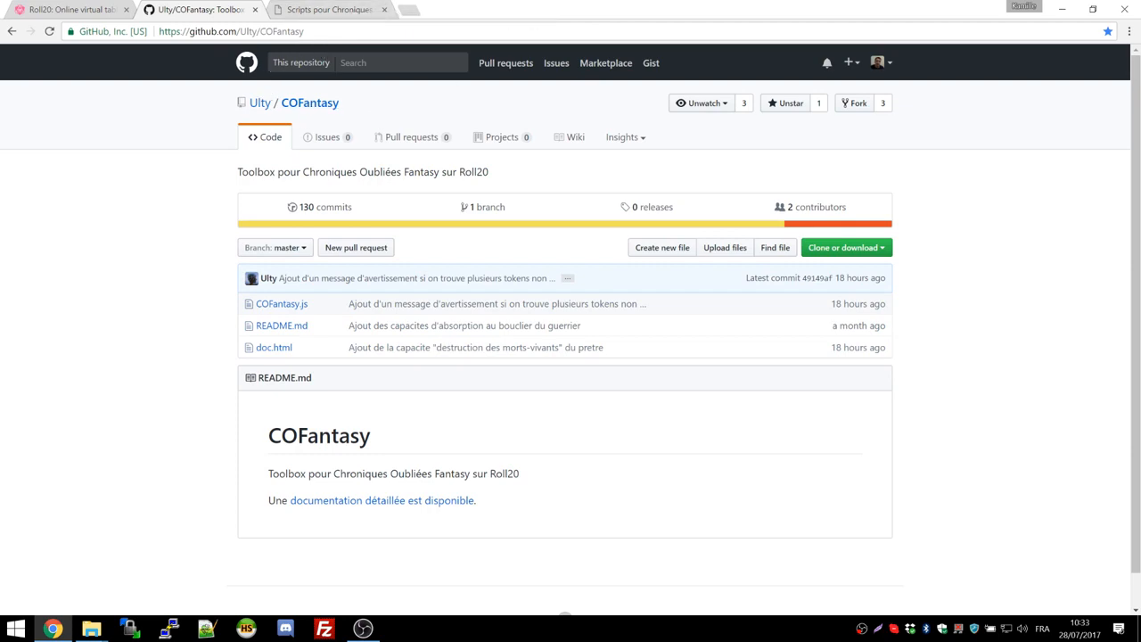
Step: Examine the COFantasy repository address and the Chroniques Oubliées Fantasy script documentation, including the paragraph on linked and independent tokens
left_click(294, 32)
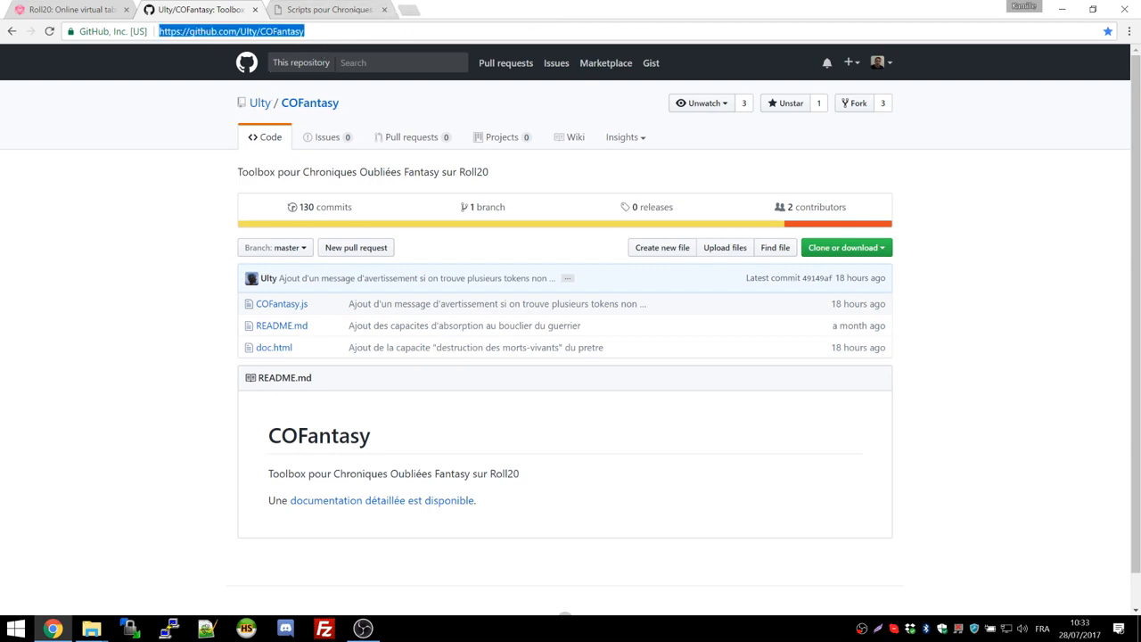
left_click(322, 8)
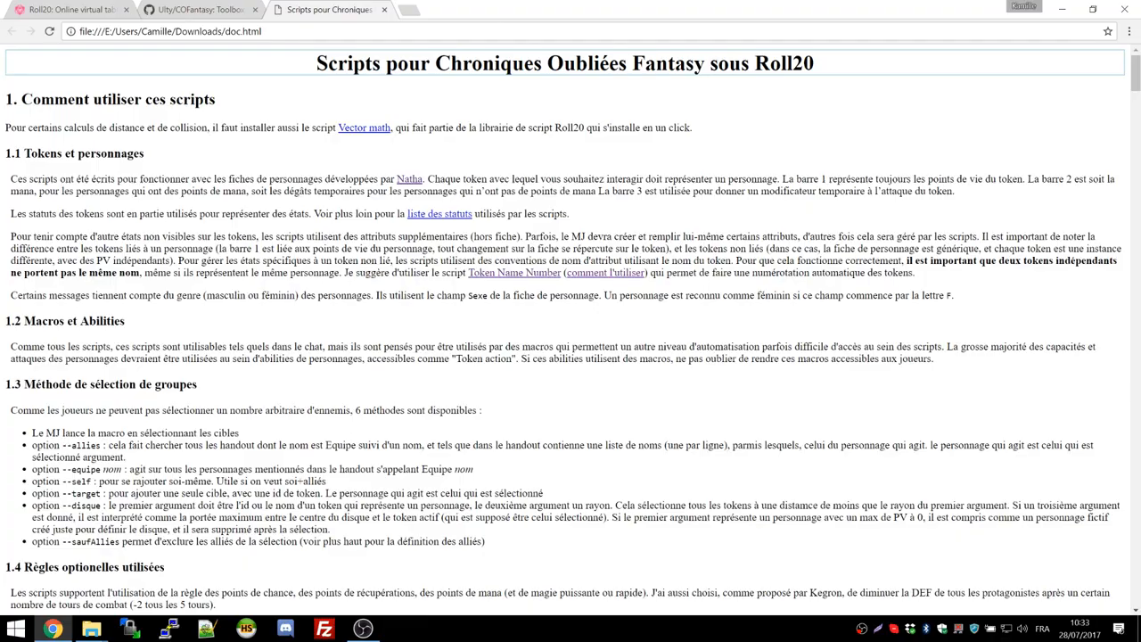
scroll(396, 172, "down", 4)
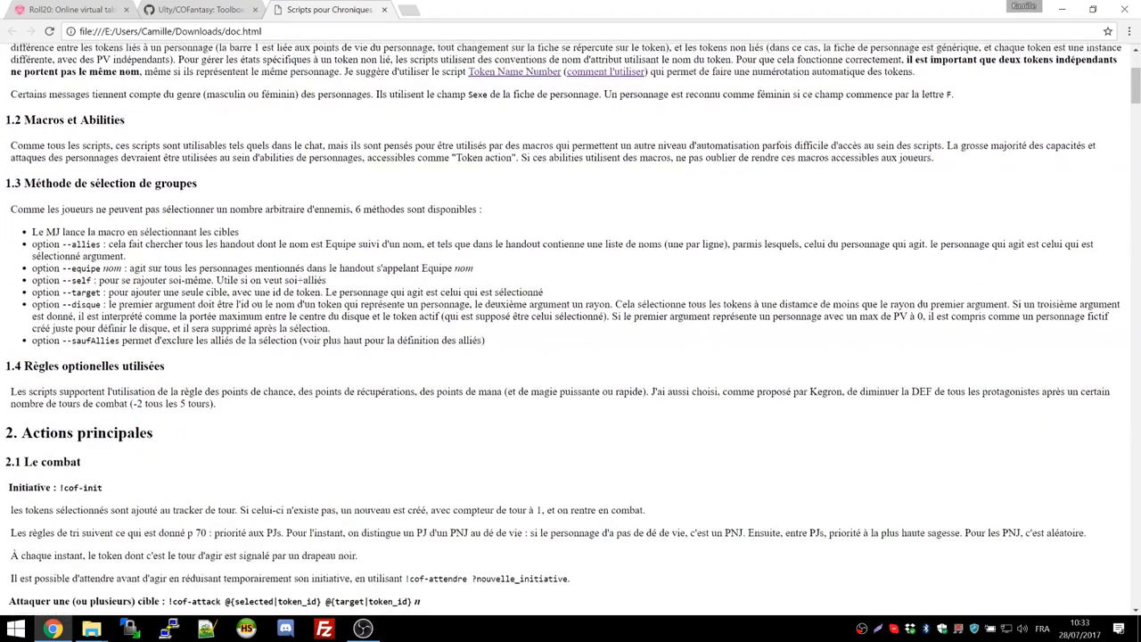
scroll(318, 254, "down", 20)
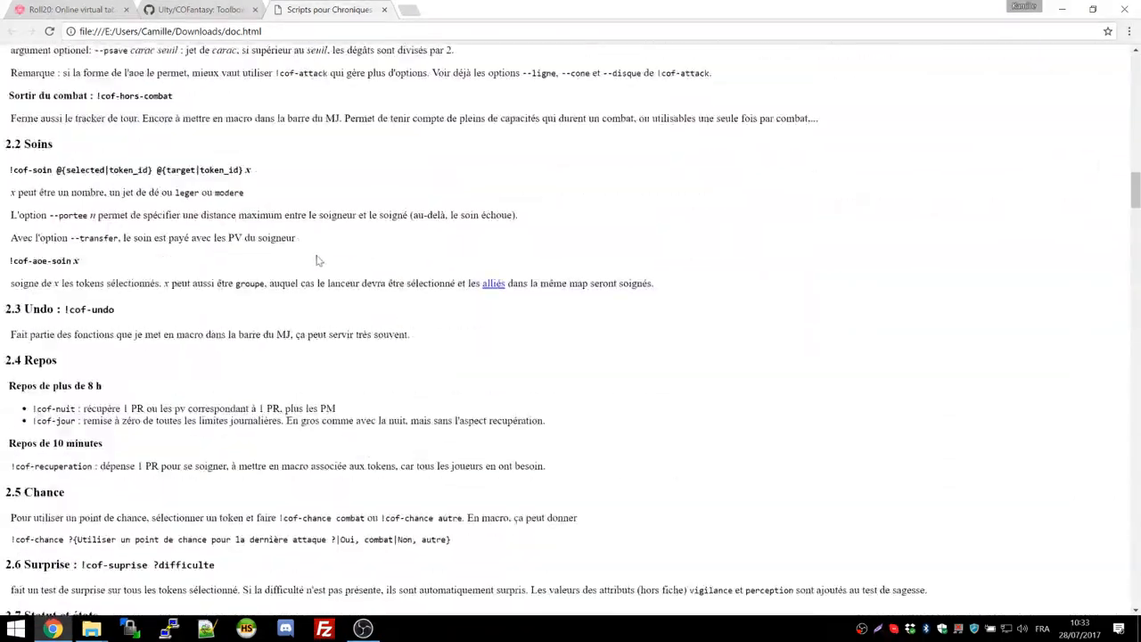
scroll(270, 367, "up", 20)
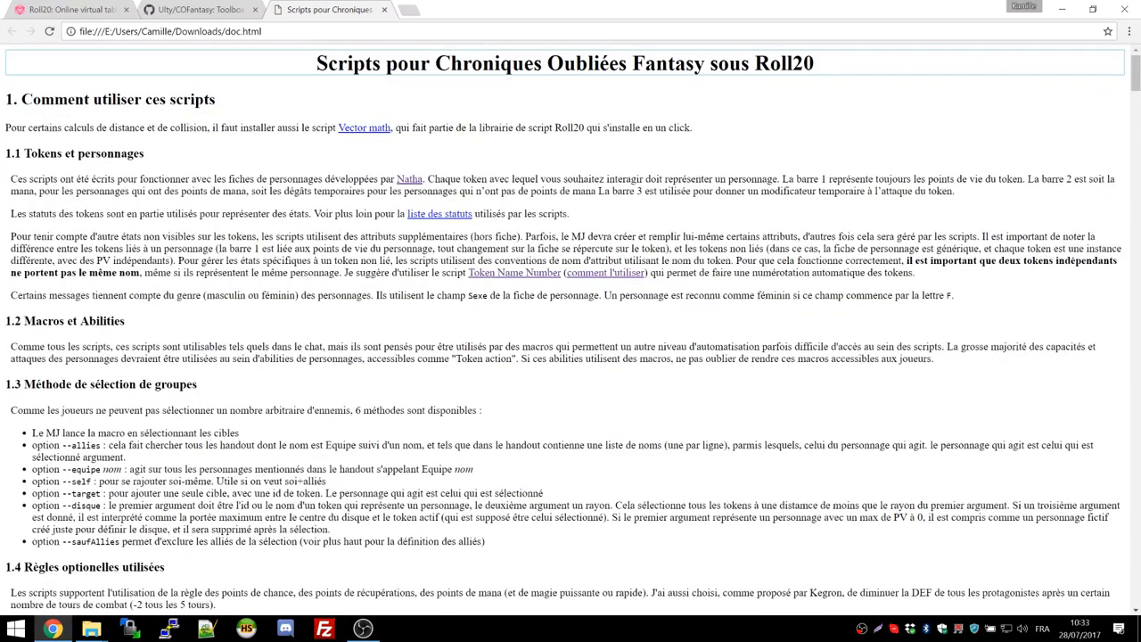
triple_click(291, 236)
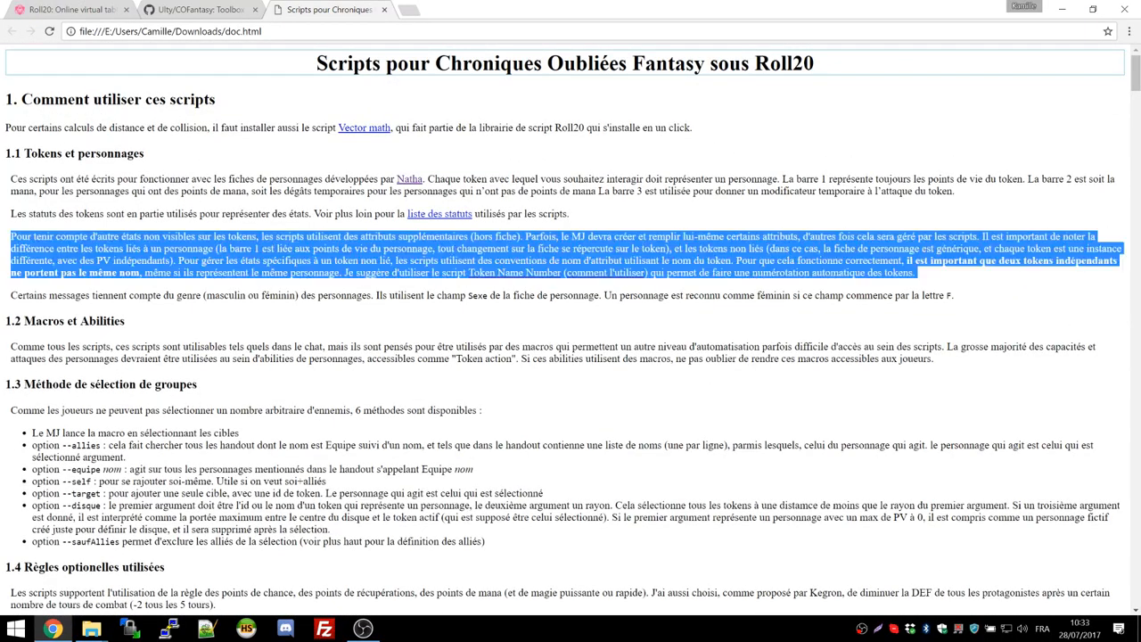
triple_click(291, 236)
scroll(281, 413, "down", 20)
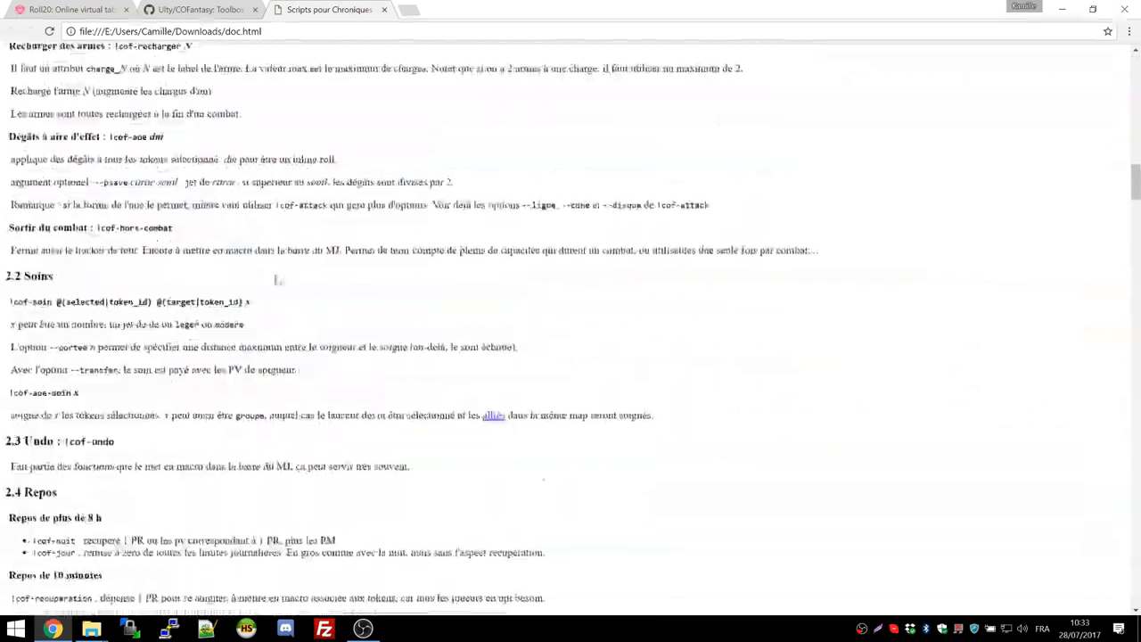
scroll(281, 412, "up", 20)
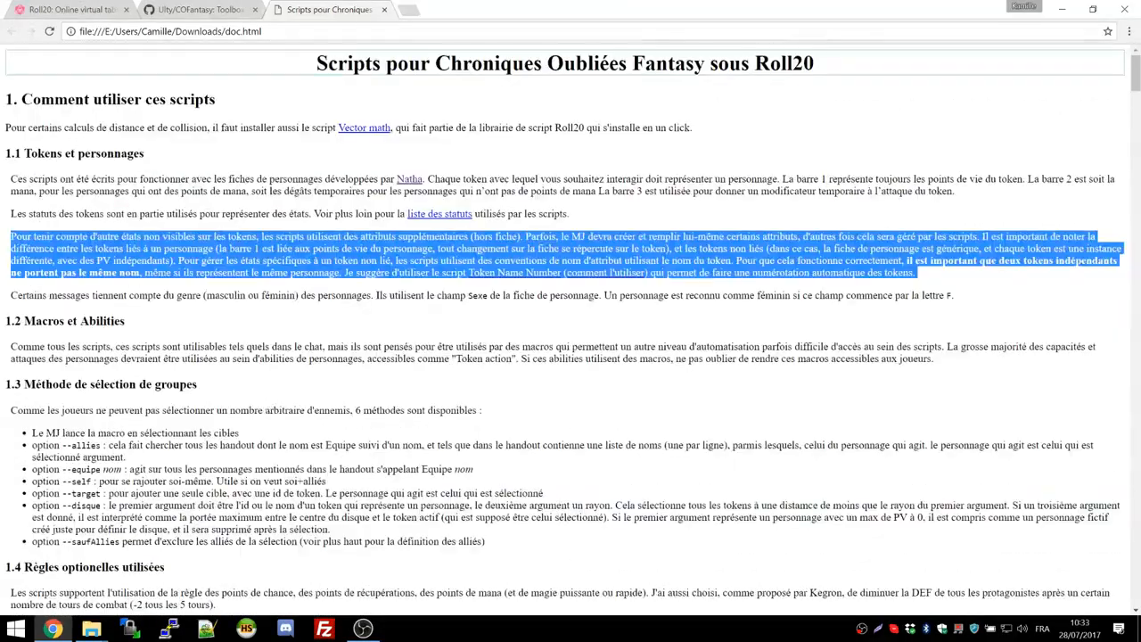
left_click(281, 412)
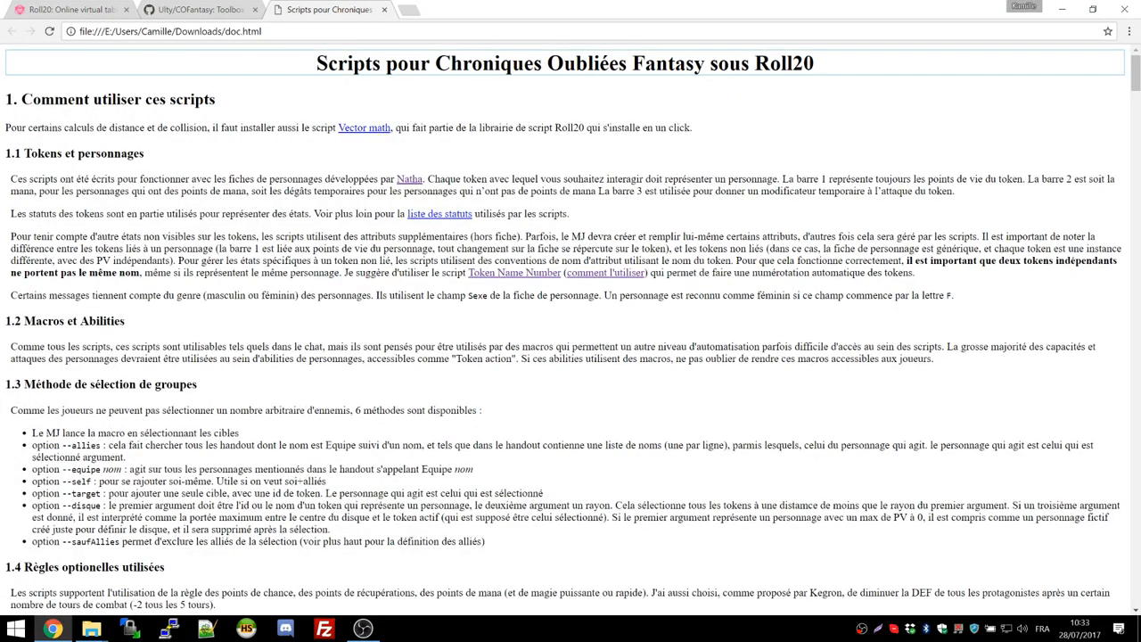
Step: Switch to Roll20 and start a new game named "Test"
left_click(89, 9)
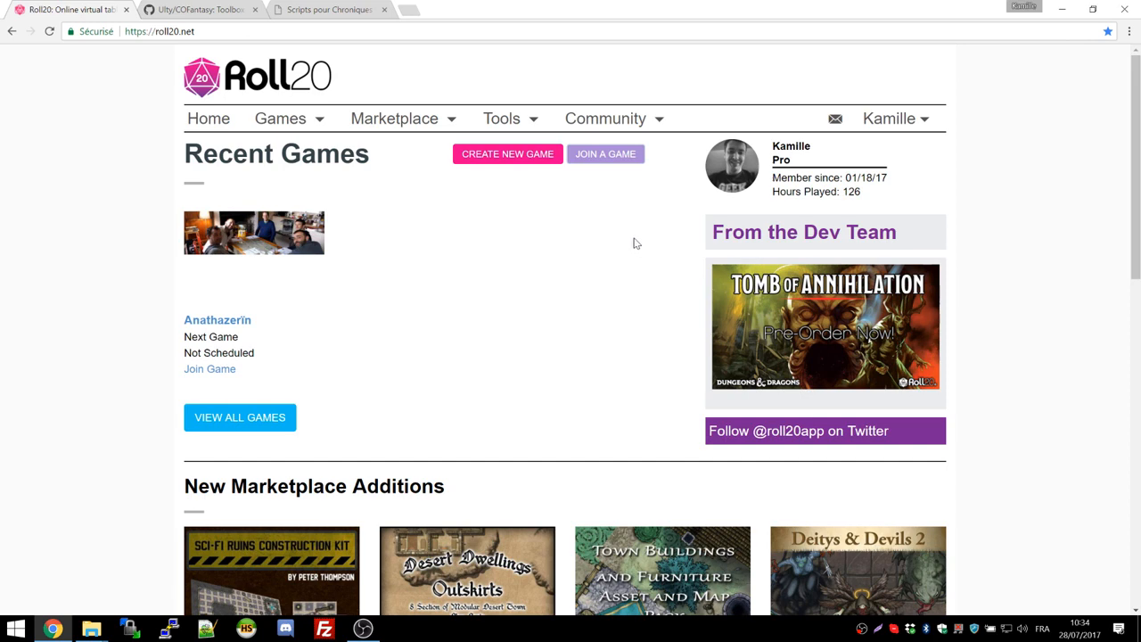
left_click(526, 158)
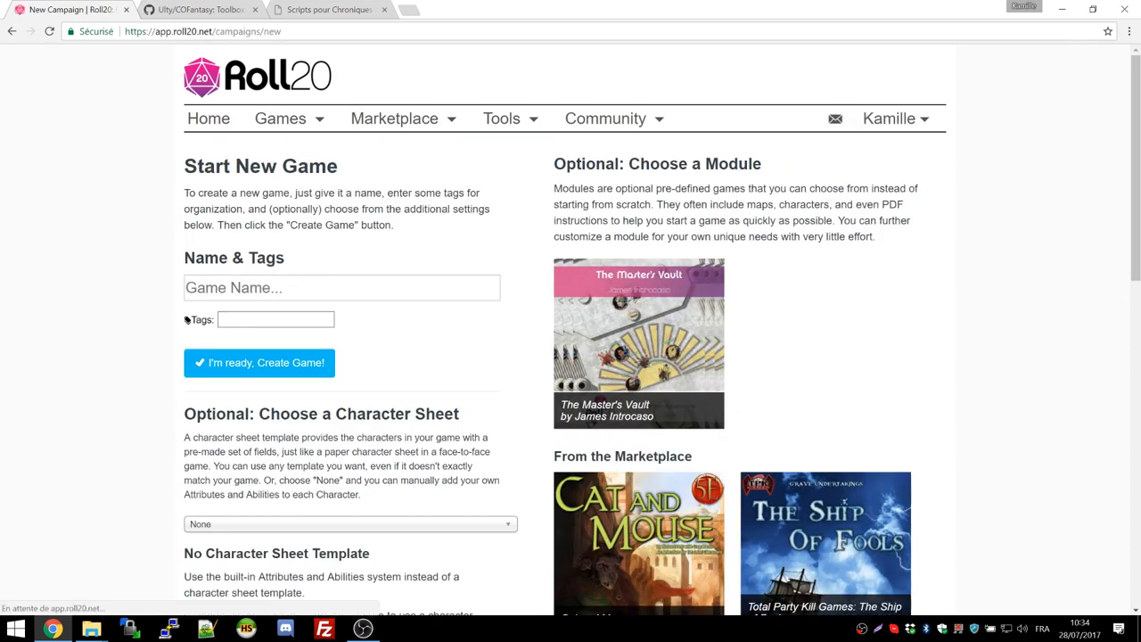
type("Test")
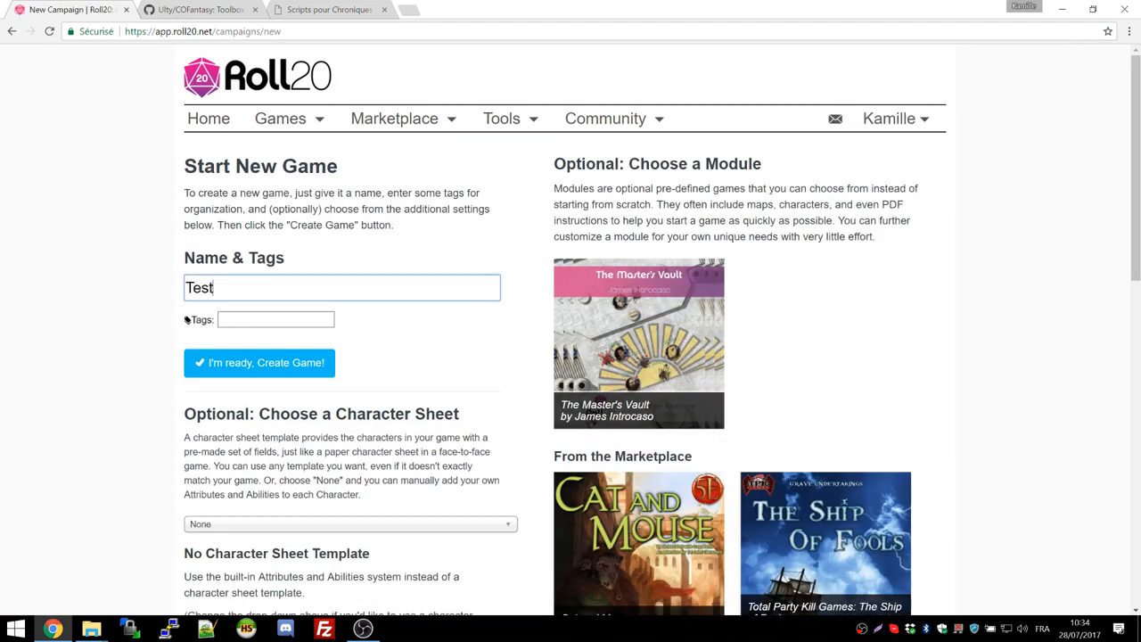
Step: Choose the Chroniques Oubliées Fantasy (French) character sheet for the new game by searching for "chroniques"
scroll(187, 319, "down", 3)
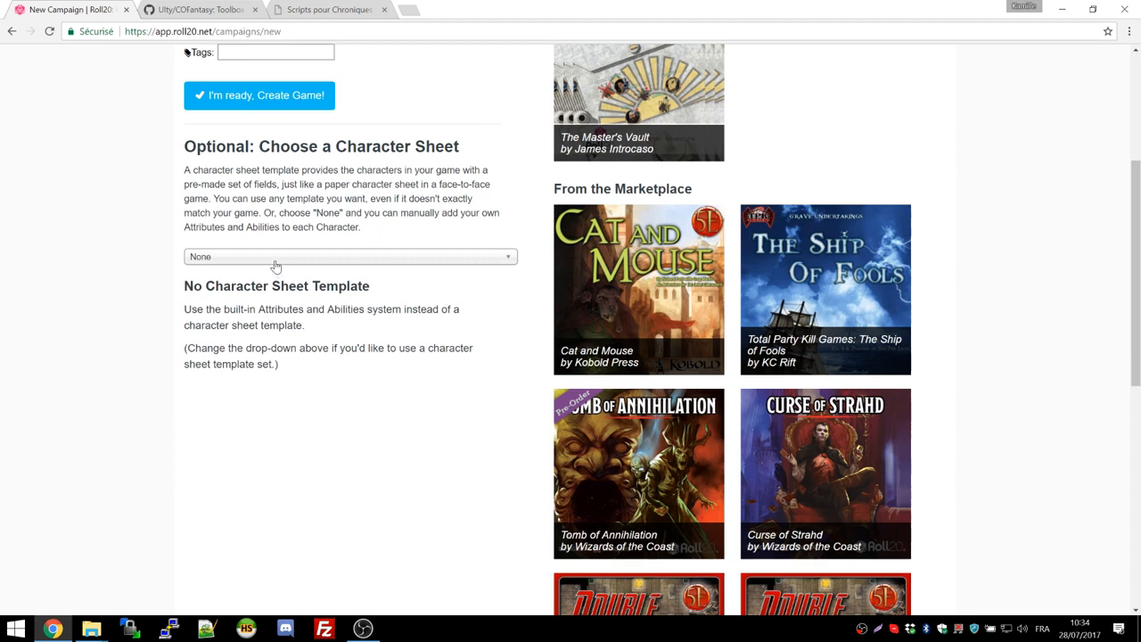
left_click(275, 261)
type("chroniques")
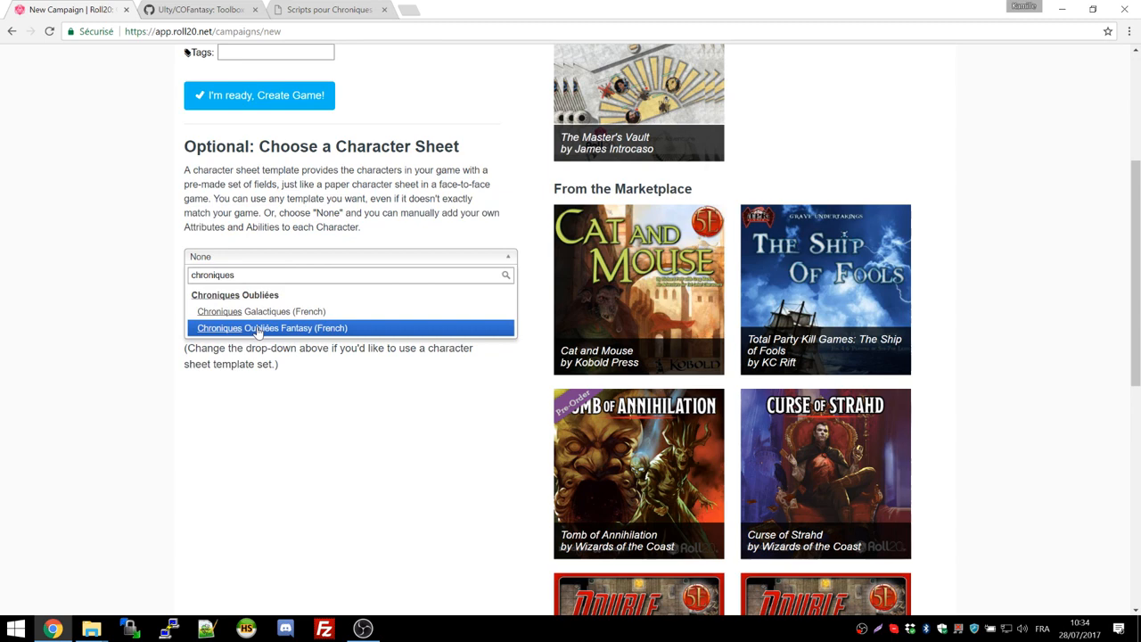
left_click(257, 328)
double_click(260, 324)
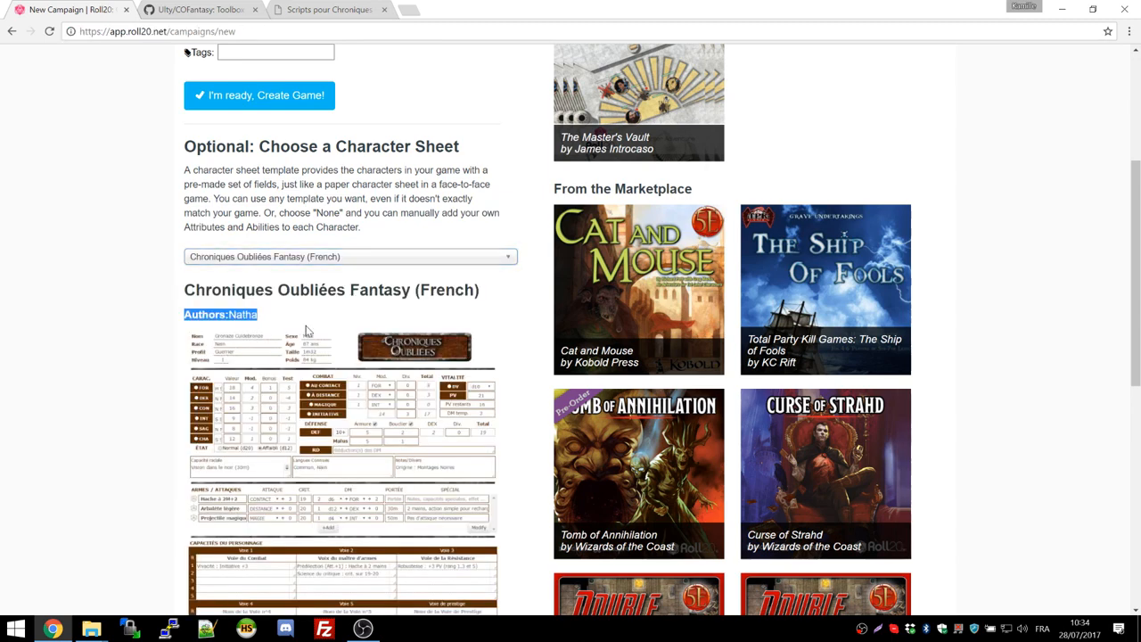
Step: Review the selected character sheet's preview and description, and create the game
scroll(305, 331, "down", 2)
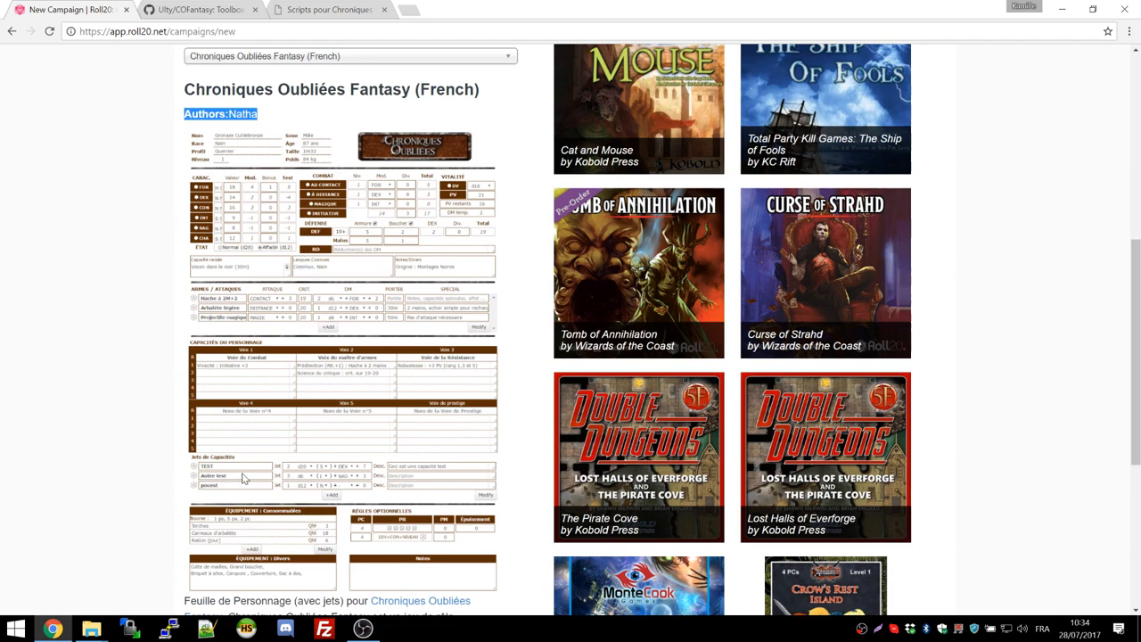
scroll(243, 478, "down", 1)
scroll(242, 475, "down", 3)
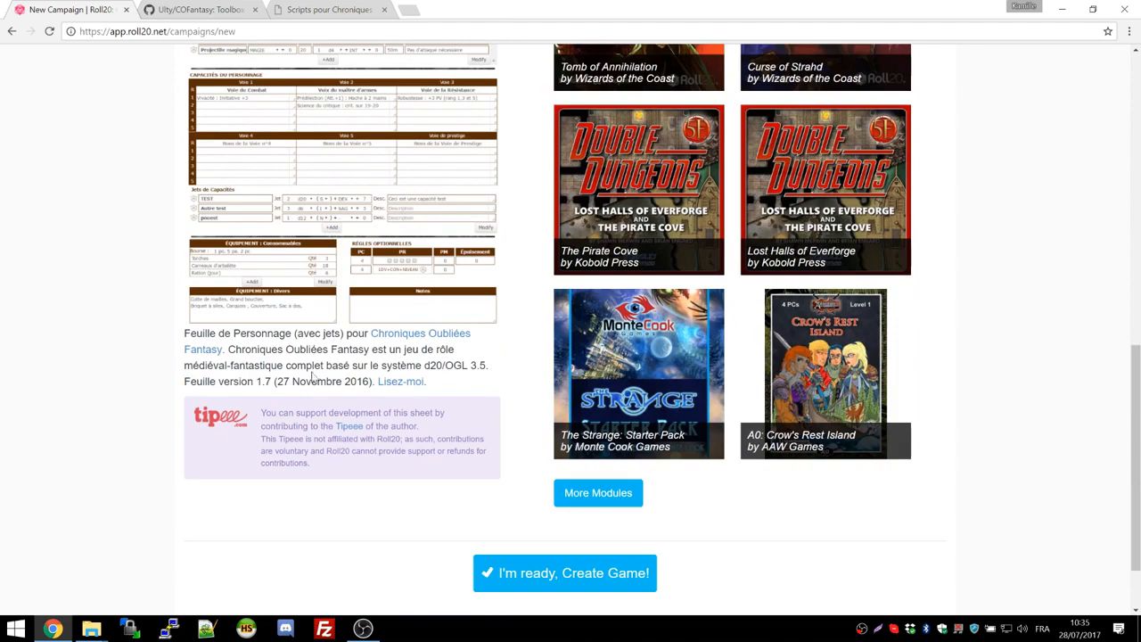
scroll(298, 290, "up", 3)
scroll(301, 292, "down", 3)
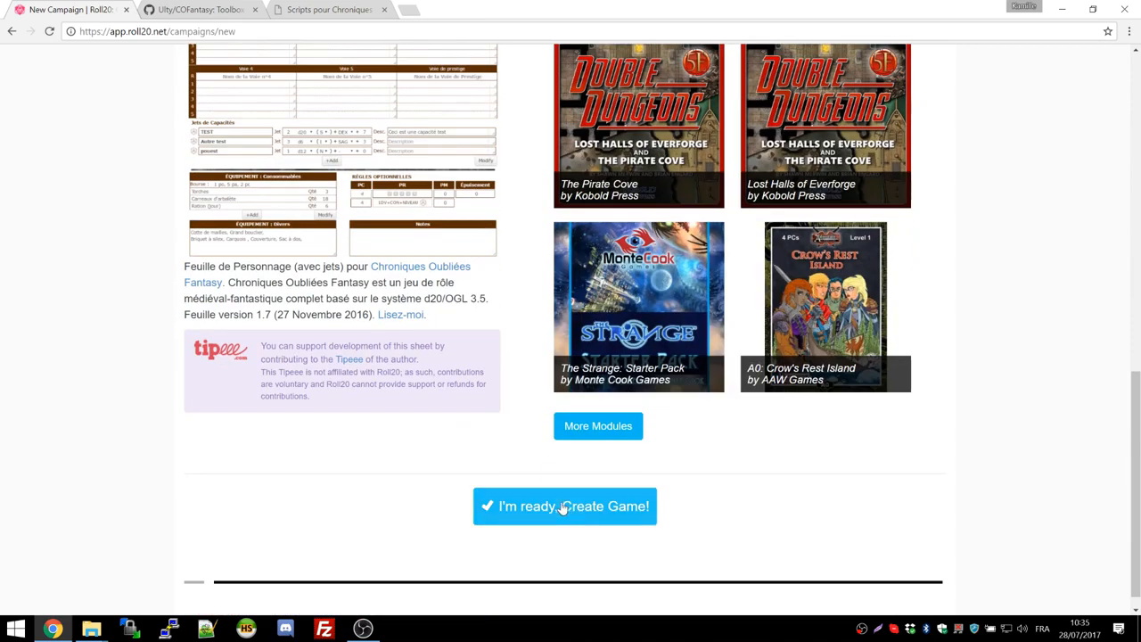
left_click(531, 521)
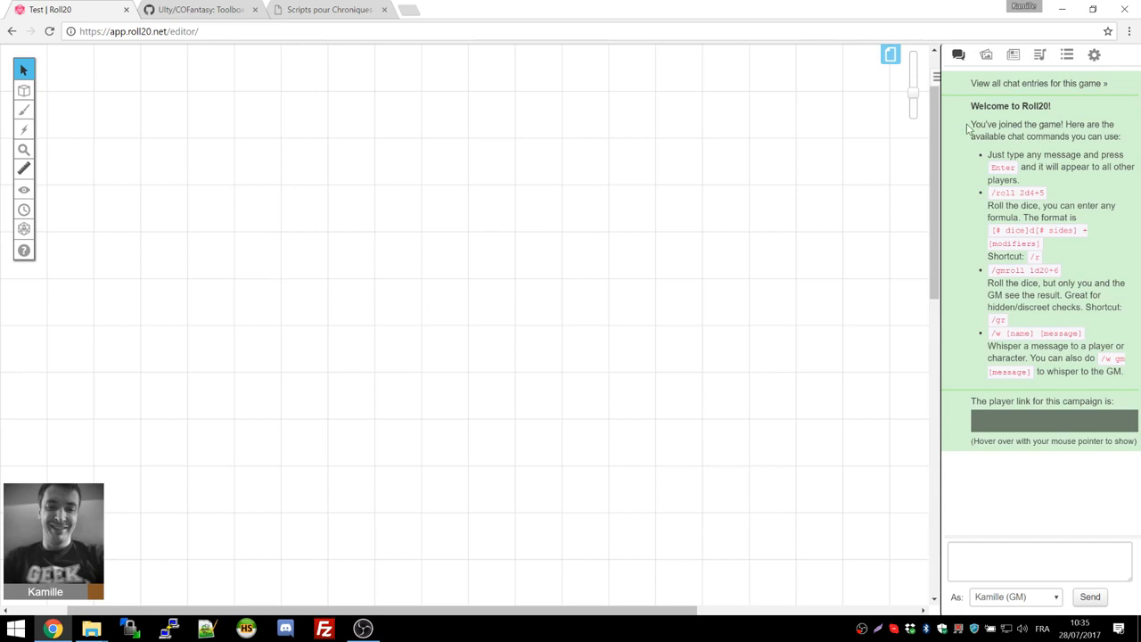
Step: Exit the game editor and return to the Roll20 home page
left_click(1093, 54)
left_click(980, 89)
mouse_move(501, 119)
left_click(386, 166)
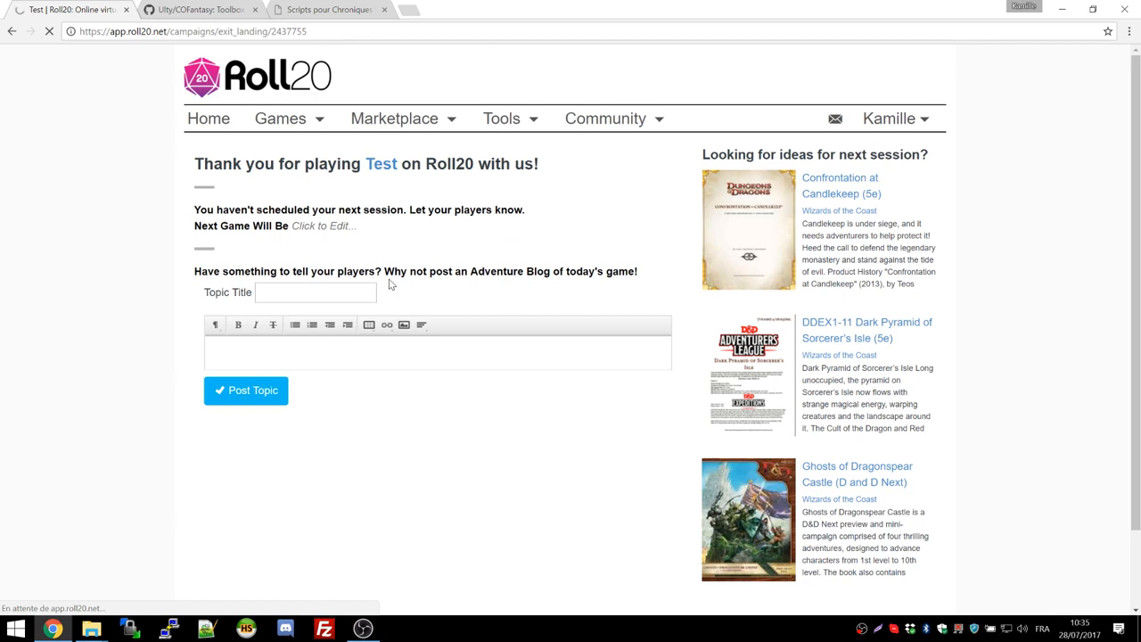
mouse_move(263, 119)
left_click(214, 119)
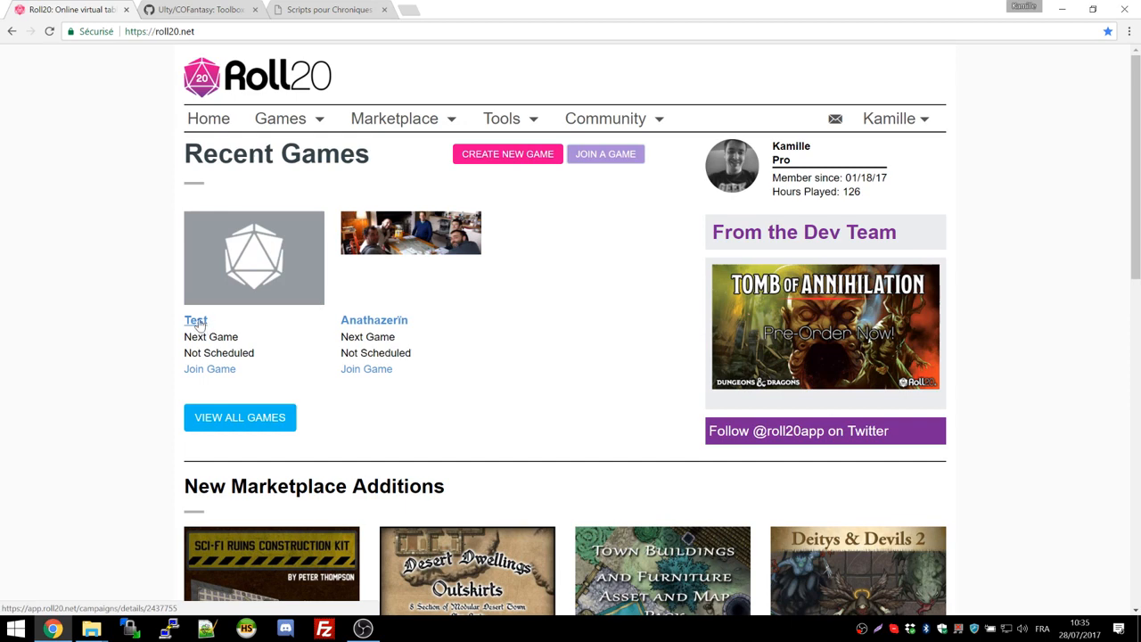
Step: Open the API Scripts page in the settings of the Test game
left_click(197, 323)
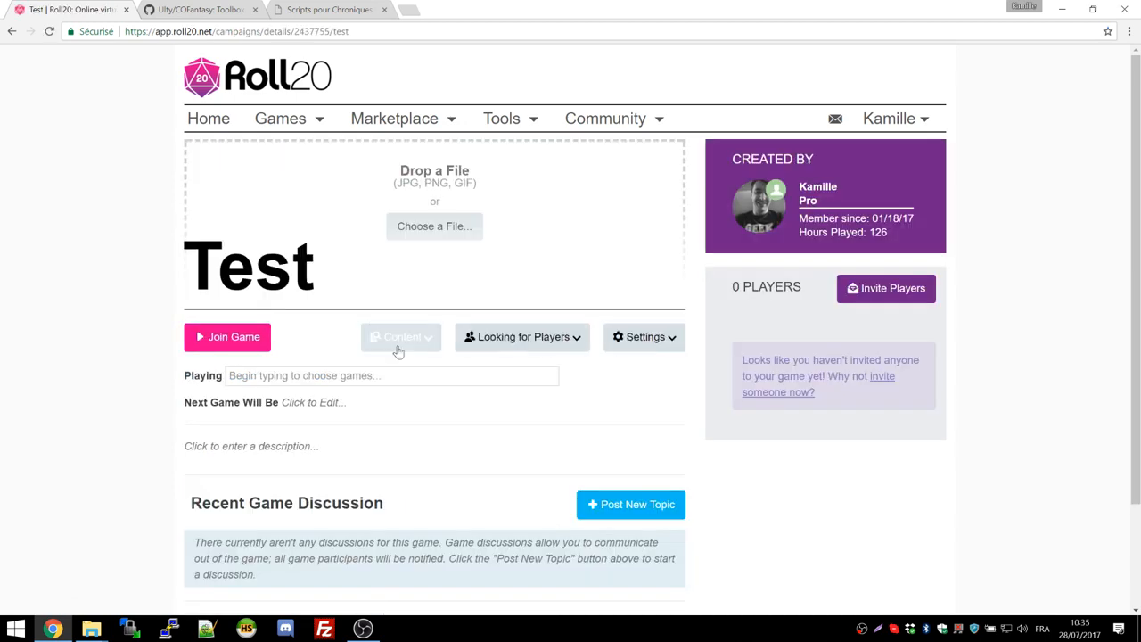
left_click(663, 341)
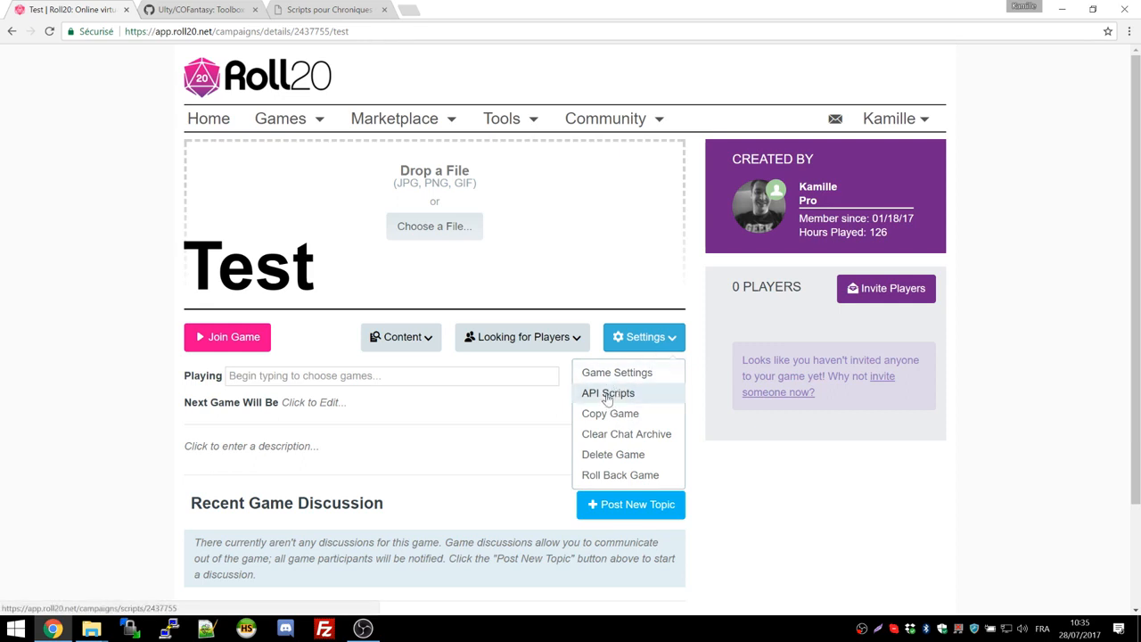
left_click(608, 394)
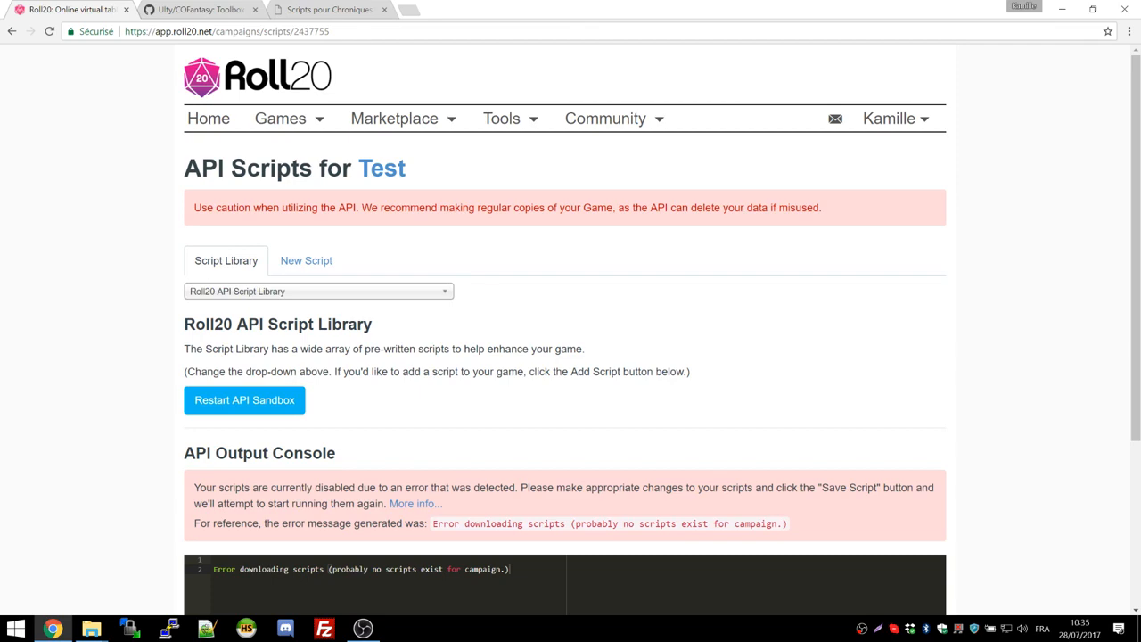
Step: Check the documentation for the required library script and add Vector Math to the game from the API script library
left_click(240, 8)
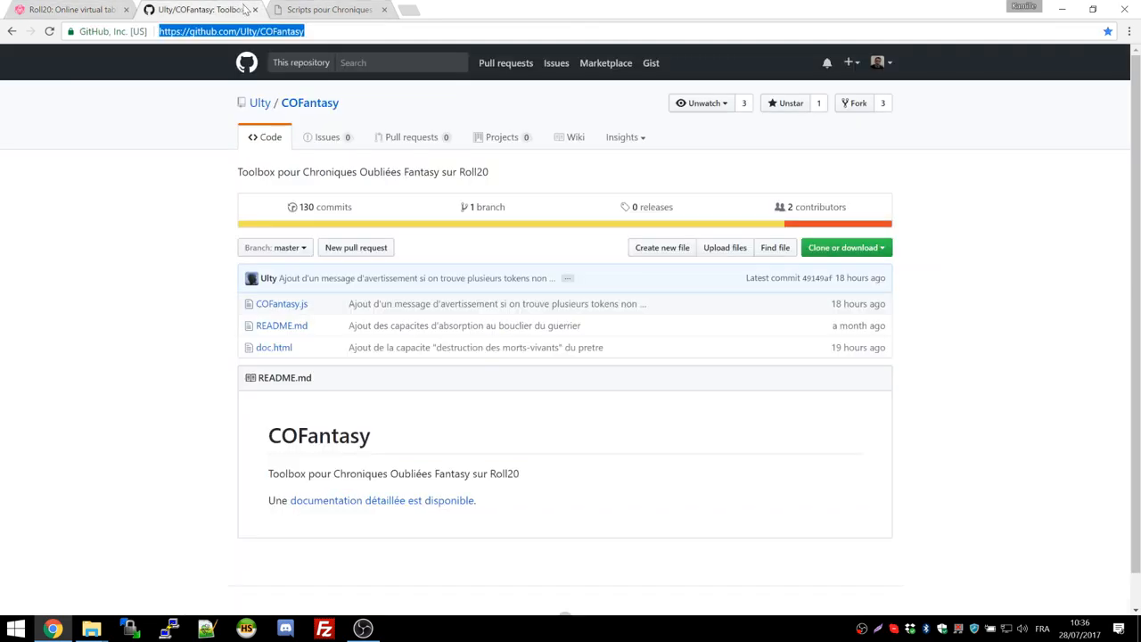
left_click(299, 7)
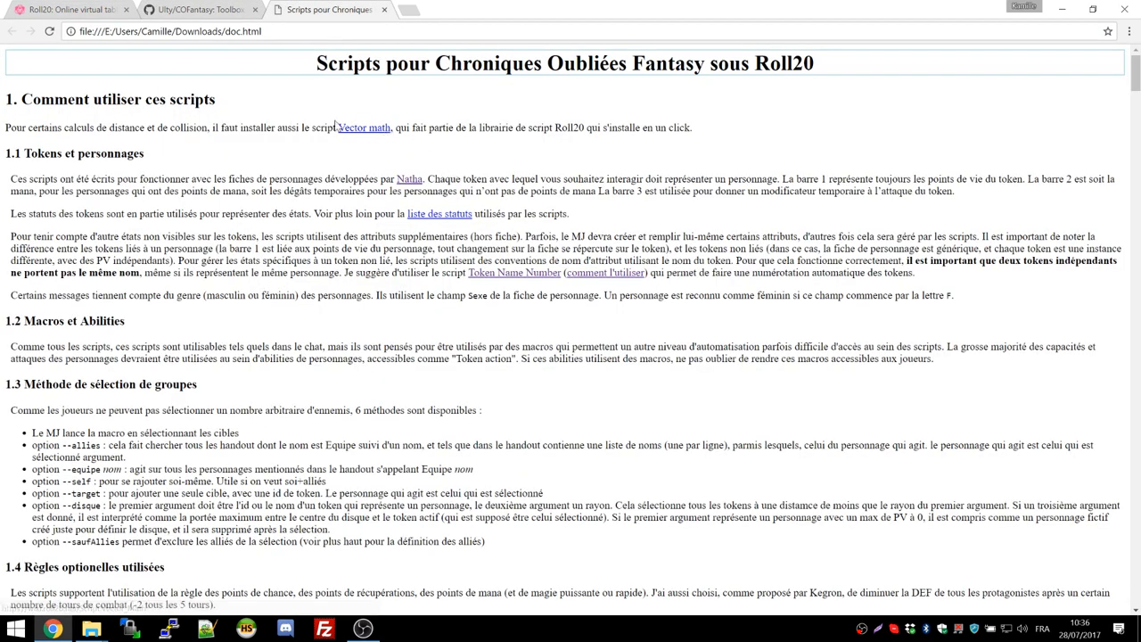
left_click(36, 9)
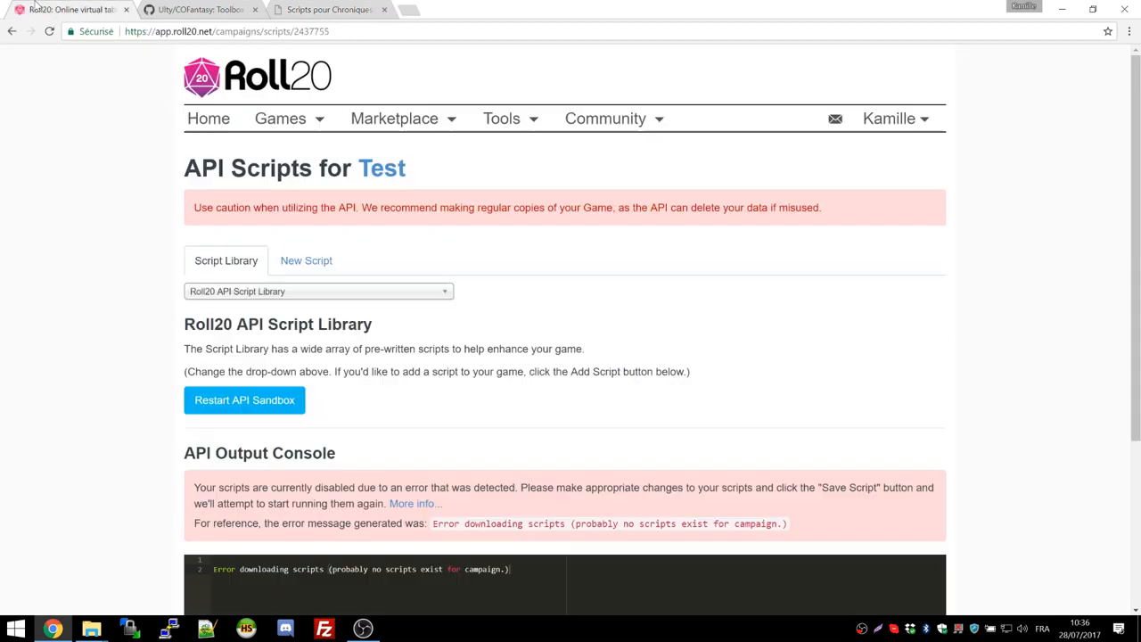
left_click(293, 292)
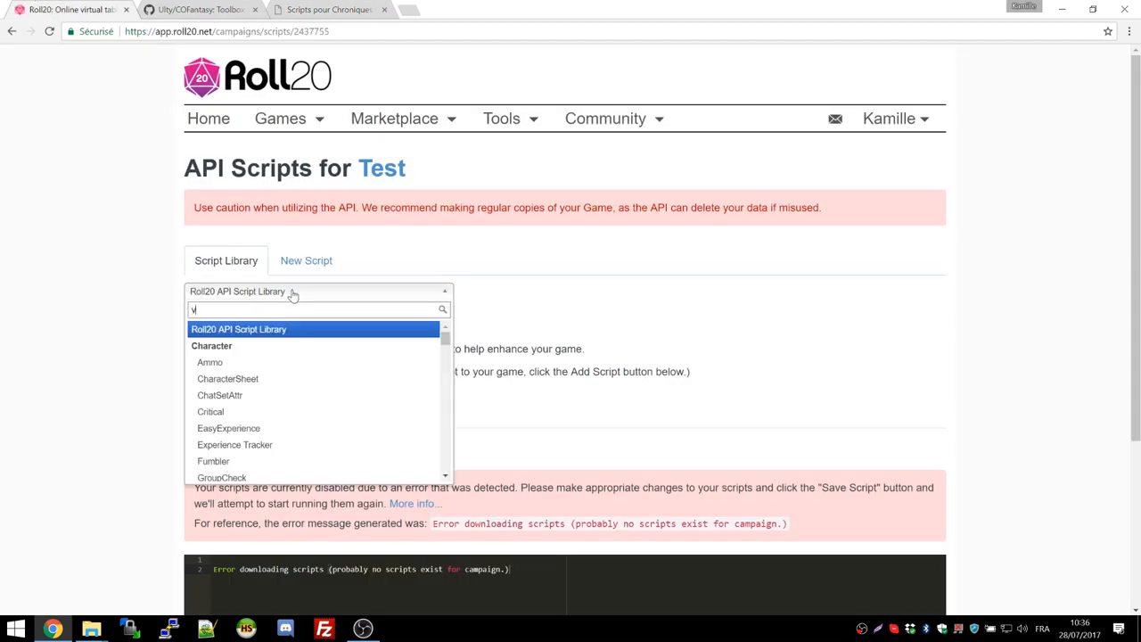
type("vector")
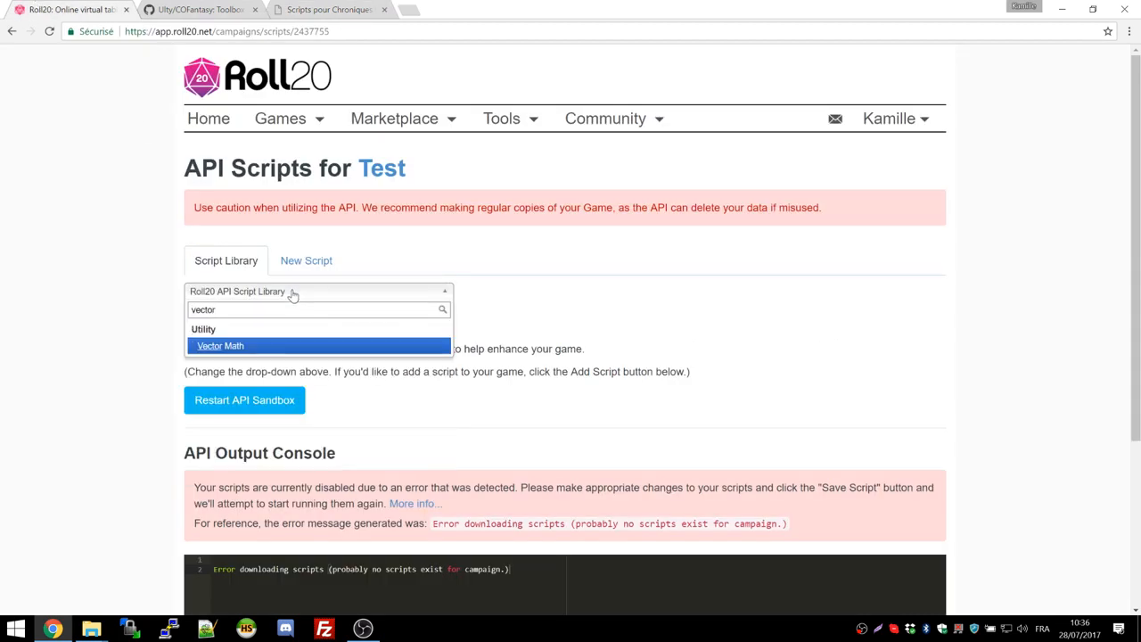
left_click(252, 348)
scroll(107, 339, "down", 20)
left_click(219, 161)
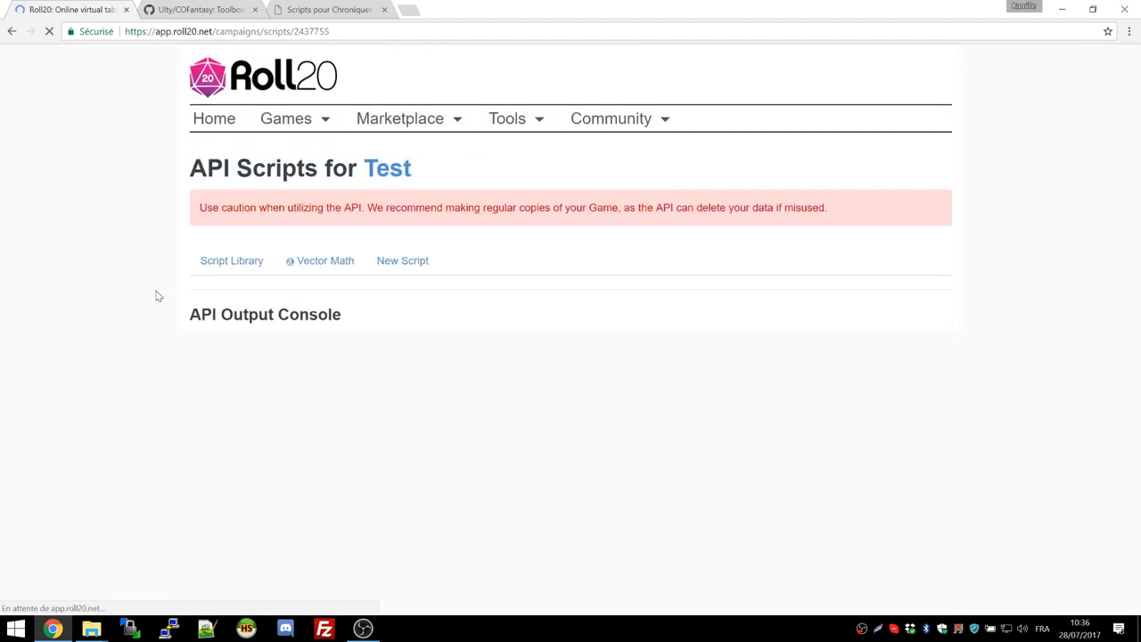
Step: Check the documentation for the suggested token numbering script and add TokenNameNumber to the game from the API script library
left_click(337, 9)
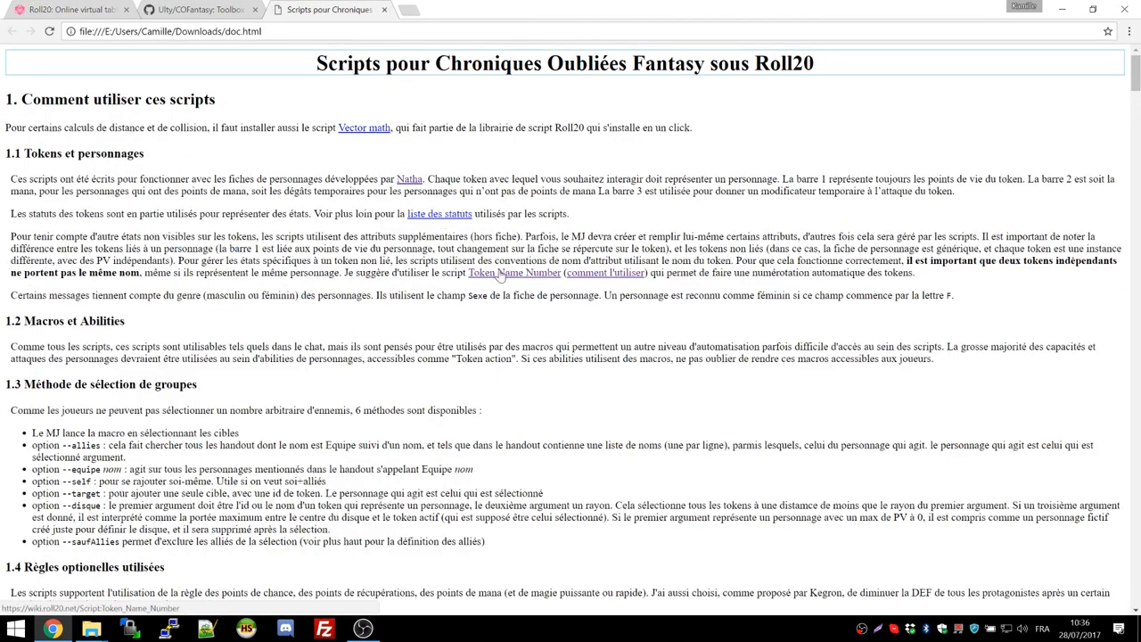
left_click(67, 7)
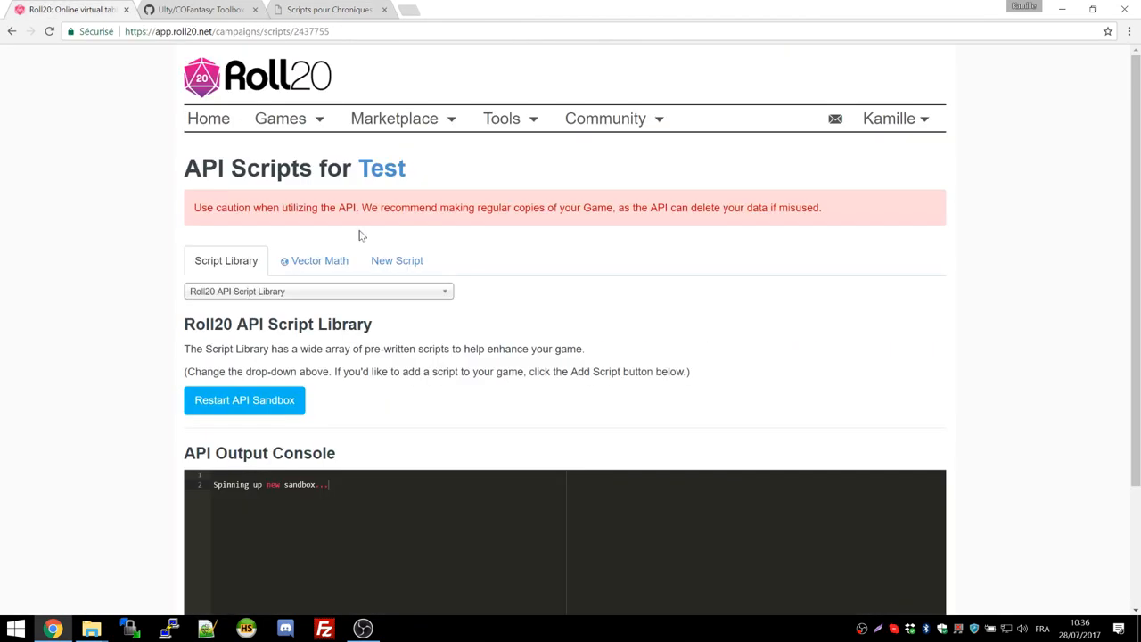
left_click(270, 294)
type("token")
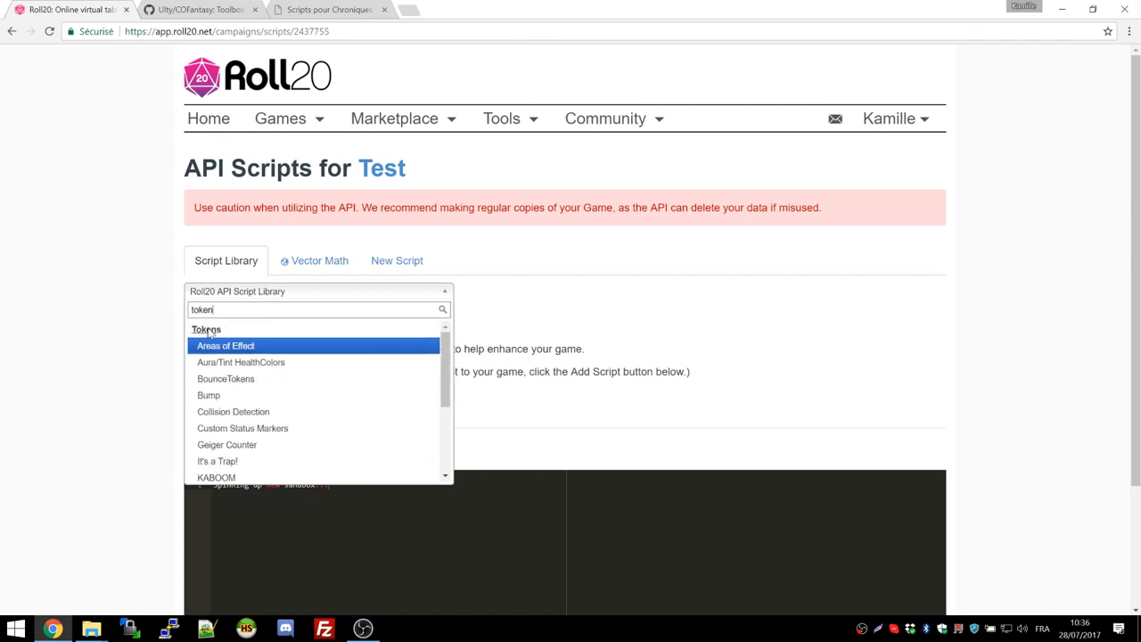
scroll(248, 427, "down", 2)
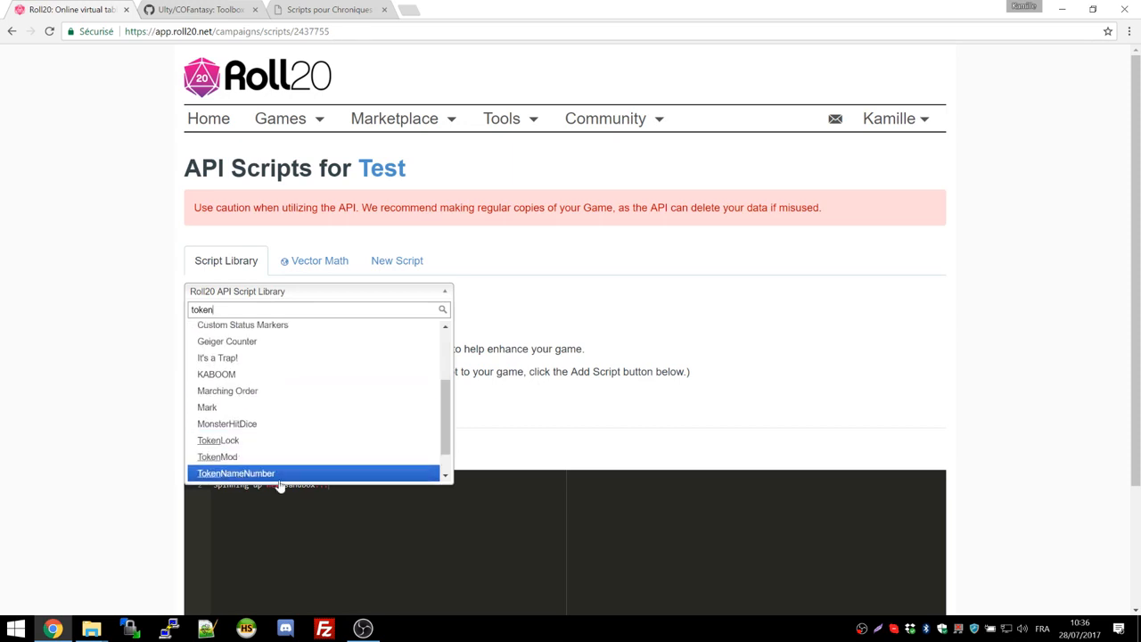
left_click(241, 476)
left_click(223, 546)
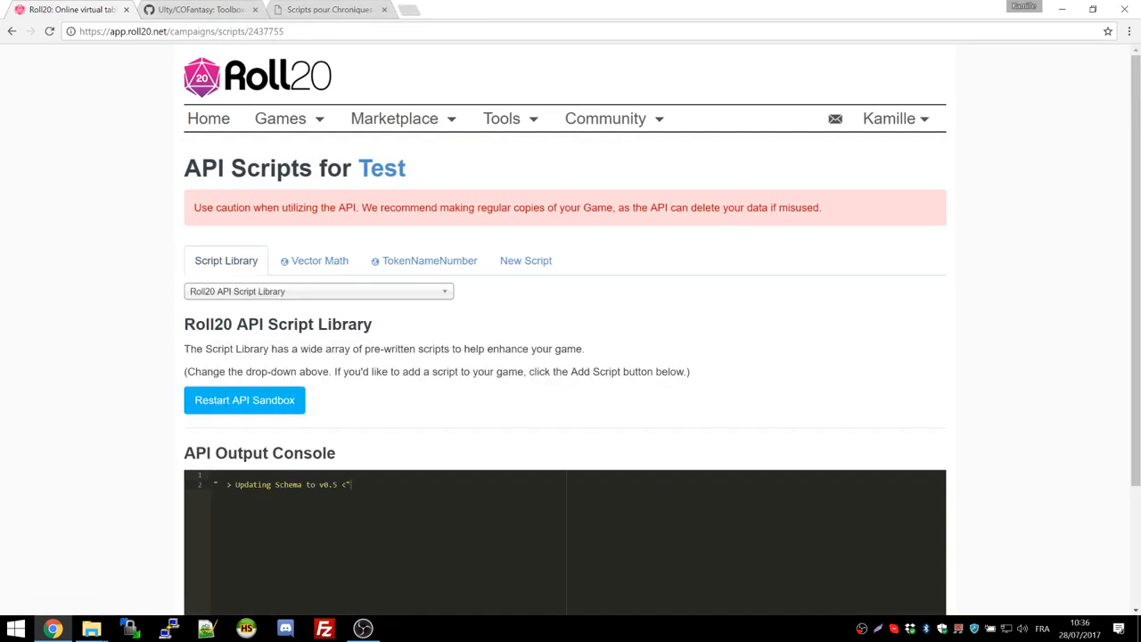
Step: Look up the COFantasy script in the API script library and compare it with its GitHub repository
left_click(283, 297)
type("cof")
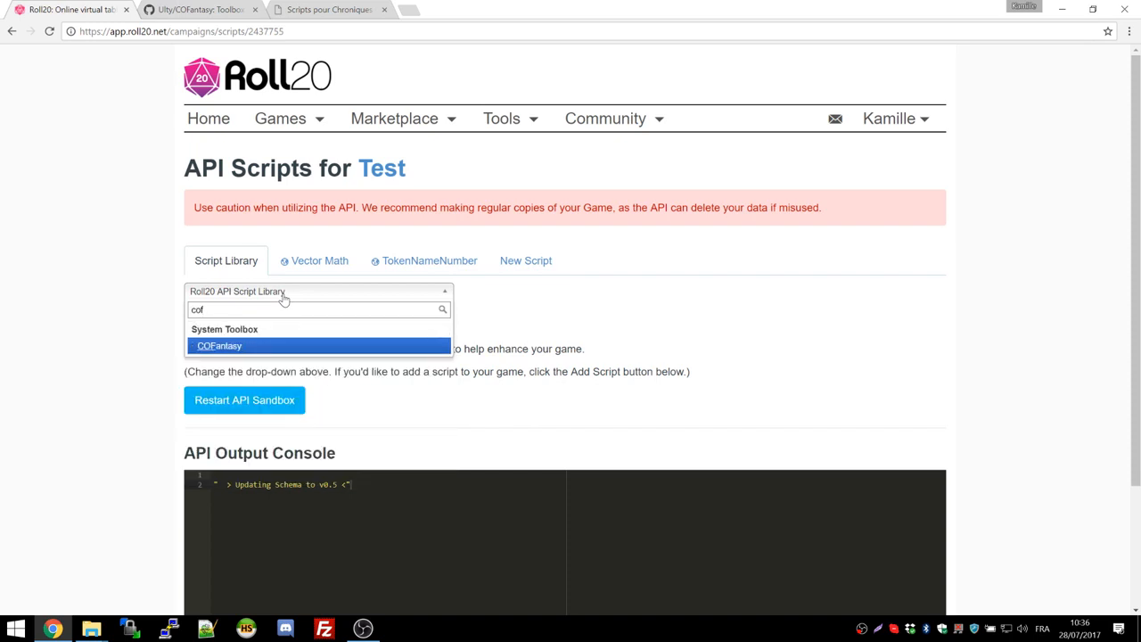
left_click(253, 350)
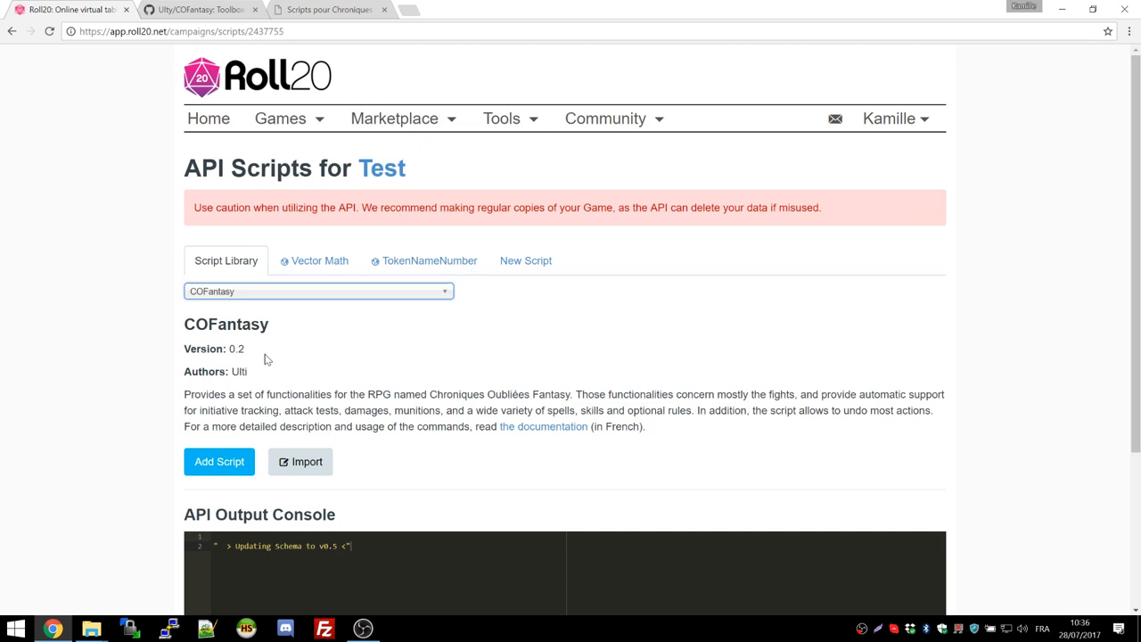
key("ctrl+Tab")
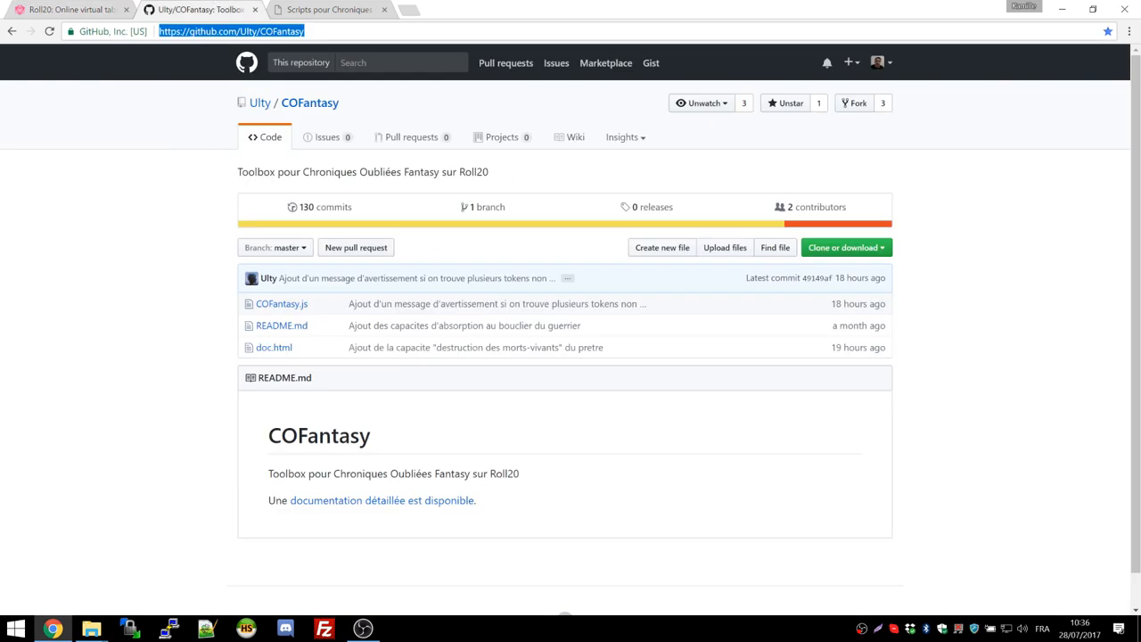
left_click(84, 9)
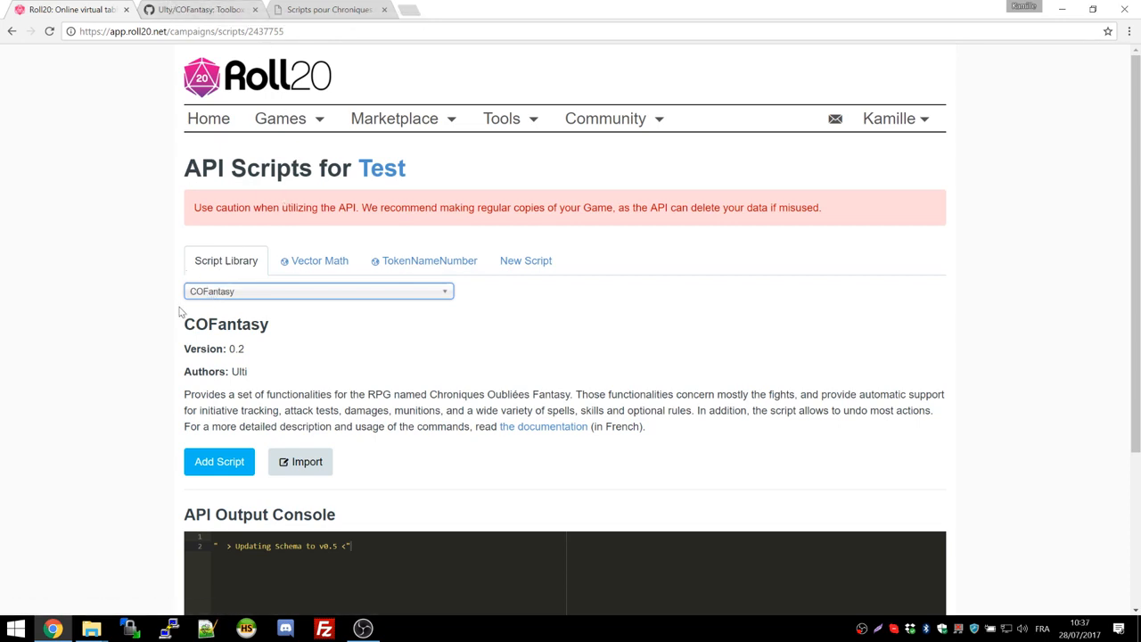
left_click(204, 469)
Step: Start a new API script for the Test game and get the full raw code of COFantasy.js from the GitHub repository
left_click(519, 258)
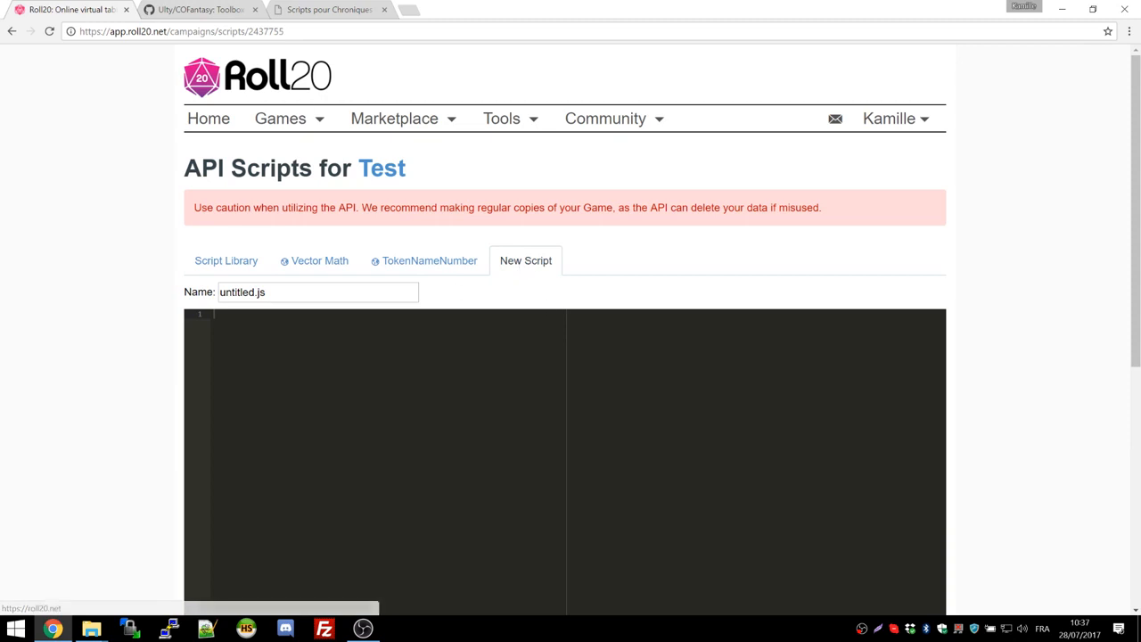
left_click(200, 9)
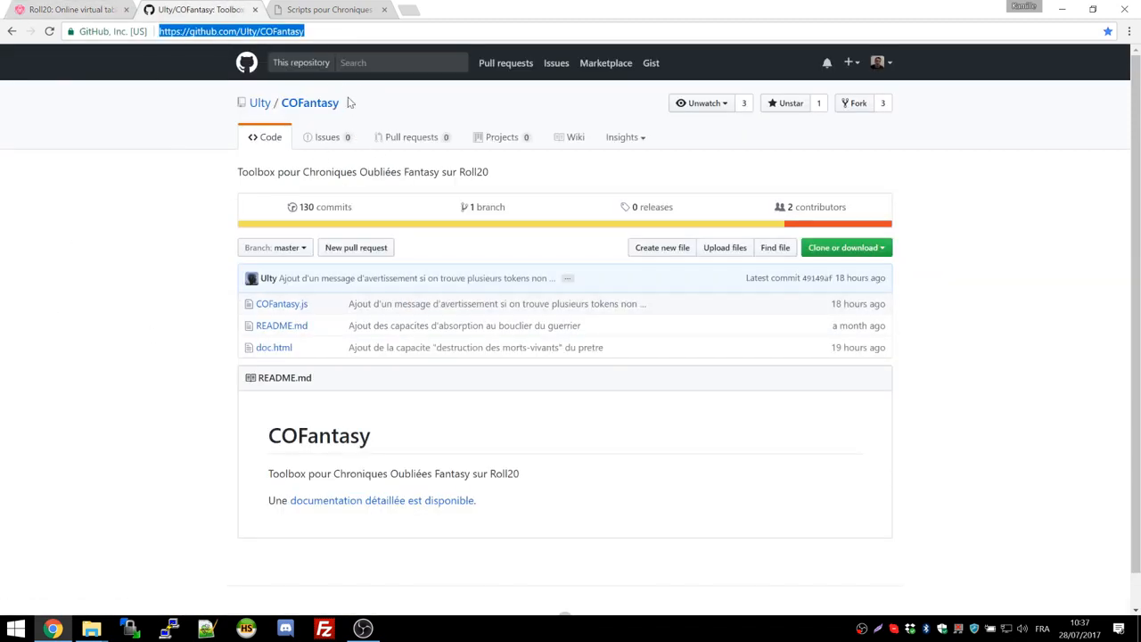
left_click(161, 249)
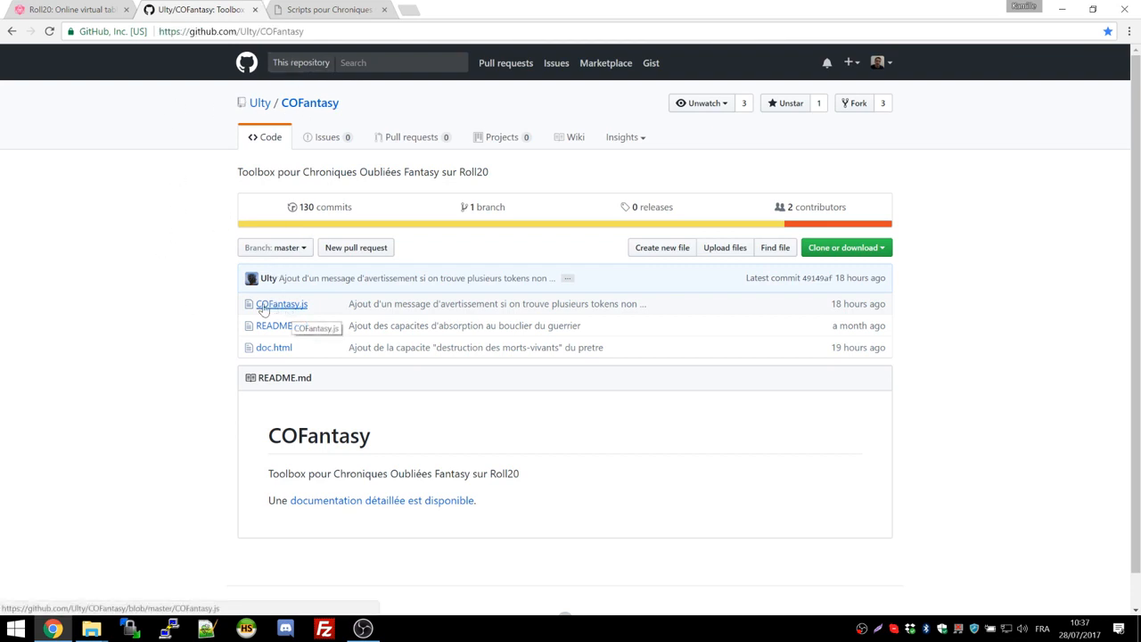
left_click(298, 310)
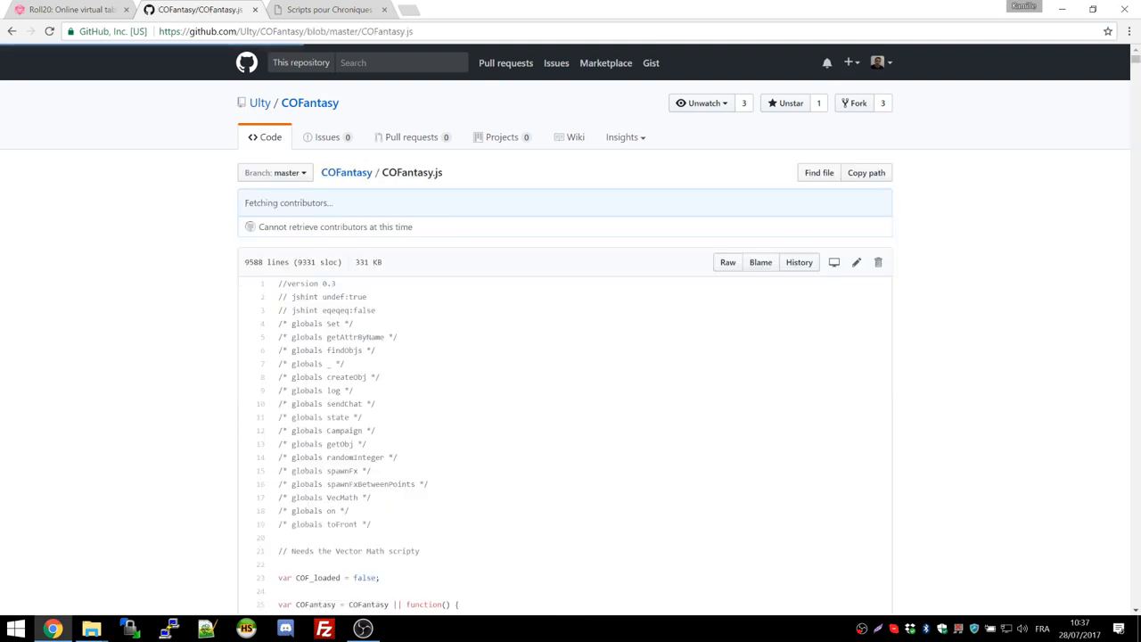
left_click(728, 265)
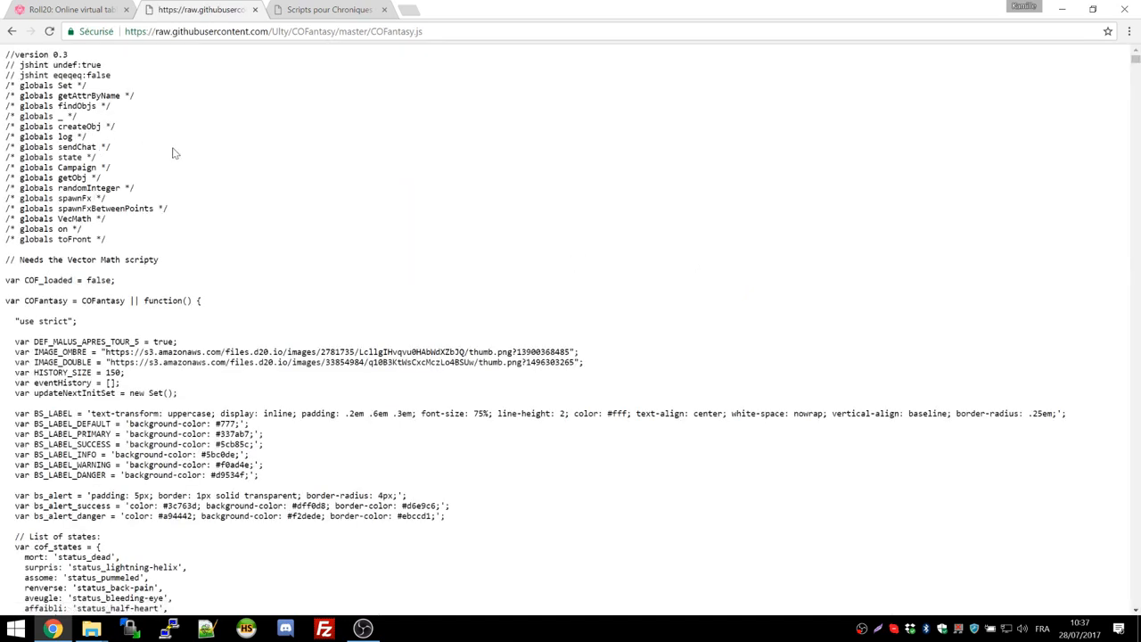
key("ctrl+a")
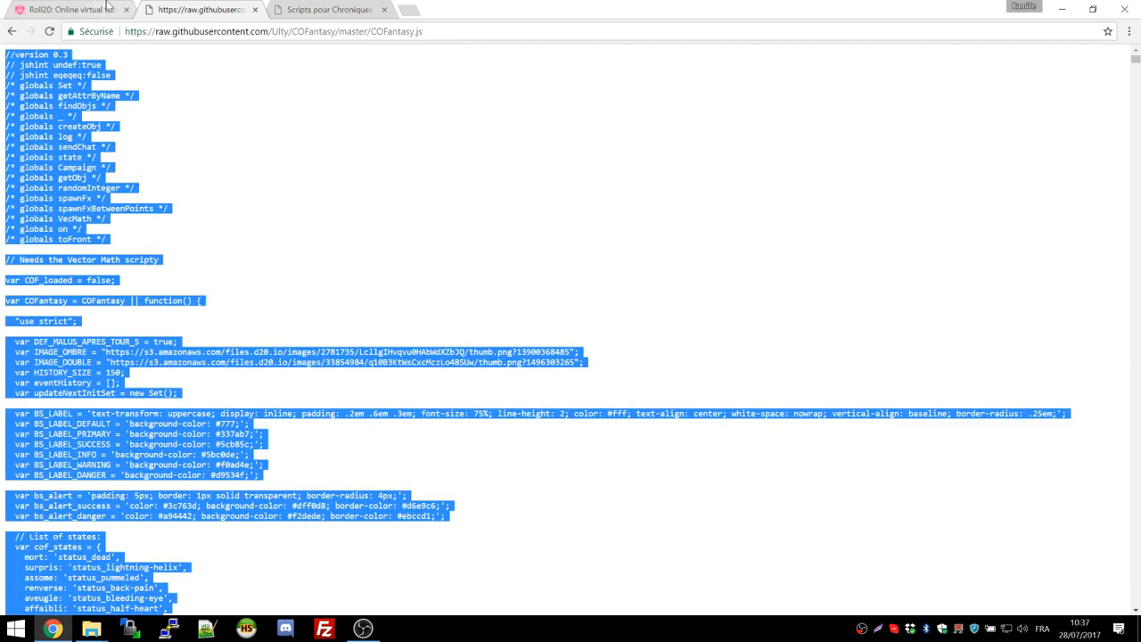
Step: Paste the COFantasy code into the new script, save it and check the API output console
left_click(71, 9)
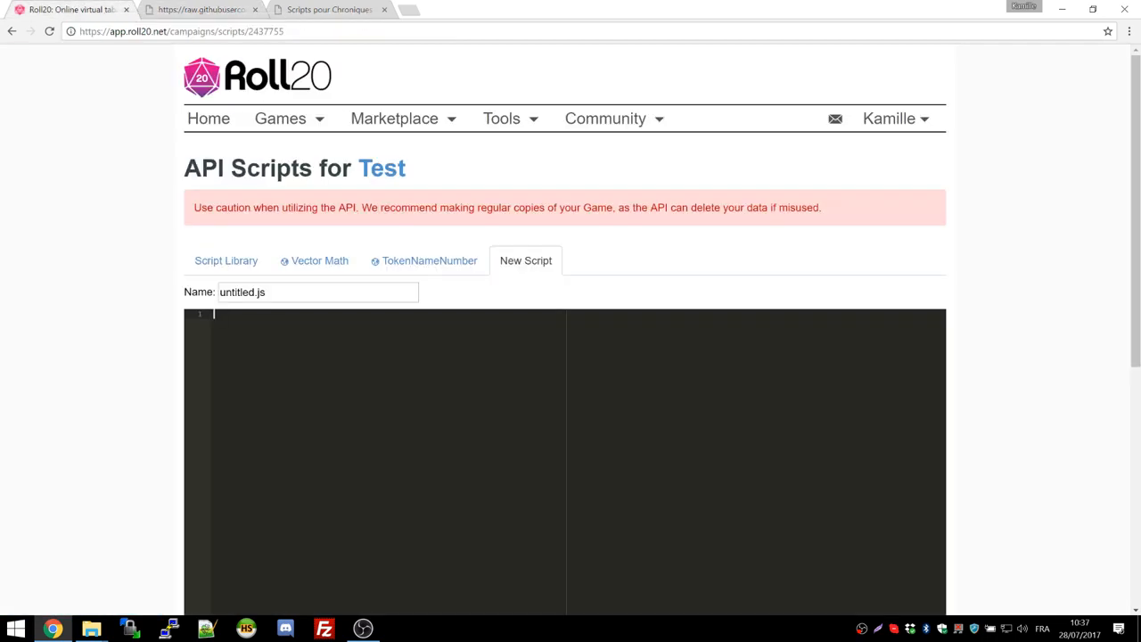
key("ctrl+v")
scroll(114, 346, "down", 5)
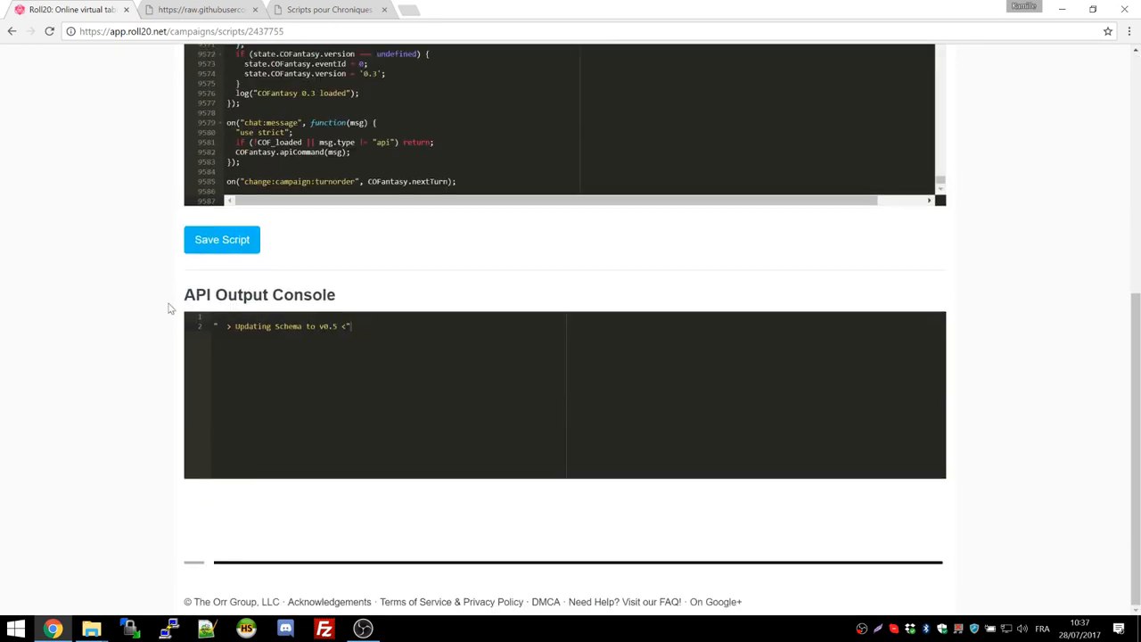
left_click(223, 241)
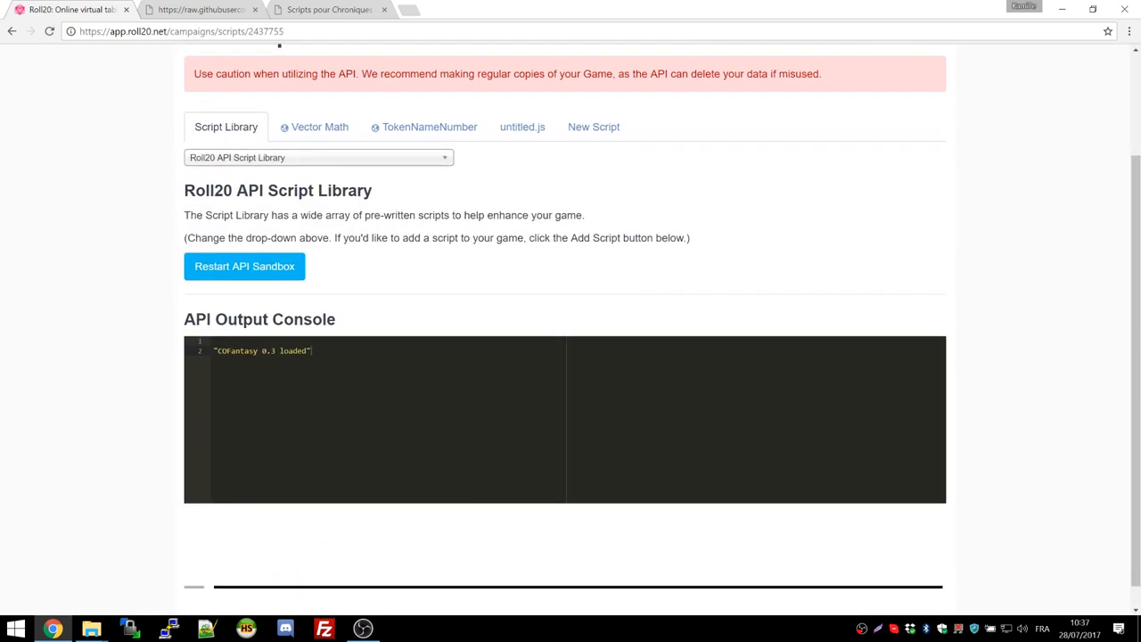
left_click_drag(241, 351, 303, 351)
left_click(235, 351)
scroll(70, 339, "up", 2)
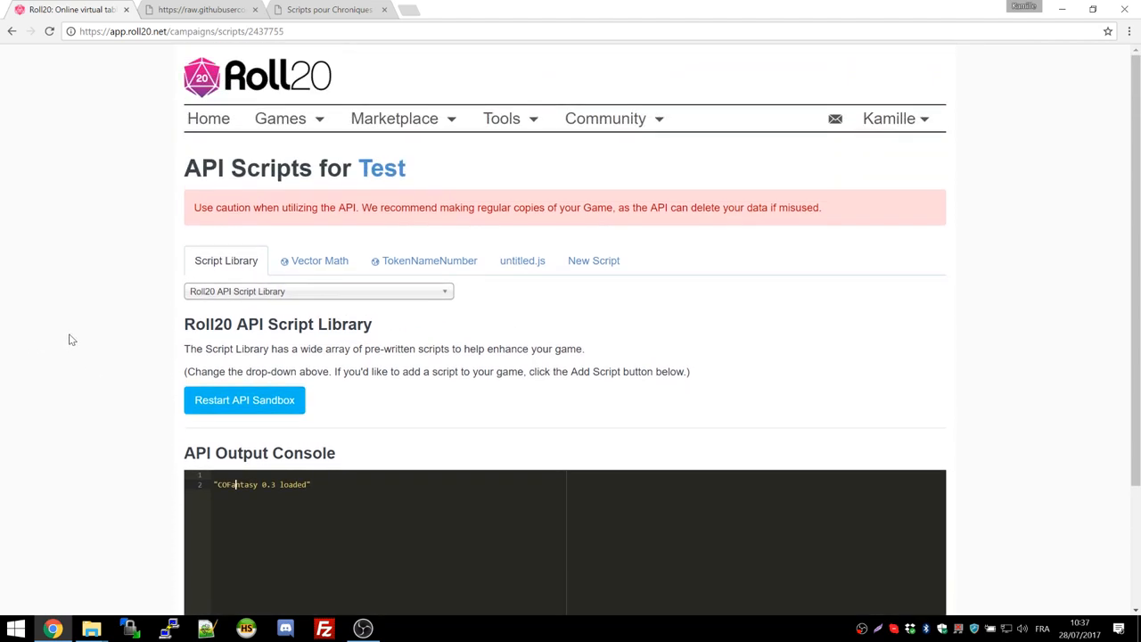
Step: Open the Test game's details page in a new tab and join the game
middle_click(389, 176)
left_click(187, 9)
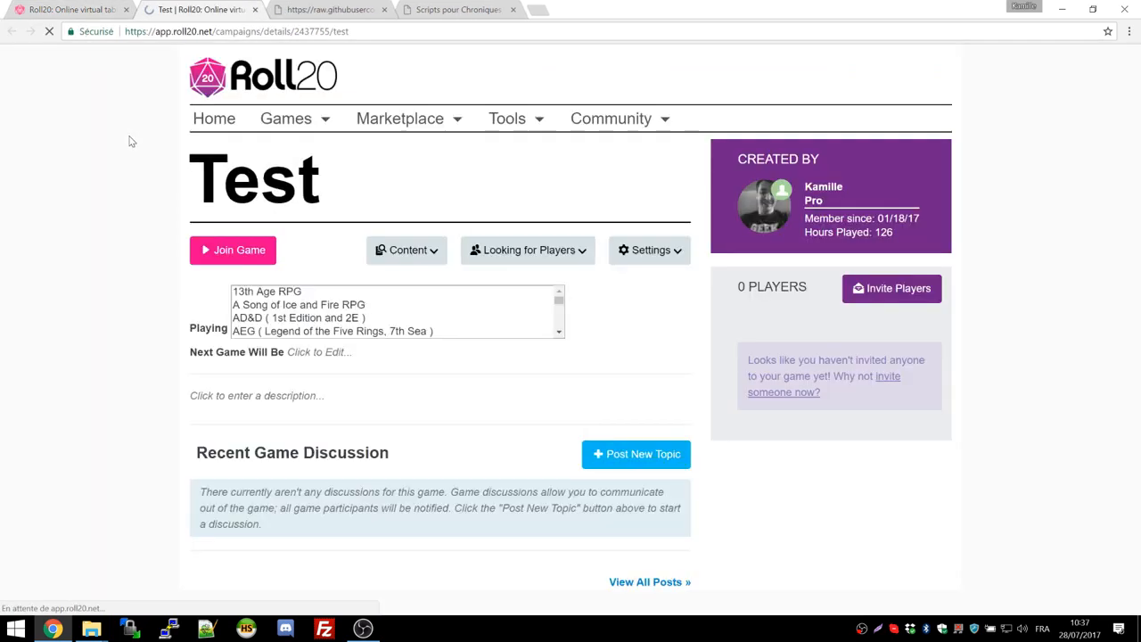
left_click(211, 340)
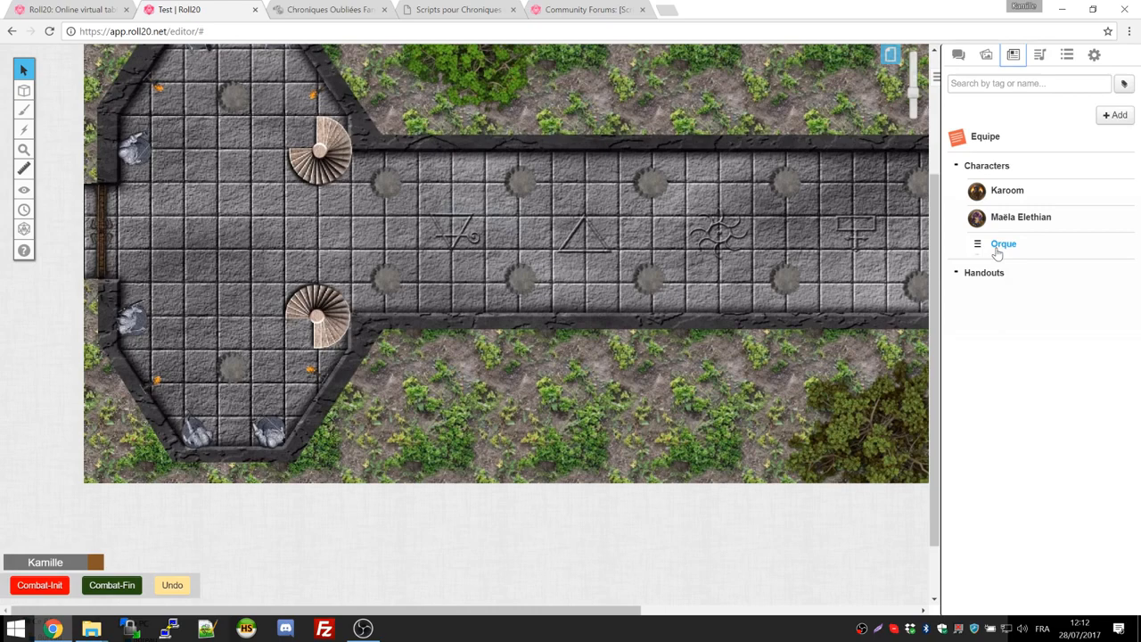
Step: Open Karoom's character sheet and review the characteristics, combat values, weapons and path abilities
left_click(1004, 191)
left_click(380, 125)
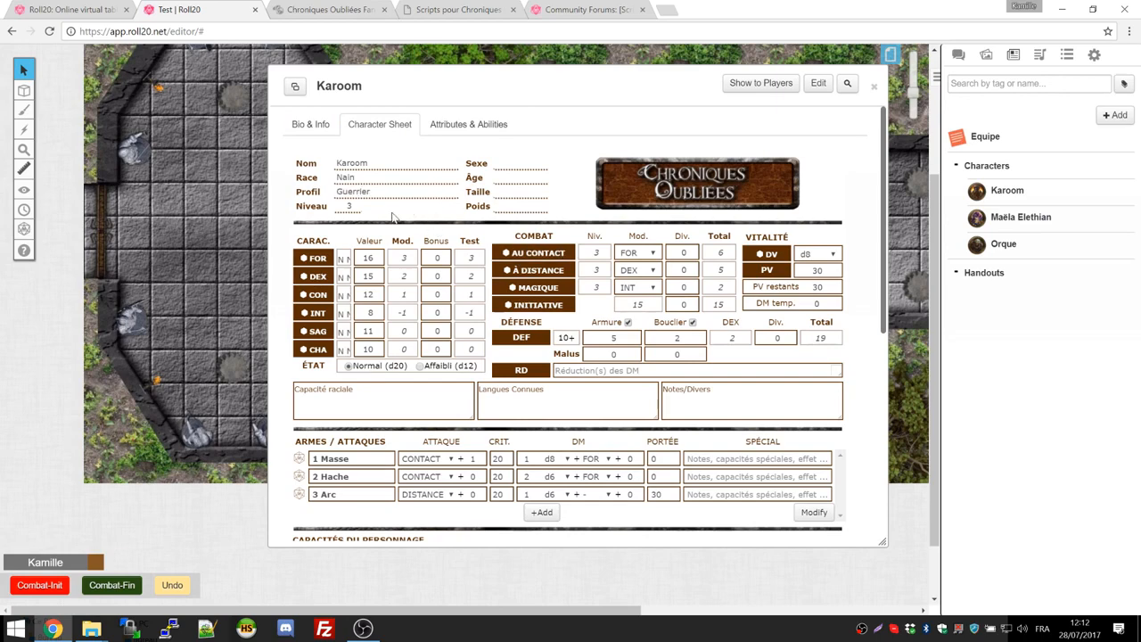
left_click_drag(546, 93, 499, 84)
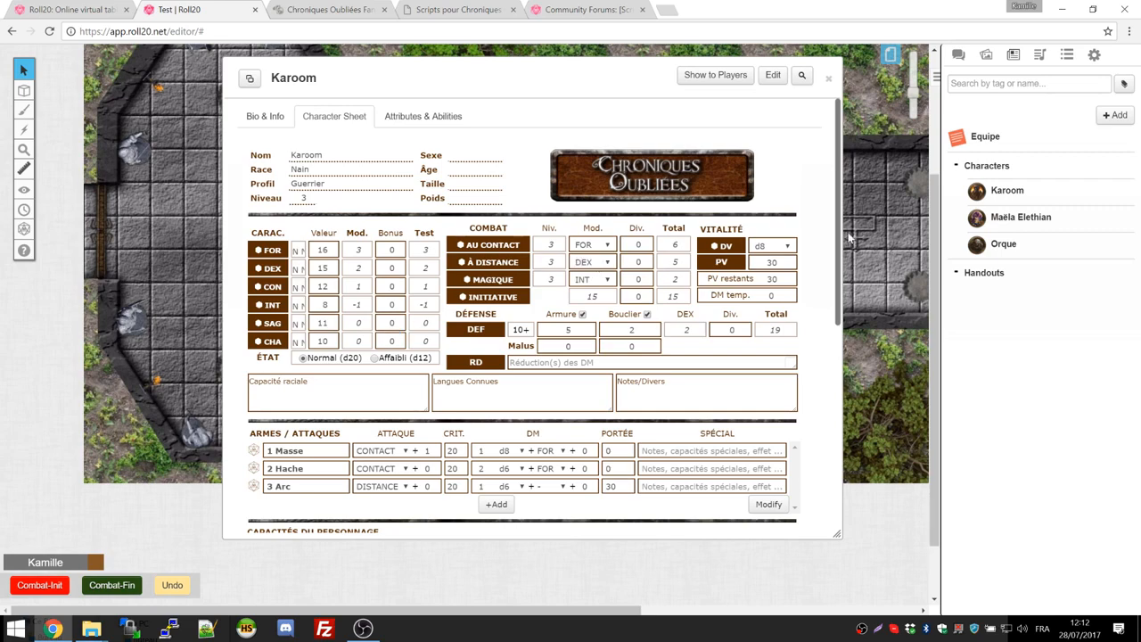
scroll(680, 295, "down", 1)
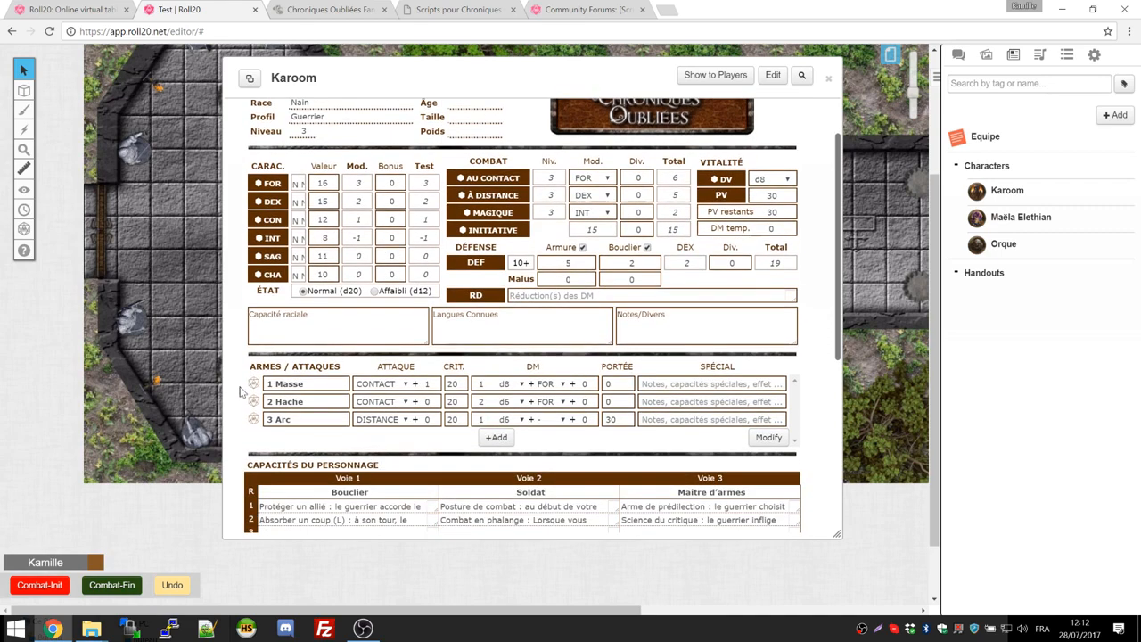
scroll(347, 362, "down", 1)
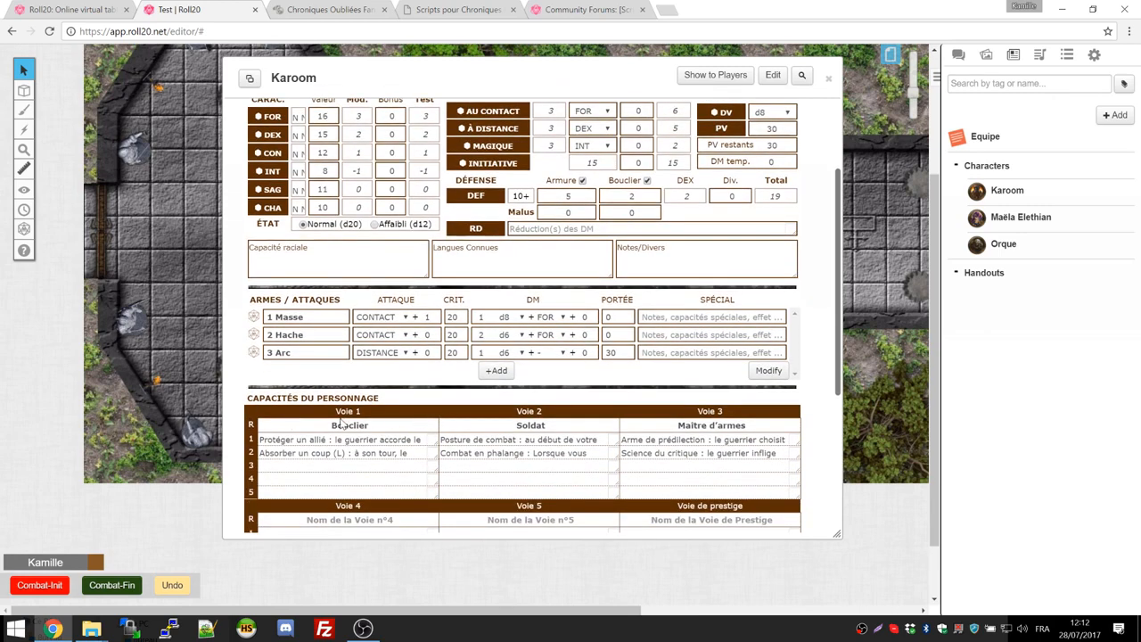
scroll(337, 423, "down", 1)
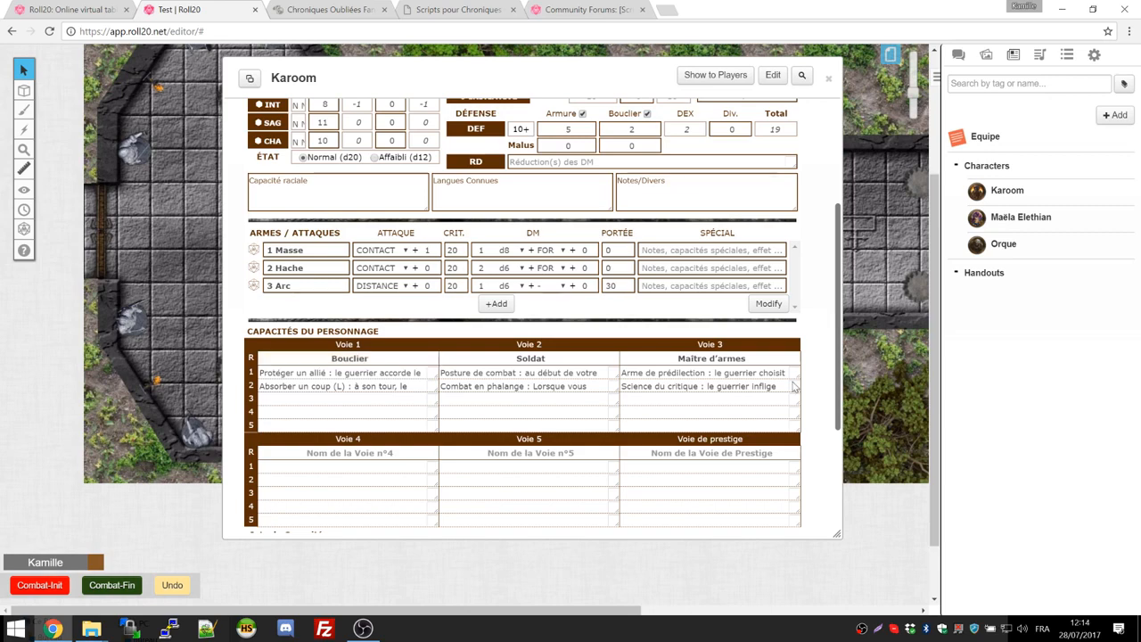
Step: Open Maëla Elethian's character sheet, review the attacks and magic paths, and arrange it beside Karoom's sheet
left_click(1020, 219)
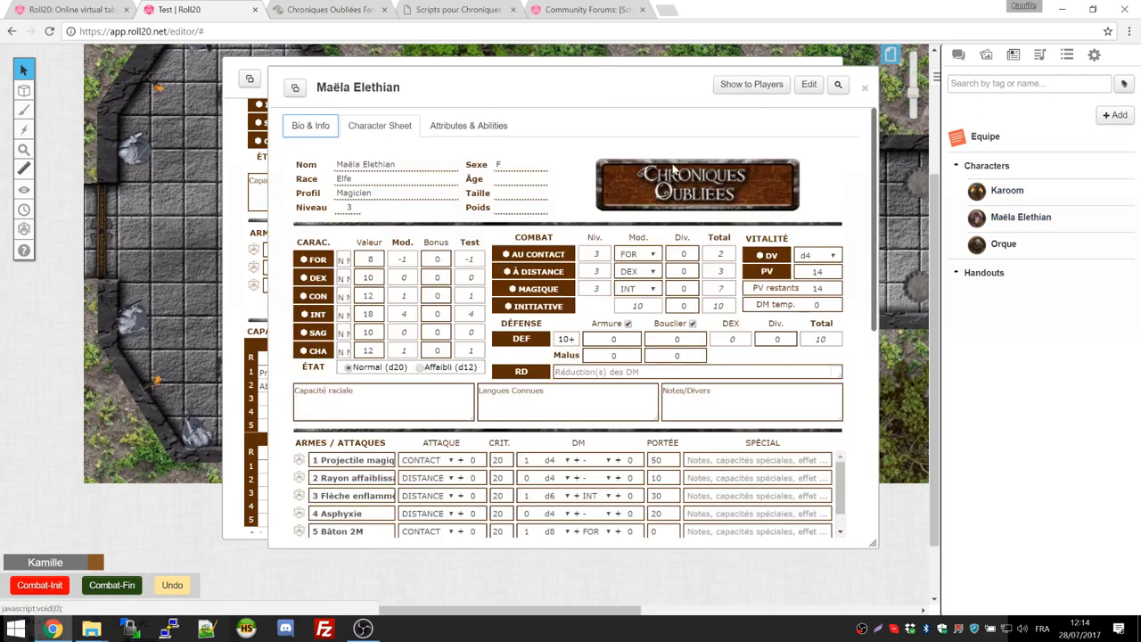
left_click_drag(574, 93, 561, 77)
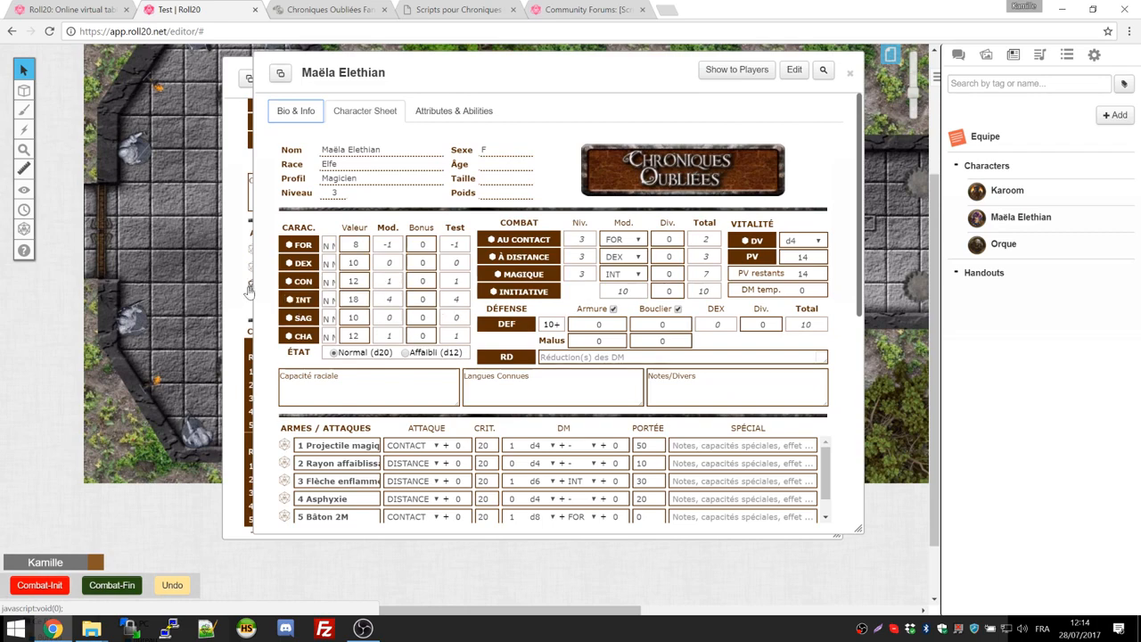
scroll(356, 298, "down", 1)
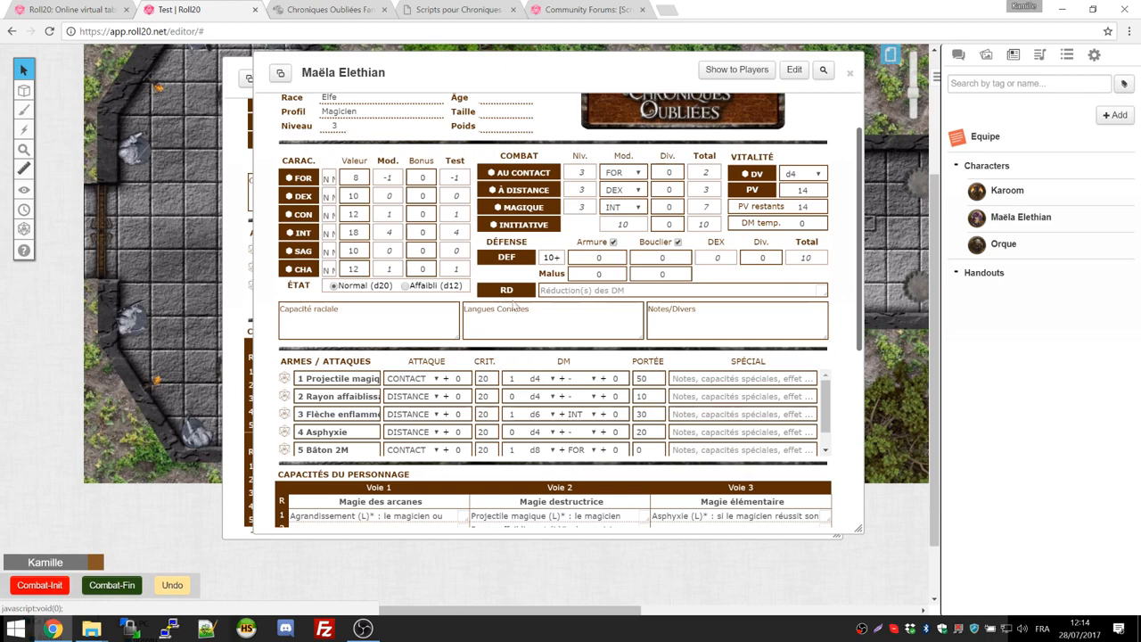
scroll(435, 309, "down", 3)
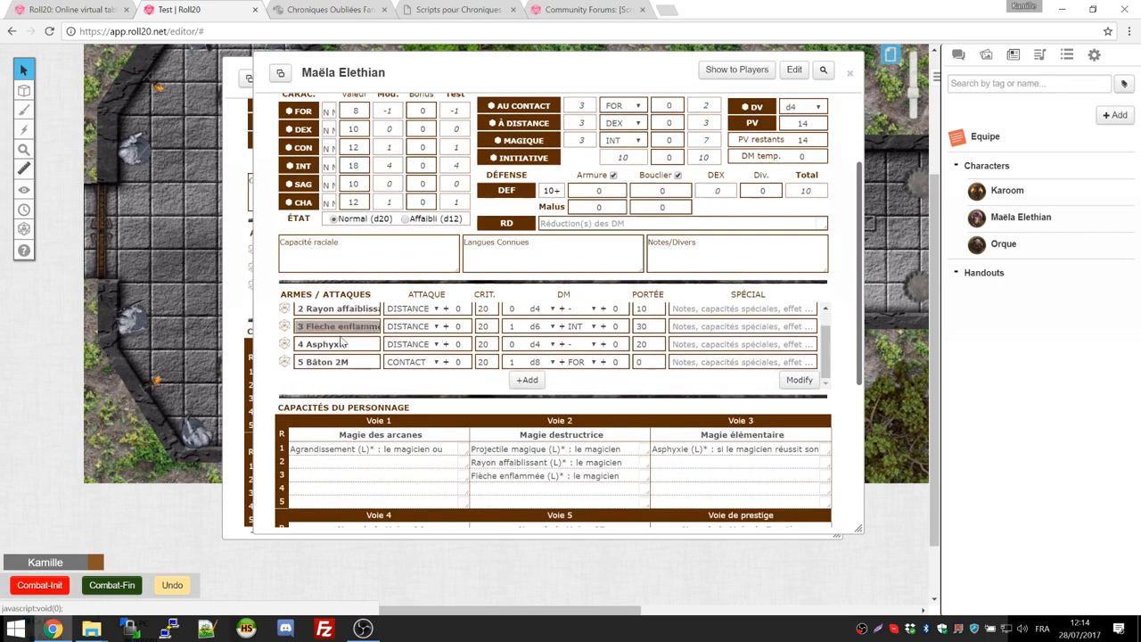
scroll(344, 344, "up", 2)
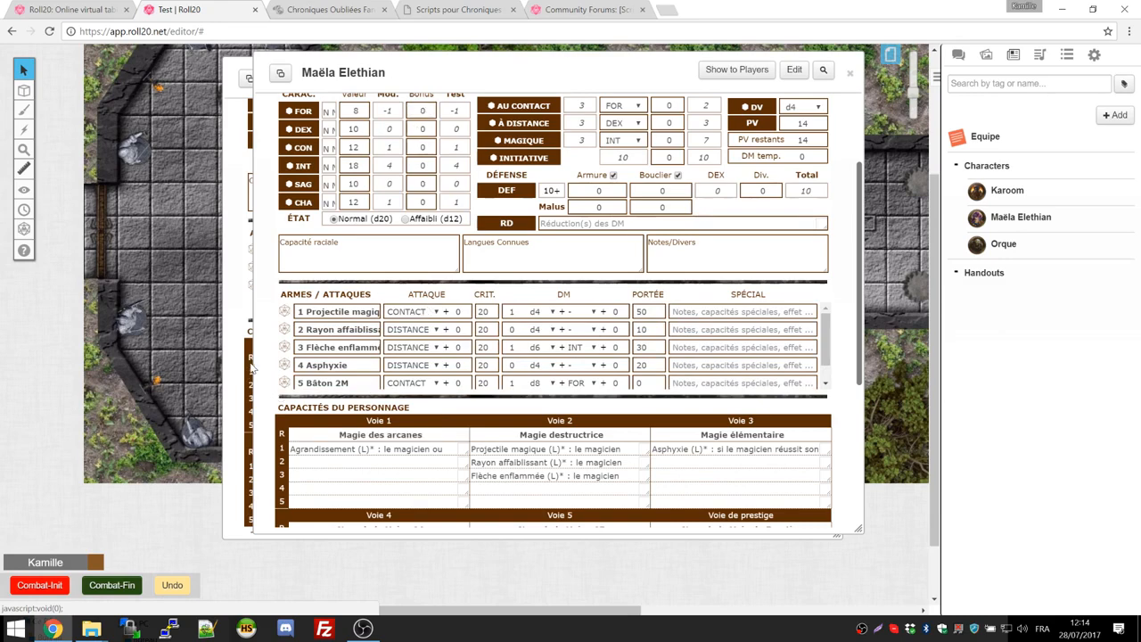
scroll(347, 459, "down", 3)
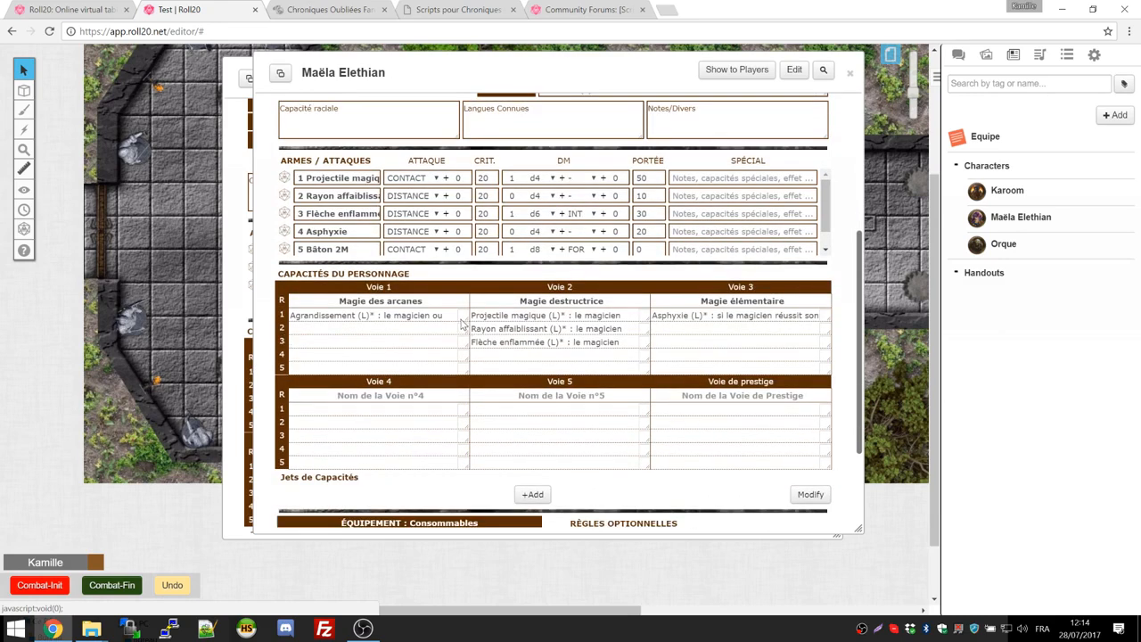
left_click_drag(462, 322, 461, 352)
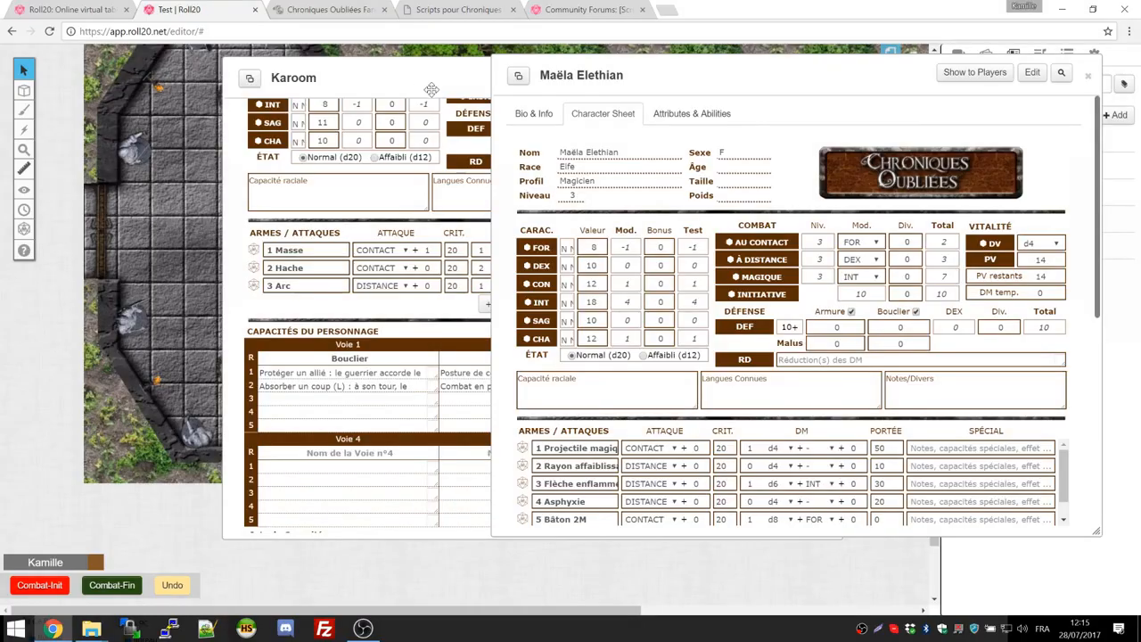
left_click_drag(422, 78, 364, 78)
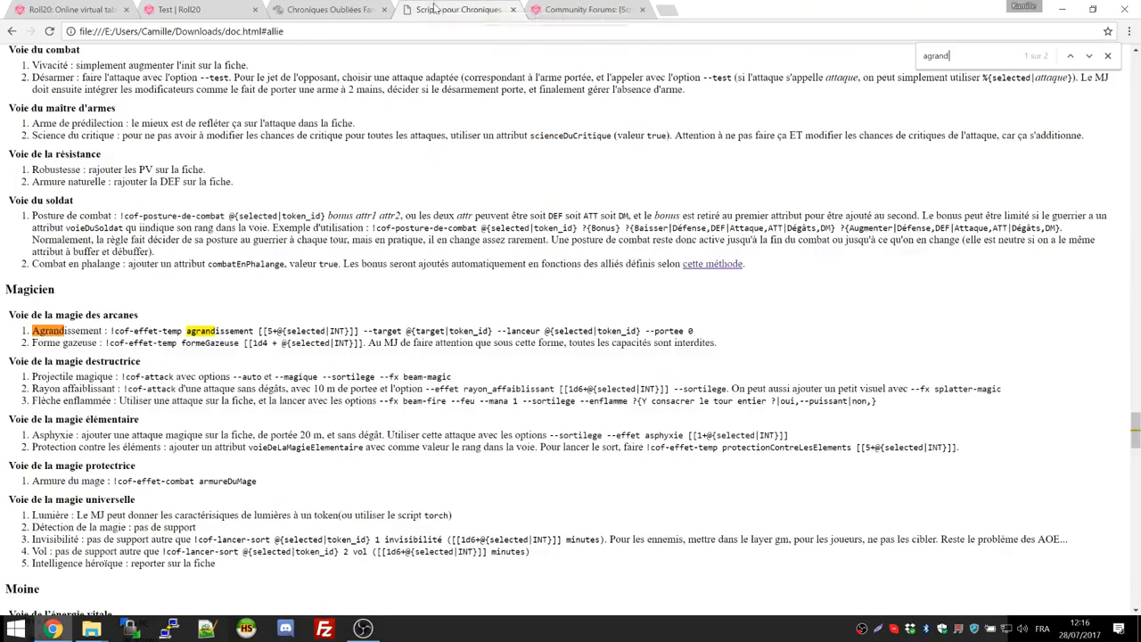
Step: Close the text search in the COFantasy documentation and review its usage sections from the beginning through the main combat actions
left_click(437, 8)
scroll(571, 321, "up", 12)
left_click(1108, 56)
scroll(517, 254, "up", 20)
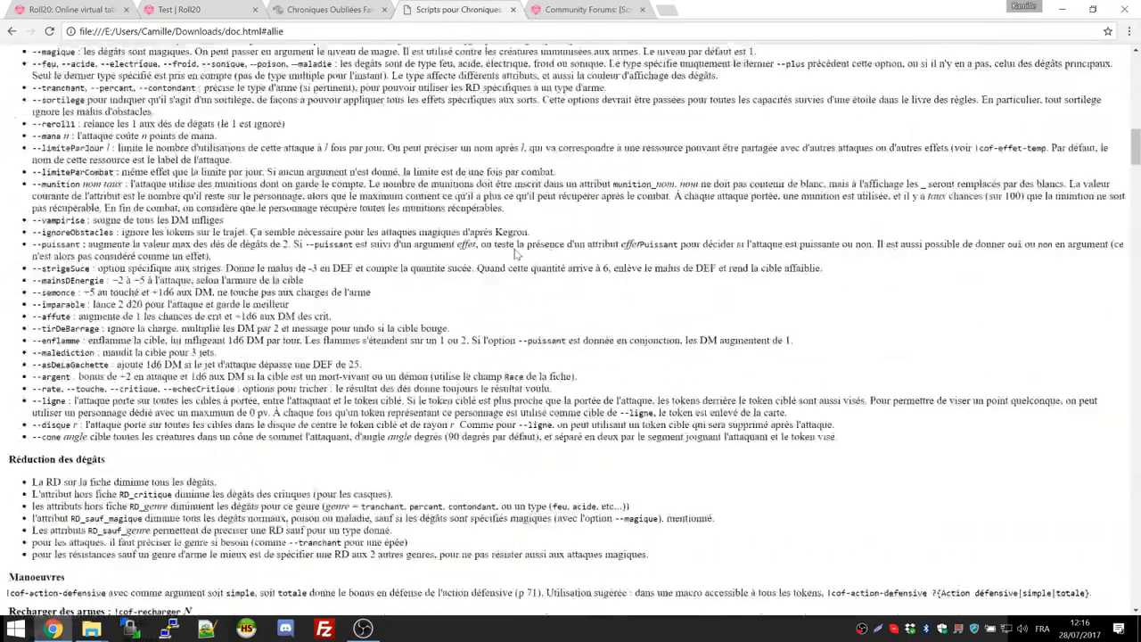
scroll(516, 254, "up", 13)
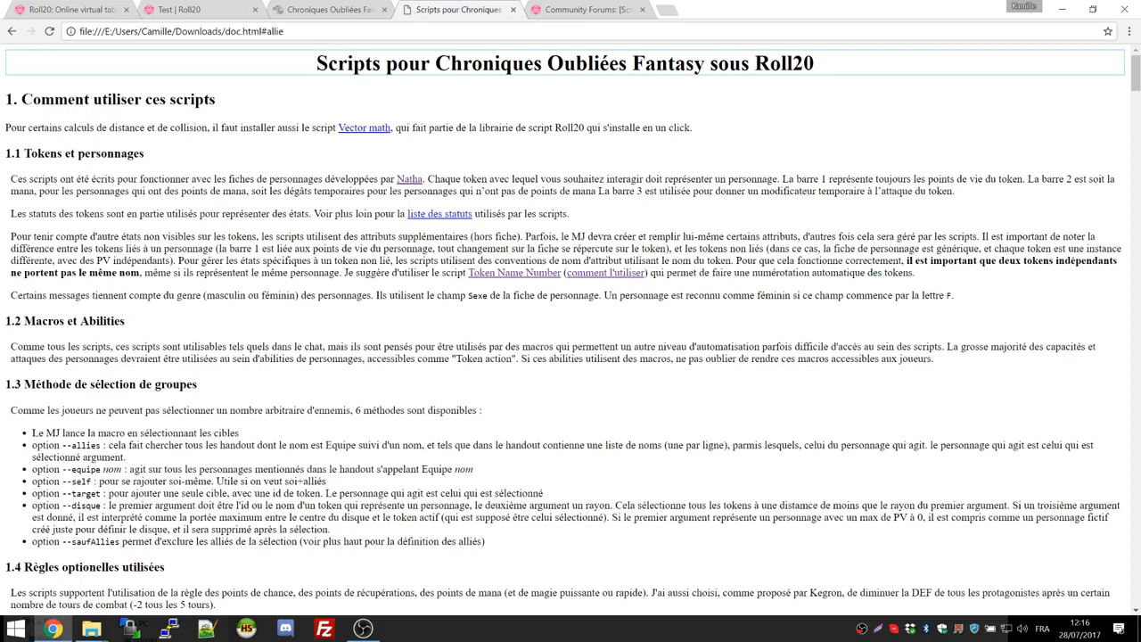
scroll(500, 253, "down", 5)
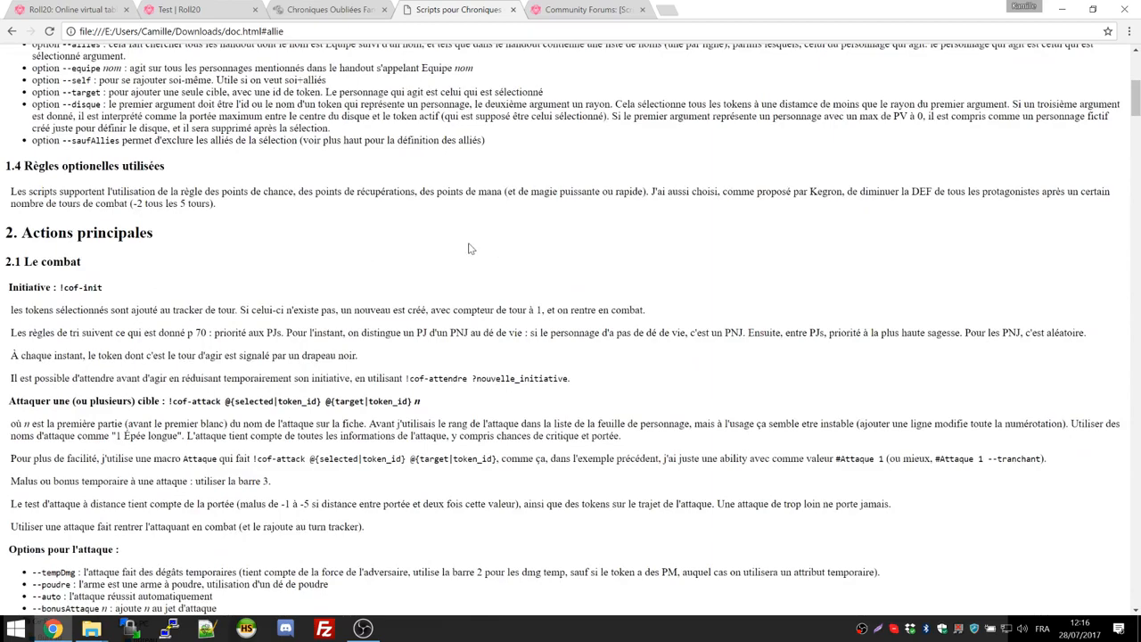
scroll(470, 249, "up", 5)
Step: Return to the Test game, display the macros list and move both character sheets aside to clear the map
left_click(189, 9)
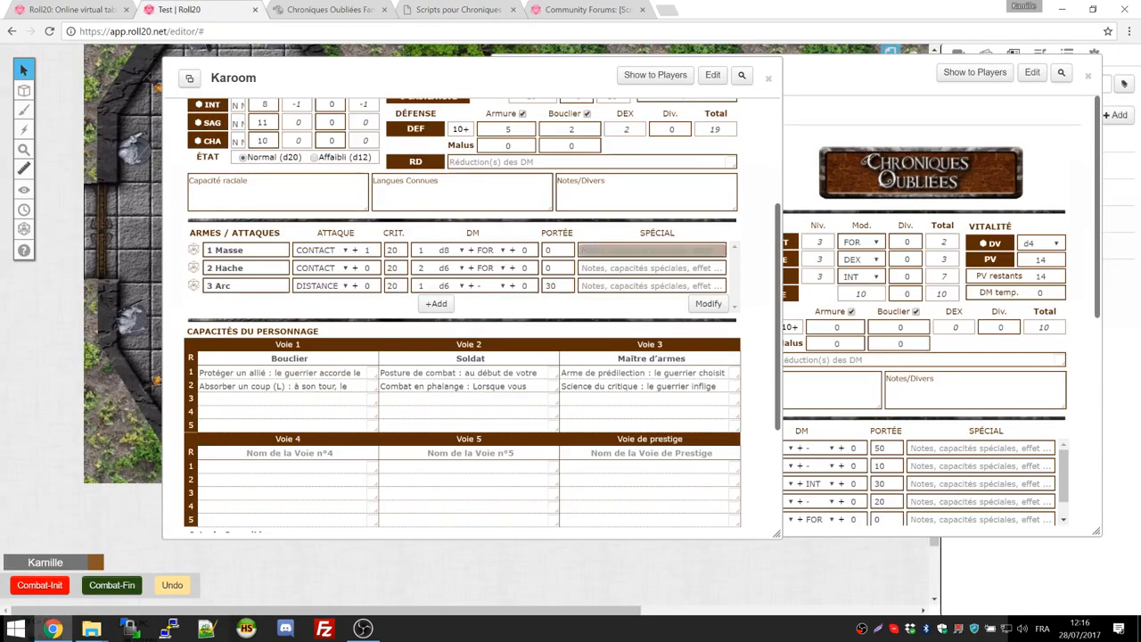
scroll(598, 254, "up", 3)
left_click_drag(892, 75, 639, 103)
left_click(1063, 56)
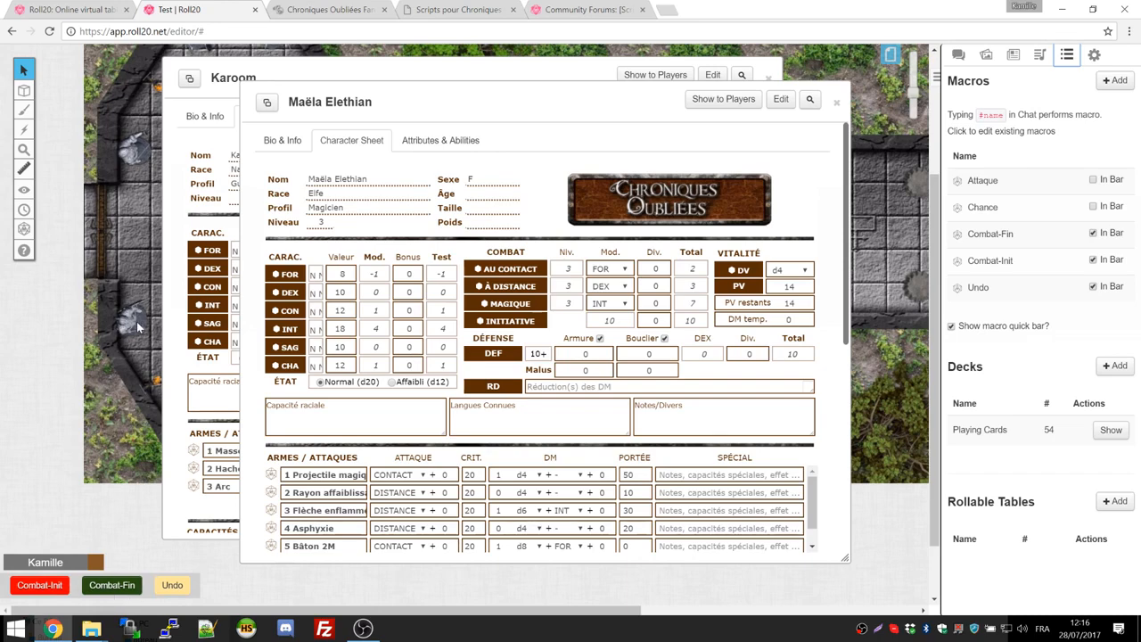
left_click_drag(360, 82, 520, 101)
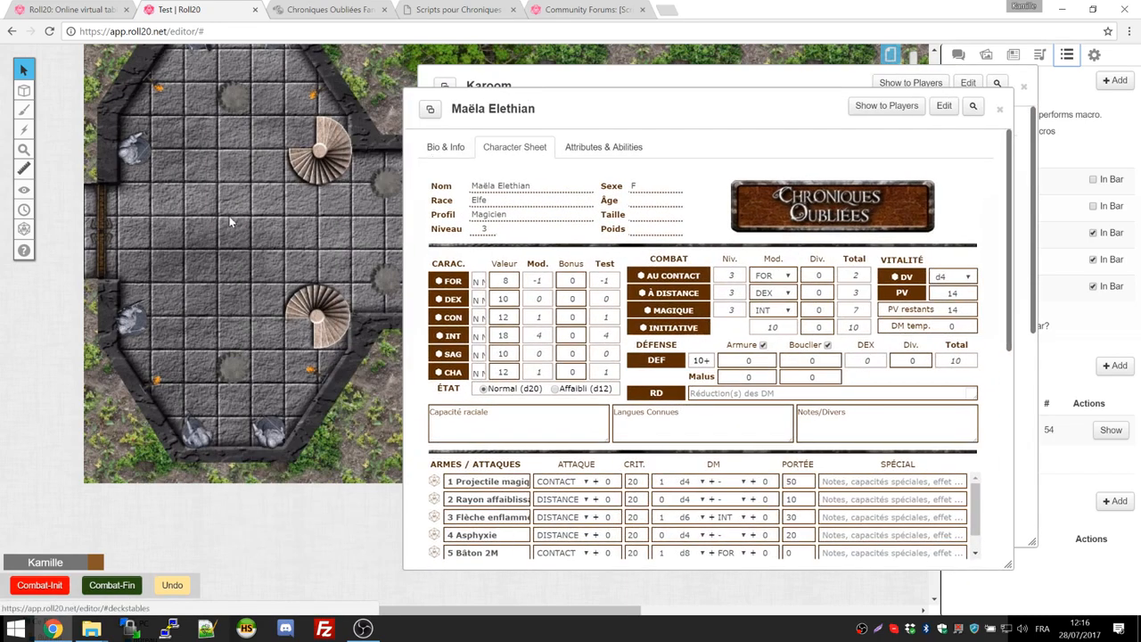
Step: Move both character sheets clear of the macros list and open the Attaque macro for editing
left_click_drag(729, 96, 502, 84)
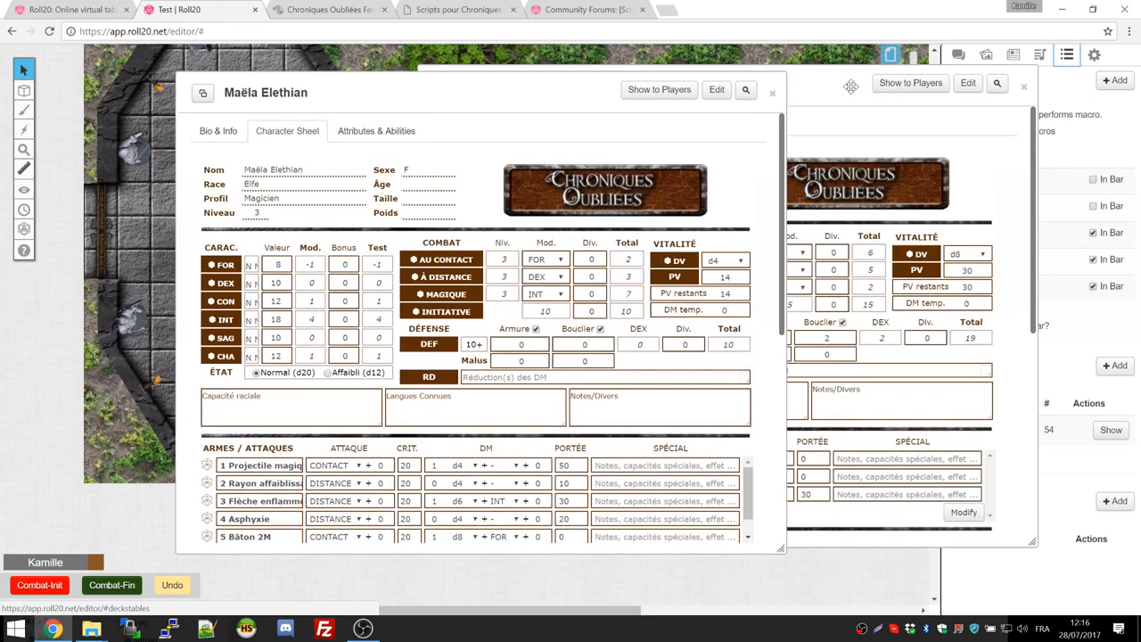
left_click_drag(851, 86, 666, 92)
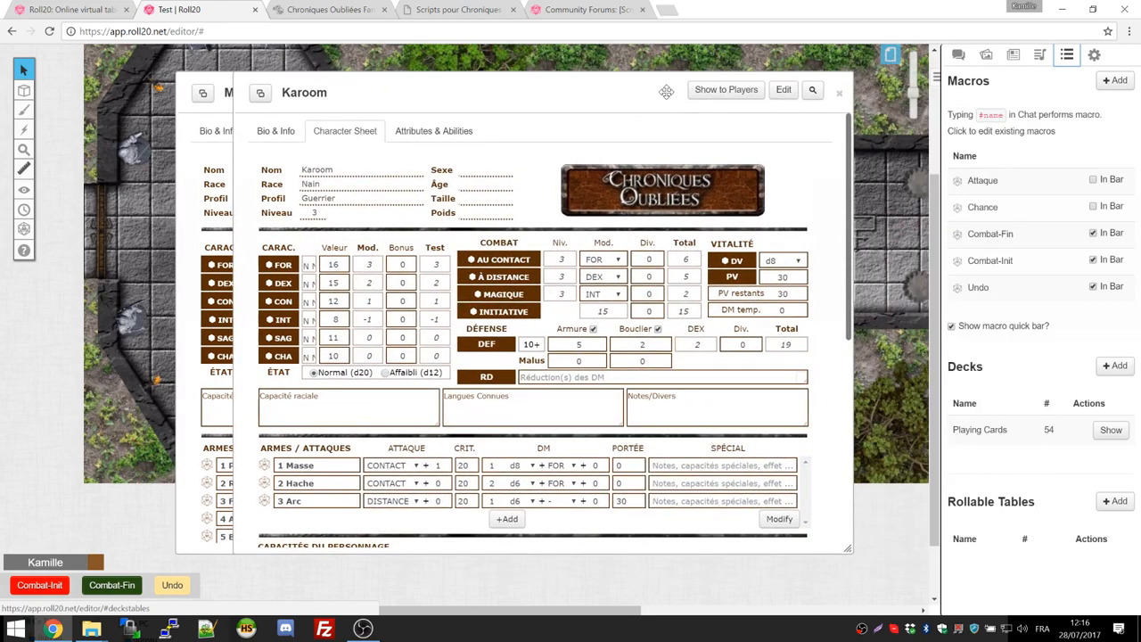
left_click(983, 181)
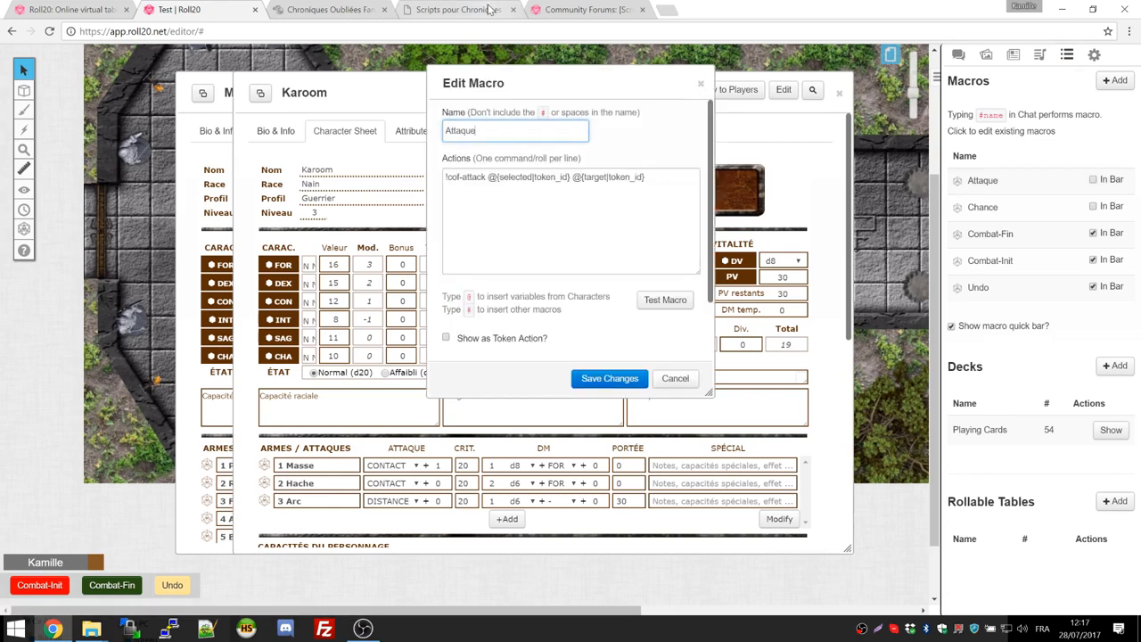
Step: Look up the Attaque macro's !cof-attack command in the COFantasy documentation and highlight its full attack syntax
left_click_drag(486, 177, 442, 177)
key("ctrl+c")
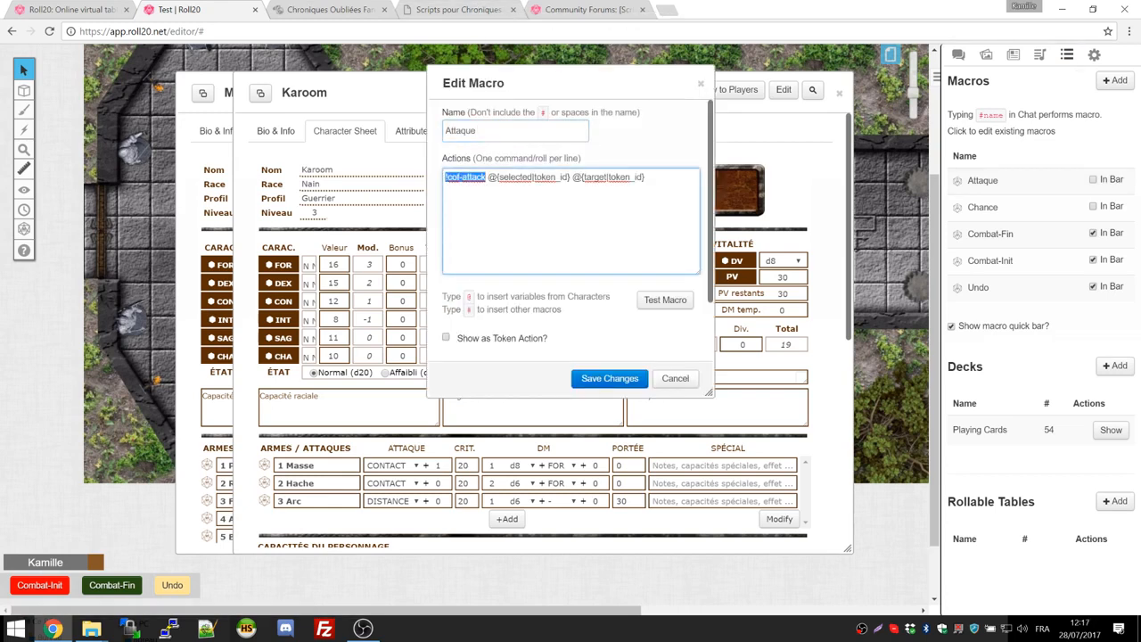
left_click(463, 9)
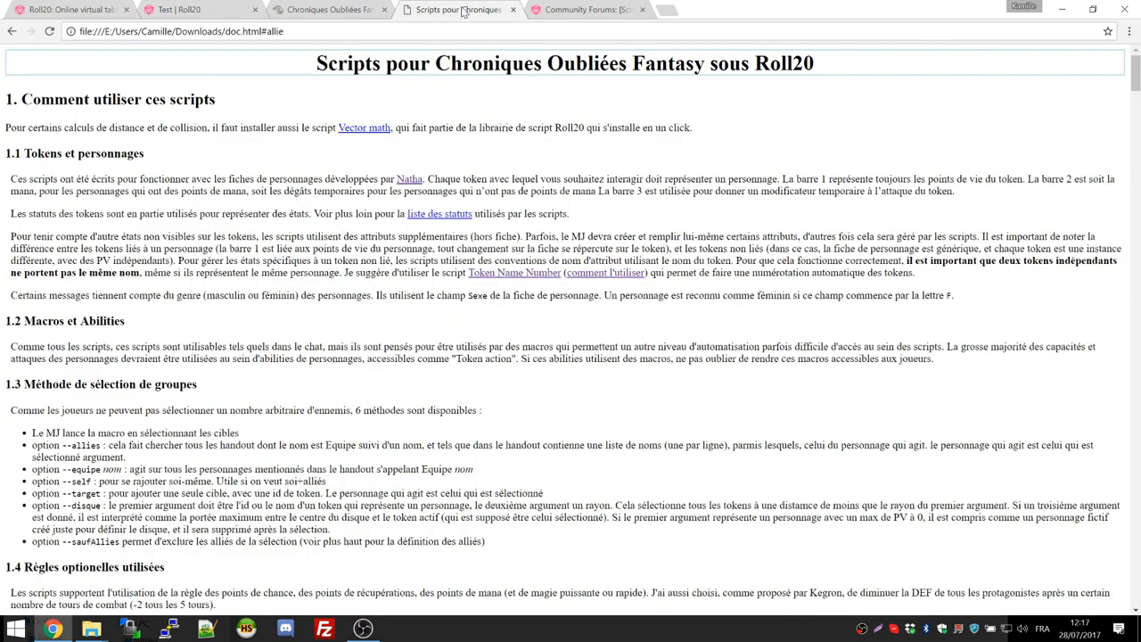
key("ctrl+f")
key("ctrl+v")
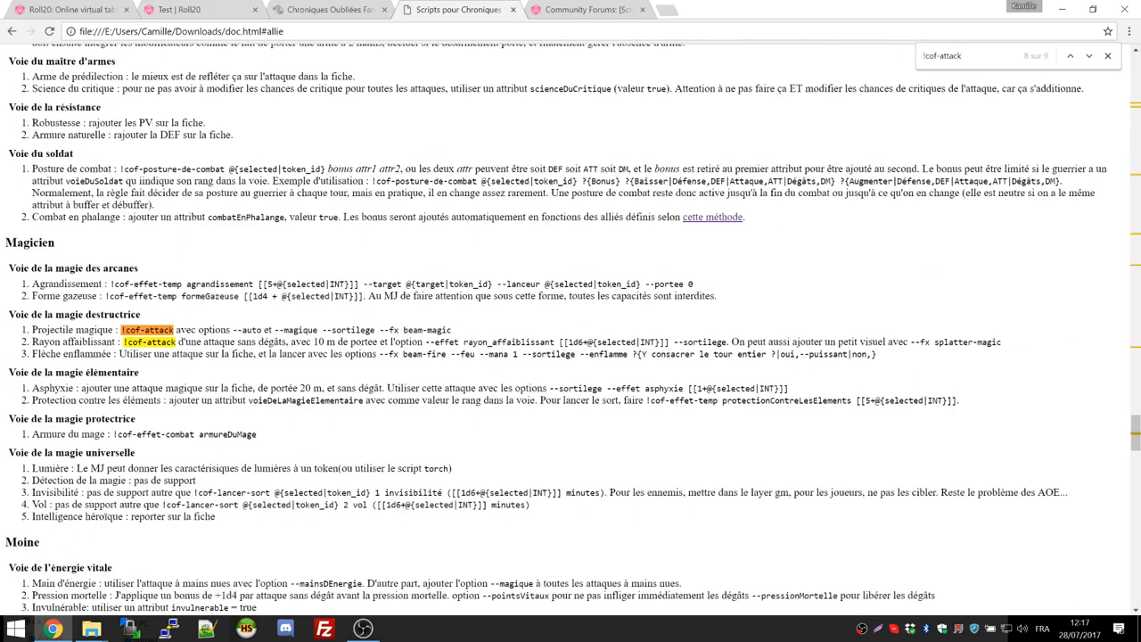
key("Return")
key("Return")
key("Escape")
left_click(230, 319)
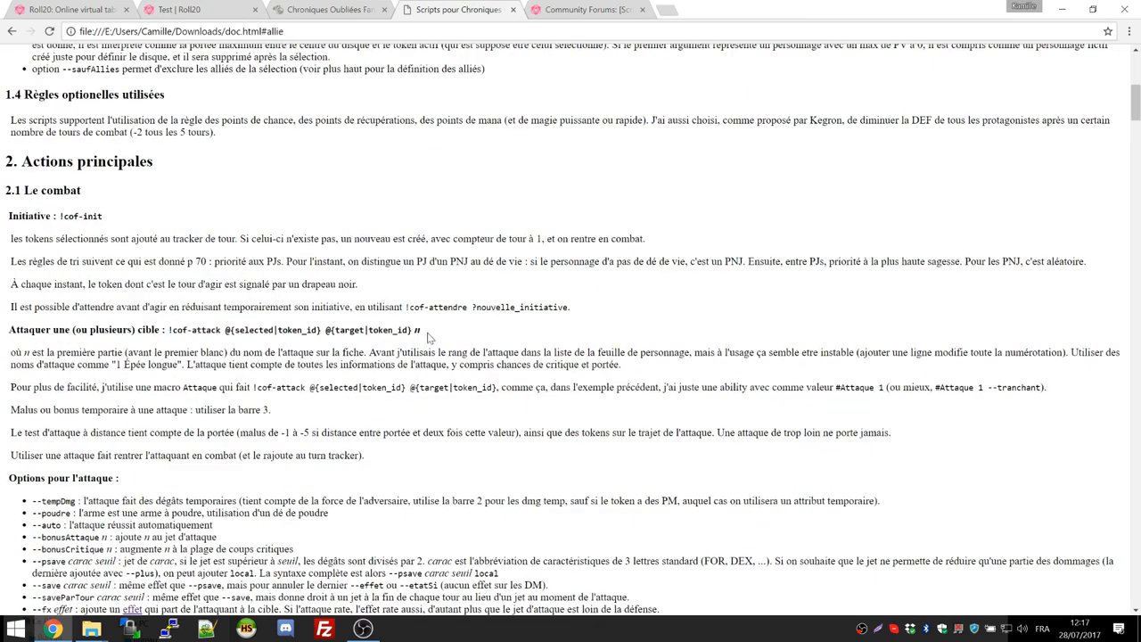
left_click_drag(412, 330, 168, 330)
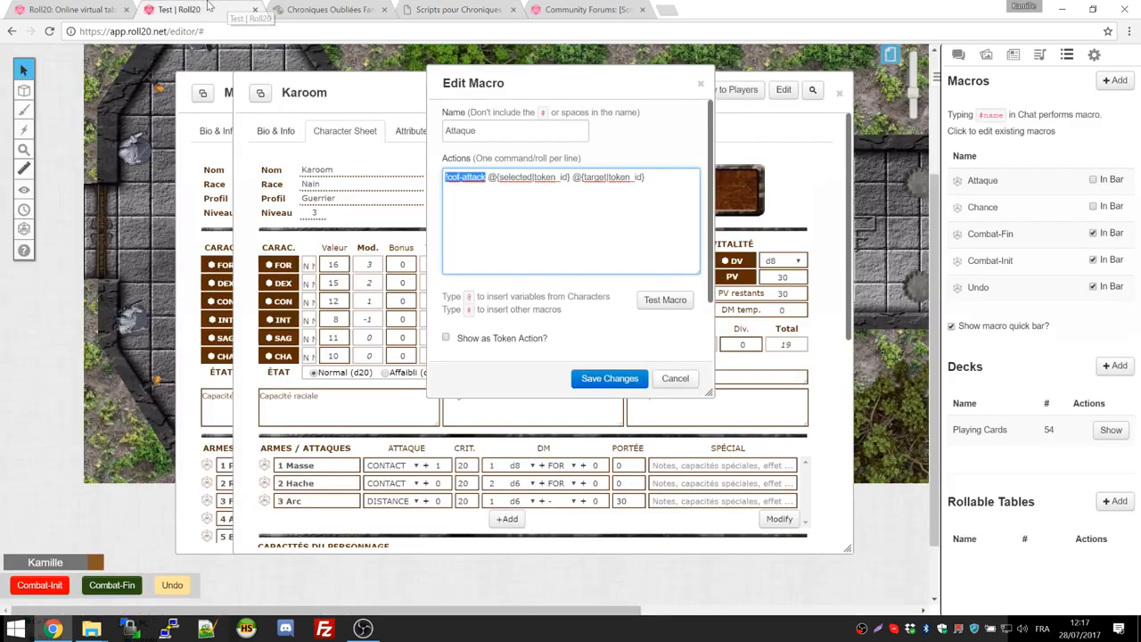
Step: Return to the Test game, examine the Attaque macro's selected and target token arguments and its name, and save the macro
left_click(214, 9)
left_click(515, 178)
left_click_drag(487, 177, 571, 178)
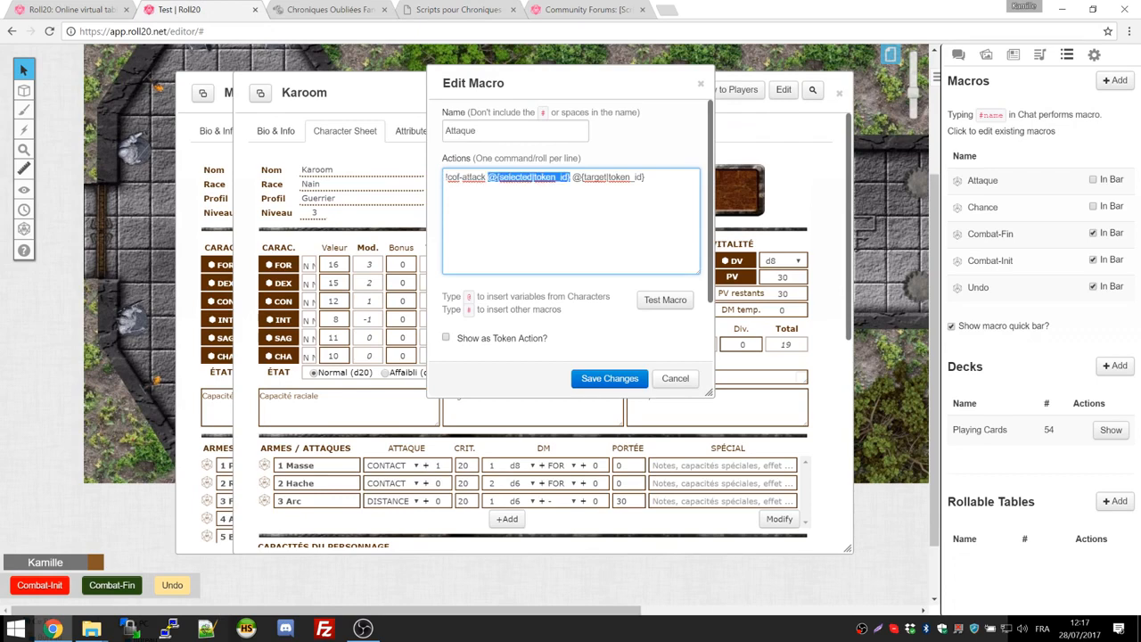
left_click_drag(582, 177, 644, 178)
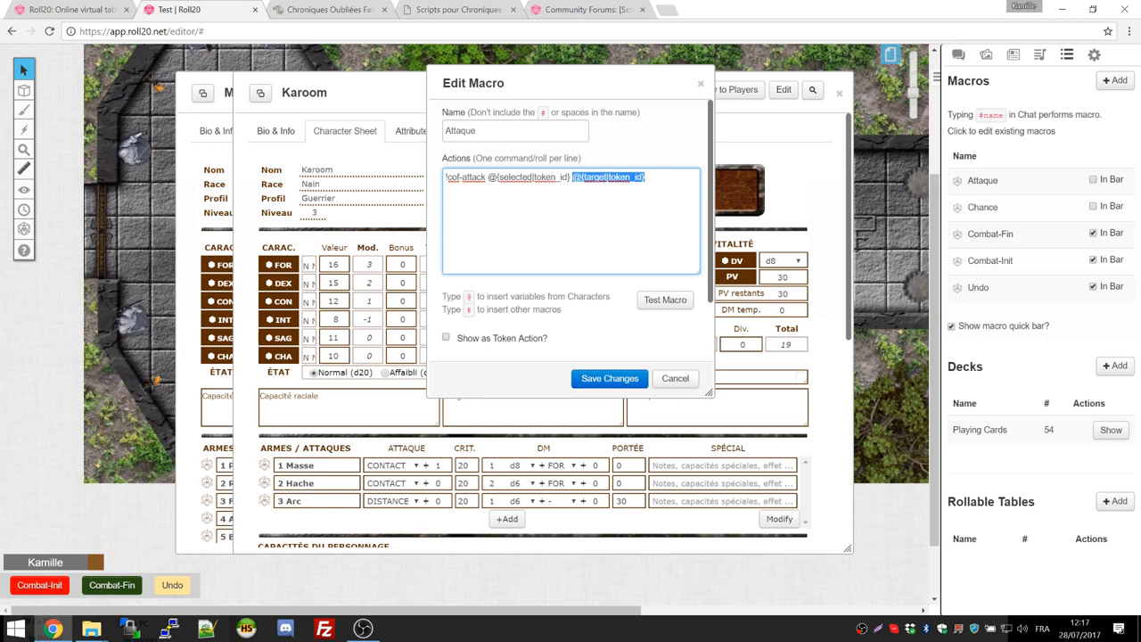
left_click(536, 177)
double_click(481, 131)
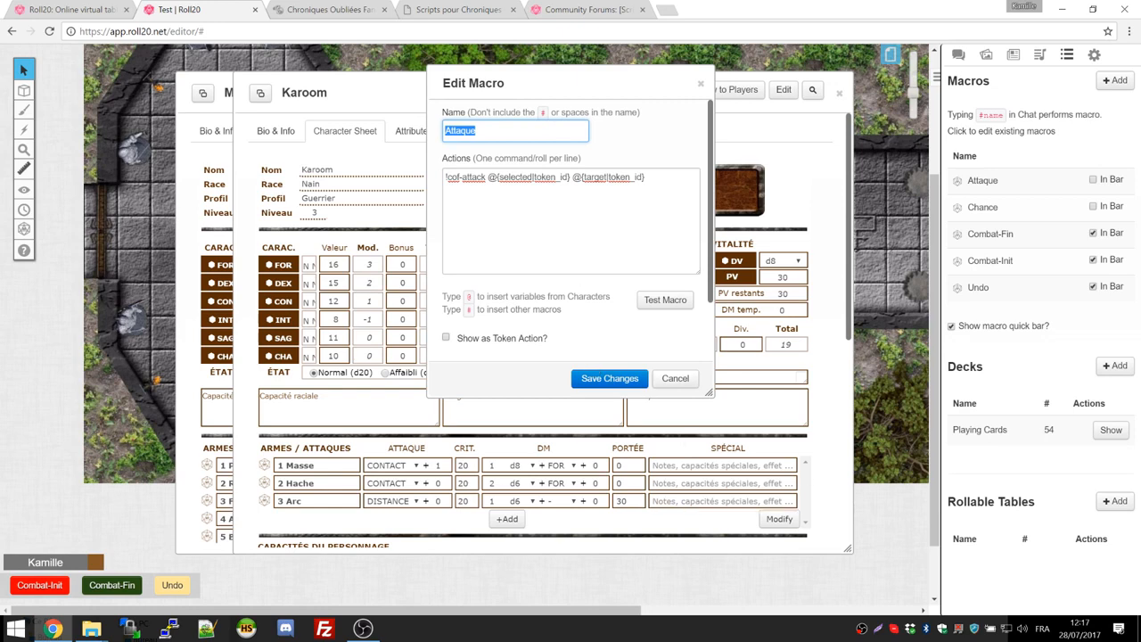
left_click(624, 381)
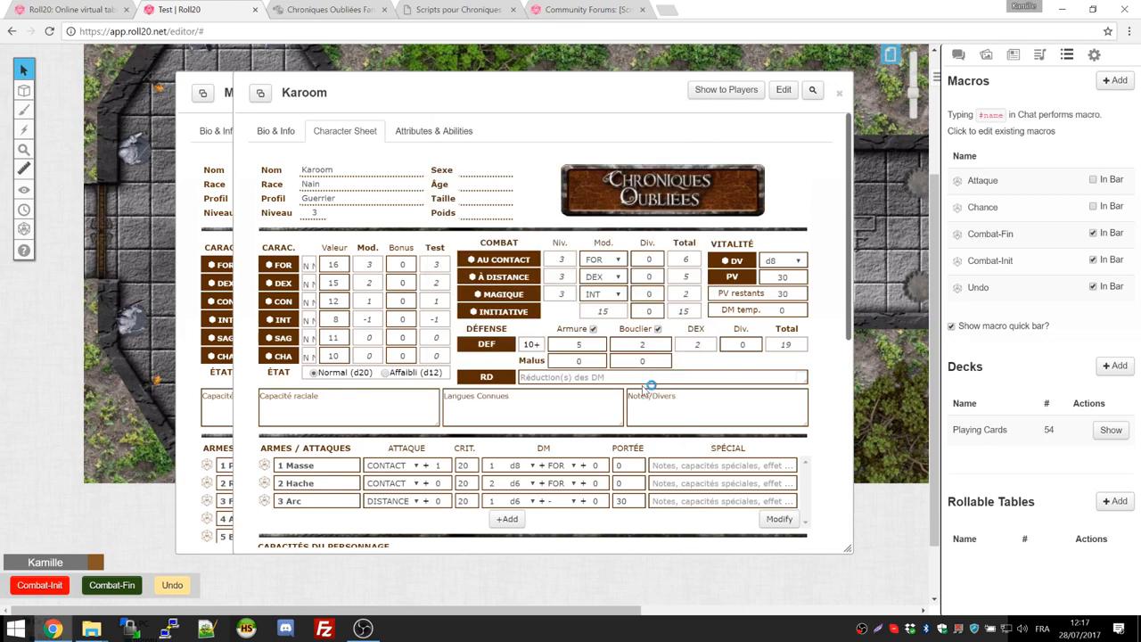
Step: Open the Chance macro and examine its complete command text
left_click(1020, 214)
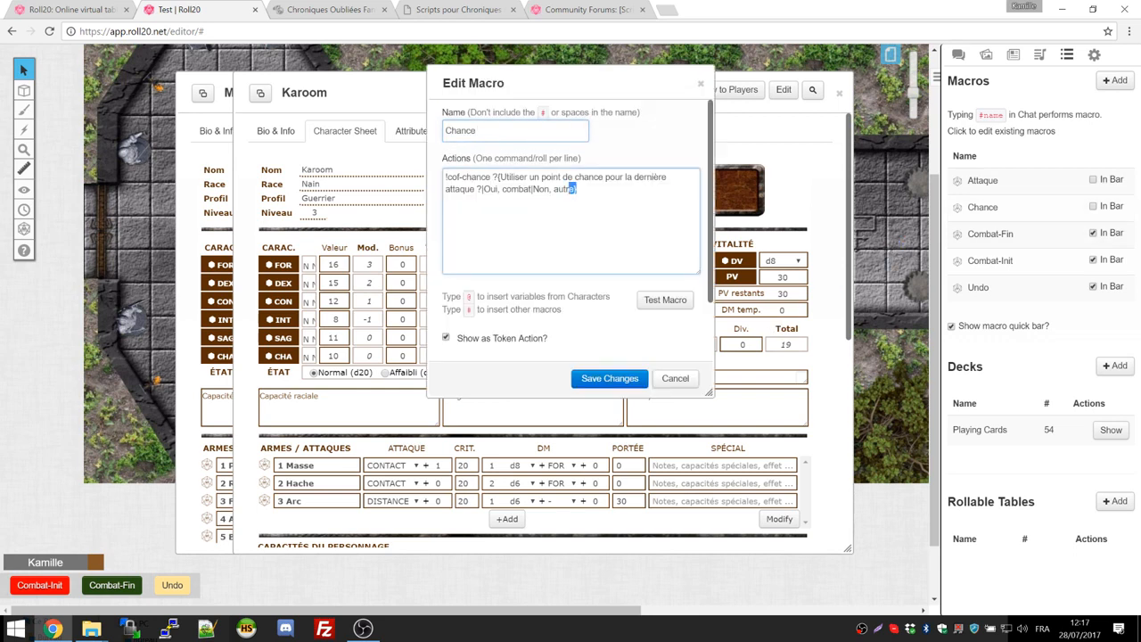
key("Tab")
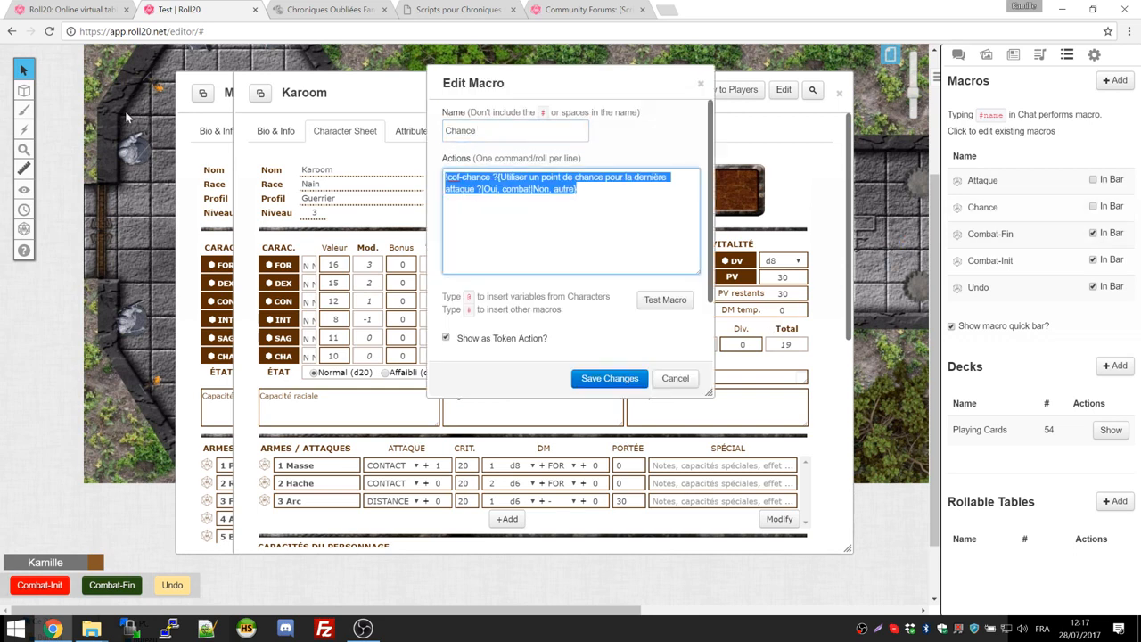
left_click(577, 189)
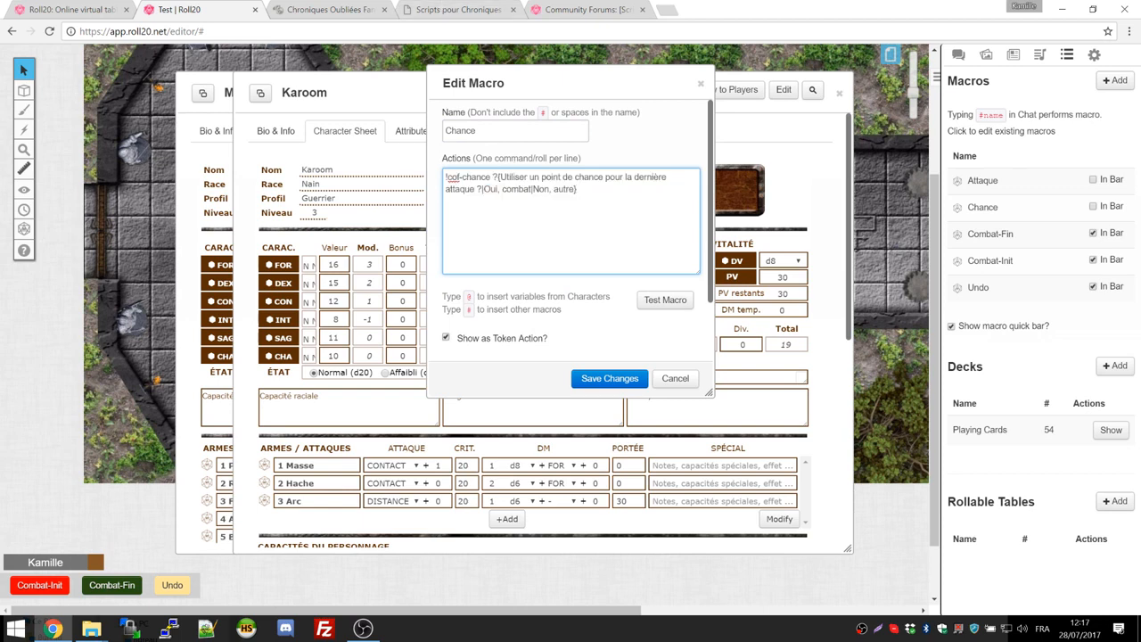
Step: Look up !cof-chance in the COFantasy documentation, highlight the example macro line, and close the Chance macro in the Test game without saving
left_click_drag(491, 177, 444, 177)
key("ctrl+c")
left_click(446, 6)
key("ctrl+f")
key("ctrl+v")
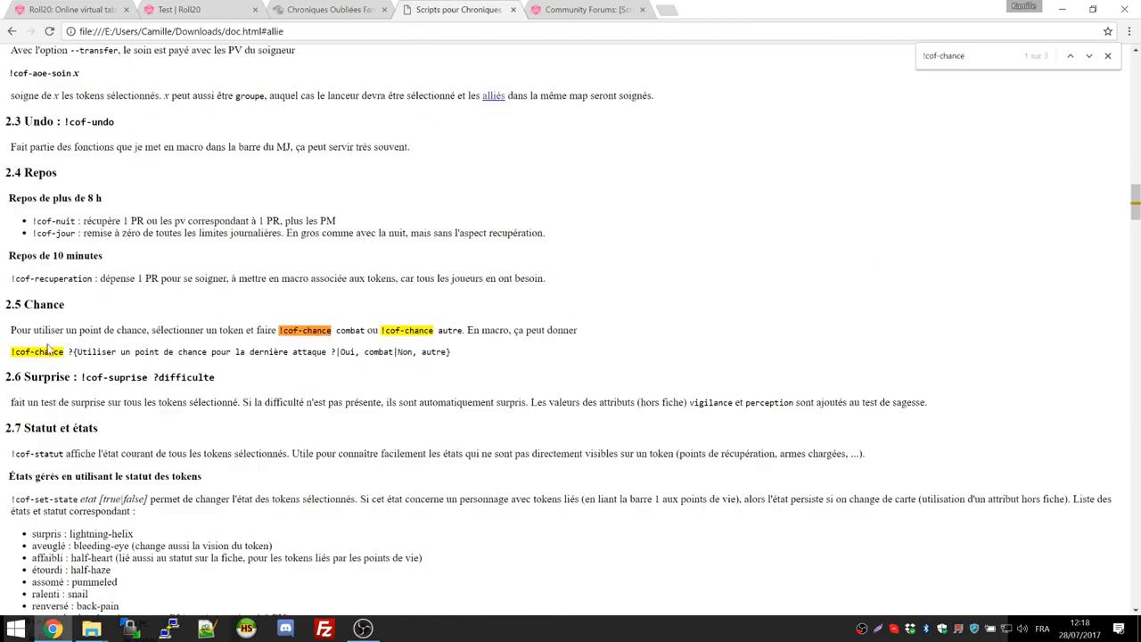
left_click_drag(11, 351, 451, 351)
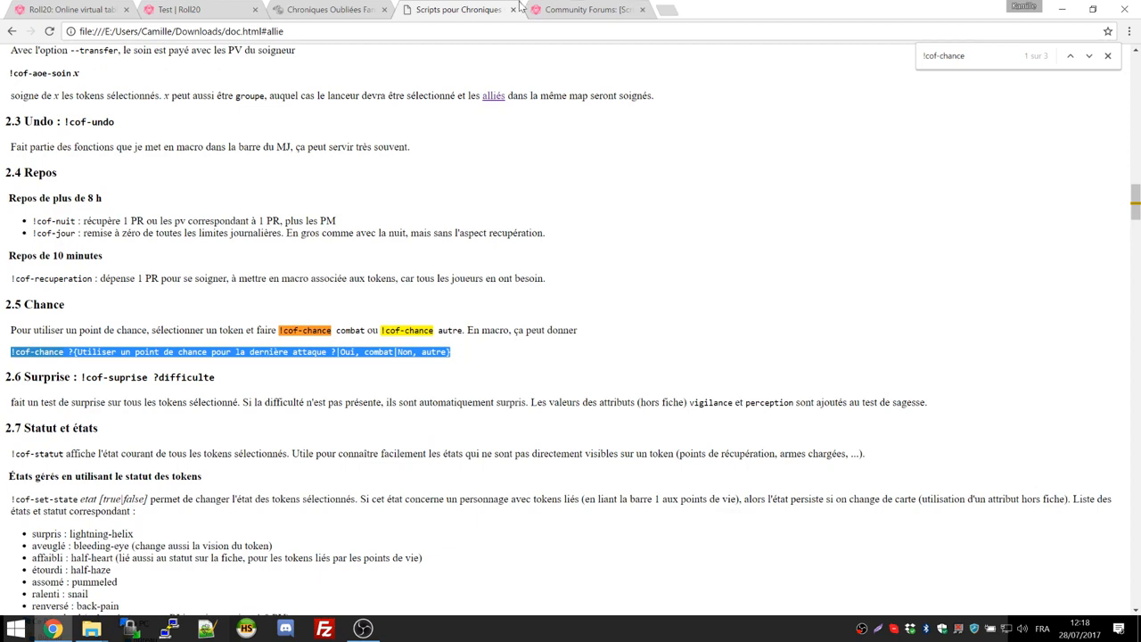
left_click(191, 9)
left_click(677, 380)
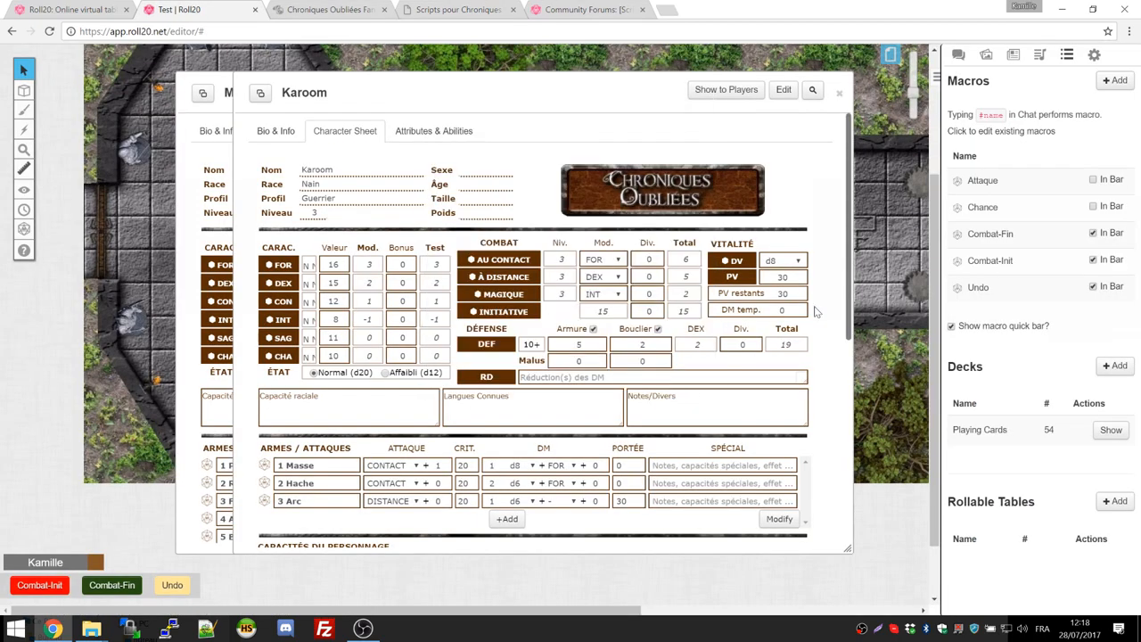
Step: Examine the commands of the Combat-Fin and Combat-Init macros and close both without saving
left_click(1001, 233)
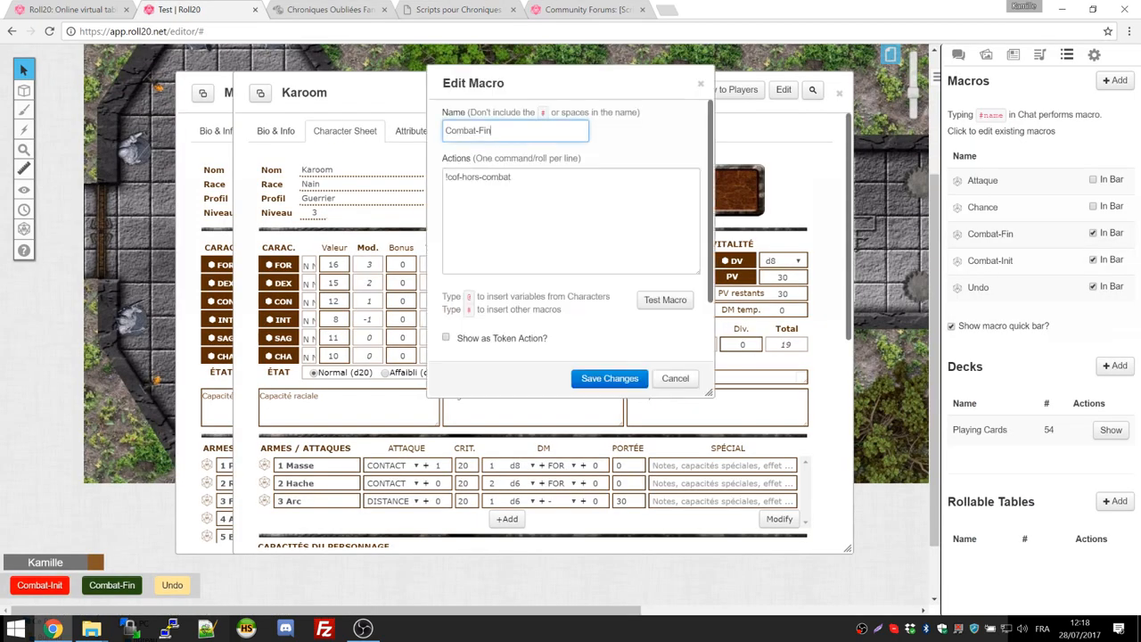
key("Tab")
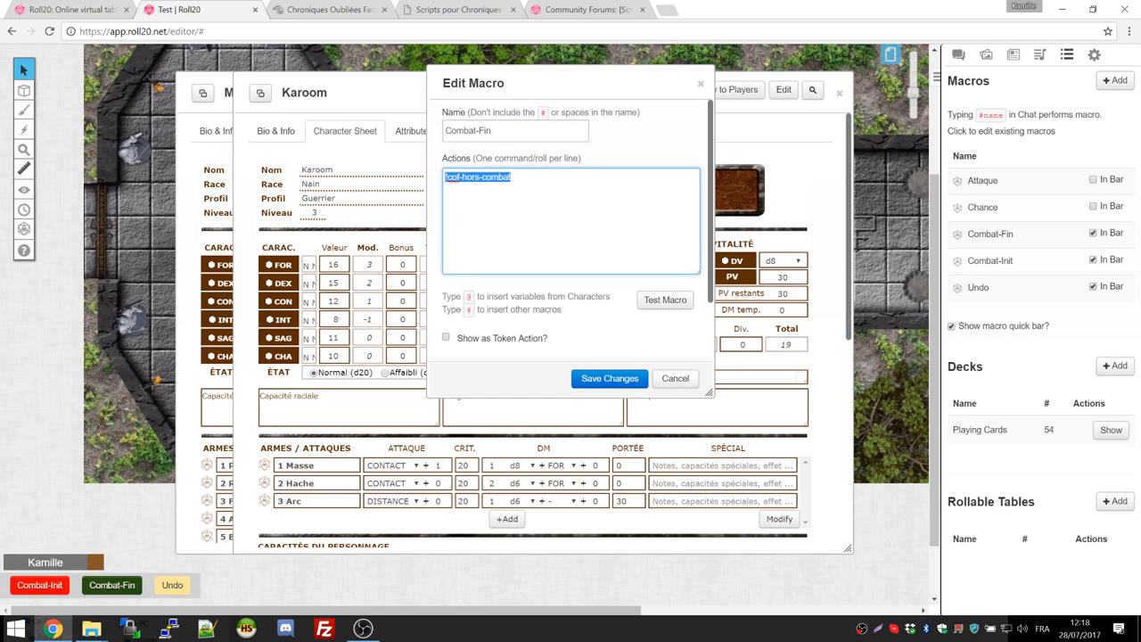
left_click(991, 259)
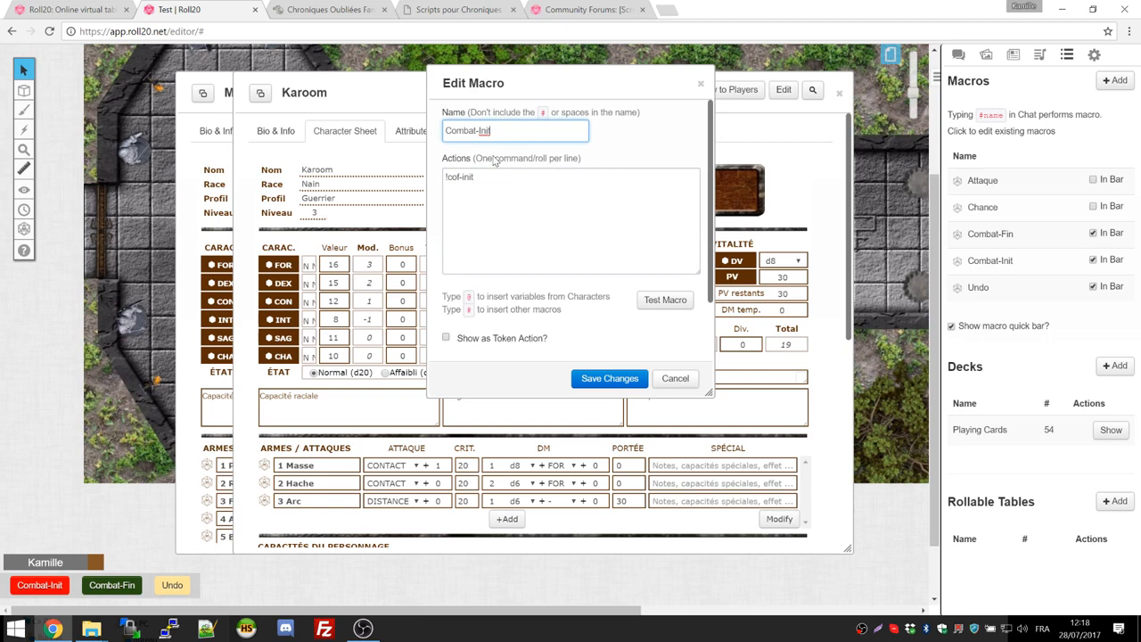
left_click_drag(473, 130, 347, 137)
key("Tab")
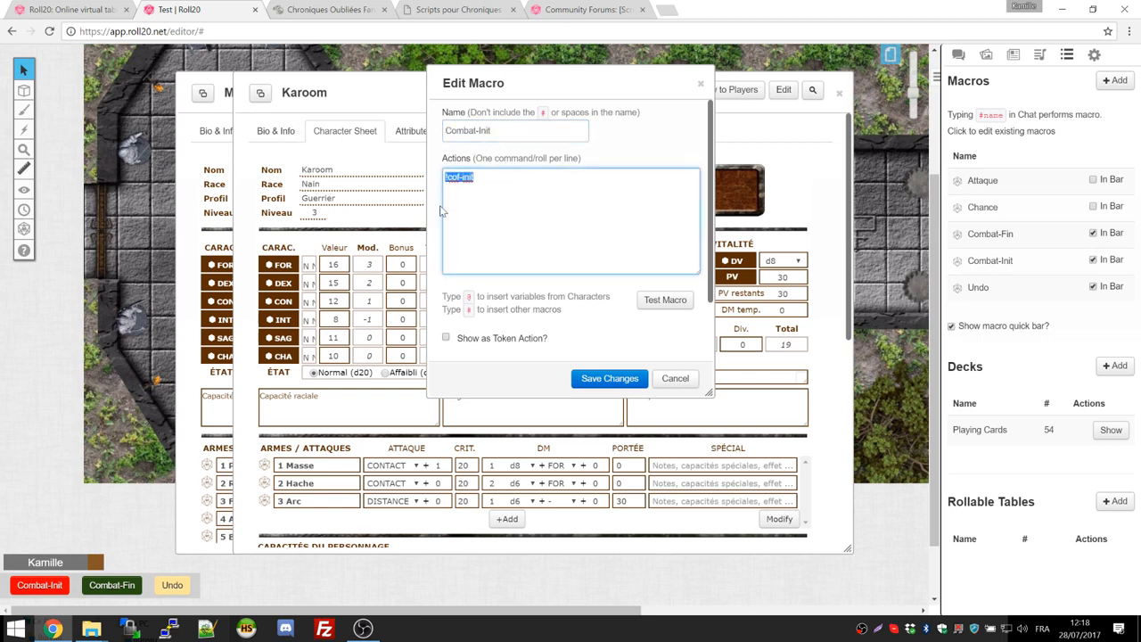
left_click(993, 237)
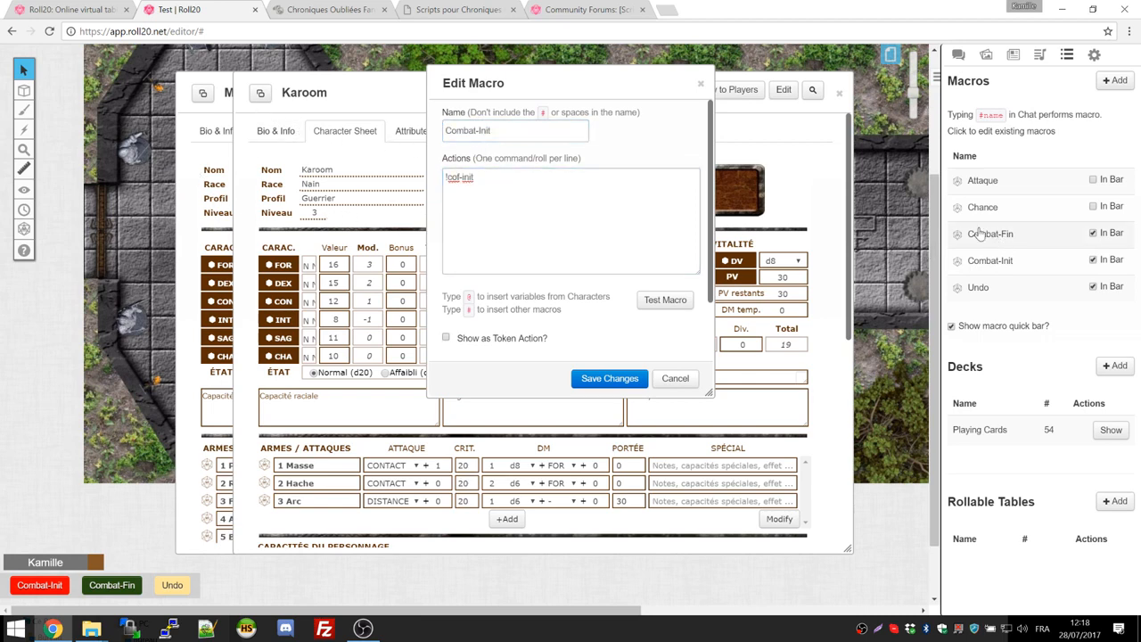
left_click(701, 86)
left_click_drag(514, 178, 443, 177)
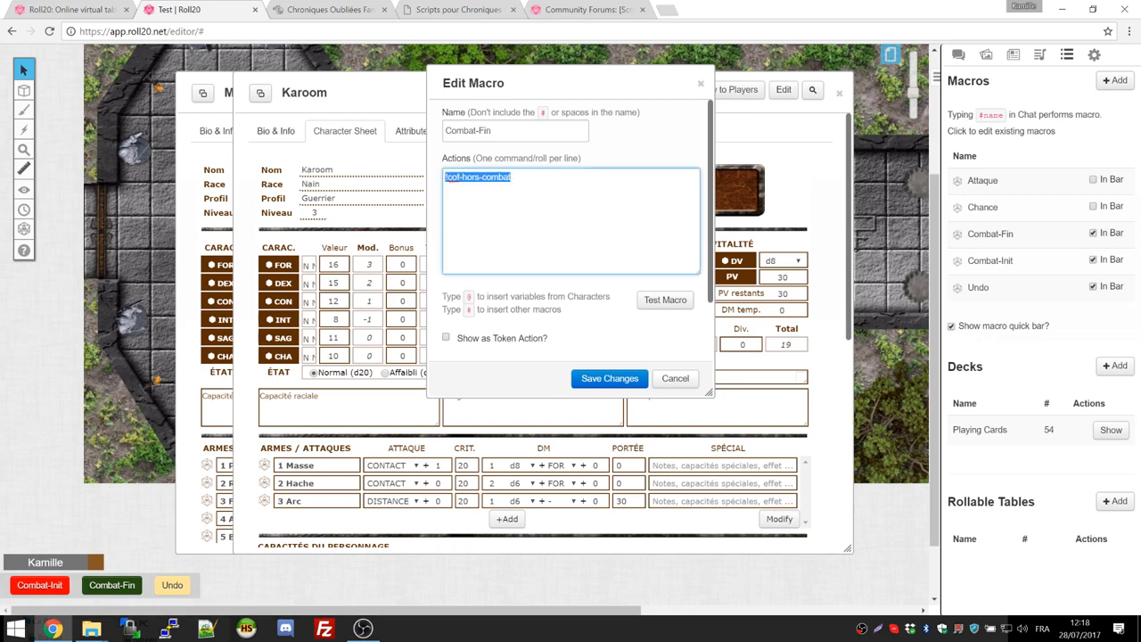
left_click(701, 84)
Step: Check the player visibility settings of the Attaque, Chance and Combat-Init macros, cancelling out of each one
left_click(1045, 185)
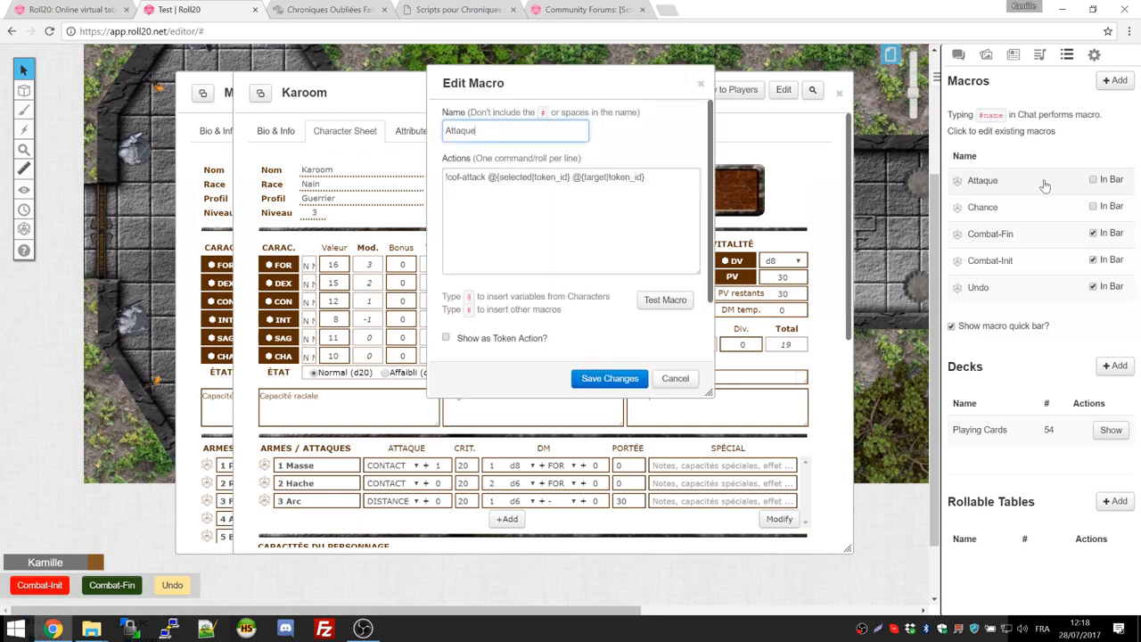
scroll(570, 228, "down", 2)
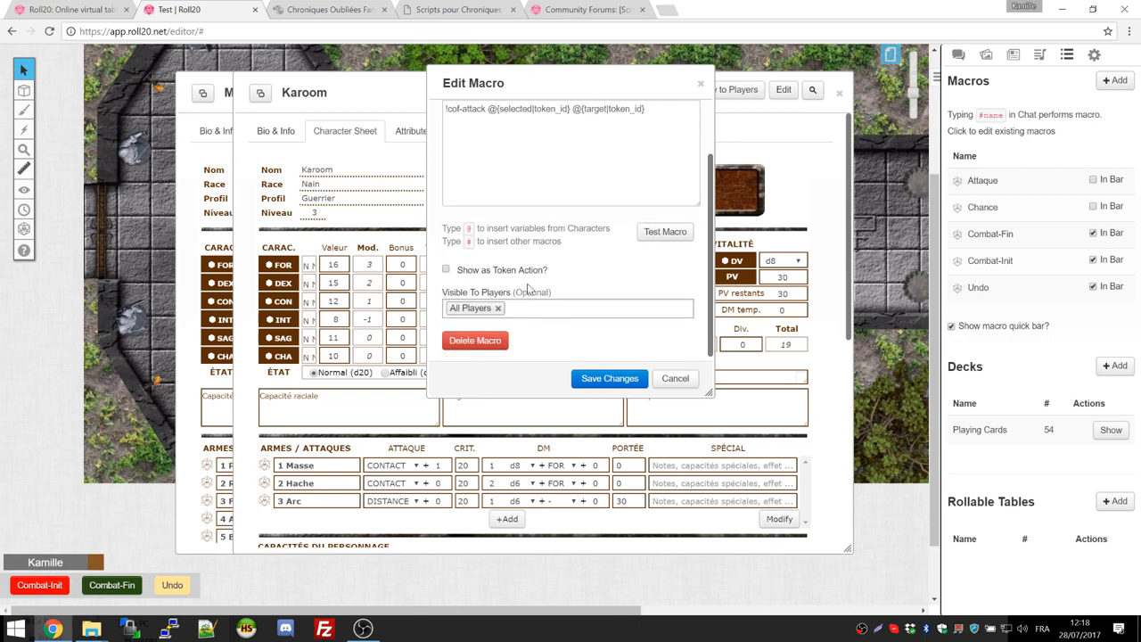
left_click(675, 378)
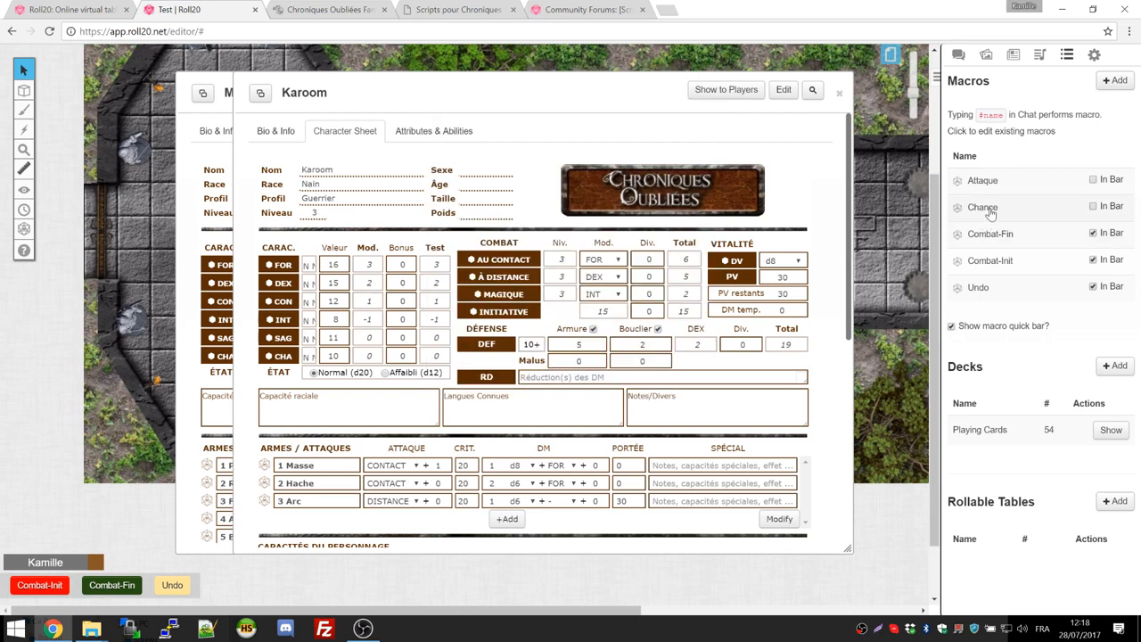
left_click(983, 208)
scroll(573, 339, "down", 2)
left_click(675, 378)
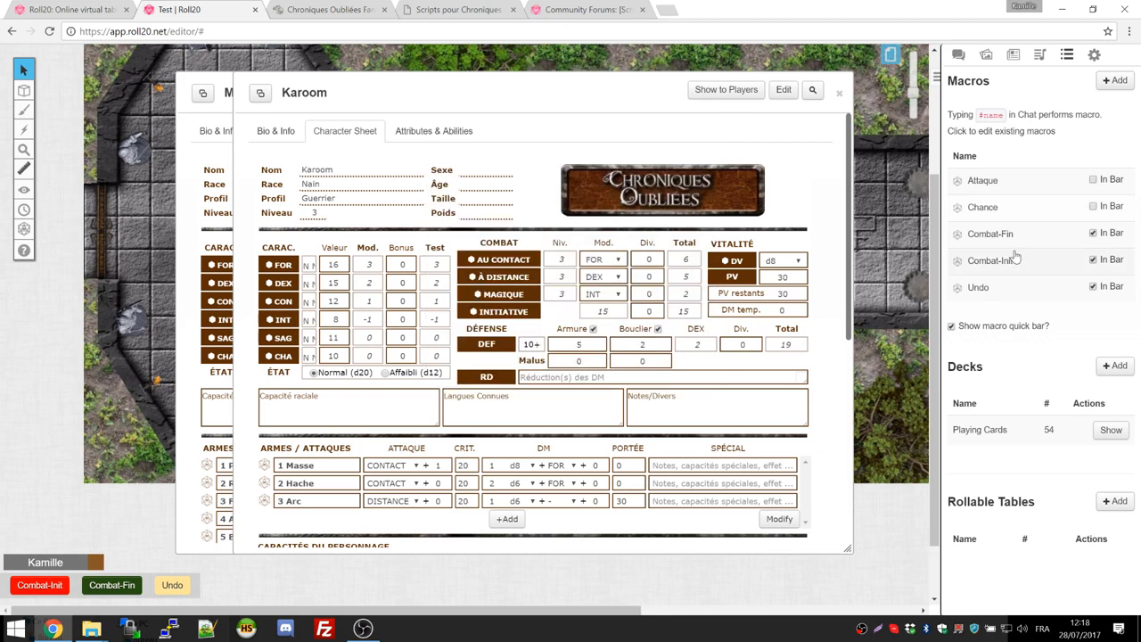
left_click(1011, 262)
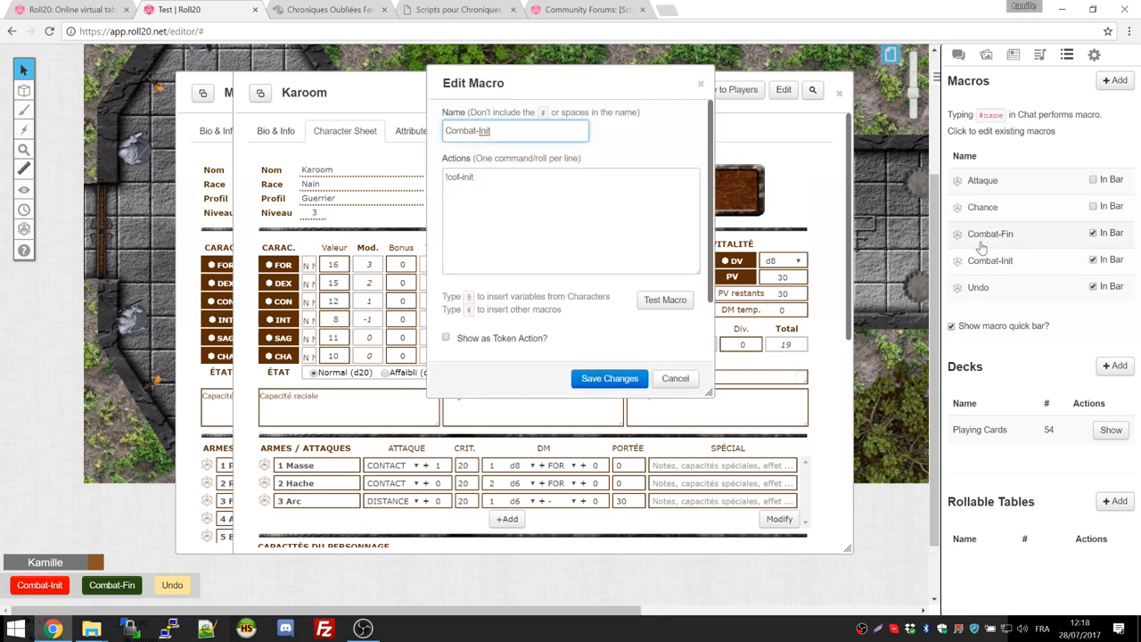
scroll(681, 381, "down", 2)
left_click(675, 378)
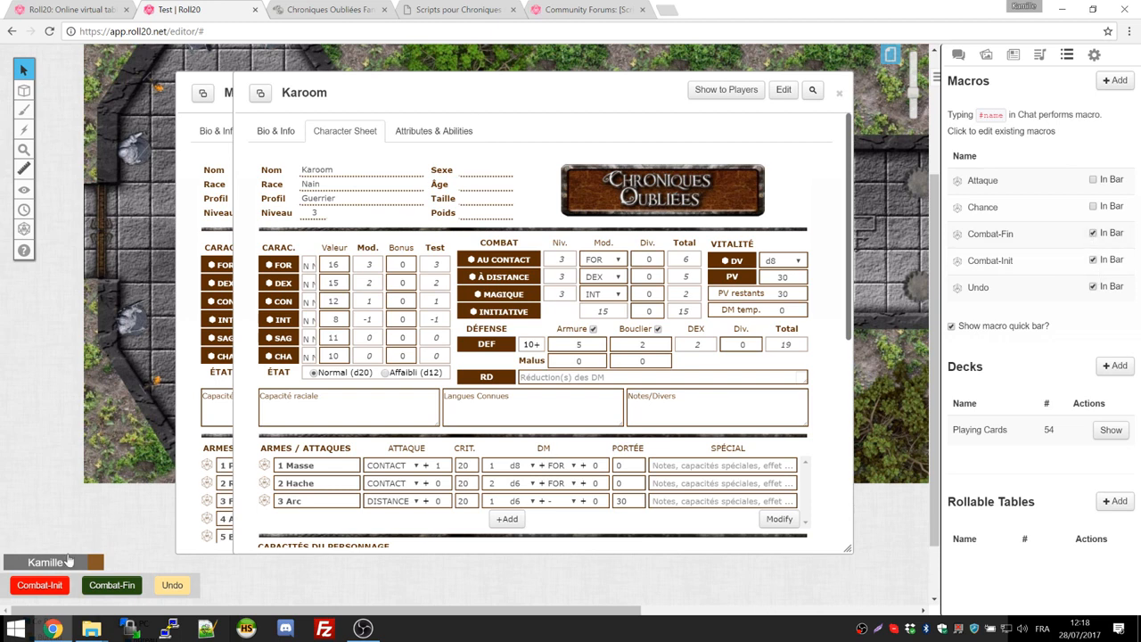
Step: Examine the Undo macro's command and player visibility setting, and close it without saving
left_click(1004, 295)
left_click_drag(487, 177, 246, 130)
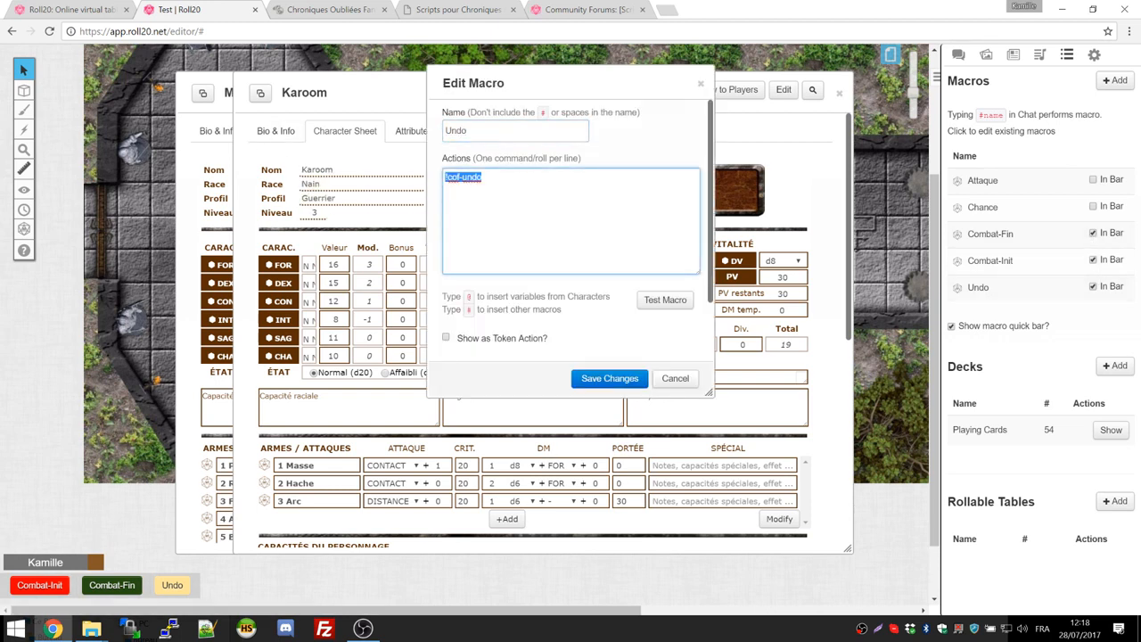
scroll(527, 308, "down", 2)
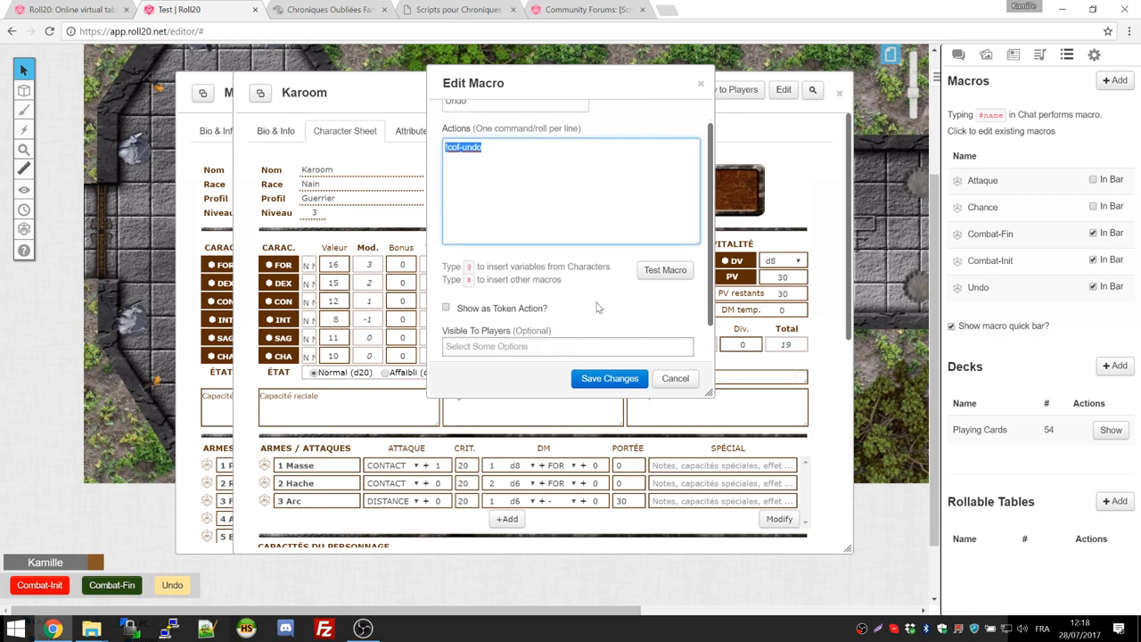
left_click(675, 378)
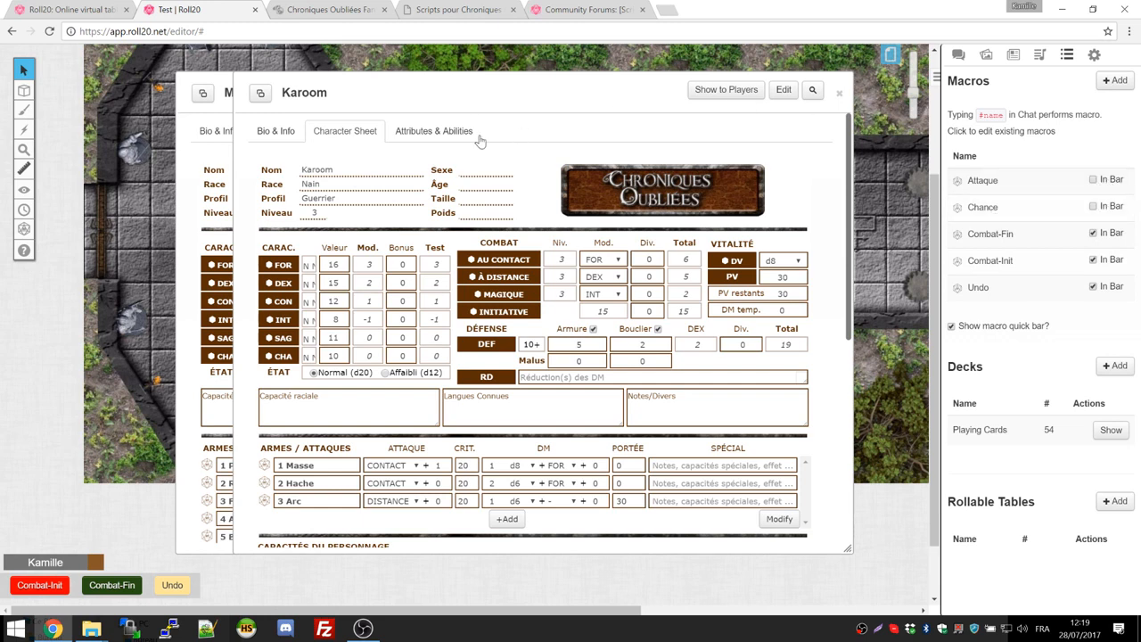
Step: Add an empty attack row below the Arc in the weapons and attacks section of Karoom's sheet
left_click_drag(493, 98, 471, 82)
scroll(494, 216, "down", 2)
scroll(493, 215, "down", 2)
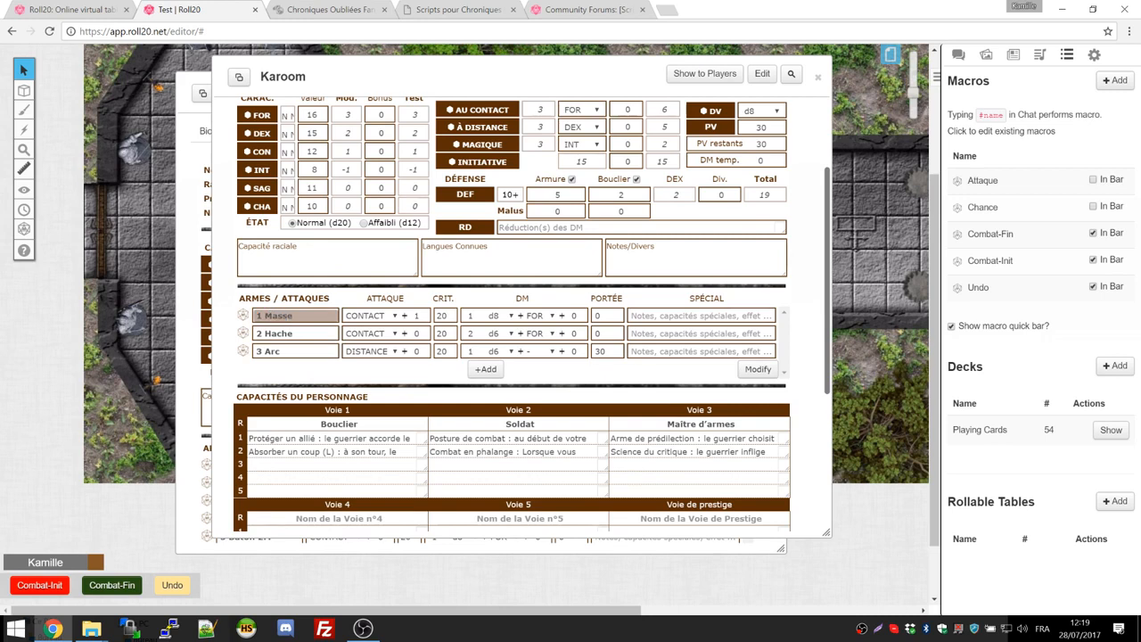
left_click(485, 369)
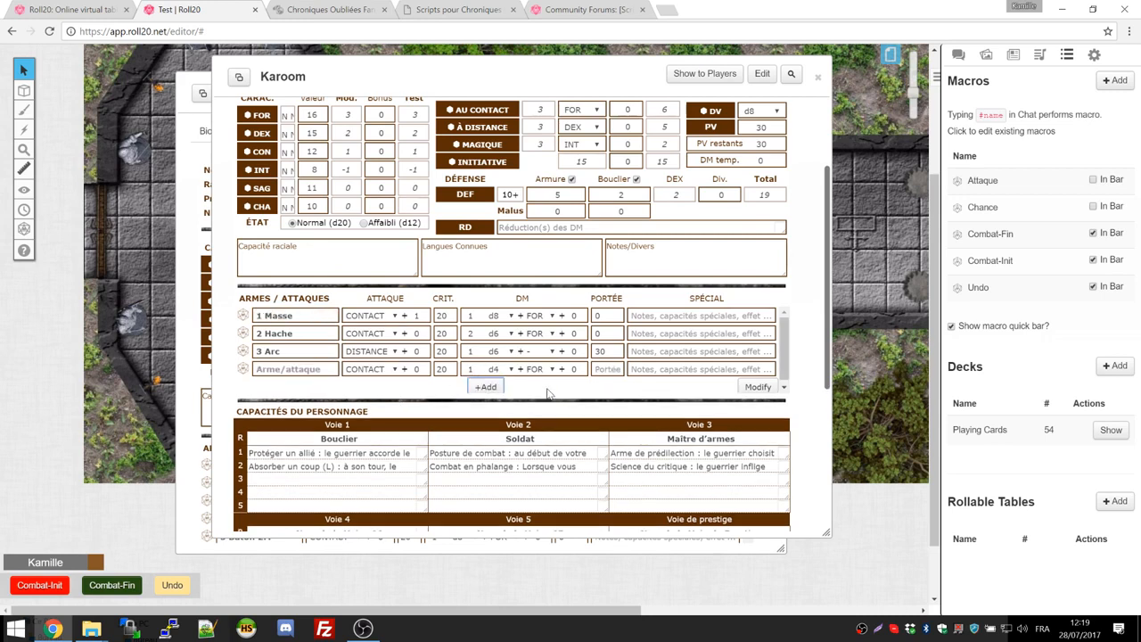
Step: Delete the empty attack row below the Arc from Karoom's weapons and attacks section and finish modifying the list
left_click(758, 386)
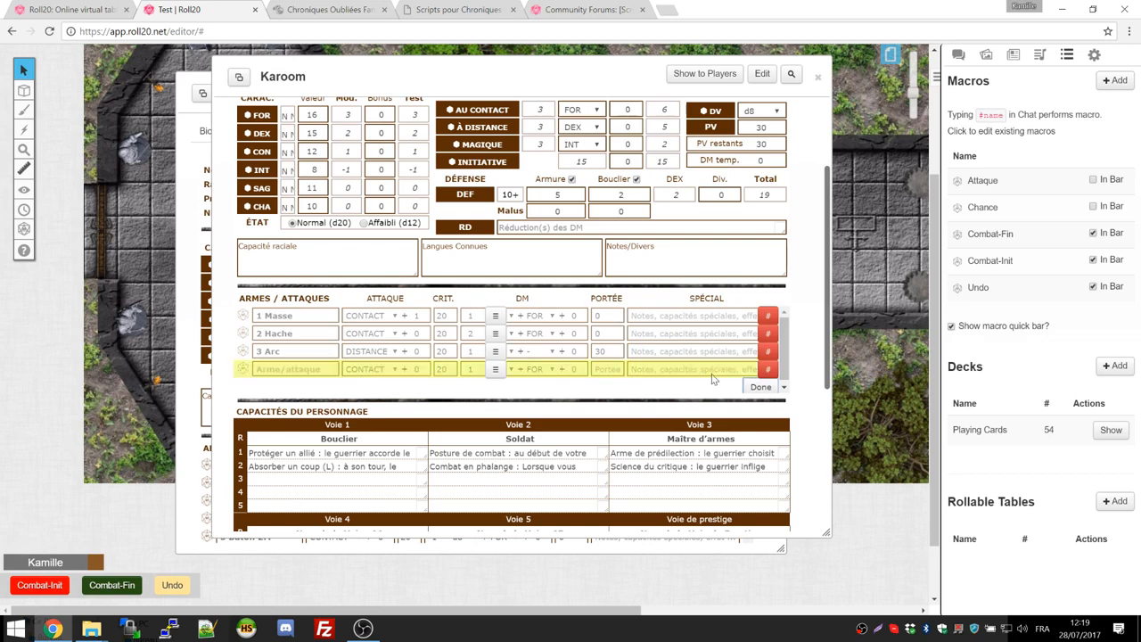
left_click(767, 370)
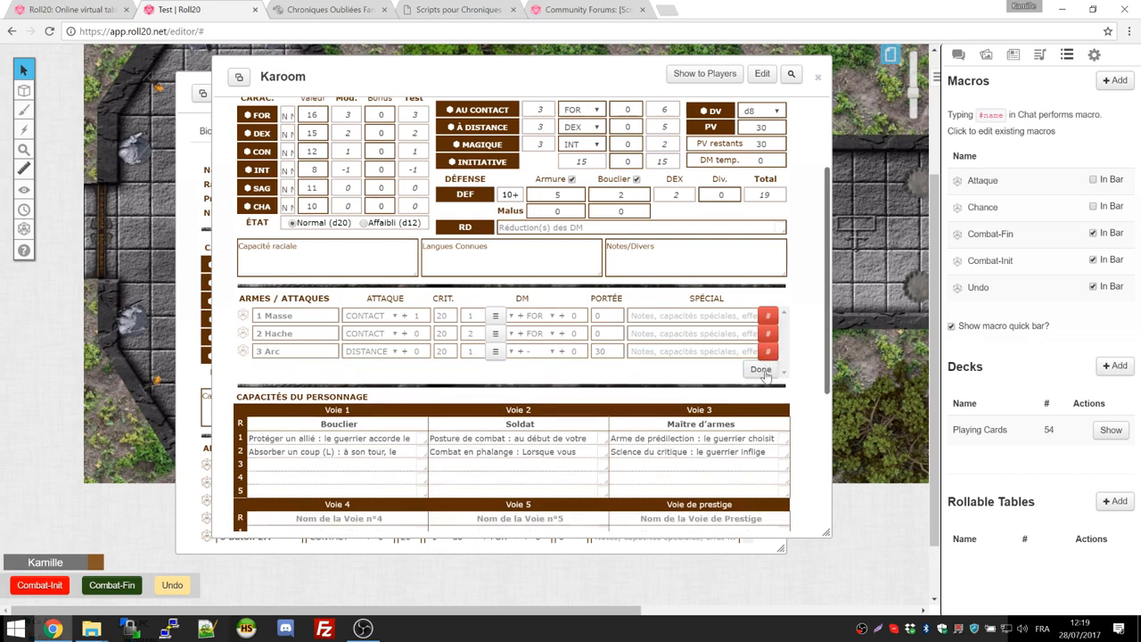
left_click(761, 372)
Step: Examine the Masse attack's number, name and range, and the Arme de prédilection capacity on Karoom's sheet
double_click(278, 317)
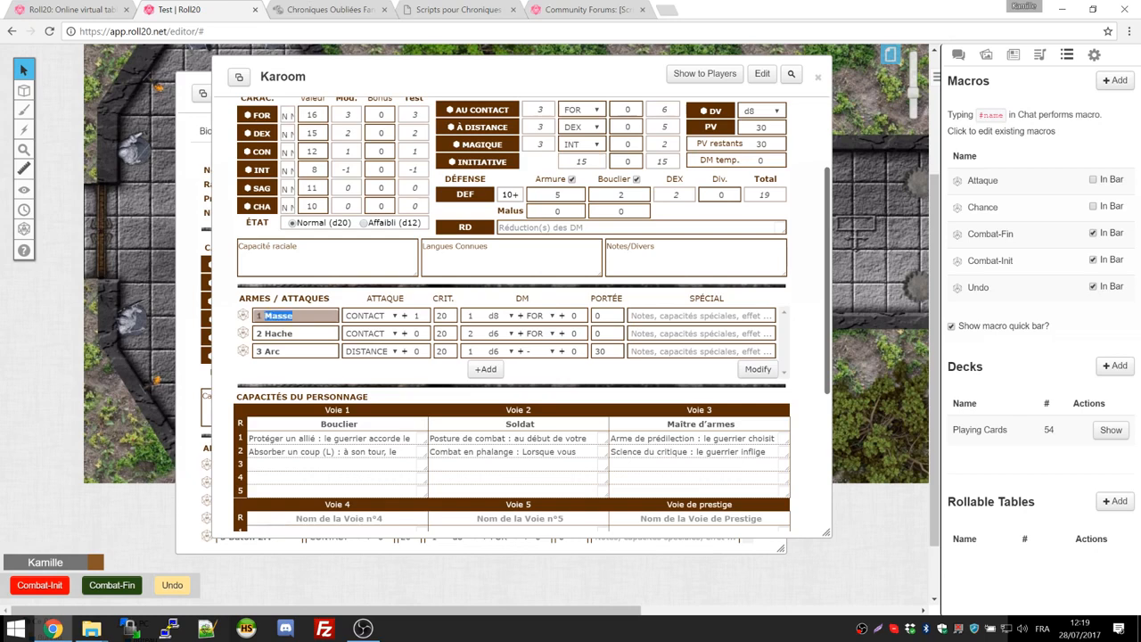
left_click(266, 315)
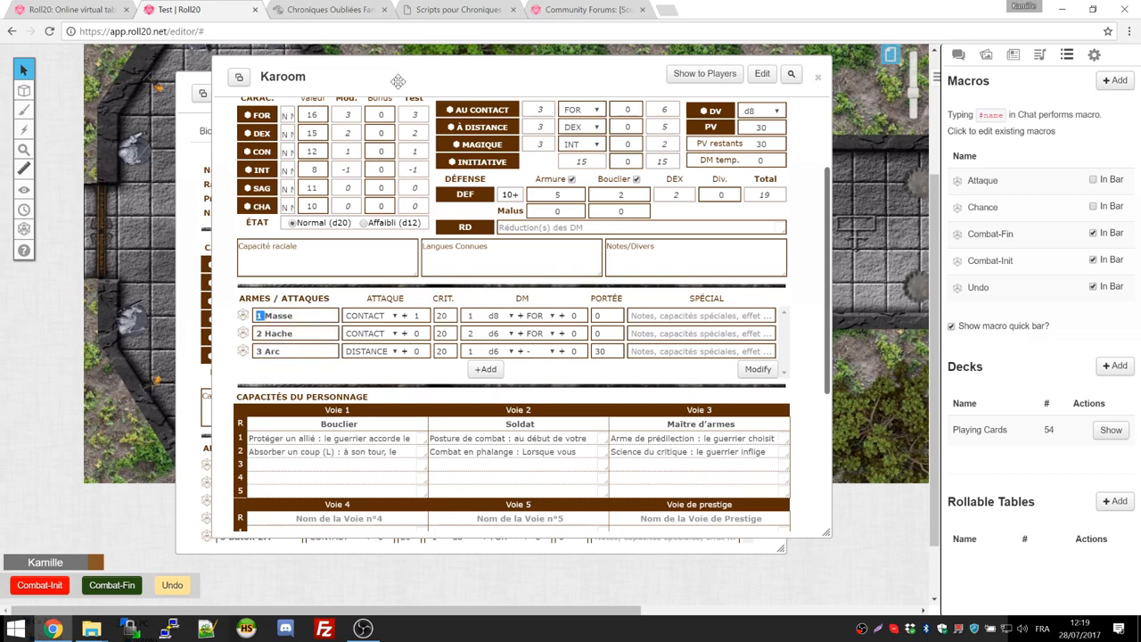
left_click_drag(398, 81, 587, 77)
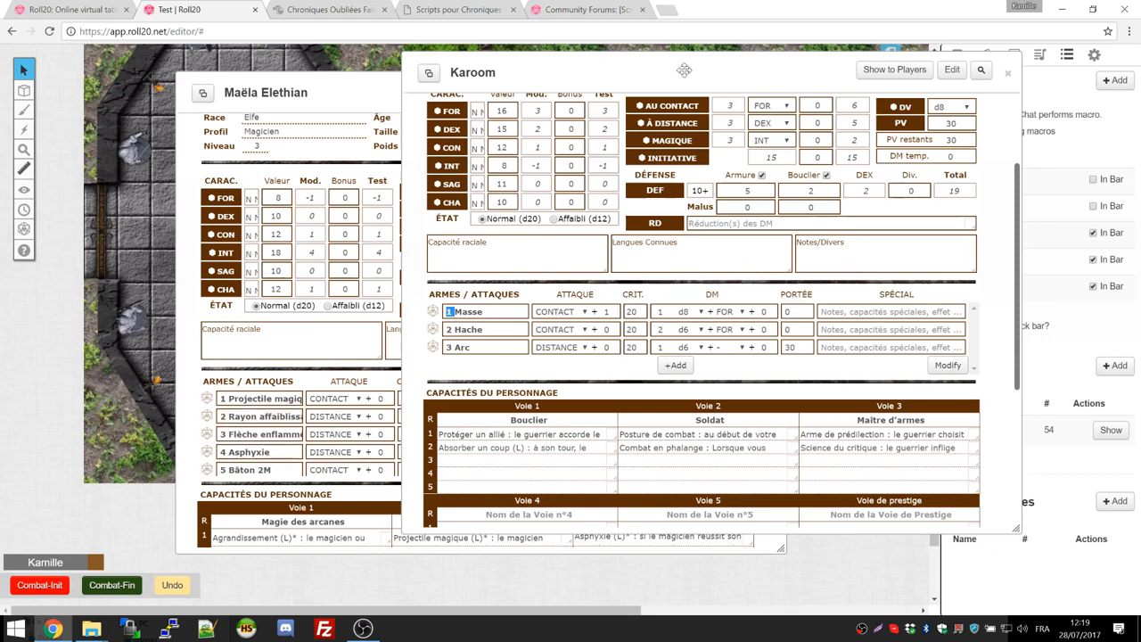
left_click_drag(684, 75, 443, 85)
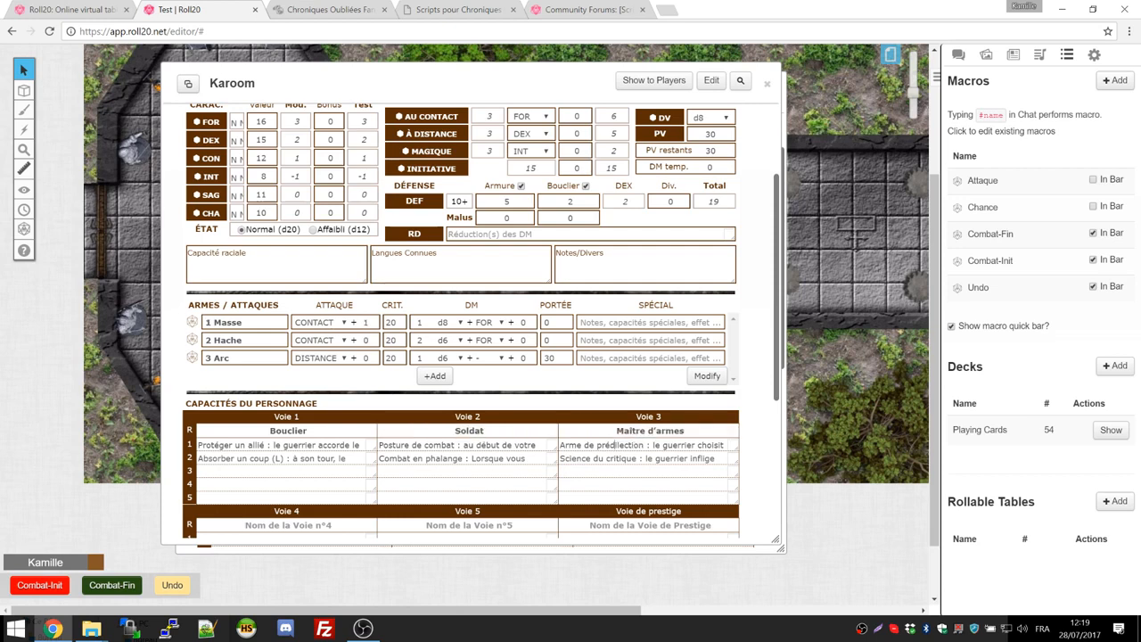
left_click_drag(629, 444, 564, 445)
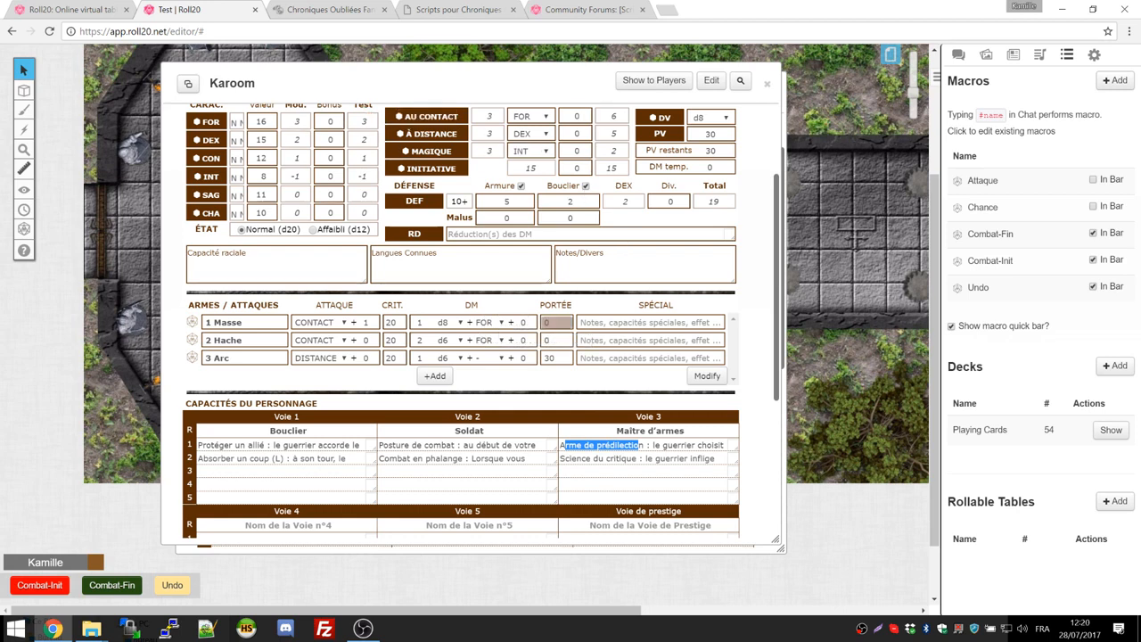
double_click(546, 322)
Step: Rename Karoom's second attack as "2 Hache-2M" and check the Arc row
double_click(227, 339)
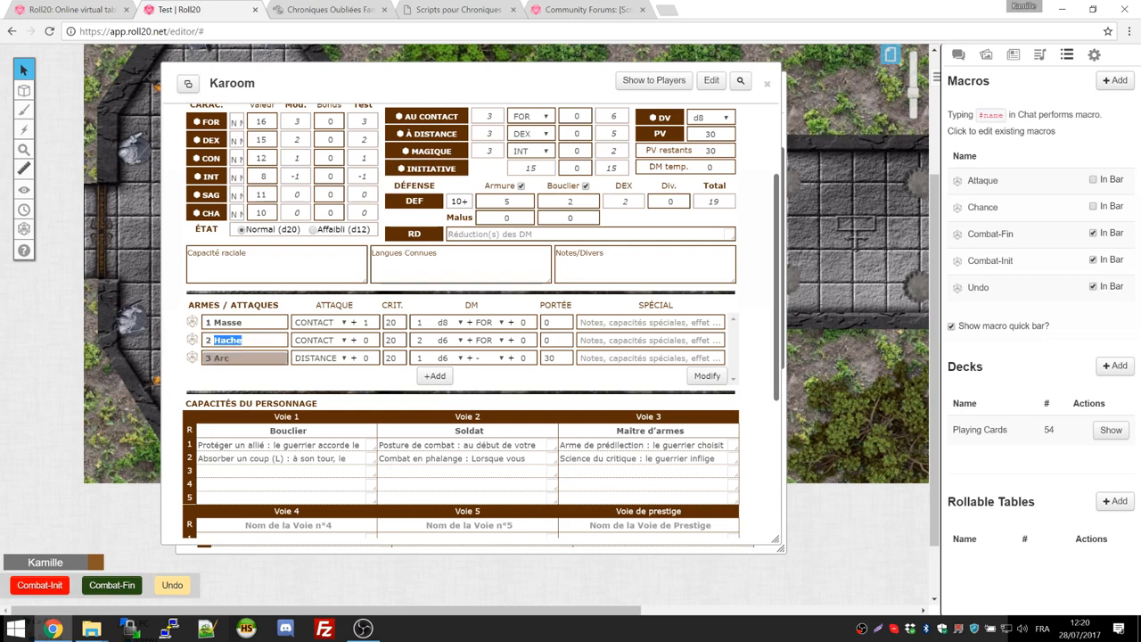
left_click(210, 339)
triple_click(211, 340)
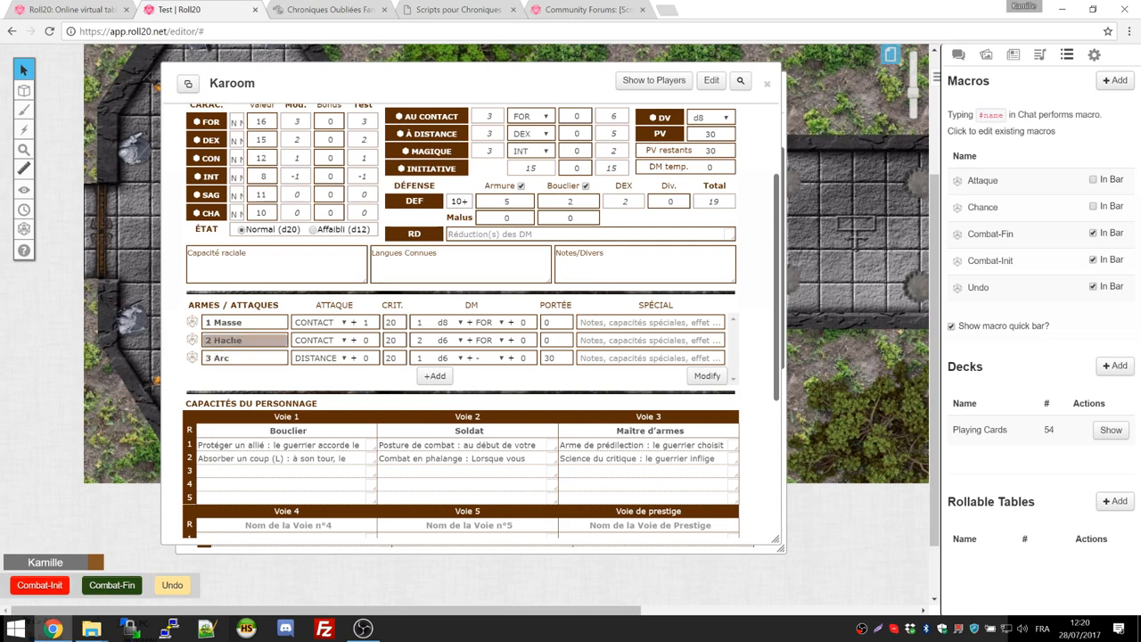
type("-2M")
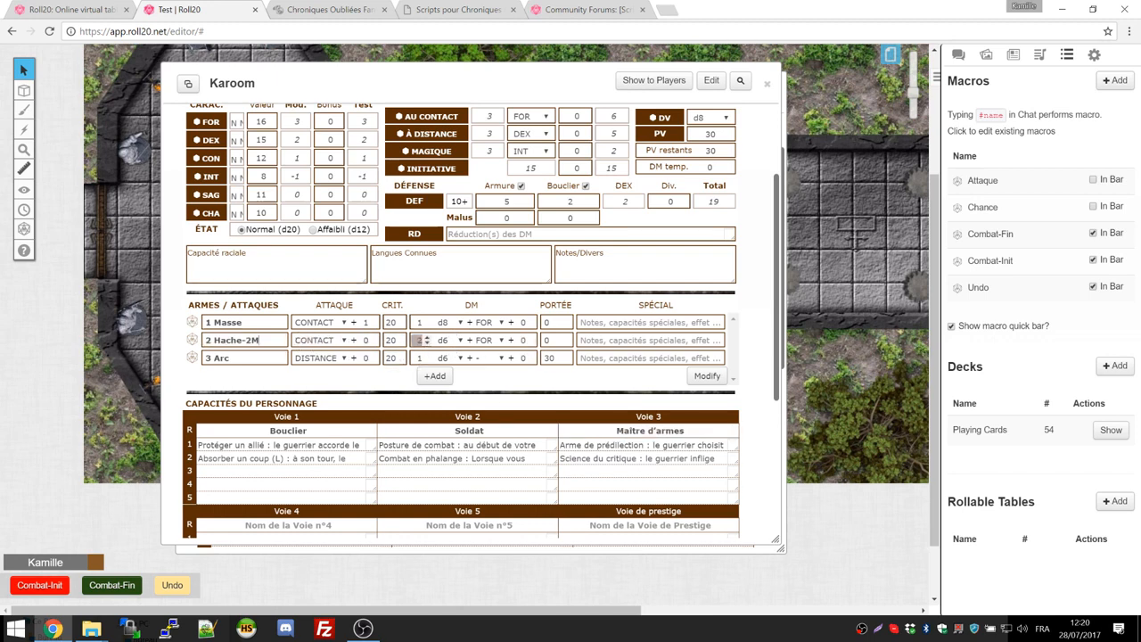
double_click(220, 358)
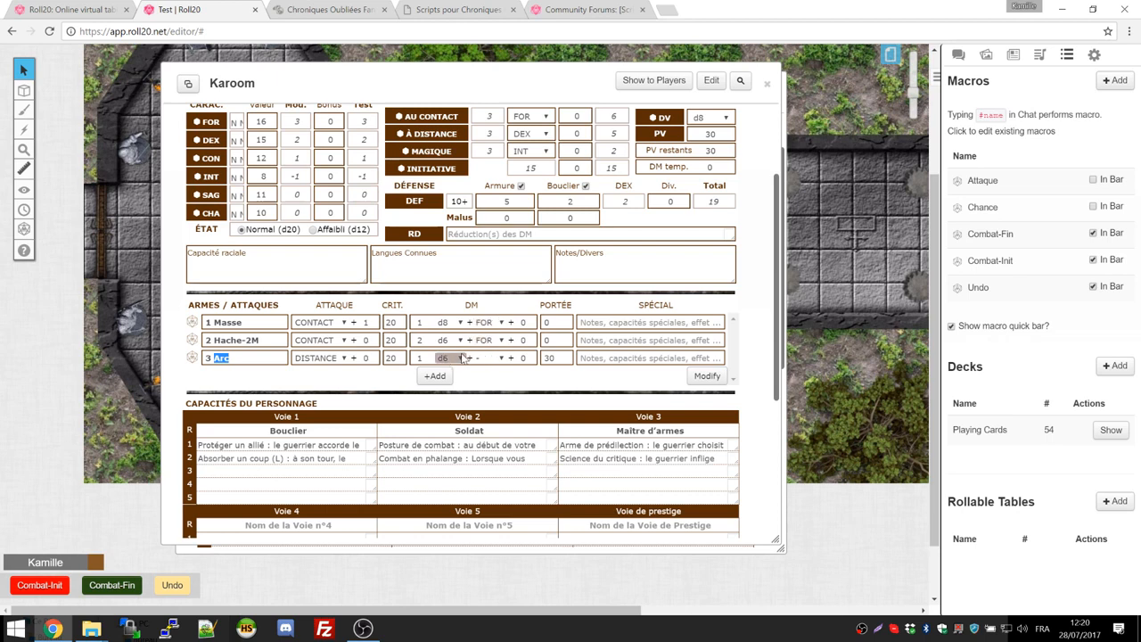
left_click(506, 375)
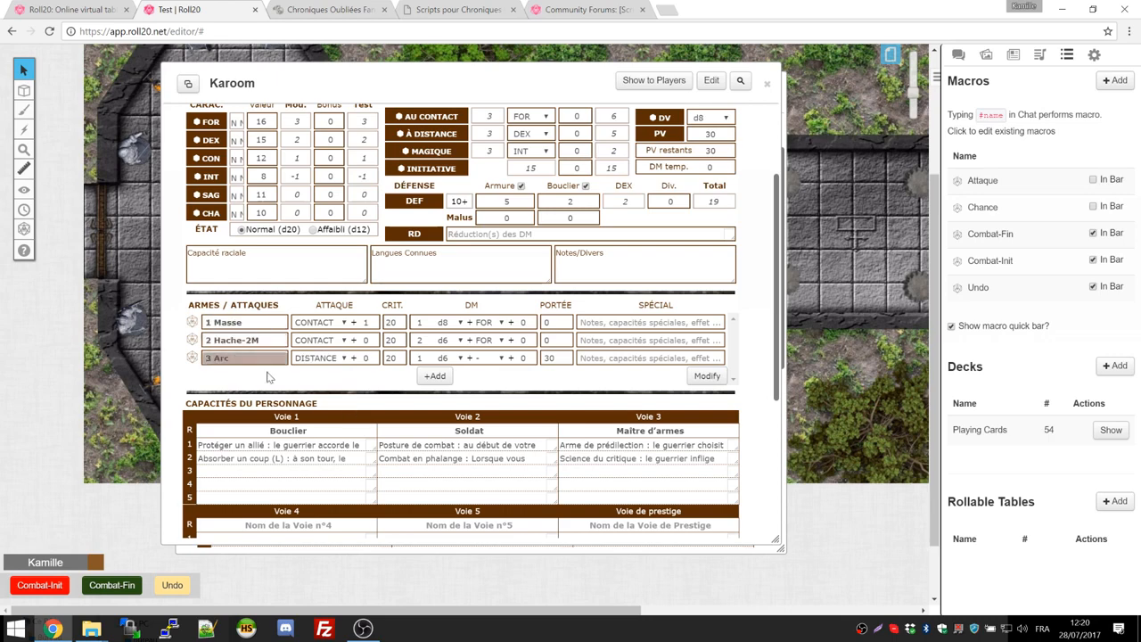
Step: Open the #1.Masse ability among Karoom's abilities and examine the parts of its attack command
scroll(267, 348, "up", 3)
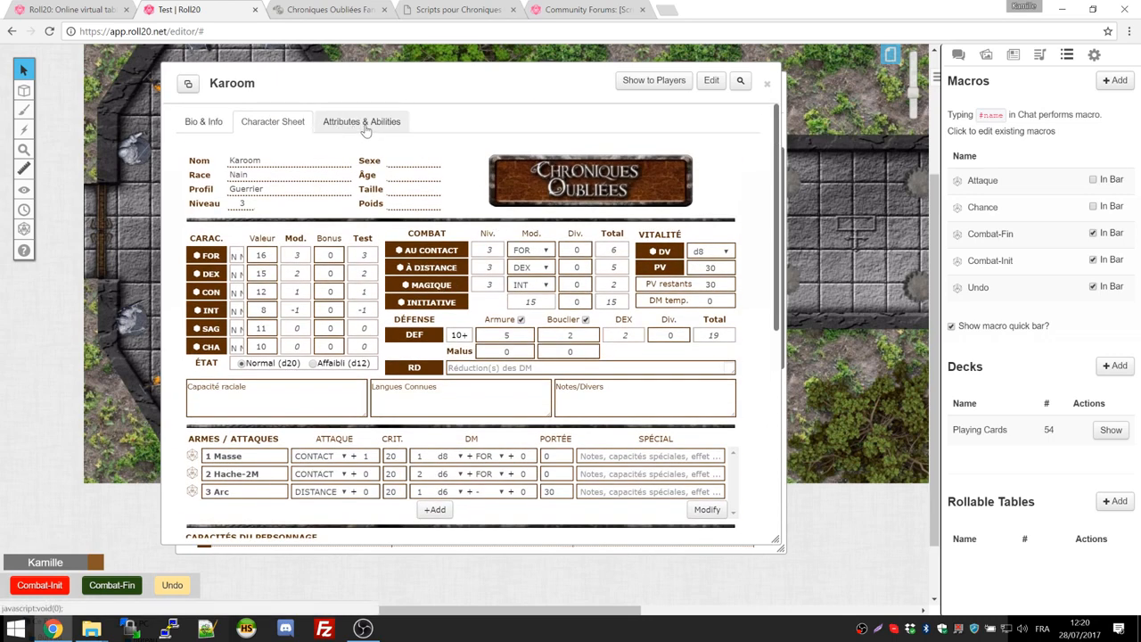
left_click(365, 125)
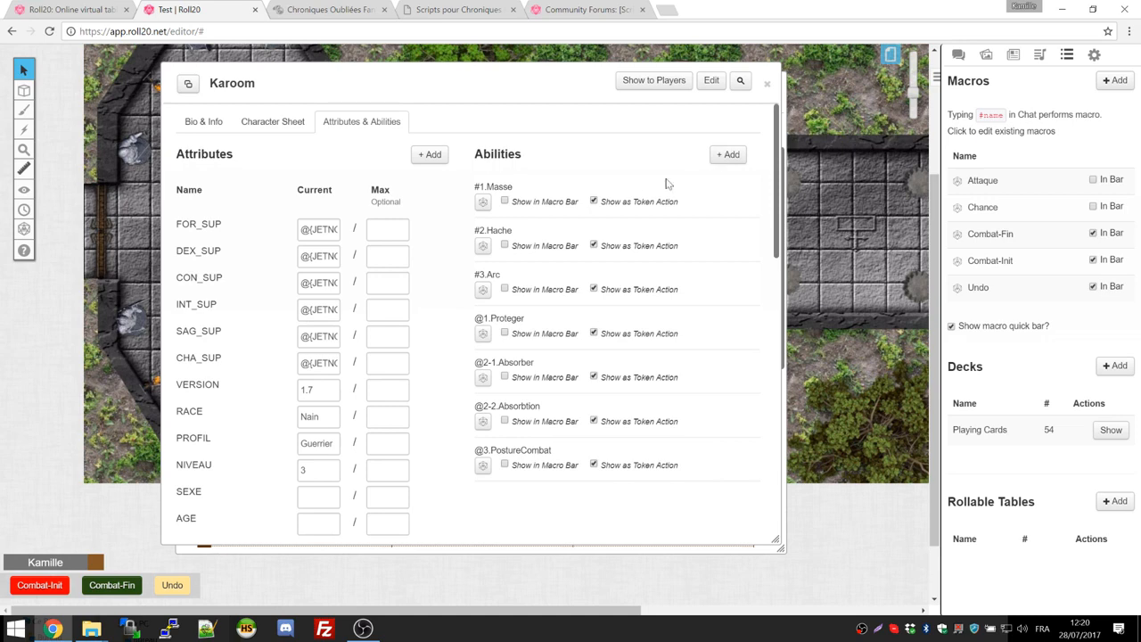
left_click(725, 191)
left_click_drag(535, 231, 419, 196)
left_click(533, 232)
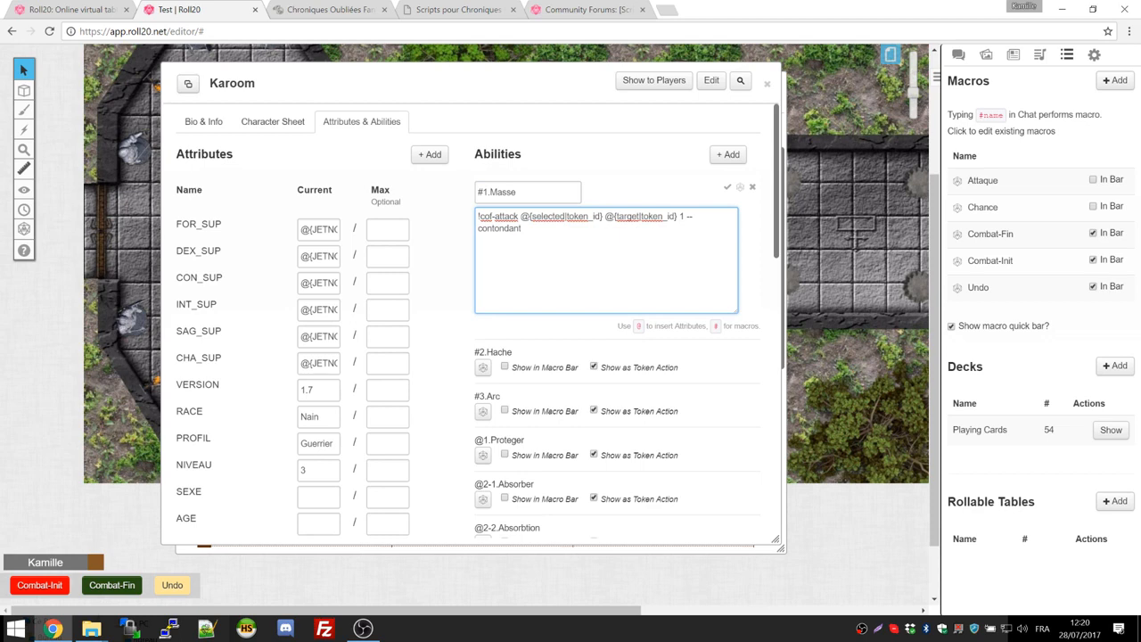
left_click_drag(679, 217, 478, 217)
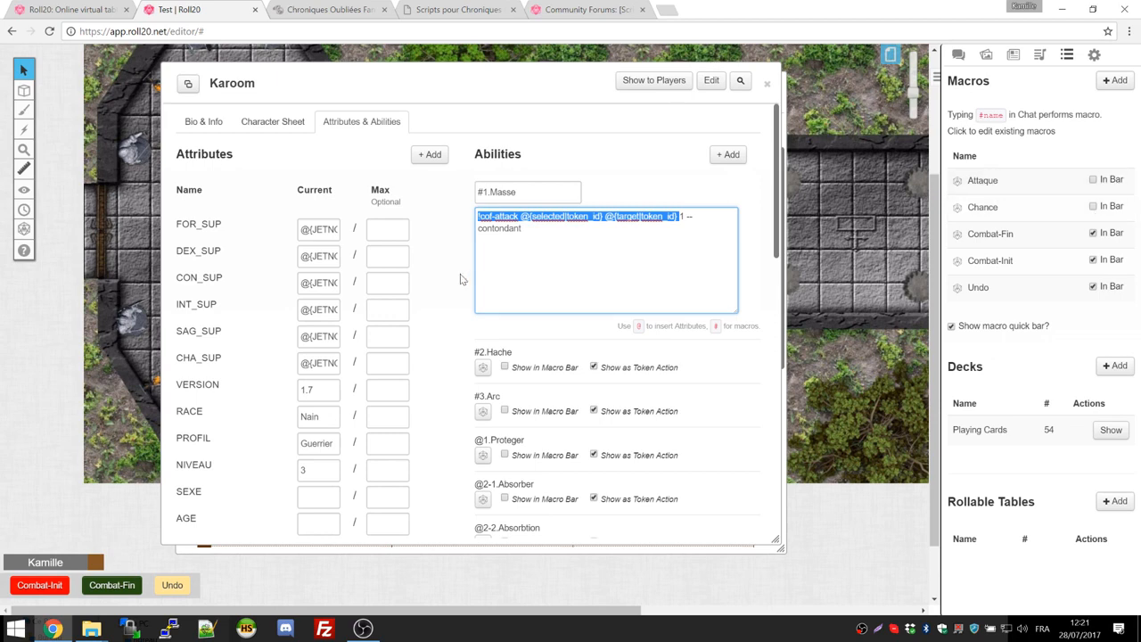
left_click(479, 229)
left_click(521, 228)
Step: Replace the attack call in the #1.Masse ability with the Attaque macro so the command reads "#Attaque 1 --contondant"
left_click_drag(605, 217, 477, 217)
type("#")
key("Return")
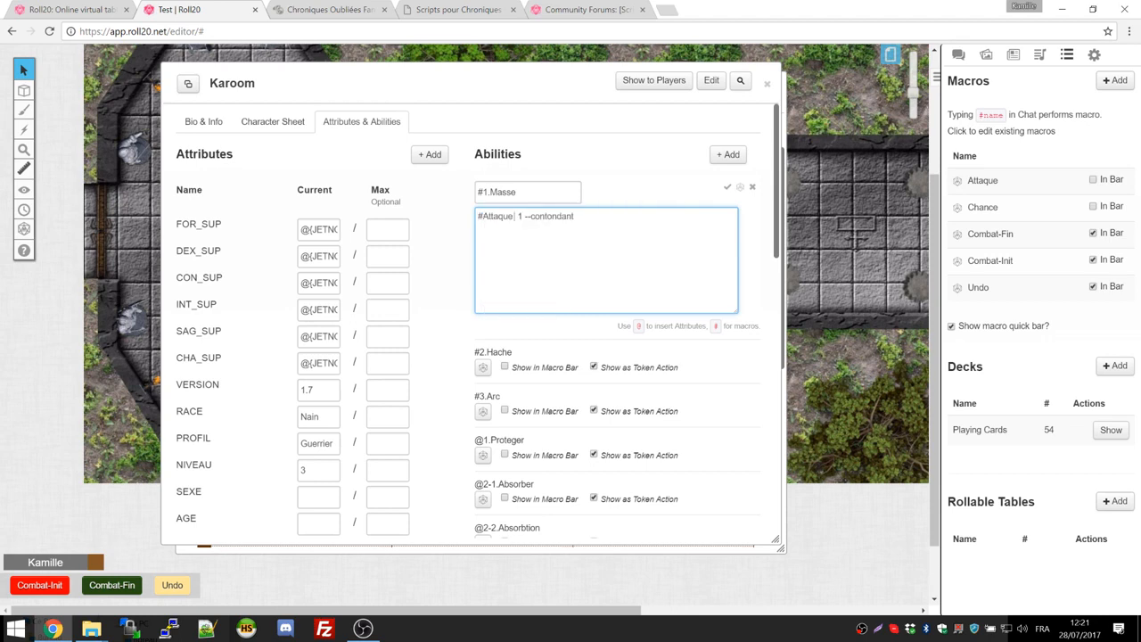
key("BackSpace")
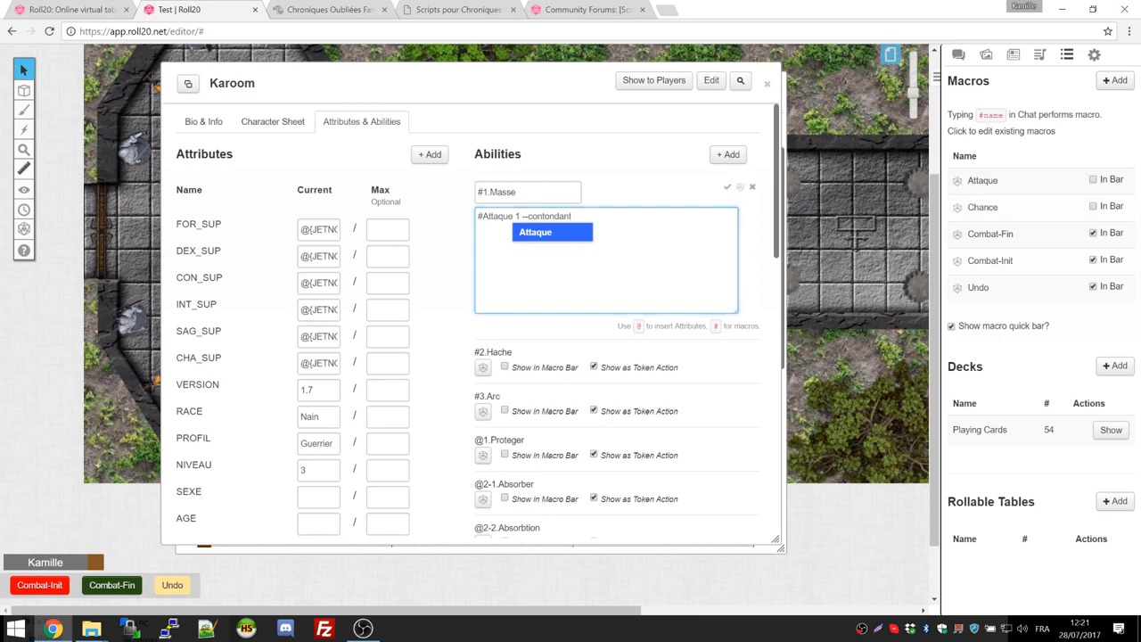
left_click(727, 188)
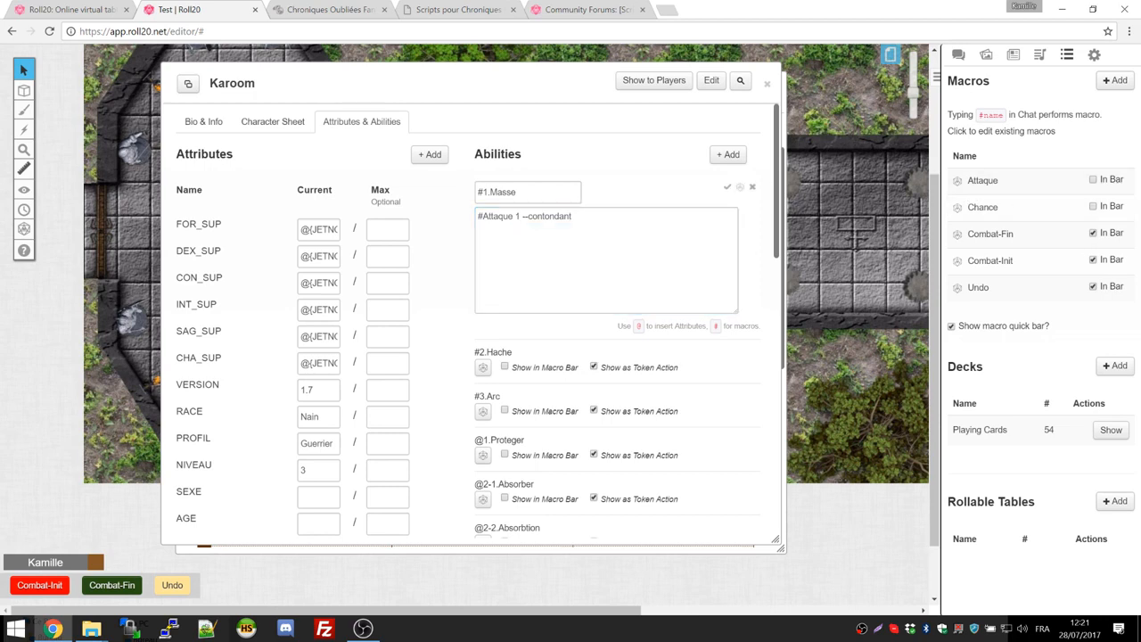
Step: Compare the #1.Masse command's attack number with the Masse row on the character sheet, check its --contondant option, and save the ability
left_click_drag(513, 217, 521, 217)
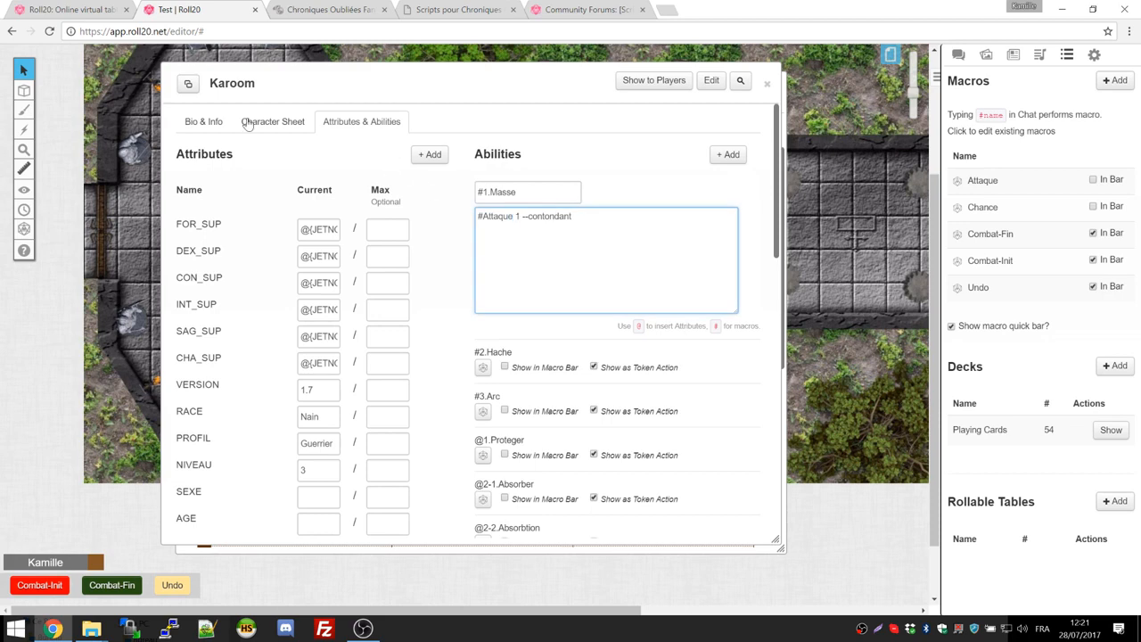
left_click(272, 123)
left_click_drag(206, 457, 212, 456)
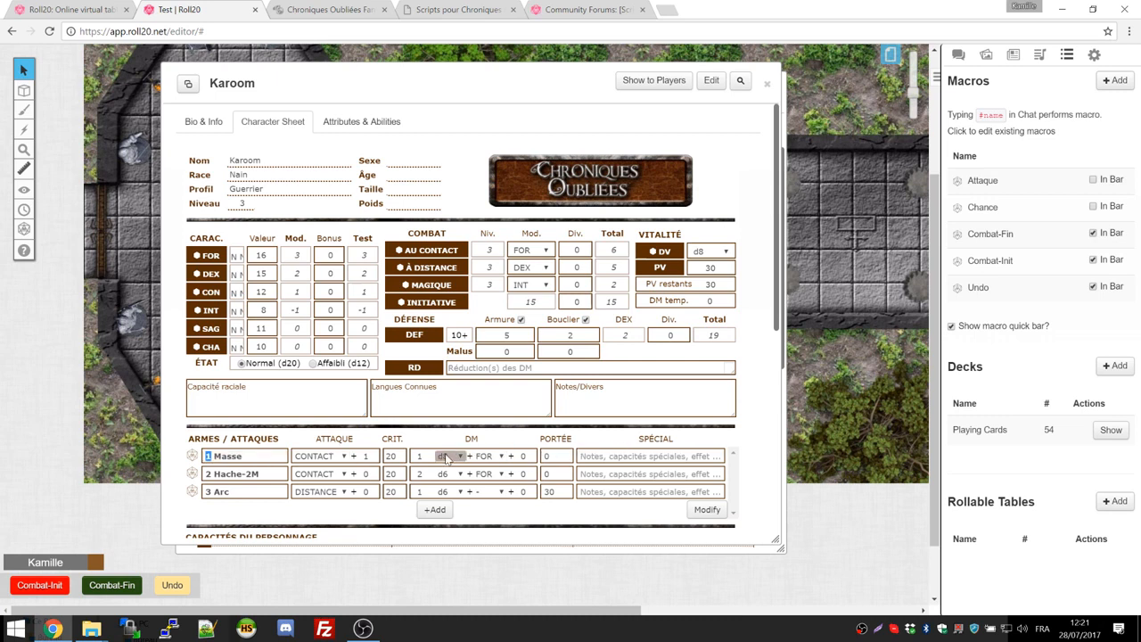
left_click(361, 122)
key("ctrl+shift+Left")
key("ctrl+shift+Left")
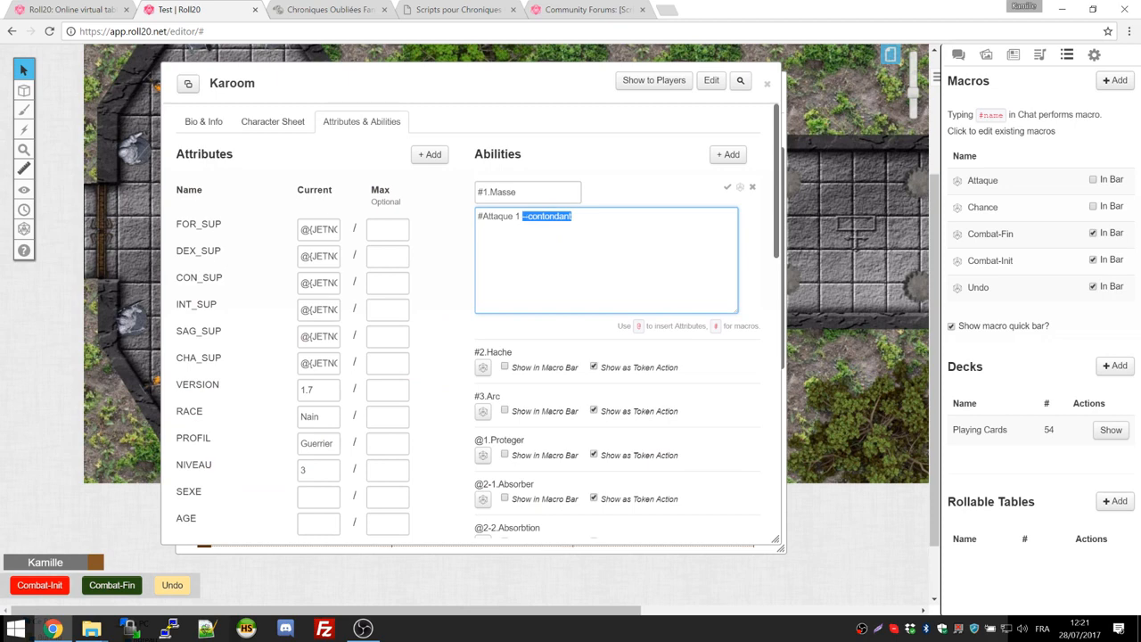
key("Right")
left_click(727, 186)
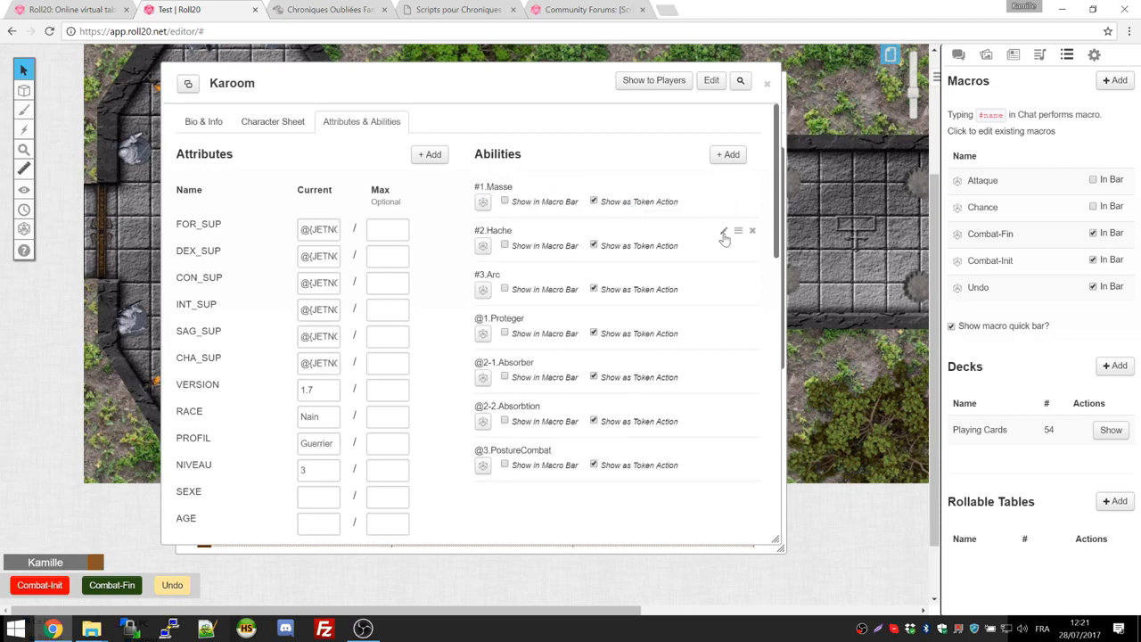
Step: Open the #2.Hache ability and compare its attack number with the Hache-2M row on the character sheet
left_click(724, 231)
left_click_drag(509, 259, 478, 259)
left_click(477, 259)
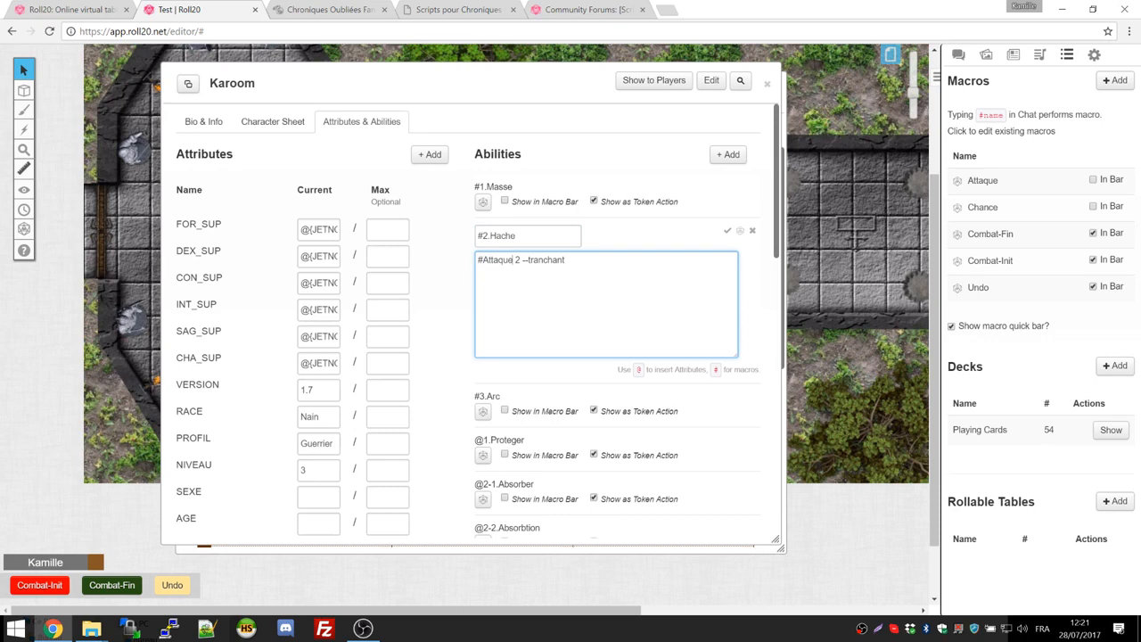
left_click(273, 123)
left_click_drag(213, 474, 205, 474)
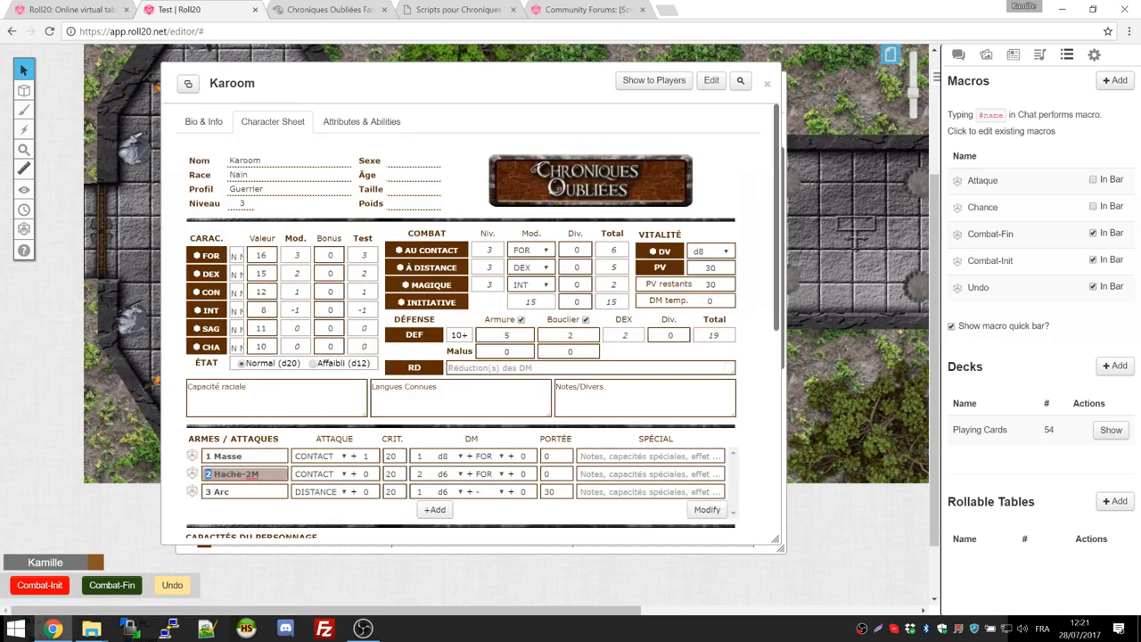
left_click(364, 120)
Step: Examine the --tranchant damage type option in the #2.Hache command and close the ability
left_click(541, 259)
double_click(541, 259)
left_click(541, 260)
double_click(541, 259)
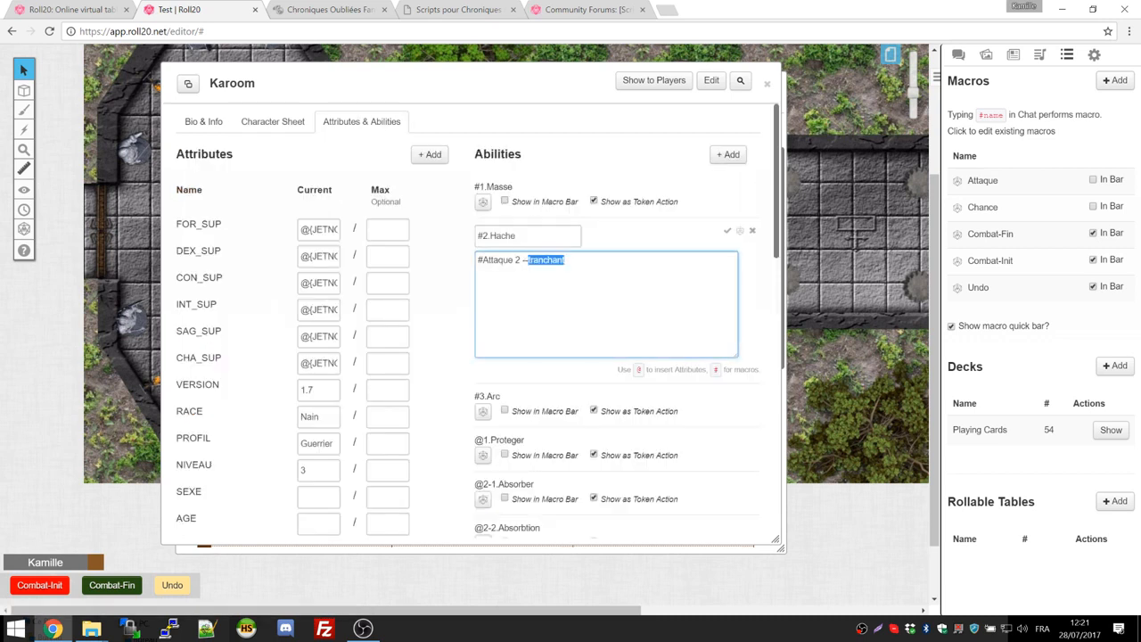
left_click(567, 260)
double_click(544, 259)
left_click(565, 260)
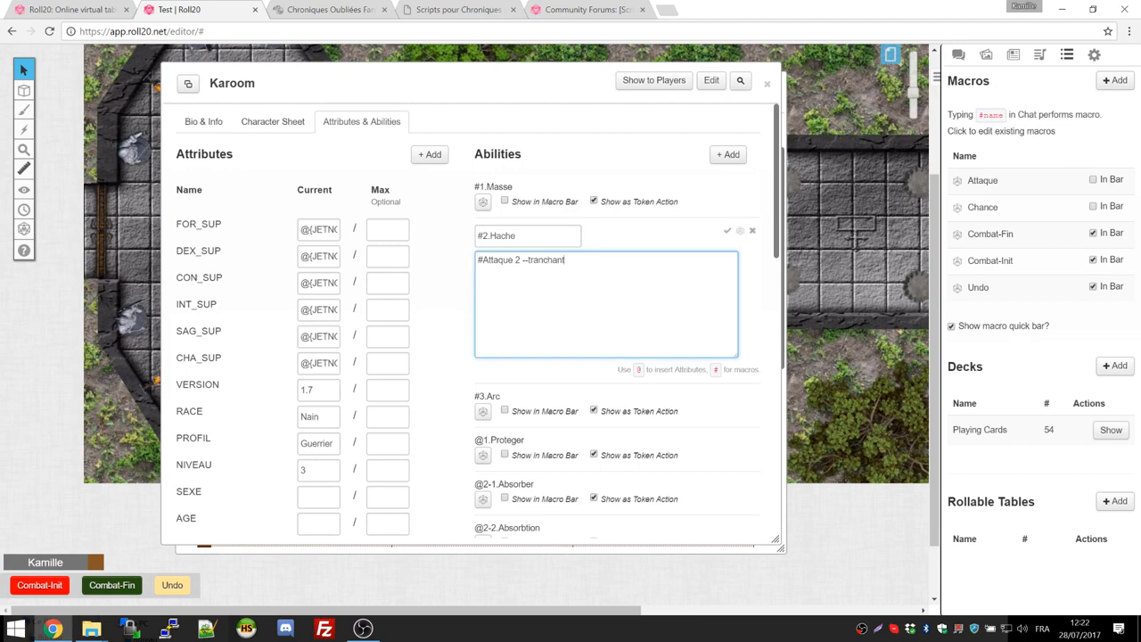
left_click(727, 231)
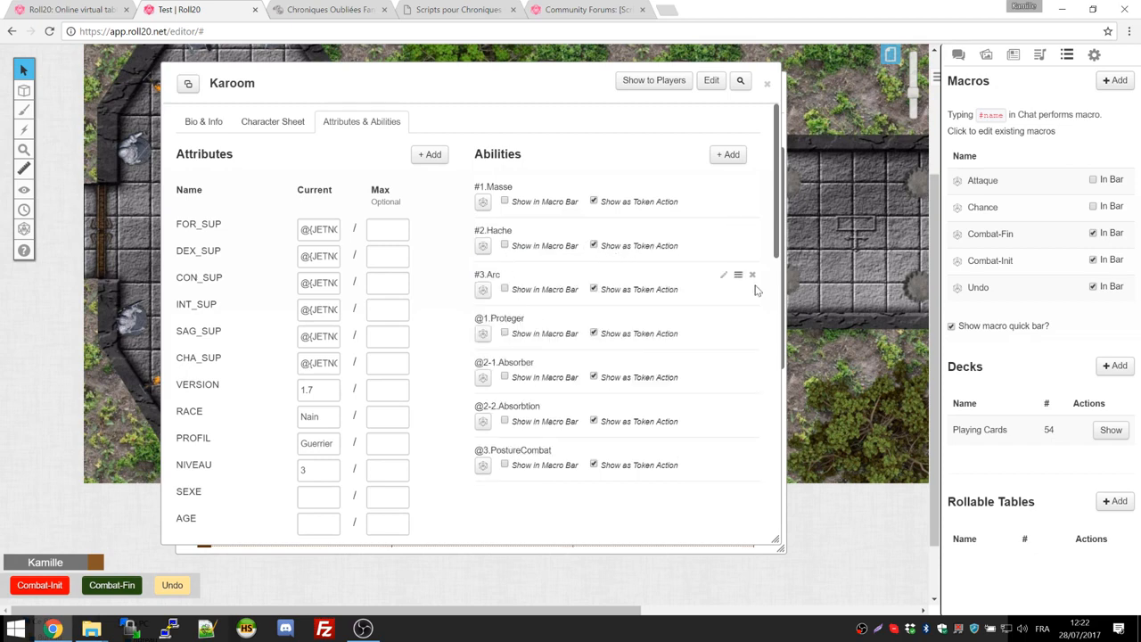
Step: Review the commands of the #3.Arc, #1.Masse and #2.Hache abilities in turn, closing each one
left_click(723, 275)
double_click(542, 304)
left_click(728, 274)
left_click(722, 188)
left_click(725, 188)
left_click(723, 231)
left_click(725, 233)
Step: Reopen the #3.Arc ability, compare the number in its name with the one in its command, and close it
left_click(724, 275)
left_click_drag(514, 304, 520, 304)
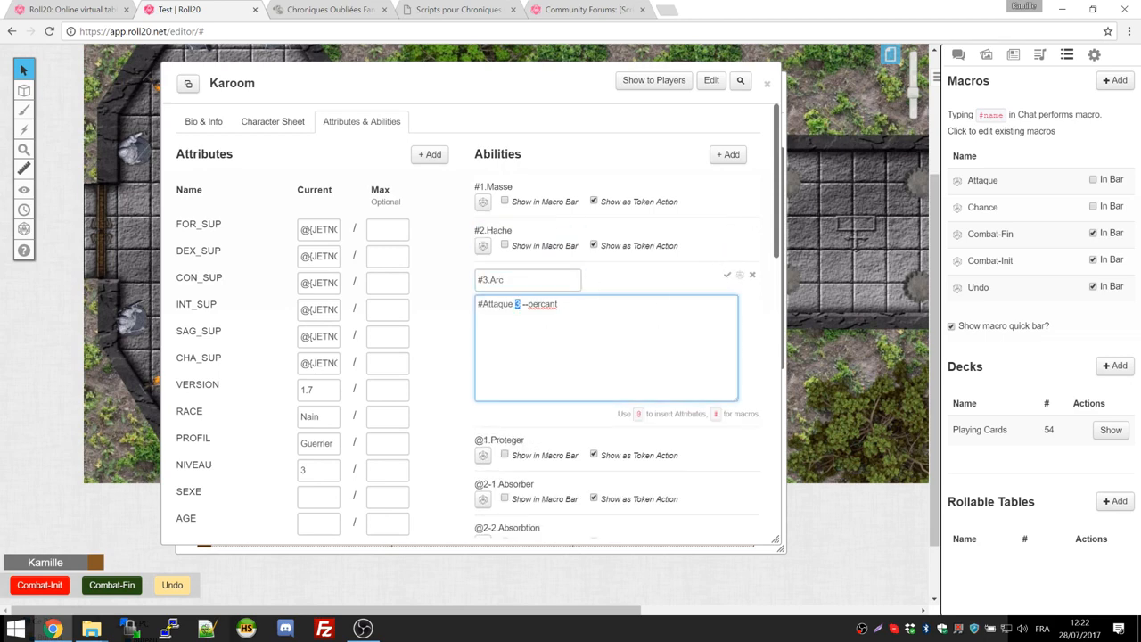
left_click_drag(478, 280, 487, 280)
left_click(489, 279)
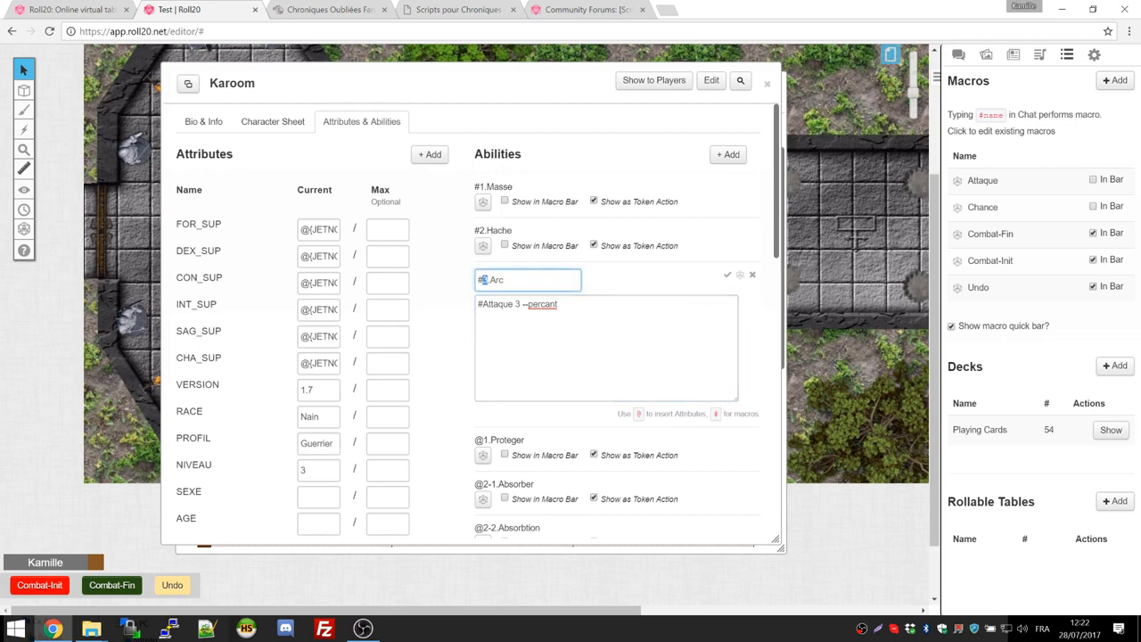
double_click(517, 304)
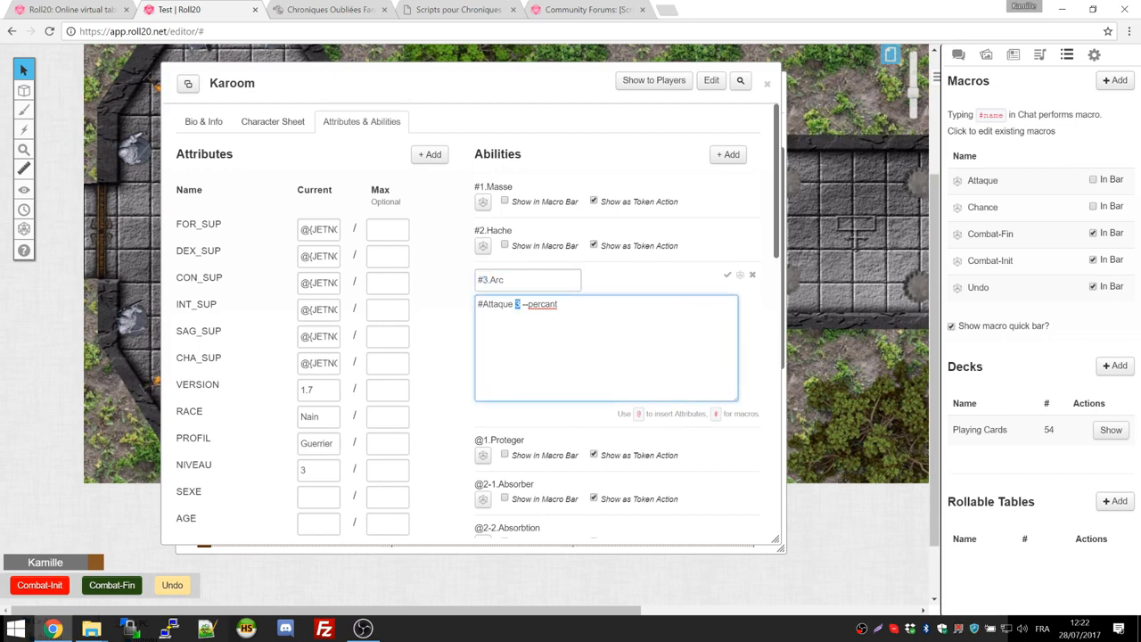
left_click_drag(482, 279, 502, 280)
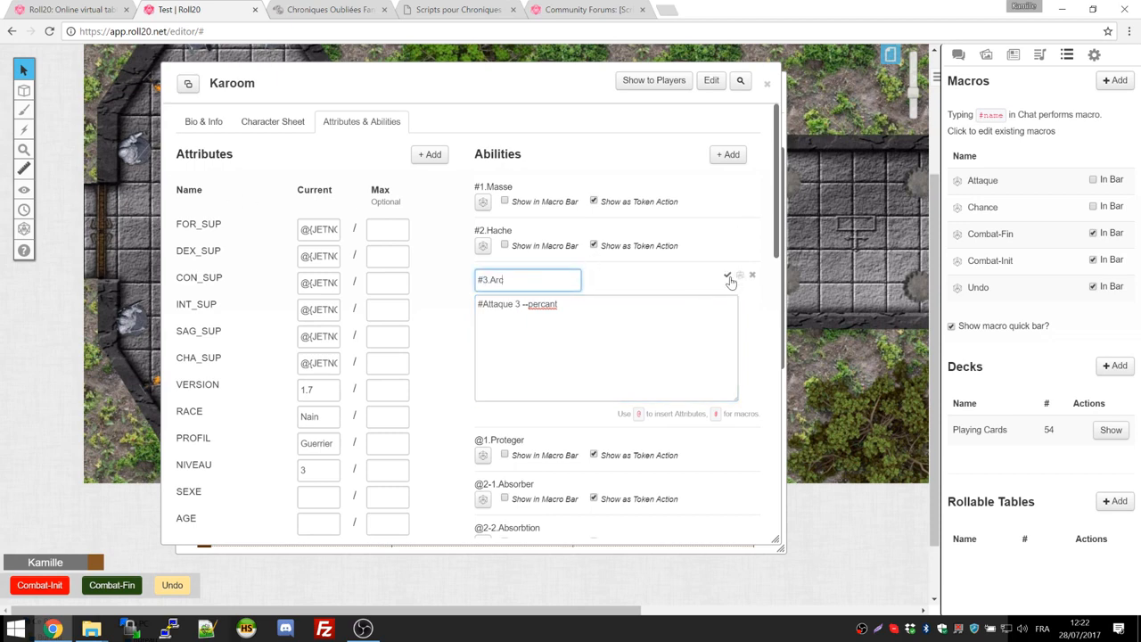
left_click(725, 278)
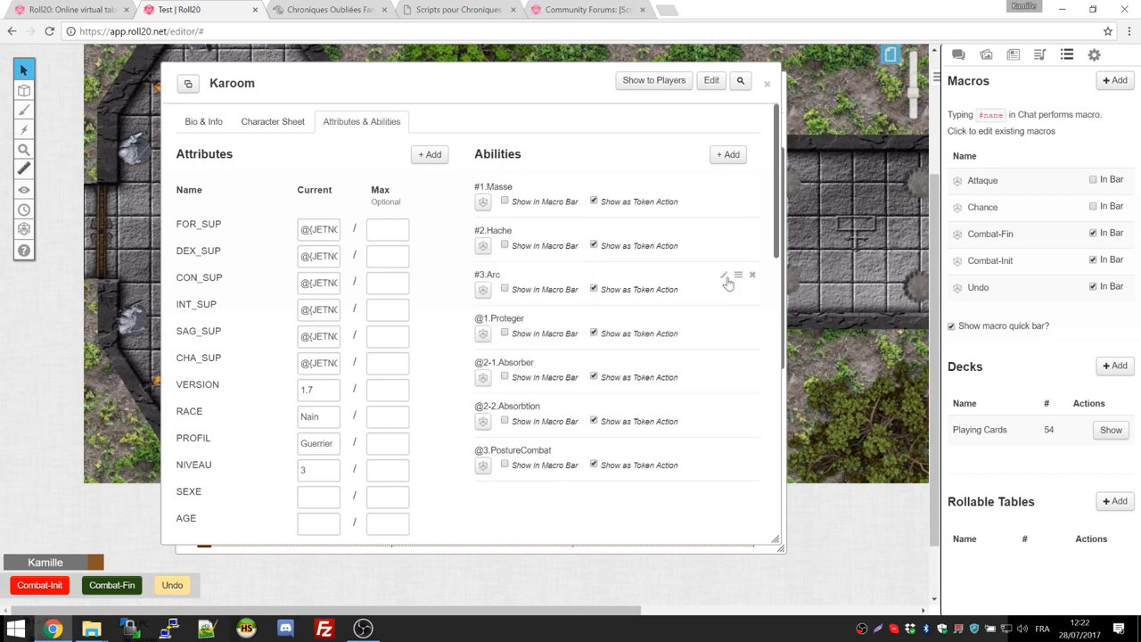
Step: Review the Bouclier, Soldat and Maître d'armes capacities on Karoom's character sheet
left_click(269, 125)
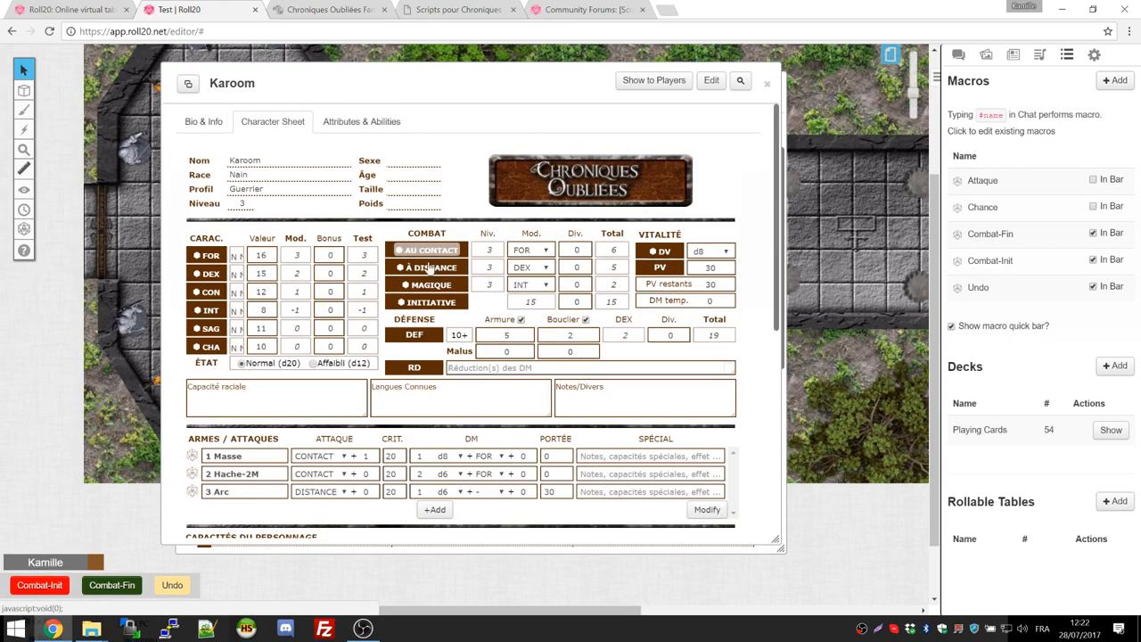
scroll(330, 364, "down", 3)
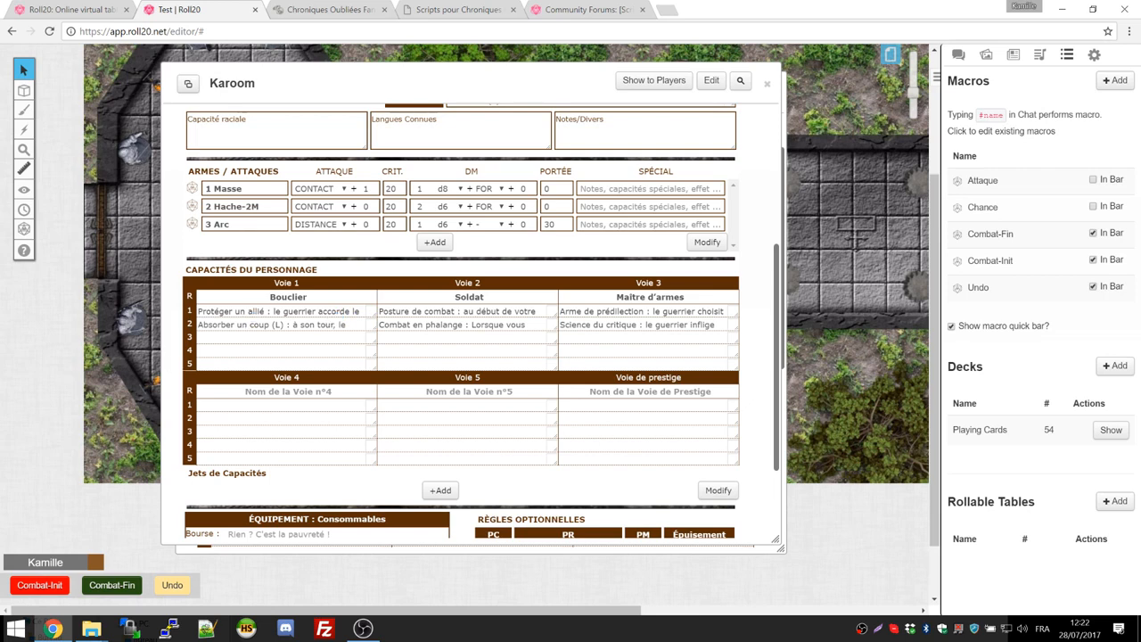
mouse_move(373, 314)
left_mouse_down()
mouse_move(370, 381)
mouse_move(368, 315)
left_mouse_up()
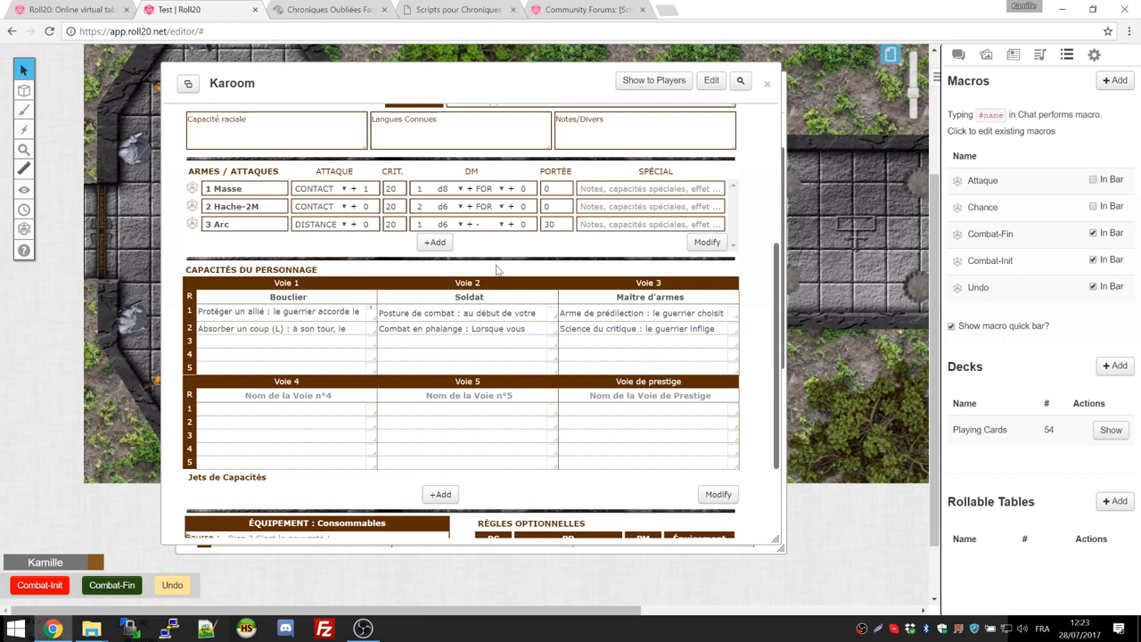
scroll(446, 303, "up", 3)
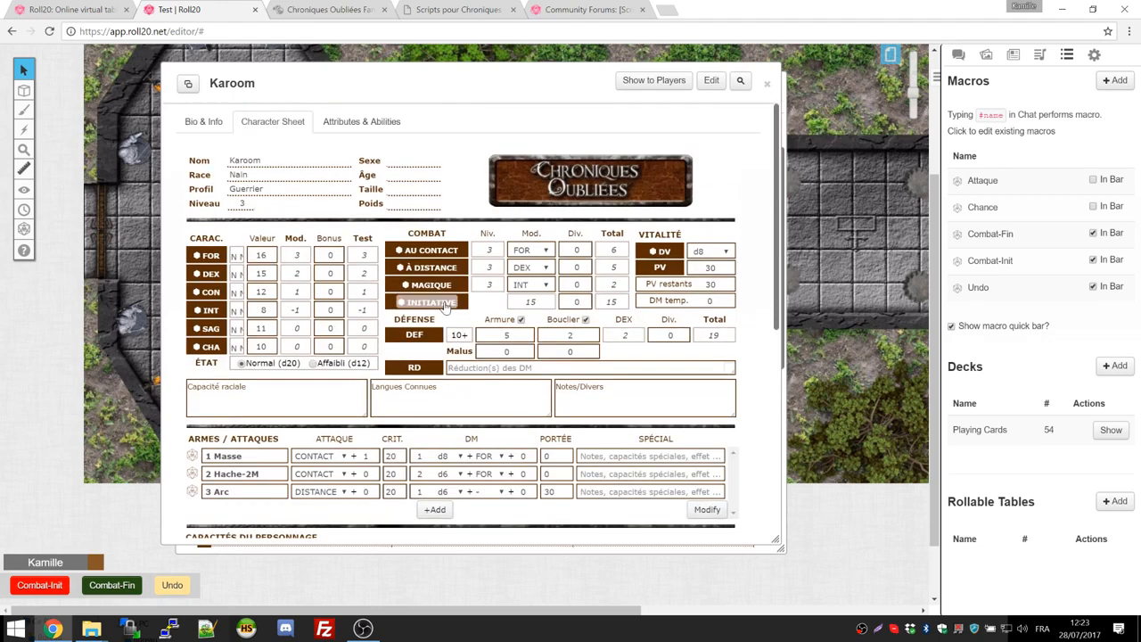
Step: Search the COFantasy script documentation for "proteger" and highlight the !cof-proteger-un-allie command with its selected and target token arguments
left_click(453, 9)
left_click(1110, 56)
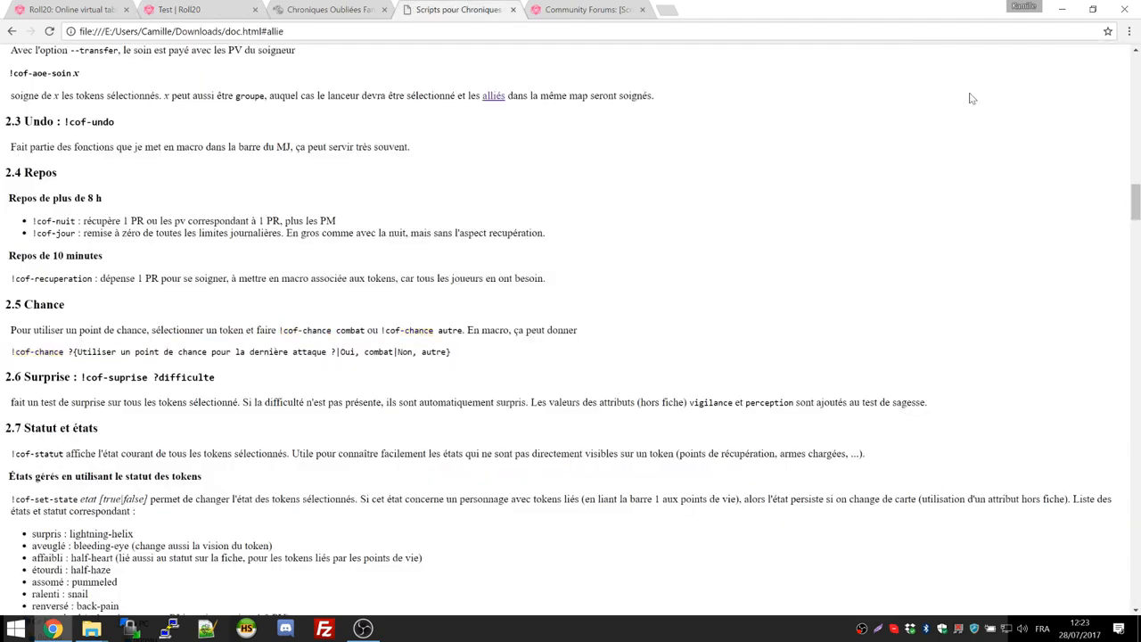
key("ctrl+f")
type("preteger")
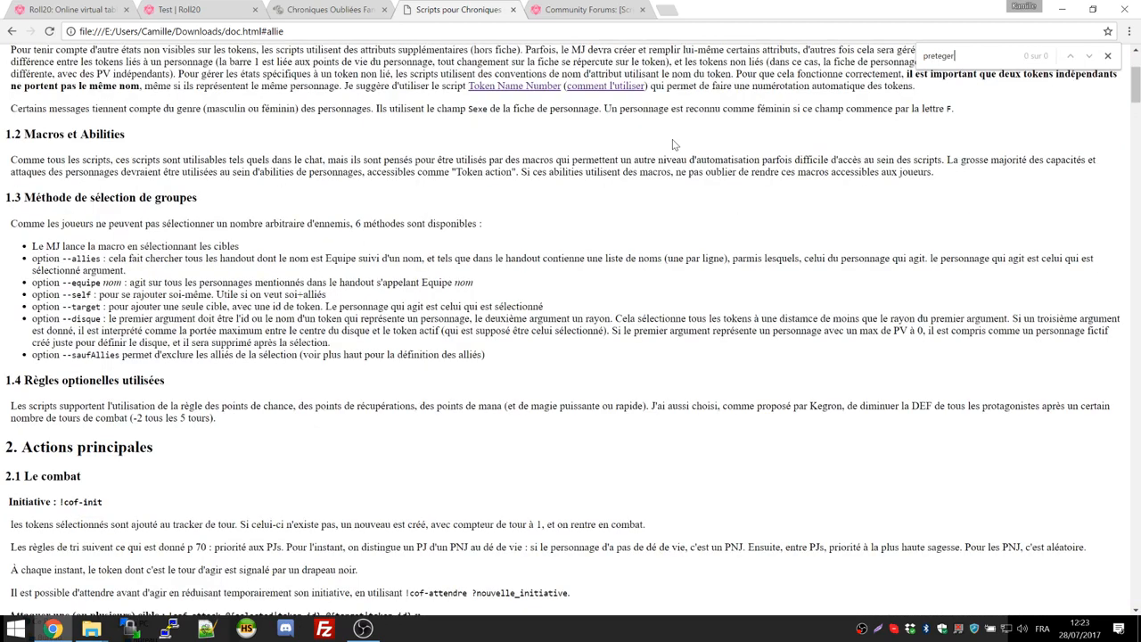
key("BackSpace")
key("BackSpace")
key("BackSpace")
key("BackSpace")
key("BackSpace")
key("BackSpace")
type("oteger")
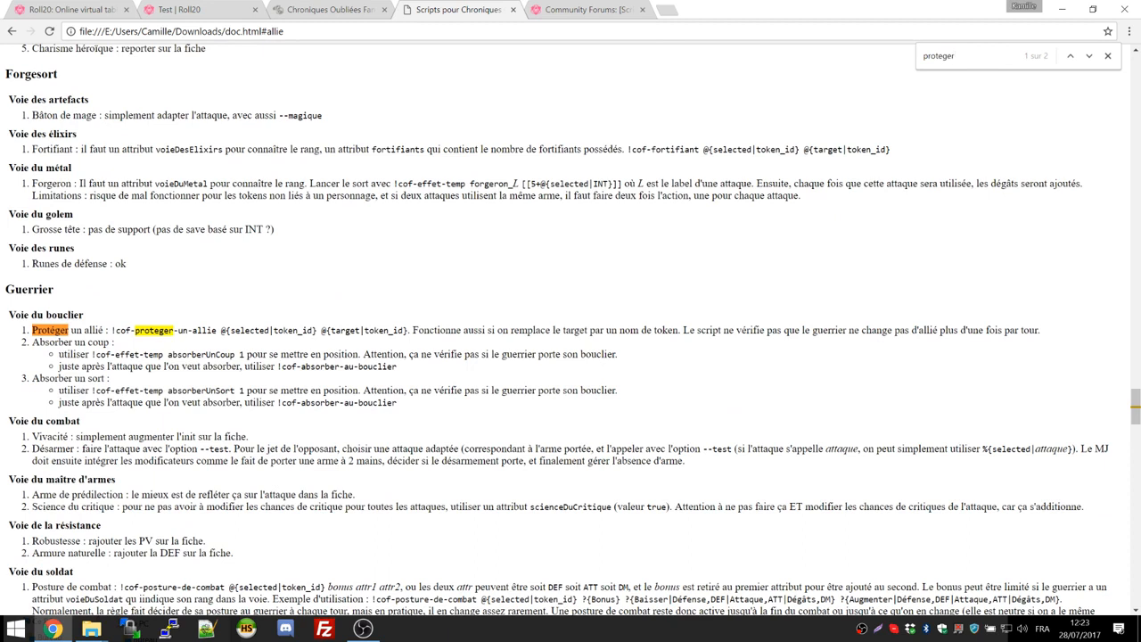
left_click_drag(110, 330, 408, 331)
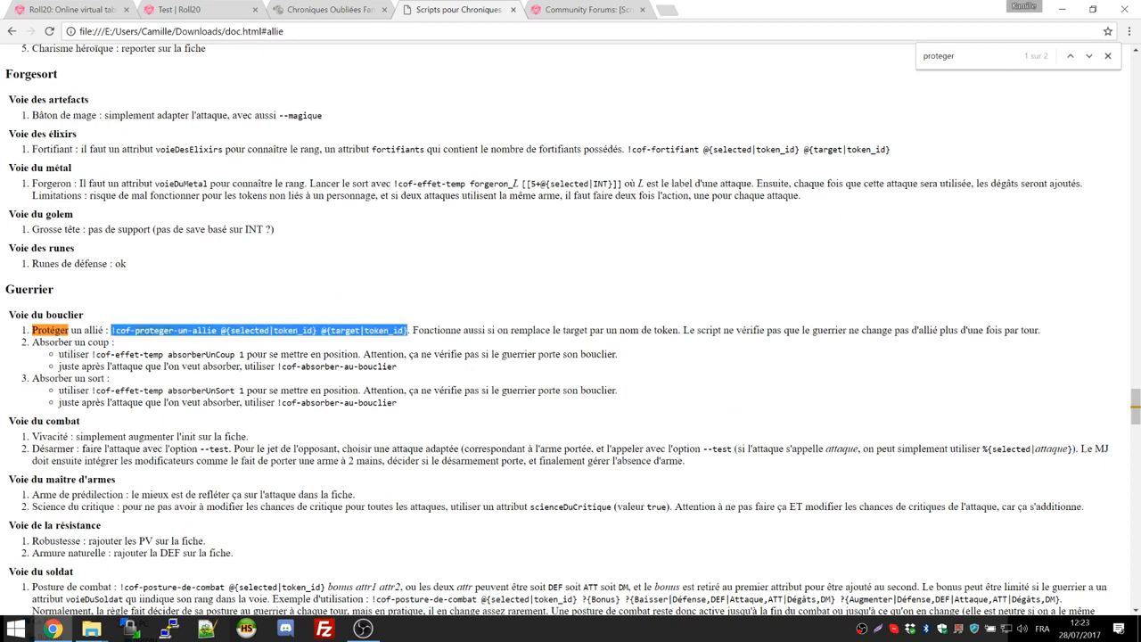
Step: Return to the Roll20 game, open Karoom's @1.Proteger ability and examine its !cof-proteger-un-allie command
left_click(202, 9)
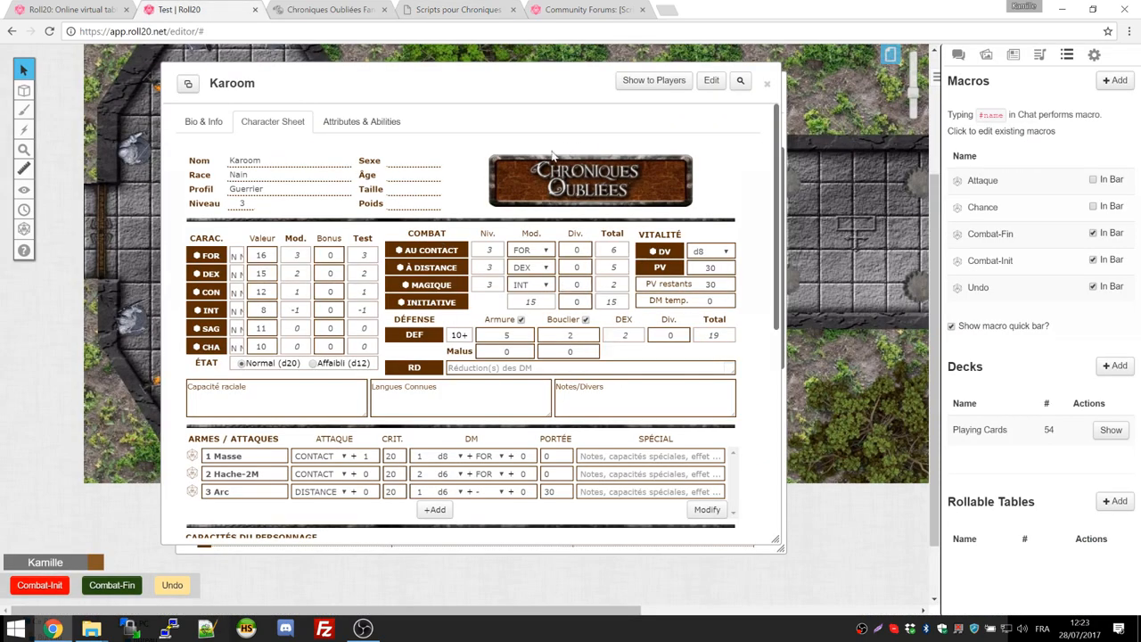
left_click(346, 128)
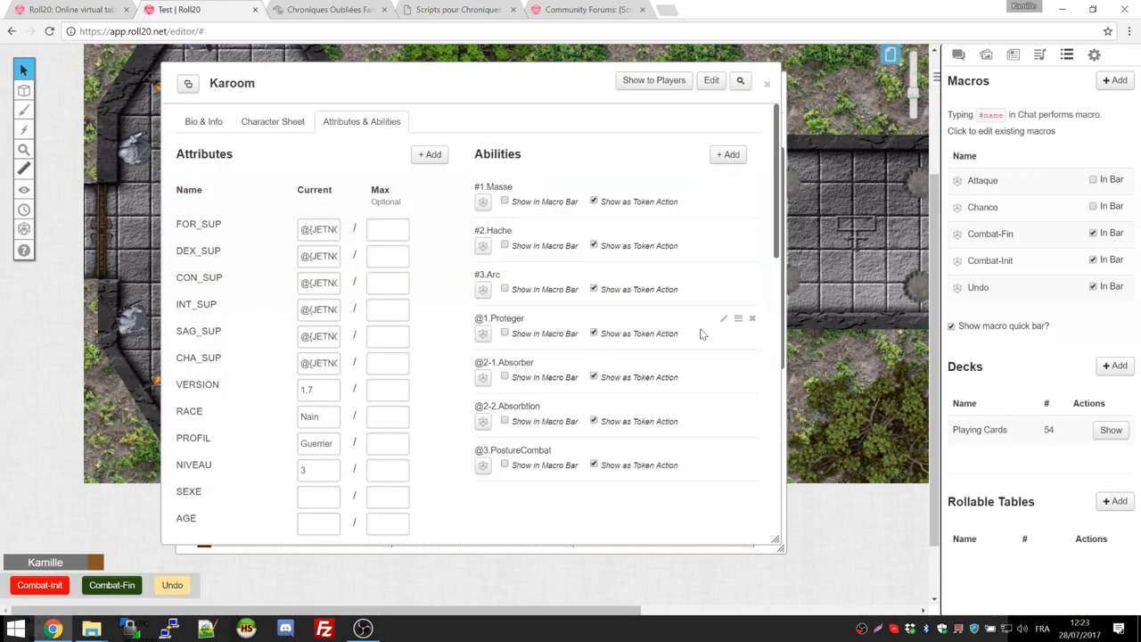
left_click(726, 321)
left_click_drag(724, 350, 473, 362)
left_click(546, 349)
Step: Highlight the @ prefix in the @1.Proteger name, review the command's token arguments and close the ability
left_click_drag(530, 324, 474, 324)
left_click(482, 324)
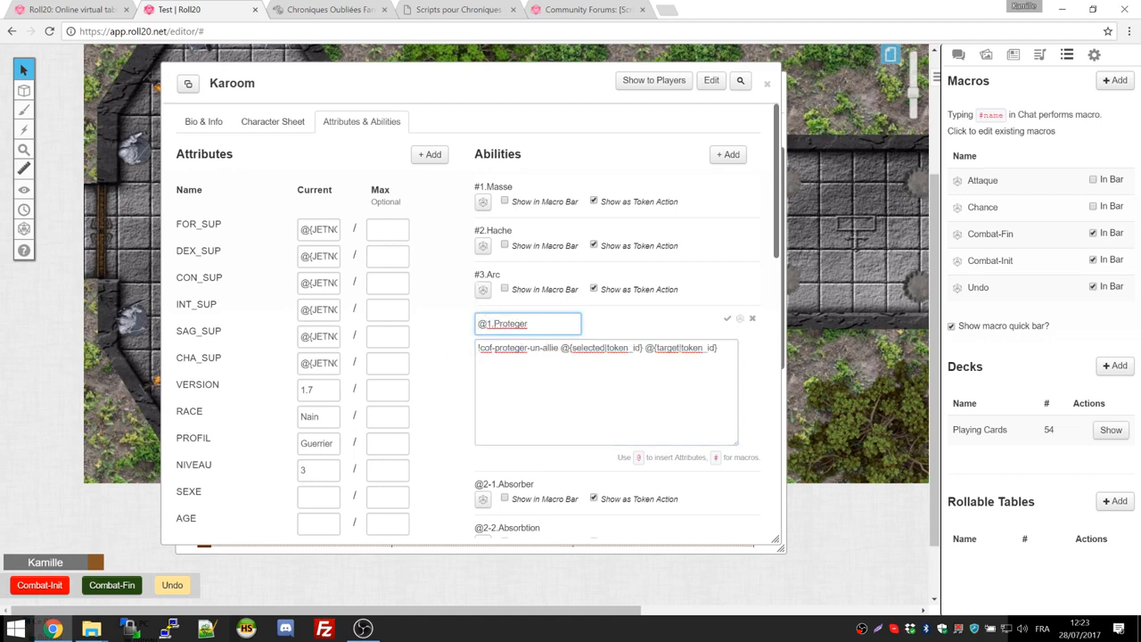
left_click_drag(479, 324, 486, 324)
key("alt+Tab")
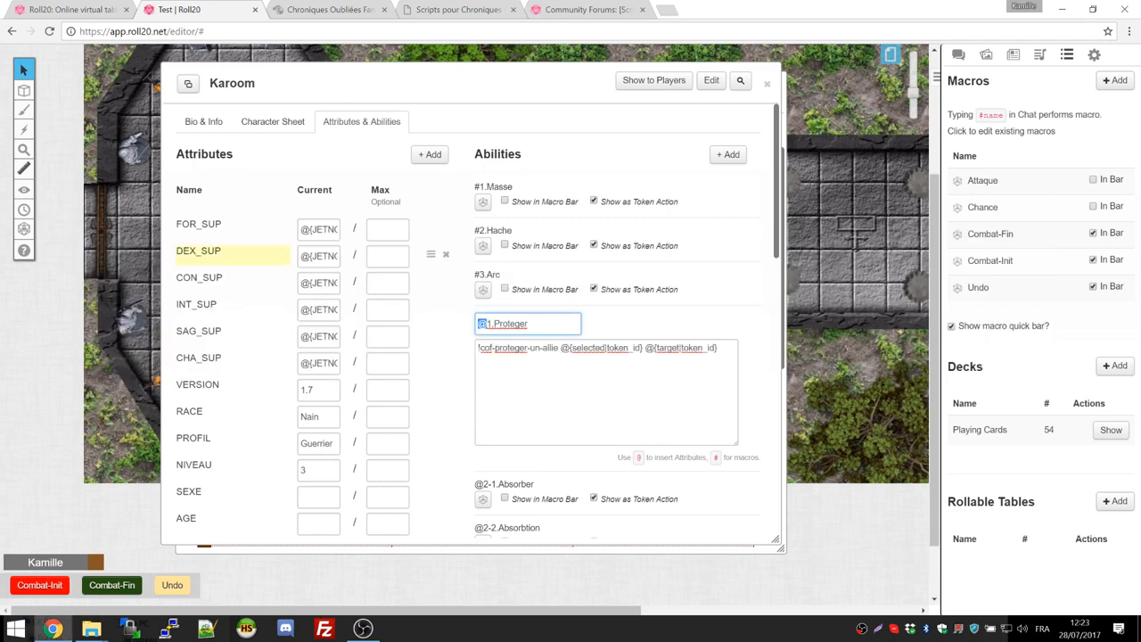
left_click(581, 347)
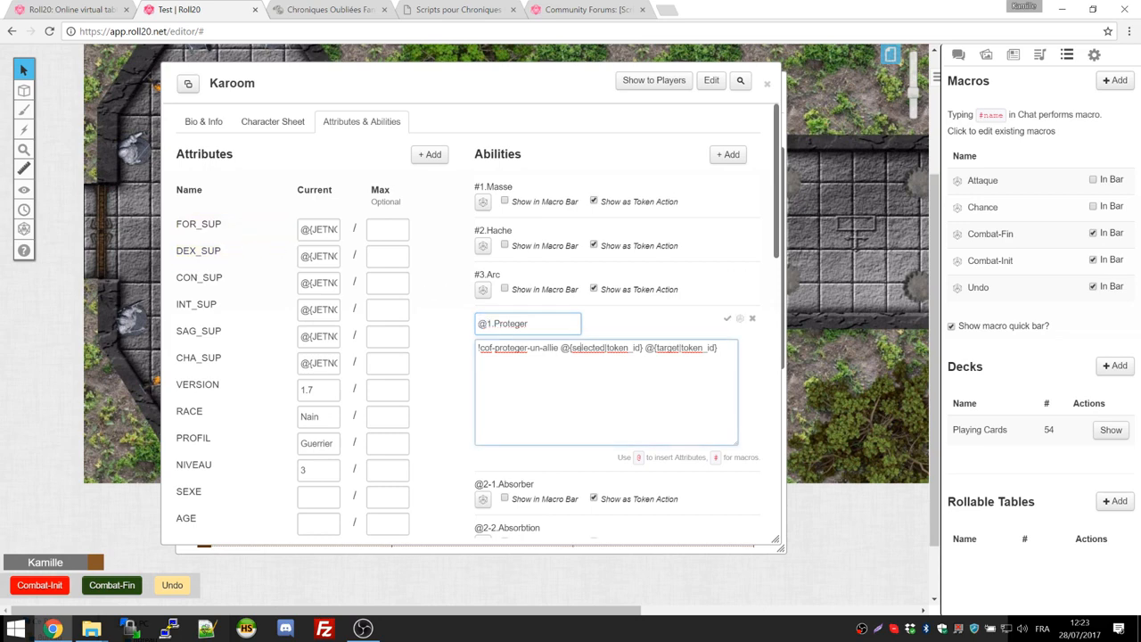
left_click(716, 348)
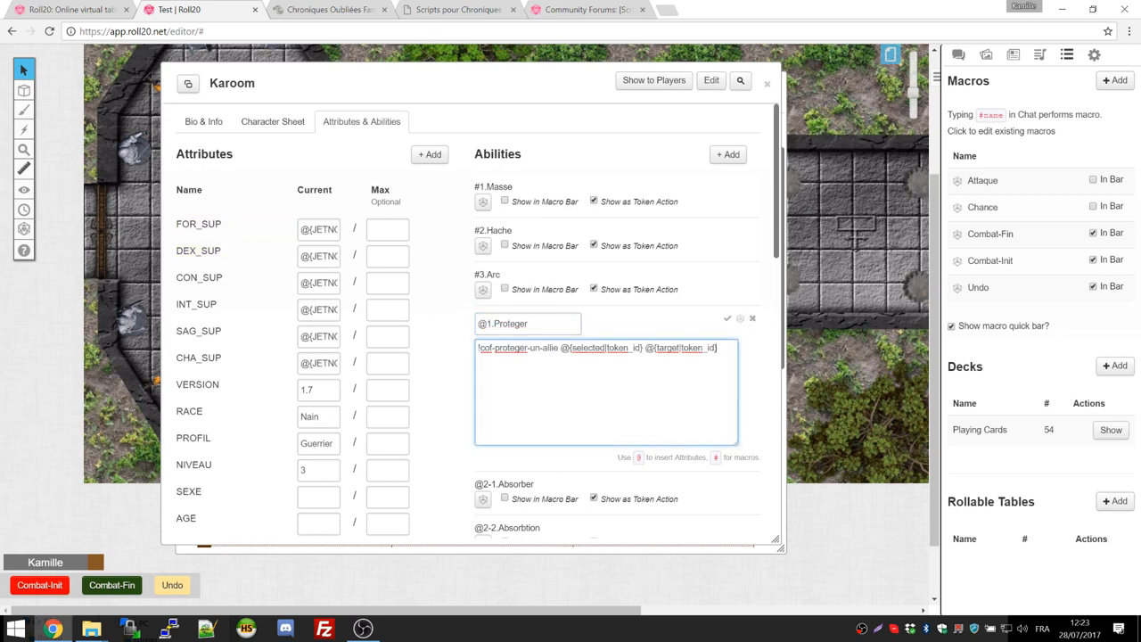
left_click(725, 319)
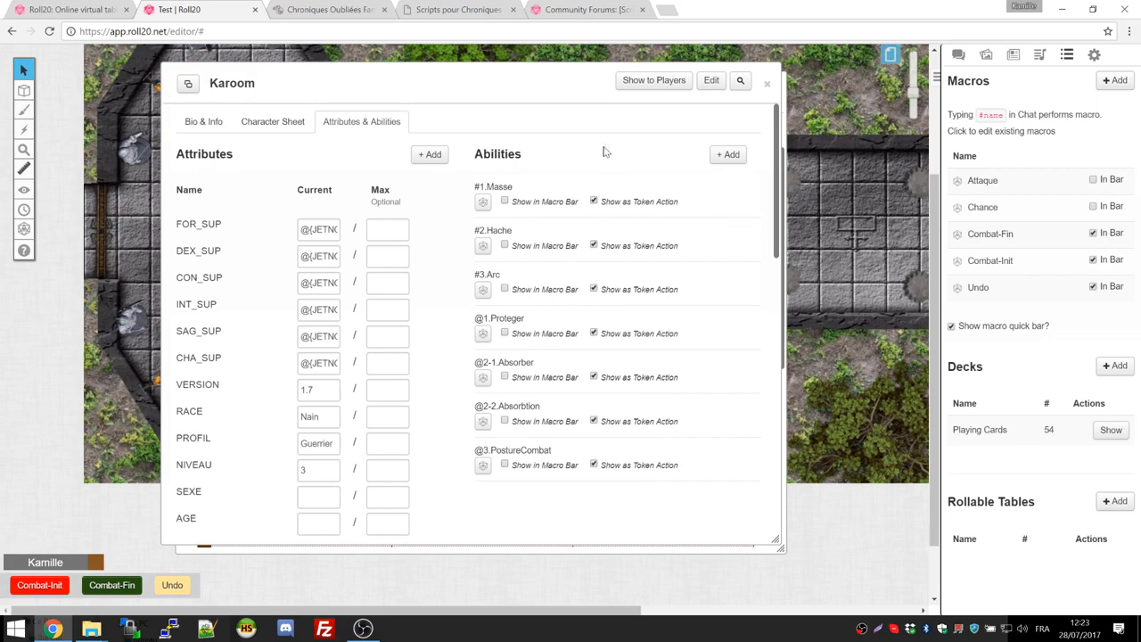
Step: Collapse Karoom's character window, place Karoom's token in the octagonal room beside the entrance and select it
left_click_drag(584, 80, 693, 134)
double_click(583, 80)
double_click(708, 133)
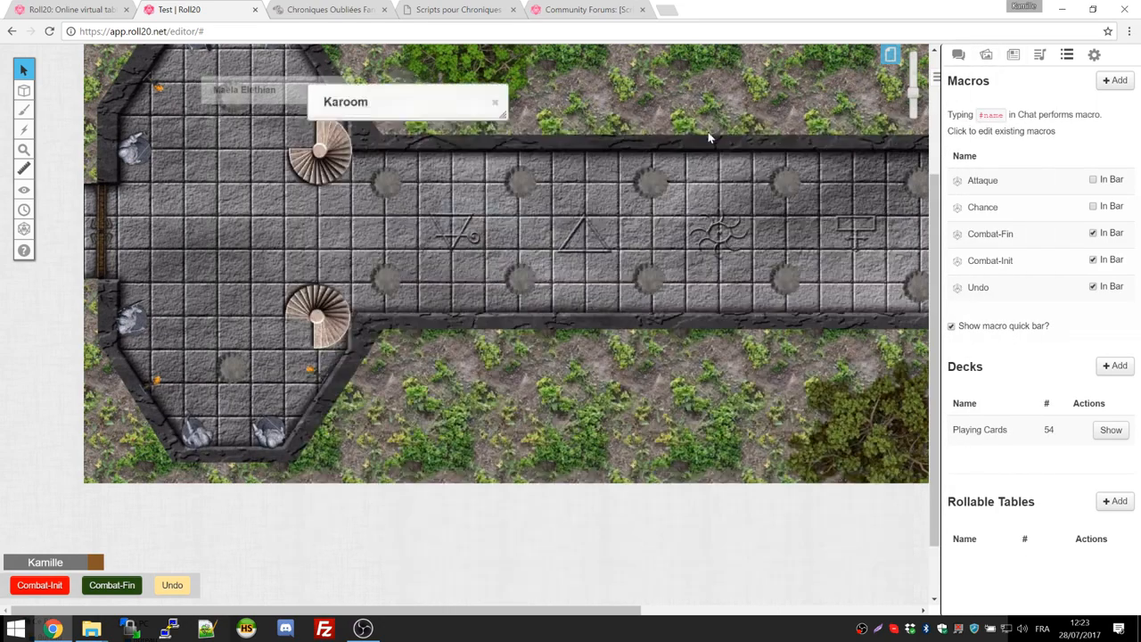
left_click(986, 55)
left_click(1012, 55)
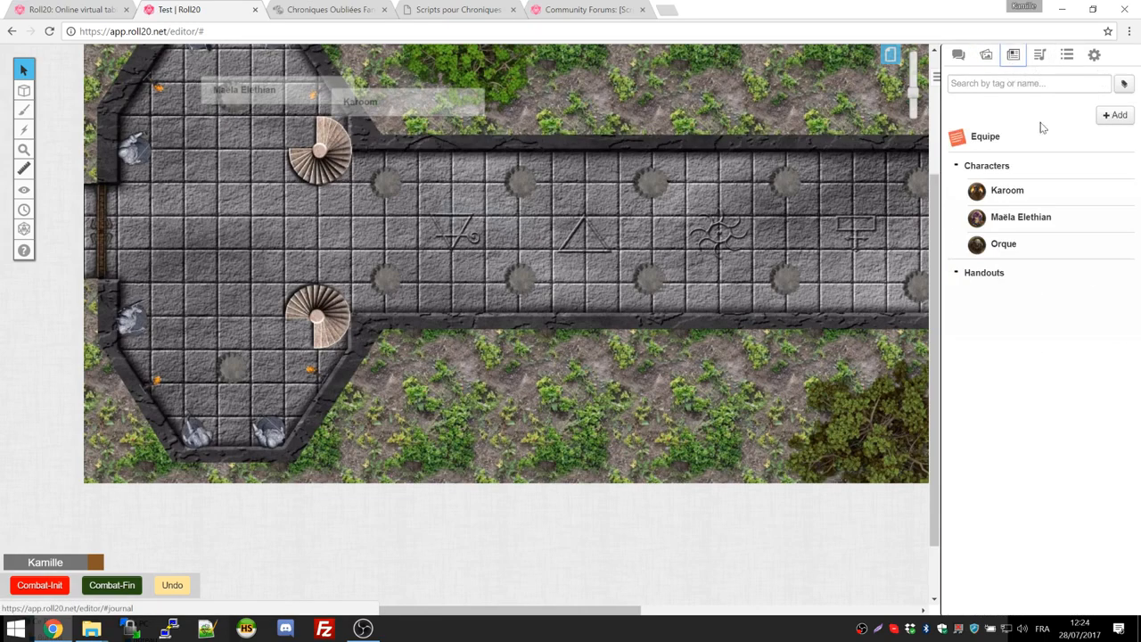
left_click_drag(1012, 192, 184, 196)
left_click(184, 187)
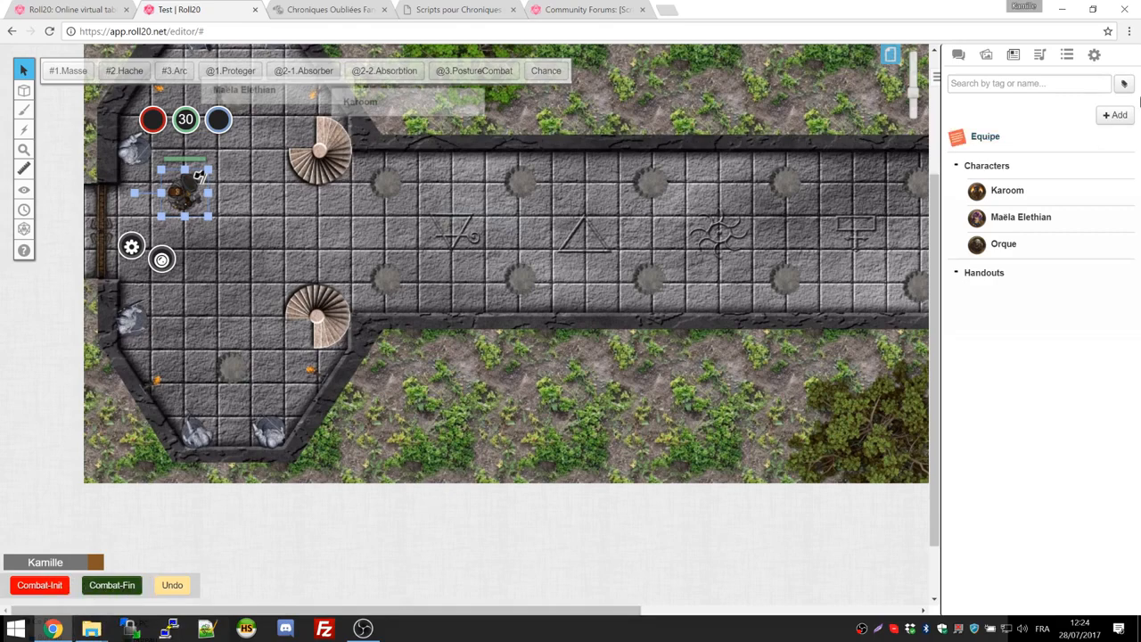
Step: Examine the Chance macro's Show as Token Action and All Players settings alongside Karoom's token actions, and close the macro
left_click(1094, 55)
left_click(1067, 55)
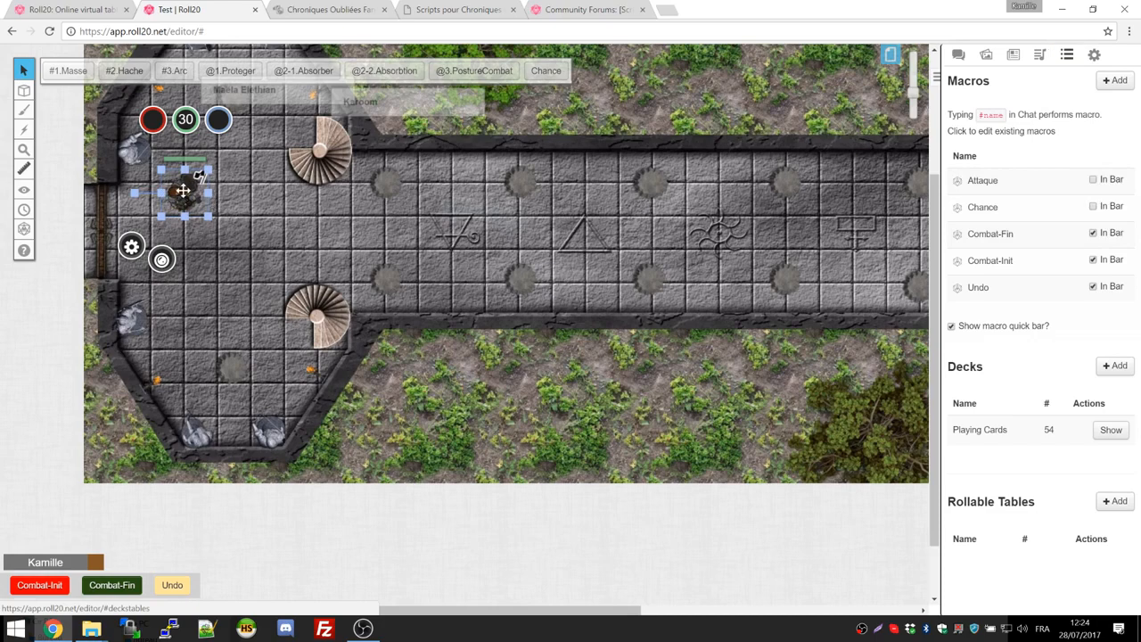
left_click(271, 229)
left_click(196, 198)
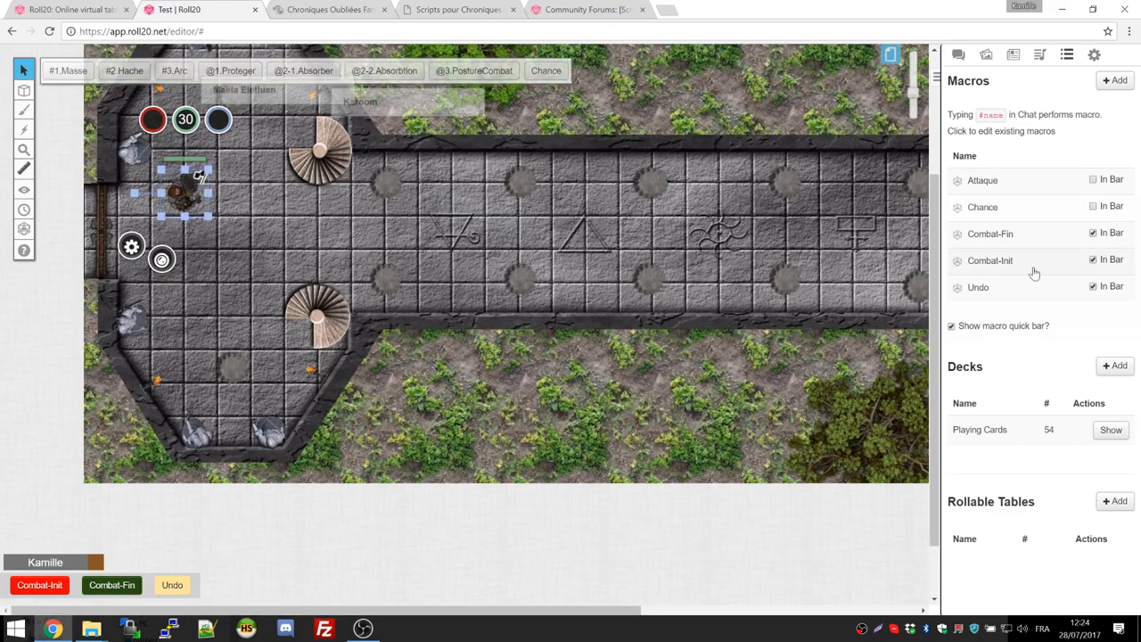
left_click(1000, 212)
scroll(576, 276, "down", 3)
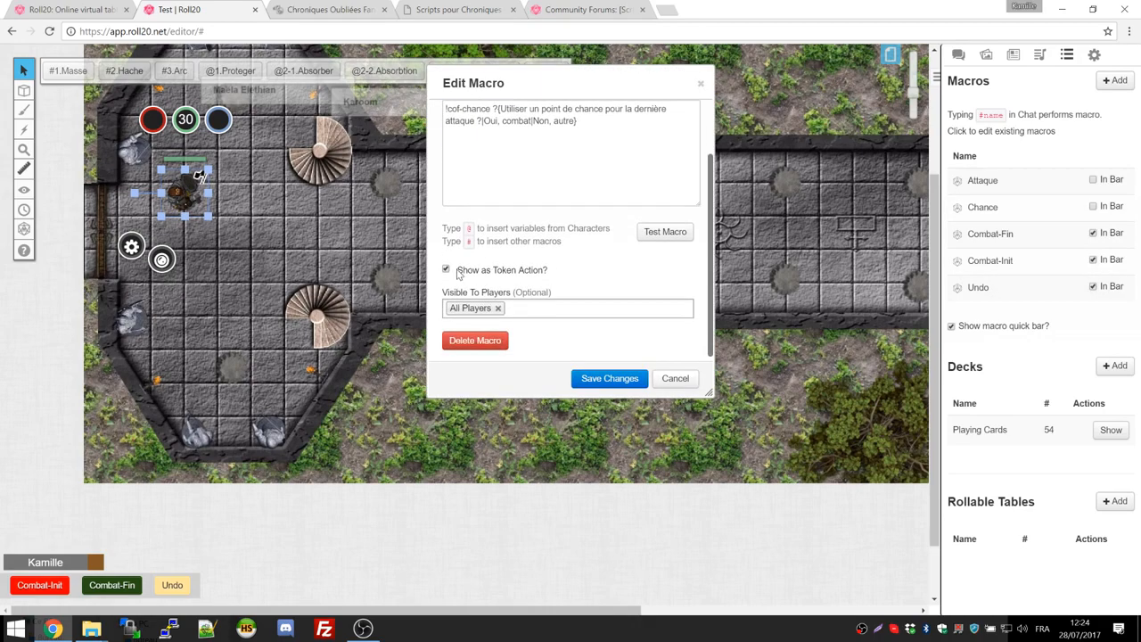
left_click_drag(515, 84, 505, 147)
left_click(259, 180)
left_click(196, 180)
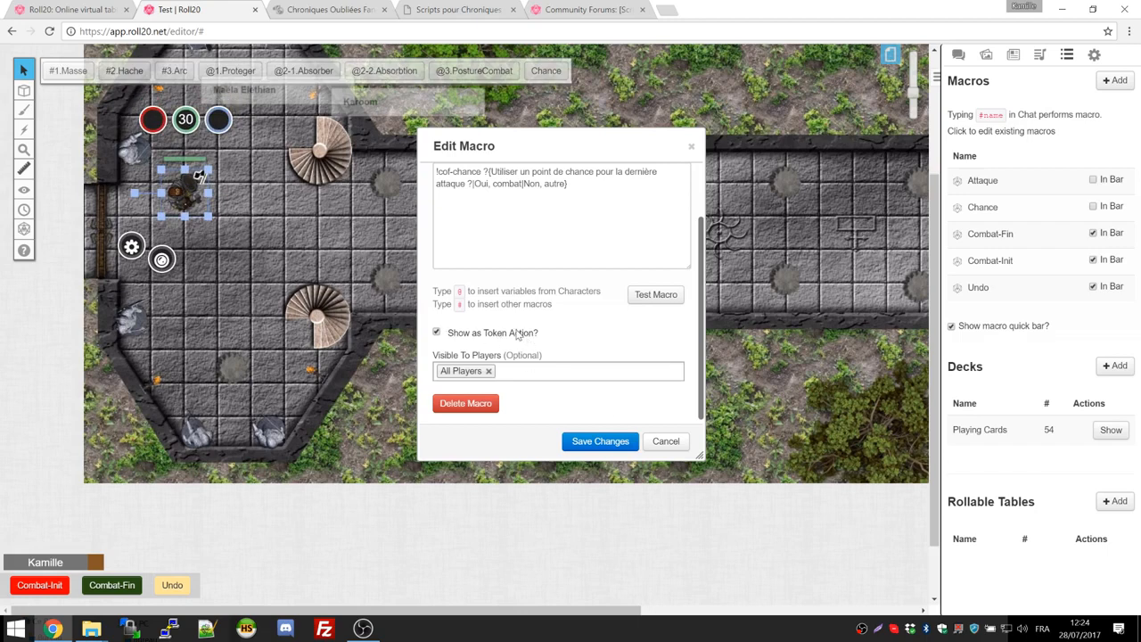
left_click(1013, 55)
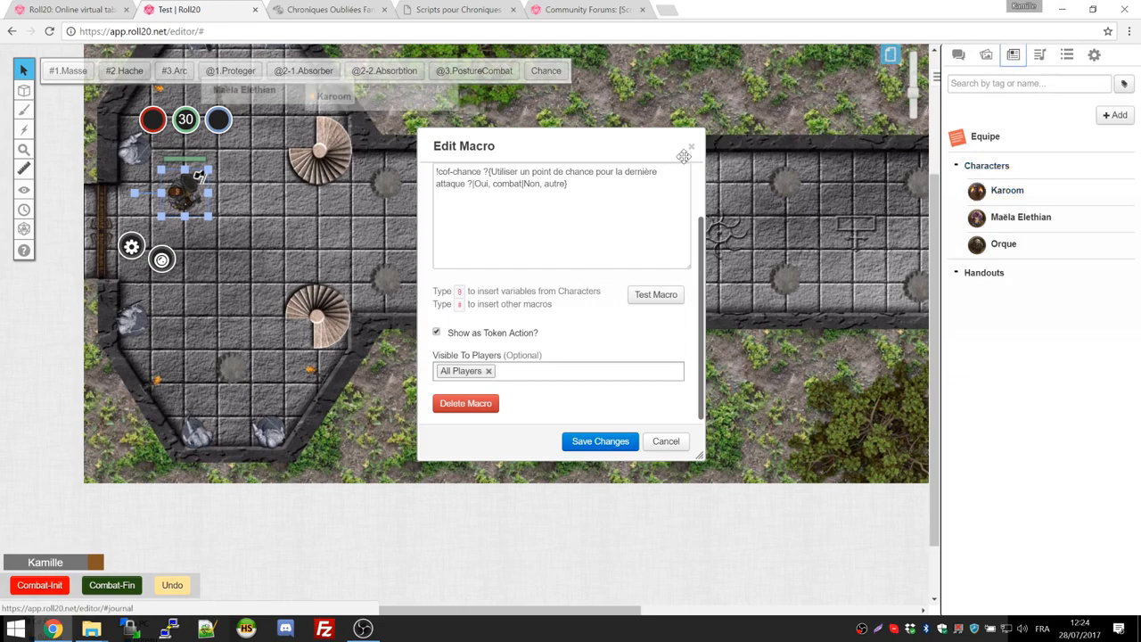
left_click(691, 146)
Step: Restore Karoom's character window, review which abilities show as token actions, and close it
double_click(370, 98)
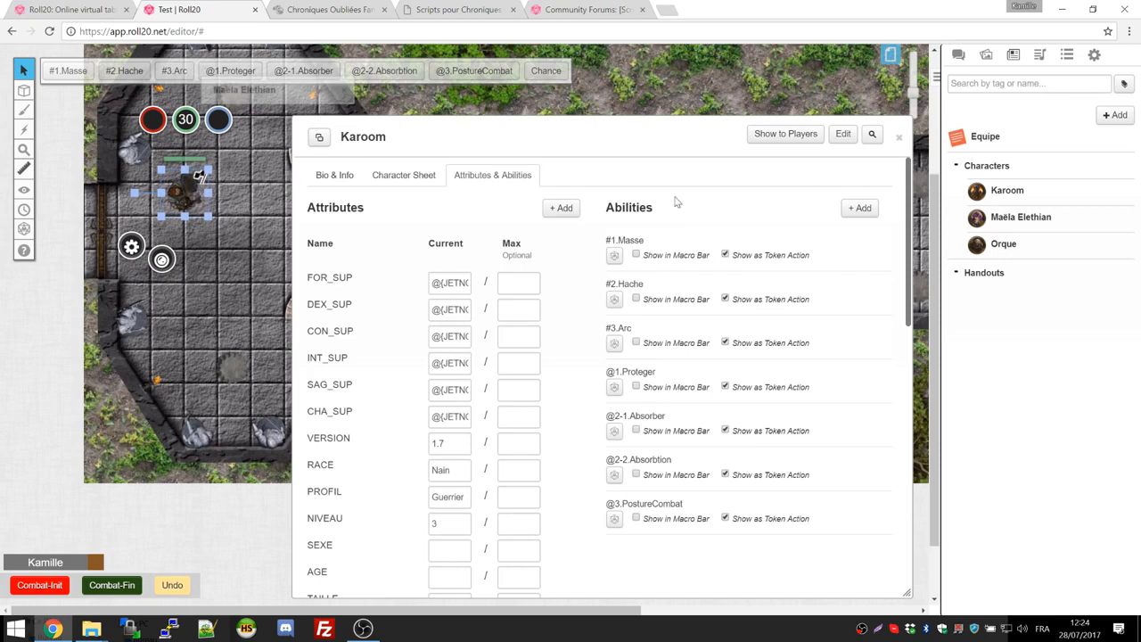
left_click(894, 142)
left_click(625, 174)
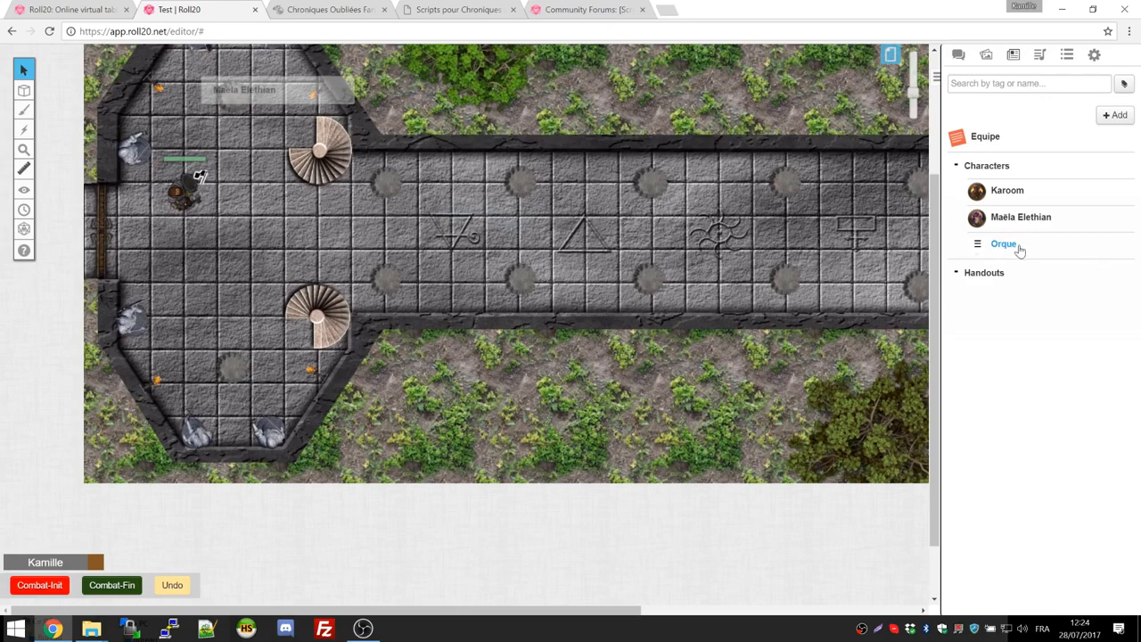
Step: Place an Orque token in the corridor and compare the character's #1.Epée ability with the token's actions
left_click_drag(1031, 252, 468, 214)
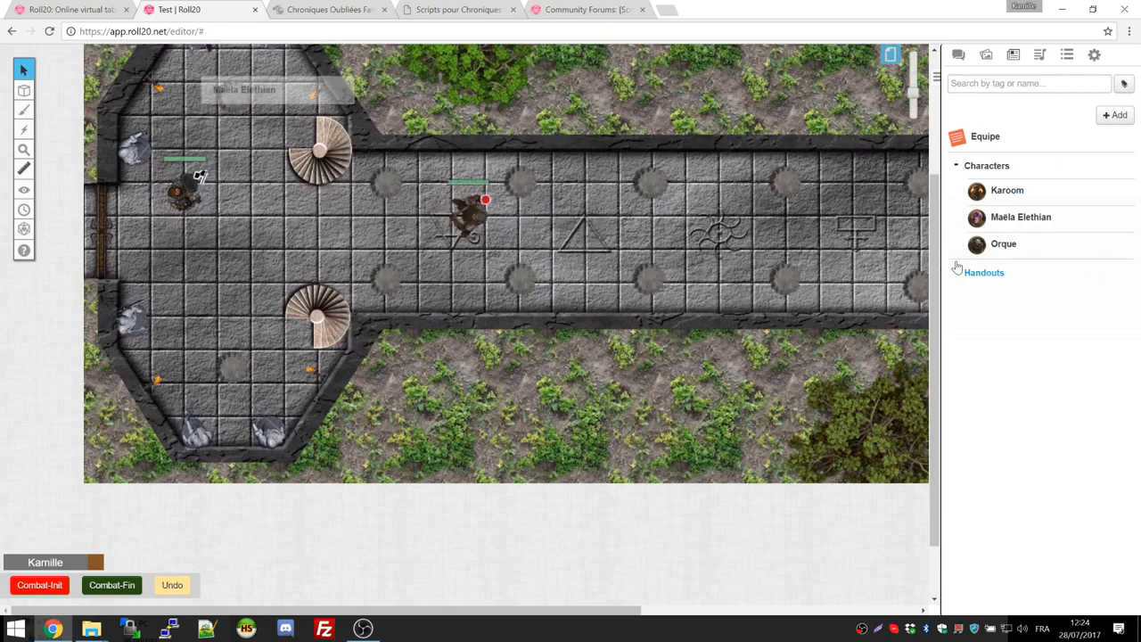
left_click(987, 253)
left_click(463, 124)
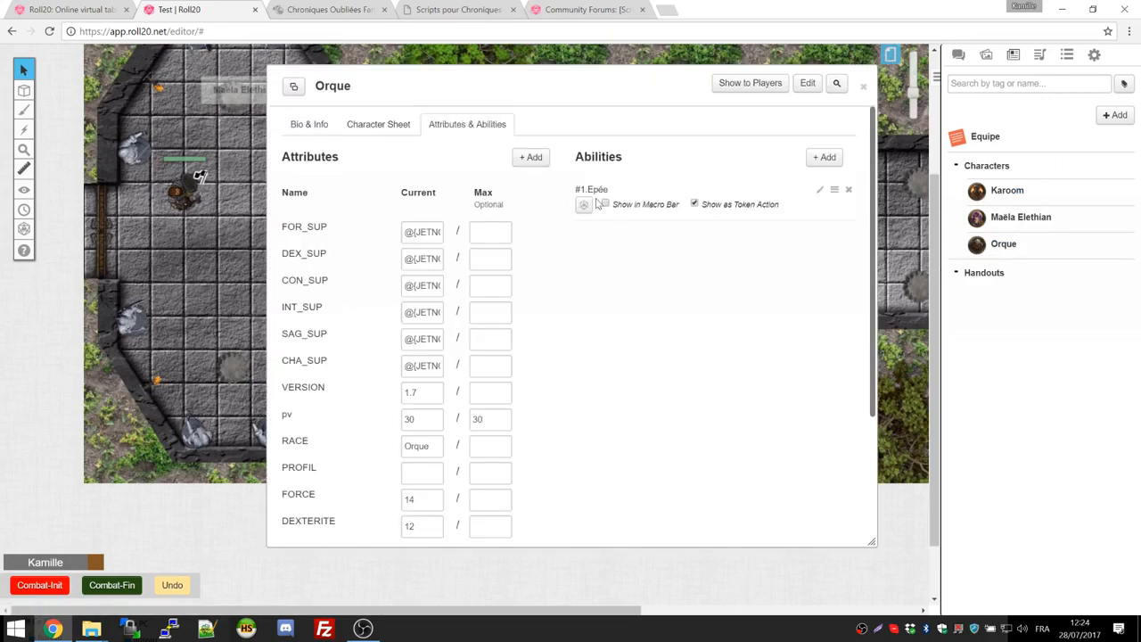
left_click(863, 86)
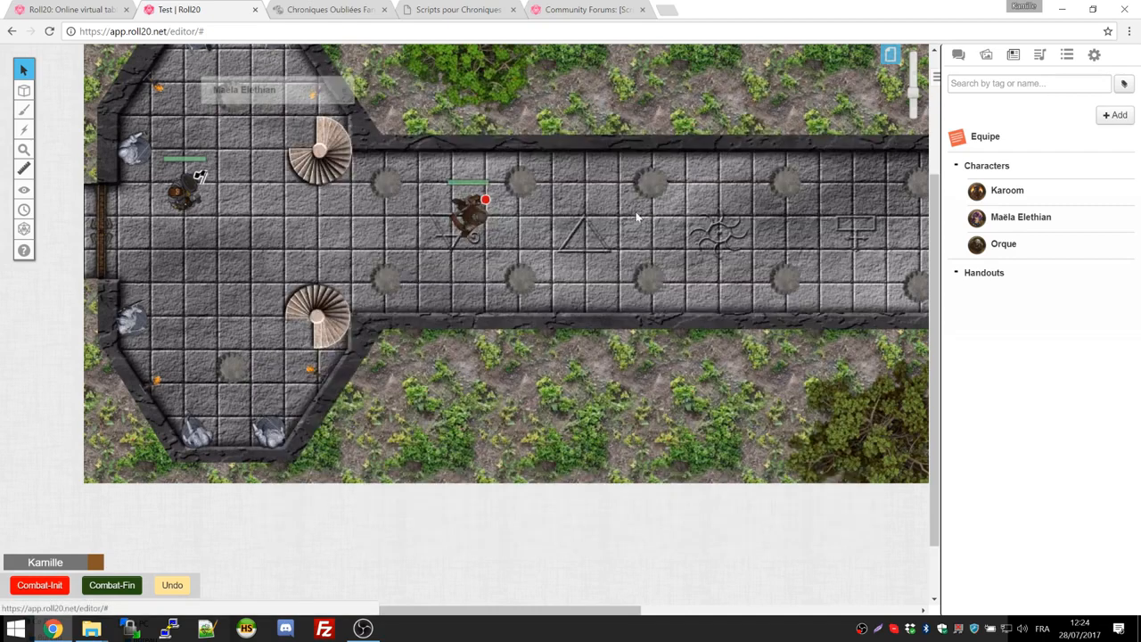
left_click(472, 213)
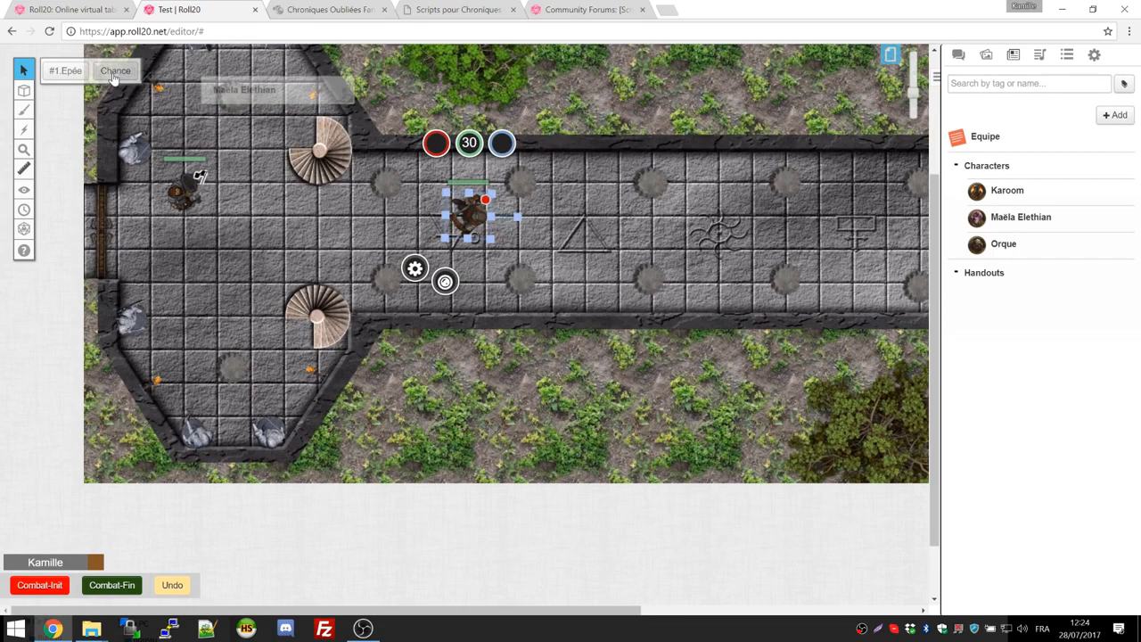
Step: Open the Chance macro, check its Show as Token Action option and save it
left_click(1067, 55)
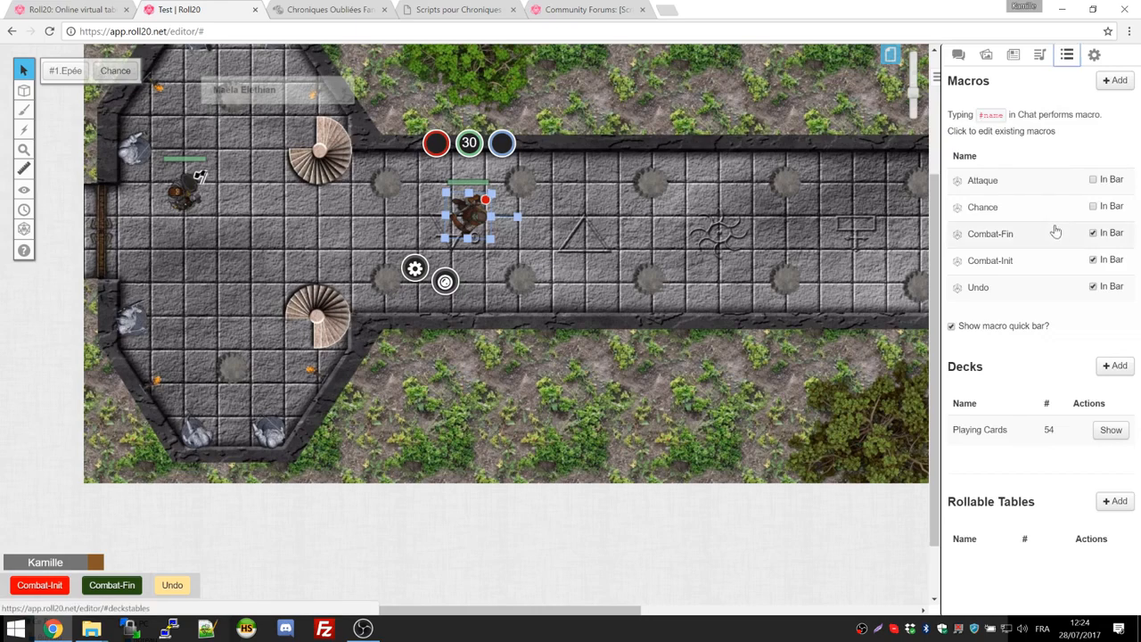
left_click(1039, 212)
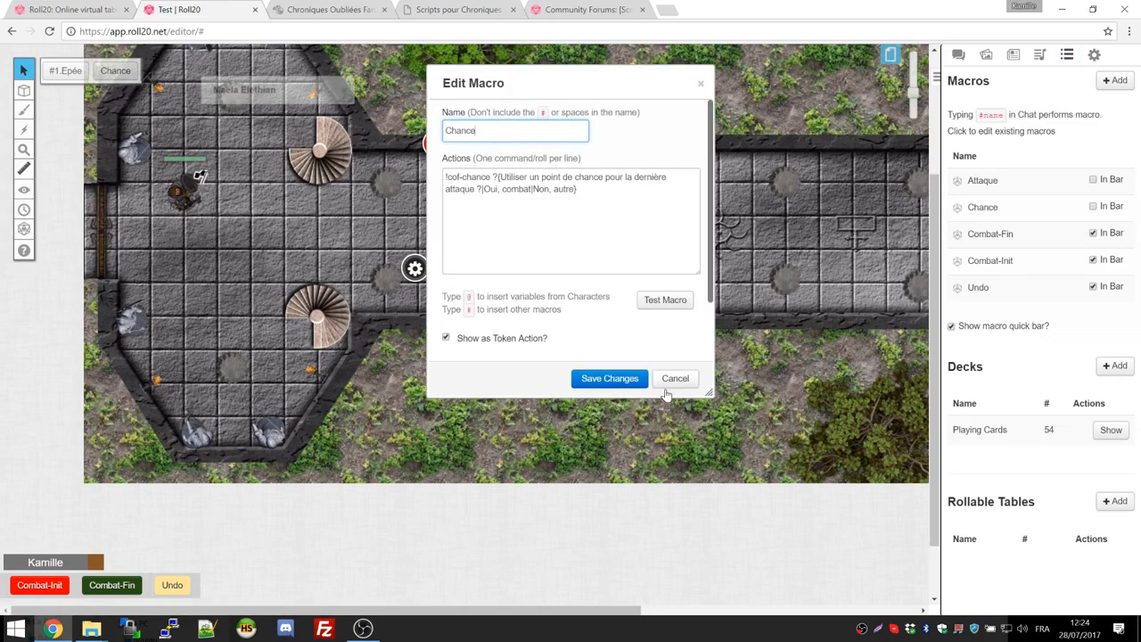
left_click(585, 379)
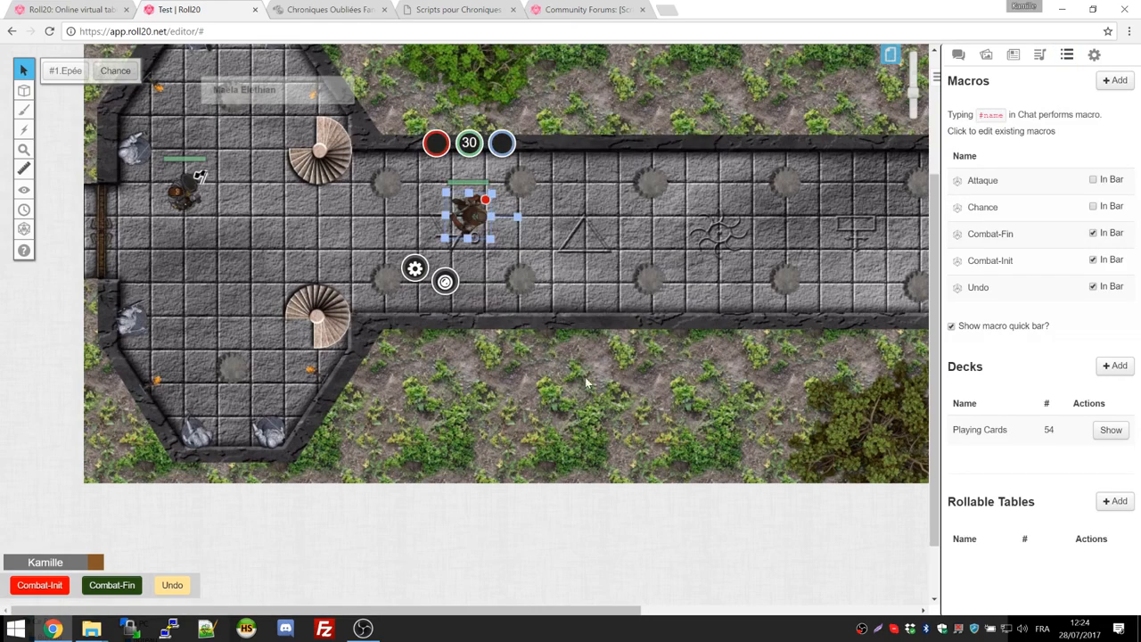
Step: Delete the Orque token from the corridor
left_click(472, 206)
key("Delete")
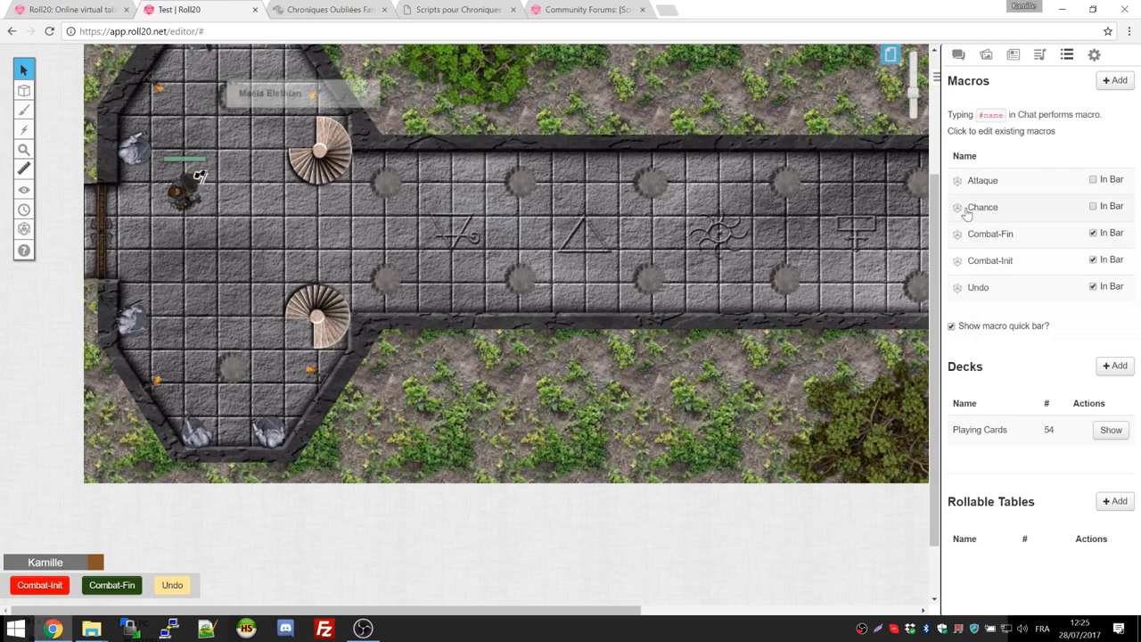
Step: Review the basic and advanced settings of Karoom's token and leave them without saving
double_click(179, 189)
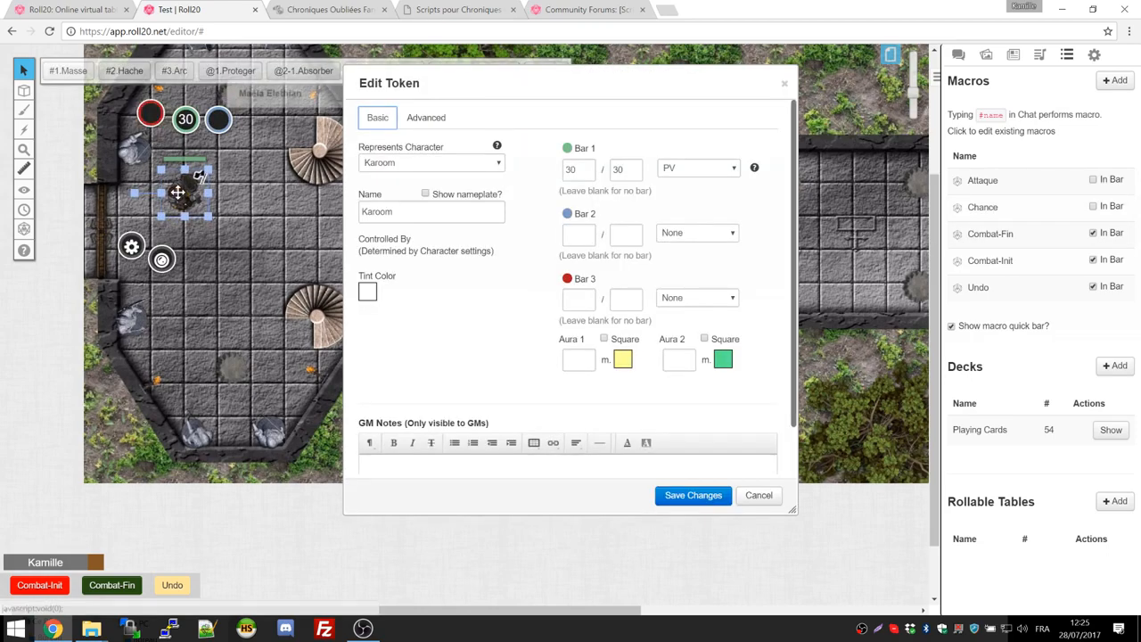
left_click(441, 118)
left_click(756, 495)
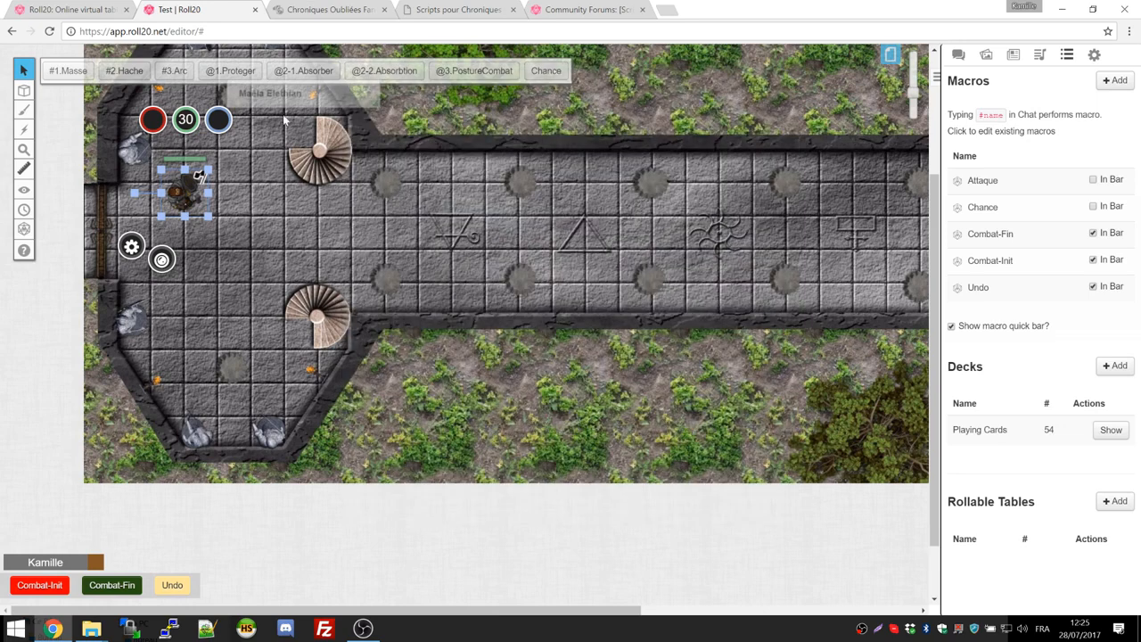
Step: Open Karoom's character and examine the command in the @2-1.Absorber ability, then close its editor
double_click(184, 183)
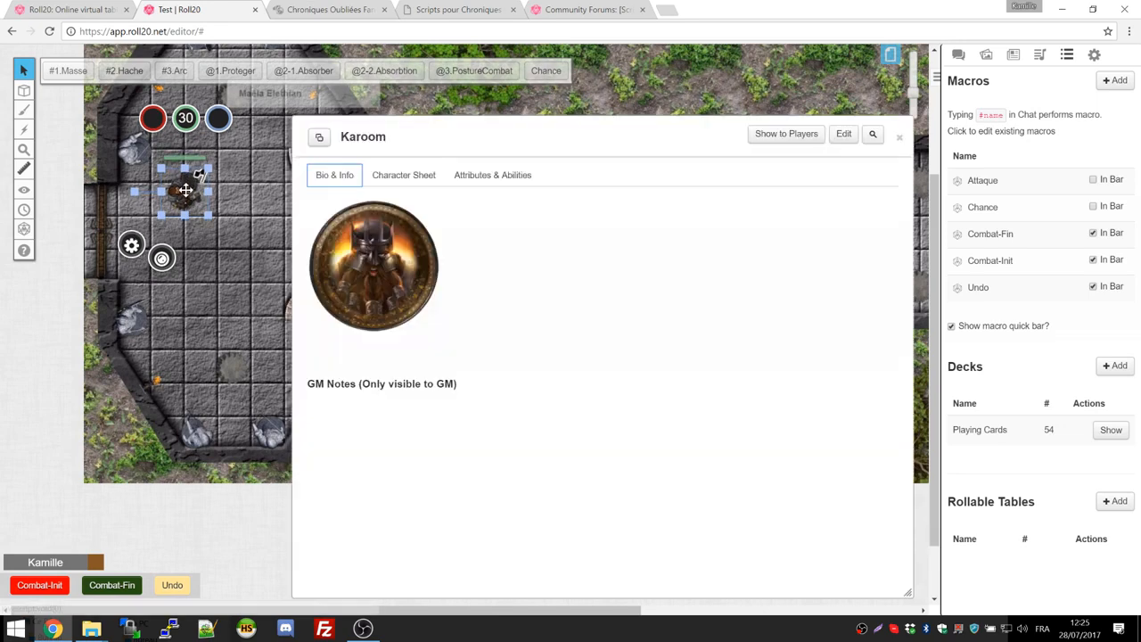
left_click(486, 174)
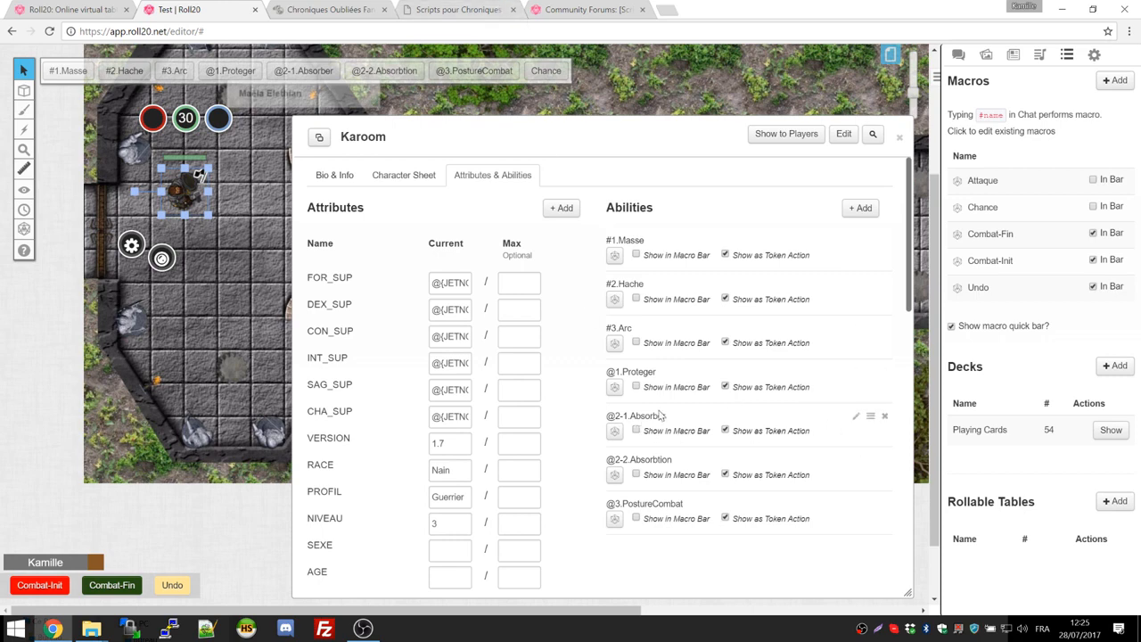
left_click(856, 415)
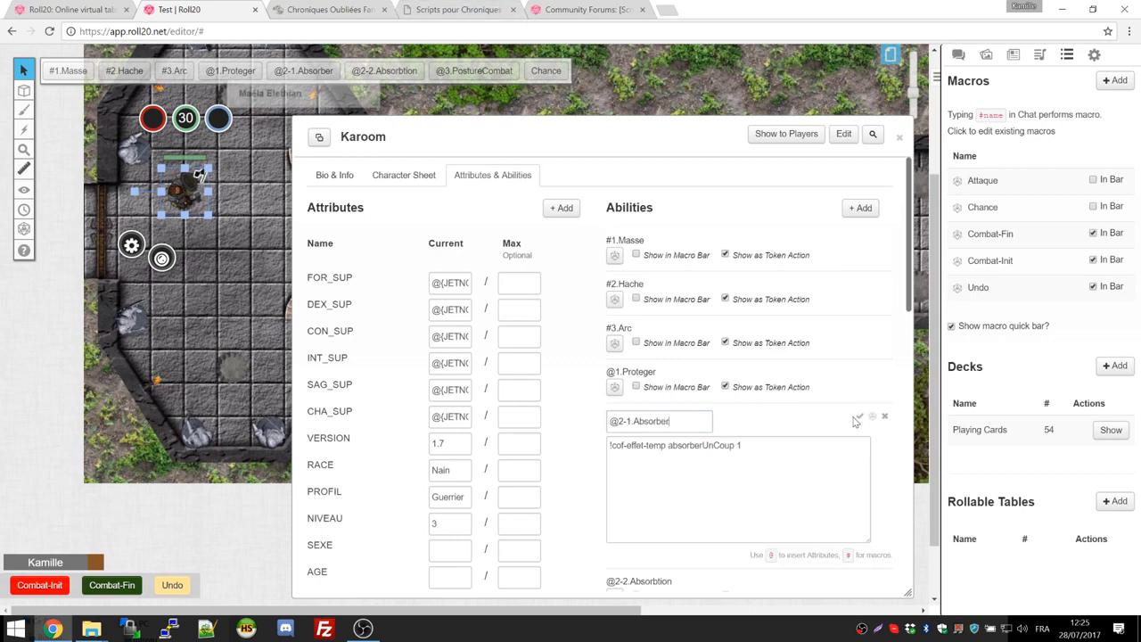
left_click(683, 446)
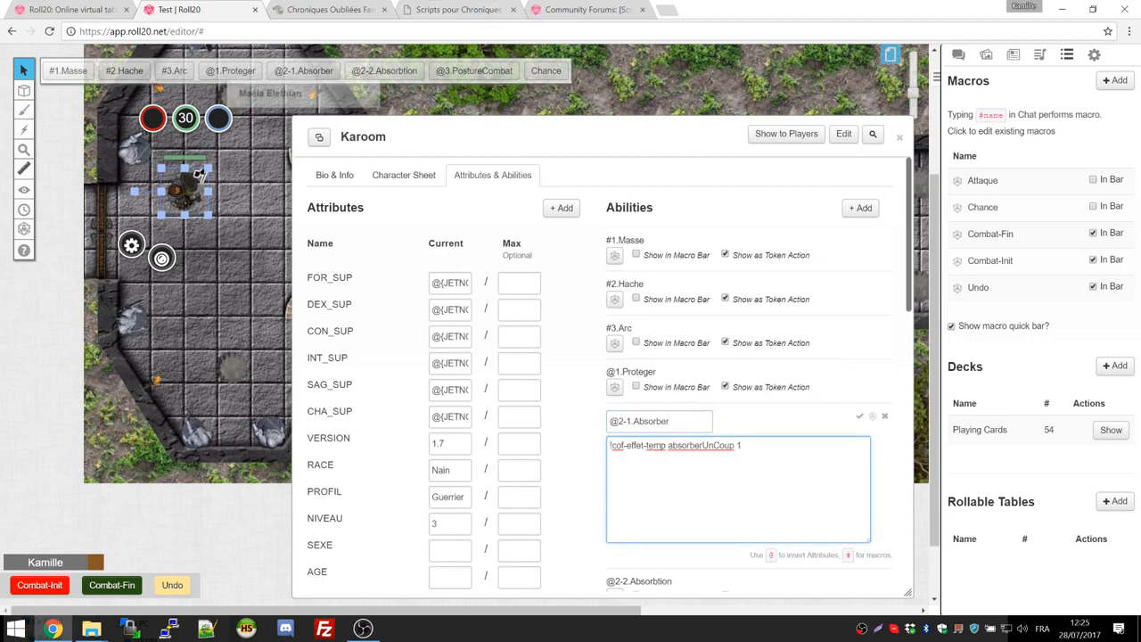
key("ctrl+a")
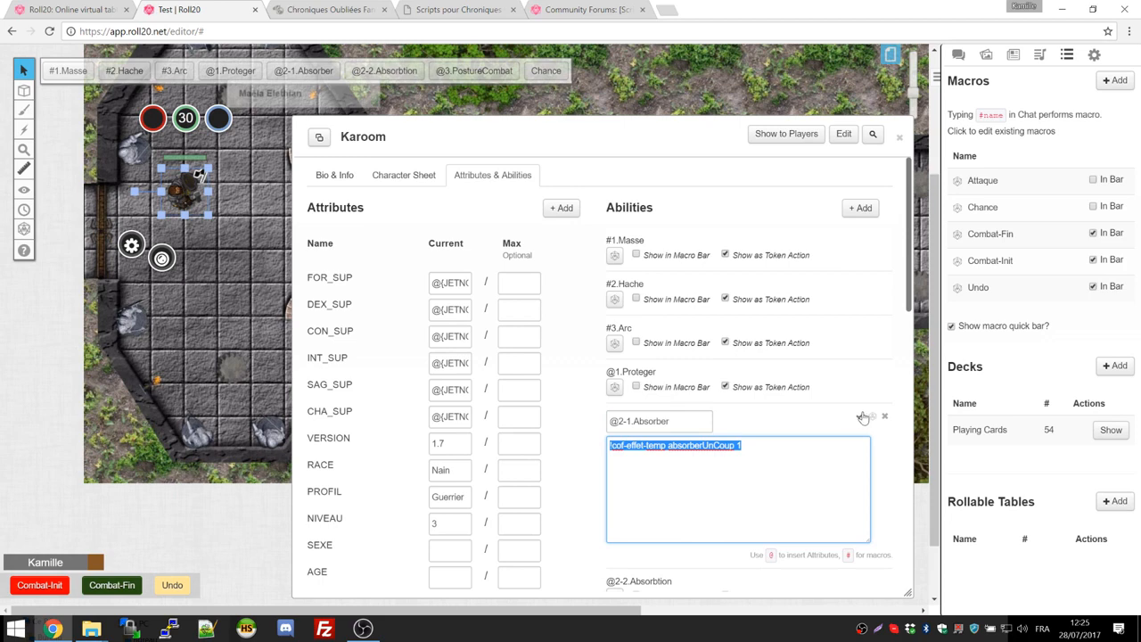
left_click(860, 417)
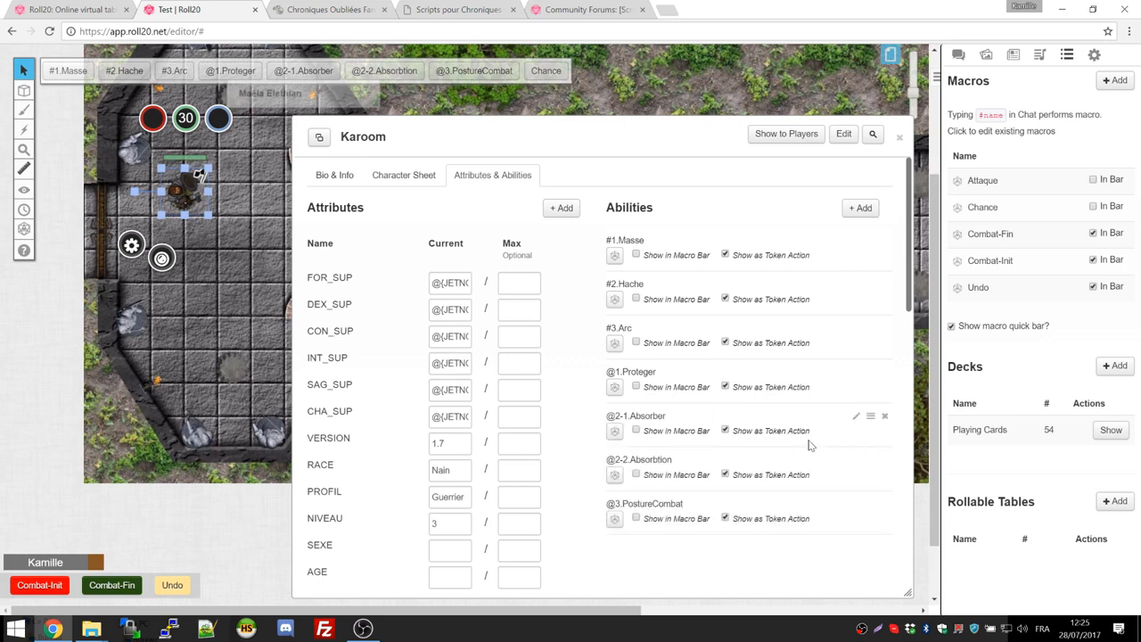
Step: Examine the name and command of Karoom's @2-2.Absorbtion ability and close its editor
left_click(855, 460)
key("ctrl+a")
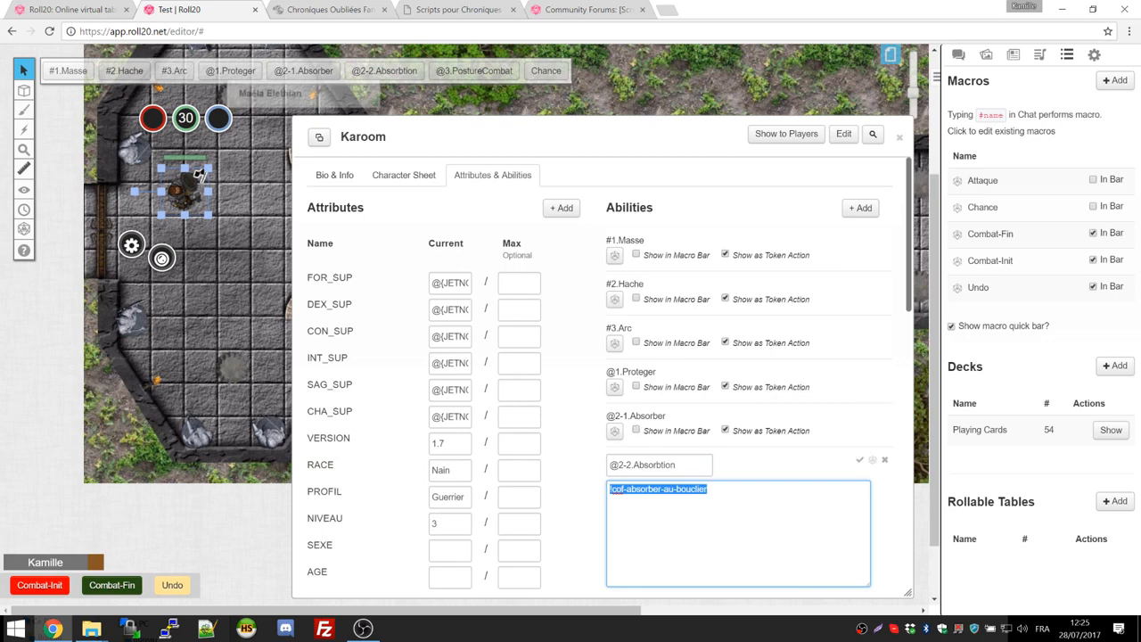
left_click_drag(631, 465, 623, 465)
double_click(653, 464)
left_click(713, 510)
left_click_drag(708, 489, 497, 472)
left_click(774, 538)
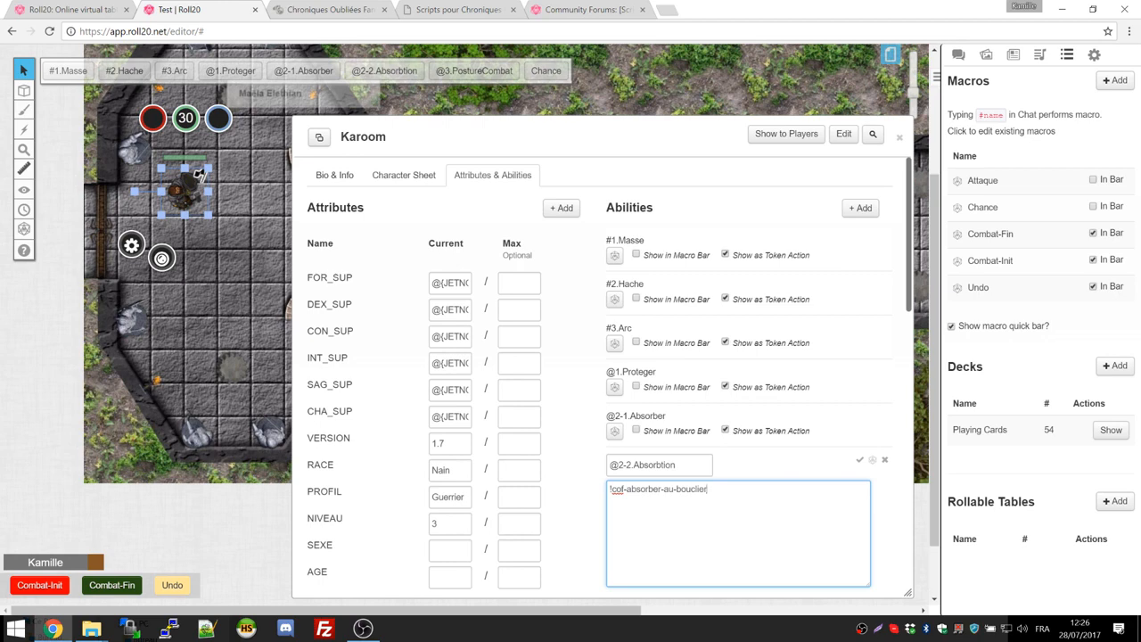
left_click(863, 461)
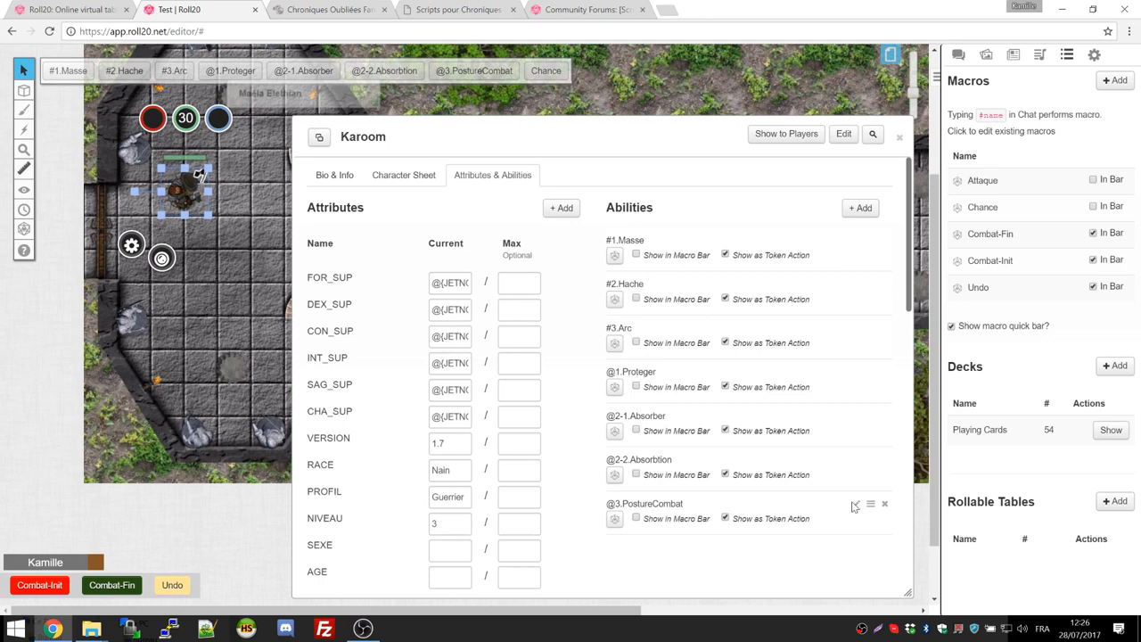
Step: Examine the name and value of the voieDuSoldat attribute at the end of Karoom's attribute list
scroll(824, 503, "down", 1)
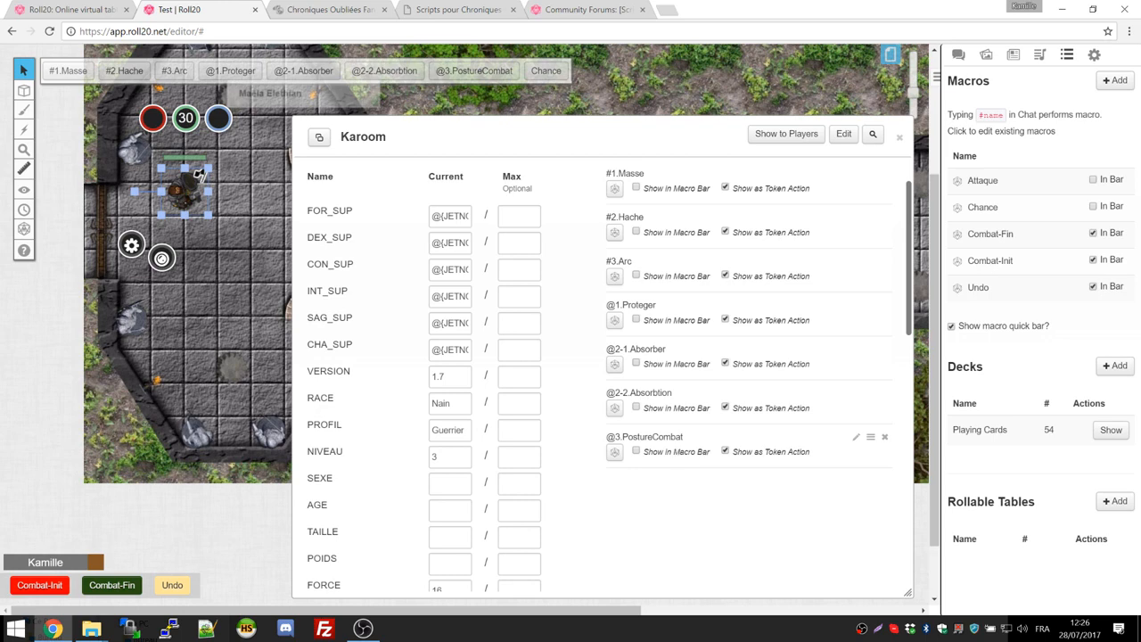
scroll(560, 479, "down", 10)
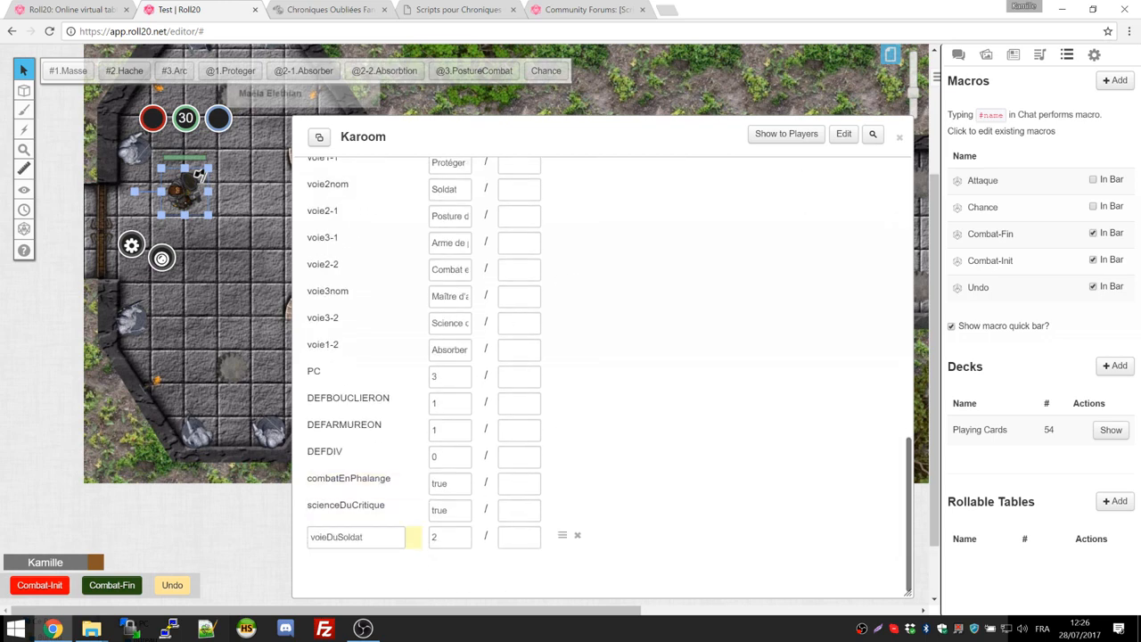
double_click(343, 538)
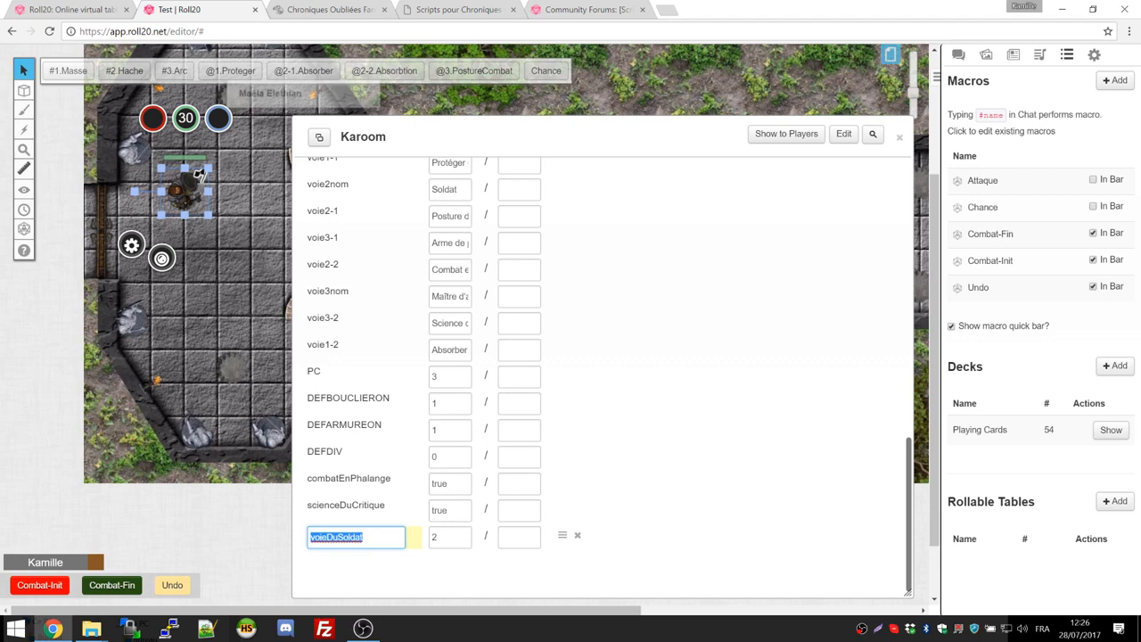
scroll(596, 448, "up", 15)
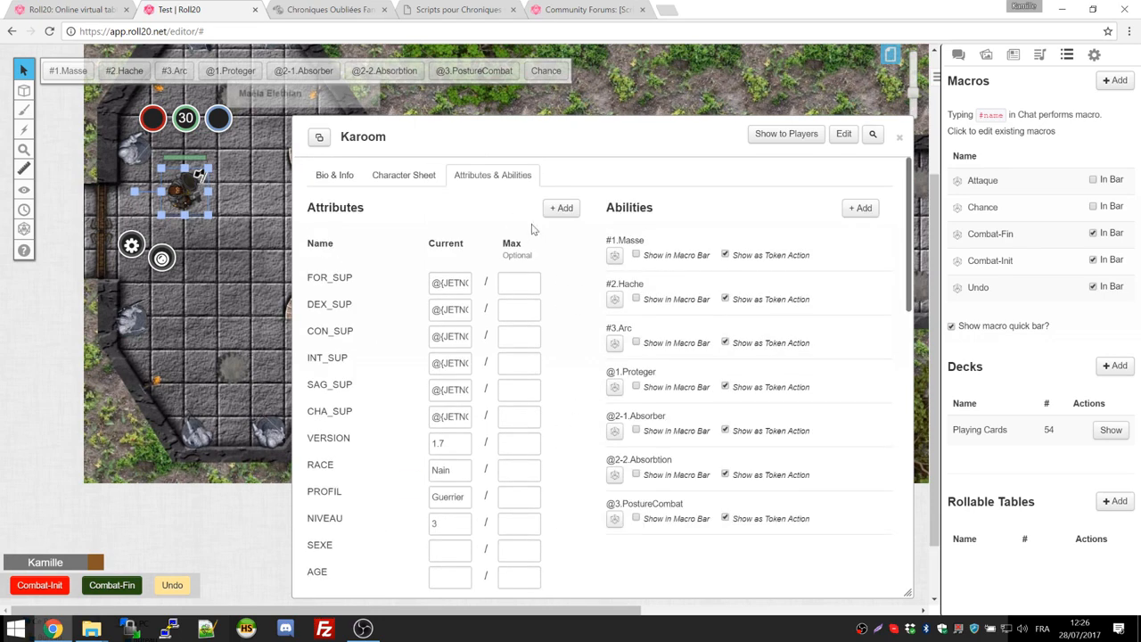
scroll(387, 286, "down", 14)
double_click(359, 538)
left_click(443, 536)
scroll(423, 366, "up", 15)
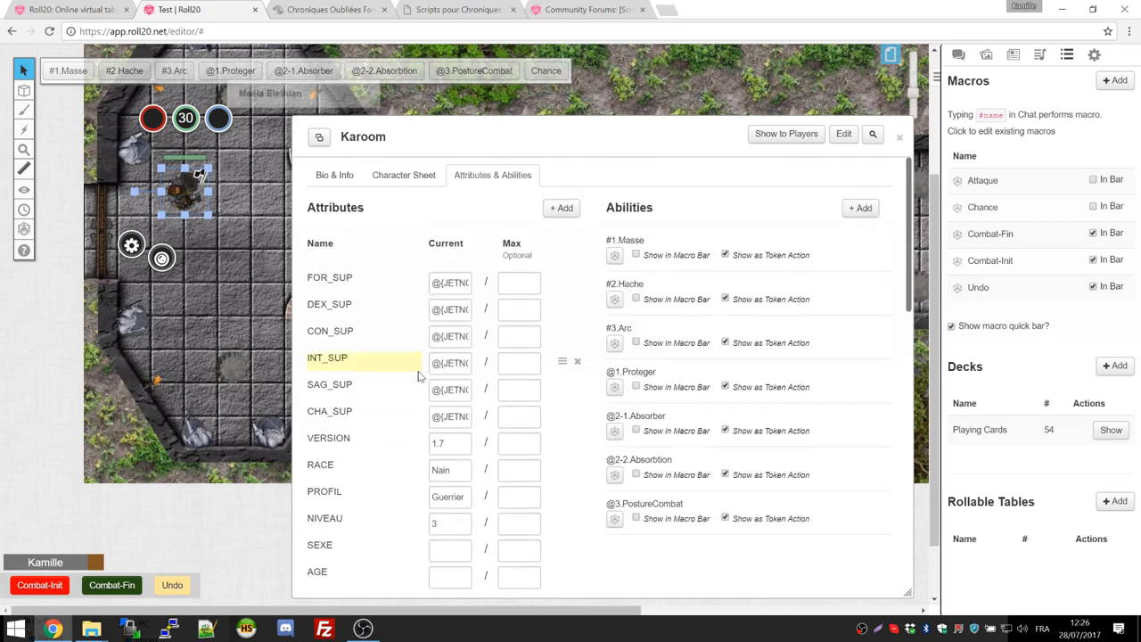
Step: Expand and read the Posture de combat text in the sheet's Soldat path and compare it with the voieDuSoldat attribute
left_click(404, 174)
scroll(575, 442, "down", 2)
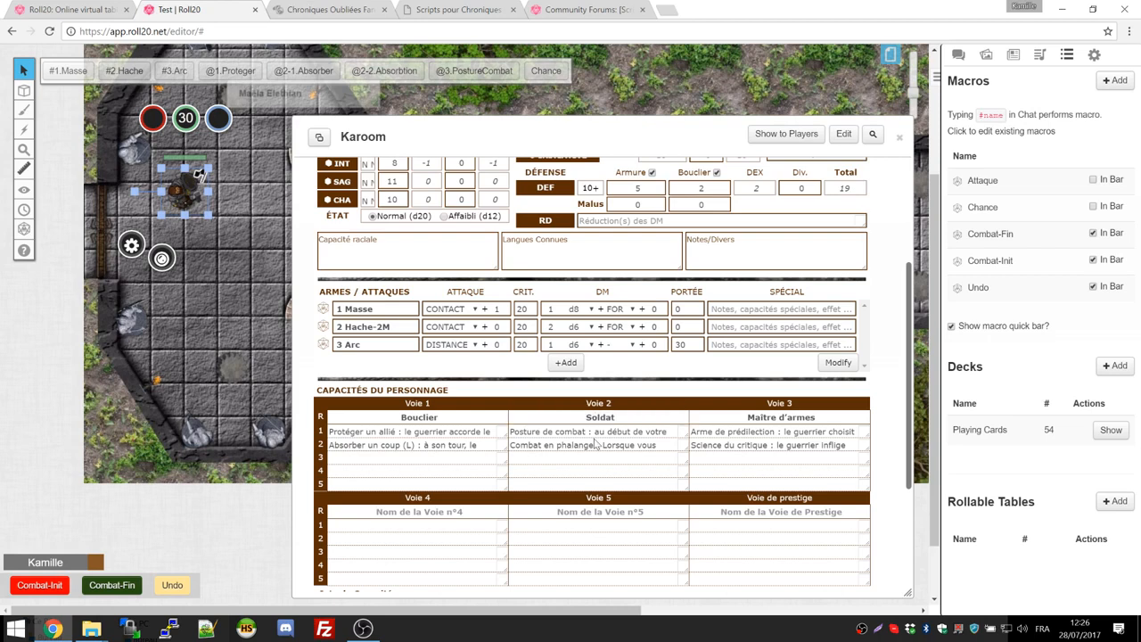
left_click_drag(685, 437, 686, 520)
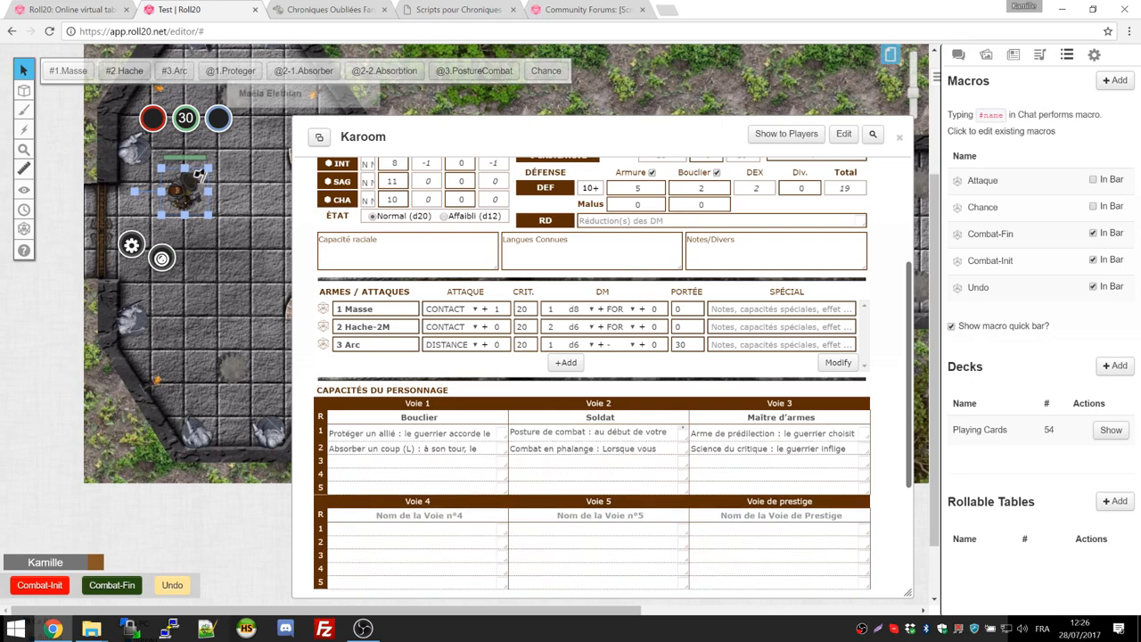
scroll(570, 223, "up", 10)
left_click(492, 174)
scroll(463, 331, "down", 15)
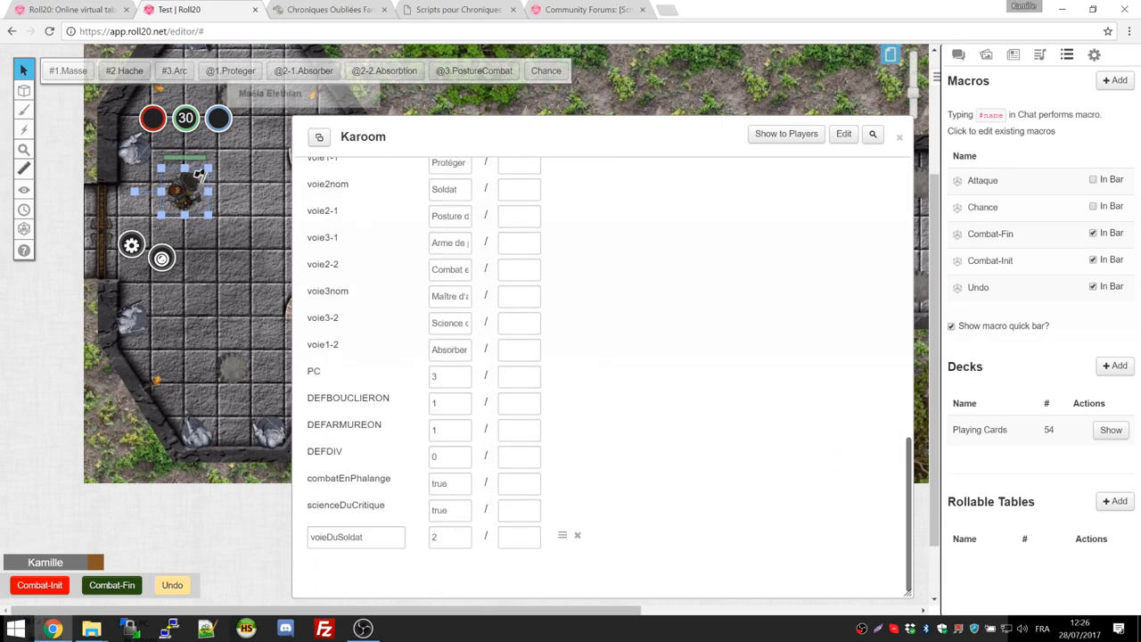
left_click(449, 536)
scroll(644, 432, "up", 8)
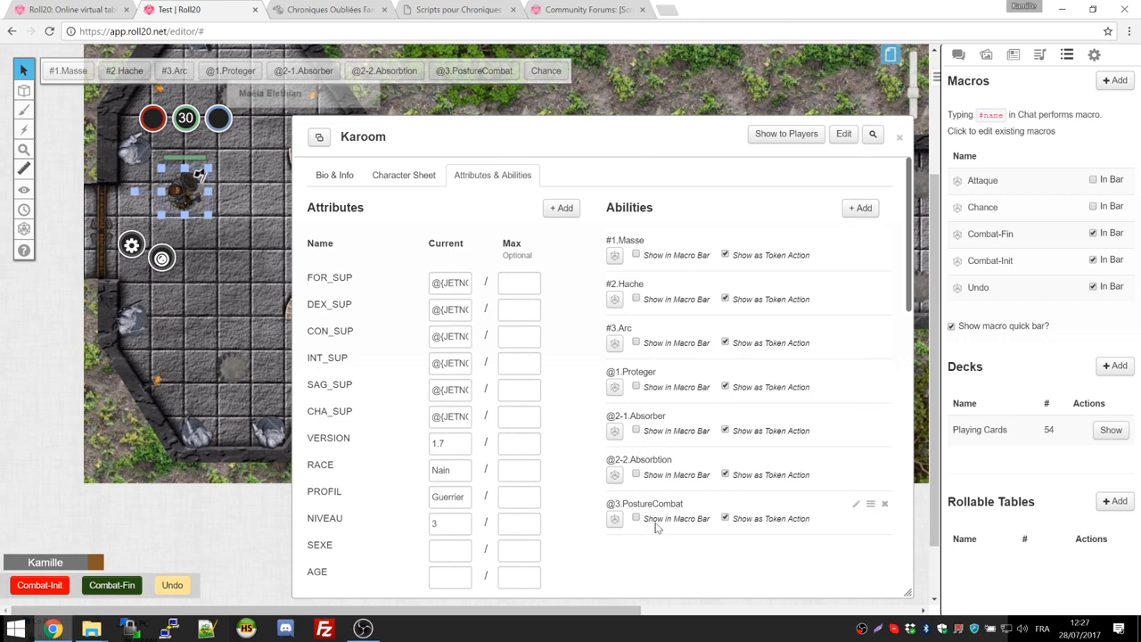
Step: Examine the posture command and its Bonus, Baisser and Augmenter queries in the @3.PostureCombat ability, then close its editor
left_click(856, 505)
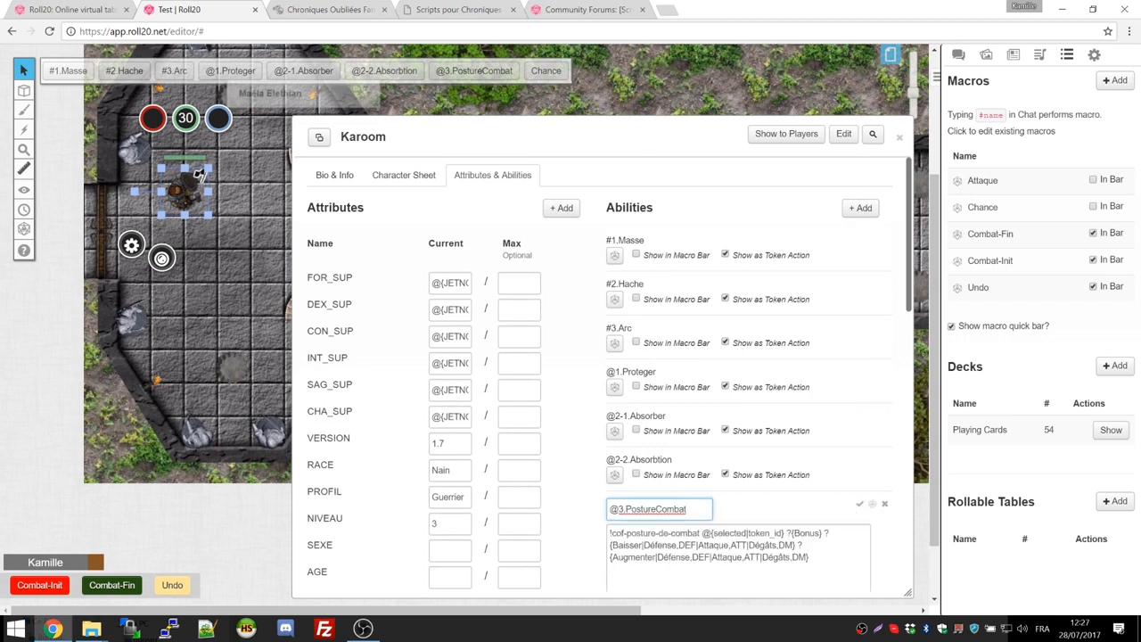
left_click_drag(808, 558, 603, 539)
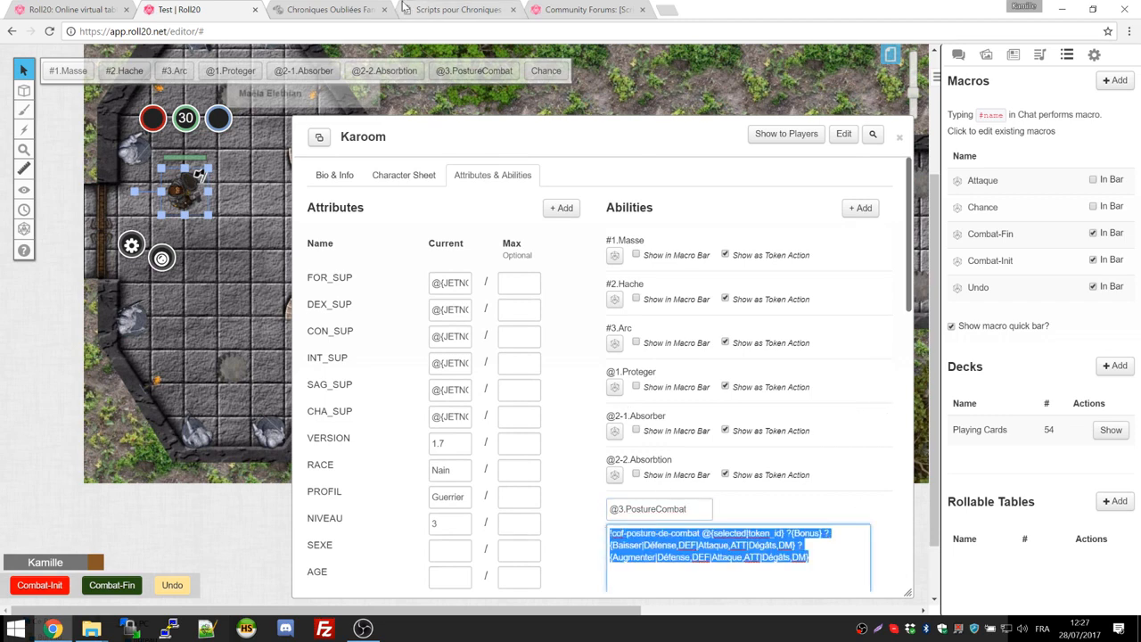
left_click(696, 554)
left_click_drag(810, 558, 549, 517)
left_click(681, 557)
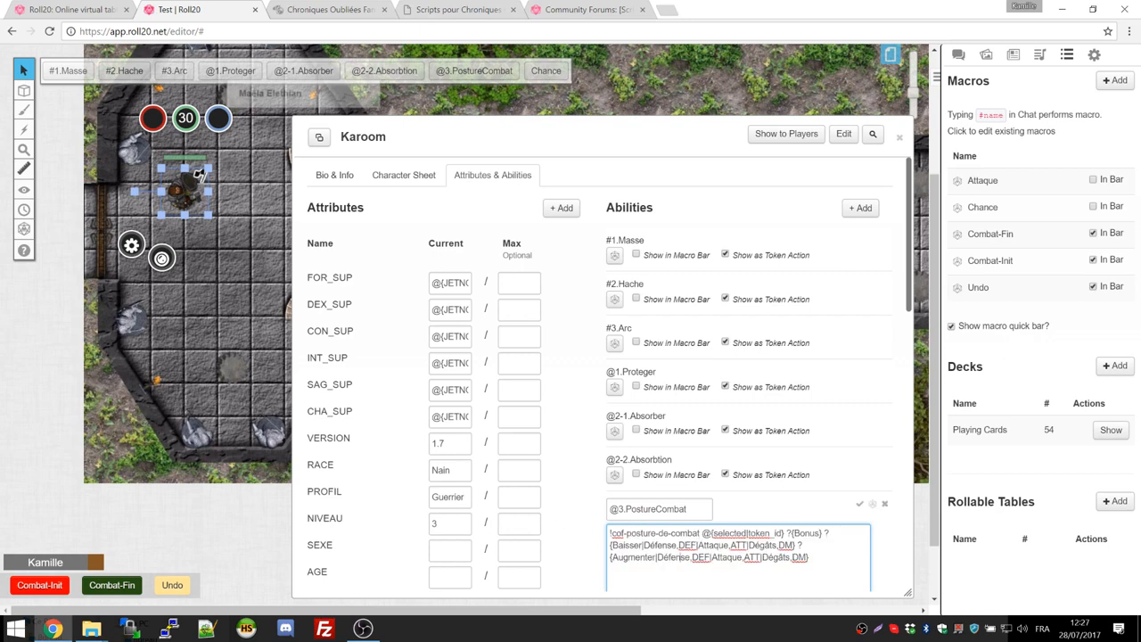
left_click(861, 505)
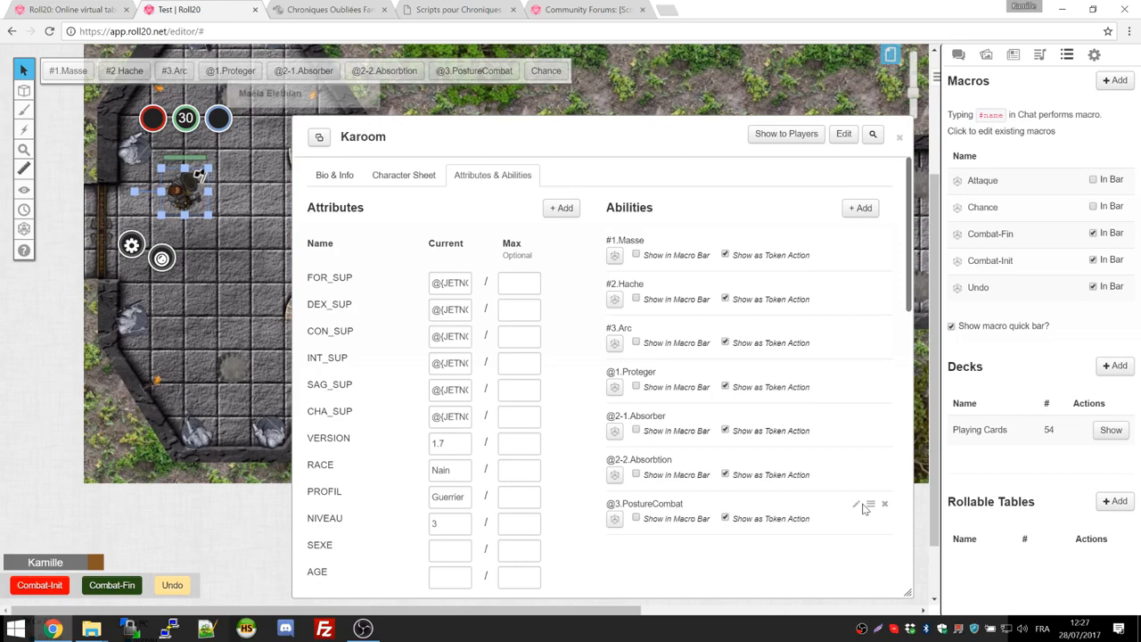
Step: Read the rank 2 Combat en phalange entry of the Soldat path on Karoom's character sheet
left_click(403, 174)
scroll(589, 375, "down", 5)
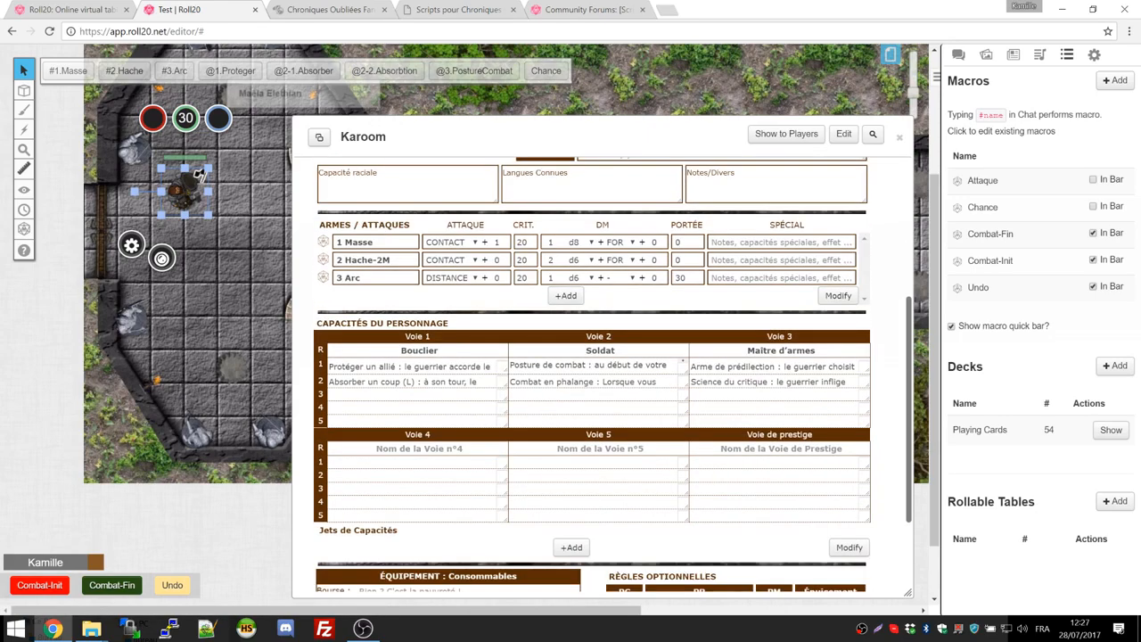
left_click_drag(527, 382, 548, 405)
scroll(548, 383, "up", 2)
left_click(579, 381)
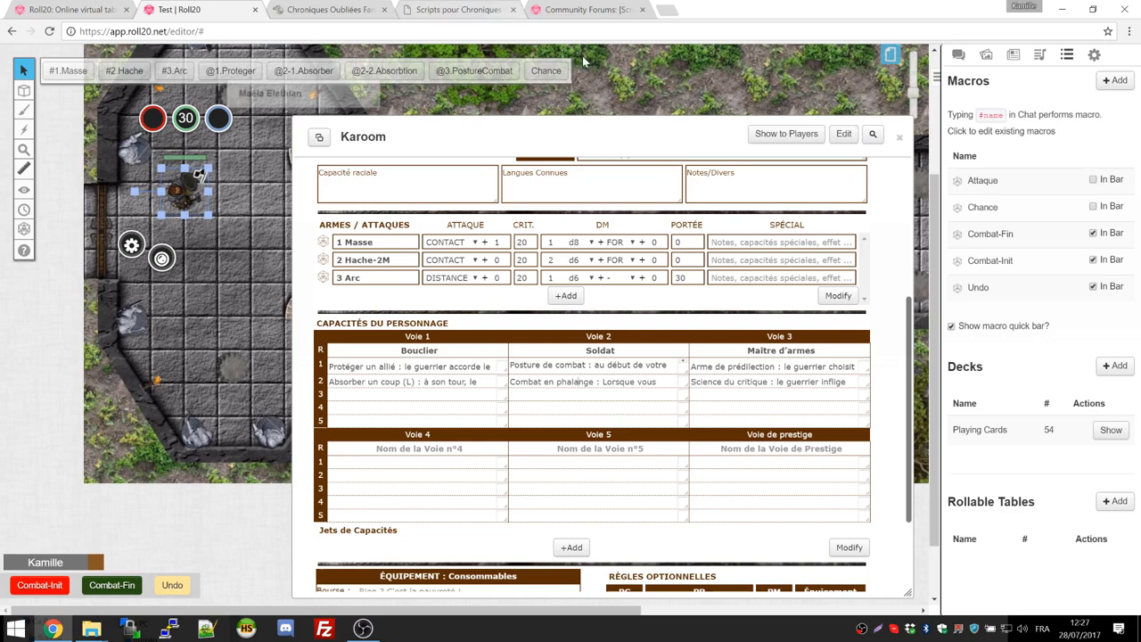
Step: Copy the combatEnPhalange attribute name, search for it in the script documentation and return to the game
scroll(713, 233, "up", 10)
left_click(493, 175)
scroll(445, 401, "down", 15)
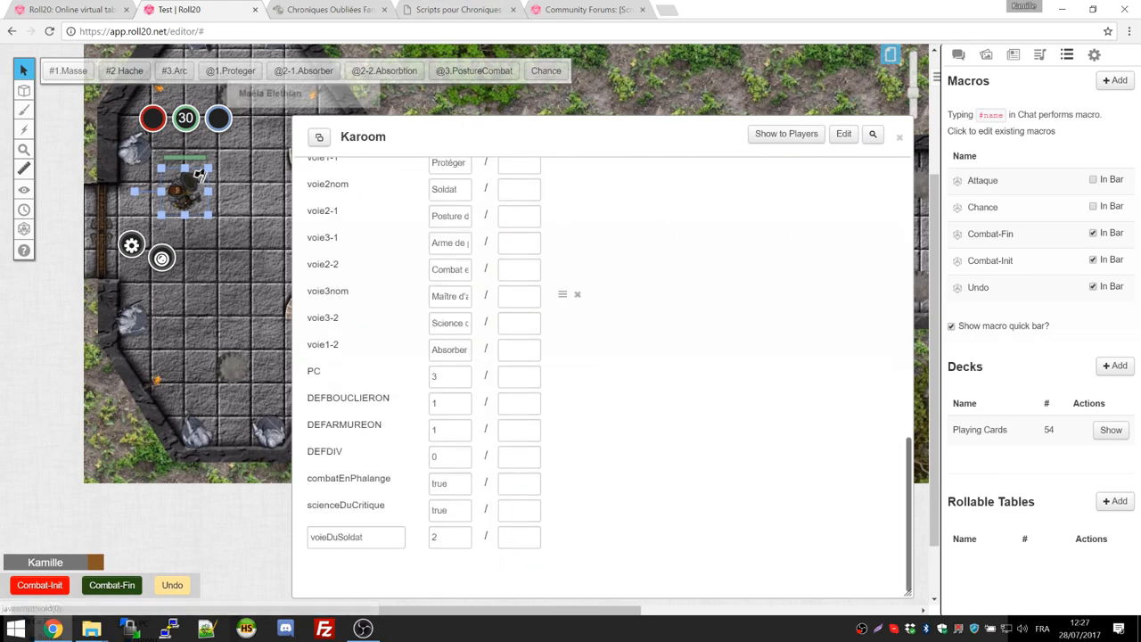
left_click(356, 480)
left_click_drag(453, 484, 416, 484)
key("shift+Tab")
key("ctrl+c")
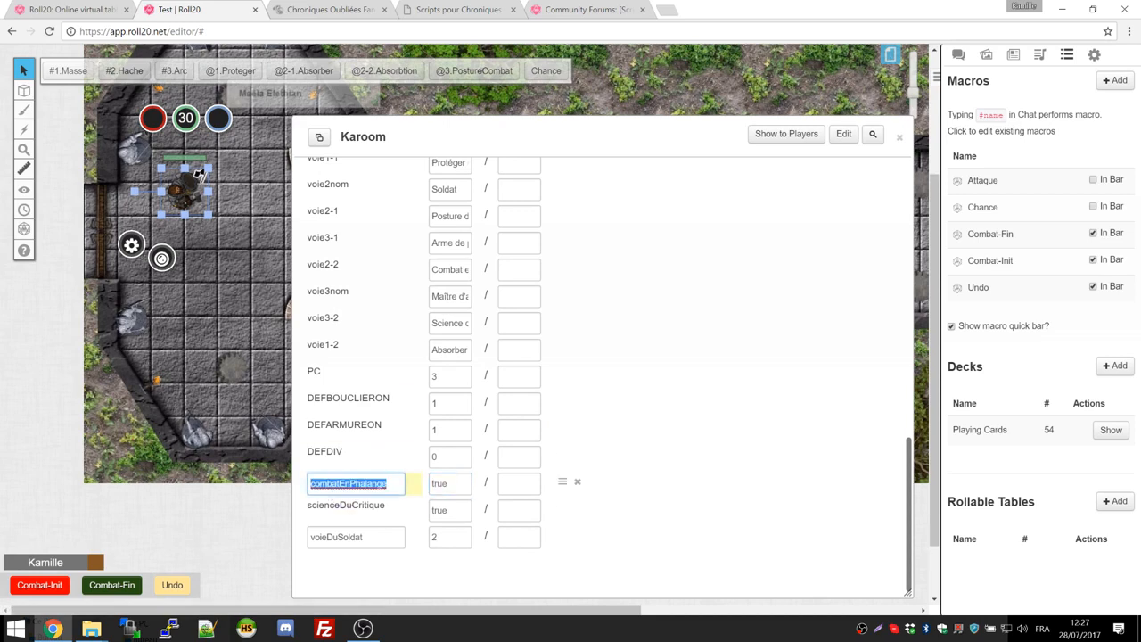
left_click(425, 5)
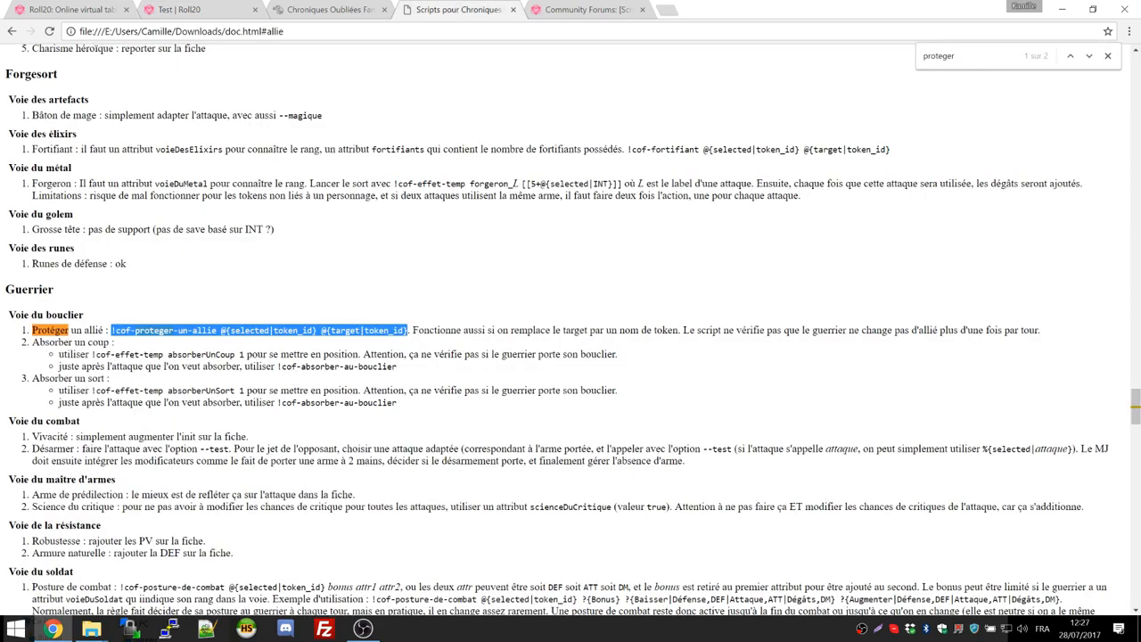
key("ctrl+f")
key("ctrl+v")
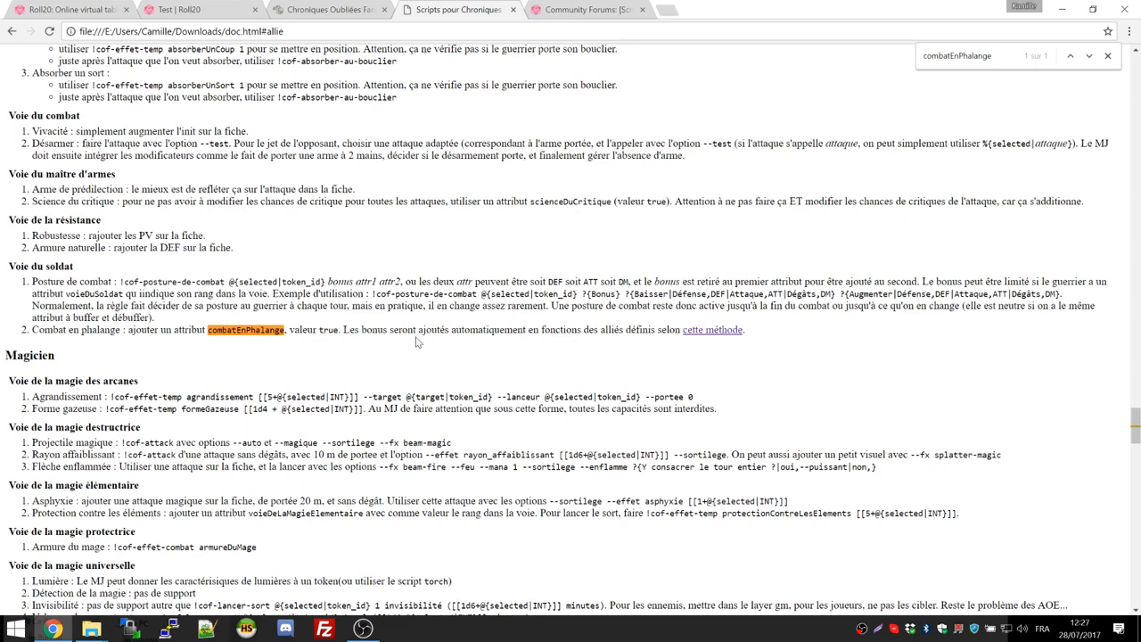
left_click(178, 9)
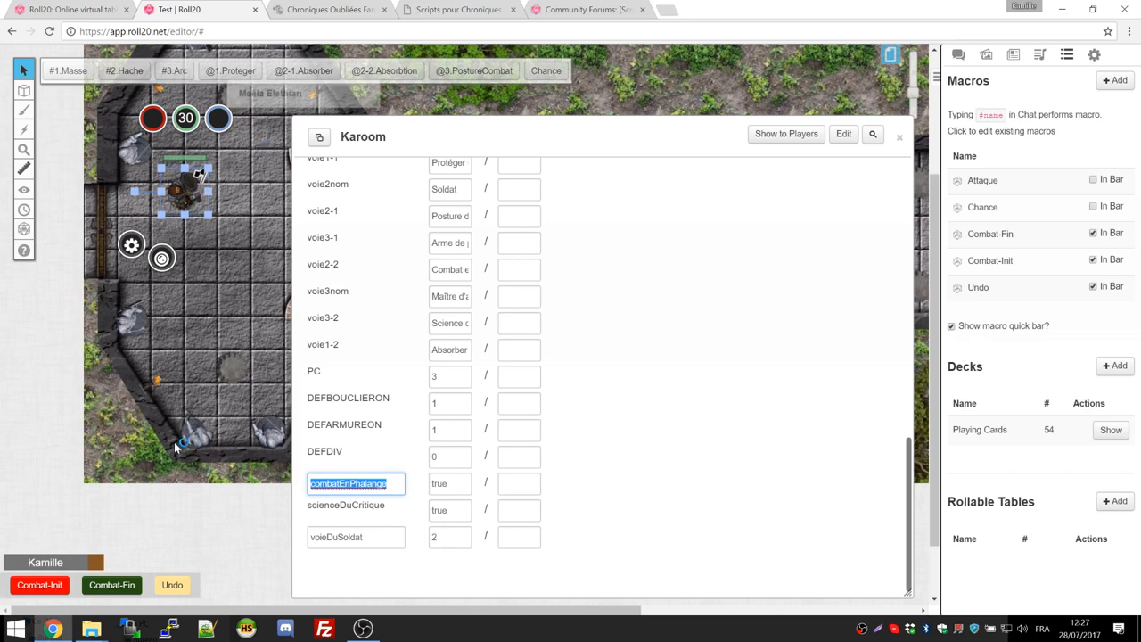
Step: Check the scienceDuCritique attribute's name and close the open attribute name fields
left_click(347, 506)
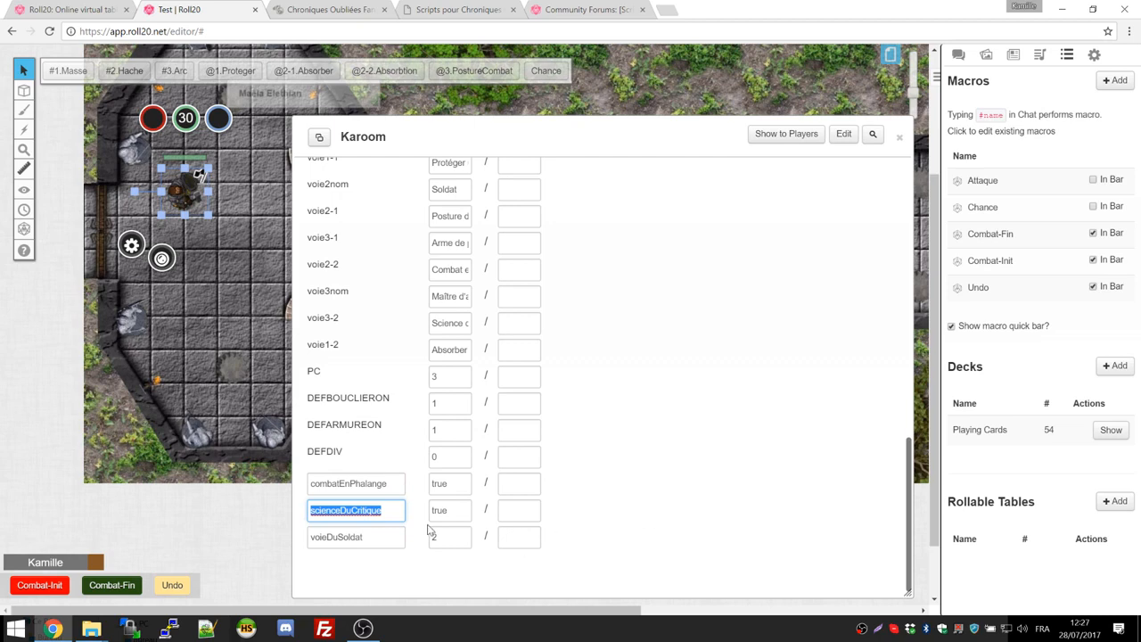
key("Return")
left_click(388, 484)
key("Return")
left_click(385, 537)
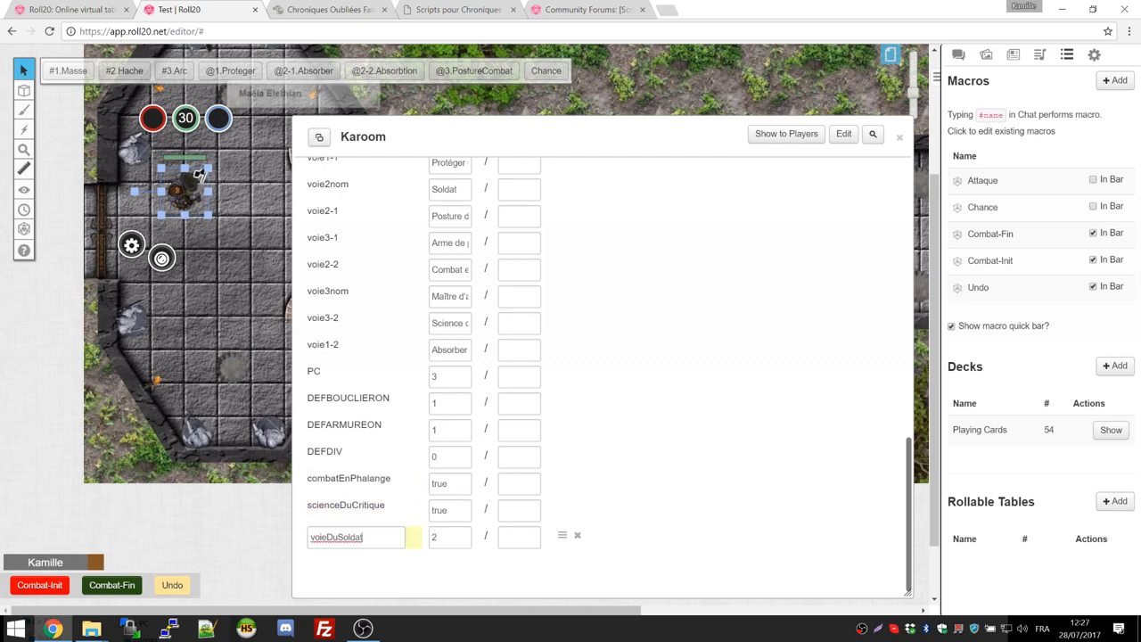
key("Return")
Step: Review the weapons' critical values and the Science du critique entry on the character sheet, then minimize Karoom's window
scroll(403, 316, "up", 7)
scroll(400, 315, "up", 5)
left_click(404, 174)
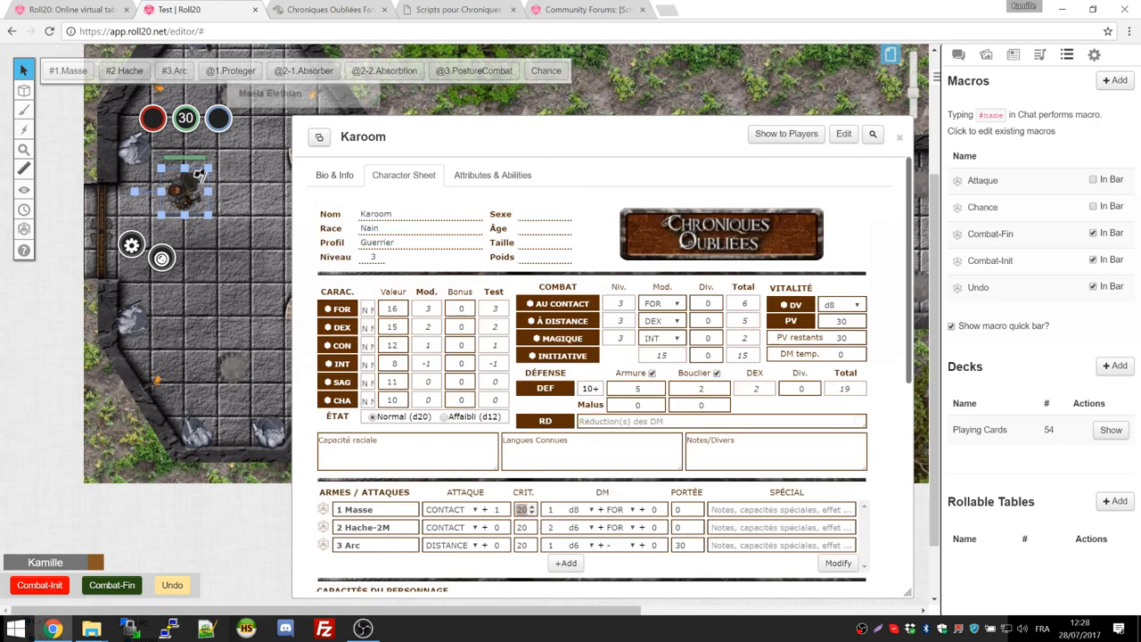
scroll(588, 357, "down", 3)
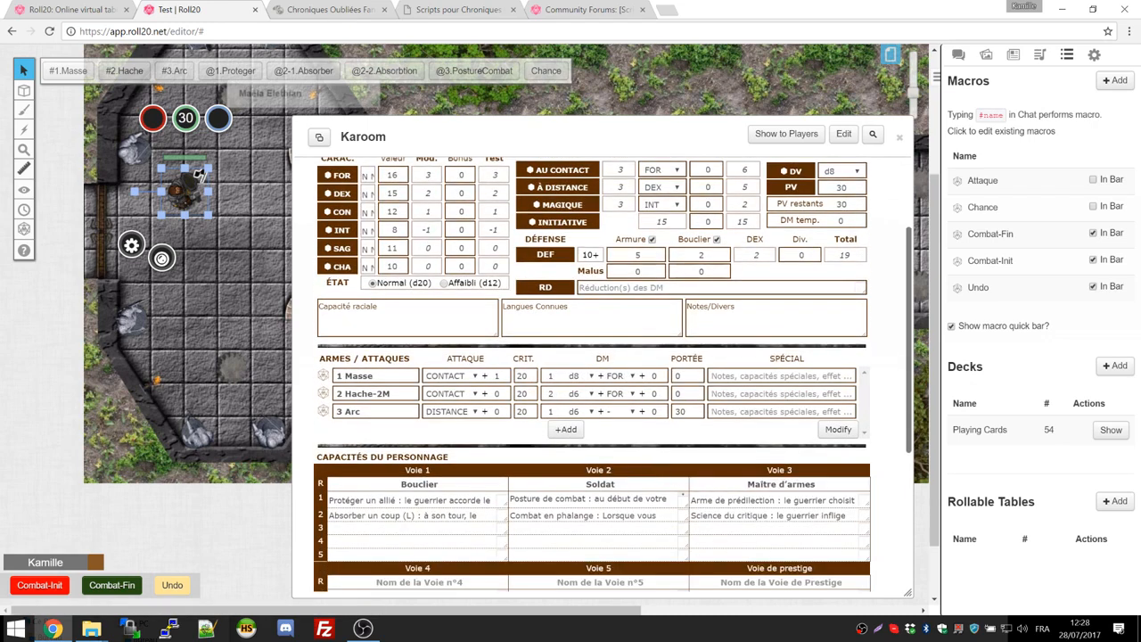
mouse_move(867, 517)
left_mouse_down()
mouse_move(867, 561)
mouse_move(862, 520)
left_mouse_up()
double_click(593, 136)
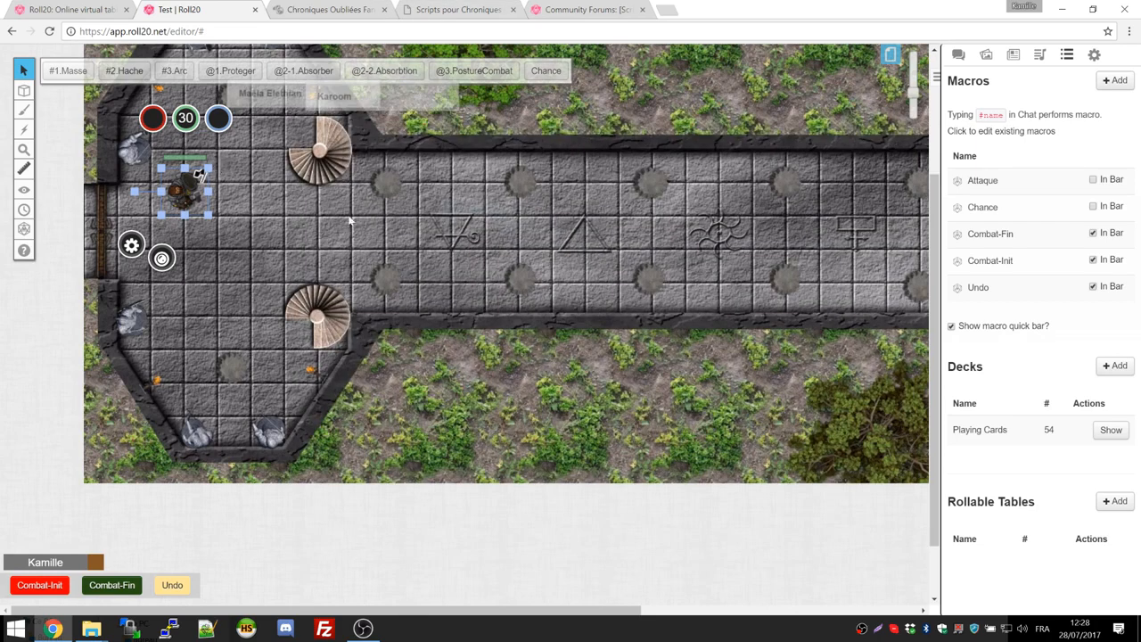
Step: Place Maëla Elethian's token on the map, check its character link and bar settings, and close them without changes
left_click(1013, 55)
left_click_drag(1016, 216, 250, 244)
double_click(250, 244)
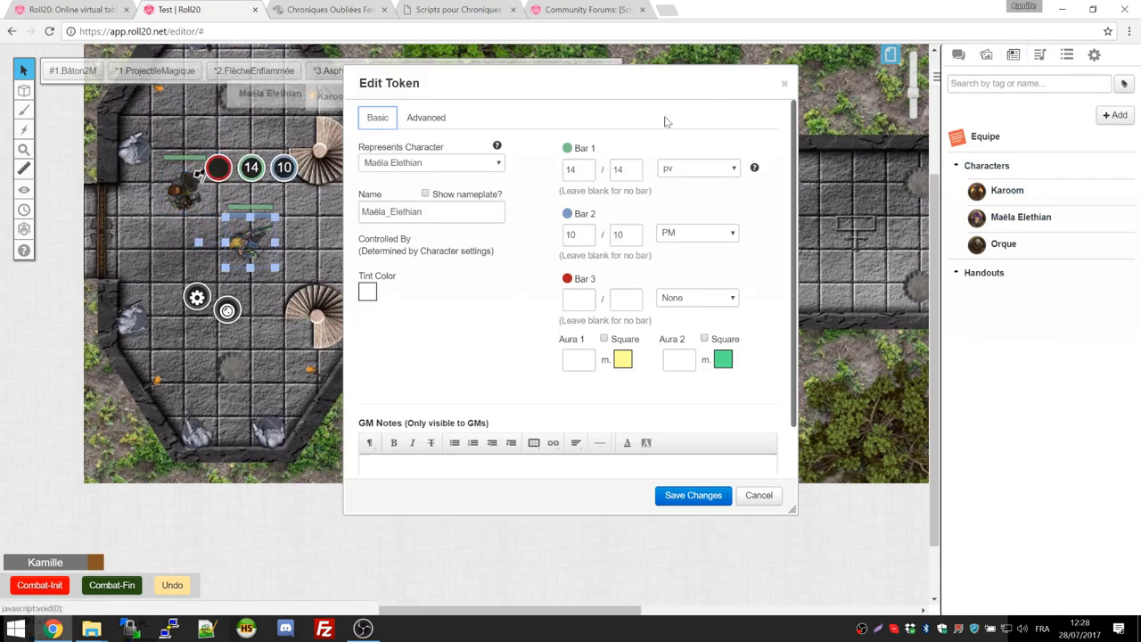
left_click(786, 85)
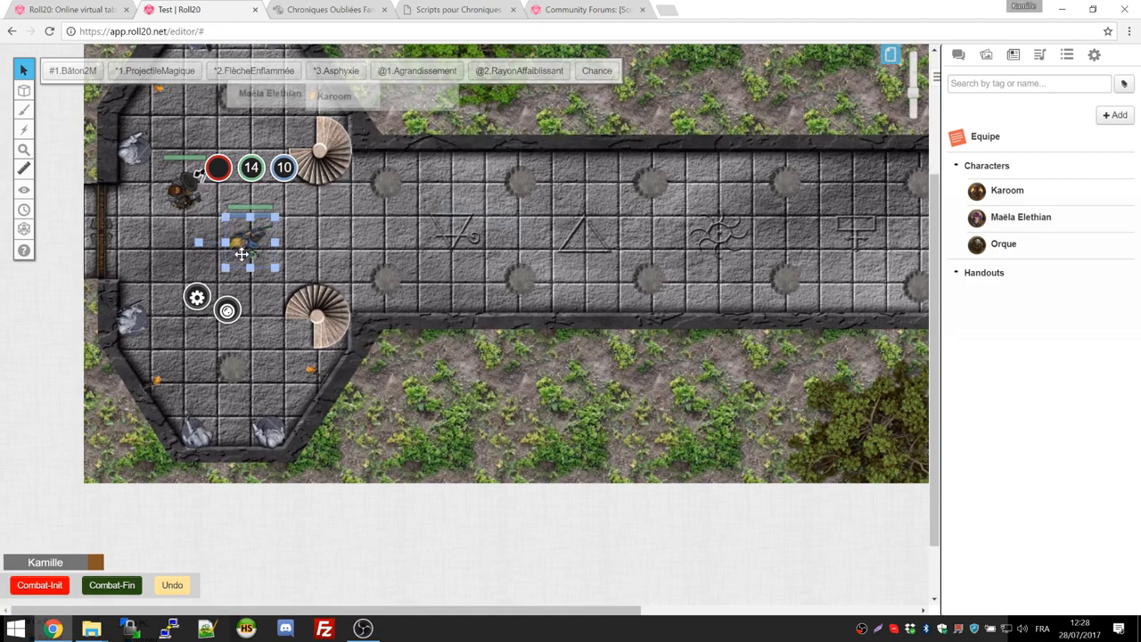
Step: Open Maëla Elethian's character sheet and review her attacks and magic paths
left_click(256, 92)
left_click(288, 131)
scroll(288, 131, "down", 3)
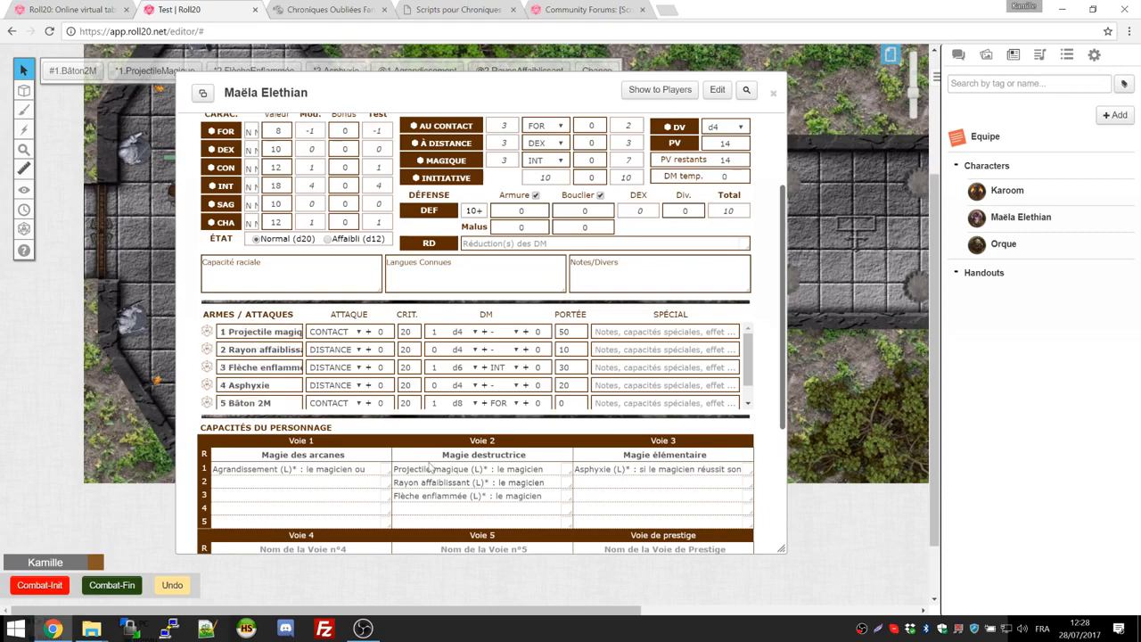
scroll(458, 306, "up", 5)
Step: Review Maëla's abilities and attributes, closing the open *3.Asphyxie ability editor
left_click(384, 130)
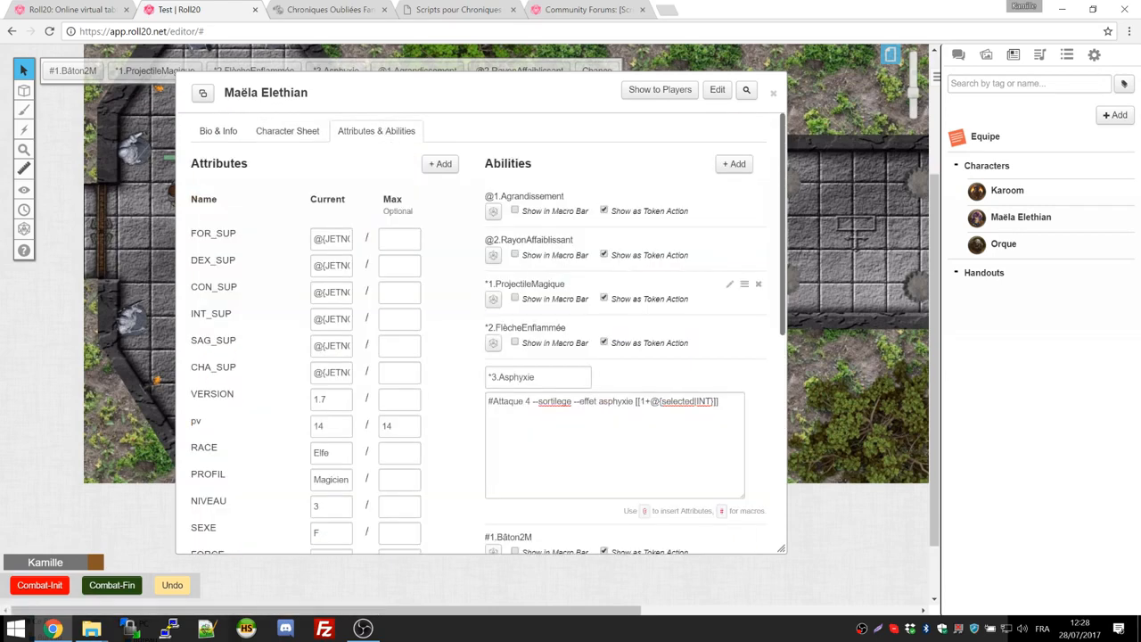
scroll(392, 147, "down", 1)
left_click(733, 239)
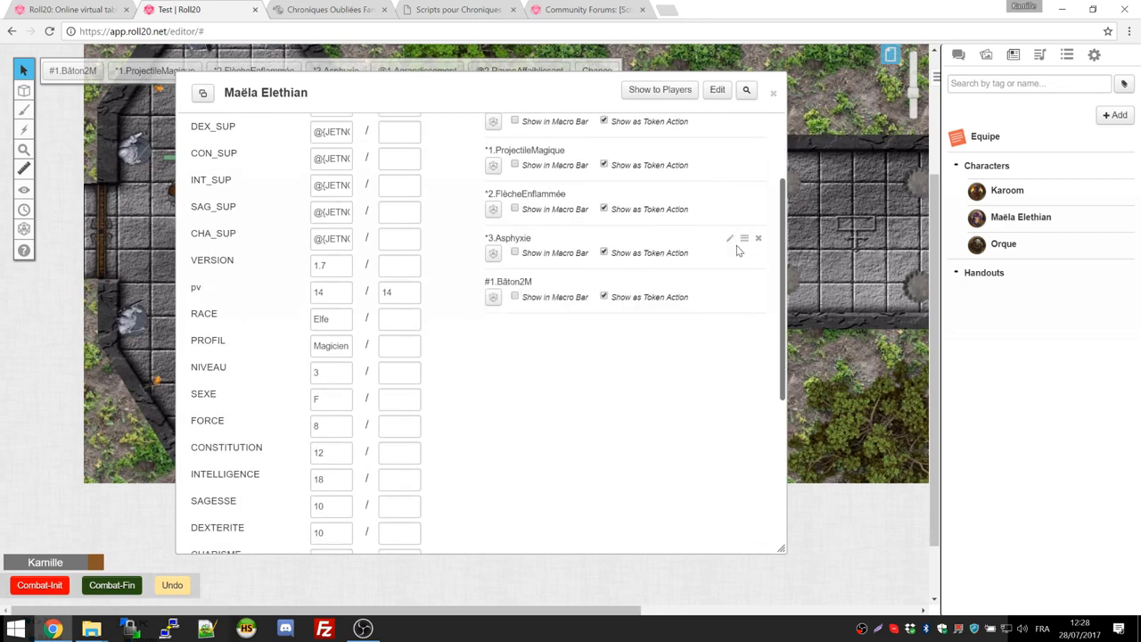
scroll(440, 353, "down", 6)
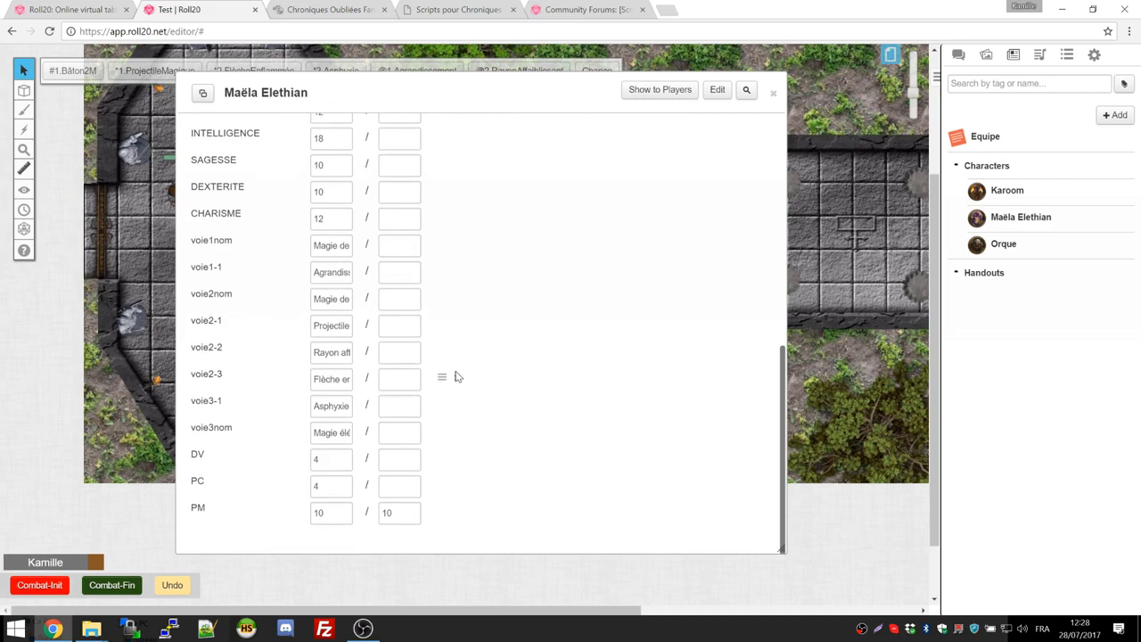
scroll(454, 376, "up", 6)
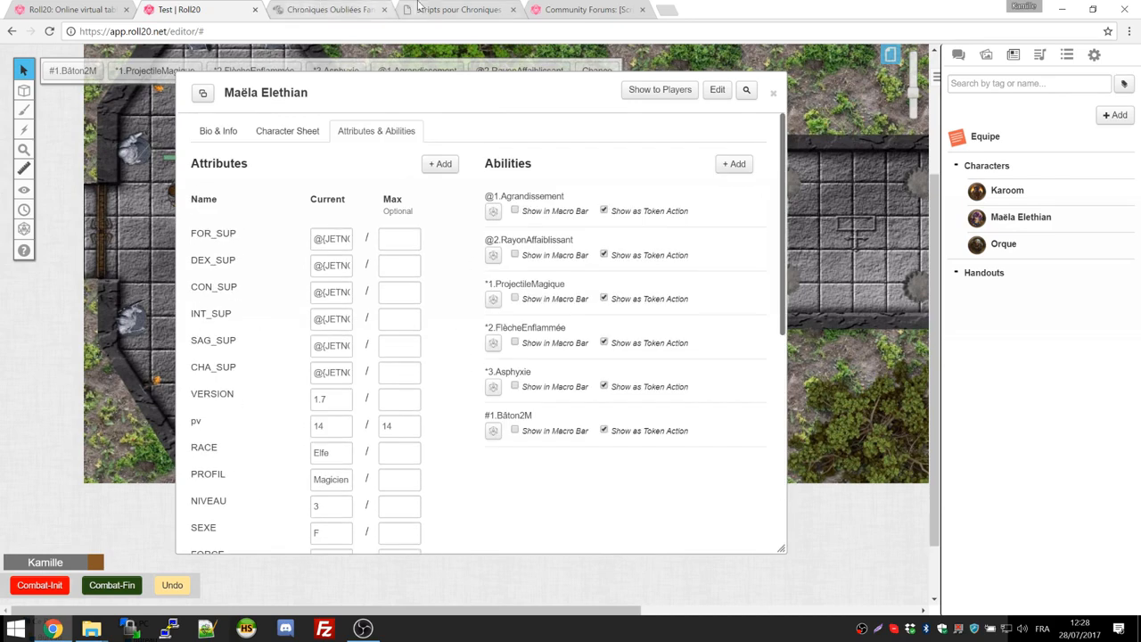
Step: Search the script documentation for "agrand" and examine the Agrandissement command with its effect name and duration argument
left_click(440, 9)
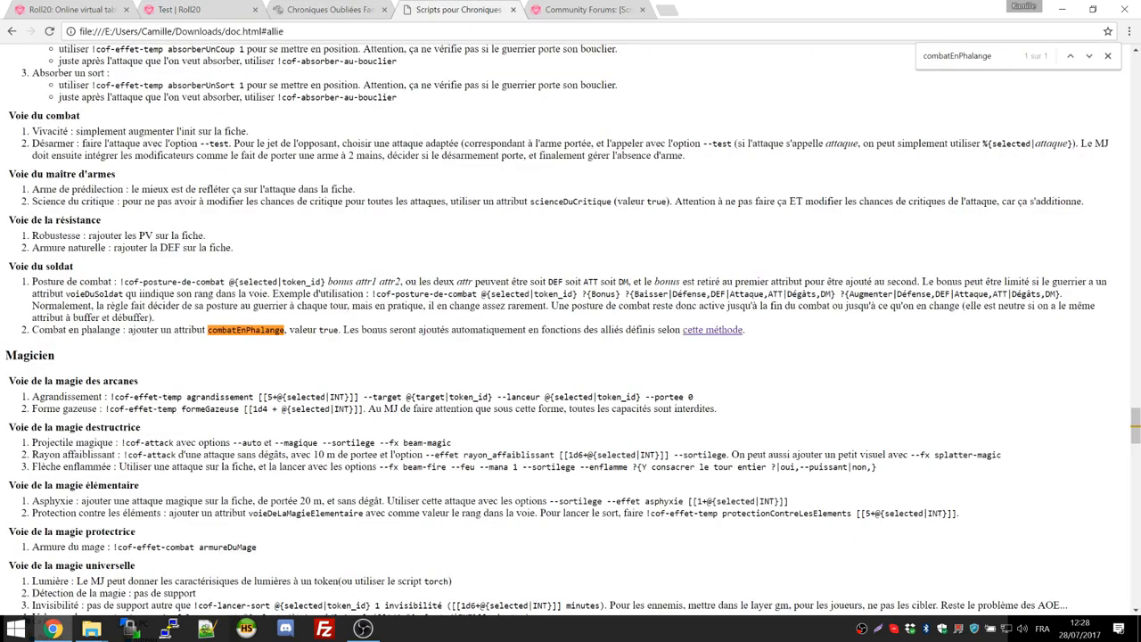
key("ctrl+f")
key("BackSpace")
type("agrand")
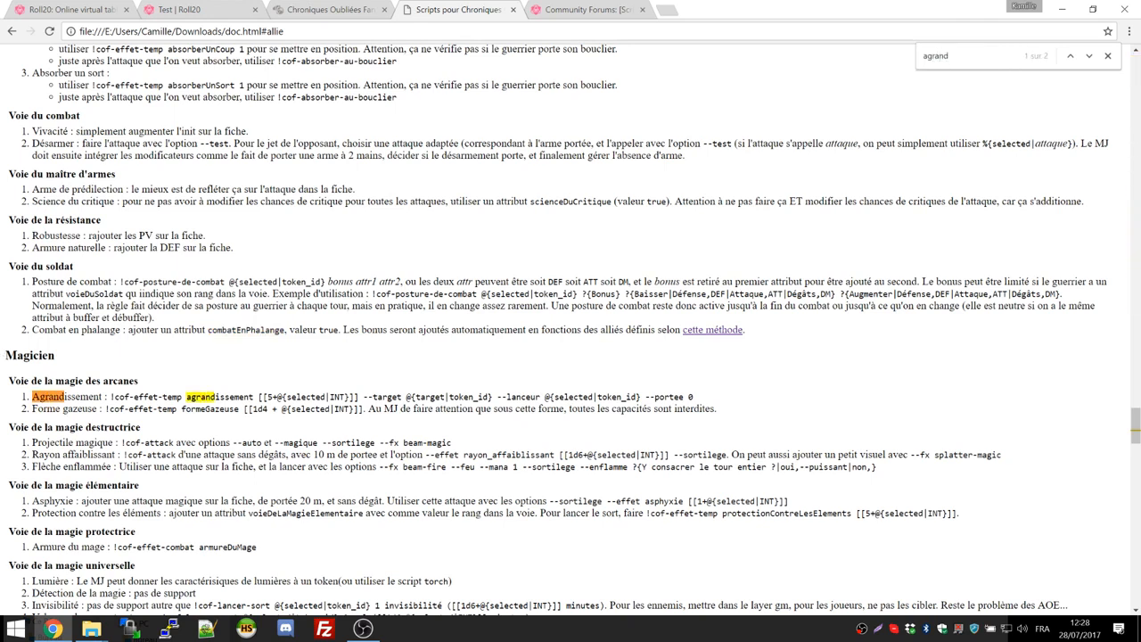
left_click_drag(110, 397, 645, 397)
left_click(720, 401)
double_click(219, 396)
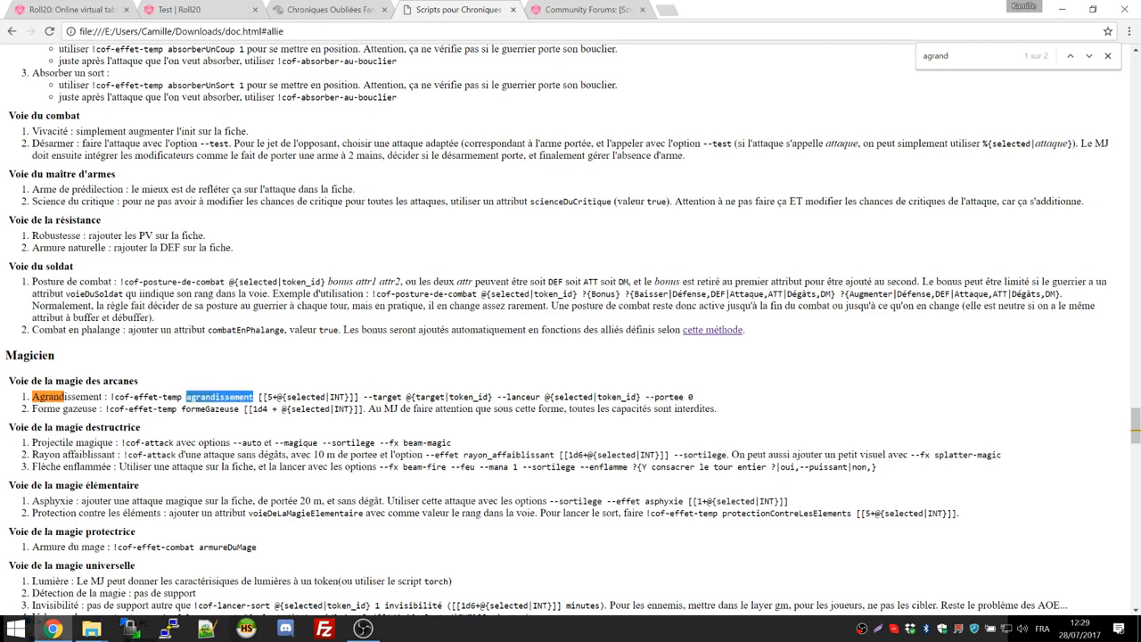
left_click_drag(254, 396, 321, 397)
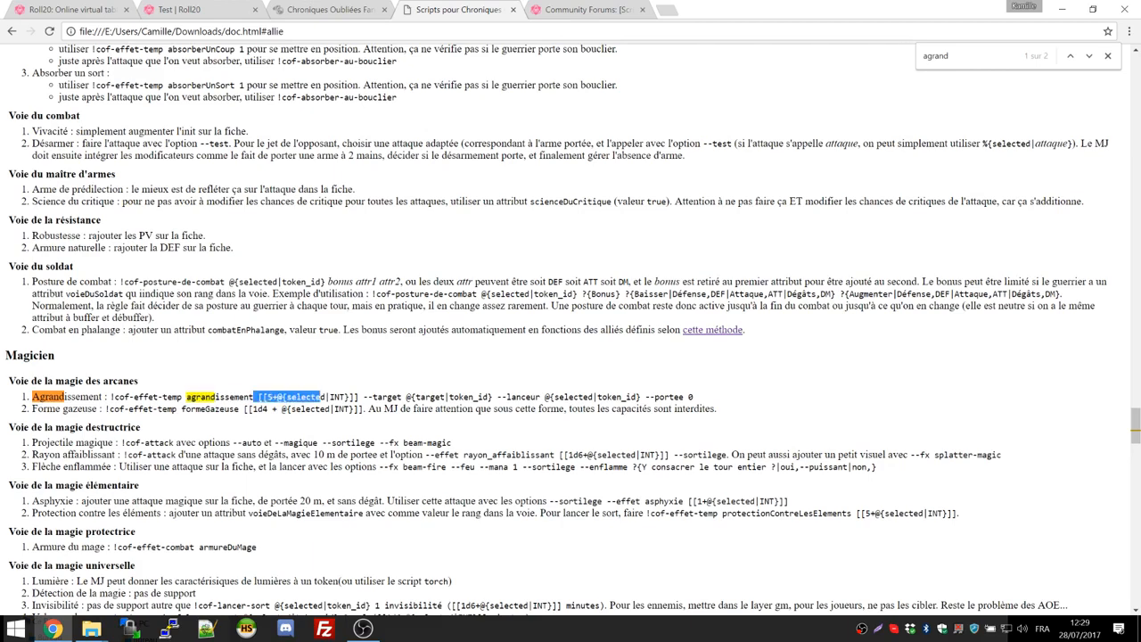
Step: Return to the game, check the command in Maëla's @1.Agrandissement ability, and close her window
left_click(223, 8)
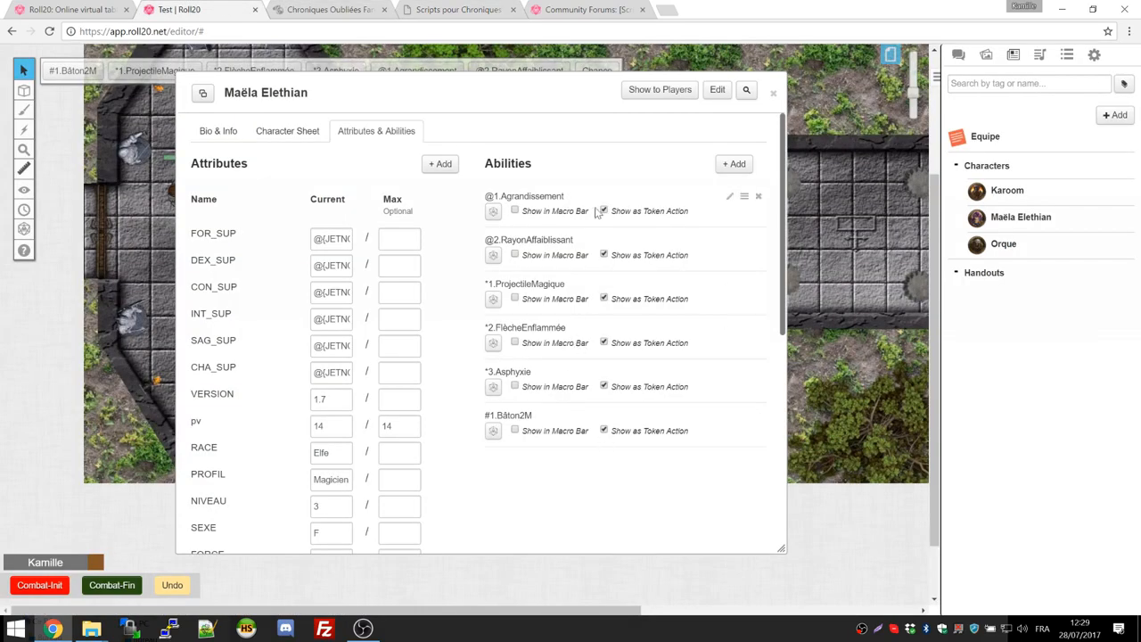
left_click(729, 196)
left_click_drag(731, 239, 284, 218)
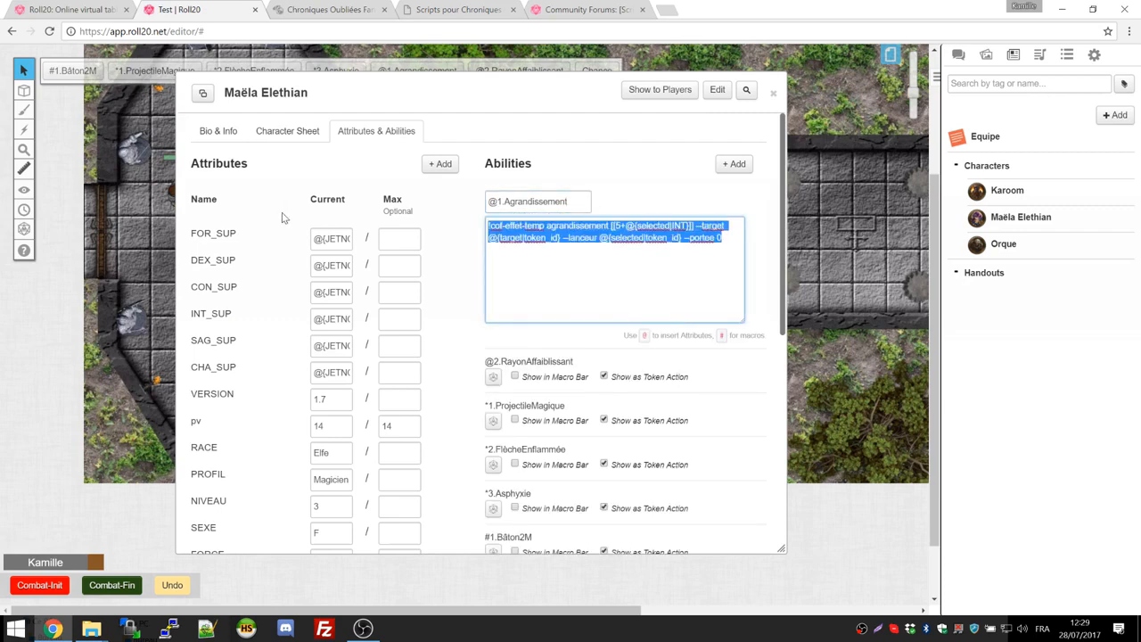
left_click(604, 279)
left_click(732, 198)
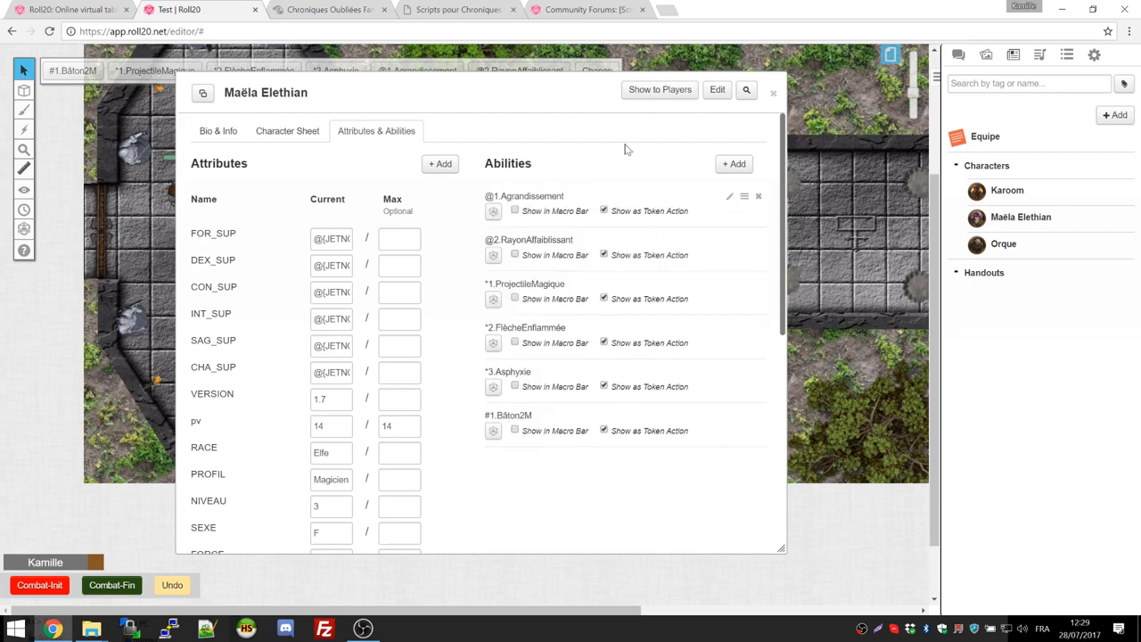
left_click(773, 93)
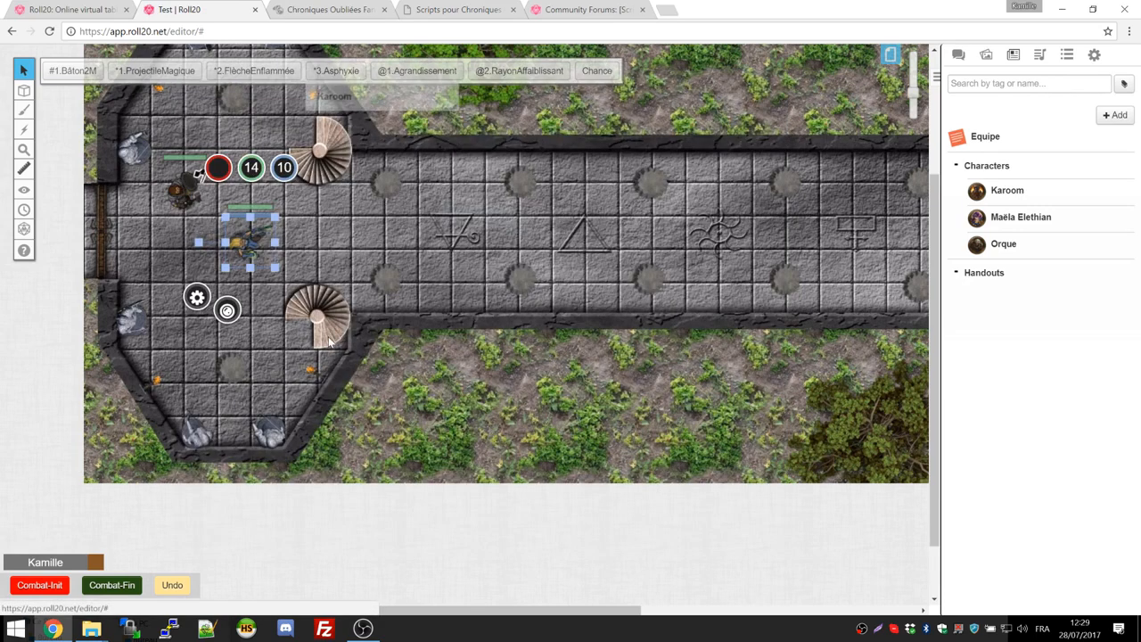
Step: Move Maëla's token directly below Karoom's token near the wooden gate
left_click(383, 281)
scroll(238, 291, "up", 2)
left_click_drag(251, 333, 210, 342)
left_click(182, 282)
left_click(203, 337)
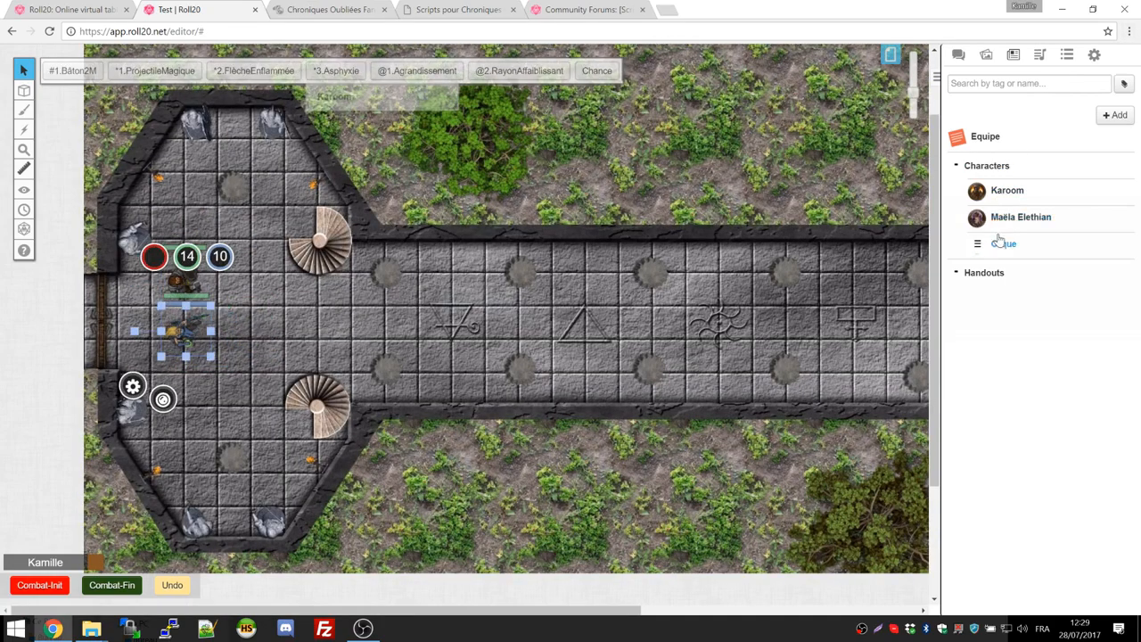
Step: Open the Token Name Number thread from the start of the script documentation and find how %%NUMBERED%% is used in token names
left_click(427, 4)
scroll(402, 103, "up", 20)
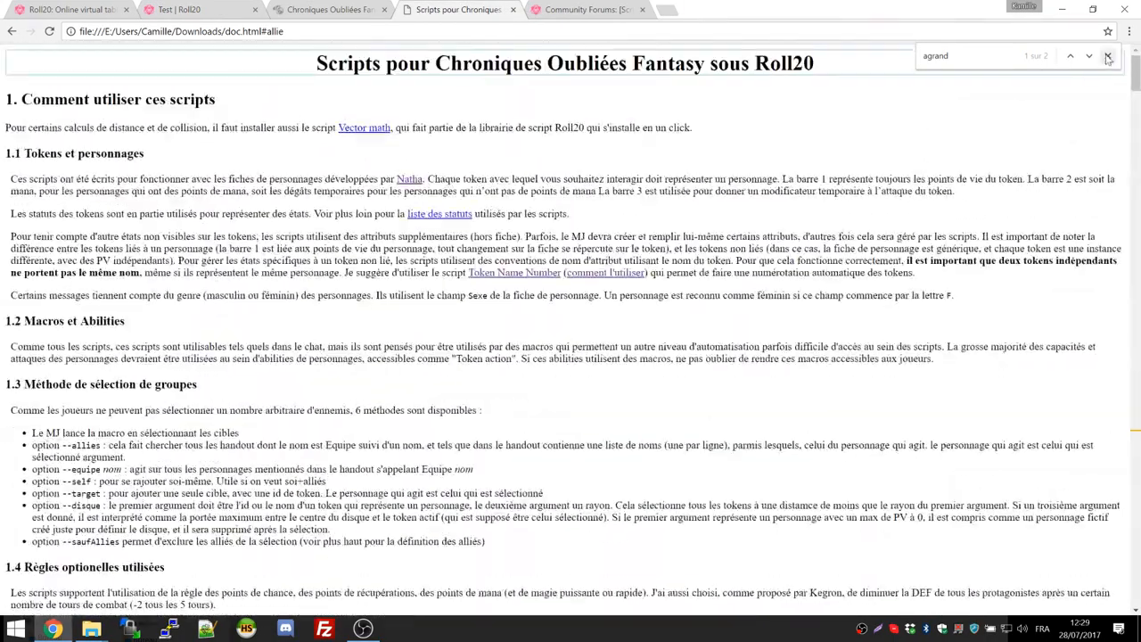
left_click(1108, 56)
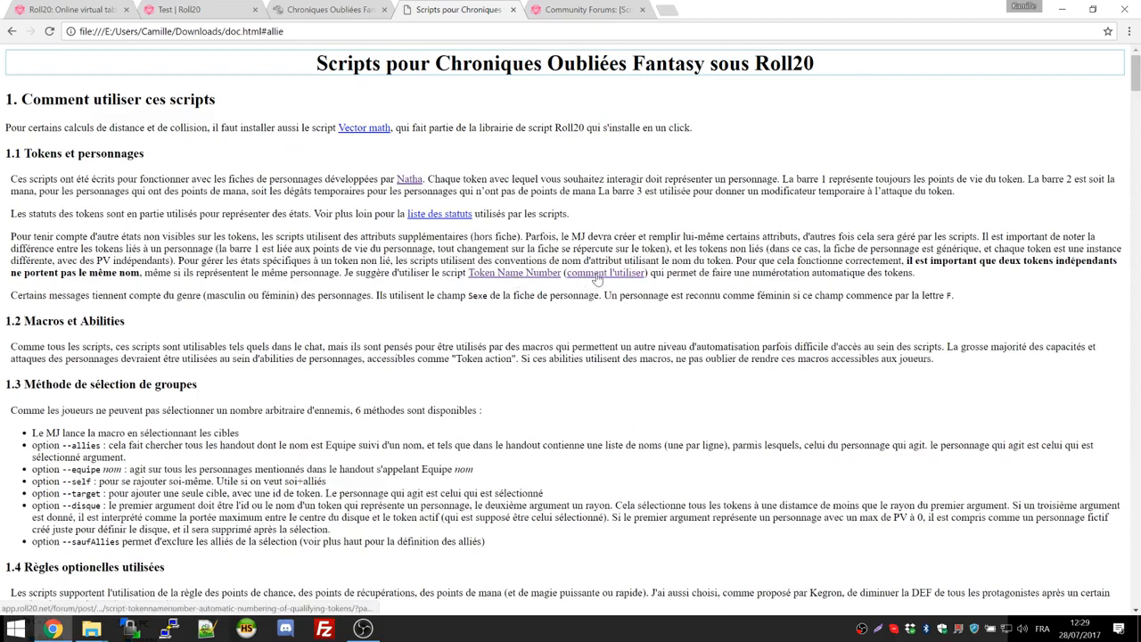
middle_click(515, 273)
left_click(575, 7)
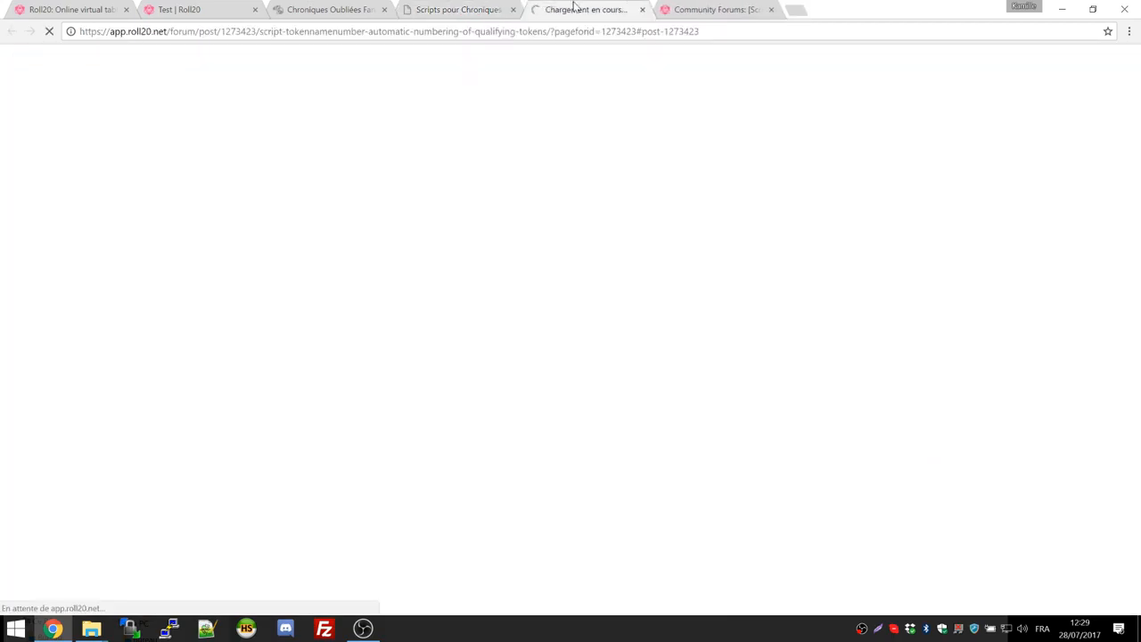
scroll(459, 191, "down", 7)
scroll(446, 205, "up", 1)
left_click_drag(362, 187, 462, 188)
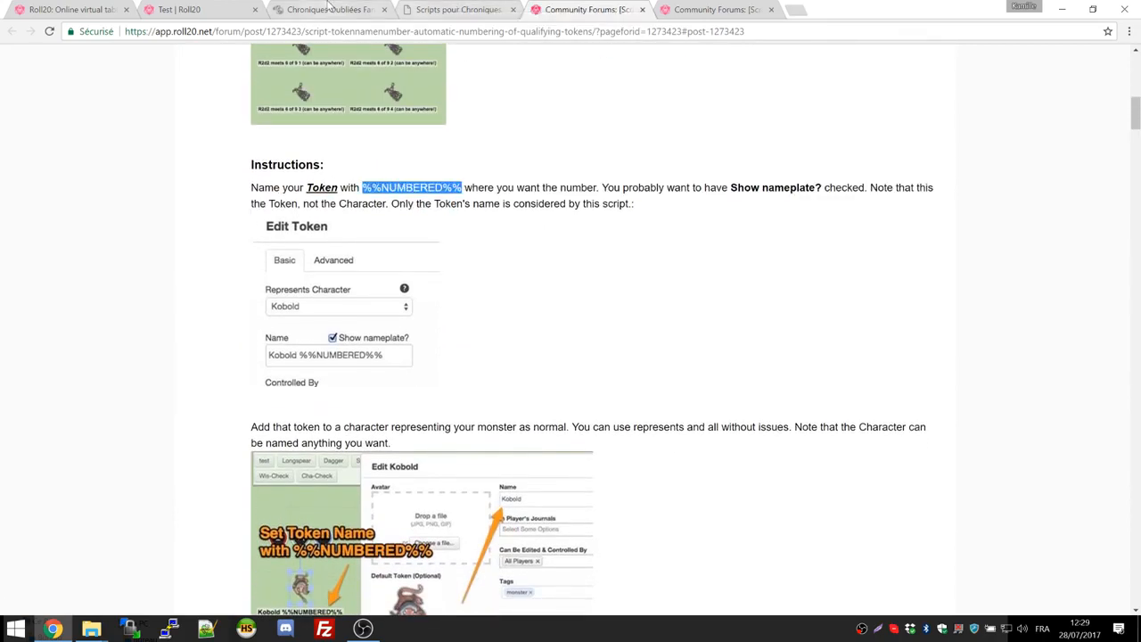
Step: Return to the game, check the Orque character's attributes and abilities, and place its token at the corridor entrance
left_click(224, 9)
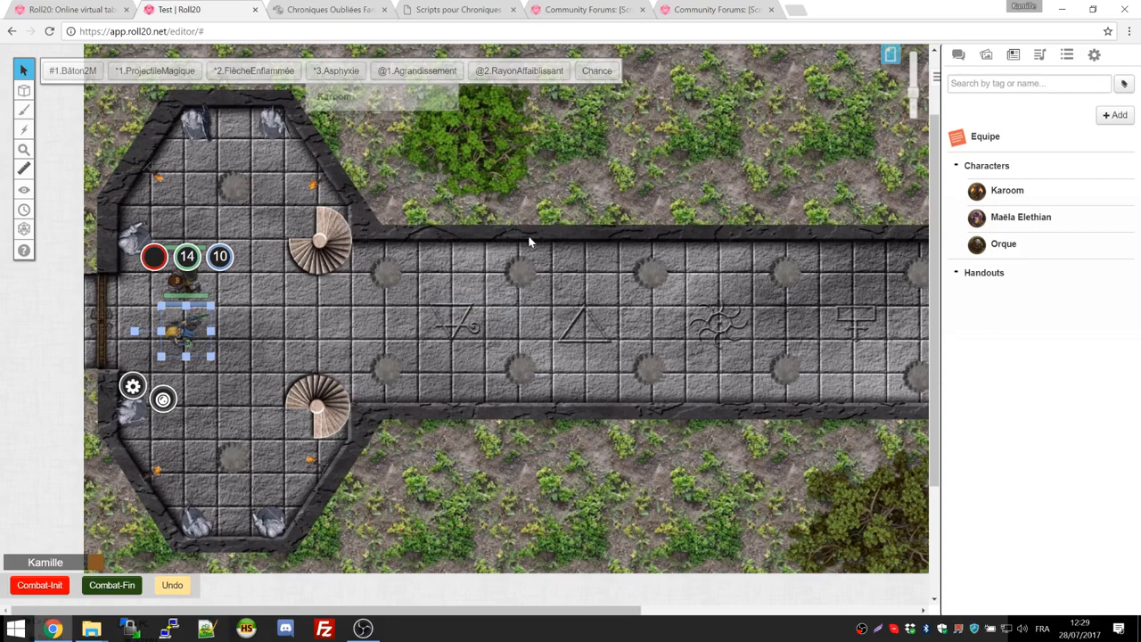
left_click(981, 247)
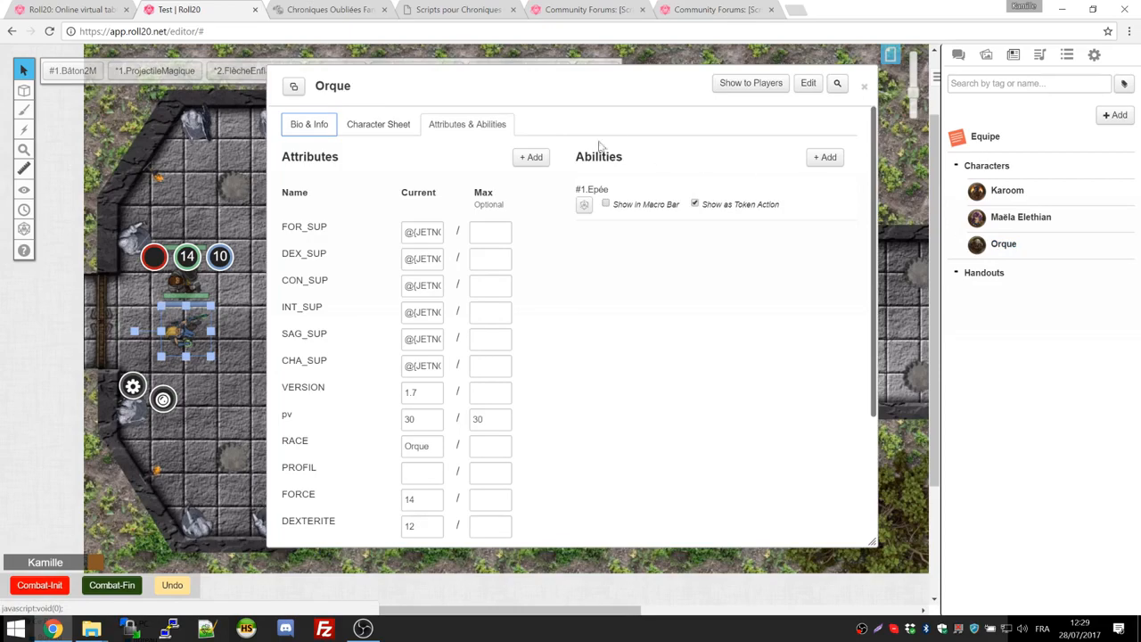
left_click(808, 86)
left_click_drag(978, 245, 409, 310)
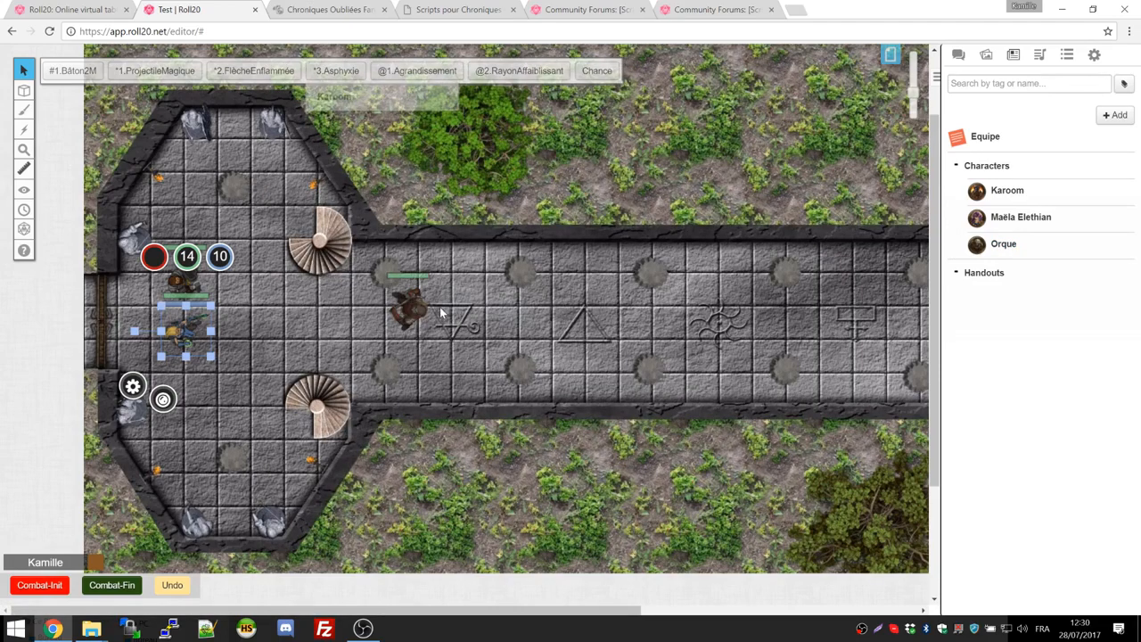
Step: Open the orc token's settings and reassign it to represent the Orque character, using Orque as the token name
left_click(411, 312)
double_click(409, 311)
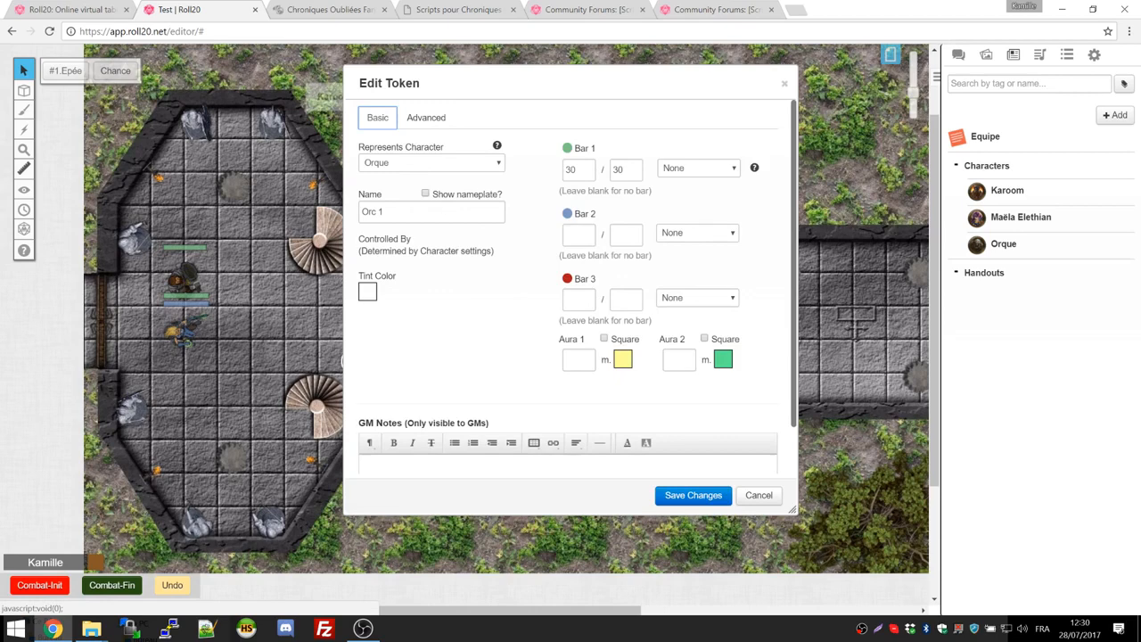
left_click_drag(388, 212, 358, 213)
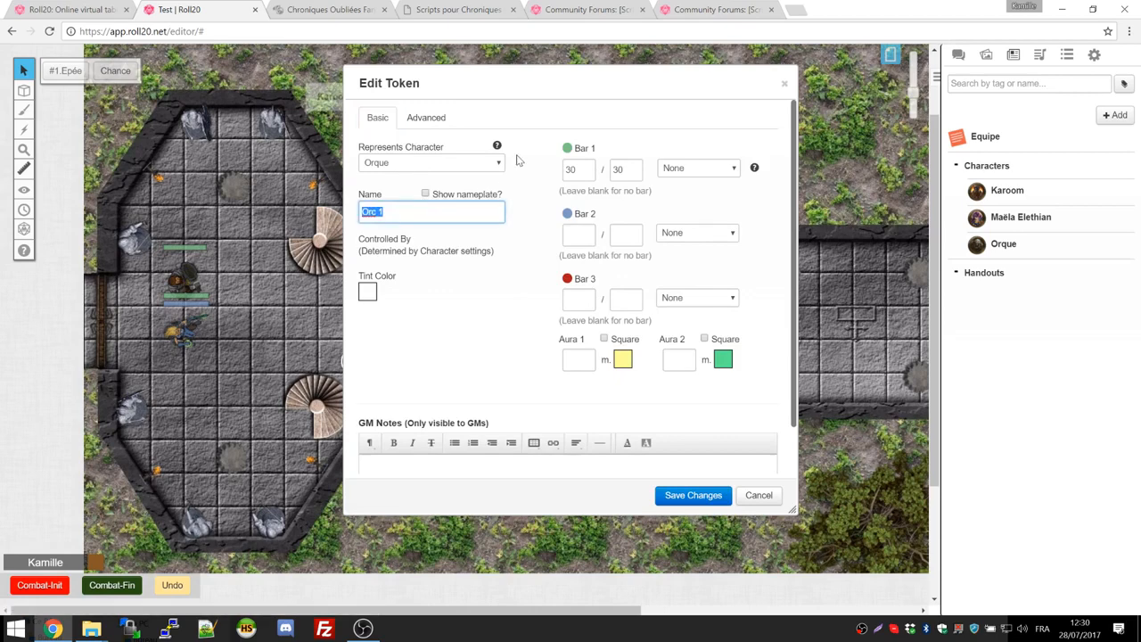
left_click(445, 164)
left_click(437, 175)
left_click(451, 164)
left_click(413, 213)
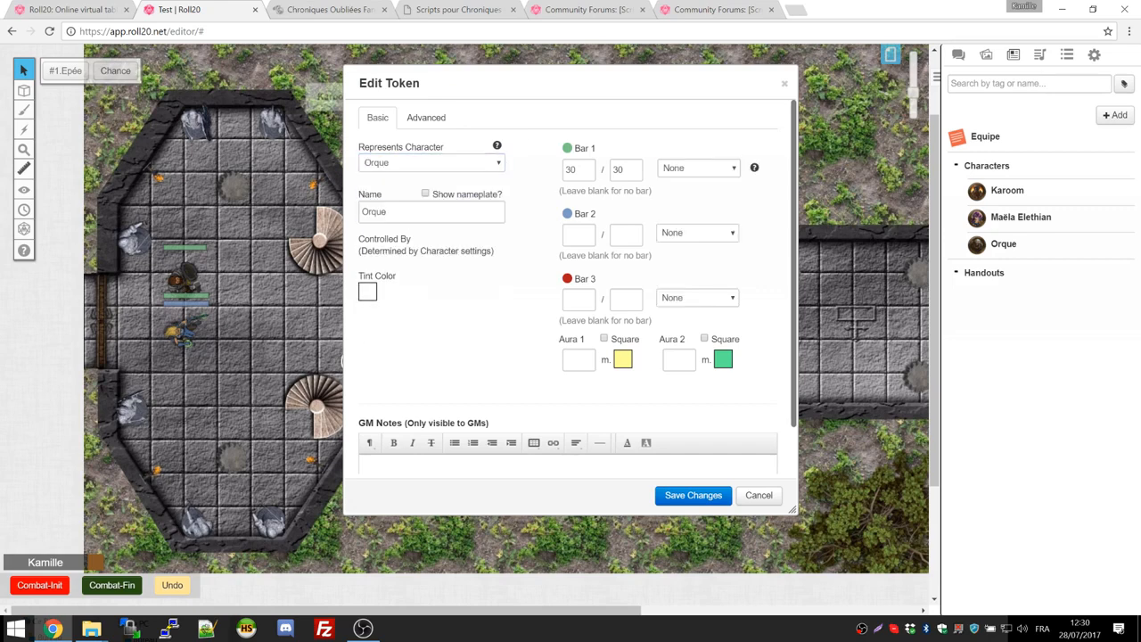
Step: Link the Orque token's Bar 1 to the pv attribute
left_click(695, 169)
scroll(679, 357, "down", 5)
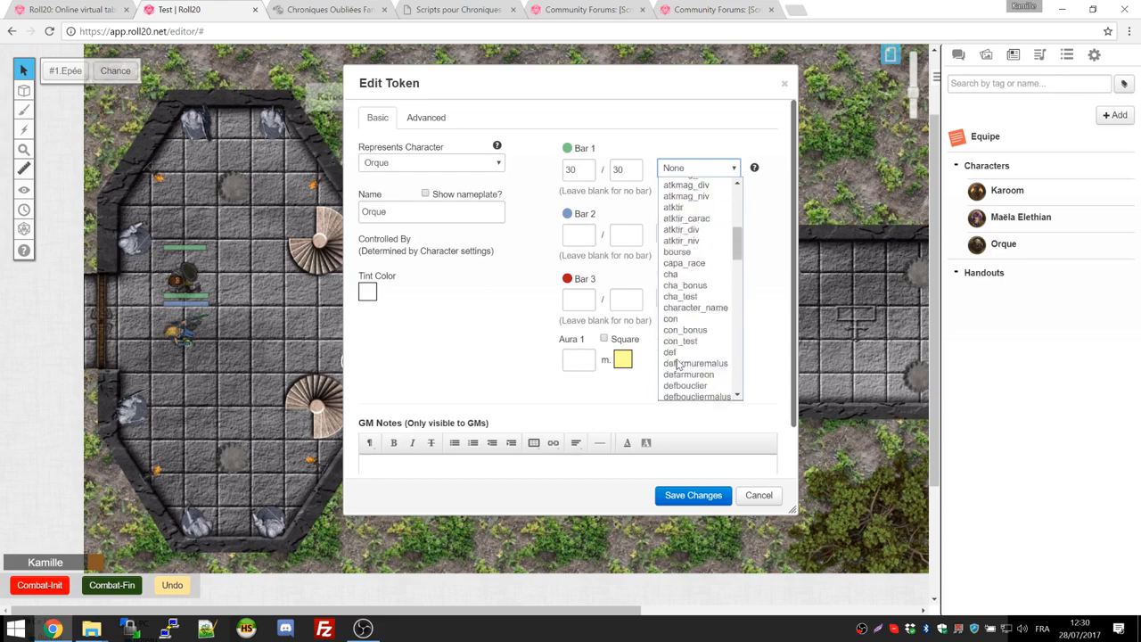
scroll(679, 361, "up", 10)
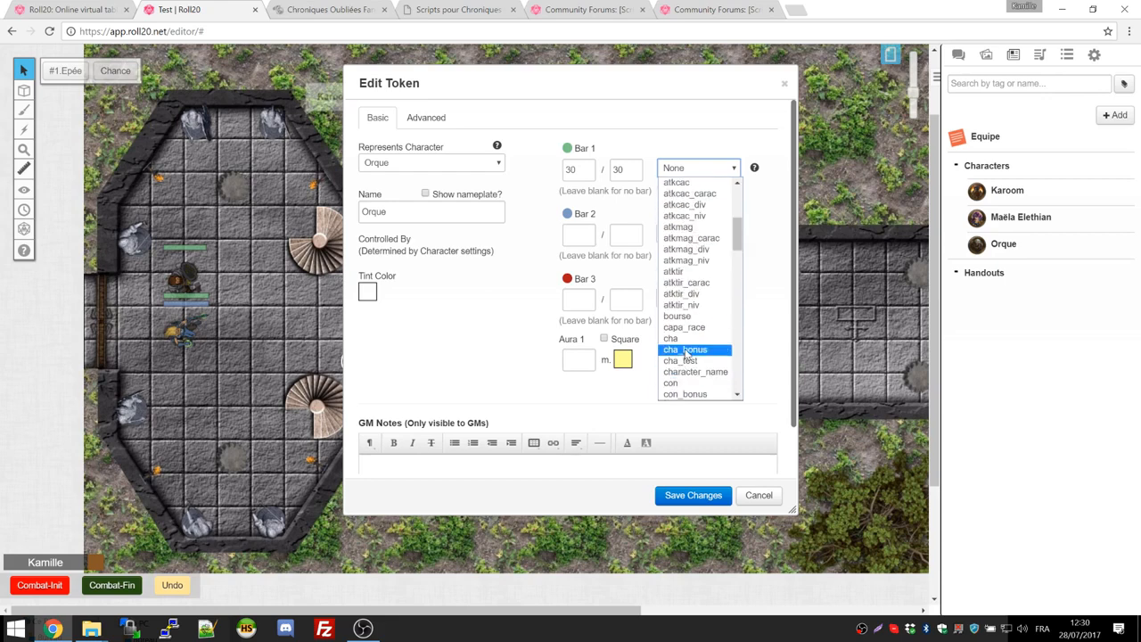
scroll(695, 285, "down", 5)
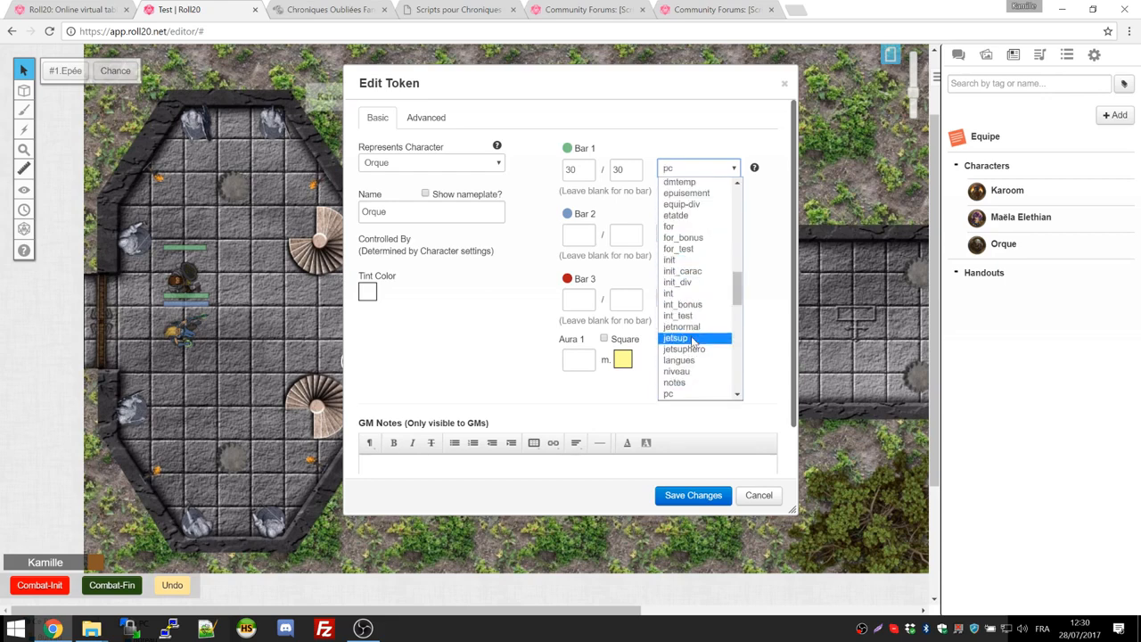
scroll(682, 352, "down", 1)
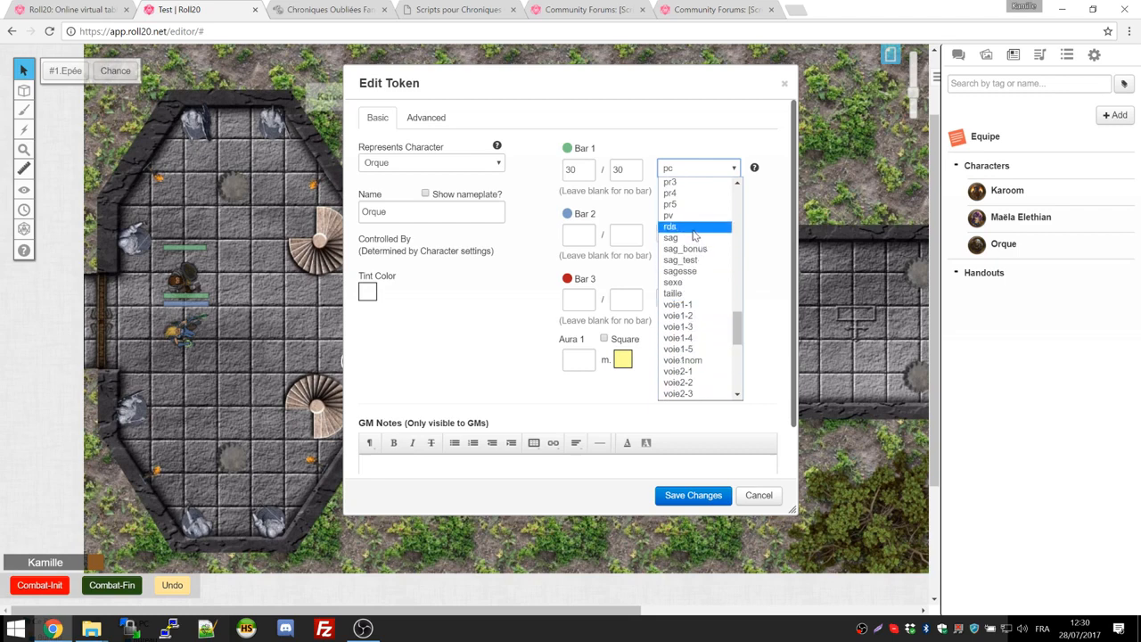
left_click(669, 216)
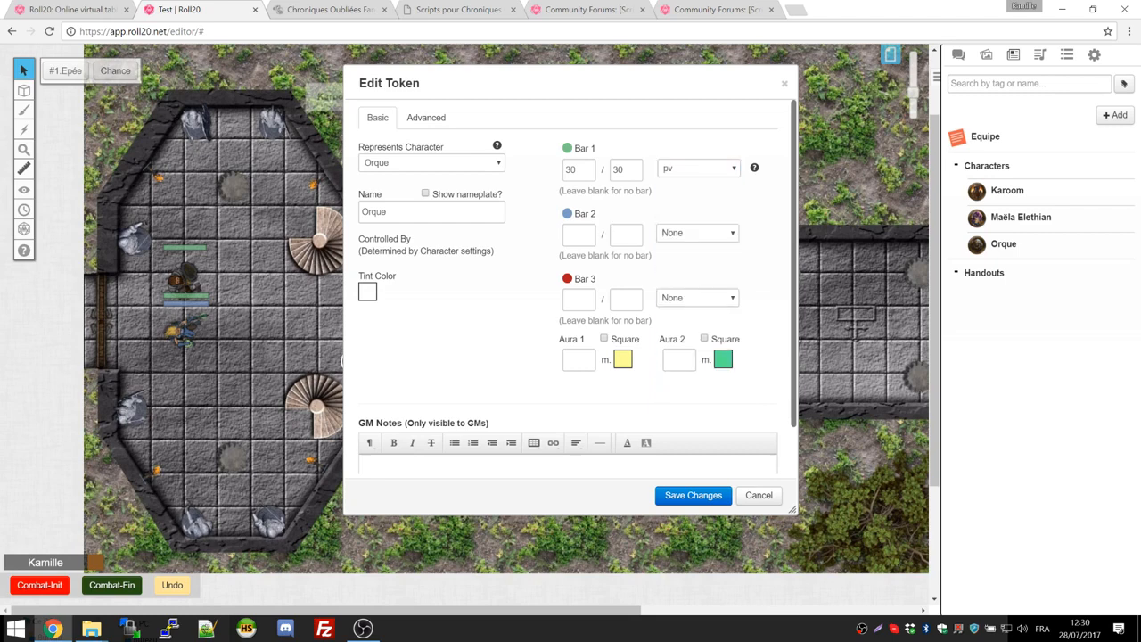
Step: Set the Orque token's Bar 1 link back to None and check its current and maximum value fields
left_click(696, 169)
scroll(700, 191, "up", 10)
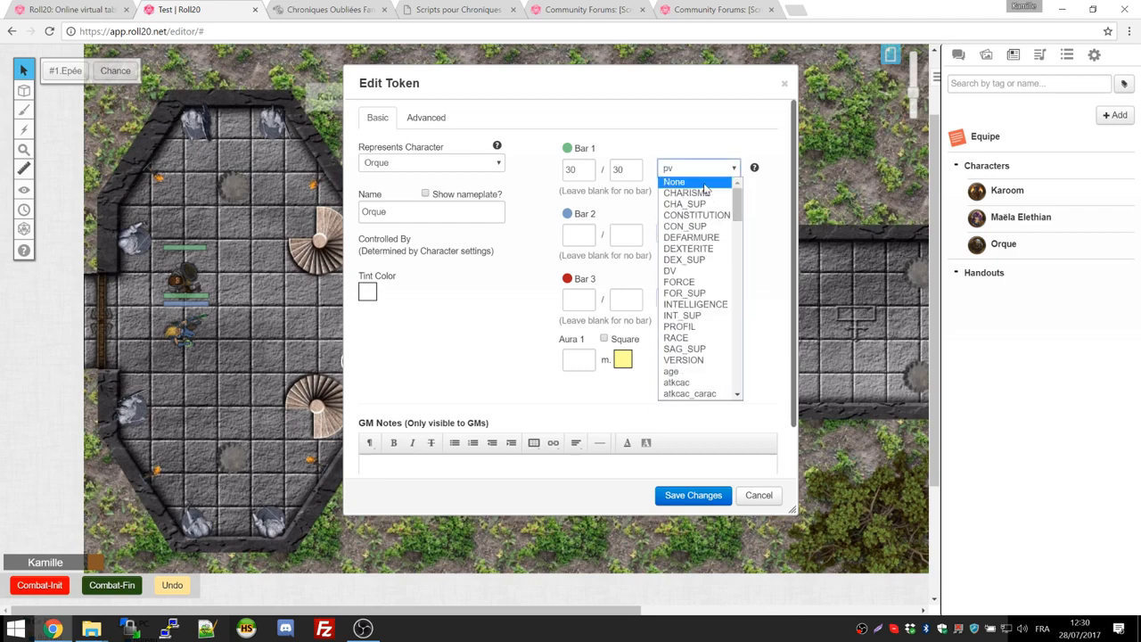
left_click(705, 183)
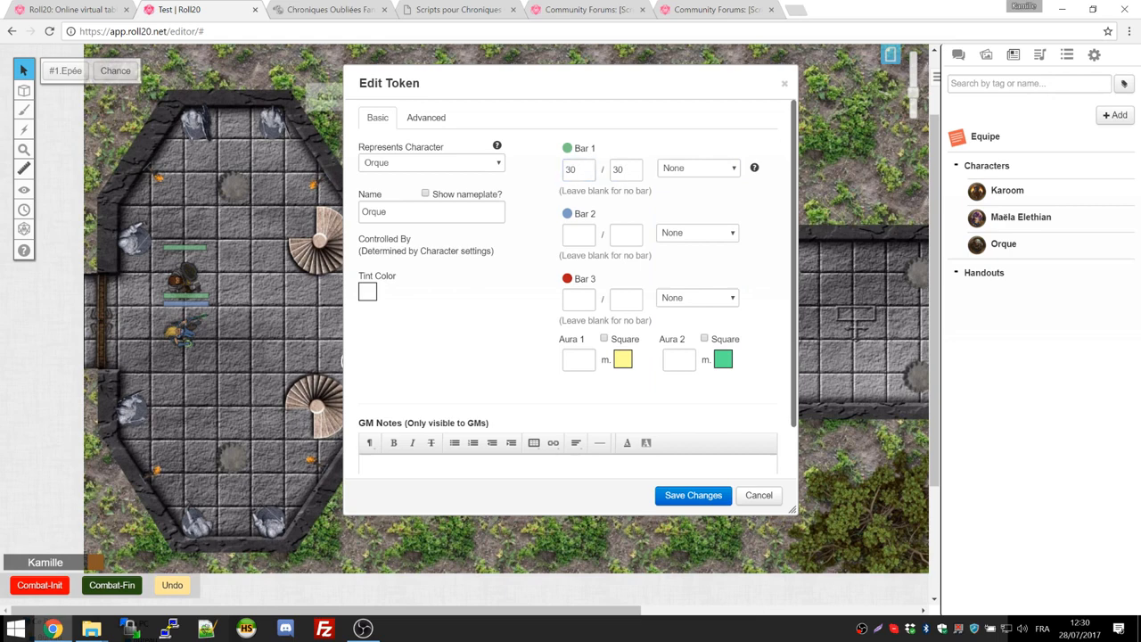
left_click(668, 170)
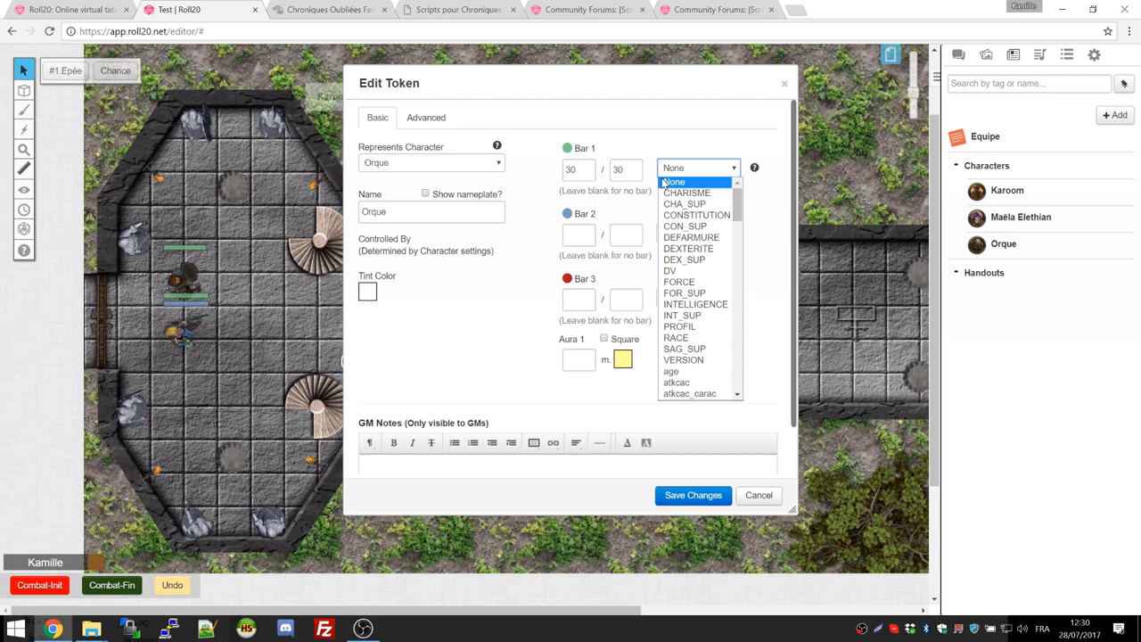
left_click(670, 182)
left_click(580, 170)
left_click(628, 169)
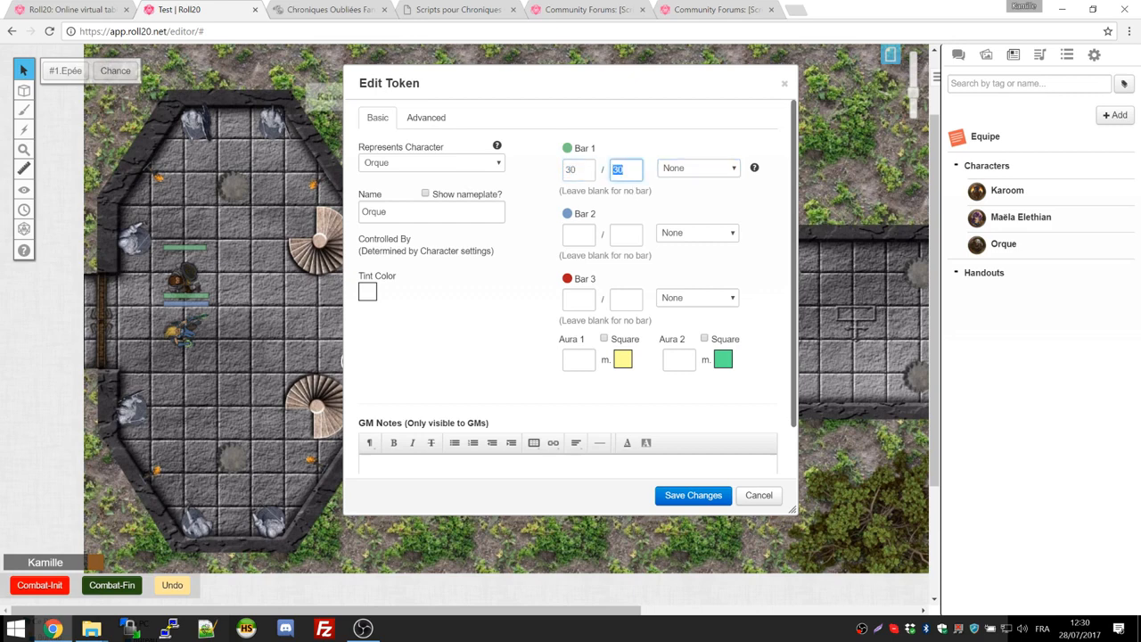
Step: Move the Orque token between the two spiral staircases and save its settings with the character and name still set to Orque
left_click_drag(603, 77, 650, 78)
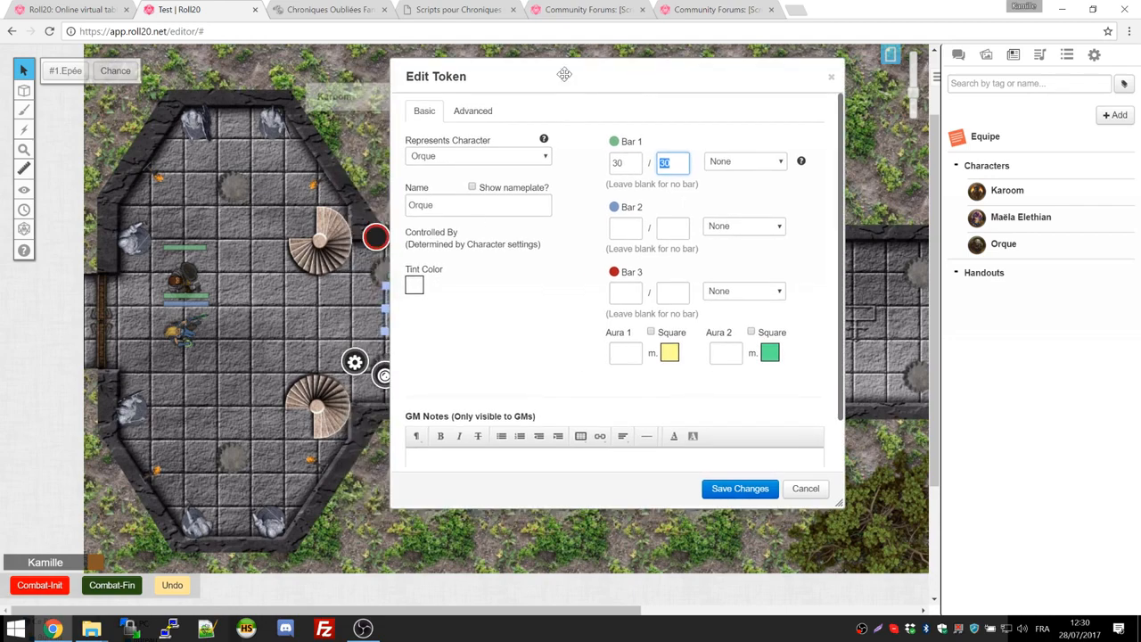
left_click_drag(562, 74, 639, 74)
left_click_drag(413, 308, 333, 305)
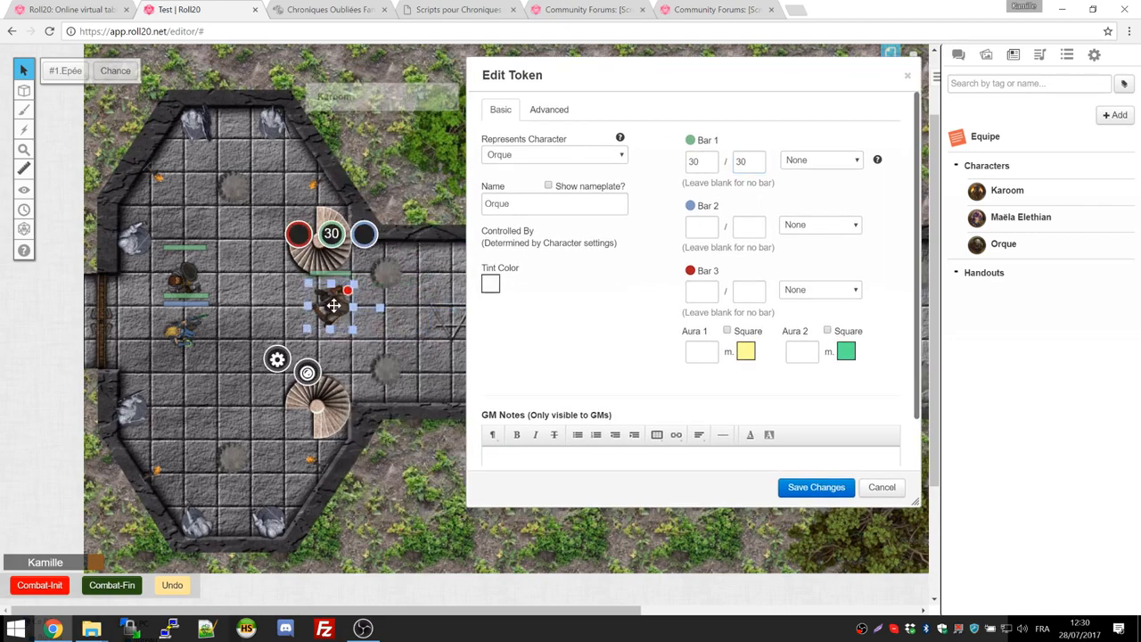
left_click(552, 157)
left_click(553, 156)
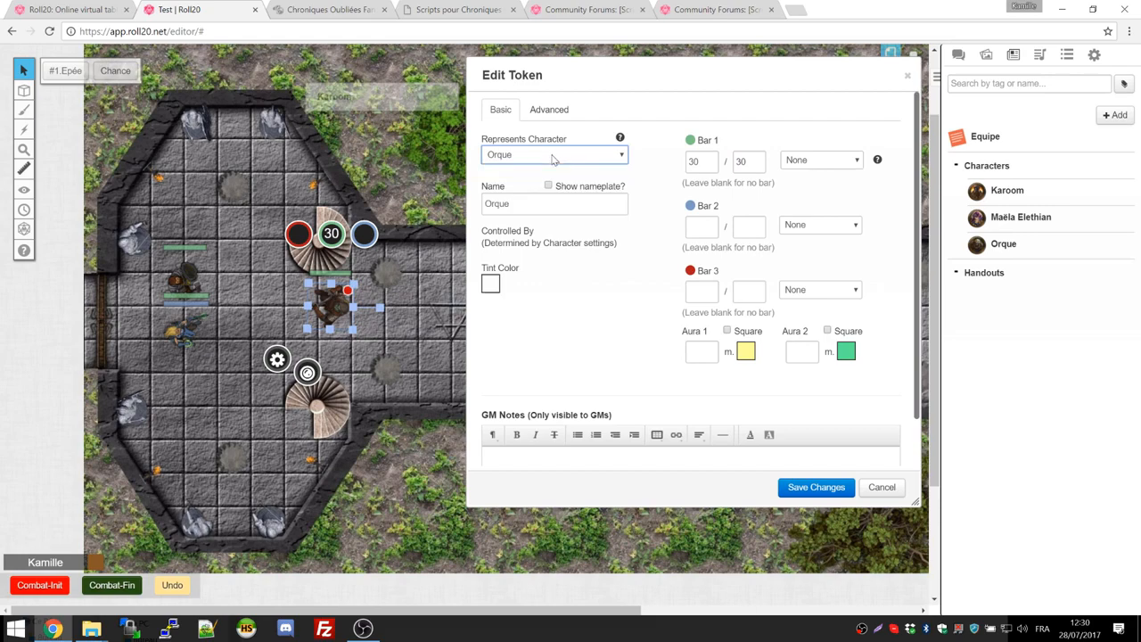
left_click(537, 205)
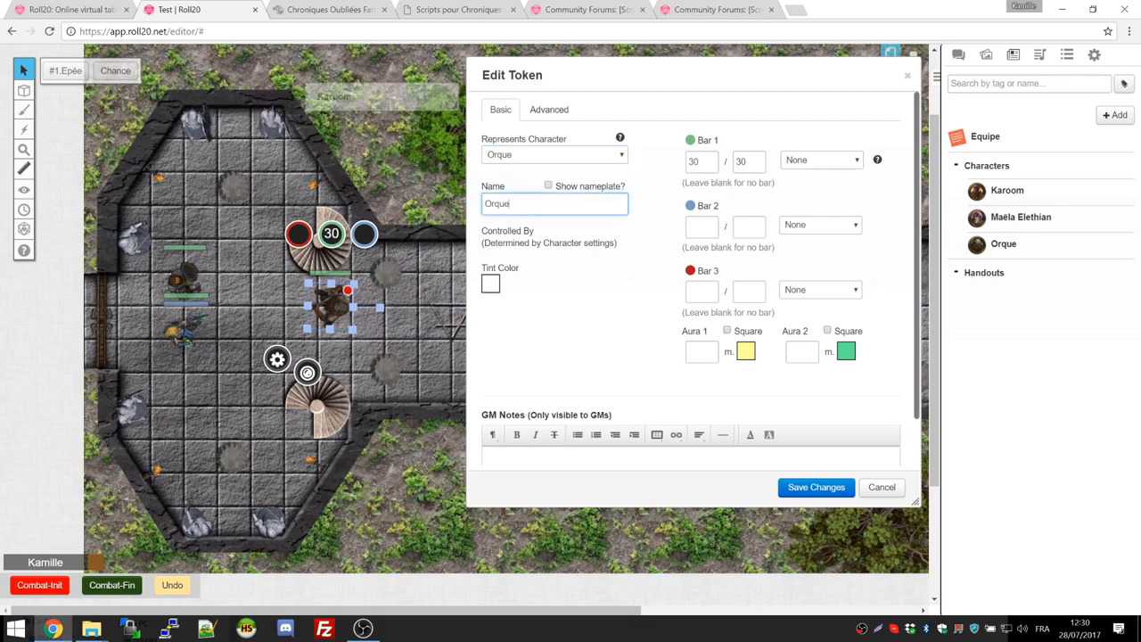
left_click(807, 487)
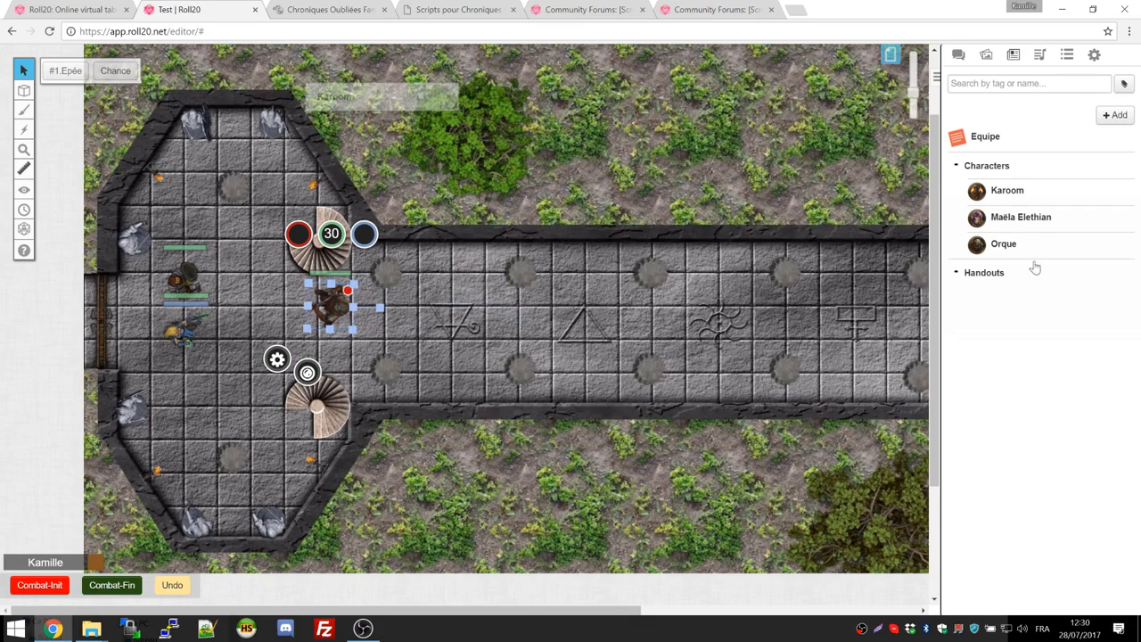
Step: Replace the Orque character's default token with the selected orc token and save the character
left_click(1005, 244)
left_click(809, 83)
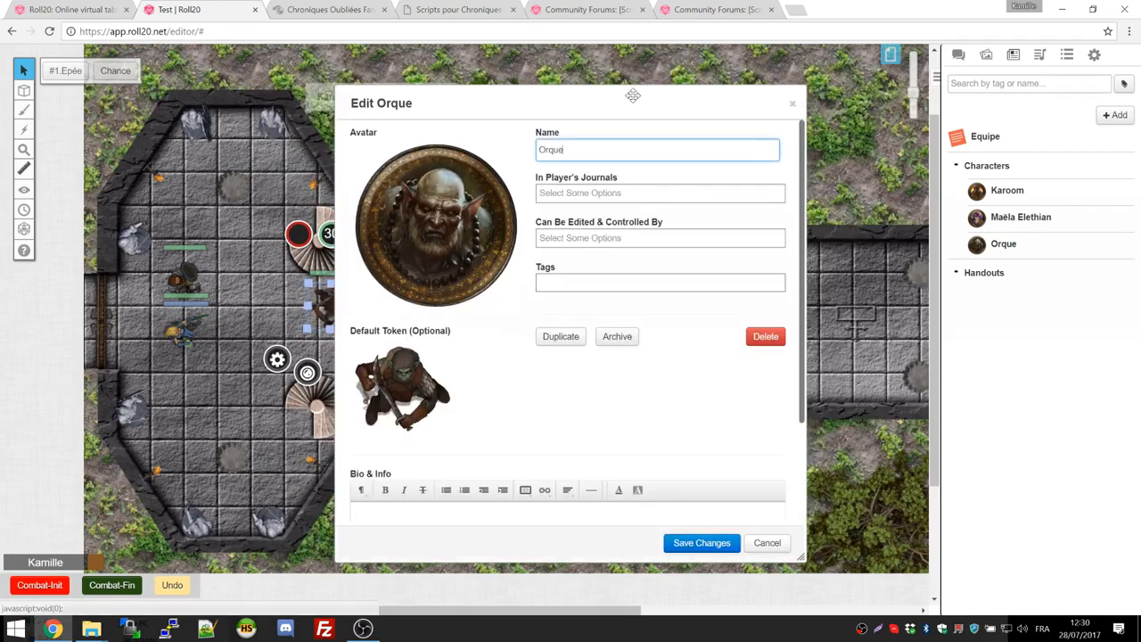
left_click(501, 326)
left_click(565, 369)
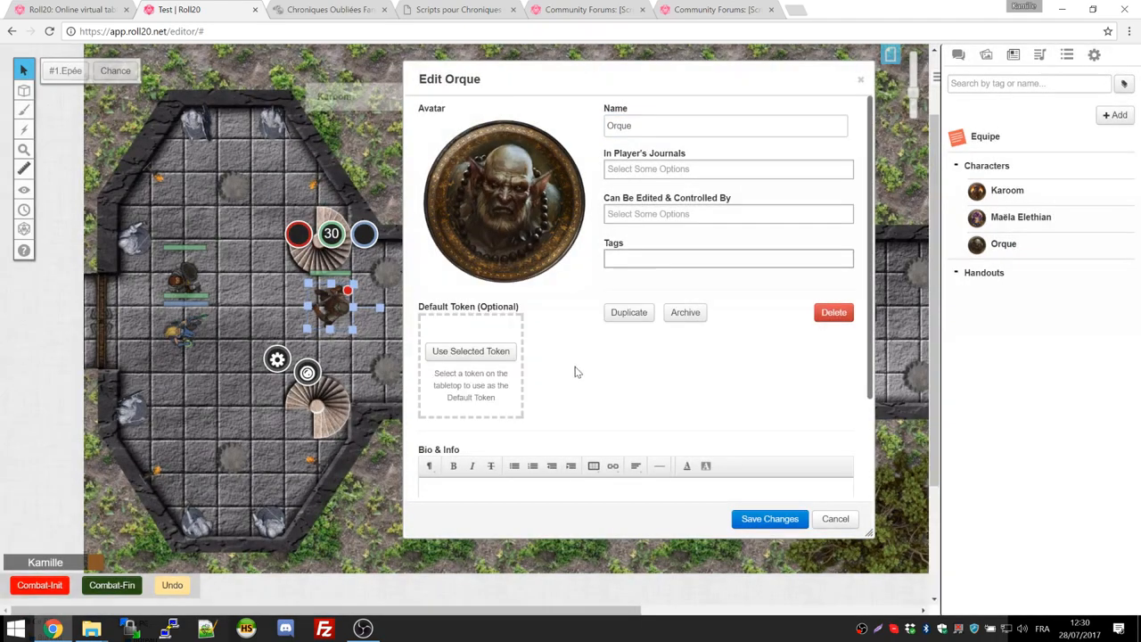
left_click(471, 351)
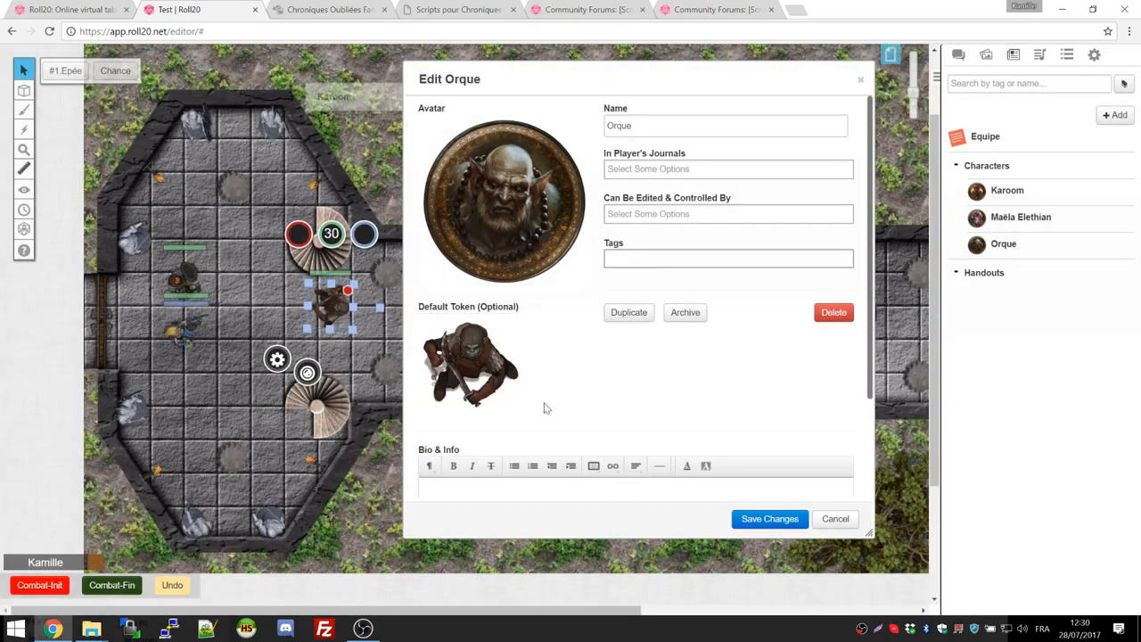
left_click(769, 518)
left_click(866, 86)
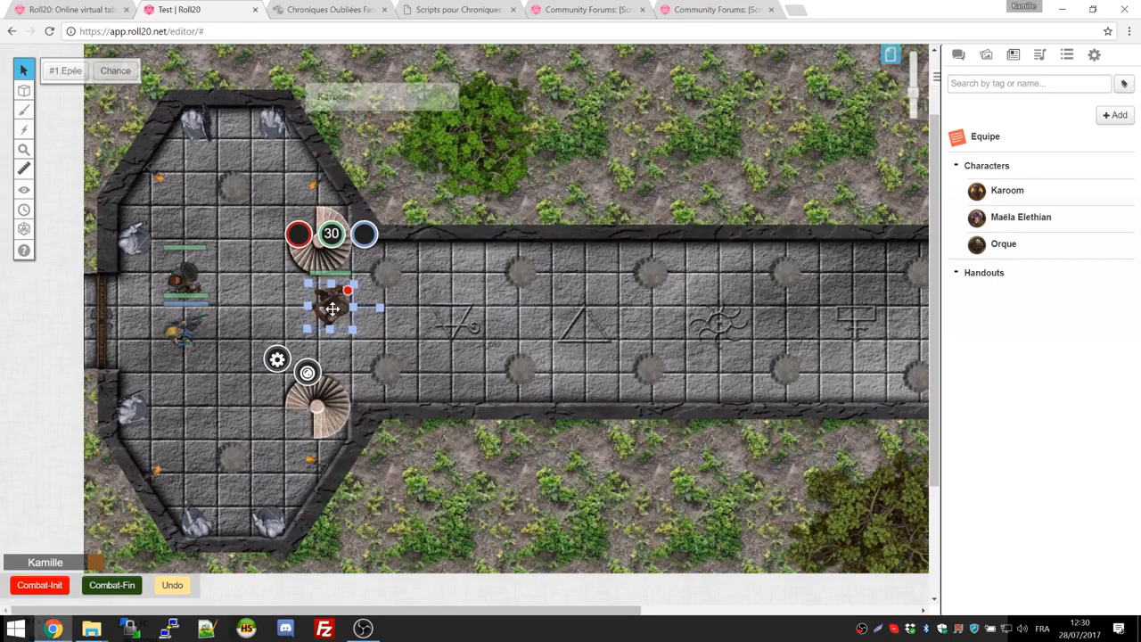
Step: Move the orc token into the corridor, add two more Orque tokens from the journal, and check one's token settings
left_click_drag(333, 306, 428, 290)
left_click_drag(998, 246, 544, 303)
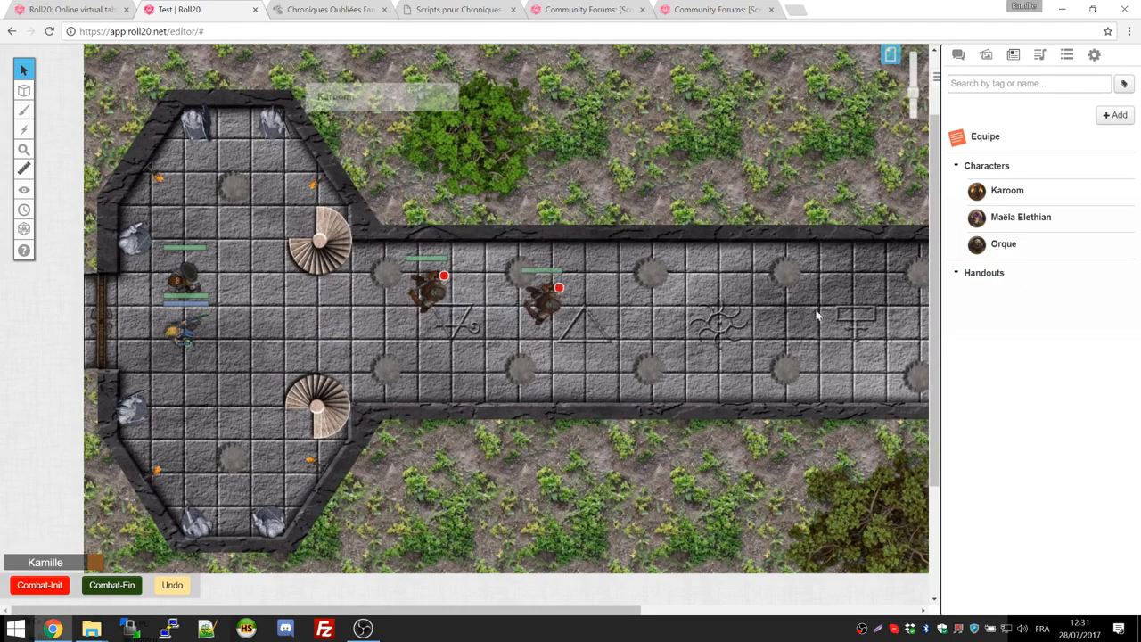
left_click_drag(989, 256, 444, 342)
left_click(445, 342)
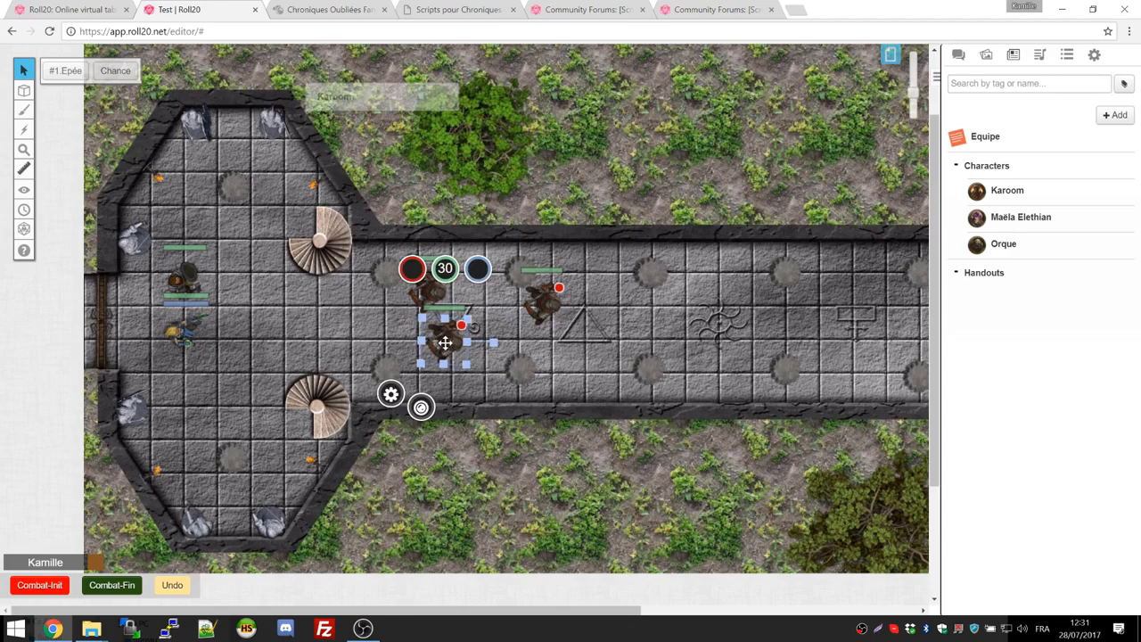
double_click(445, 339)
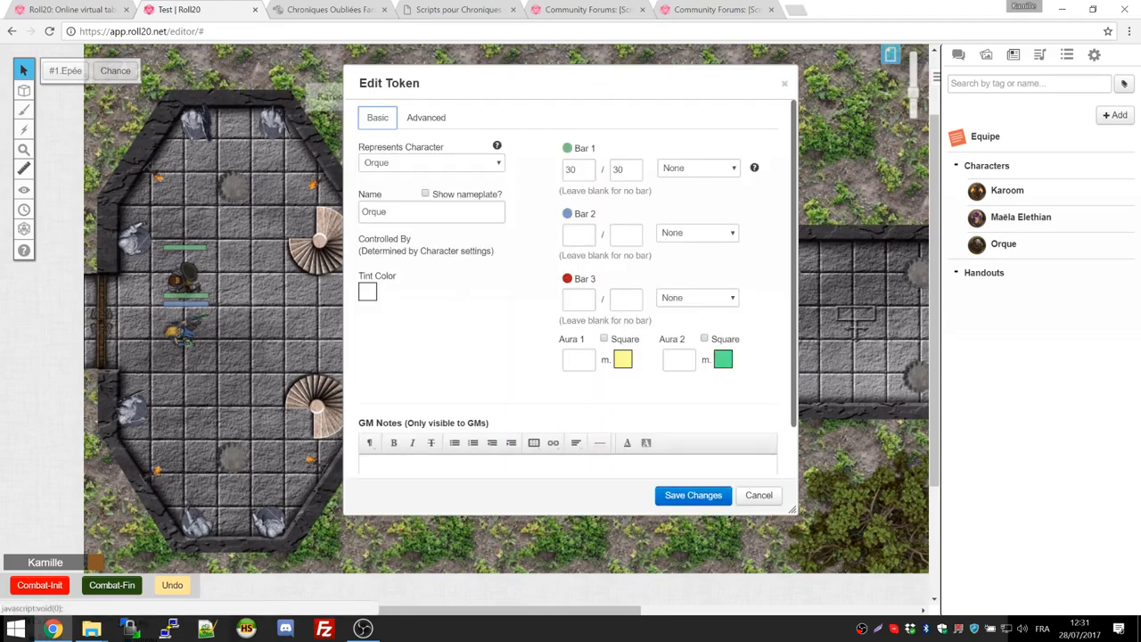
left_click(784, 83)
Step: Delete all three Orque tokens from the corridor
left_click(542, 292)
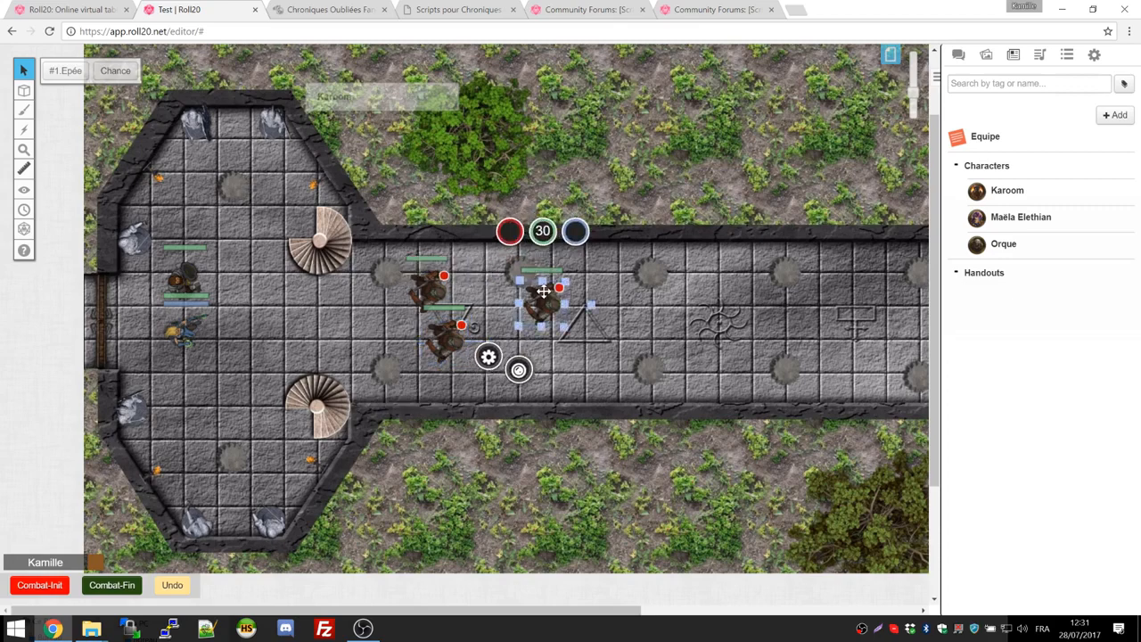
key("Delete")
left_click(443, 334)
key("Delete")
left_click(436, 298)
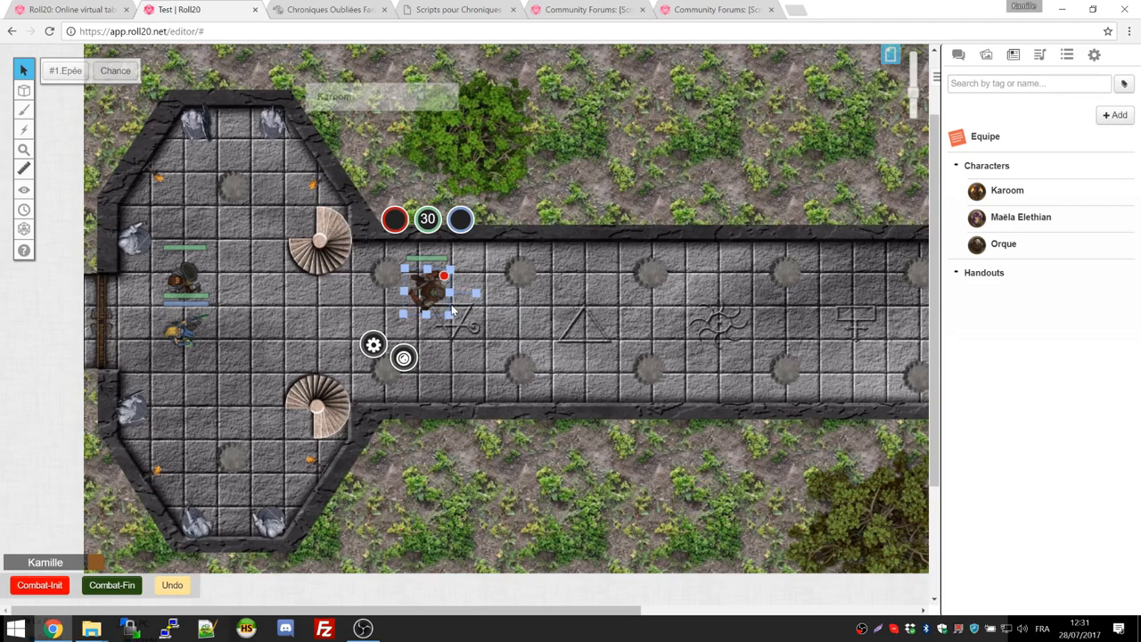
key("Delete")
Step: Paste the copied orc token into the corridor and name it Orque %%NUMBERED%%
key("ctrl+v")
double_click(460, 315)
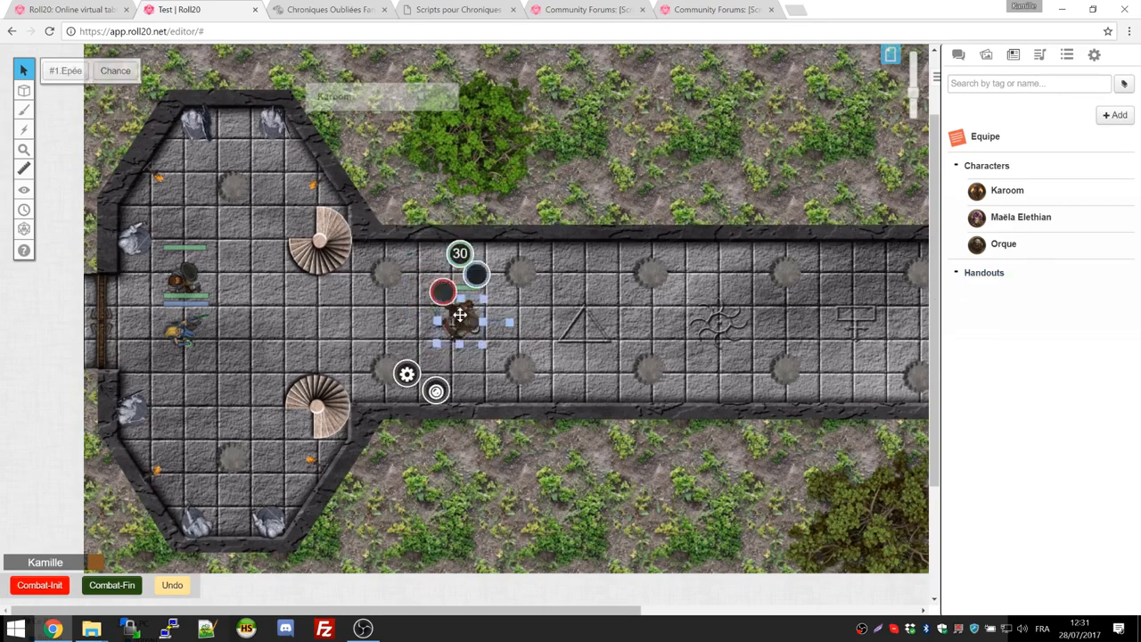
left_click(416, 212)
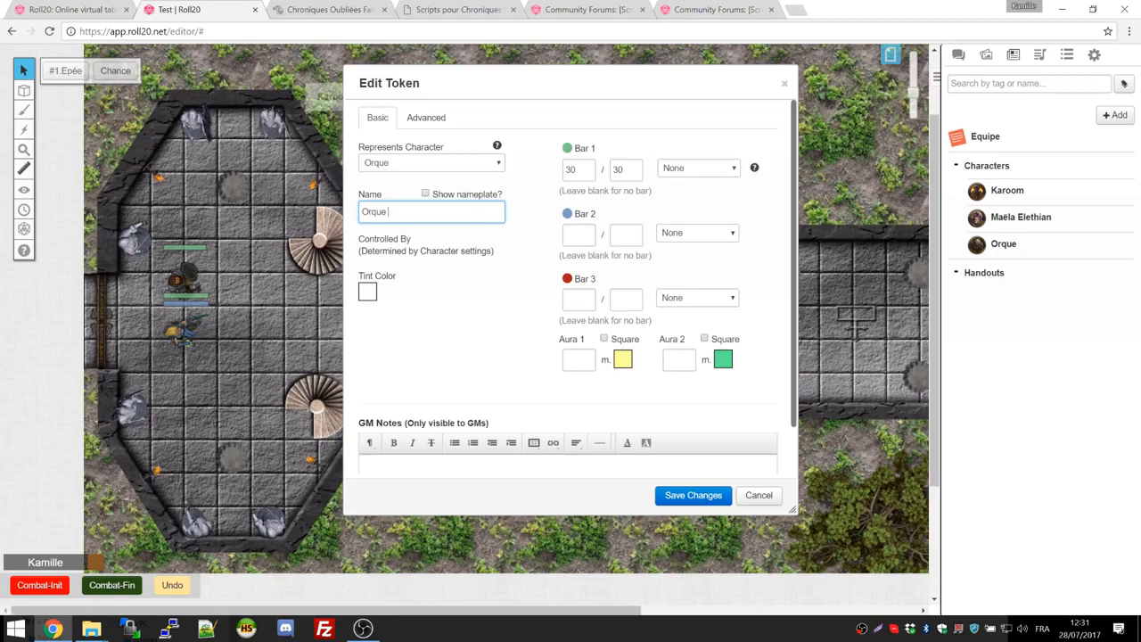
type("%%NUMBERED%%")
Step: Examine the COFantasy documentation, the TokenNameNumber forum instructions and the API script page for the %%NUMBERED%% naming rule
left_click(419, 9)
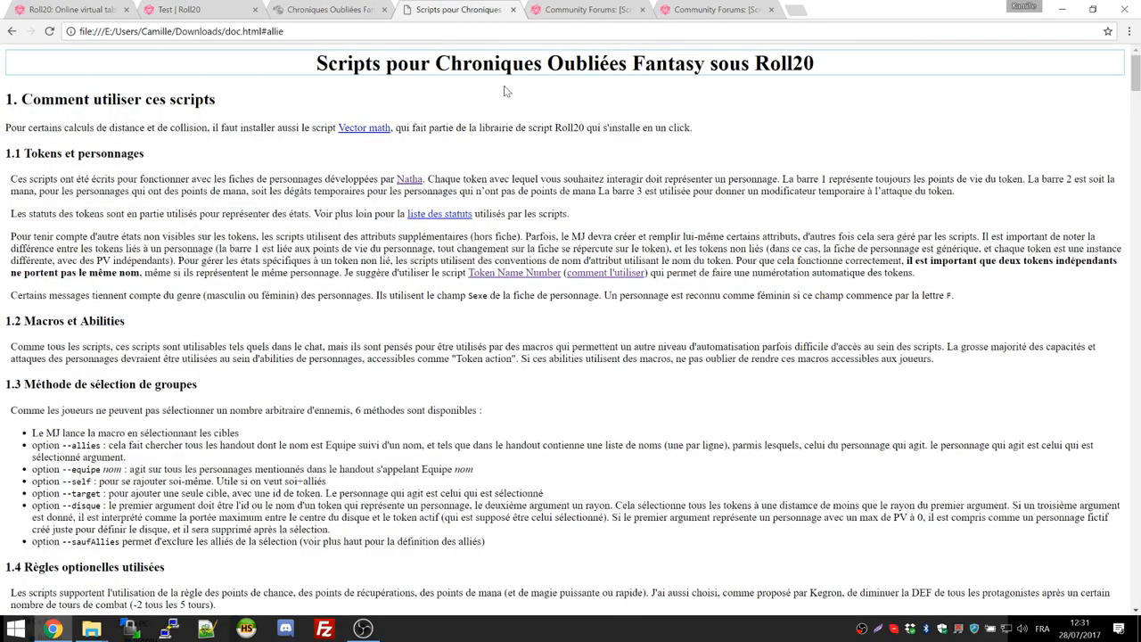
left_click(599, 274)
scroll(386, 267, "down", 4)
double_click(383, 323)
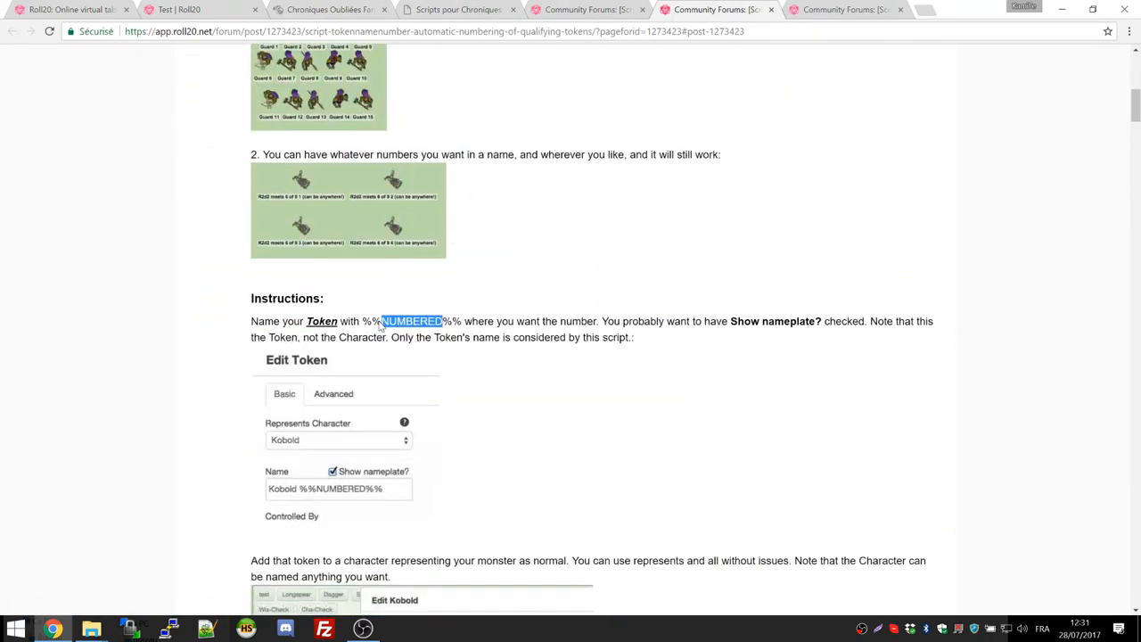
left_click(73, 9)
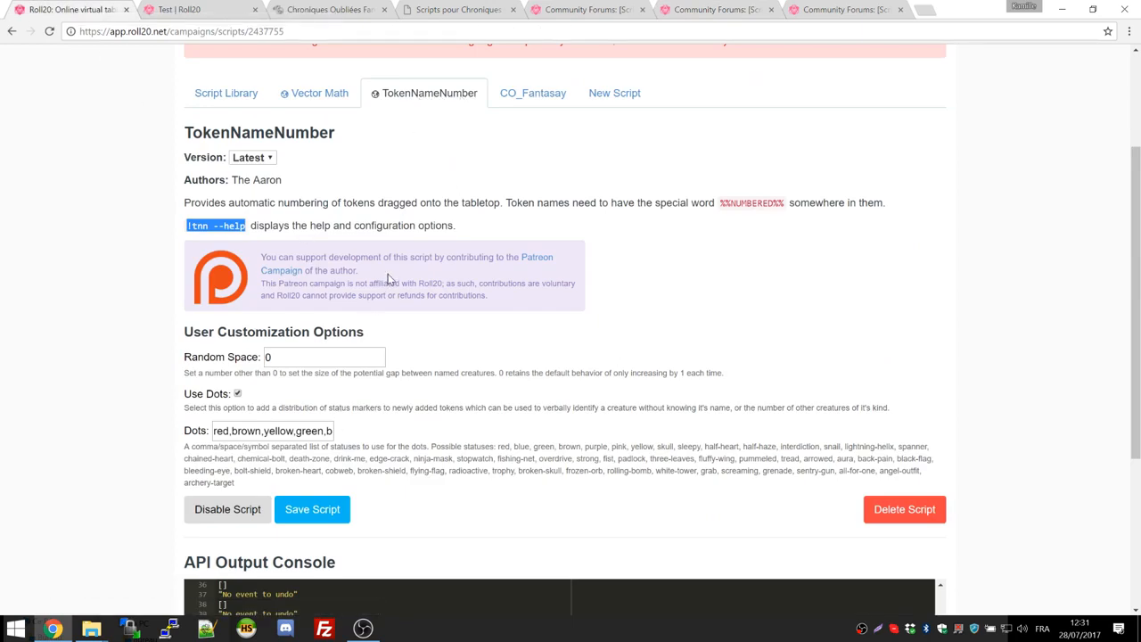
left_click_drag(720, 204, 784, 203)
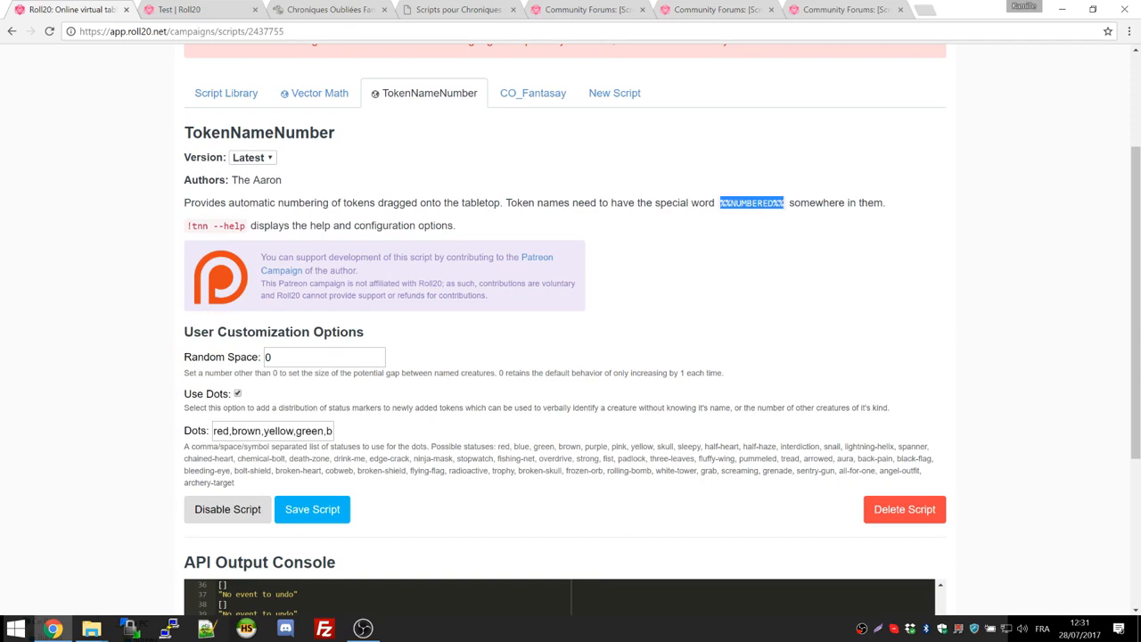
left_click(339, 7)
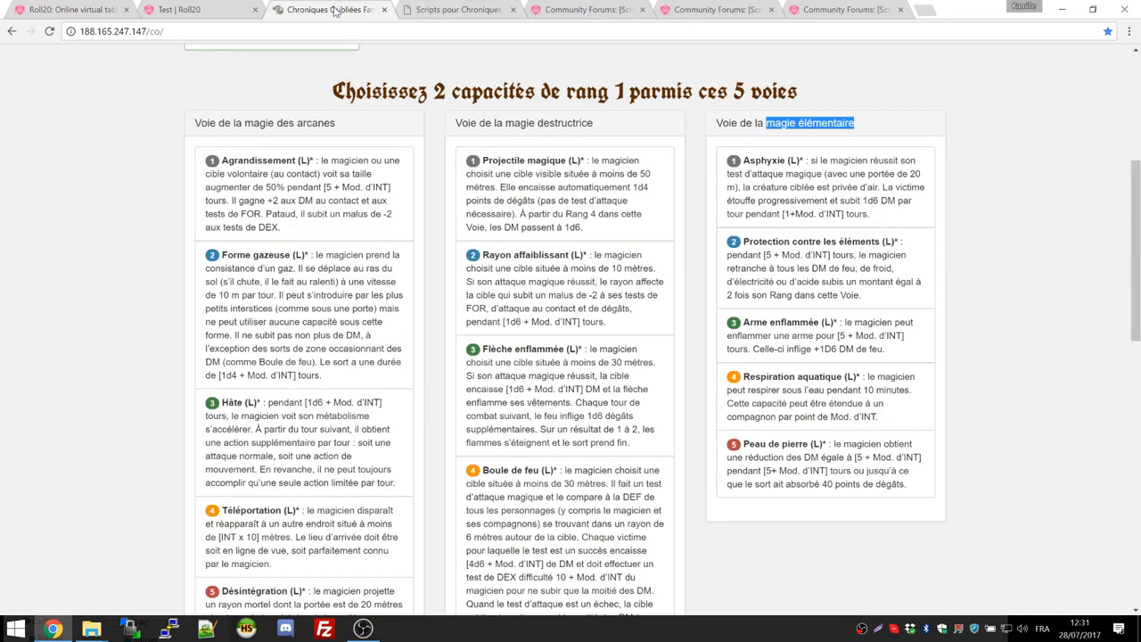
Step: Return to the game, save the orc token's new name, and remove the Orque character's existing default token
left_click(229, 7)
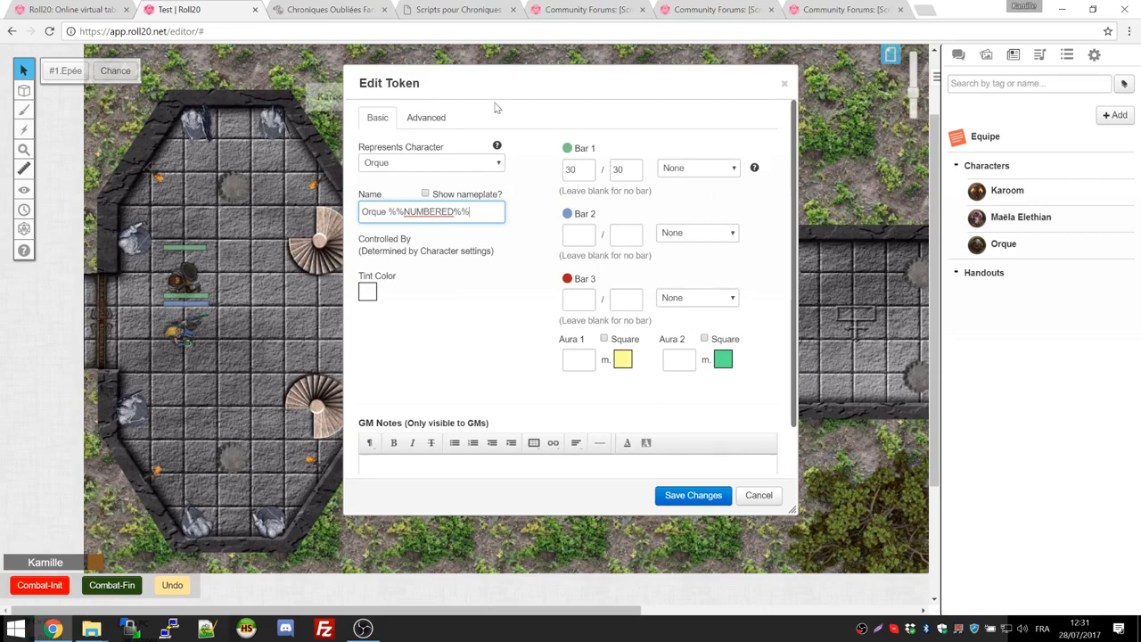
left_click(688, 494)
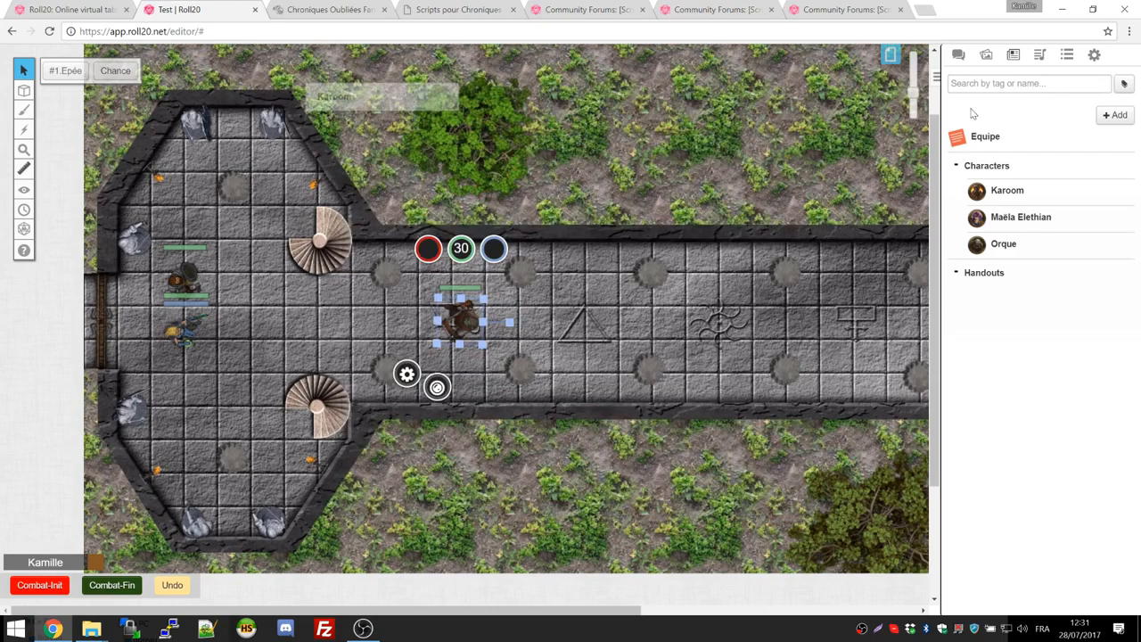
left_click(1004, 245)
left_click(808, 85)
left_click_drag(604, 89, 790, 85)
left_click(624, 349)
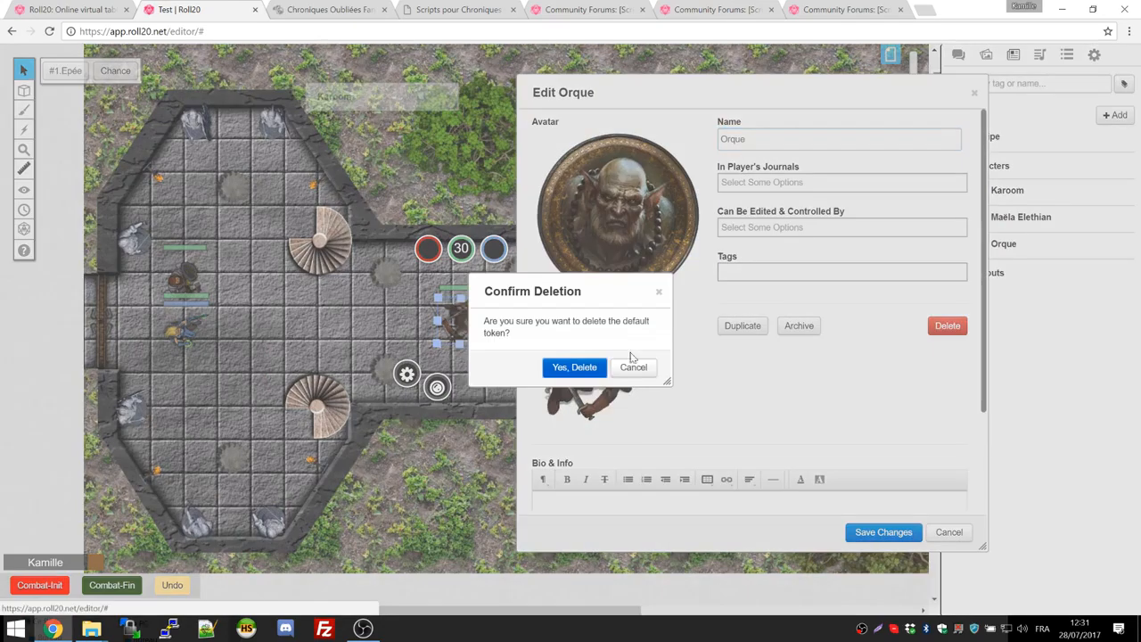
left_click(593, 368)
Step: Assign the renamed orc token in the corridor as Orque's default token and save the character
left_click(375, 324)
left_click(455, 320)
left_click(562, 367)
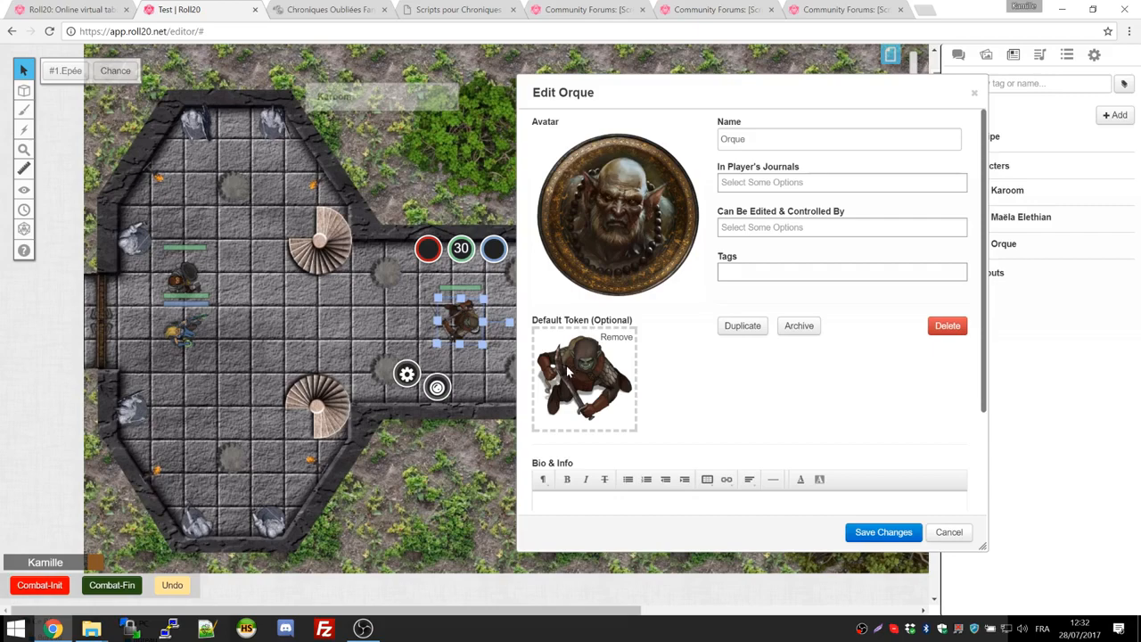
left_click(883, 532)
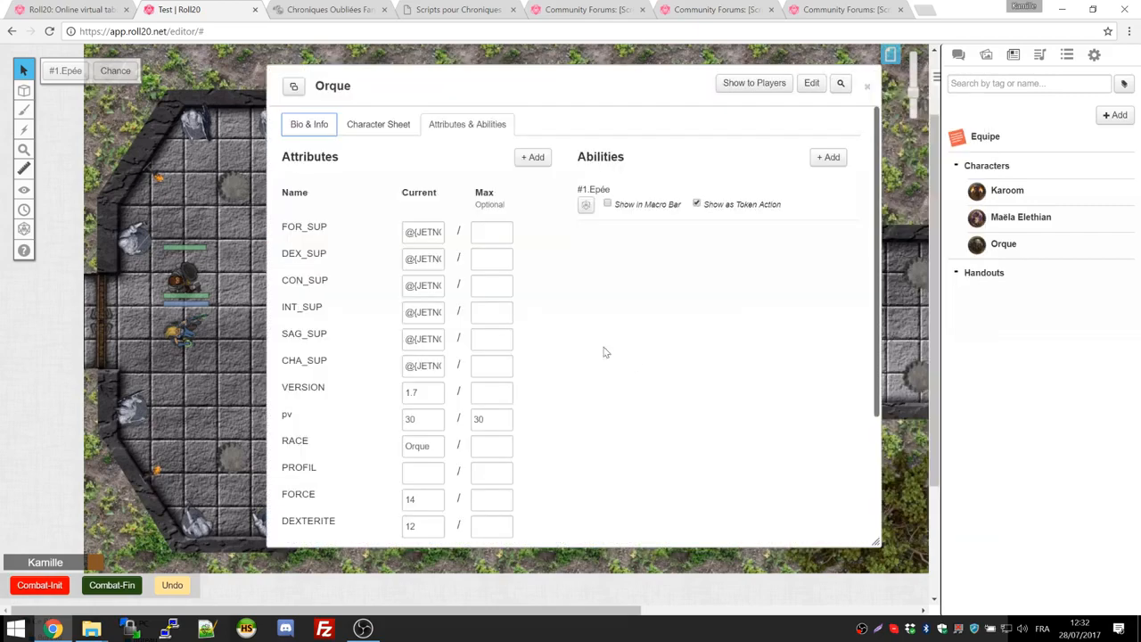
left_click(869, 75)
Step: Delete the template orc token from the map and place three new Orque tokens in the corridor from the journal
left_click(504, 335)
left_click(461, 319)
key("Delete")
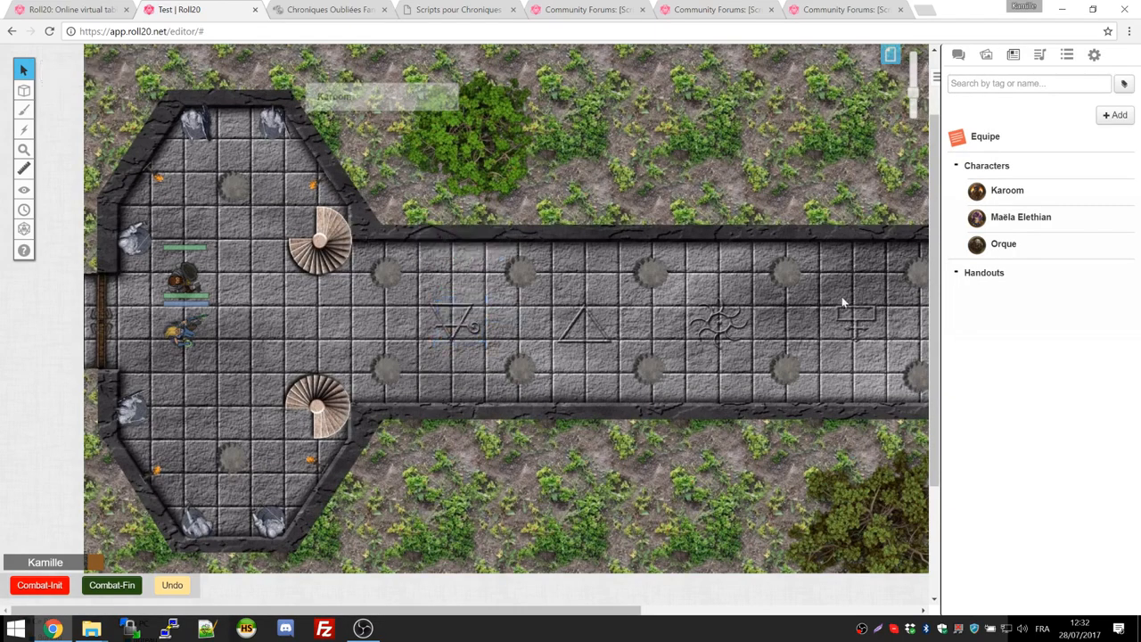
left_click_drag(1004, 244, 436, 285)
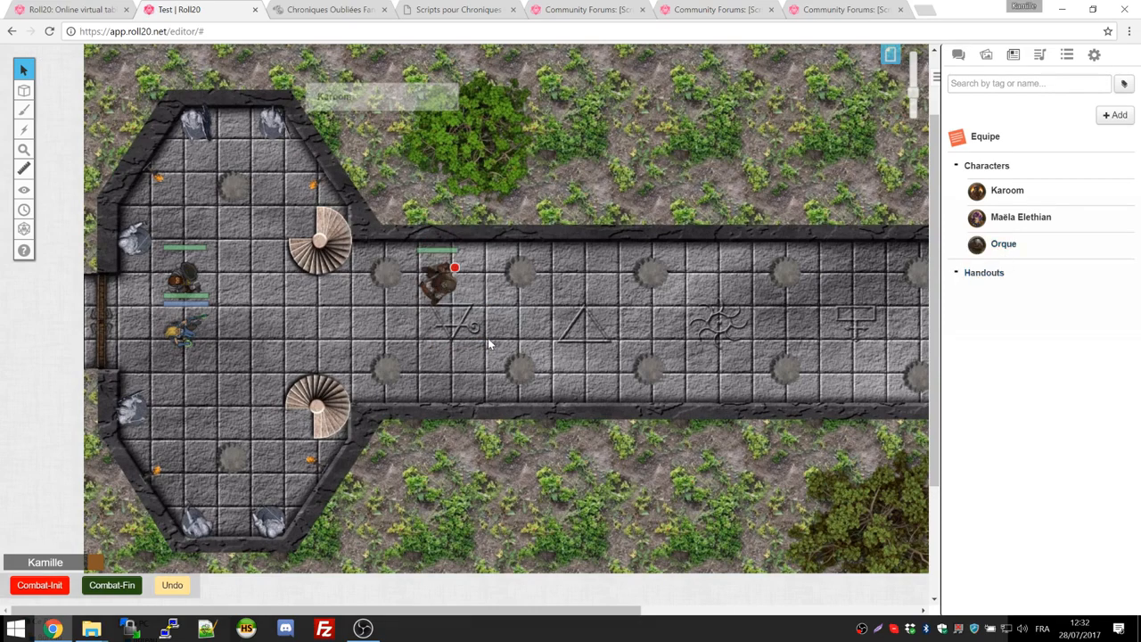
left_click_drag(1006, 249, 415, 346)
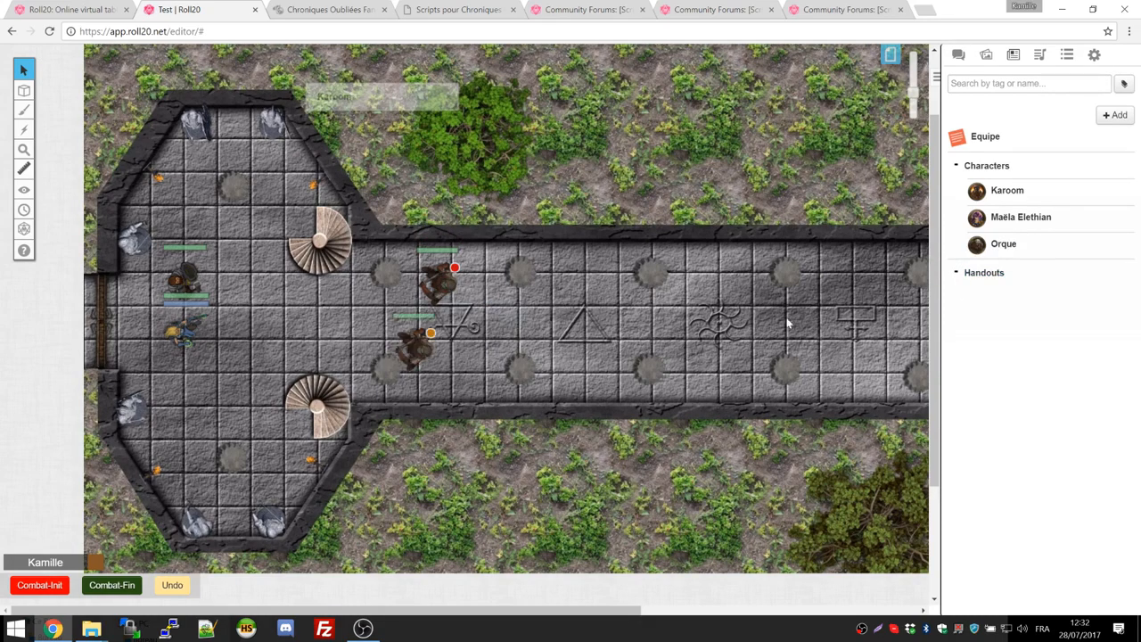
left_click_drag(1012, 250, 526, 325)
Step: Check the token settings of each of the three new Orque tokens to see their names
double_click(417, 353)
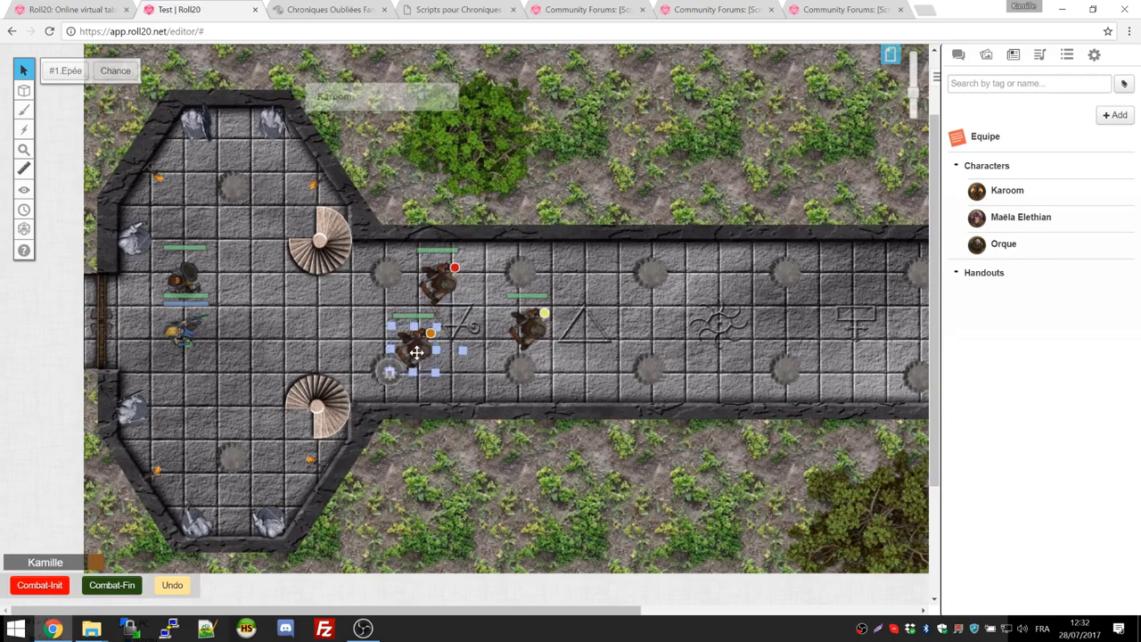
left_click(785, 83)
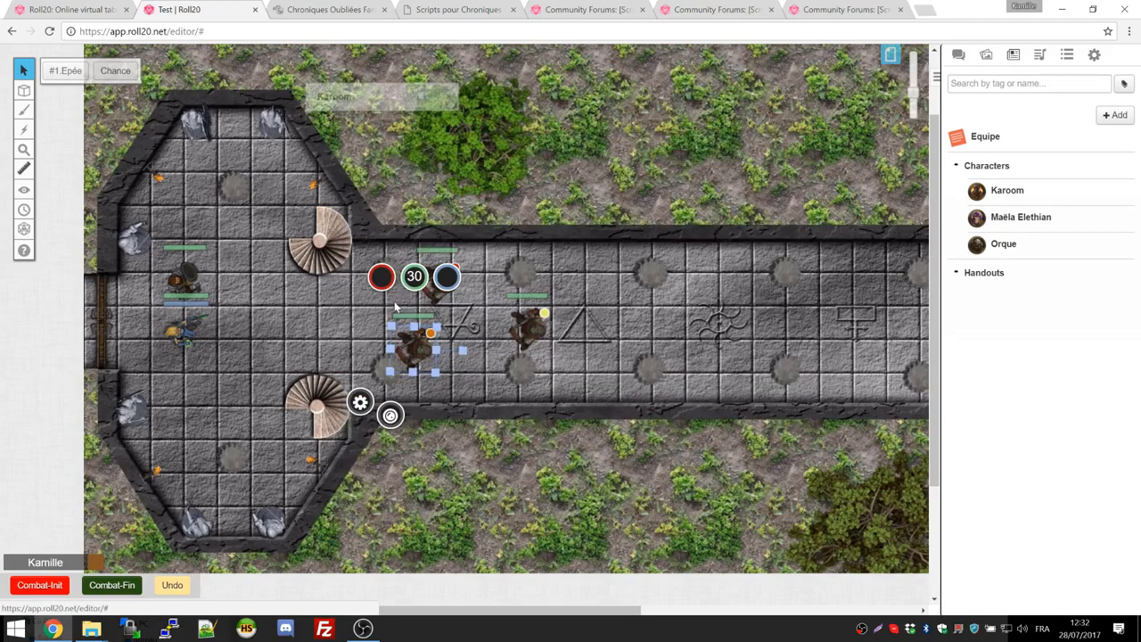
double_click(434, 301)
left_click(781, 83)
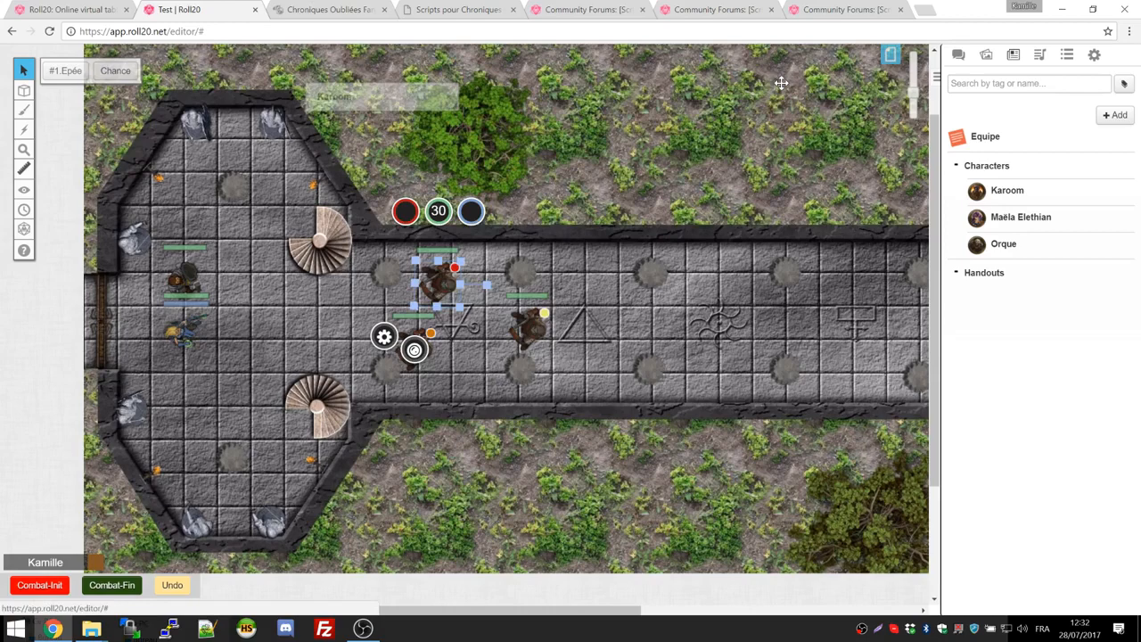
double_click(535, 326)
left_click(782, 84)
Step: Review the TokenNameNumber forum post, the COFantasy documentation and the TokenNameNumber configuration on the API scripts page
left_click(584, 9)
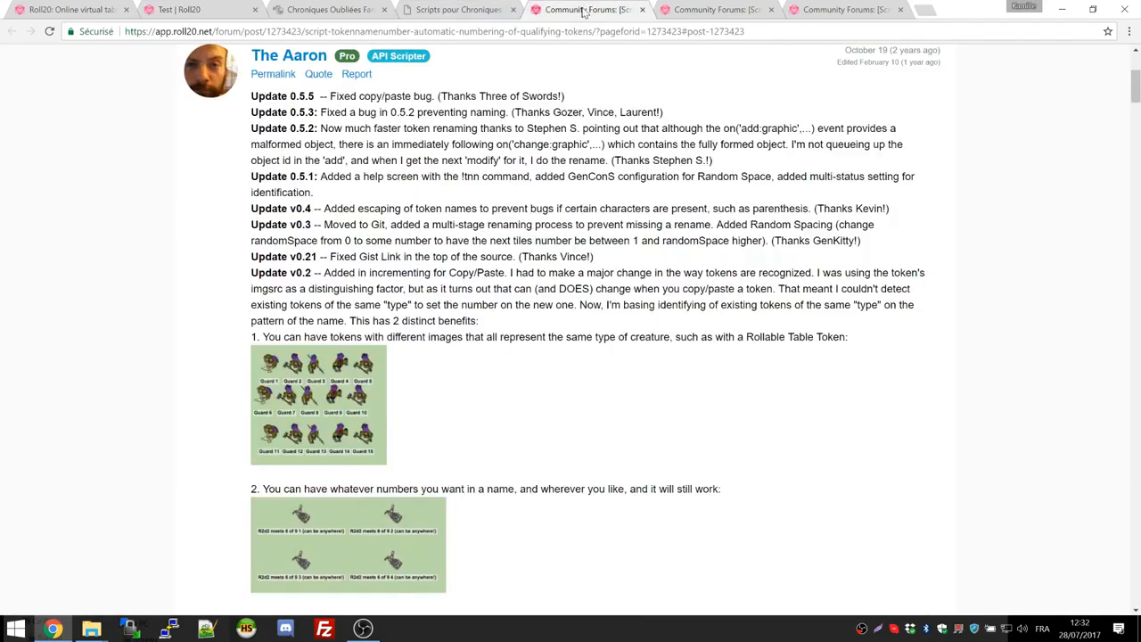
scroll(485, 80, "down", 3)
left_click(500, 9)
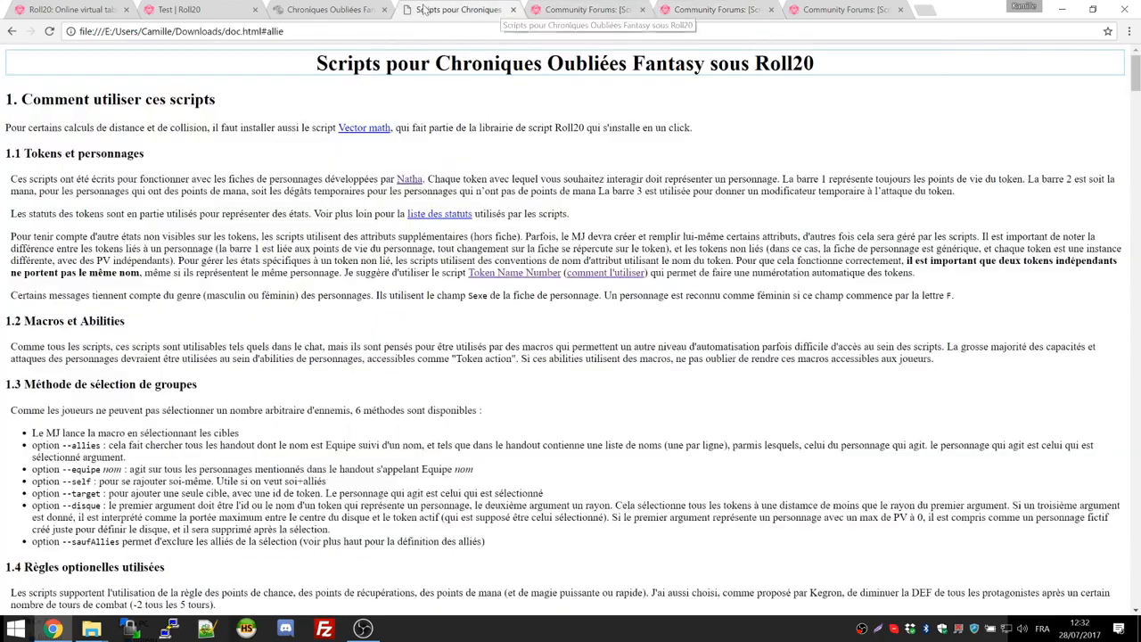
left_click(194, 7)
left_click(72, 9)
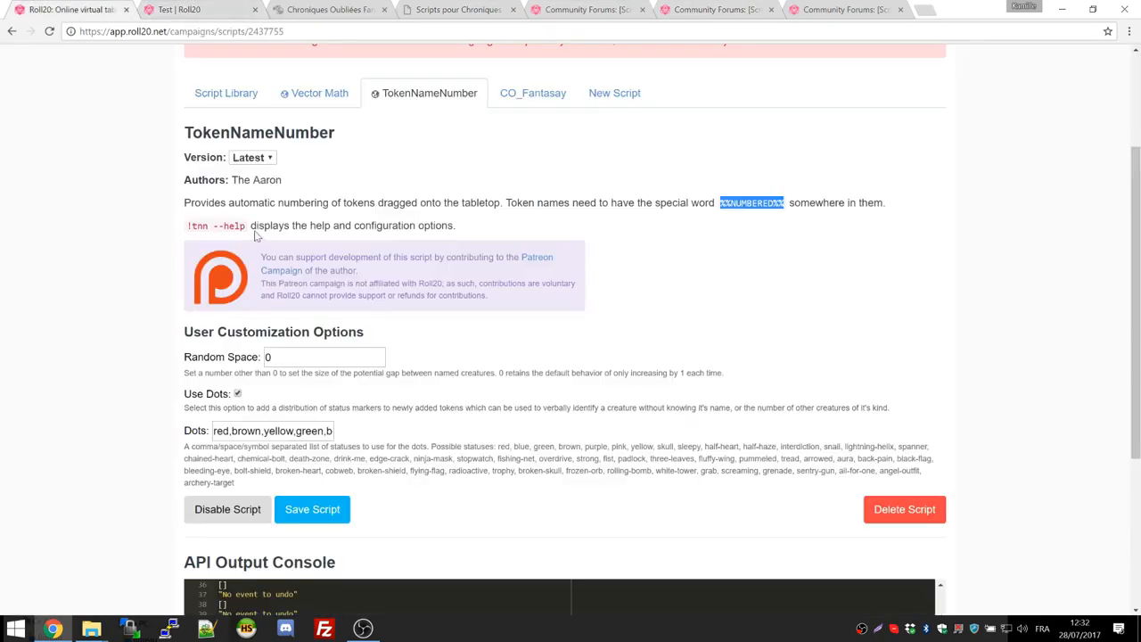
Step: Run the !tnn --help command in the Test game's chat to display the TokenNameNumber help and configuration
left_click_drag(256, 235, 197, 227)
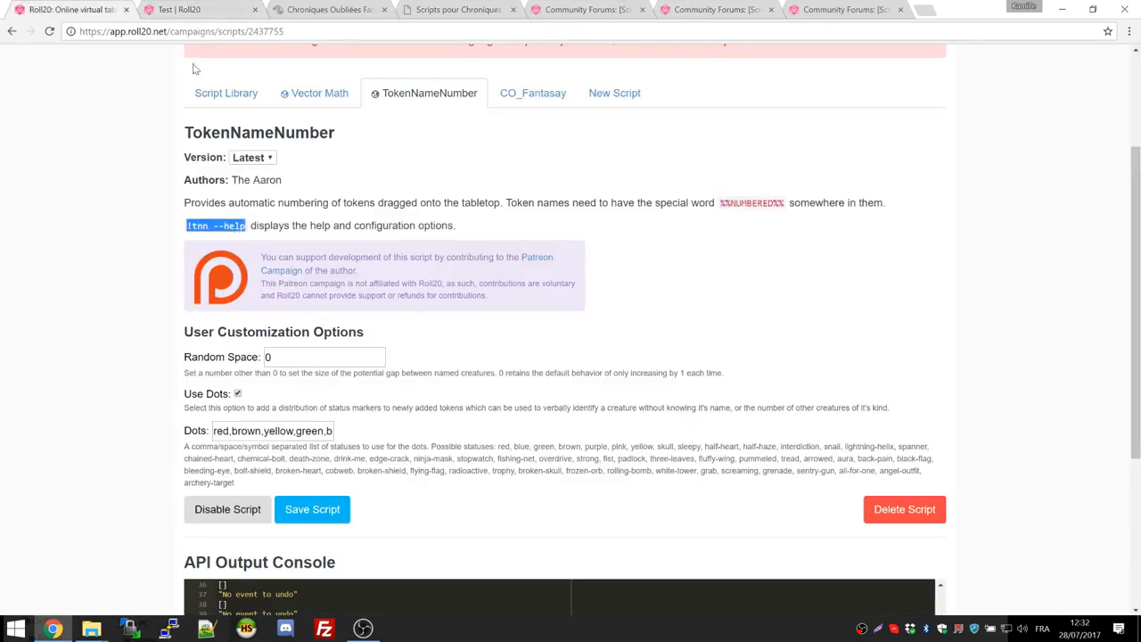
left_click(228, 7)
left_click(958, 54)
type("!tnn --help")
key("Return")
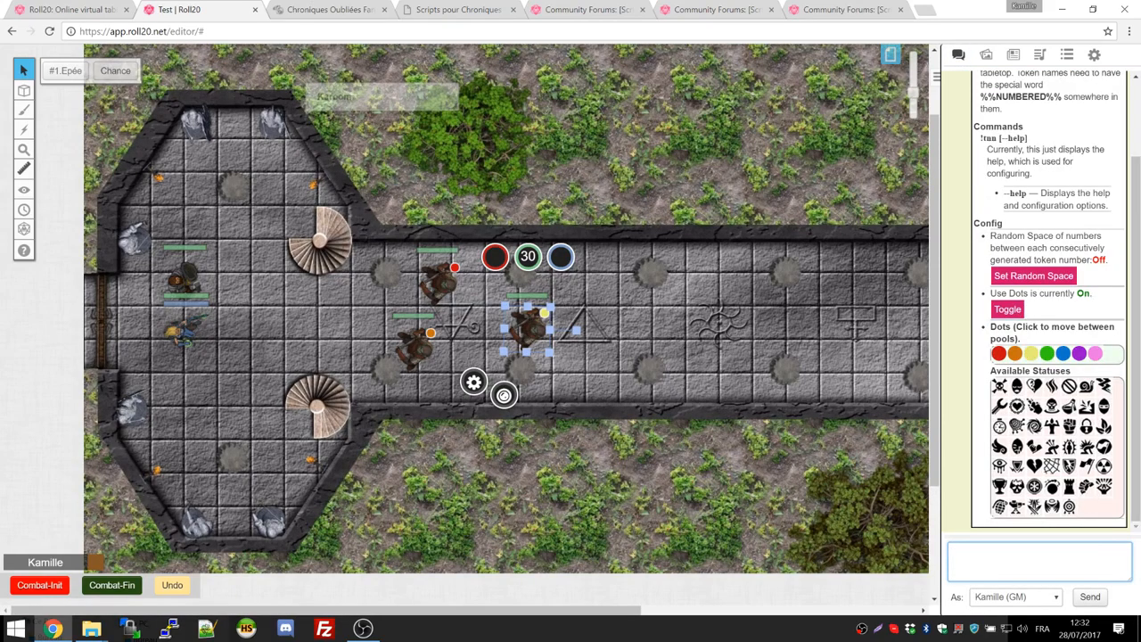
Step: Toggle TokenNameNumber's Use Dots option off and back on from the chat
left_click(1011, 309)
left_click(1093, 515)
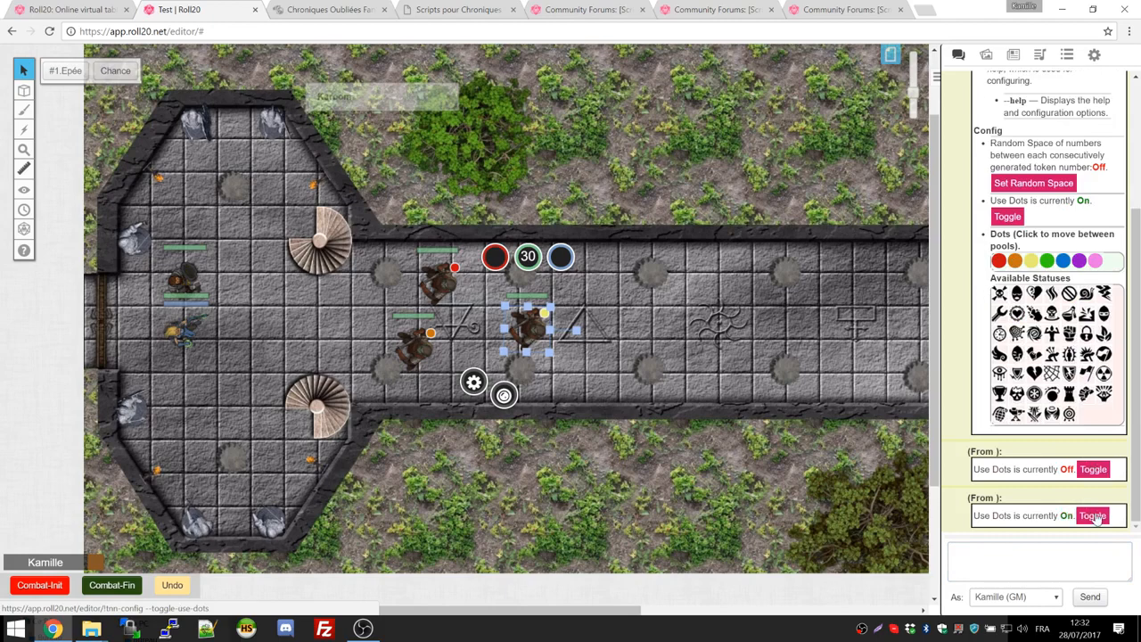
left_click(773, 334)
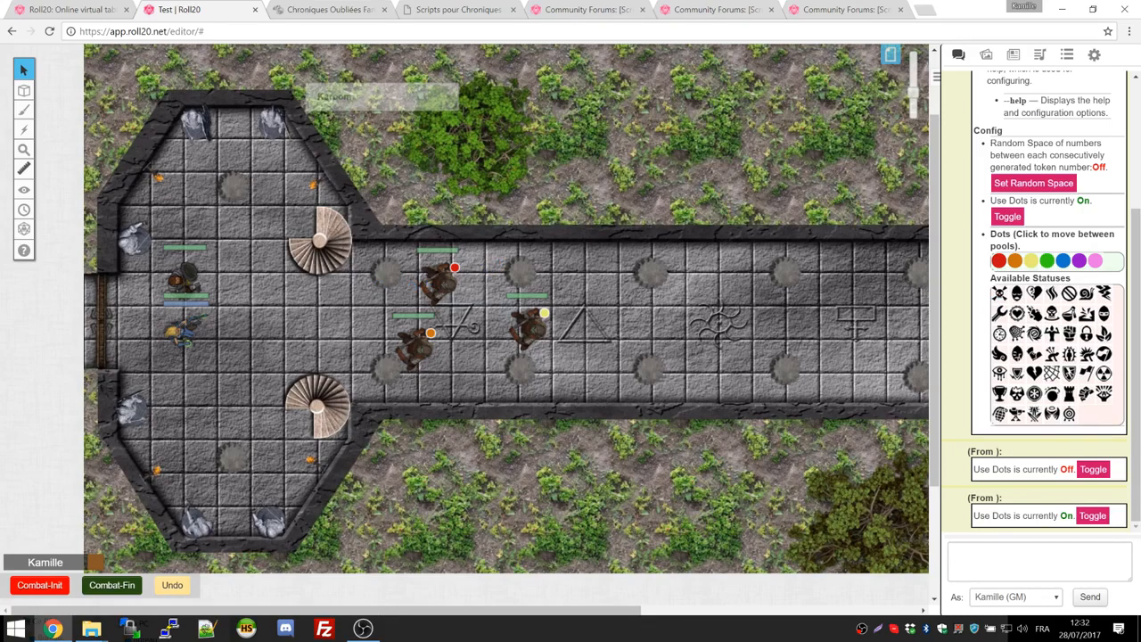
Step: Show the journal and move the orange-dotted and red-dotted orc tokens from the corridor into the room beside the staircases
left_click(985, 54)
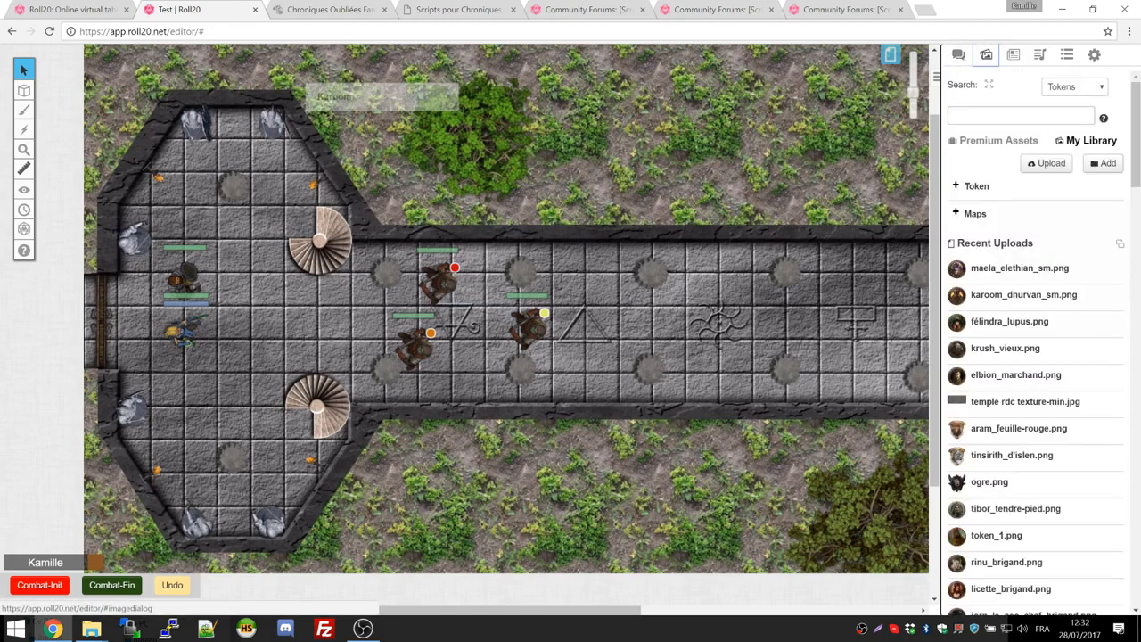
left_click(1013, 55)
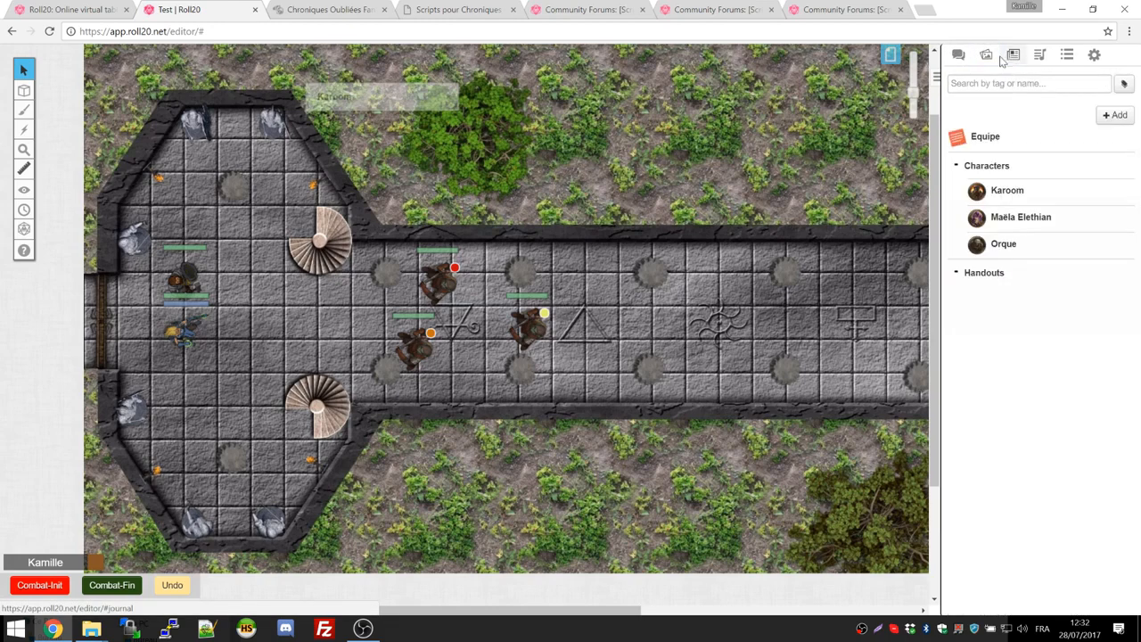
left_click_drag(422, 343, 295, 354)
left_click_drag(437, 282, 321, 291)
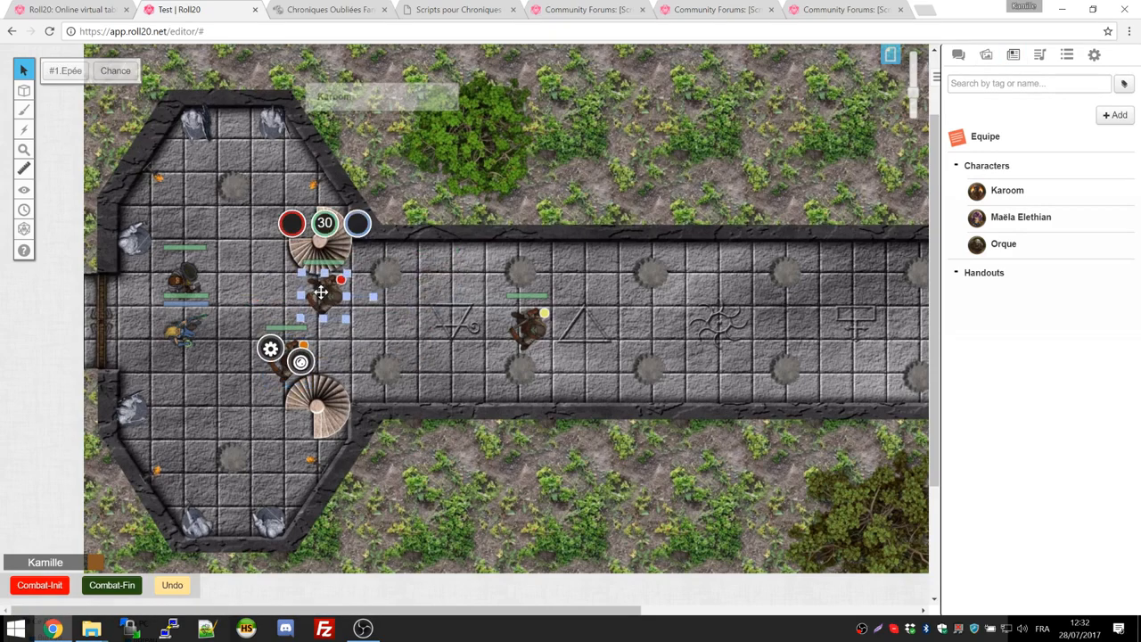
Step: Review Orque's character sheet and the content of its #1.Epée ability, leaving the ability as it is
double_click(321, 291)
left_click(379, 130)
scroll(570, 320, "down", 2)
scroll(488, 160, "up", 2)
left_click(467, 124)
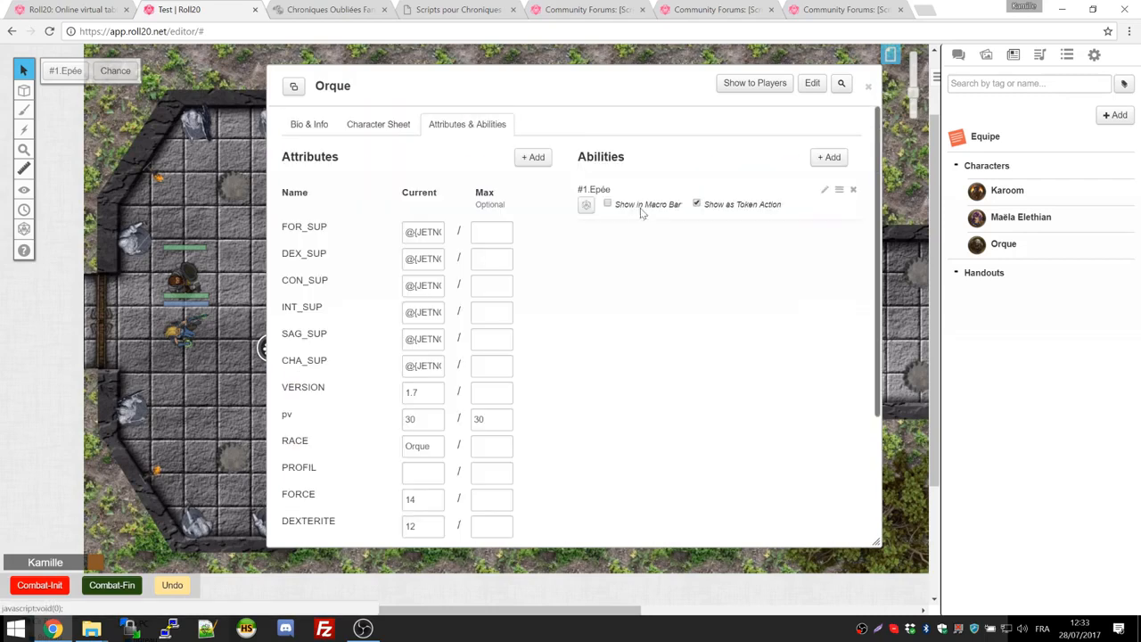
left_click(822, 193)
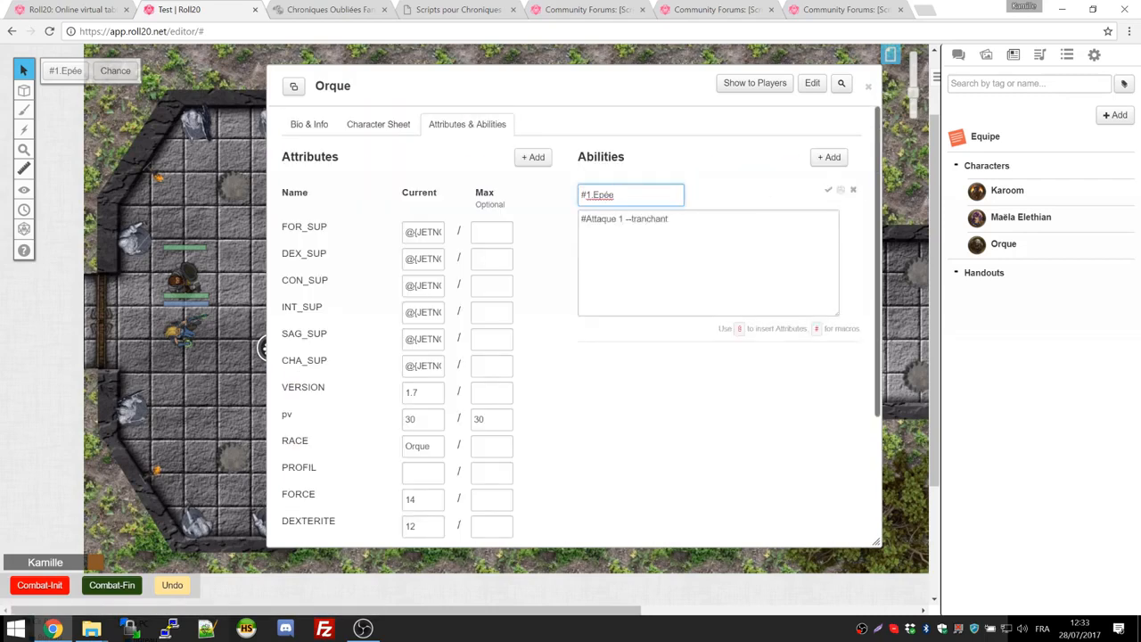
left_click(827, 193)
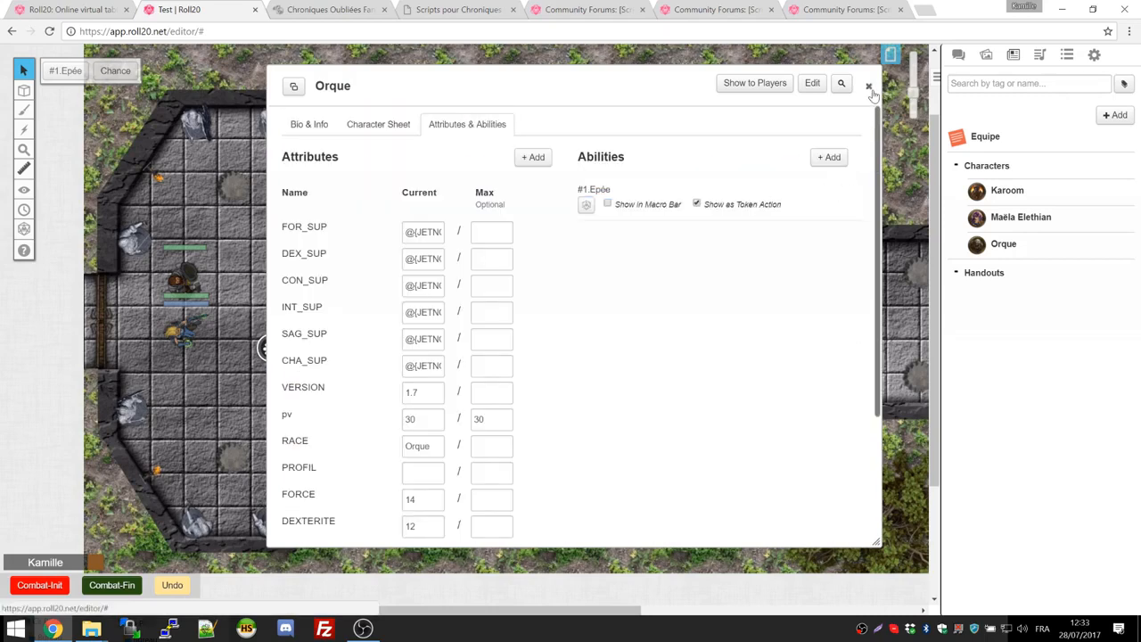
left_click(868, 86)
Step: Position the tokens for combat, with the yellow-dotted orc at the room's entrance and Karoom between Maëla and the other two orcs
left_click_drag(528, 330, 370, 345)
left_click_drag(337, 297, 279, 300)
left_click_drag(186, 281, 164, 336)
left_click(178, 336)
left_click_drag(376, 344, 364, 306)
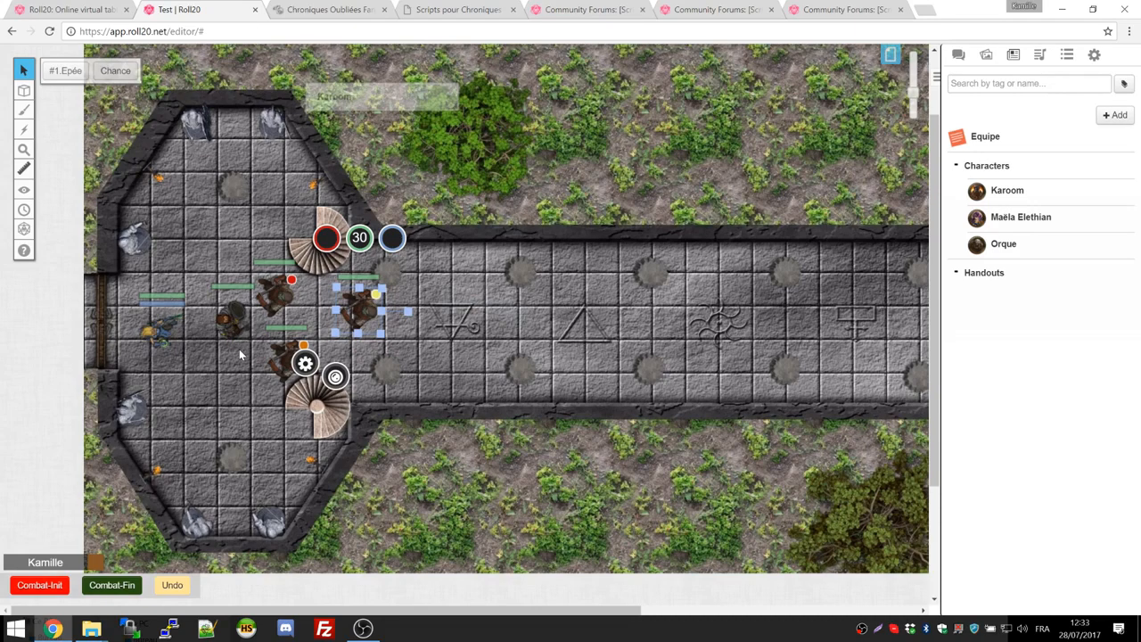
left_click(239, 233)
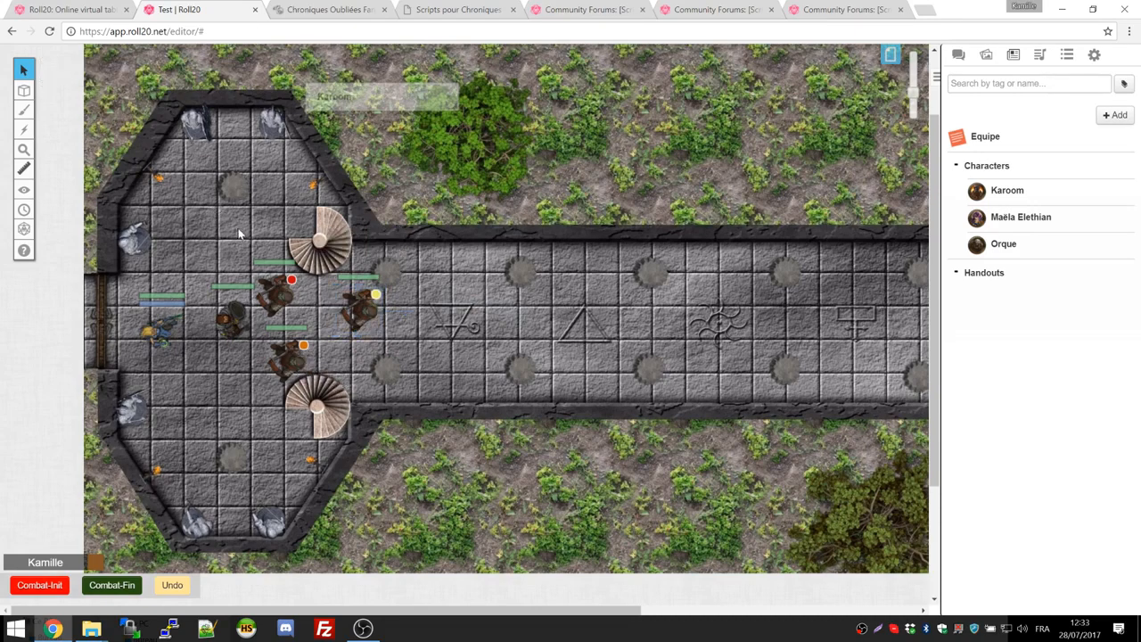
Step: Start combat with Combat-Init for all five tokens and place the resized turn order window over the map's corridor
left_click_drag(130, 218, 464, 551)
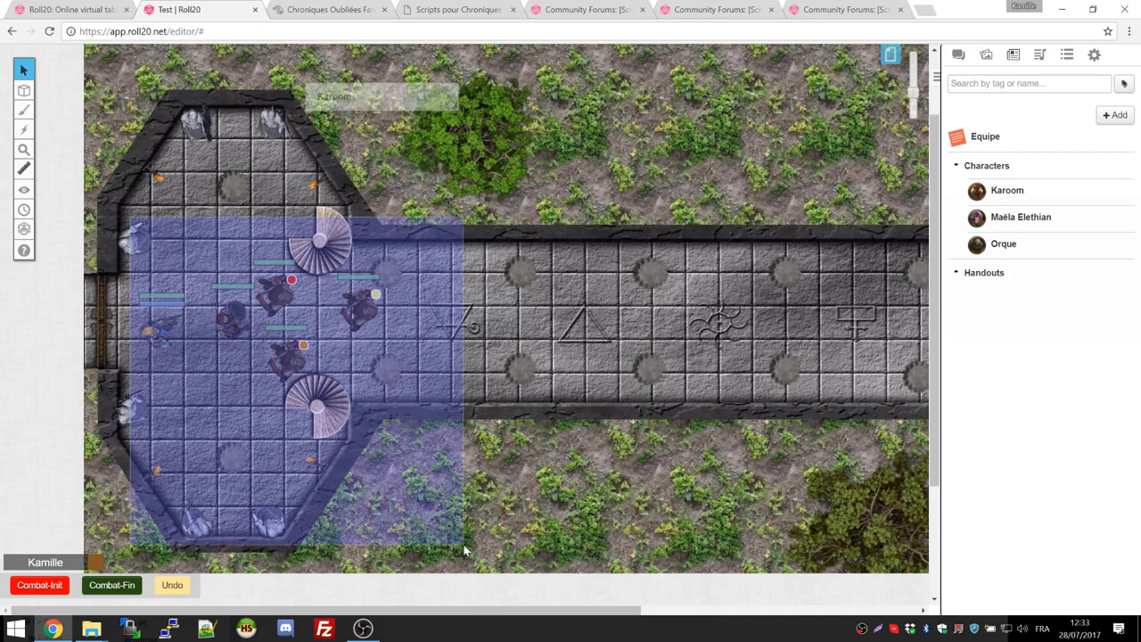
left_click_drag(463, 551, 465, 553)
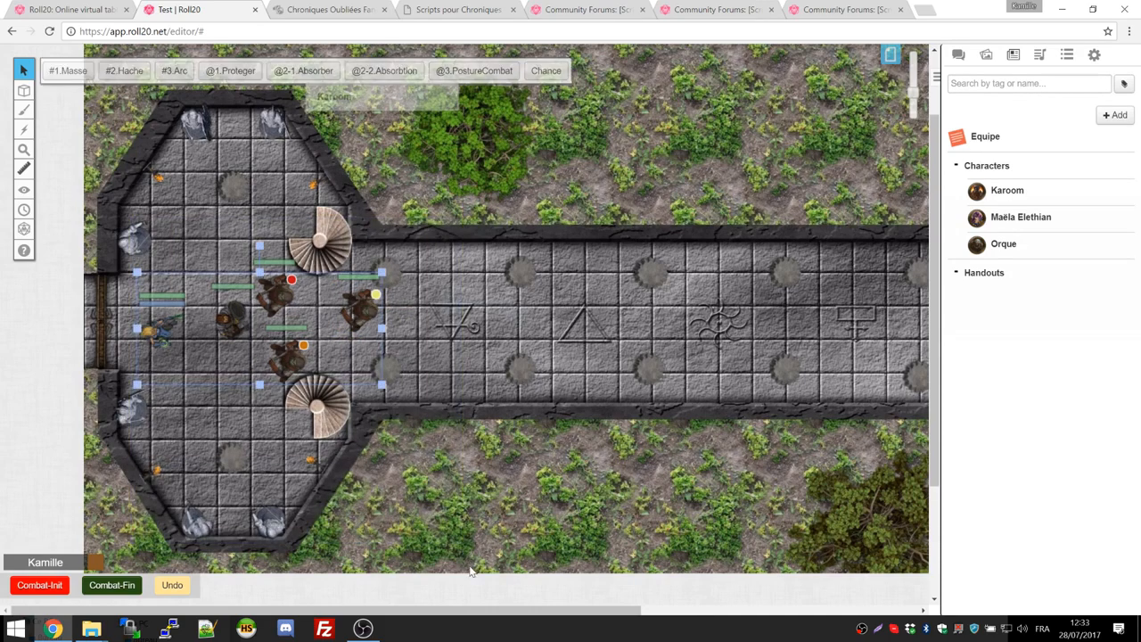
left_click(33, 585)
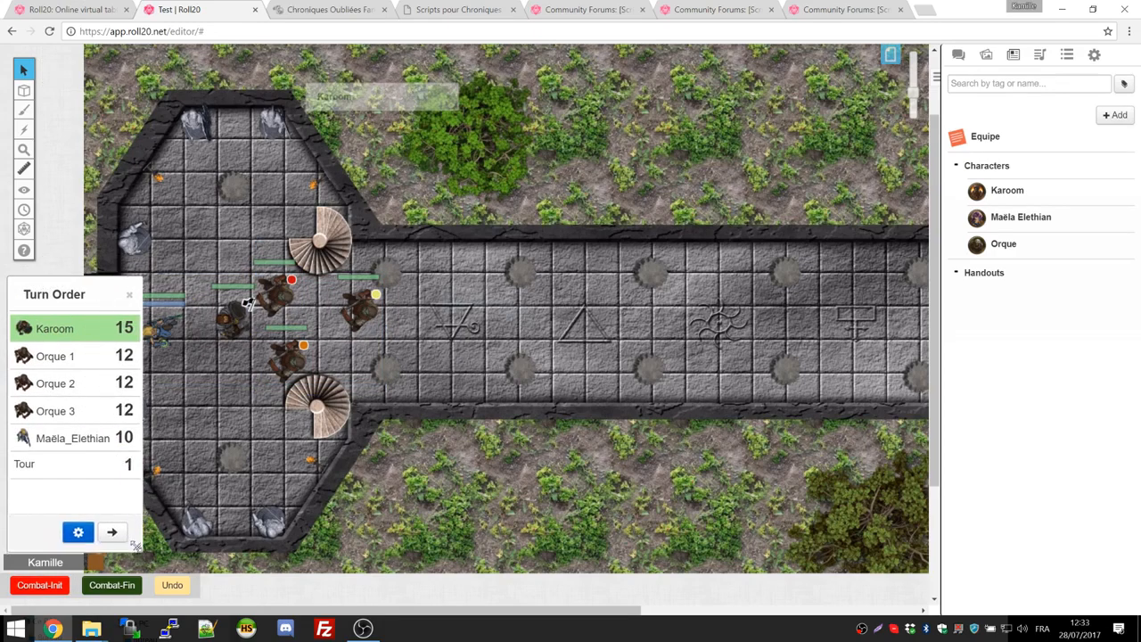
left_click_drag(141, 507, 139, 505)
left_click_drag(71, 287, 691, 215)
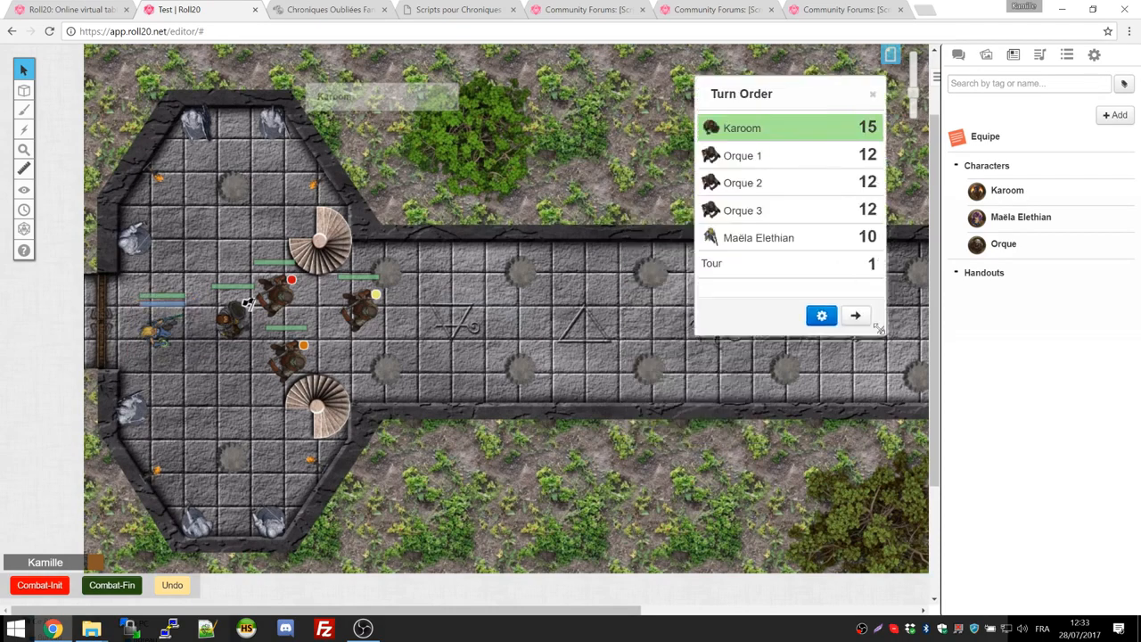
left_click_drag(878, 330, 884, 322)
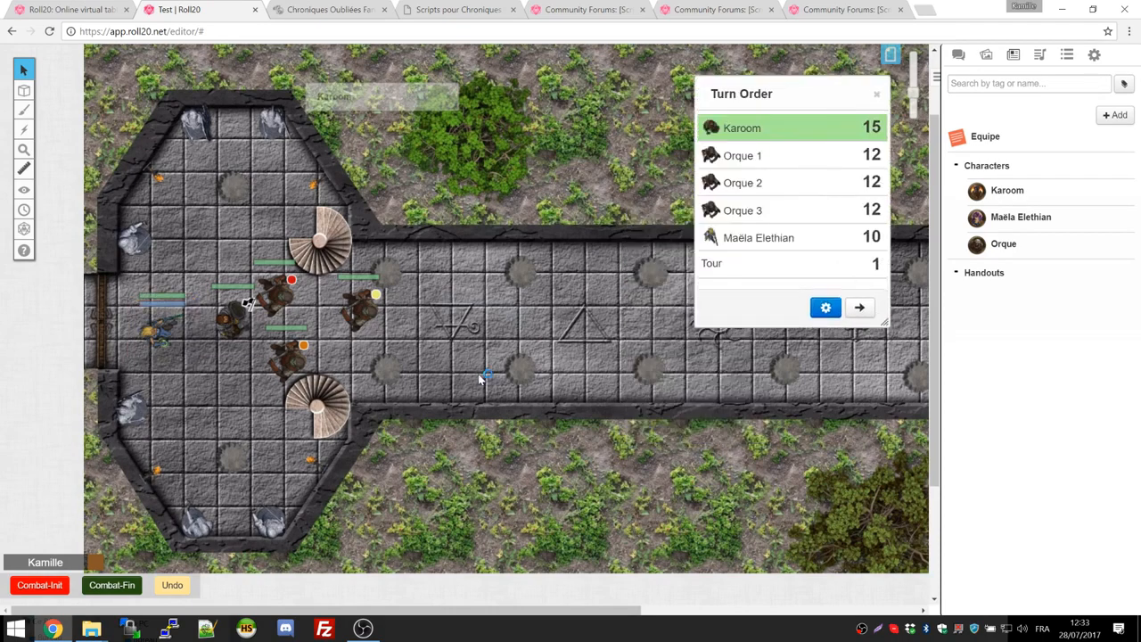
Step: Attack the red-dotted orc with Karoom's #1.Masse ability and show the attack result in the chat
left_click(248, 319)
mouse_move(237, 319)
left_mouse_down()
mouse_move(226, 337)
mouse_move(241, 337)
mouse_move(241, 312)
left_mouse_up()
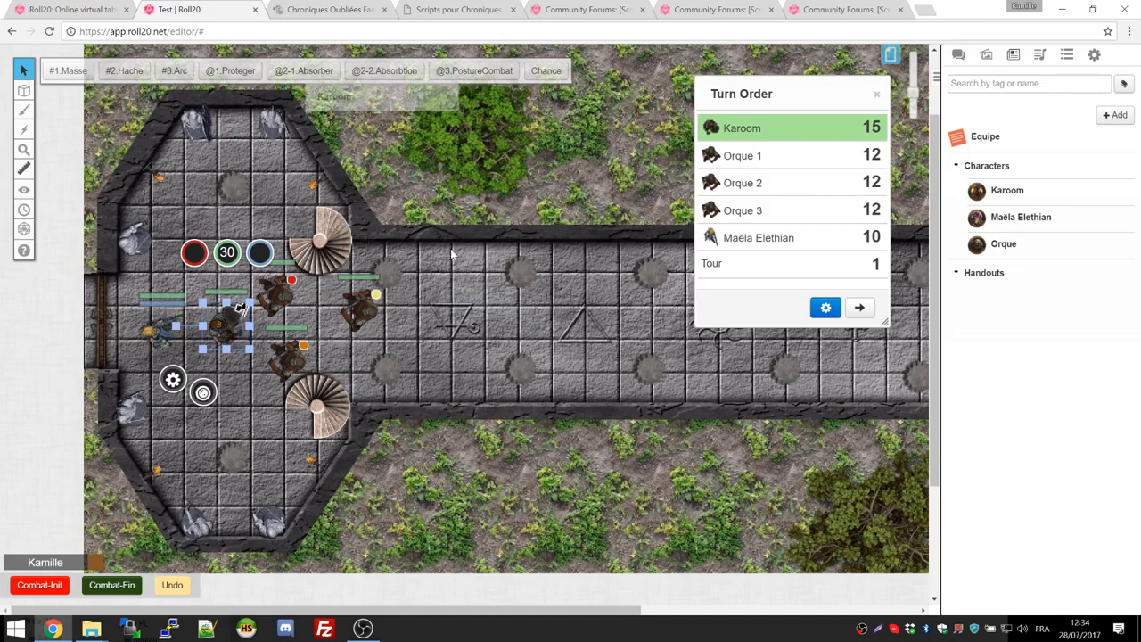
left_click(67, 72)
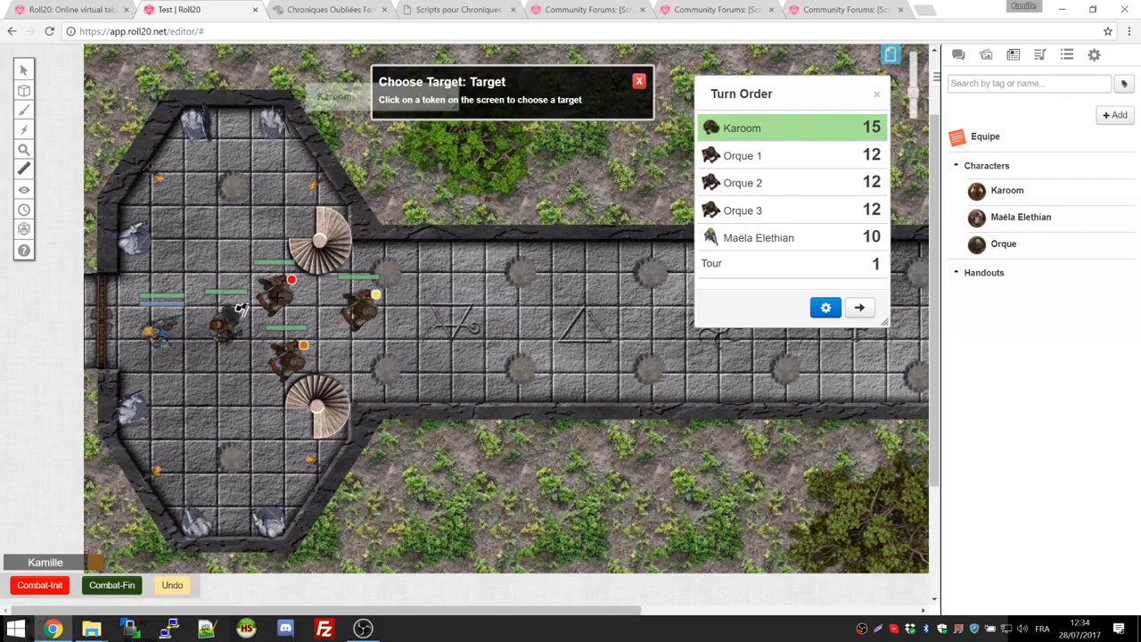
left_click(279, 295)
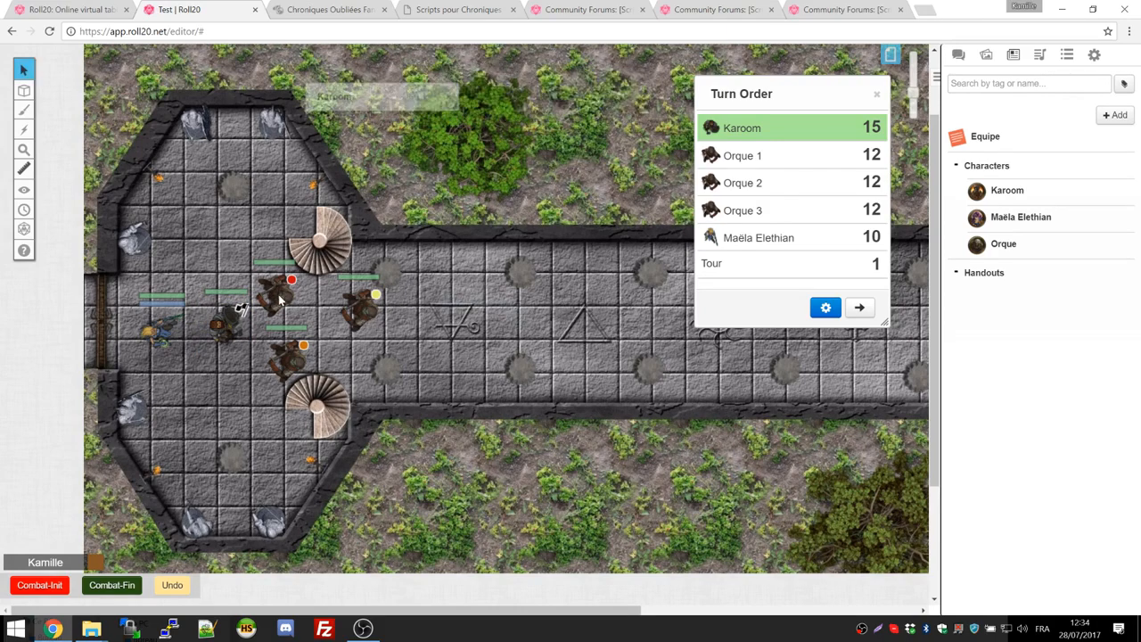
left_click(959, 58)
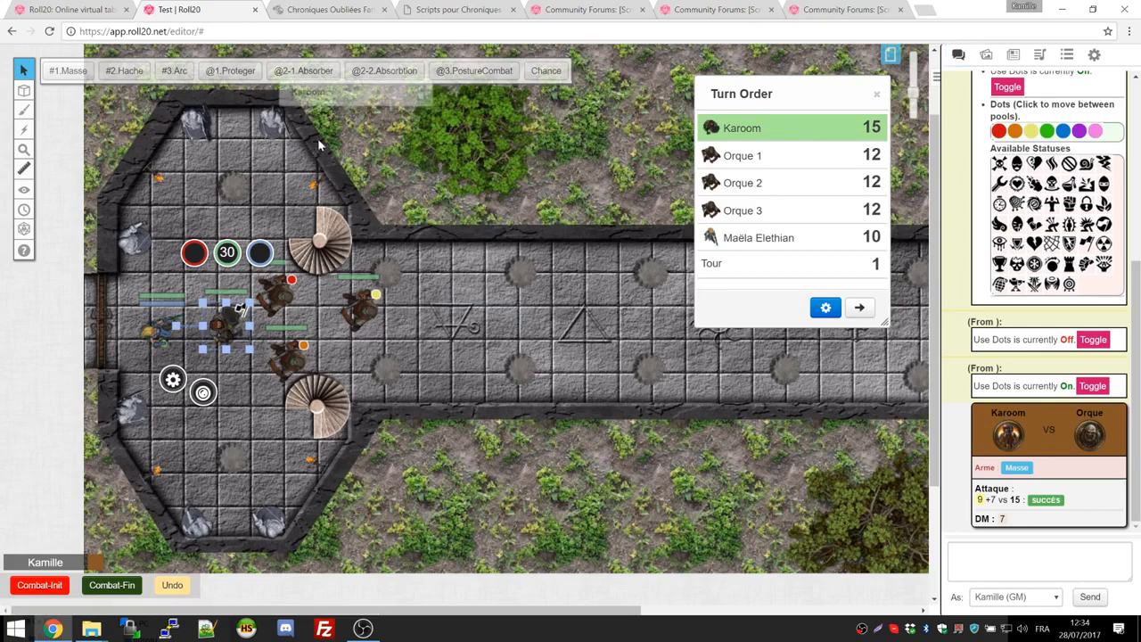
Step: Check Karoom's character sheet for the attack modifiers and the Masse weapon's values
left_click(321, 94)
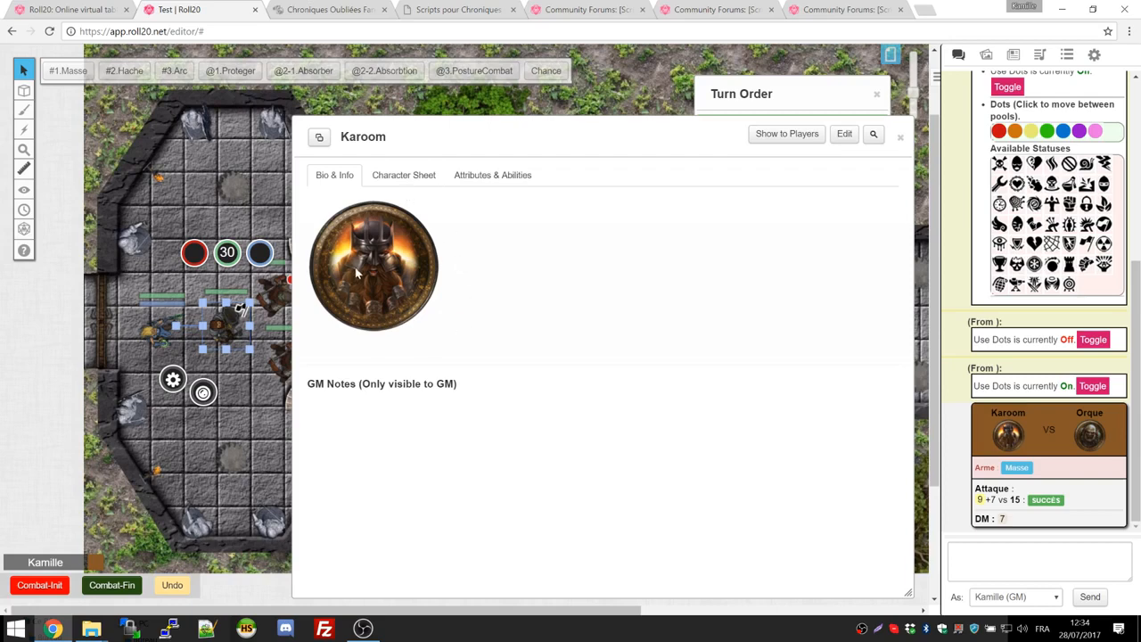
left_click(901, 137)
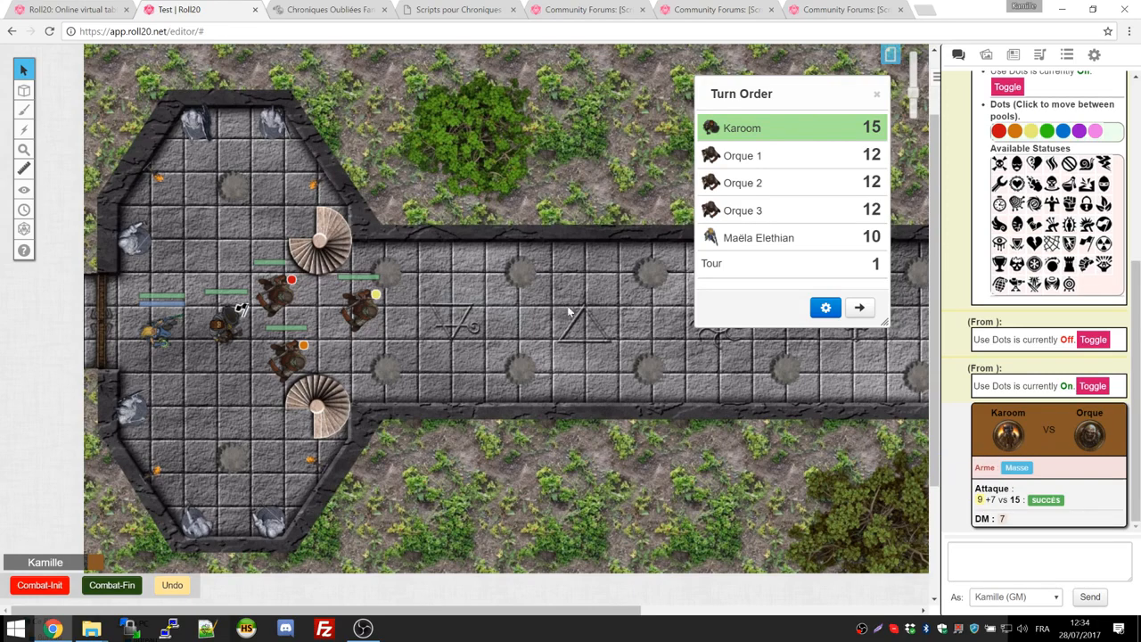
left_click(230, 321)
double_click(230, 322)
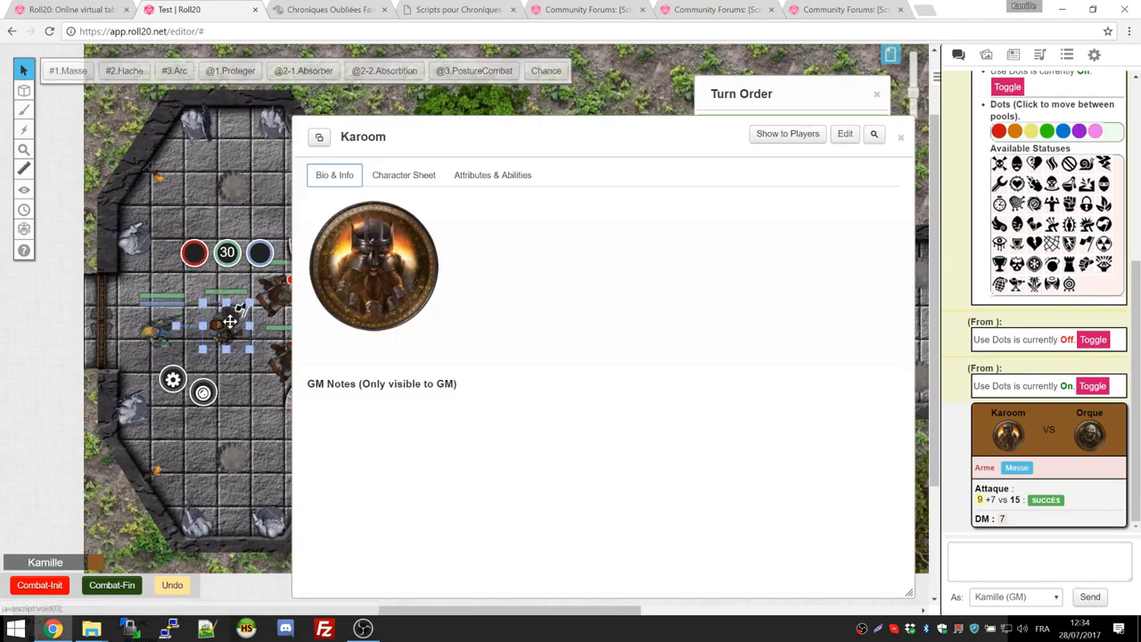
left_click(404, 174)
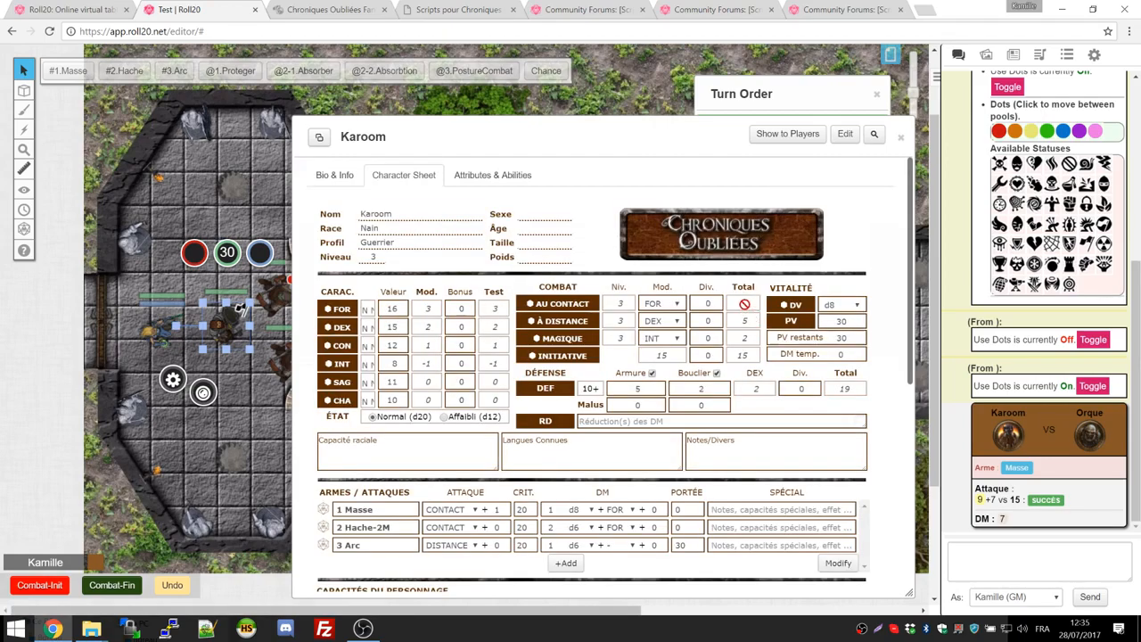
left_click(900, 138)
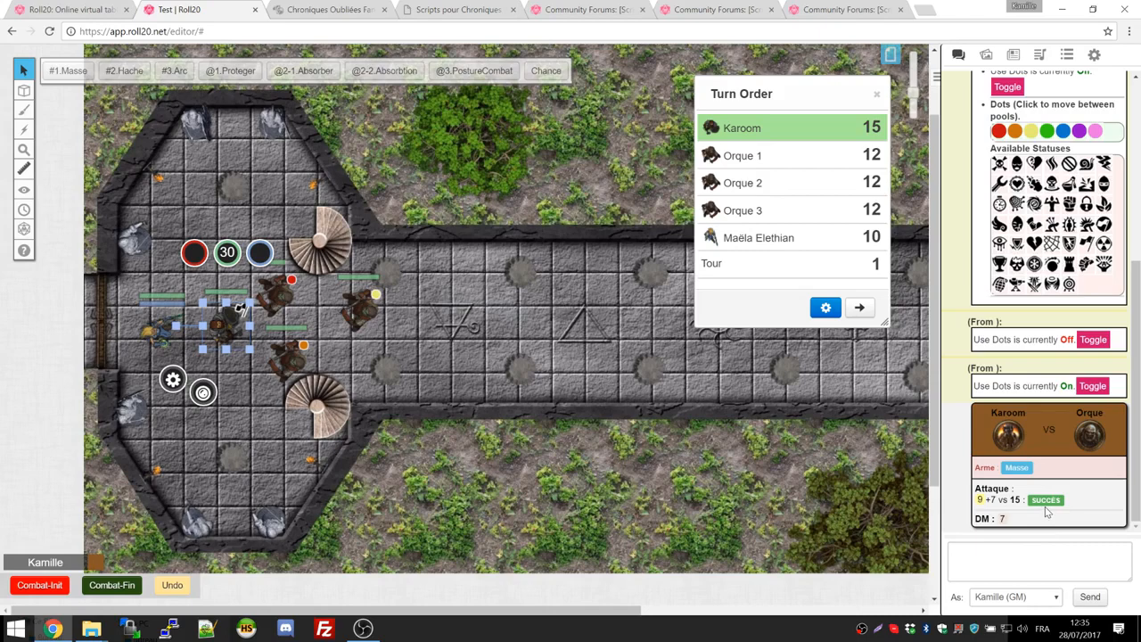
Step: Inspect the attack's damage roll and check the red-dotted orc's hit points on its token and in its token settings
mouse_move(1001, 518)
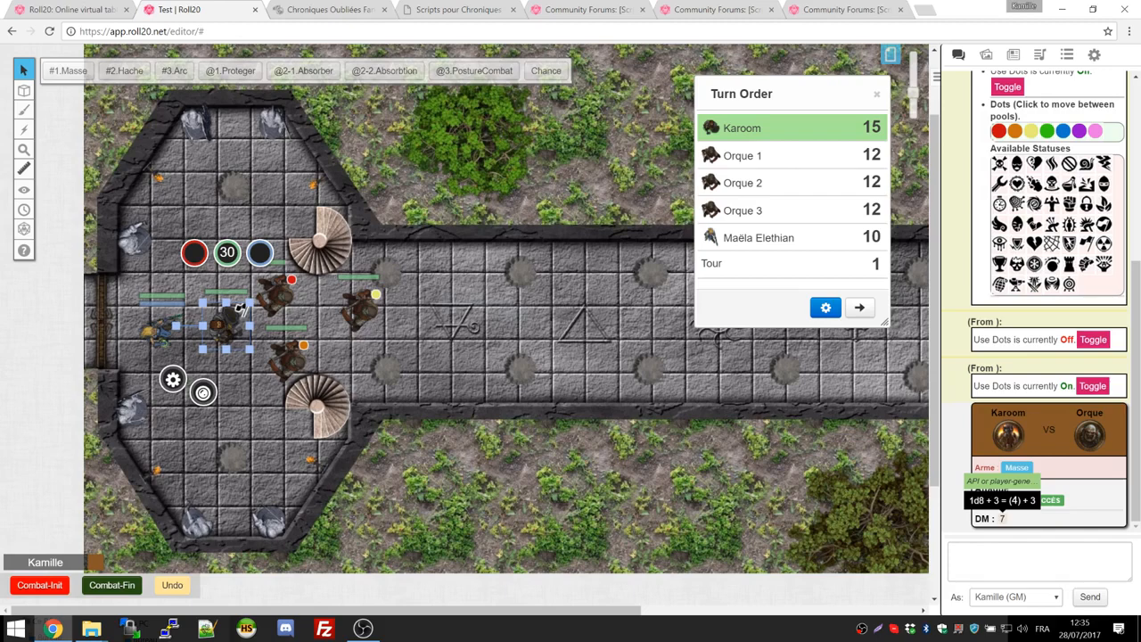
left_click(423, 341)
left_click(283, 284)
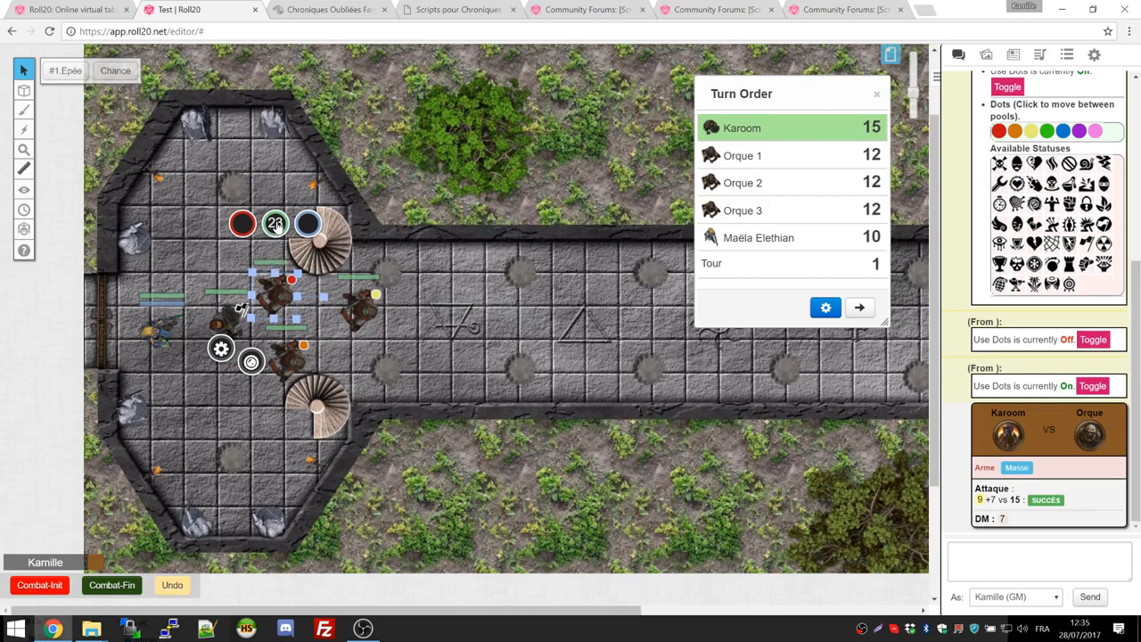
left_click(401, 386)
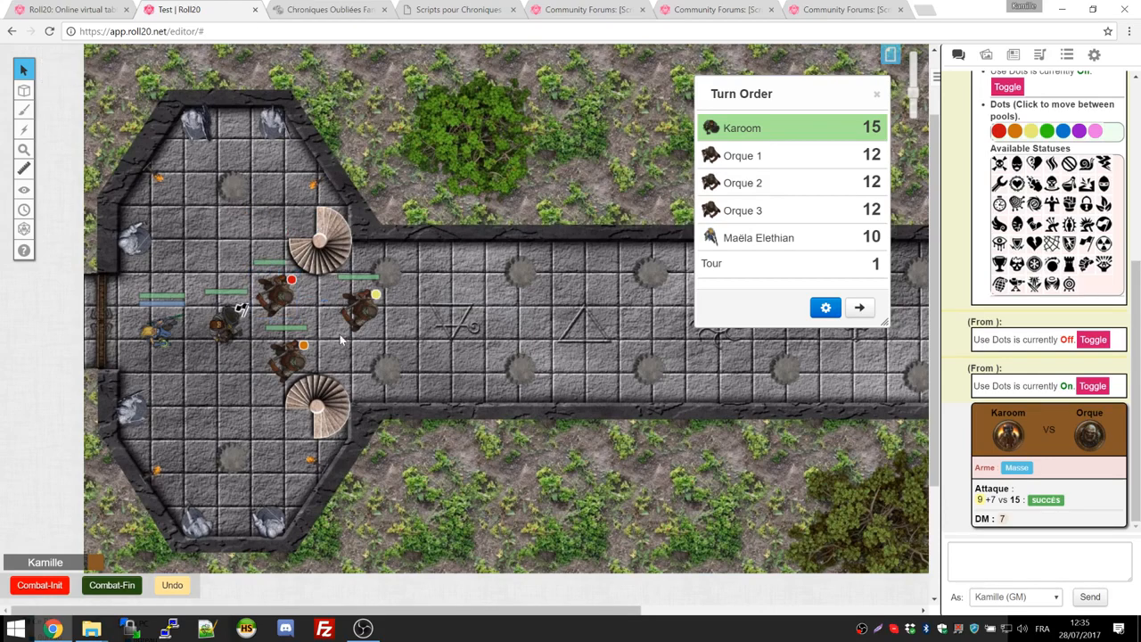
left_click(280, 298)
double_click(280, 297)
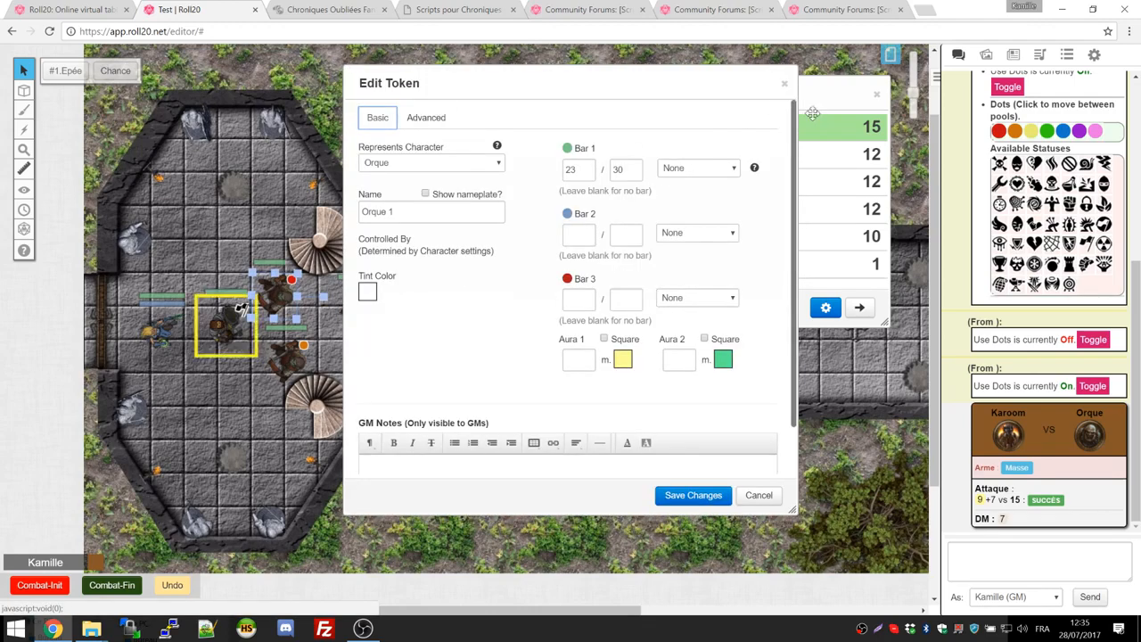
left_click(784, 83)
left_click(276, 301)
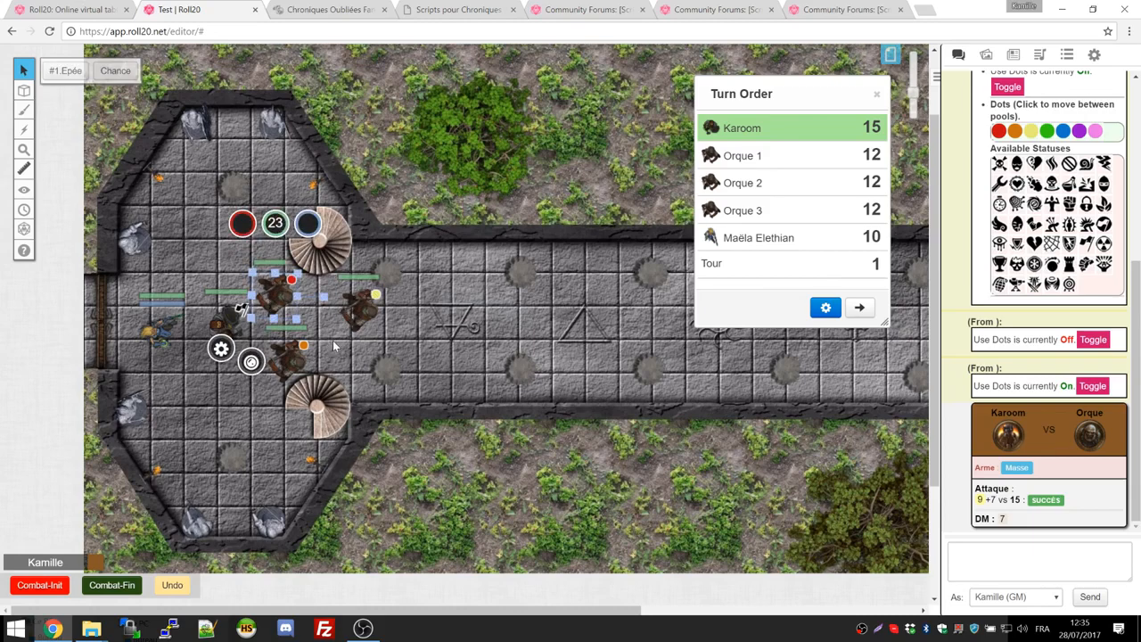
left_click(349, 381)
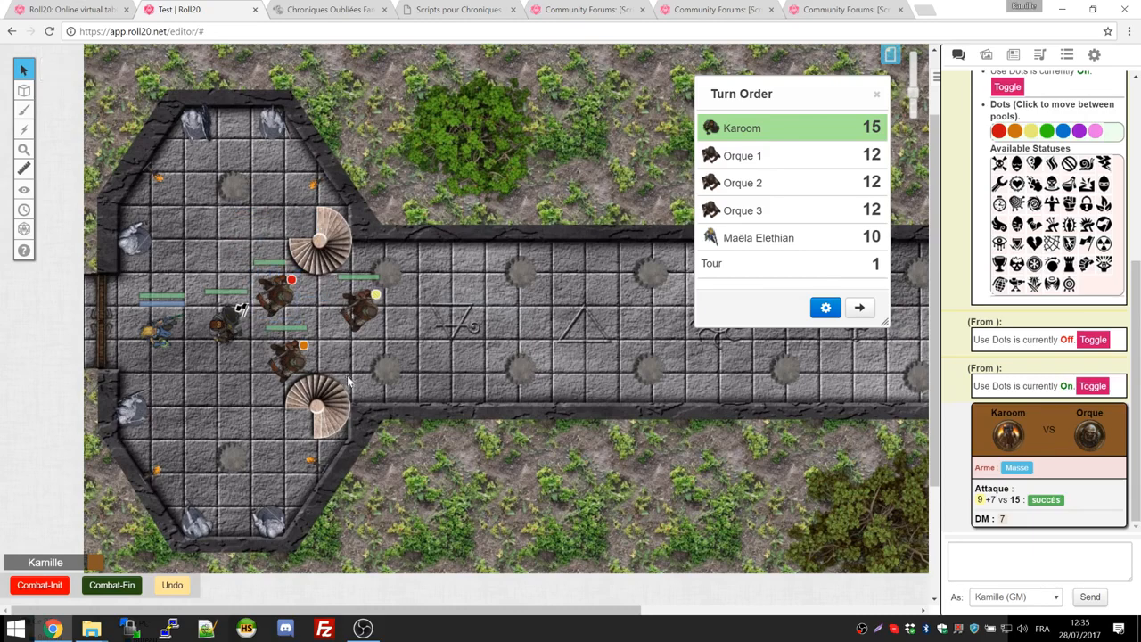
Step: Advance the turn order to Orque 1 and attack Karoom with its #1.Epée ability
left_click(859, 306)
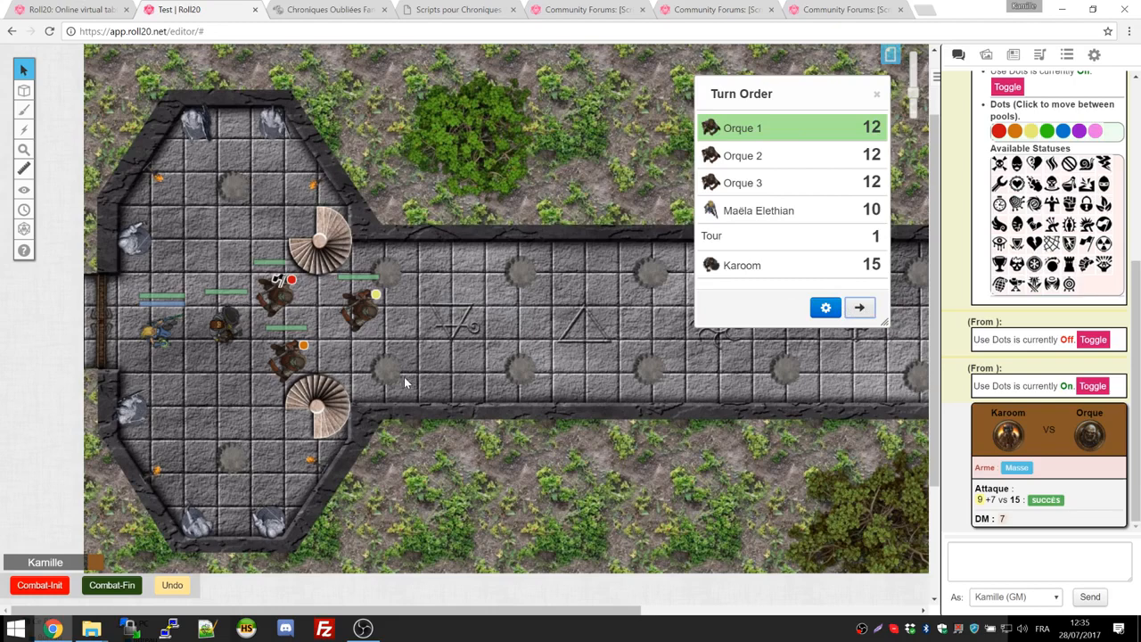
left_click(280, 303)
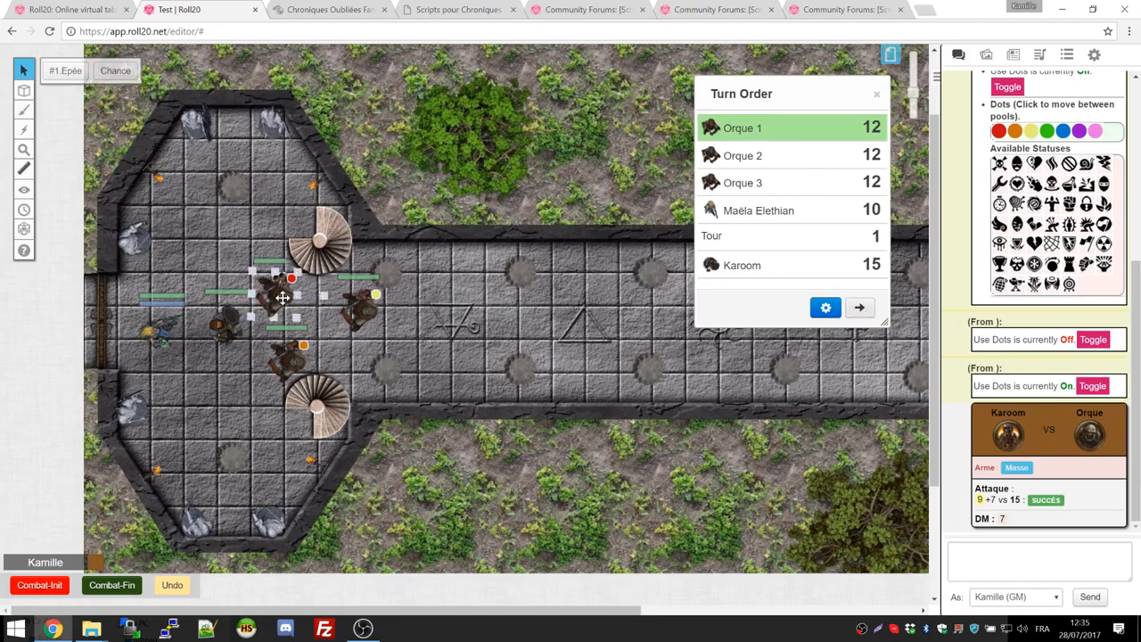
left_click(70, 84)
left_click(227, 326)
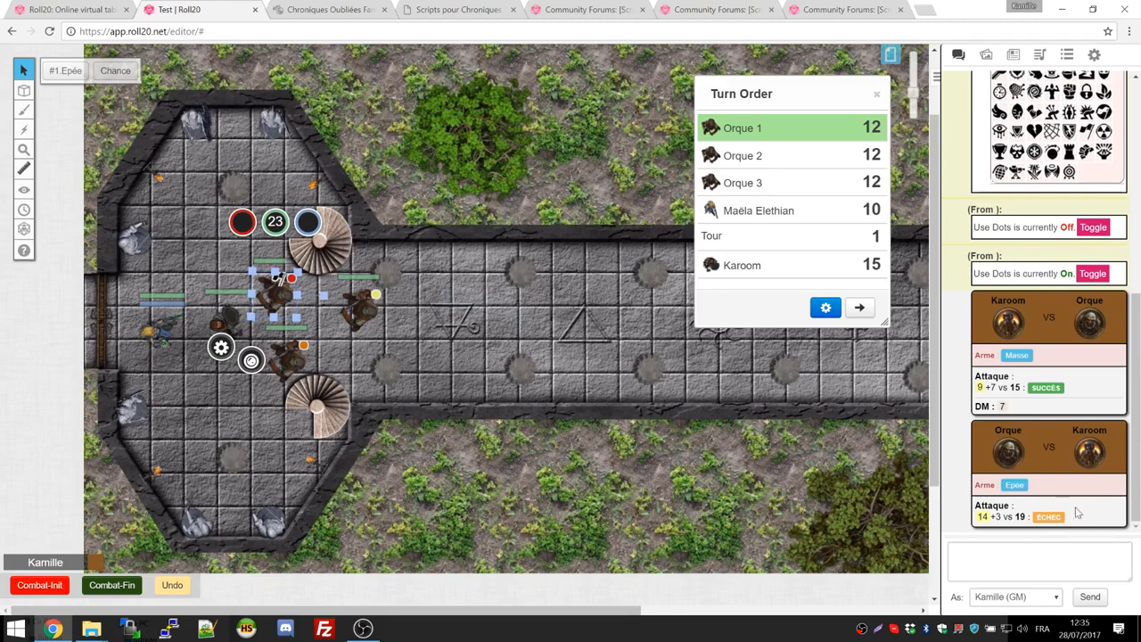
Step: Advance the turn order to Orque 2, attack Karoom with its #1.Epée ability, and check Karoom's hit points
left_click(860, 307)
left_click(303, 359)
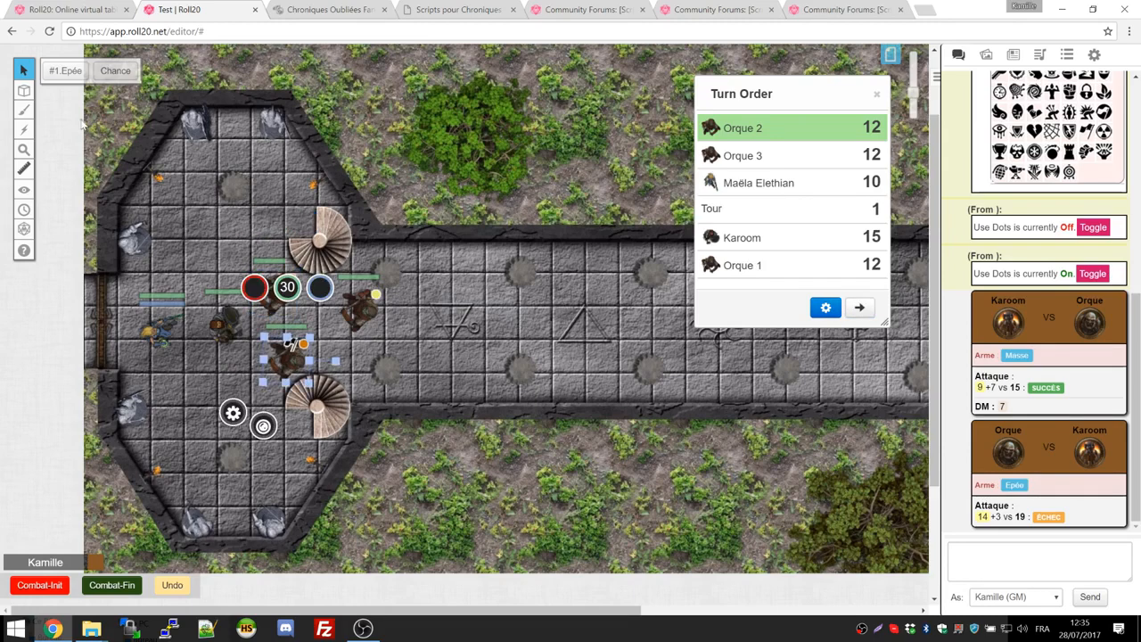
left_click(65, 70)
left_click(220, 323)
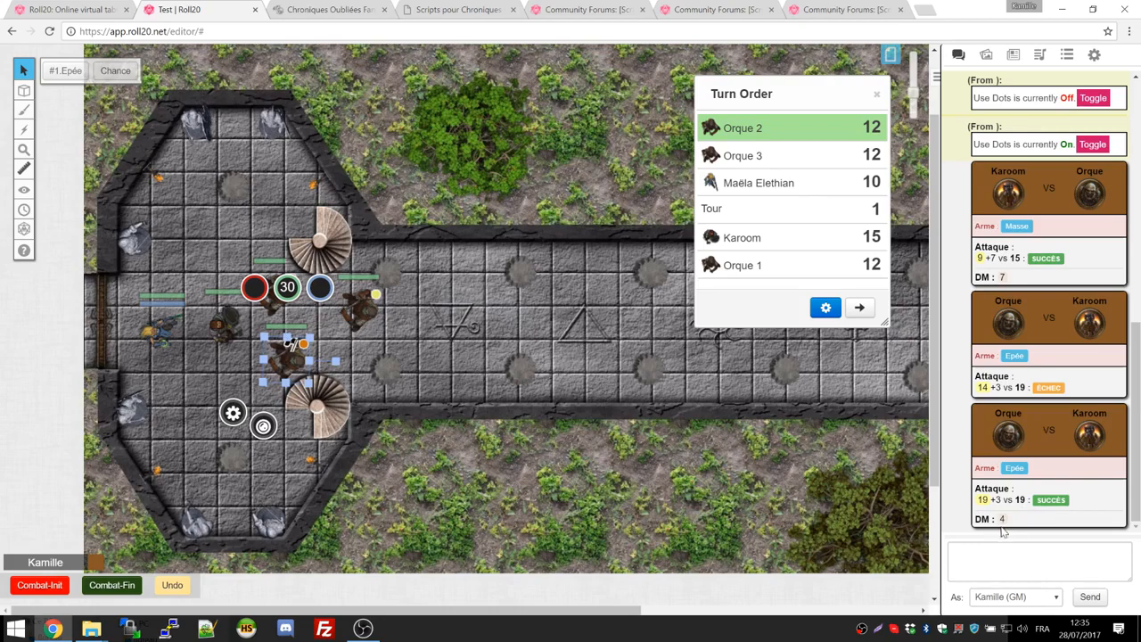
left_click(224, 328)
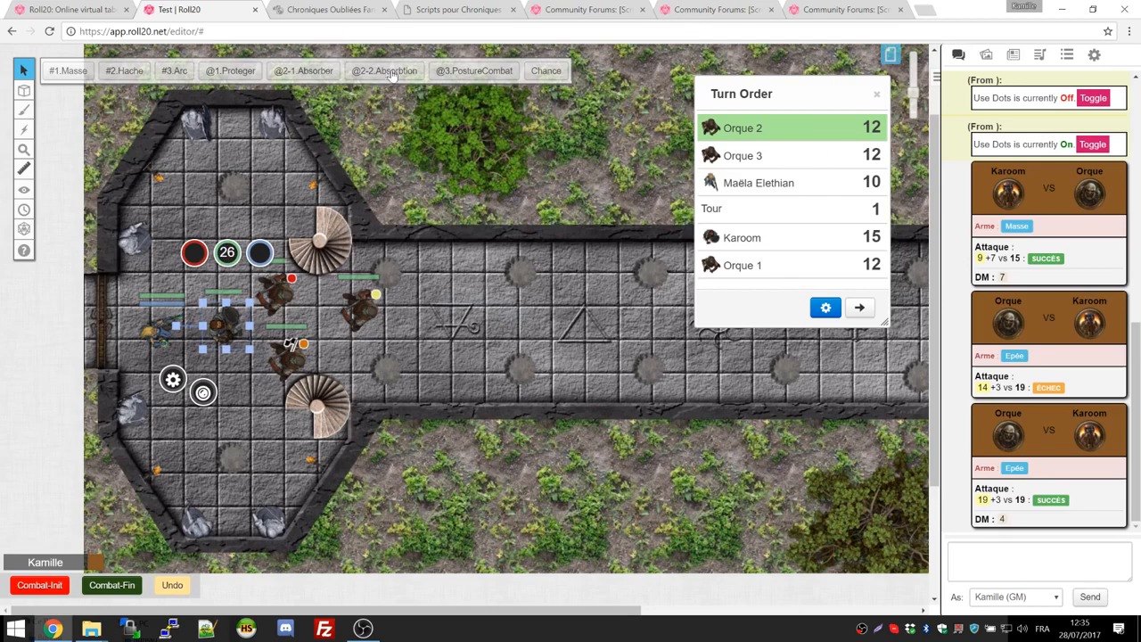
Step: Advance the turn order to Orque 3 and line up the orc tokens beside Karoom, with the yellow-dotted orc in the middle
left_click(859, 307)
left_click(368, 312)
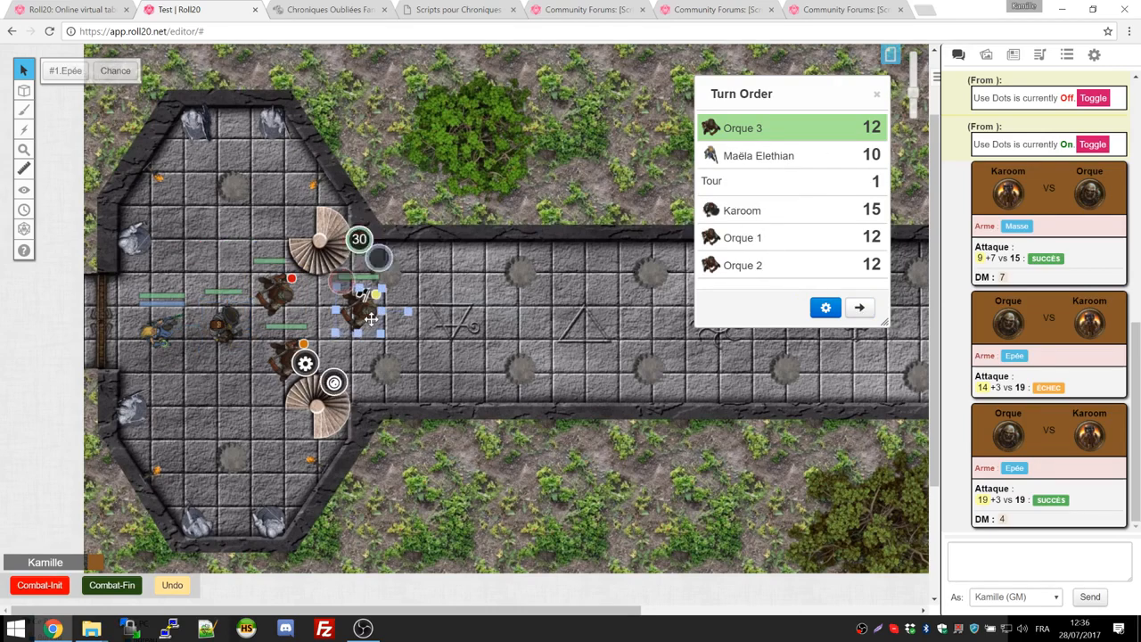
left_click(61, 79)
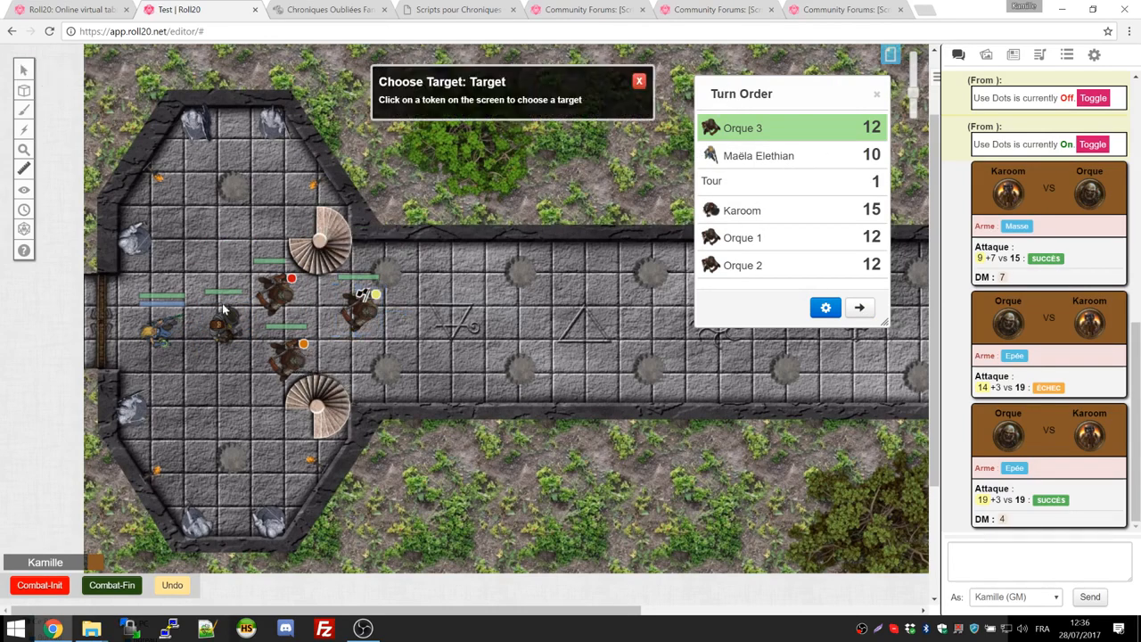
left_click(639, 81)
left_click_drag(362, 307, 273, 368)
left_click(272, 275)
left_click_drag(272, 274, 259, 264)
Step: Attack Karoom with the yellow-dotted orc's #1.Epée ability
left_click(282, 331)
left_click(65, 70)
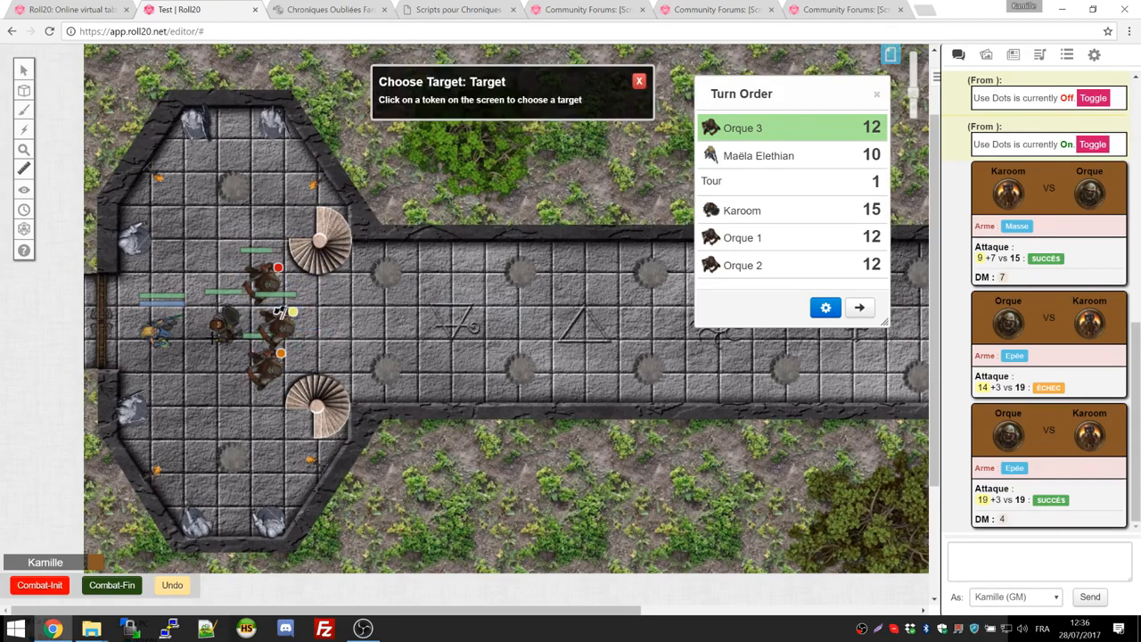
left_click(220, 324)
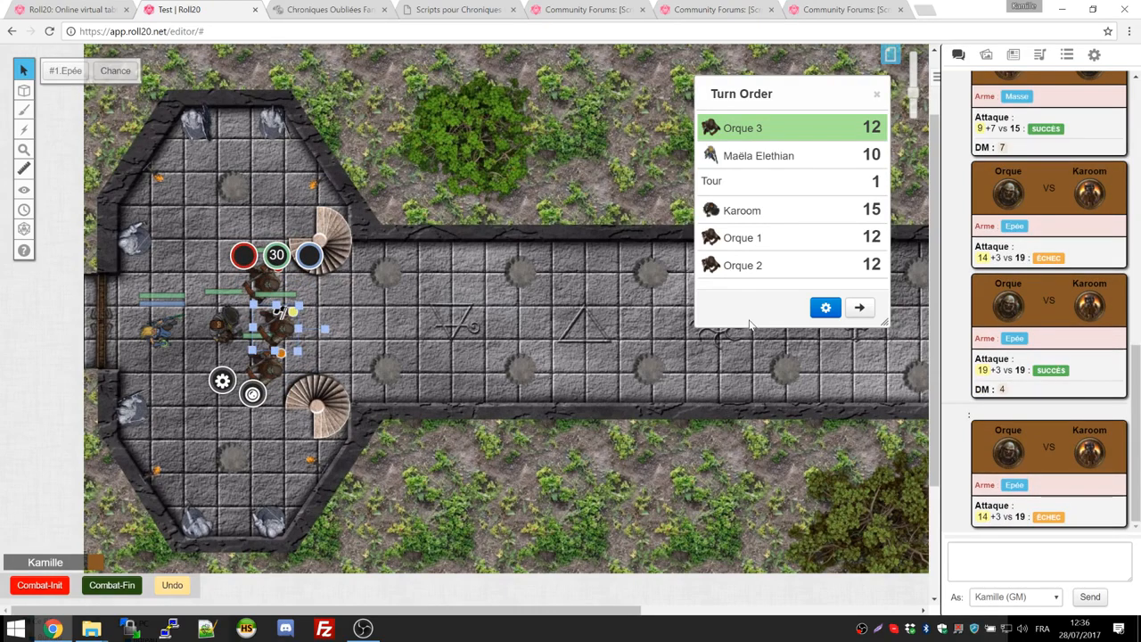
Step: Advance the turn order to Maëla Elethian and move her token directly below Karoom's
left_click(859, 308)
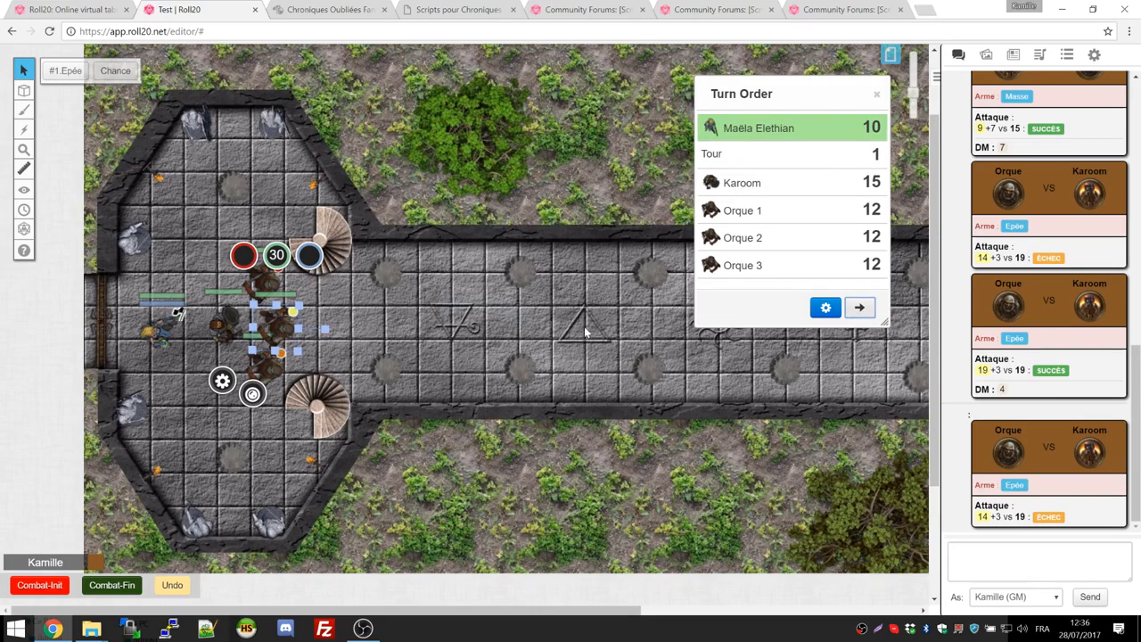
left_click(160, 334)
left_click_drag(160, 334, 221, 361)
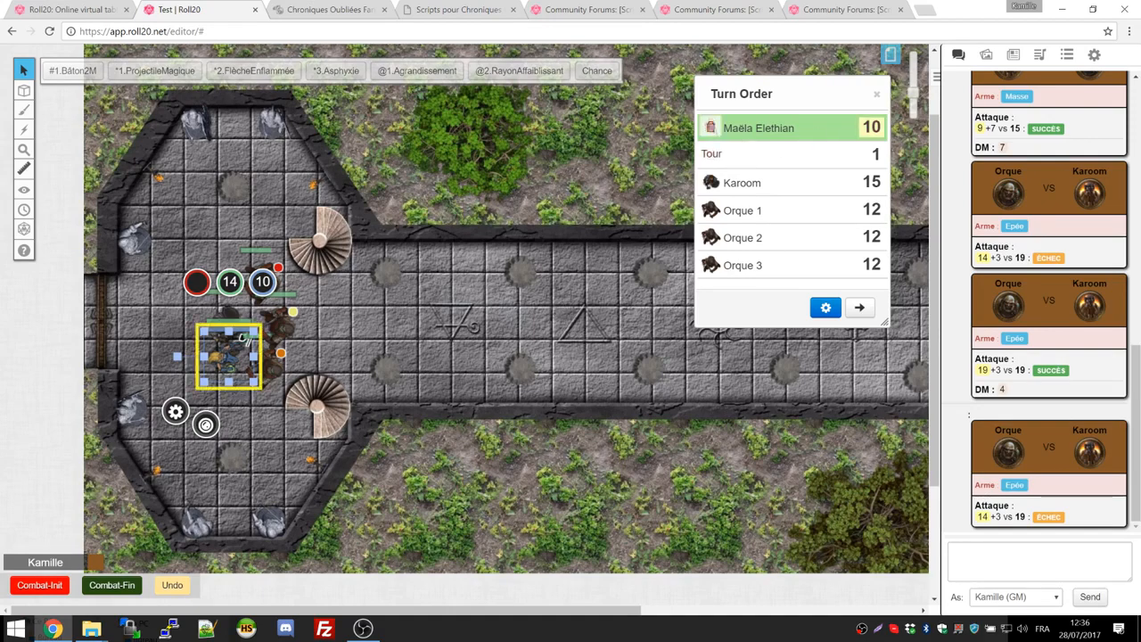
Step: Check Maëla Elethian's character sheet and close it
double_click(230, 357)
left_click(783, 89)
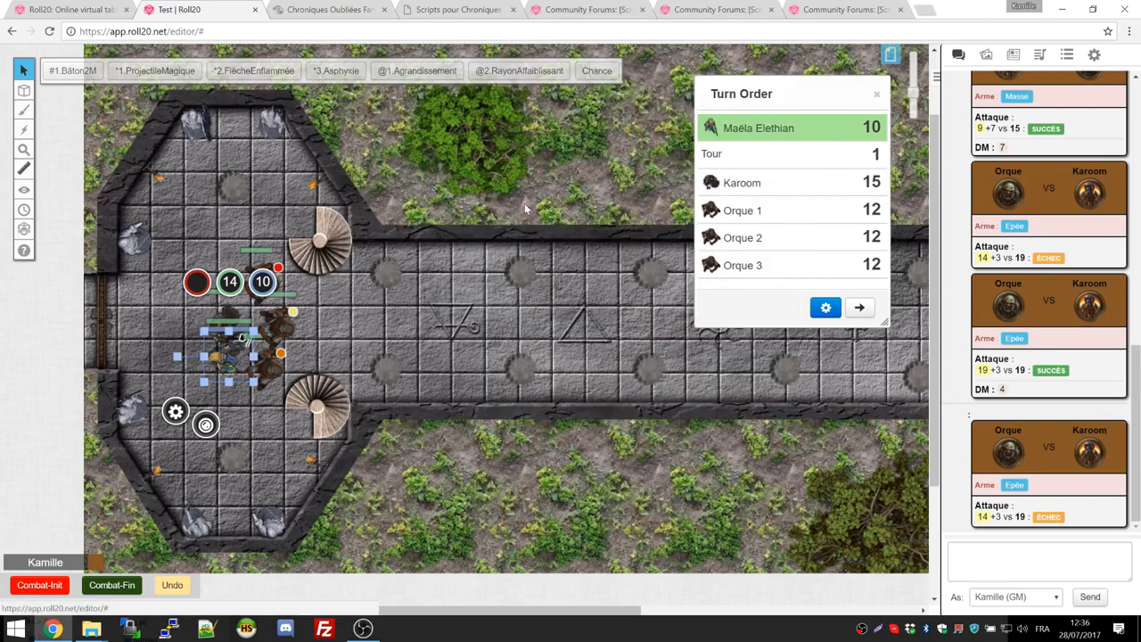
double_click(221, 354)
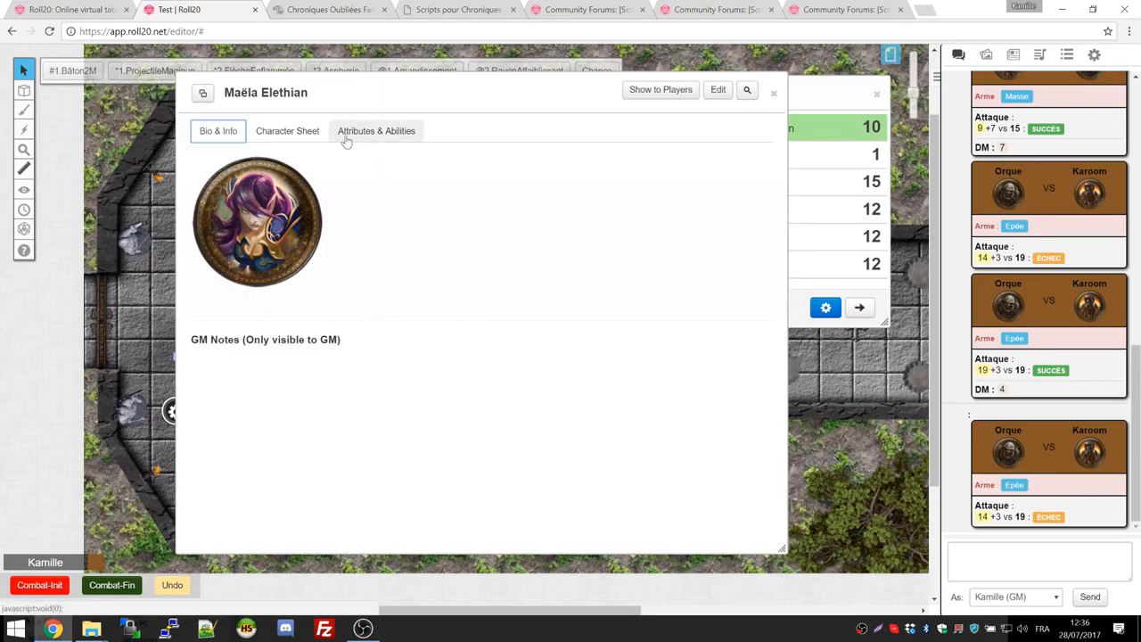
left_click(287, 131)
left_click(774, 92)
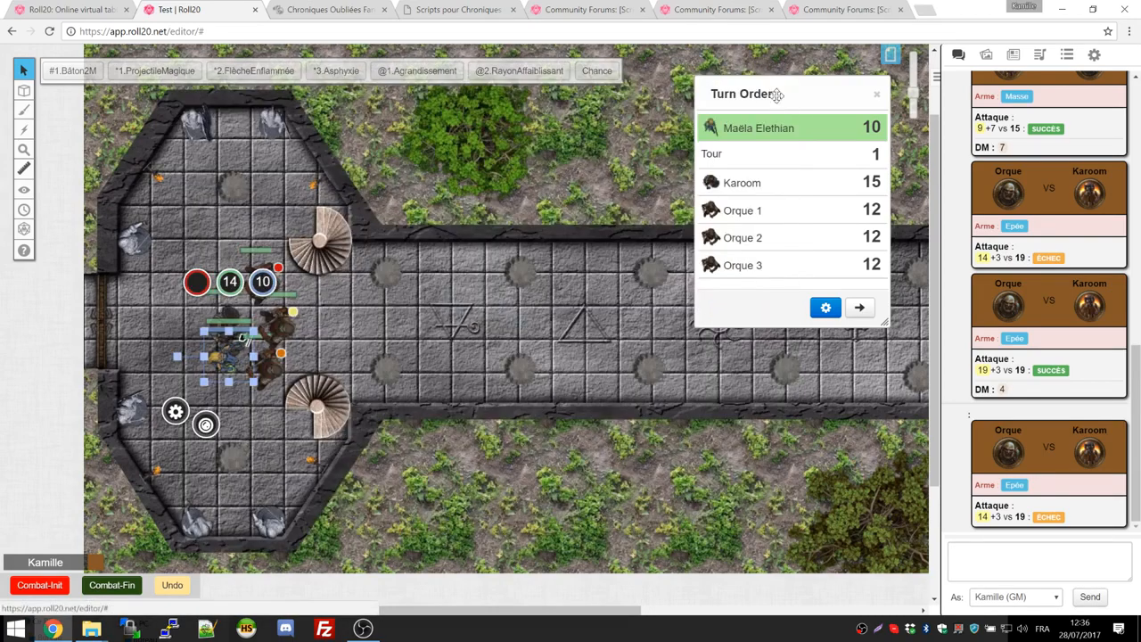
left_click(409, 375)
Step: Examine the macro text of Maëla's *1.ProjectileMagique ability, especially its --auto option
left_click(234, 363)
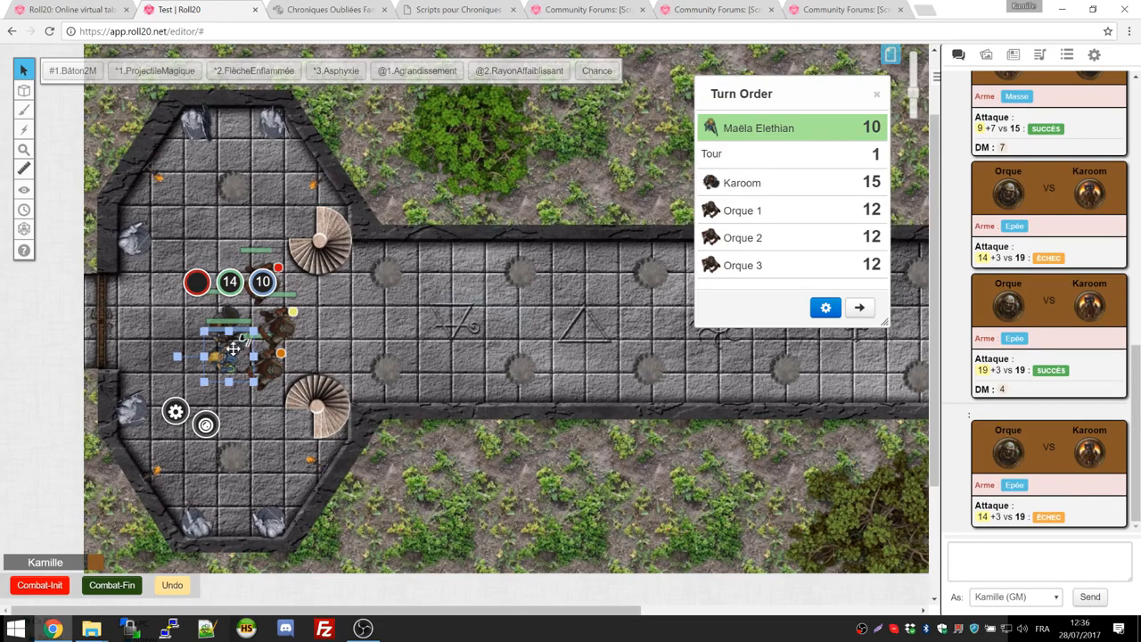
double_click(233, 348)
left_click(397, 131)
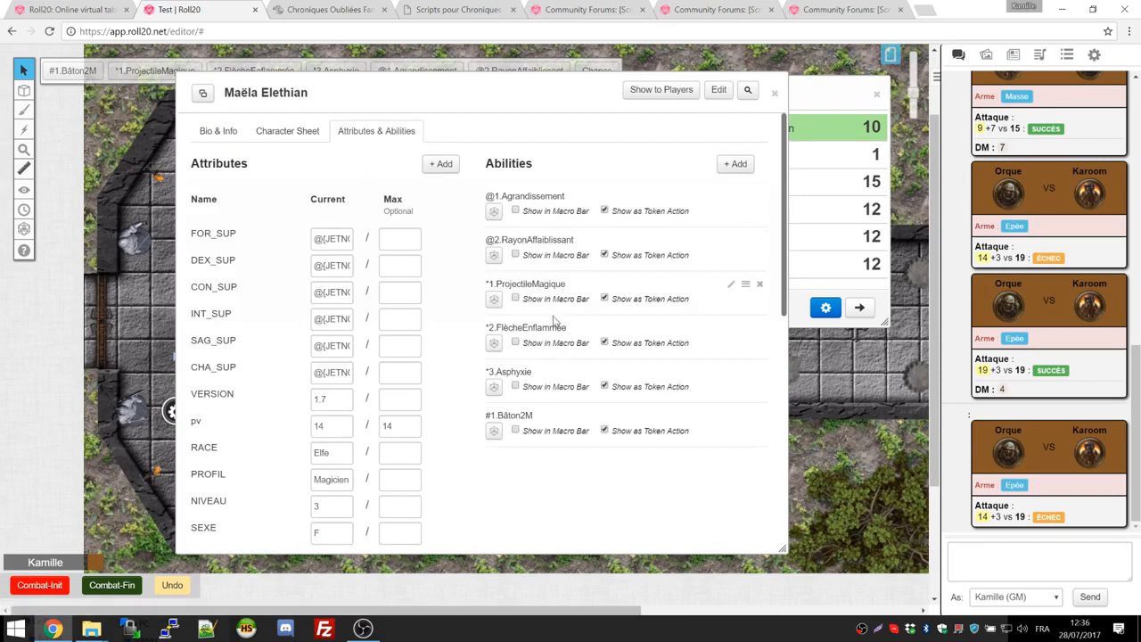
left_click(731, 284)
left_click_drag(533, 314, 556, 313)
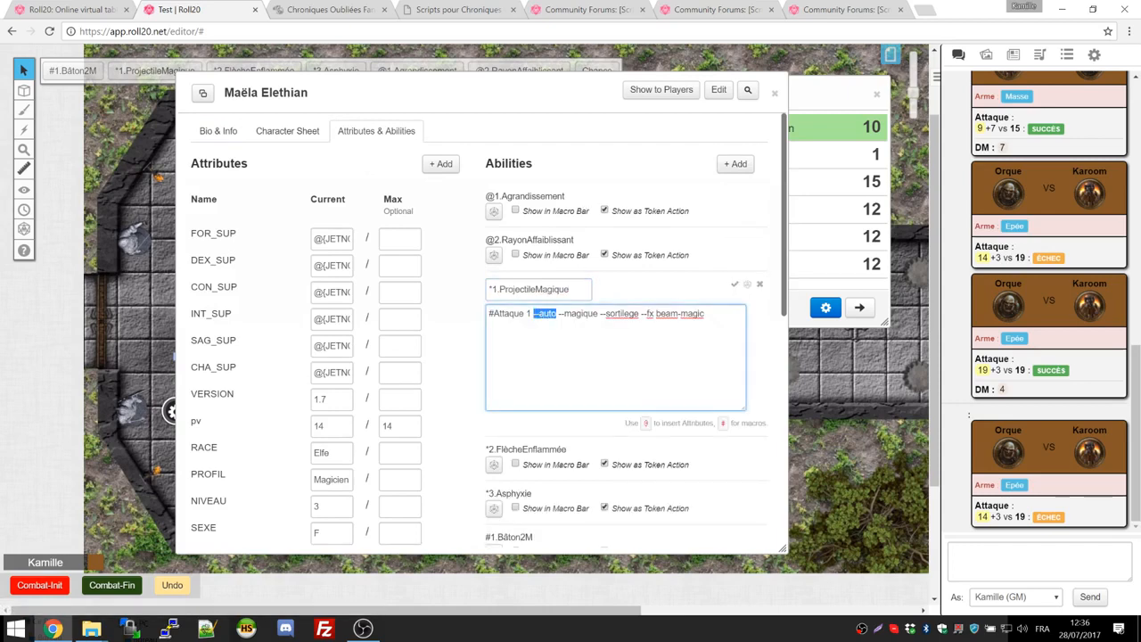
left_click(773, 94)
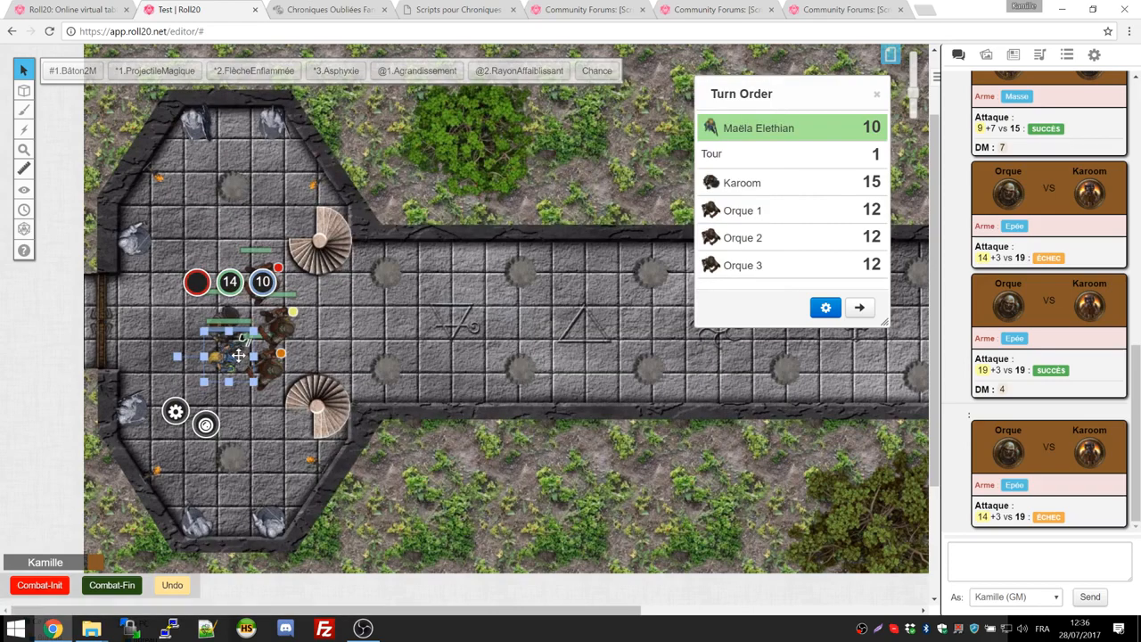
Step: Cast Maëla's *1.ProjectileMagique on the yellow-dotted orc and inspect the damage roll in the chat
left_click(164, 78)
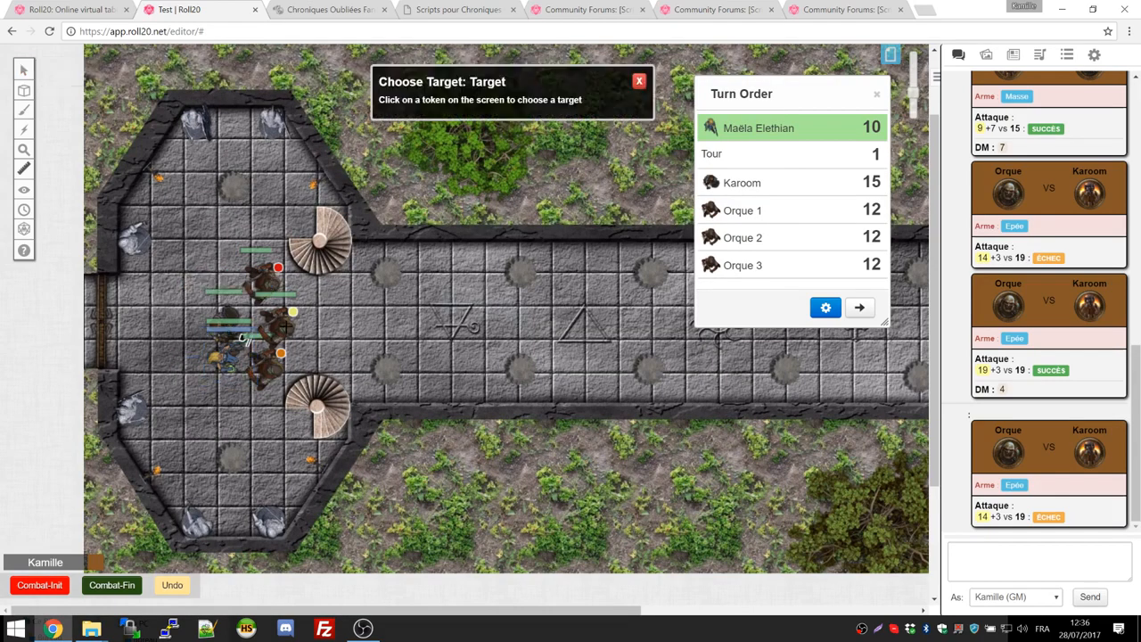
left_click(283, 327)
left_click(227, 352)
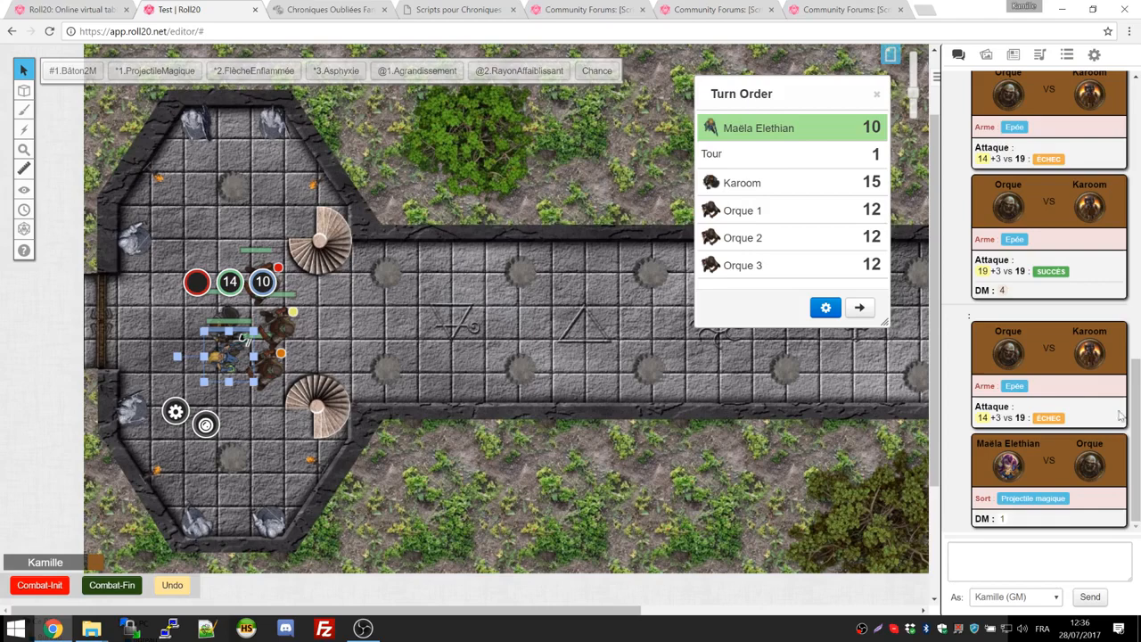
mouse_move(1004, 520)
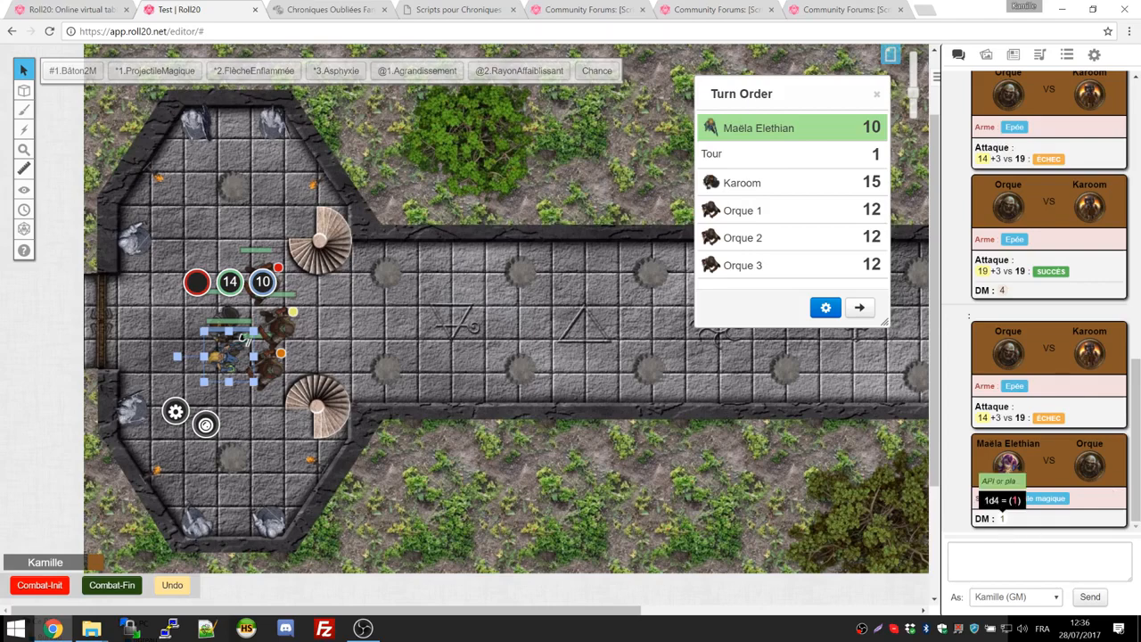
Step: Advance the turn order to Karoom in round 2 and protect Maëla Elethian with his @1.Proteger ability
left_click(858, 307)
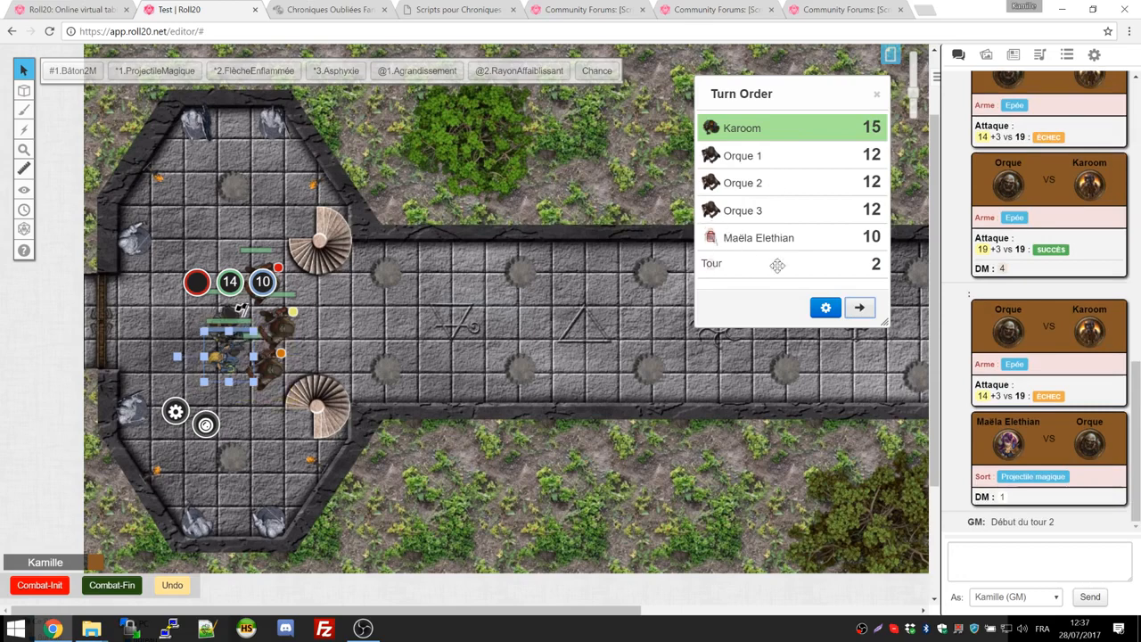
left_click(438, 284)
left_click(229, 309)
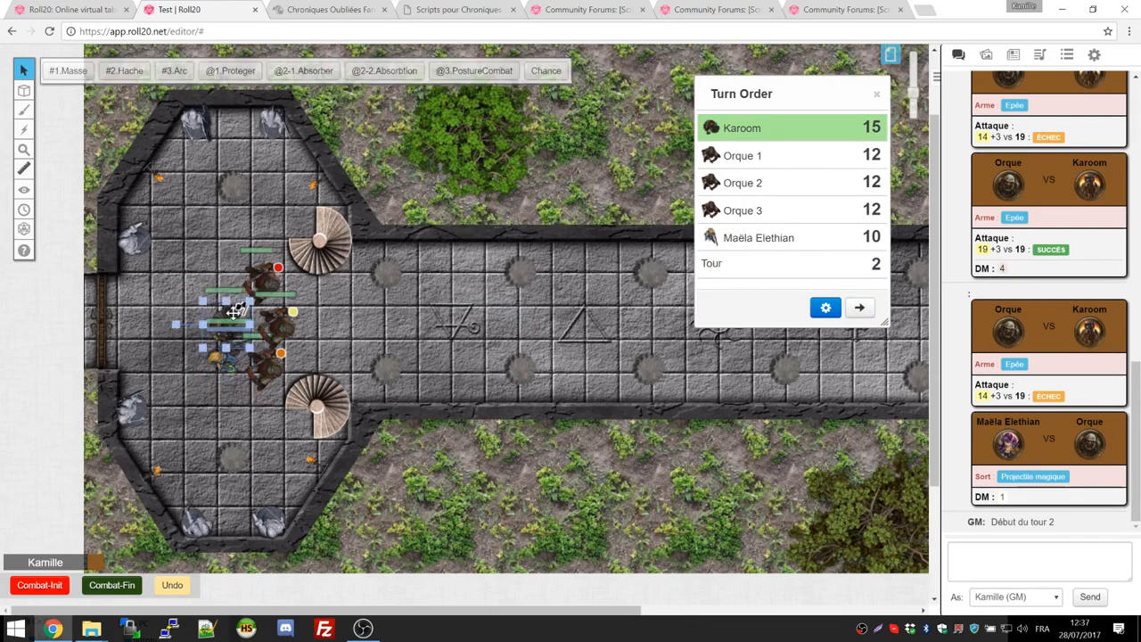
left_click(239, 75)
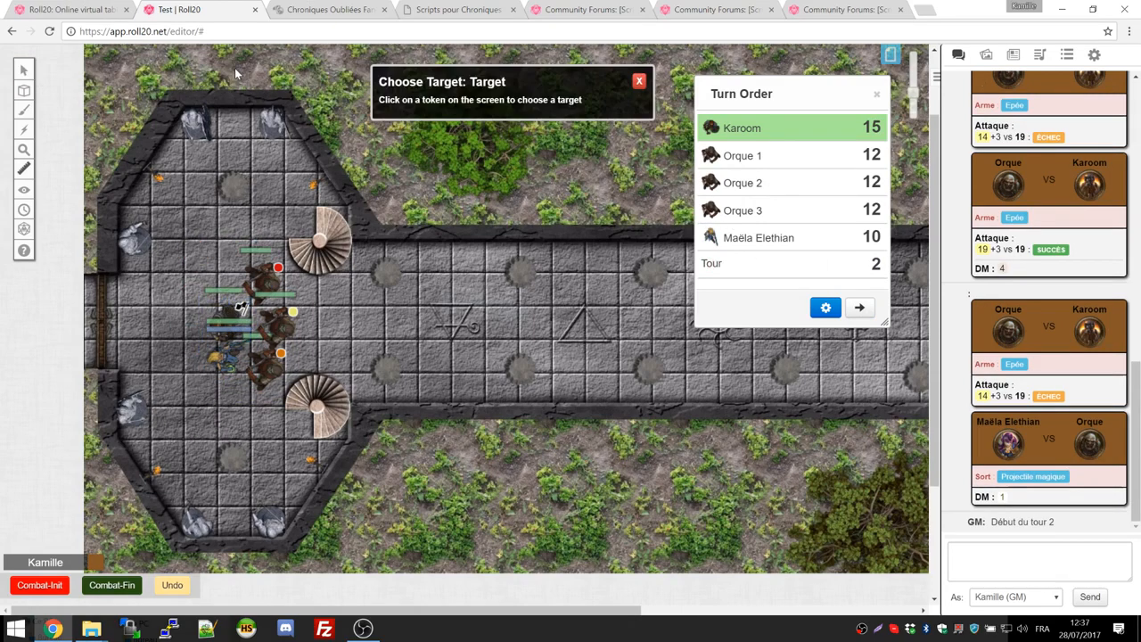
left_click(229, 357)
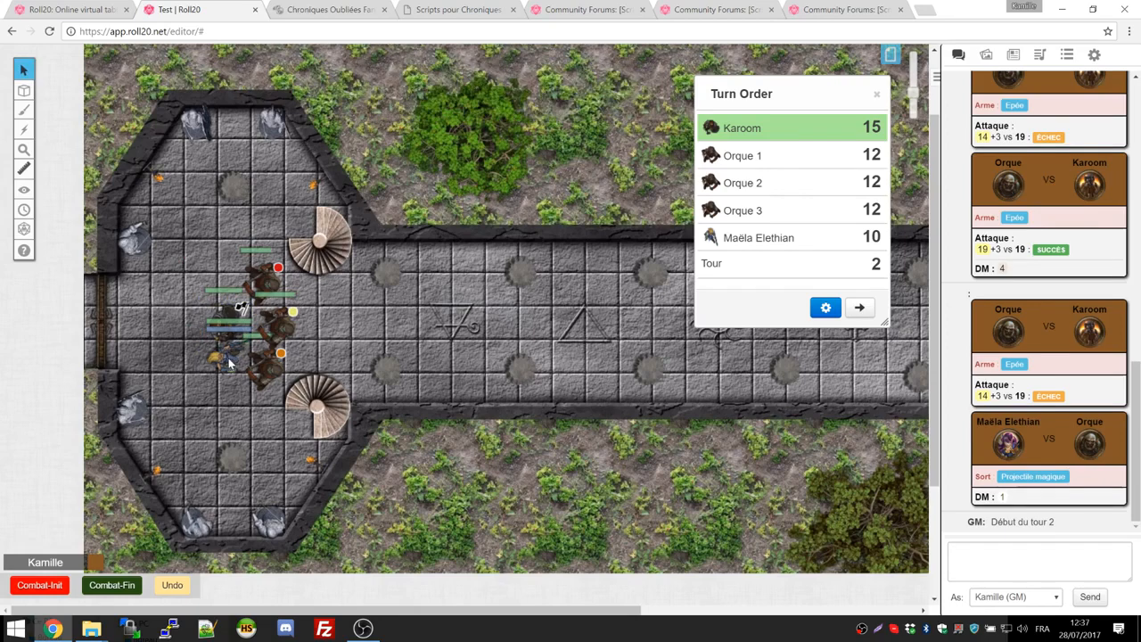
Step: Prepare Karoom to absorb a blow with his shield using the @2-1.Absorber ability
left_click(227, 309)
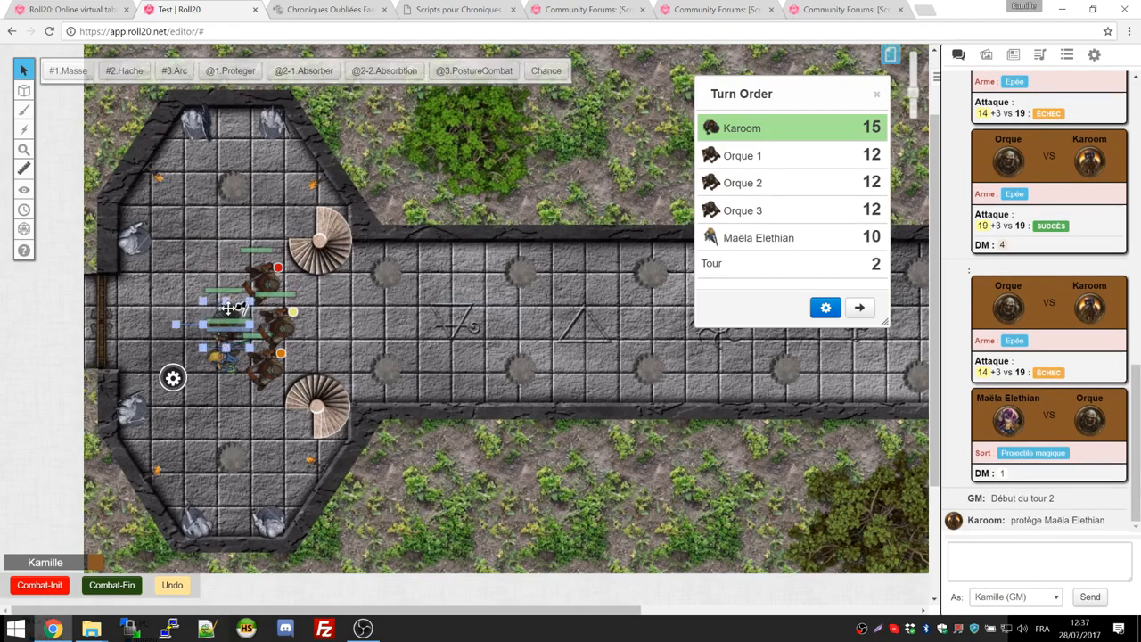
left_click(230, 308)
left_click(304, 72)
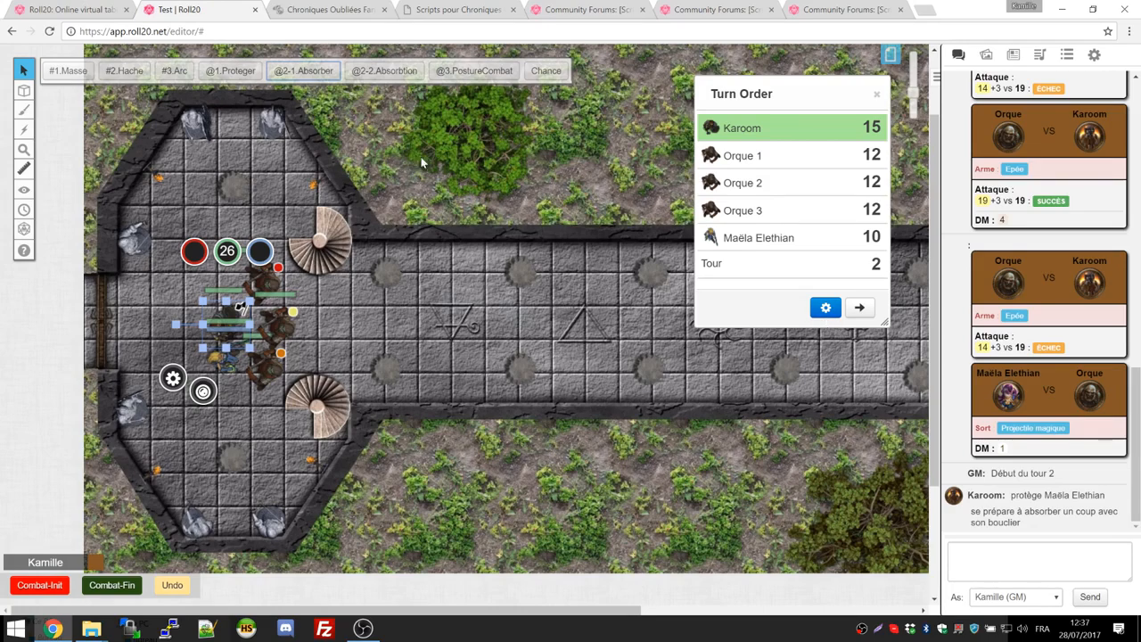
Step: Try Karoom's @3.PostureCombat ability with a bonus of 2, lowering Défense and raising Dégâts, and read the chat response
left_click(474, 73)
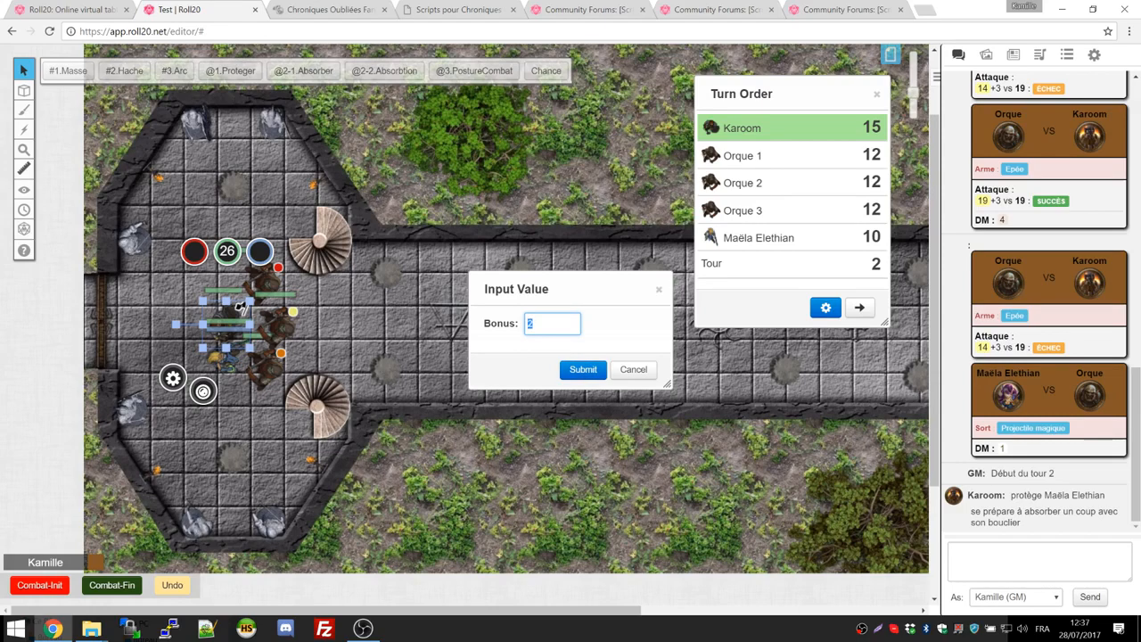
left_click(583, 369)
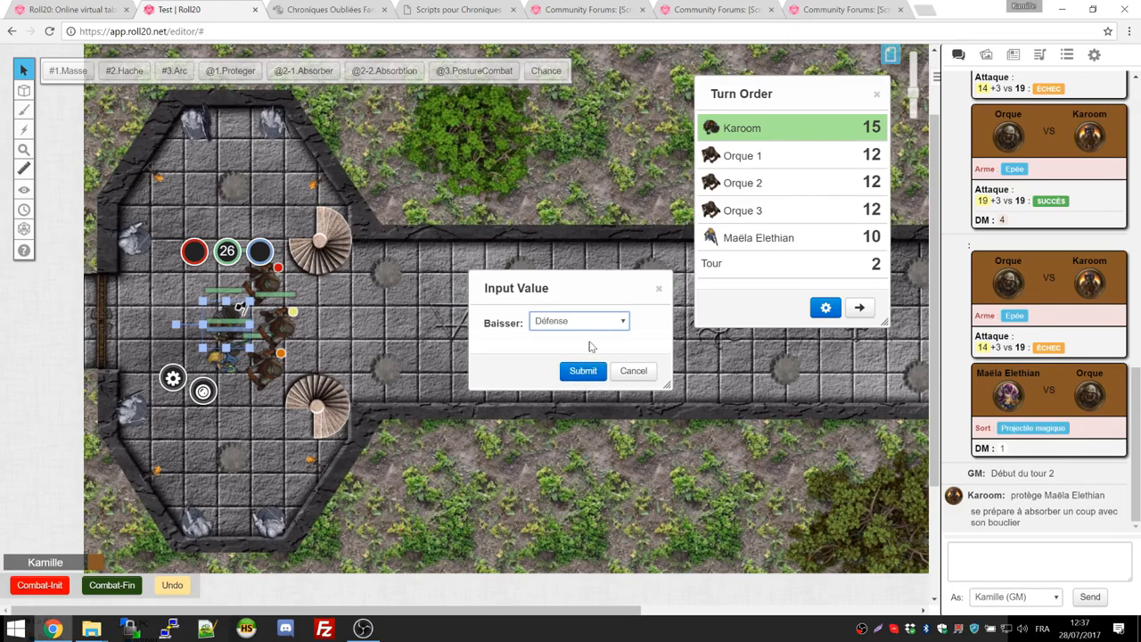
left_click(570, 373)
left_click(595, 328)
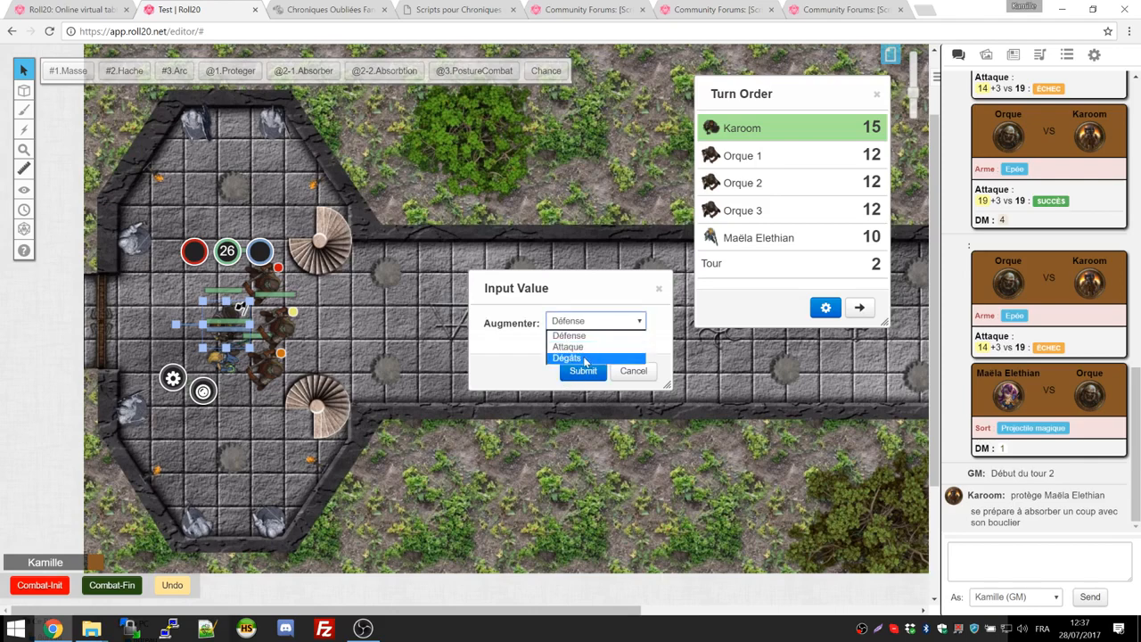
left_click(584, 359)
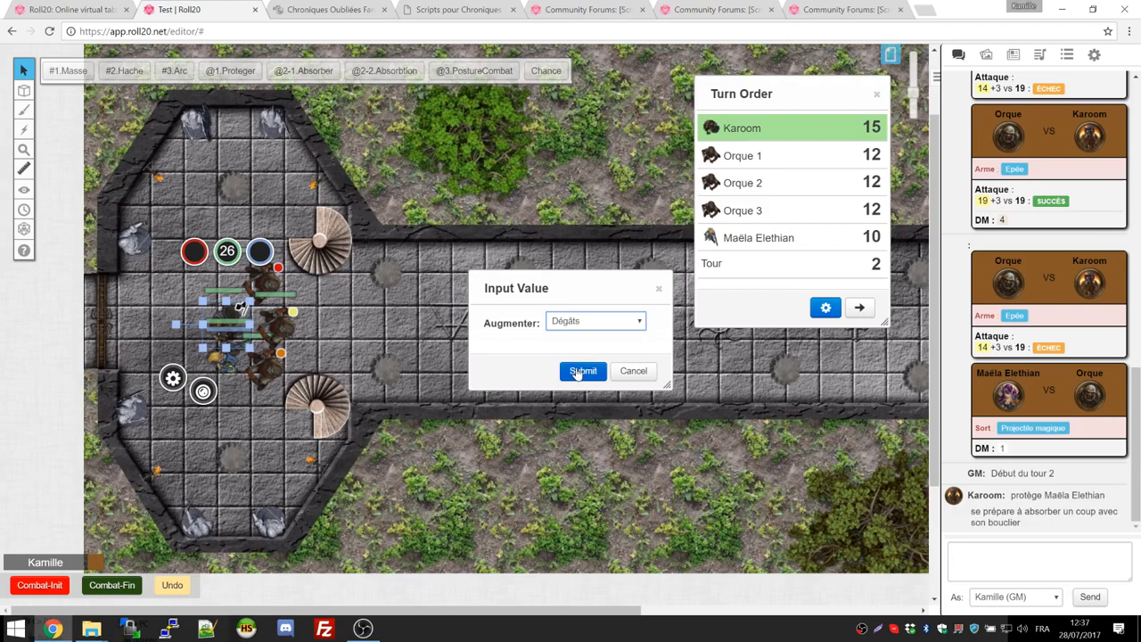
left_click(580, 371)
left_click_drag(974, 512, 1053, 522)
left_click(1051, 524)
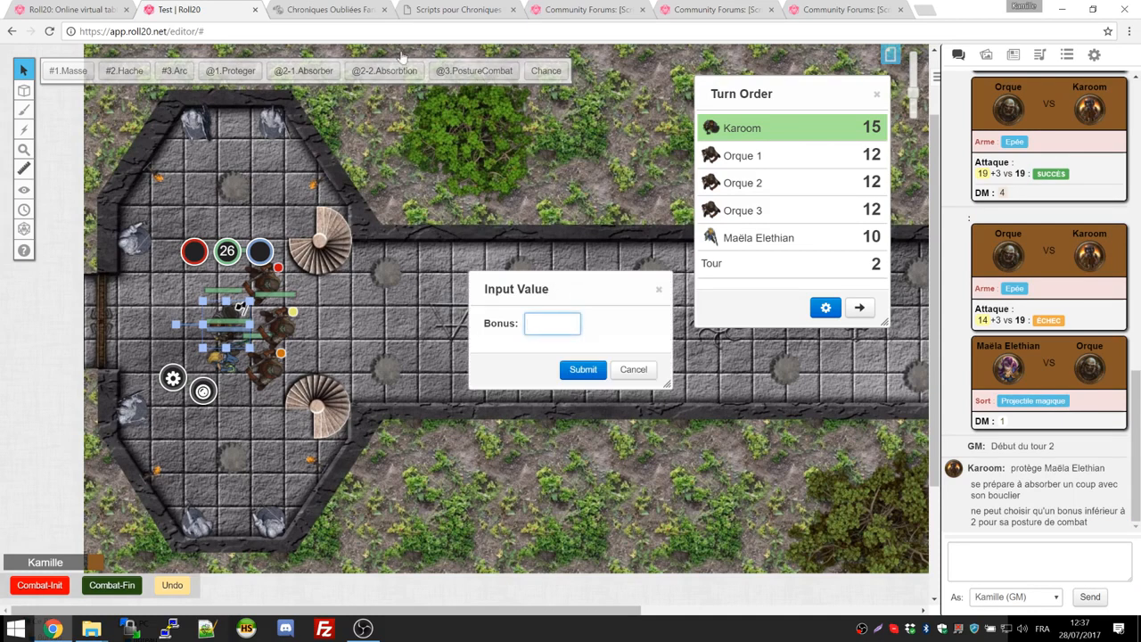
Step: Use Karoom's @3.PostureCombat ability with a smaller bonus, lowering Défense and raising Dégâts
type("2")
left_click(583, 369)
left_click(577, 321)
left_click(575, 331)
left_click(583, 370)
left_click(588, 321)
left_click(572, 357)
left_click(583, 370)
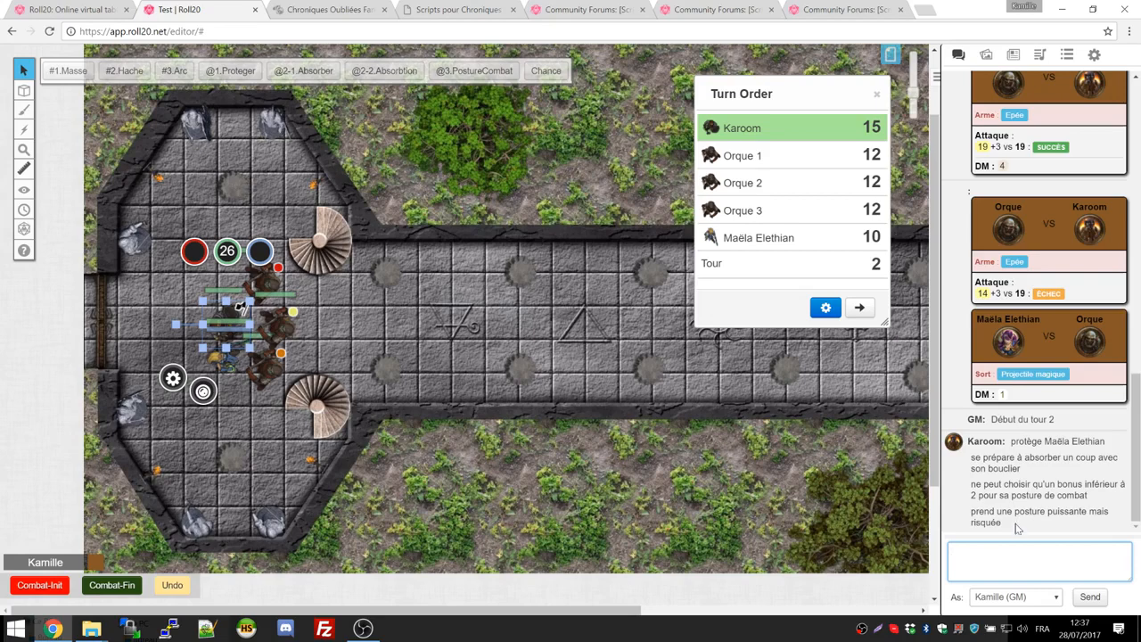
Step: Start an attack with Karoom's #1.Masse ability
left_click(69, 76)
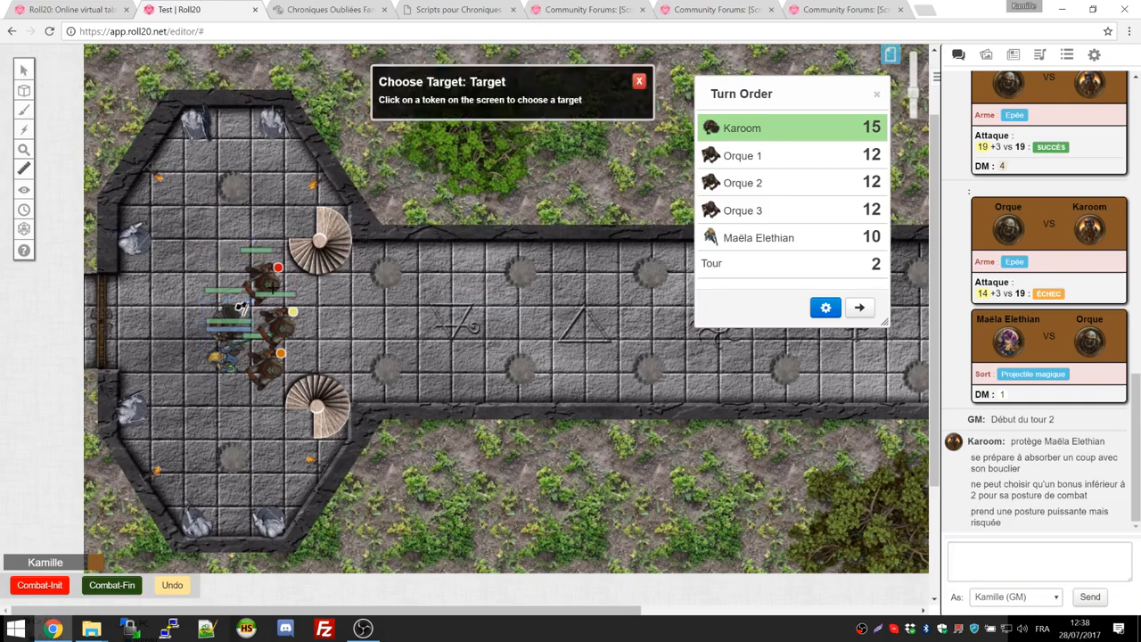
Step: Target an orc with Karoom's Masse attack and inspect the damage roll's breakdown
left_click(242, 307)
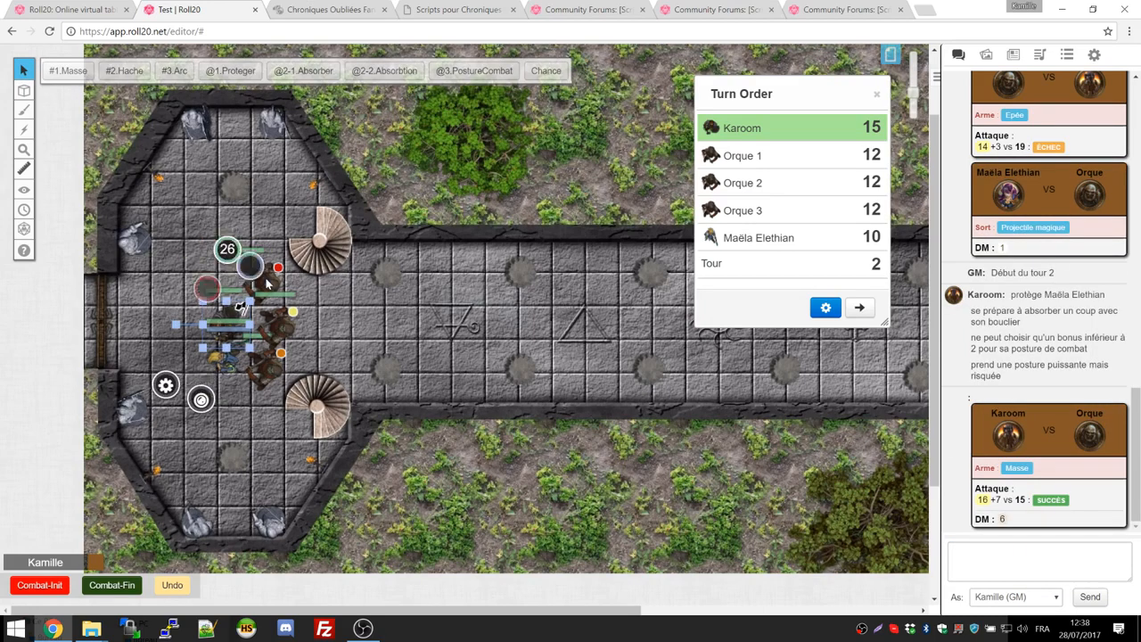
mouse_move(983, 499)
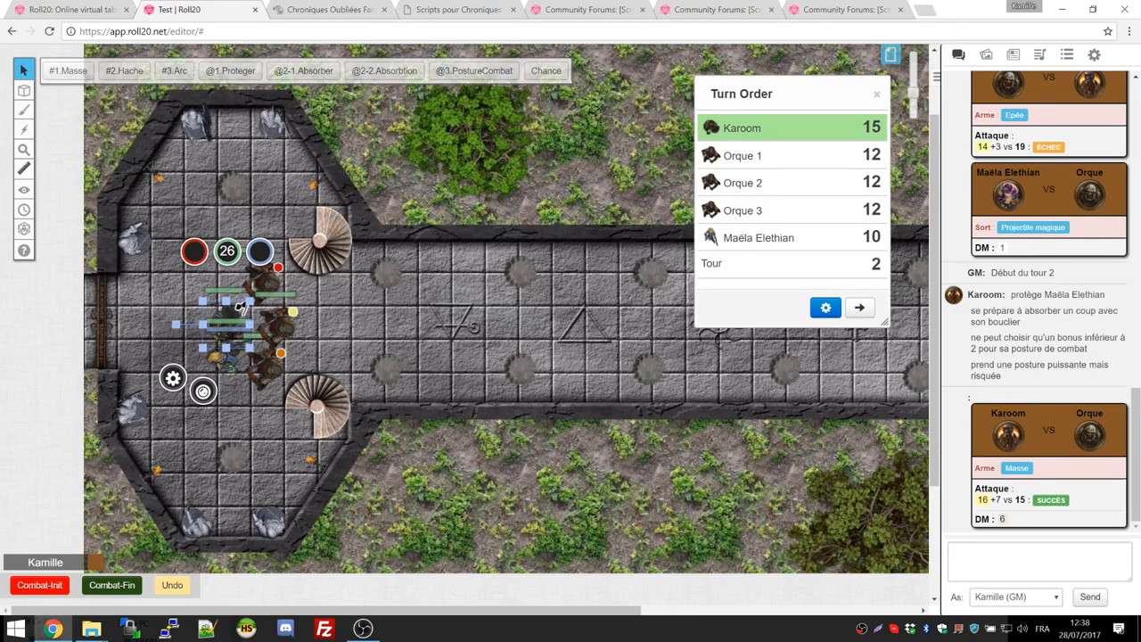
mouse_move(1001, 521)
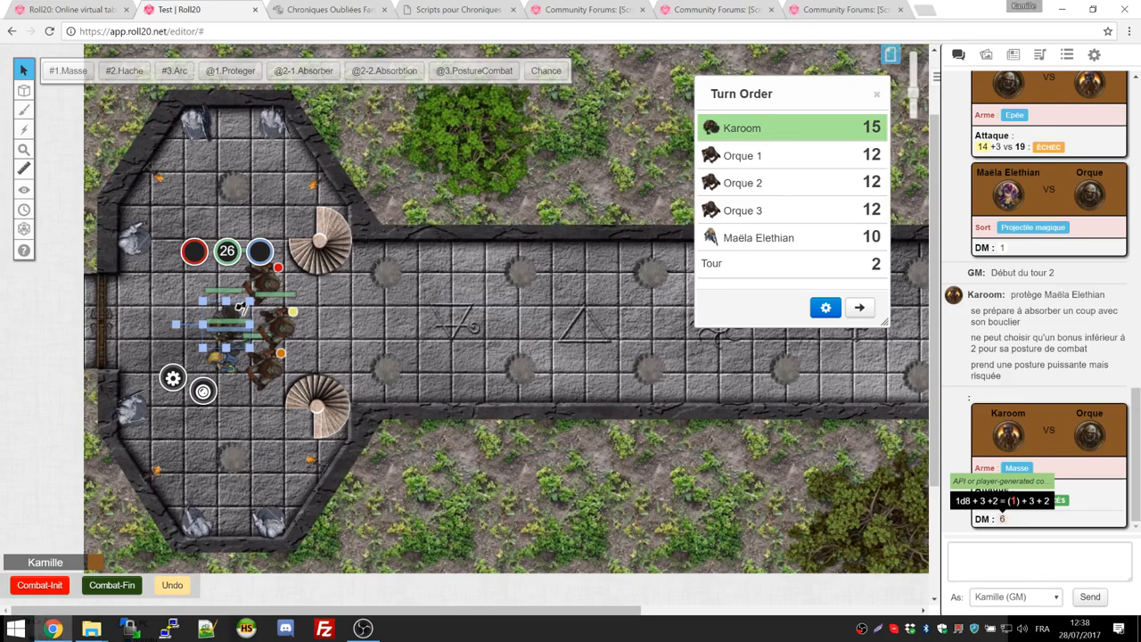
Step: Pass the turn to Orque 1 and attack Karoom with its Epée
left_click(859, 307)
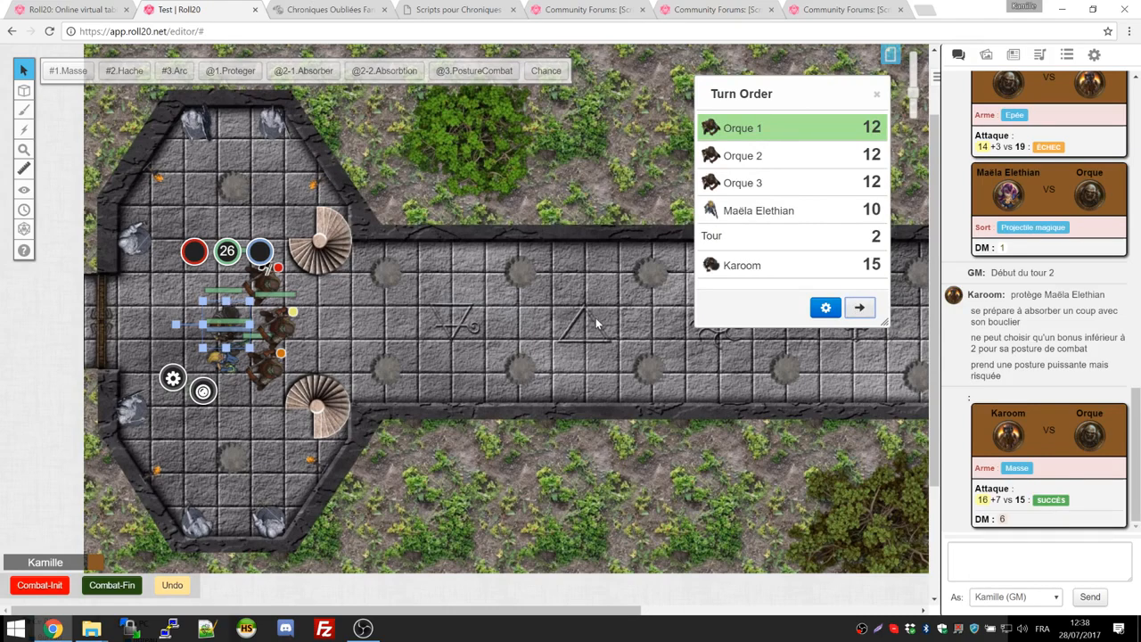
left_click(276, 280)
left_click(68, 71)
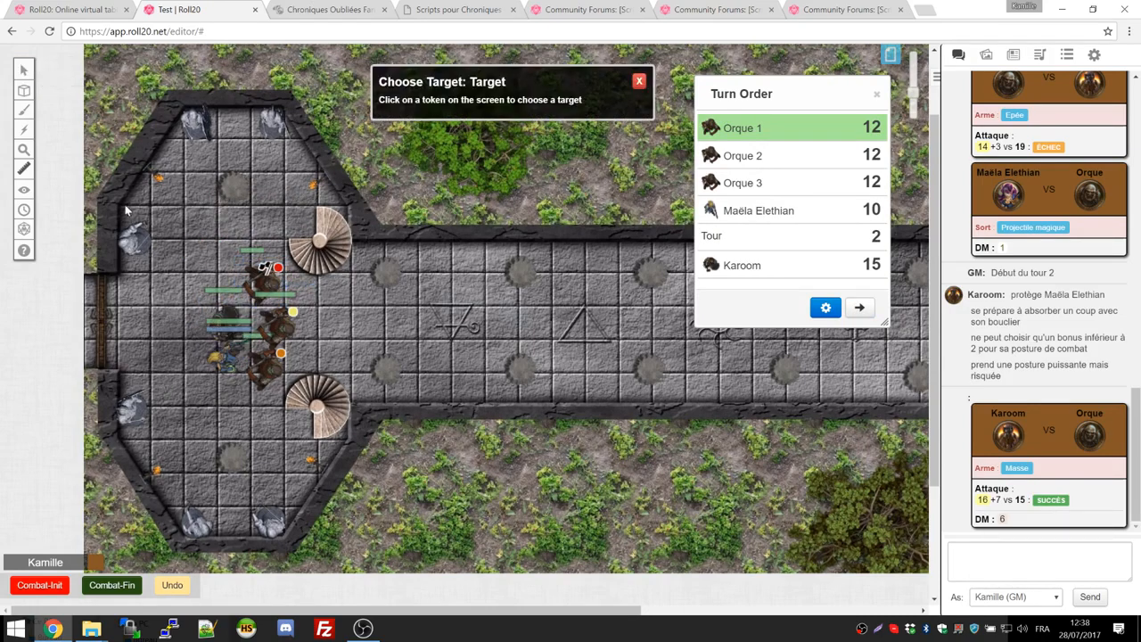
left_click(265, 266)
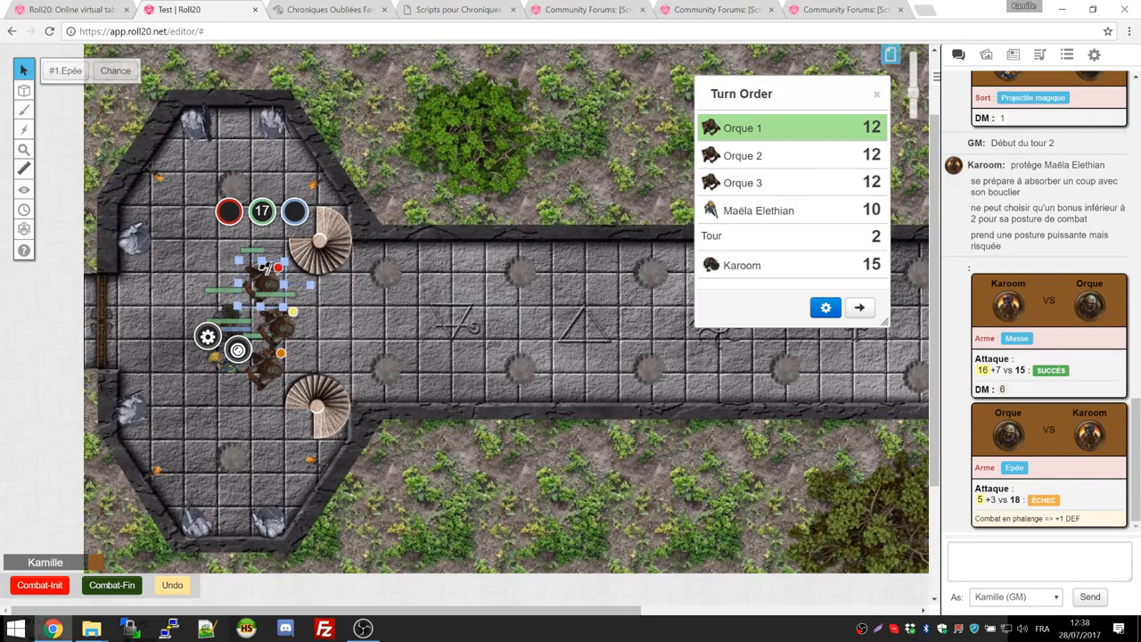
Step: Examine the attack result's "Combat en phalange => +1 DEF" note and Maëla Elethian's token beside Karoom
left_click_drag(1082, 519, 983, 519)
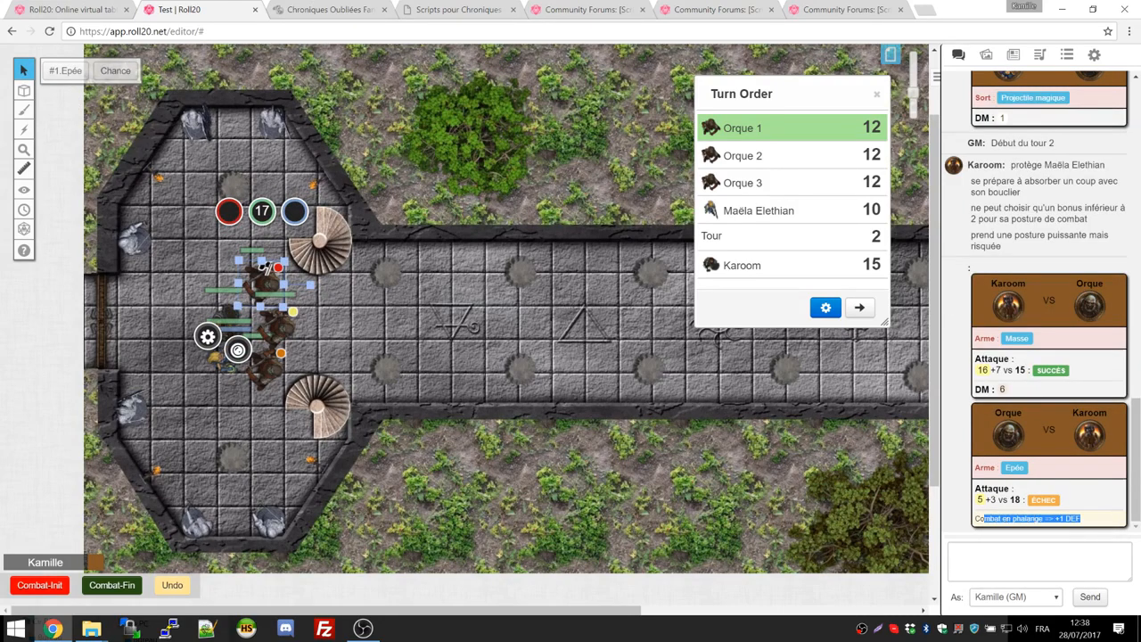
left_click(425, 321)
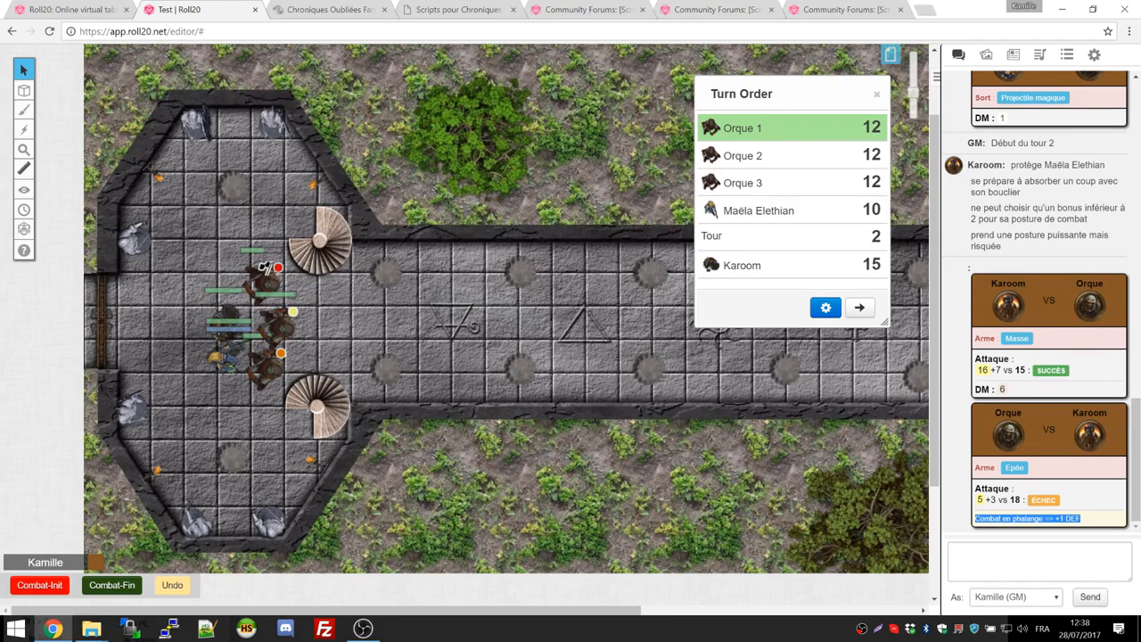
triple_click(1050, 519)
left_click(1044, 518)
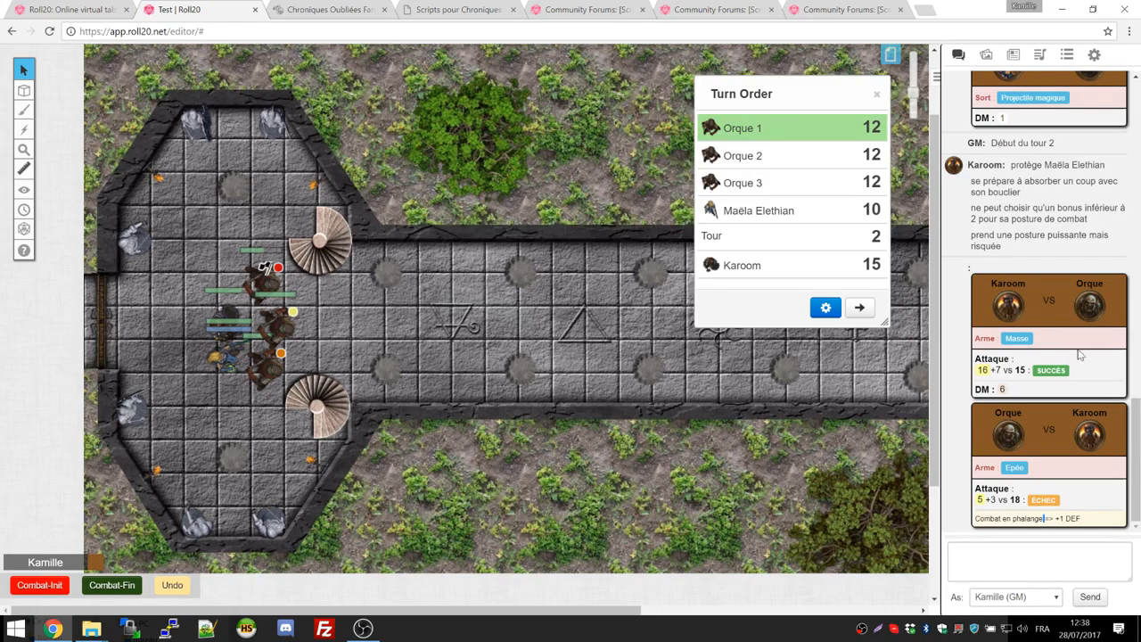
mouse_move(983, 369)
left_click(230, 357)
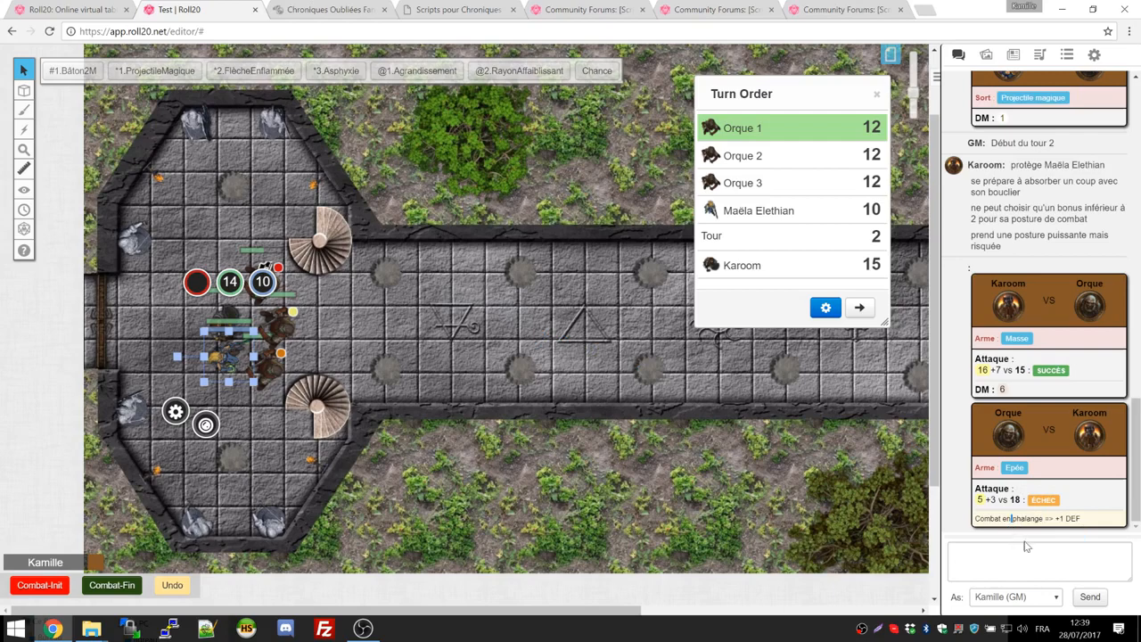
left_click(354, 312)
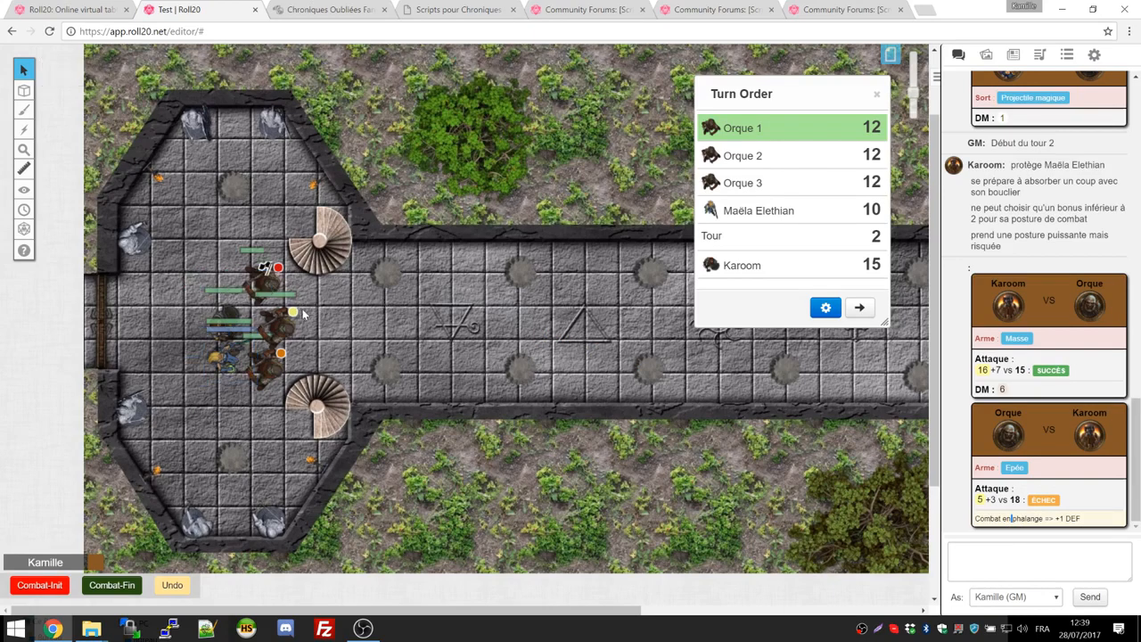
Step: Pass the turn to Orque 2 and attack Karoom with its Epée
left_click(857, 307)
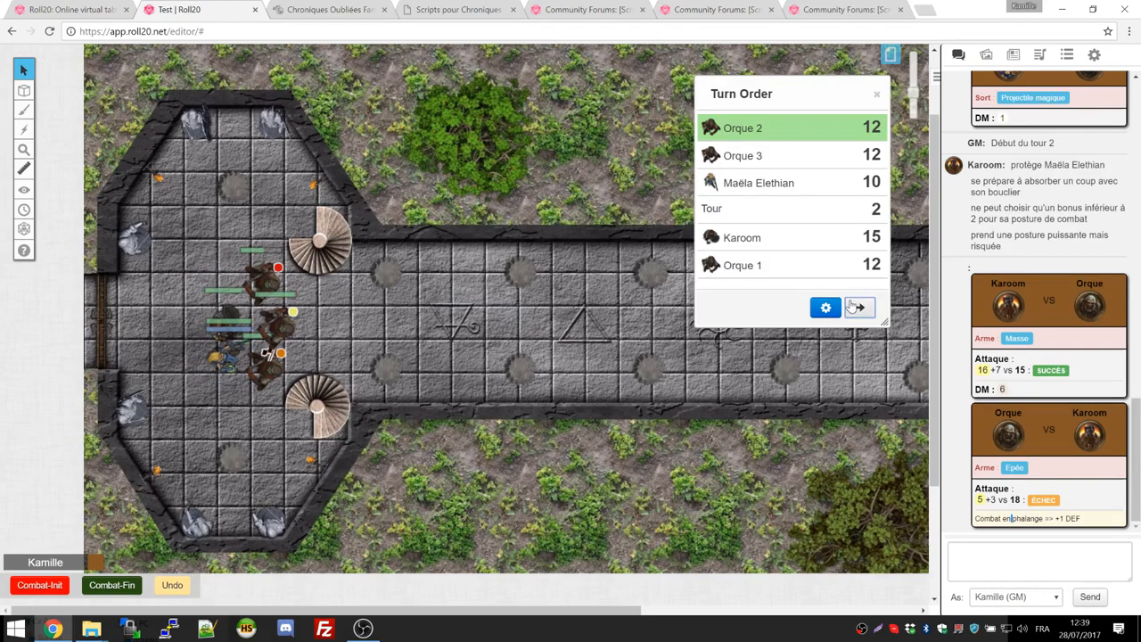
left_click(281, 360)
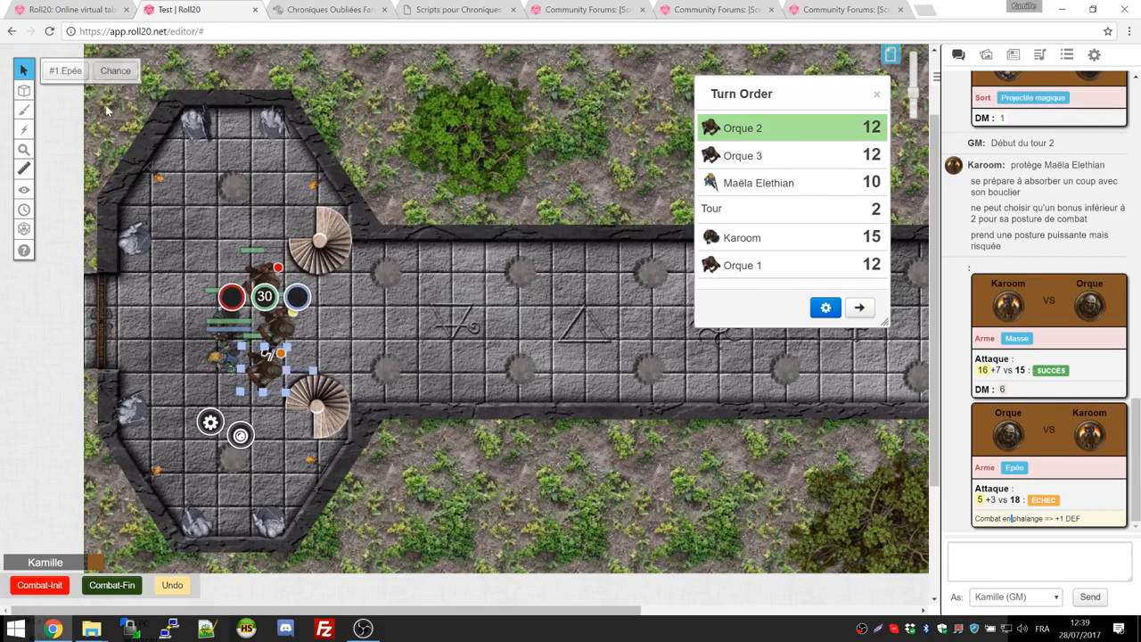
left_click(71, 77)
left_click(225, 318)
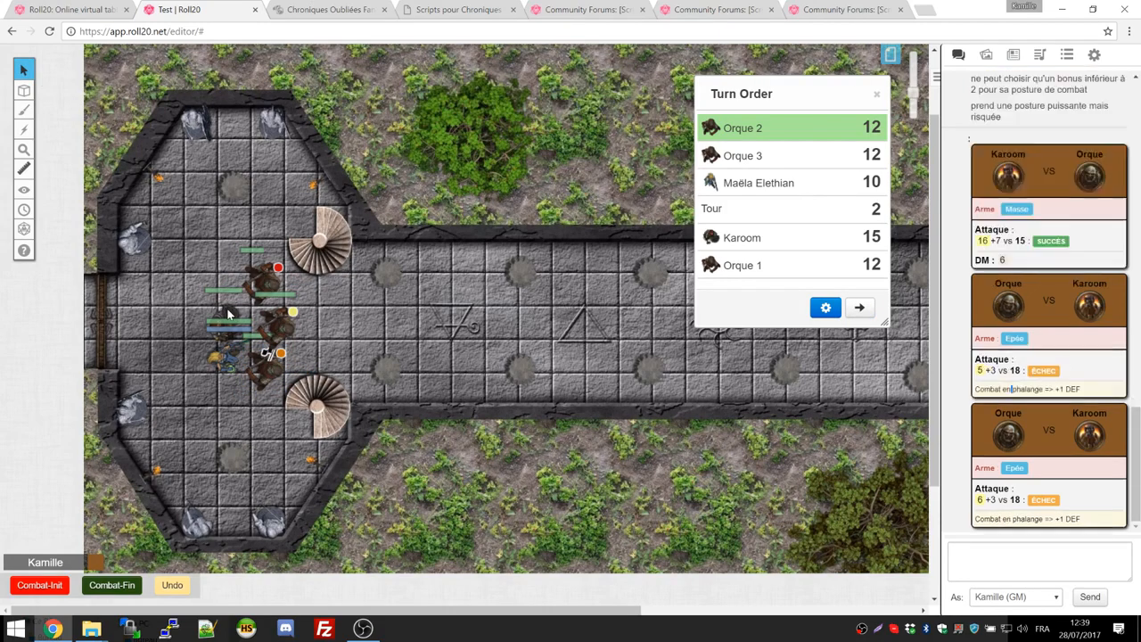
Step: Pass the turn to Orque 3 and attack Maëla Elethian with its Epée
left_click_drag(913, 93, 913, 56)
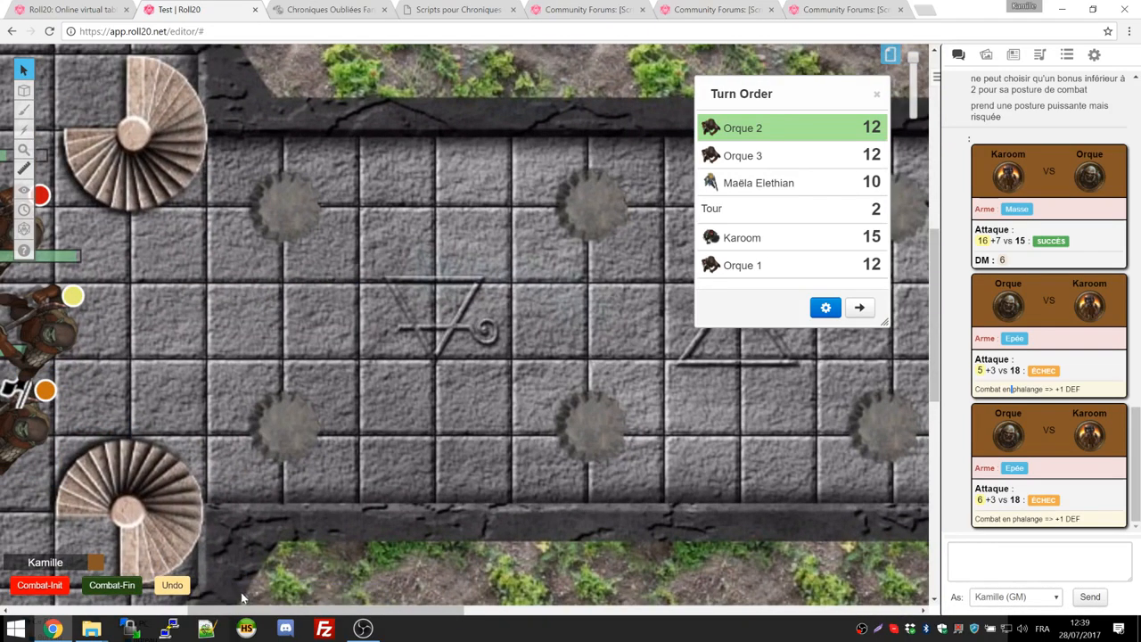
left_click_drag(240, 611, 119, 605)
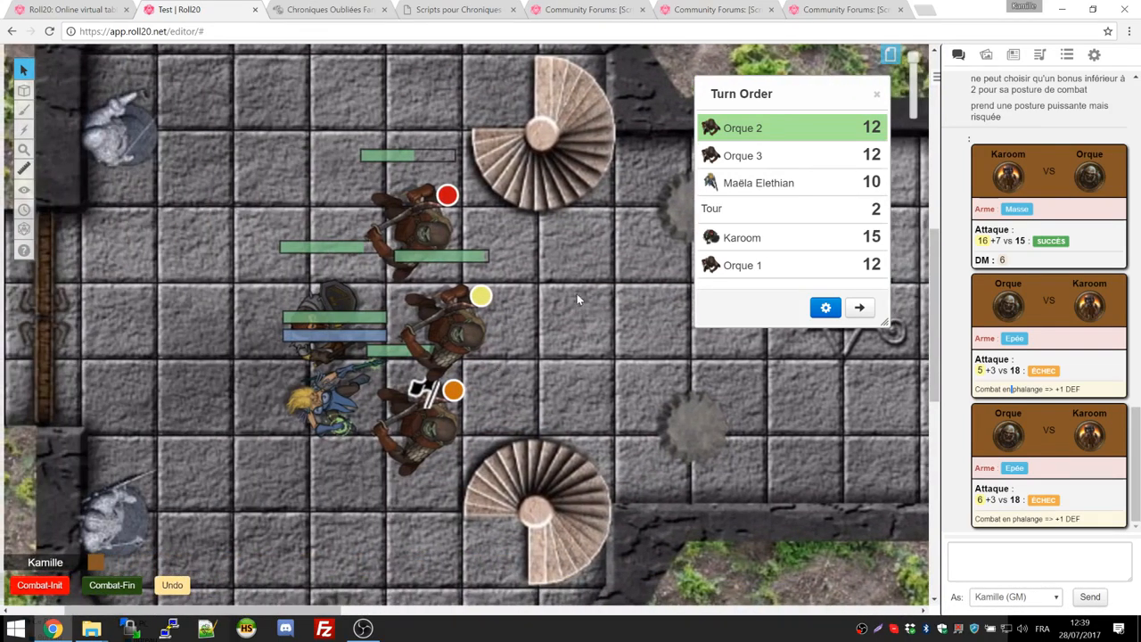
left_click(859, 308)
left_click(463, 330)
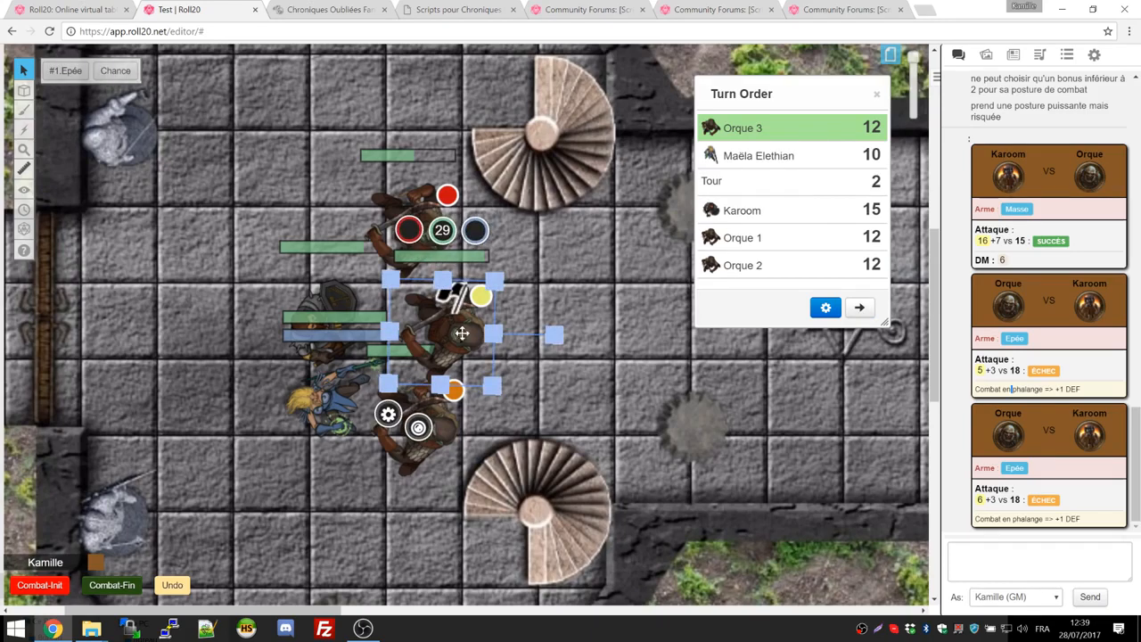
left_click(87, 78)
left_click(326, 409)
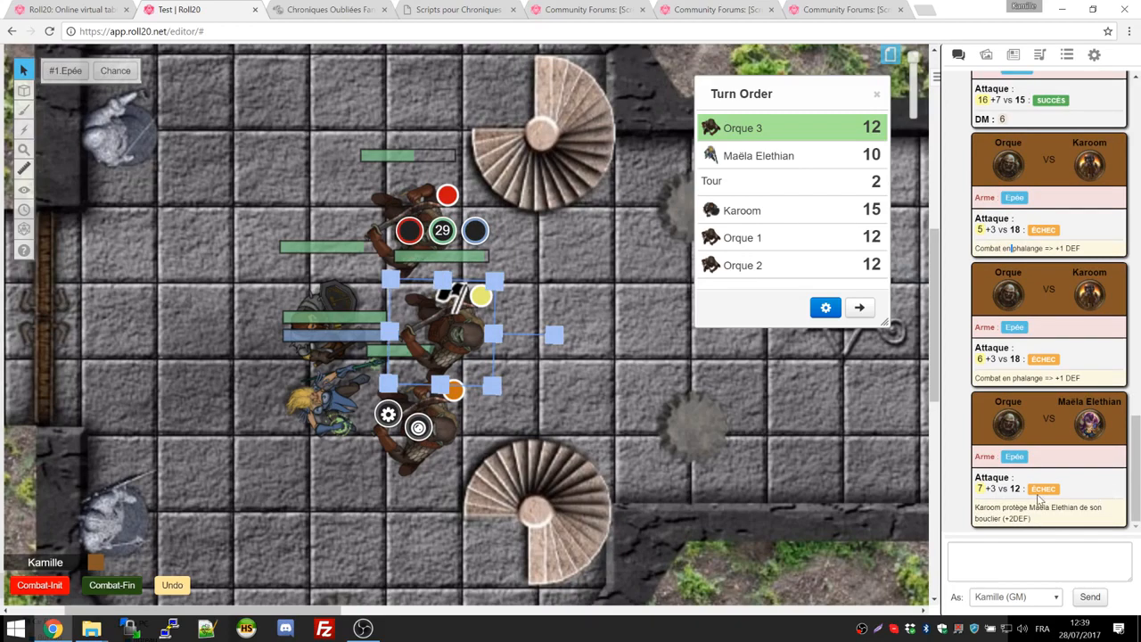
Step: Inspect the attack roll against Maëla Elethian and highlight the shield protection note's DEF bonus
mouse_move(977, 481)
key("alt+Tab")
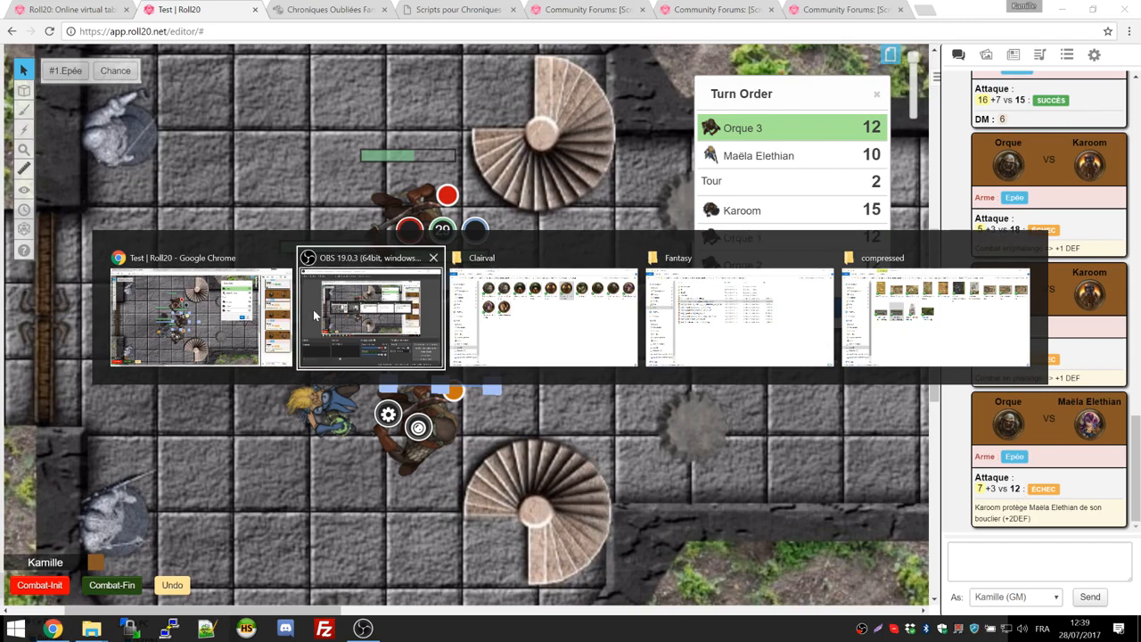
left_click(243, 317)
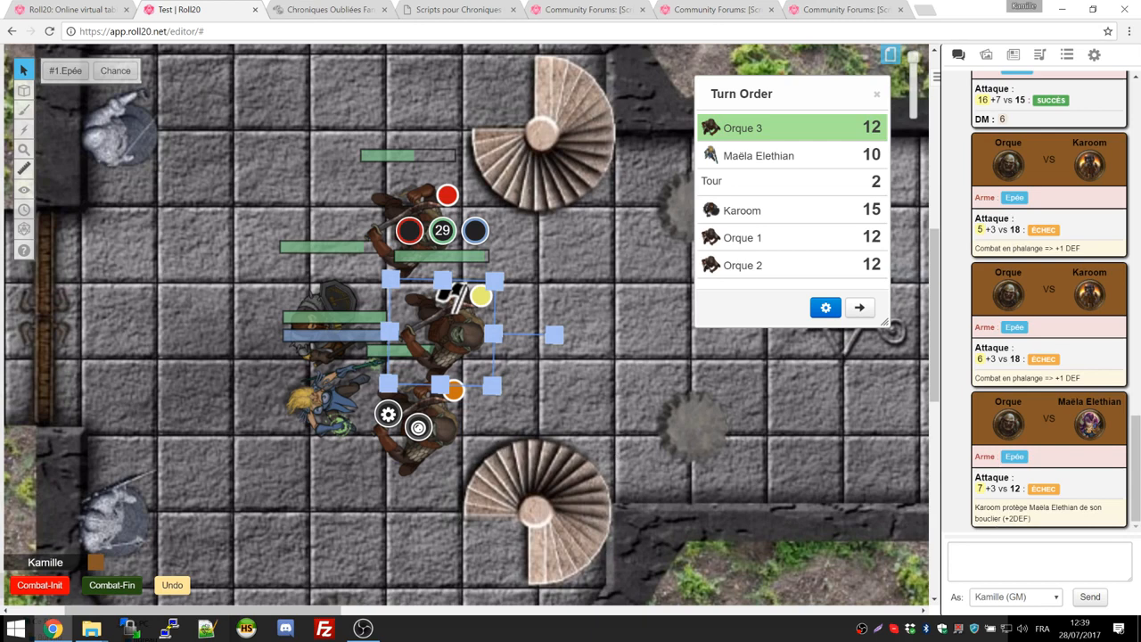
double_click(1019, 518)
Step: Pass the turn to Maëla Elethian, cast Agrandissement on Karoom, and select his token
left_click(859, 306)
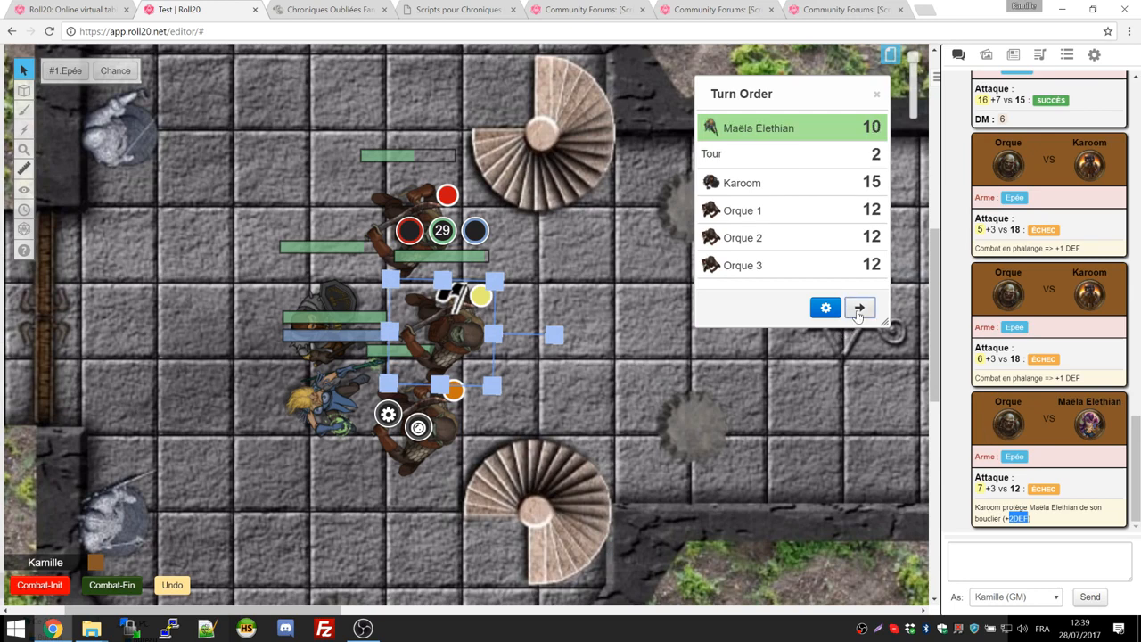
left_click(687, 401)
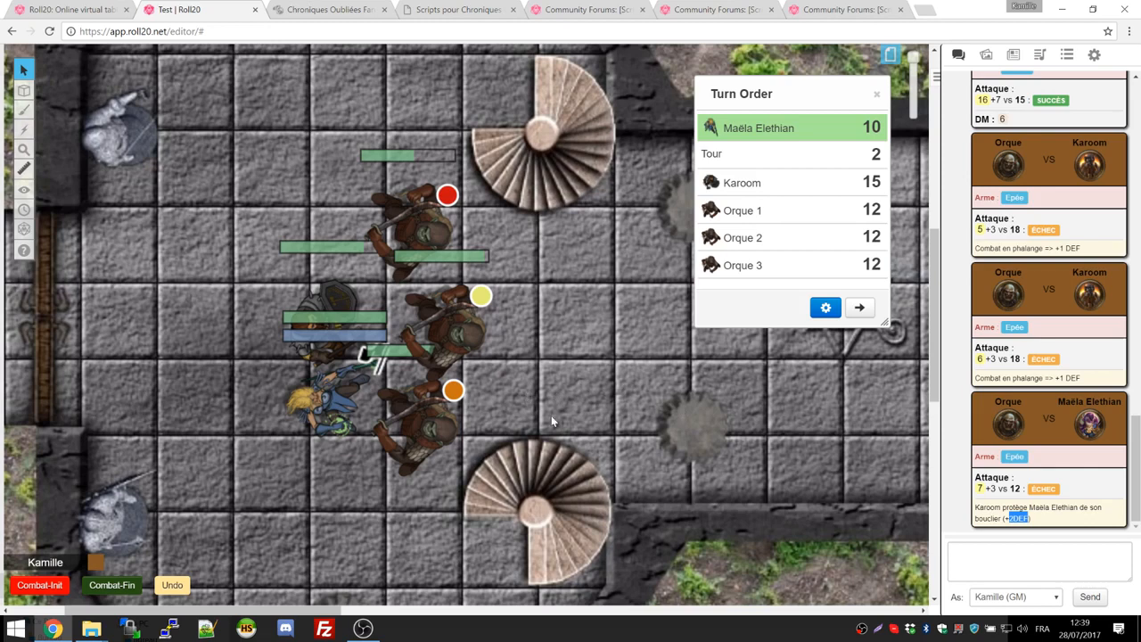
left_click(326, 370)
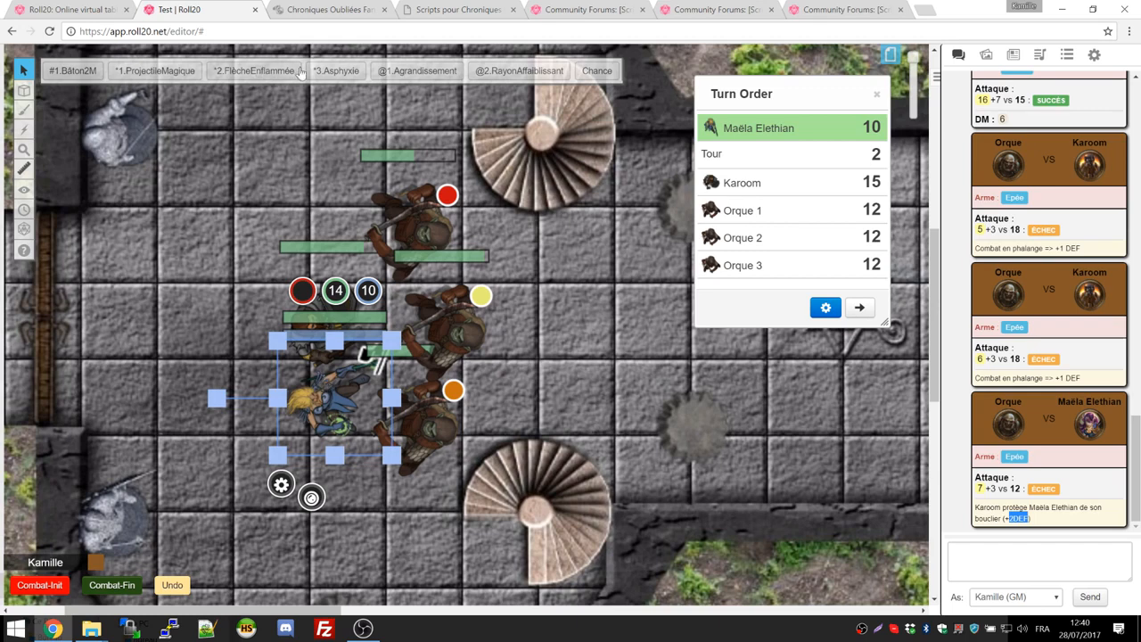
left_click(401, 77)
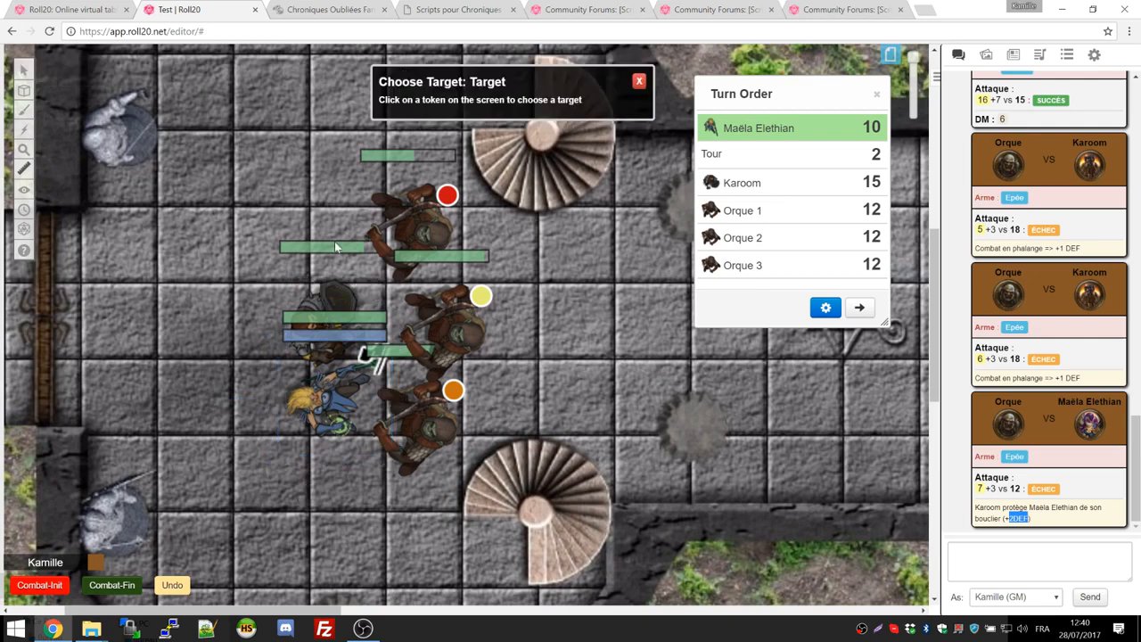
left_click(328, 289)
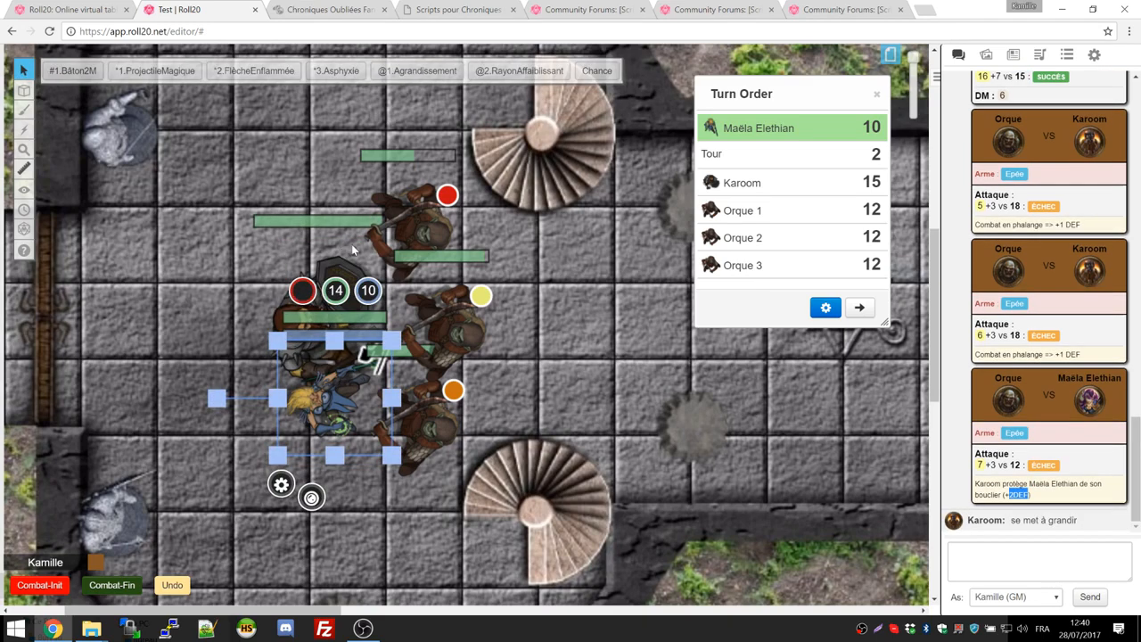
left_click(336, 263)
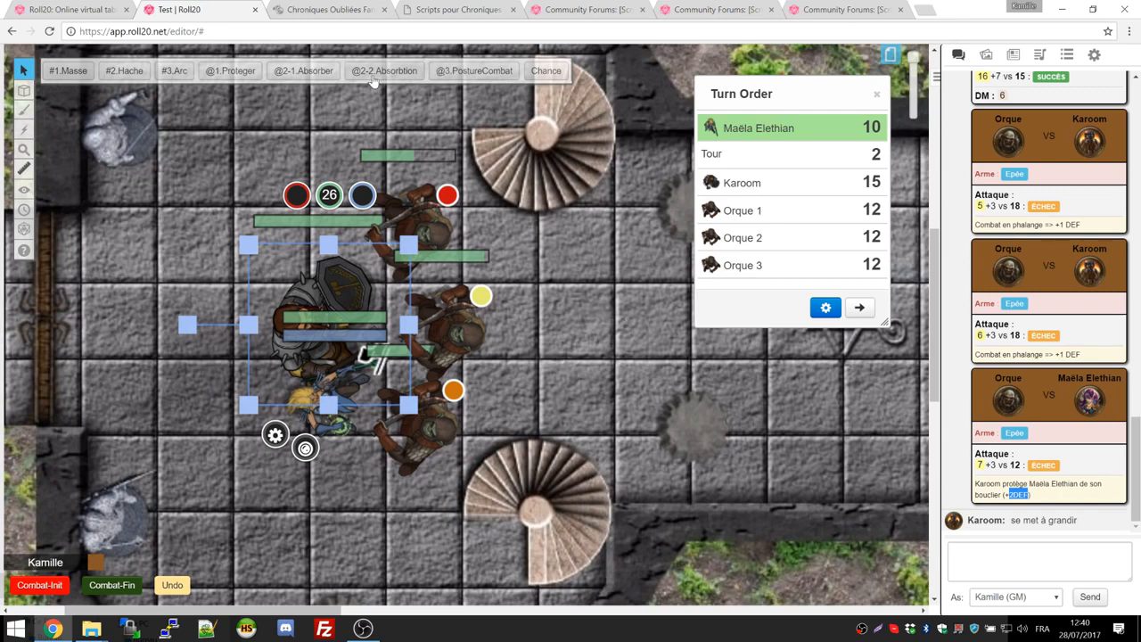
Step: Advance the turn order into round 3, up to Maëla Elethian's turn
left_click(859, 308)
left_click(859, 308)
left_click(859, 307)
left_click(859, 307)
left_click(859, 308)
left_click(859, 307)
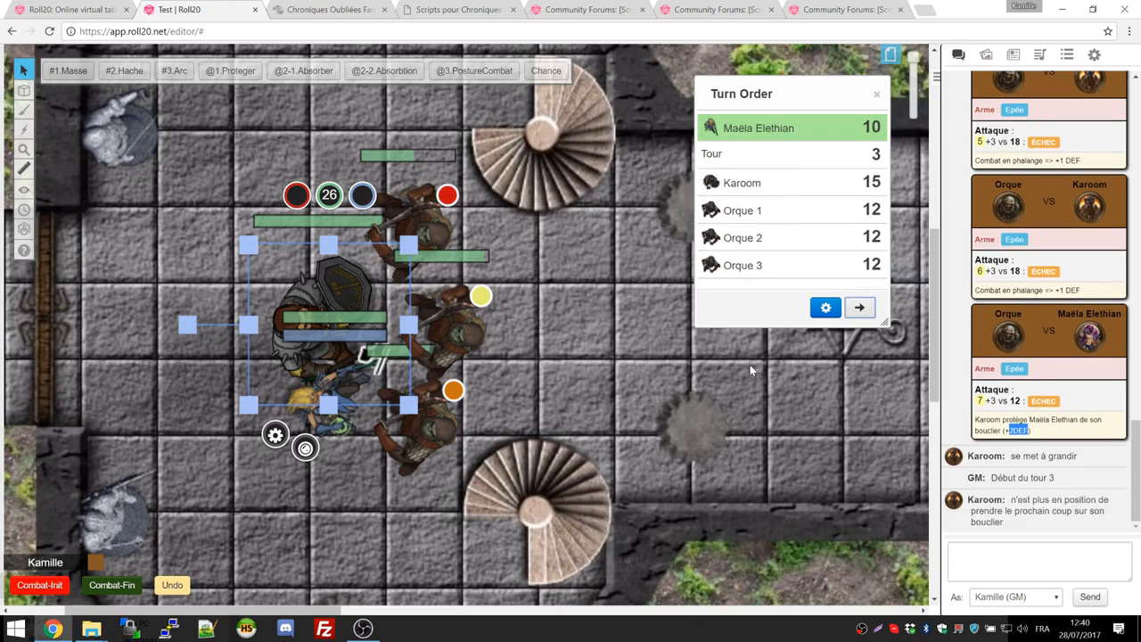
Step: Cast Maëla Elethian's FlècheEnflammée at Orque 3, devoting the whole turn to it (oui), and inspect the damage roll
left_click(345, 452)
left_click(336, 423)
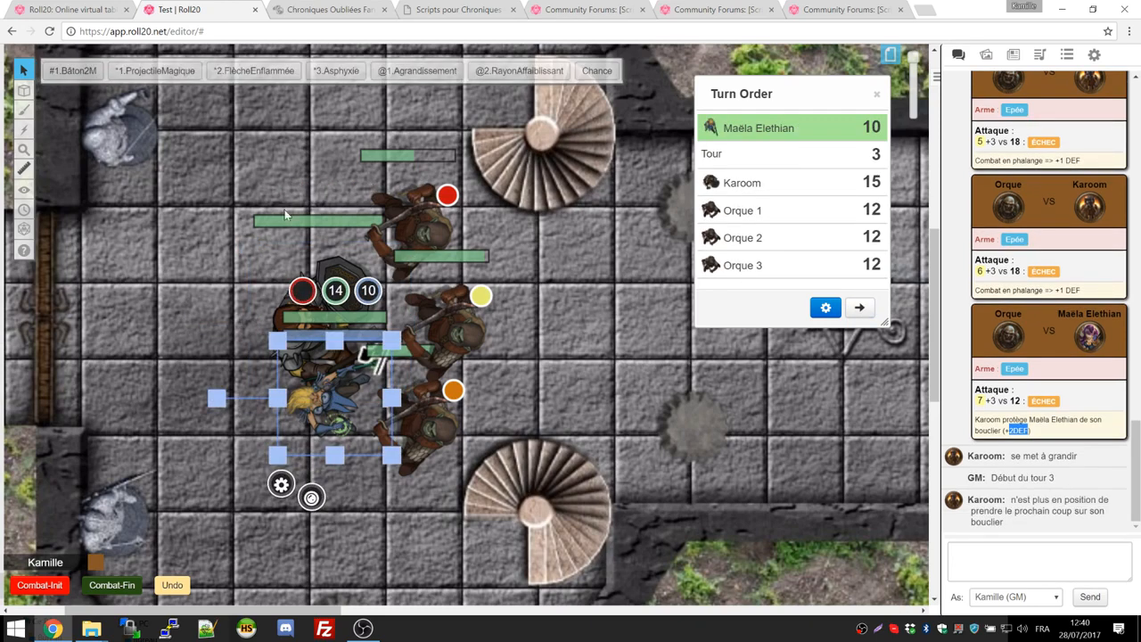
left_click(271, 74)
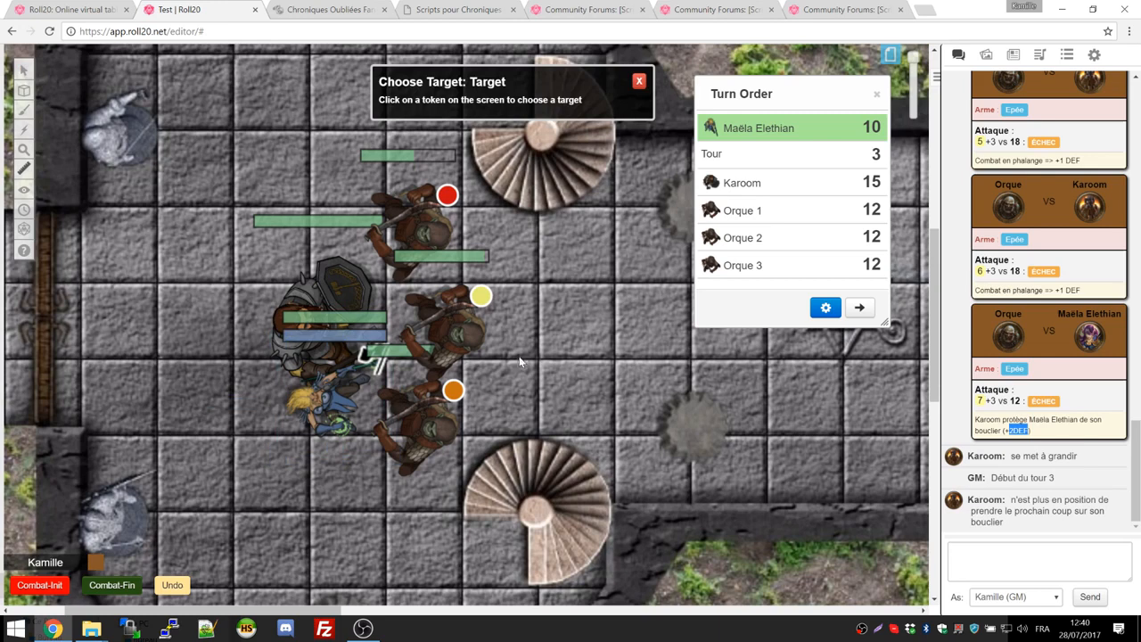
left_click(467, 328)
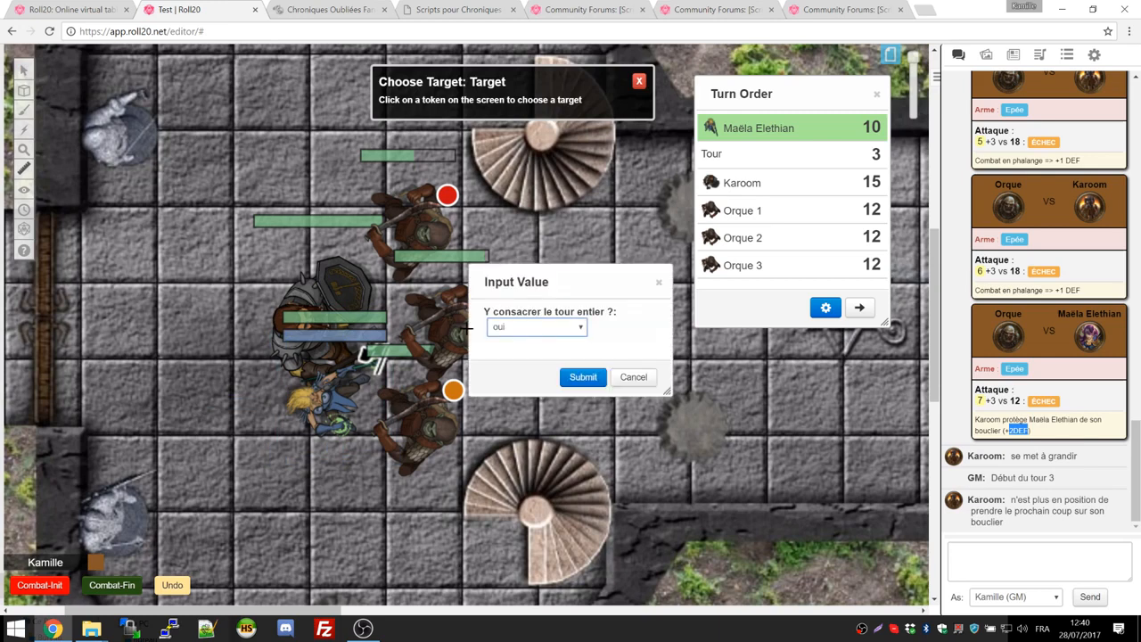
left_click(562, 335)
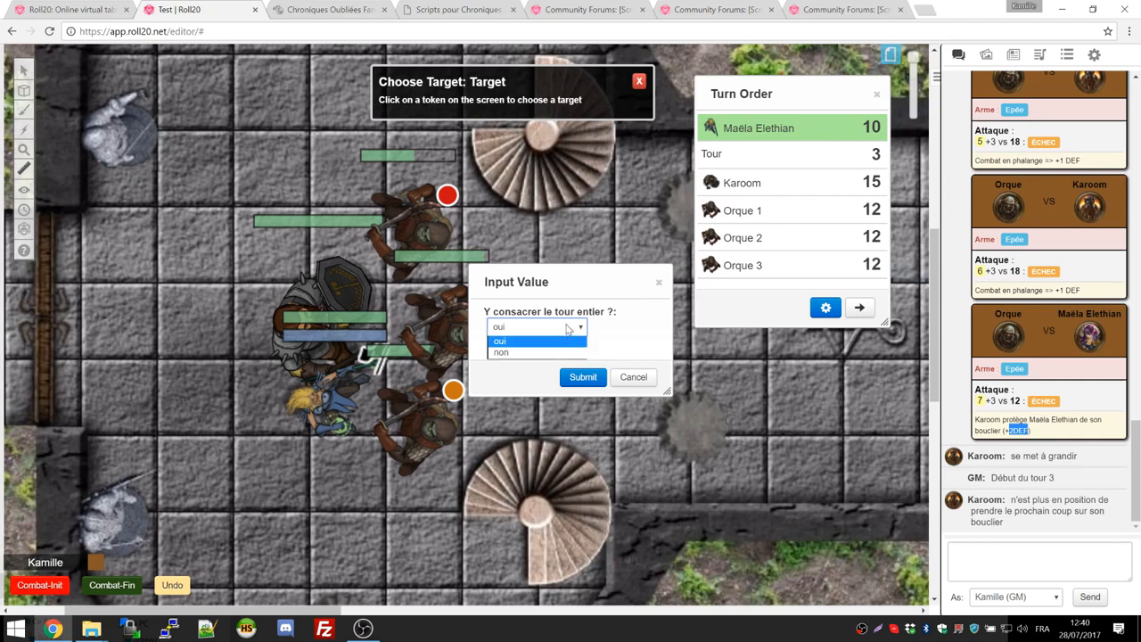
left_click(567, 328)
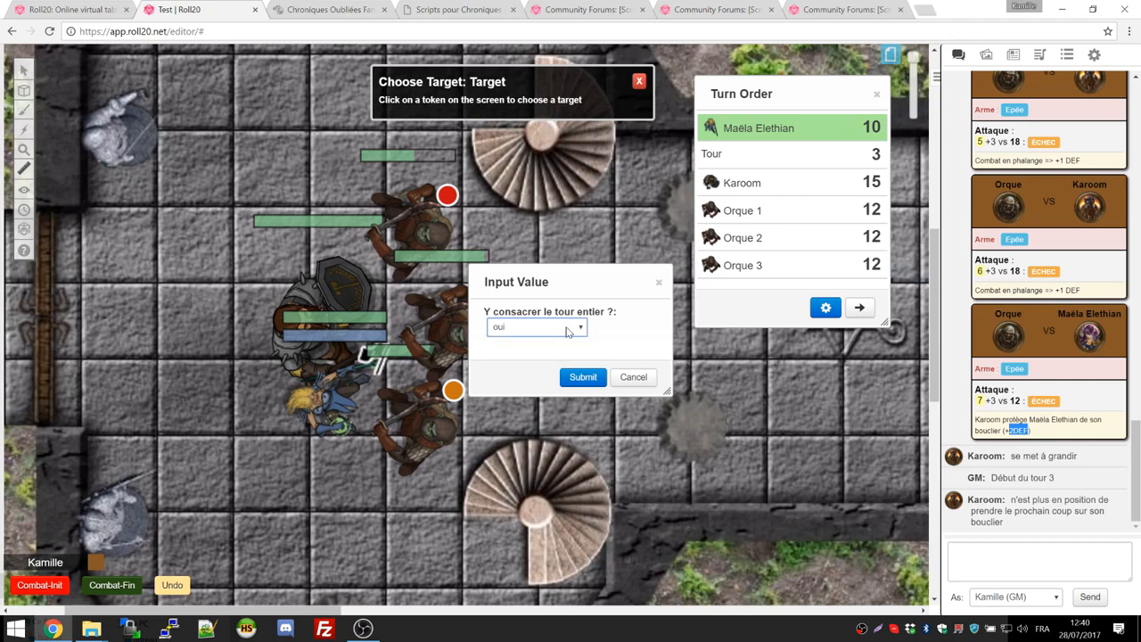
left_click(577, 377)
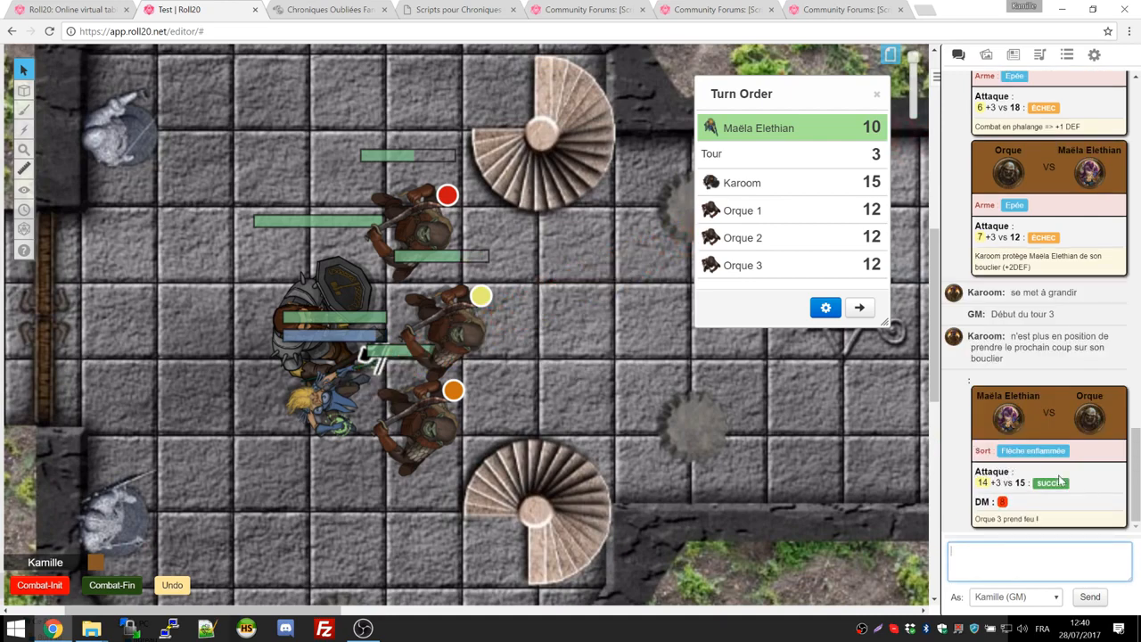
mouse_move(1002, 505)
Step: Advance the turn order into round 4, up to Orque 2's turn
left_click(860, 309)
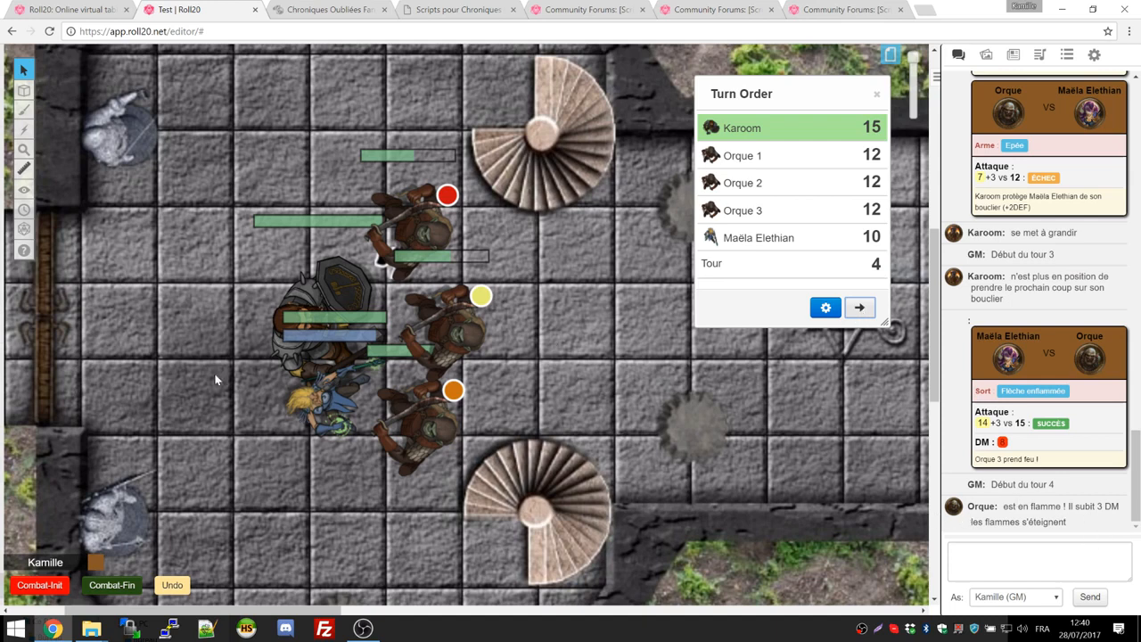
left_click(857, 308)
left_click(857, 308)
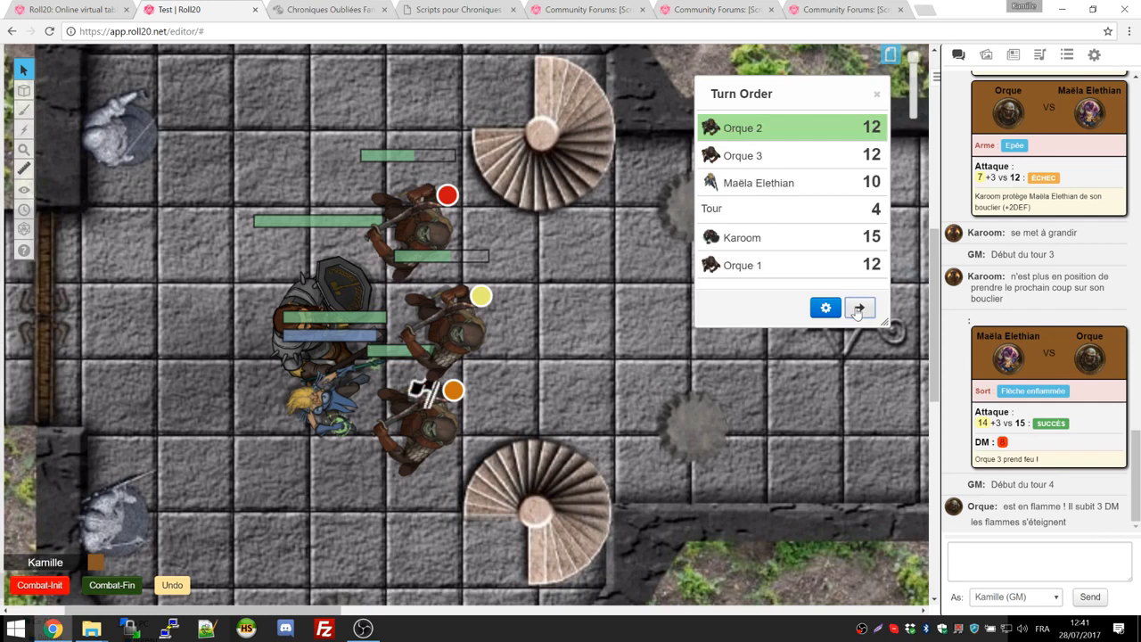
Step: Advance the turn order into round 5, up to Karoom's turn, and highlight the chat message about the orc's flames
left_click(858, 308)
left_click(858, 309)
left_click(857, 308)
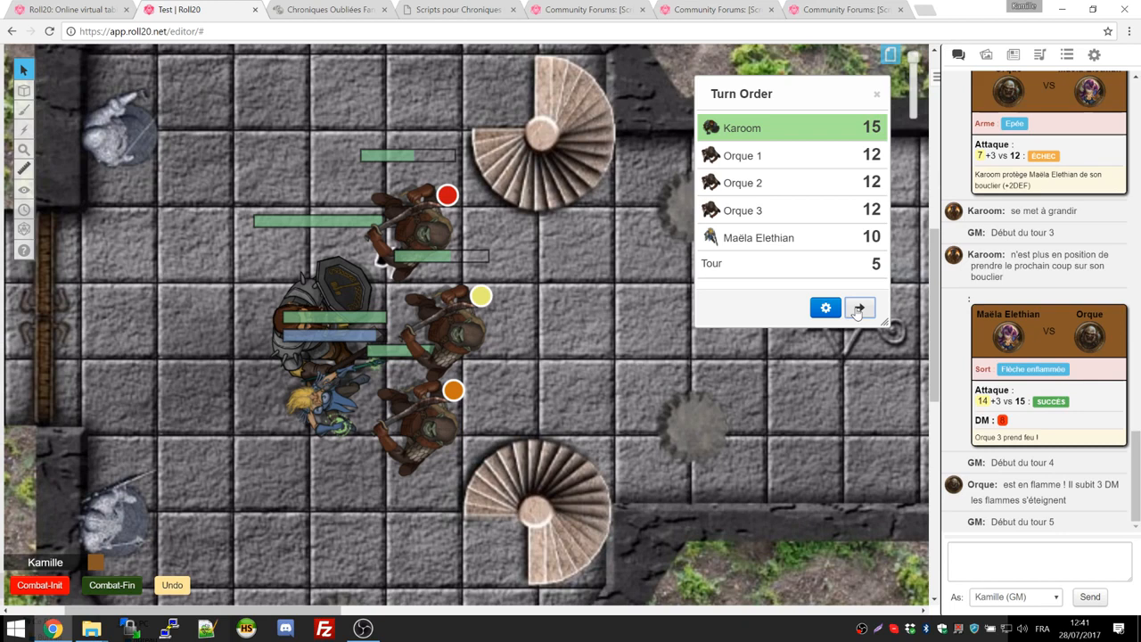
left_click_drag(995, 500, 1058, 500)
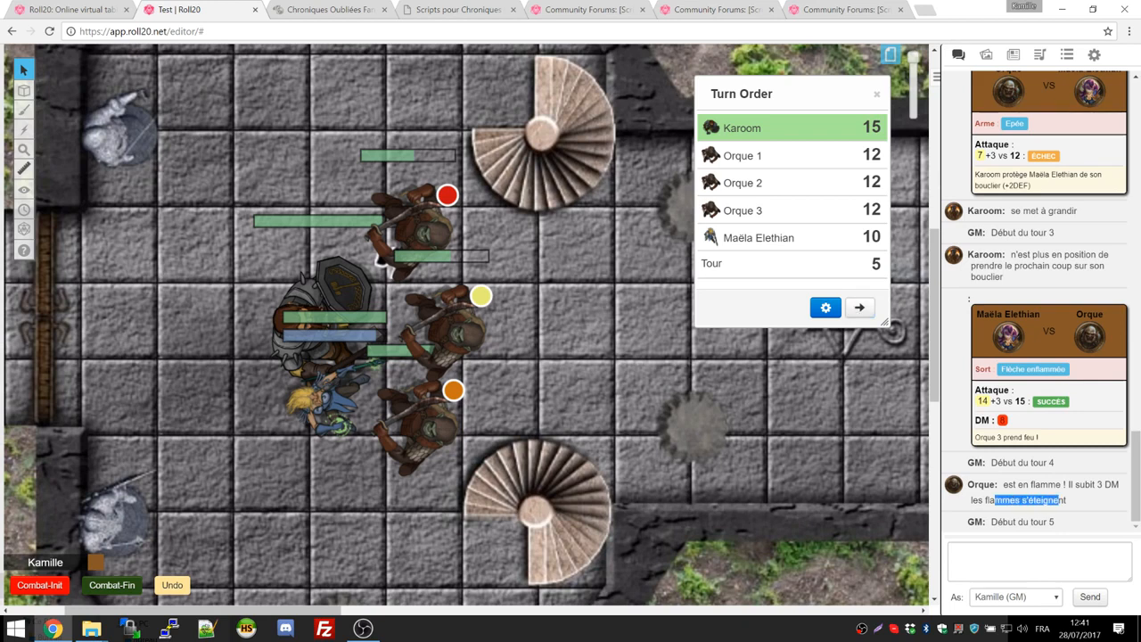
Step: Attack Orque 3 with Karoom's Masse, inspect the damage roll, and select the orc's token
left_click(309, 289)
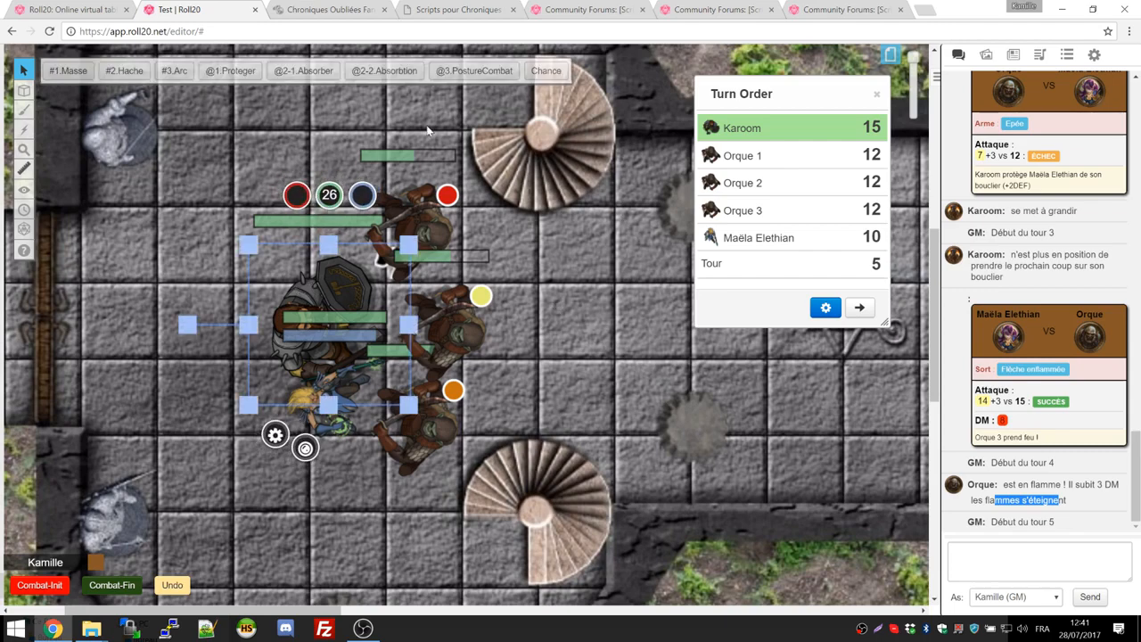
left_click(71, 73)
left_click(460, 322)
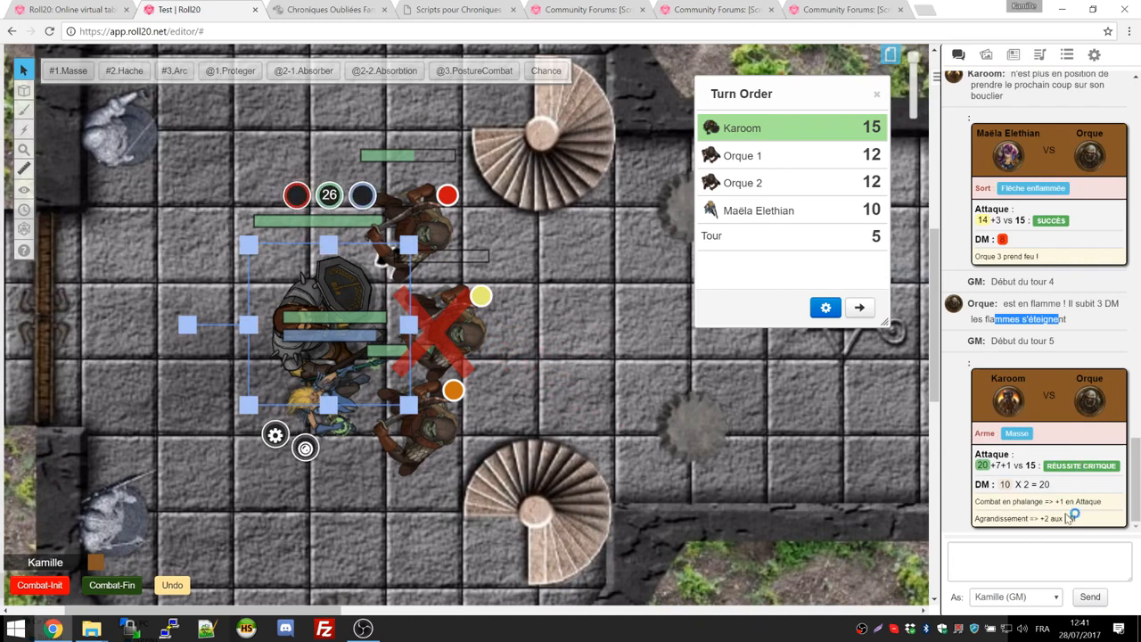
mouse_move(1004, 484)
left_click(470, 342)
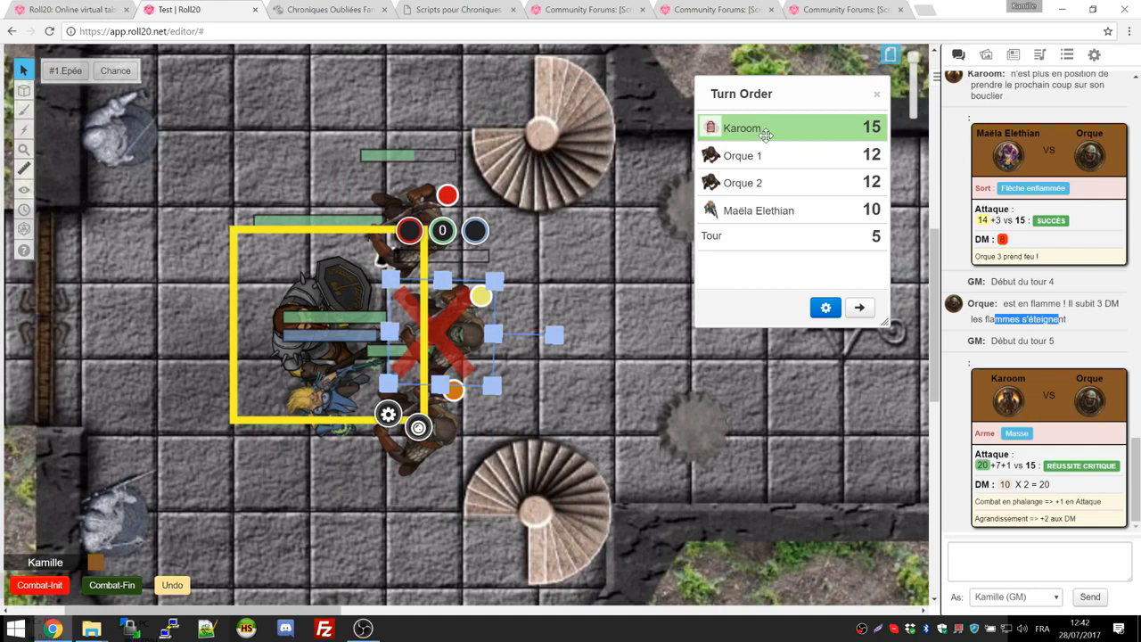
Step: Advance the turn order from Karoom to Maëla Elethian's turn
left_click(859, 309)
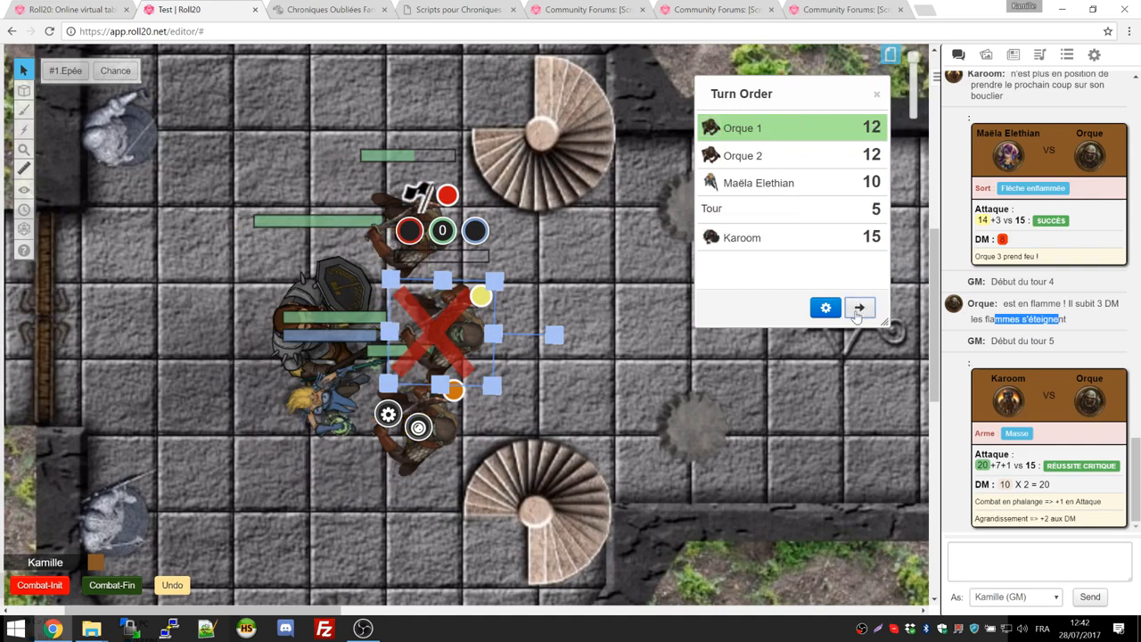
left_click(858, 309)
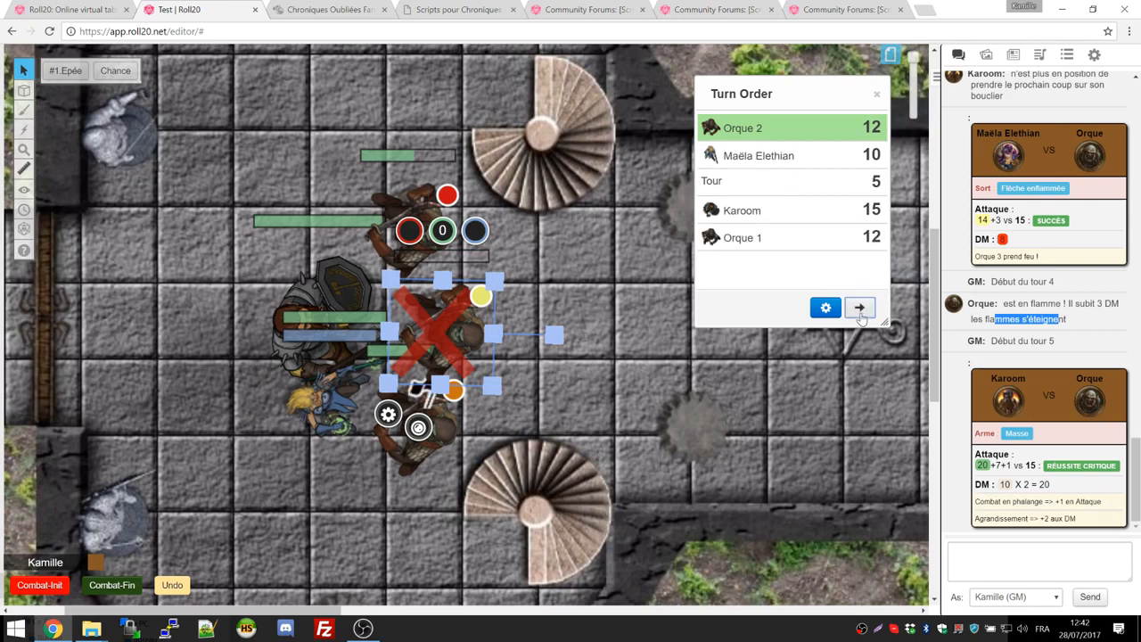
left_click(858, 309)
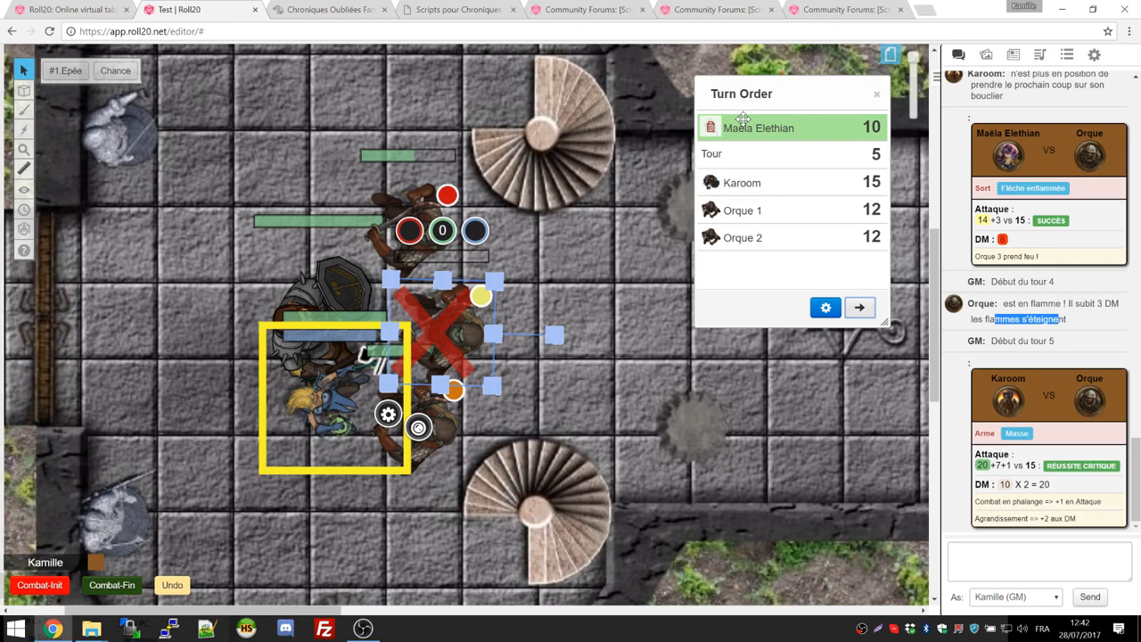
Step: Go from the API scripts page to the Roll20 home page and join the Anathazerïn game, showing its test dungeon
left_click(72, 9)
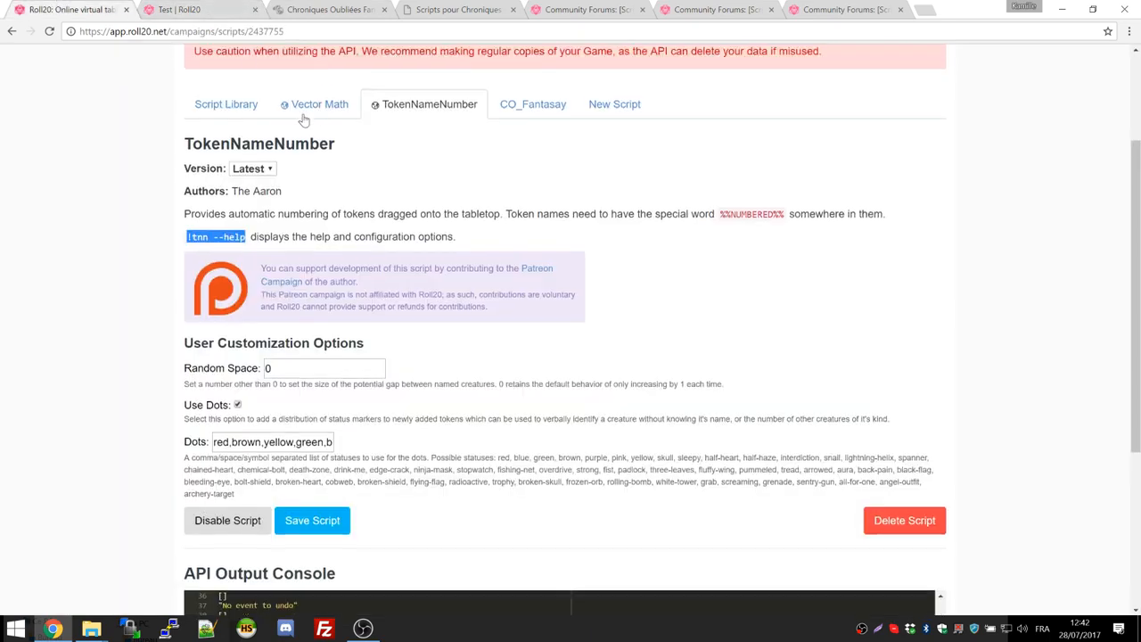
scroll(303, 120, "up", 2)
left_click(210, 118)
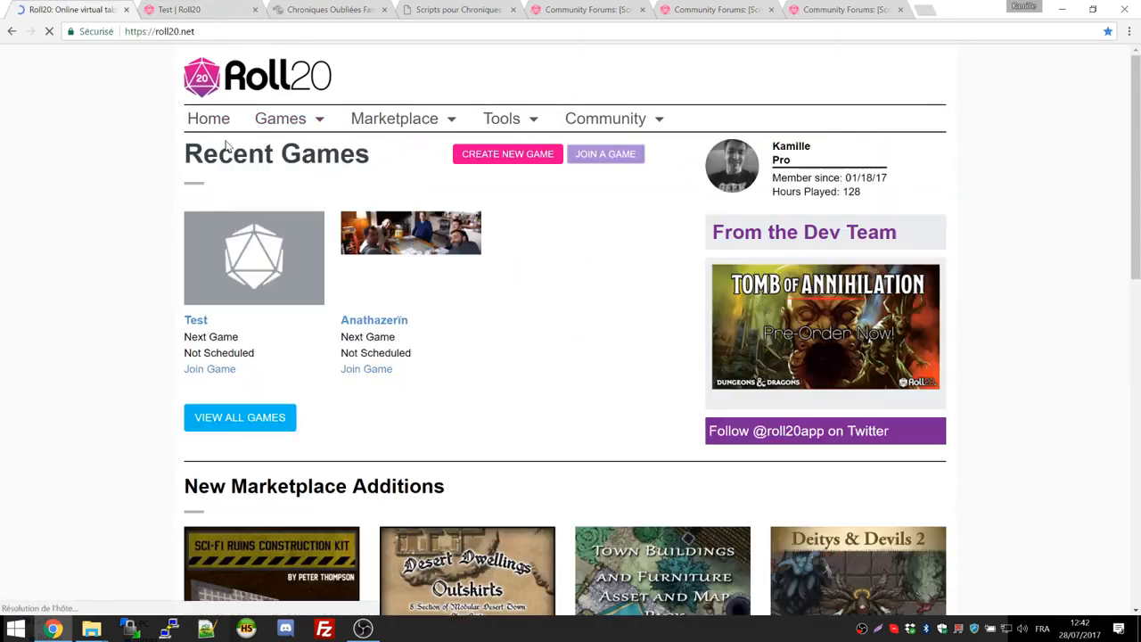
left_click(367, 369)
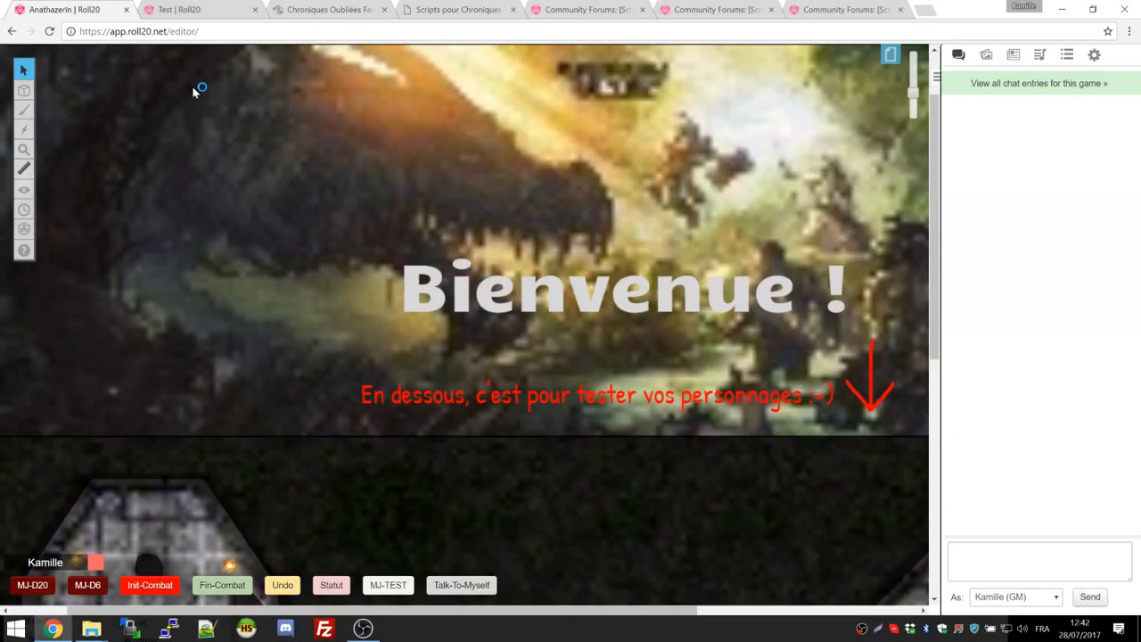
scroll(433, 258, "down", 5)
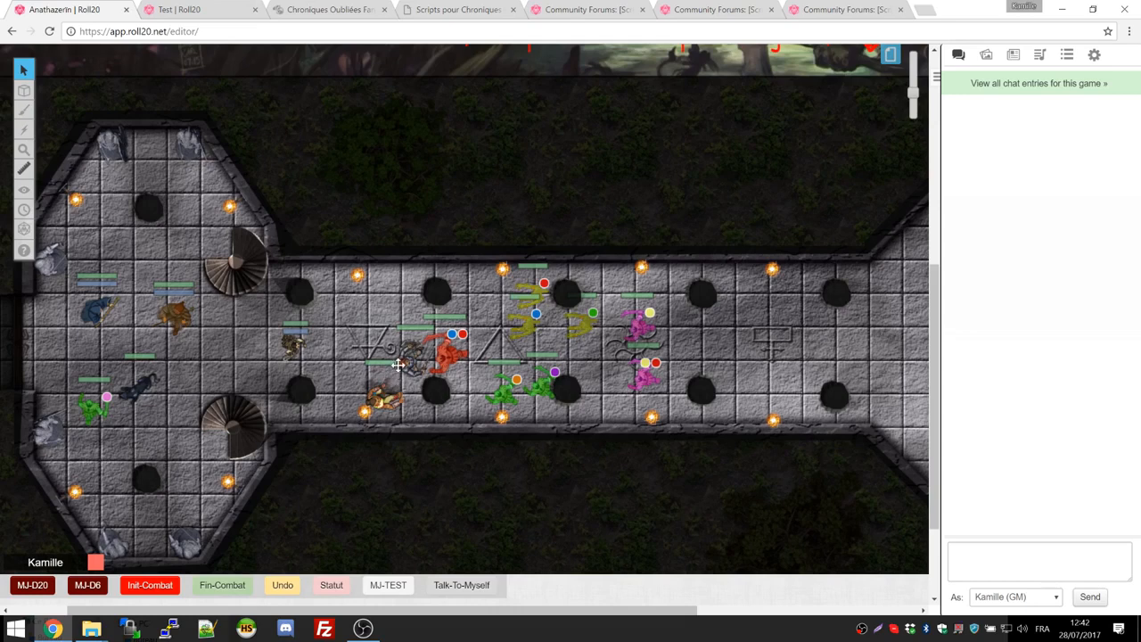
Step: Select the hero tokens in the corridor and entrance room one after another to view their available actions
left_click(383, 395)
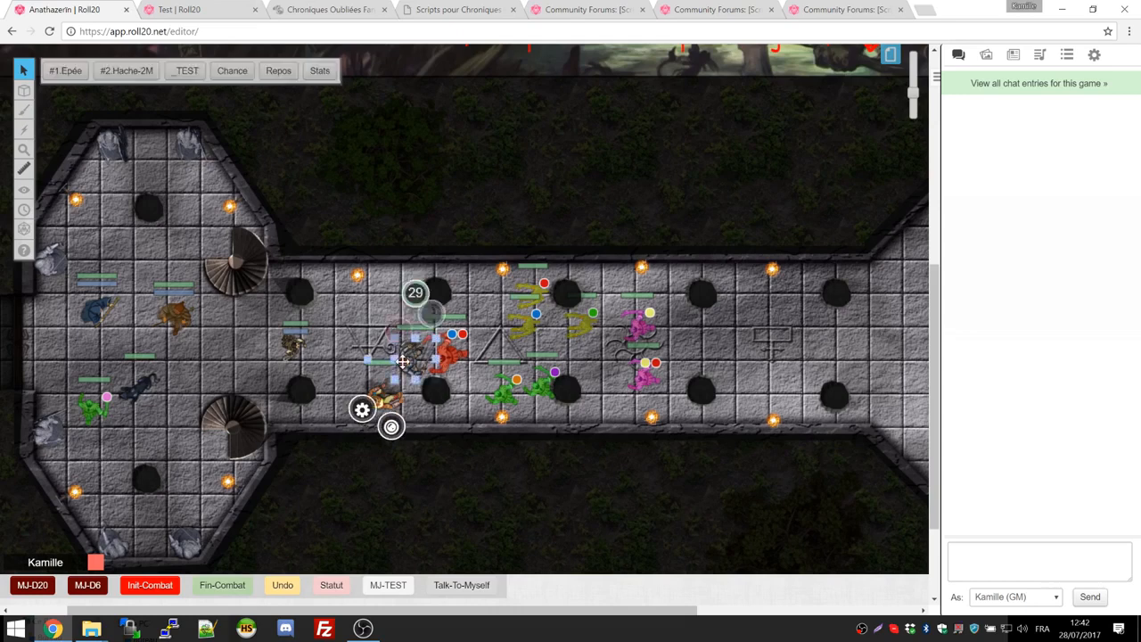
left_click(294, 345)
left_click(174, 317)
left_click(97, 306)
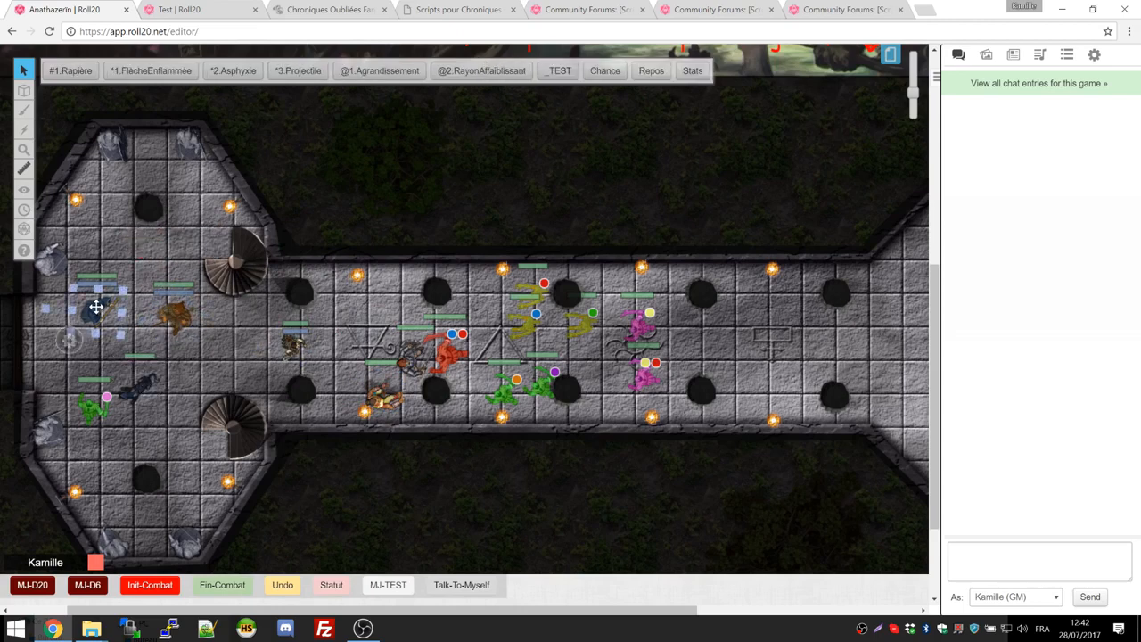
left_click(174, 316)
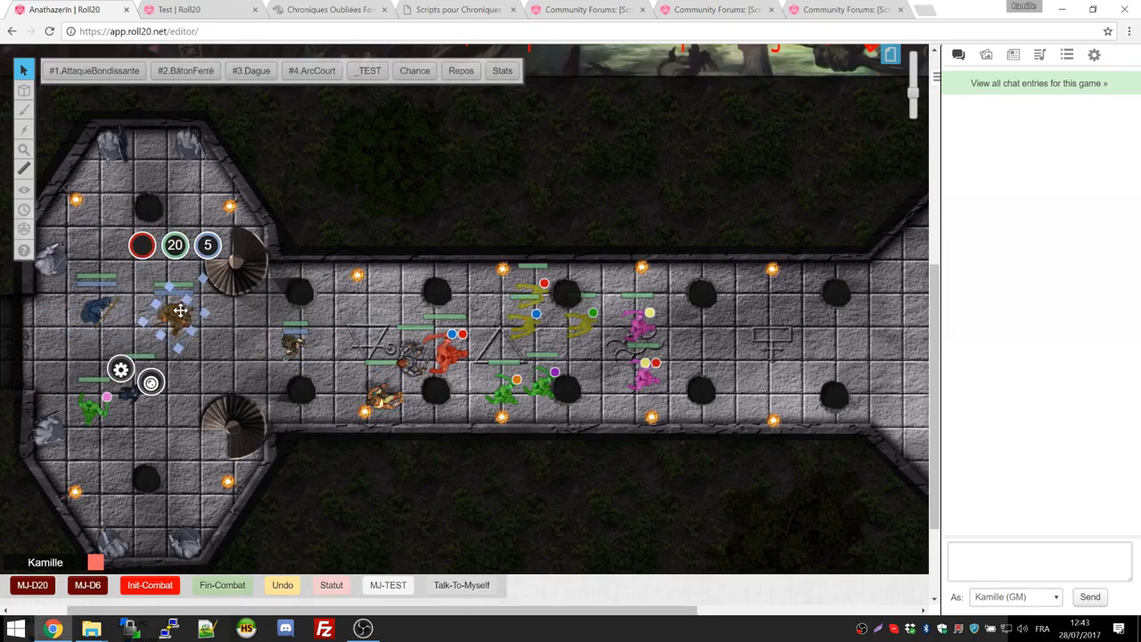
Step: Move Knakette, Laegeavulin and Aegon closer to the corridor entrance, and shift the red orc Breuk slightly away from Maximus
left_click(133, 389)
left_click_drag(165, 390, 239, 351)
left_click(175, 317)
left_click_drag(175, 317, 241, 318)
left_click_drag(100, 307, 166, 334)
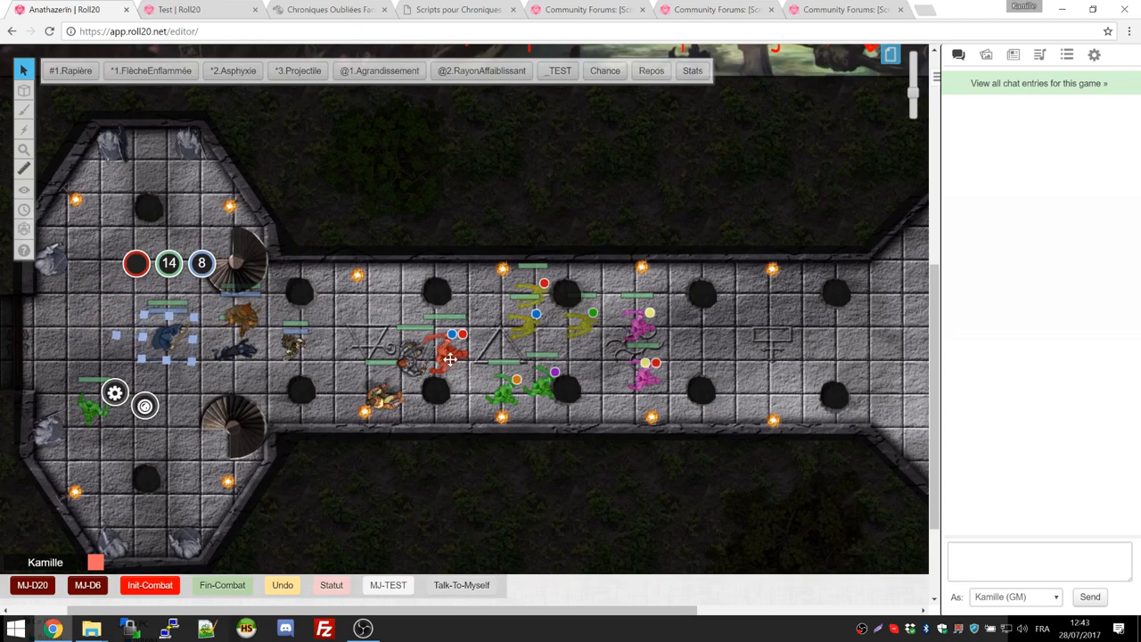
left_click_drag(457, 372, 470, 368)
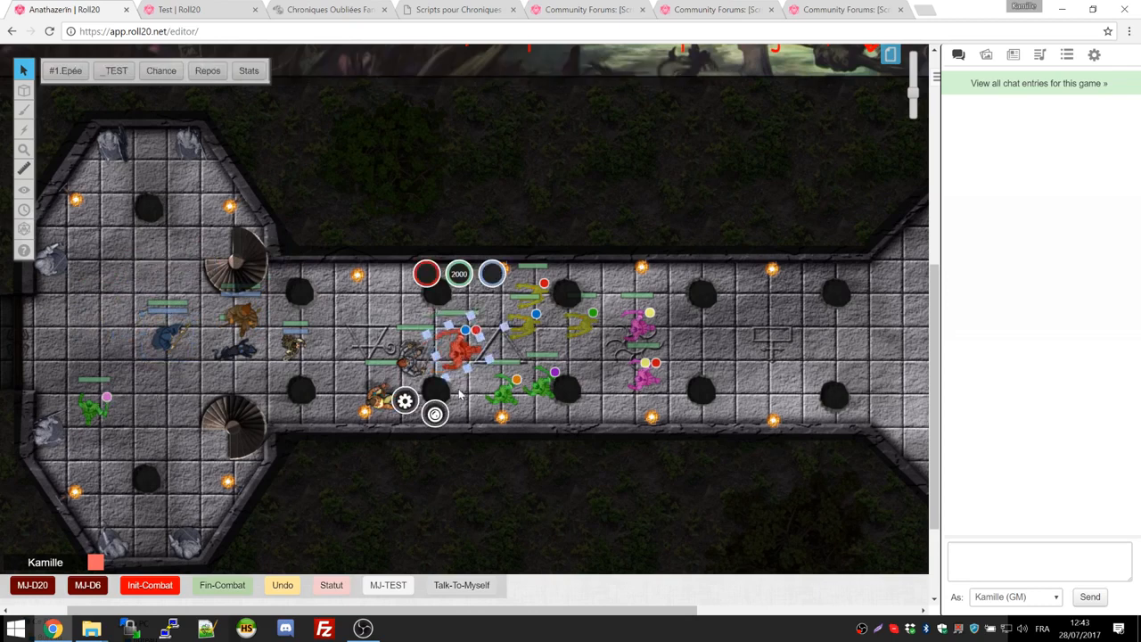
Step: Select all hero and enemy tokens on the dungeon map and initialise combat with them
left_click(78, 412)
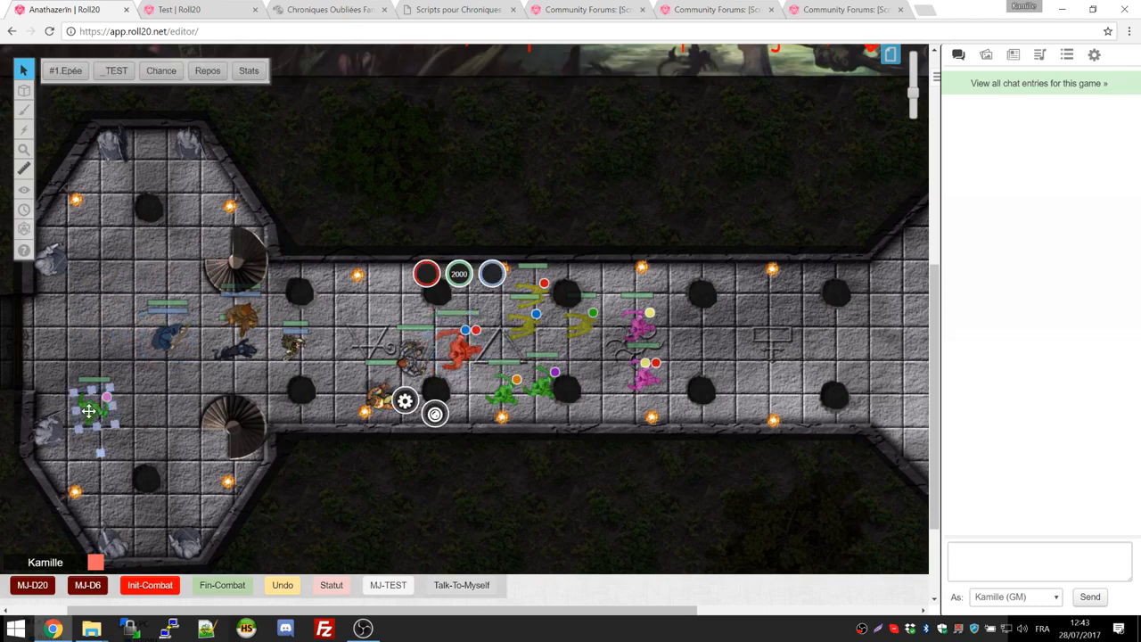
left_click(384, 402)
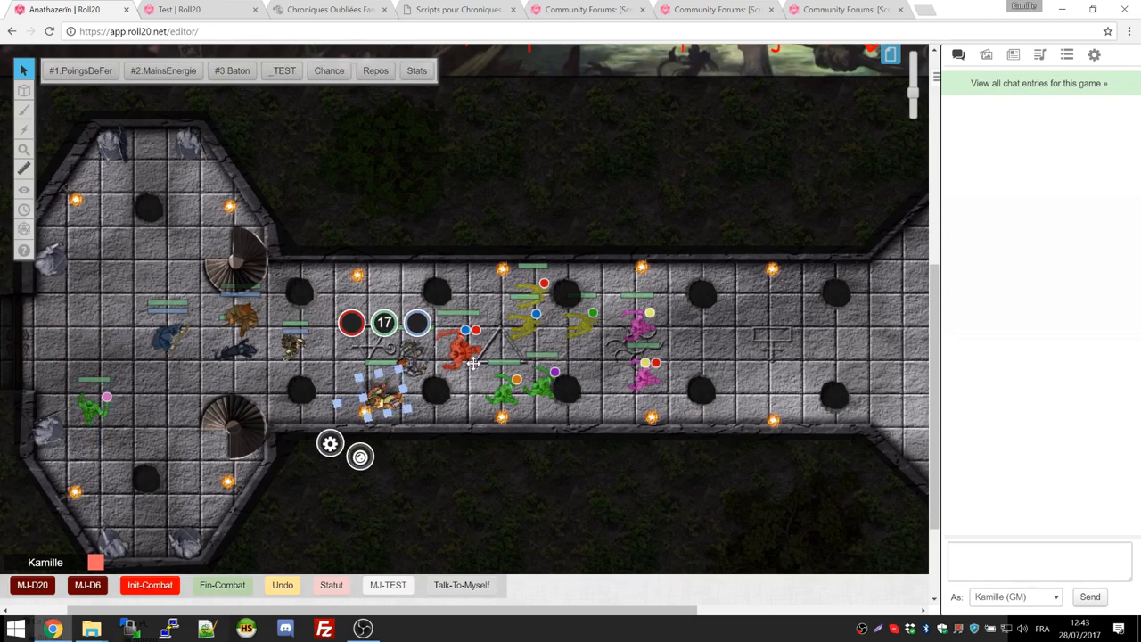
left_click(293, 350)
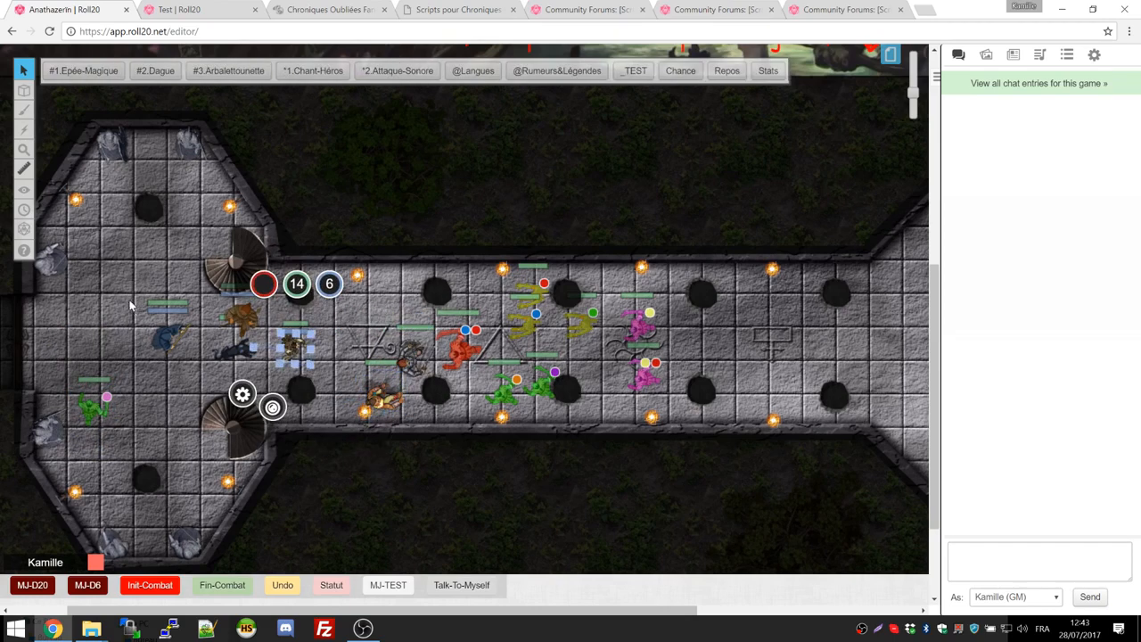
left_click_drag(61, 149, 785, 498)
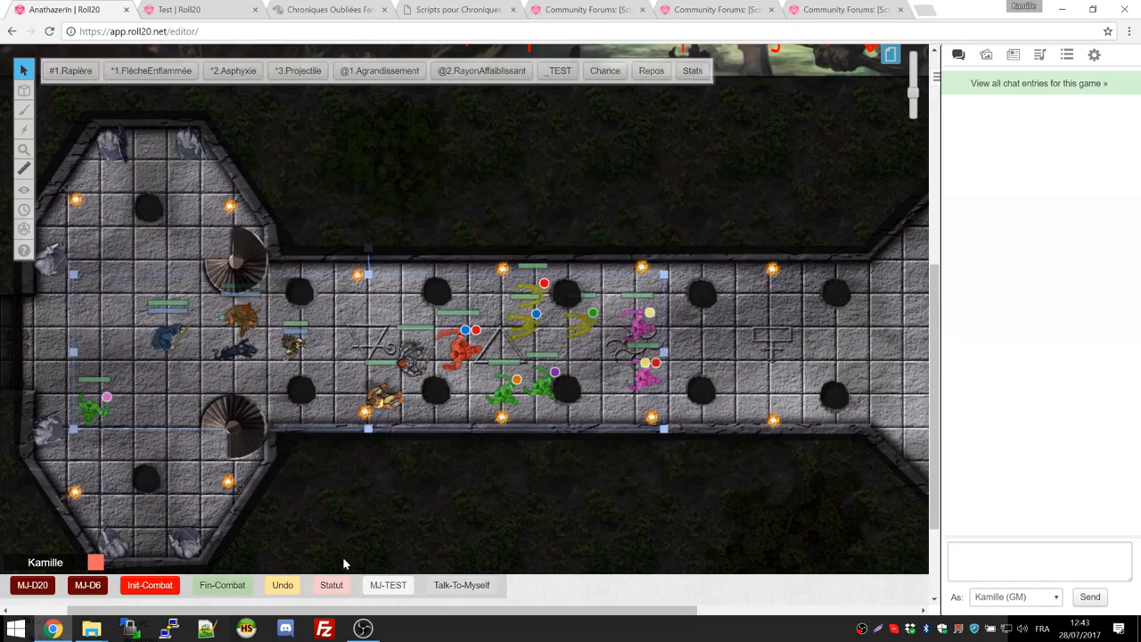
left_click(150, 586)
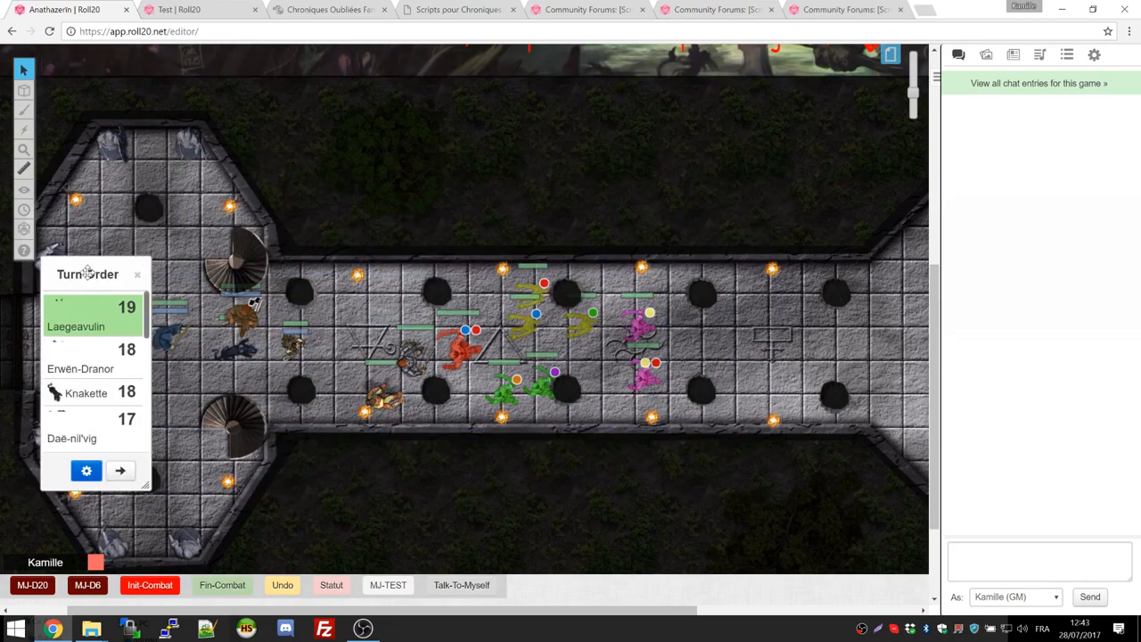
Step: Enlarge the Turn Order window, place it over the corridor's far end, and review the initiative list
left_click_drag(67, 274, 62, 116)
left_click_drag(143, 328, 178, 573)
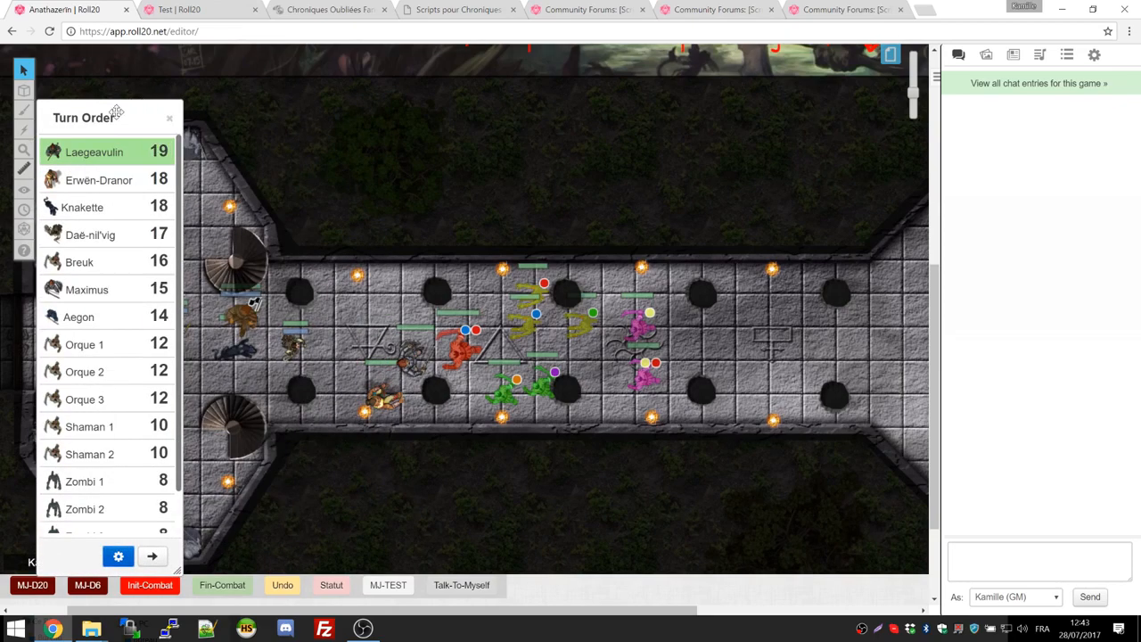
left_click_drag(115, 112, 832, 96)
scroll(825, 312, "down", 1)
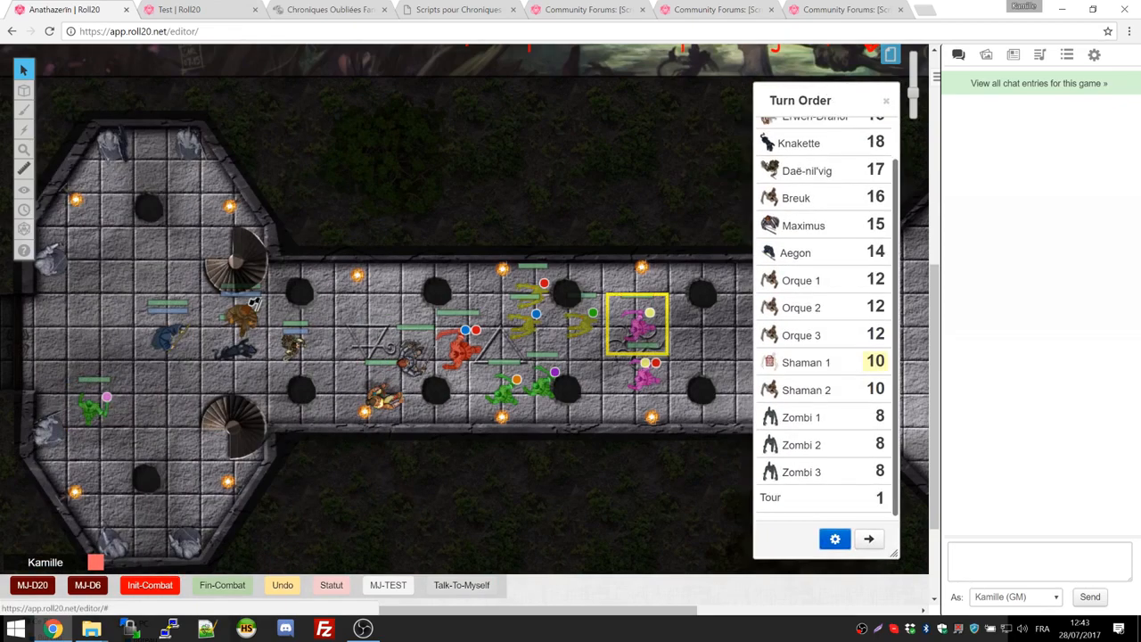
scroll(861, 370, "up", 2)
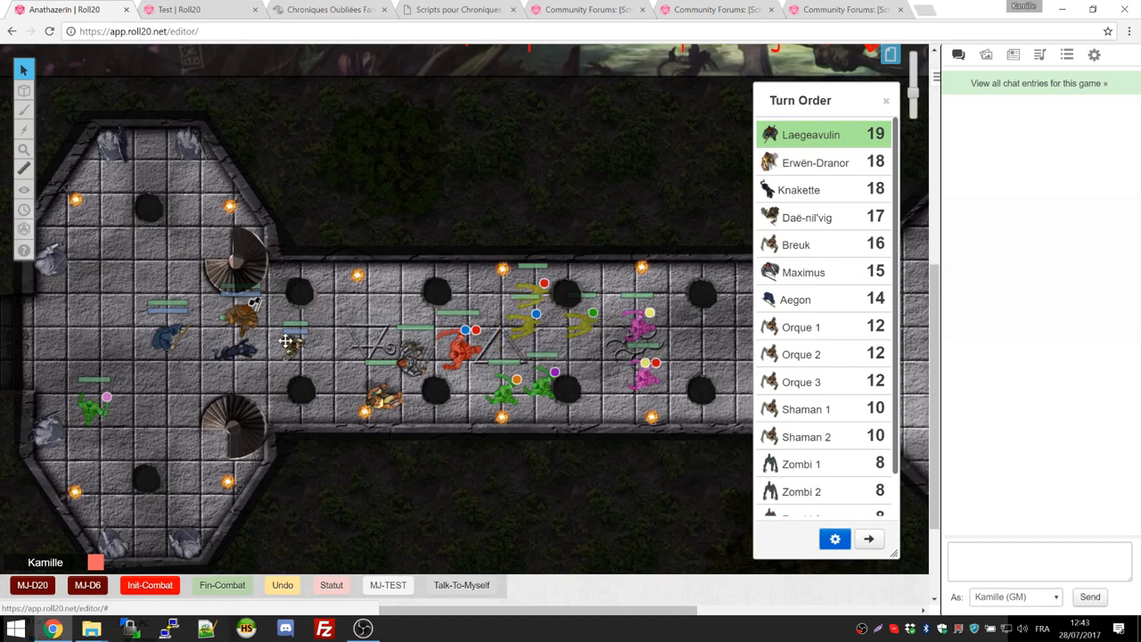
Step: Turn Laegeavulin's token, shoot Breuk with his ArcCourt, and highlight the obstacle modifier in the attack result
left_click(244, 314)
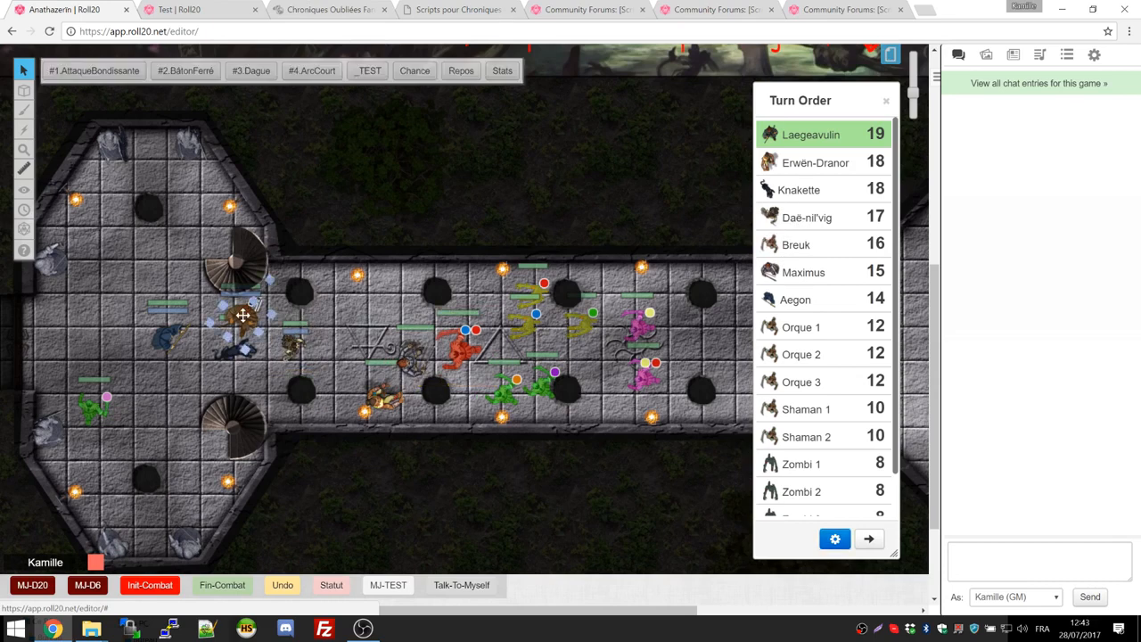
left_click_drag(268, 281, 193, 314)
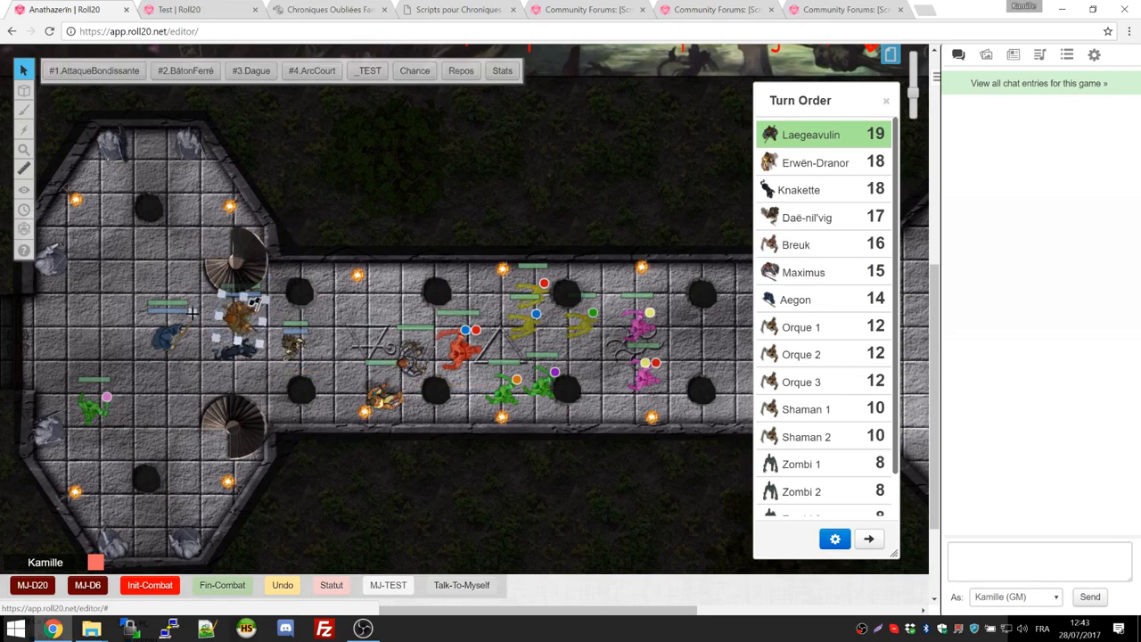
left_click(315, 73)
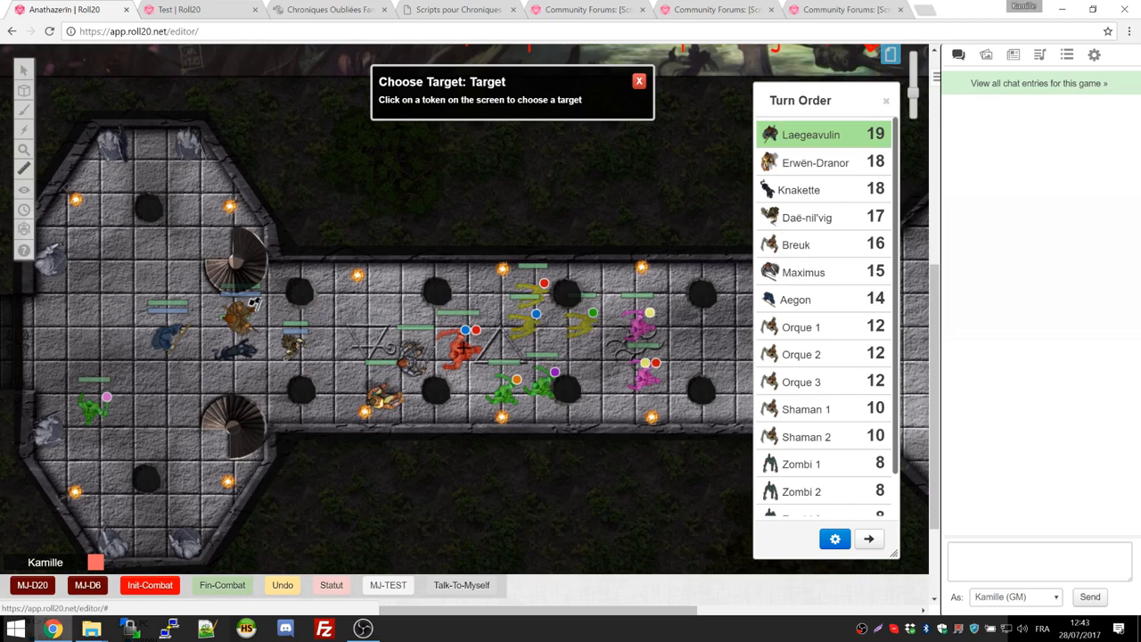
left_click(253, 305)
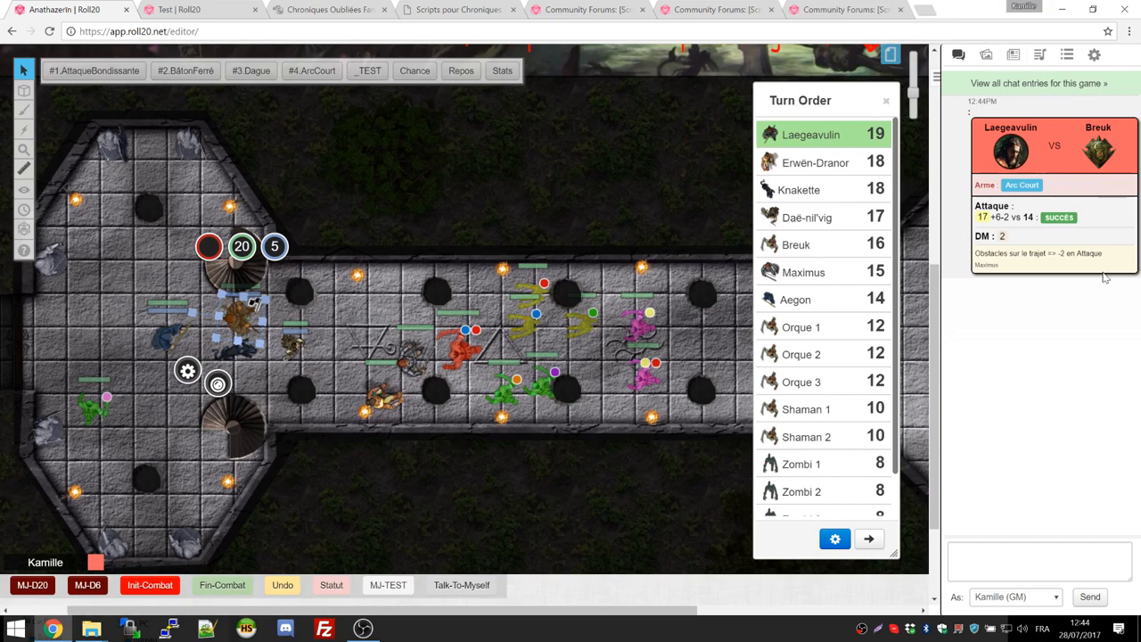
left_click_drag(988, 253, 1047, 253)
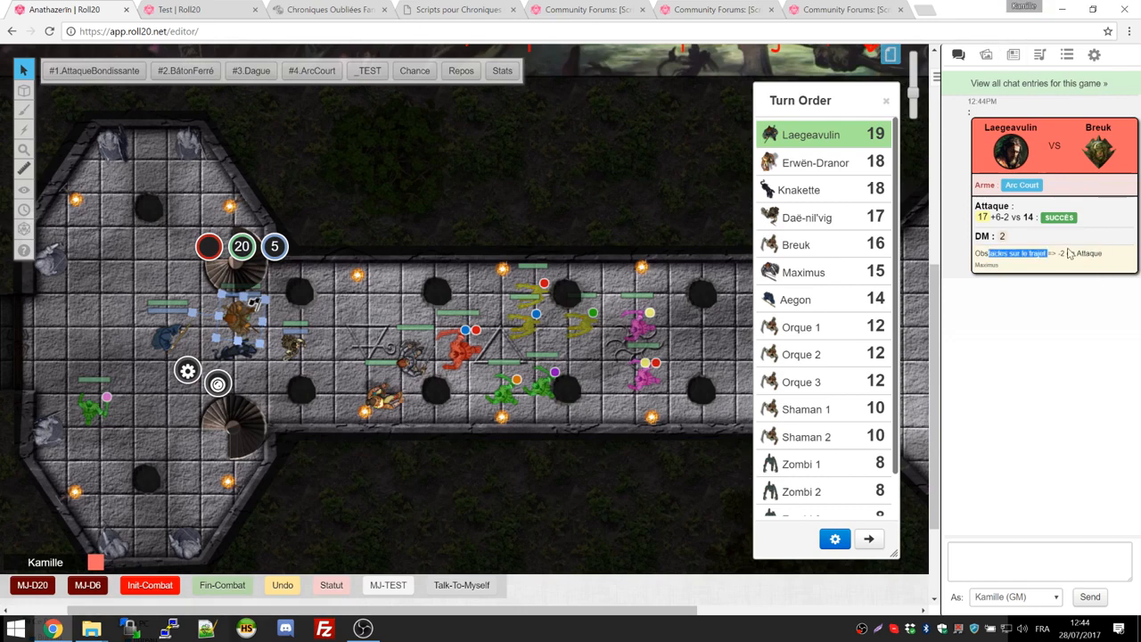
Step: Check Maximus's token as the obstacle and measure the line of fire from Laegeavulin to Breuk
left_click(417, 360)
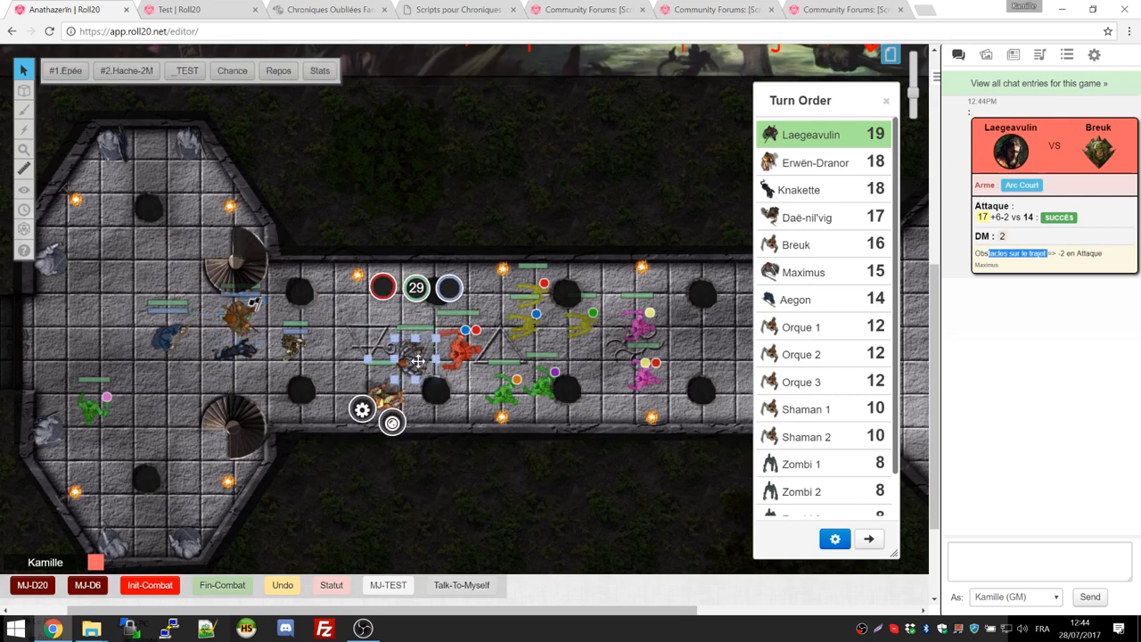
left_click(24, 169)
left_click_drag(255, 306, 464, 353)
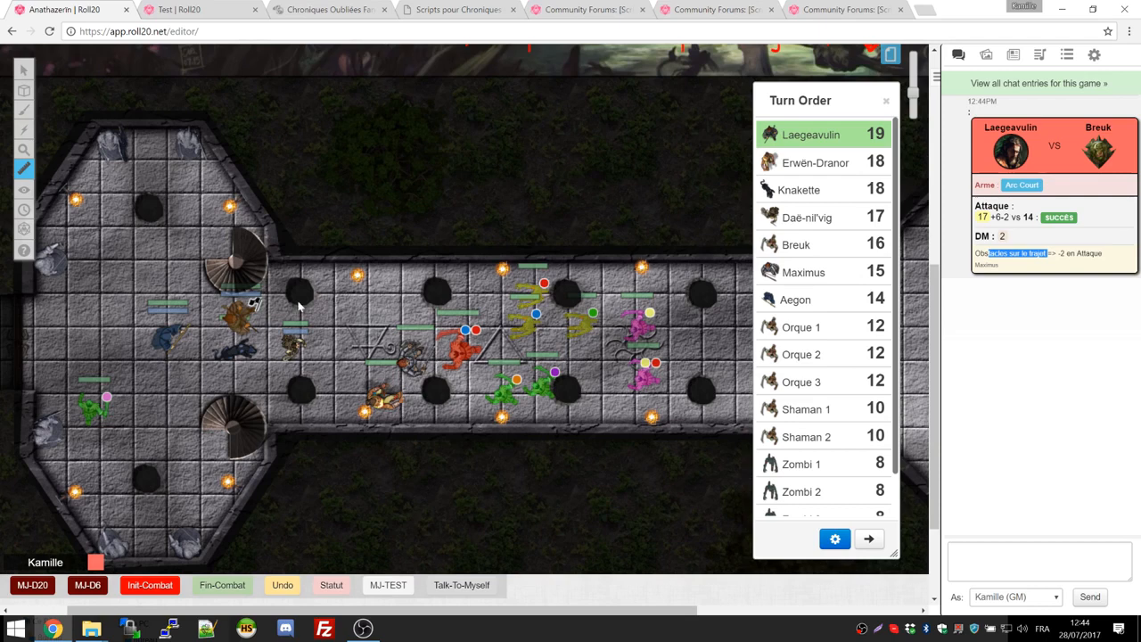
mouse_move(1001, 241)
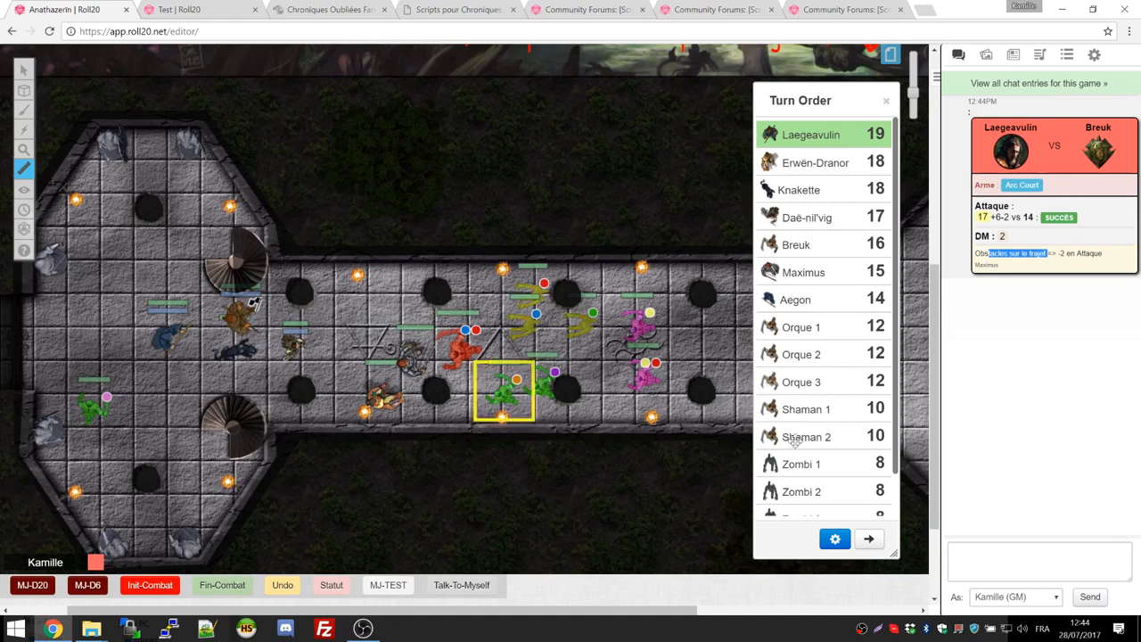
Step: Pass the turn to Erwën-Dranor and move his token directly above Maximus, adjacent to Breuk
left_click(868, 539)
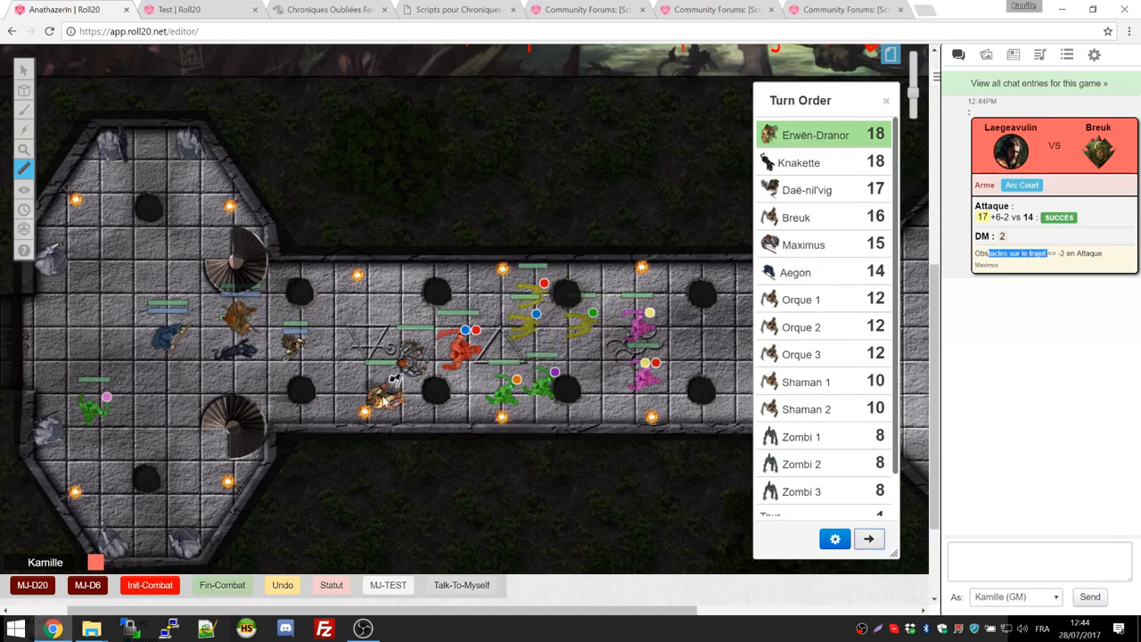
left_click(24, 72)
left_click_drag(377, 395, 381, 286)
left_click_drag(419, 324, 430, 327)
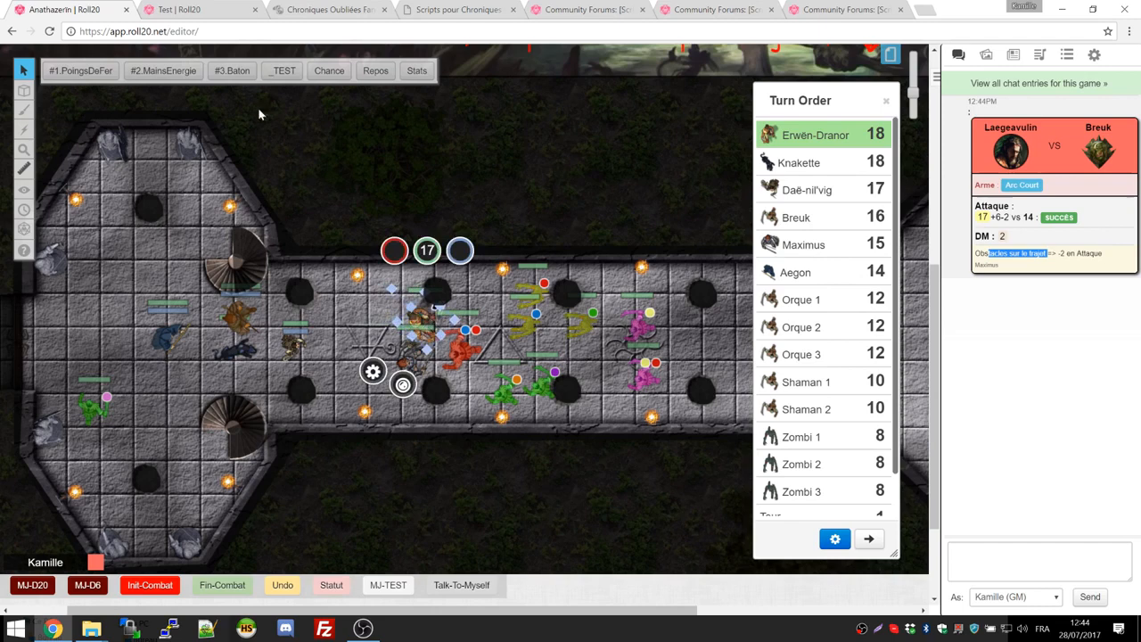
Step: Attack Breuk with Erwën-Dranor's MainsEnergie and highlight the "Mains d'énergie" modifier in the attack result
left_click(154, 77)
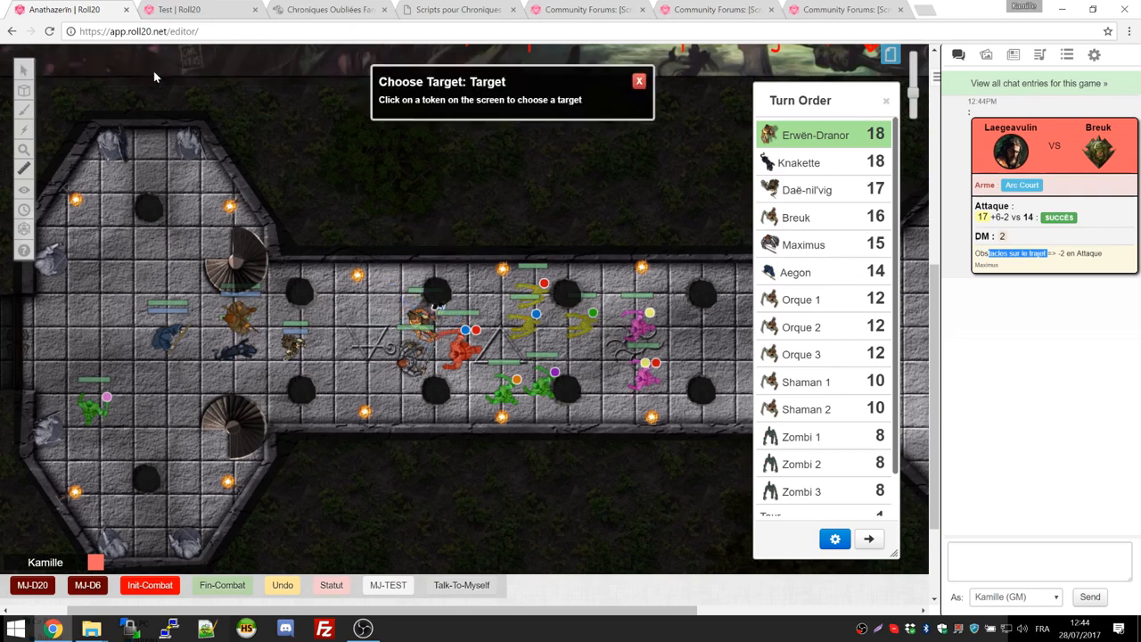
left_click(460, 355)
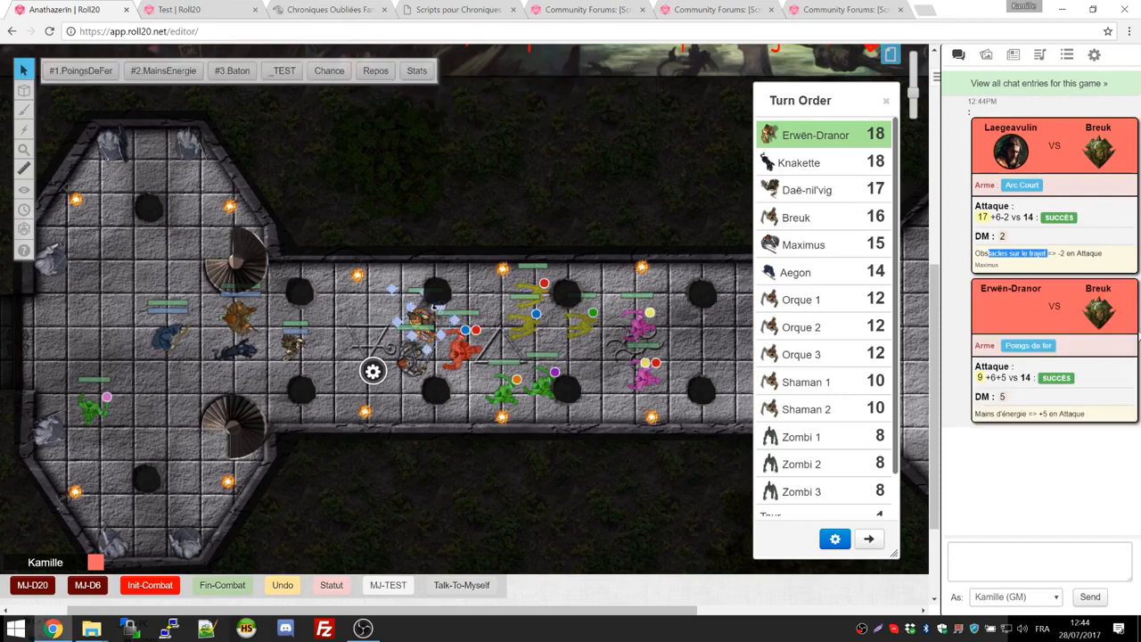
left_click_drag(980, 415, 1027, 416)
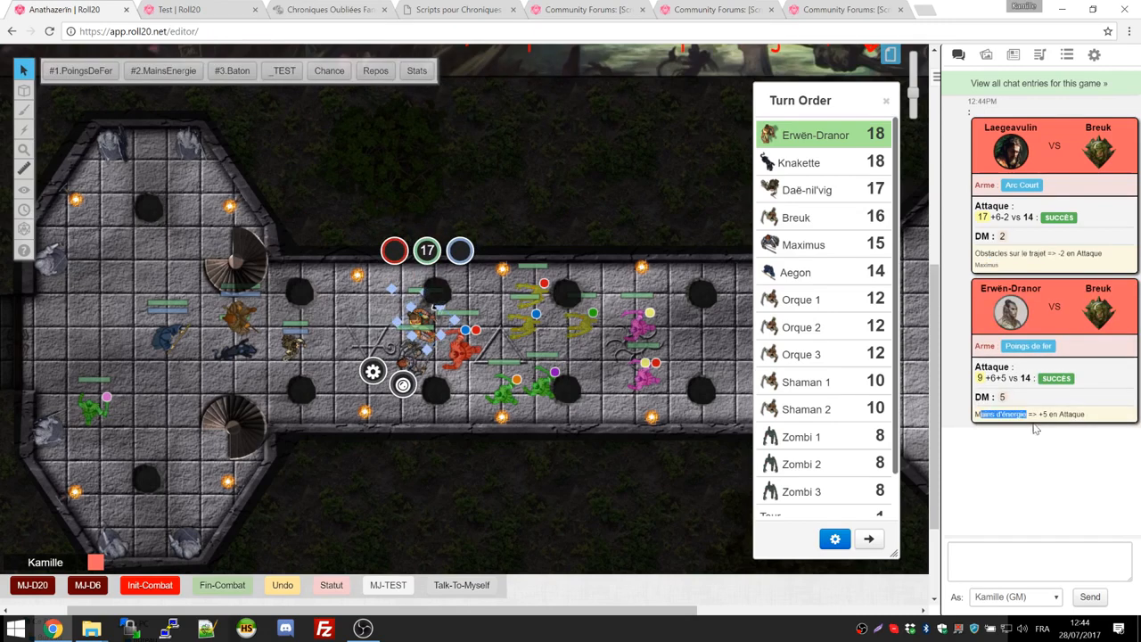
Step: Check the defence on Breuk's character sheet, close it, and compare it with Erwën-Dranor's attack roll in the chat
left_click(463, 346)
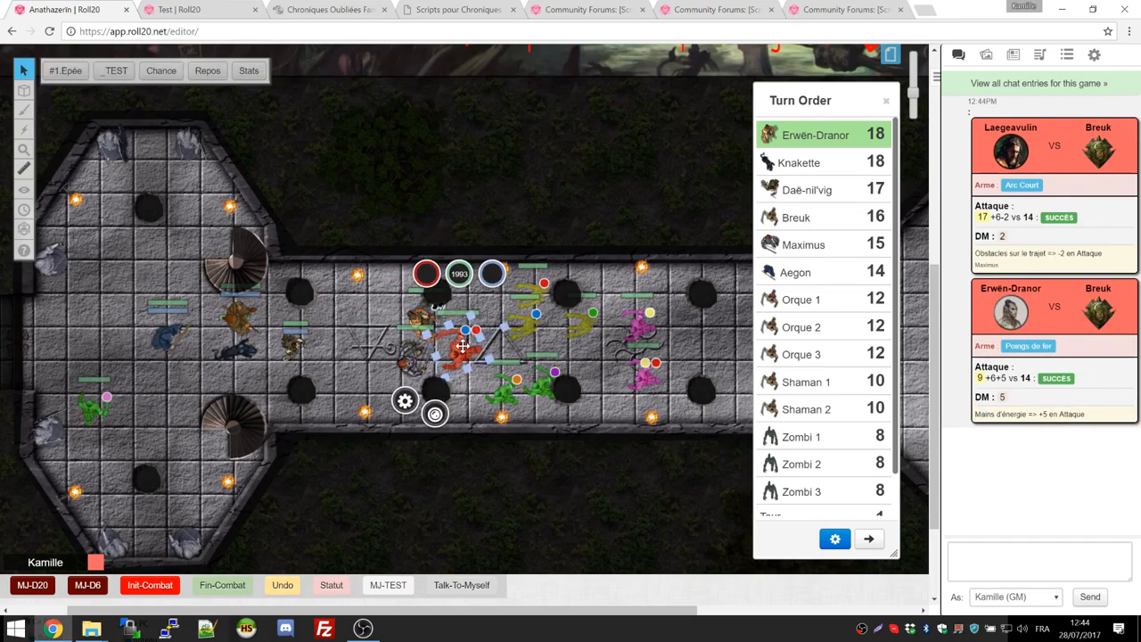
double_click(463, 346)
left_click(392, 126)
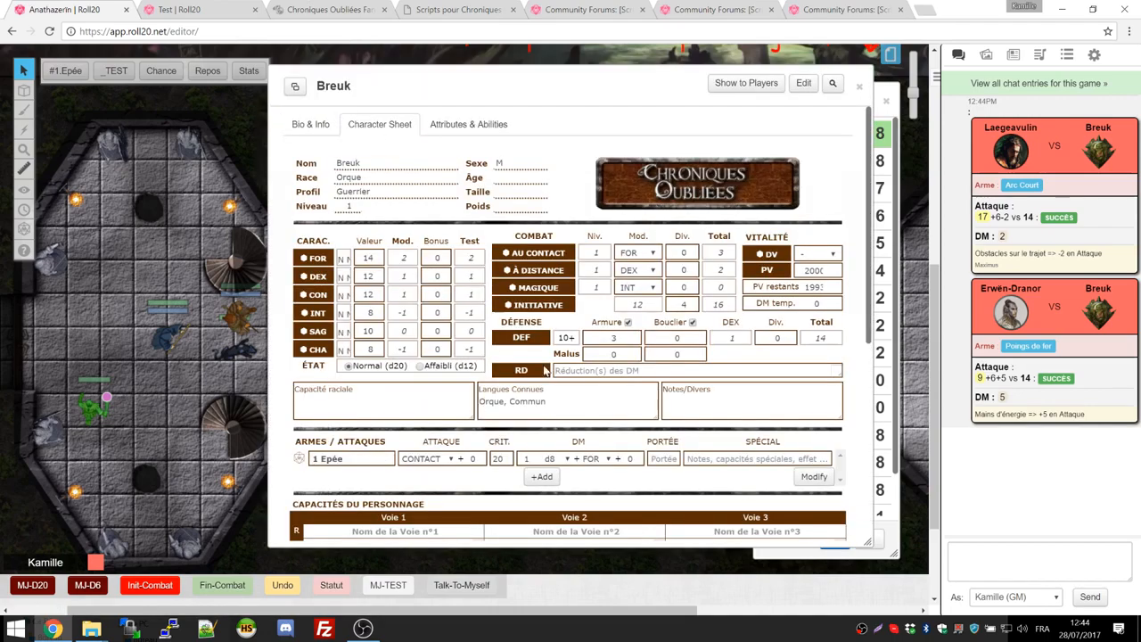
left_click(860, 85)
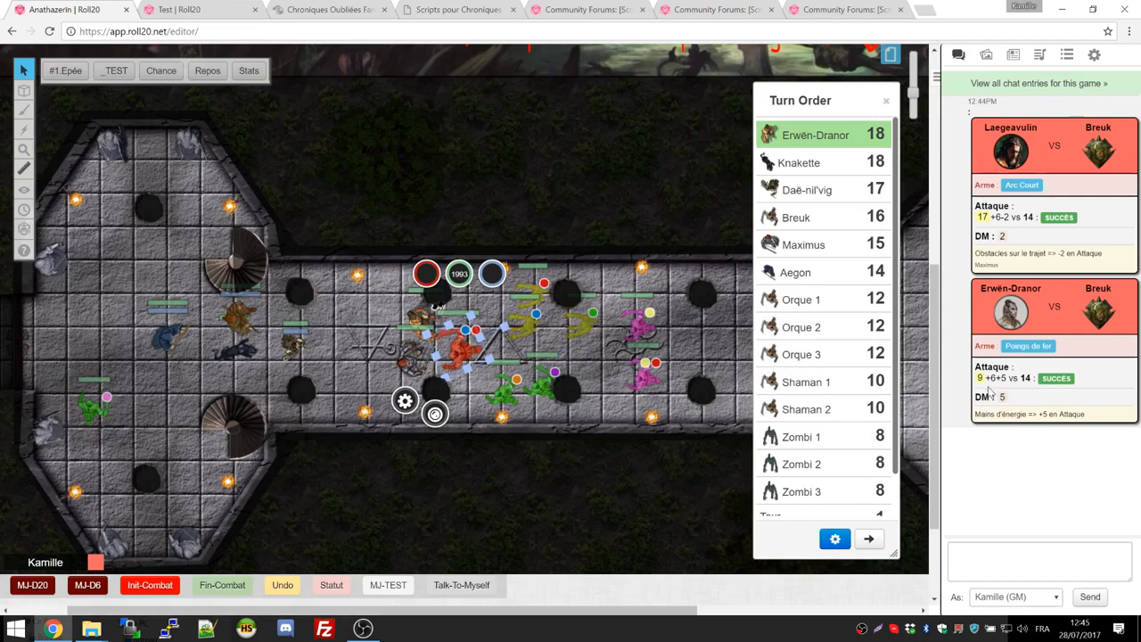
mouse_move(984, 383)
Step: Pass the turn to Knakette and move its token below Breuk, adjacent to the green orc with the orange marker
left_click(869, 540)
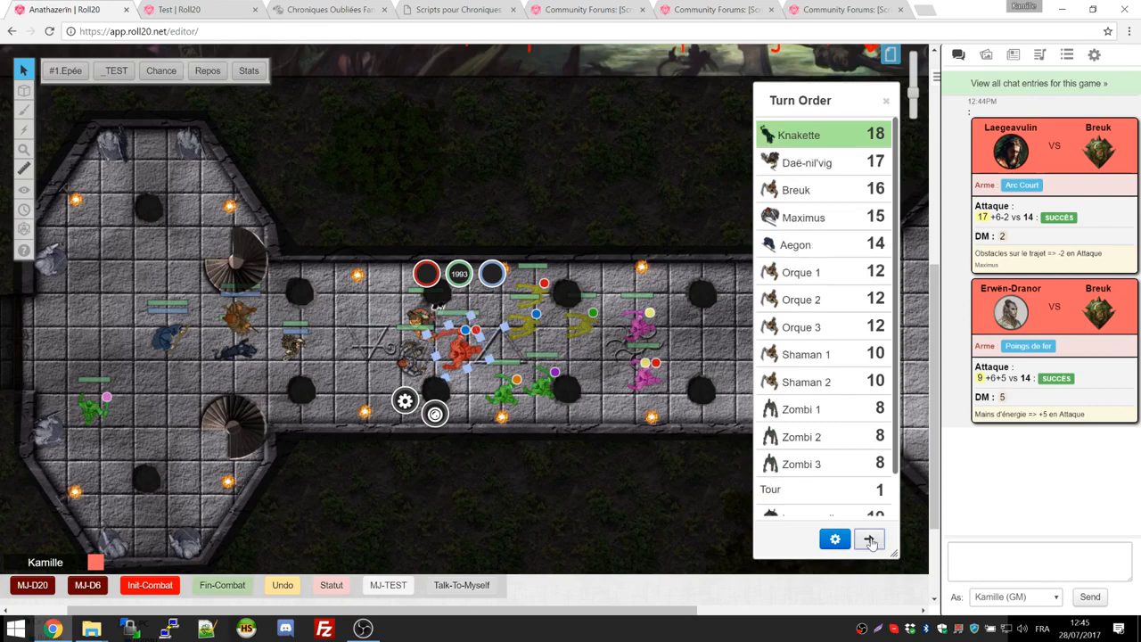
left_click_drag(235, 350, 422, 383)
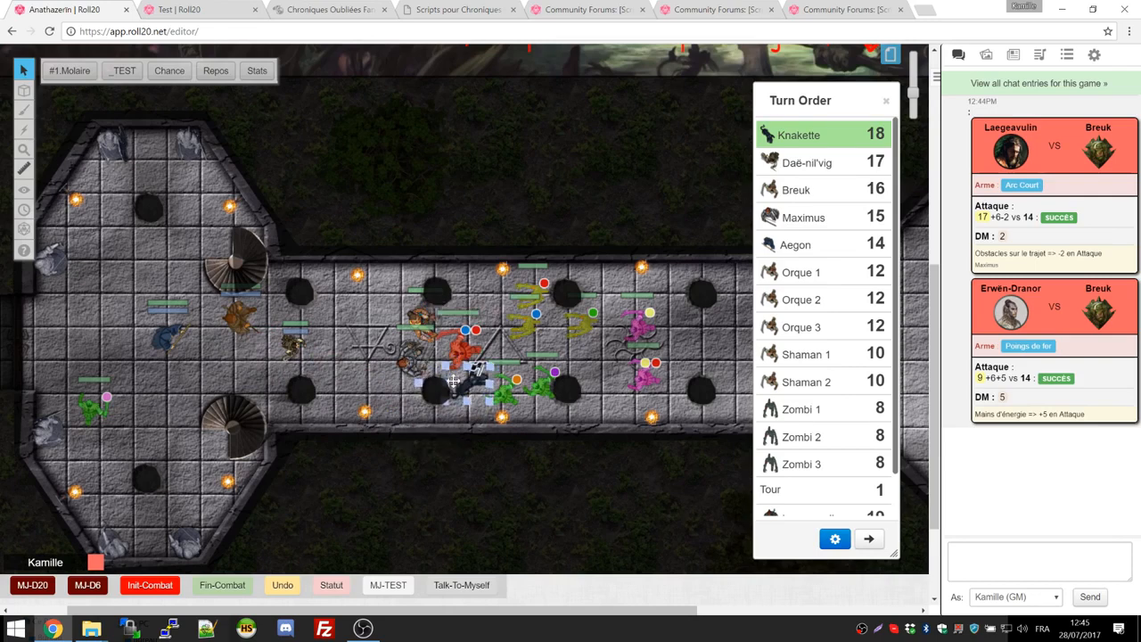
left_click(516, 401)
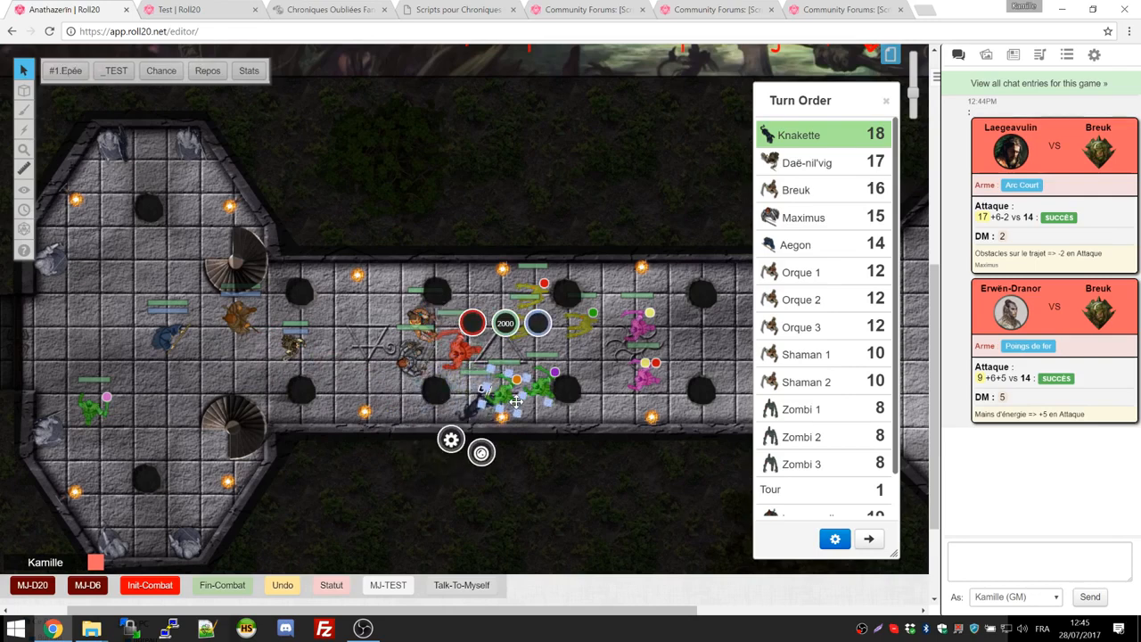
left_click(470, 406)
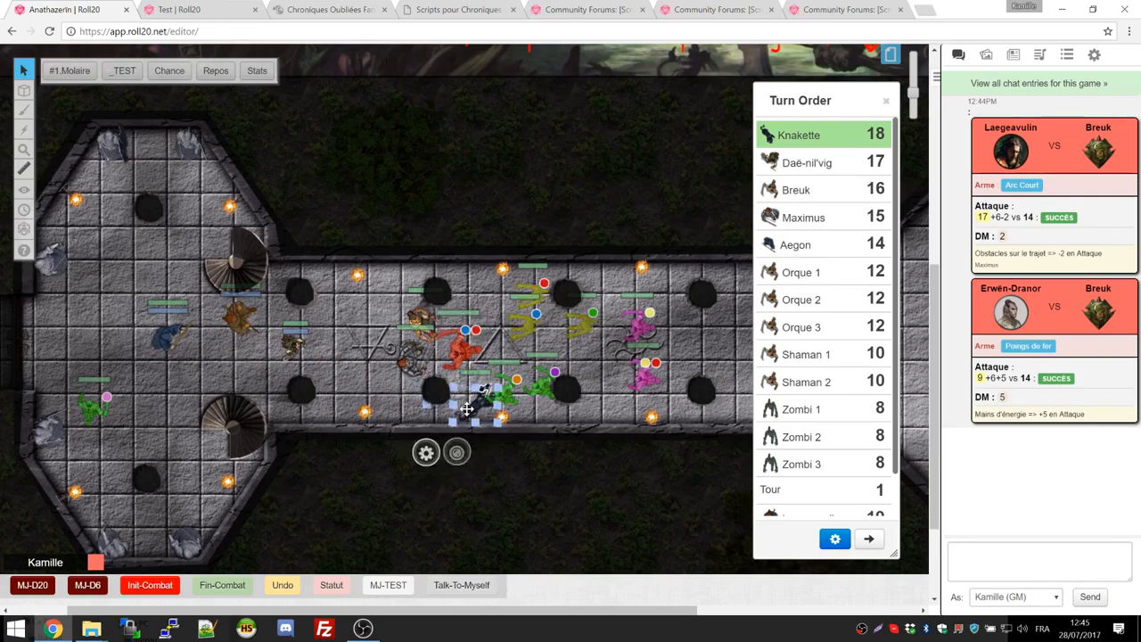
Step: Attack the adjacent green orc with Knakette's Molaire and check the damage roll
left_click(76, 70)
left_click(505, 398)
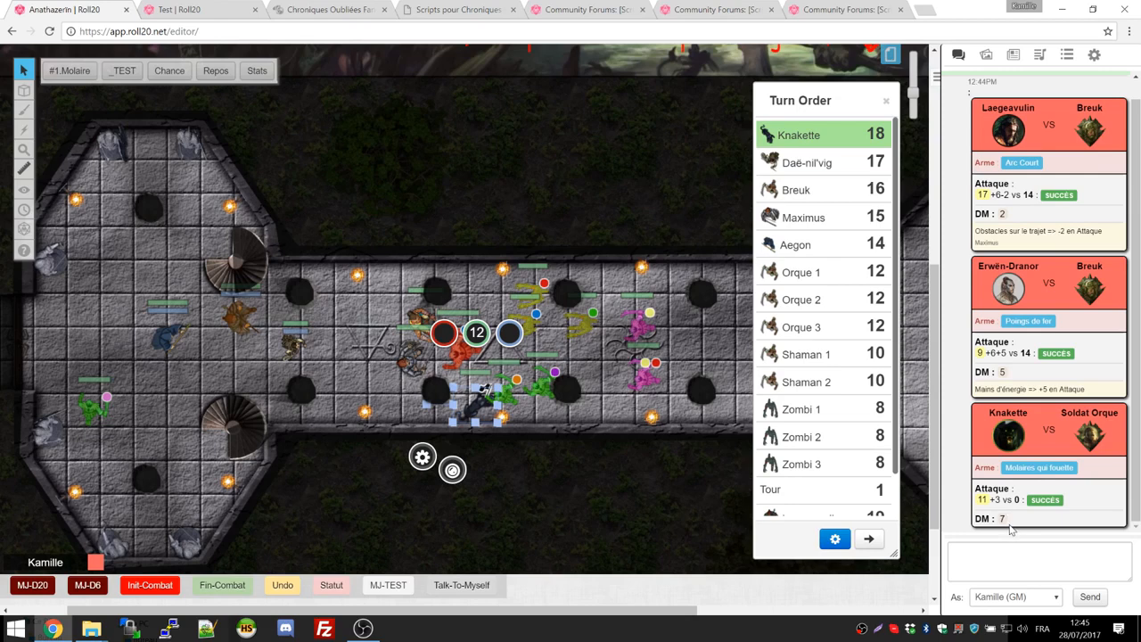
mouse_move(1002, 518)
Step: Start Daë-nil'vig's turn by moving his token slightly along the corridor toward Maximus, and perform his Chant-Héros
left_click(869, 539)
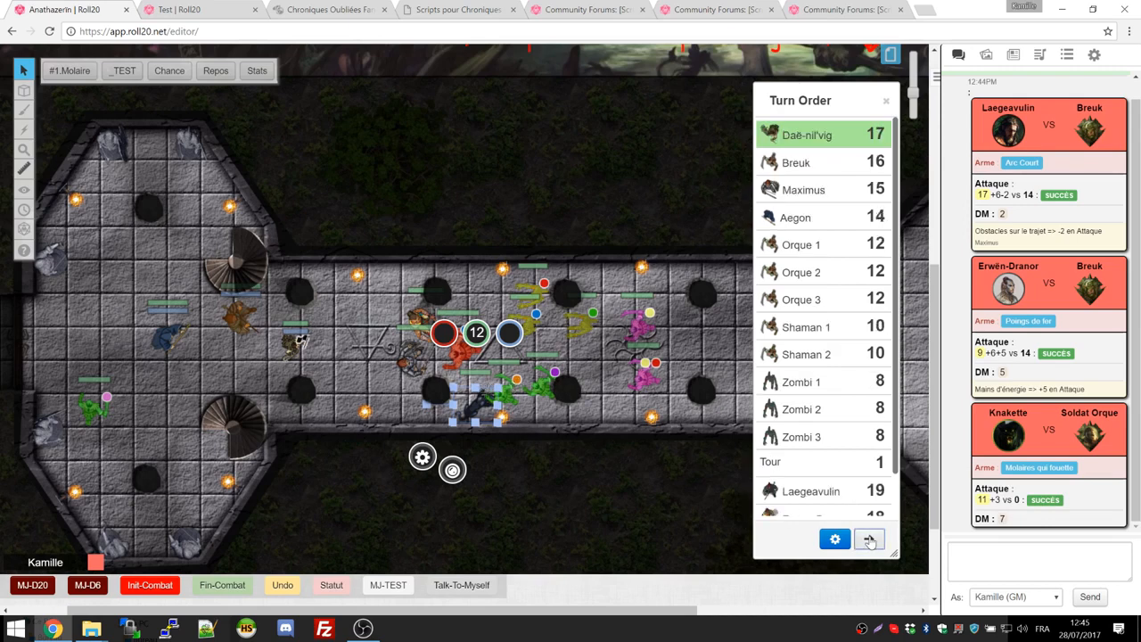
left_click(295, 348)
left_click_drag(294, 348, 315, 346)
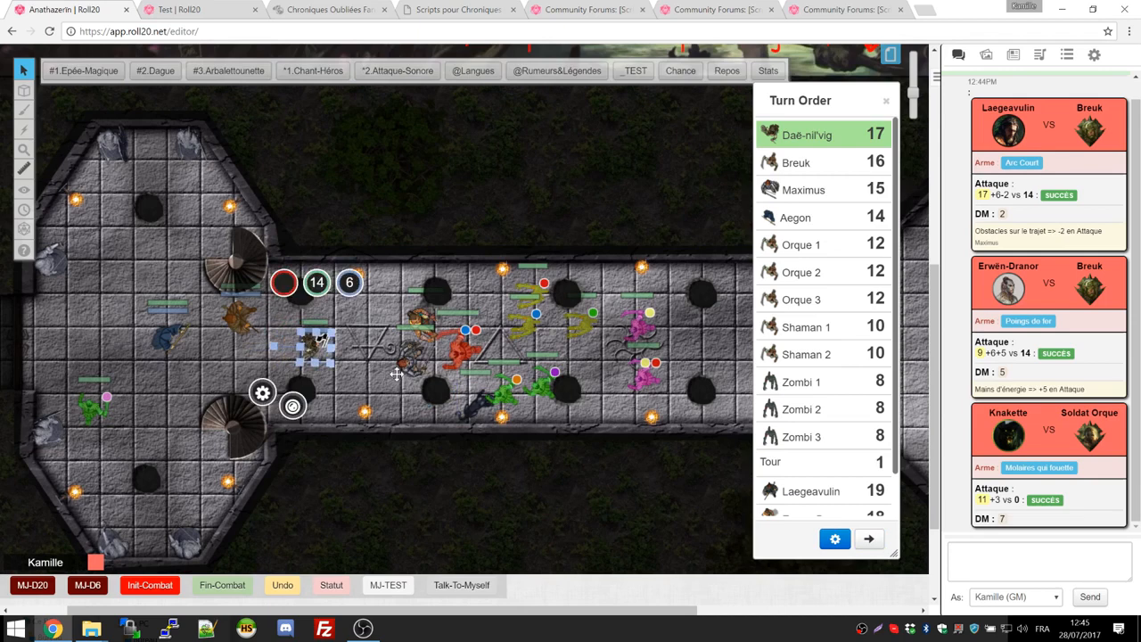
left_click(299, 76)
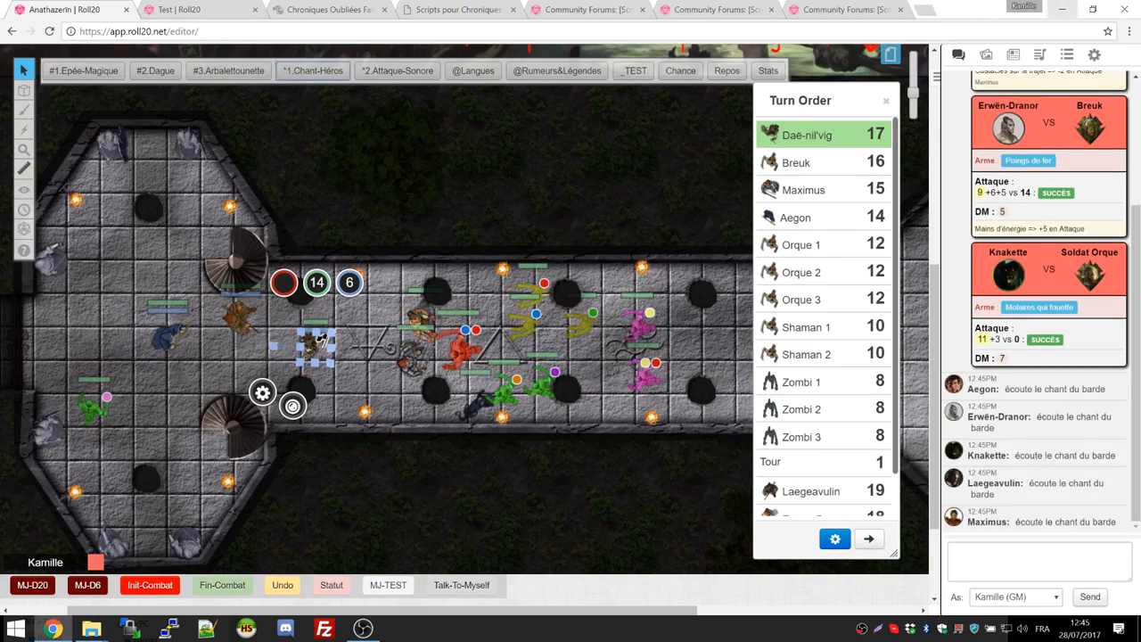
Step: Review the character list in the Equipe PJ handout, close it and return to the chat
left_click(1012, 55)
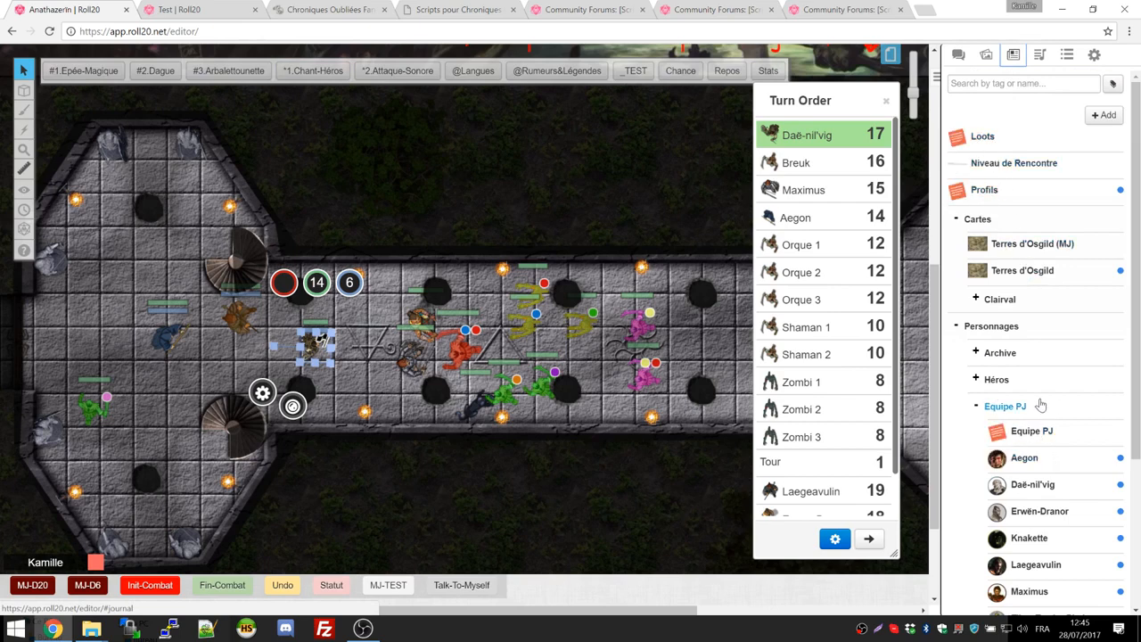
left_click(1030, 431)
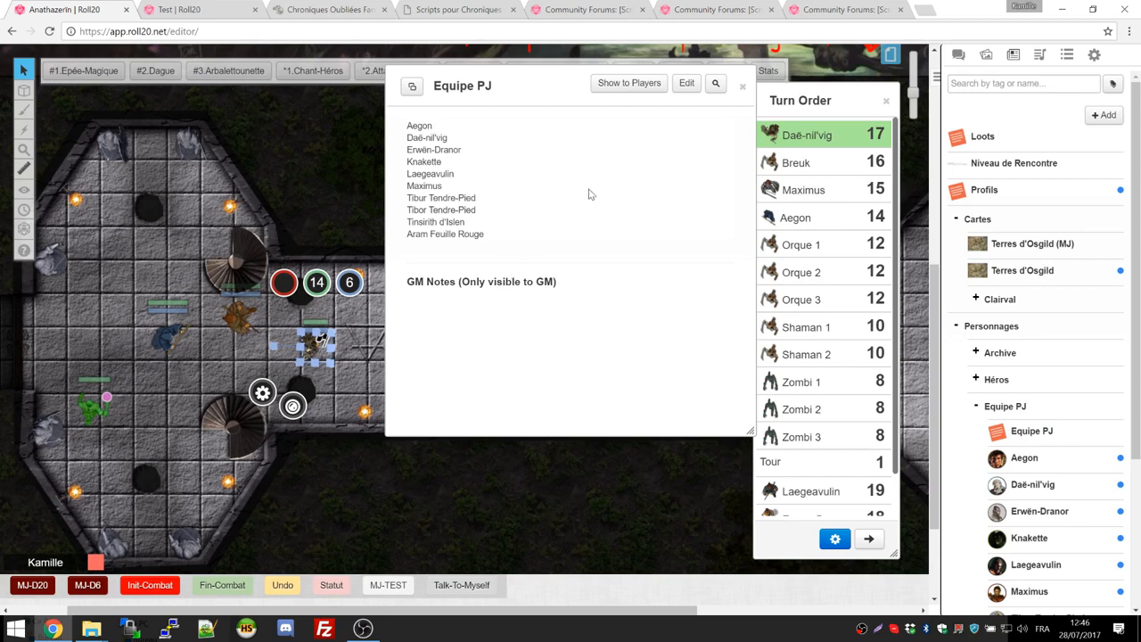
left_click(743, 88)
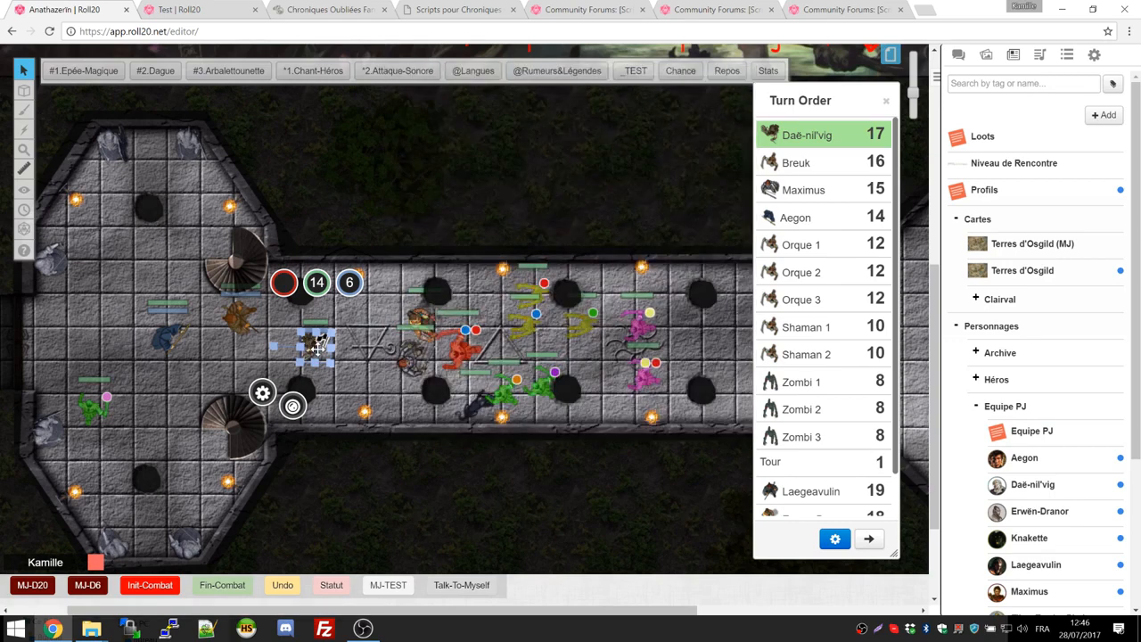
left_click(959, 56)
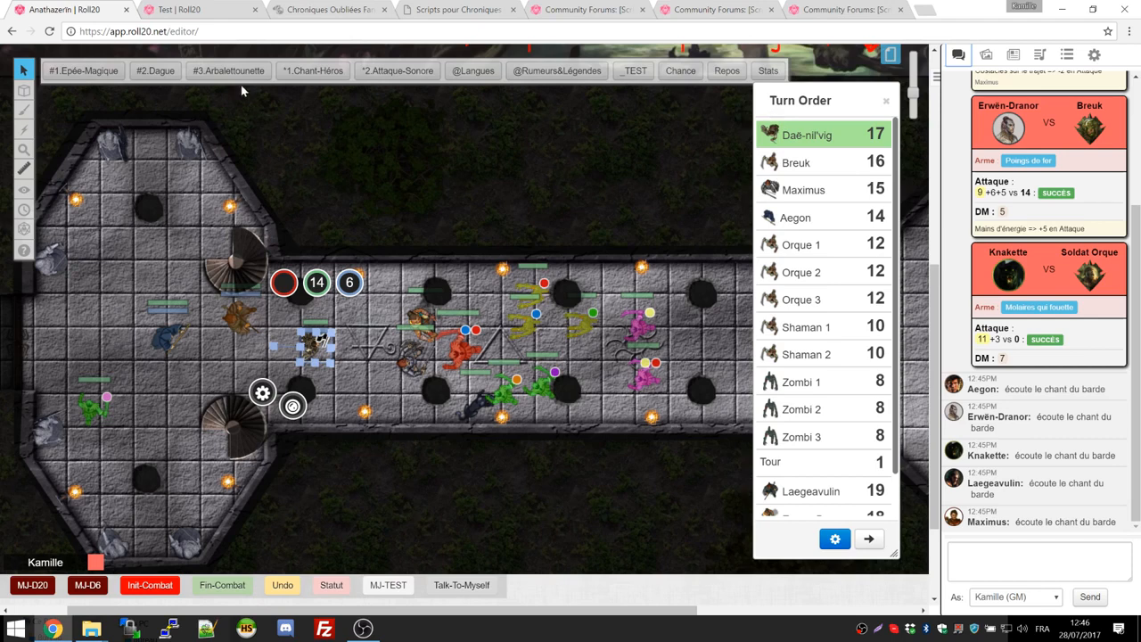
Step: Cast Daë-nil'vig's Attaque-Sonore with his own token as the target and review the results for each creature
left_click(399, 72)
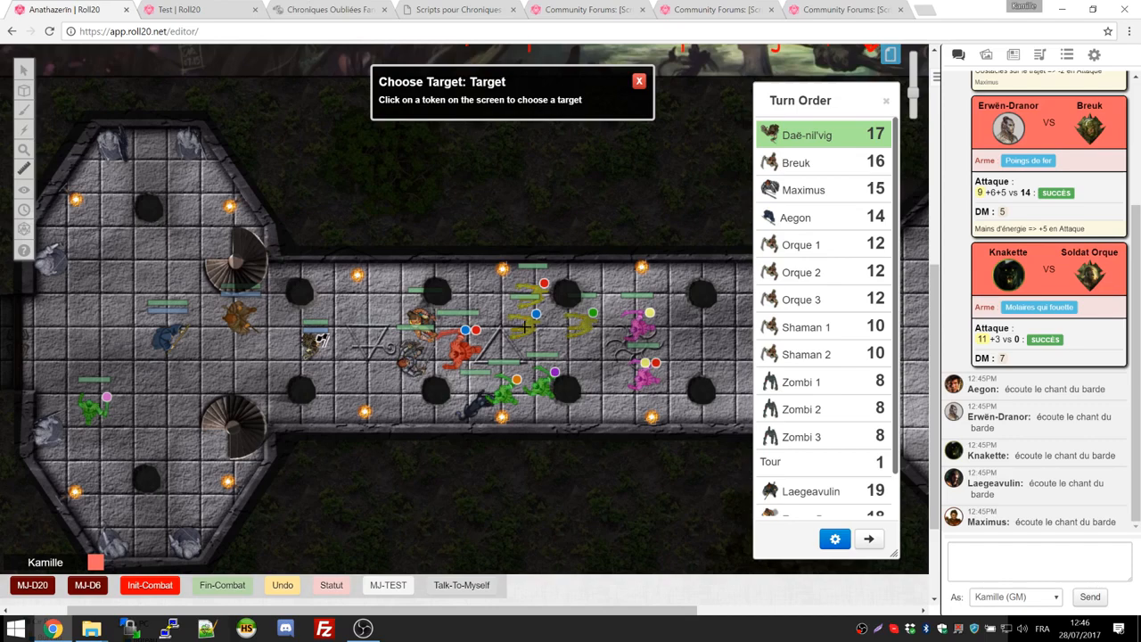
left_click(317, 344)
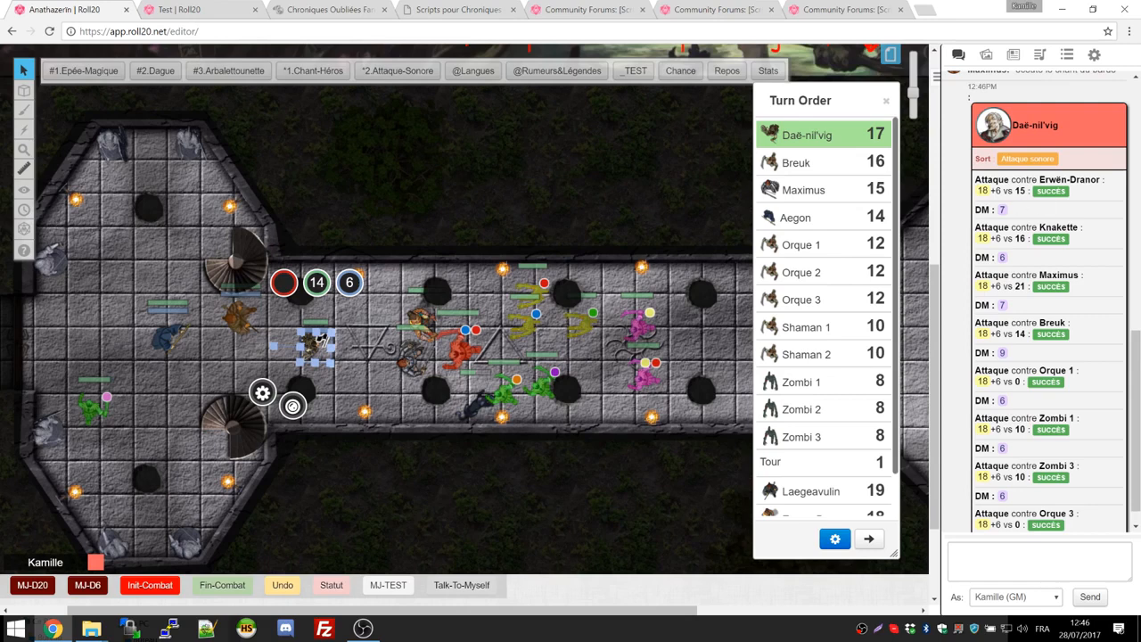
mouse_move(987, 198)
scroll(1038, 303, "up", 3)
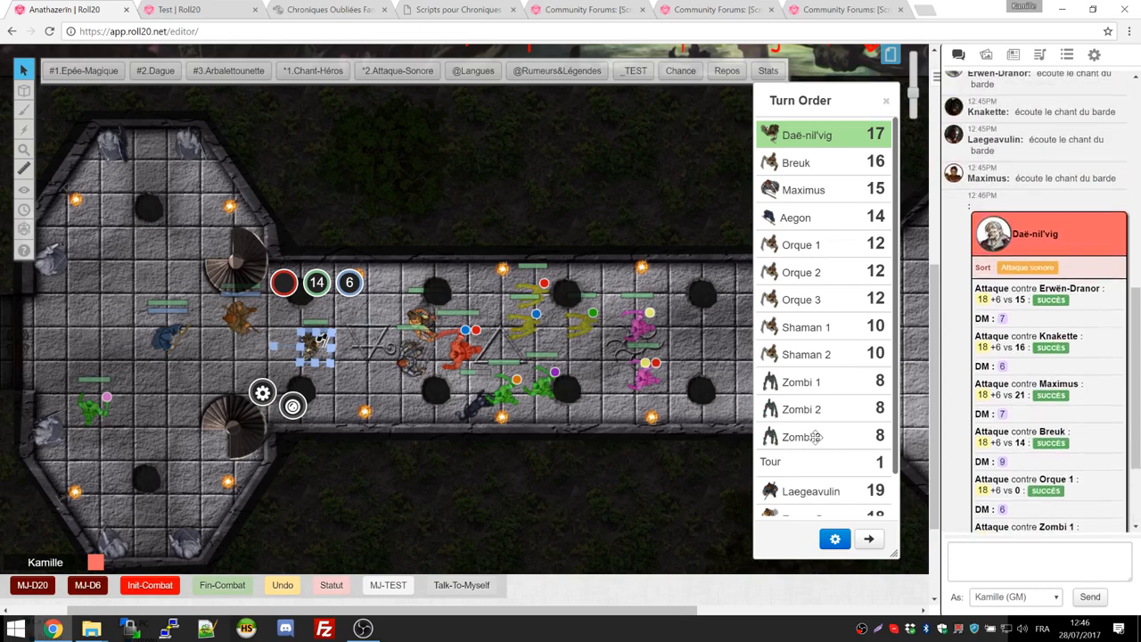
Step: Measure the distance from Daë-nil'vig's token to the yellow zombie with the green marker
left_click(25, 167)
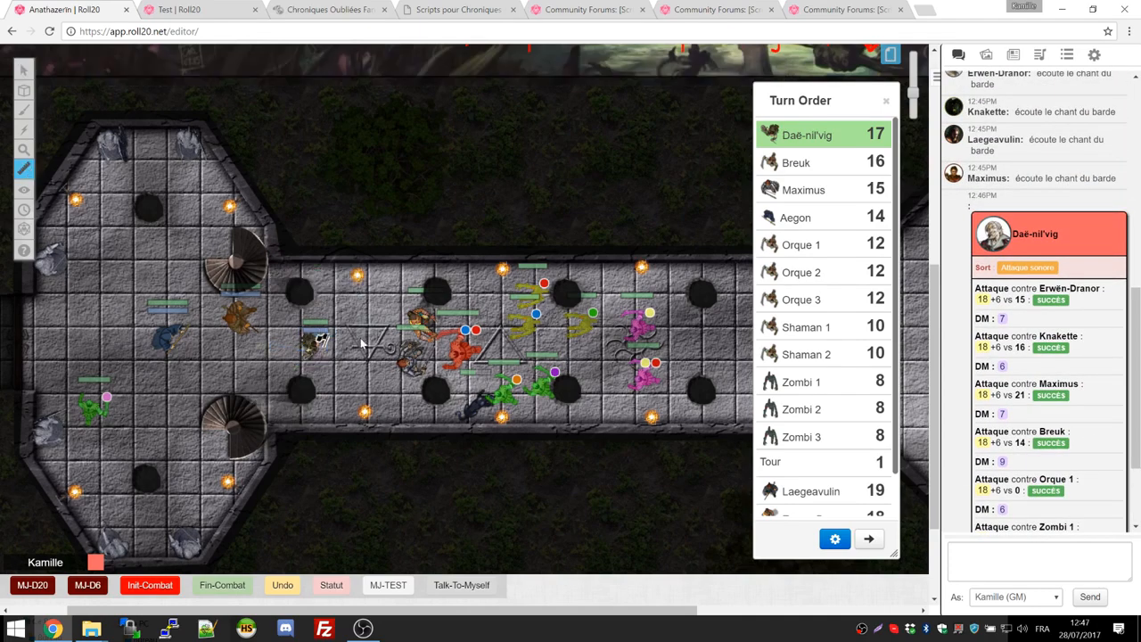
left_click_drag(328, 348, 565, 338)
left_click(24, 69)
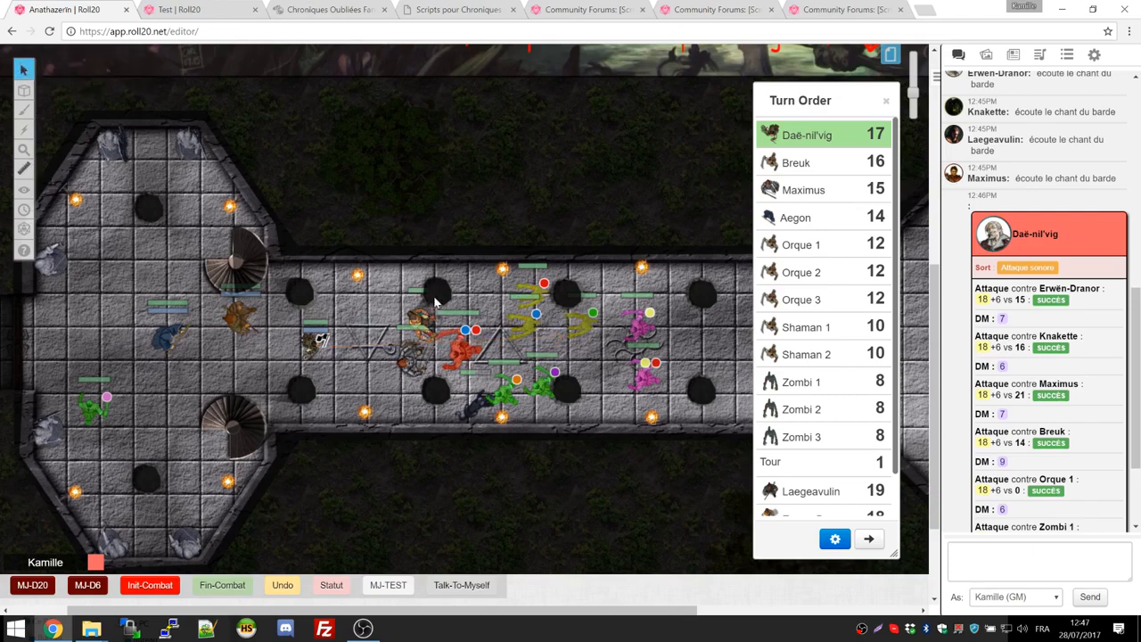
Step: Identify the yellow zombie with the green marker in its token settings and compare it with the Attaque sonore target list
double_click(583, 330)
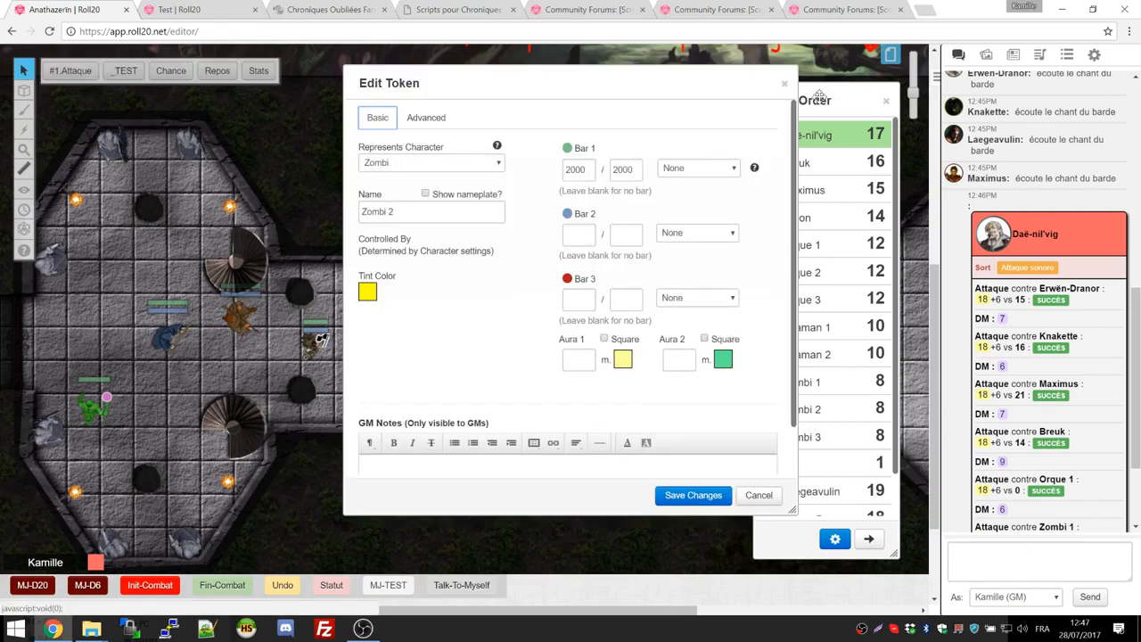
left_click(784, 83)
scroll(1060, 359, "down", 2)
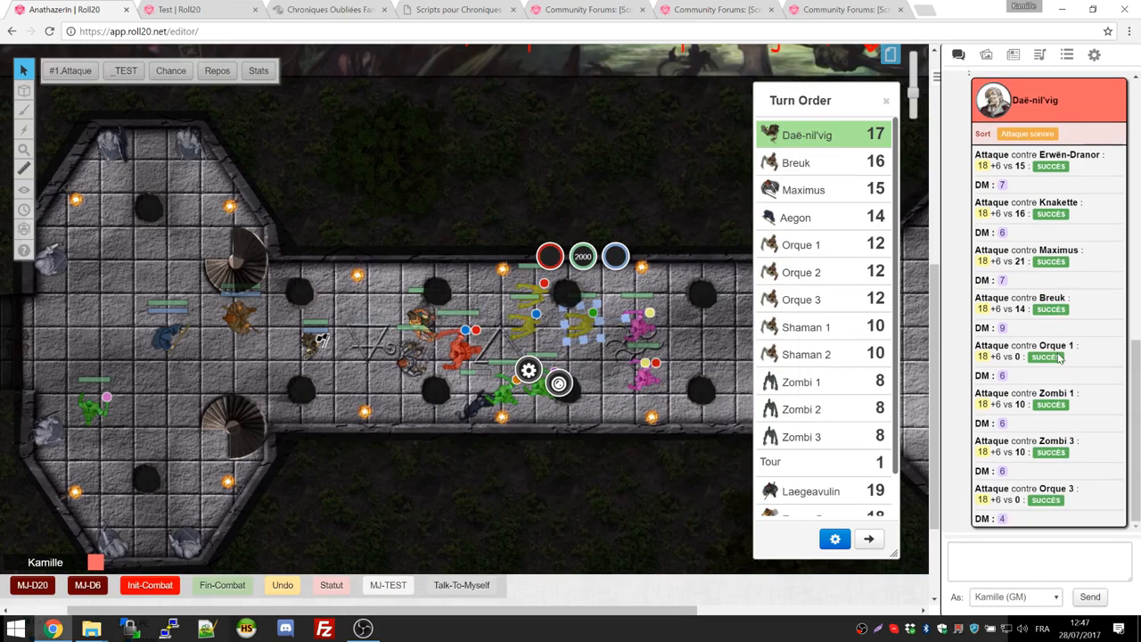
scroll(1079, 301, "up", 1)
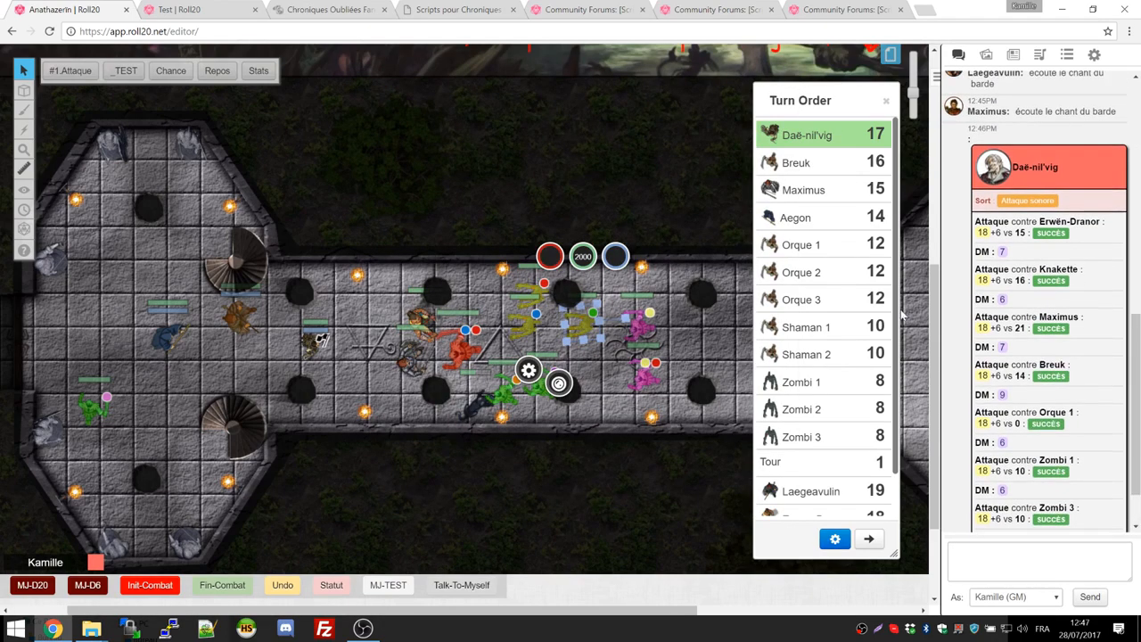
left_click(613, 418)
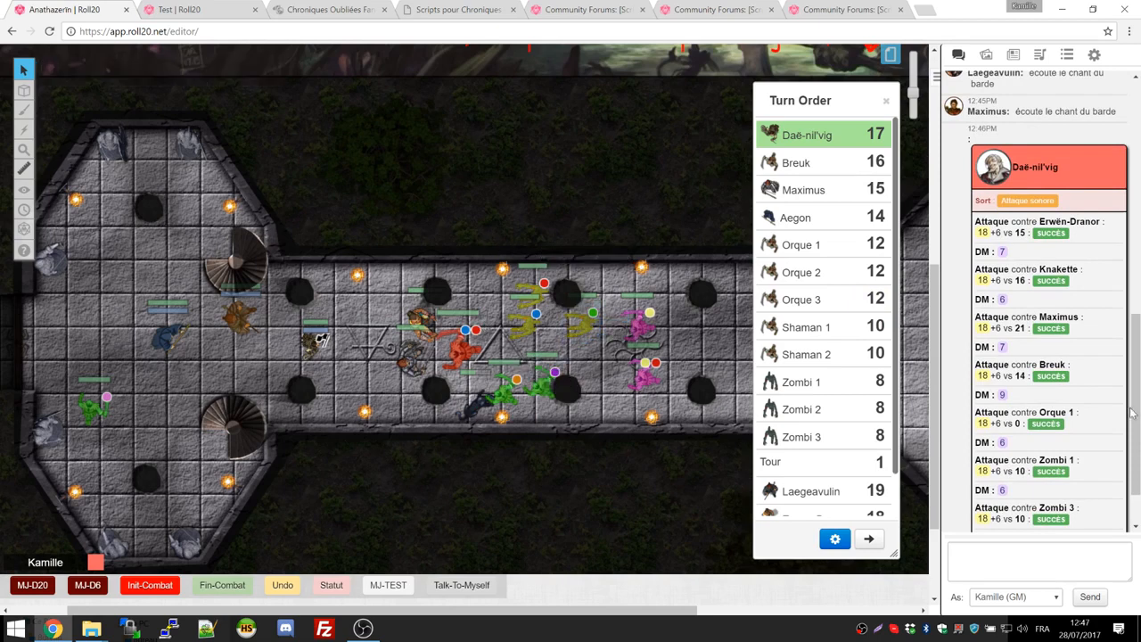
Step: Inspect the damage roll breakdowns of several Attaque sonore targets, down to Orque 3
mouse_move(1004, 253)
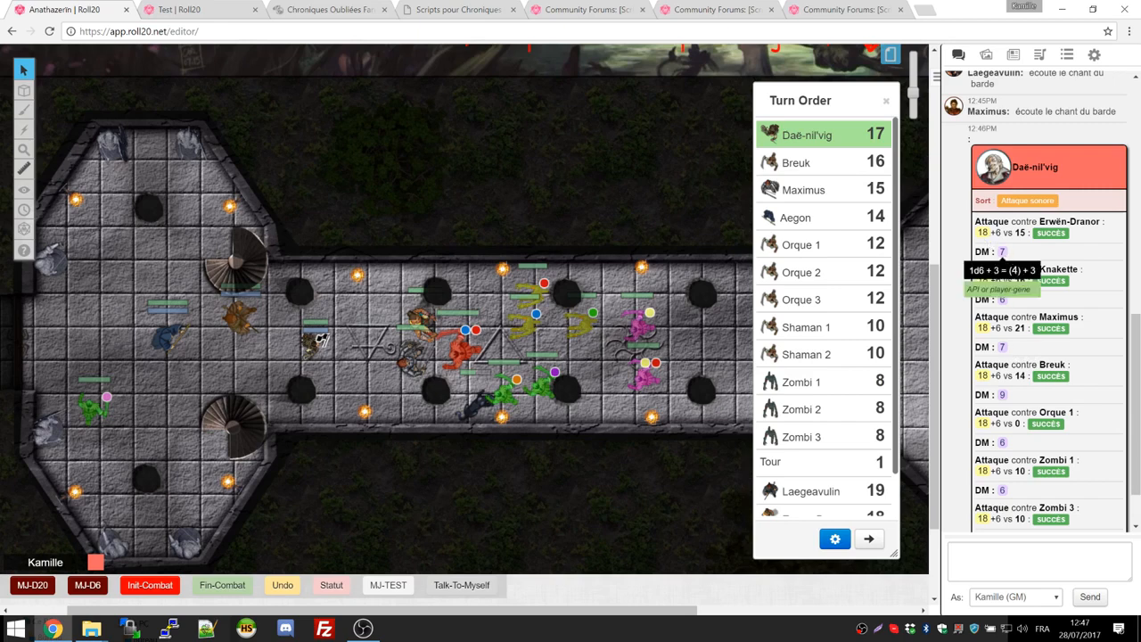
mouse_move(1001, 299)
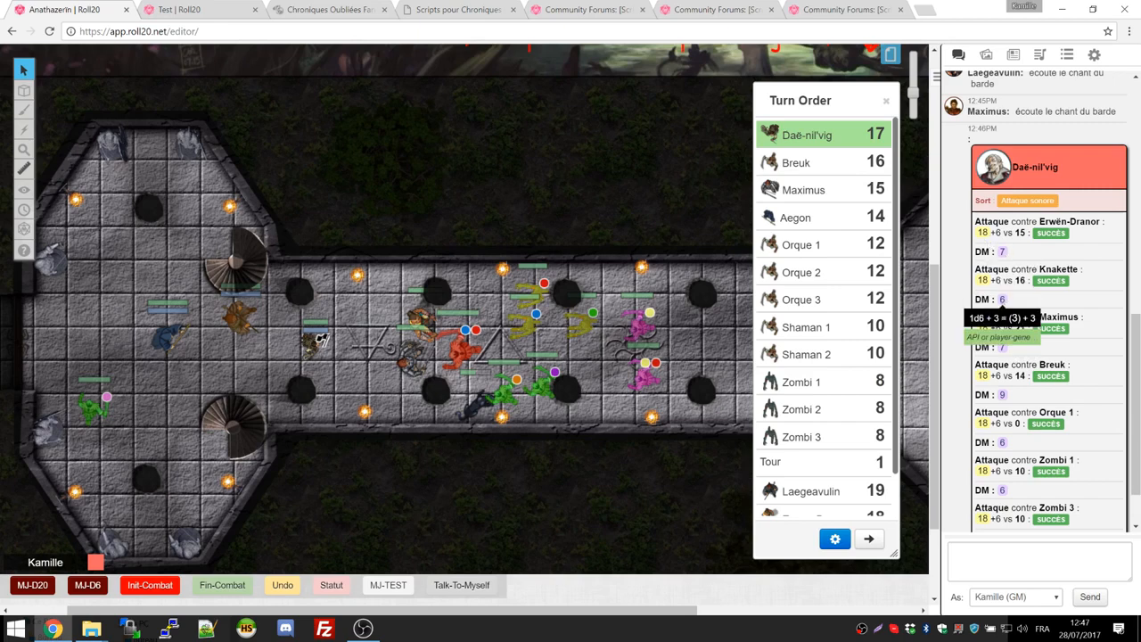
scroll(1002, 383, "down", 1)
mouse_move(1001, 424)
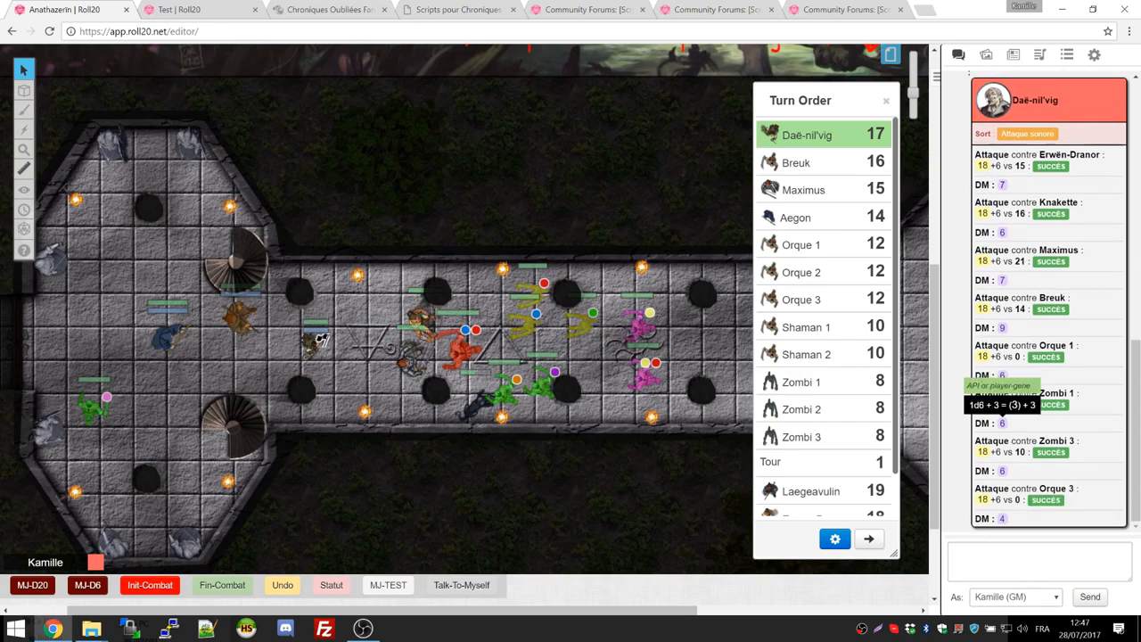
mouse_move(1000, 520)
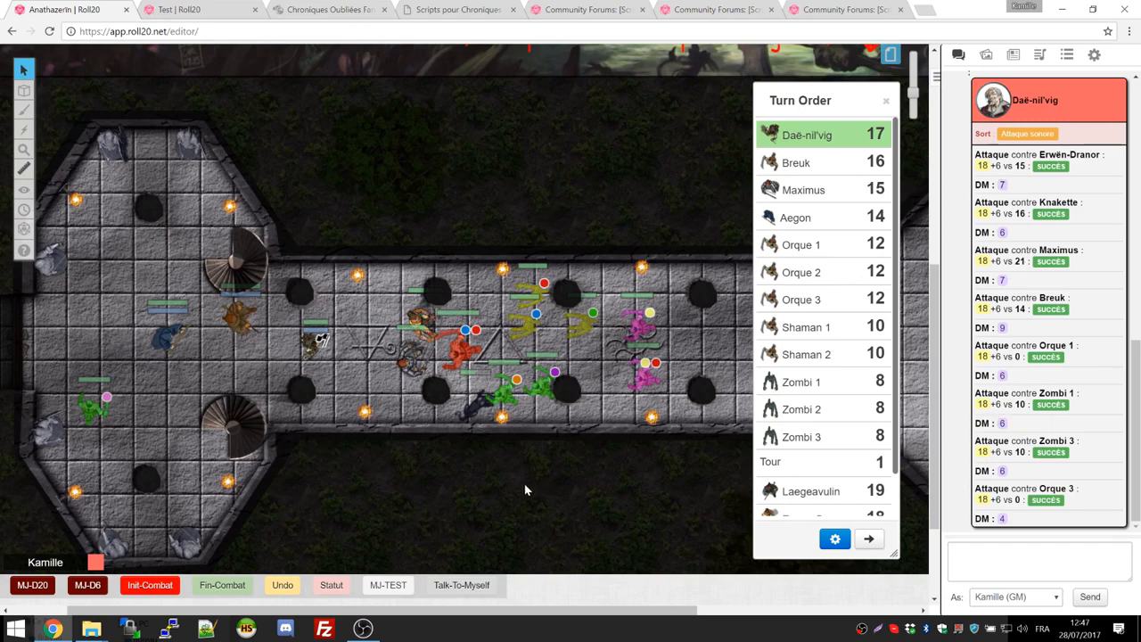
Step: Shoot Breuk with Daë-nil'vig's Arbalettounette
left_click(318, 344)
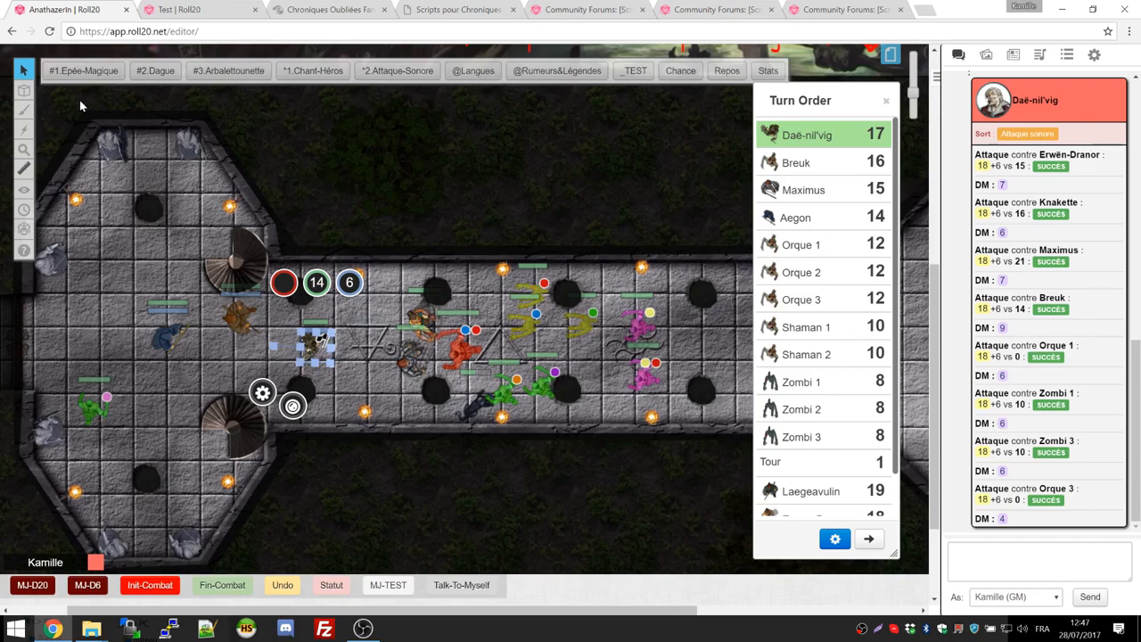
left_click(240, 73)
left_click(463, 355)
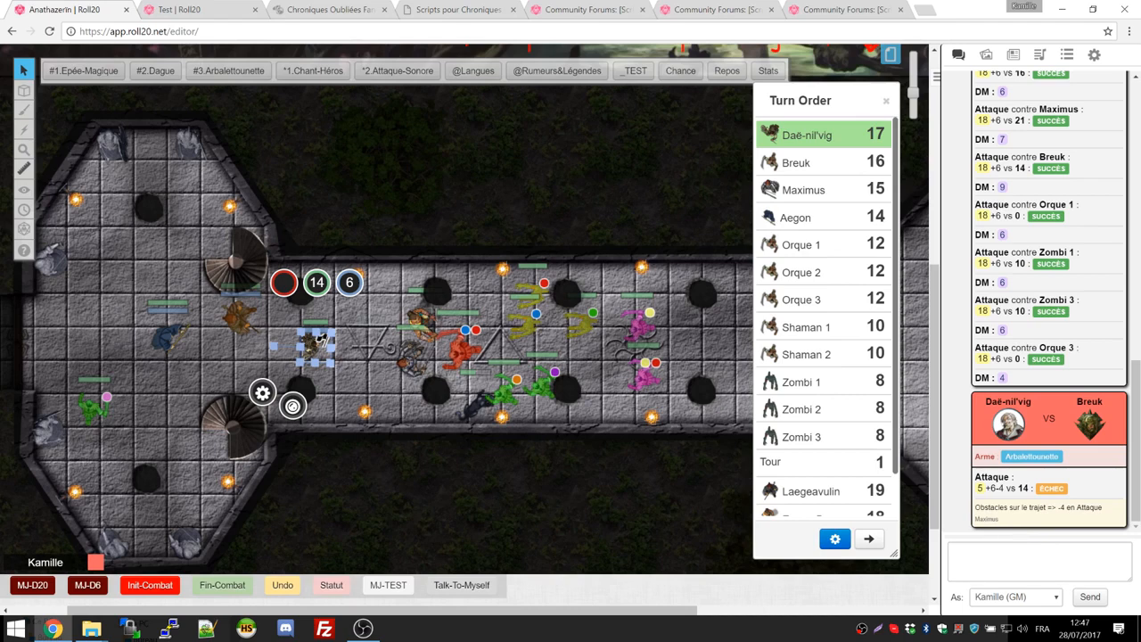
Step: Check the Maximus and Erwën-Dranor tokens as possible obstacles on the line of fire to Breuk
left_click(417, 363)
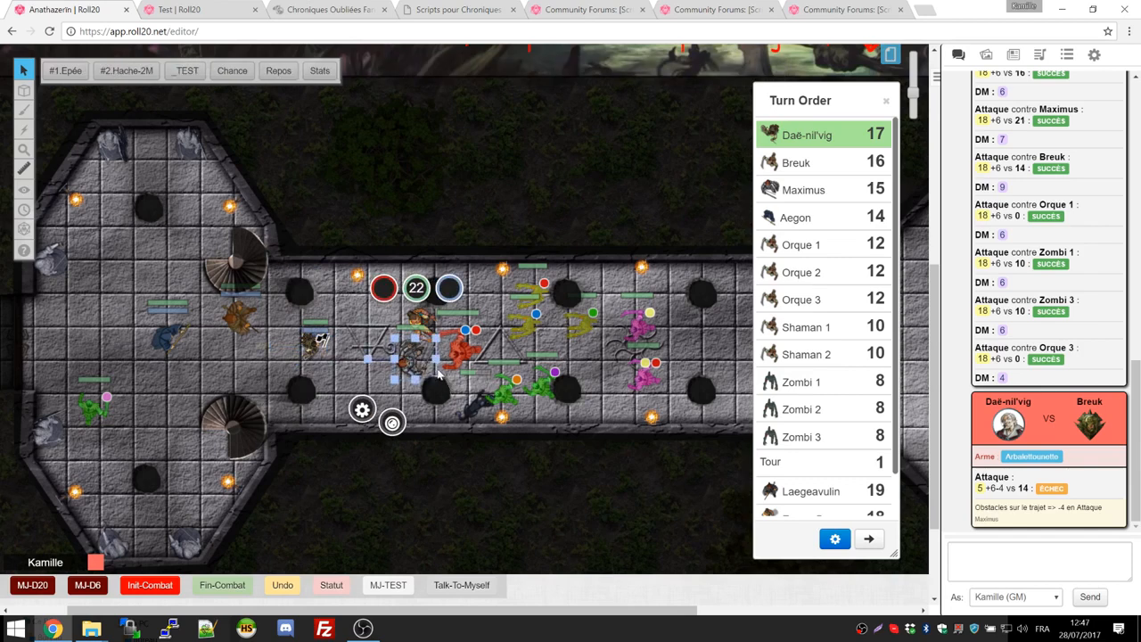
left_click(425, 326)
left_click(412, 362)
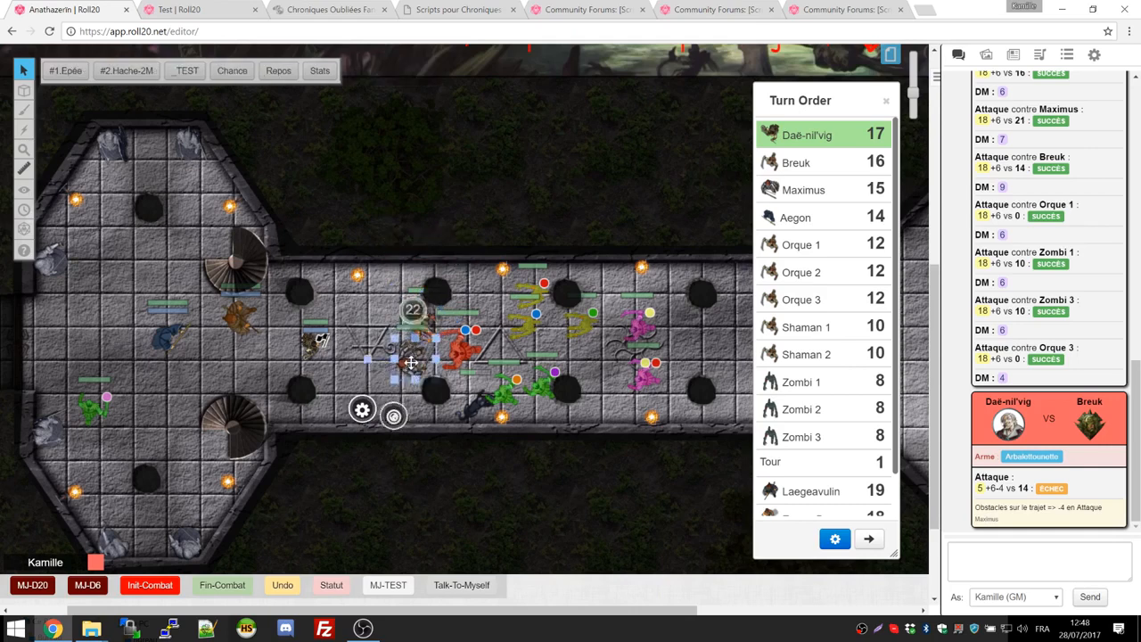
Step: Move Daë-nil'vig to the corridor's lower edge, behind Maximus, and shoot Breuk with Arbalettounette
left_click(237, 322)
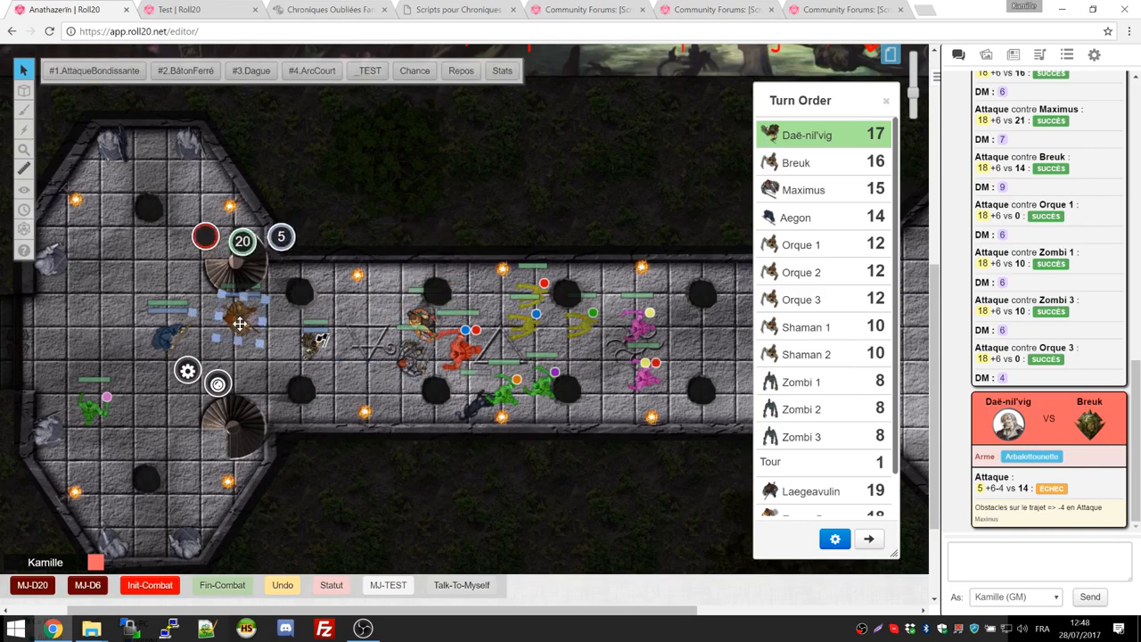
left_click(314, 344)
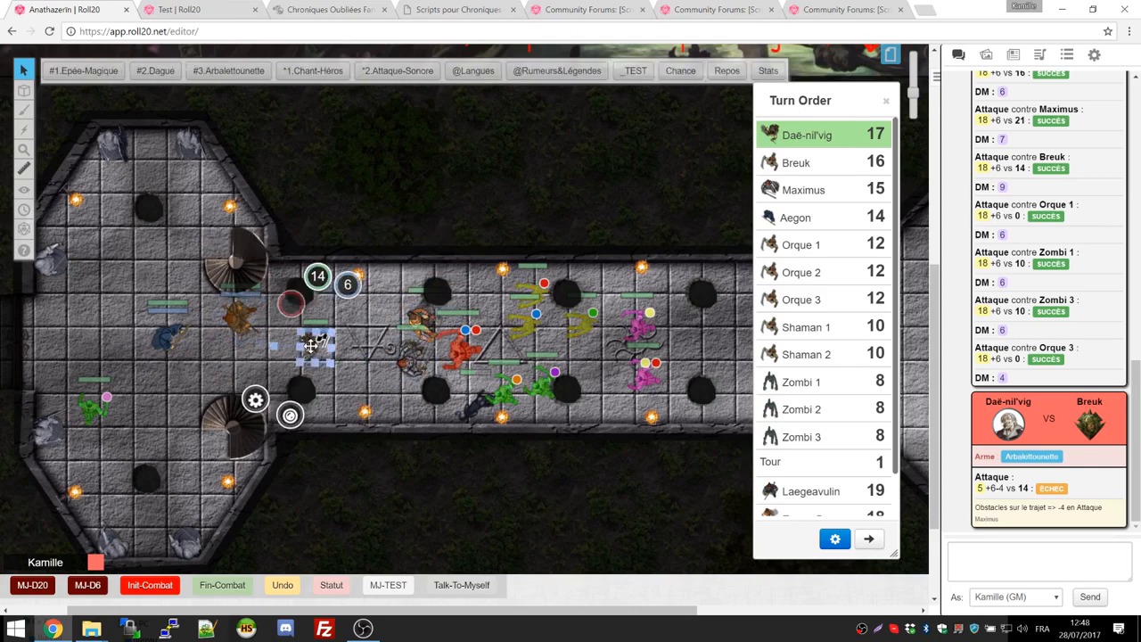
left_click_drag(314, 344, 381, 404)
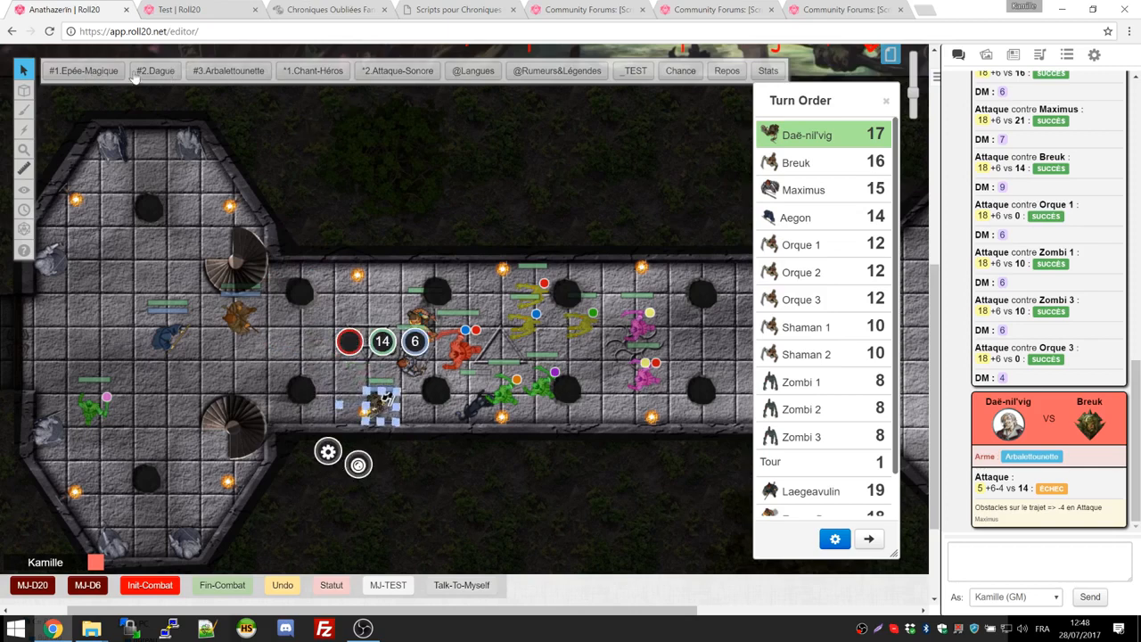
left_click(246, 79)
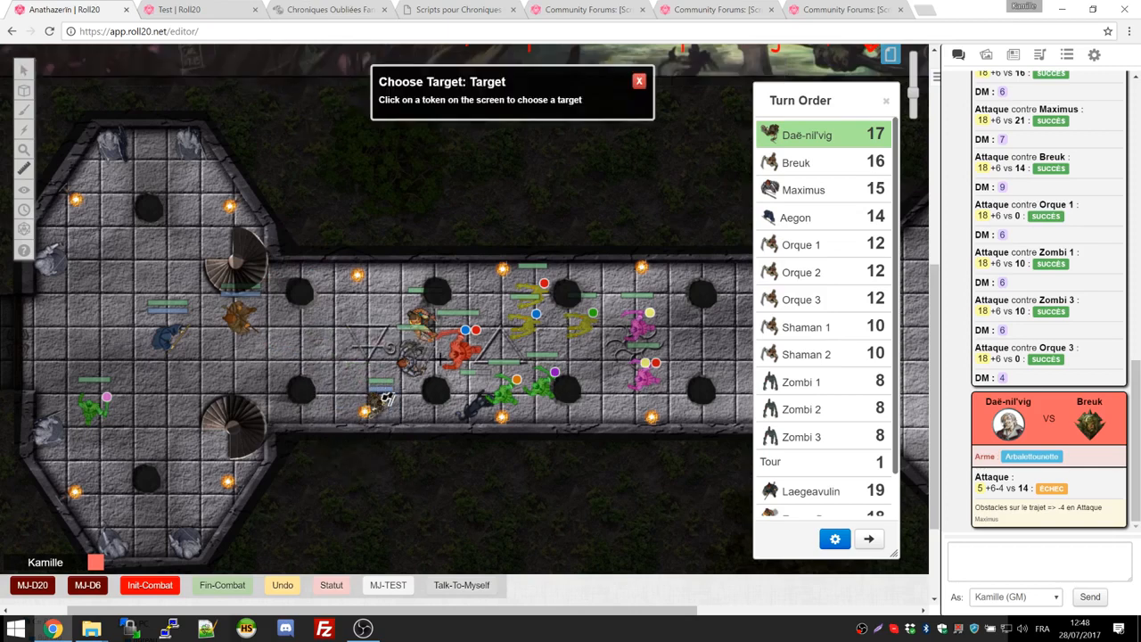
left_click(468, 355)
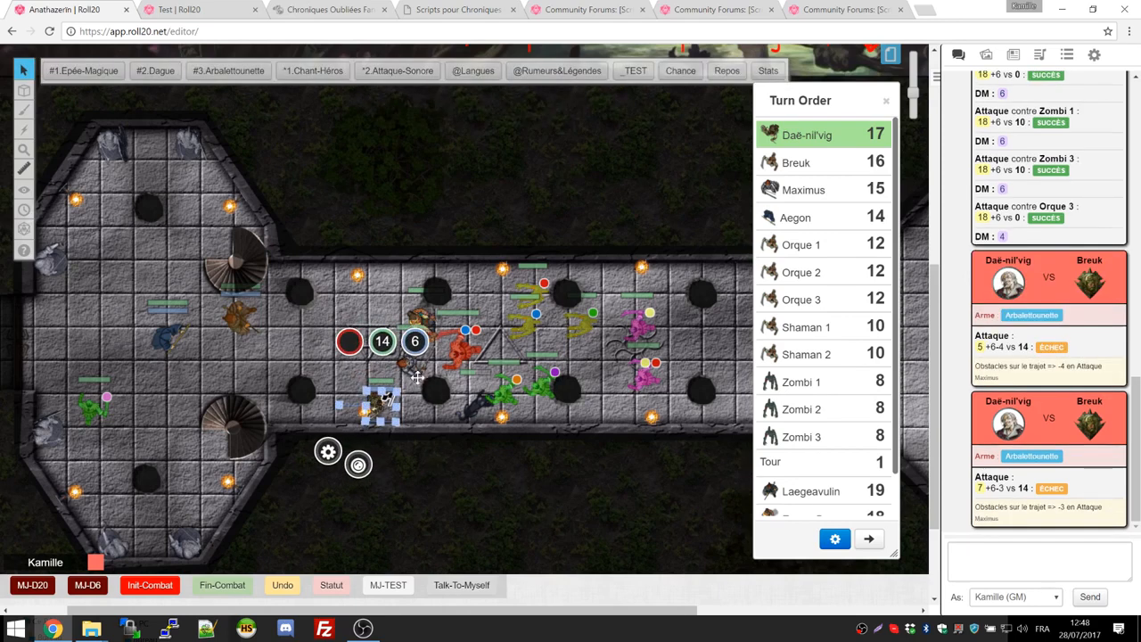
Step: Move Daë-nil'vig beside the lower pillar just below Breuk and shoot Breuk with Arbalettounette from a clear line
left_click_drag(384, 409, 453, 416)
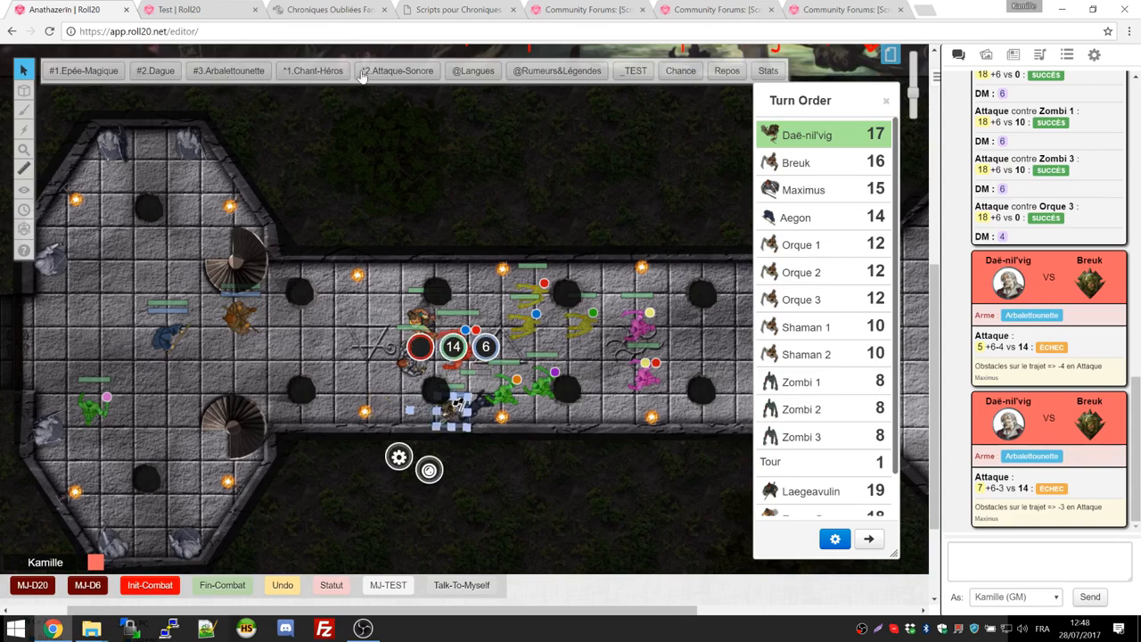
left_click(252, 73)
left_click(475, 354)
left_click(455, 406)
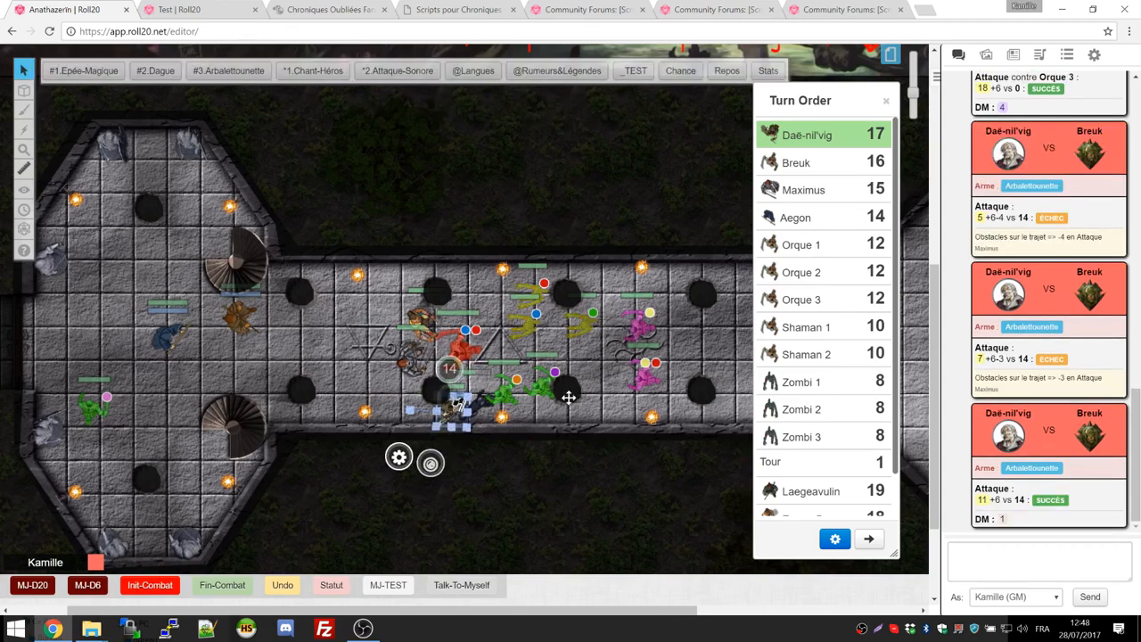
Step: Return Daë-nil'vig to the corridor entrance between the spiral staircases and advance the turn order to Maximus
left_click_drag(456, 403, 270, 355)
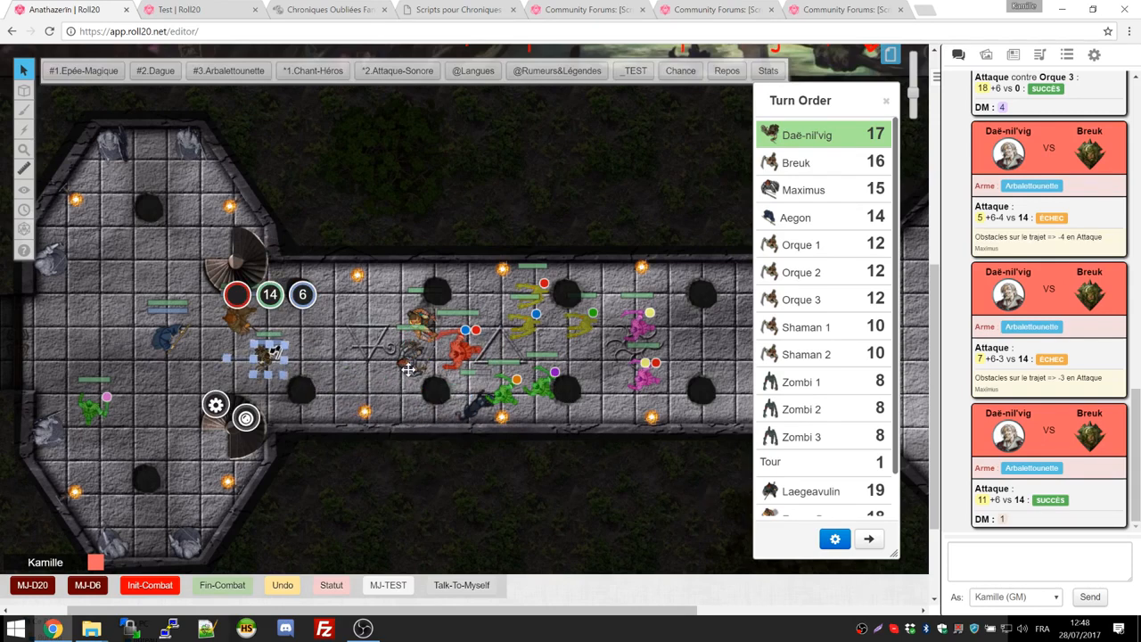
left_click(869, 539)
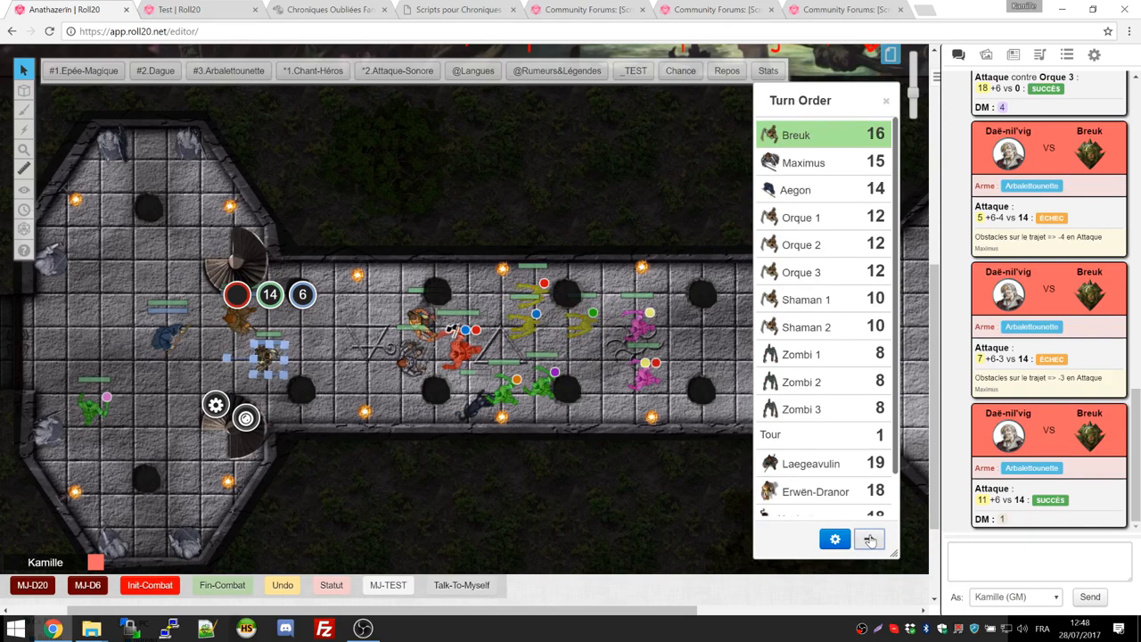
left_click(869, 539)
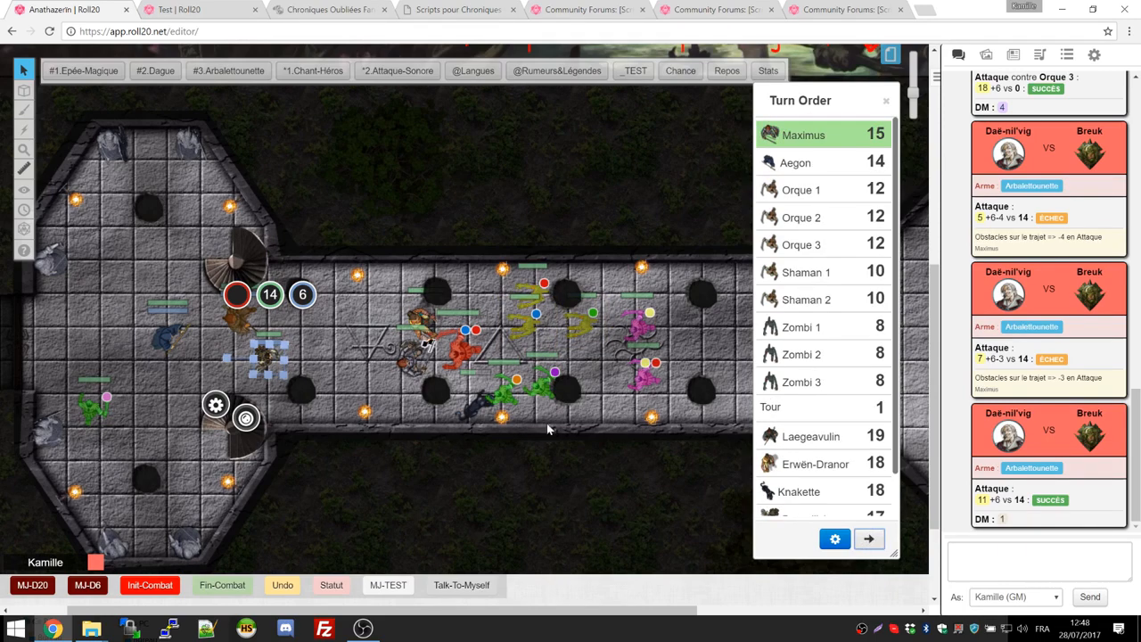
Step: Attack Breuk with Maximus's Epée
left_click(414, 361)
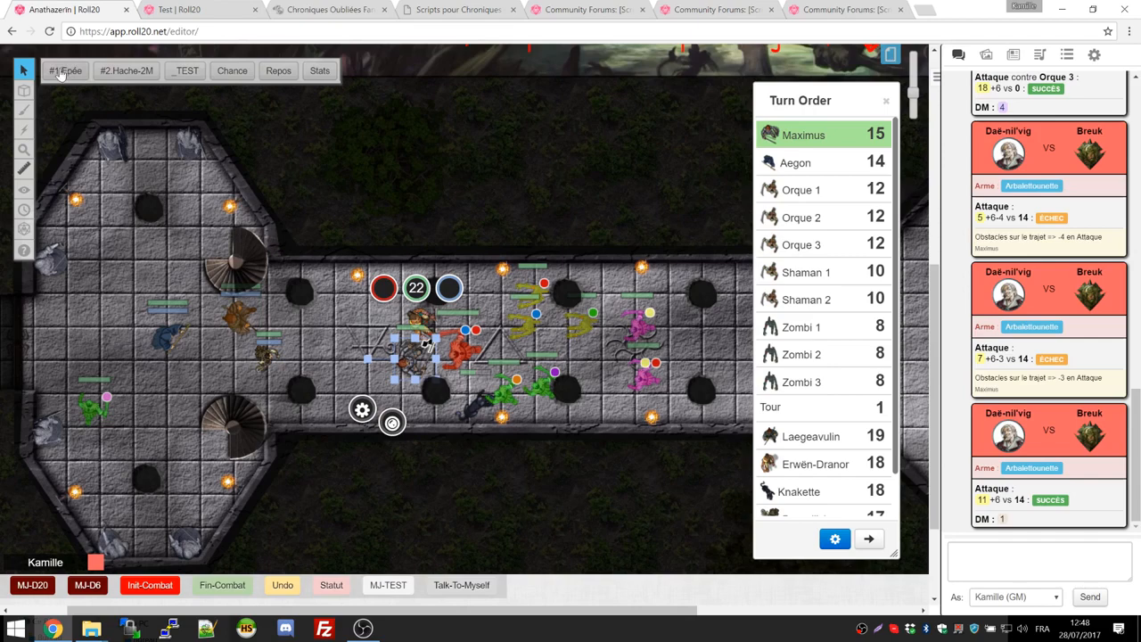
left_click(58, 79)
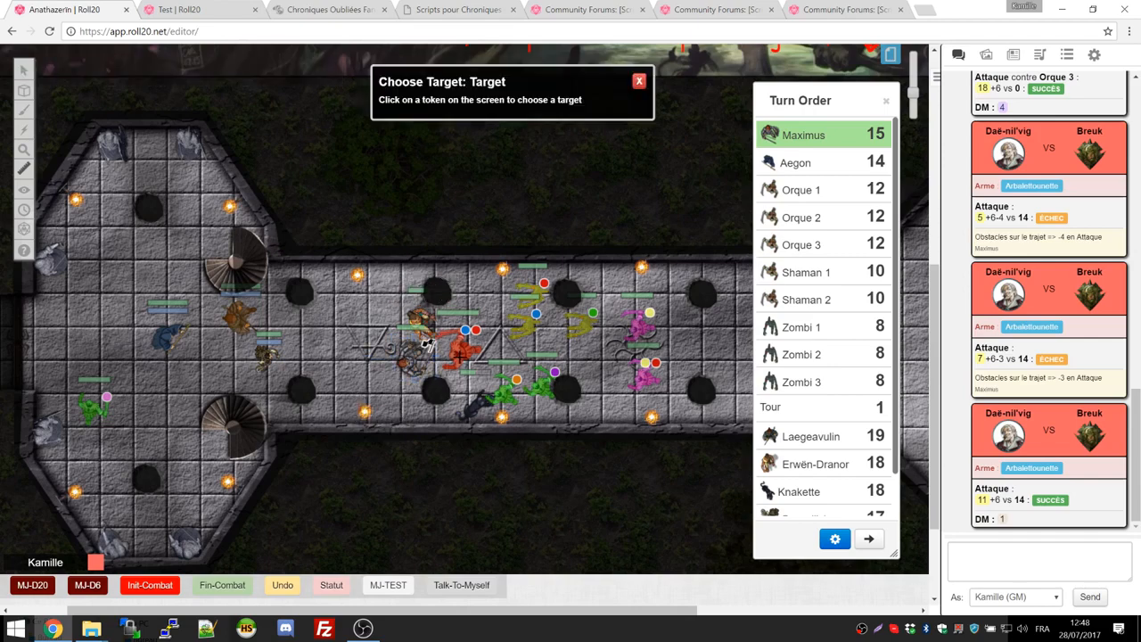
left_click(456, 354)
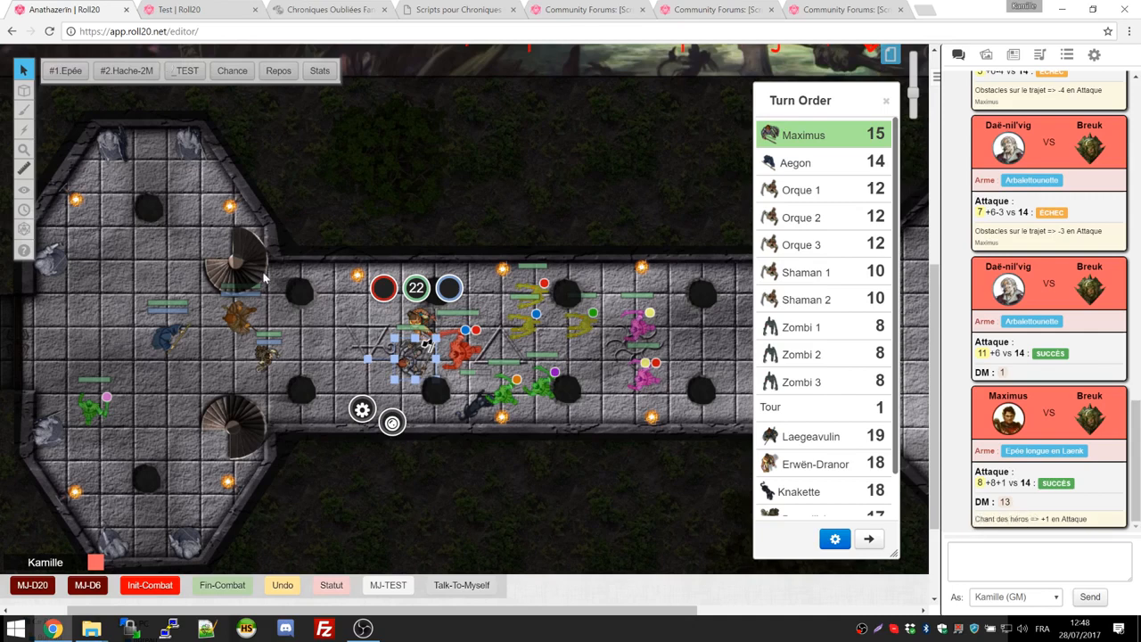
Step: Undo Maximus's attack on Breuk, shift Maximus slightly away from him, and check Breuk's hit points on his token
left_click(162, 339)
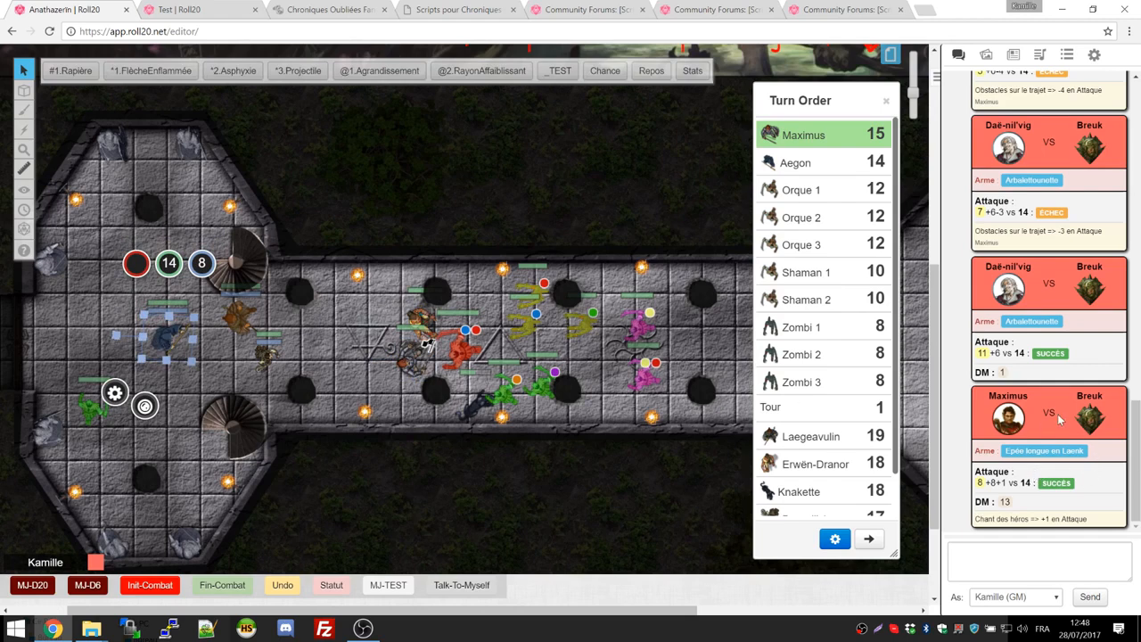
left_click(415, 366)
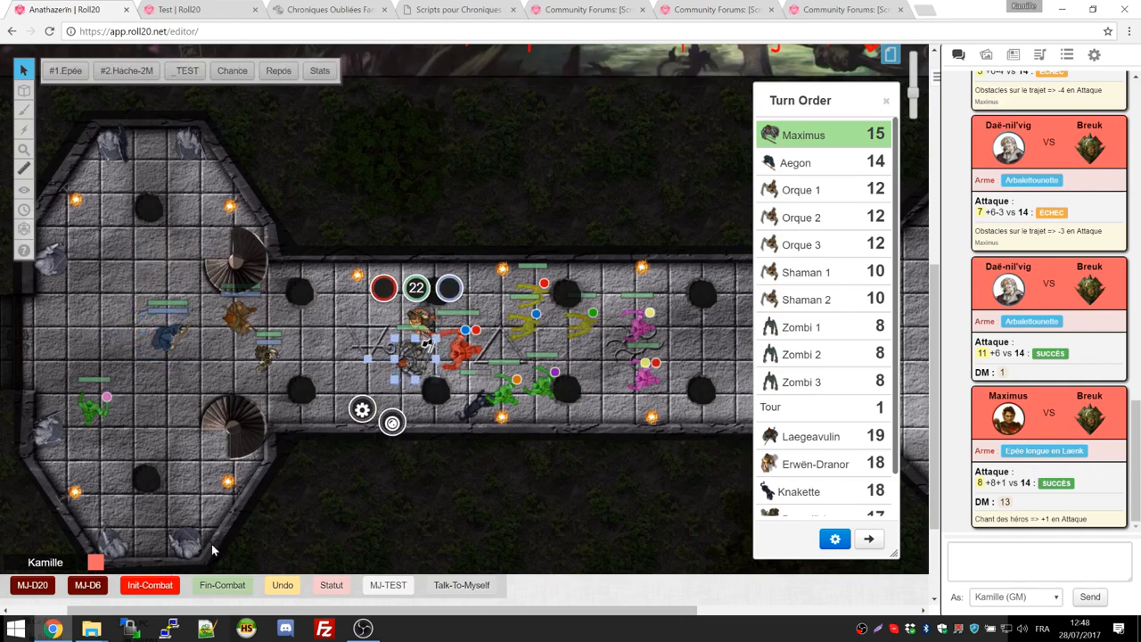
mouse_move(416, 362)
left_mouse_down()
mouse_move(439, 350)
mouse_move(397, 361)
left_mouse_up()
left_click(277, 586)
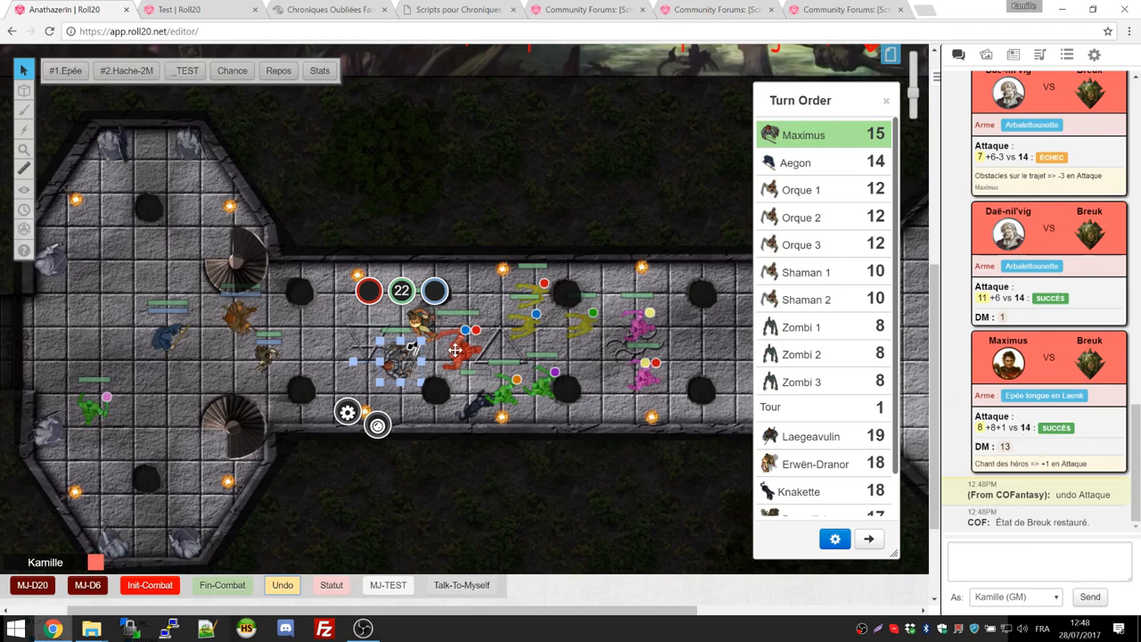
mouse_move(979, 429)
left_click(465, 362)
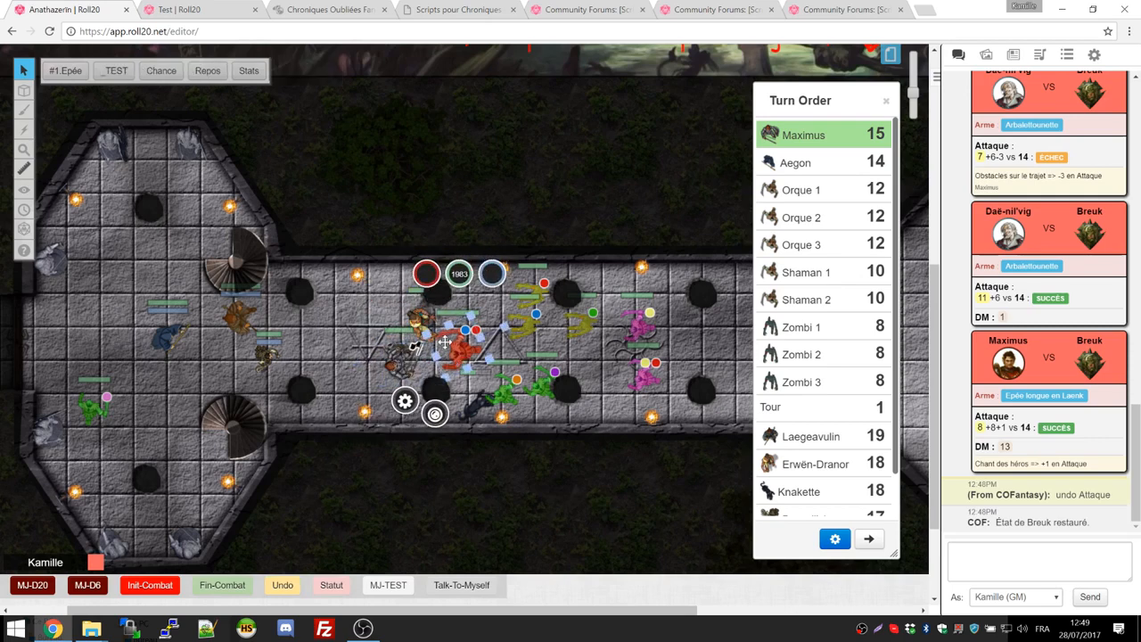
left_click(363, 377)
Step: Move Maximus beside the yellow zombie with the blue marker and attack that zombie with Epée
left_click_drag(395, 363, 495, 308)
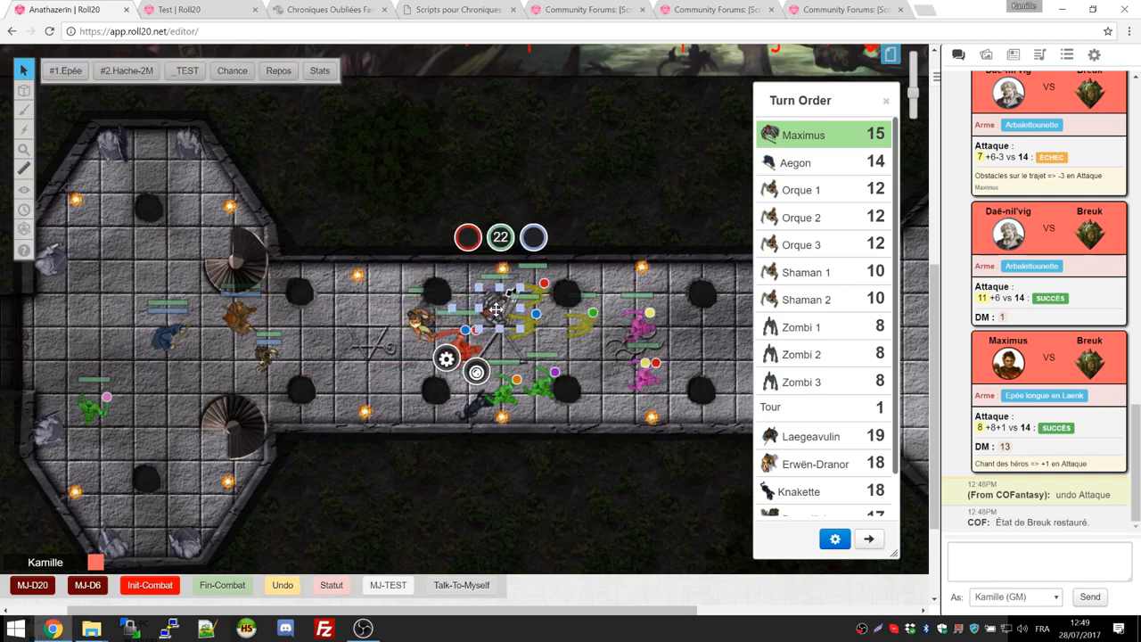
left_click(78, 72)
left_click(529, 330)
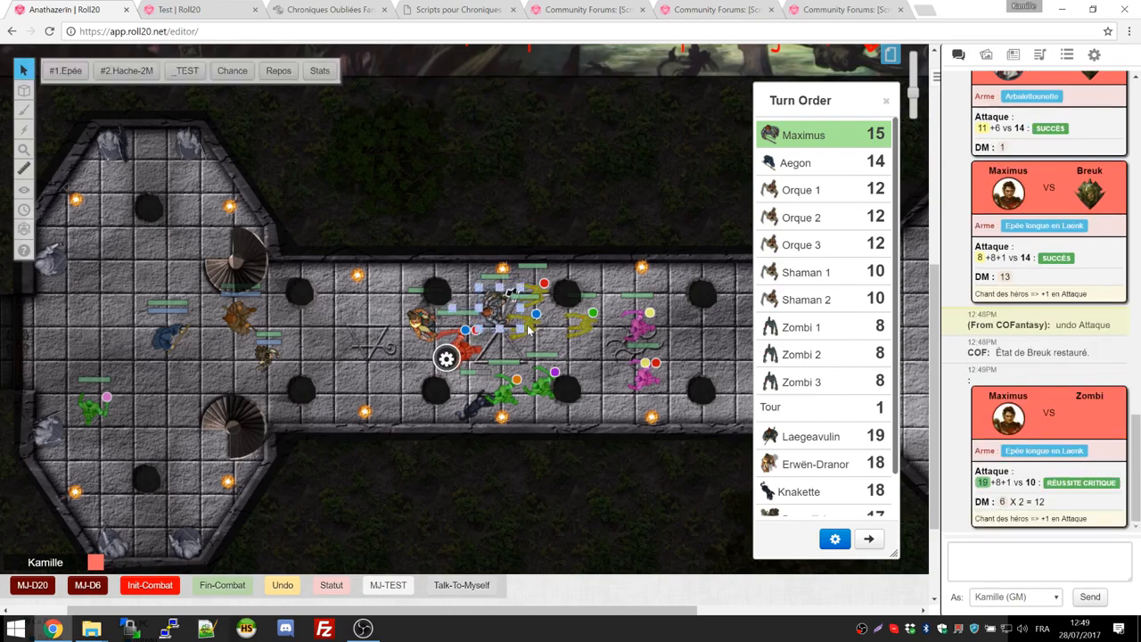
left_click(528, 328)
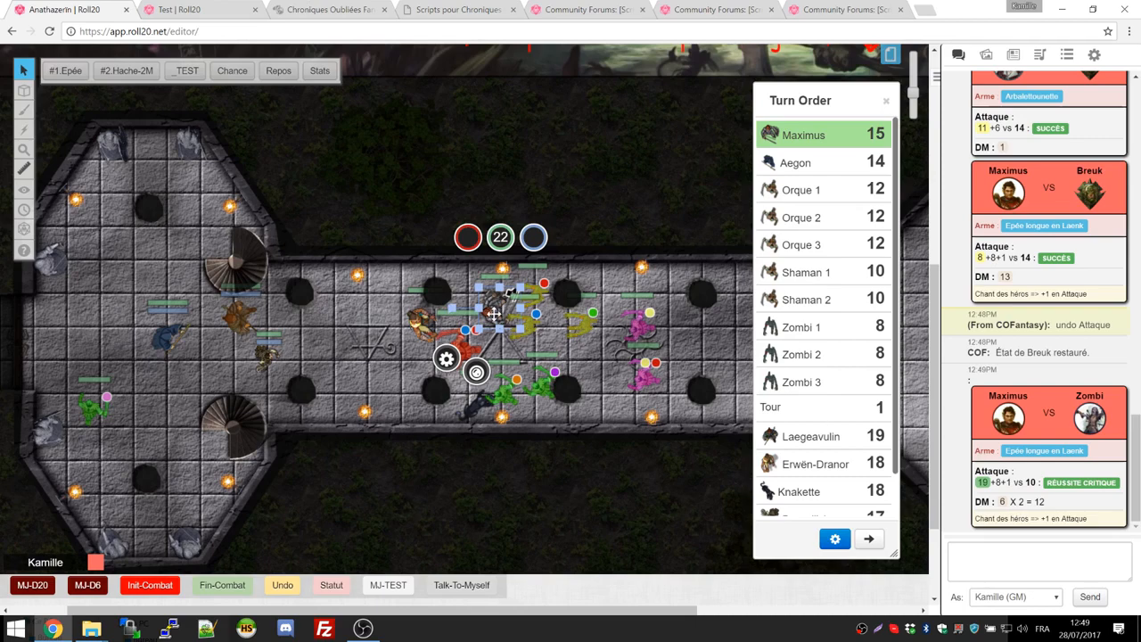
Step: Examine the blue-marked zombie's attributes for its damage reductions, RD_contondant and RD_percant
double_click(532, 325)
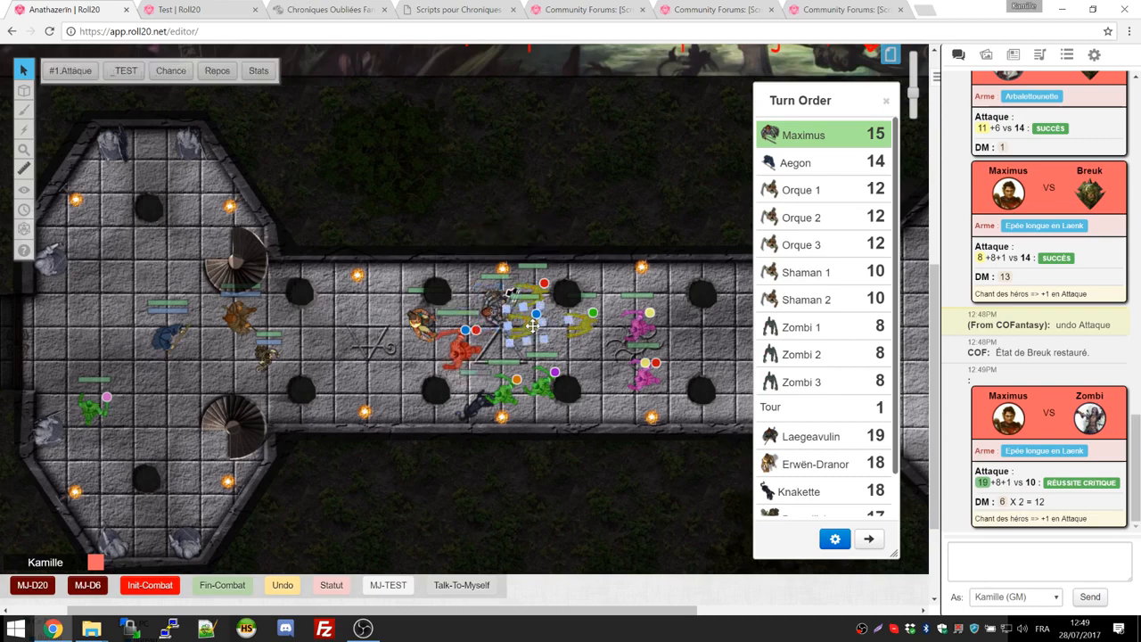
left_click(777, 83)
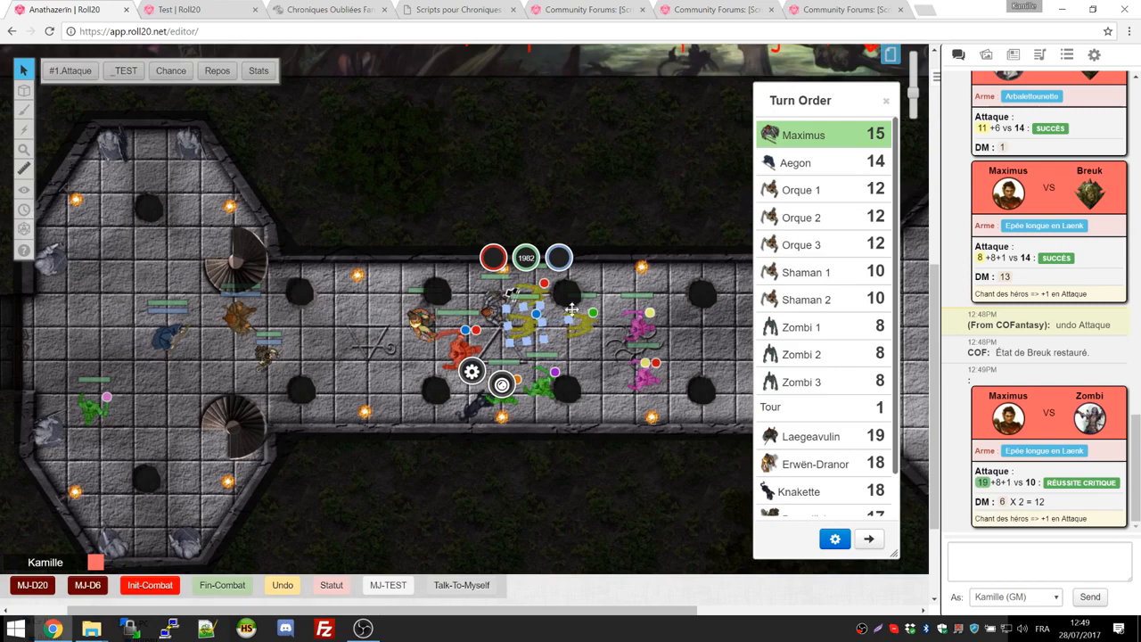
double_click(529, 324)
left_click(469, 134)
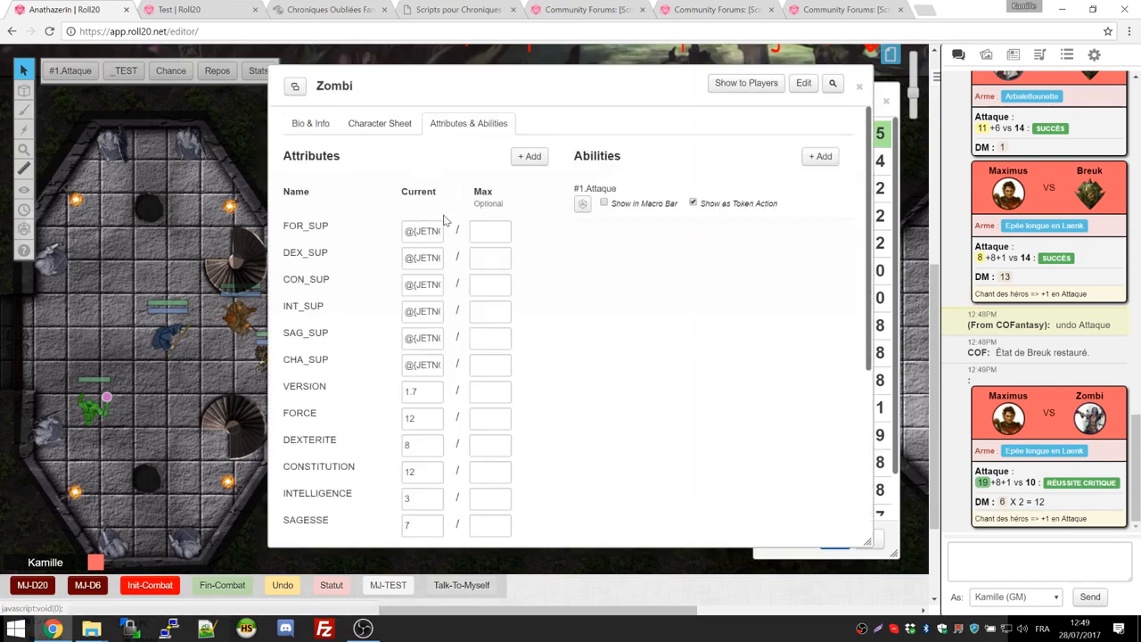
scroll(454, 199, "down", 5)
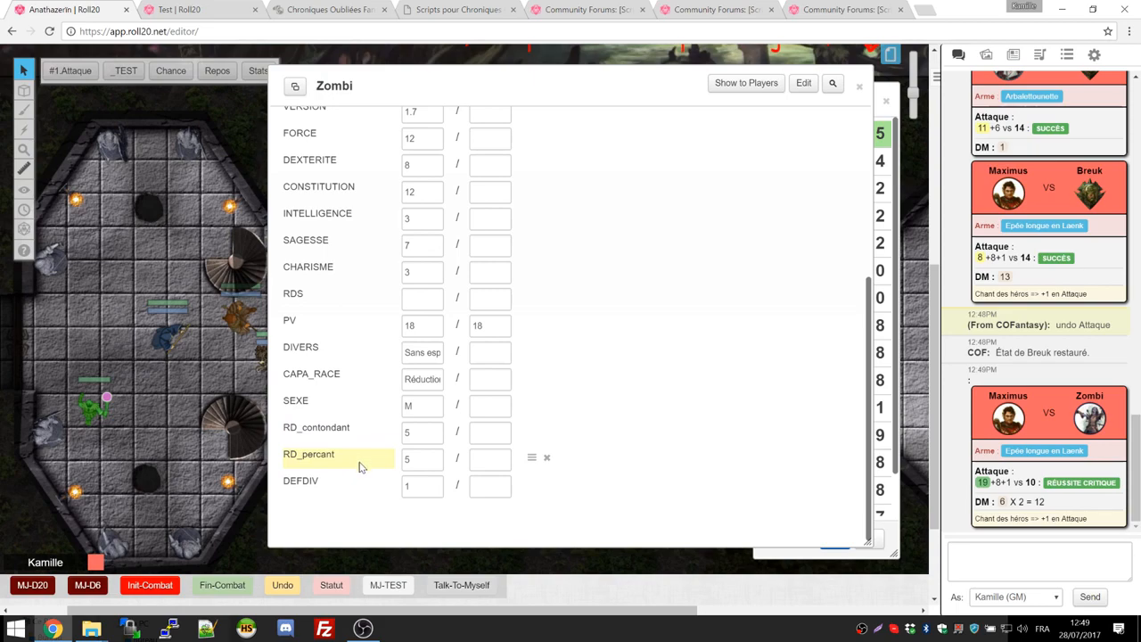
left_click(858, 86)
Step: Examine Maximus's #1.Epée ability macro for its damage type option
left_click(483, 311)
double_click(486, 310)
left_click(426, 117)
left_click(785, 88)
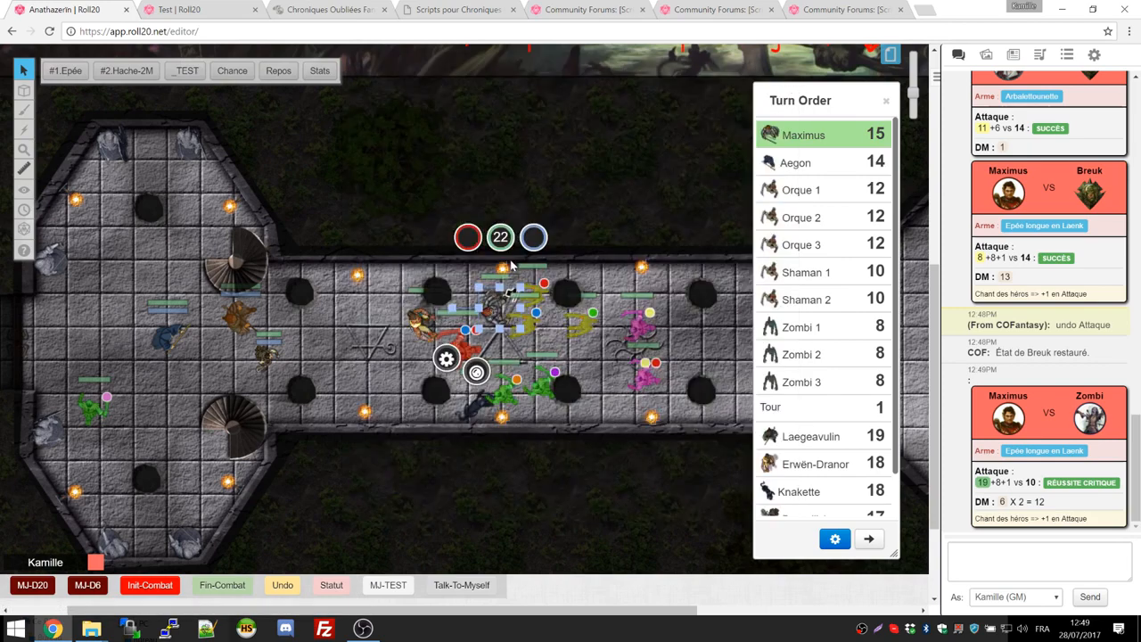
double_click(501, 293, "shift")
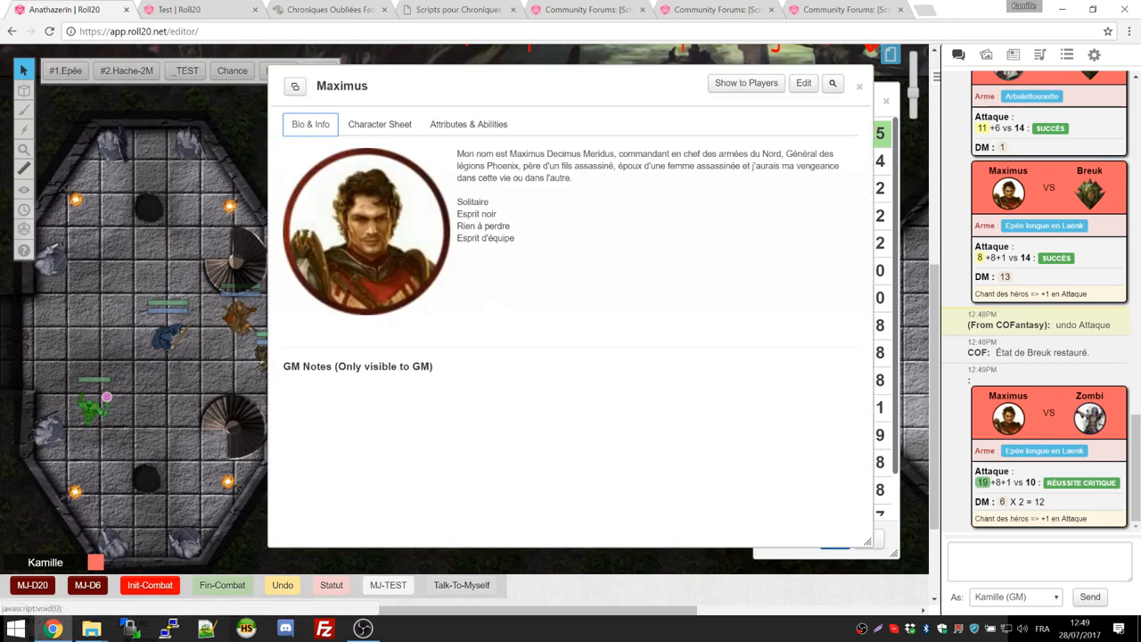
left_click(454, 124)
left_click(812, 191)
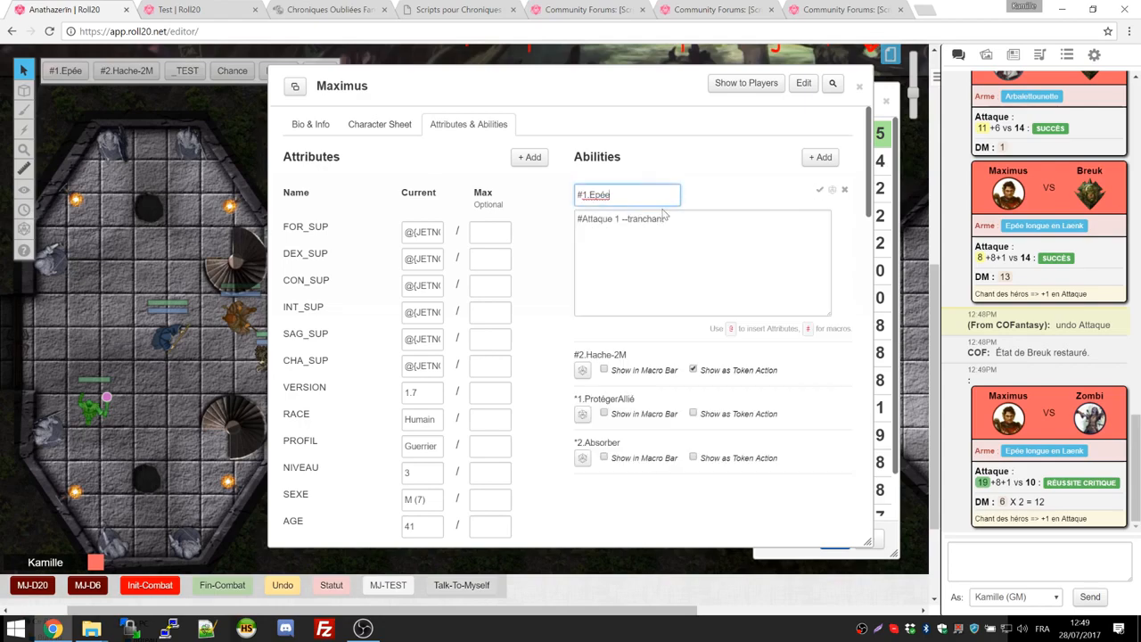
left_click(858, 86)
Step: Move Erwën-Dranor slightly away from Breuk and attack the blue-marked yellow zombie with PoingsDeFer
left_click(437, 329)
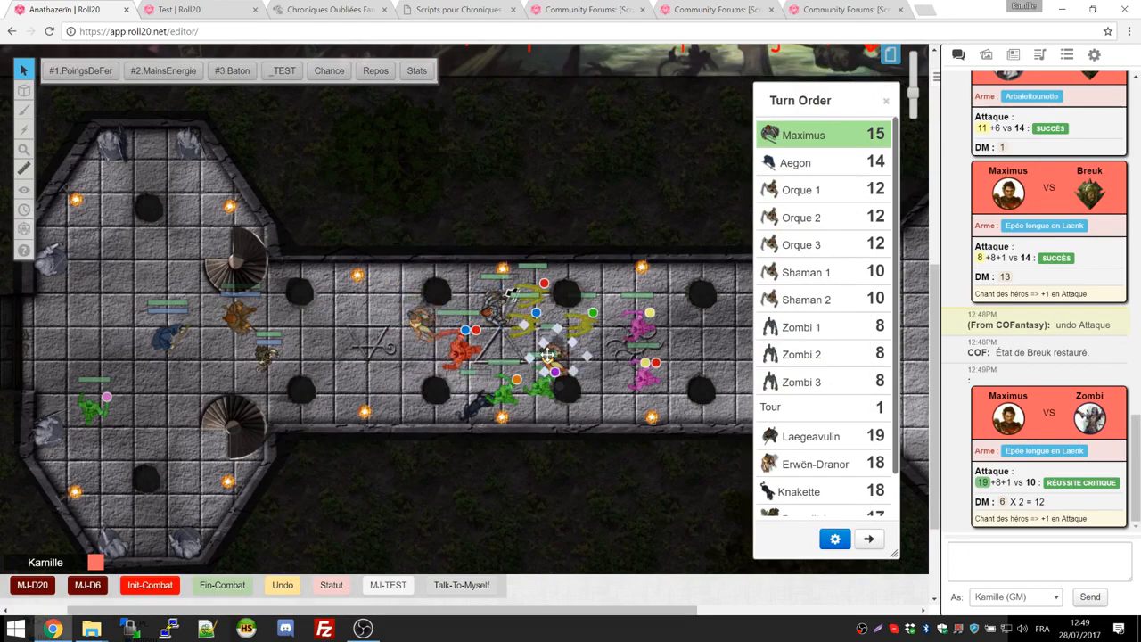
left_click_drag(408, 332, 400, 327)
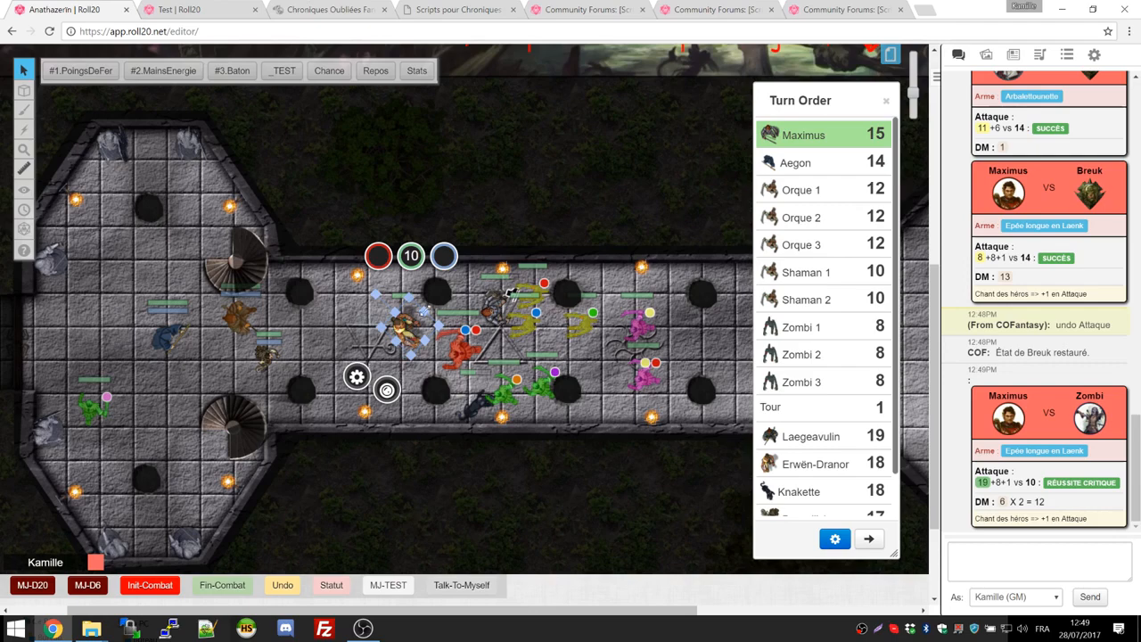
left_click(92, 67)
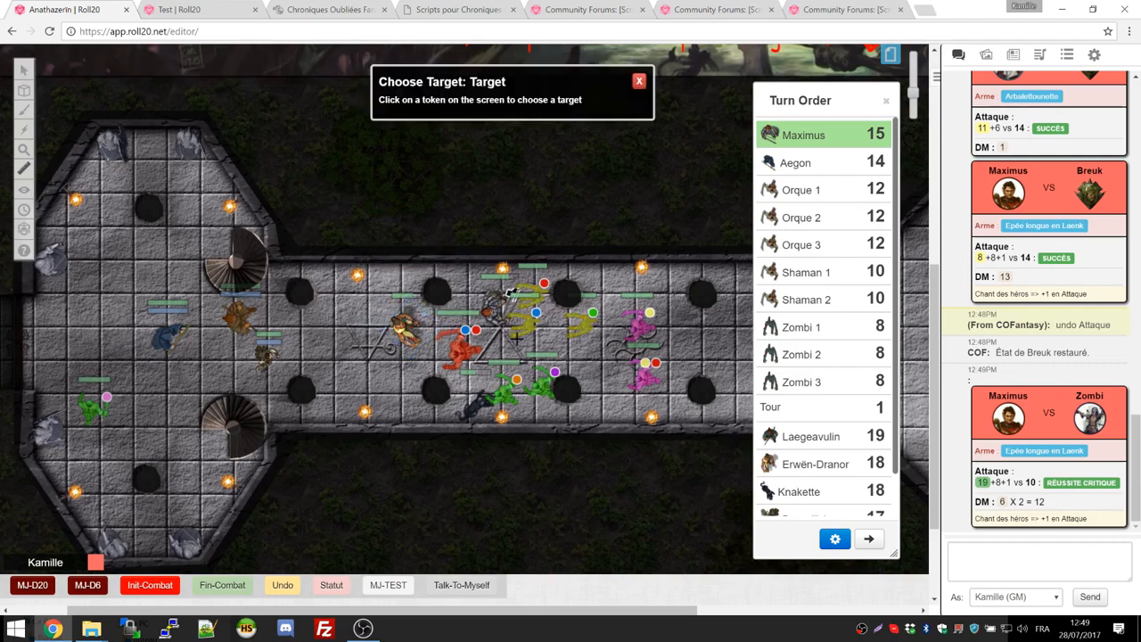
left_click(529, 324)
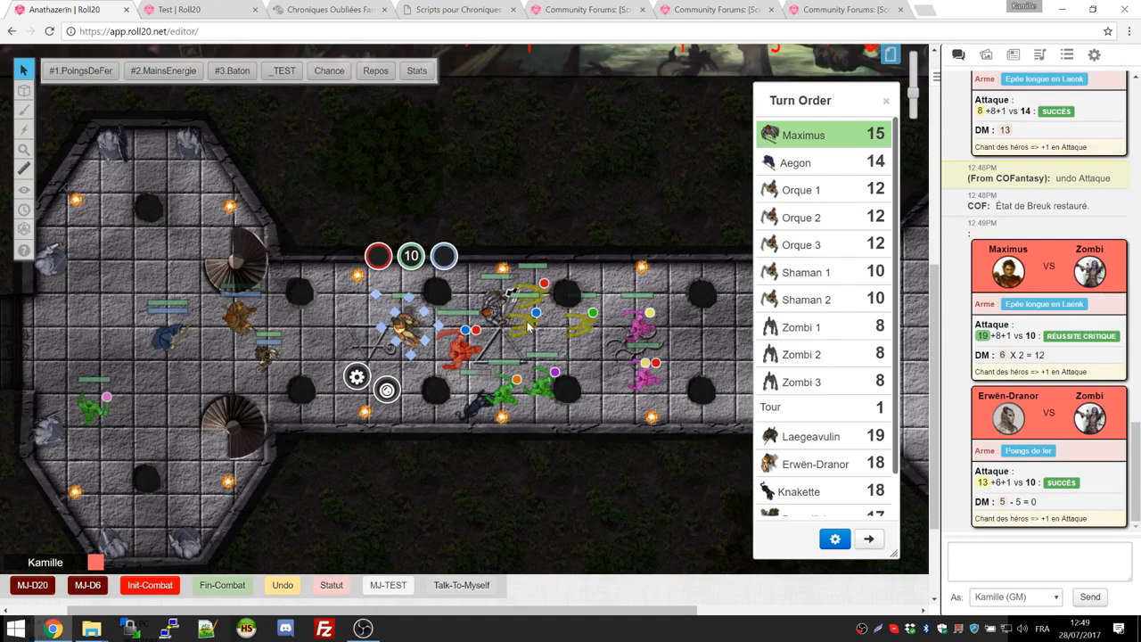
Step: Examine Erwën-Dranor's #1.PoingsDeFer ability macro for its damage type option
double_click(412, 337)
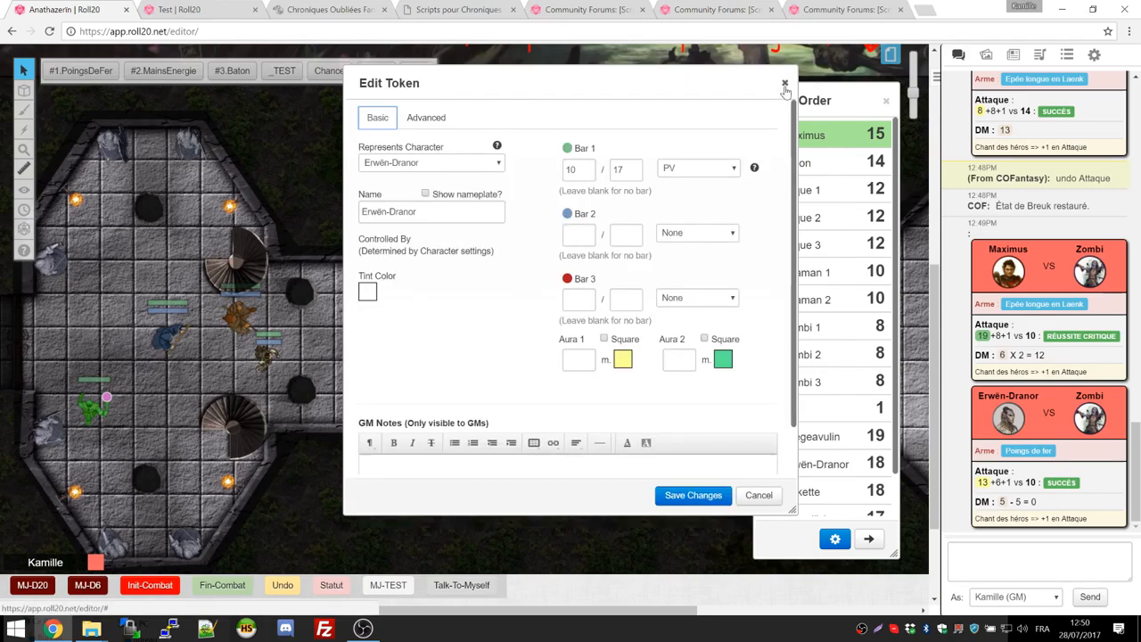
key("Escape")
double_click(403, 337)
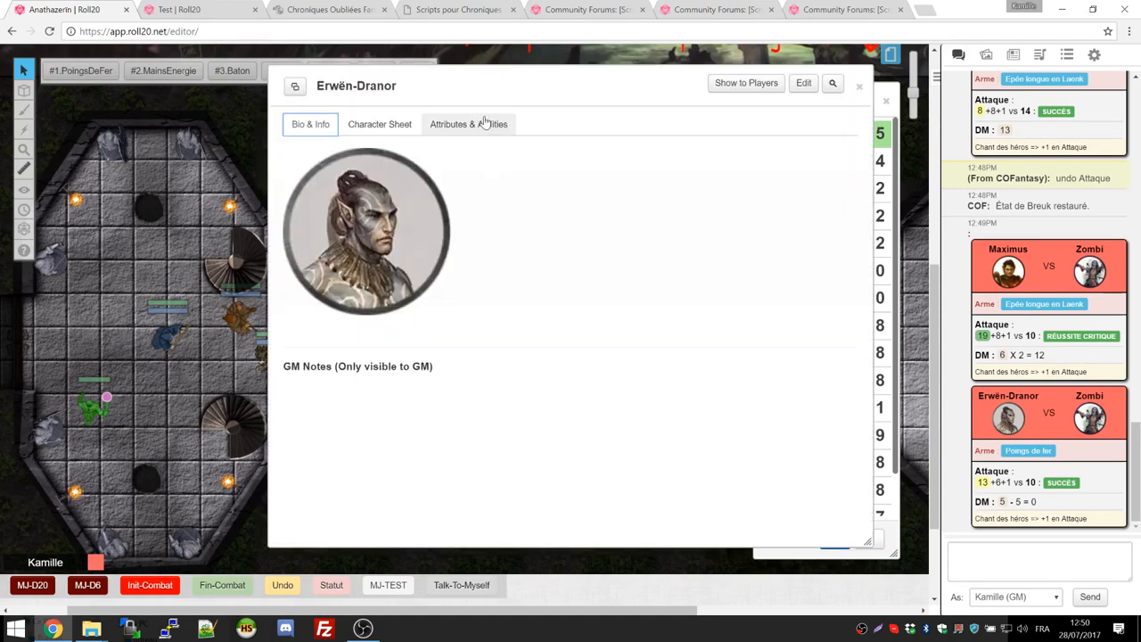
left_click(482, 124)
left_click(815, 192)
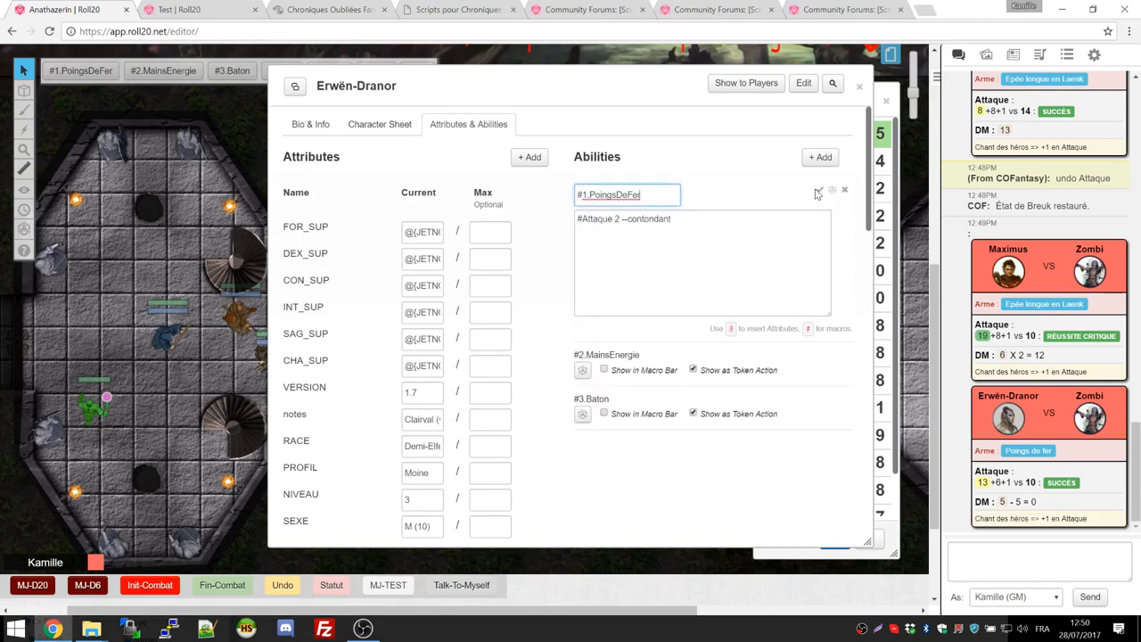
key("Tab")
key("ctrl+a")
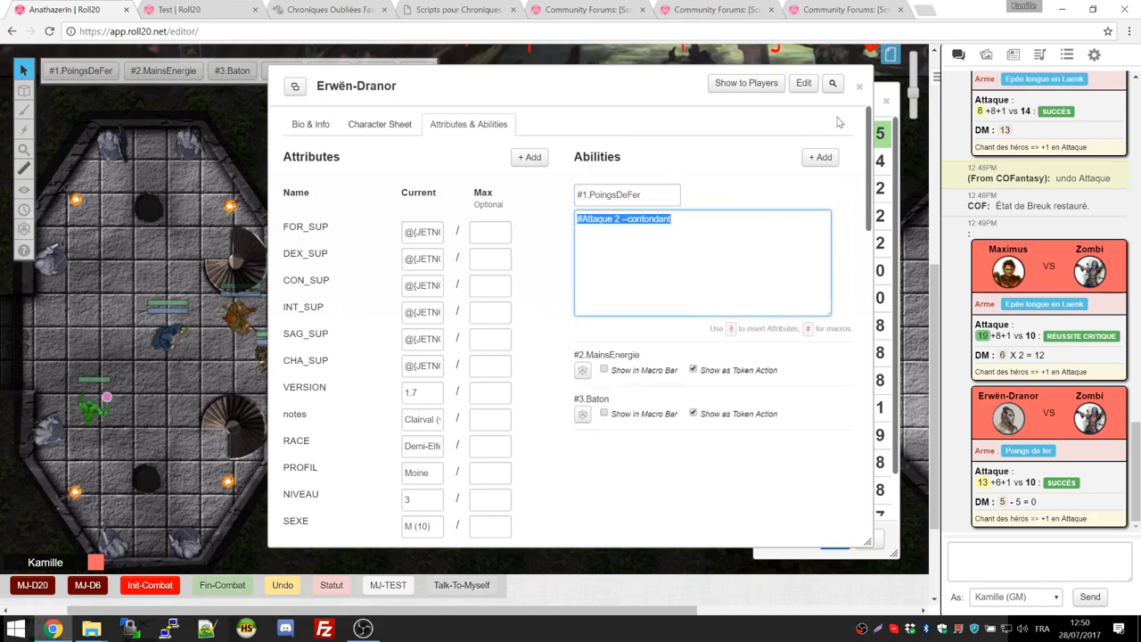
Step: Close Erwën-Dranor's sheet and re-examine the blue-marked zombie's RD_contondant and RD_percant attributes
left_click(859, 88)
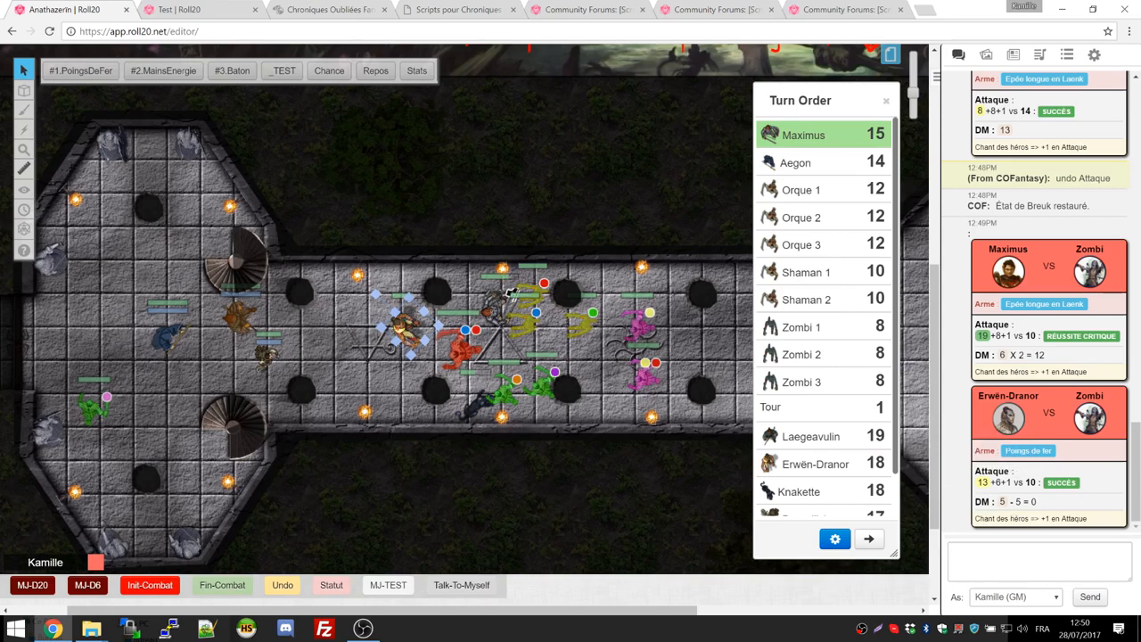
mouse_move(1002, 501)
left_click(522, 320)
double_click(521, 321)
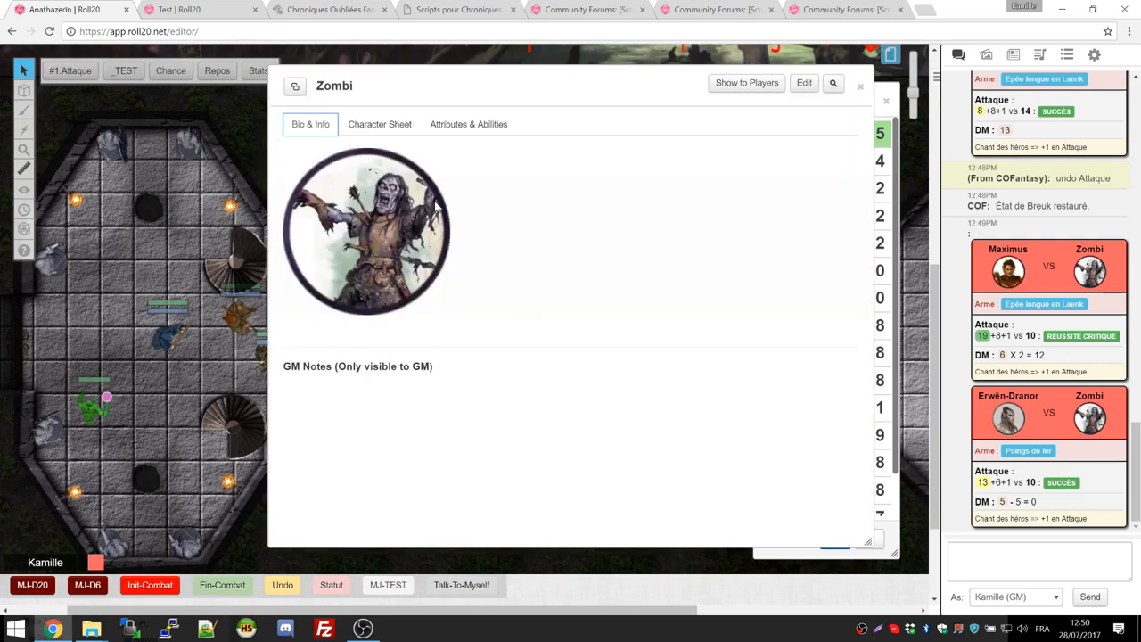
left_click(403, 124)
left_click(434, 126)
scroll(399, 255, "down", 5)
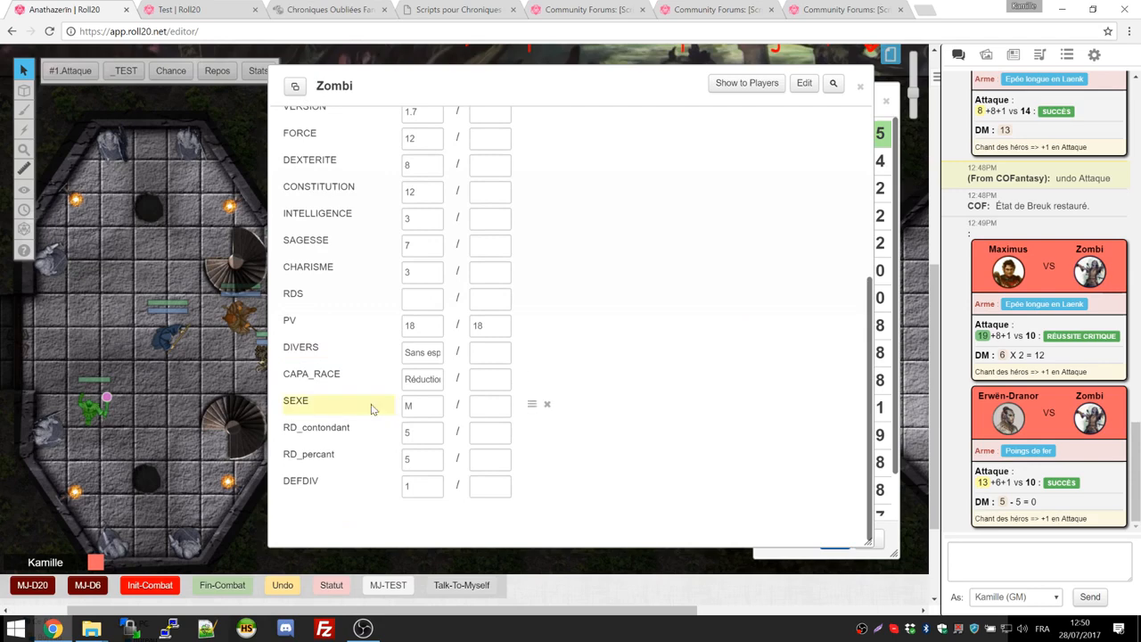
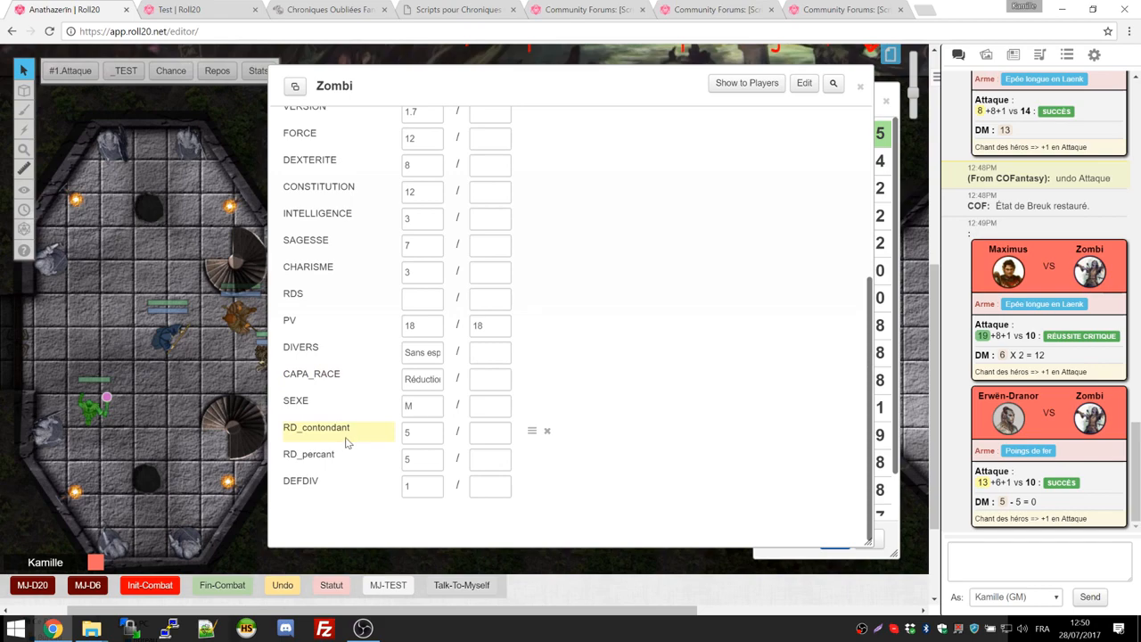
scroll(390, 432, "up", 5)
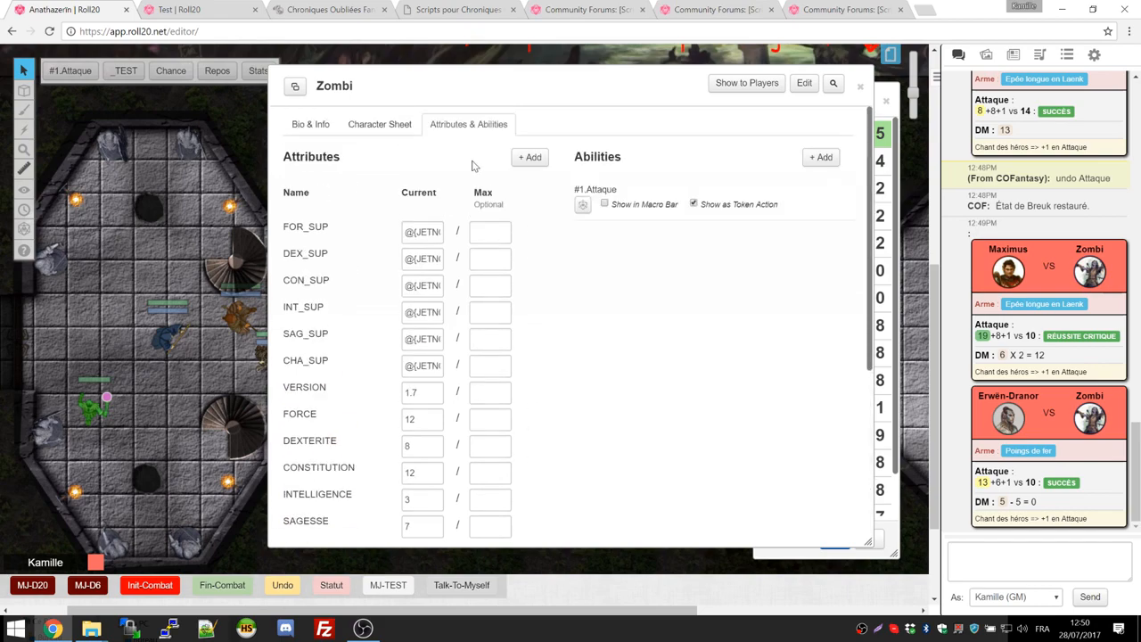
Step: Compare the RD field on the zombie's character sheet with its damage-reduction attributes
left_click(380, 124)
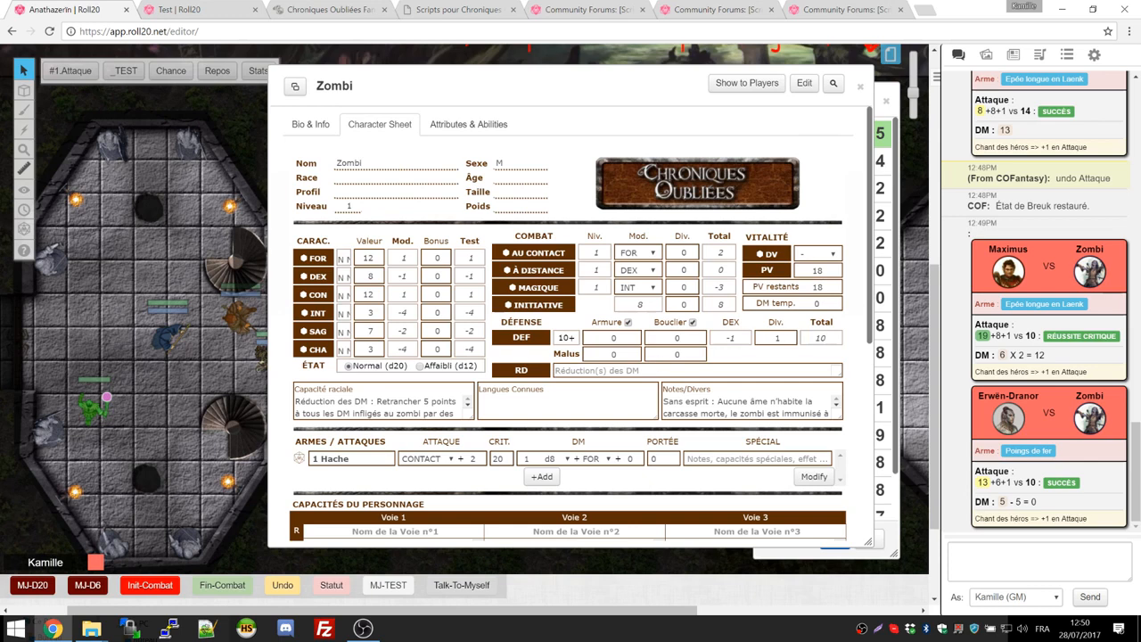
left_click(599, 369)
left_click(455, 124)
scroll(535, 347, "down", 5)
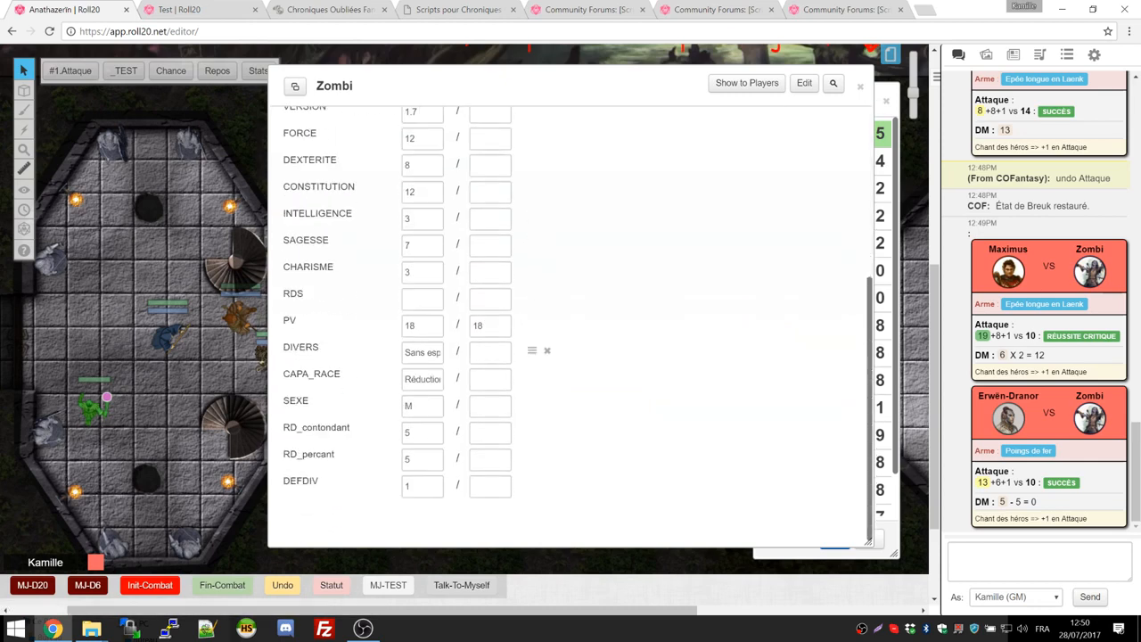
left_click(859, 86)
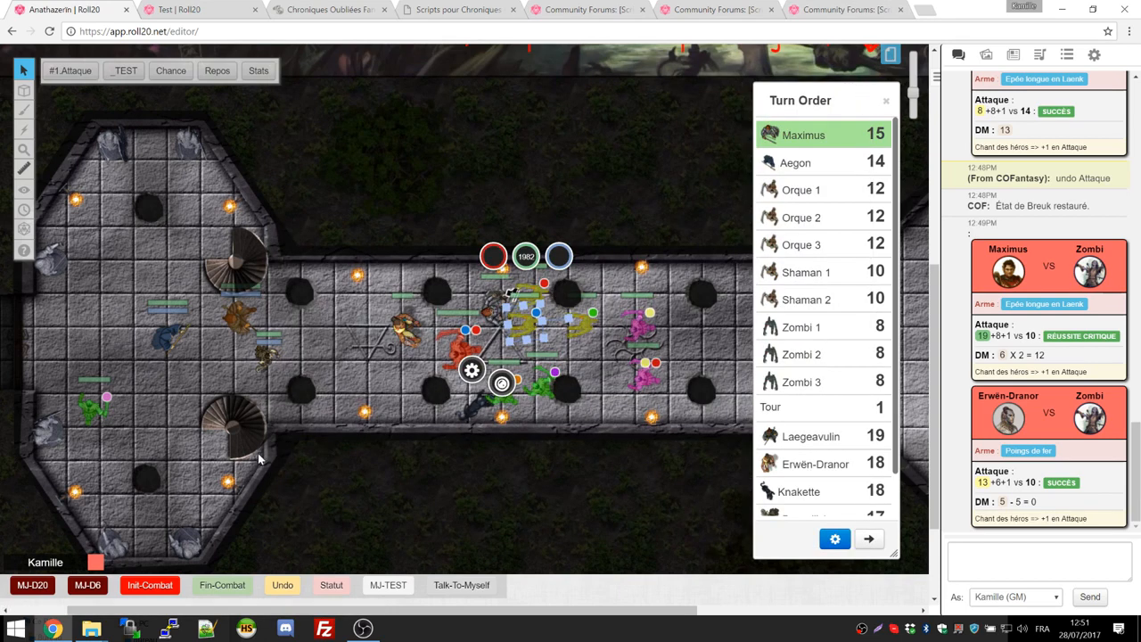
Step: Attack Breuk with Laegeavulin's Attaque bondissante and with Daë-nil'vig's Dague
left_click(267, 364)
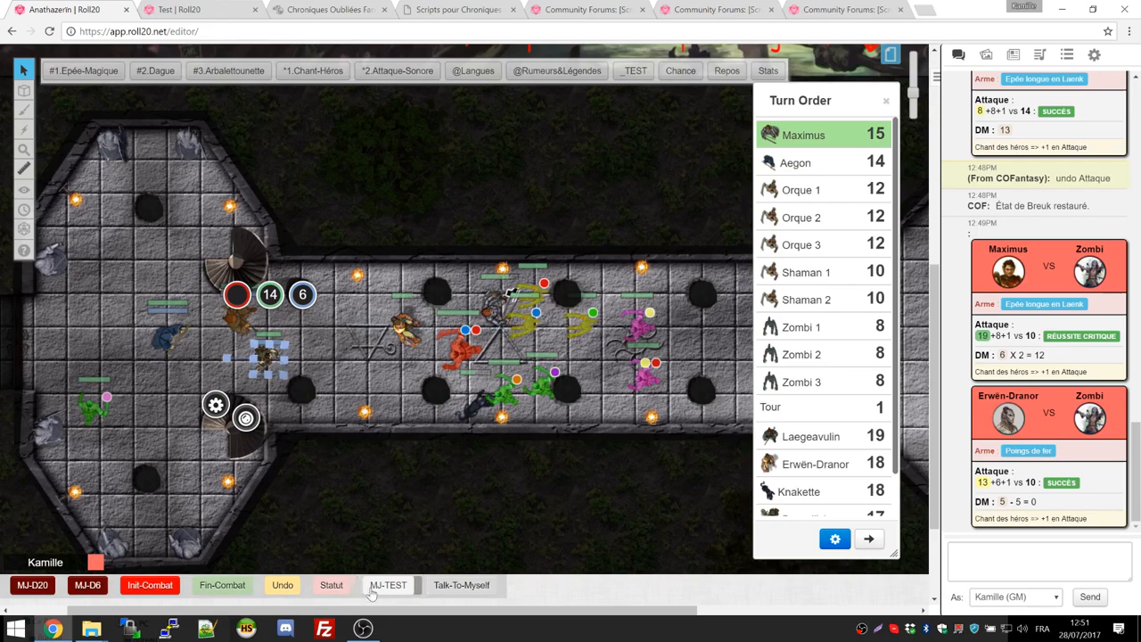
left_click(304, 331)
left_click(251, 322)
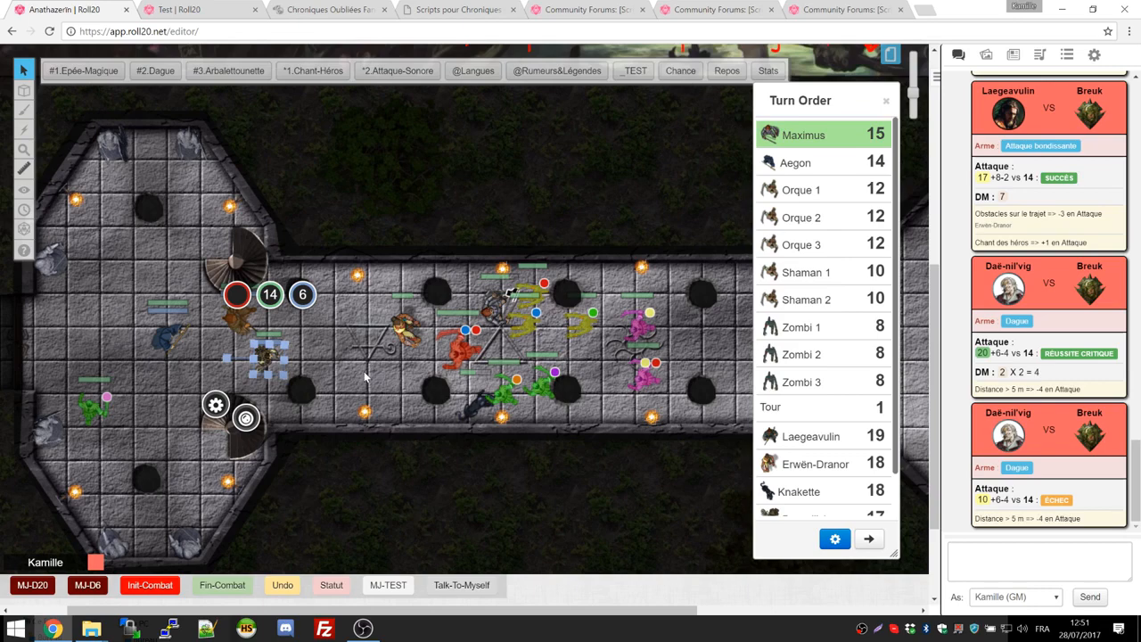
Step: Examine the Dague's attack type and range on Daë-nil'vig's character sheet
double_click(269, 356)
left_click(380, 124)
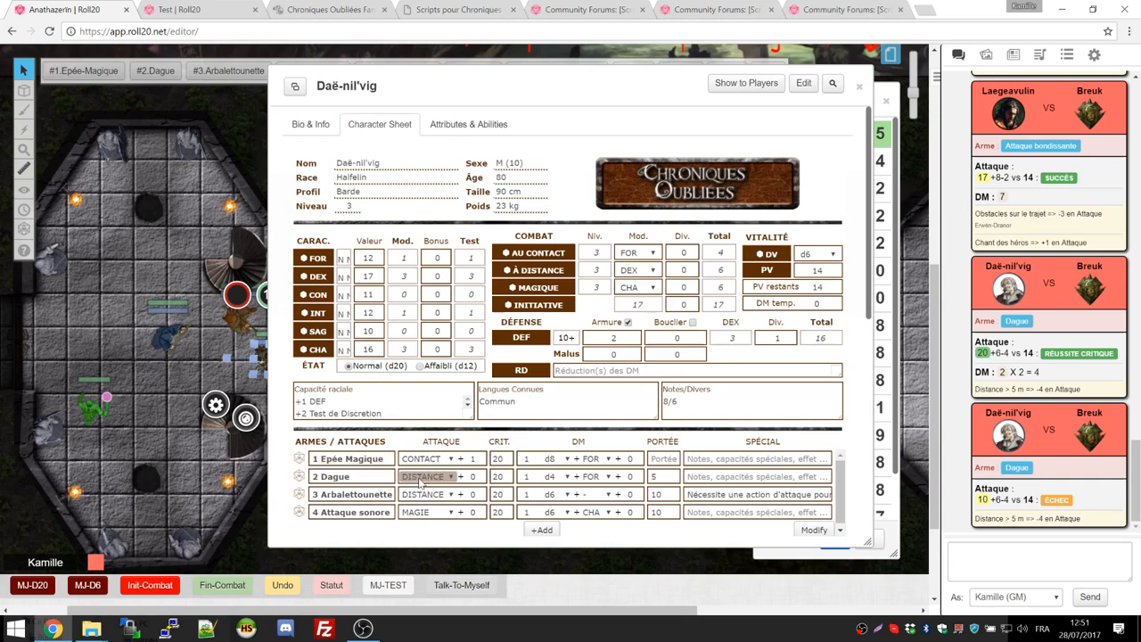
left_click(867, 89)
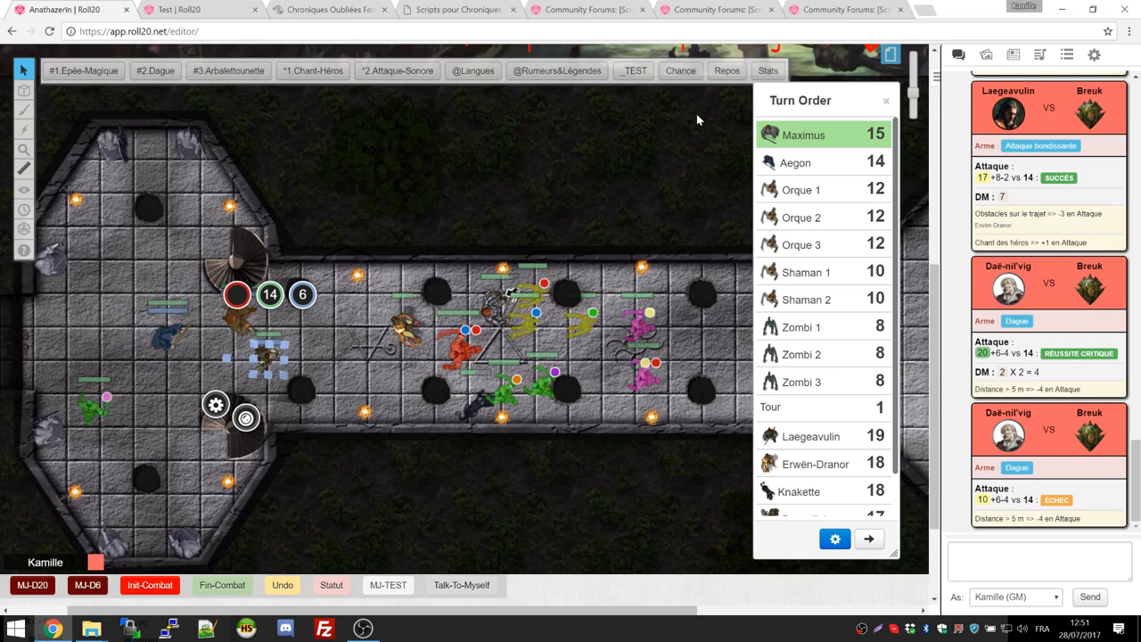
Step: Spend a chance point on Daë-nil'vig's last Dague attack, and undo the resulting attack
left_click(680, 71)
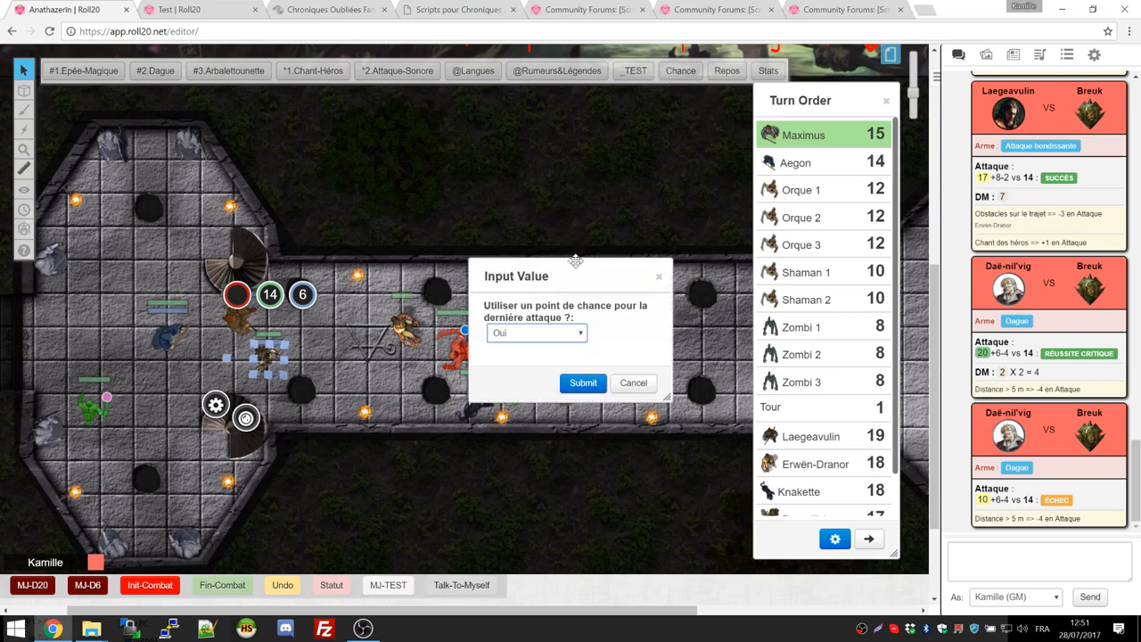
left_click(583, 383)
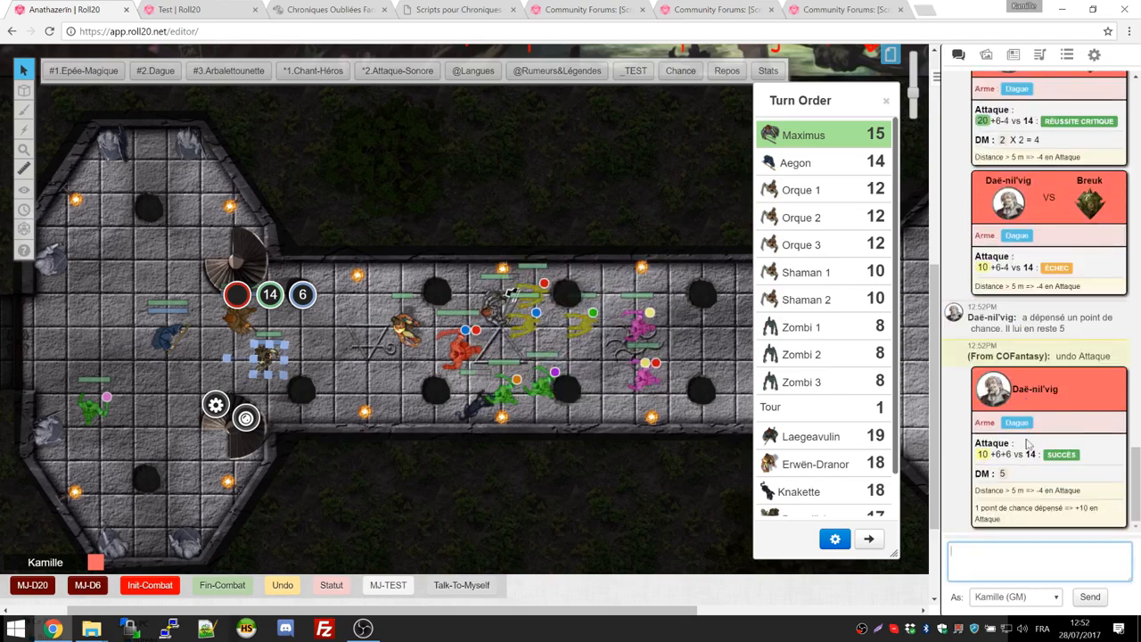
mouse_move(982, 269)
mouse_move(1002, 477)
left_click(287, 585)
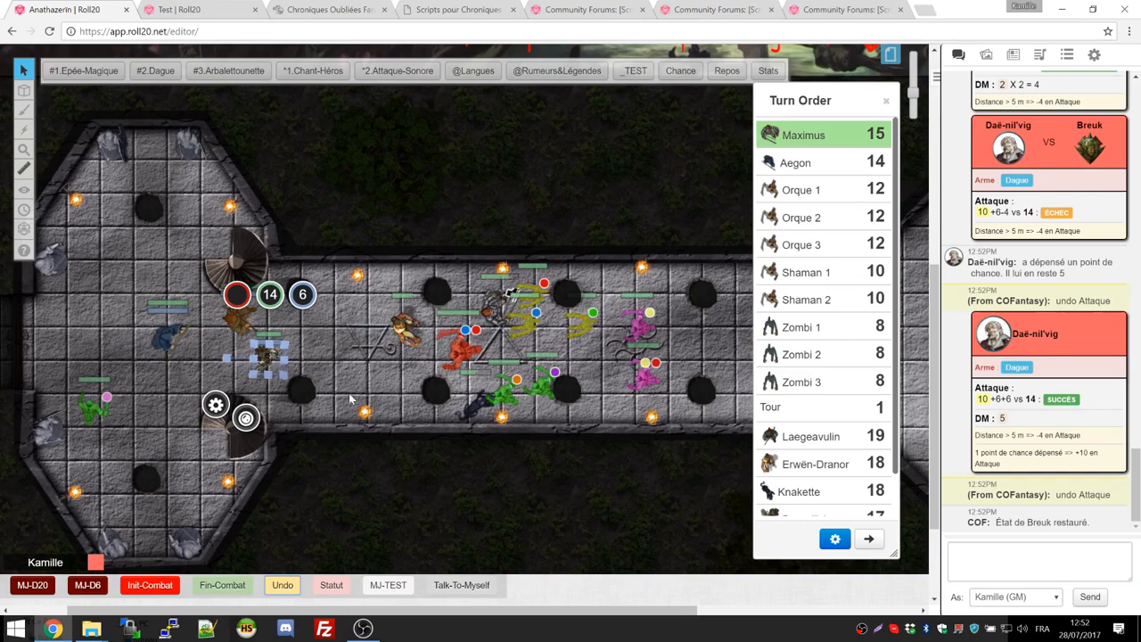
Step: Examine the PC values in the Règles optionnelles section of Daë-nil'vig's character sheet
double_click(267, 360)
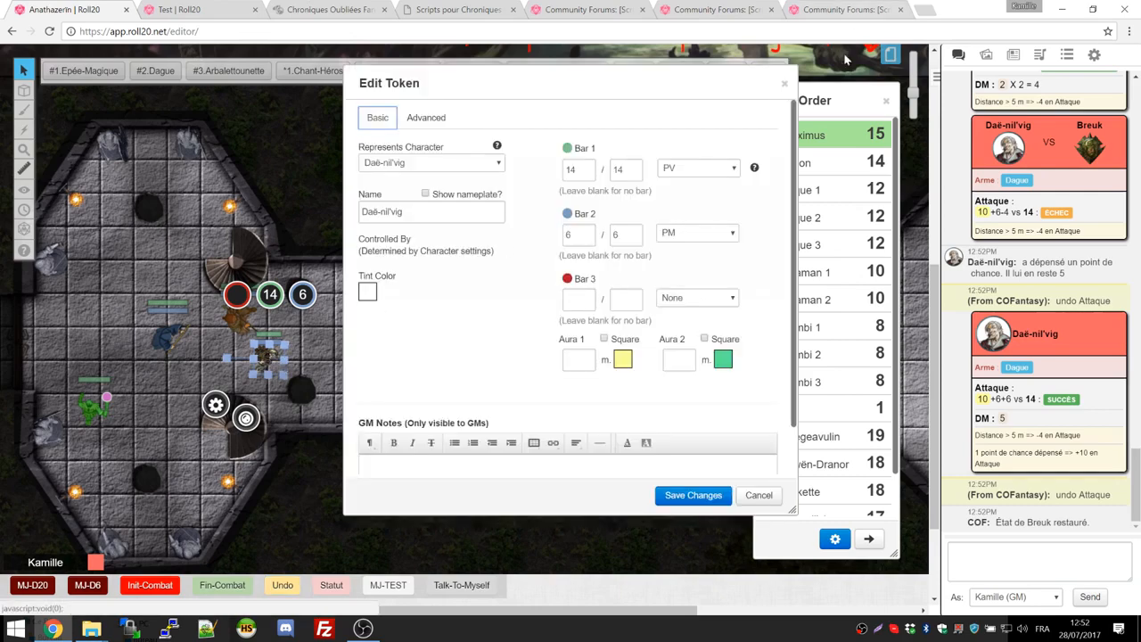
left_click(783, 83)
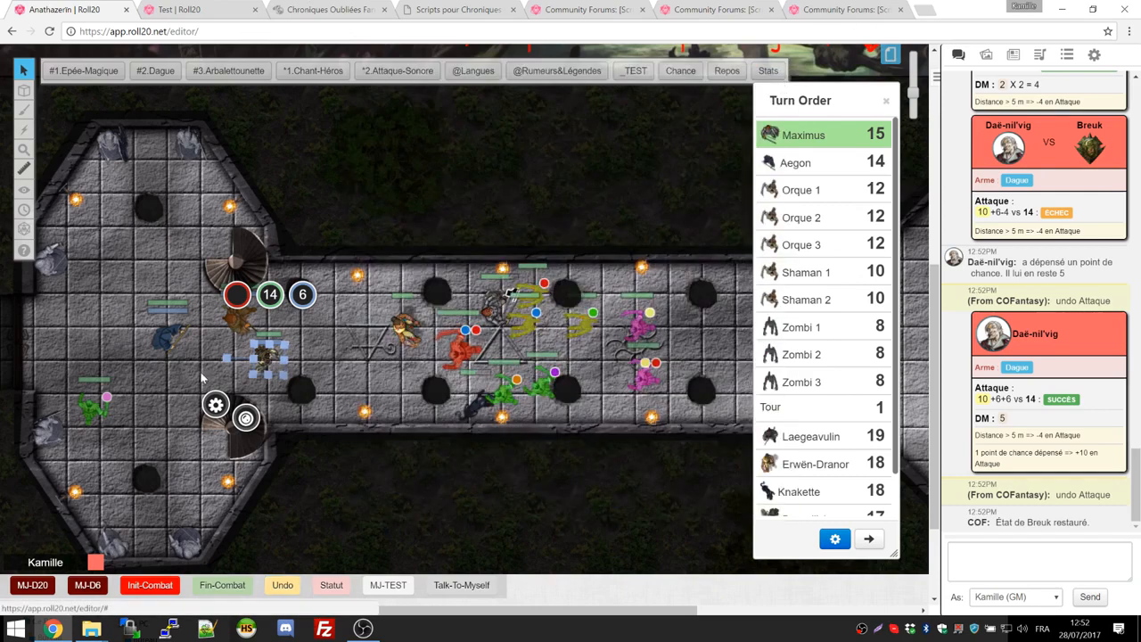
double_click(266, 355)
left_click(384, 119)
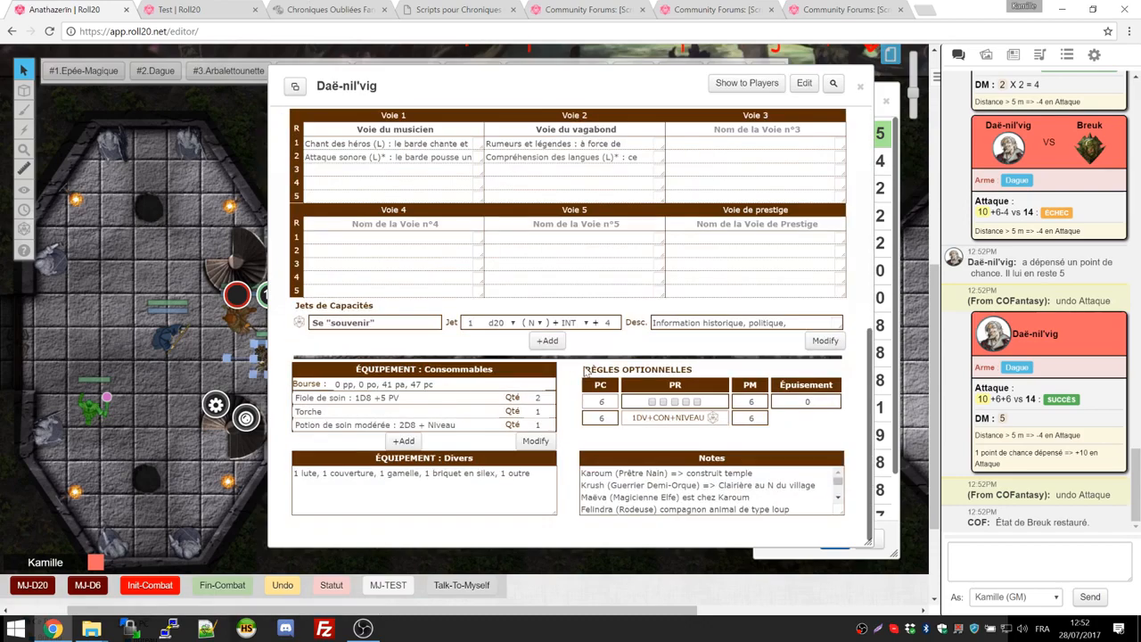
left_click(859, 86)
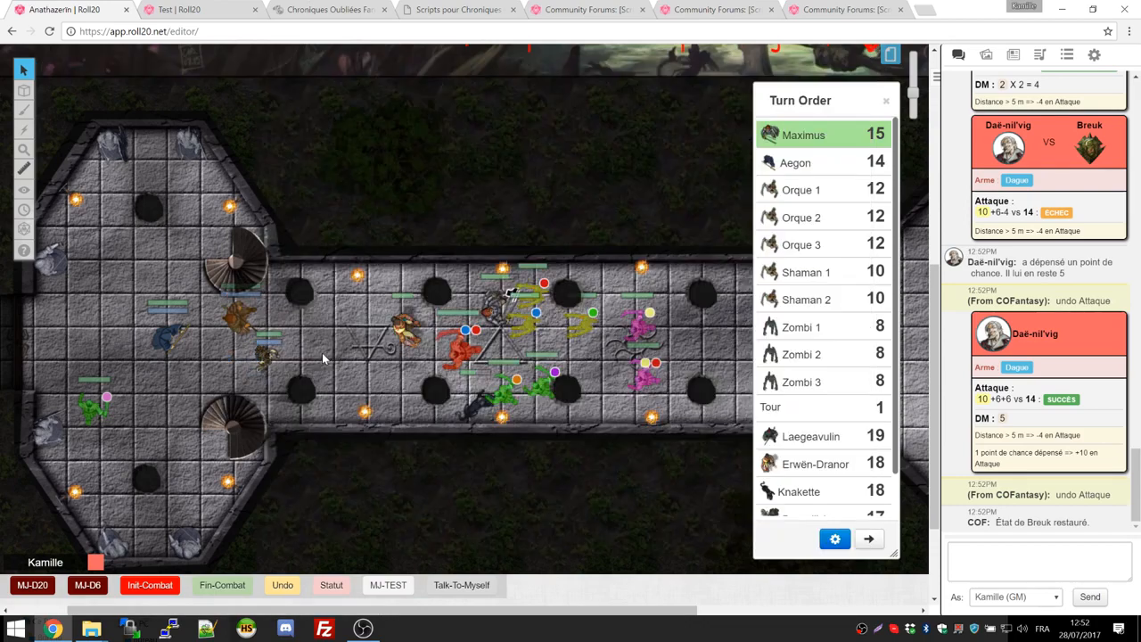
Step: Examine the full set of actions in the Repos macro and leave it without saving
left_click(274, 360)
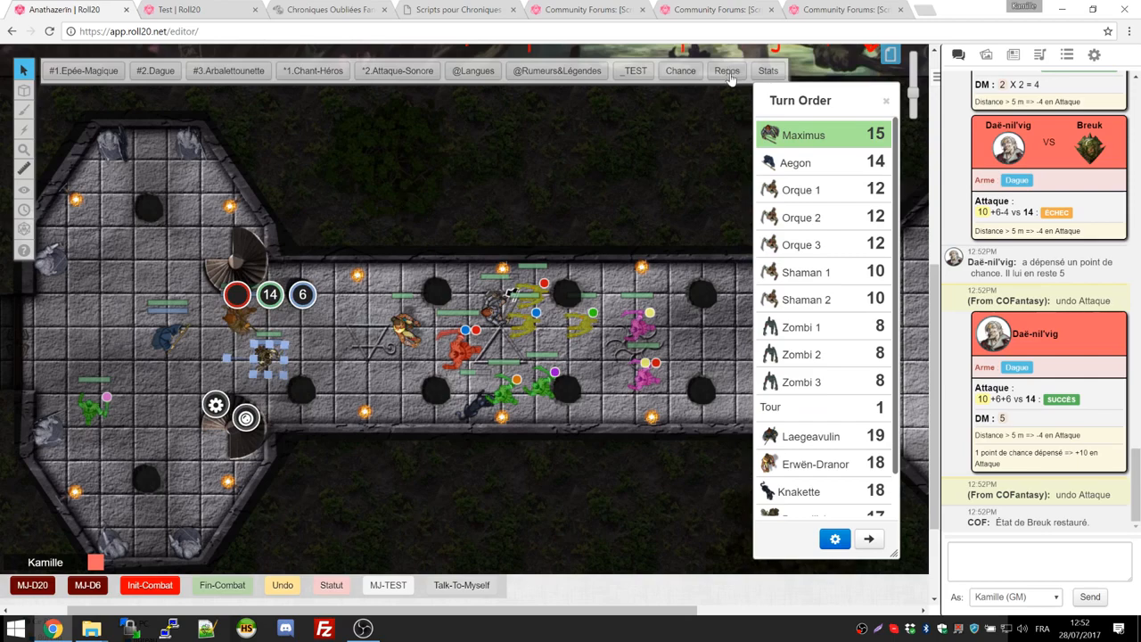
left_click(1067, 54)
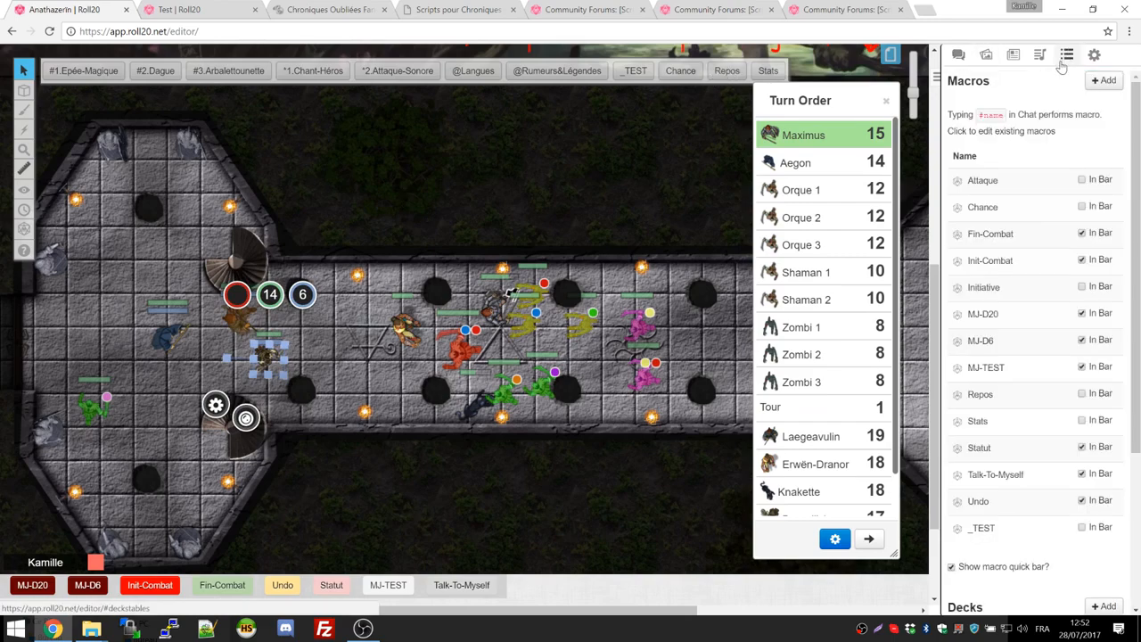
left_click(1001, 397)
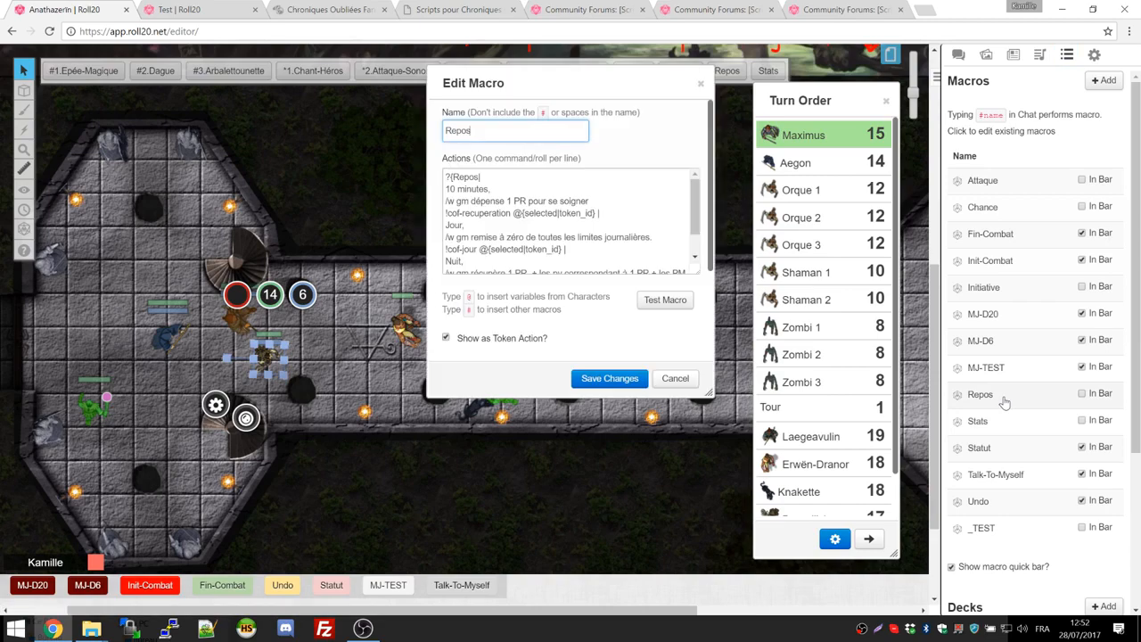
scroll(570, 221, "down", 1)
scroll(570, 221, "up", 1)
left_click_drag(445, 177, 570, 278)
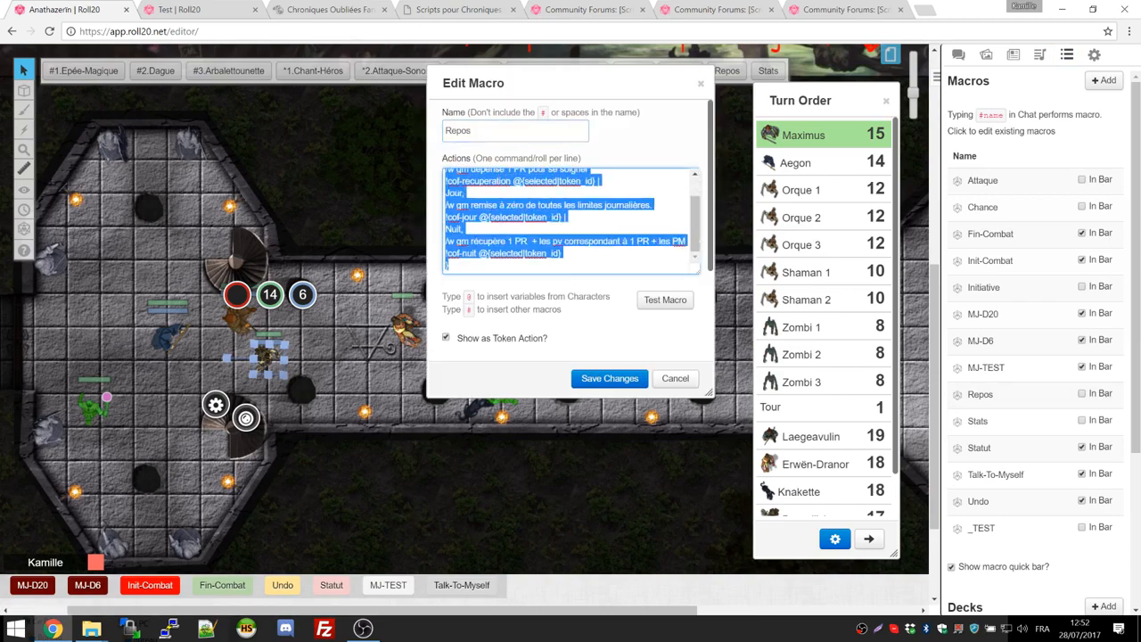
left_click(449, 266)
left_click_drag(697, 270, 704, 329)
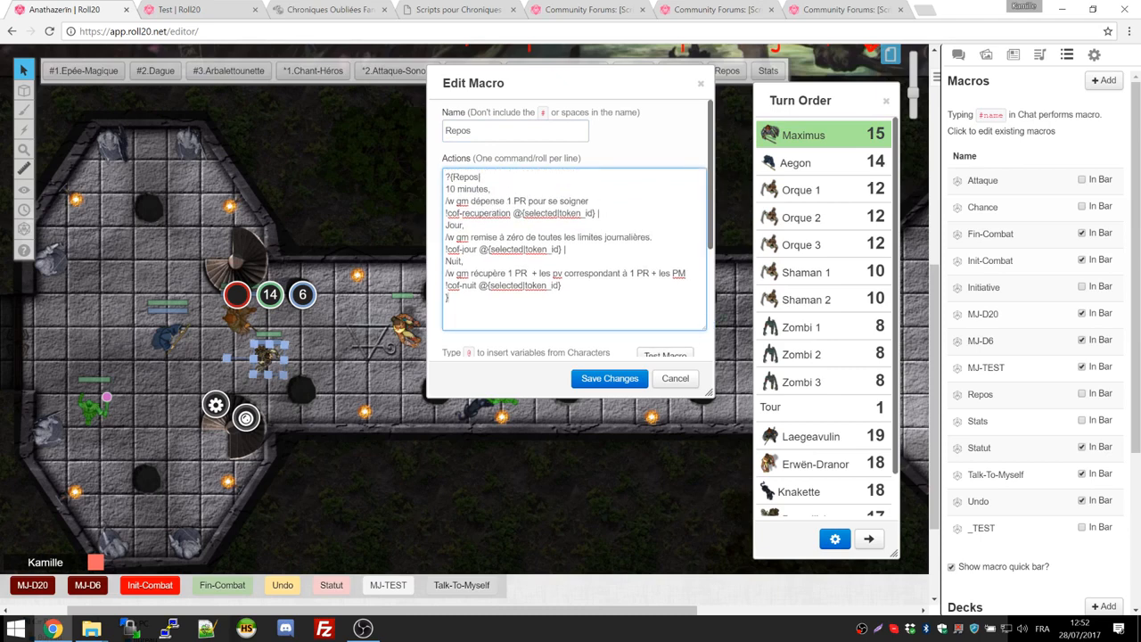
key("ctrl+a")
left_click(615, 309)
left_click(673, 379)
Step: Review the 10 minutes, Jour and Nuit choices of the Repos action for Daë-nil'vig, and cancel it
left_click(738, 78)
left_click(545, 326)
left_click(555, 326)
left_click(553, 323)
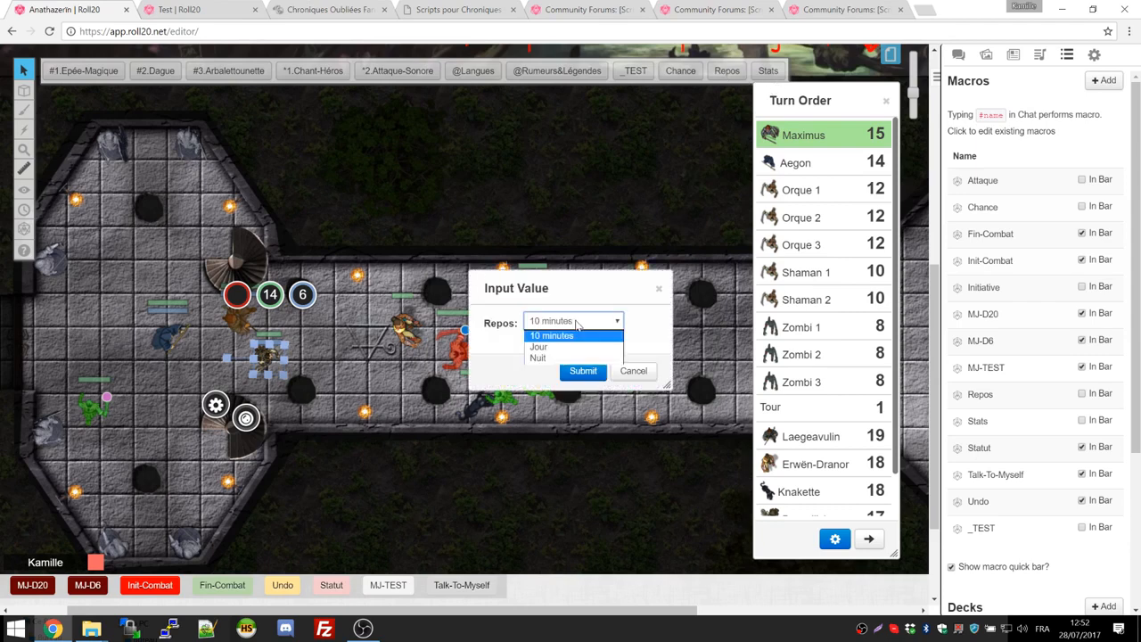
left_click(551, 337)
left_click(550, 329)
left_click(553, 347)
left_click(550, 326)
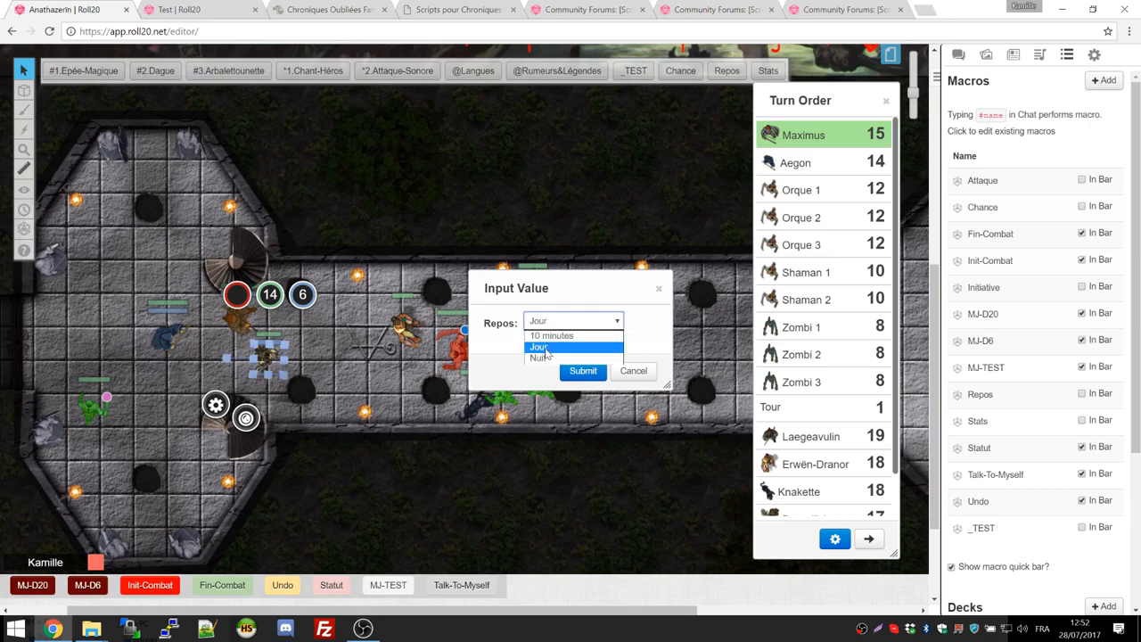
left_click(547, 357)
left_click(560, 322)
left_click(549, 347)
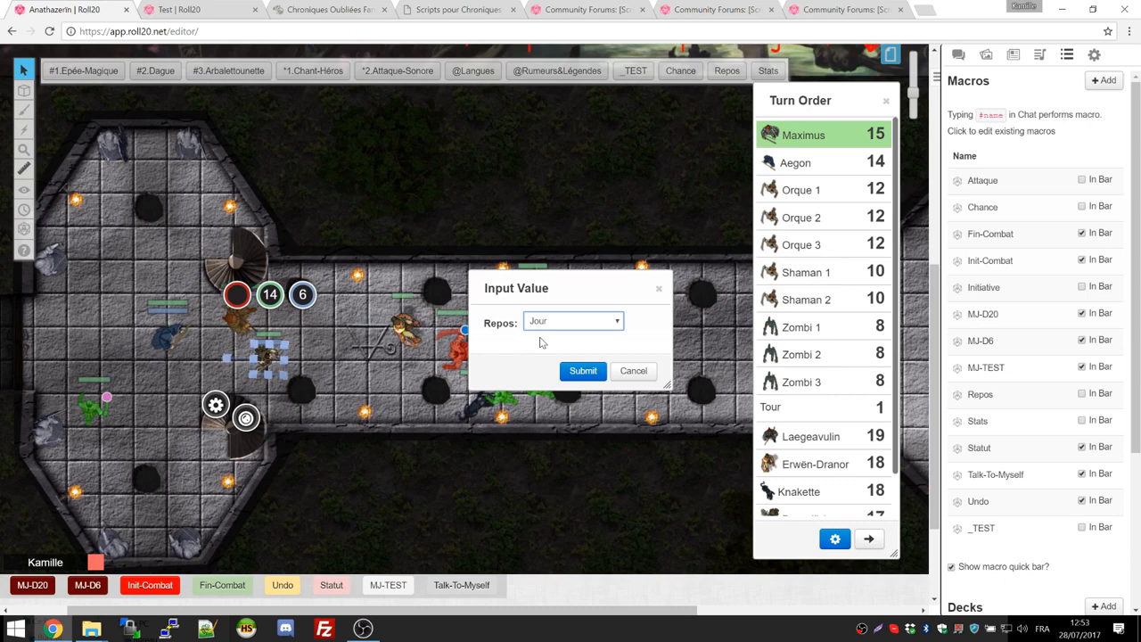
left_click(554, 323)
left_click(547, 349)
left_click(555, 323)
left_click(561, 336)
left_click(633, 371)
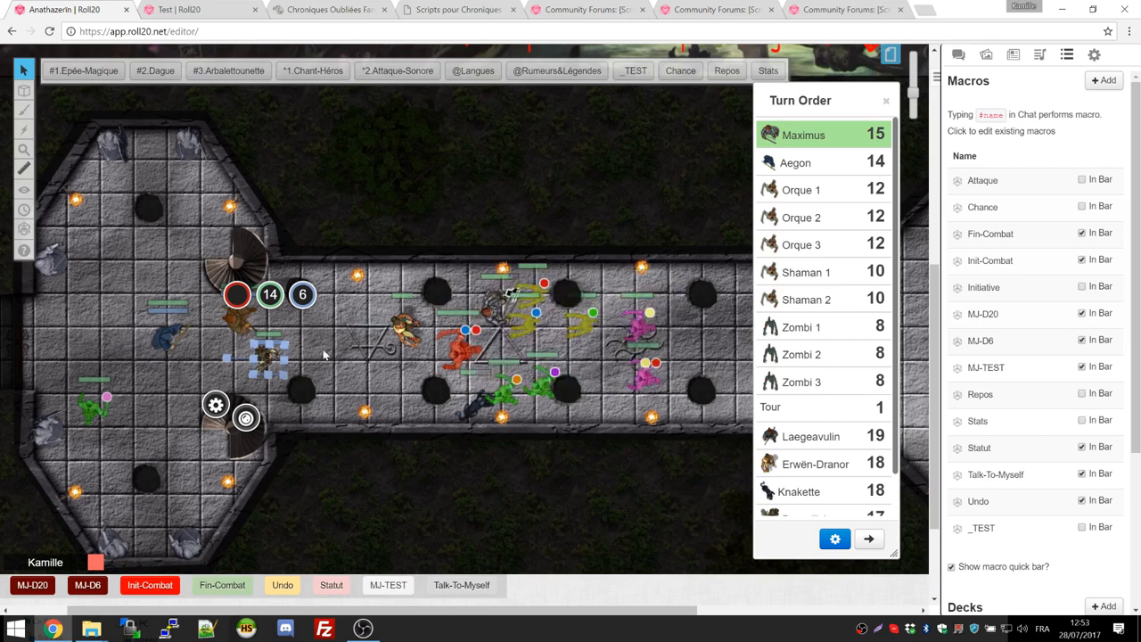
Step: Examine the PR recovery point boxes on Daë-nil'vig's character sheet
double_click(268, 351)
left_click(382, 122)
scroll(595, 432, "down", 10)
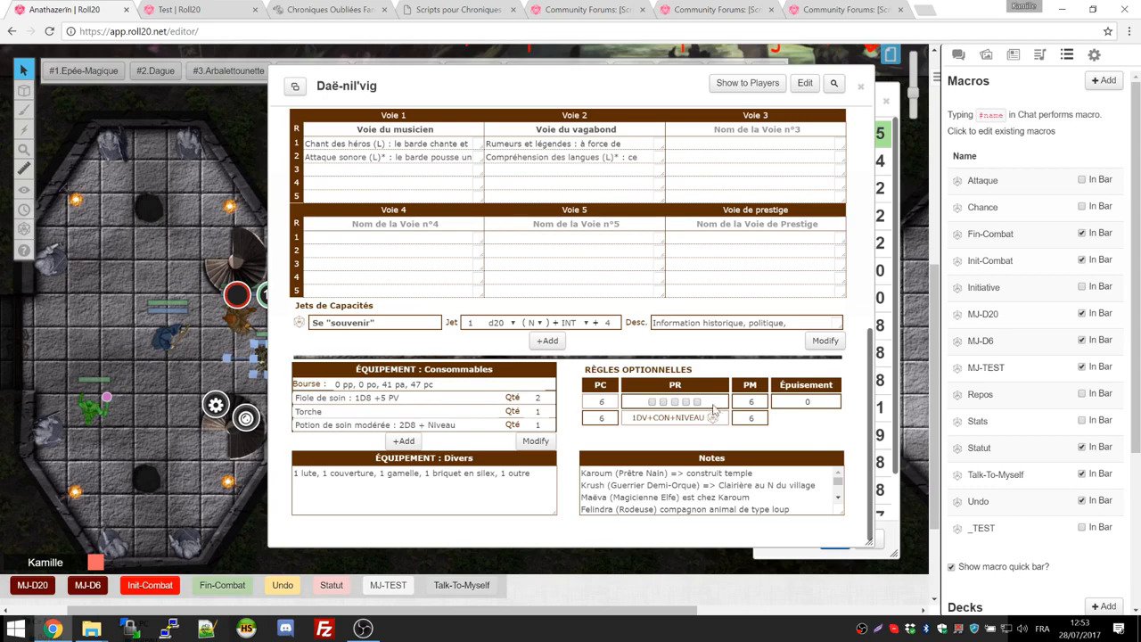
left_click(860, 87)
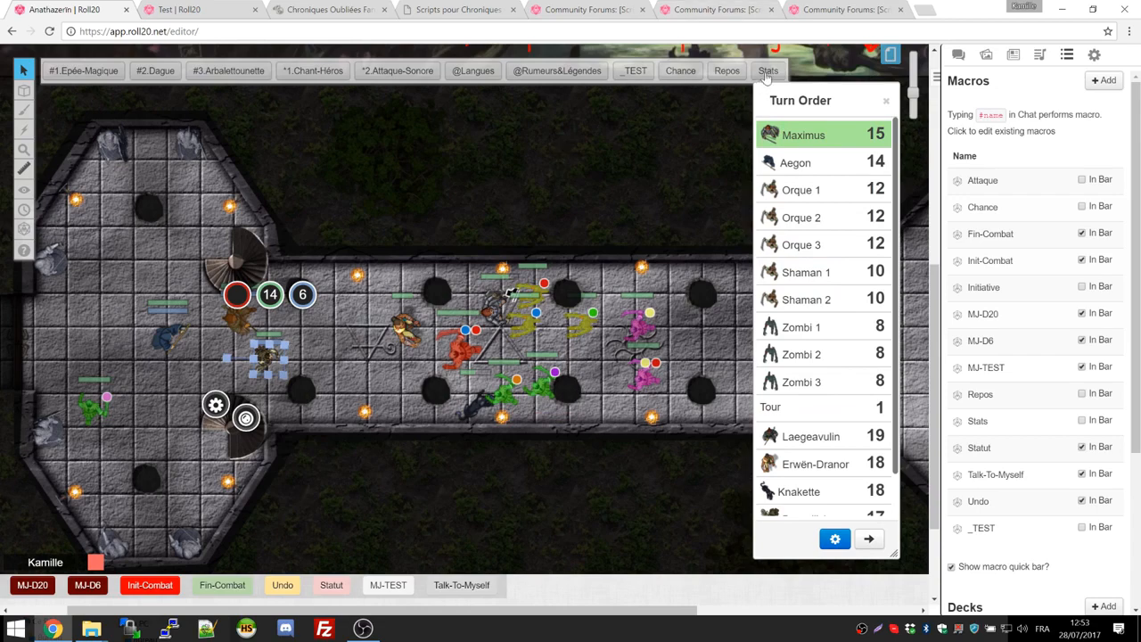
Step: End the combat and apply a 10 minutes Repos to Daë-nil'vig
left_click(727, 72)
left_click(580, 373)
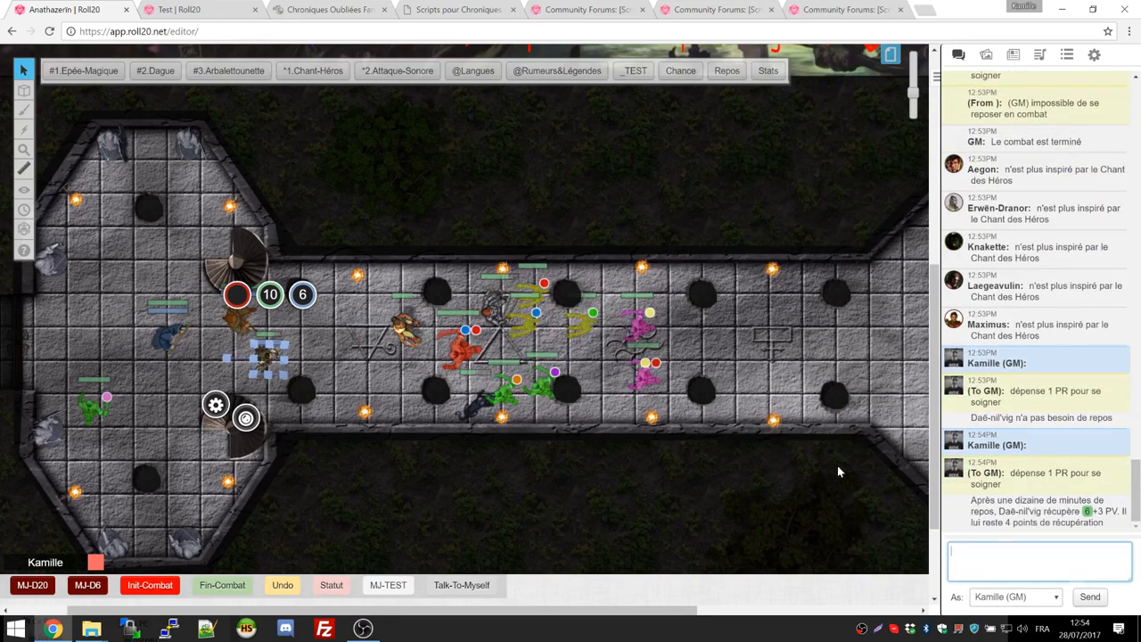
Step: Check the spent recovery point in the PR boxes of Daë-nil'vig's character sheet
double_click(271, 357)
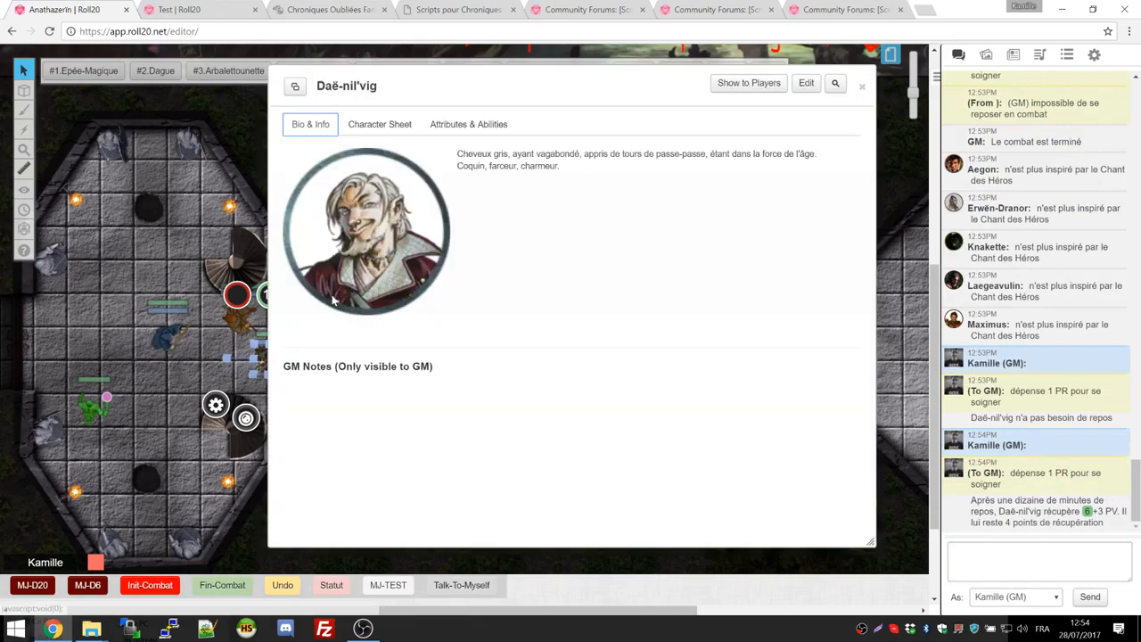
left_click(382, 121)
scroll(645, 430, "down", 8)
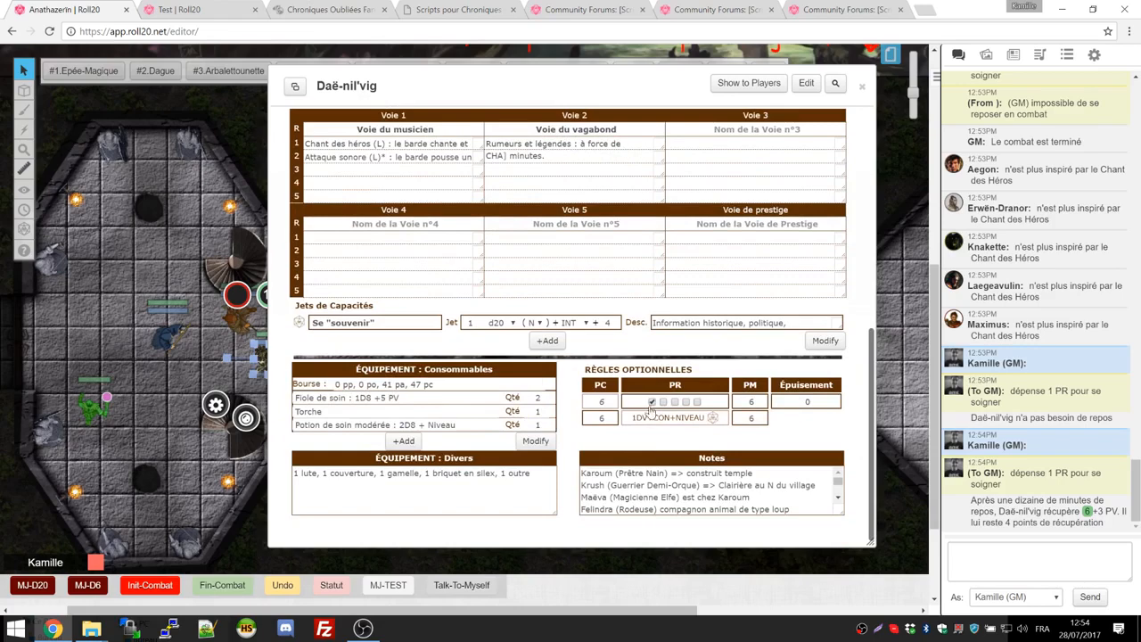
left_click(861, 85)
Step: Display Daë-nil'vig's status in the chat and undo the last recovery
left_click(335, 587)
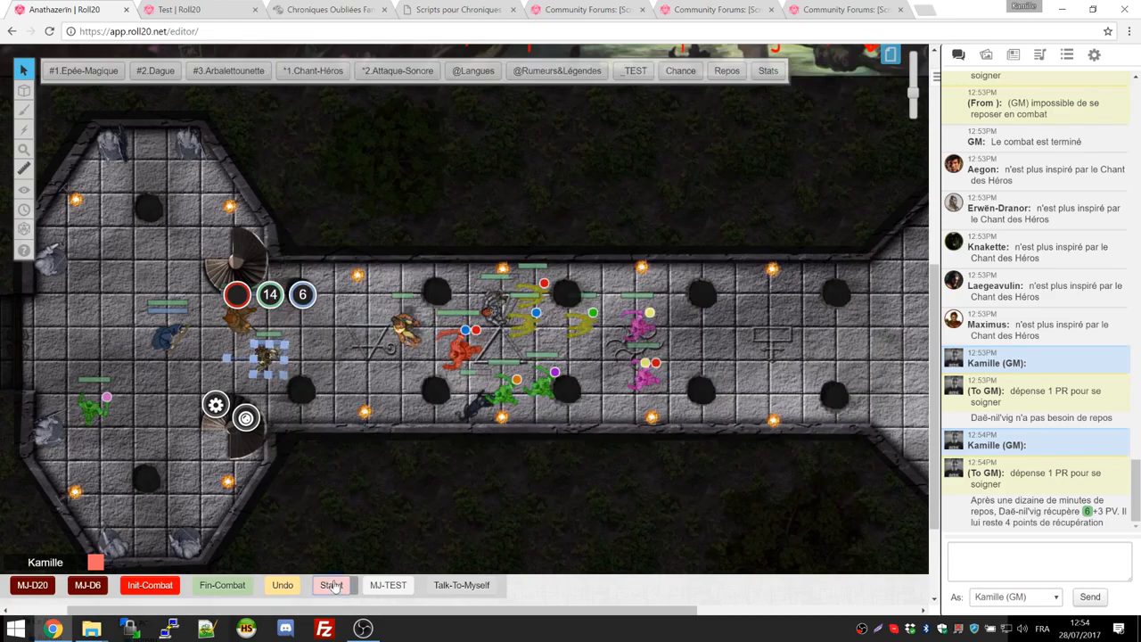
left_click(282, 585)
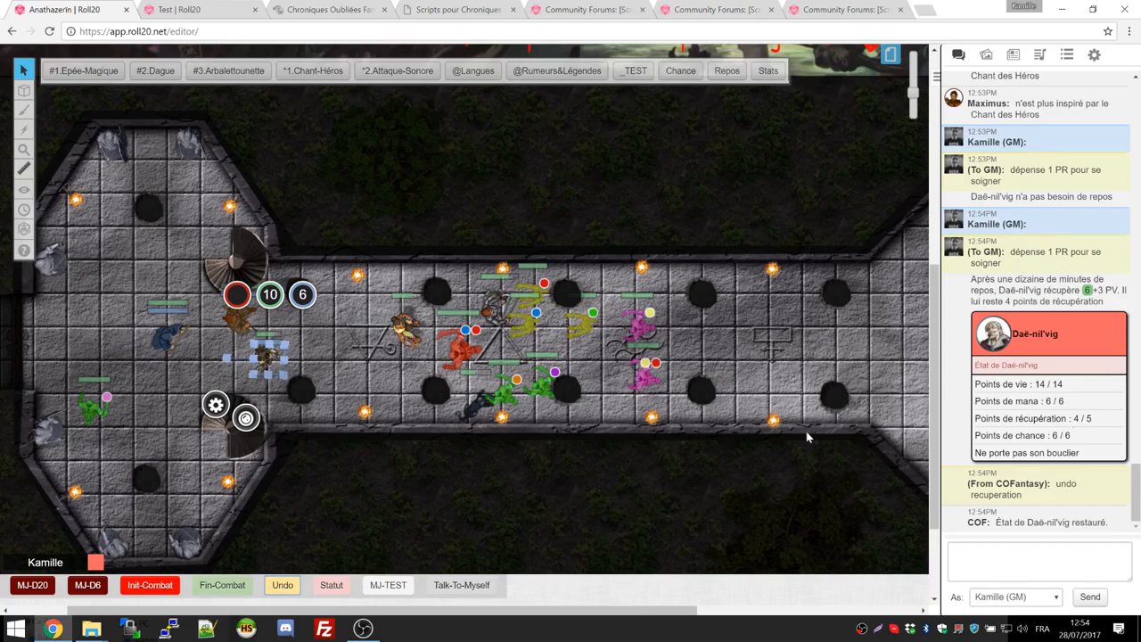
Step: Examine the restored hit points and PR recovery boxes on Daë-nil'vig's character sheet
double_click(272, 357)
left_click(379, 123)
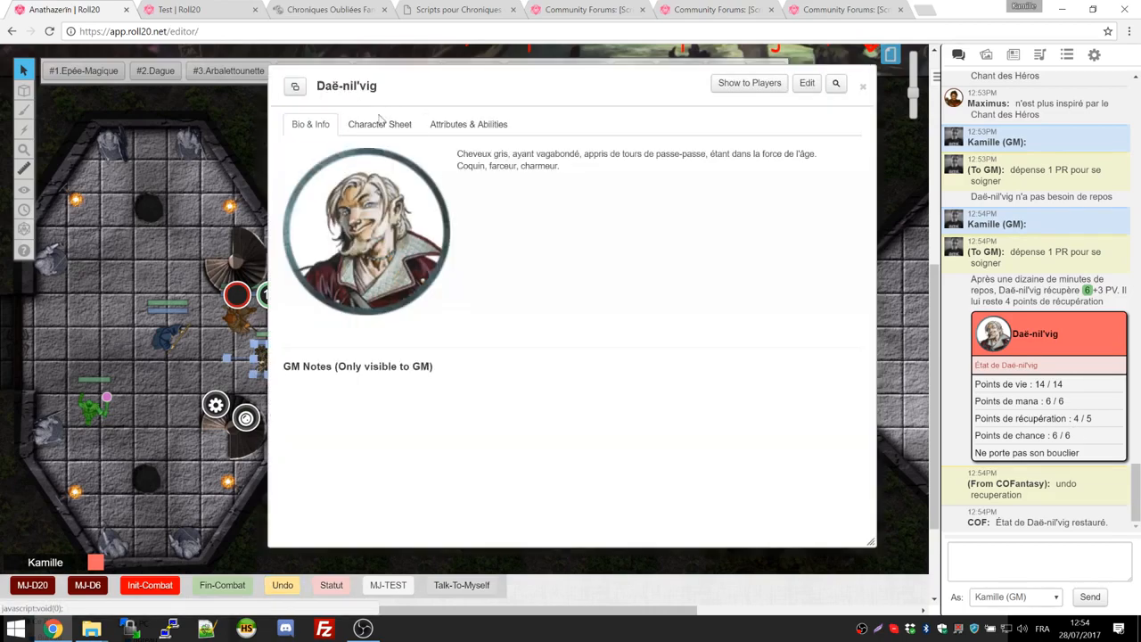
scroll(641, 453, "down", 3)
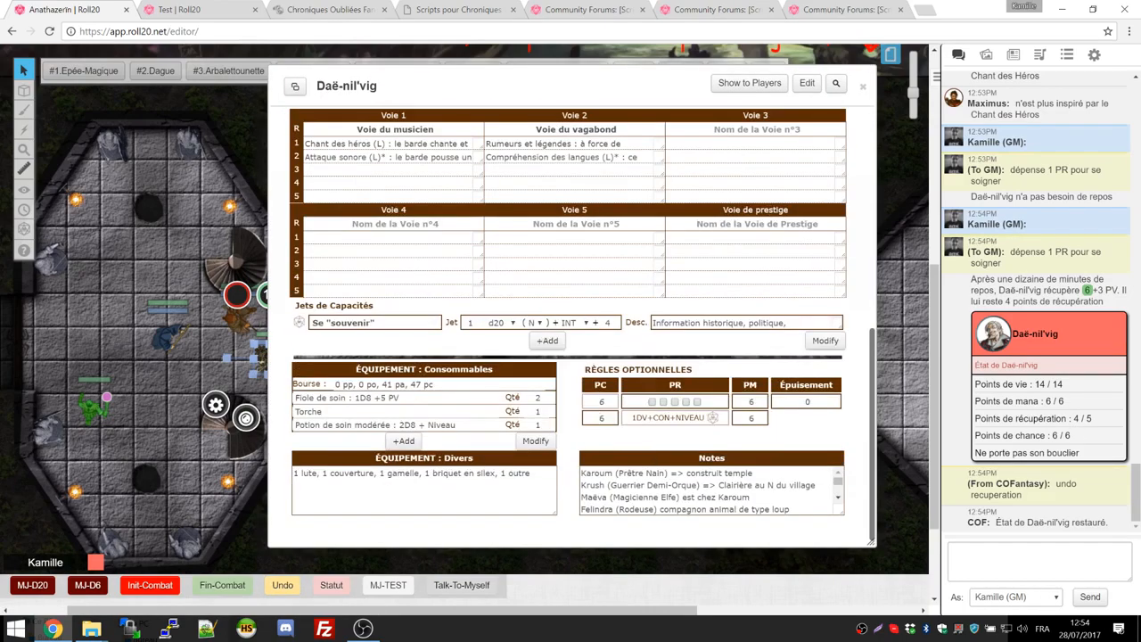
scroll(639, 409, "up", 5)
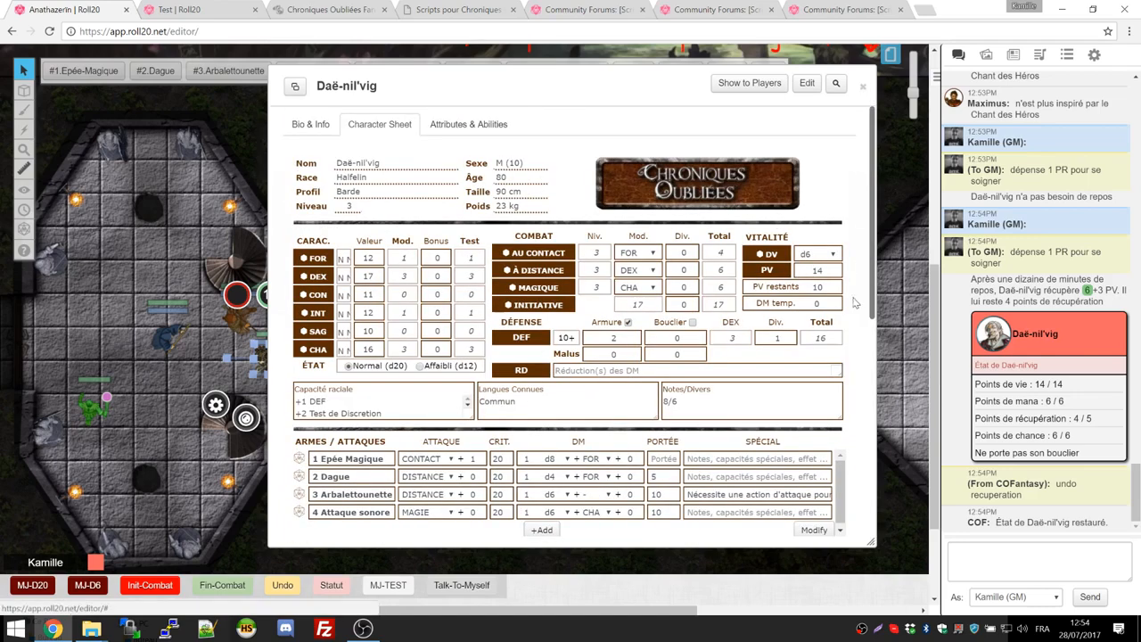
left_click(862, 87)
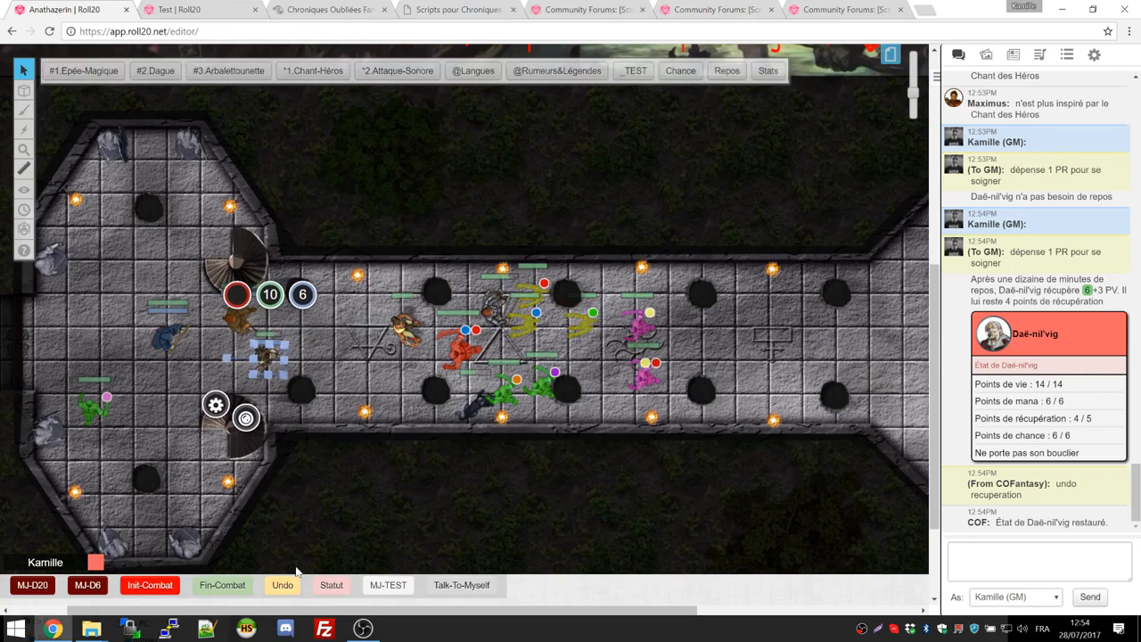
Step: Inspect the command in the Statut macro, leave it unchanged and return to the chat
left_click(1067, 55)
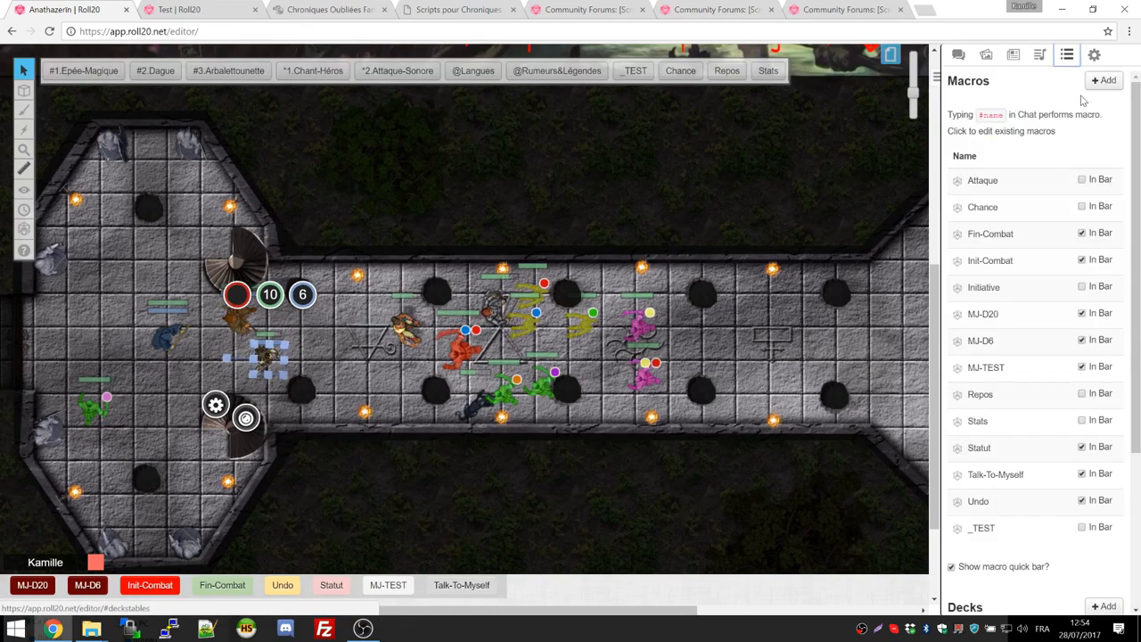
left_click(1008, 448)
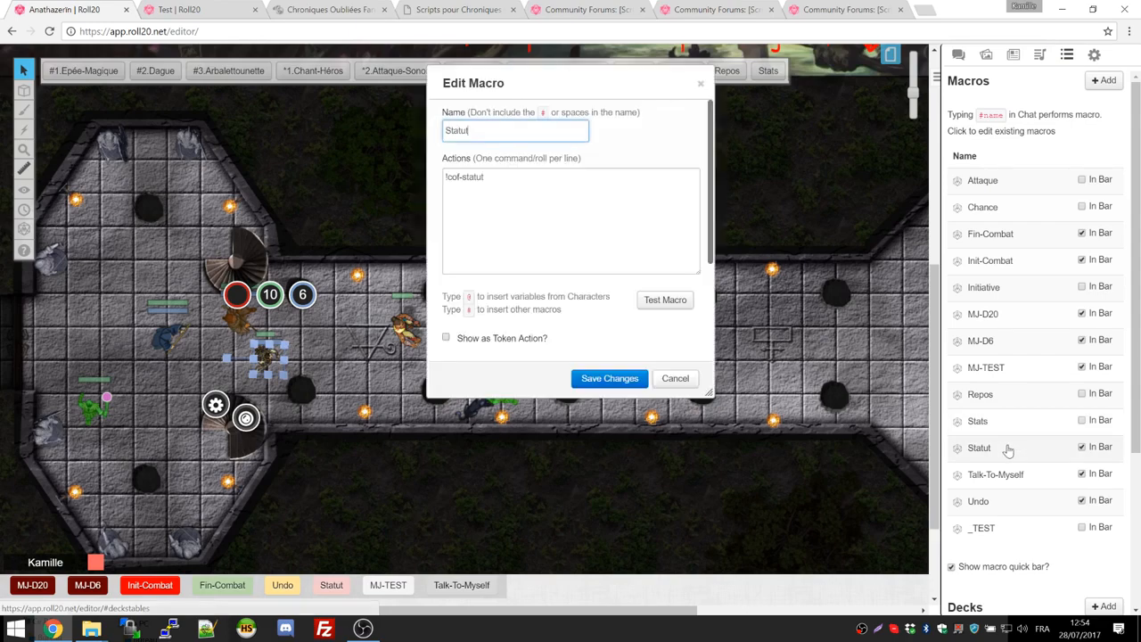
key("Tab")
left_click(674, 378)
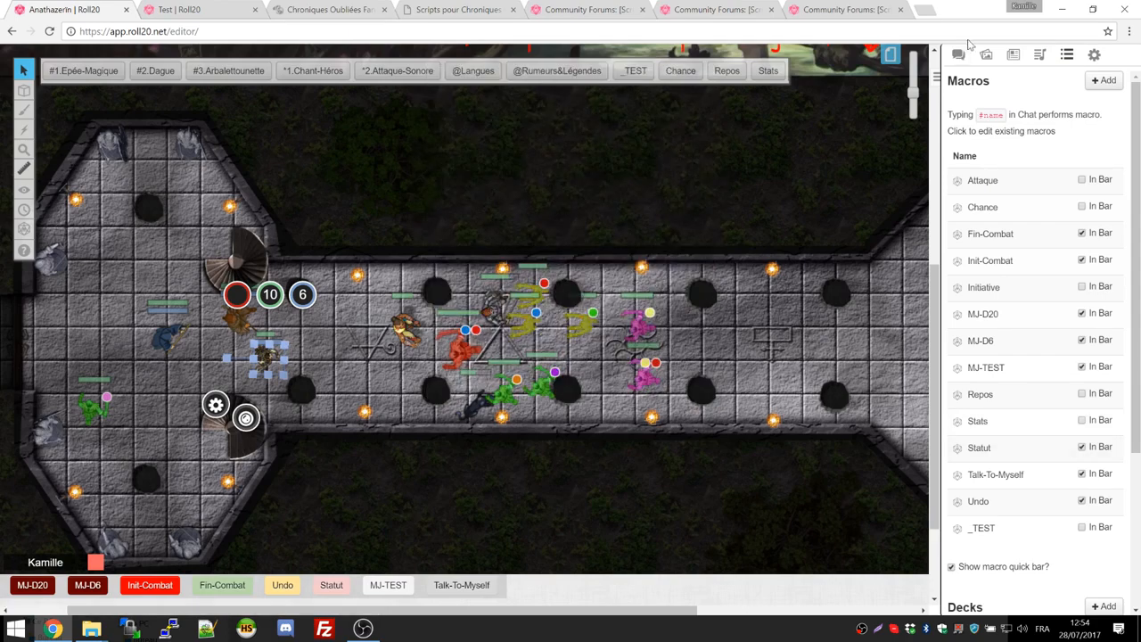
left_click(958, 55)
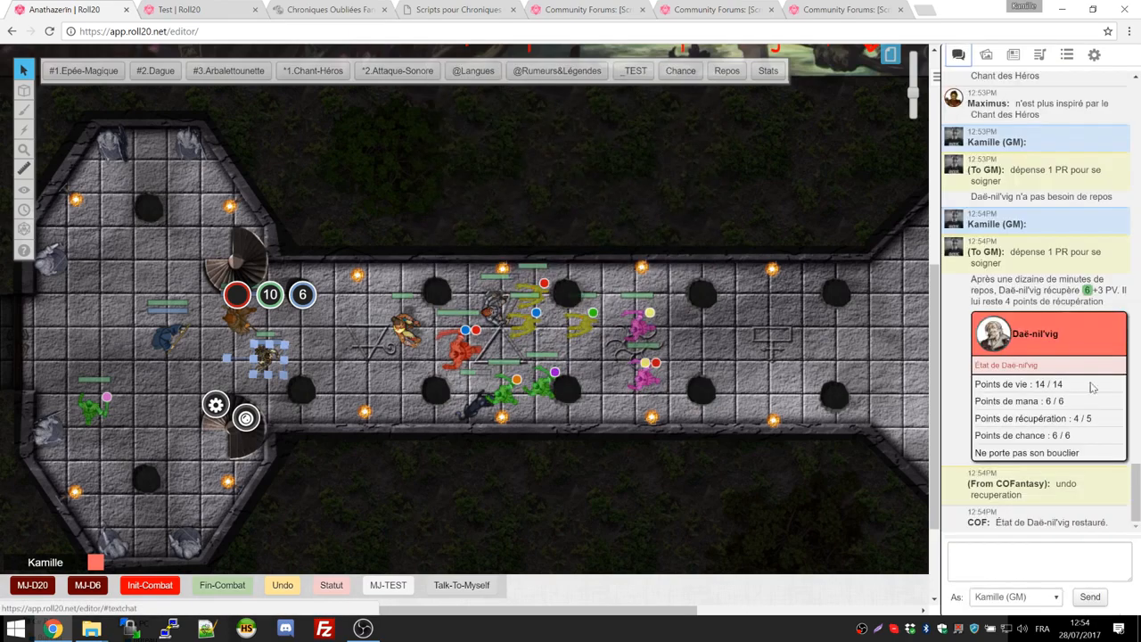
Step: Display the status of Aegon, Laegeavulin, Daë-nil'vig and Maximus in the chat
left_click(311, 392)
left_click_drag(140, 252, 331, 412)
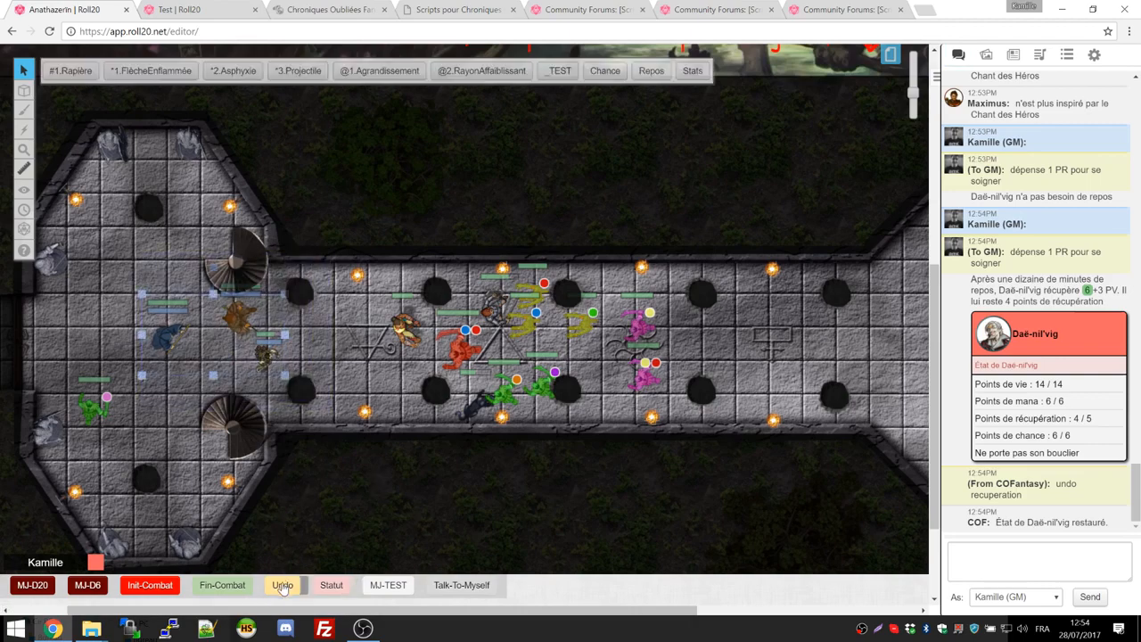
left_click(331, 585)
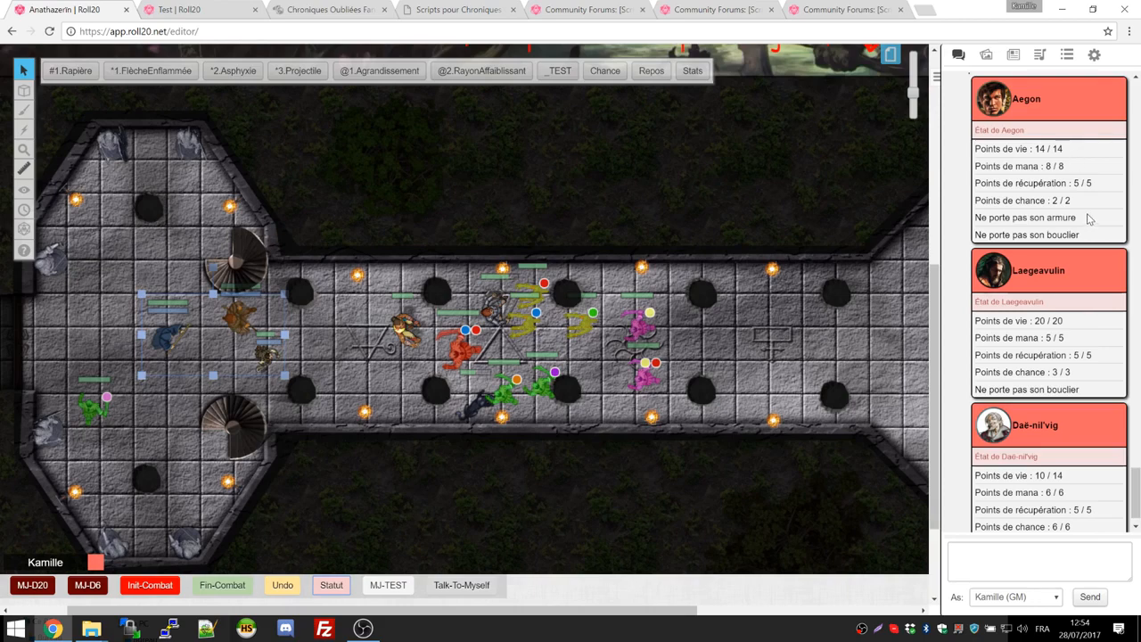
left_click(498, 308)
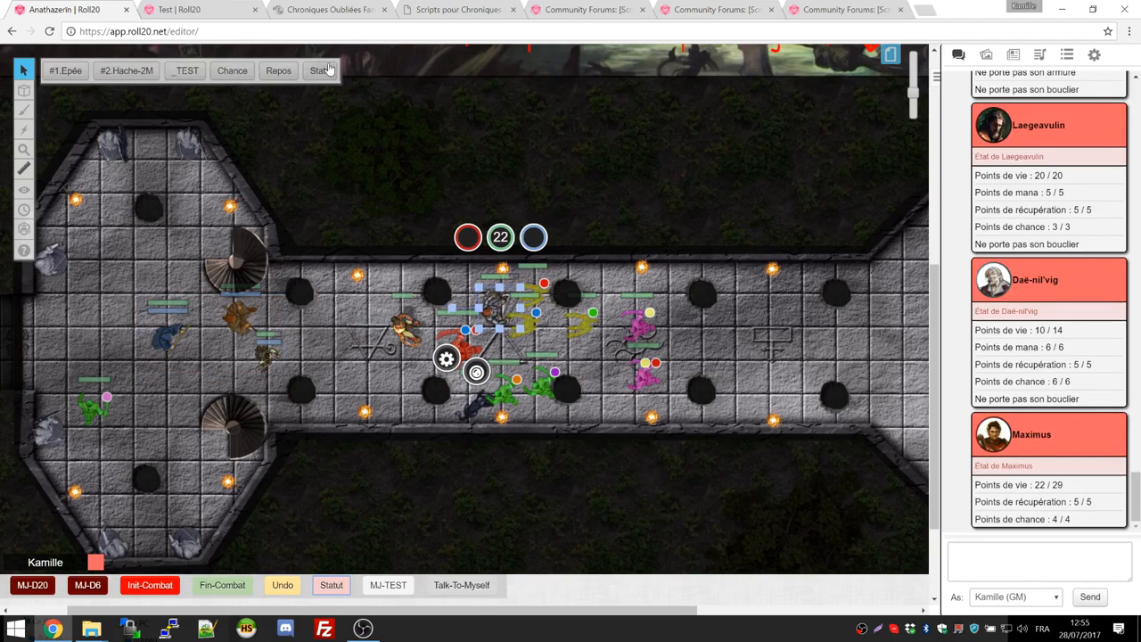
Step: Inspect the command and the list of ability choices in the _TEST macro, leaving it unchanged
left_click(1066, 55)
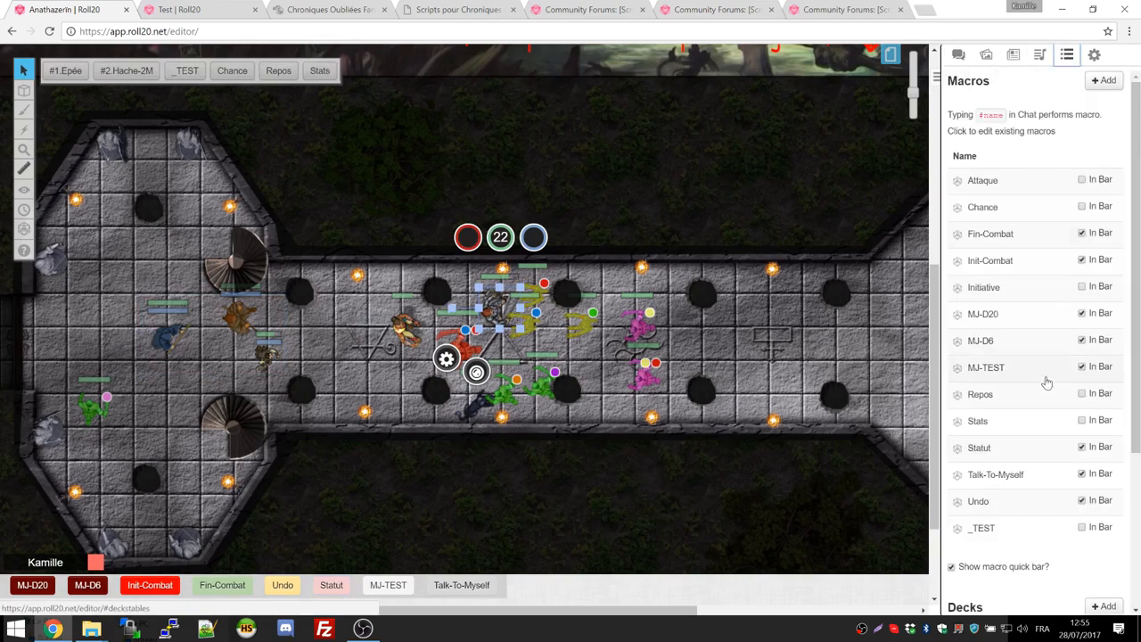
left_click(984, 528)
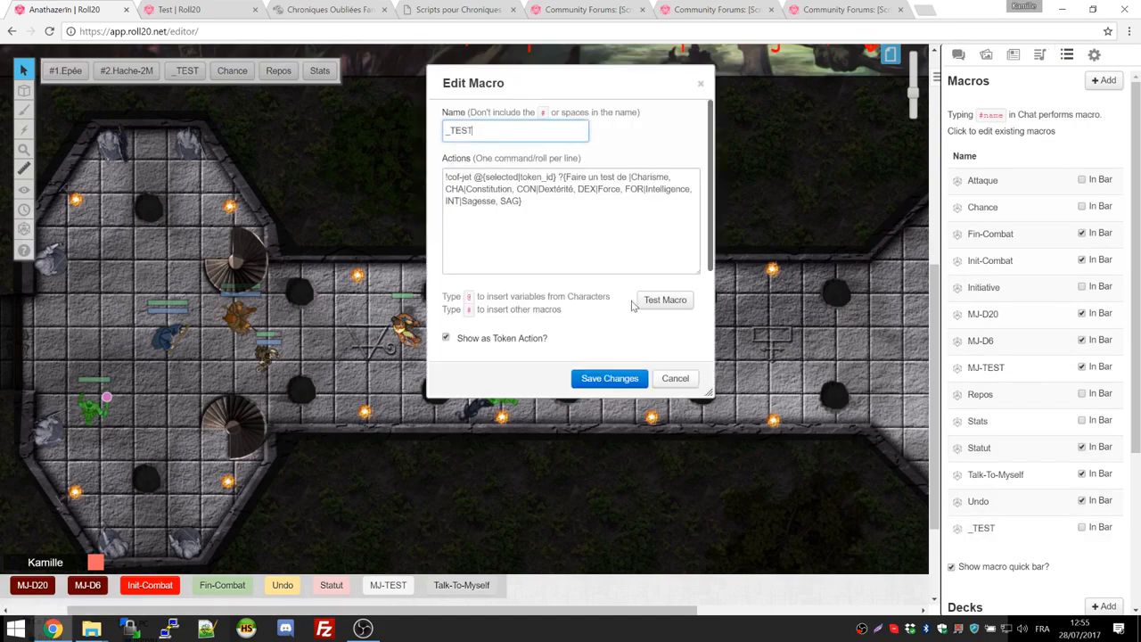
key("Tab")
left_click(474, 178)
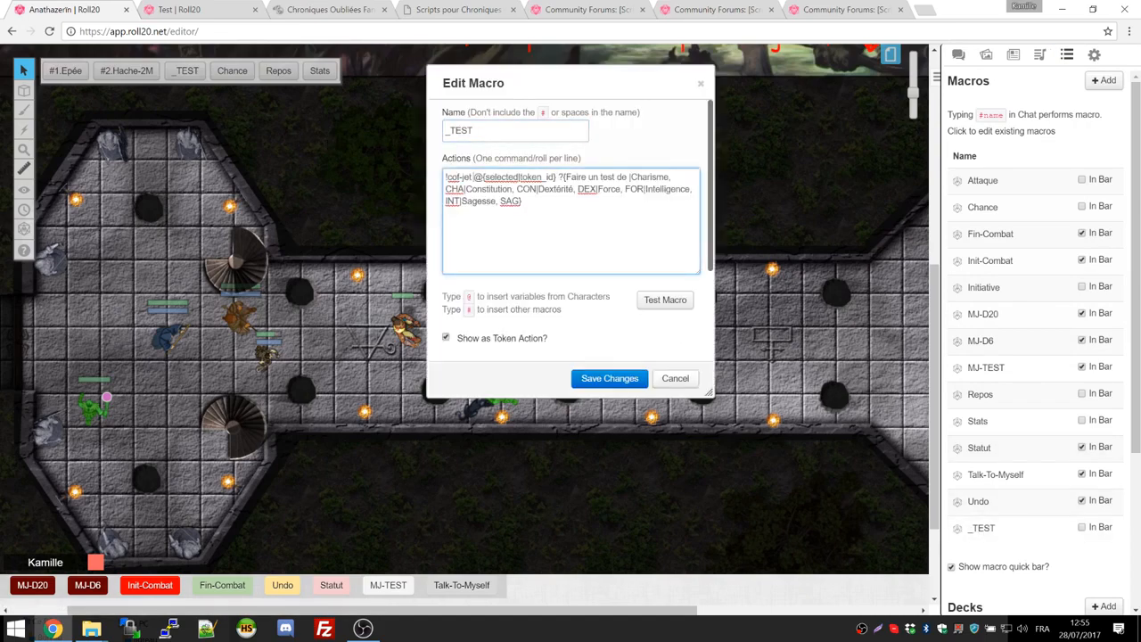
left_click_drag(474, 177, 404, 176)
left_click(502, 201)
left_click_drag(482, 177, 526, 202)
left_click(522, 202)
left_click(523, 202)
left_click(692, 384)
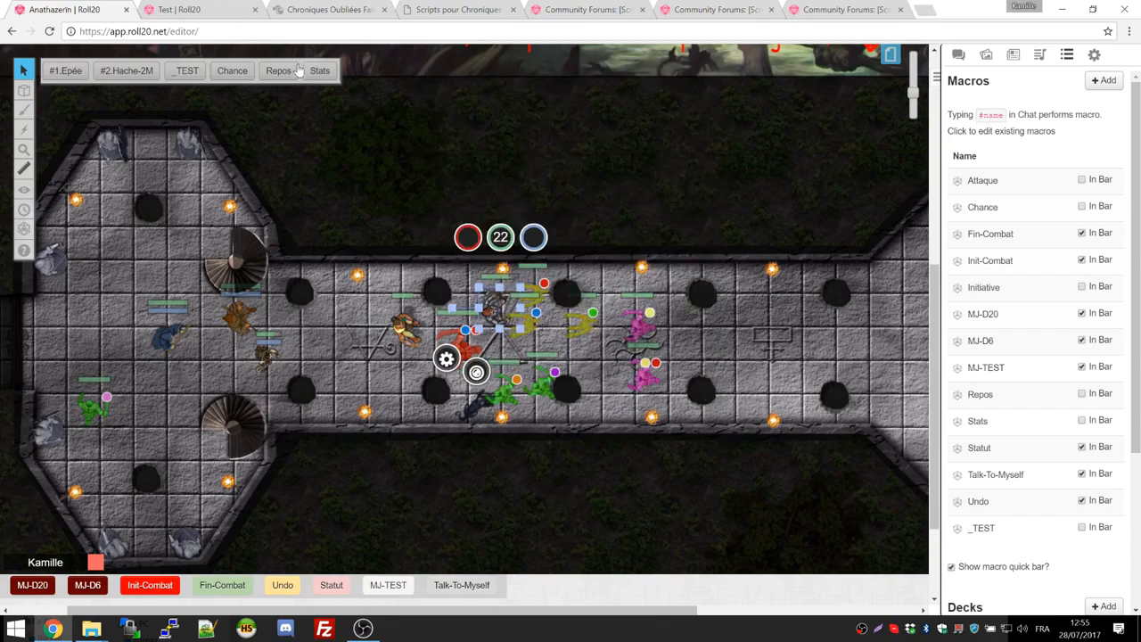
Step: Roll a Sagesse test for Maximus with the _TEST macro and bring up the chat
left_click(186, 71)
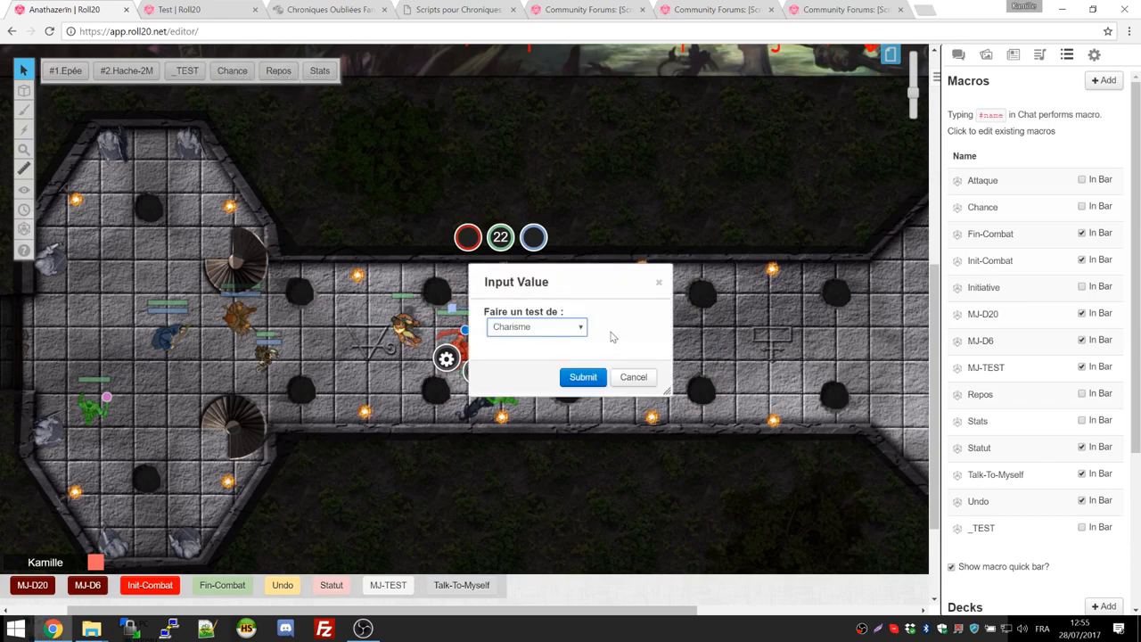
left_click(527, 330)
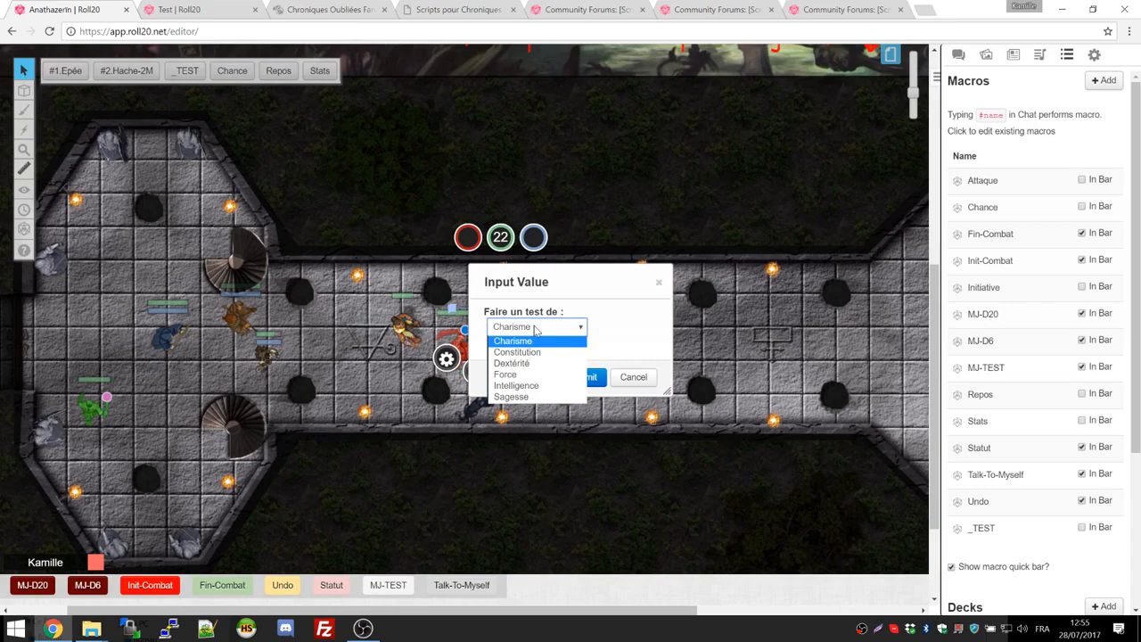
left_click(526, 396)
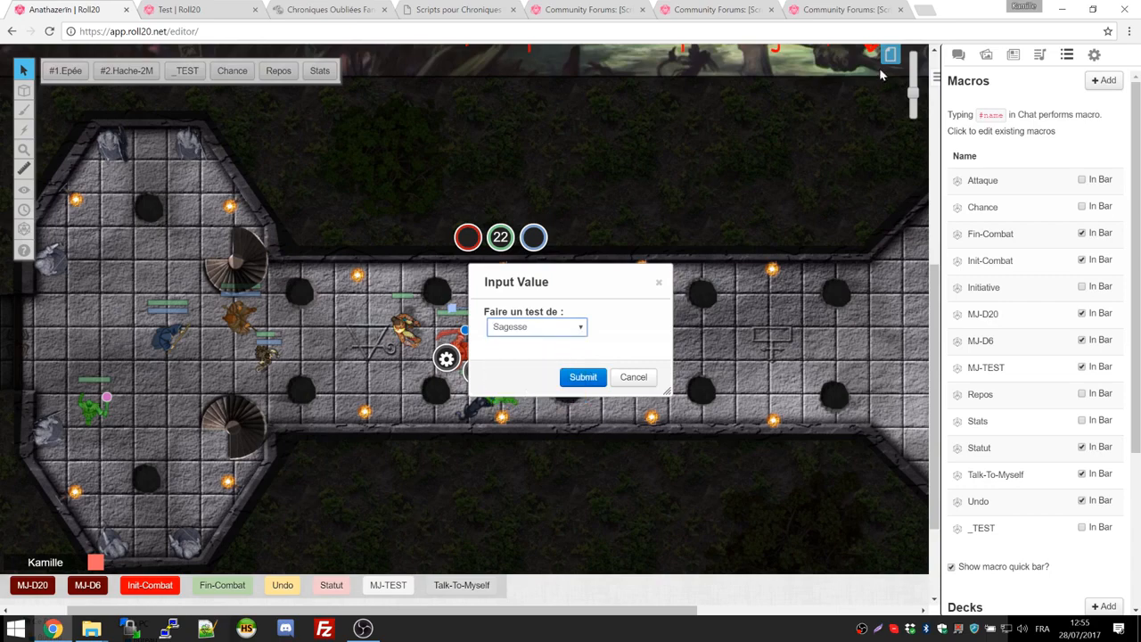
left_click(958, 54)
left_click(581, 377)
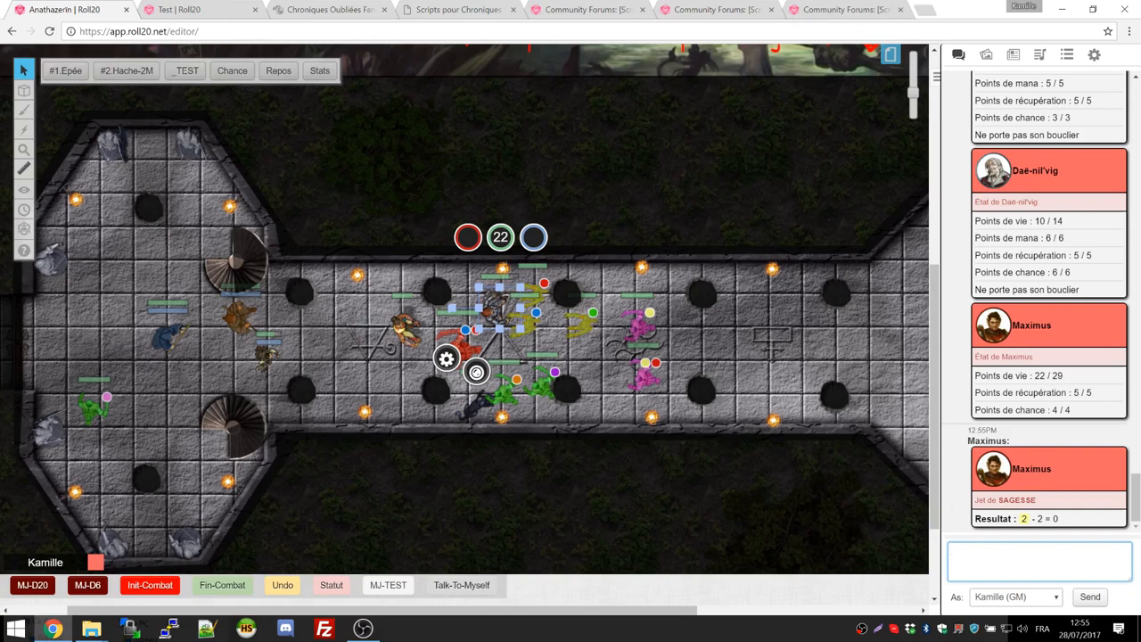
Step: Compare the Sagesse roll's modifier with the SAG value on Maximus's character sheet
mouse_move(1022, 523)
double_click(492, 311)
left_click(379, 124)
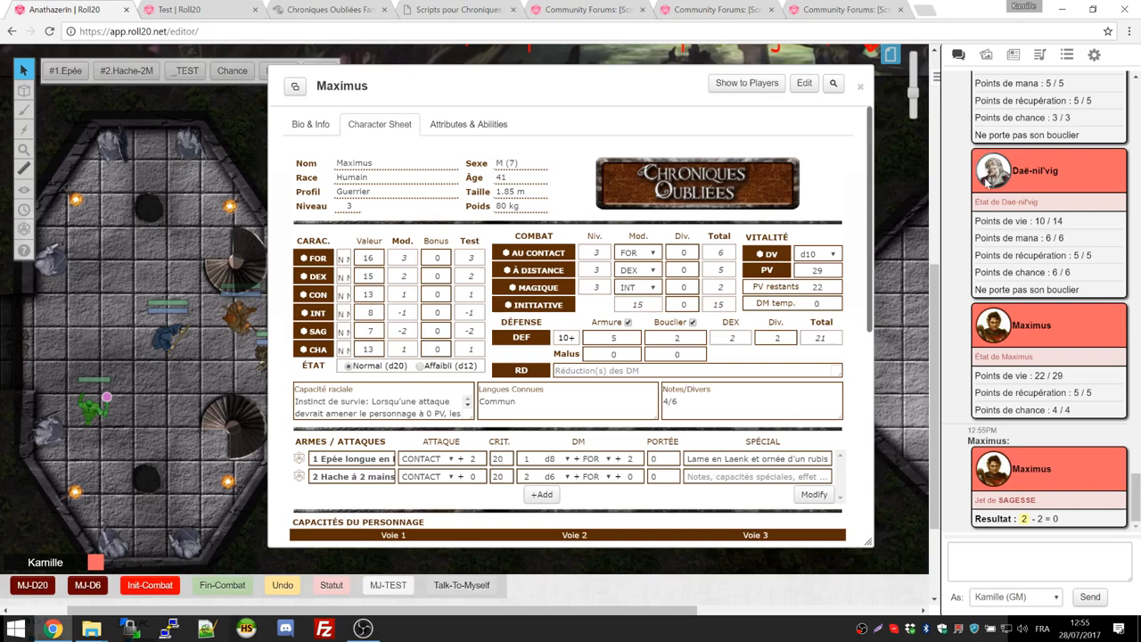
left_click(861, 87)
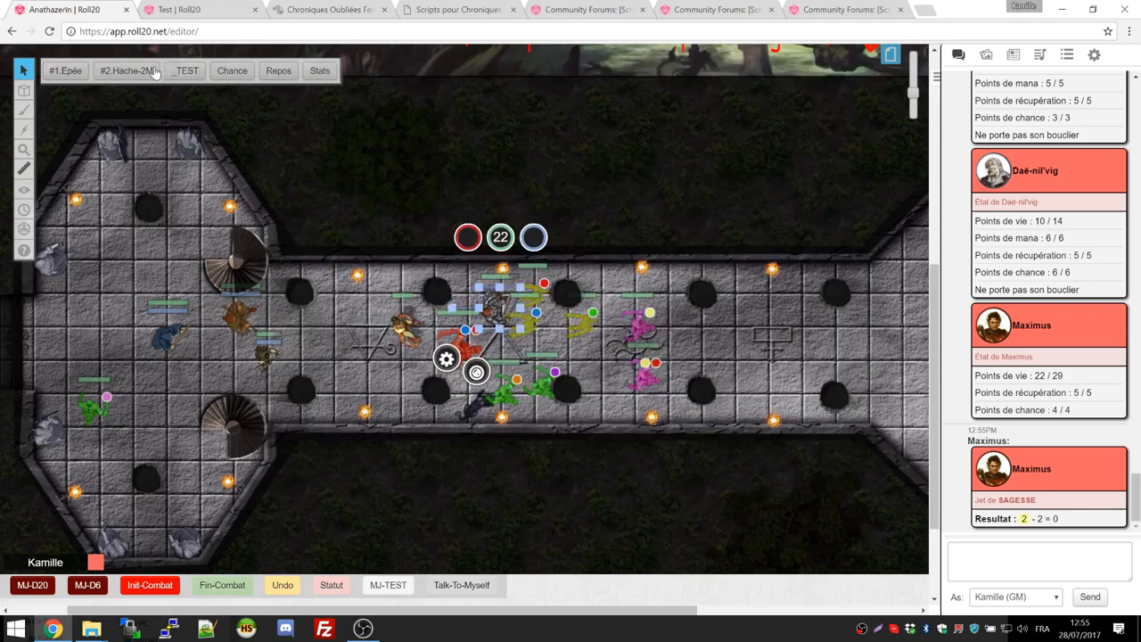
Step: Roll a Force test for Maximus with the _TEST macro
left_click(186, 71)
left_click(533, 326)
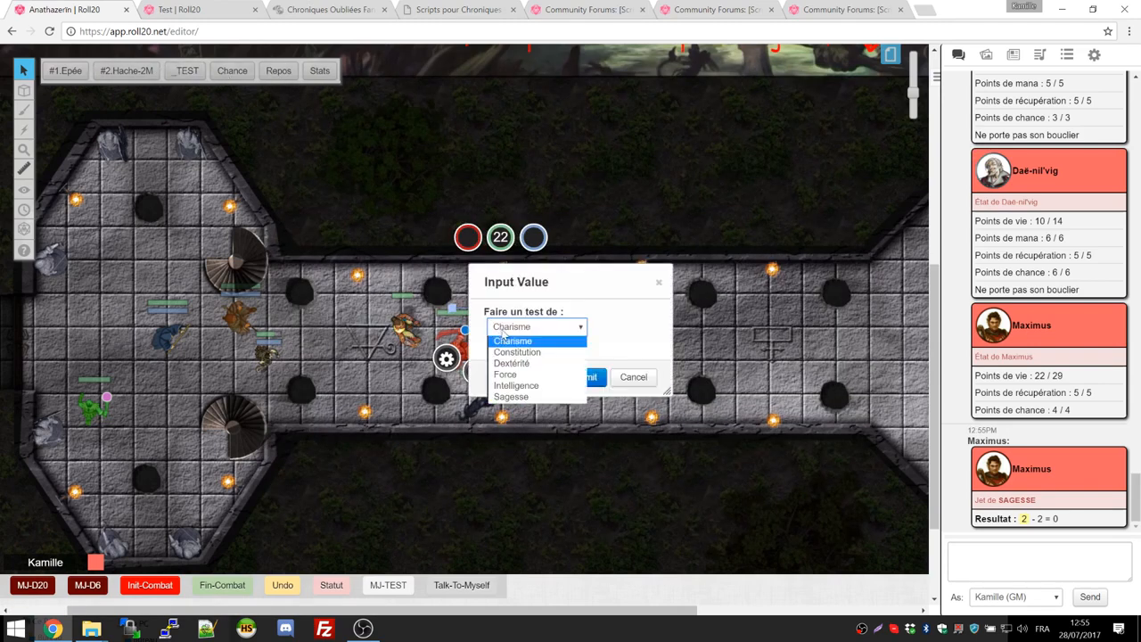
left_click(512, 369)
left_click(583, 377)
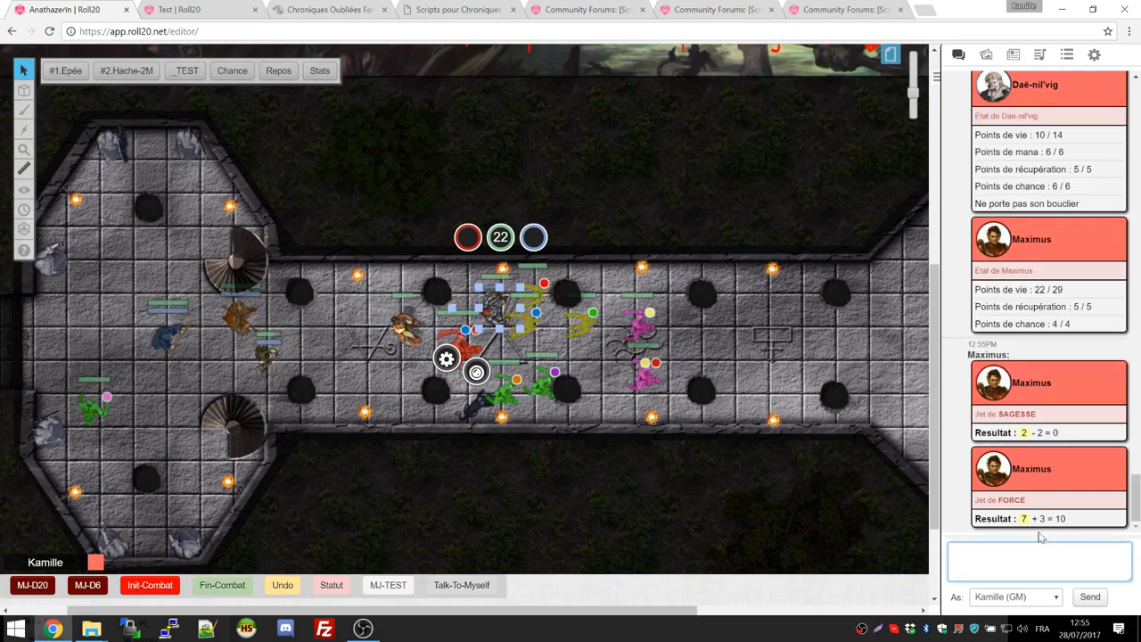
left_click(1074, 532)
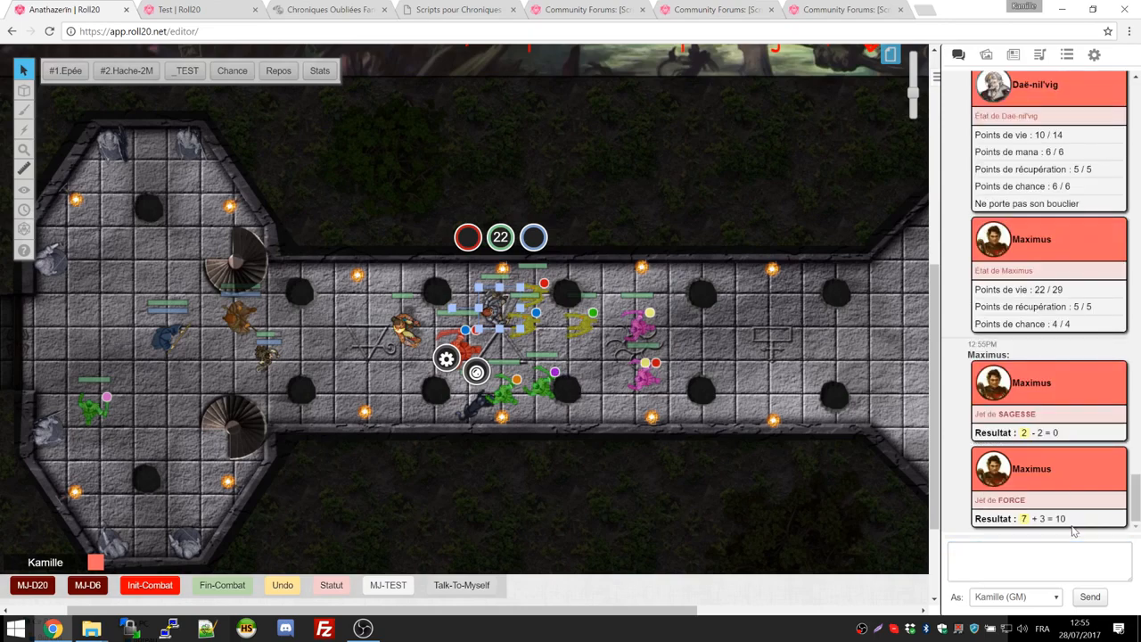
Step: Announce a Sagesse test in the chat with the MJ-TEST macro
left_click(377, 588)
left_click(558, 332)
left_click(522, 397)
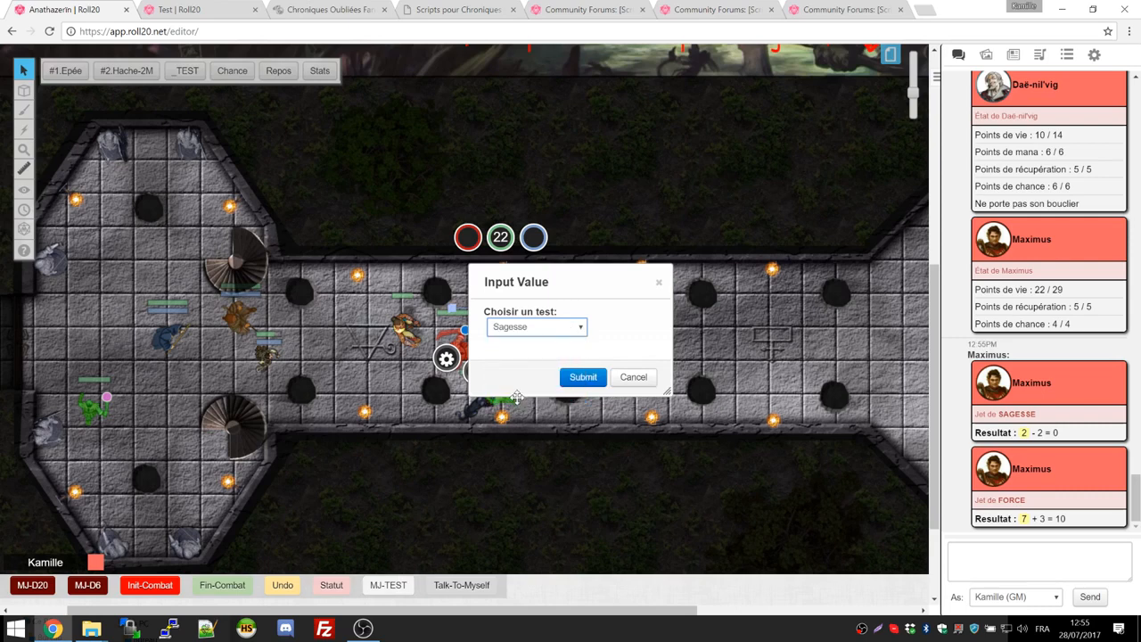
left_click(573, 379)
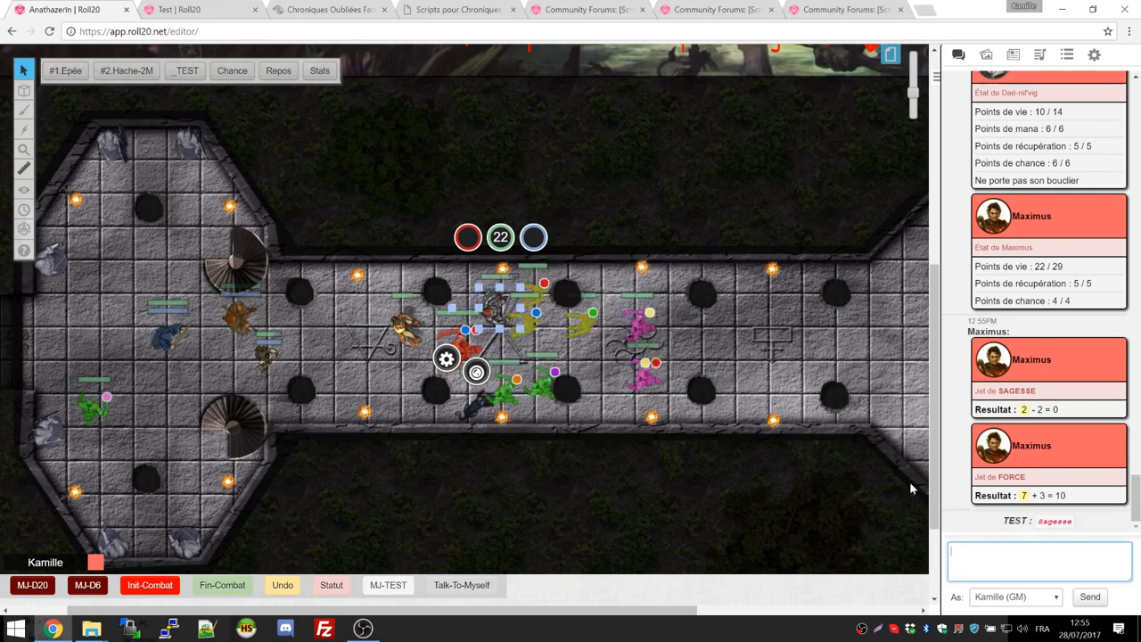
Step: Answer the announced test by rolling Sagesse for Maximus with the _TEST macro
left_click(187, 70)
left_click(563, 332)
left_click(511, 396)
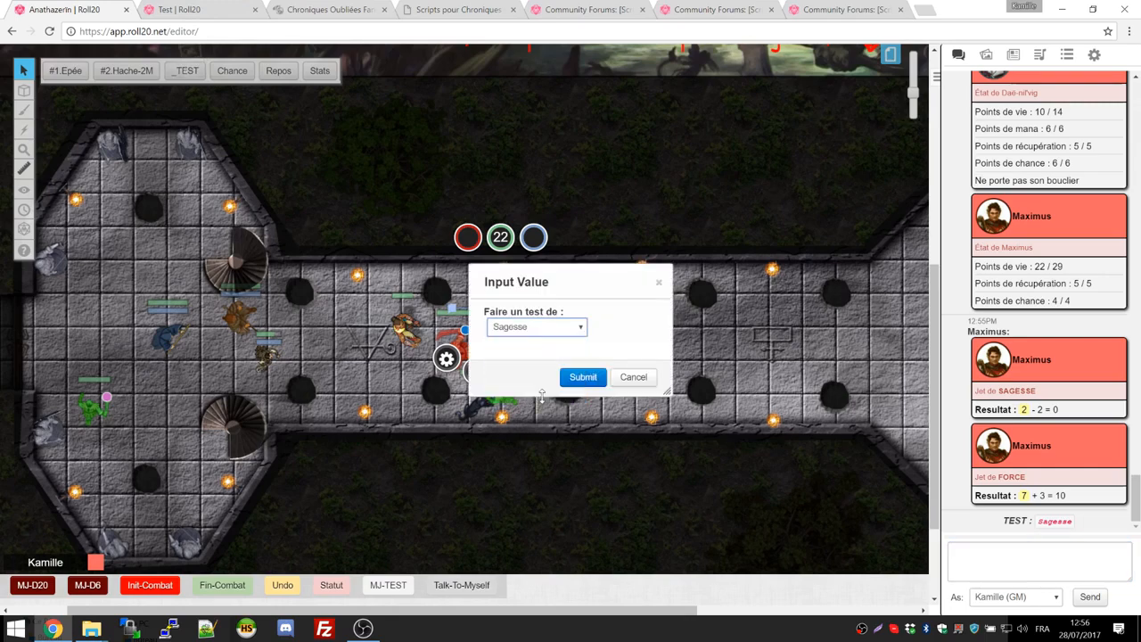
left_click(589, 377)
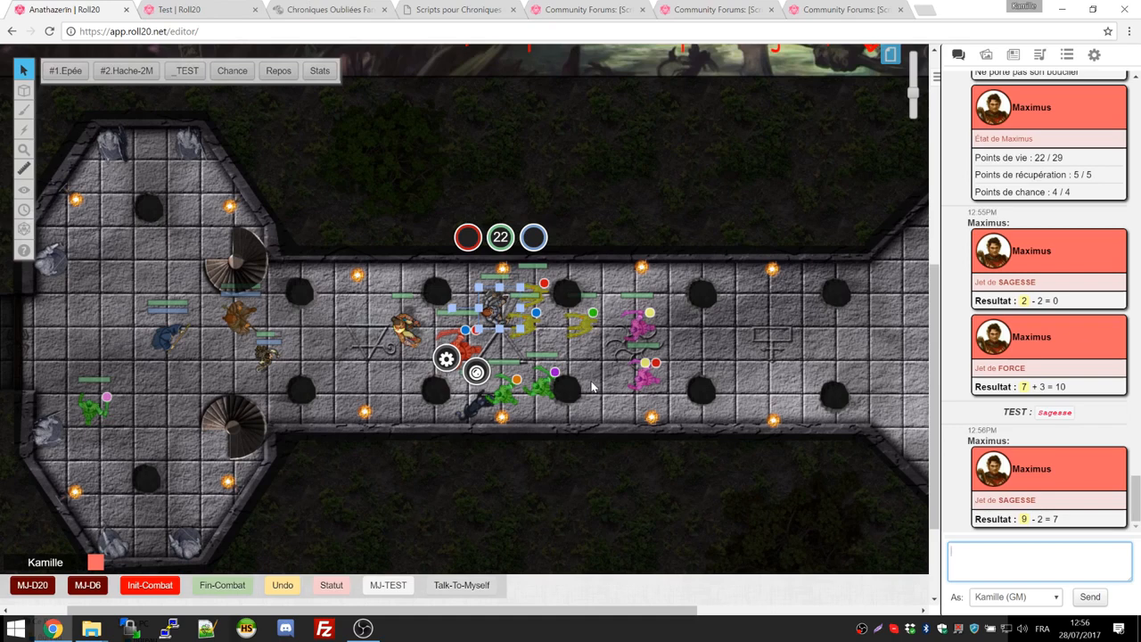
Step: Select the five player-character tokens together on the map and clear the selection
left_click(398, 452)
left_click(403, 328)
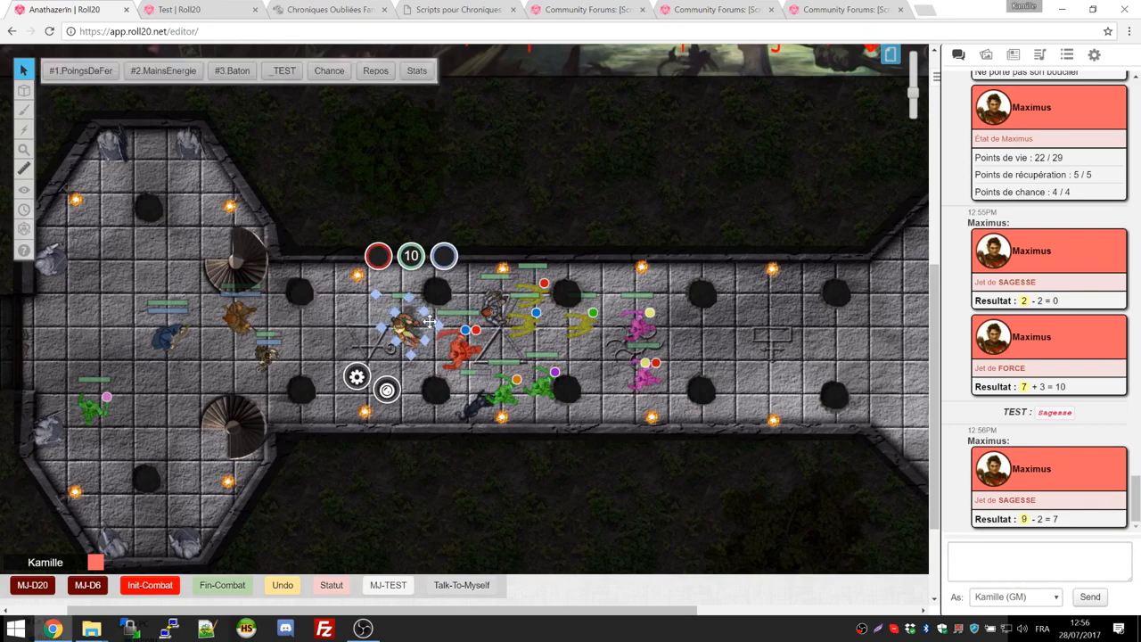
left_click(501, 300, "shift")
left_click(272, 353, "shift")
left_click(242, 321, "shift")
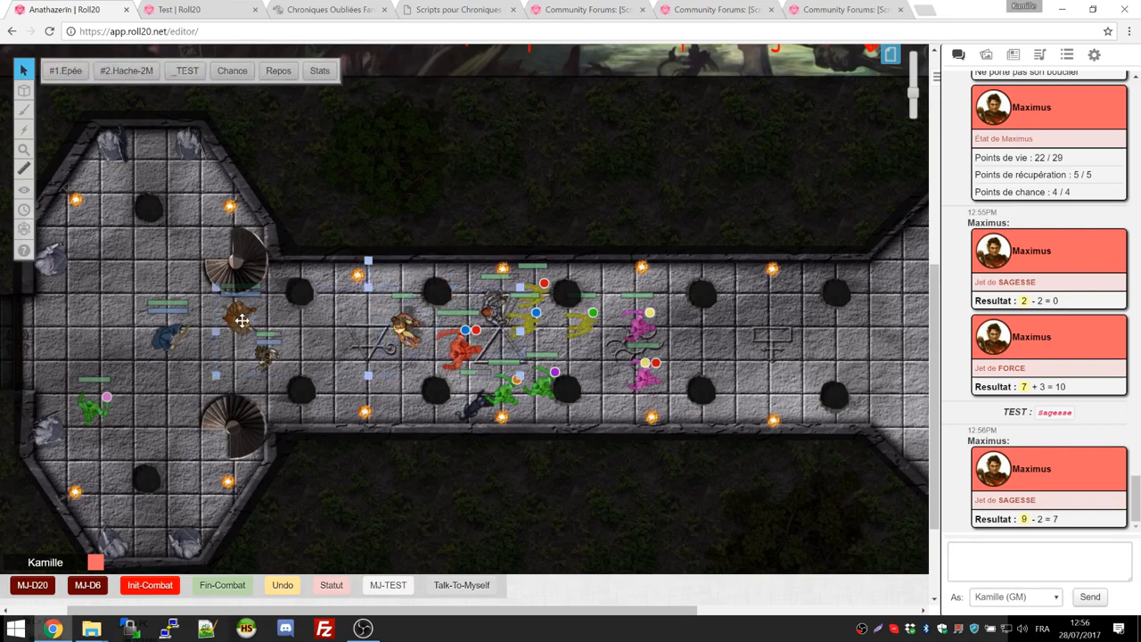
left_click(174, 330, "shift")
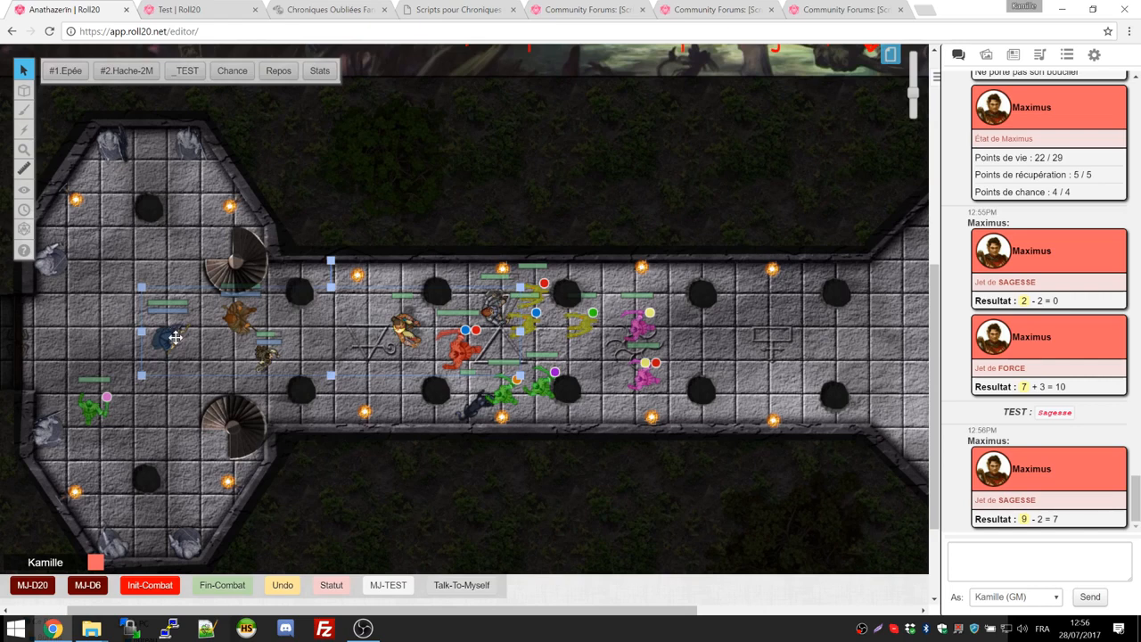
left_click(330, 203)
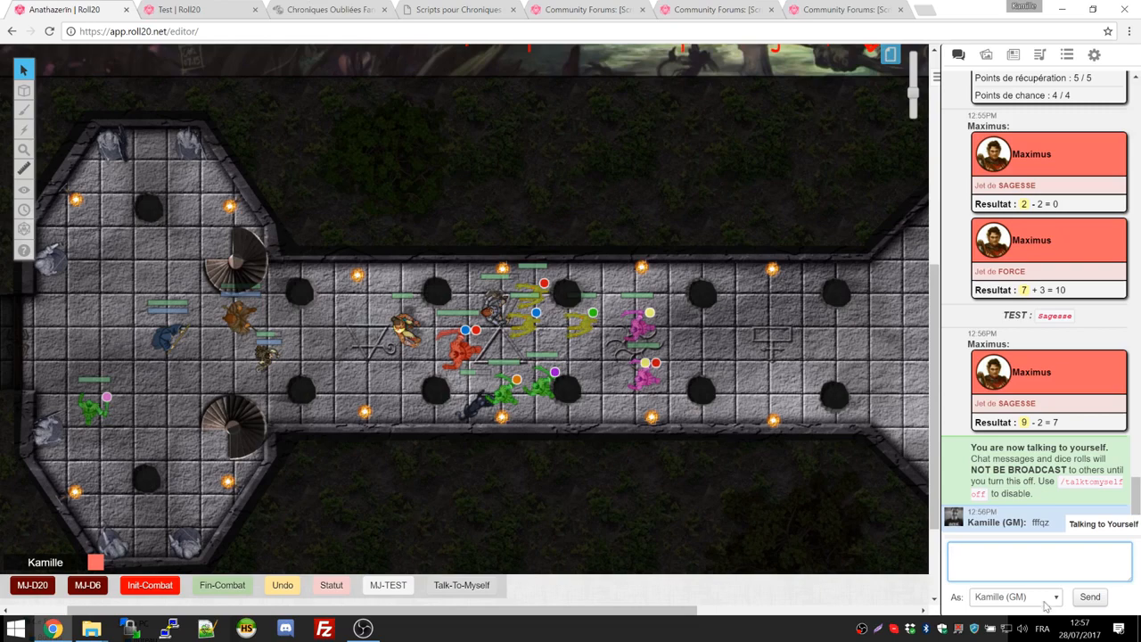
Step: Switch to the scripts documentation and search the page for "agradd"
left_click(428, 9)
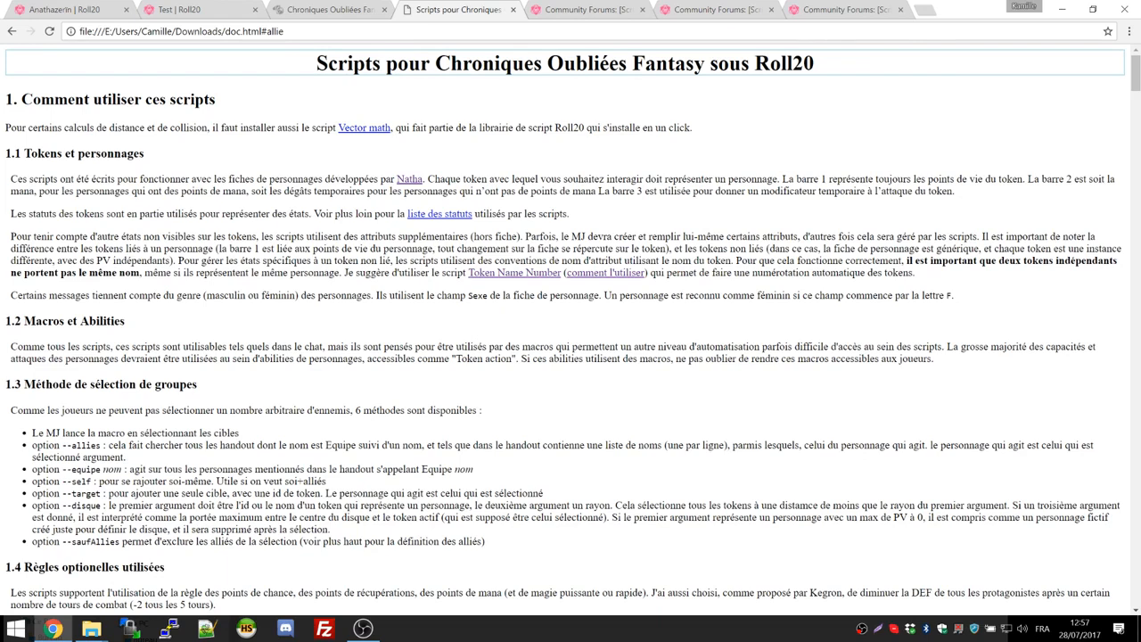
key("ctrl+f")
type("angr")
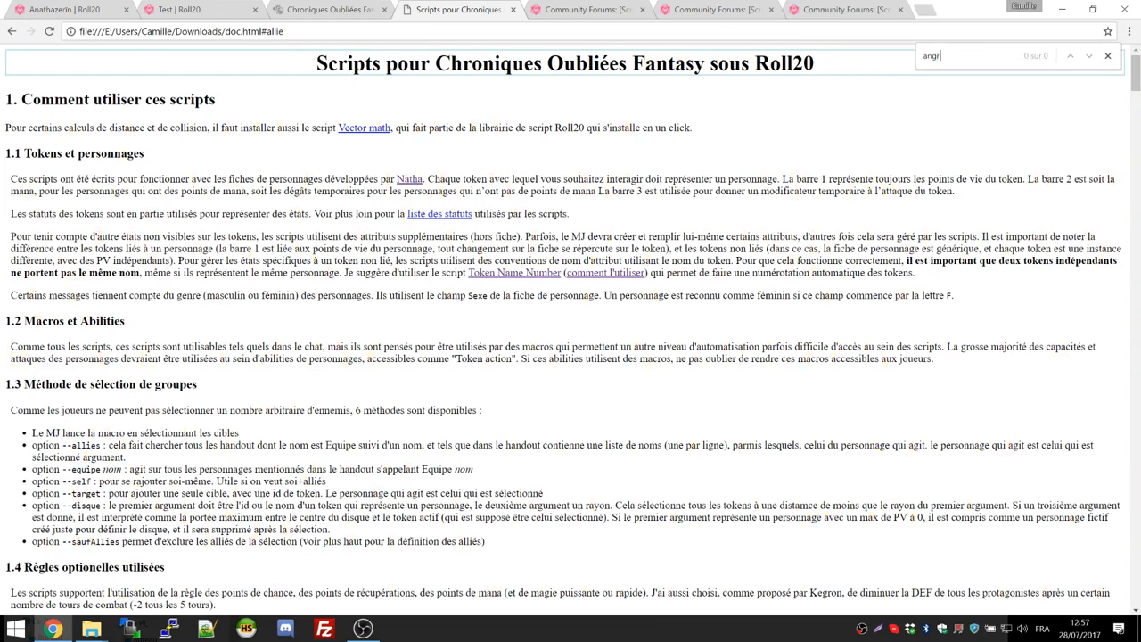
key("BackSpace")
key("BackSpace")
key("BackSpace")
type("gradd")
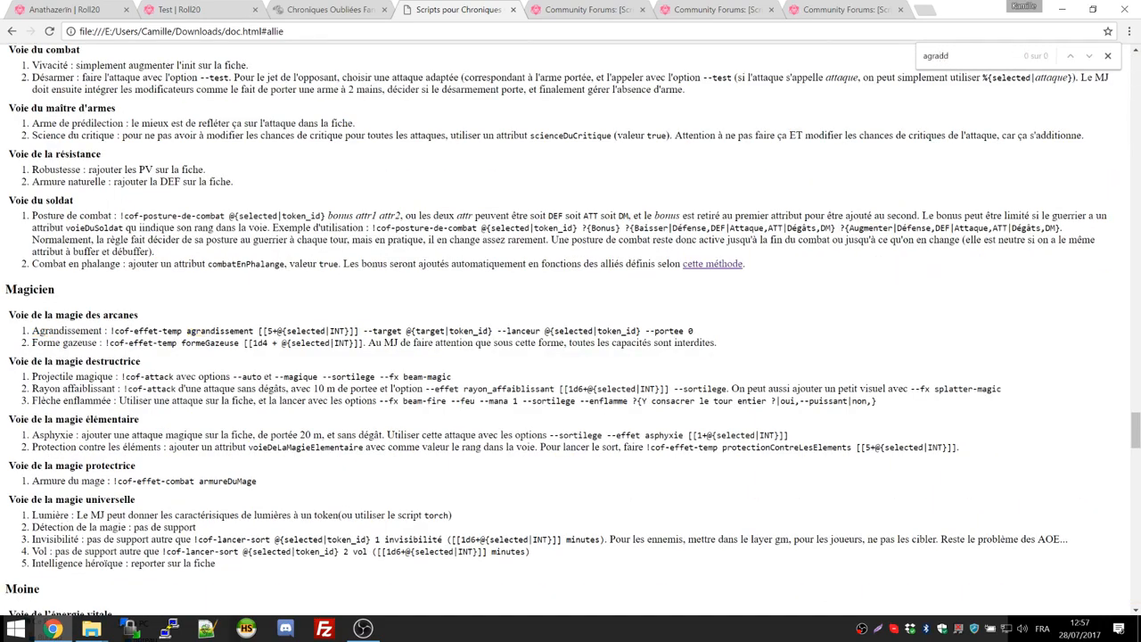
key("Escape")
Step: Examine the documentation's class sections from Forgesort and Guerrier through Magicien, Moine and Nécromancien to Prêtre
double_click(30, 289)
scroll(28, 292, "up", 7)
double_click(32, 371)
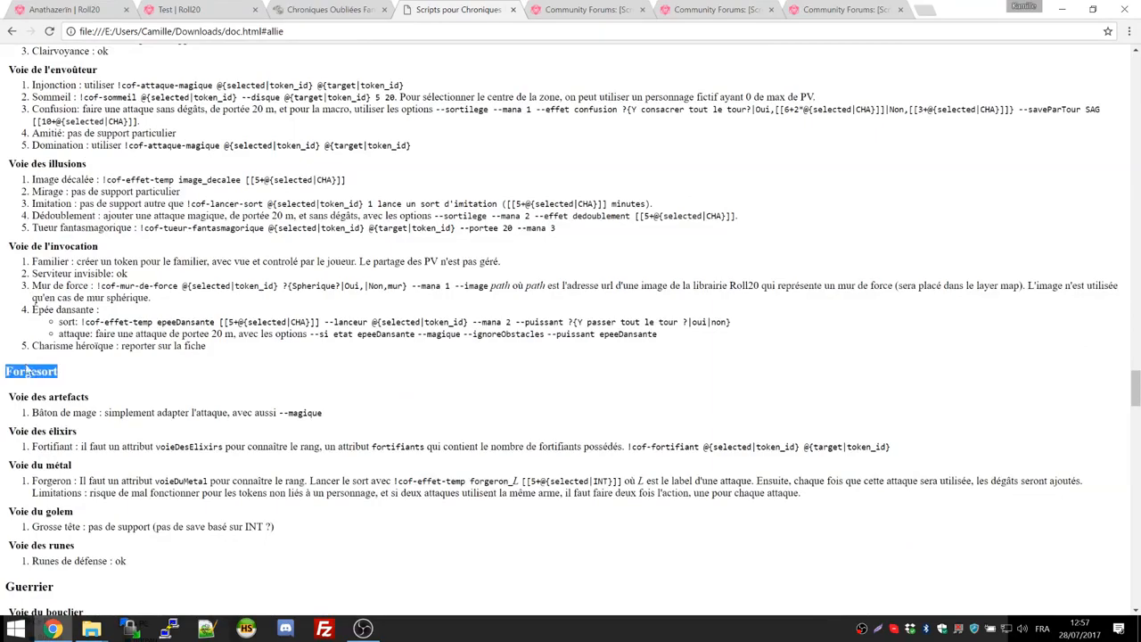
scroll(31, 360, "up", 3)
scroll(31, 360, "down", 5)
scroll(31, 359, "down", 8)
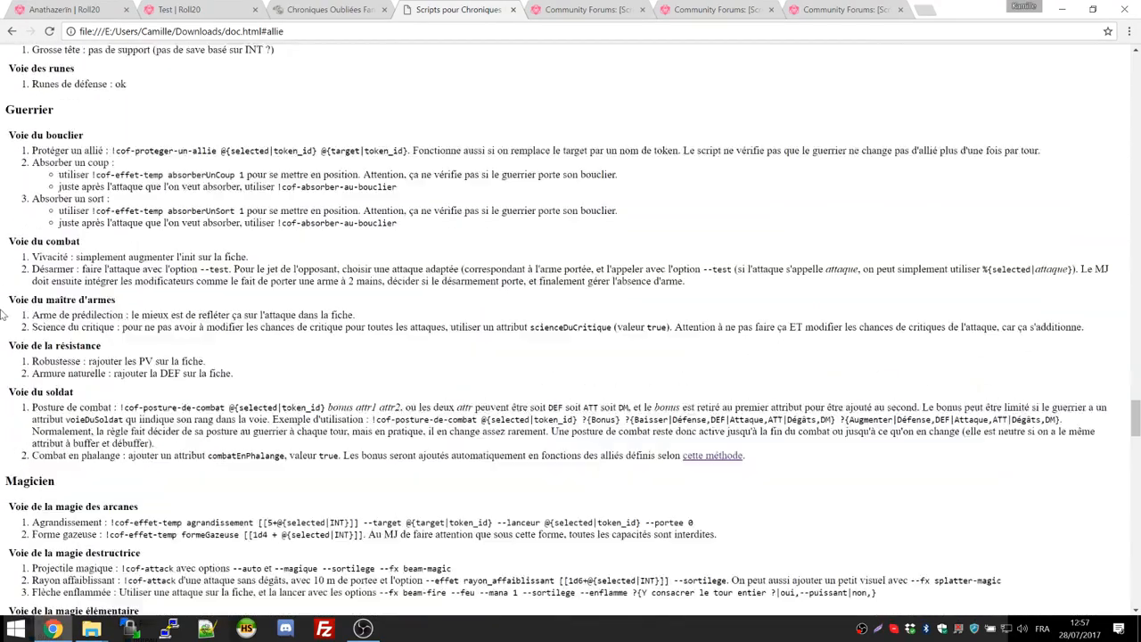
double_click(20, 314)
double_click(29, 289)
scroll(27, 294, "down", 4)
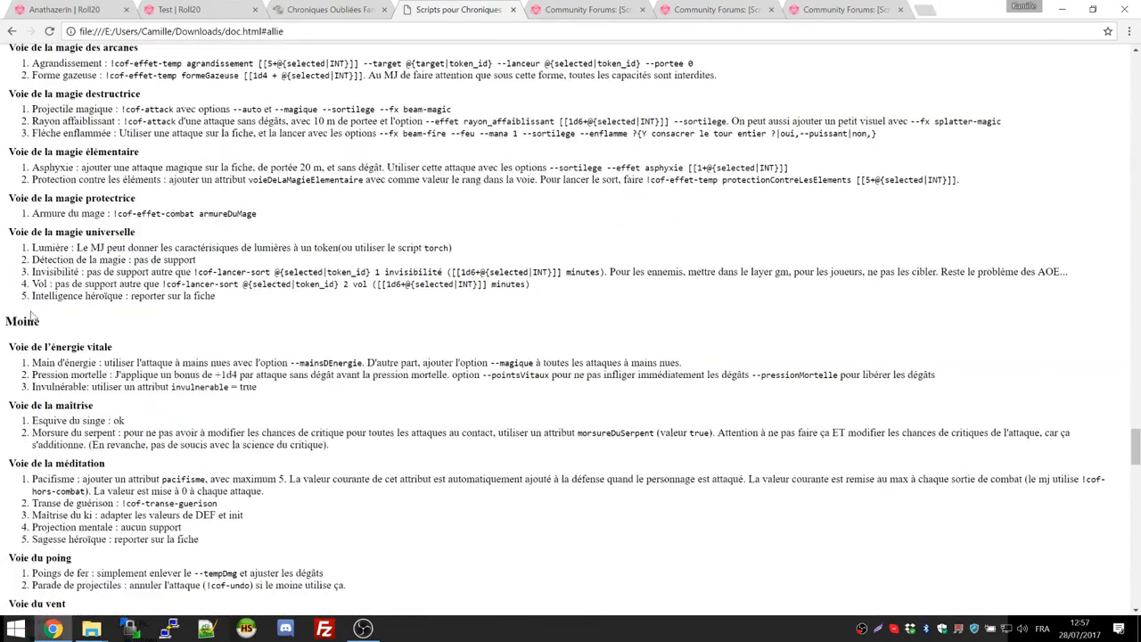
double_click(22, 321)
scroll(23, 321, "down", 3)
double_click(43, 413)
scroll(45, 414, "down", 3)
double_click(22, 469)
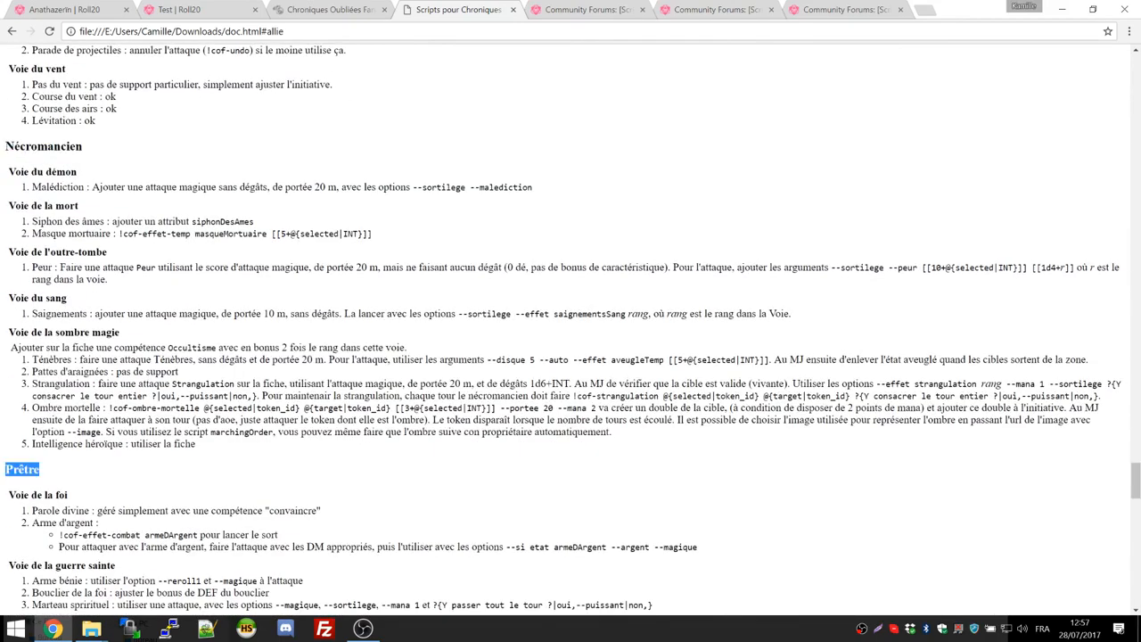
Step: Highlight the Prêtre's Bénédiction command and the leger and modere options of the healing commands
scroll(90, 410, "down", 3)
left_click_drag(92, 371, 155, 371)
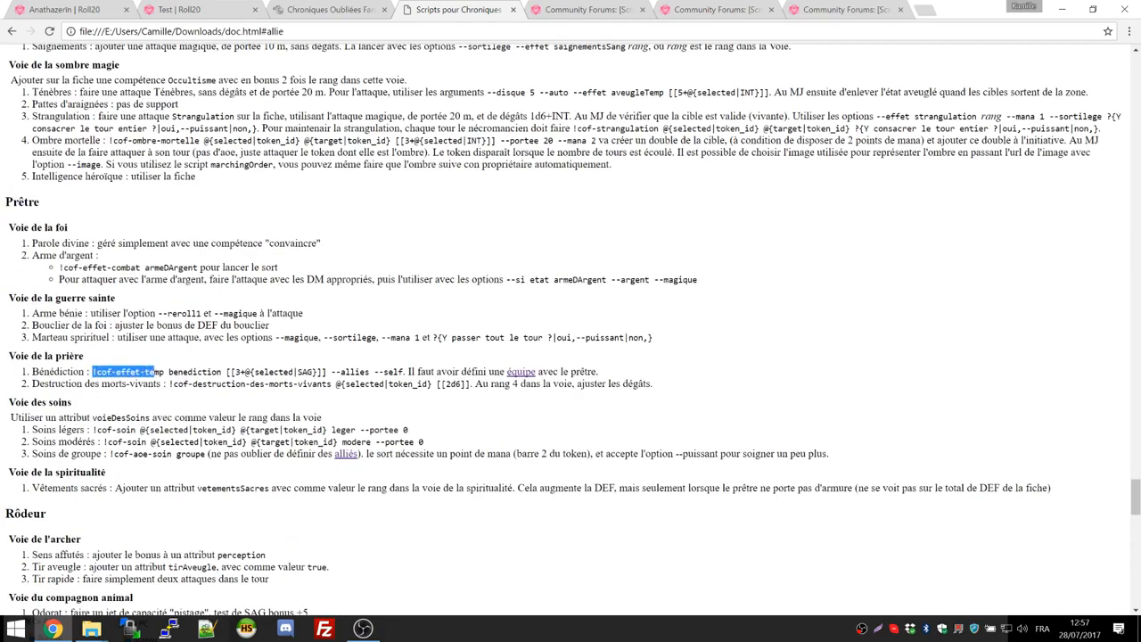
left_click_drag(92, 429, 336, 454)
left_click(335, 469)
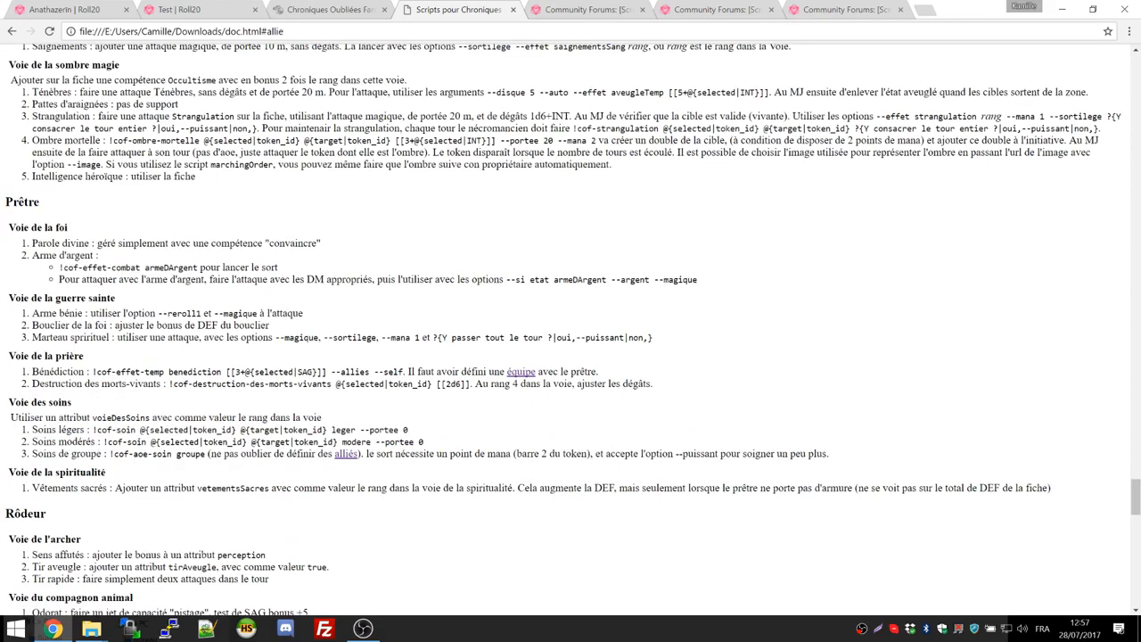
left_click_drag(93, 430, 373, 443)
double_click(344, 429)
double_click(357, 442)
Step: Review the Rôdeur entries, highlighting Tir aveugle, and skim the Voleur and racial prestige sections
scroll(459, 415, "down", 4)
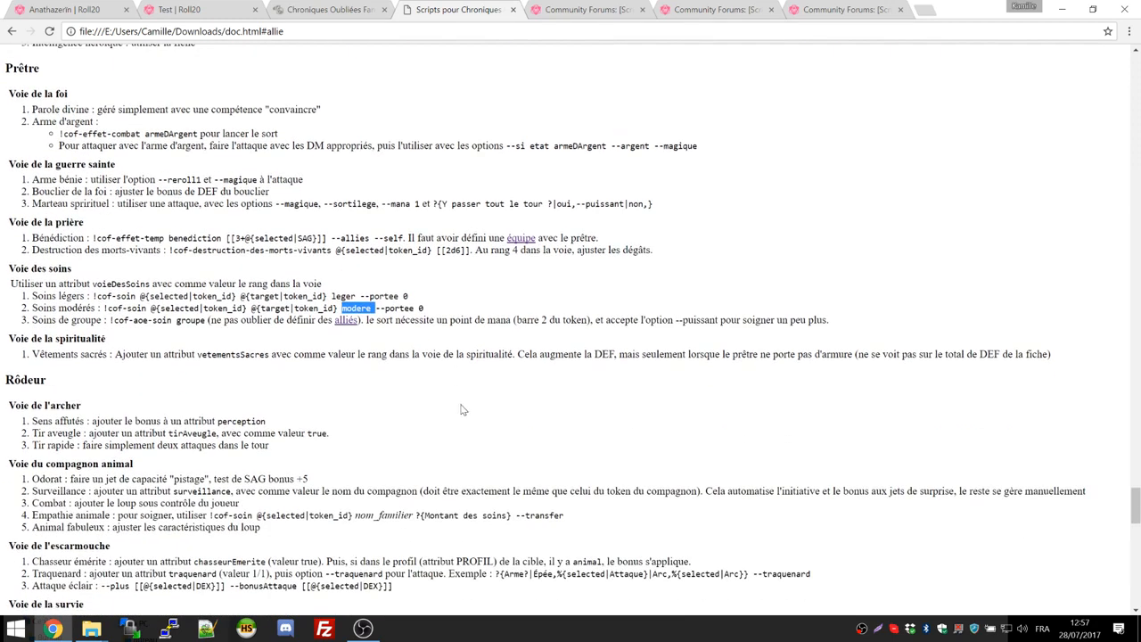
double_click(65, 233)
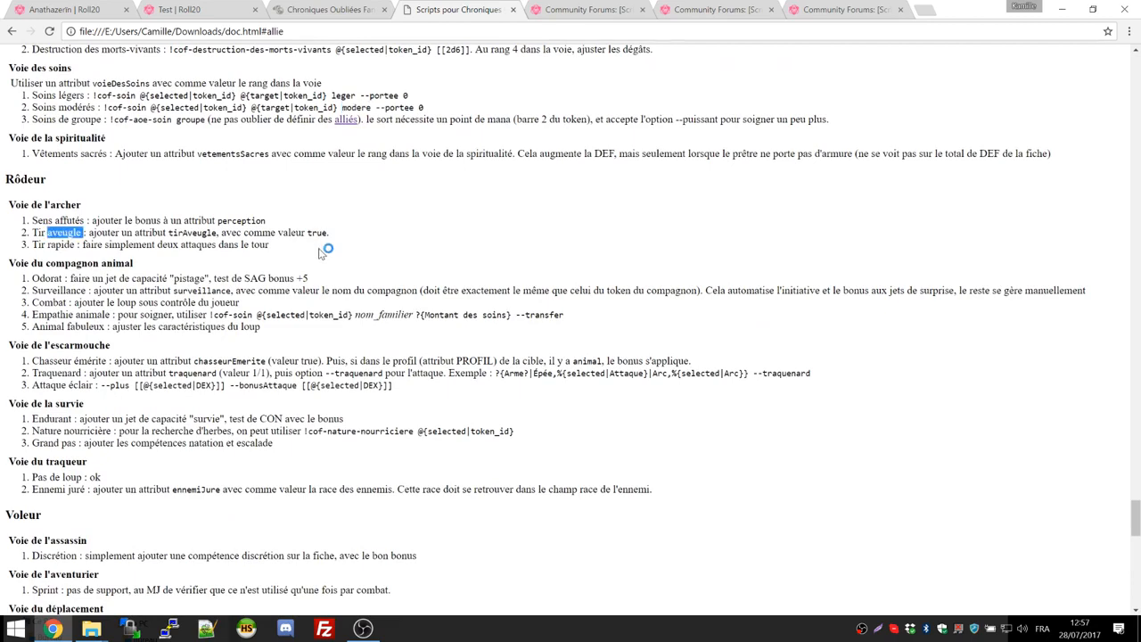
scroll(321, 252, "down", 5)
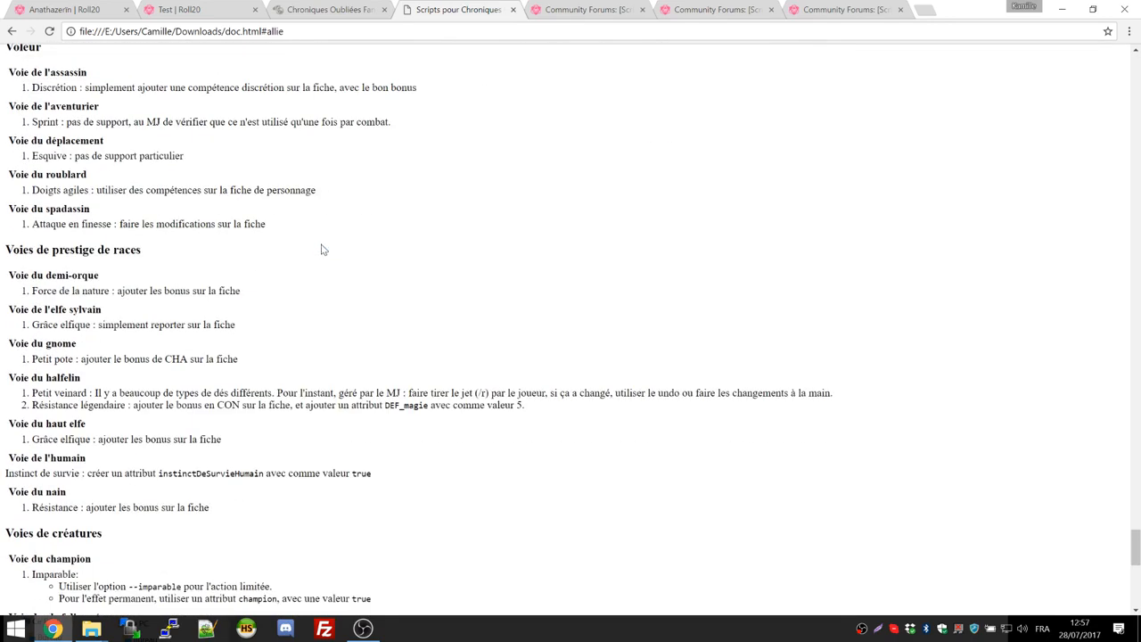
scroll(322, 250, "up", 4)
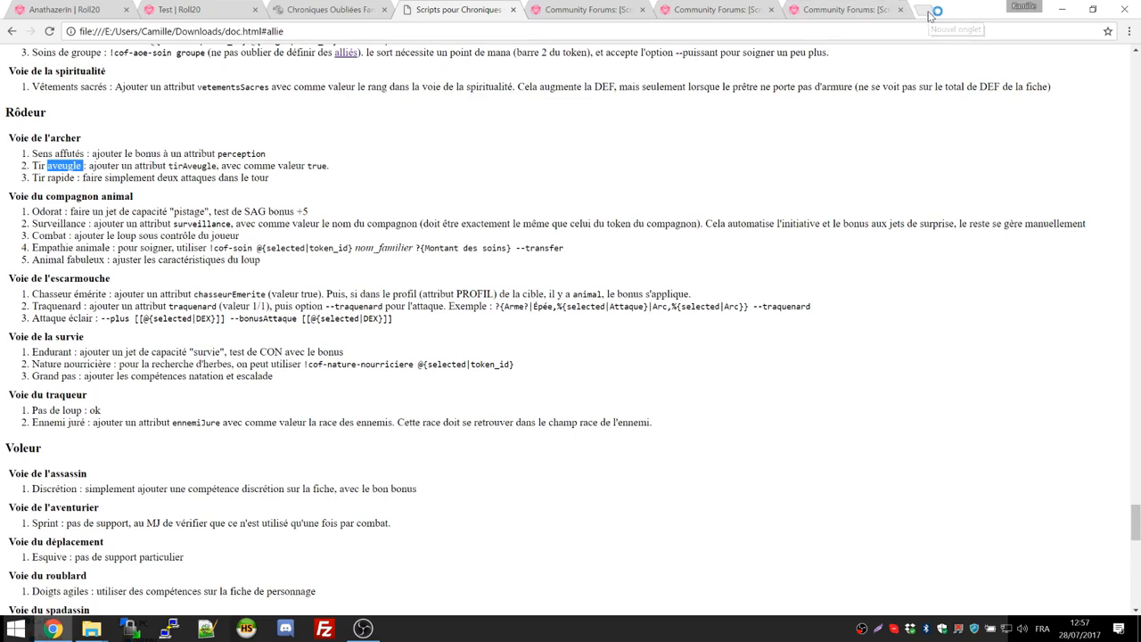
Step: Open the black-book-editions.fr website in a new browser tab
left_click(928, 11)
type("black-book-editions.fr")
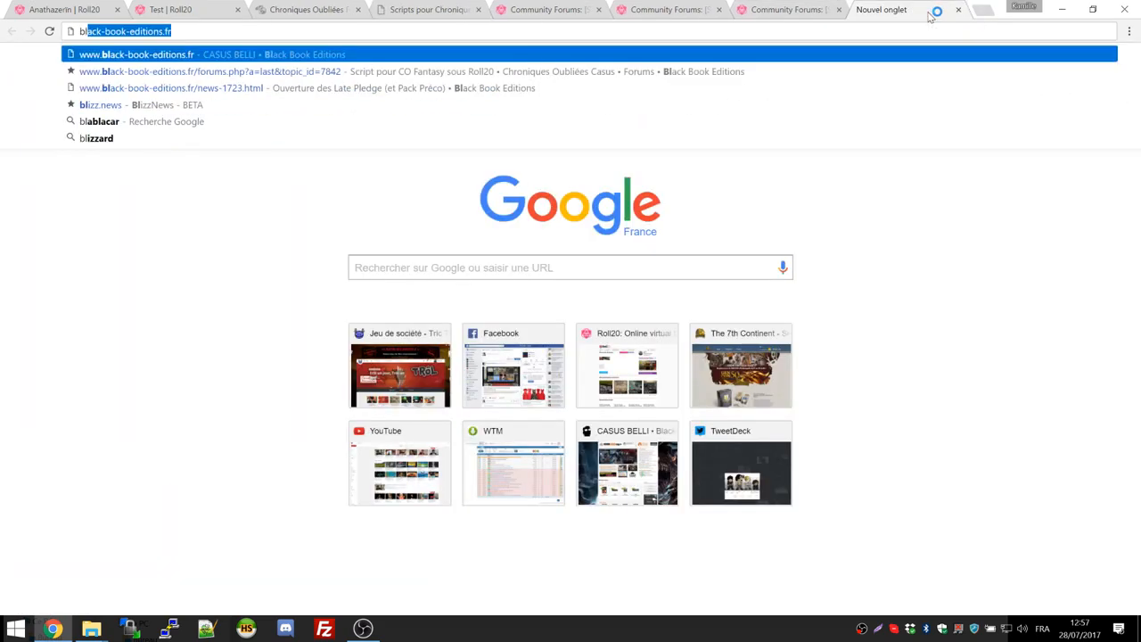
key("Return")
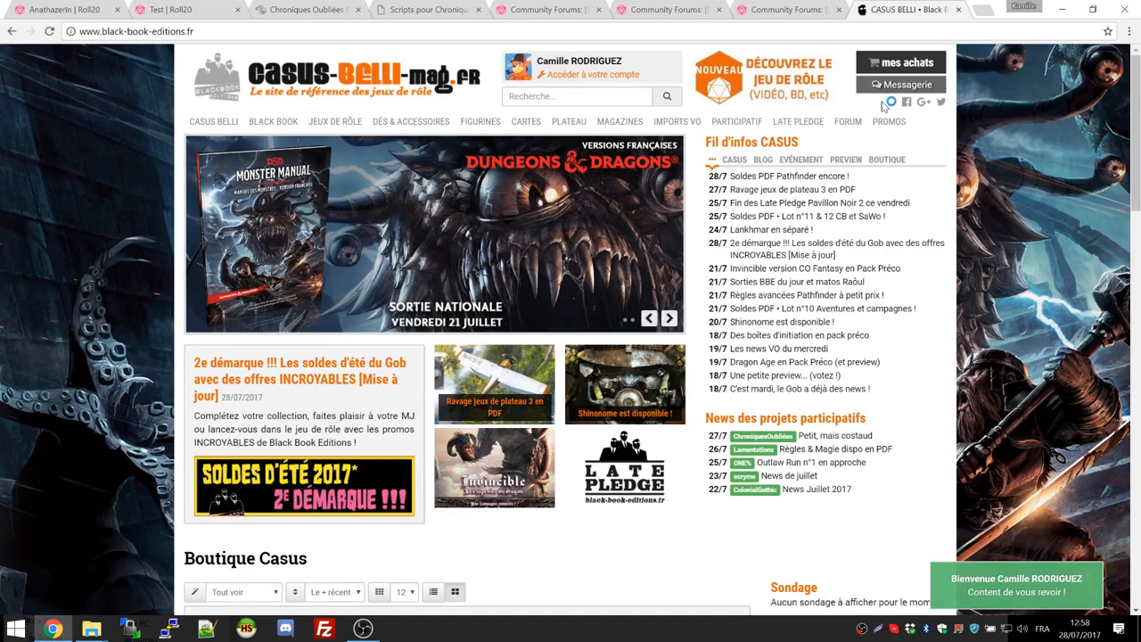
Step: Open the topic "Script pour CO Fantasy sous Roll20" in the JdR Black Book forum's Chroniques Oubliées Casus board
left_click(848, 121)
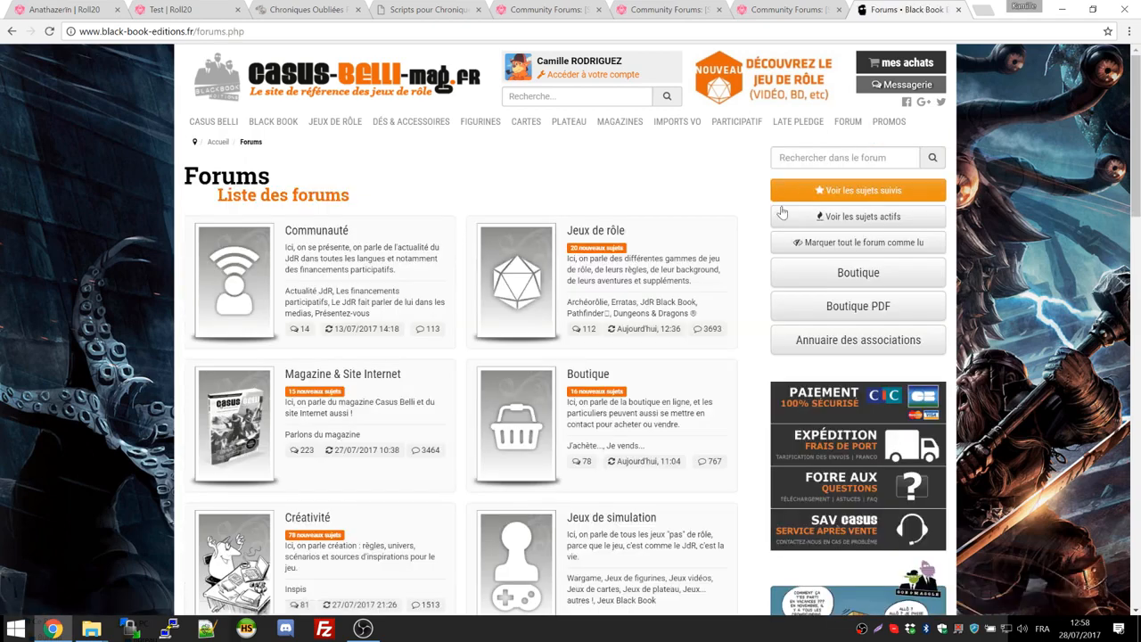
left_click(677, 304)
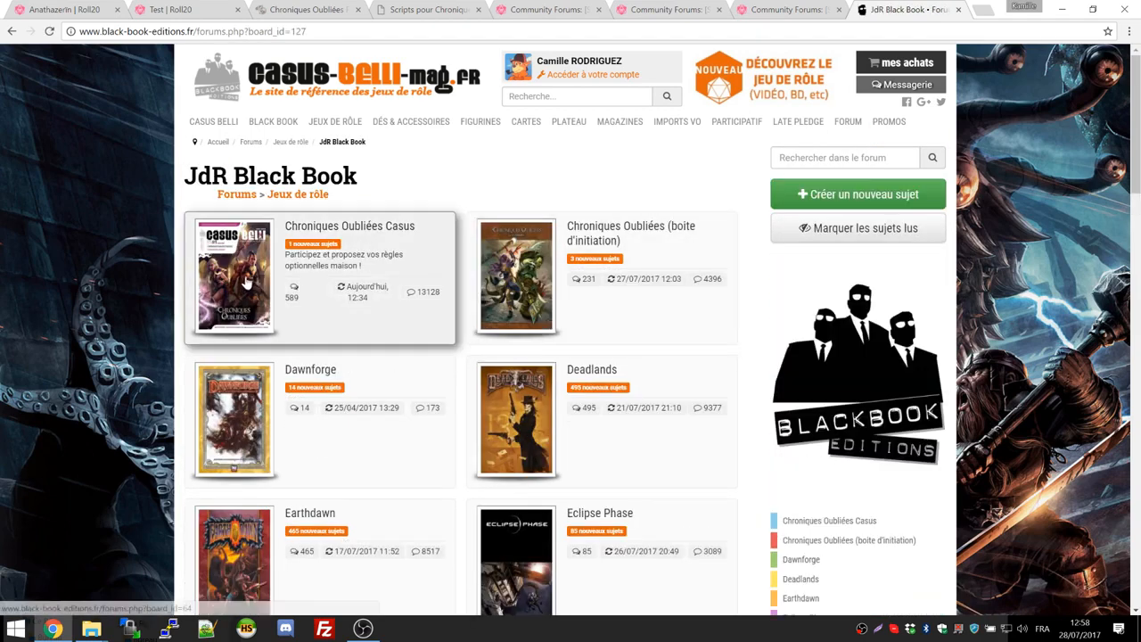
left_click(248, 280)
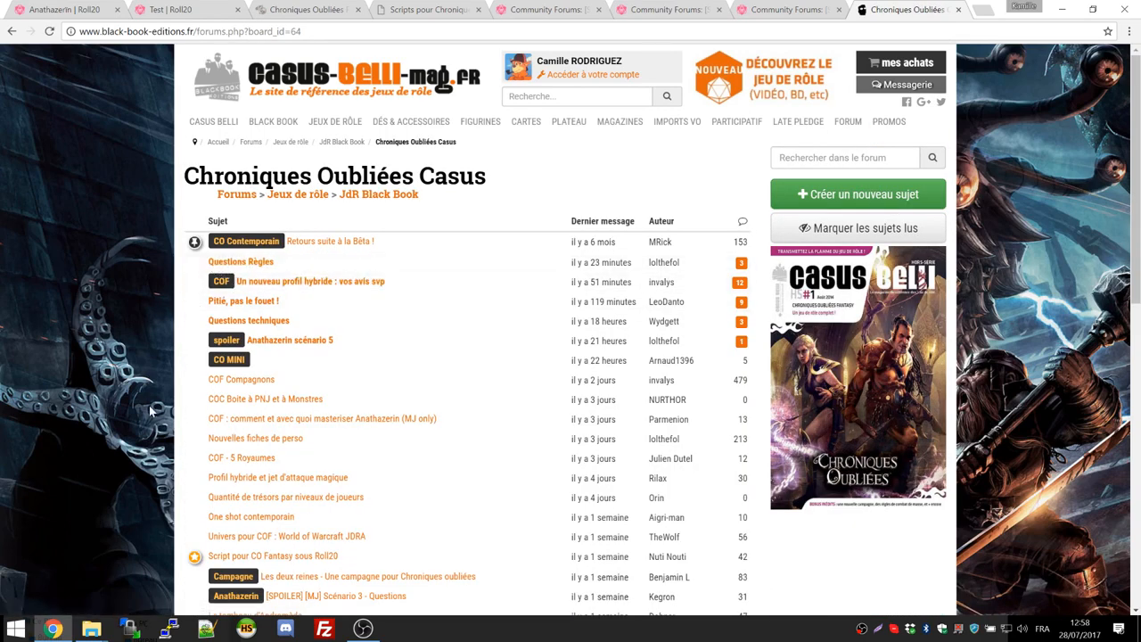
scroll(270, 545, "down", 1)
left_click(273, 491)
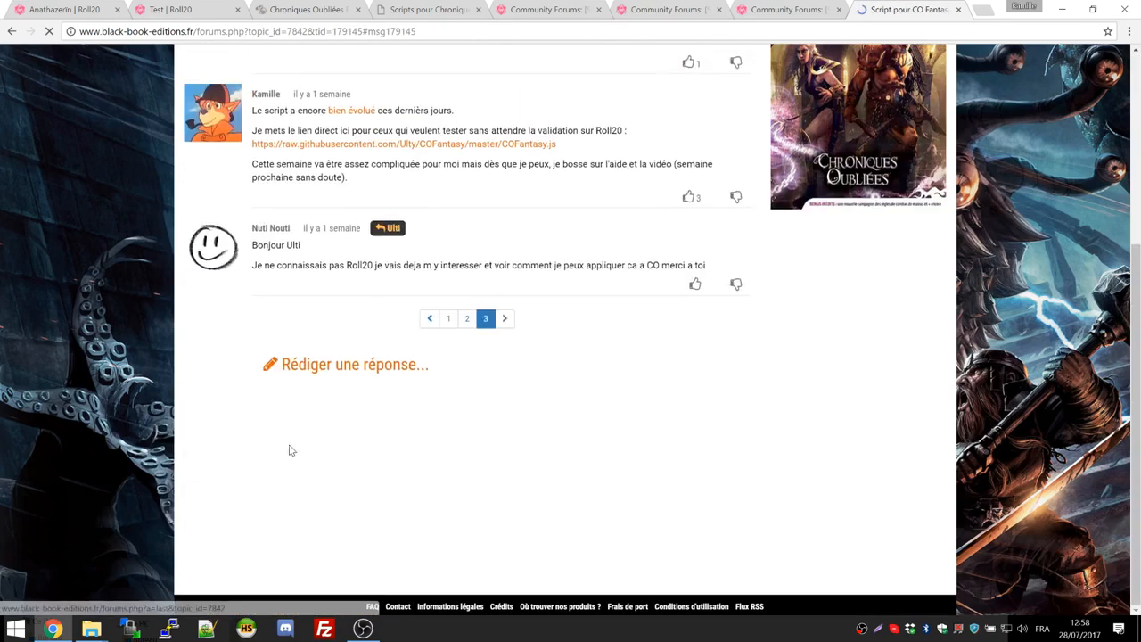
Step: Review the forum topic's address, title and the messages on its last page
scroll(356, 197, "up", 3)
left_click(335, 32)
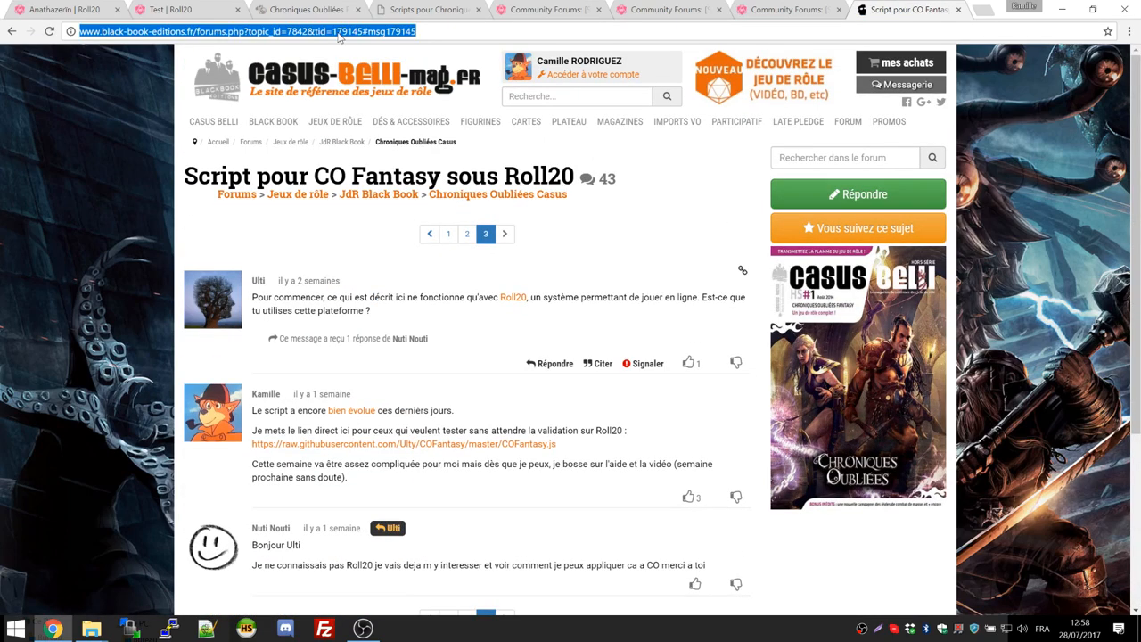
left_click(365, 35)
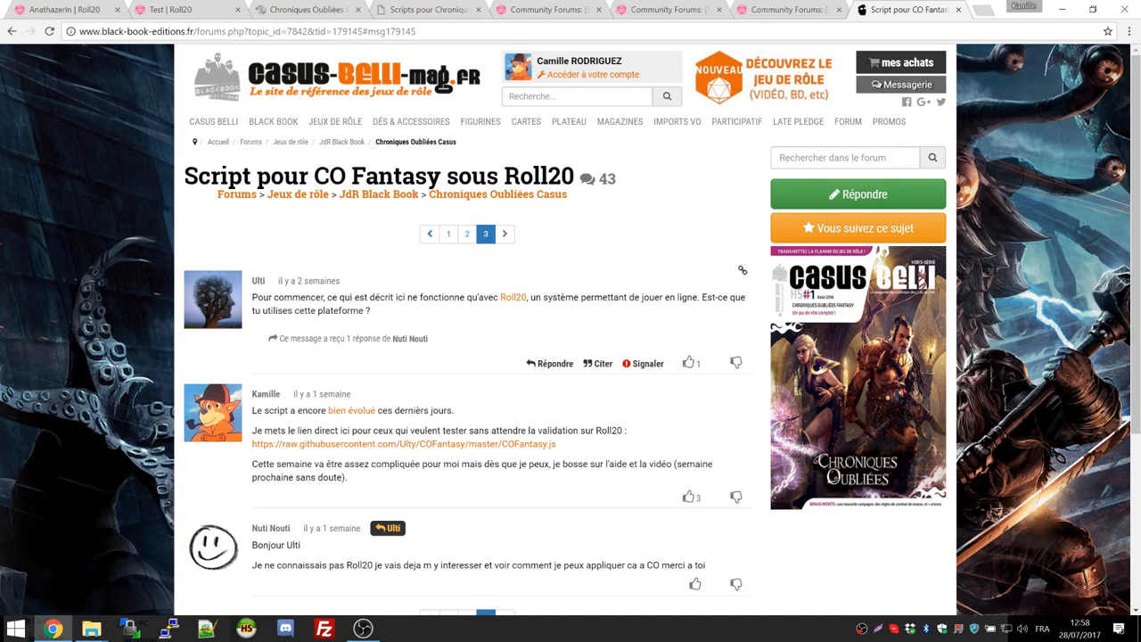
scroll(385, 244, "down", 3)
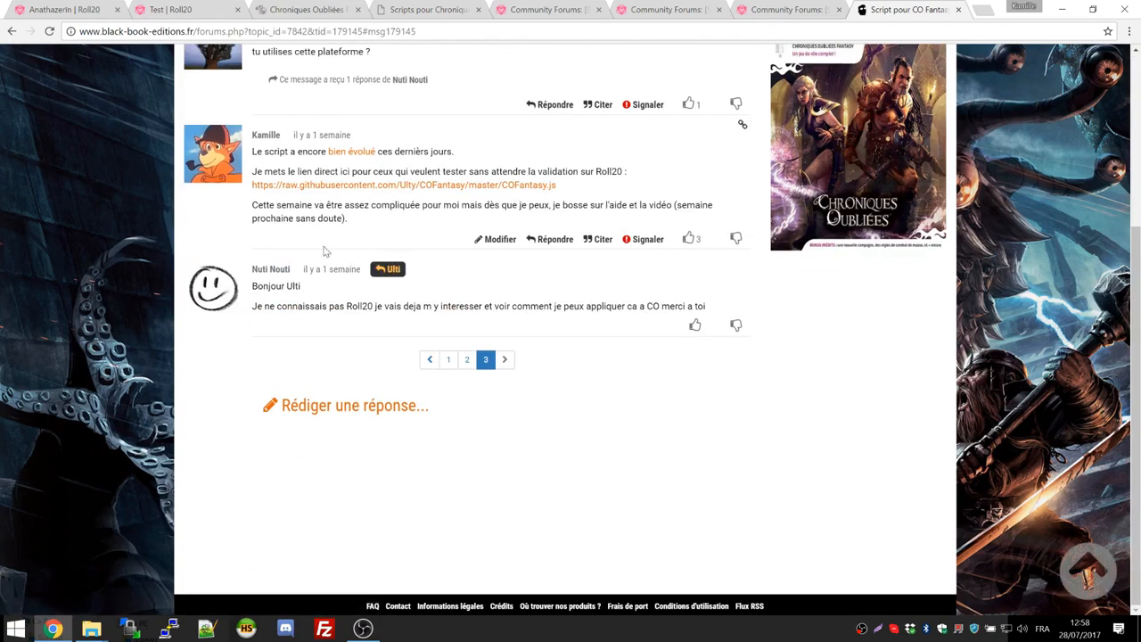
scroll(384, 244, "up", 2)
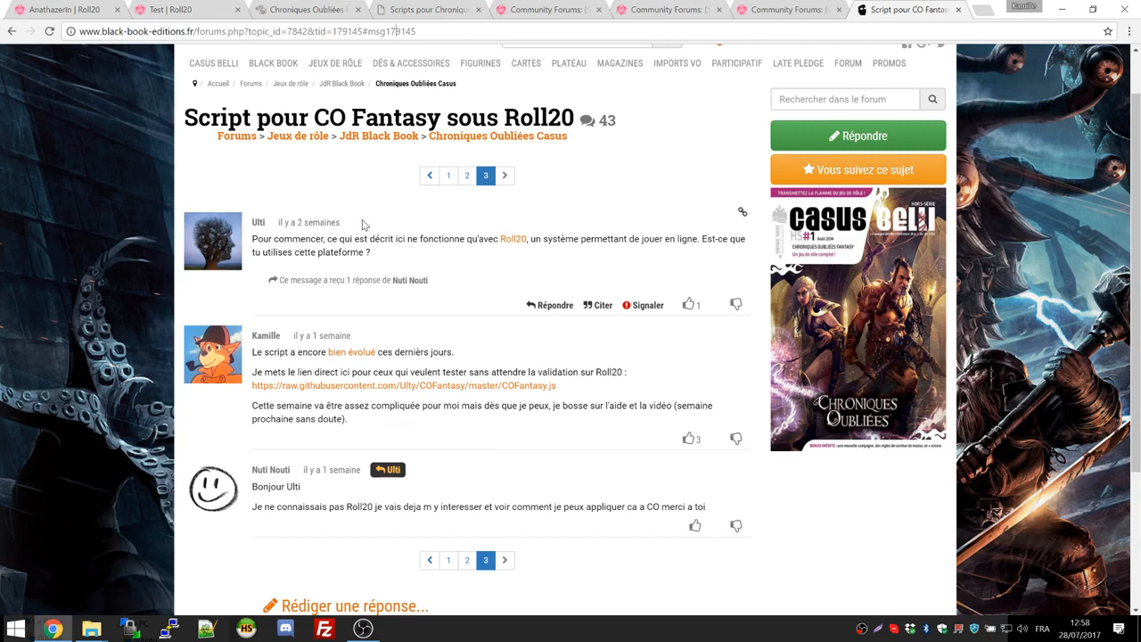
scroll(362, 219, "down", 2)
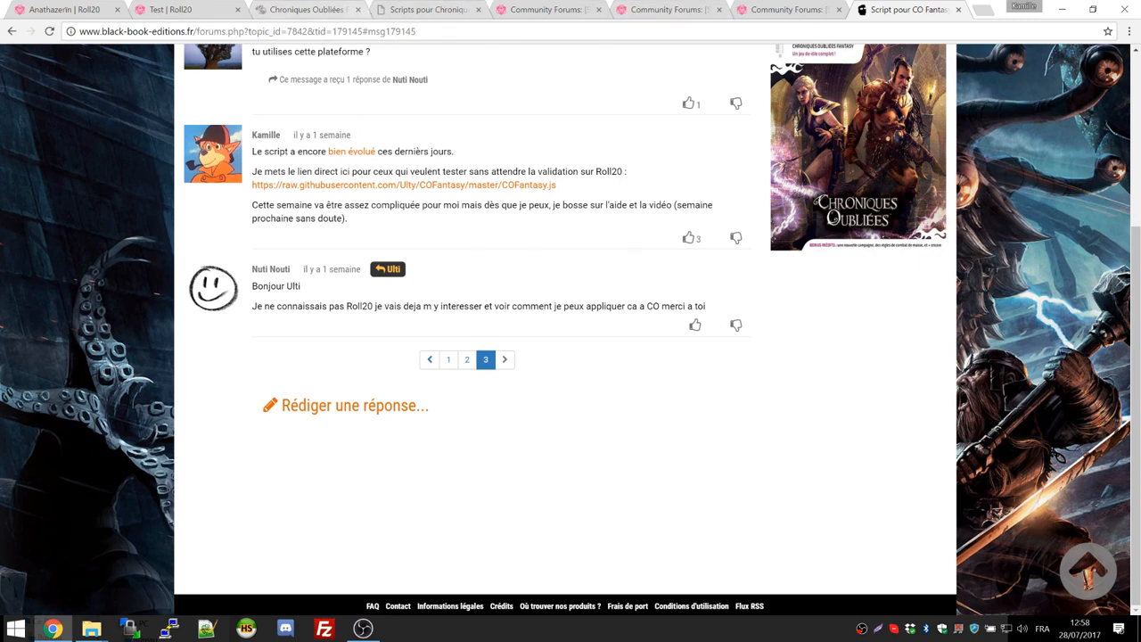
Step: Open the bookmarked Ulty/COFantasy GitHub repository in a new browser tab
left_click(980, 9)
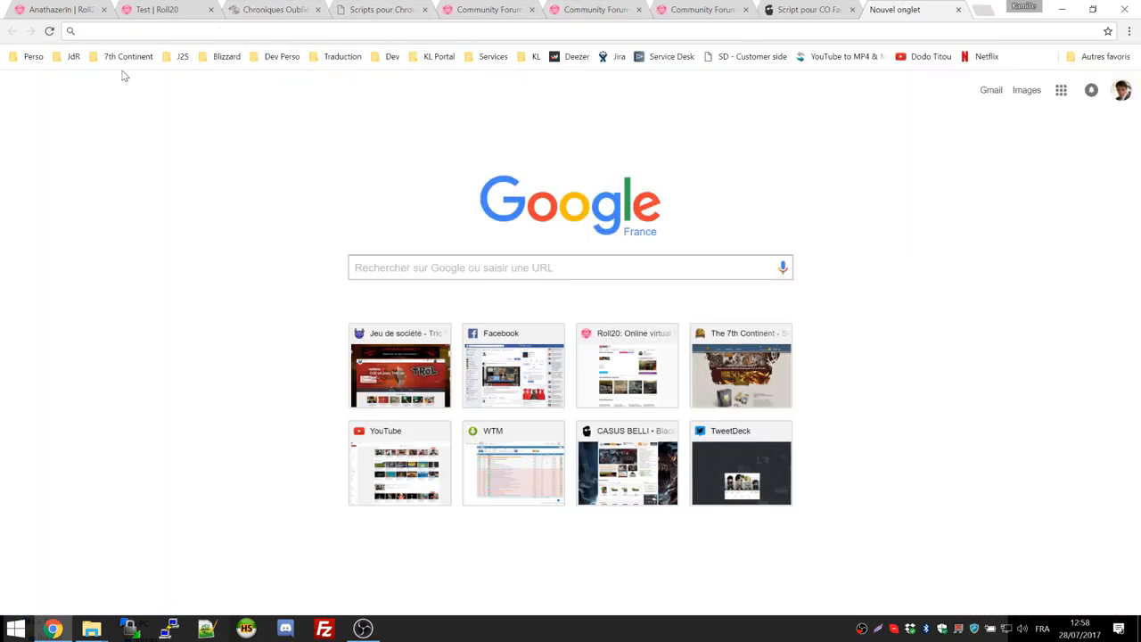
left_click(73, 56)
mouse_move(85, 134)
left_click(285, 147)
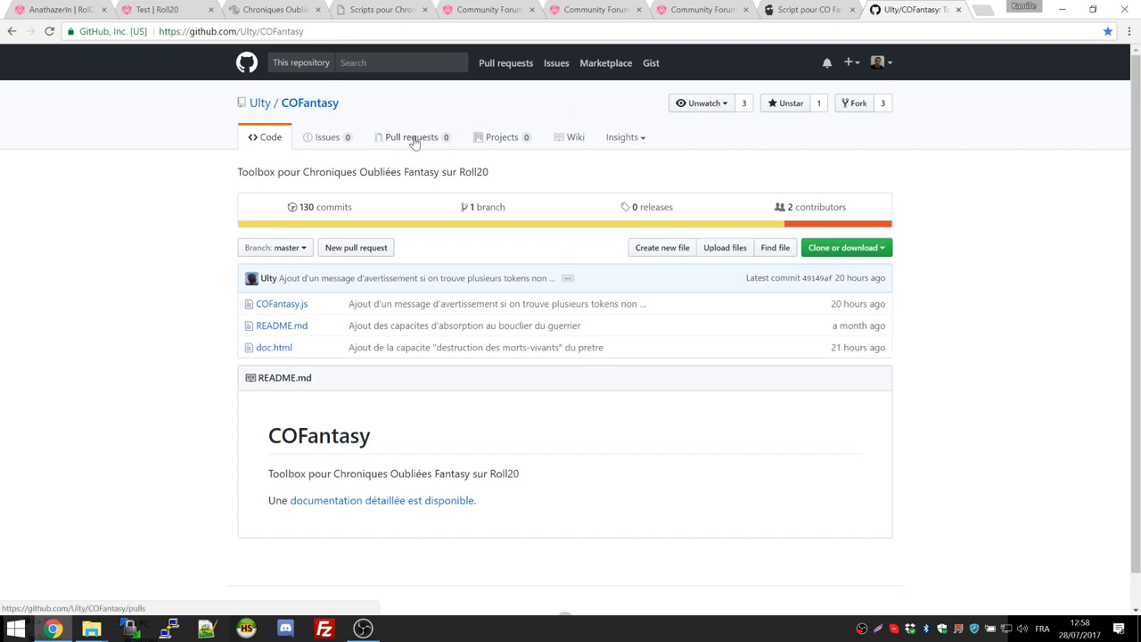
Step: Open the COFantasy repository's issues and bring up a blank new-issue form with its comment field active
left_click(356, 141)
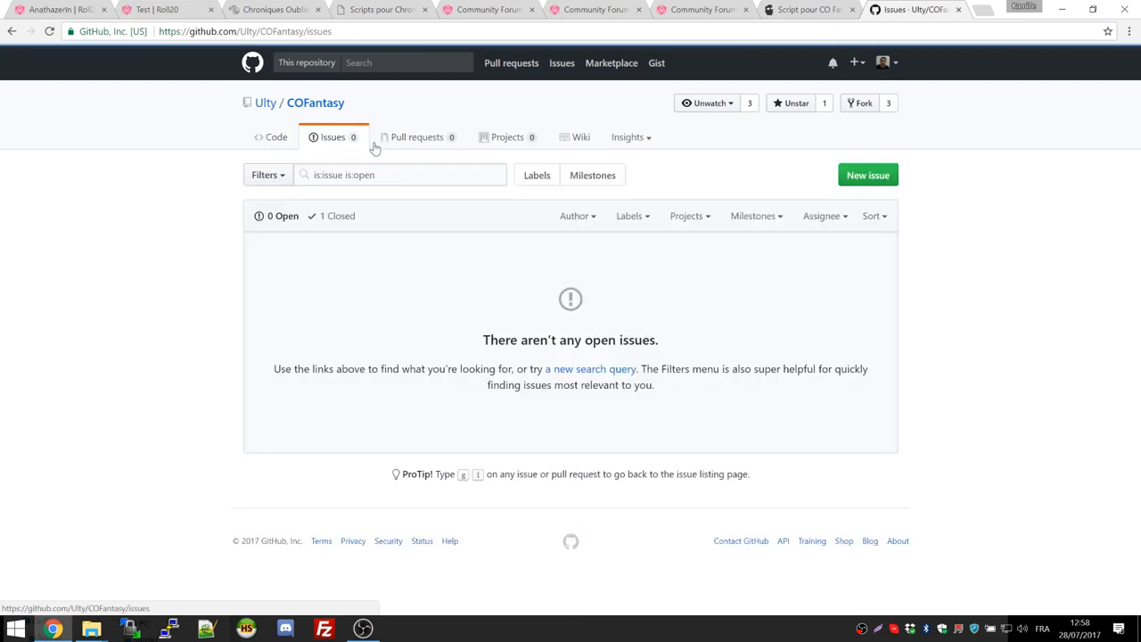
left_click(867, 174)
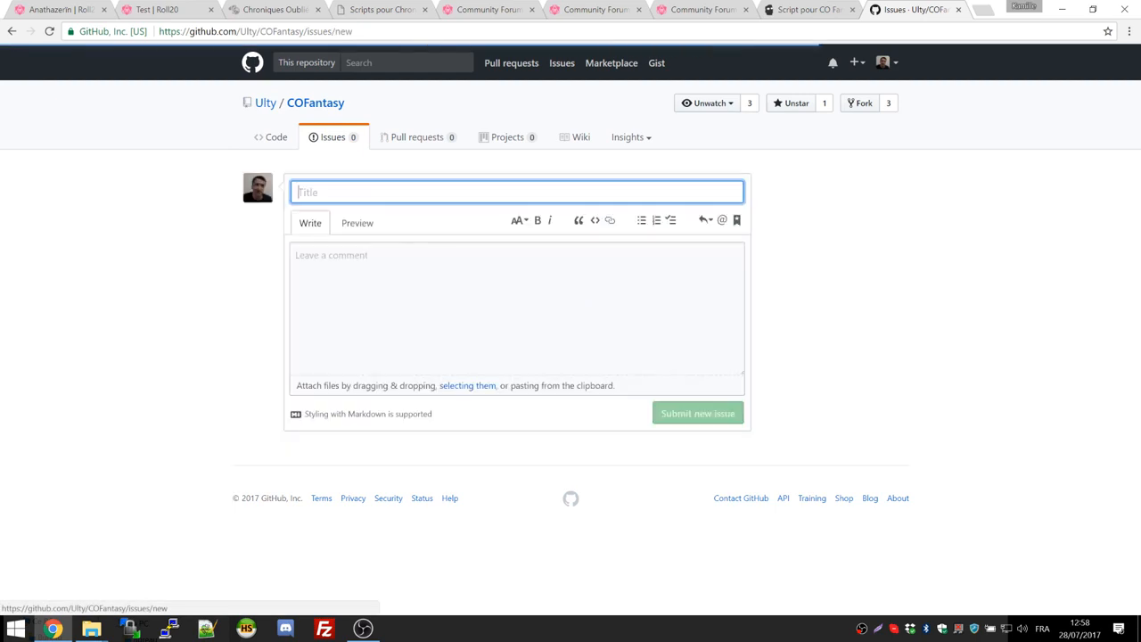
left_click(499, 298)
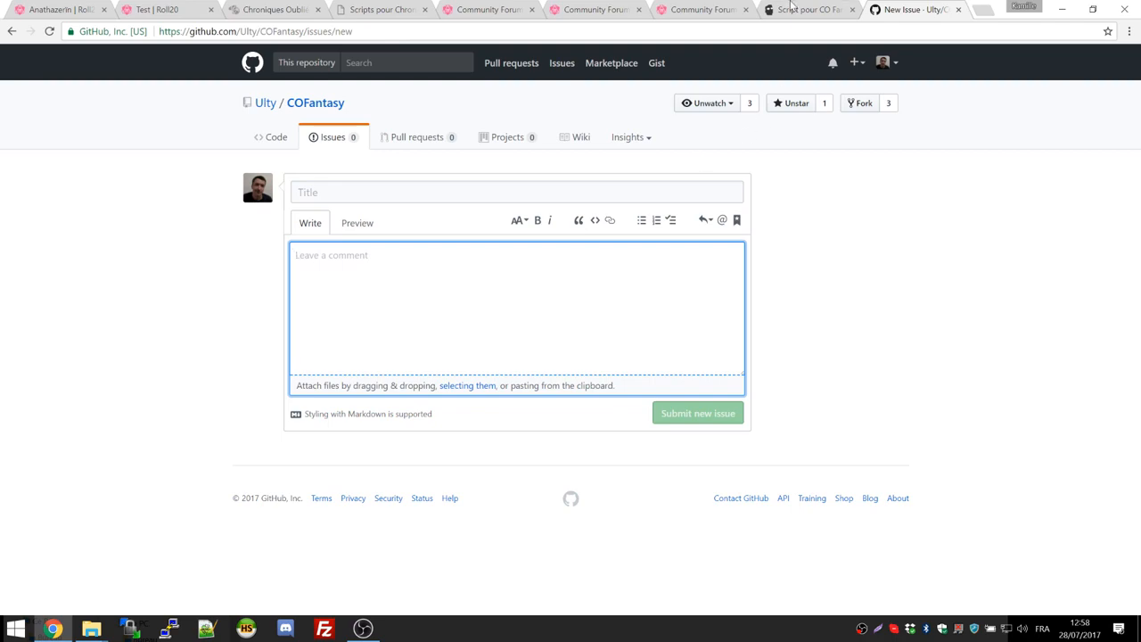
Step: Leave the blank issue form for the issues list and alternate between the forum topic and the repository
left_click(795, 8)
left_click(882, 8)
left_click(12, 31)
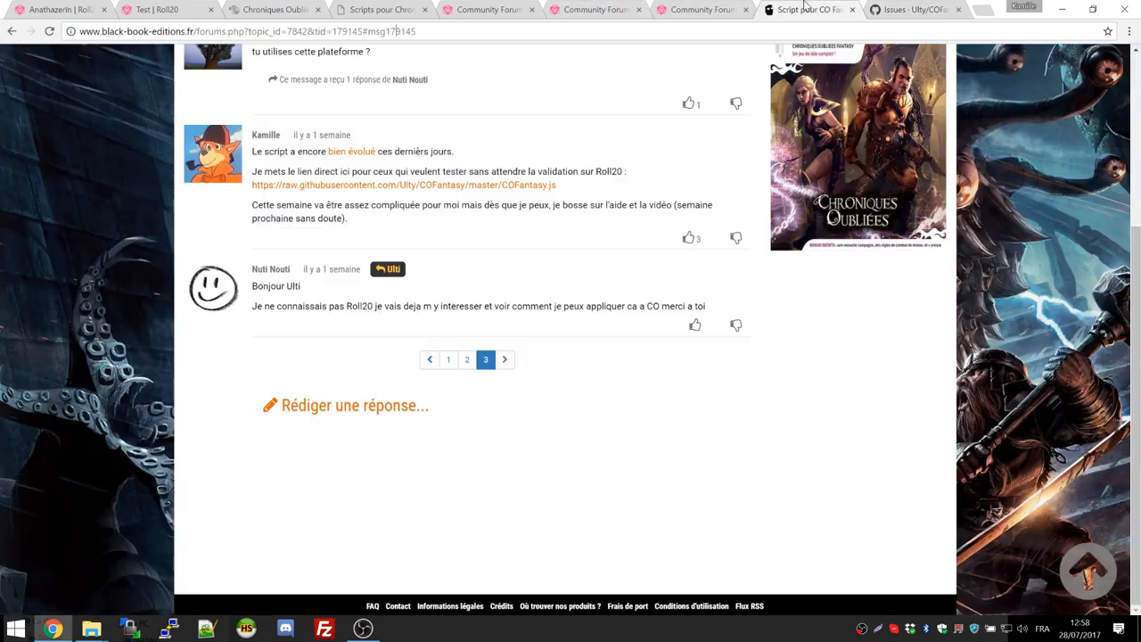
left_click(784, 9)
left_click(911, 9)
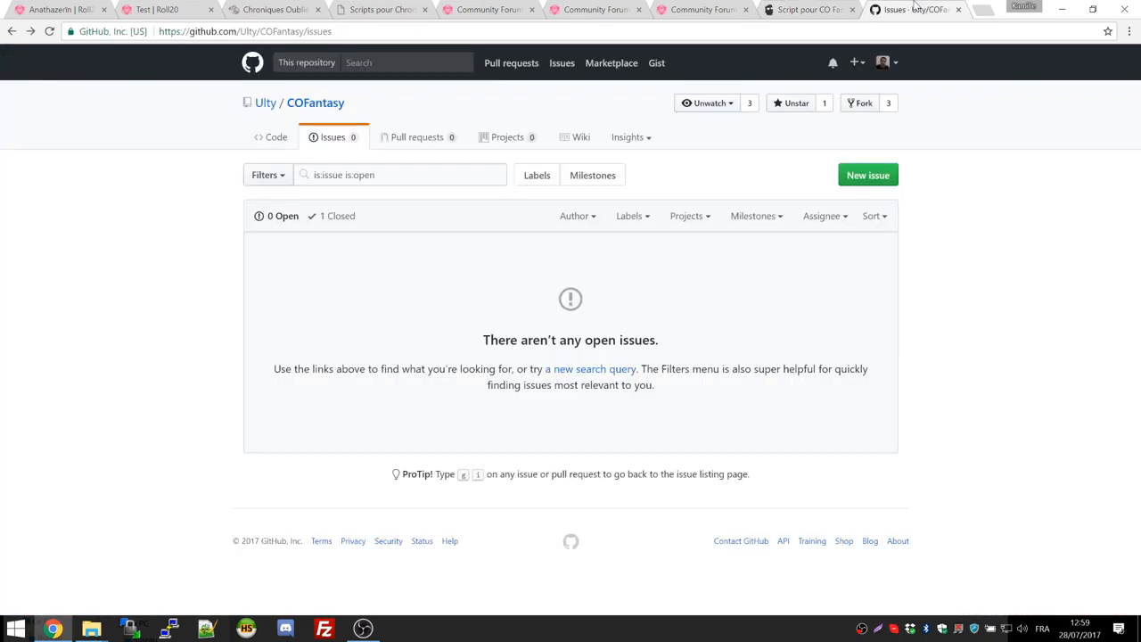
Step: Return to the Anathazerin game after viewing the Test game, and attack a Zombi with Erwën-Dranor's #1.PoingsDeFer
left_click(177, 7)
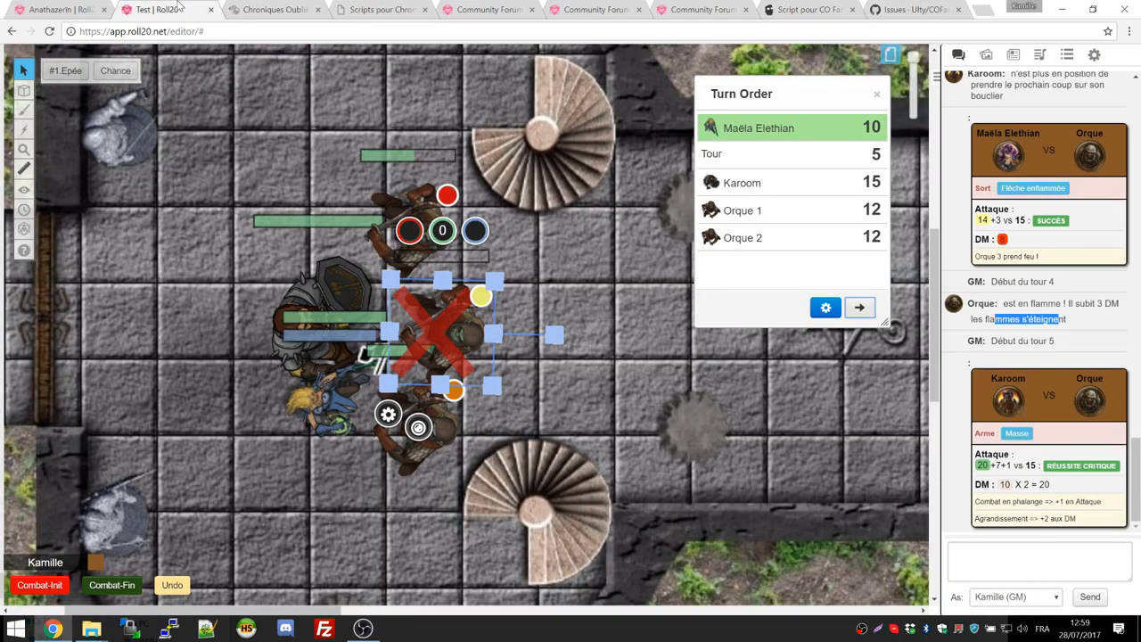
left_click(38, 8)
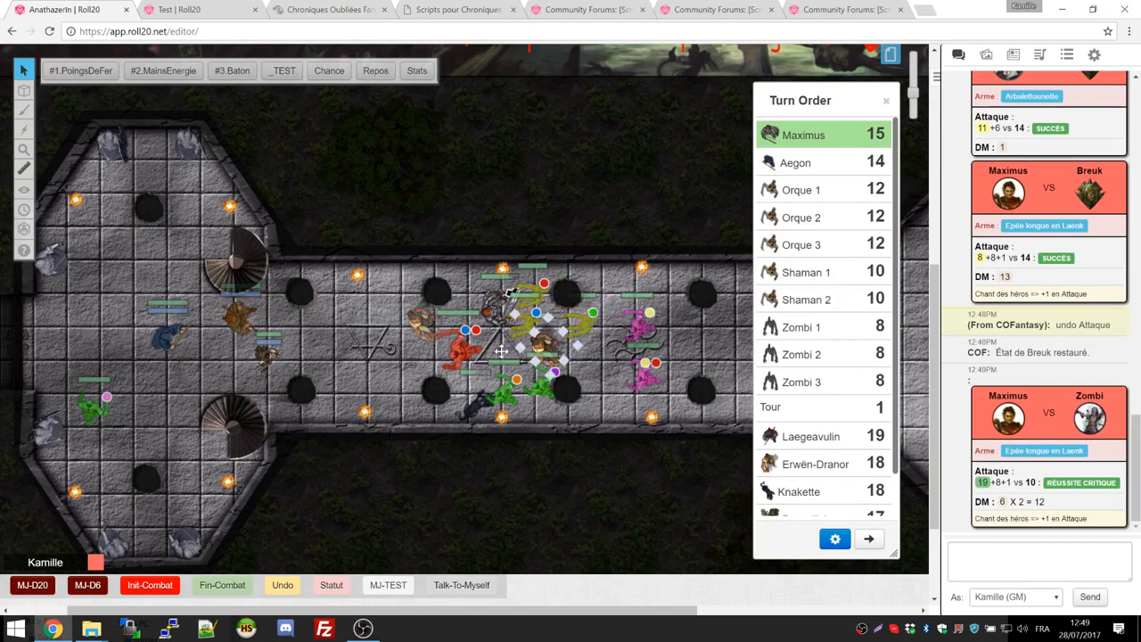
left_click(403, 326)
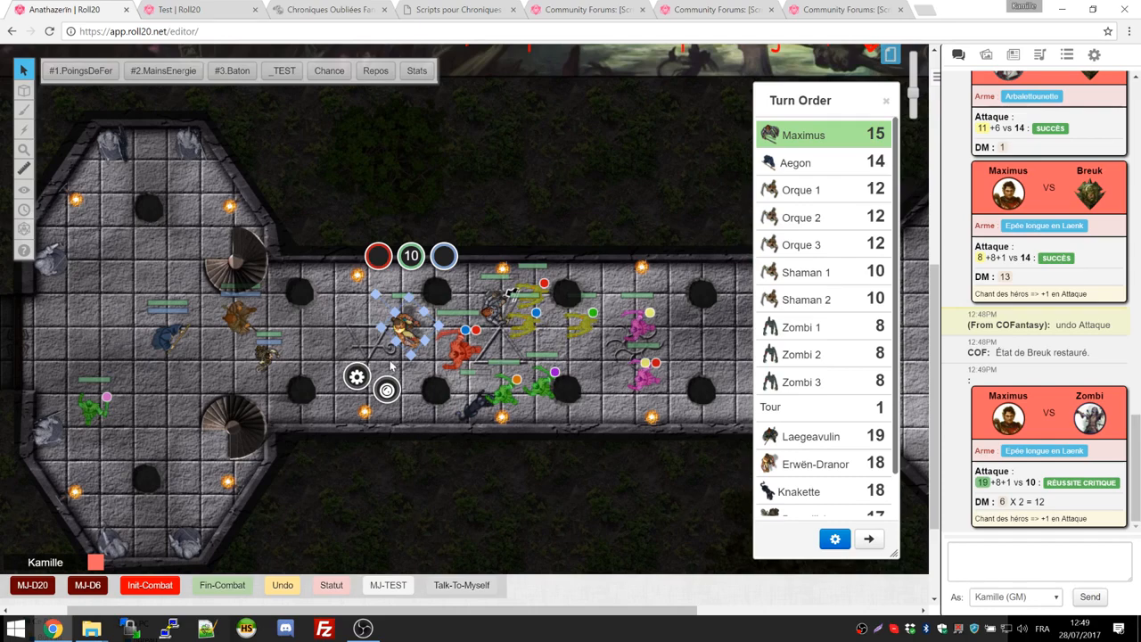
left_click(92, 68)
left_click(529, 323)
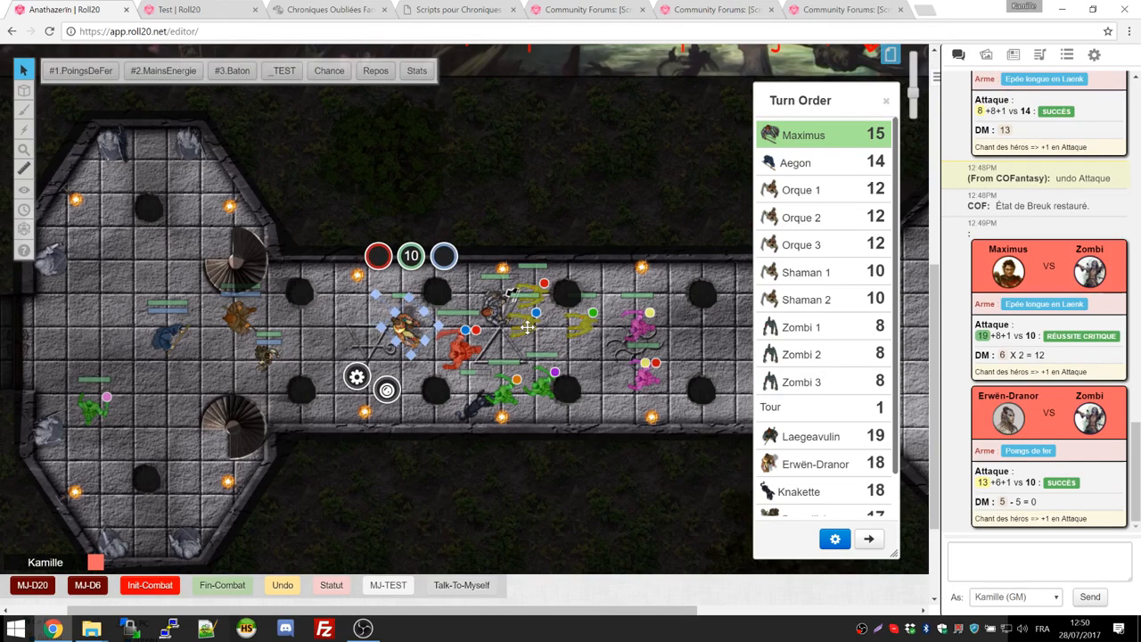
Step: Inspect the text of Erwën-Dranor's #1.PoingsDeFer ability, close the character, and check the resulting attack's damage roll
double_click(412, 337)
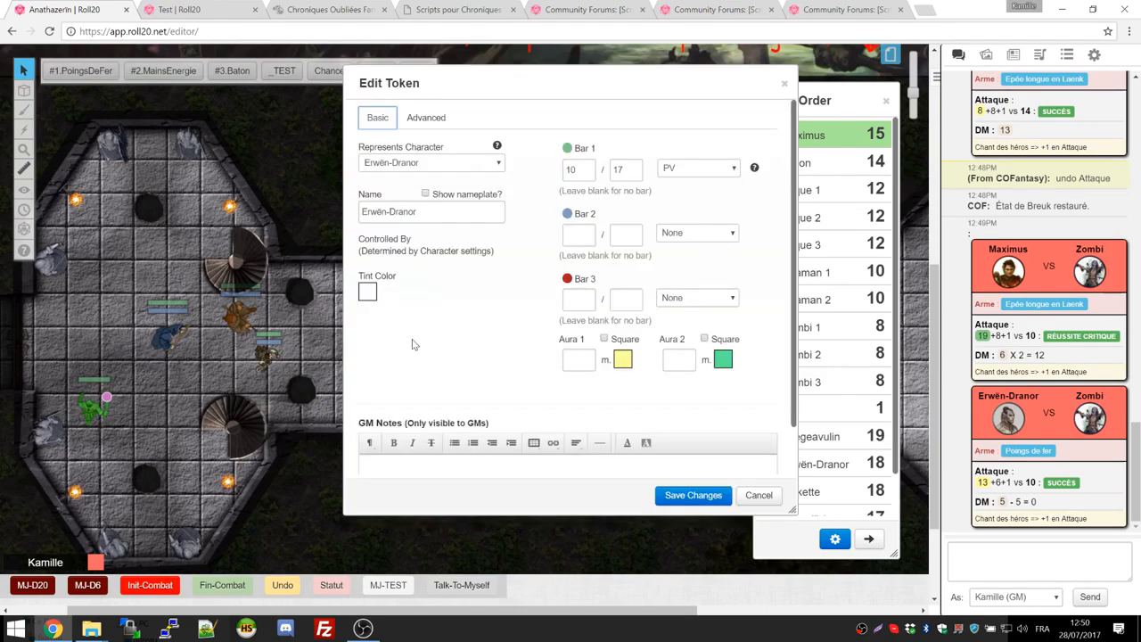
left_click(756, 98)
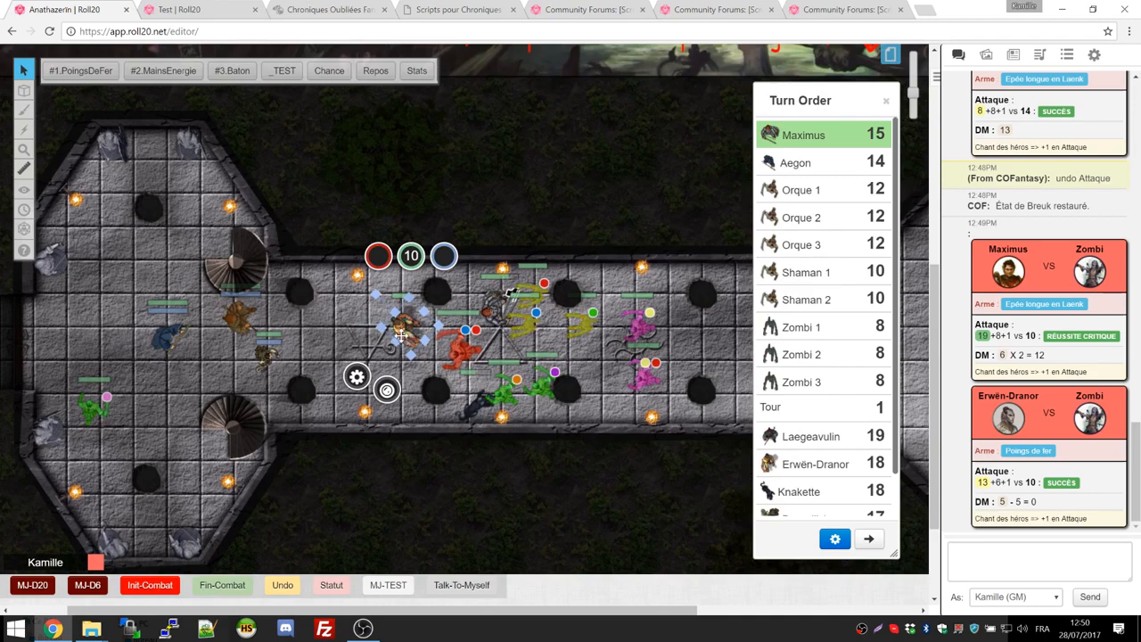
double_click(397, 332)
left_click(486, 124)
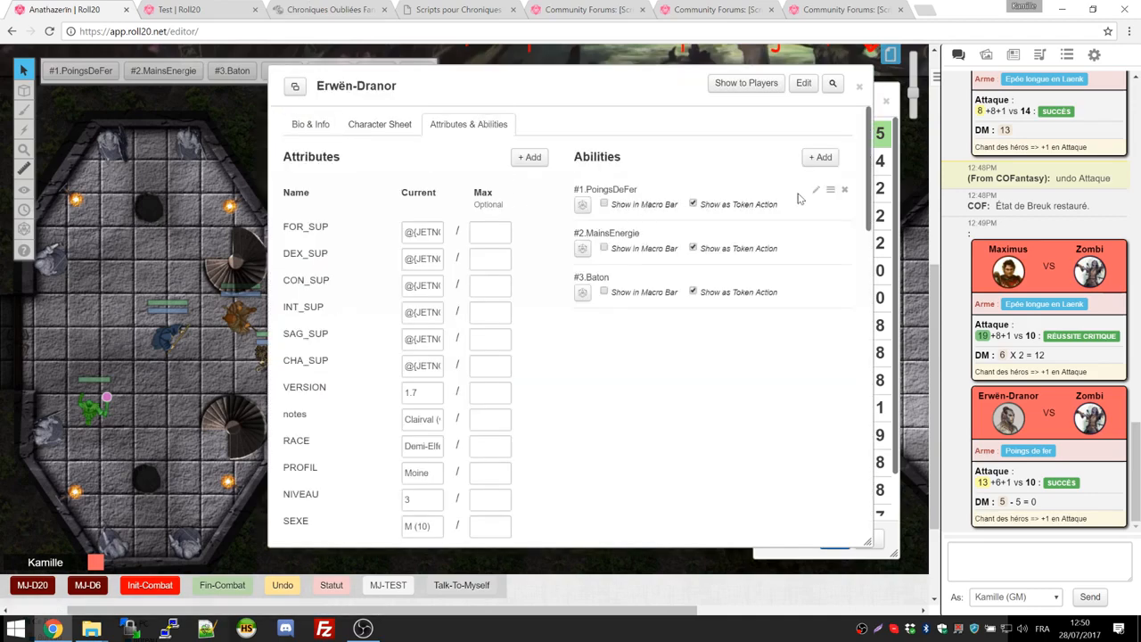
left_click(816, 193)
triple_click(650, 219)
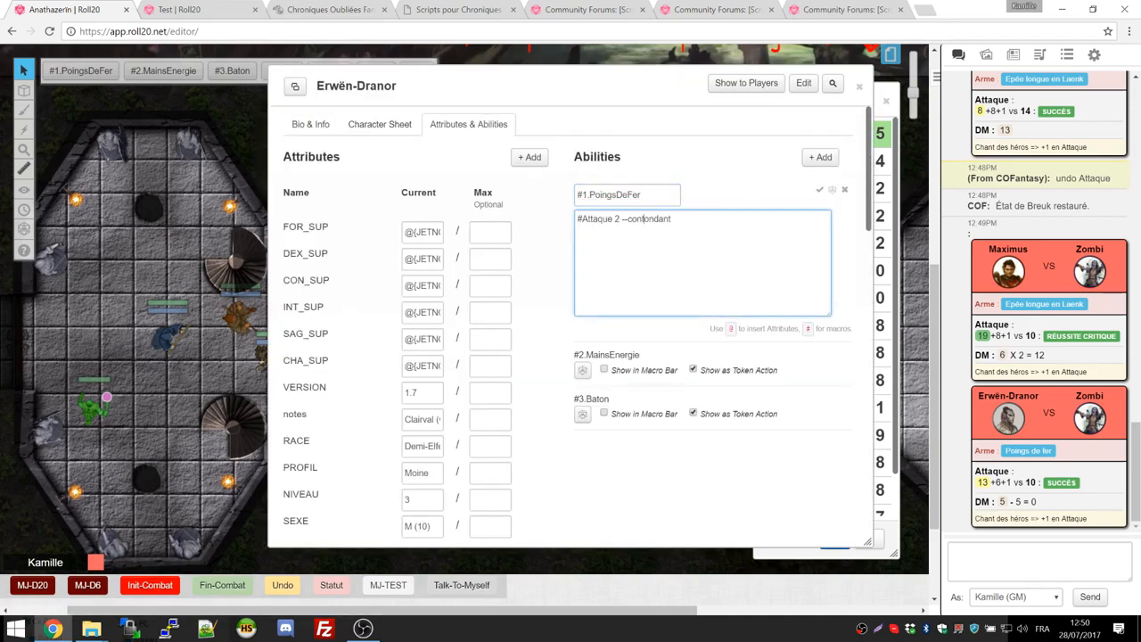
left_click(860, 88)
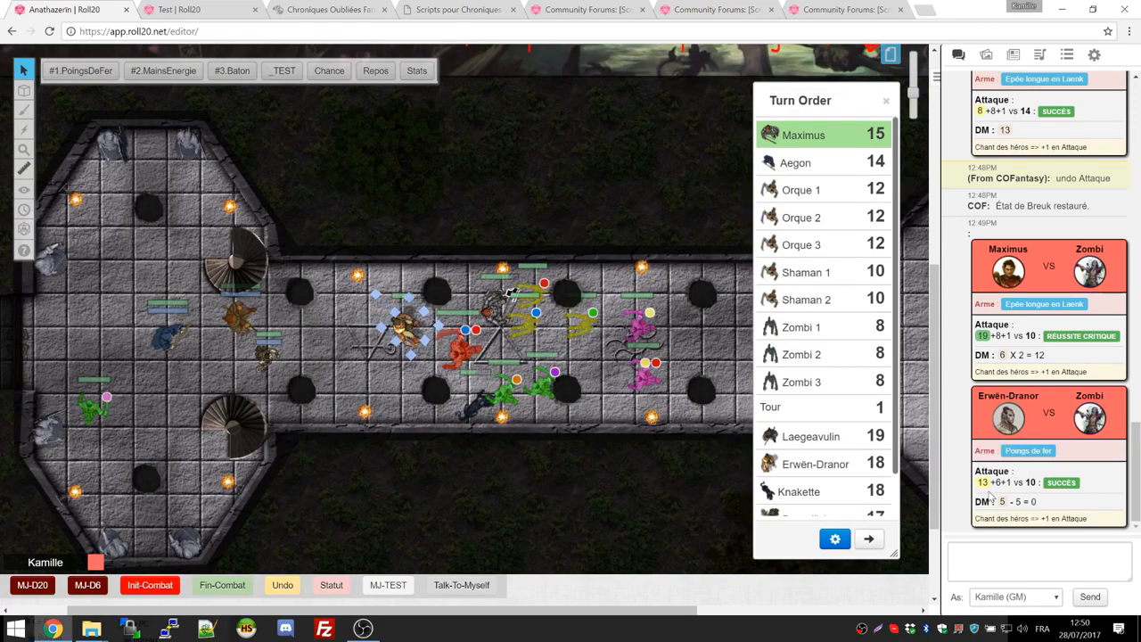
mouse_move(1002, 501)
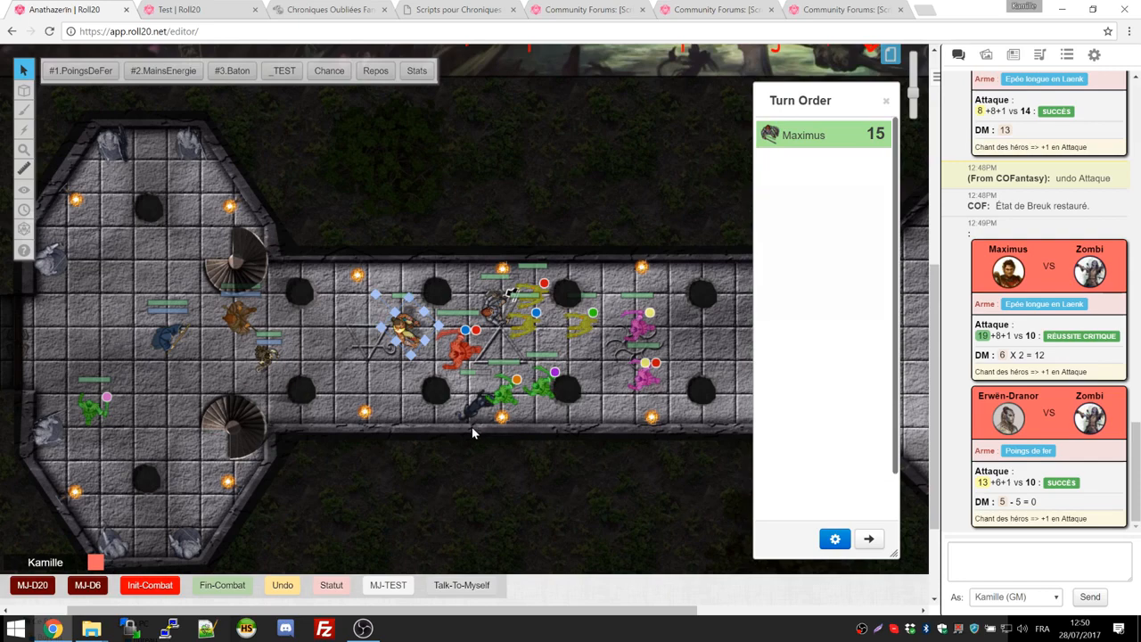
Step: Open the Zombi's character and examine its damage reduction attributes RD_contondant and RD_percant
left_click(521, 321)
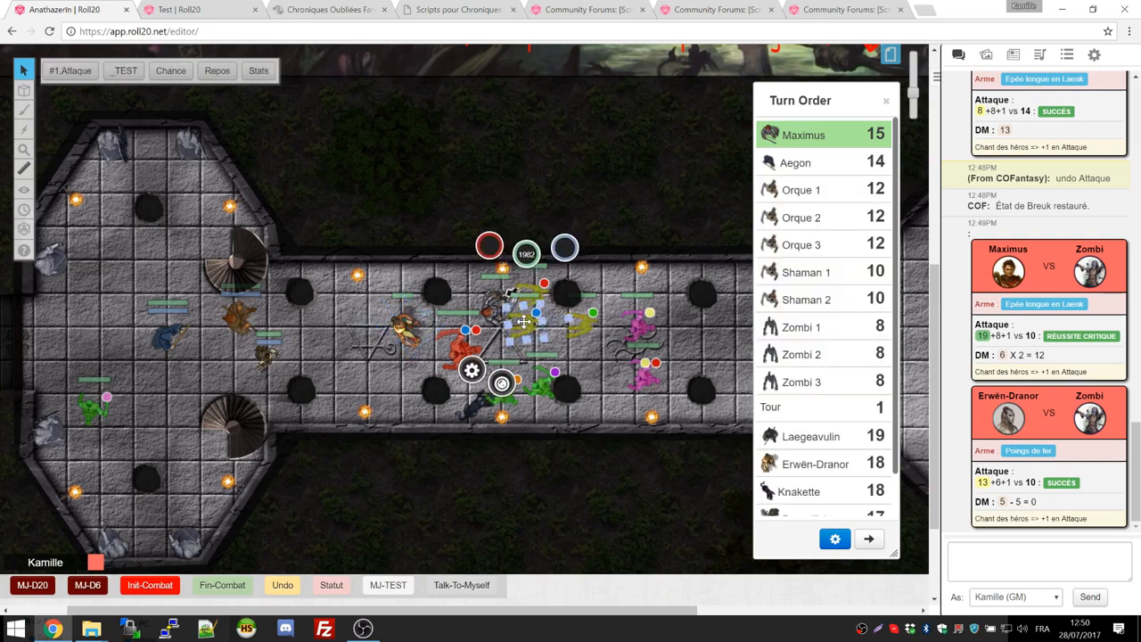
double_click(521, 321)
left_click(385, 126)
left_click(435, 131)
scroll(399, 254, "down", 3)
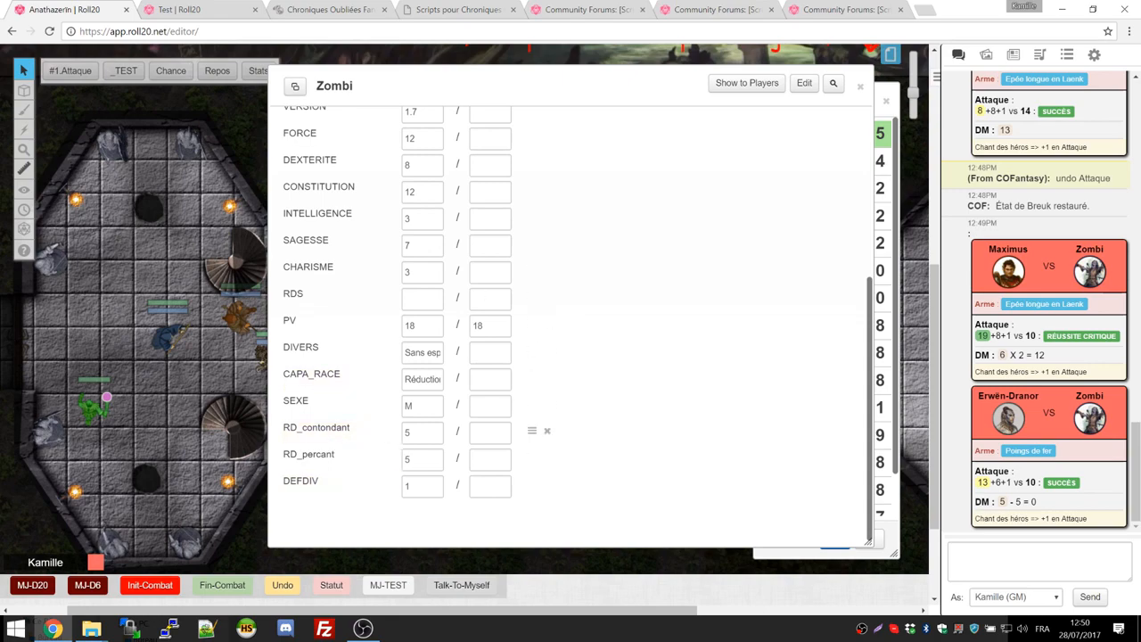
scroll(541, 428, "up", 5)
Step: Compare the RD field on the Zombi's character sheet with its damage reduction attributes, and close the character
left_click(379, 124)
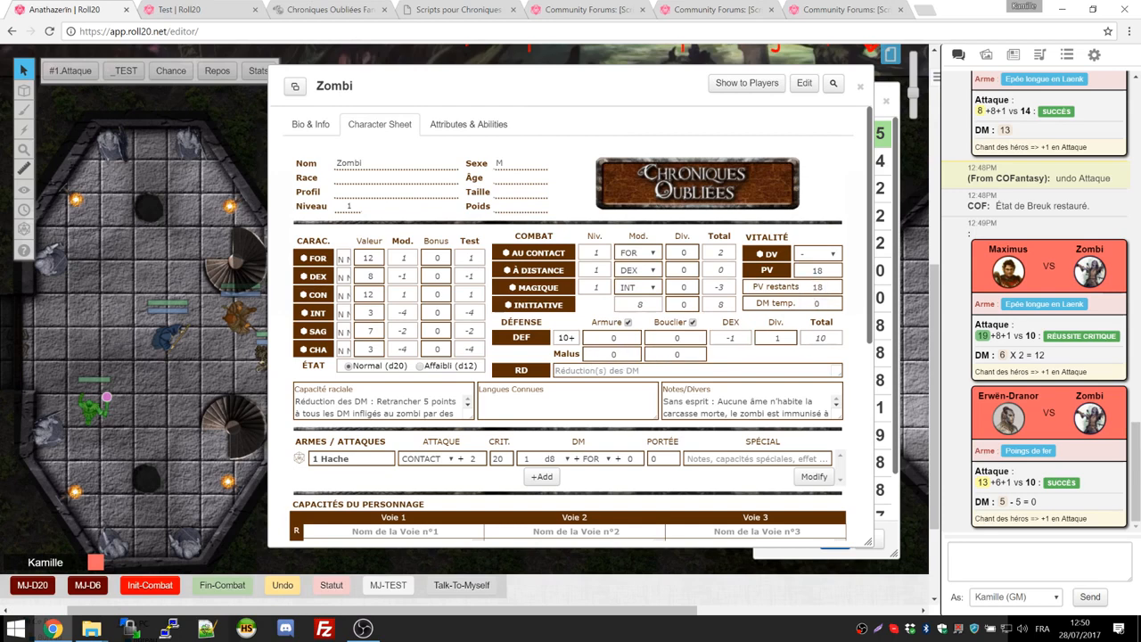
left_click(584, 370)
left_click(455, 124)
scroll(535, 350, "down", 4)
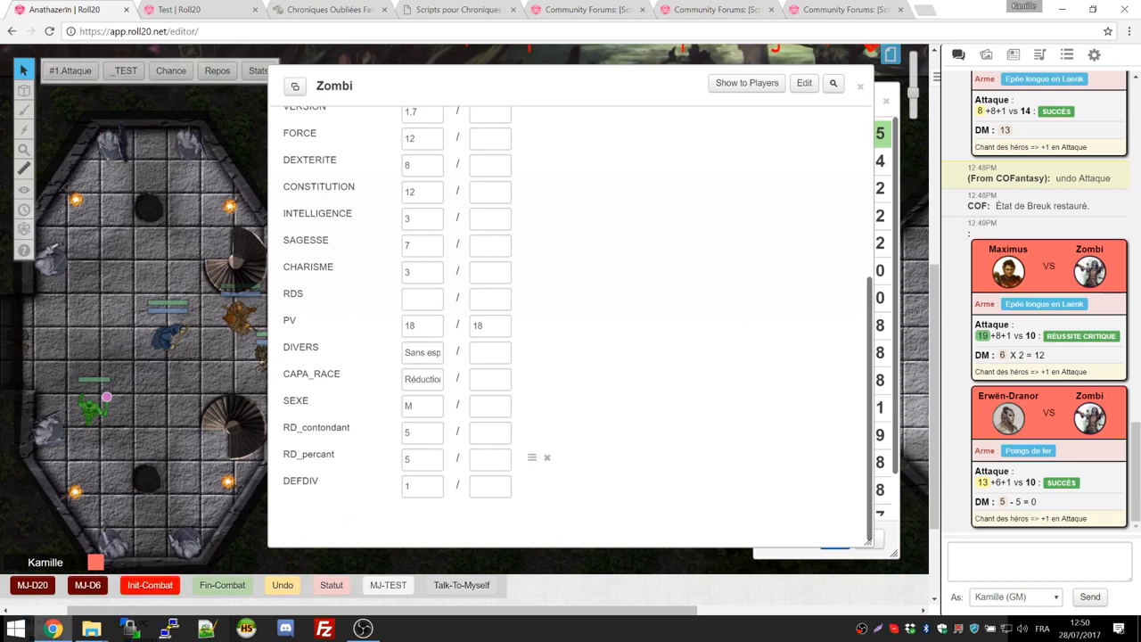
left_click(860, 86)
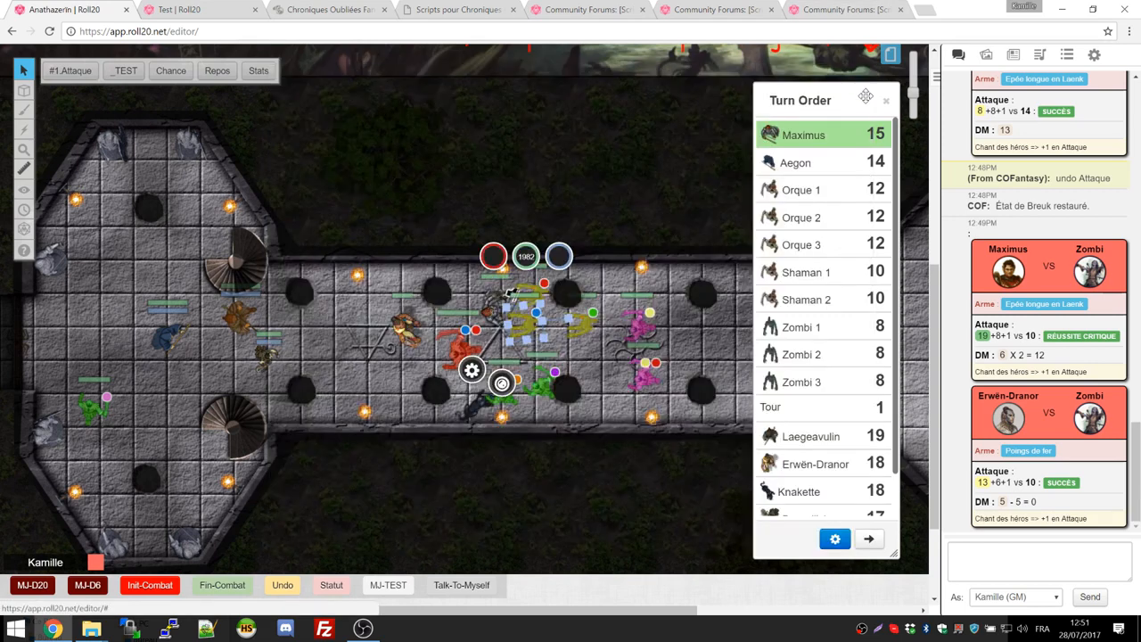
Step: Attack Breuk with Laegeavulin's #1.AttaqueBondissante and with Daë-nil'vig's #2.Dague
left_click(266, 361)
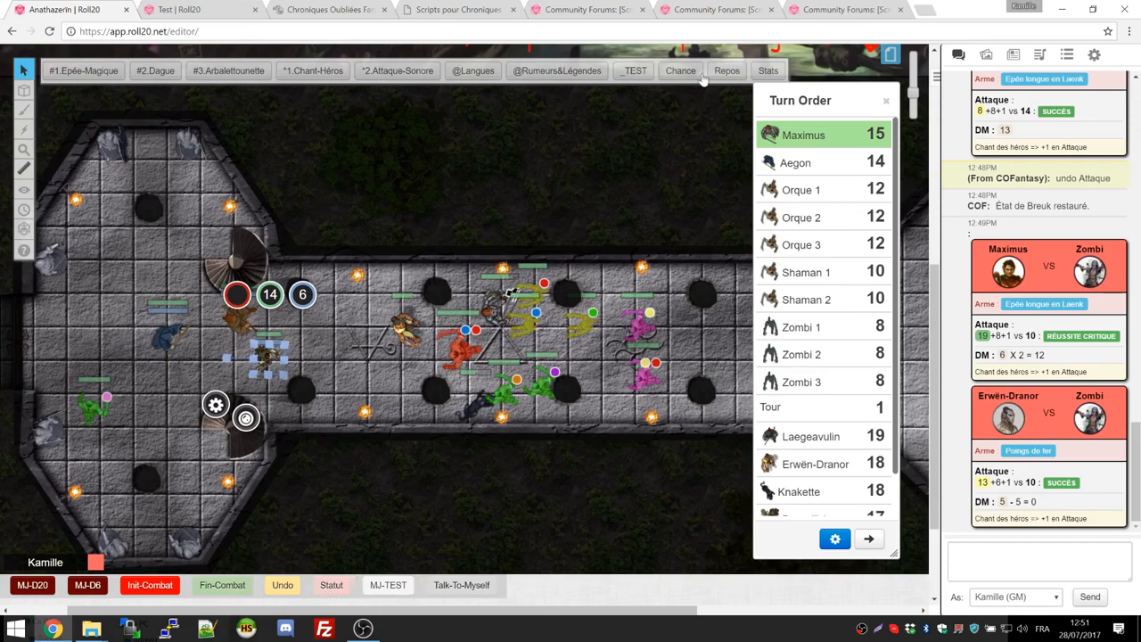
left_click(303, 330)
left_click(251, 323)
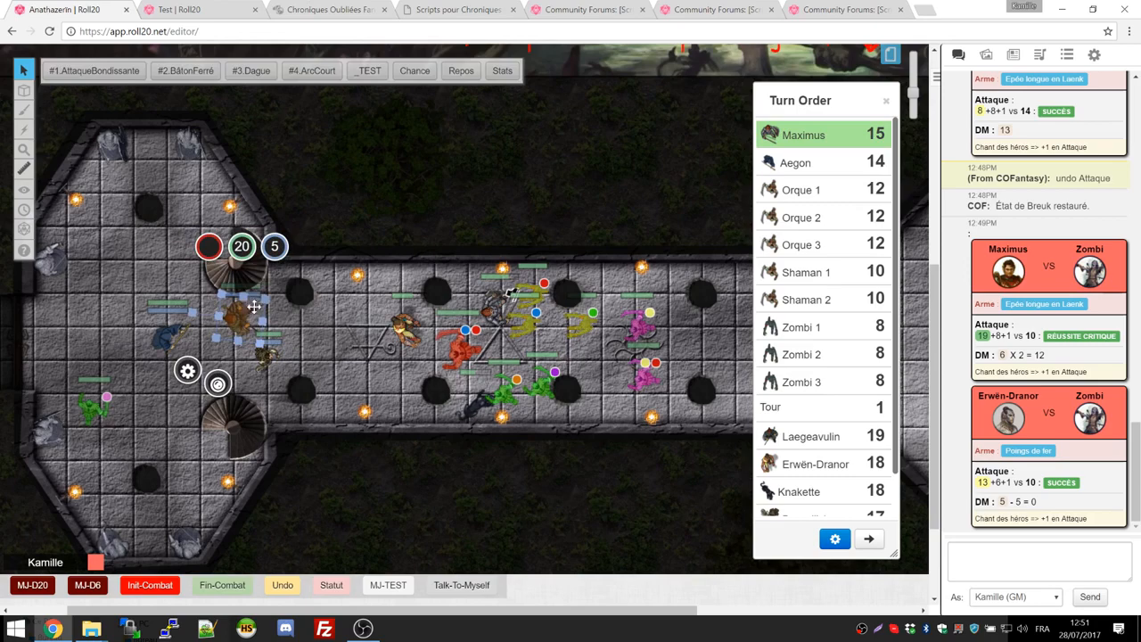
left_click(94, 70)
left_click(267, 356)
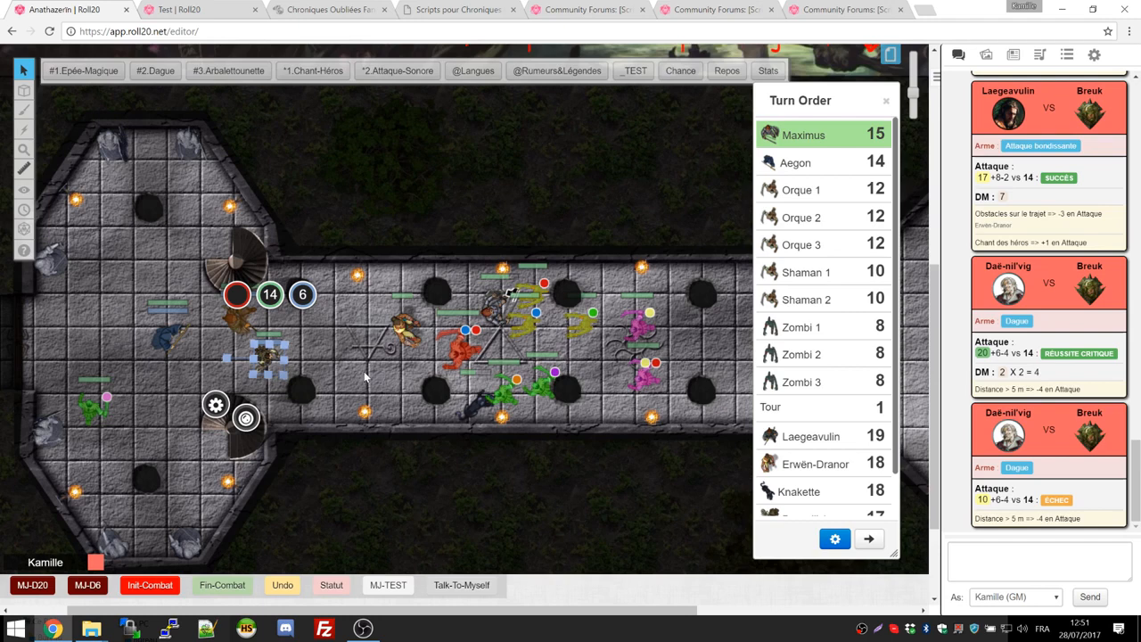
Step: View Daë-nil'vig's character sheet, spend a chance point on the last dagger attack, and inspect the recalculated rolls
double_click(269, 357)
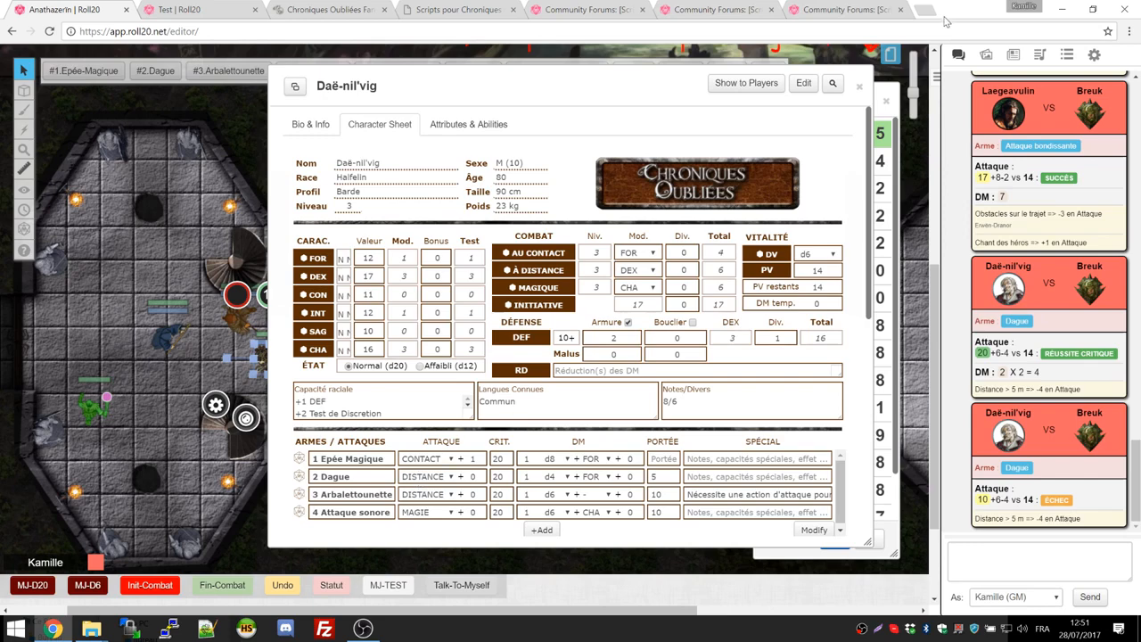
left_click(858, 86)
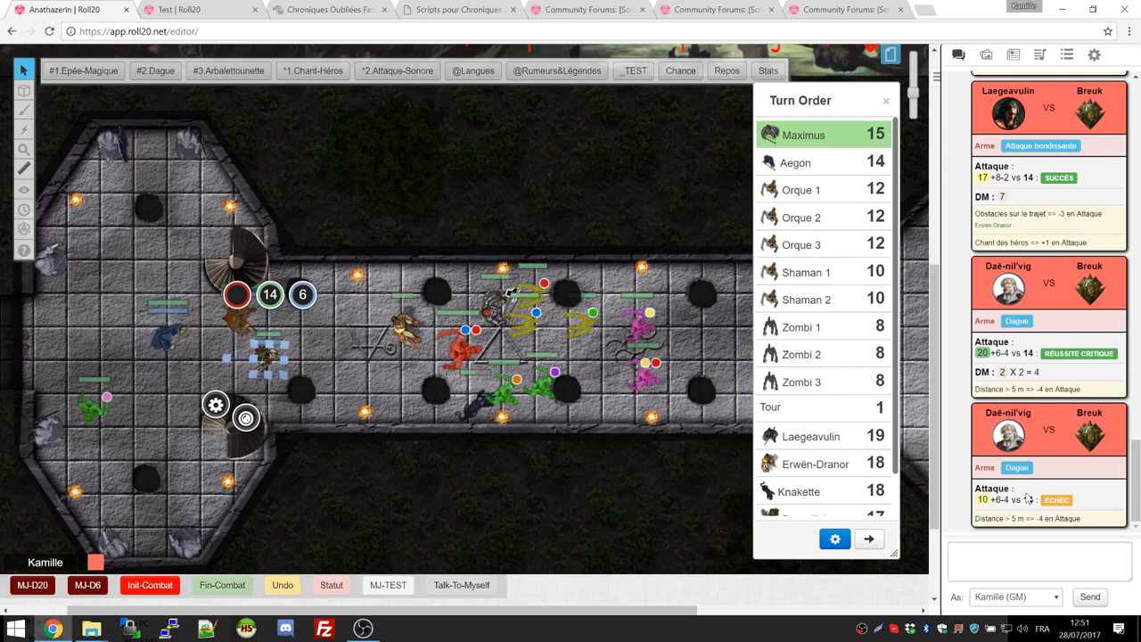
left_click(670, 77)
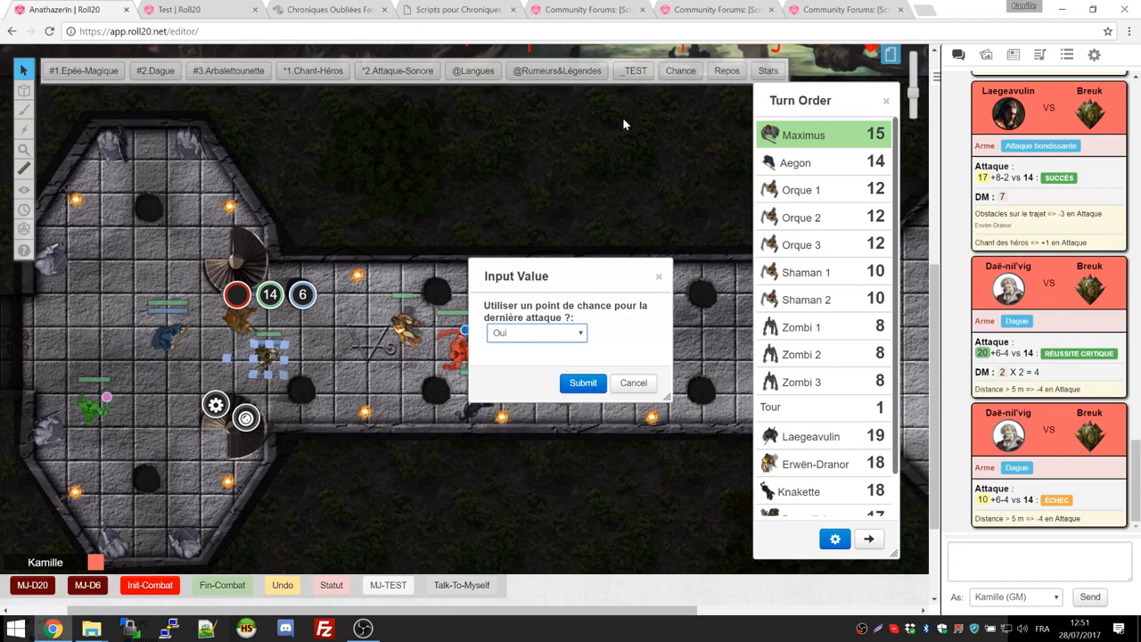
left_click(583, 382)
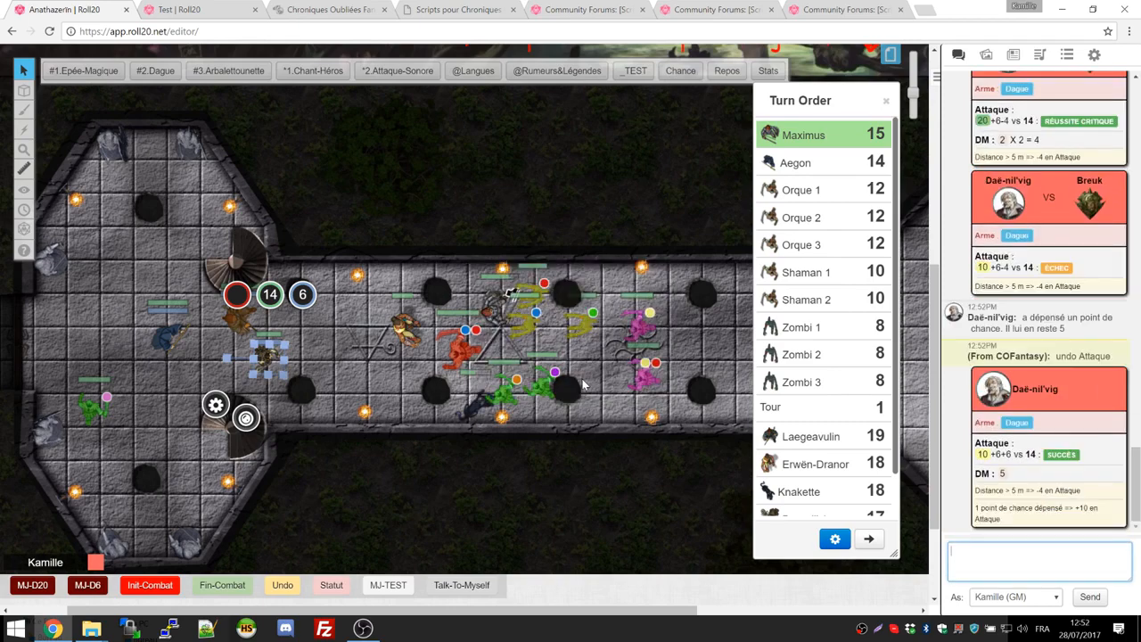
mouse_move(982, 271)
mouse_move(1001, 477)
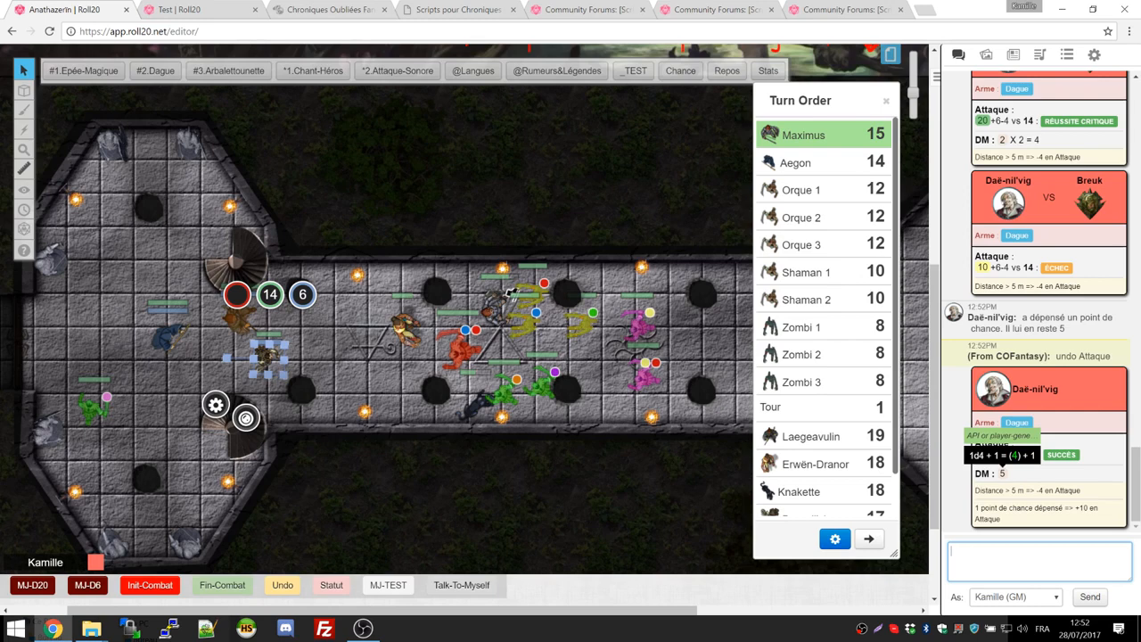
Step: Undo the last attack and look over Daë-nil'vig's token settings and character sheet
left_click(287, 585)
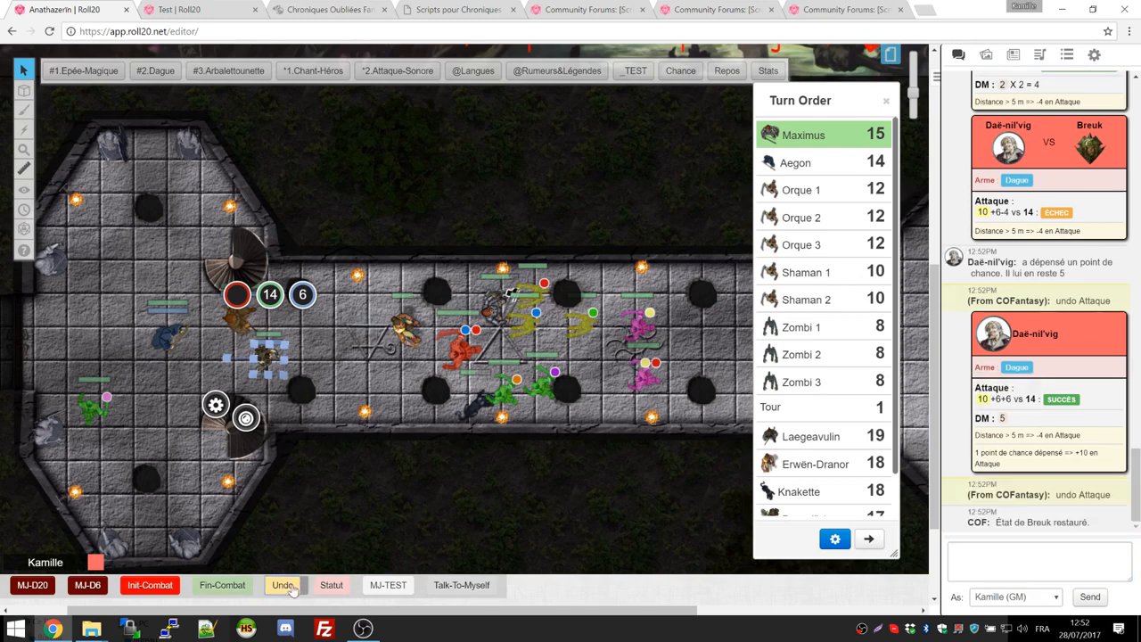
double_click(267, 360)
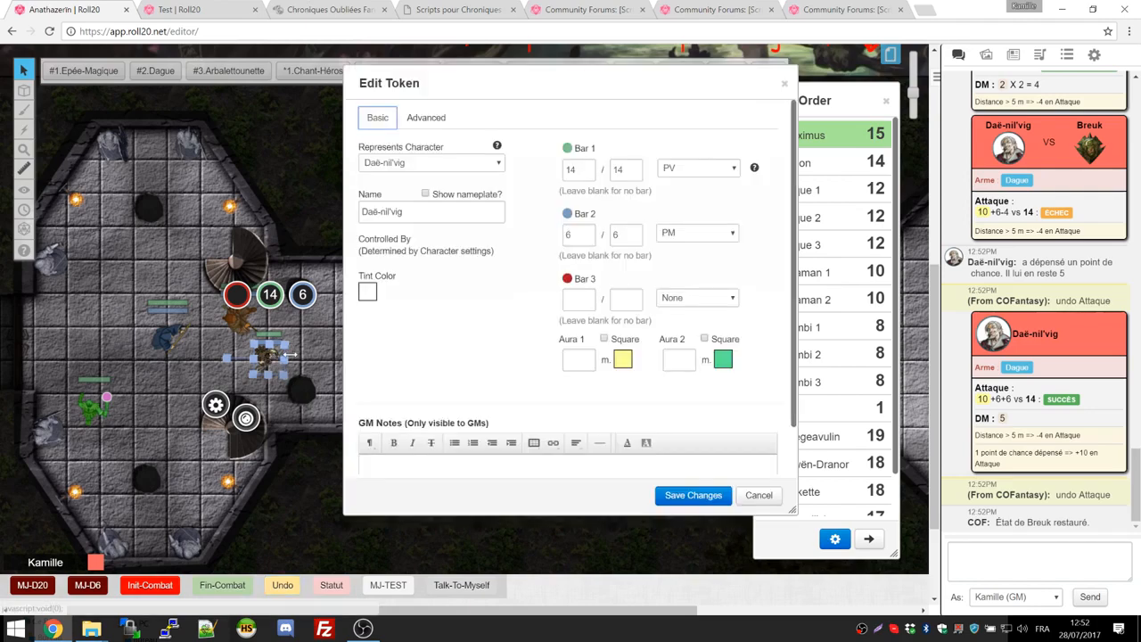
left_click(784, 83)
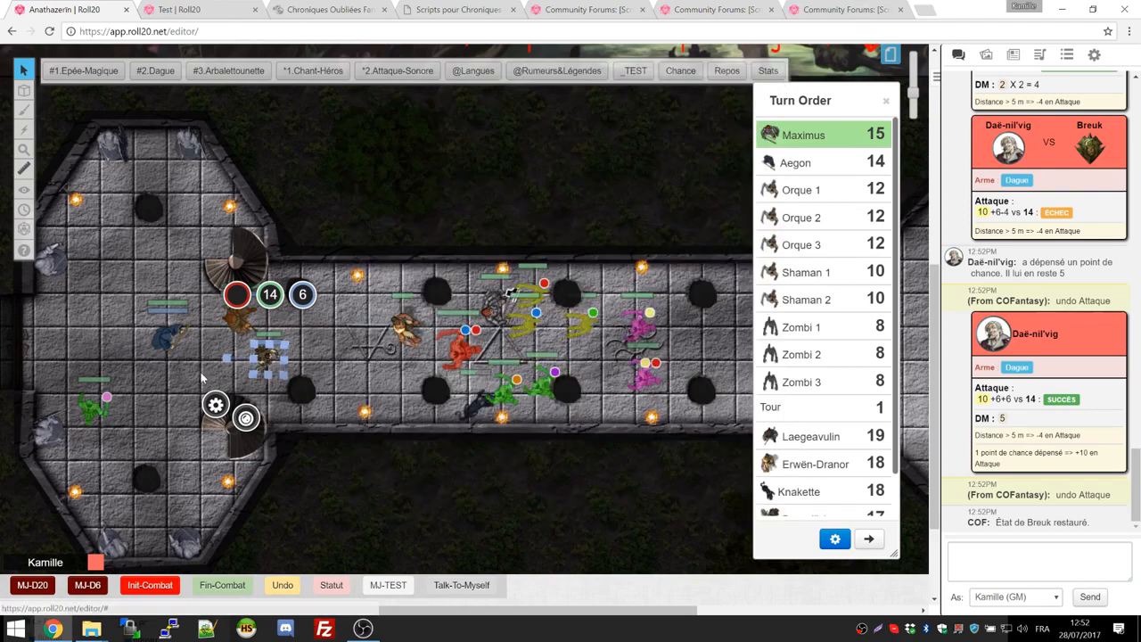
double_click(249, 361)
left_click(382, 122)
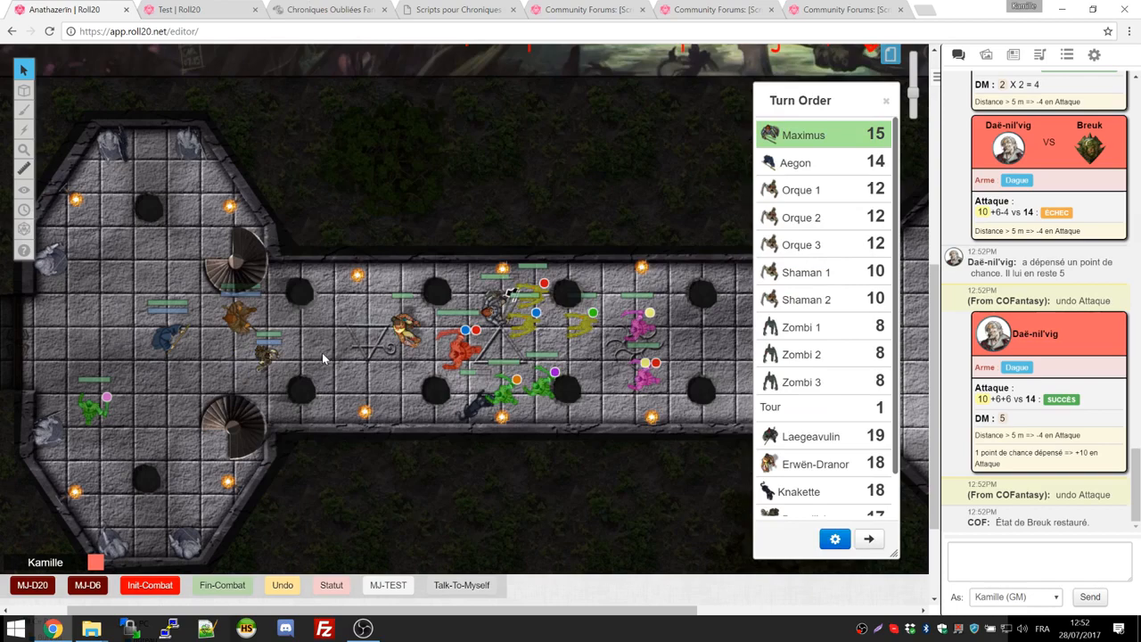
Step: With Daë-nil'vig selected, examine the full actions text of the Repos macro and close it without changes
left_click(272, 358)
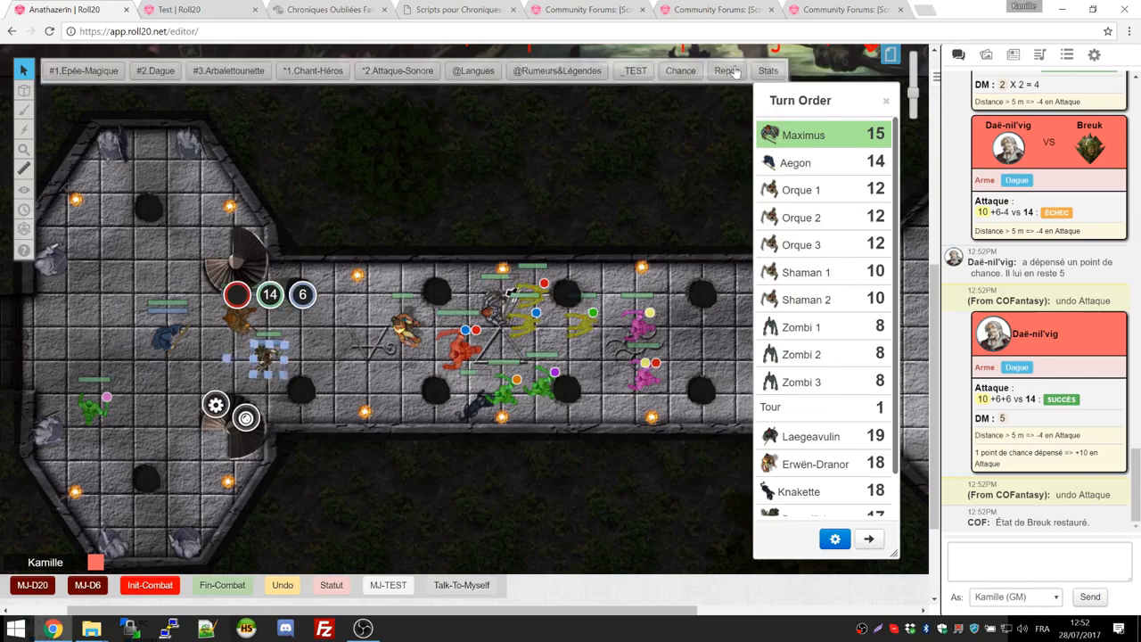
left_click(1067, 54)
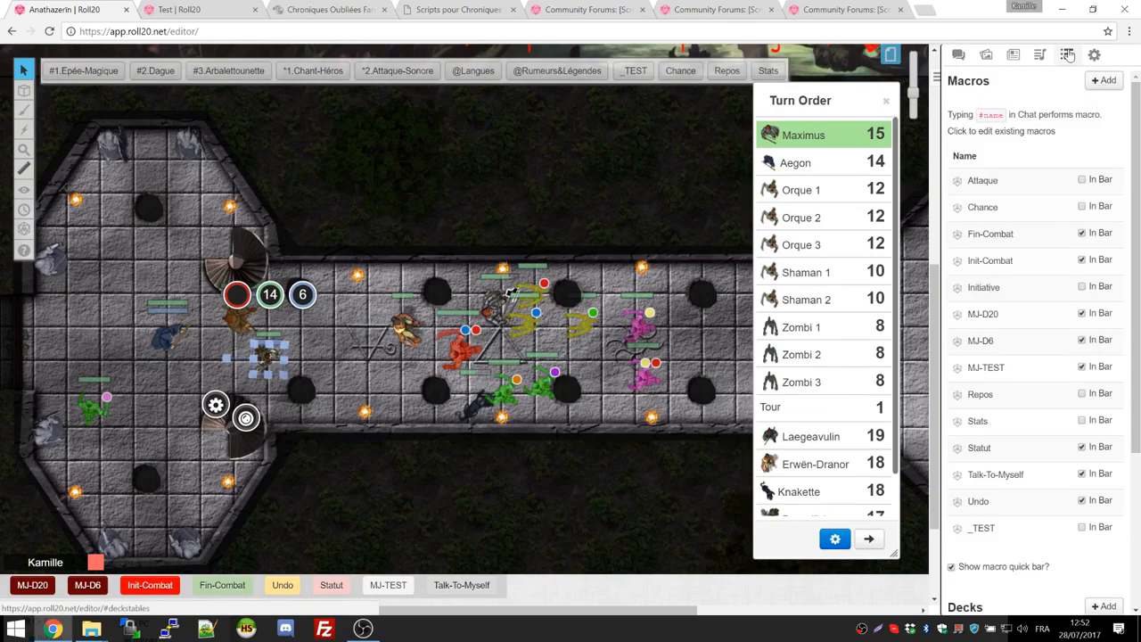
left_click(1004, 397)
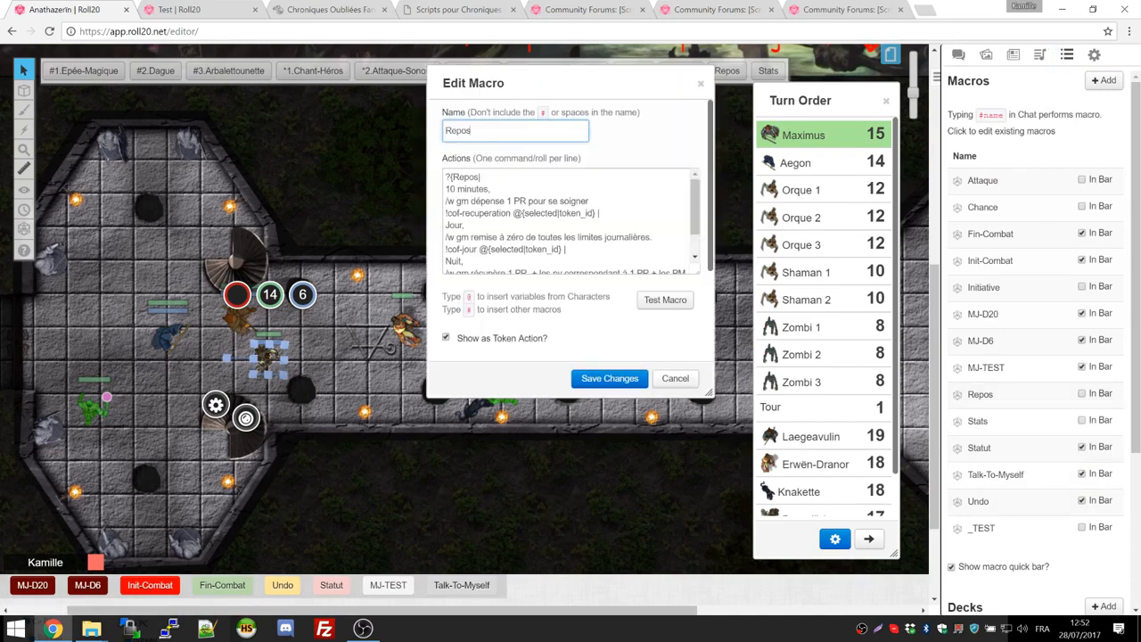
left_click_drag(445, 176, 526, 270)
left_click(524, 266)
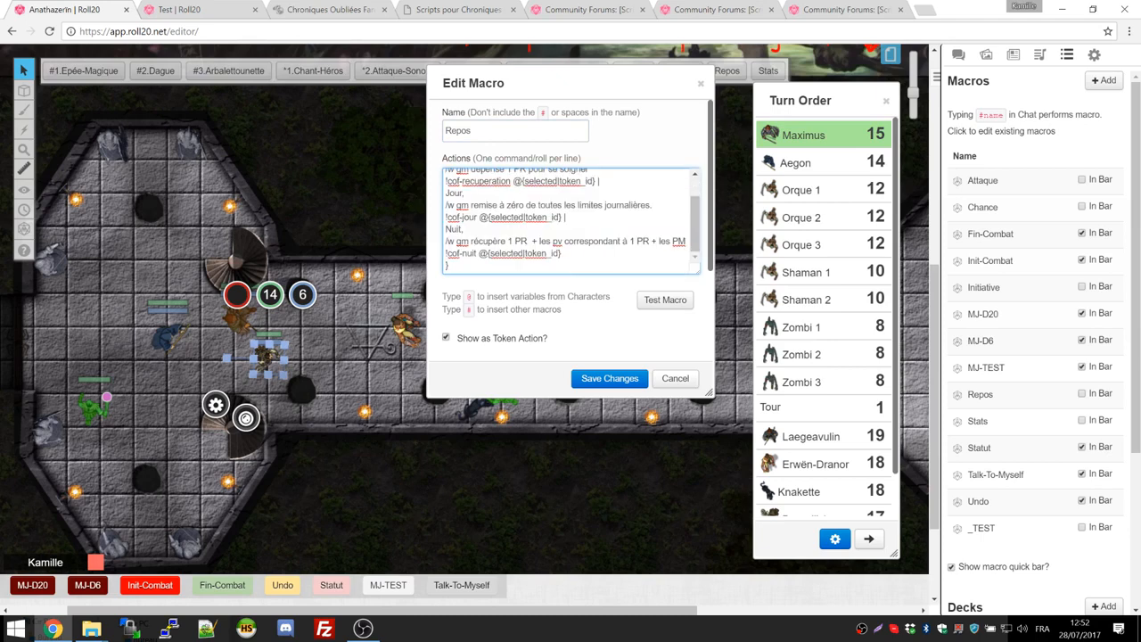
left_click_drag(703, 270, 704, 328)
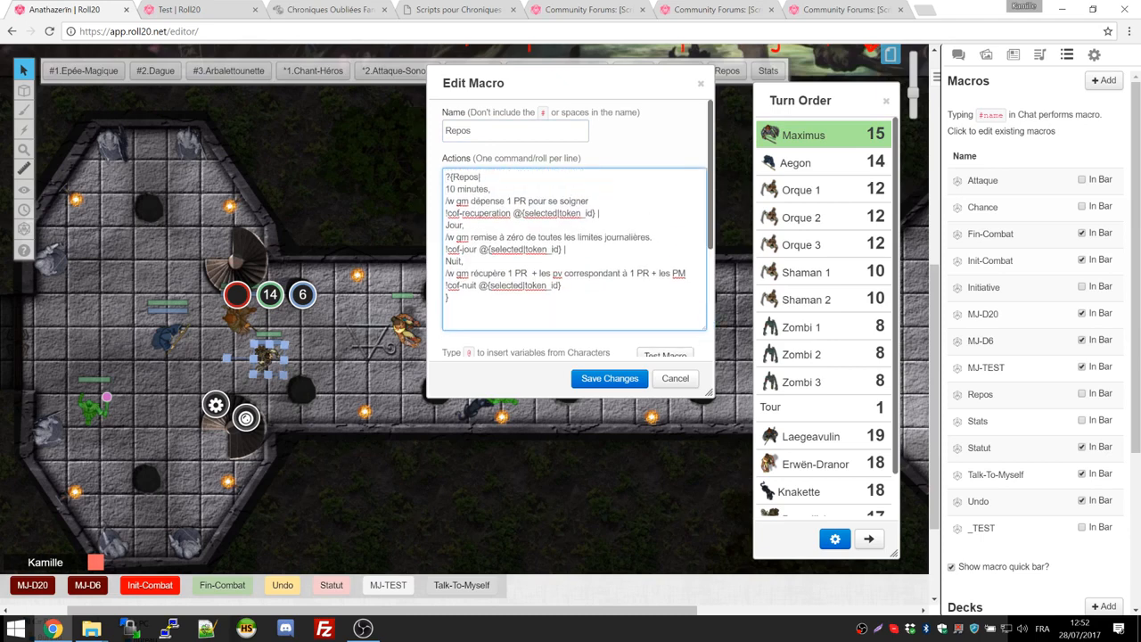
key("ctrl+a")
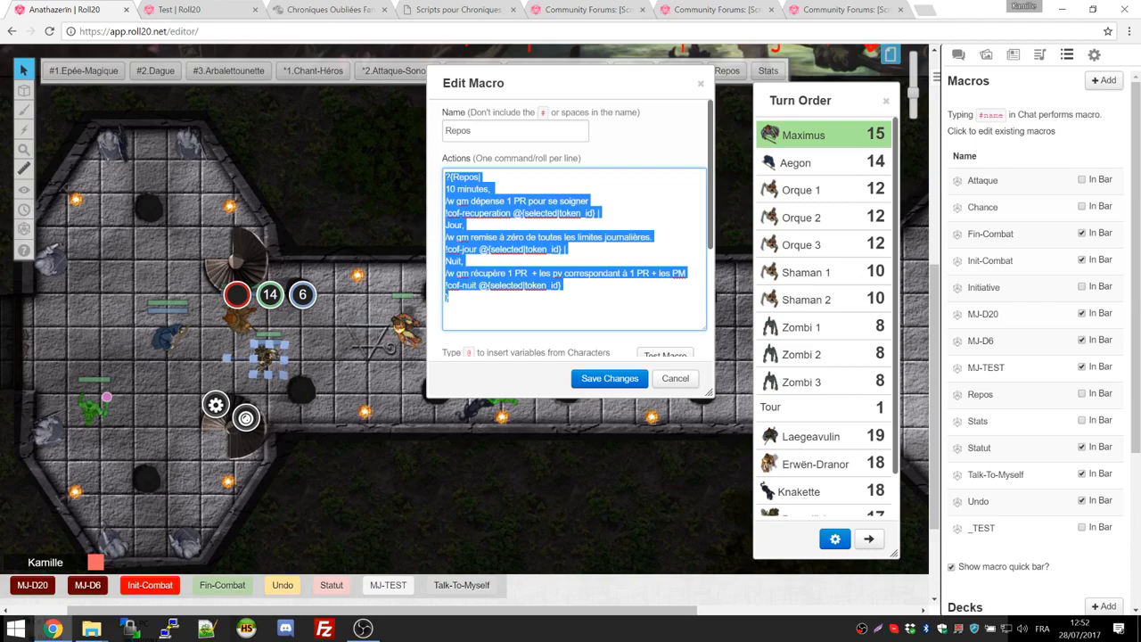
left_click(675, 378)
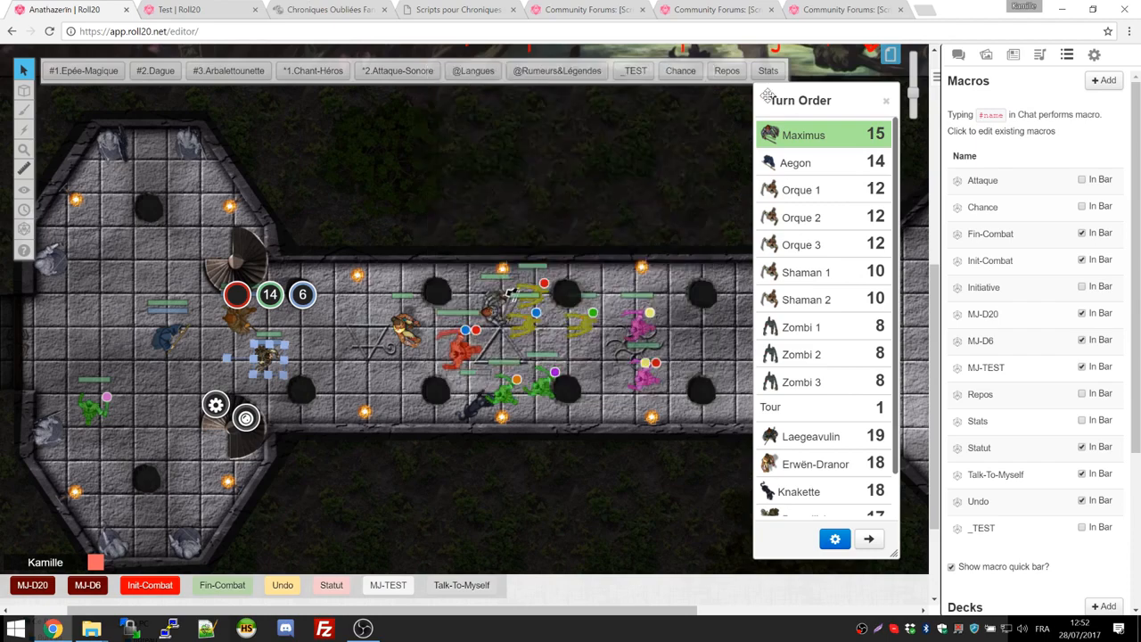
Step: Run the Repos macro for Daë-nil'vig and go through its rest options, including 10 minutes and Jour
left_click(728, 72)
left_click(546, 324)
left_click(555, 326)
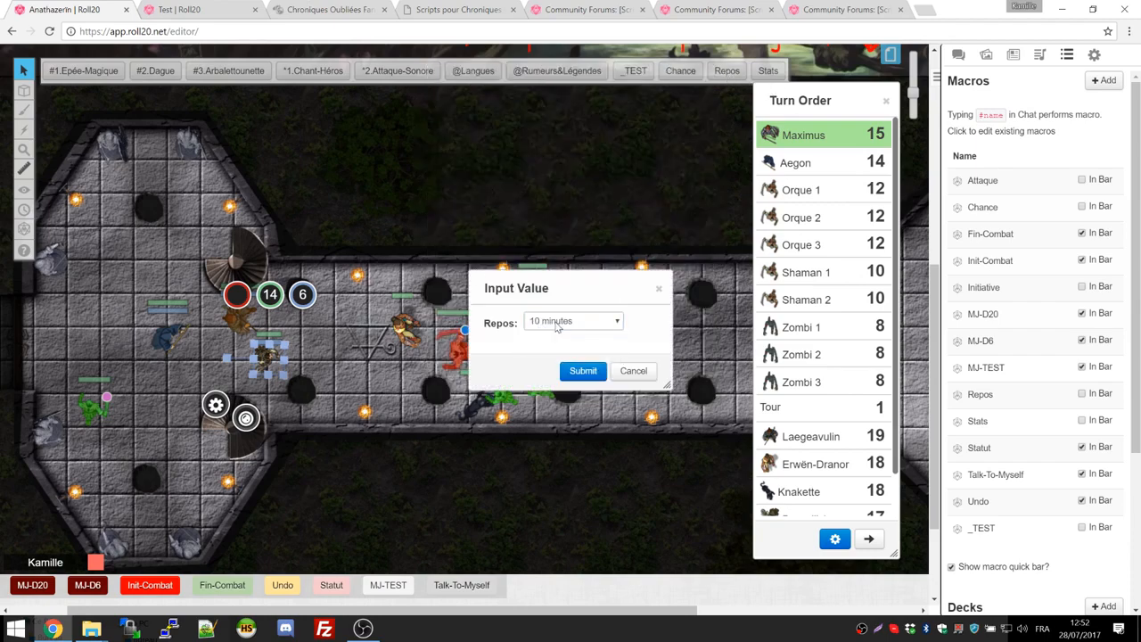
left_click(554, 323)
left_click(554, 344)
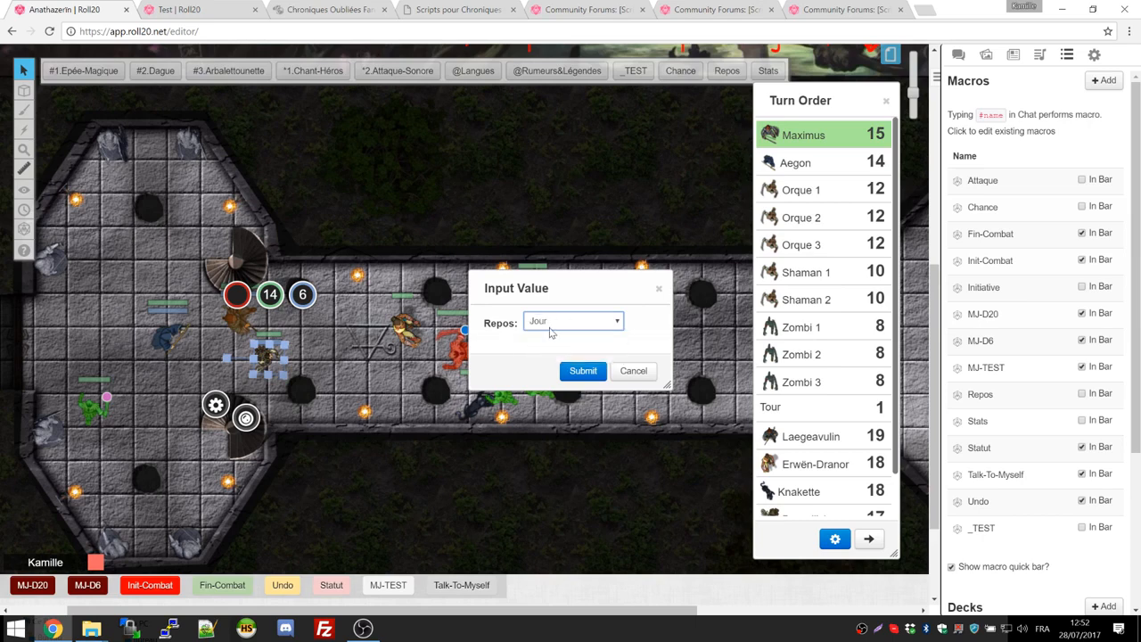
left_click(550, 326)
left_click(553, 347)
left_click(550, 325)
left_click(545, 356)
left_click(558, 321)
left_click(550, 347)
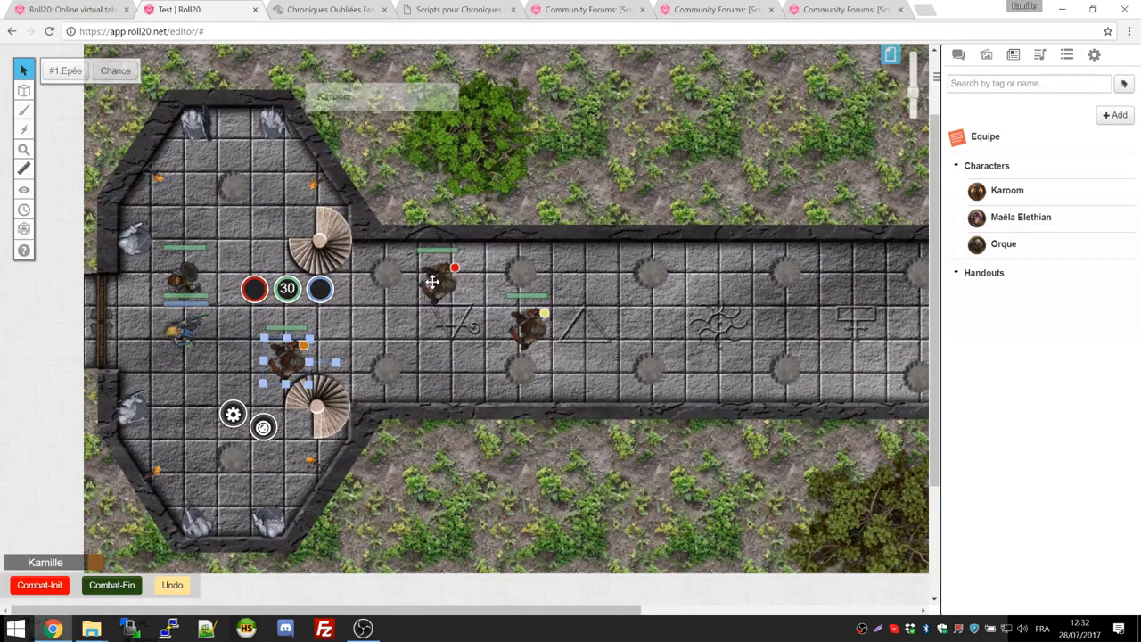
Step: In the Test game, move the red-marked Orque beside the upper spiral staircase and open its character's attributes and abilities
left_click_drag(282, 356, 321, 292)
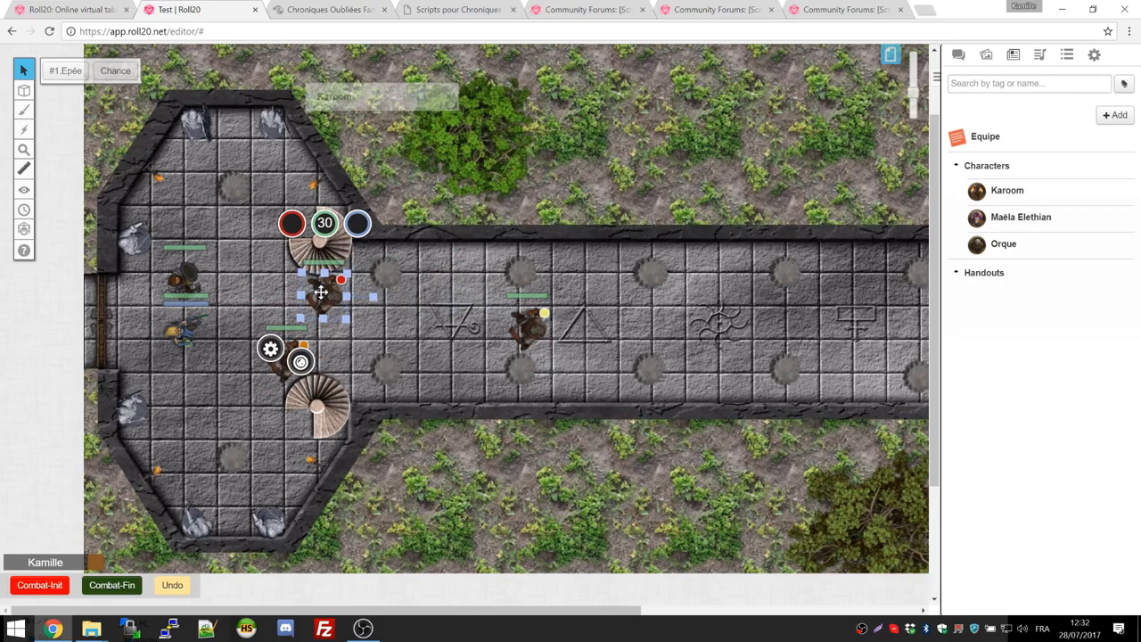
double_click(321, 293)
left_click(378, 124)
scroll(263, 348, "down", 2)
scroll(264, 347, "up", 3)
left_click(467, 124)
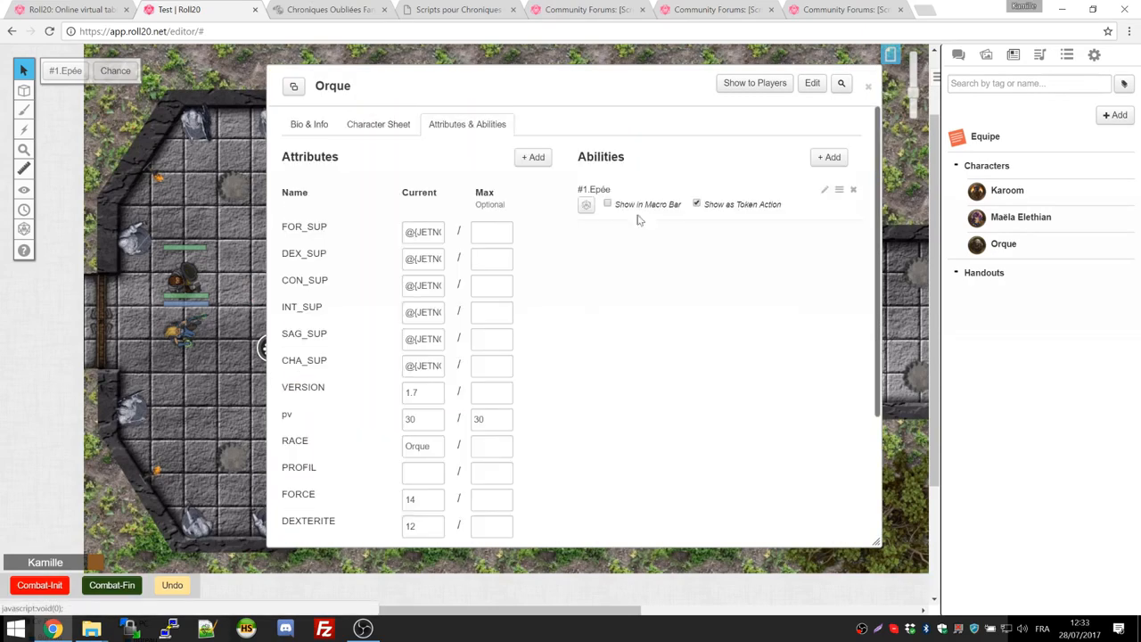
Step: Examine the action text of the Orque's #1.Epée ability and close the character without changes
left_click(823, 192)
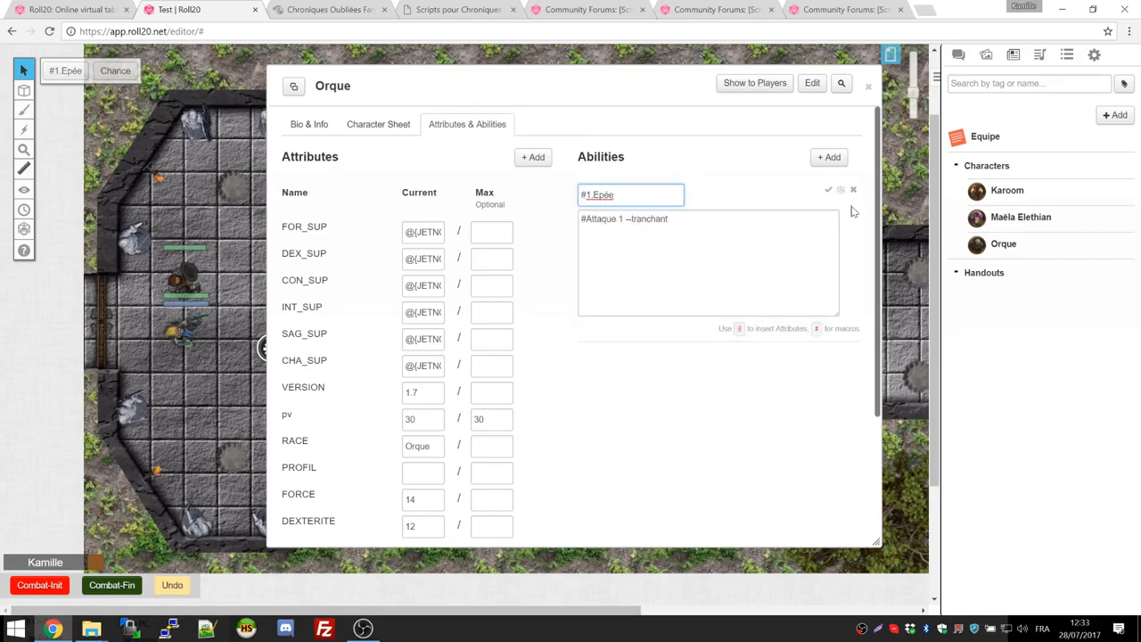
left_click(828, 191)
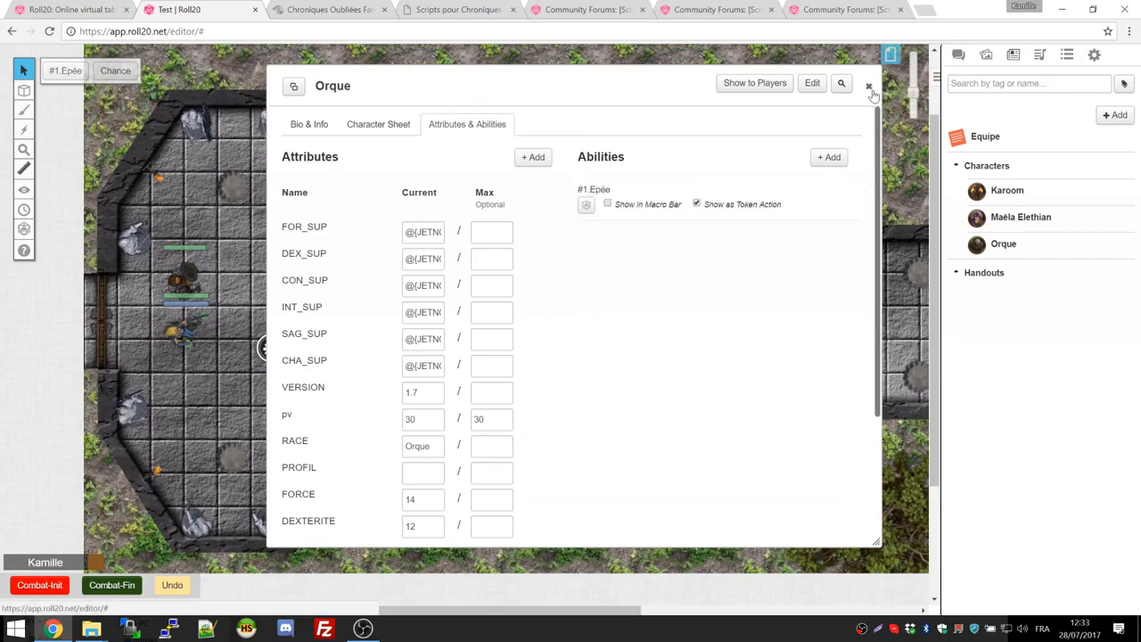
left_click(869, 86)
Step: Move Karoom in front of the three Orques, Maëla Elethian back towards the gate, and the red- and yellow-marked Orques closer
left_click(780, 270)
left_click(379, 346)
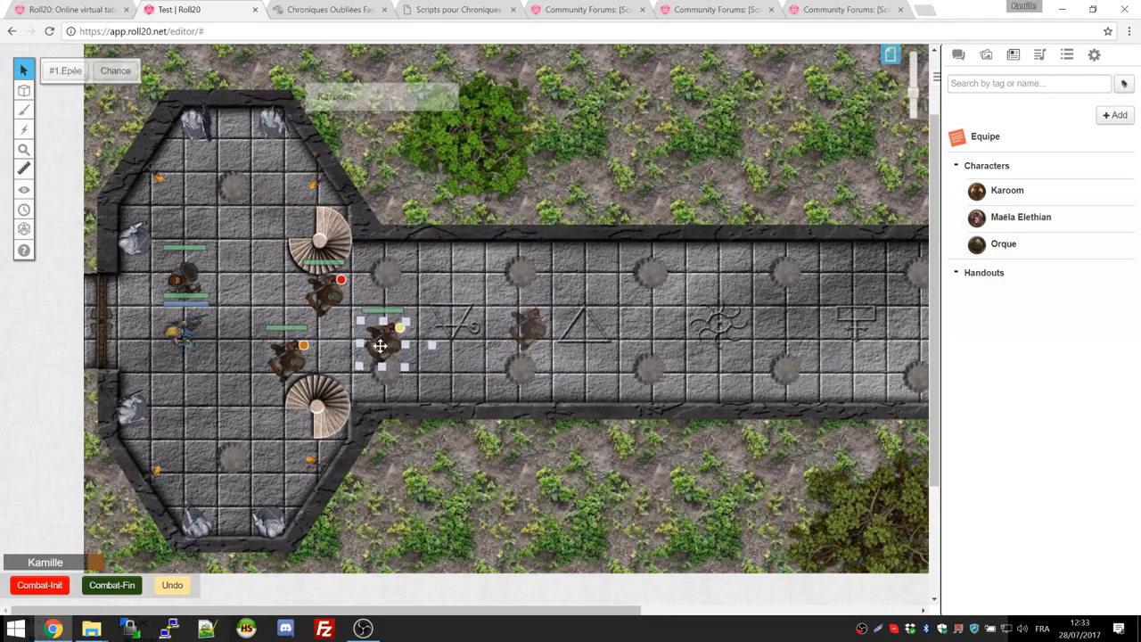
left_click_drag(380, 346, 368, 352)
left_click(375, 319)
left_click_drag(323, 296, 275, 297)
left_click_drag(188, 283, 157, 336)
left_click(178, 336)
left_click_drag(377, 346, 364, 310)
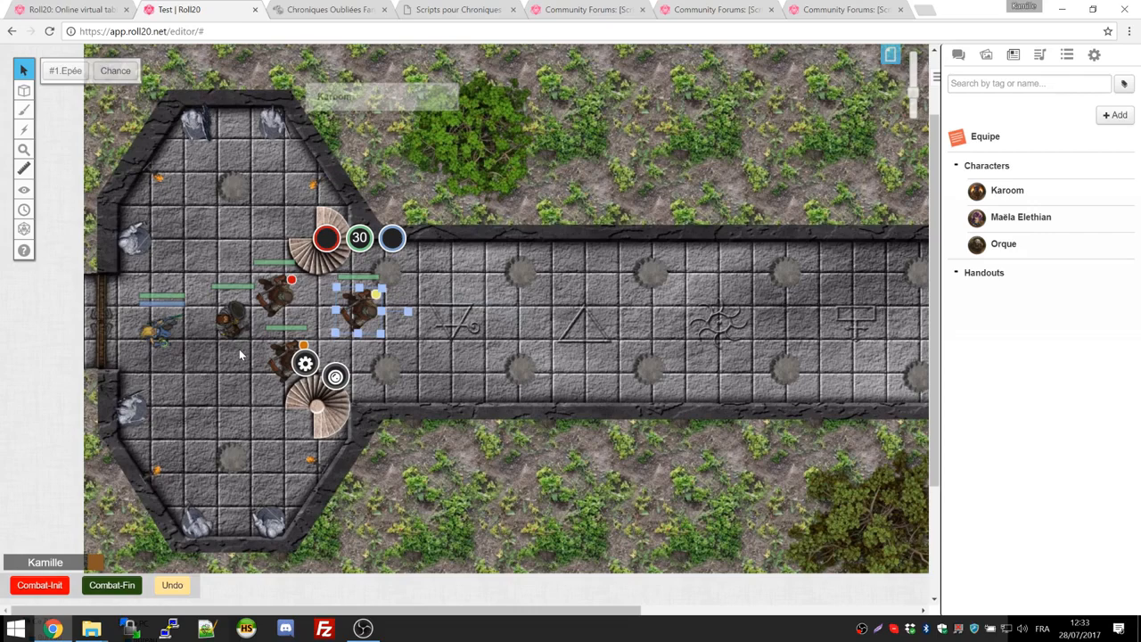
left_click(216, 210)
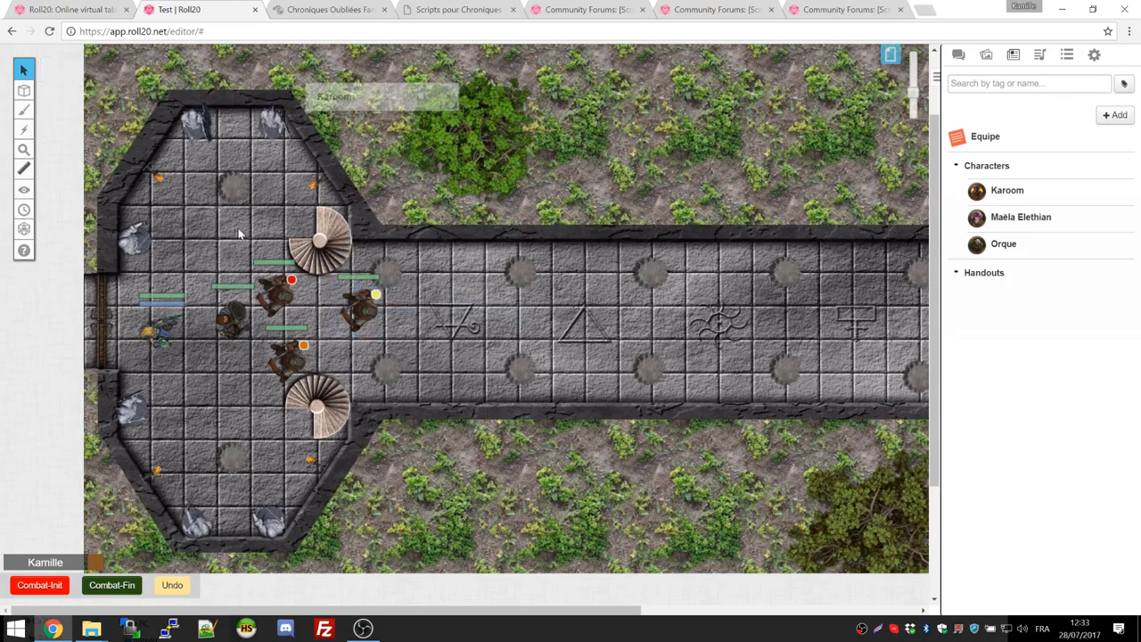
Step: Start combat for all tokens in the room with Combat-Init, and place the enlarged Turn Order window over the corridor
left_click_drag(131, 216, 463, 551)
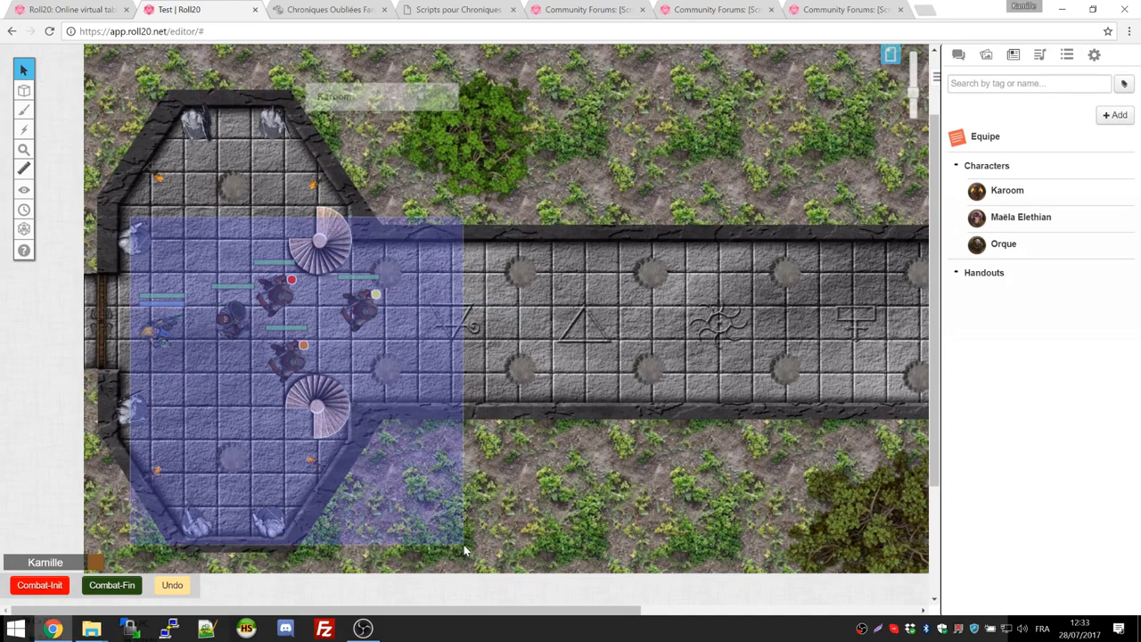
left_click_drag(464, 550, 464, 553)
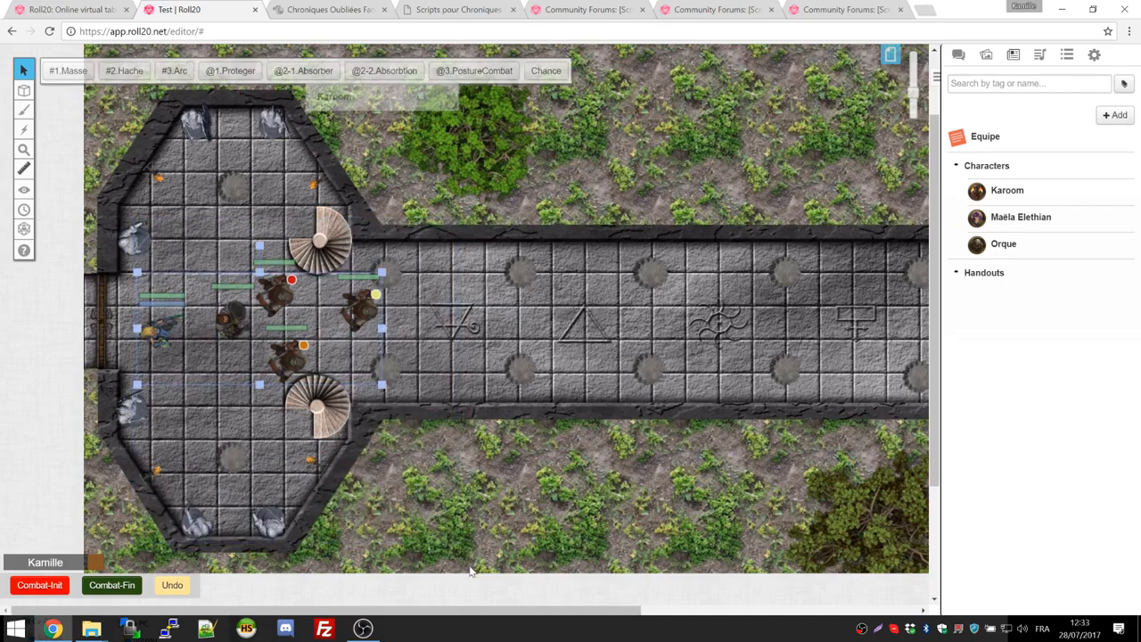
left_click(40, 585)
left_click_drag(73, 268, 41, 288)
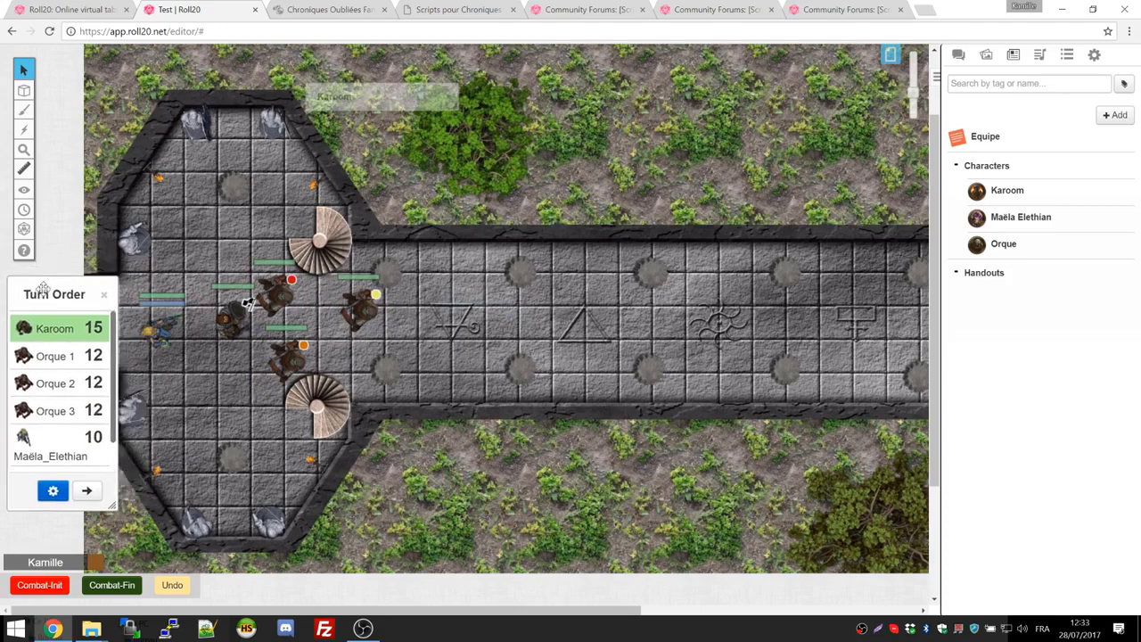
left_click_drag(109, 507, 137, 504)
left_click_drag(75, 290, 696, 222)
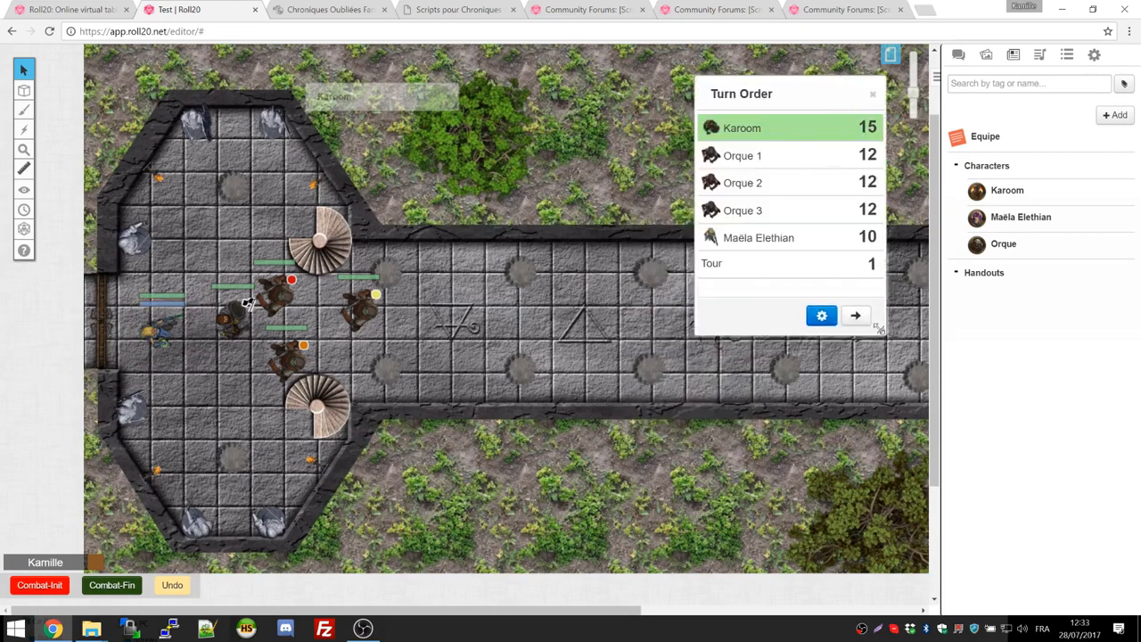
left_click_drag(879, 328, 884, 321)
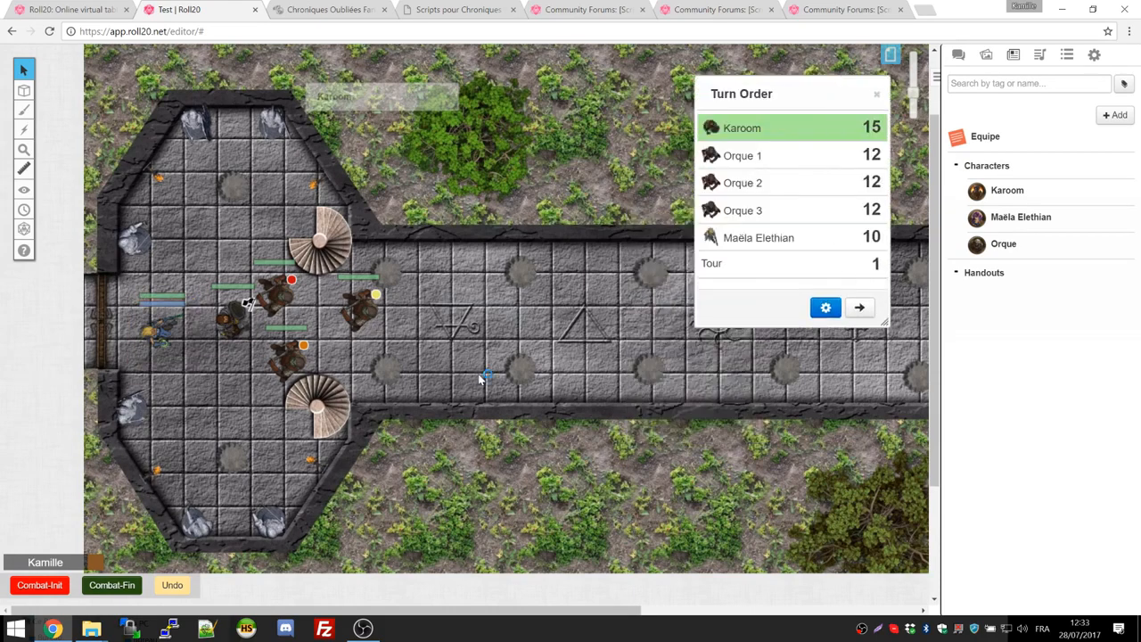
Step: Attack the red-marked Orque with Karoom's Masse and show the attack result in the chat
left_click(236, 319)
mouse_move(236, 319)
left_mouse_down()
mouse_move(223, 332)
mouse_move(228, 354)
mouse_move(224, 326)
left_mouse_up()
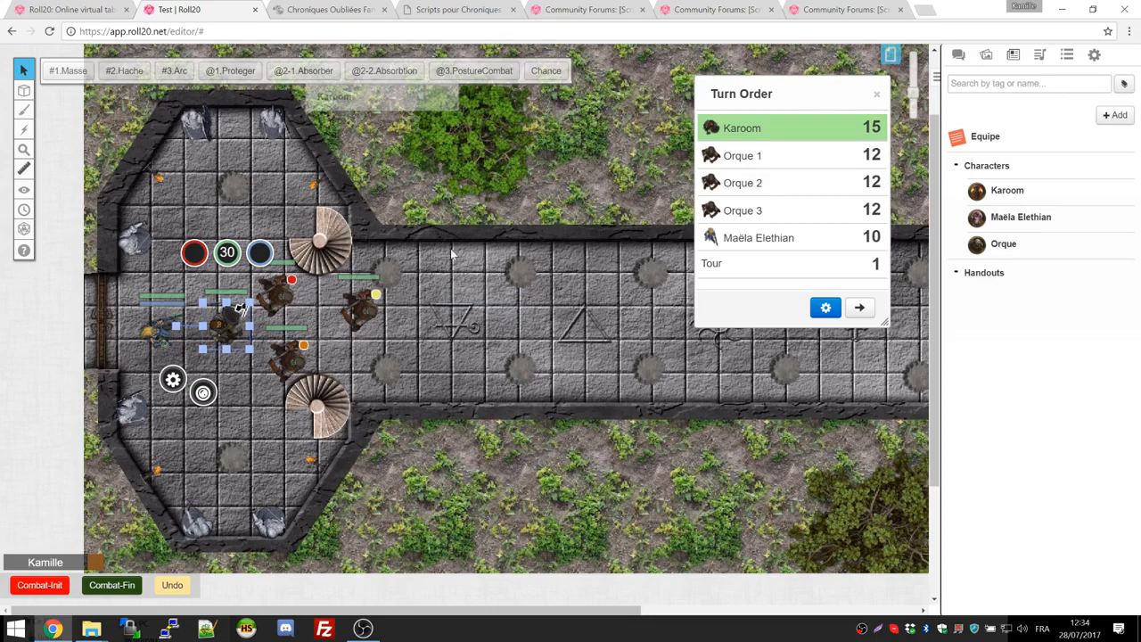
left_click(64, 73)
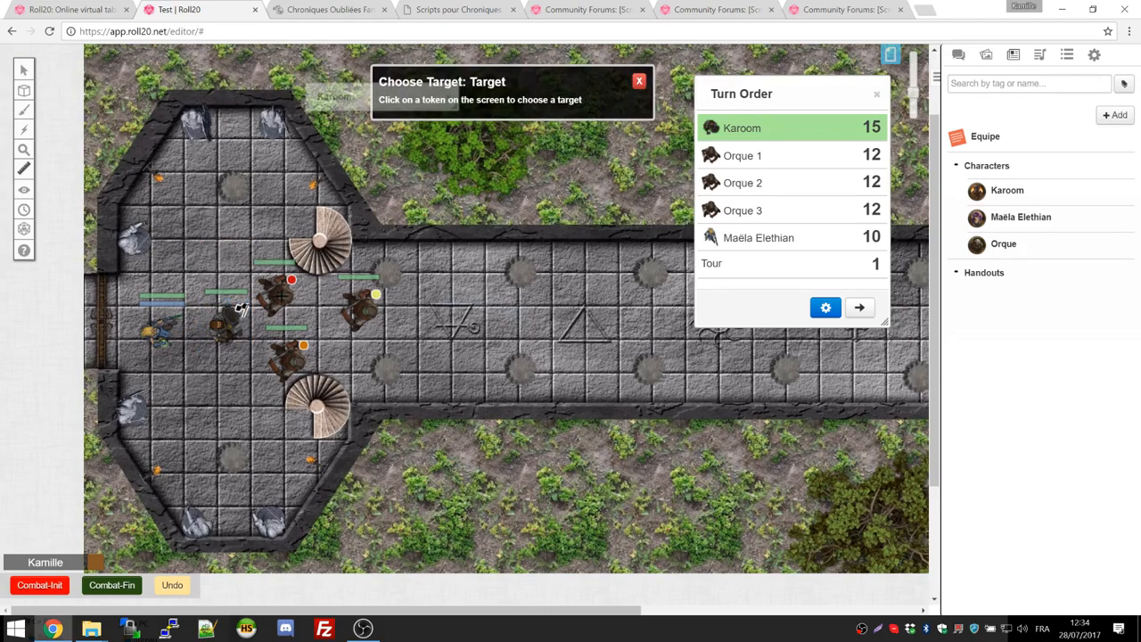
left_click(278, 295)
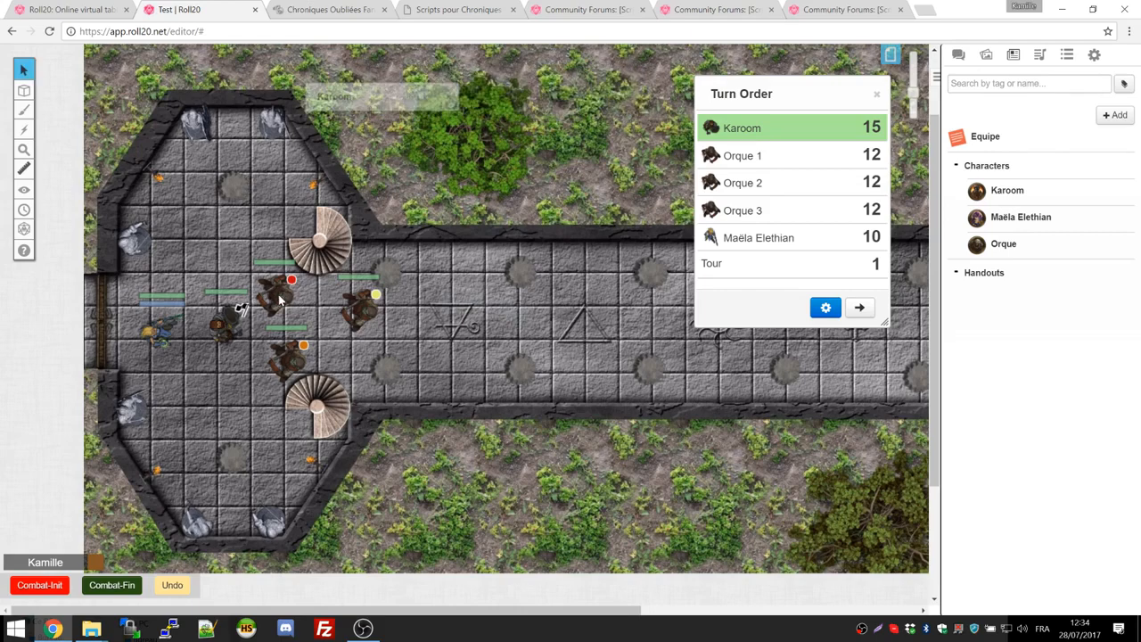
left_click(958, 55)
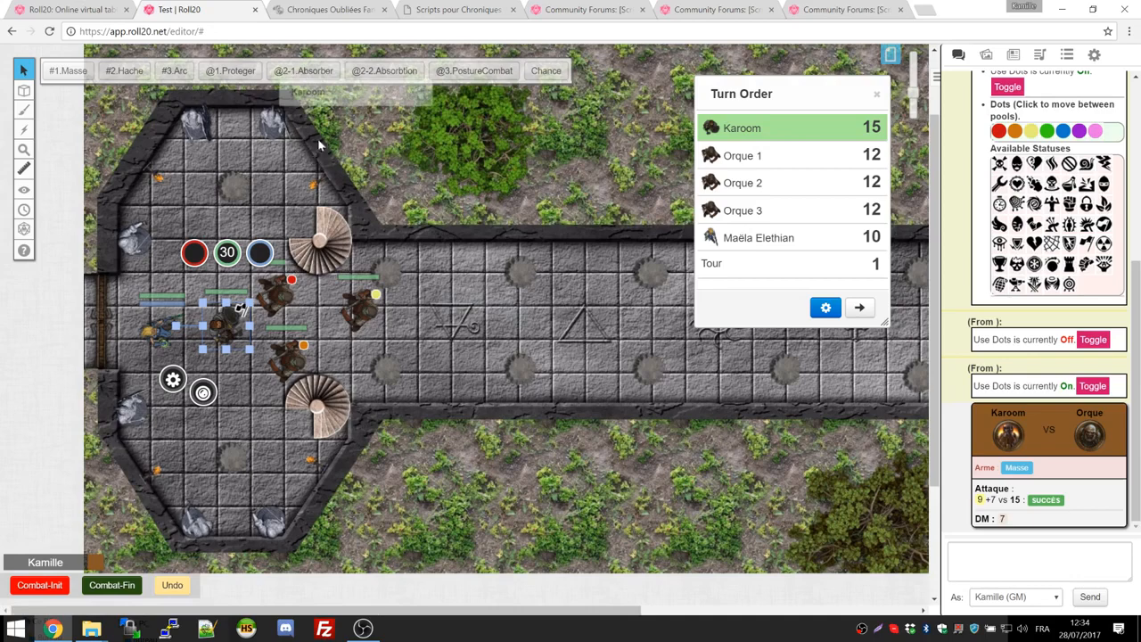
Step: Look over Karoom's character sheet for the combat values and the Masse weapon line, and close it
left_click(324, 97)
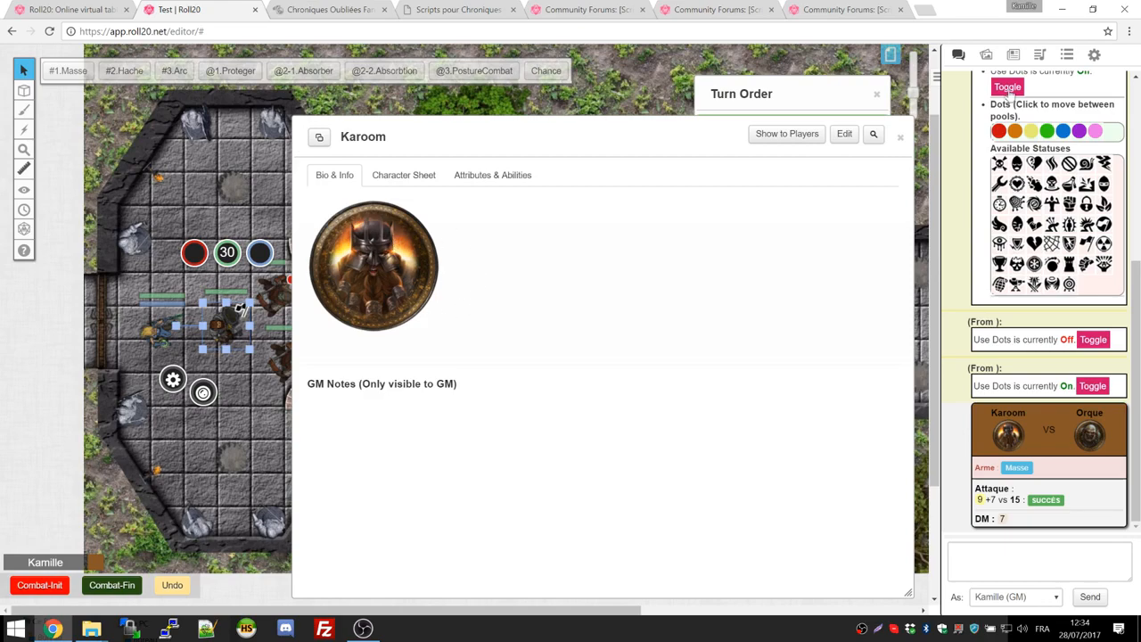
left_click(902, 138)
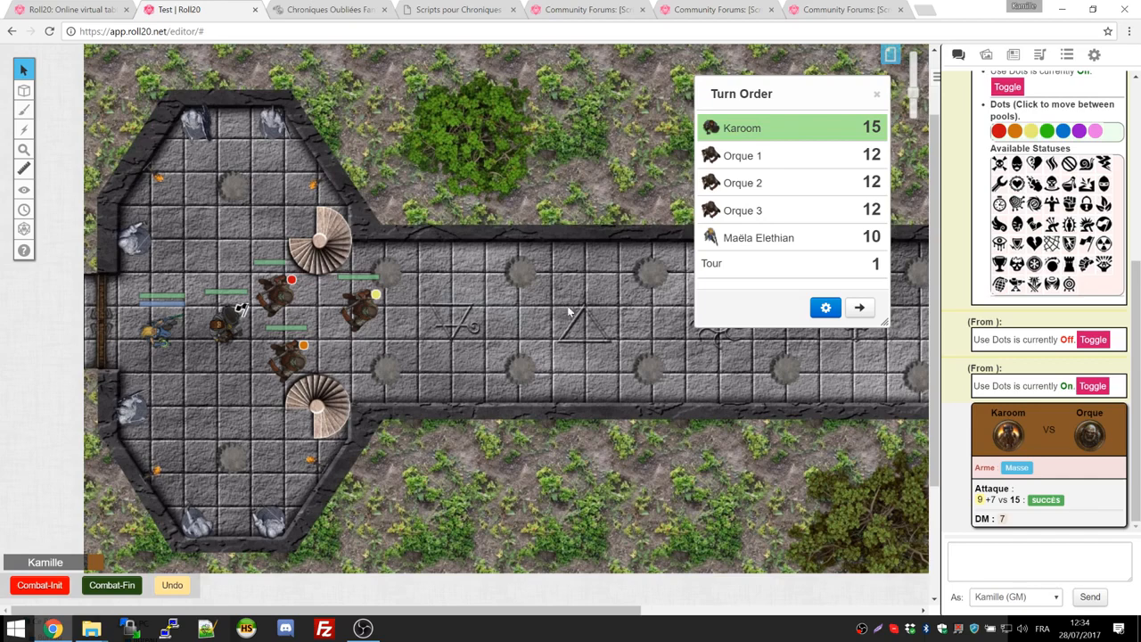
left_click(230, 321)
double_click(230, 322)
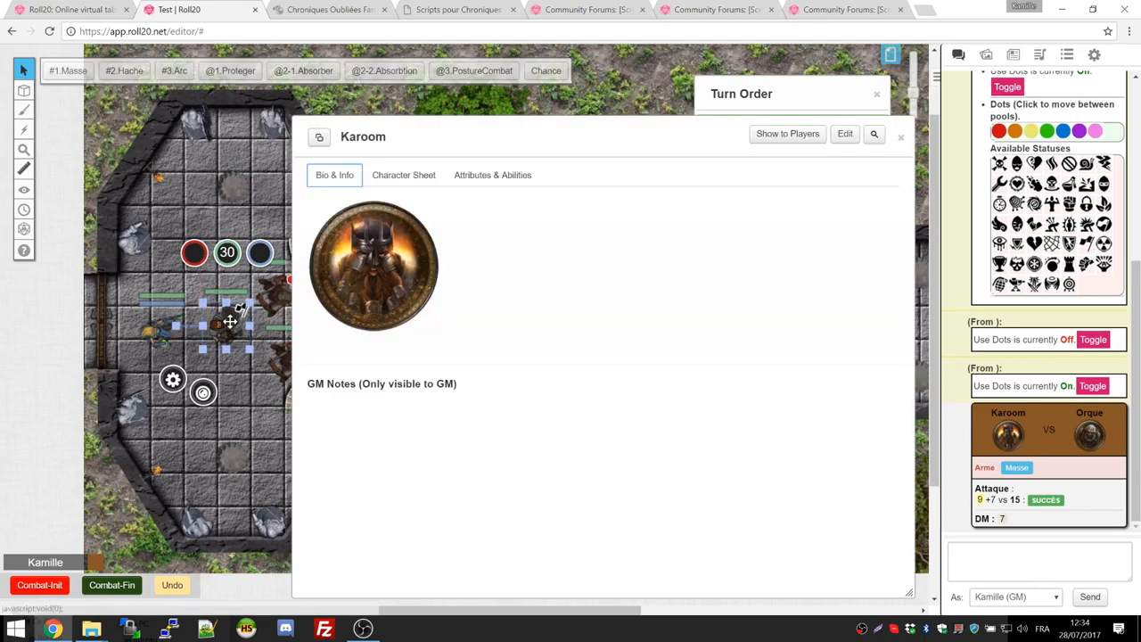
left_click(404, 175)
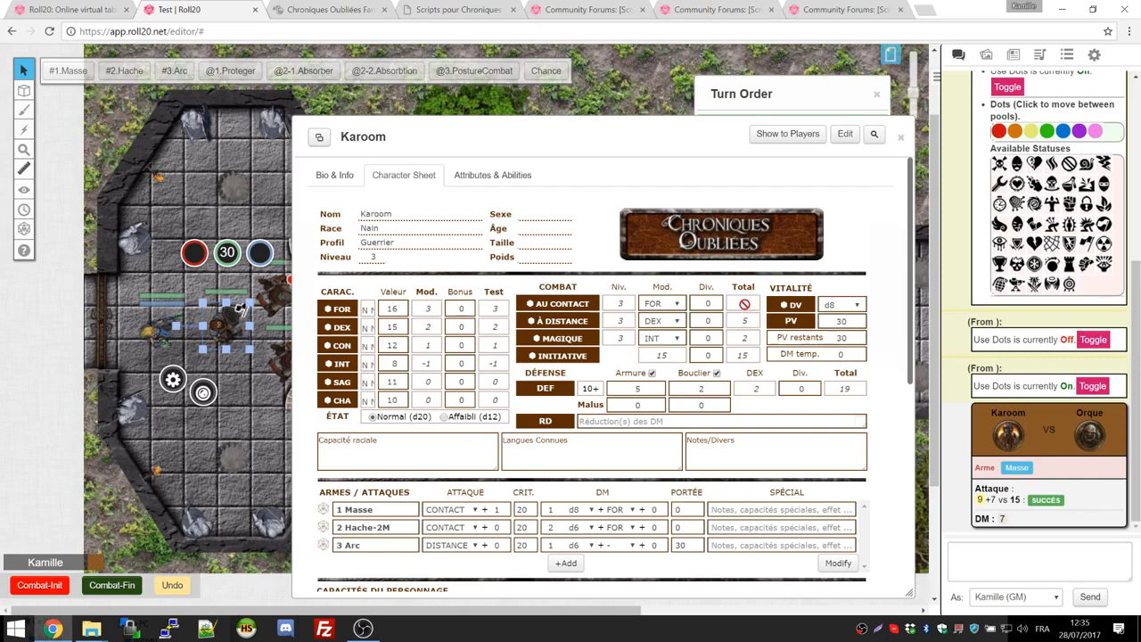
left_click(900, 137)
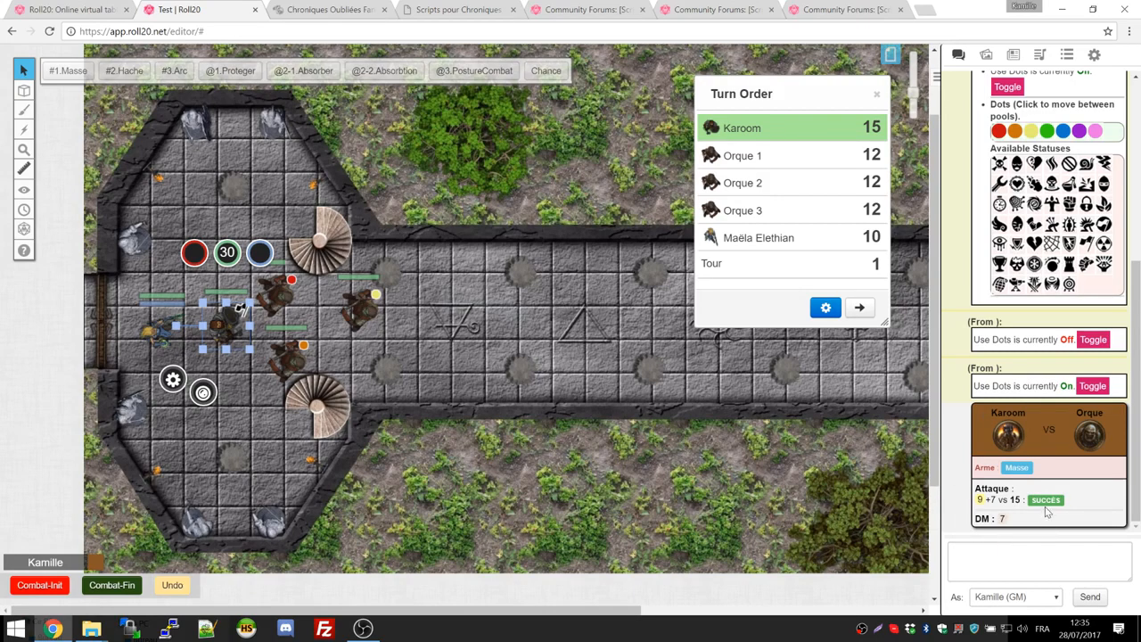
Step: Check the damage roll in the chat and the red-marked Orque's remaining hit points in its token settings
mouse_move(1002, 520)
left_click(272, 303)
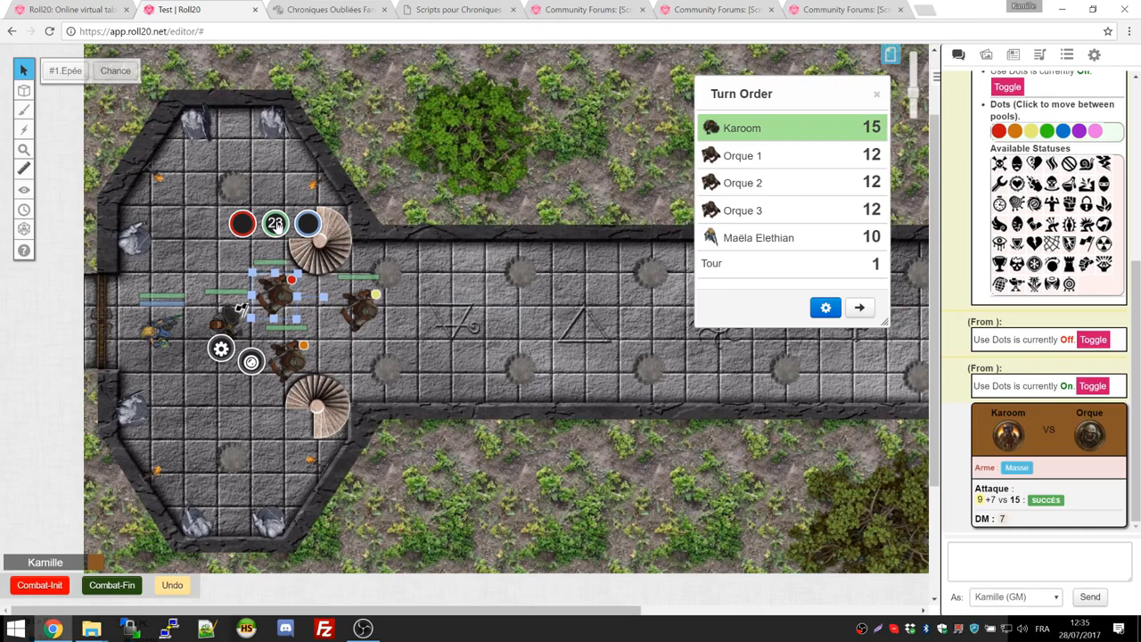
left_click(401, 386)
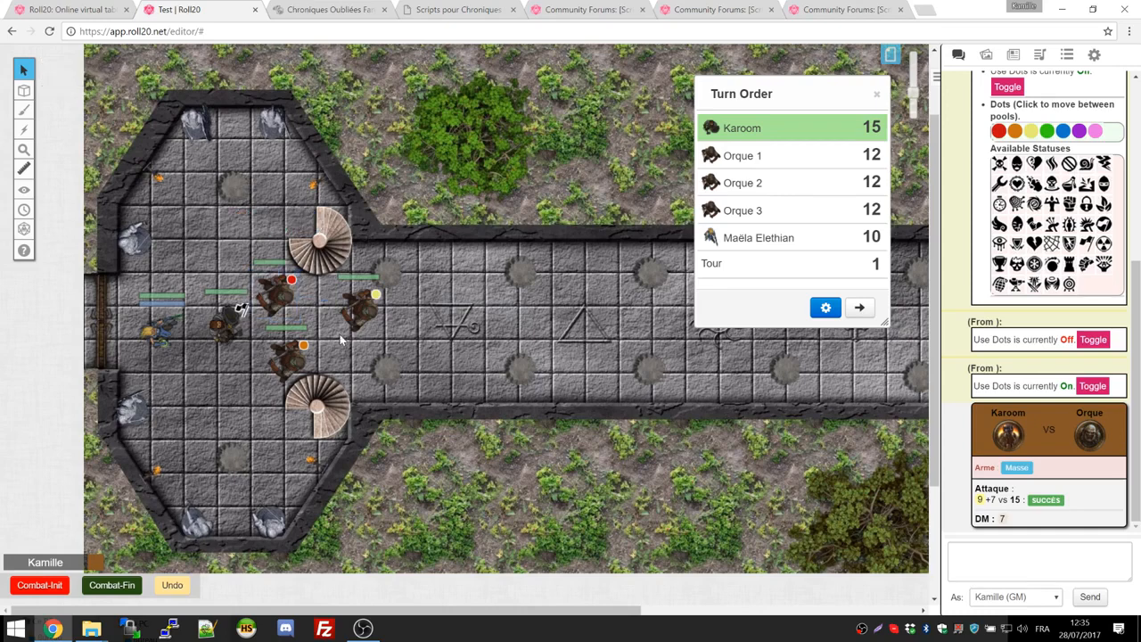
double_click(280, 296)
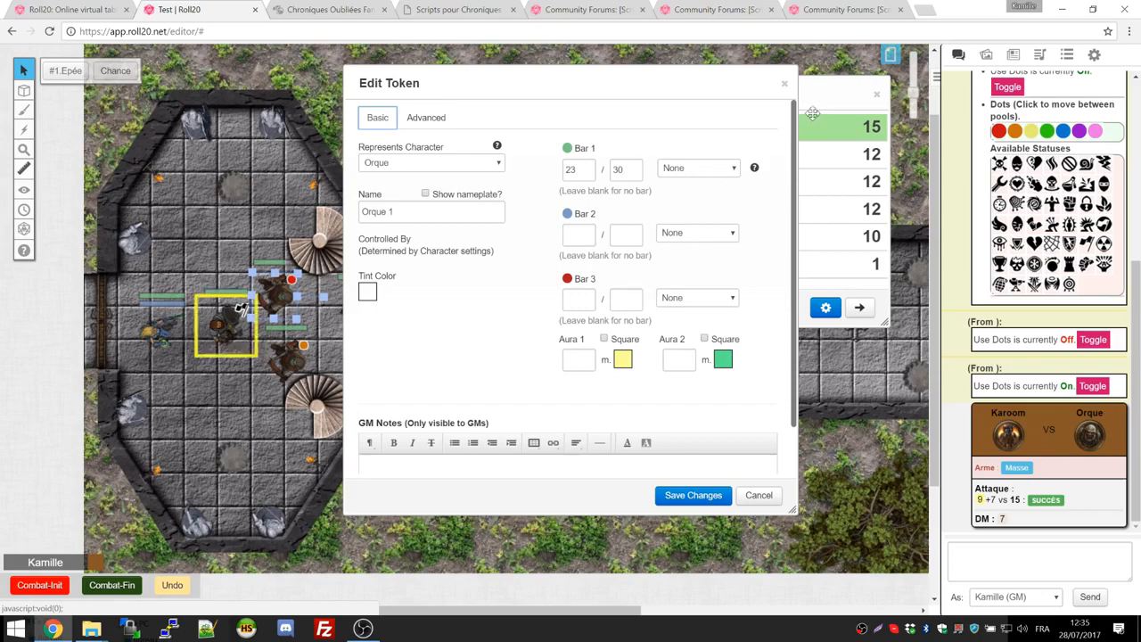
left_click(784, 84)
left_click(307, 356)
left_click(276, 303)
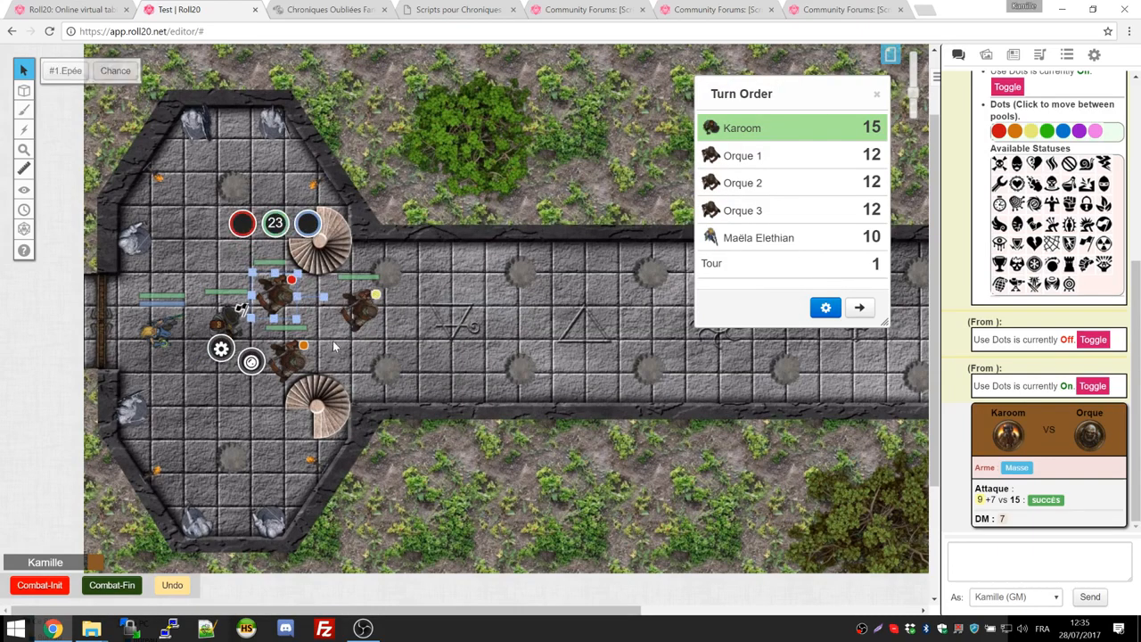
left_click(350, 382)
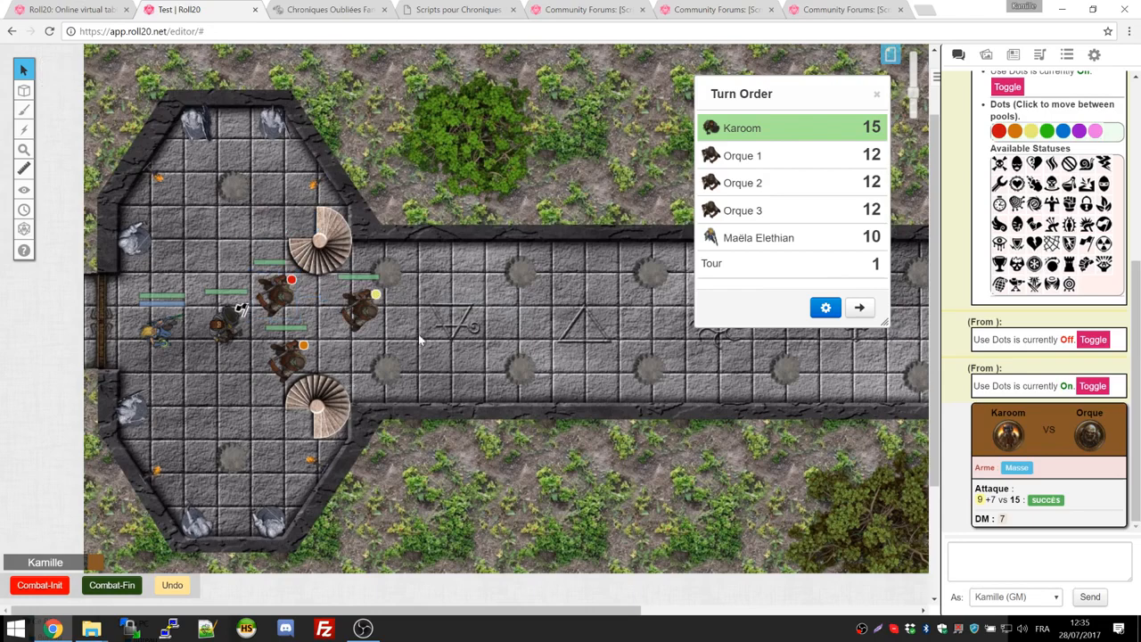
Step: Advance the turn to Orque 1 and attack Karoom with its Epée
left_click(861, 307)
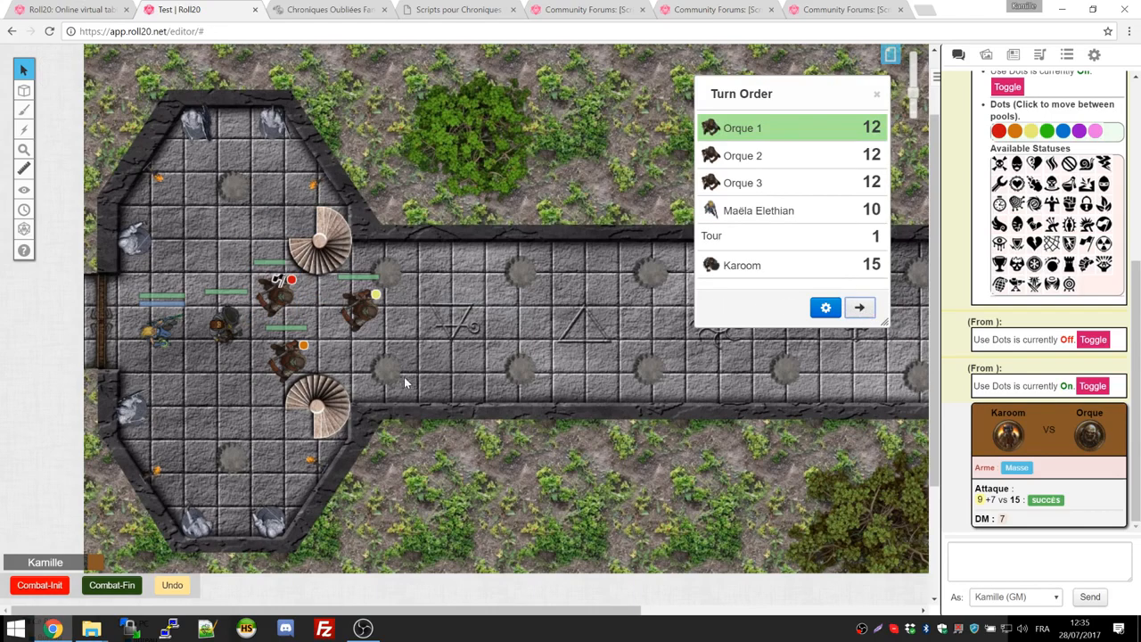
left_click(276, 295)
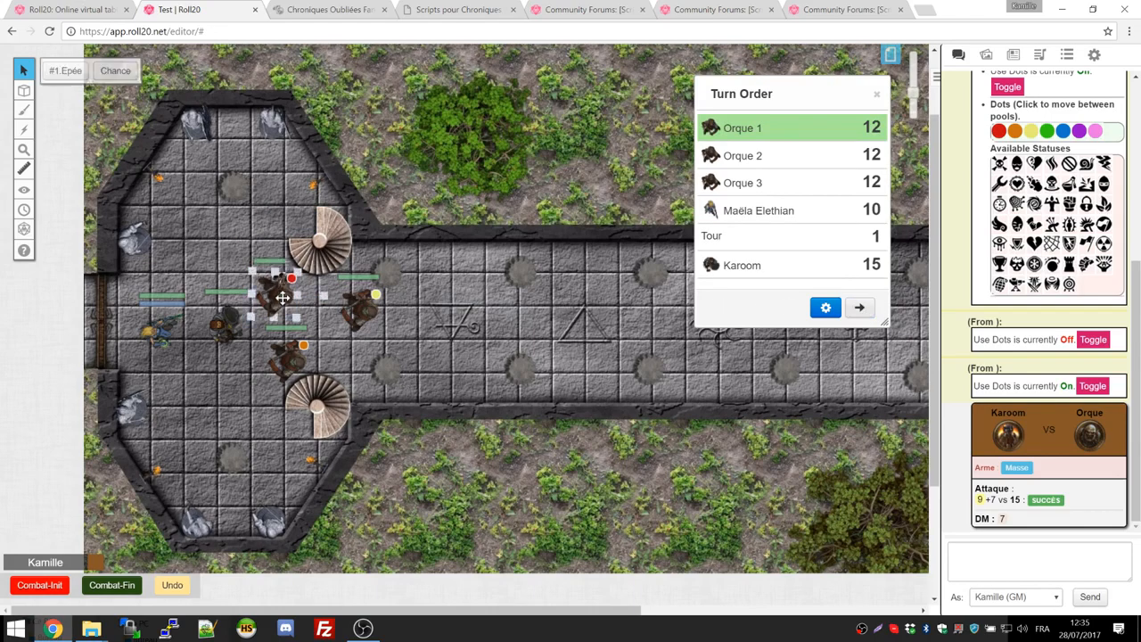
left_click(69, 84)
left_click(227, 328)
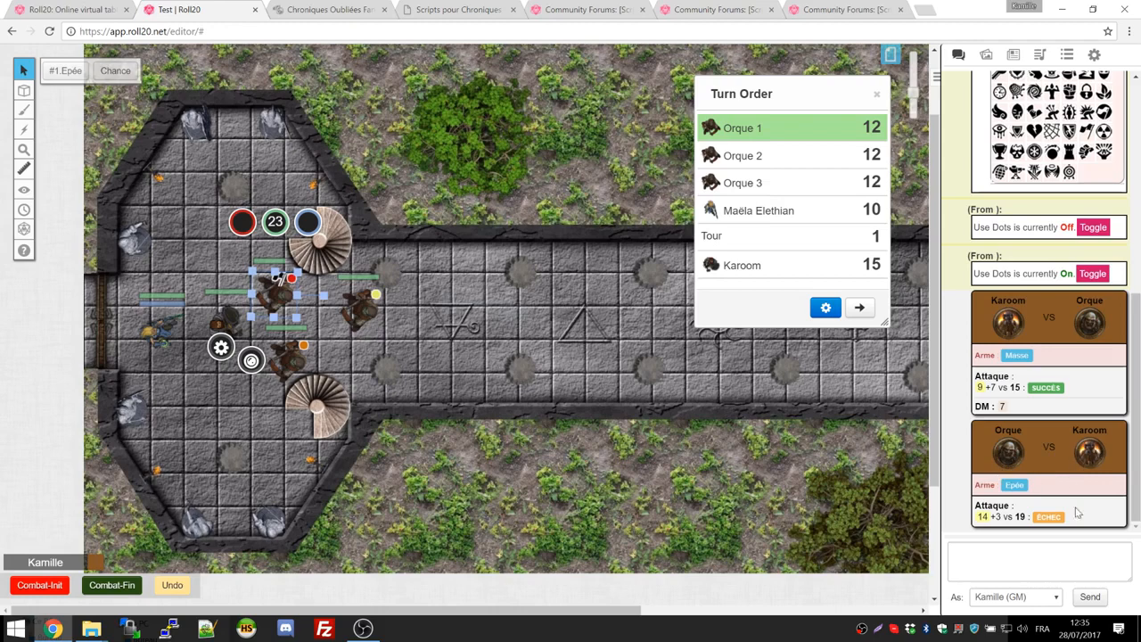
Step: Advance the turn to Orque 2, attack Karoom with its Epée, and check Karoom's hit points
left_click(859, 307)
left_click(303, 359)
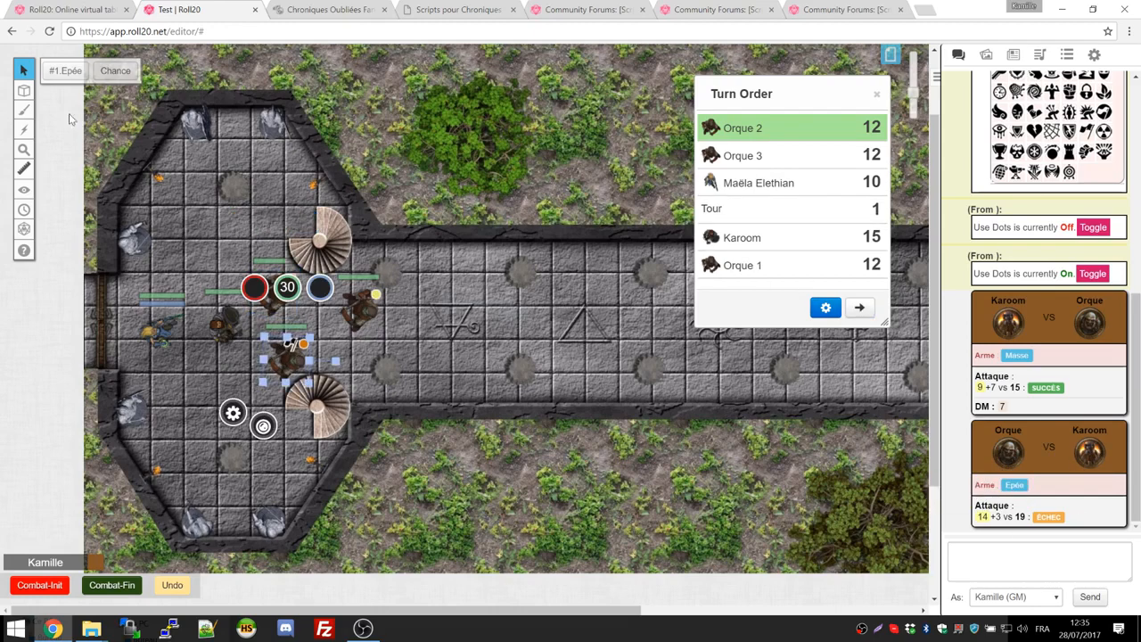
left_click(65, 71)
left_click(221, 323)
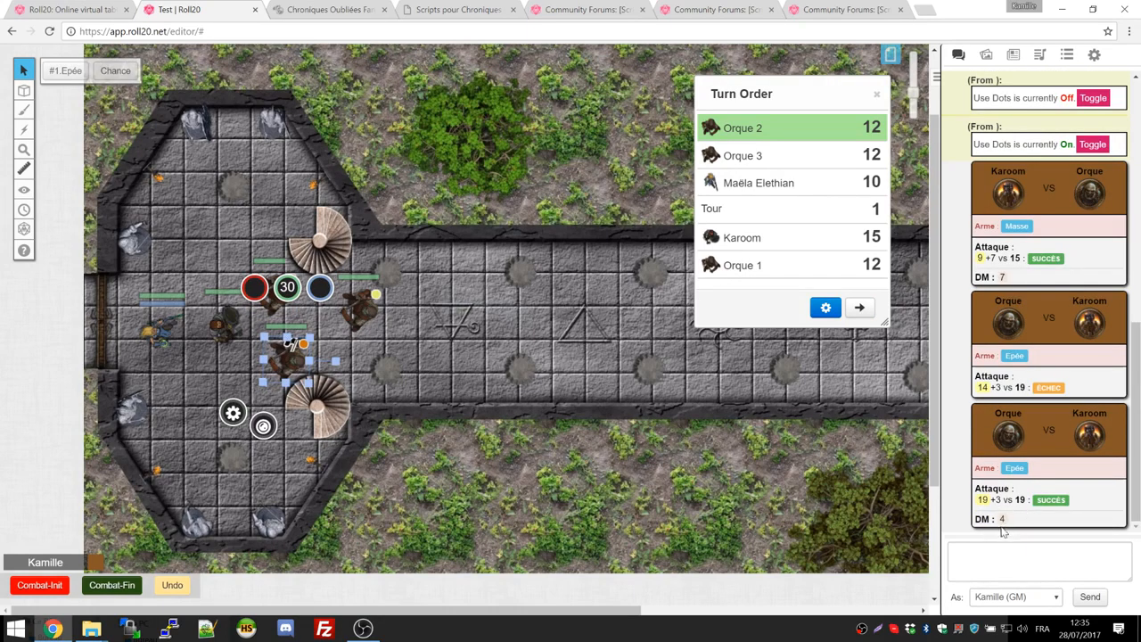
left_click(223, 325)
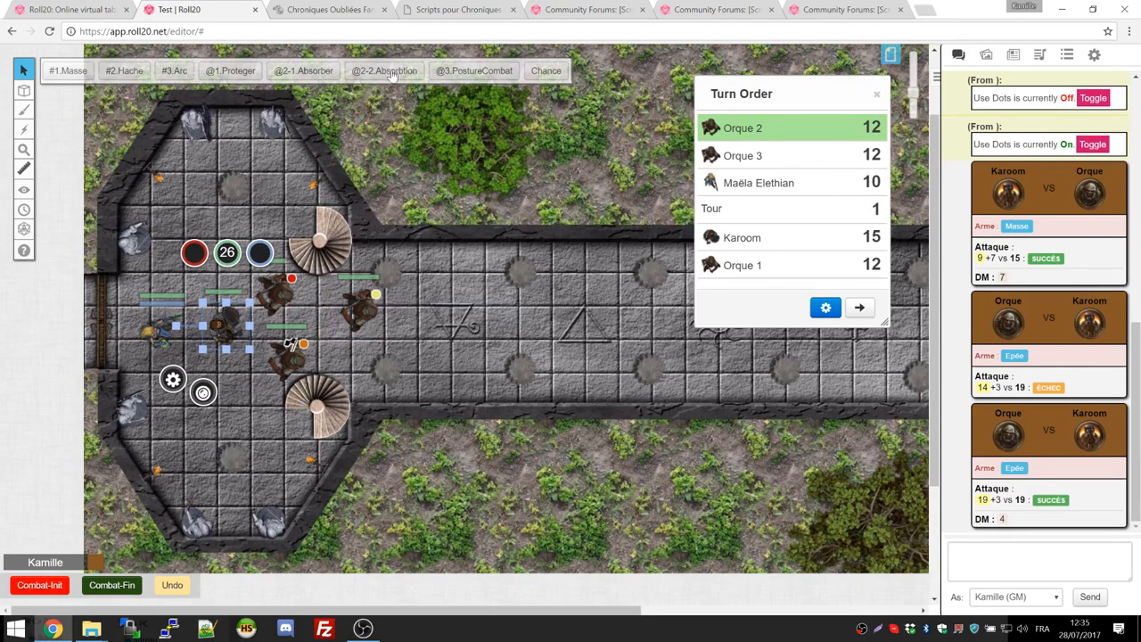
Step: Advance the turn to Orque 3, cancel its first target choice, and regroup the Orques so it stands next to Karoom
left_click(859, 306)
left_click(368, 312)
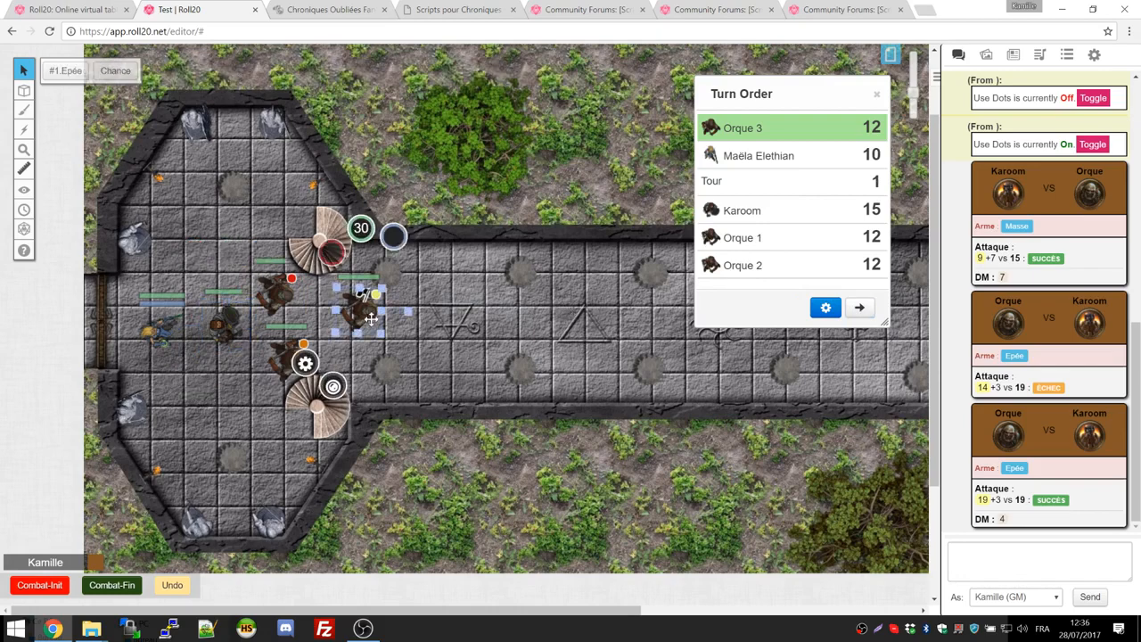
left_click(61, 77)
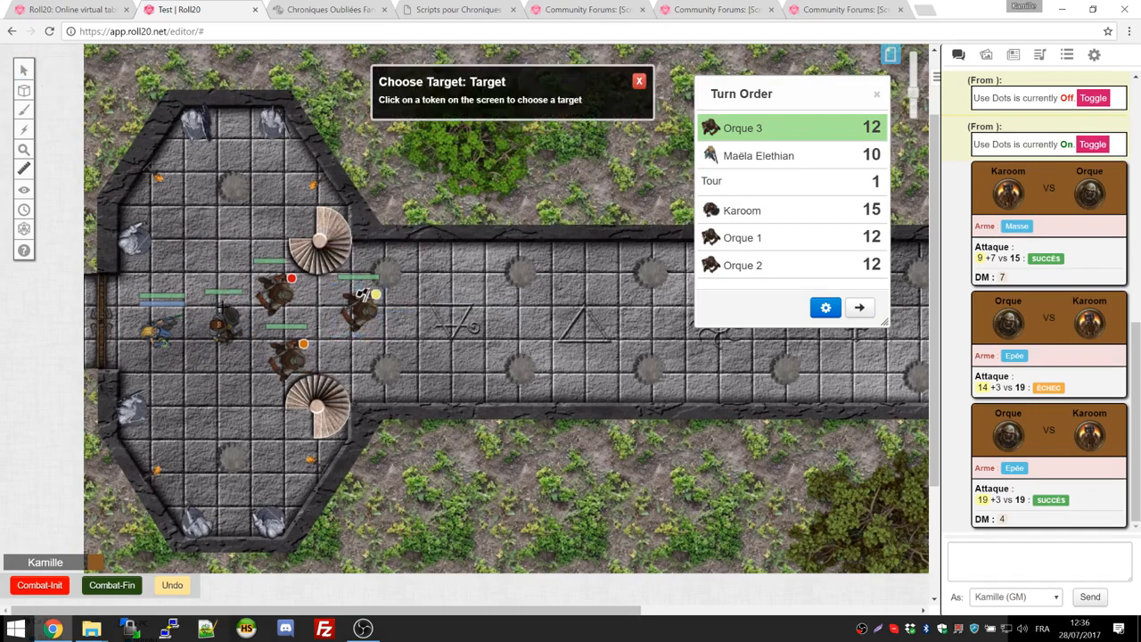
left_click(639, 81)
left_click_drag(365, 307, 275, 375)
left_click(272, 275)
left_click_drag(273, 275, 259, 264)
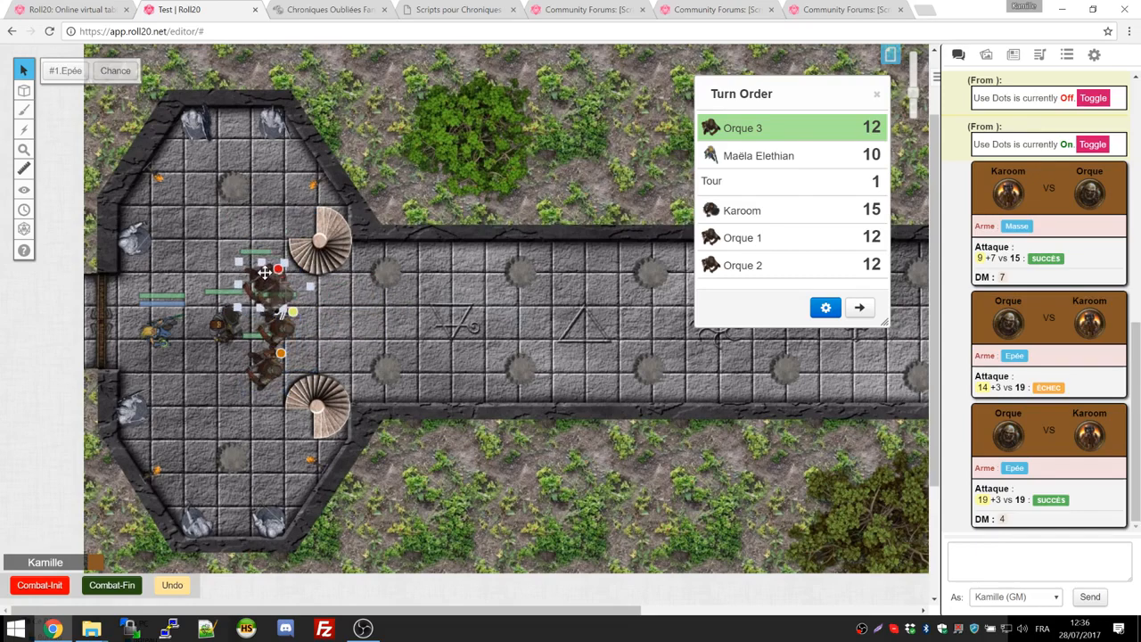
Step: Attack Karoom with Orque 3's Epée
left_click(284, 331)
left_click(65, 71)
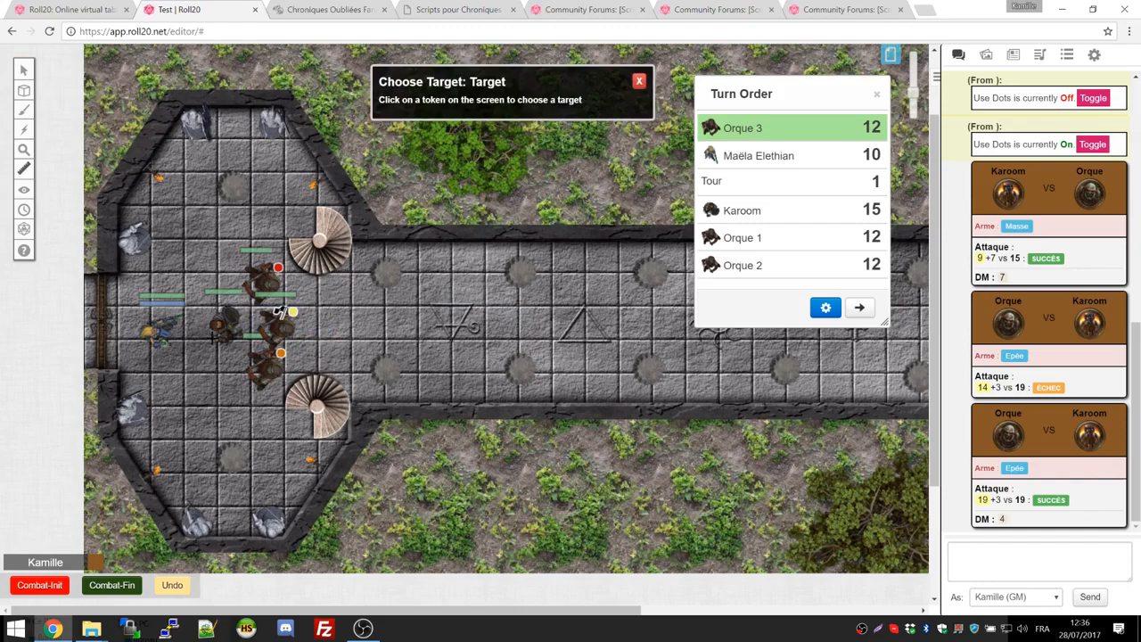
left_click(220, 323)
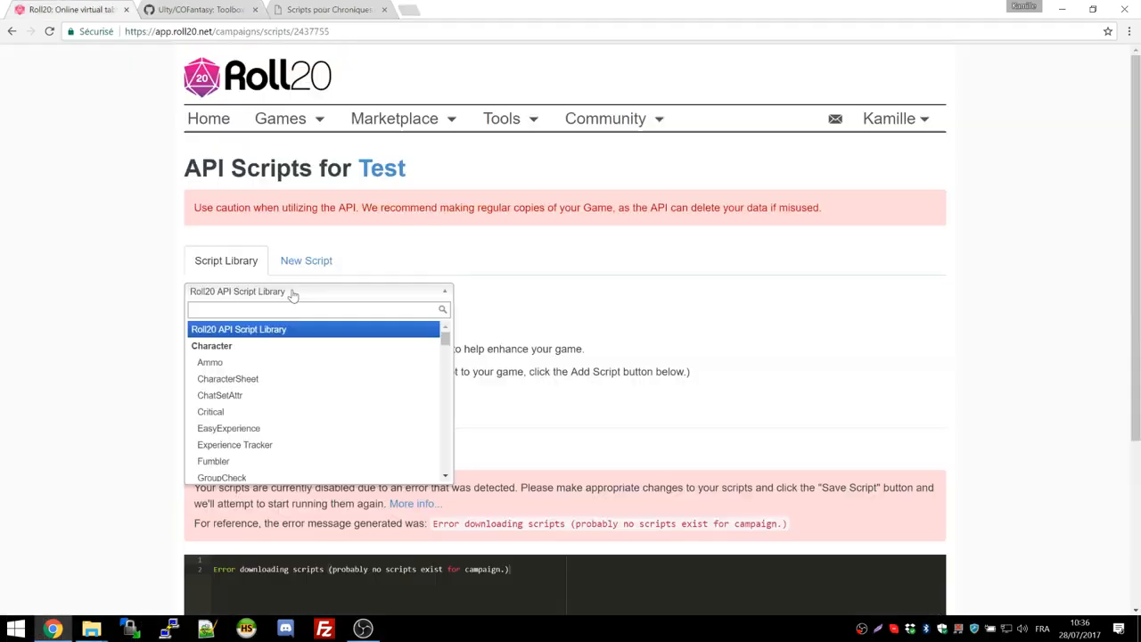
Step: Find the Vector Math script in the API script library and add it to the Test game
type("vector")
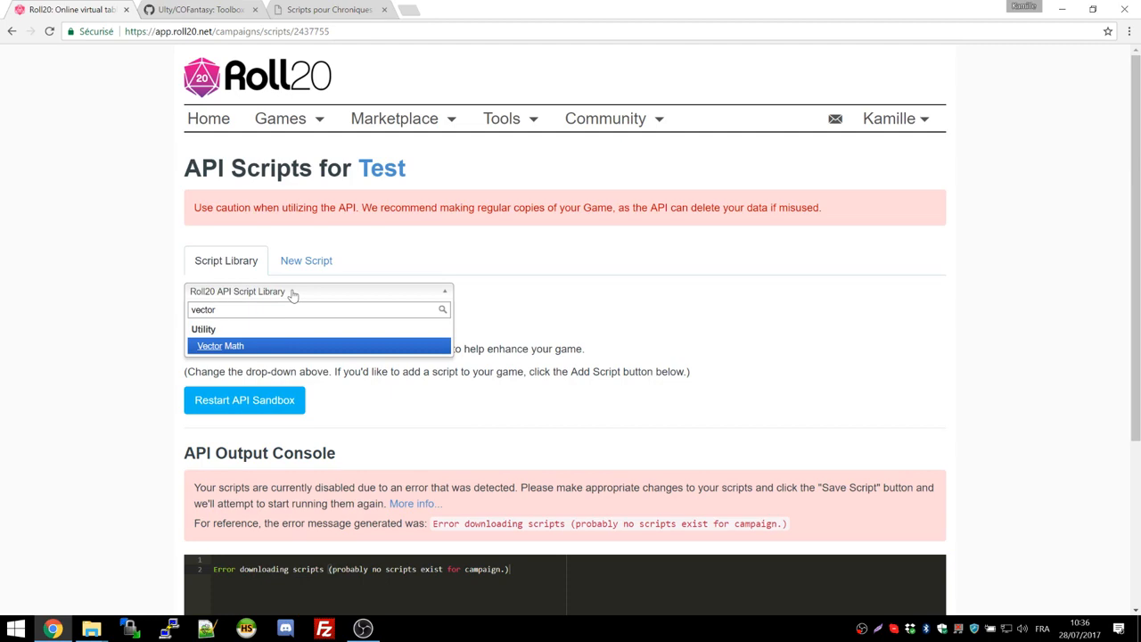
left_click(249, 348)
scroll(111, 344, "down", 20)
left_click(211, 158)
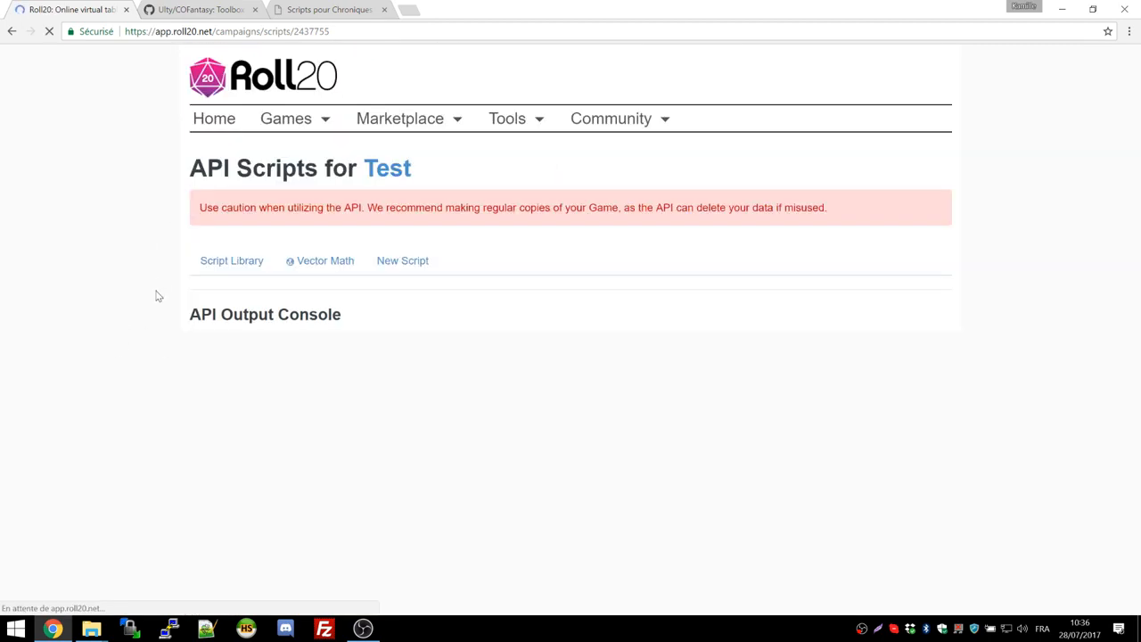
Step: Check the script recommended in the documentation for numbering tokens, and add TokenNameNumber from the script library to the game
left_click(339, 9)
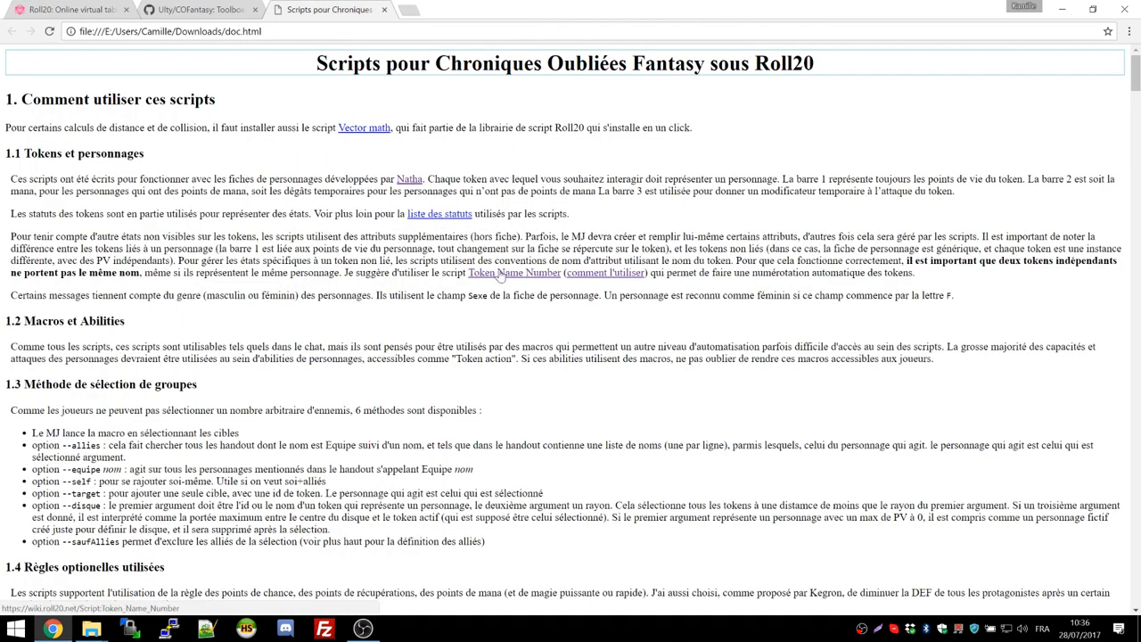
left_click(66, 8)
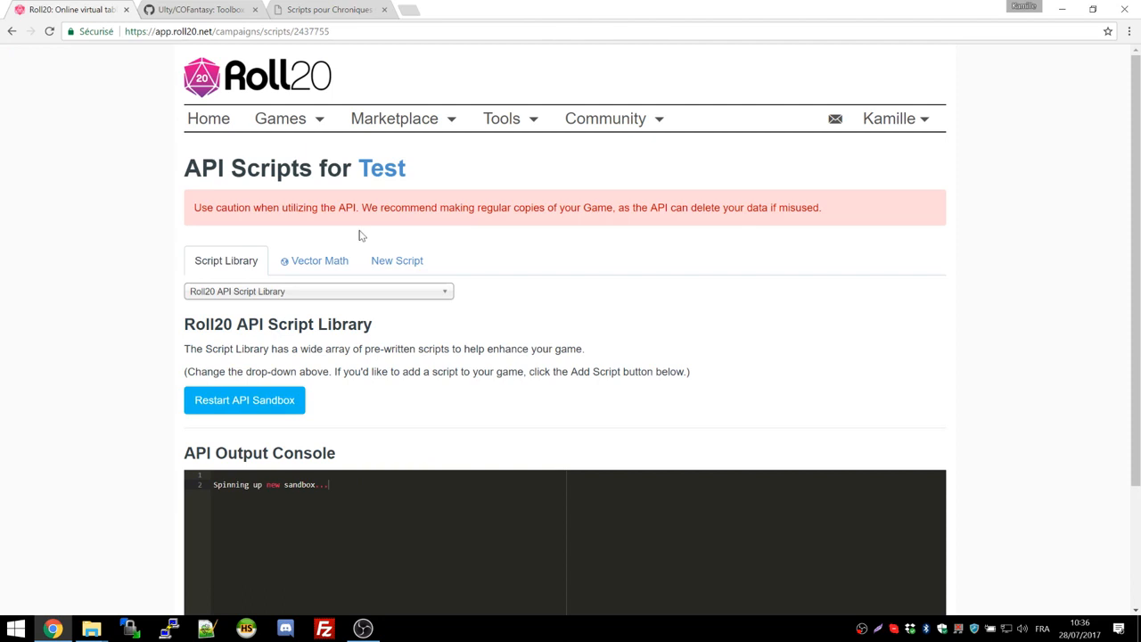
left_click(272, 295)
type("token")
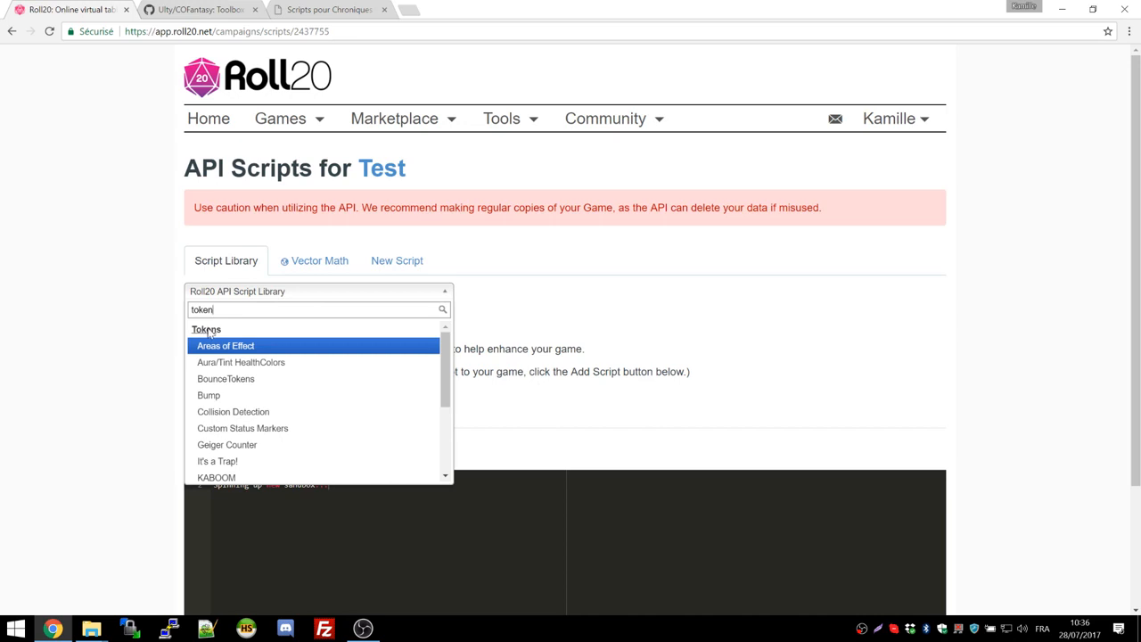
scroll(218, 419, "down", 2)
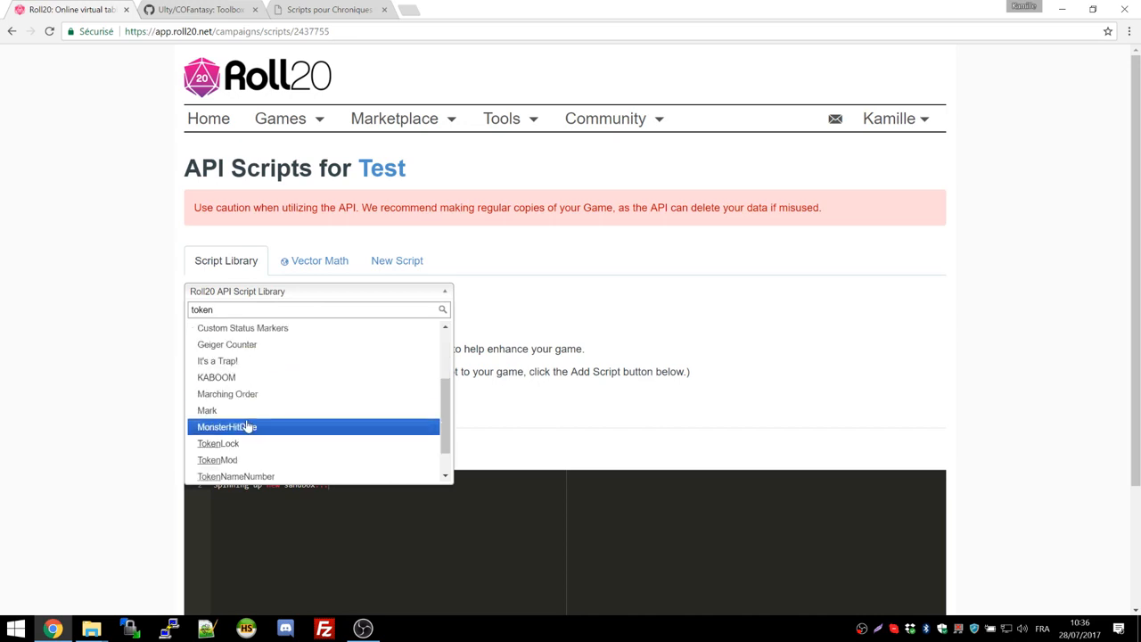
left_click(244, 475)
left_click(219, 538)
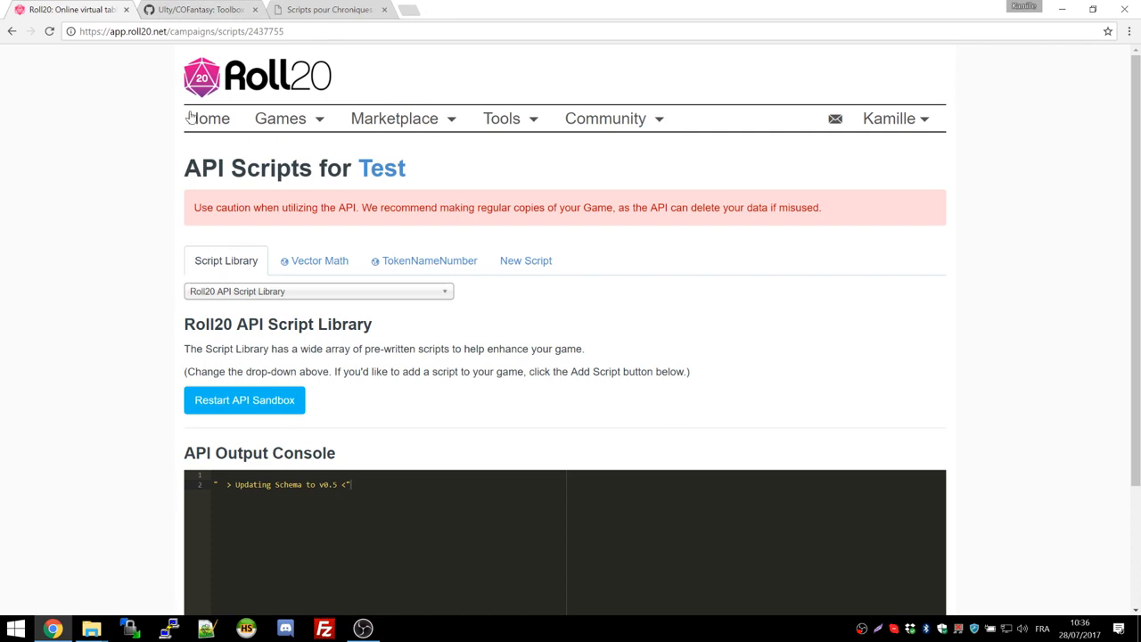
Step: Look up COFantasy in the script library and compare its entry with the Ulty/COFantasy repository on GitHub
left_click(284, 297)
type("cof")
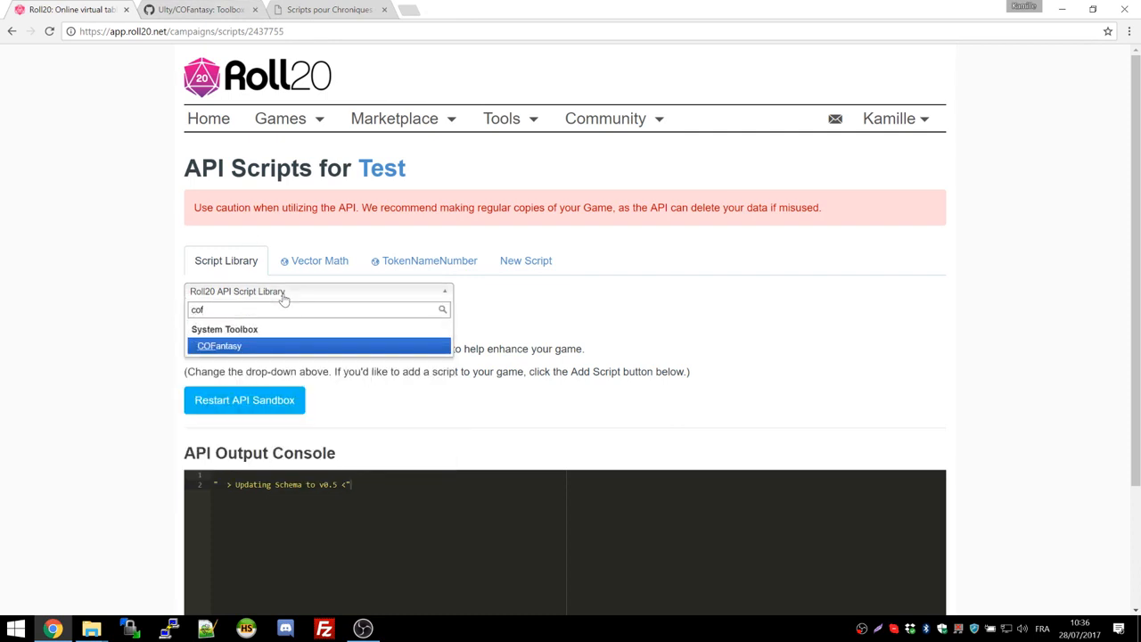
left_click(253, 350)
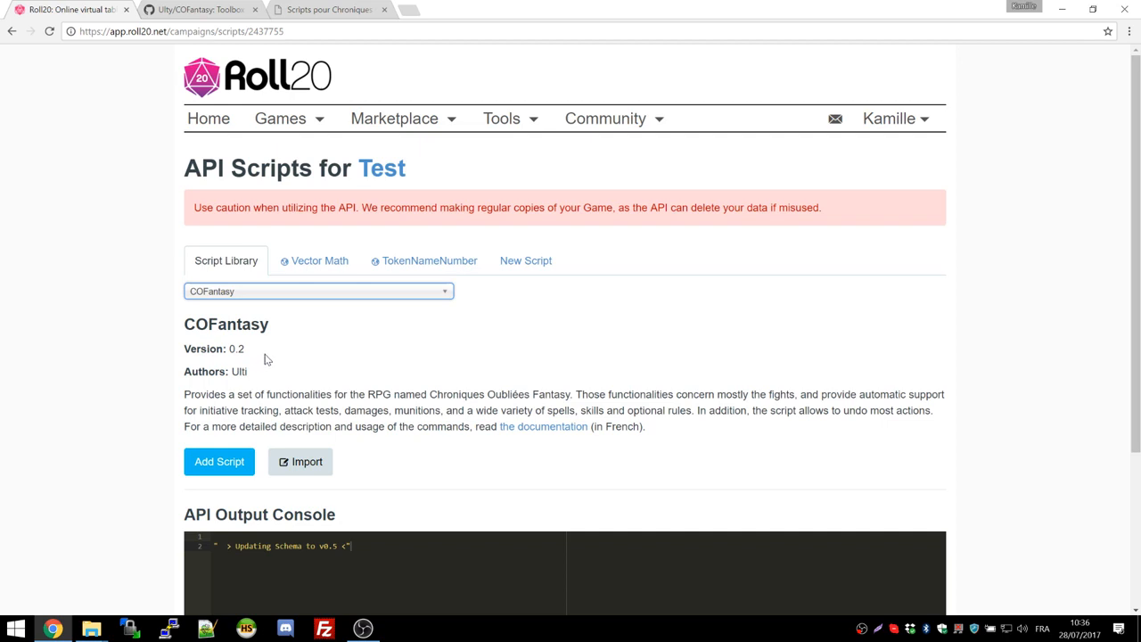
left_click(213, 7)
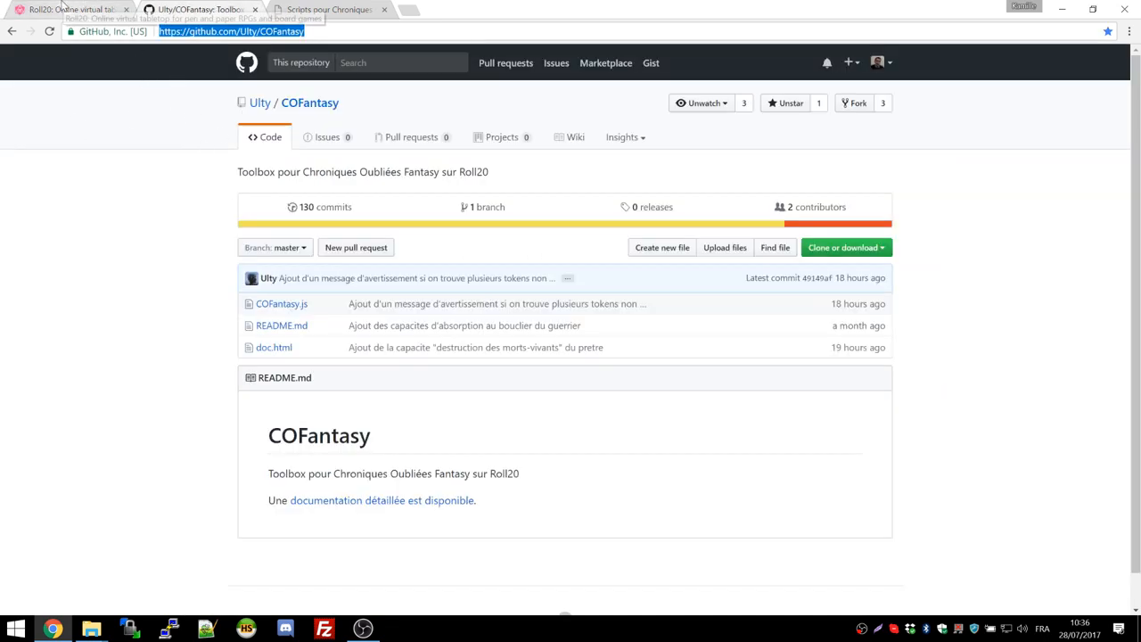
left_click(71, 9)
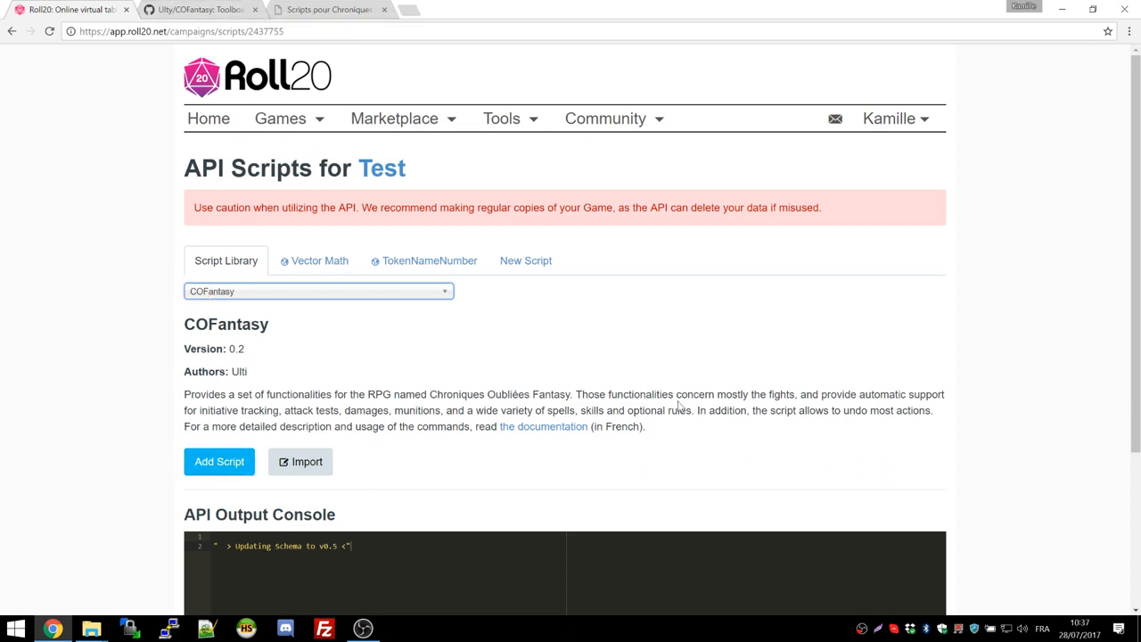
Step: Start a new API script and copy the entire raw code of COFantasy.js from the Ulty/COFantasy GitHub repository
left_click(519, 260)
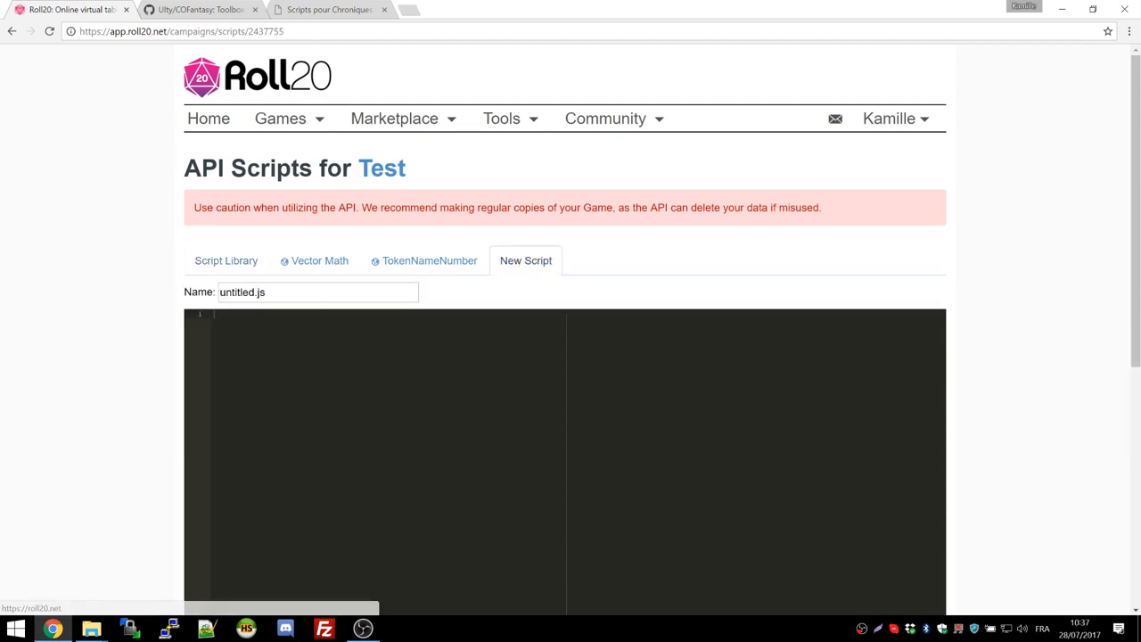
left_click(205, 9)
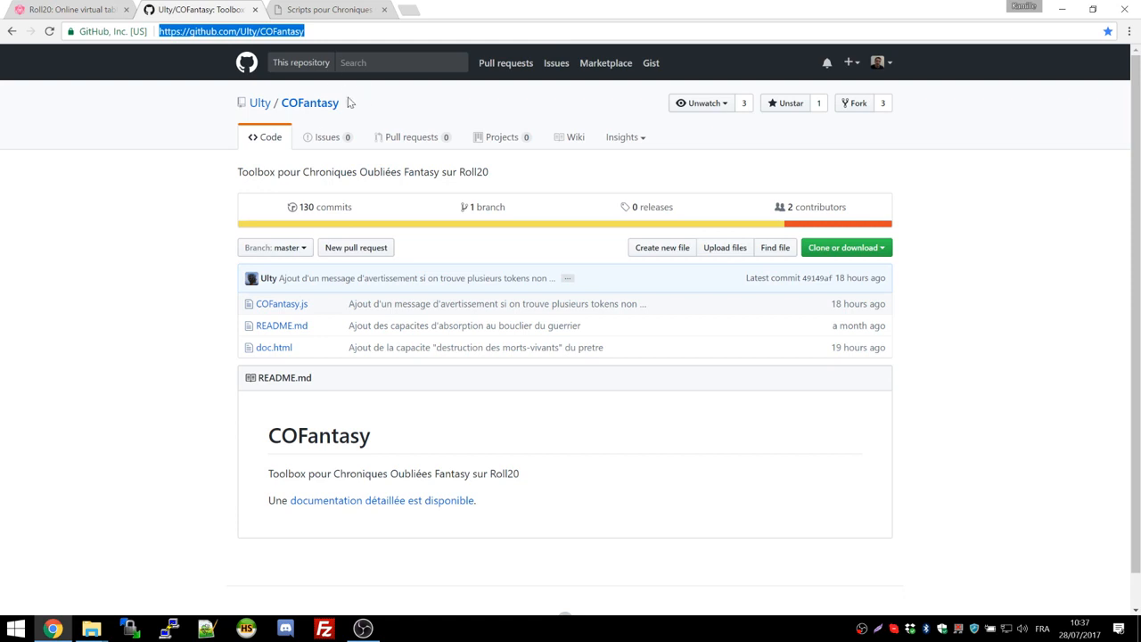
left_click(160, 246)
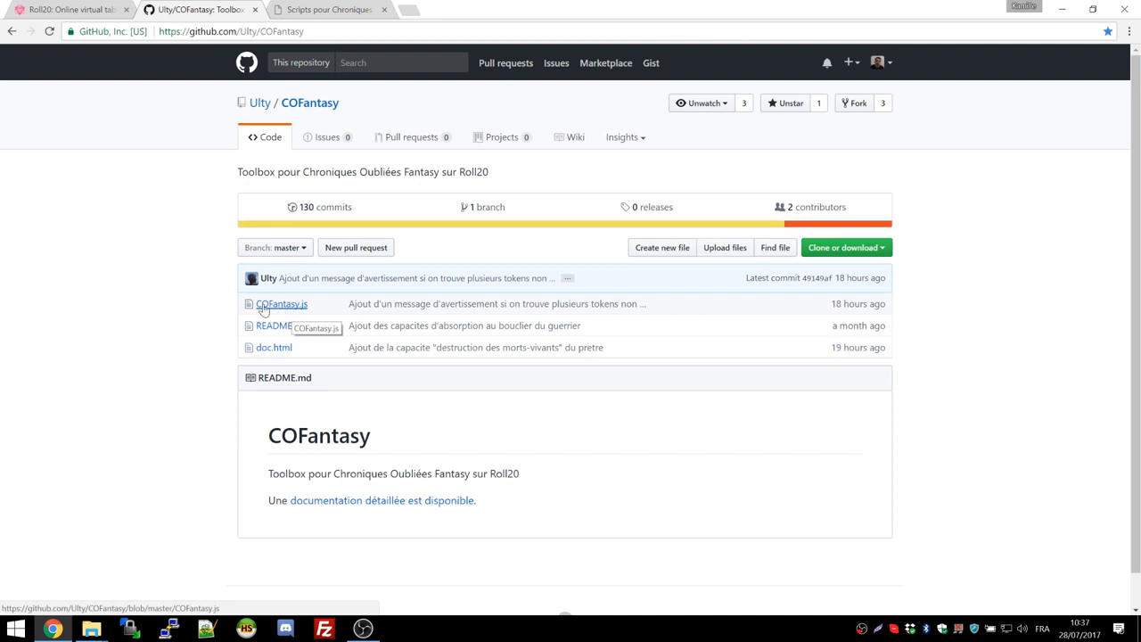
left_click(296, 307)
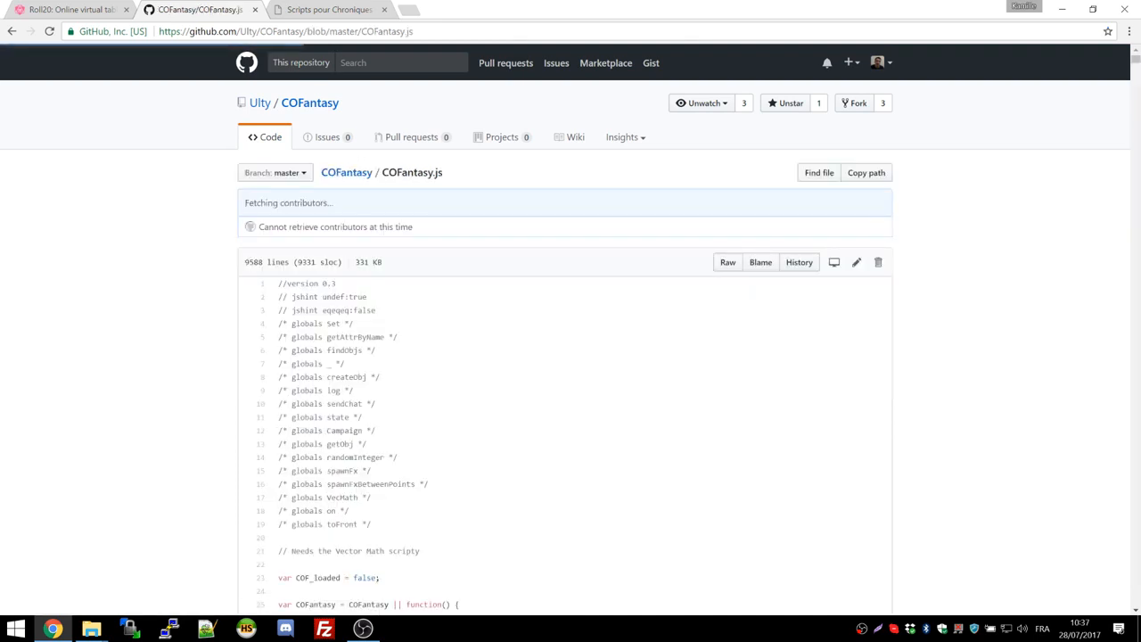
left_click(729, 265)
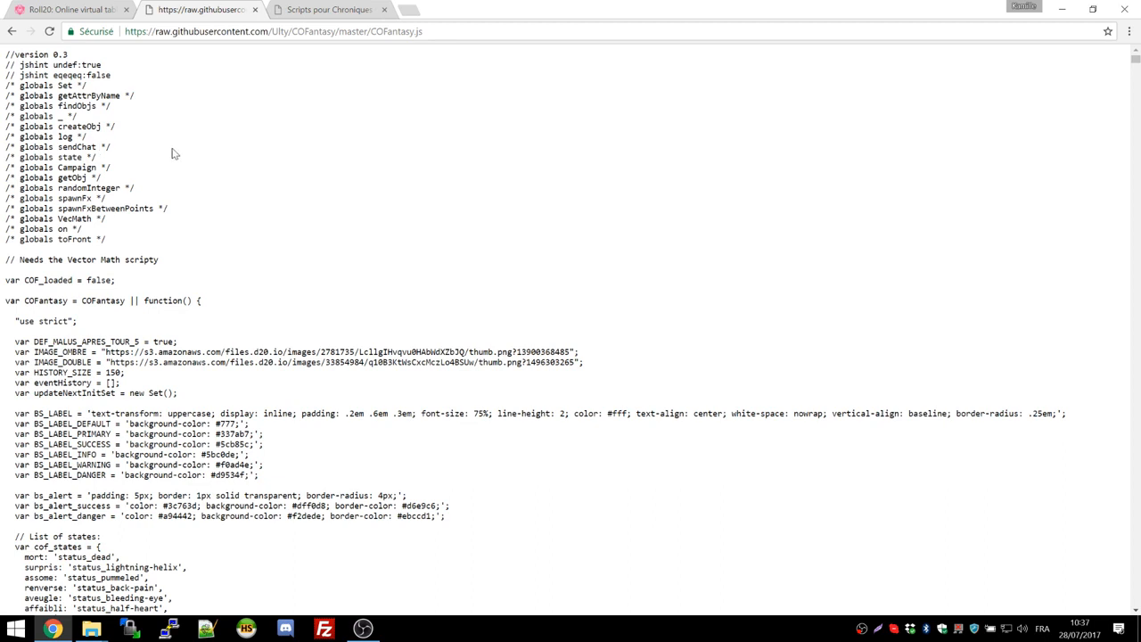
key("ctrl+a")
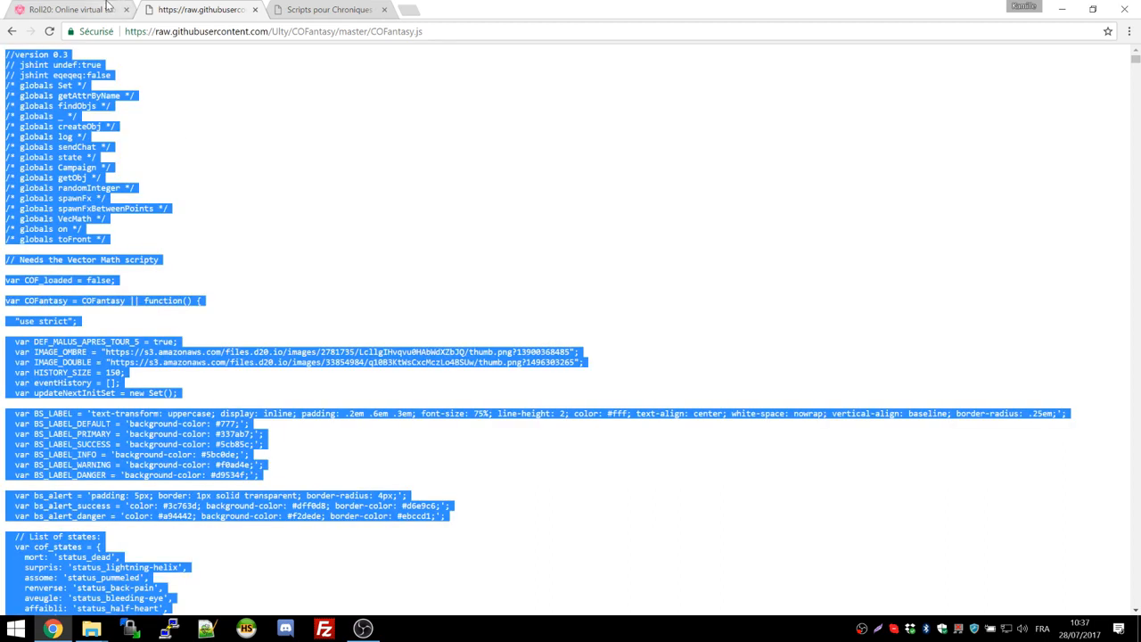
Step: Paste the COFantasy code into the new untitled.js script, save it, and check the API output console
left_click(71, 9)
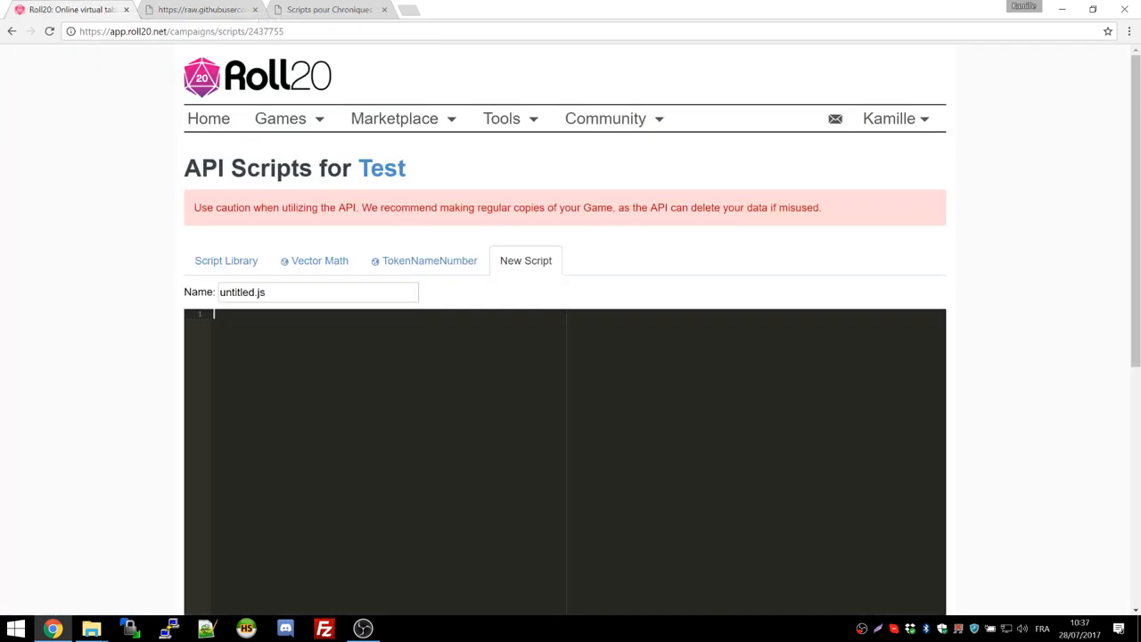
key("ctrl+v")
scroll(116, 350, "down", 5)
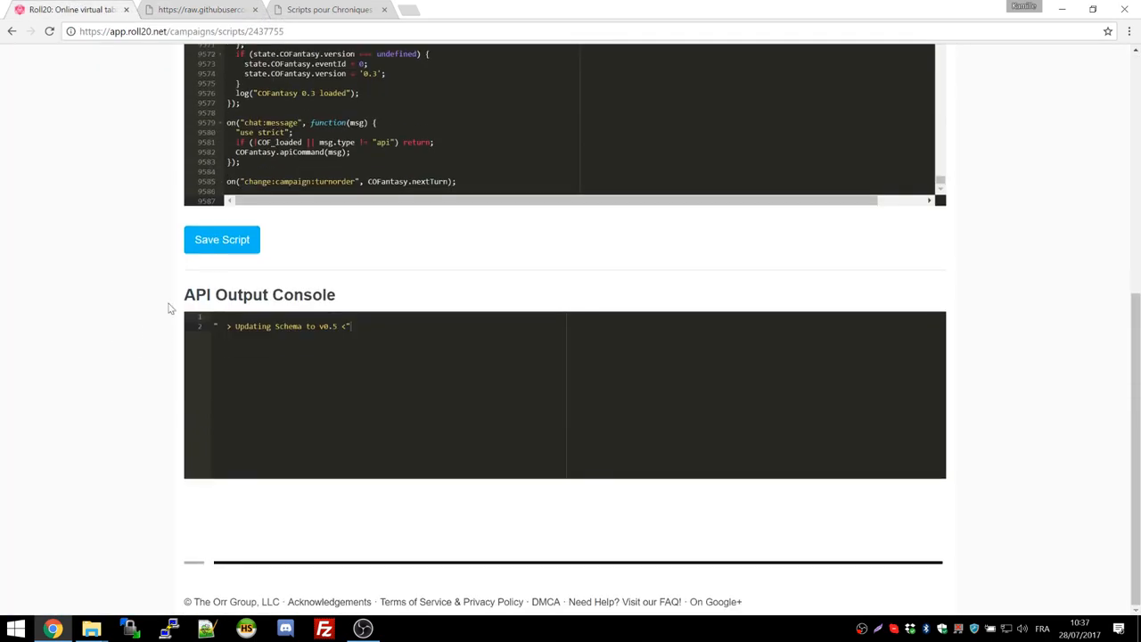
left_click(222, 241)
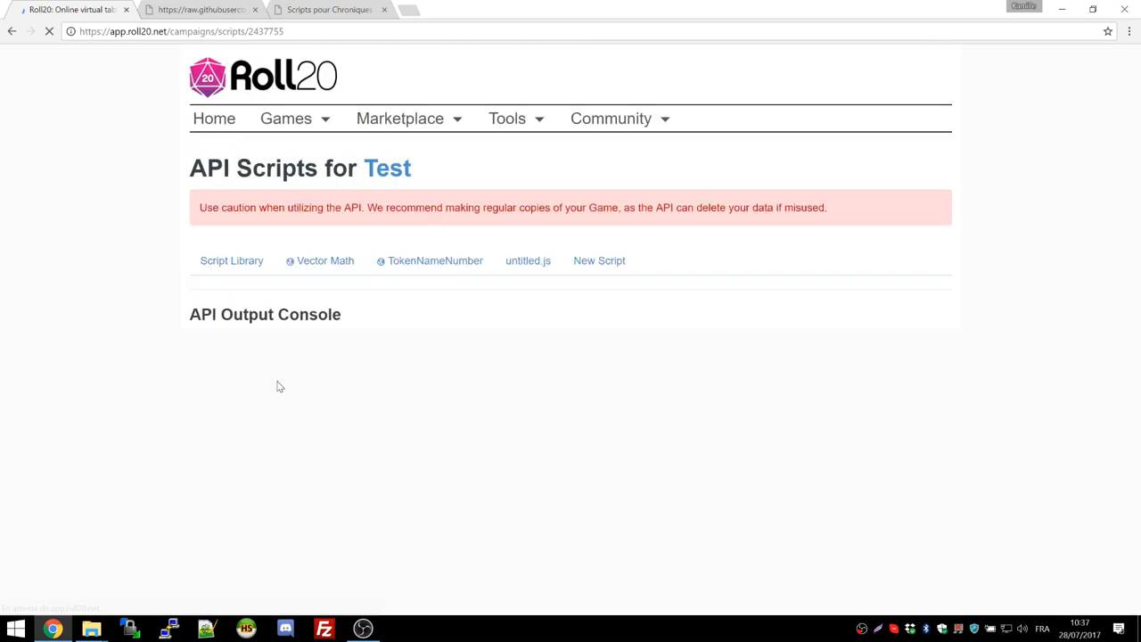
scroll(170, 378, "down", 2)
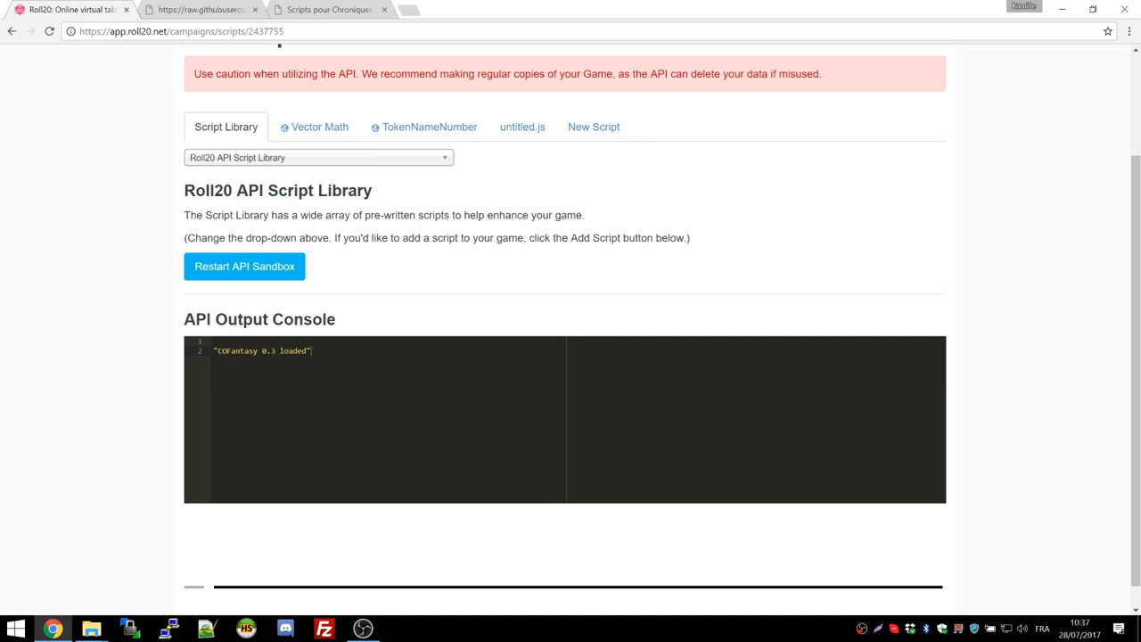
left_click_drag(240, 351, 303, 351)
left_click(236, 351)
scroll(72, 340, "up", 2)
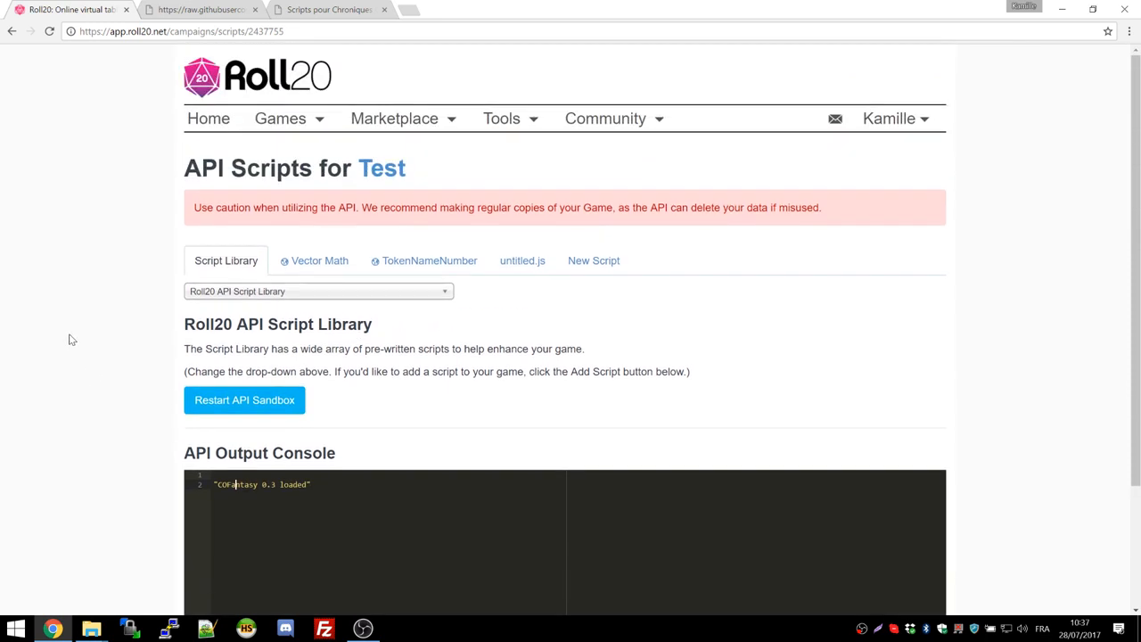
Step: Open the Test game's details page from the API scripts page
left_click(390, 177)
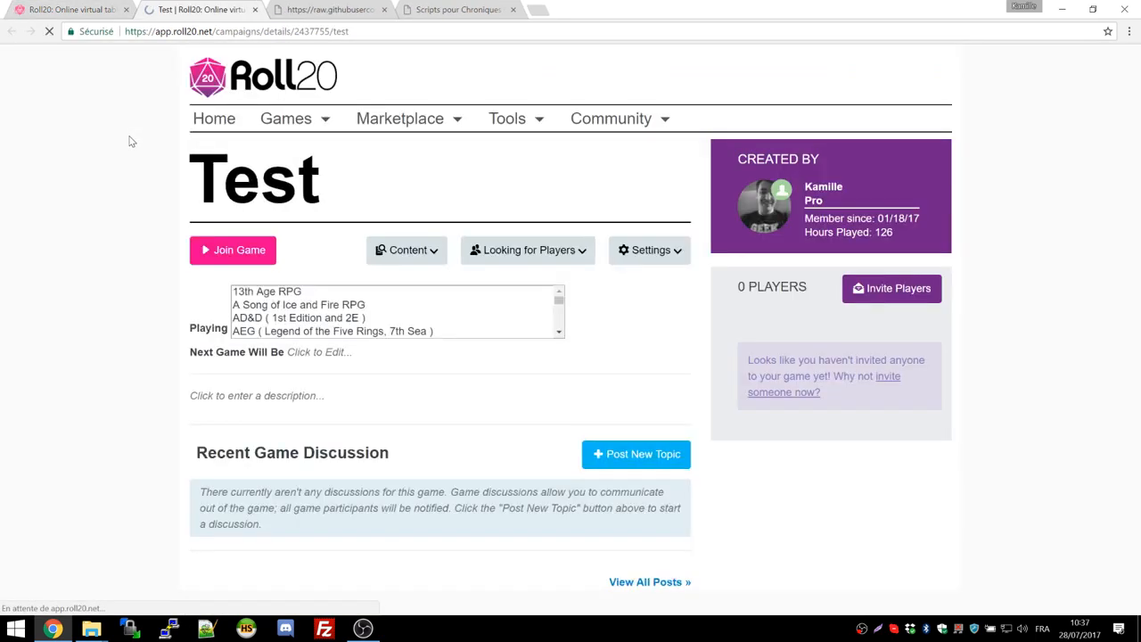
left_click(211, 339)
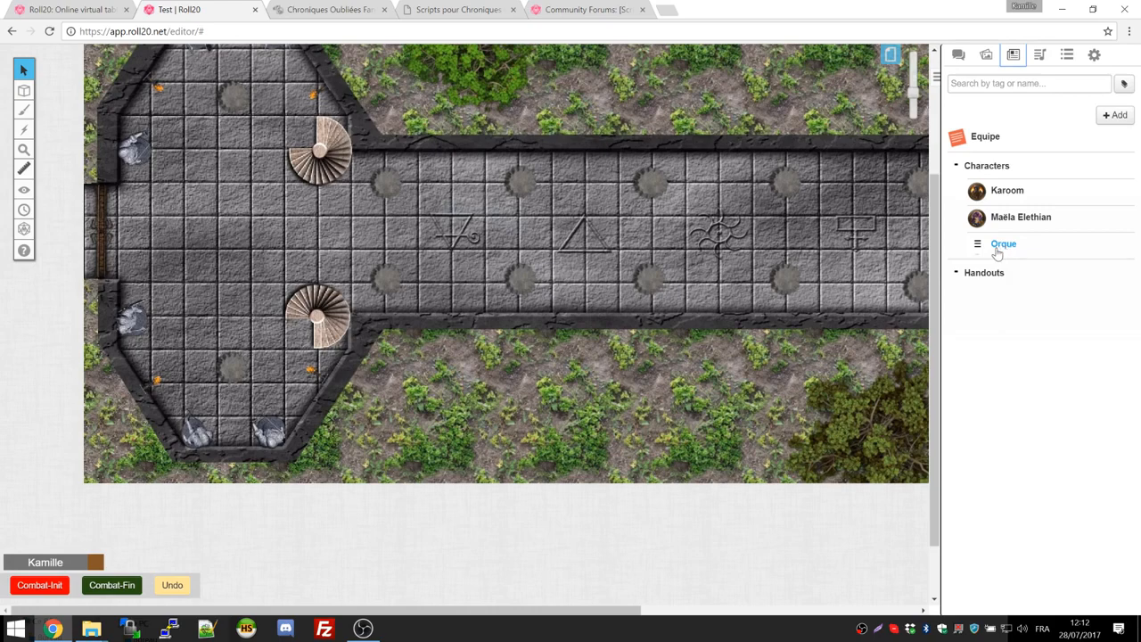
Step: Open Karoom's character sheet and review his characteristics, combat values, weapons and character abilities
left_click(1002, 193)
left_click(379, 124)
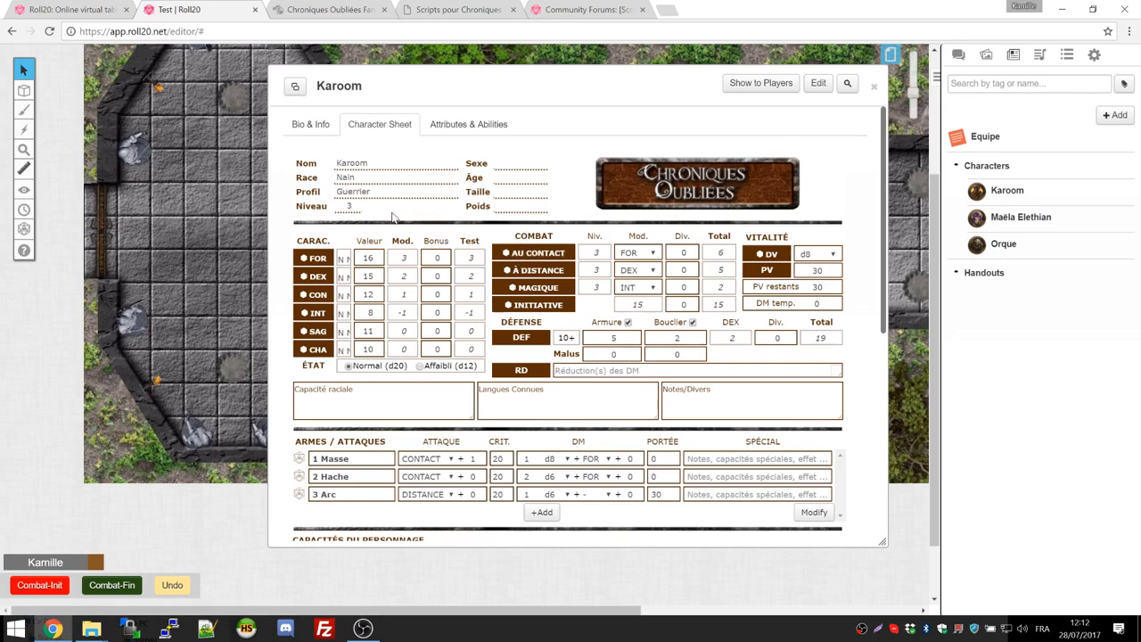
left_click_drag(545, 92, 500, 85)
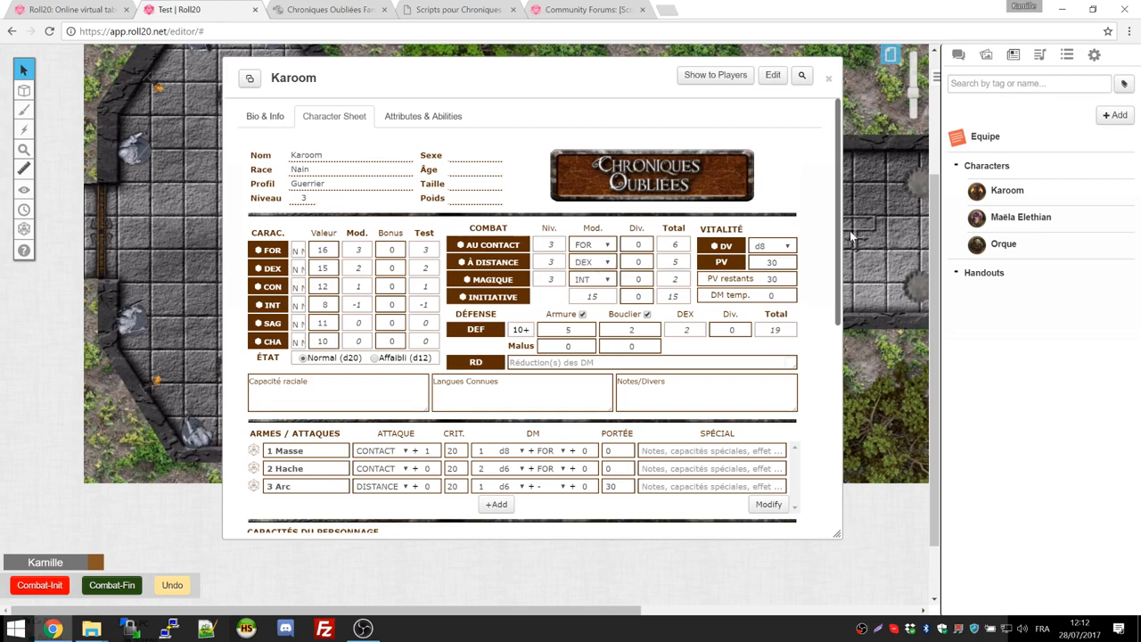
scroll(238, 389, "down", 1)
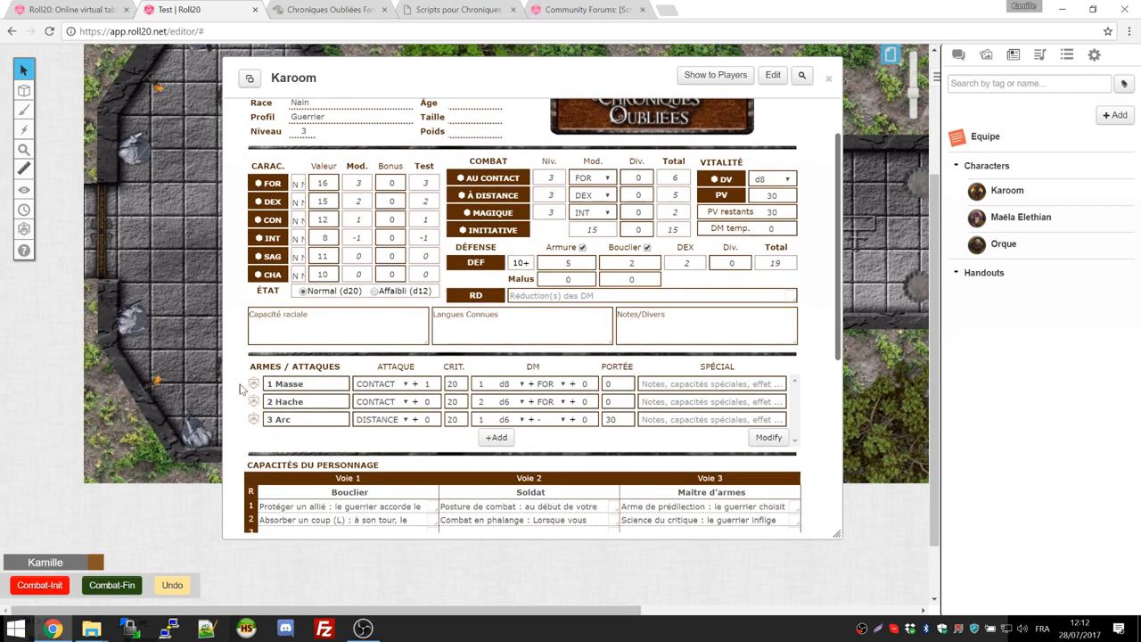
scroll(345, 360, "down", 1)
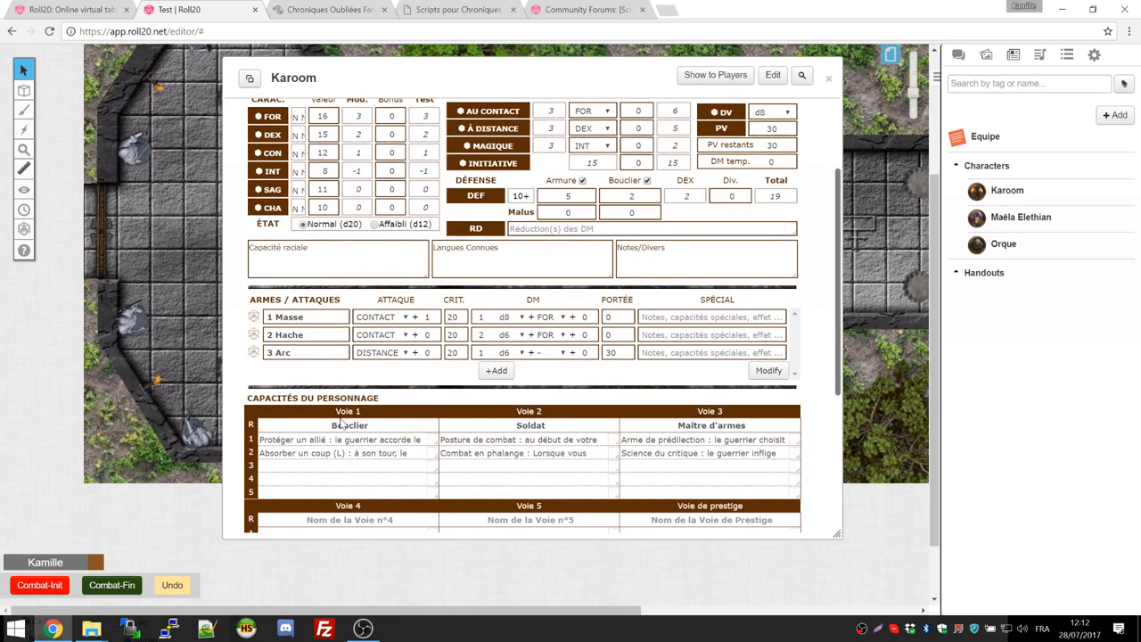
scroll(339, 424, "down", 1)
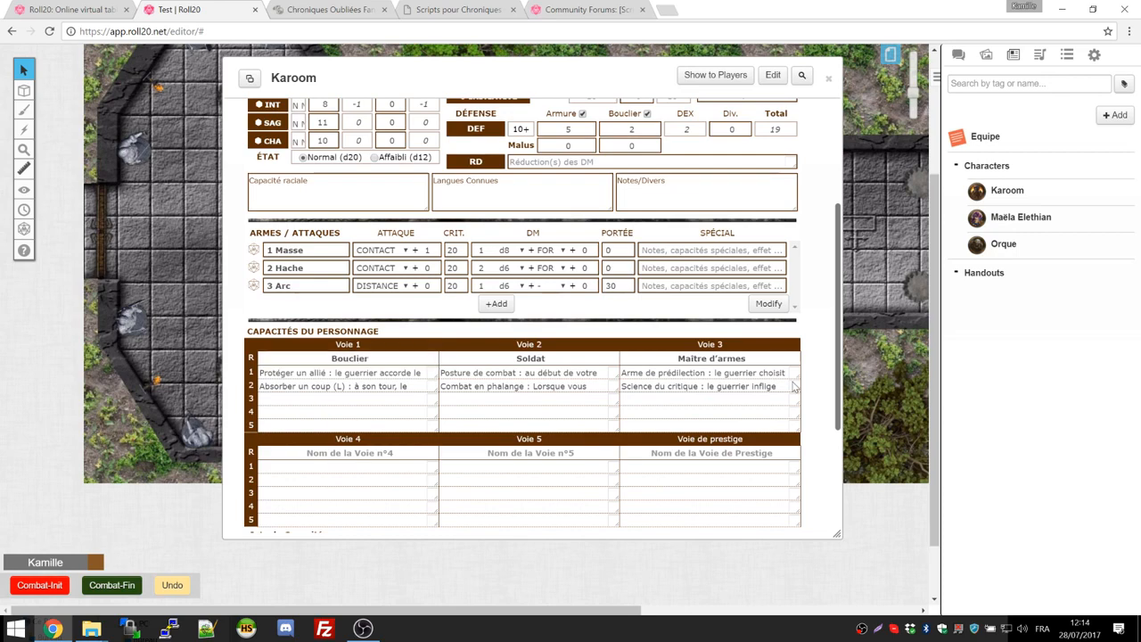
Step: Open Maëla Elethian's character sheet and review her characteristics, attacks and spell abilities
left_click(1020, 218)
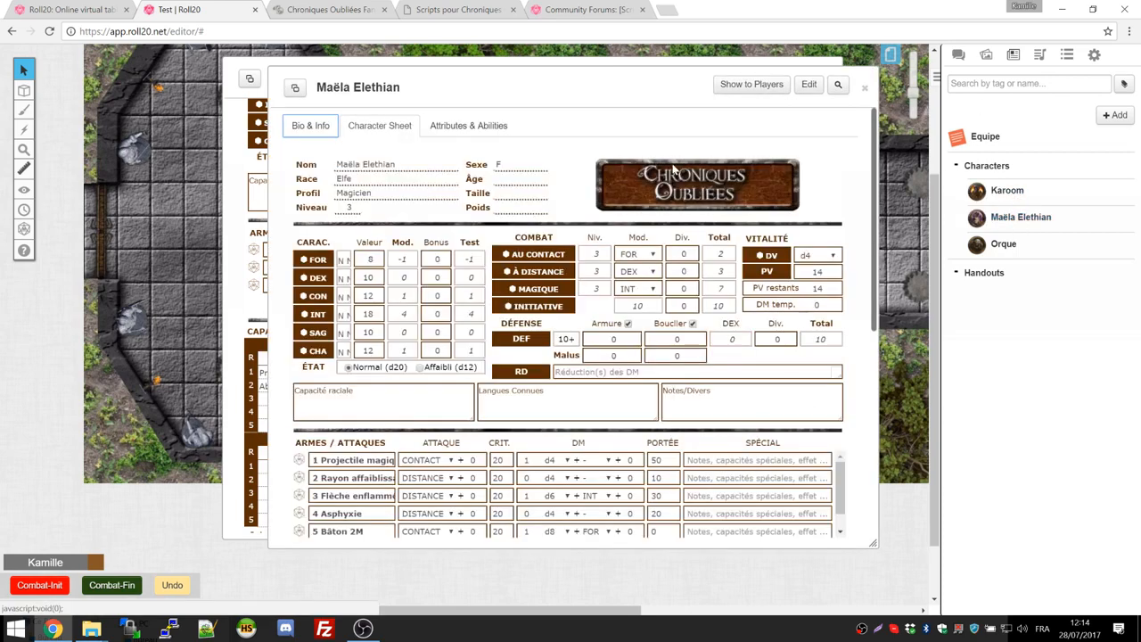
left_click_drag(575, 97, 559, 83)
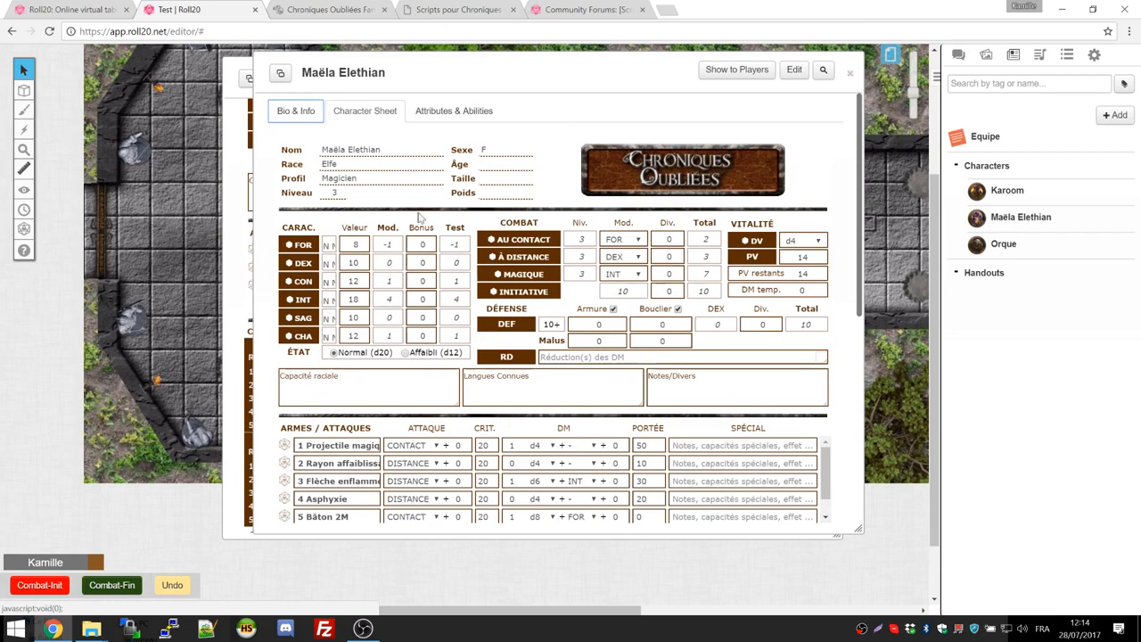
left_click_drag(359, 282, 323, 285)
scroll(354, 299, "down", 1)
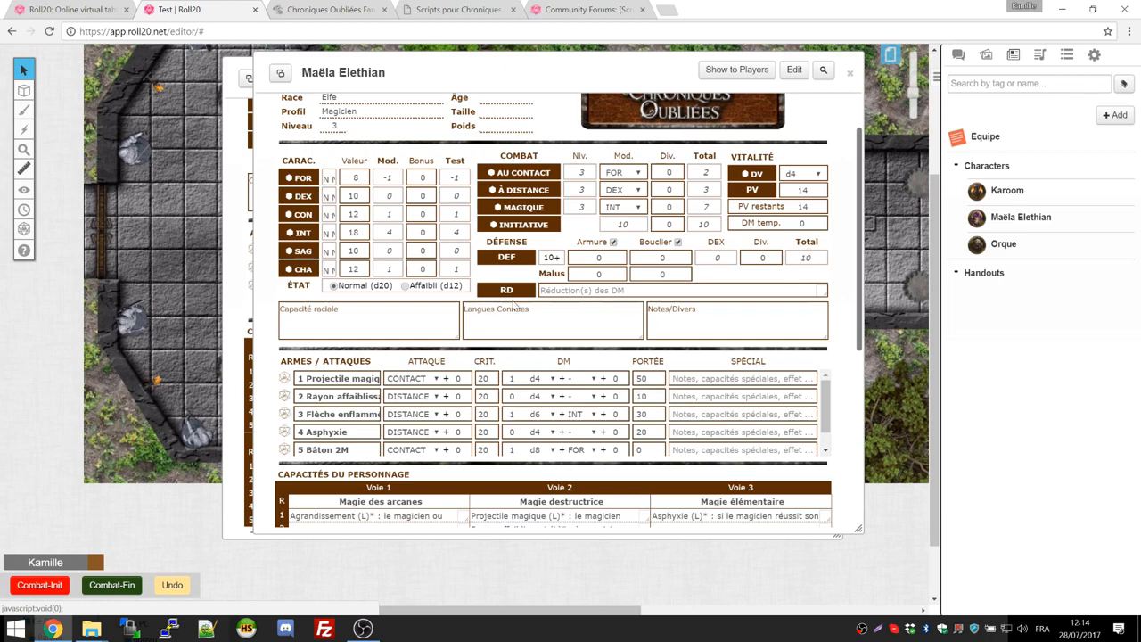
Step: Place an Orque token in the map's corridor and review the Orque character's attributes and abilities
scroll(435, 308, "down", 2)
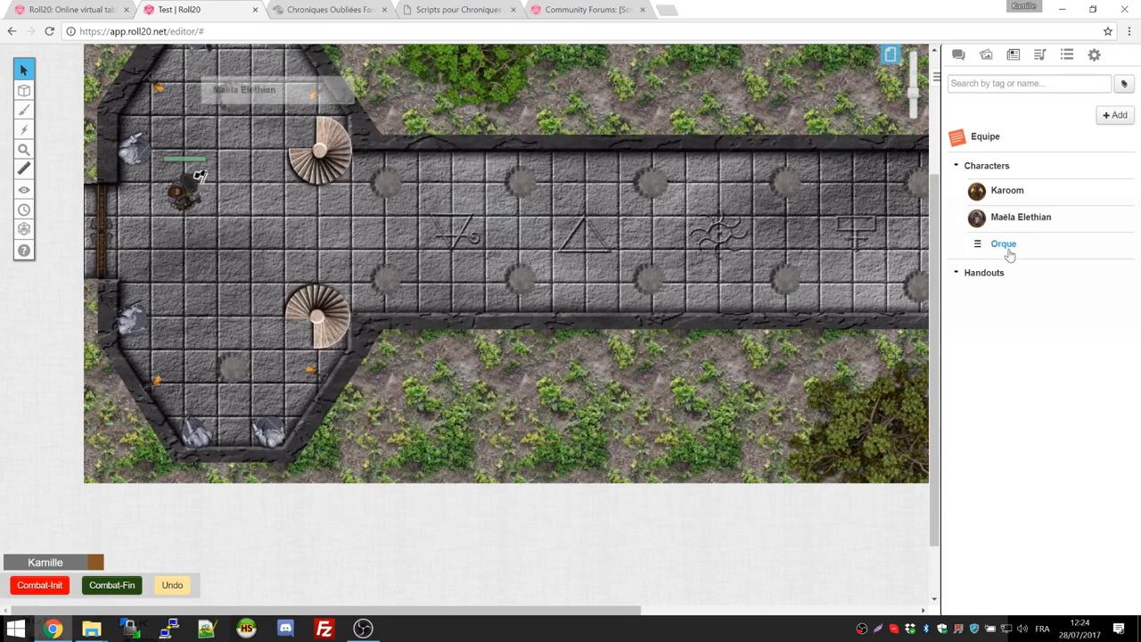
left_click_drag(1025, 249, 484, 219)
left_click(989, 245)
left_click(463, 124)
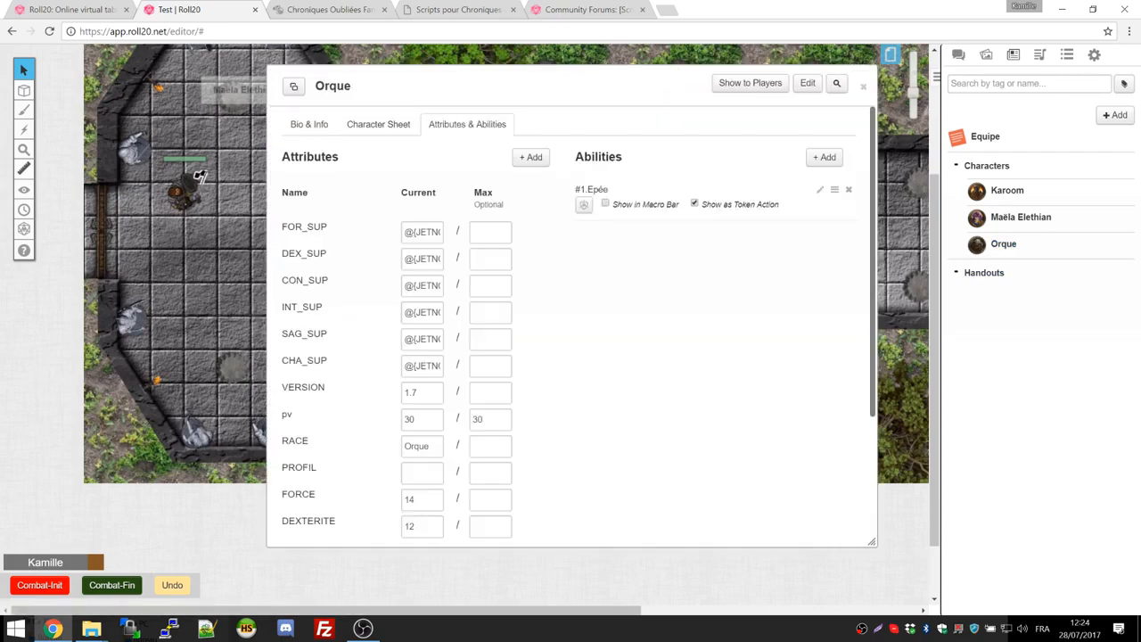
left_click(862, 86)
left_click(467, 214)
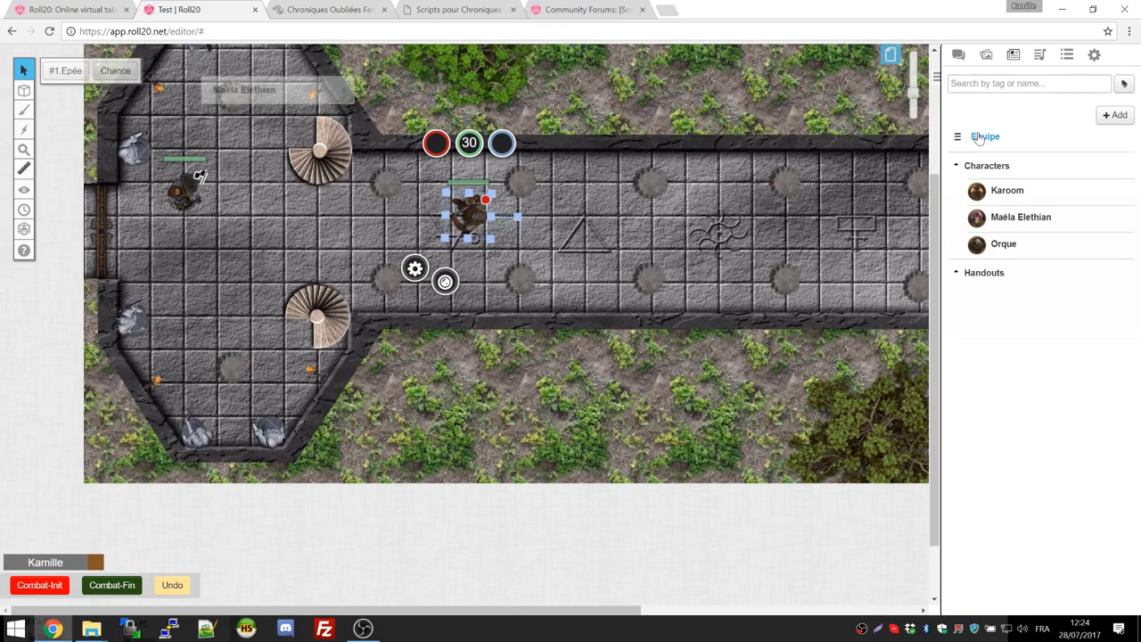
Step: Inspect the Chance macro's command and its token action setting without changing the macro
left_click(1067, 55)
left_click(1037, 208)
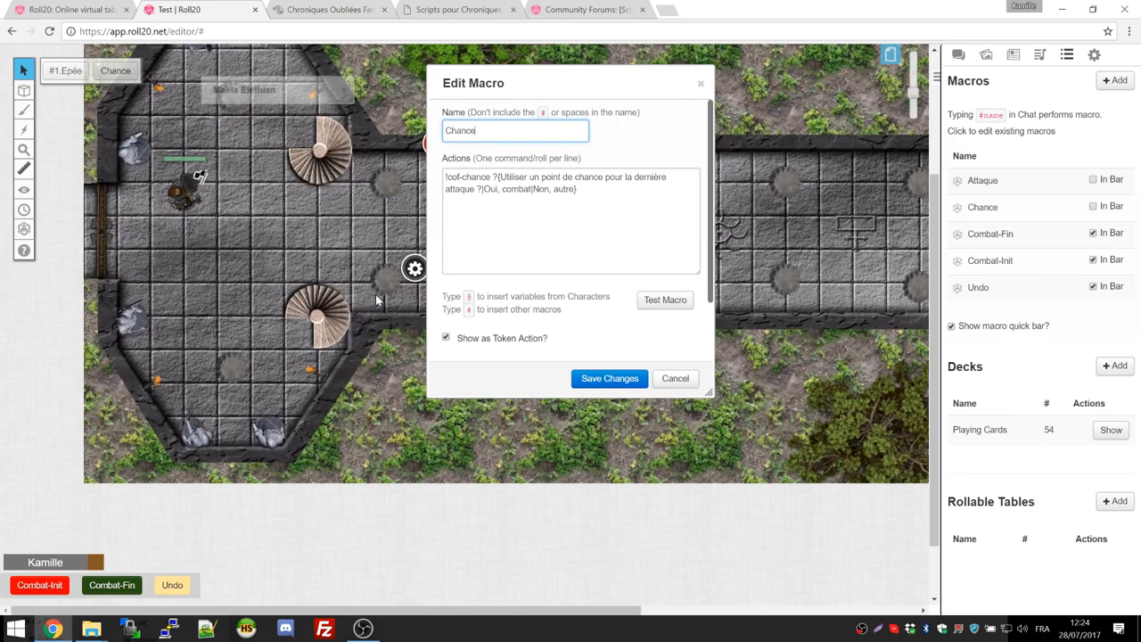
left_click(670, 380)
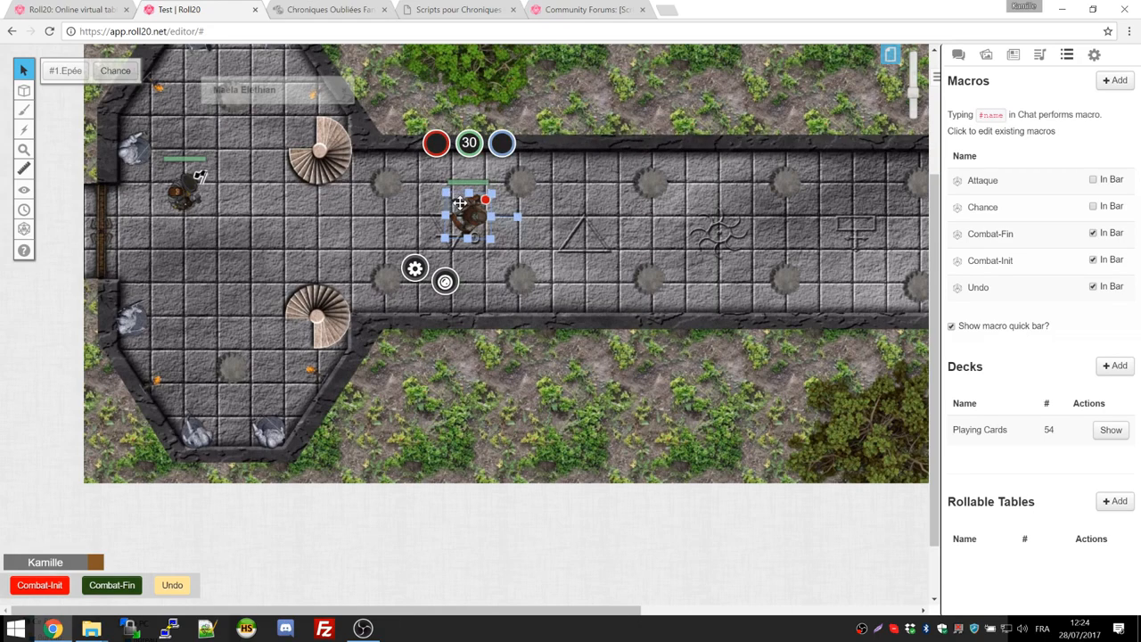
Step: Delete the Orque token from the corridor on the map
left_click(619, 206)
left_click(480, 212)
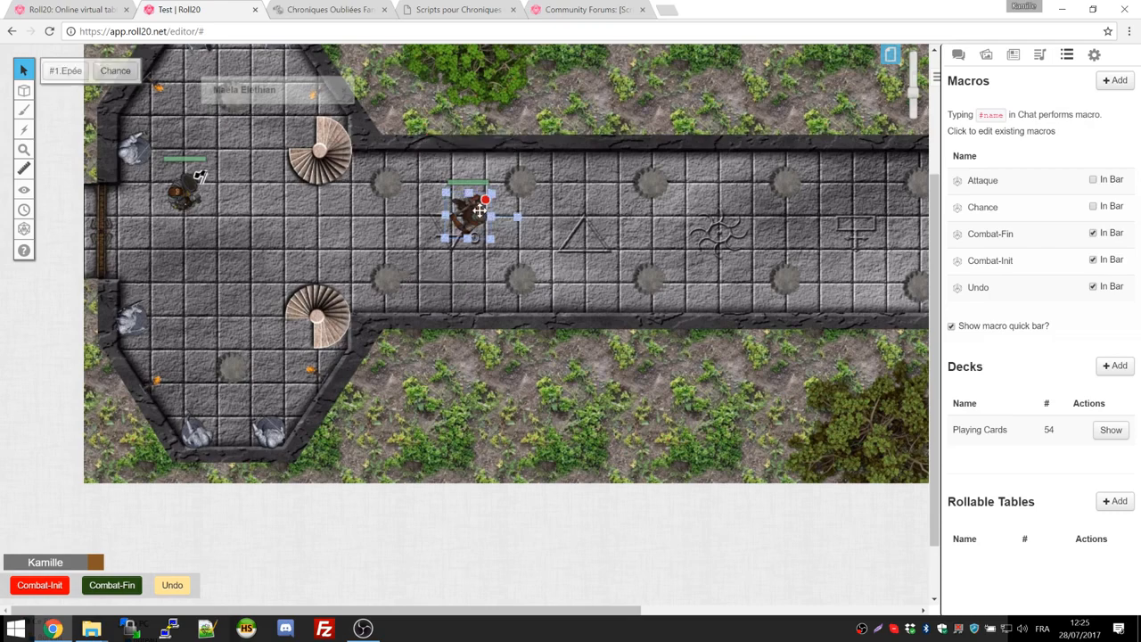
key("Delete")
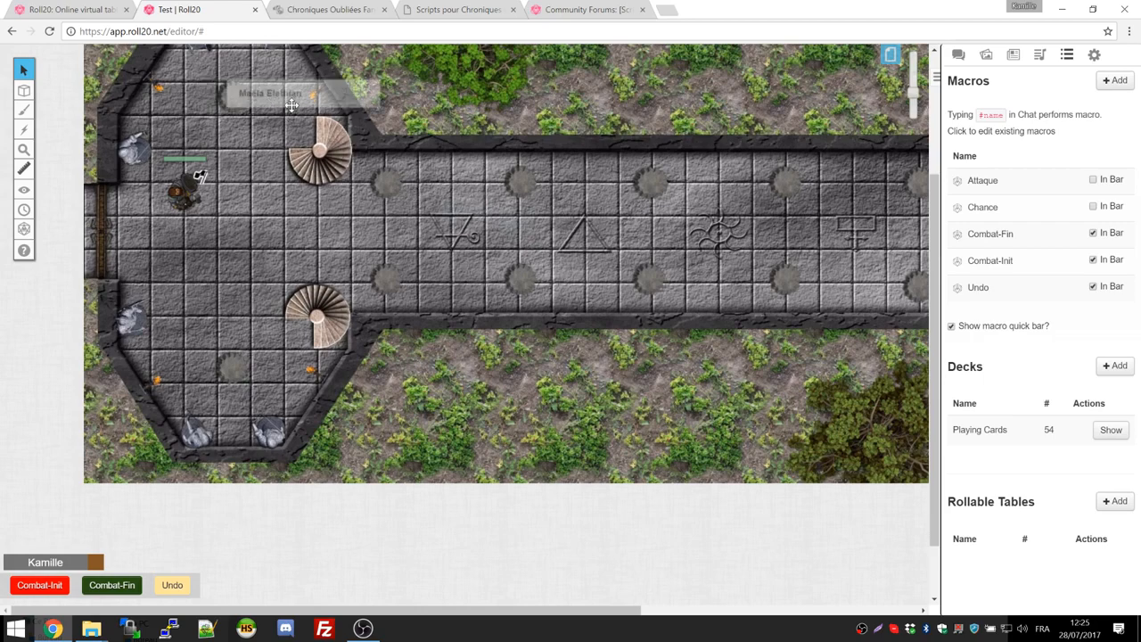
Step: Check the Karoom token's advanced settings and view Karoom's attributes and abilities
double_click(181, 189)
left_click(426, 117)
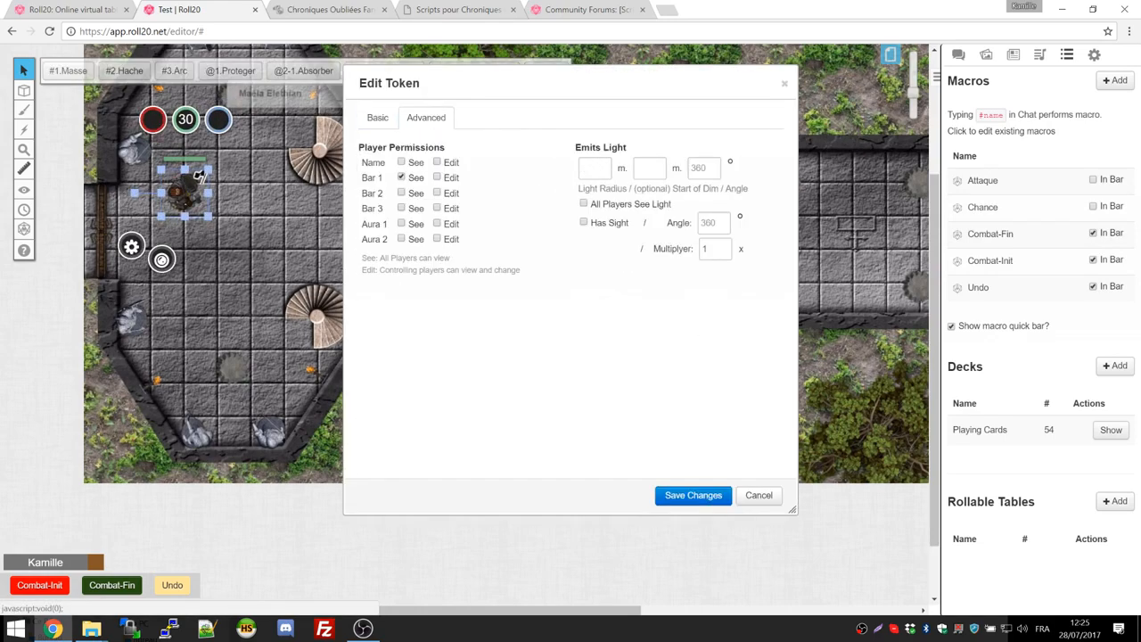
left_click(758, 495)
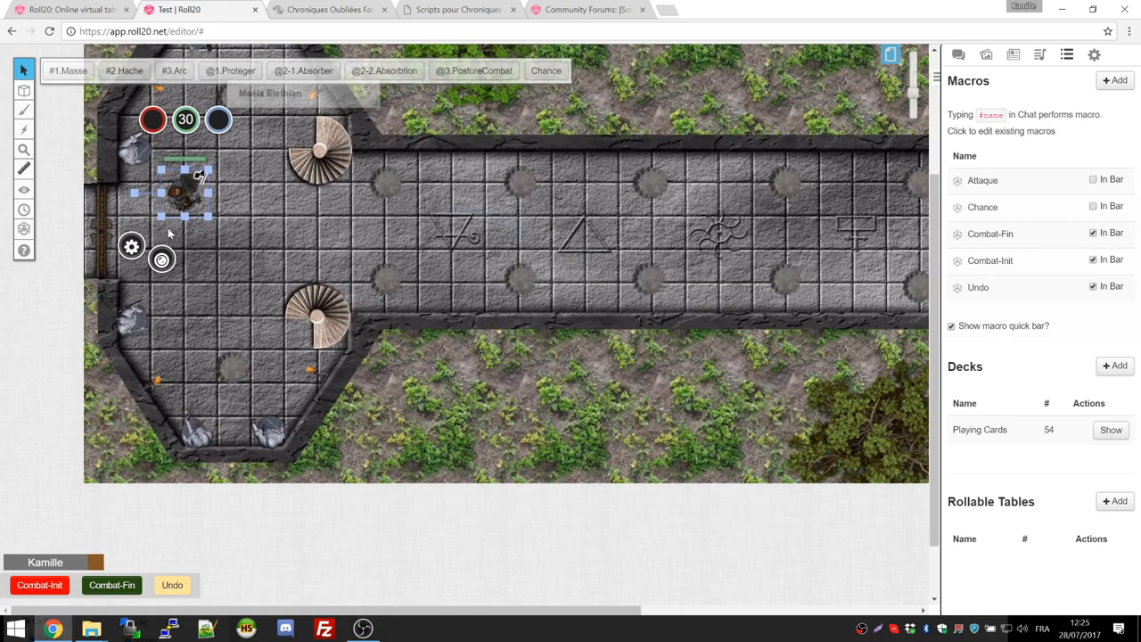
double_click(184, 180)
left_click(464, 176)
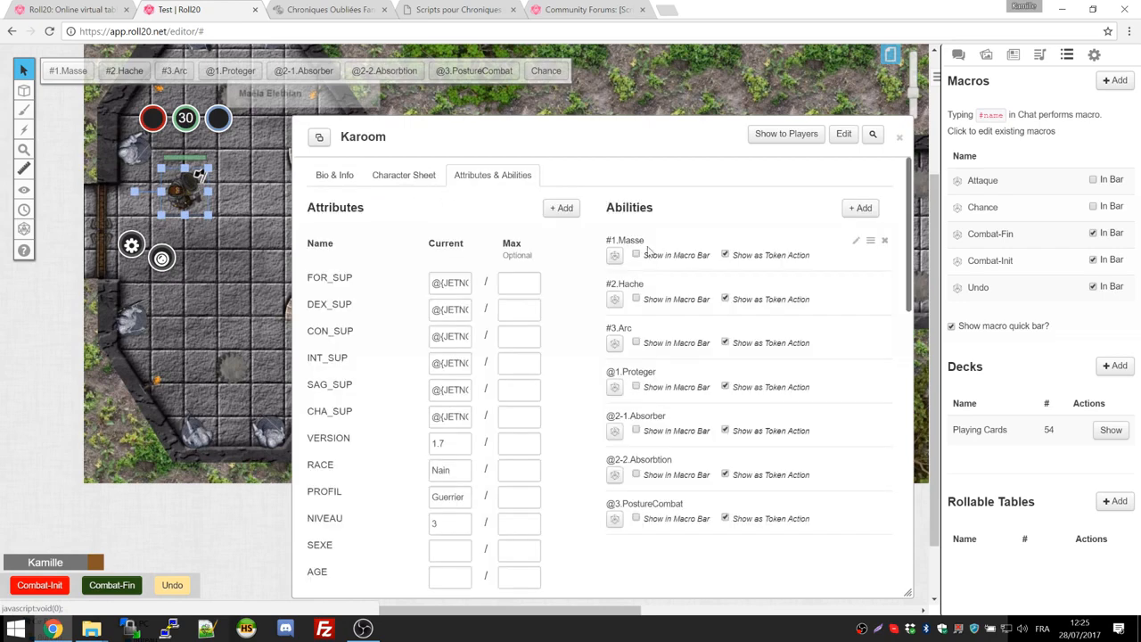
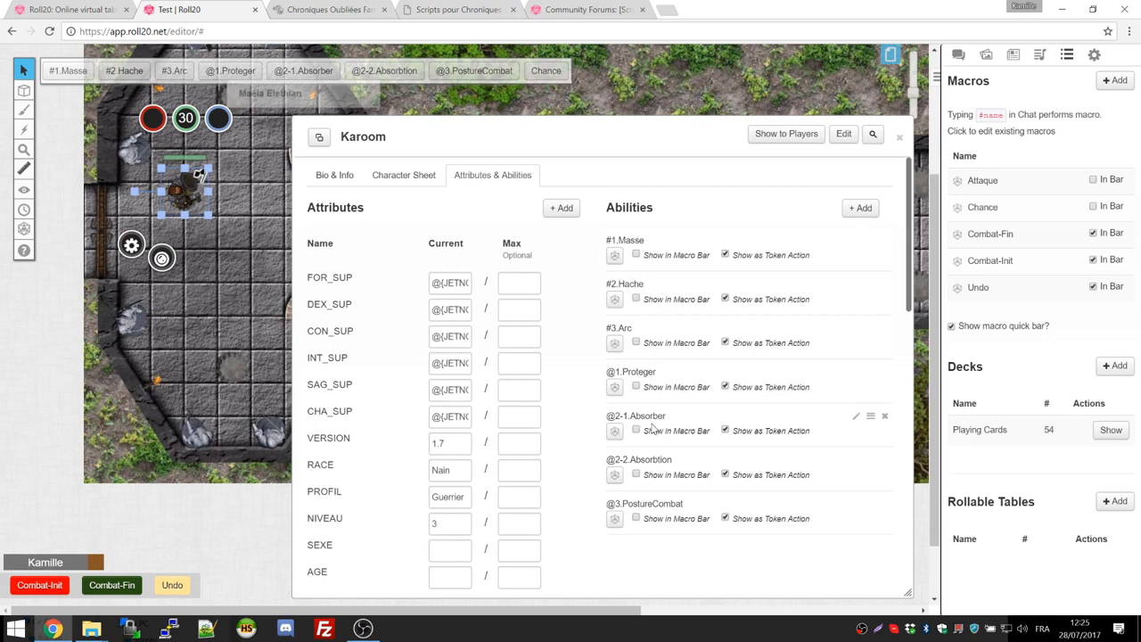
Step: Examine the command behind Karoom's @2-1.Absorber ability and close it unchanged
left_click(856, 416)
left_click_drag(826, 441, 551, 451)
left_click(680, 446)
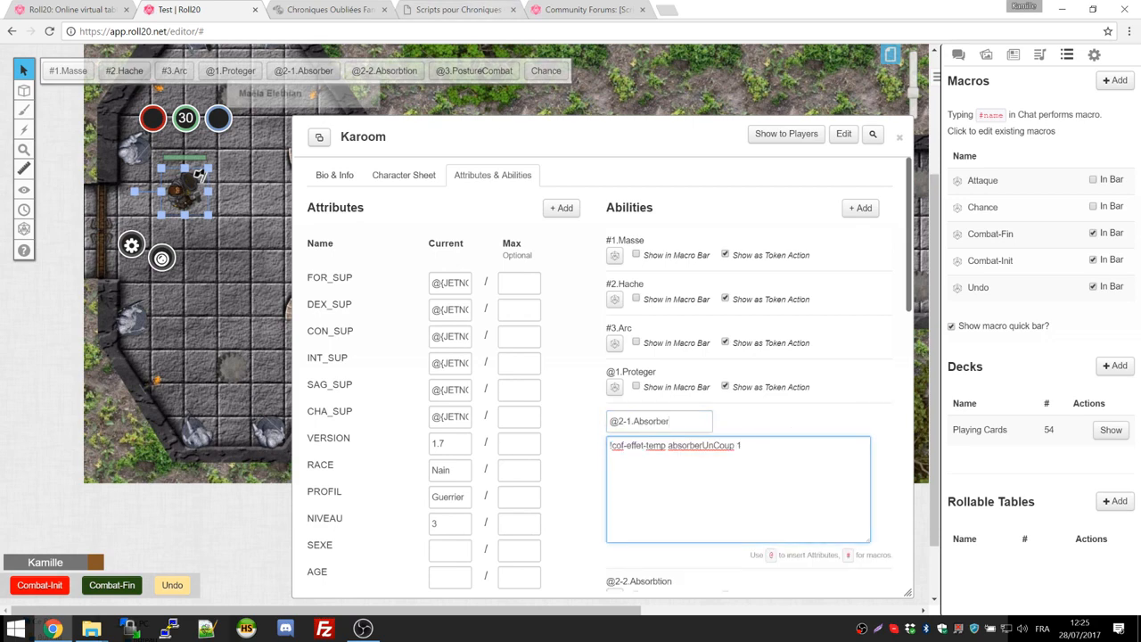
key("ctrl+a")
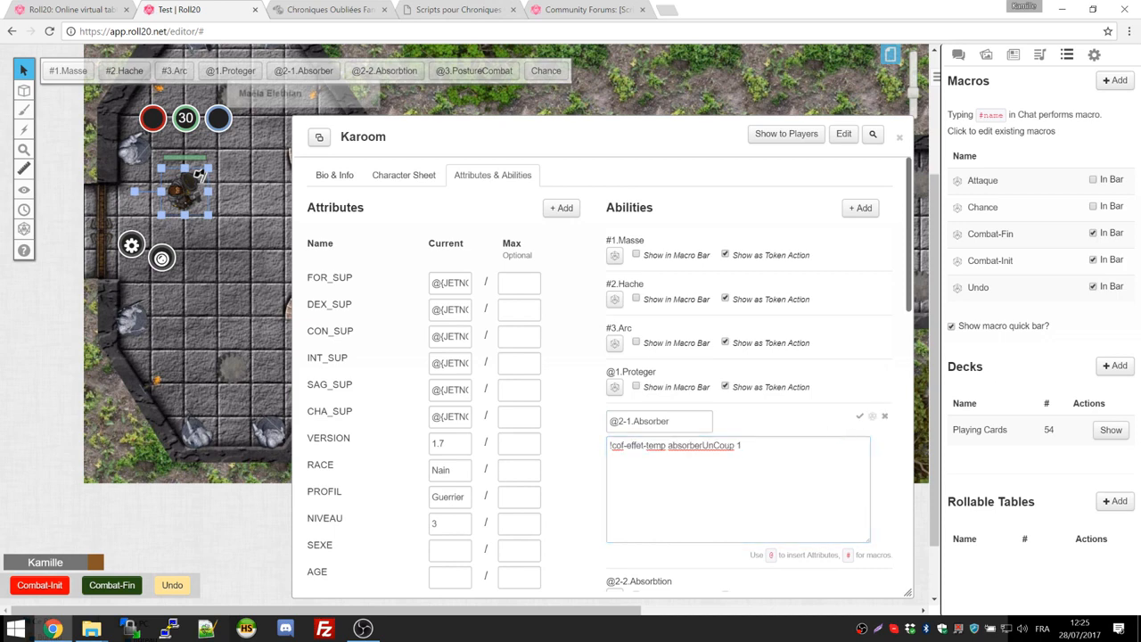
left_click(860, 417)
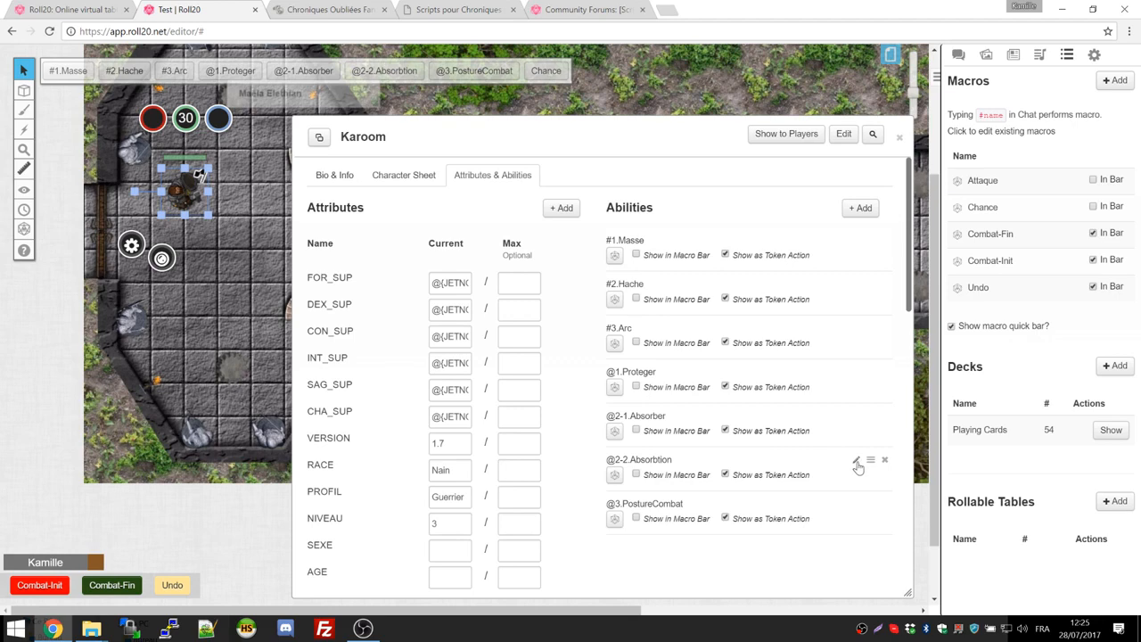
Step: Examine the name and command of Karoom's @2-2.Absorbtion ability and close it unchanged
left_click(856, 460)
key("ctrl+a")
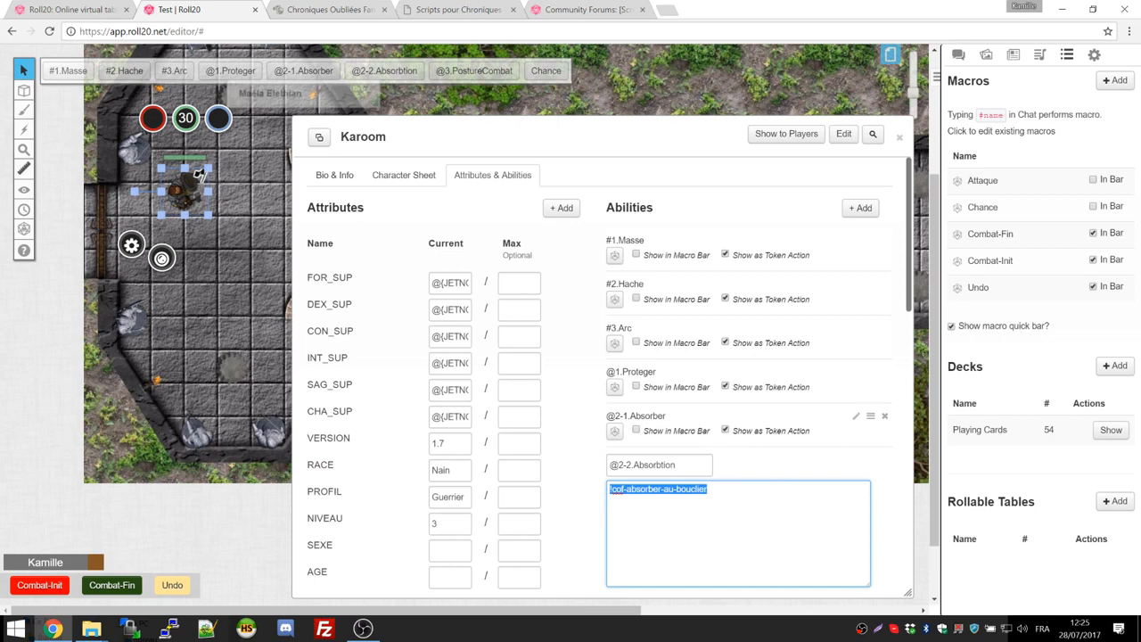
left_click_drag(623, 465, 677, 465)
left_click(709, 490)
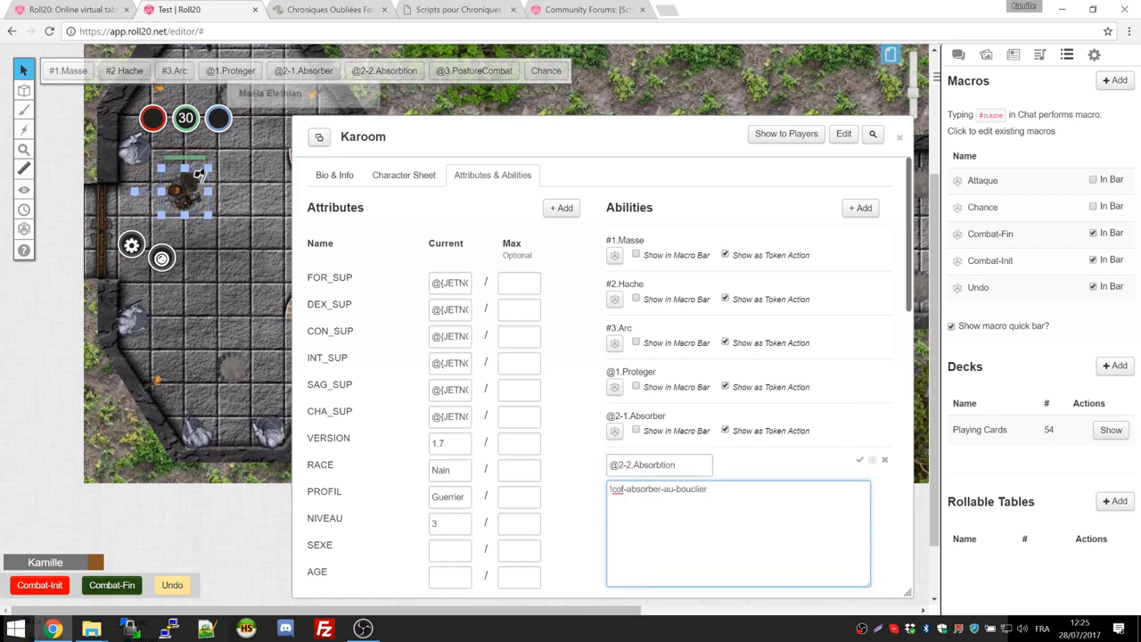
left_click_drag(709, 489, 496, 472)
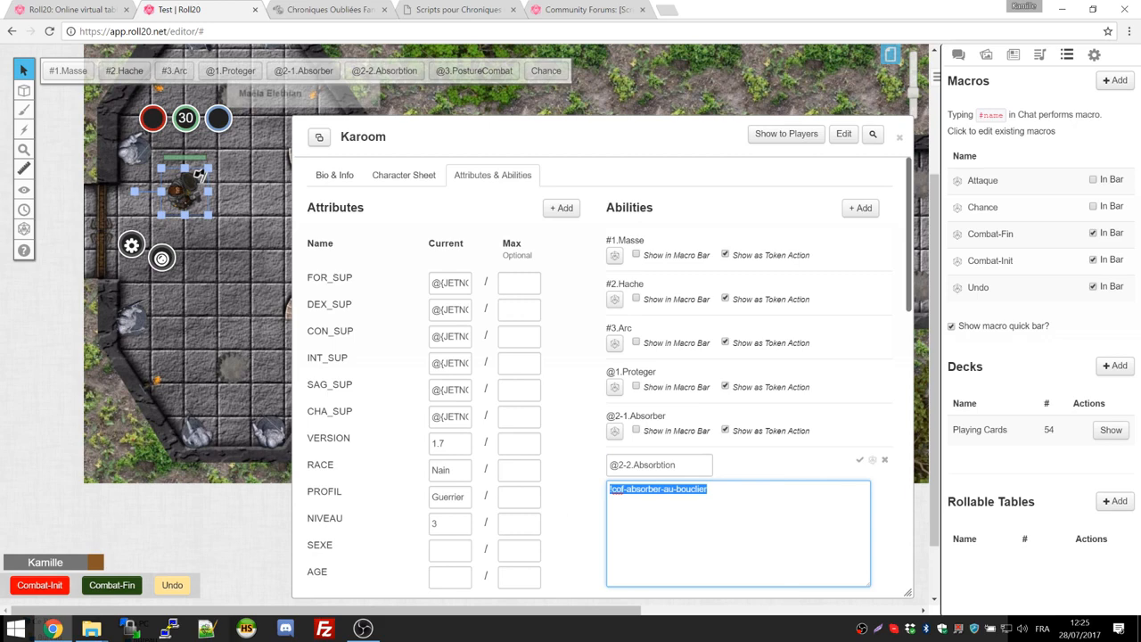
left_click(708, 490)
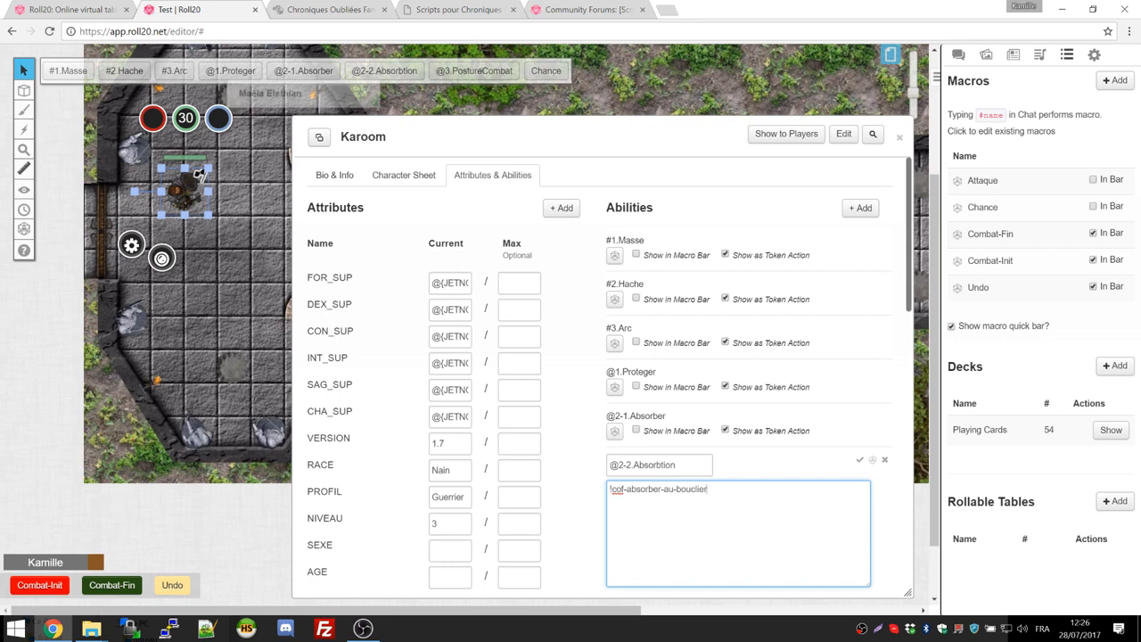
left_click(859, 459)
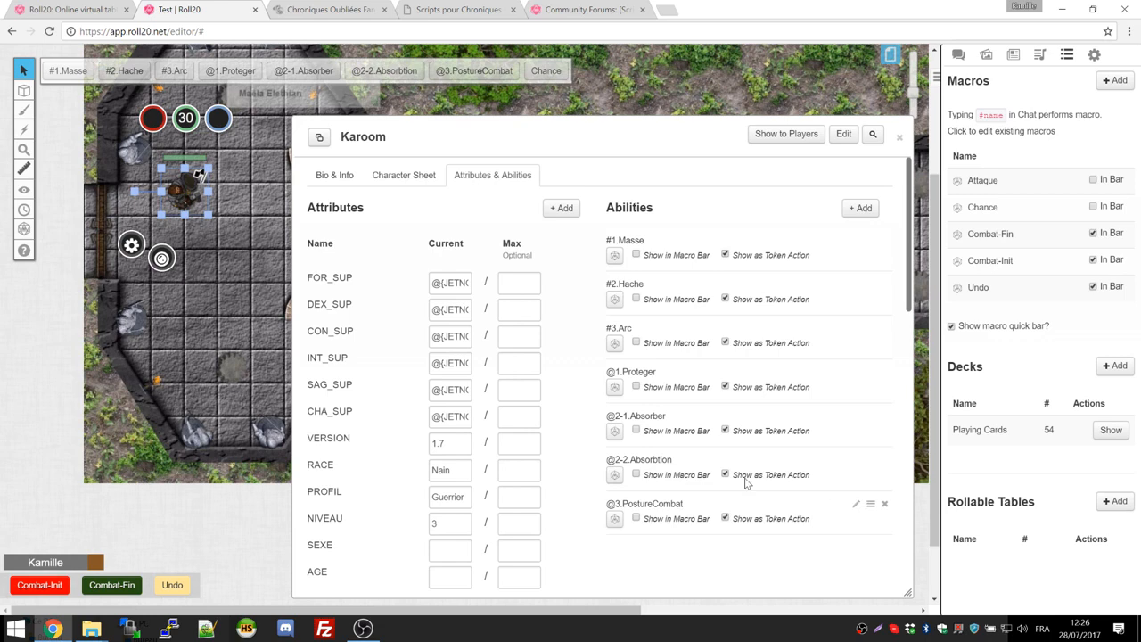
Step: Examine the name and value of the voieDuSoldat attribute at the end of Karoom's attribute list
scroll(854, 506, "down", 1)
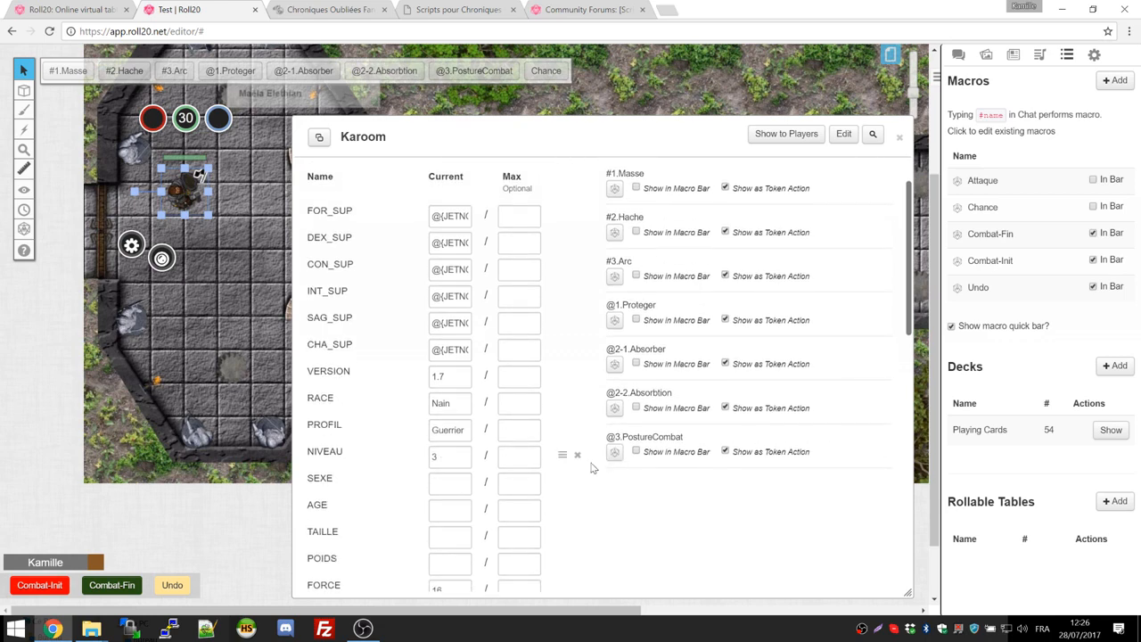
scroll(580, 472, "down", 10)
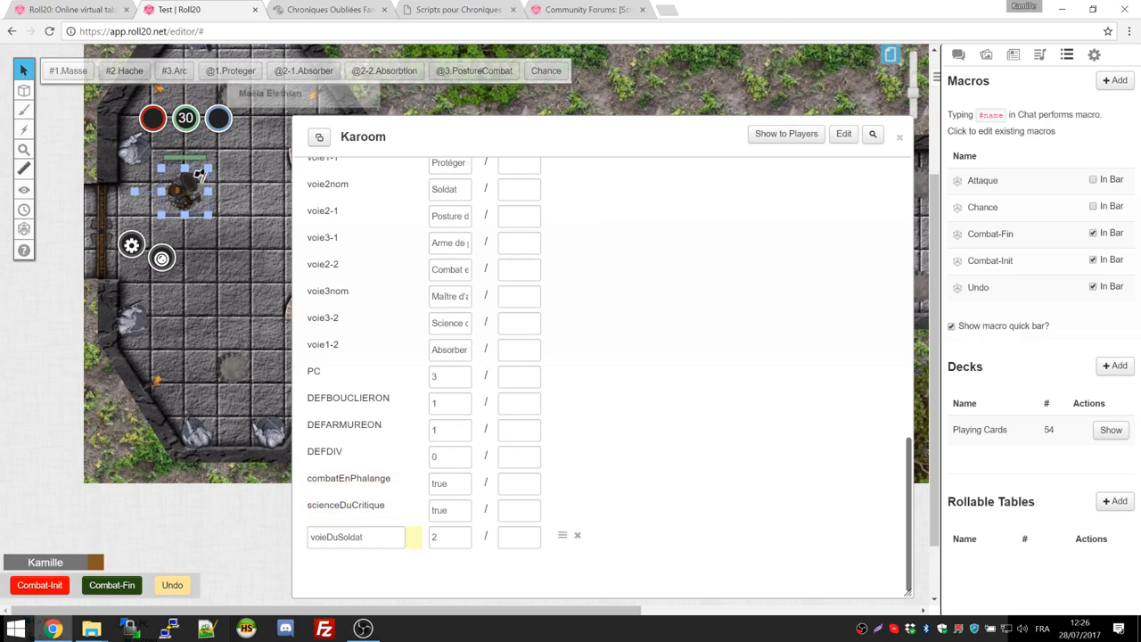
double_click(340, 538)
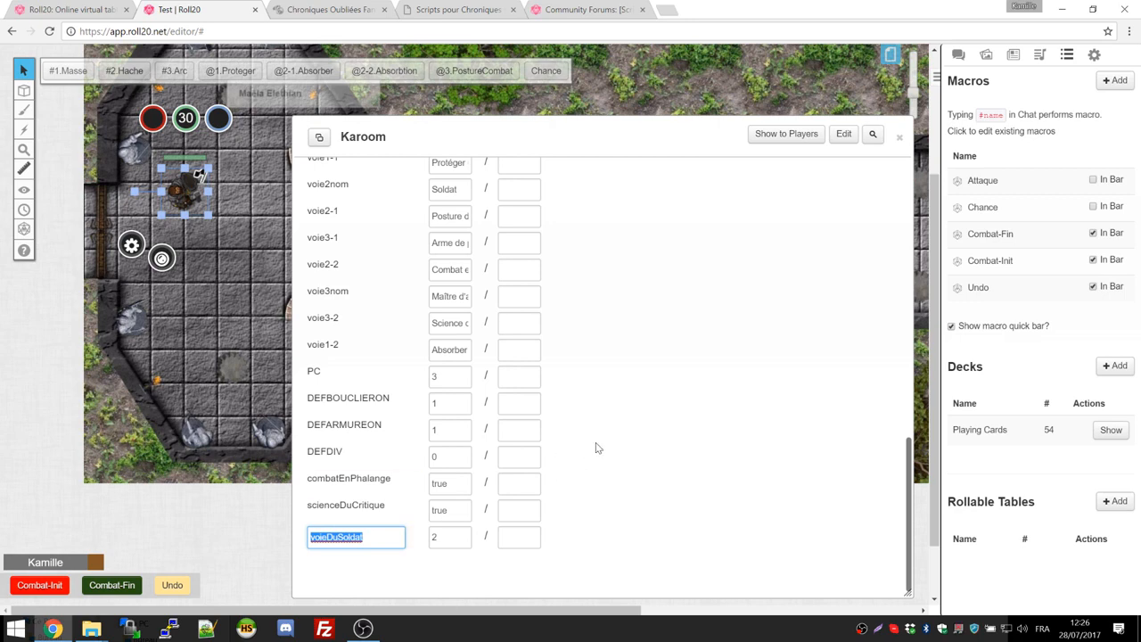
scroll(573, 400, "up", 10)
scroll(384, 401, "down", 10)
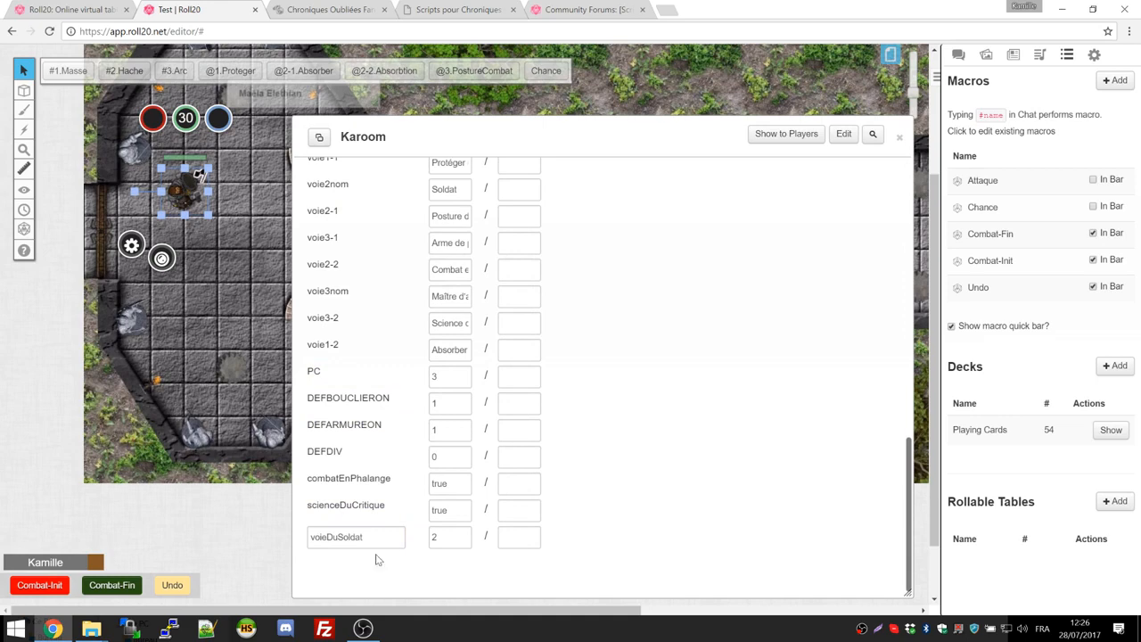
double_click(348, 537)
left_click(357, 538)
double_click(435, 538)
Step: Enlarge the Posture de combat description under the Soldat path on Karoom's character sheet to read it
scroll(422, 428, "up", 10)
left_click(404, 175)
scroll(574, 443, "down", 5)
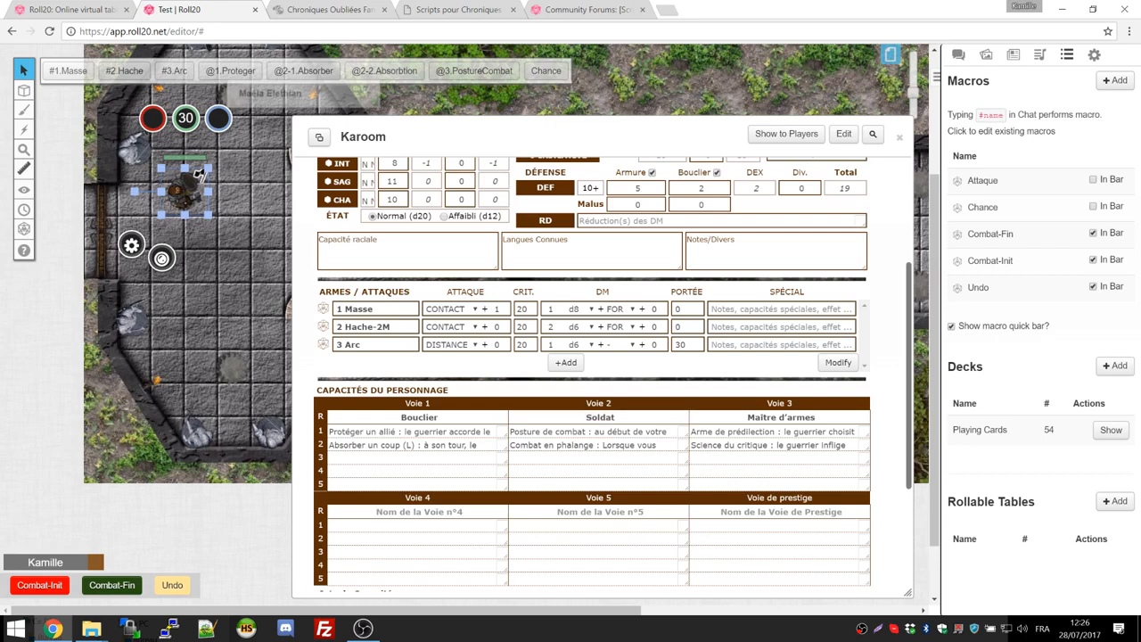
left_click(684, 436)
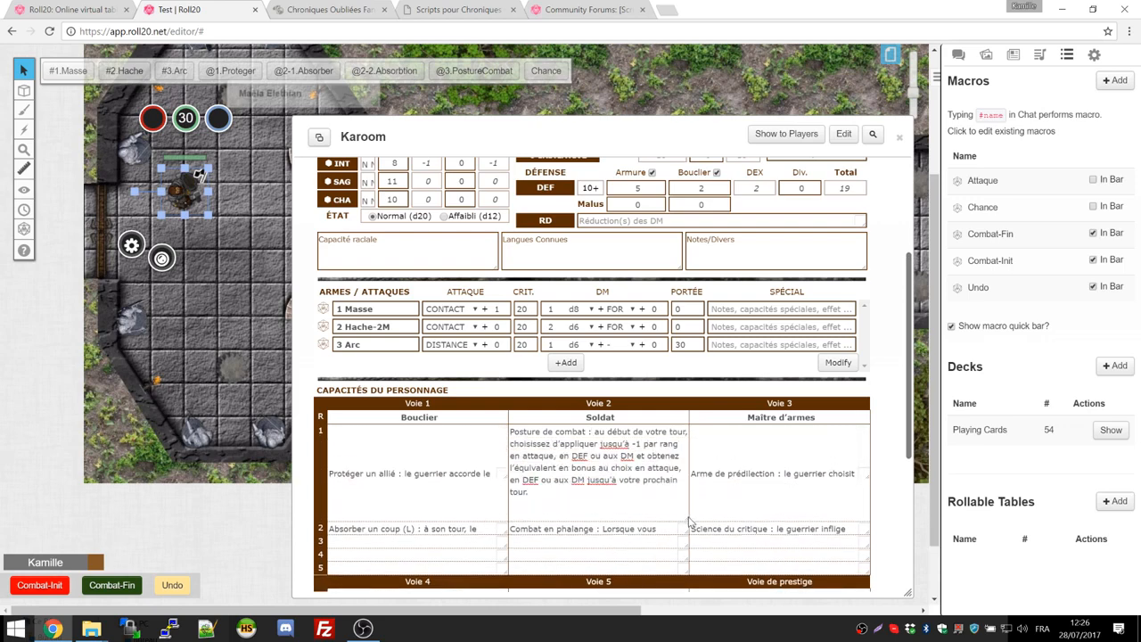
Step: Recheck the current value of Karoom's voieDuSoldat attribute against the ranks of the Soldat path
scroll(524, 205, "up", 3)
left_click(492, 177)
scroll(462, 328, "down", 9)
left_click(448, 537)
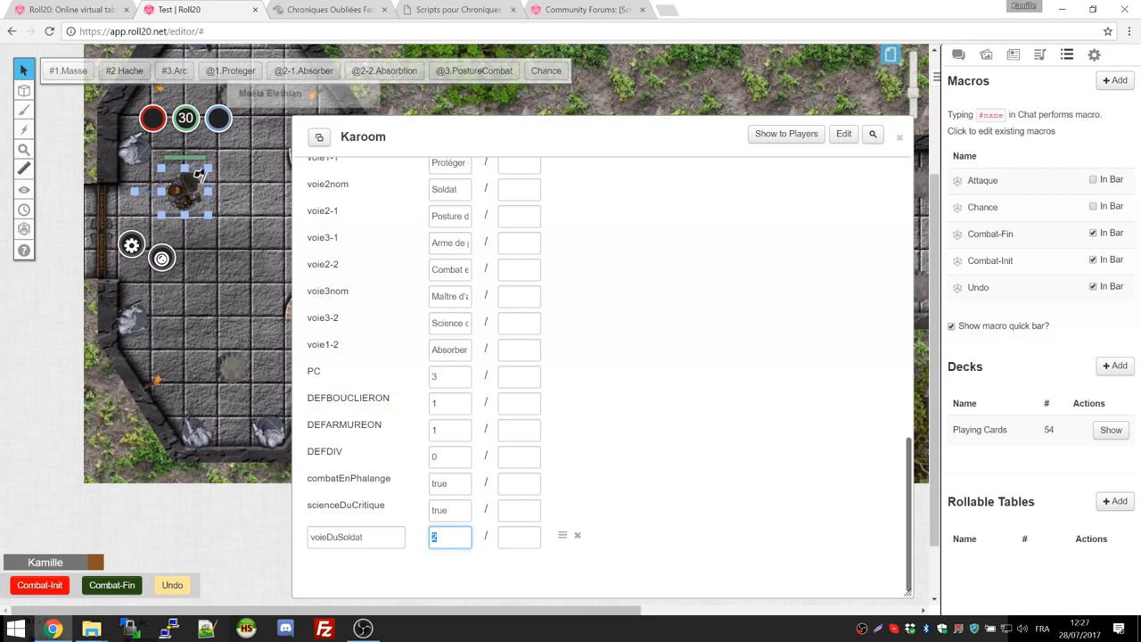
Step: Examine the command behind Karoom's @3.PostureCombat ability and close it unchanged
scroll(642, 435, "up", 15)
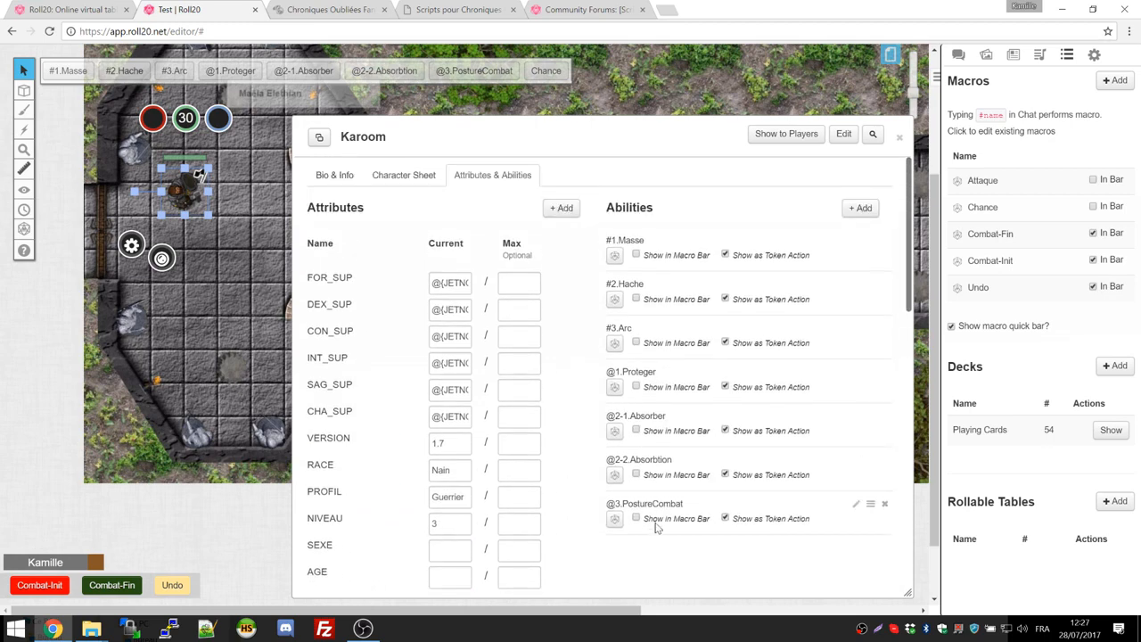
left_click(855, 503)
left_click_drag(809, 557, 602, 535)
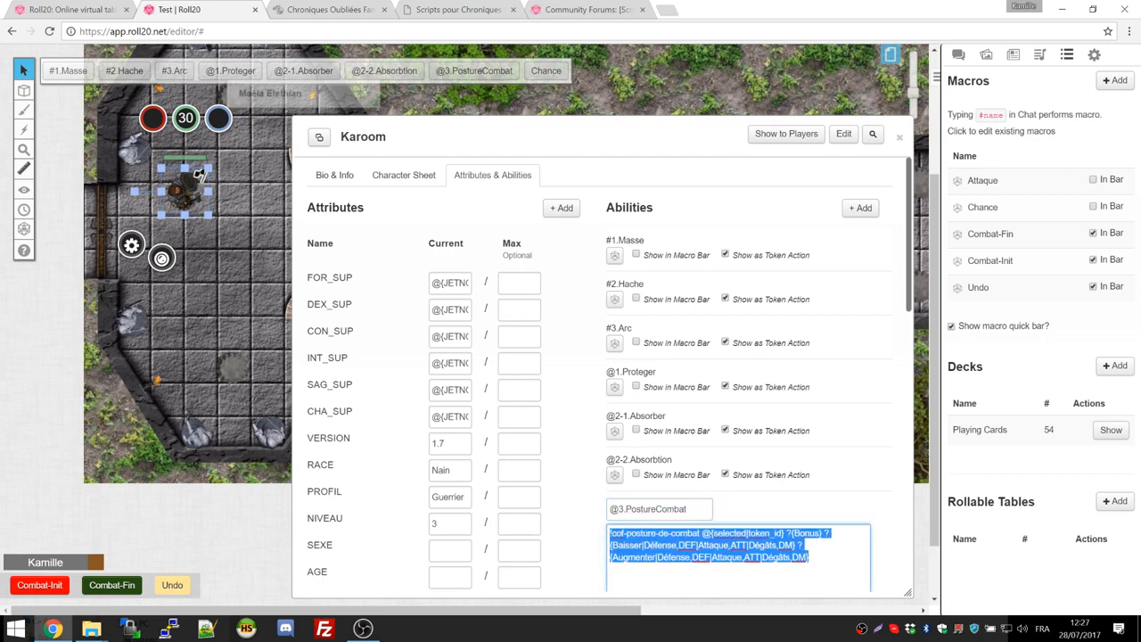
left_click_drag(811, 559, 549, 518)
left_click(680, 557)
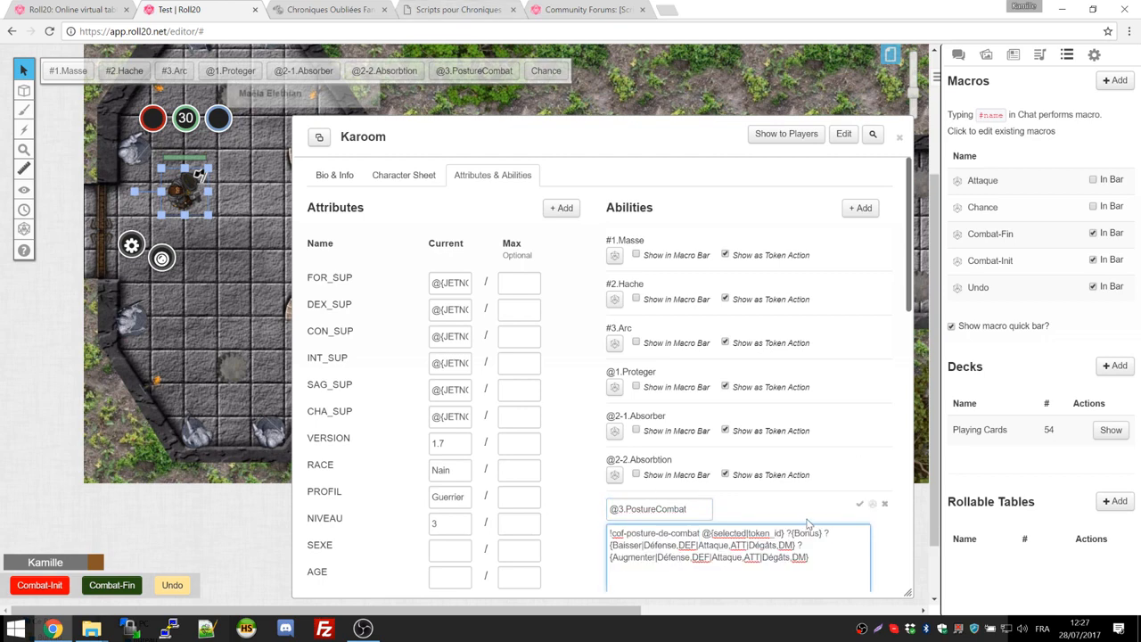
left_click(861, 506)
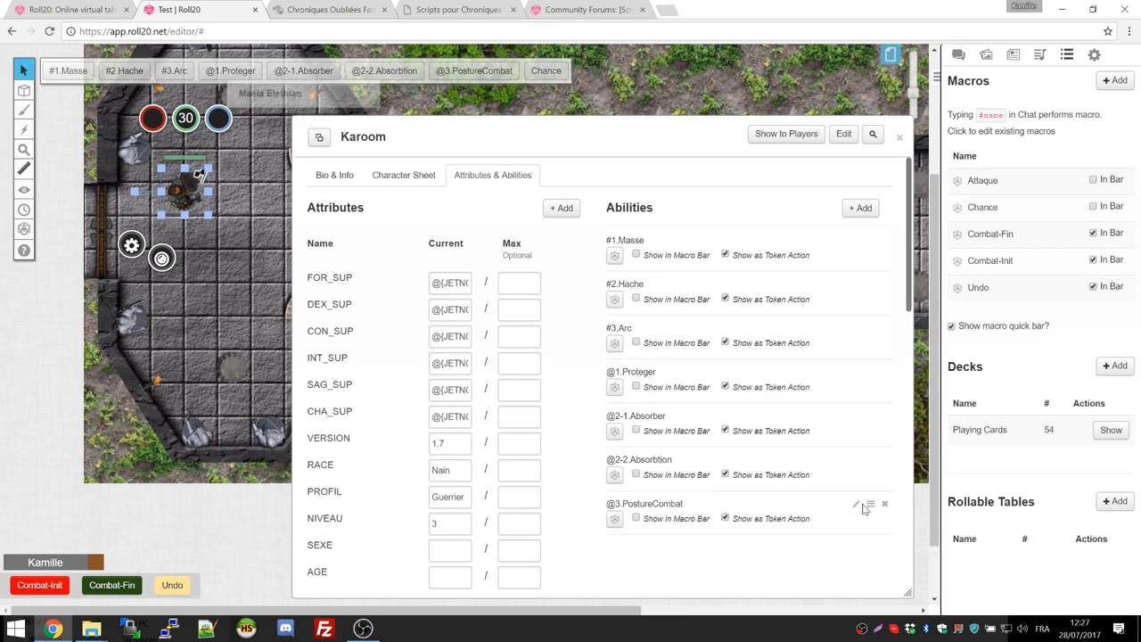
Step: Review the Combat en phalange capability under the Soldat path on Karoom's character sheet
left_click(404, 175)
scroll(404, 268, "down", 5)
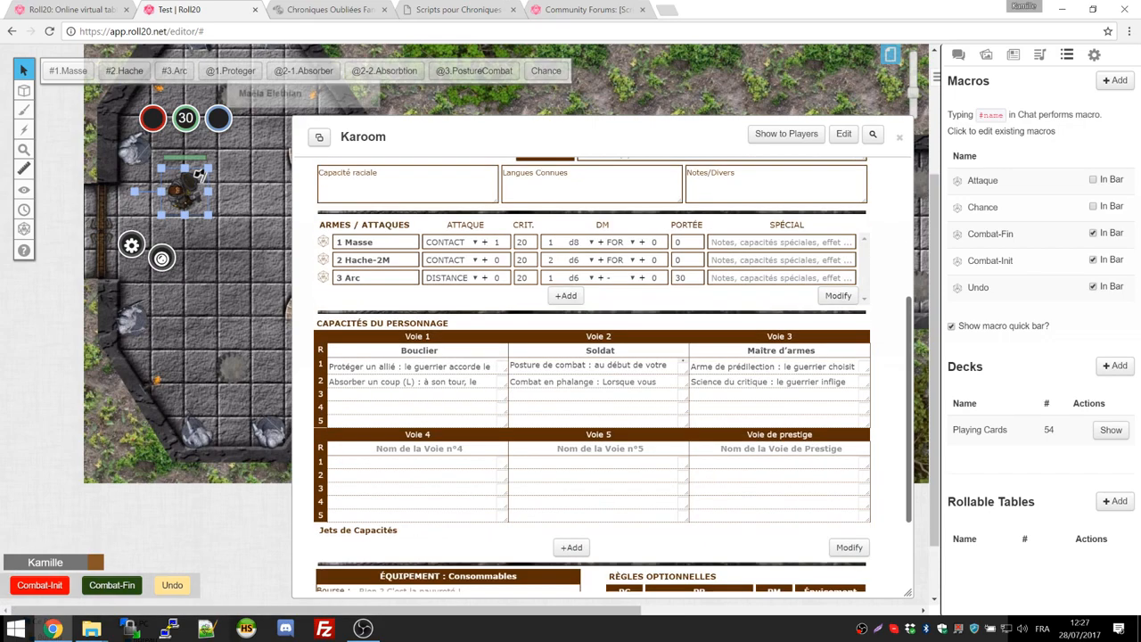
left_click_drag(528, 382, 588, 410)
scroll(589, 381, "up", 2)
left_click(578, 382)
Step: Examine the name and value of the combatEnPhalange attribute in Karoom's attribute list
scroll(713, 234, "up", 10)
left_click(494, 173)
scroll(494, 357, "down", 10)
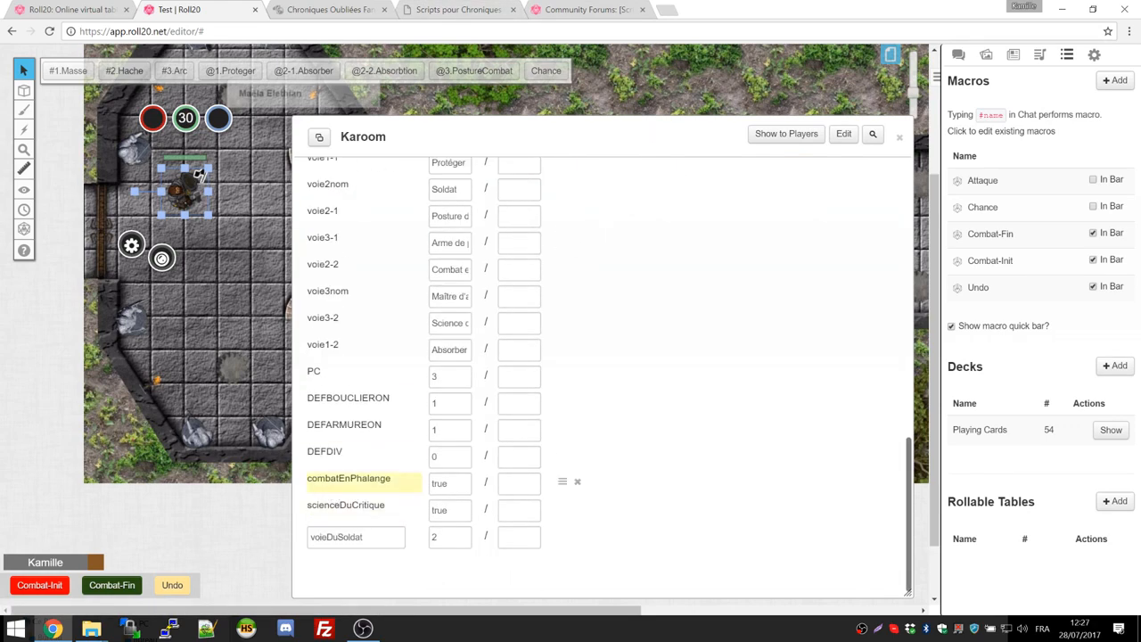
left_click(356, 481)
double_click(439, 484)
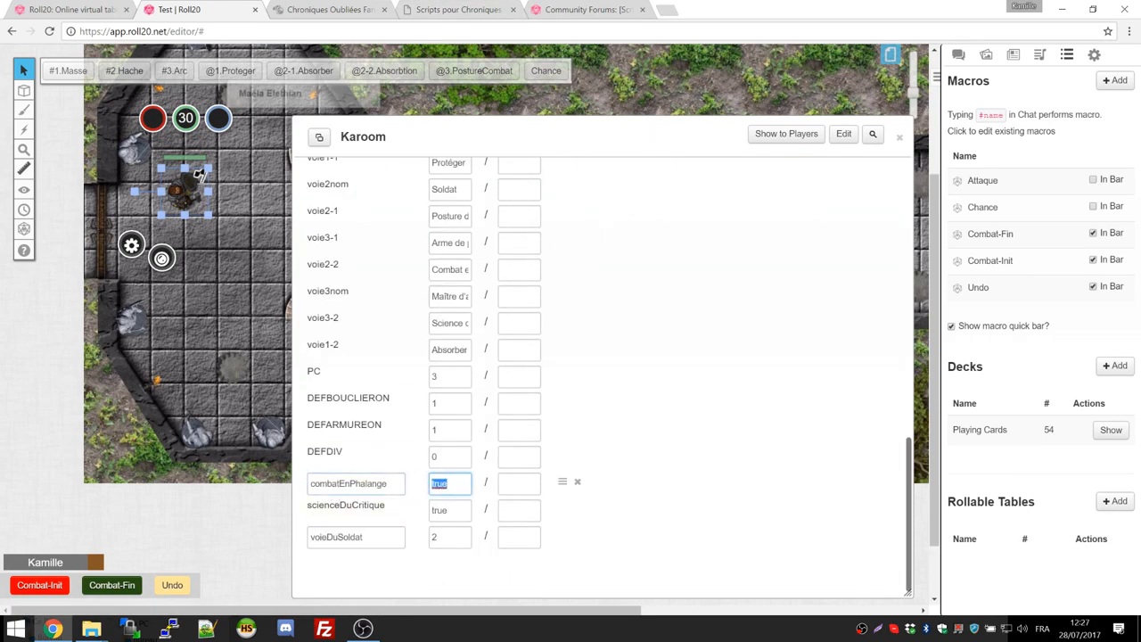
key("shift+Tab")
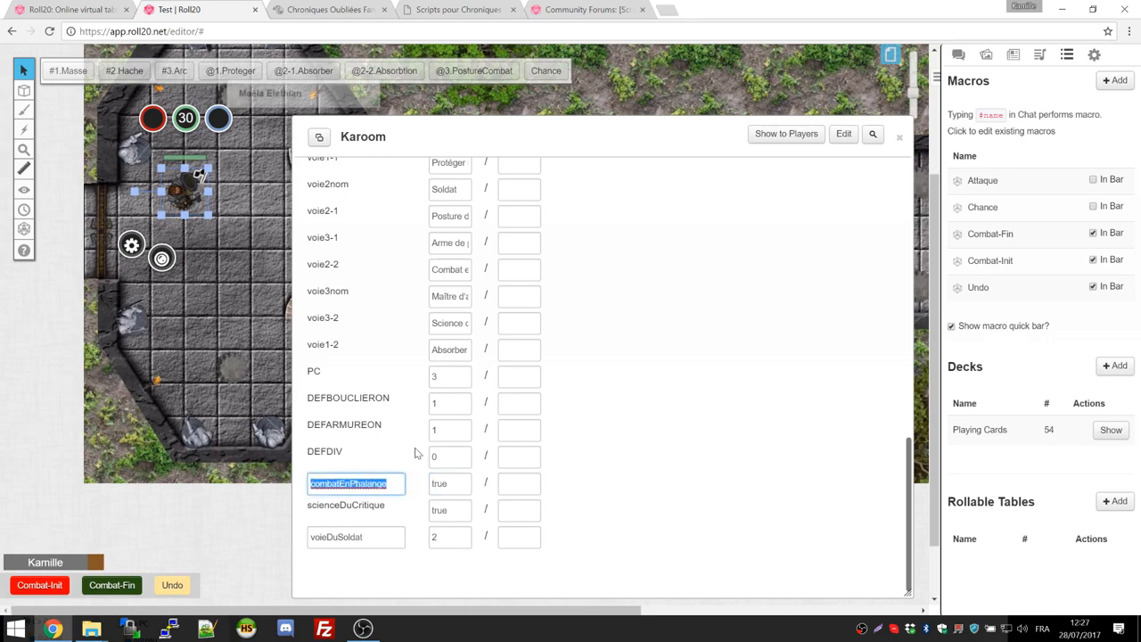
Step: Open the Orc 1 token's settings, reset its represented character to None/Generic Token and reassign it to Orque
left_click(424, 7)
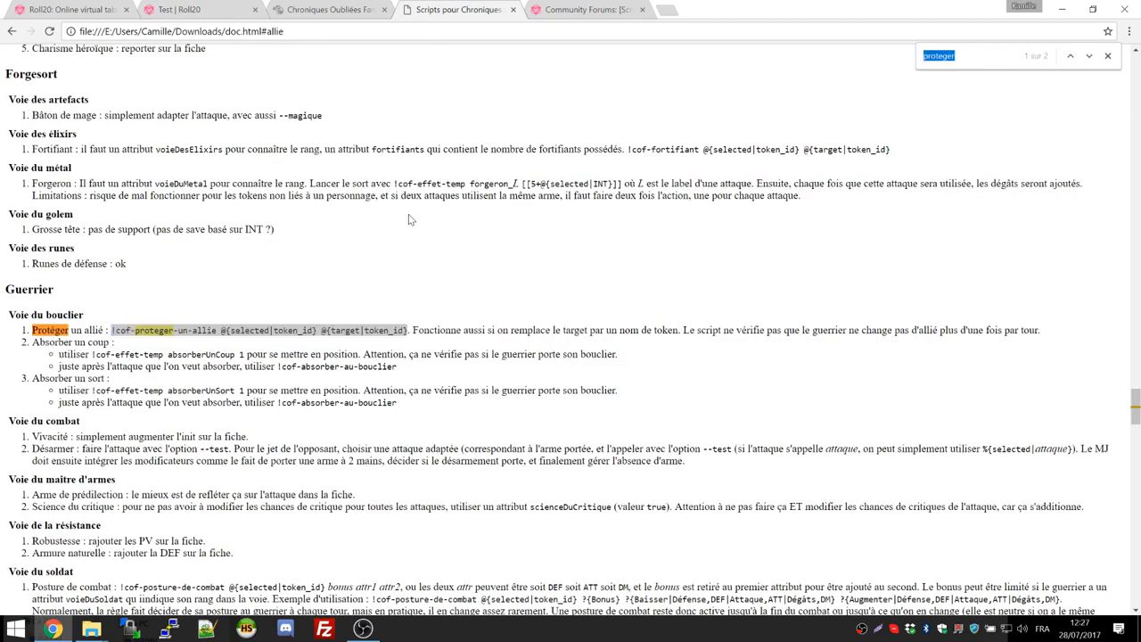
key("ctrl+2")
double_click(408, 309)
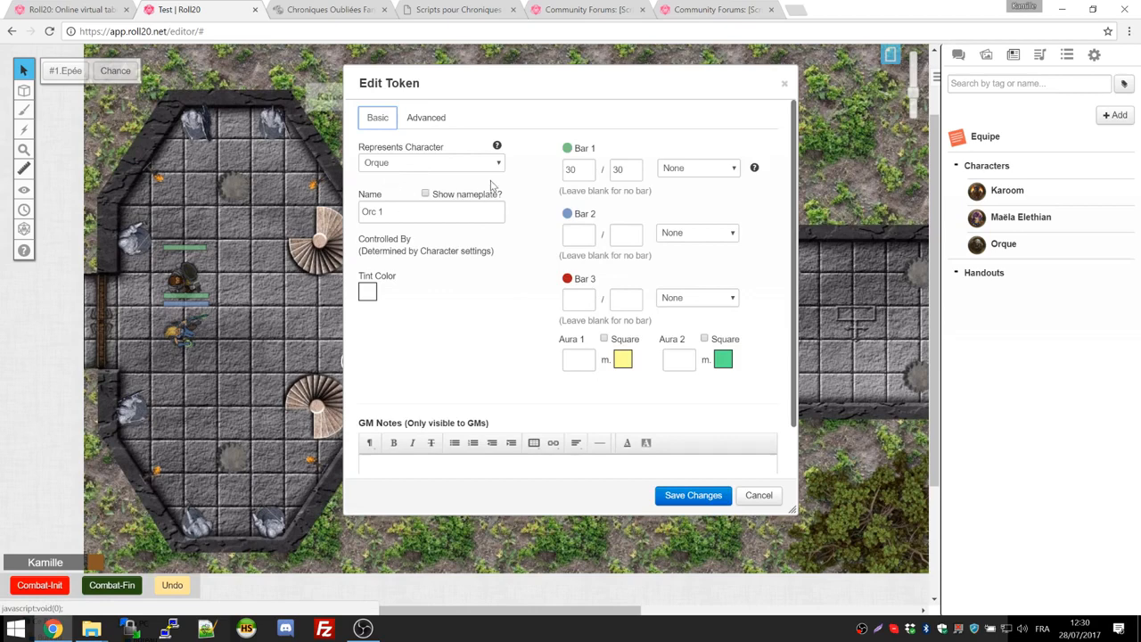
left_click_drag(397, 212, 358, 212)
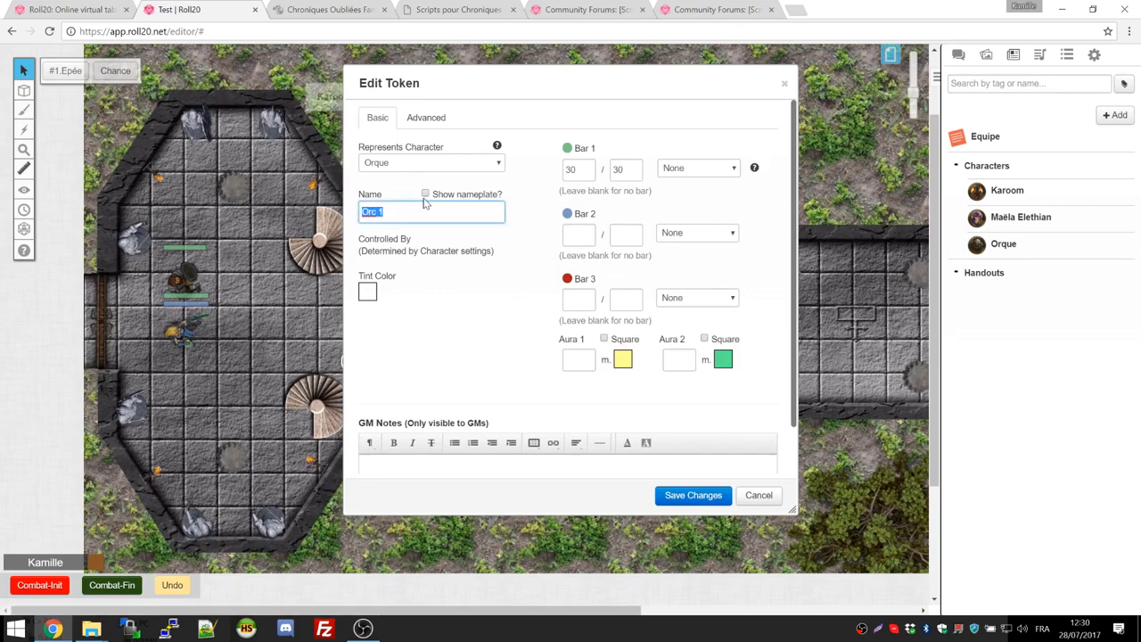
left_click(448, 167)
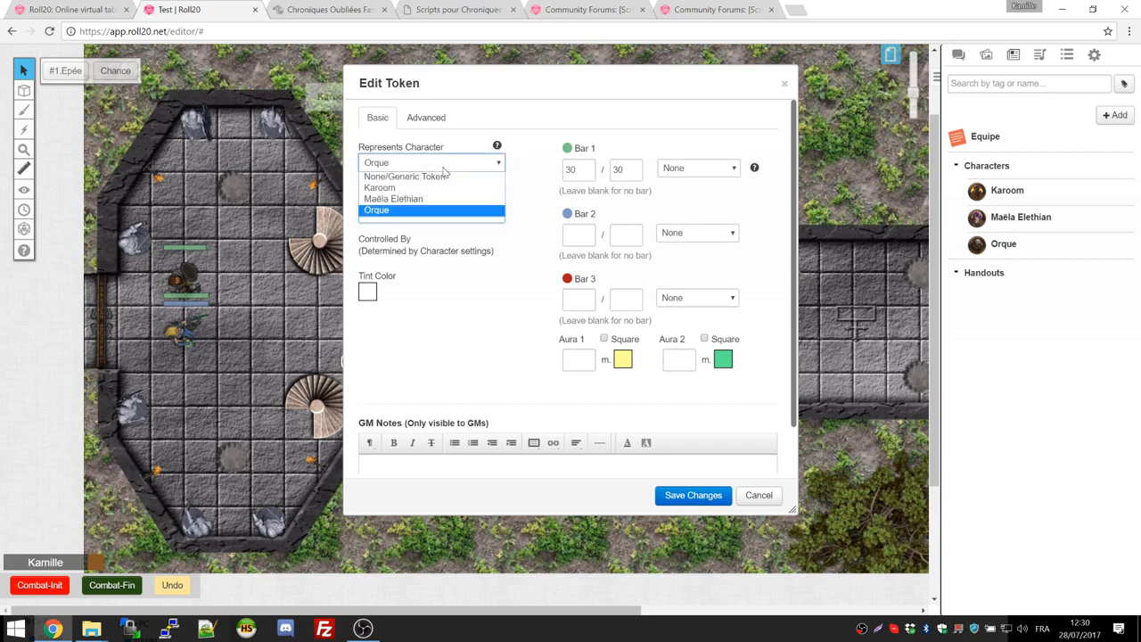
left_click(433, 176)
left_click(450, 166)
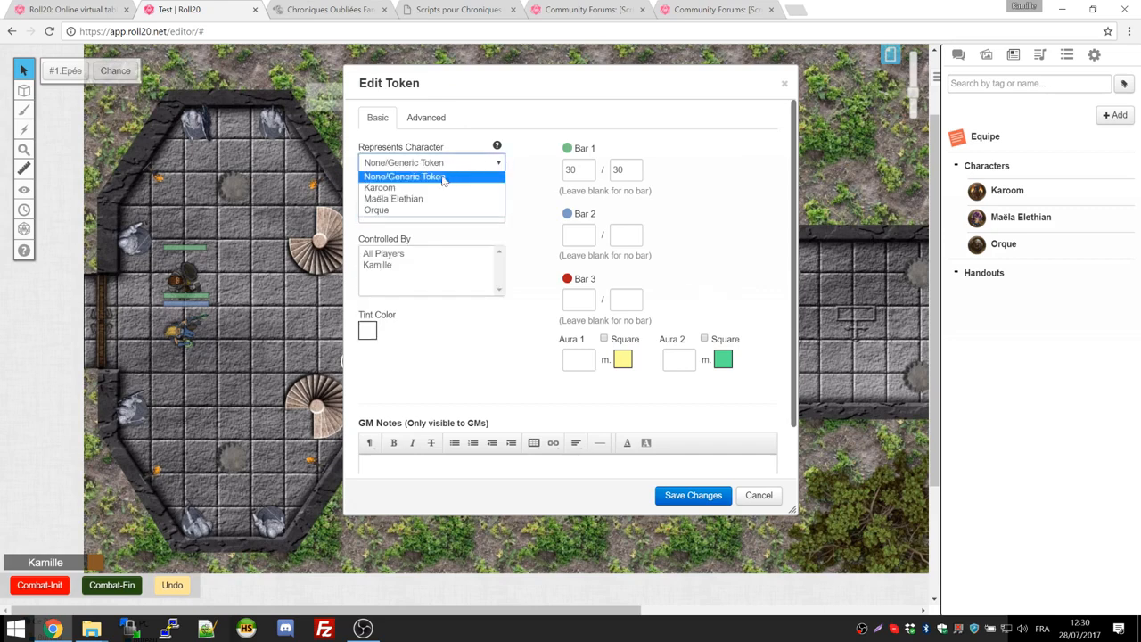
left_click(412, 212)
Step: Try linking Bar 1 of the orc token to the character's pv attribute
left_click(697, 171)
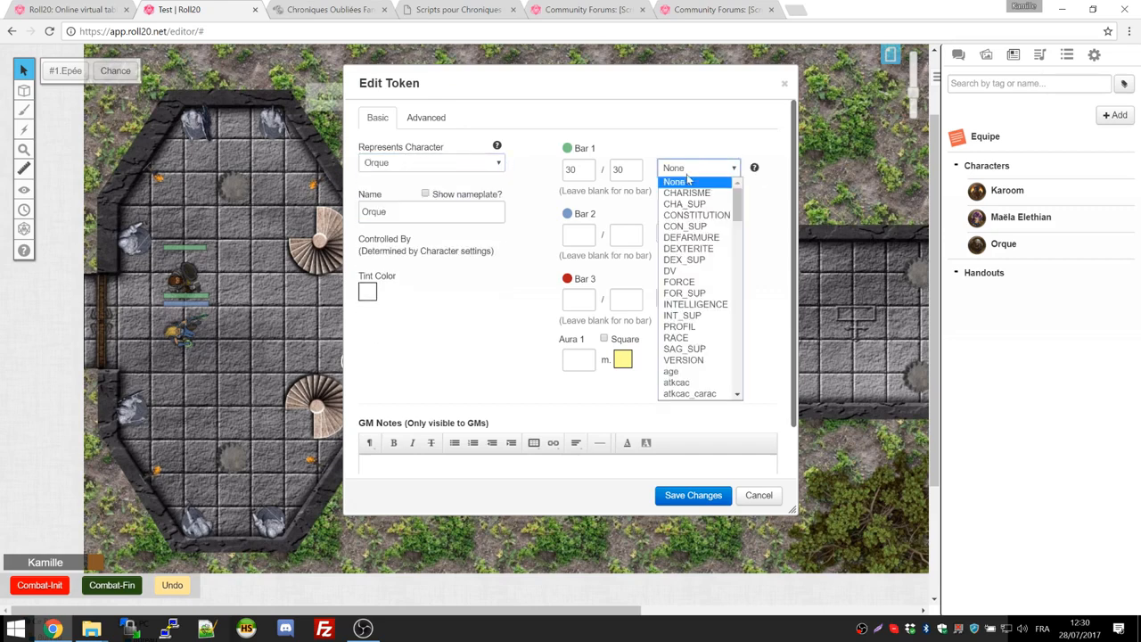
scroll(677, 364, "down", 3)
scroll(678, 364, "down", 5)
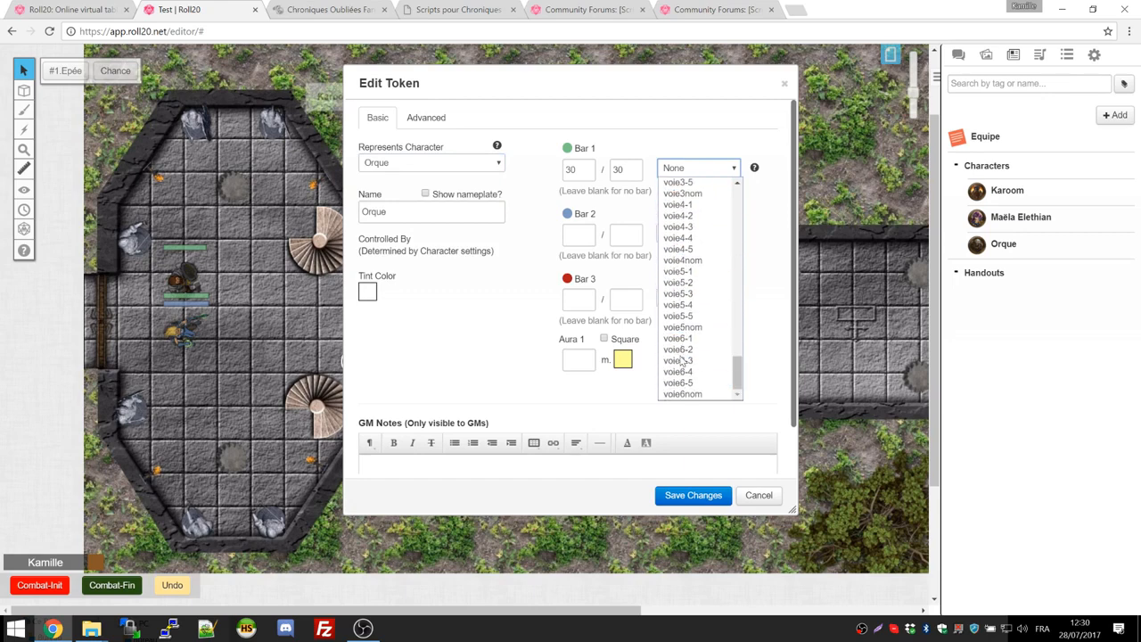
scroll(681, 361, "up", 5)
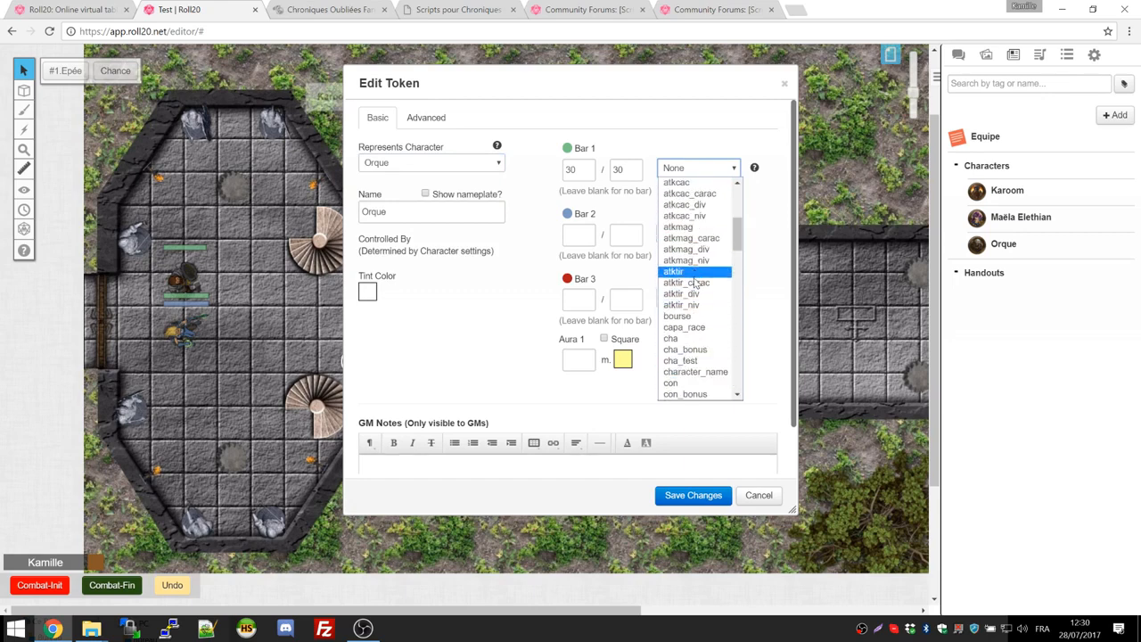
type("pc")
scroll(693, 340, "down", 5)
scroll(693, 294, "up", 3)
left_click(678, 215)
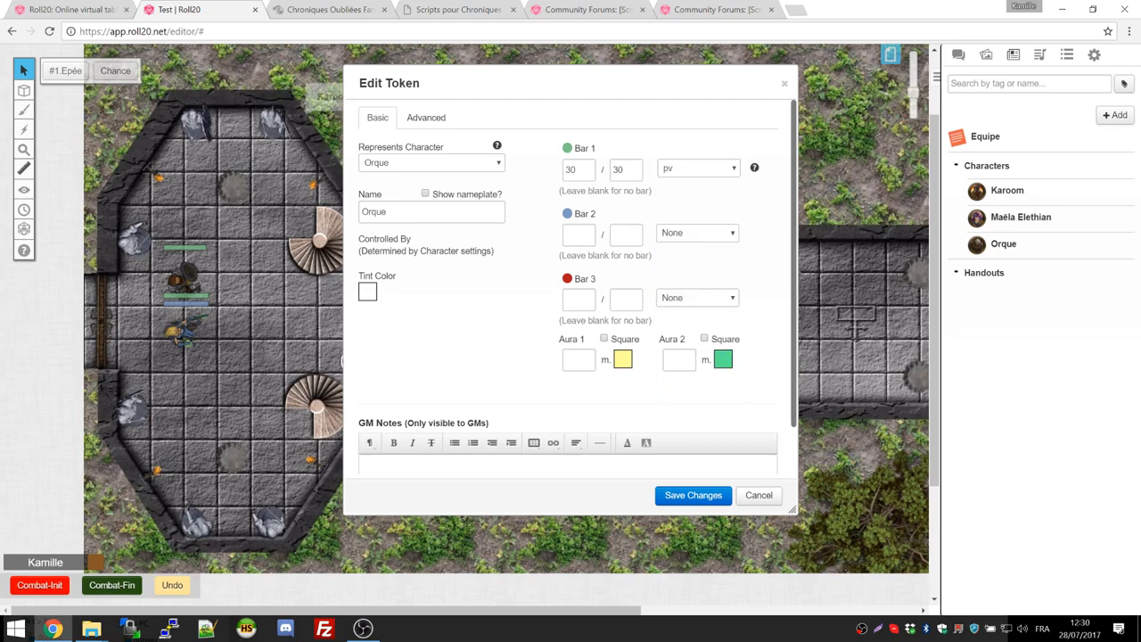
Step: Unlink the orc token's Bar 1 by setting its attribute back to None
left_click(698, 169)
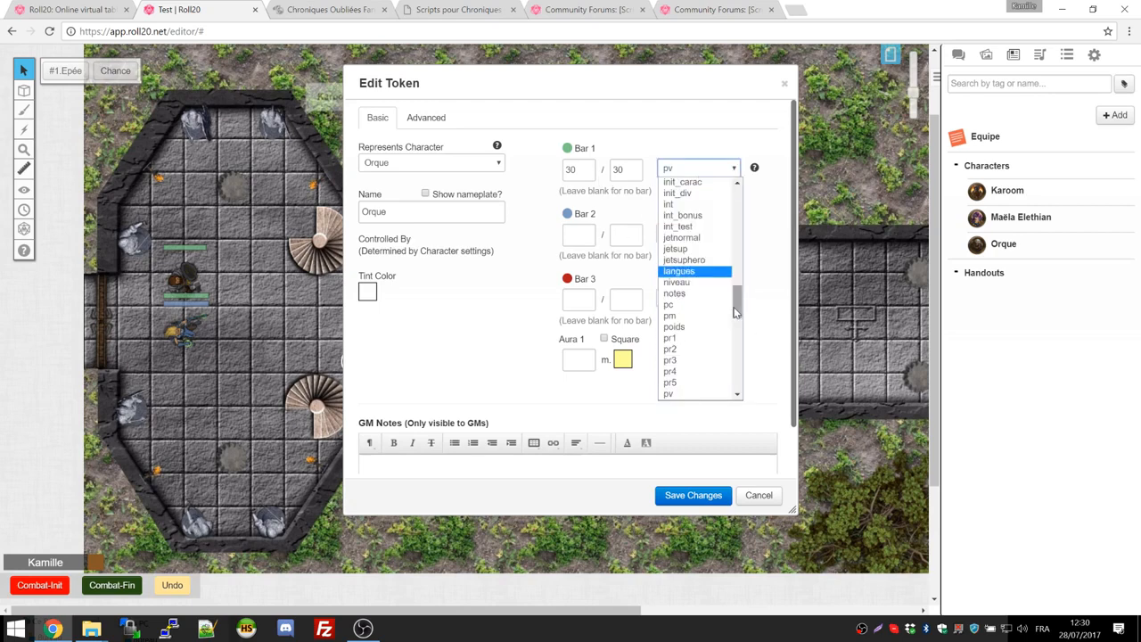
scroll(704, 189, "up", 5)
left_click(705, 184)
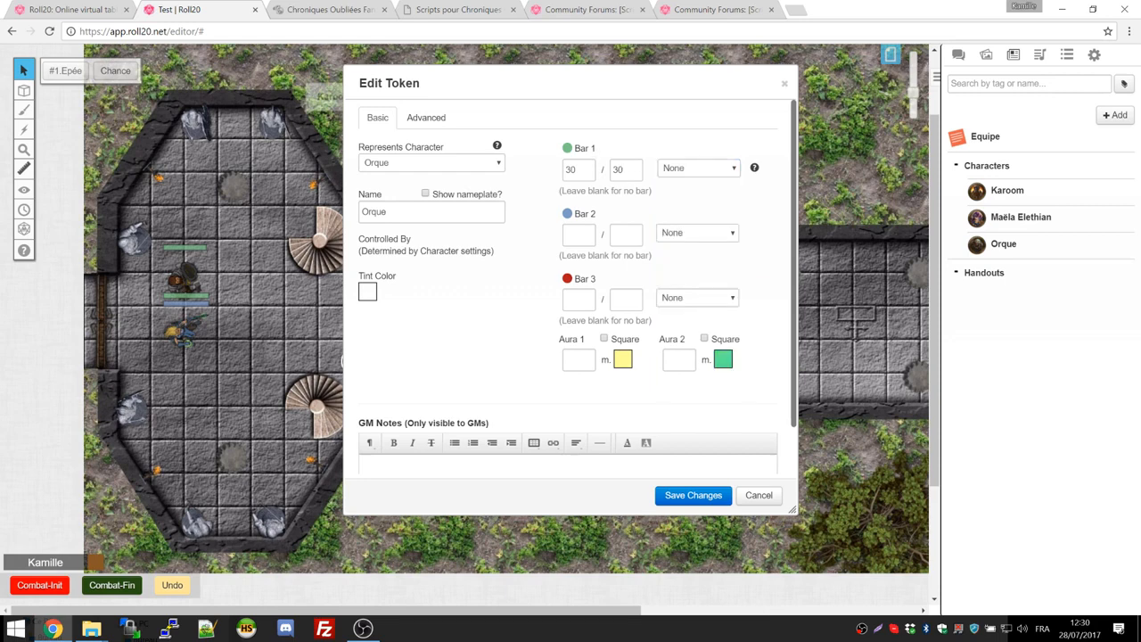
left_click(668, 174)
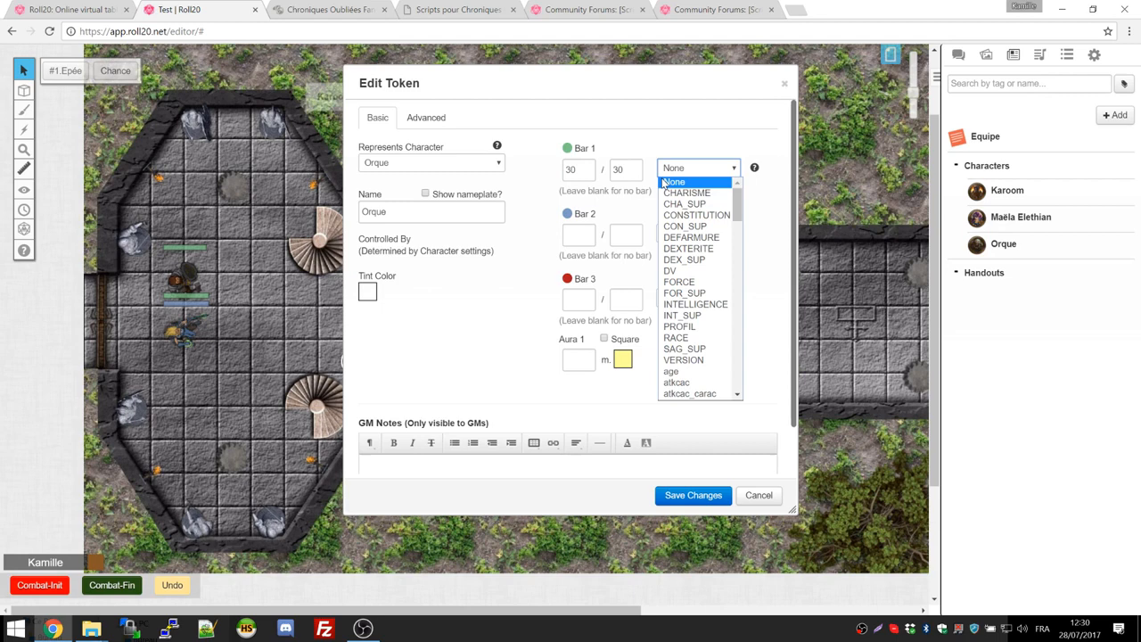
left_click(664, 182)
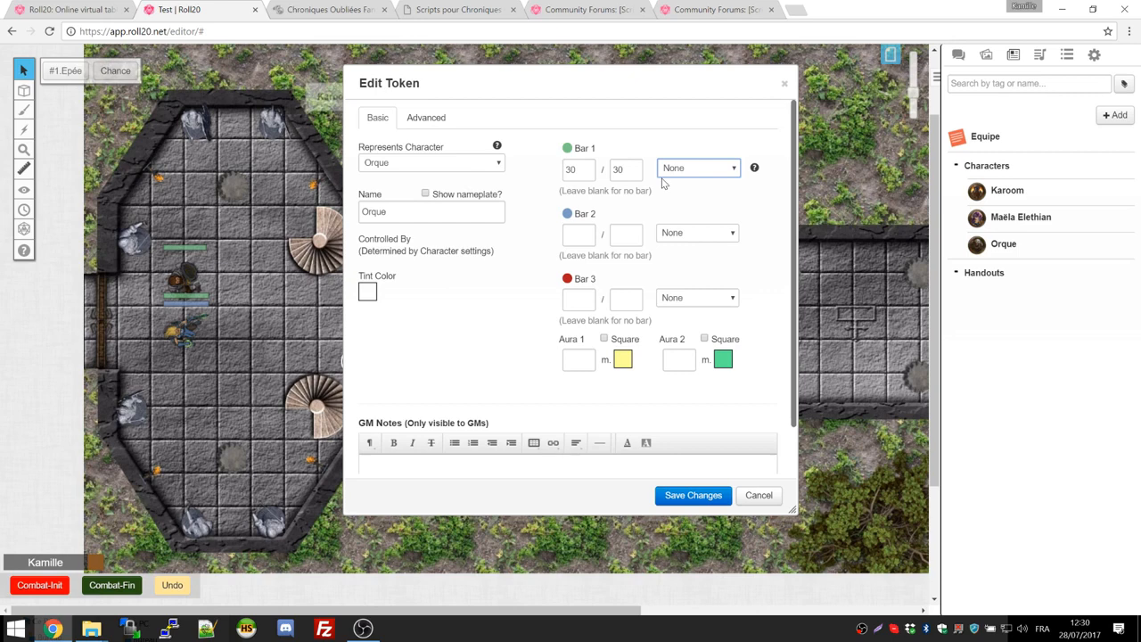
Step: Move the orc token between the two spiral staircases and save its token settings
double_click(626, 170)
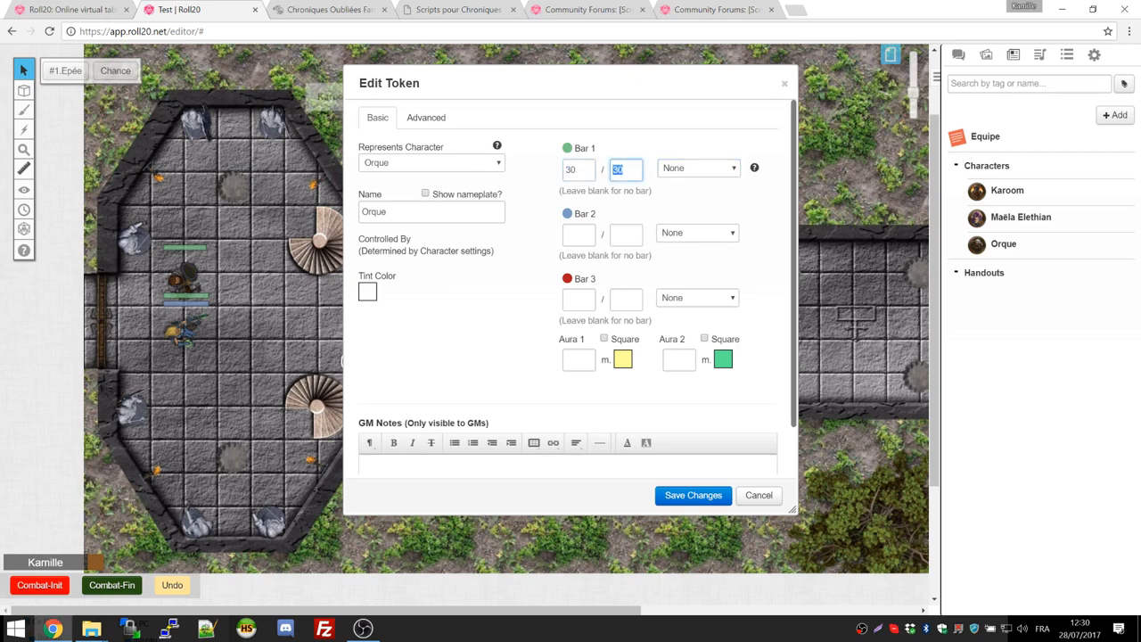
left_click_drag(603, 75, 649, 69)
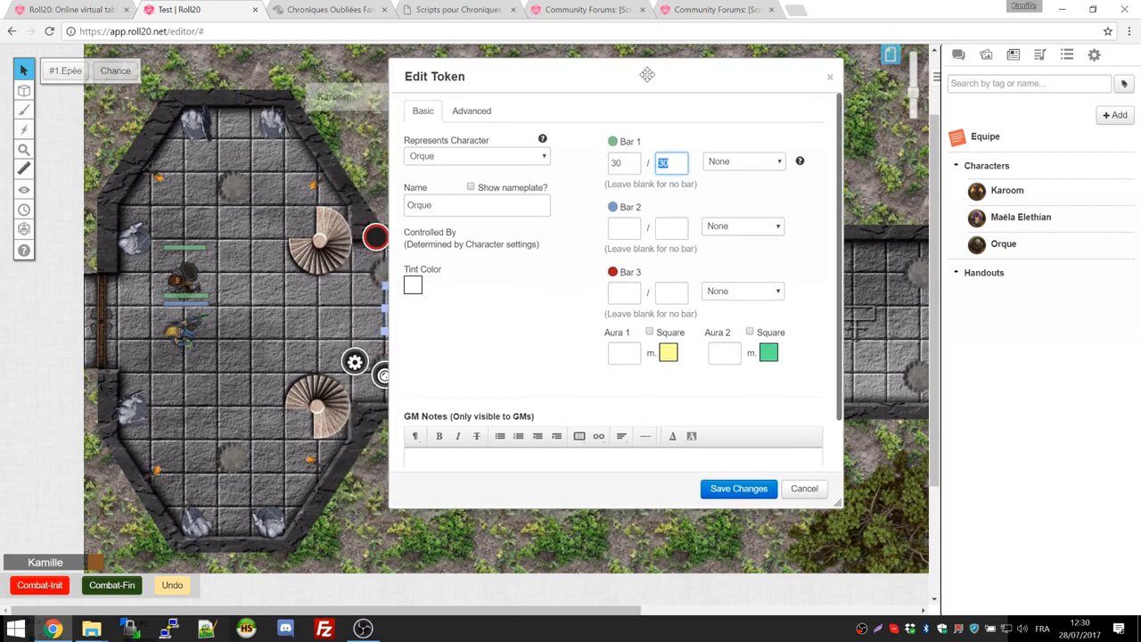
left_click_drag(564, 75, 641, 75)
left_click_drag(412, 309, 334, 305)
left_click(552, 156)
left_click(552, 157)
left_click(545, 204)
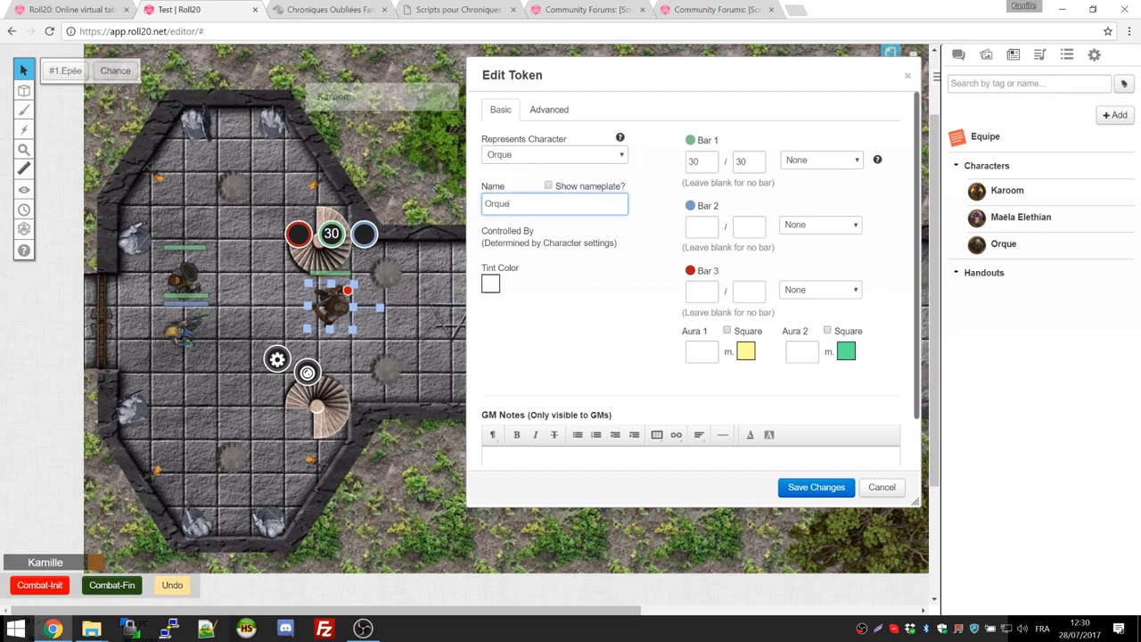
left_click(806, 488)
Step: Replace the Orque character's default token with the selected map token, save, and close the character
left_click(1005, 245)
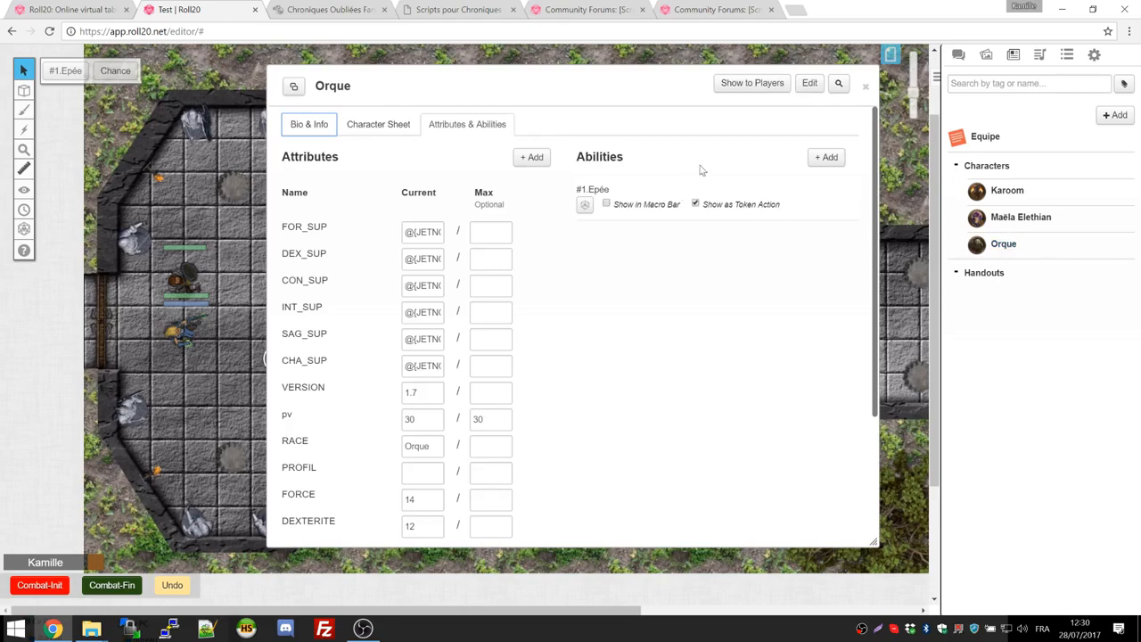
left_click(809, 83)
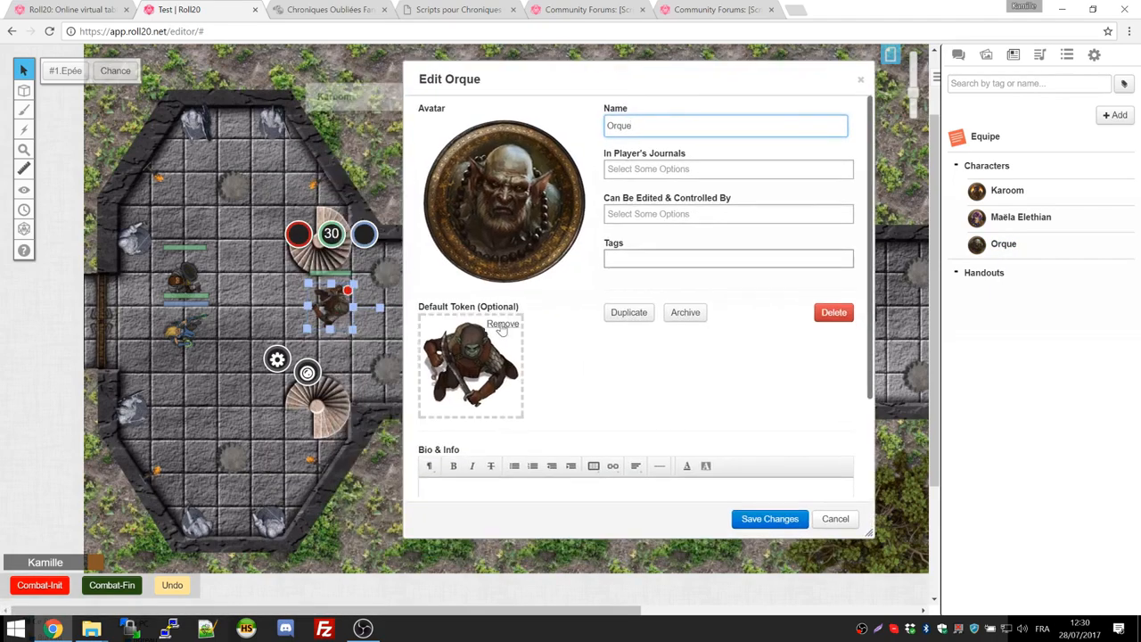
left_click(497, 328)
left_click(565, 368)
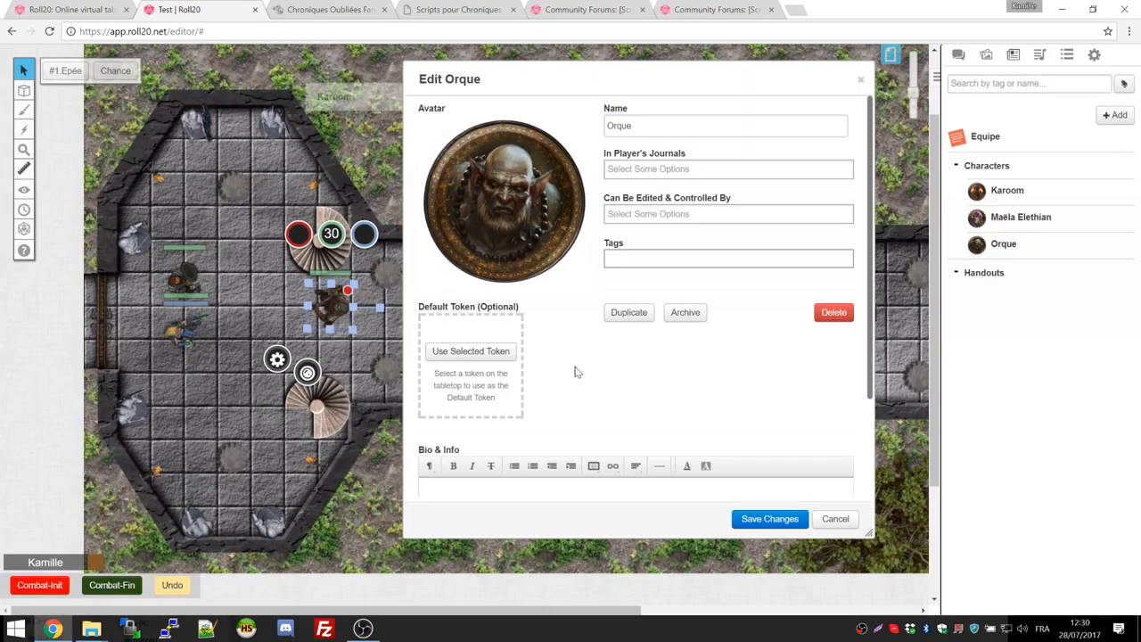
left_click(446, 353)
left_click(747, 518)
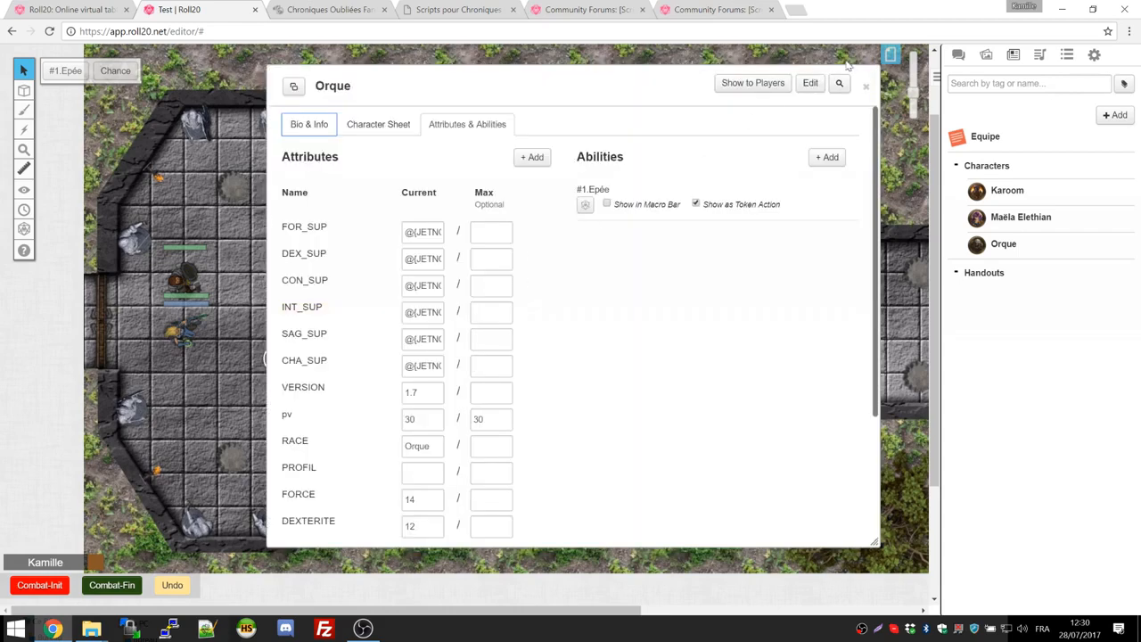
left_click(866, 88)
Step: Delete the orc token from the map and place three Orque tokens from the journal in the corridor
key("Delete")
left_click_drag(1003, 244, 428, 291)
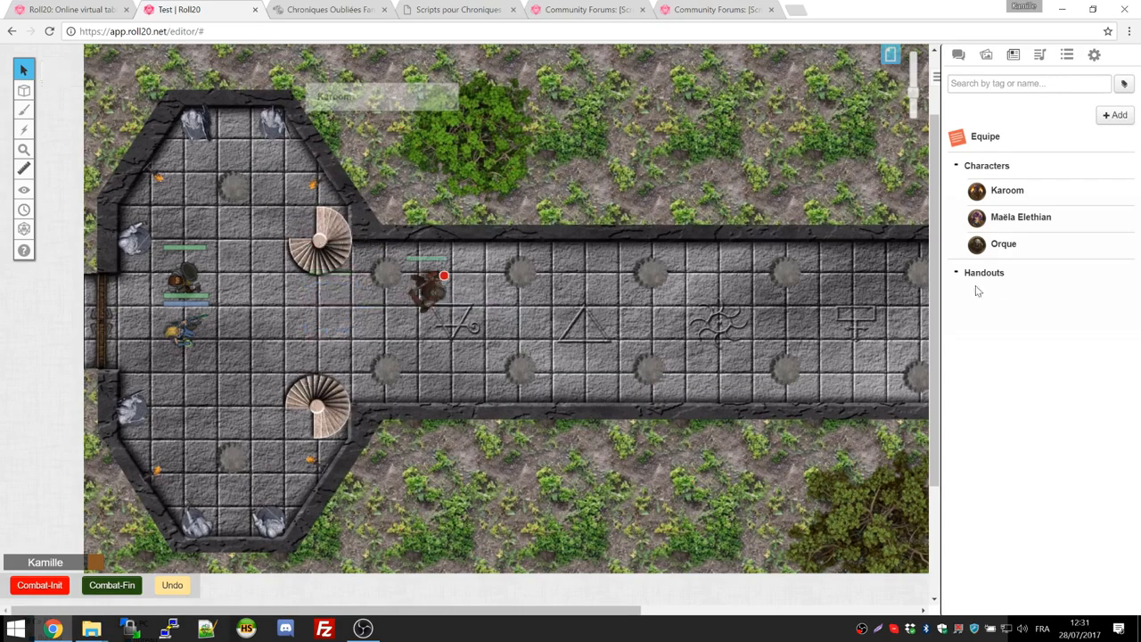
left_click_drag(996, 249, 542, 298)
left_click_drag(991, 251, 444, 345)
left_click(445, 344)
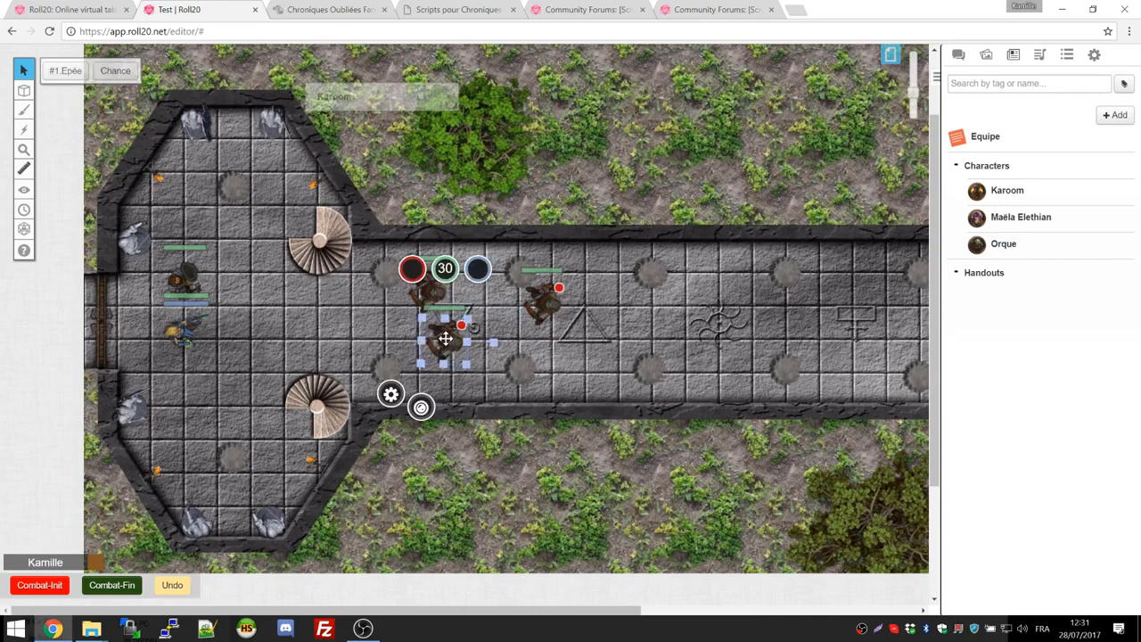
Step: Check a placed Orque token's settings without changes, and delete two of the three copies, keeping the uppermost one
double_click(445, 338)
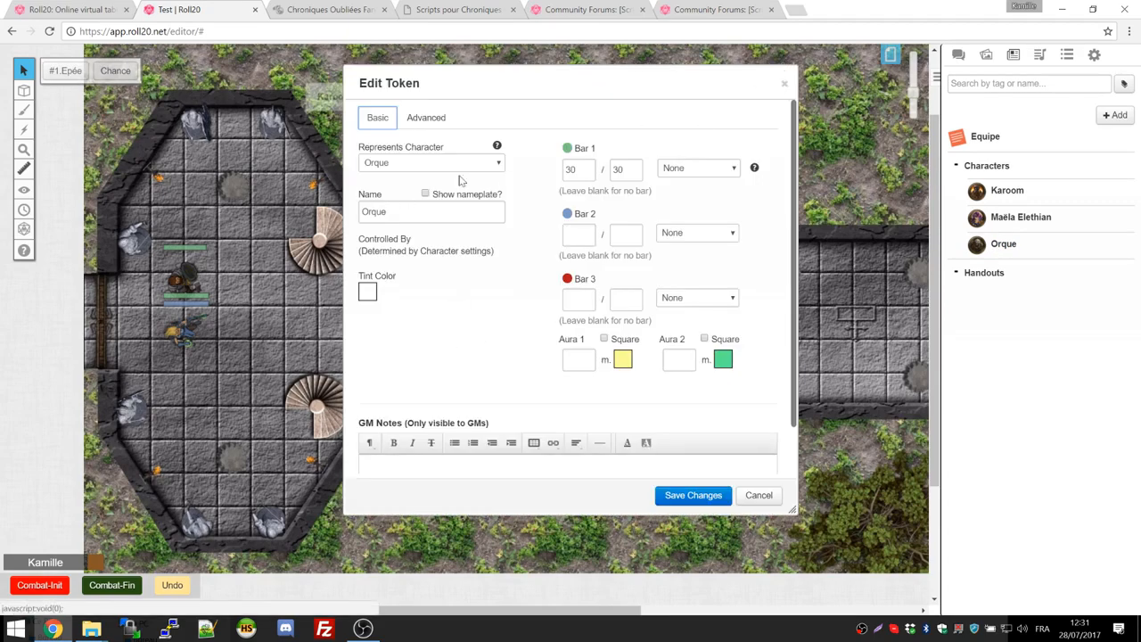
left_click(785, 85)
left_click(544, 293)
key("Delete")
left_click(448, 346)
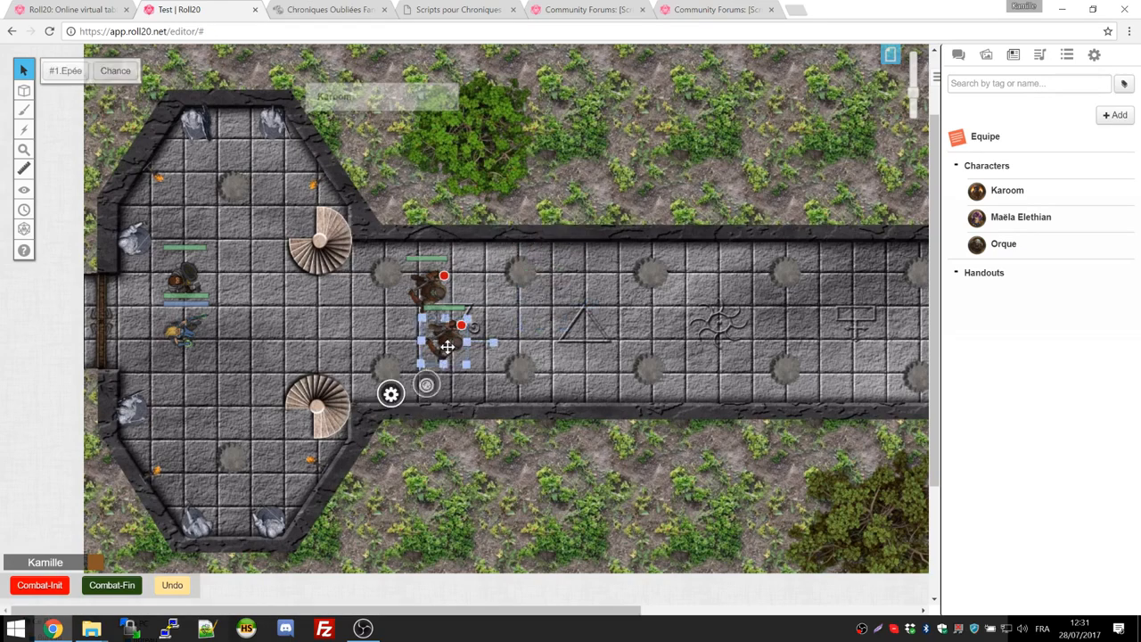
key("Delete")
Step: Cut and paste the remaining Orque token, and enter Orque %%NUMBERED%% as the pasted token's name
left_click(436, 299)
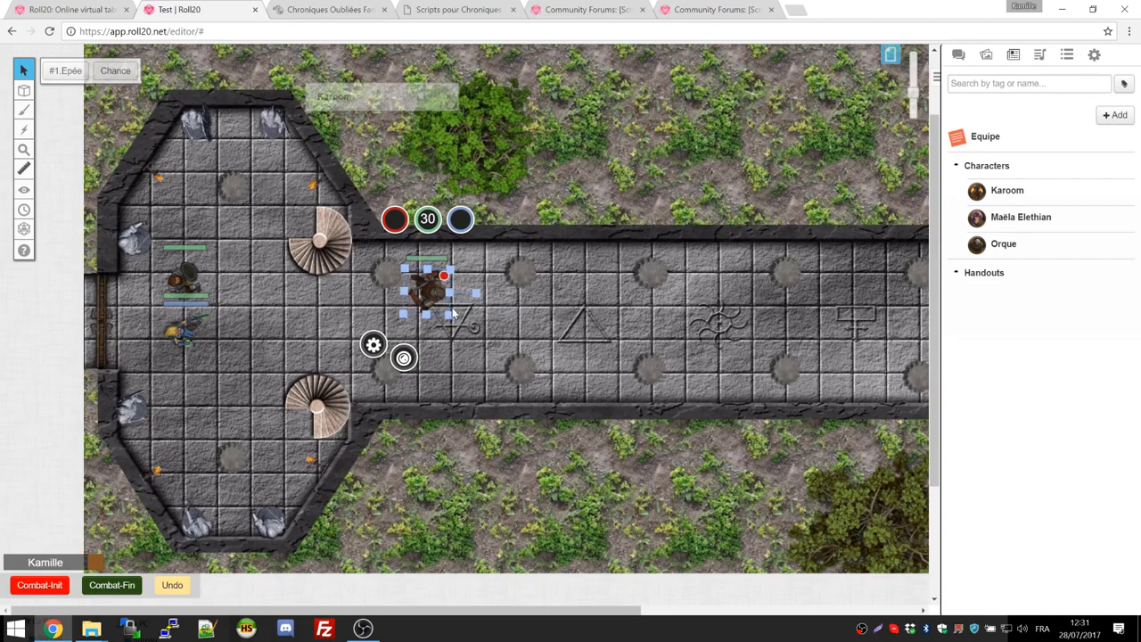
key("ctrl+x")
key("ctrl+v")
double_click(461, 316)
left_click(416, 212)
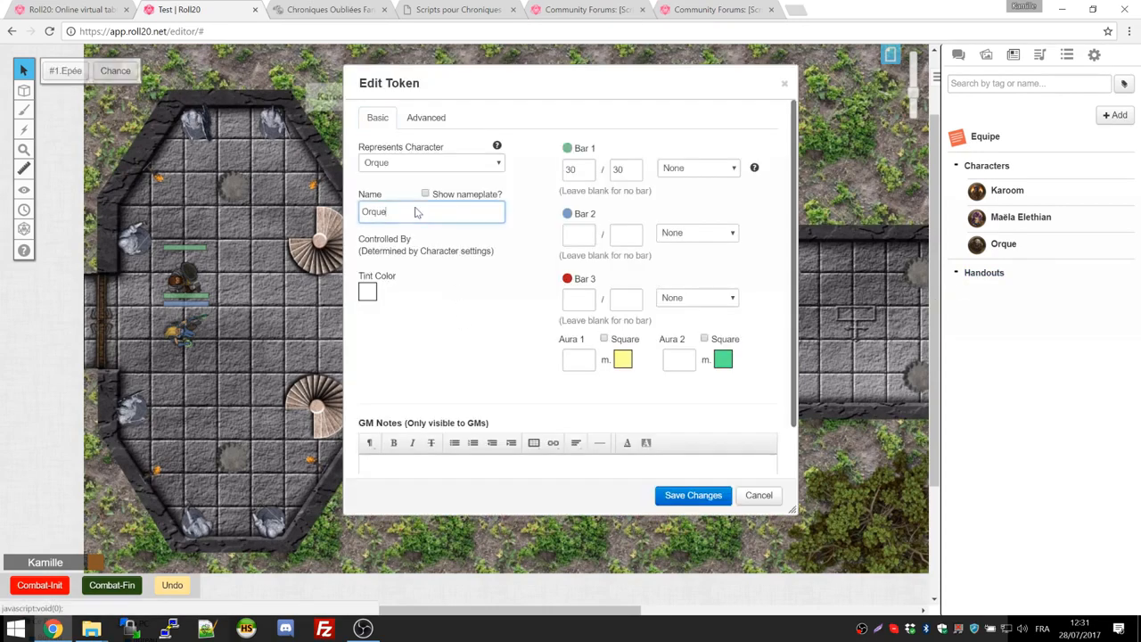
key("ctrl+v")
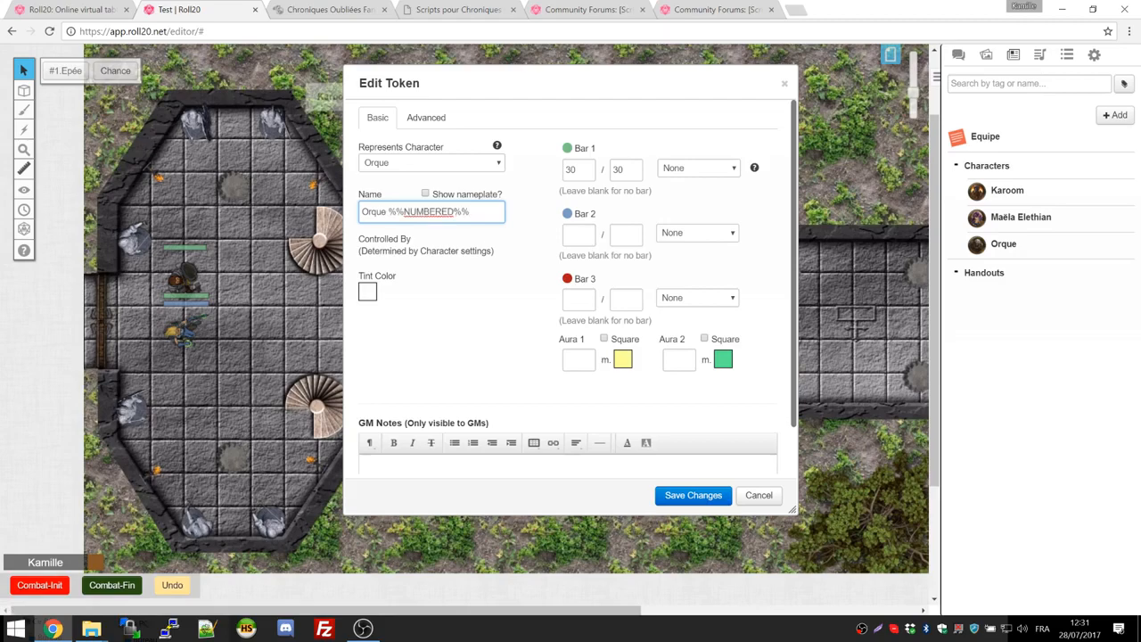
Step: Open the Token Name Number usage guide from the script documentation and examine its %%NUMBERED%% naming instructions
left_click(415, 7)
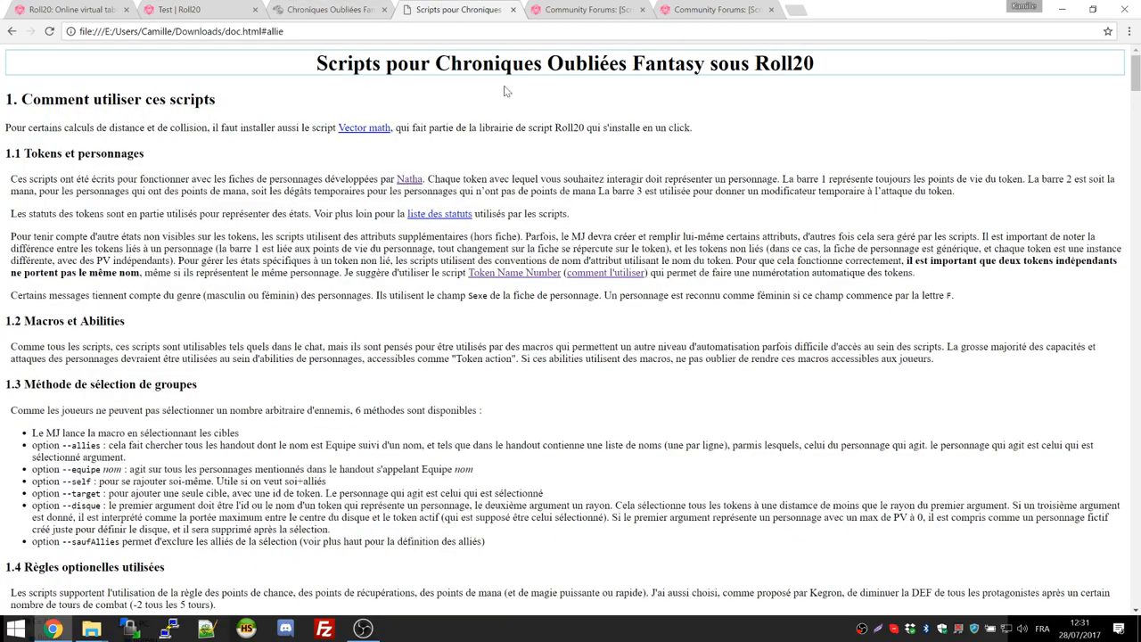
left_click(587, 283)
scroll(391, 230, "down", 5)
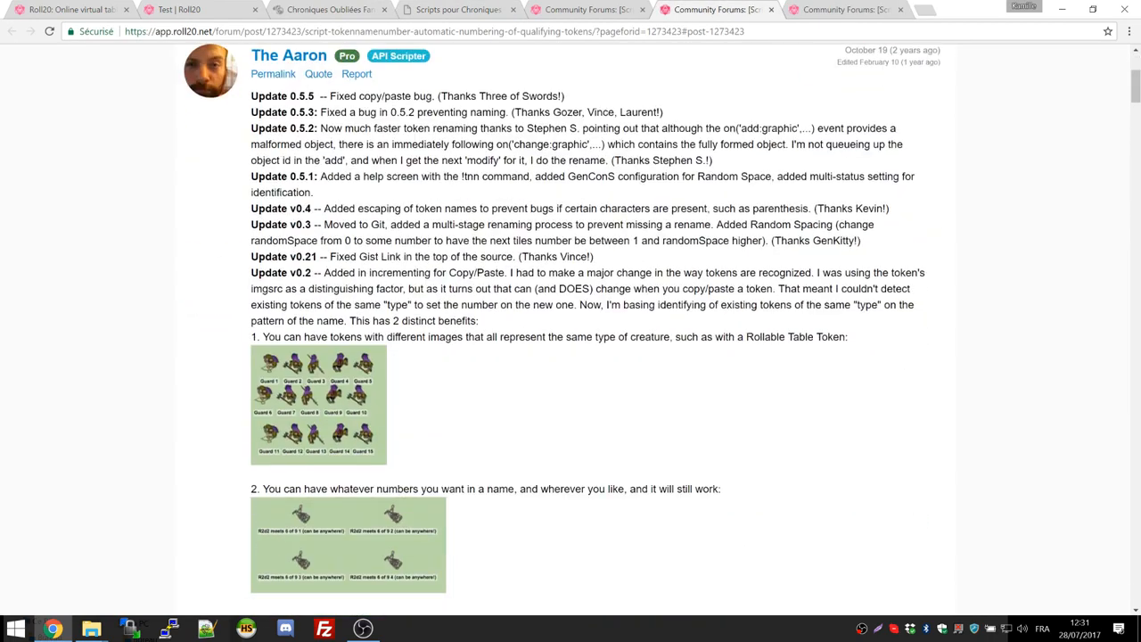
scroll(392, 230, "down", 2)
double_click(383, 323)
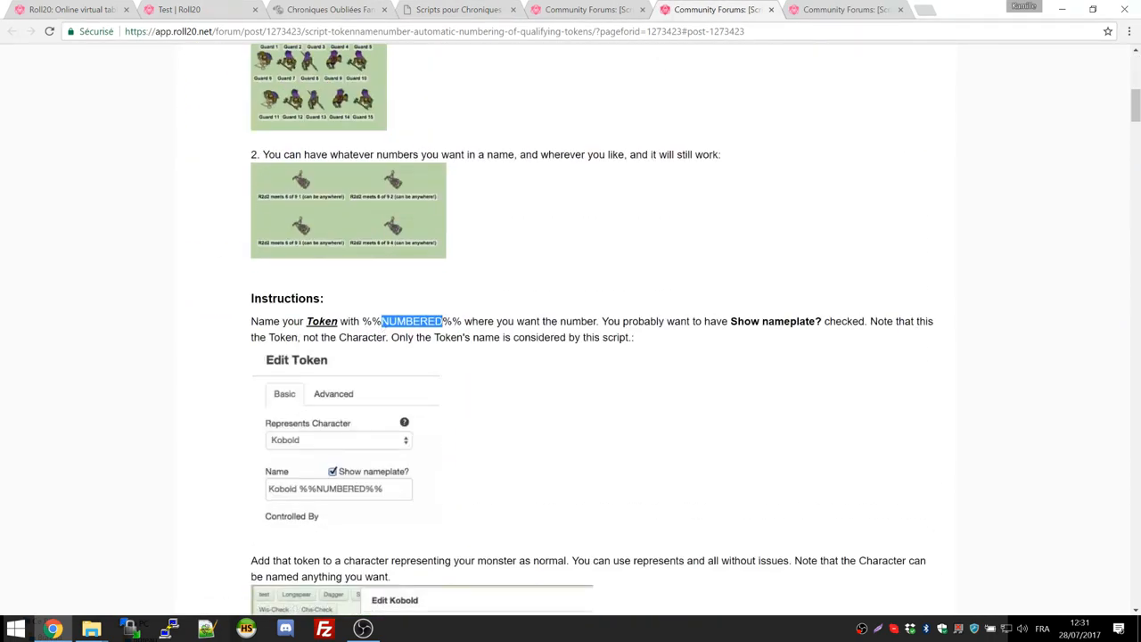
Step: Examine the %%NUMBERED%% keyword in the TokenNameNumber description on the campaign's API scripts page
left_click(73, 9)
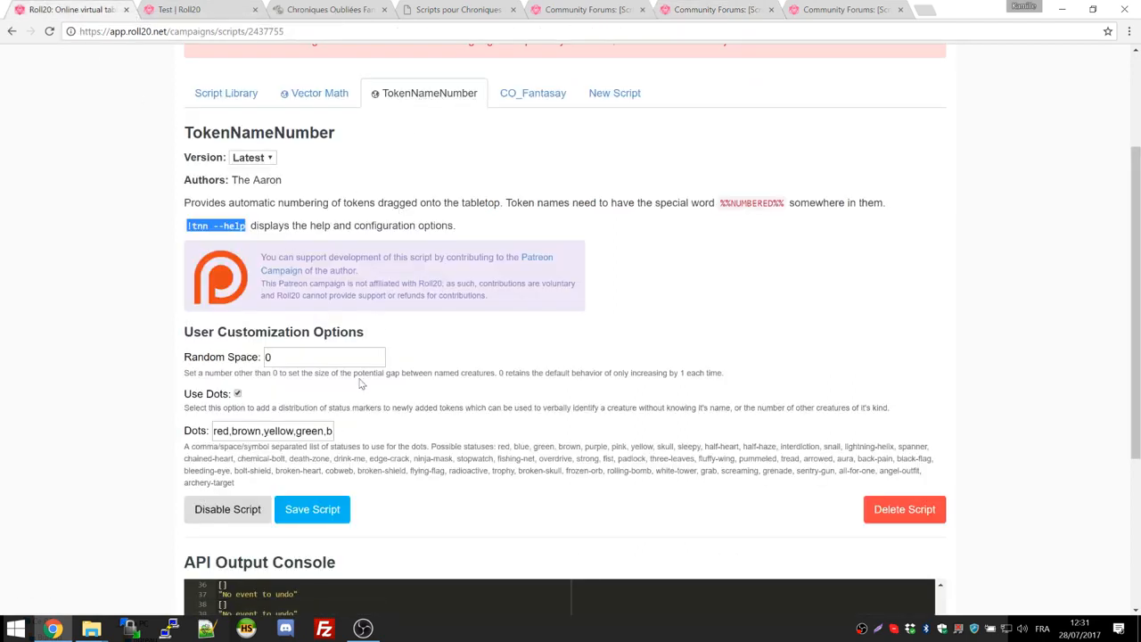
left_click_drag(720, 203, 784, 203)
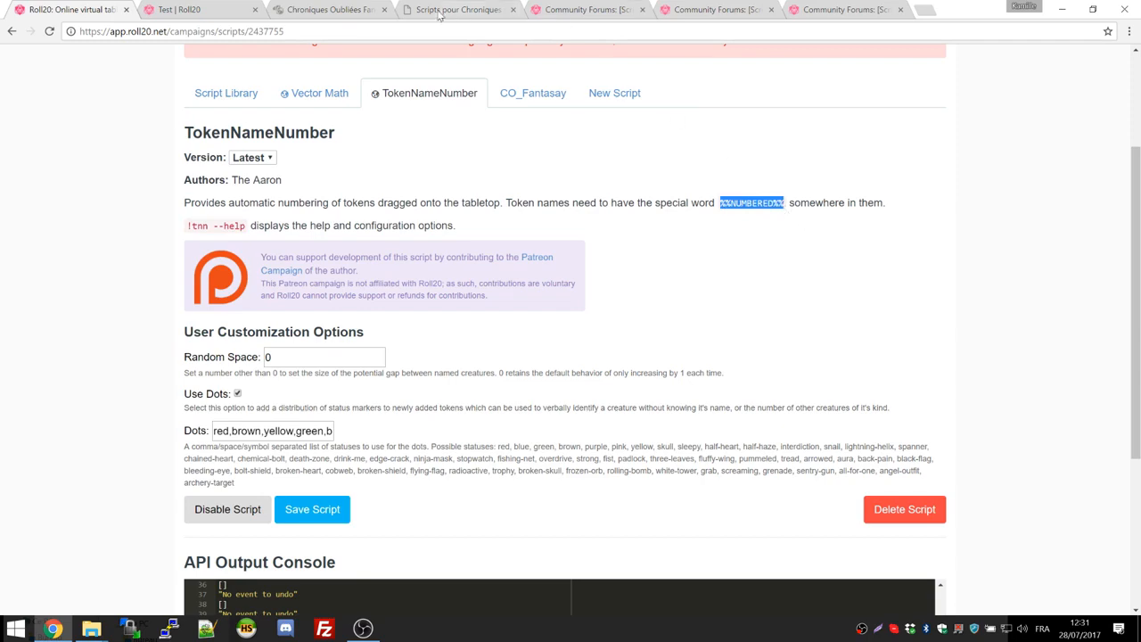
left_click(338, 9)
Step: Save the renamed token's settings in the game, and delete the existing default token from the Orque character
left_click(230, 9)
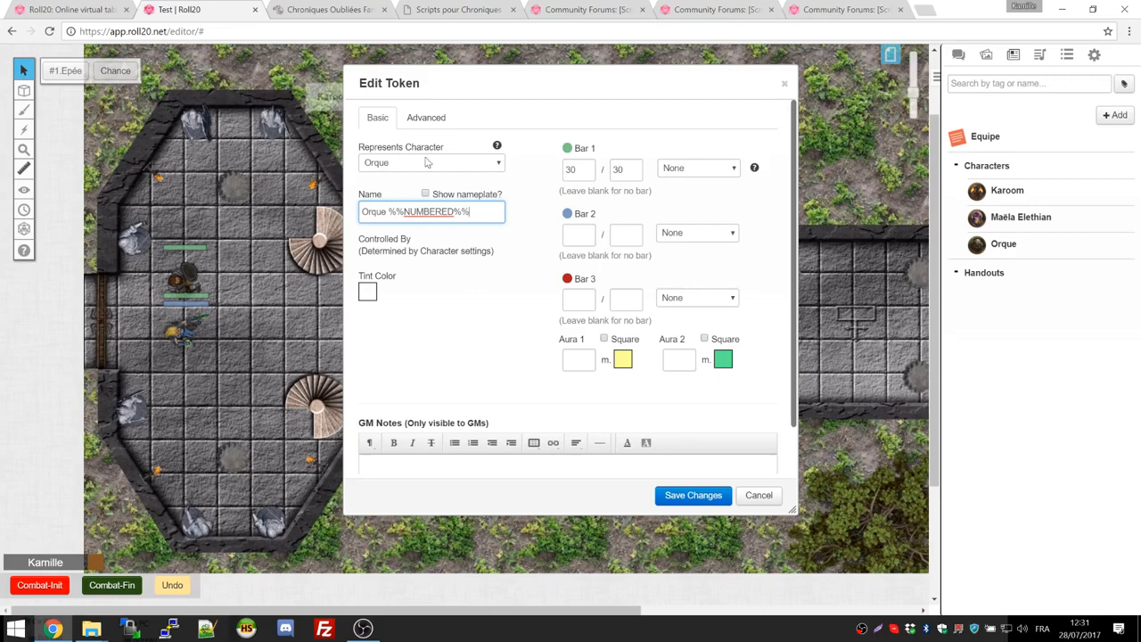
left_click(692, 495)
left_click(1003, 244)
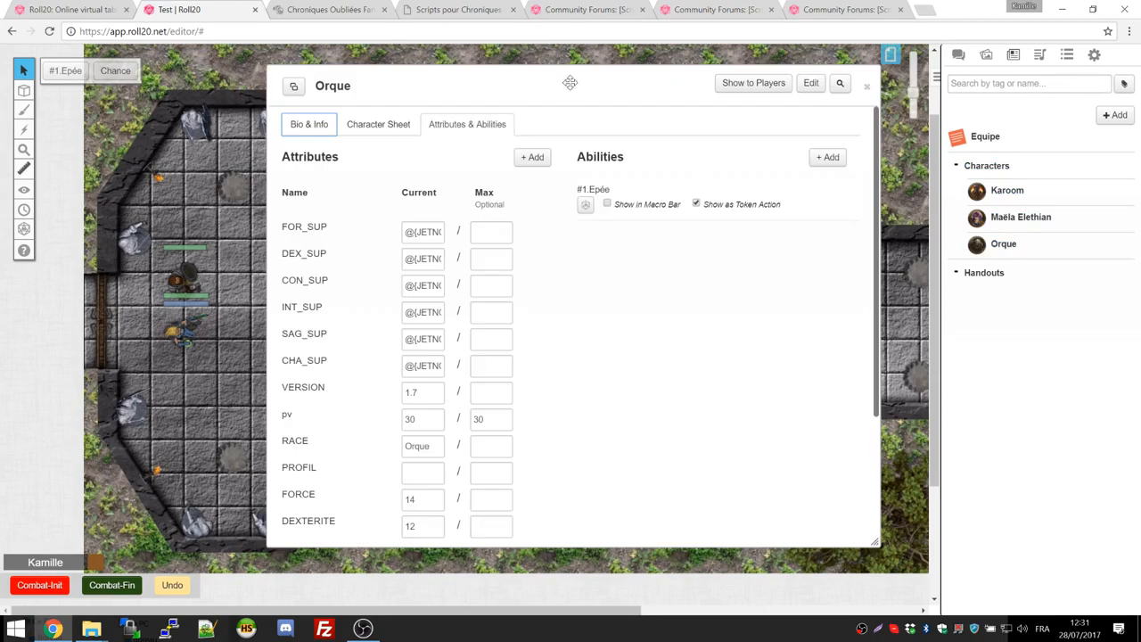
left_click(808, 88)
left_click_drag(604, 89, 789, 85)
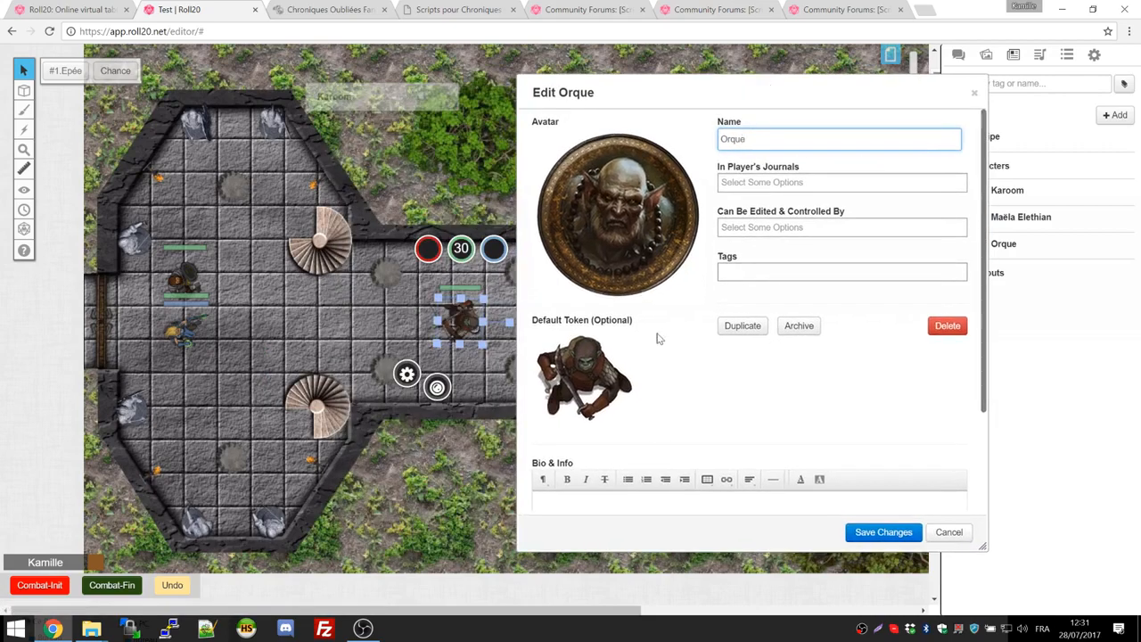
left_click(624, 349)
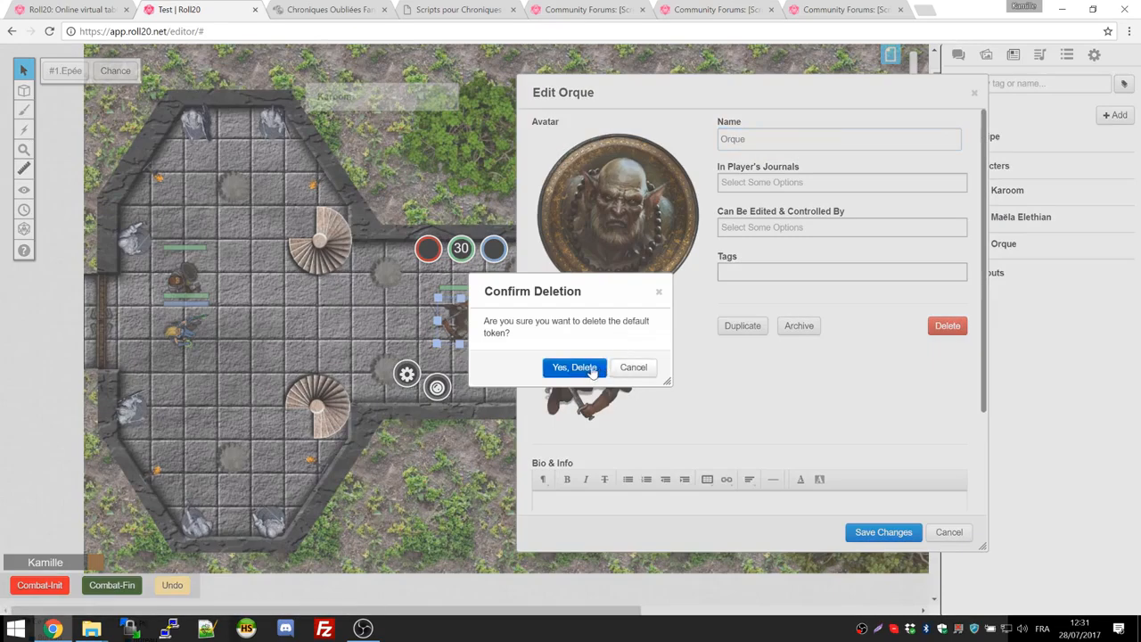
left_click(593, 369)
Step: Assign the renamed Orque token on the map as the Orque character's default token and save the character
left_click(395, 326)
left_click(455, 320)
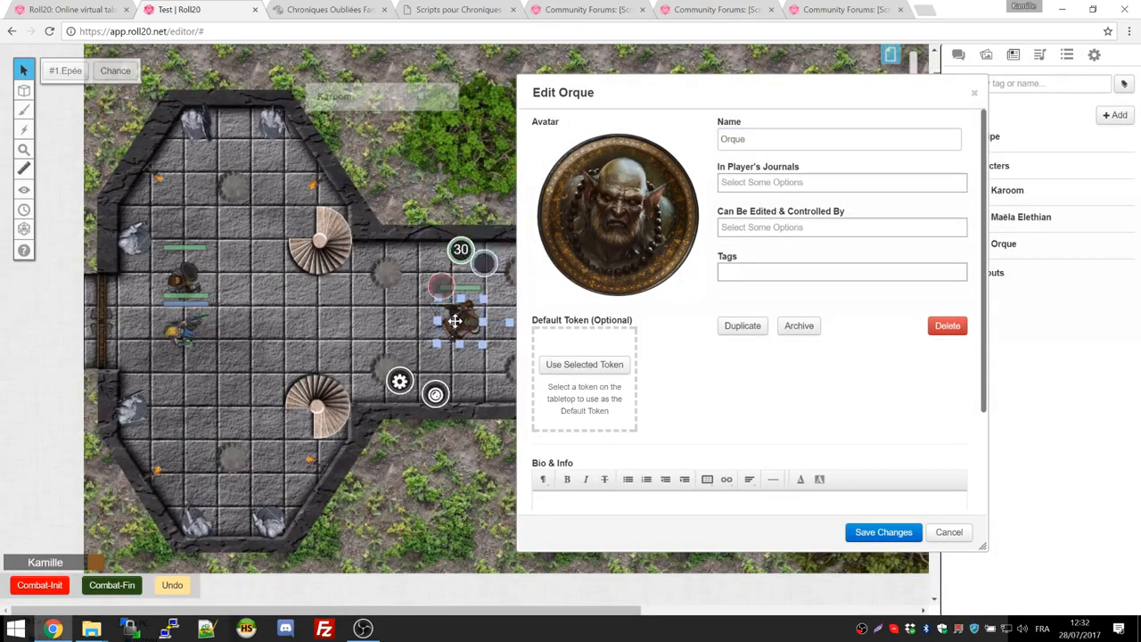
left_click(561, 366)
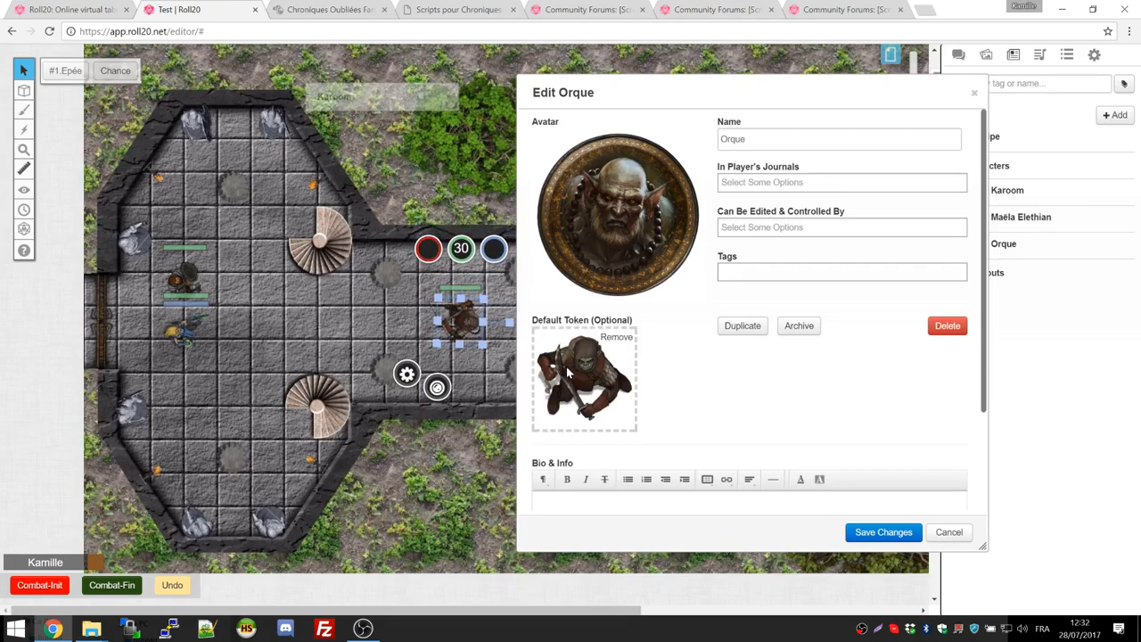
left_click(883, 532)
left_click(869, 78)
Step: Delete the Orque token from the map, and place three new tokens of the Orque character in the corridor
left_click(509, 335)
left_click(461, 323)
key("Delete")
left_click_drag(1004, 244, 438, 289)
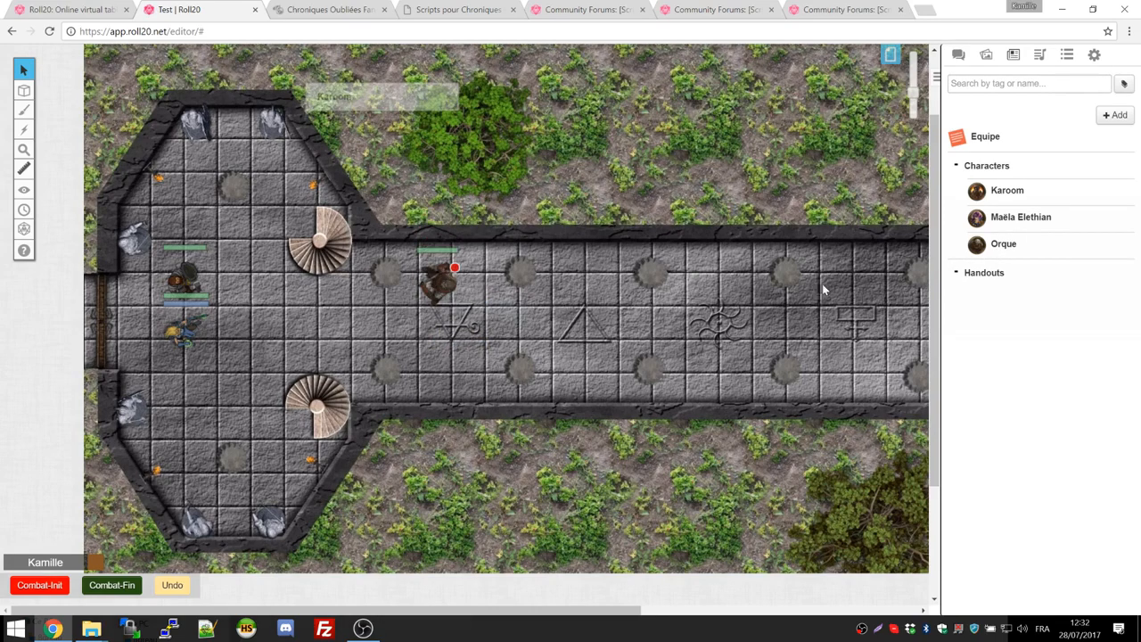
left_click_drag(1004, 245, 416, 350)
left_click_drag(1010, 247, 545, 321)
Step: Check the names of the three placed Orque tokens in their settings without changing anything
double_click(417, 352)
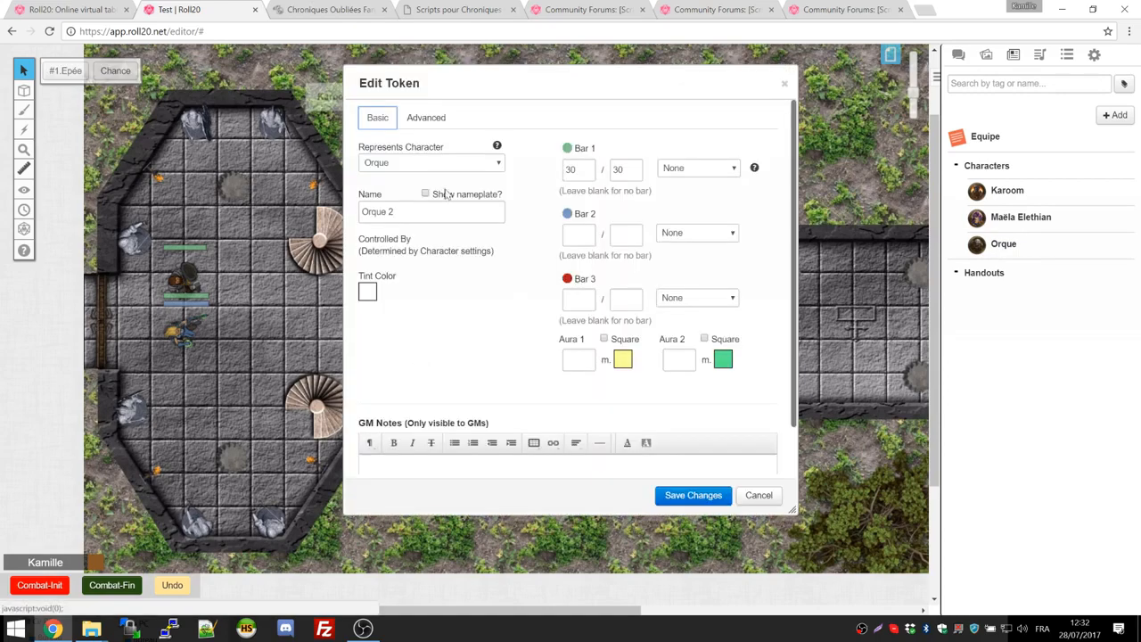
left_click(785, 84)
double_click(434, 301)
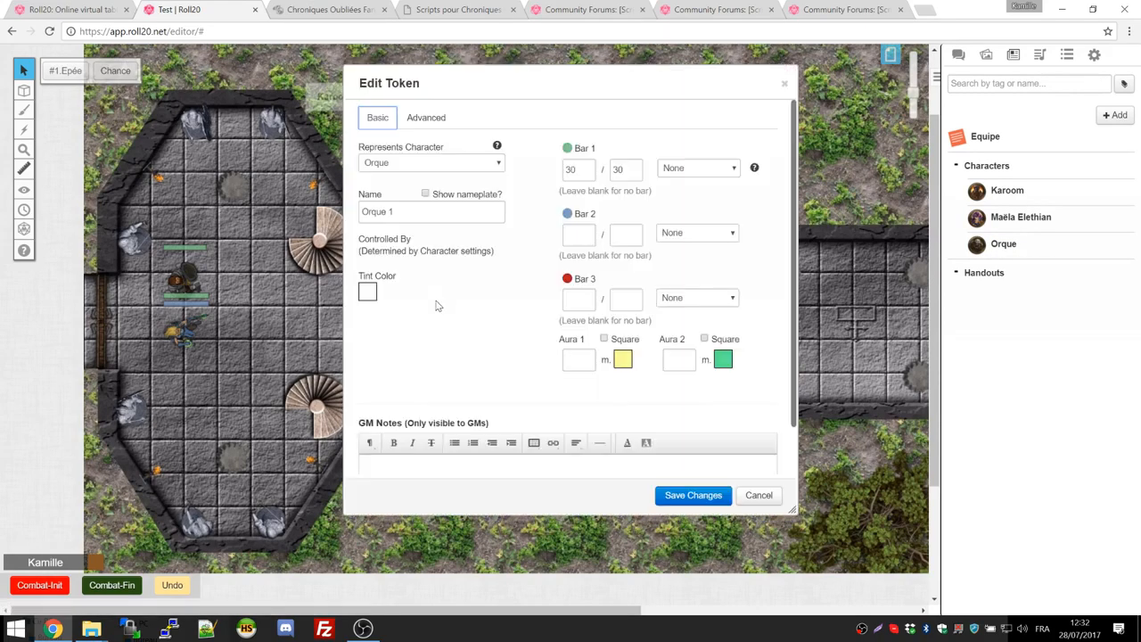
left_click(783, 85)
double_click(549, 325)
left_click(784, 84)
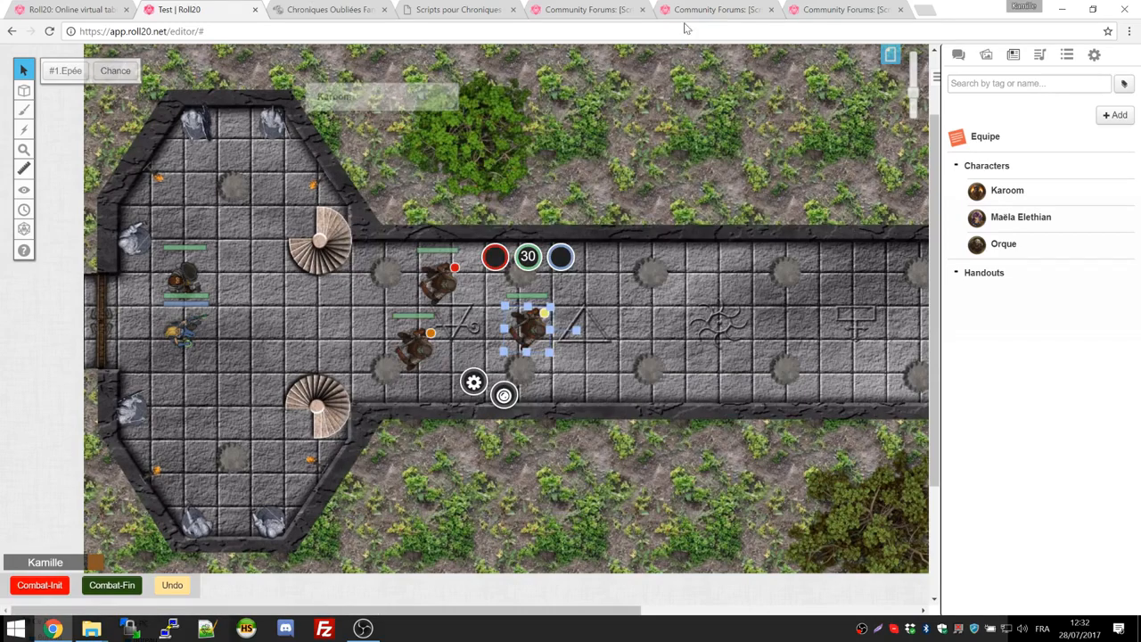
Step: Find the !tnn --help command in the TokenNameNumber description on the campaign's API scripts page and select it
left_click(584, 10)
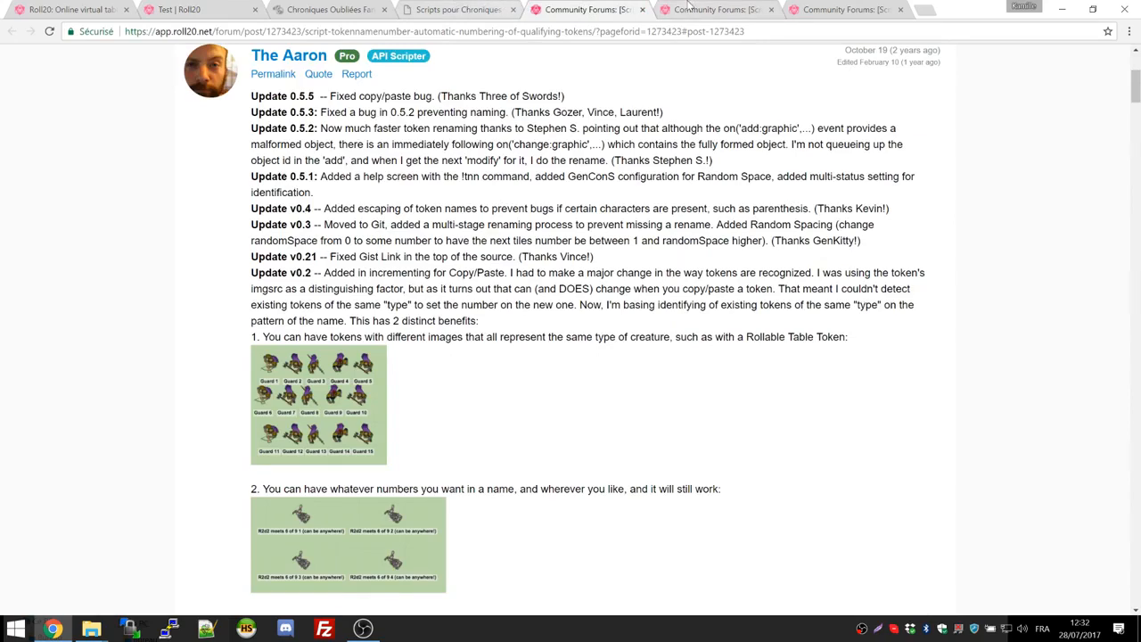
scroll(485, 54, "down", 4)
left_click(455, 10)
left_click(196, 7)
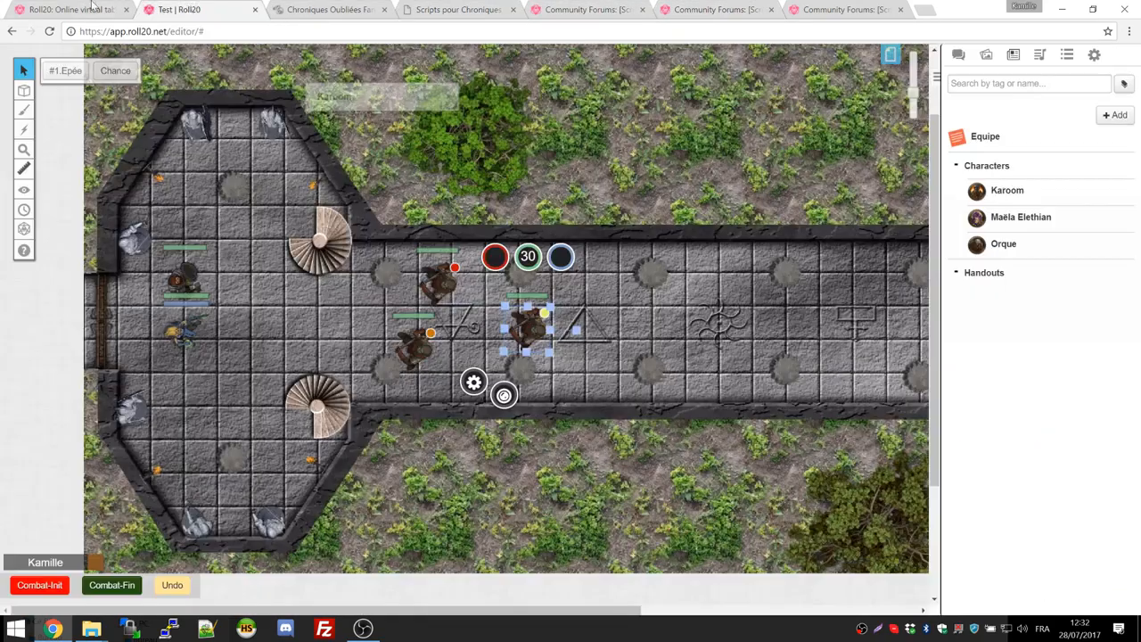
left_click(72, 9)
left_click_drag(246, 225, 197, 225)
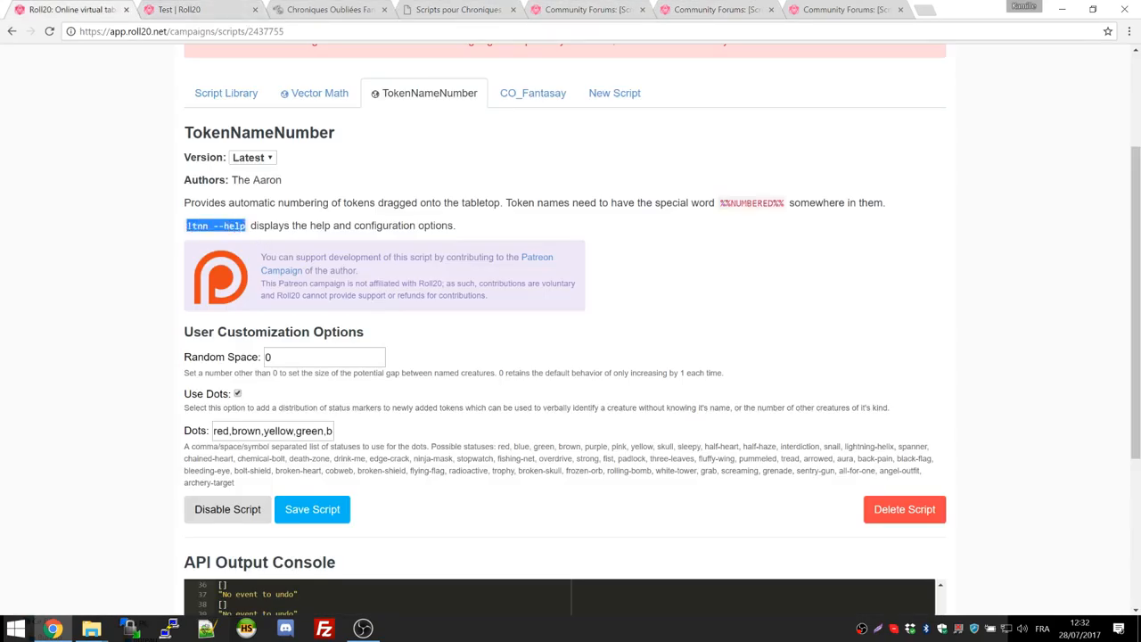
Step: Send the command !tnn --help in the game's chat
left_click(226, 7)
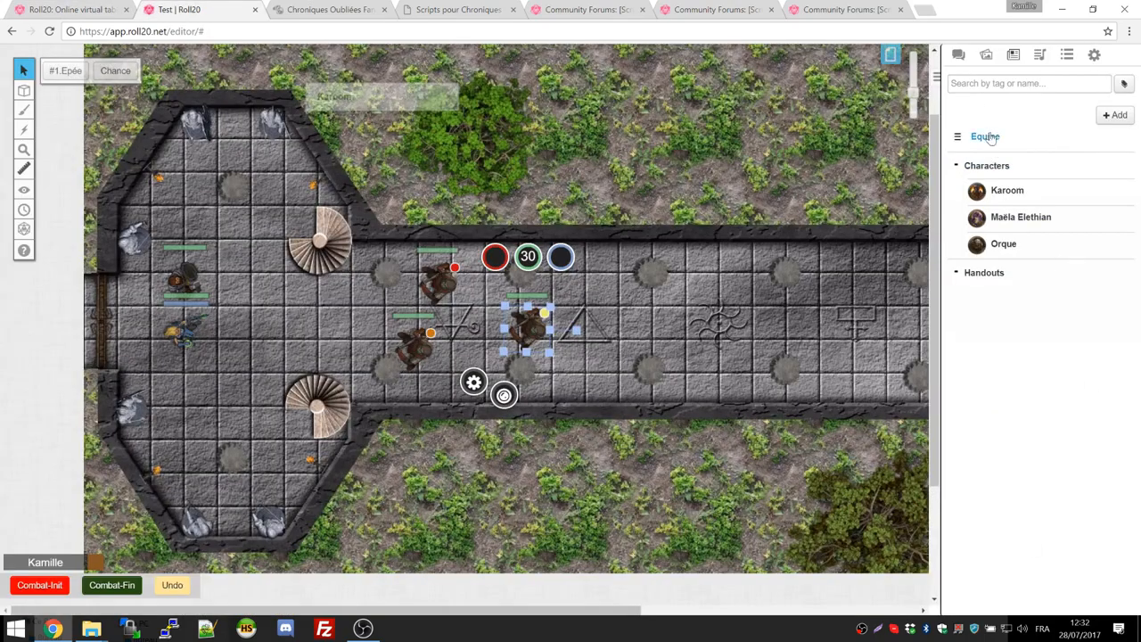
left_click(958, 56)
left_click(1038, 562)
type("!tnn --help")
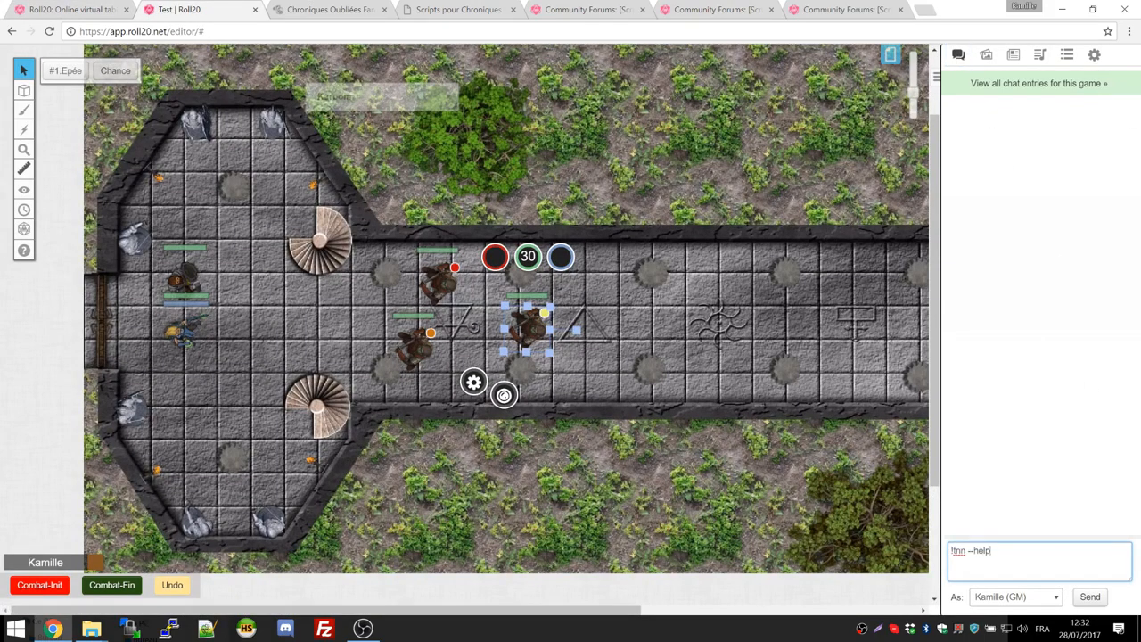
key("Return")
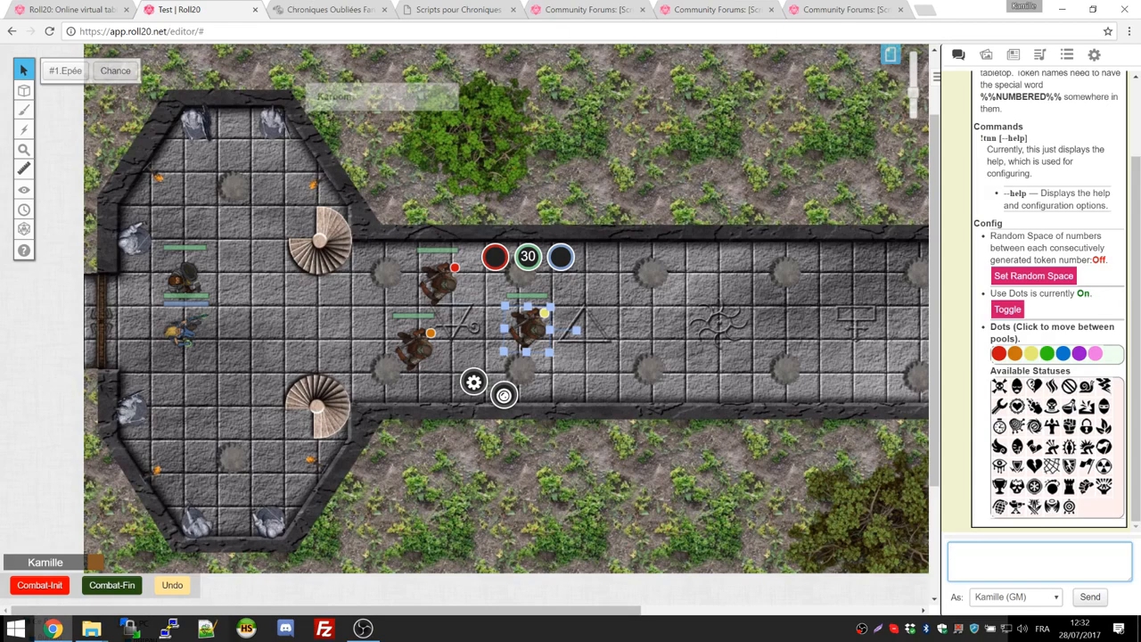
Step: Turn TokenNameNumber's Use Dots option off and back on from its chat configuration
left_click(1010, 309)
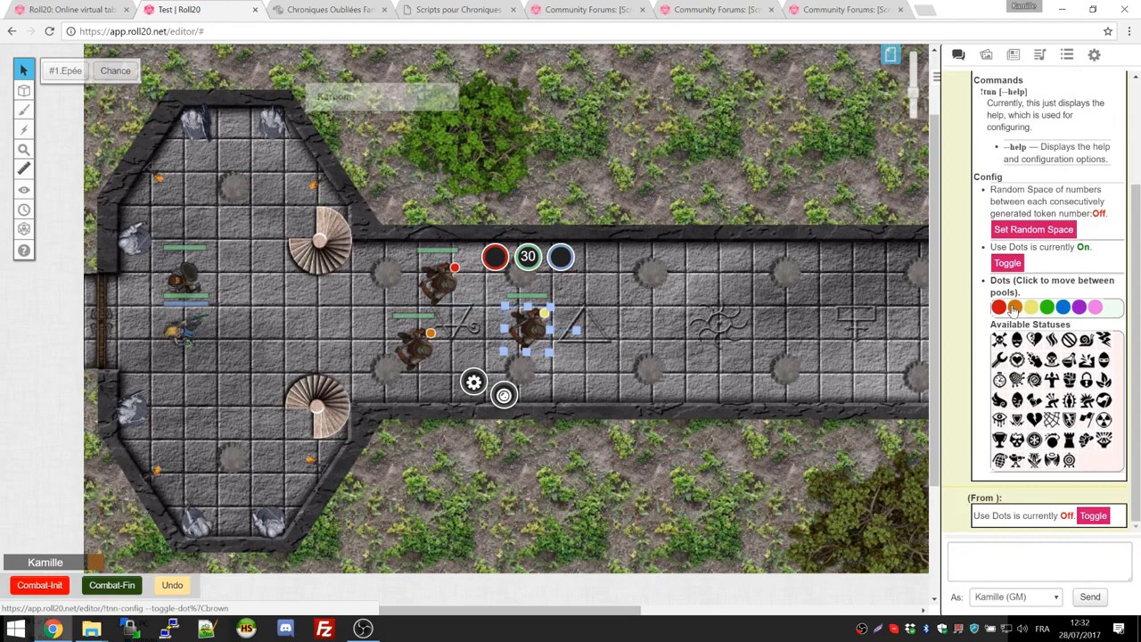
left_click(1091, 516)
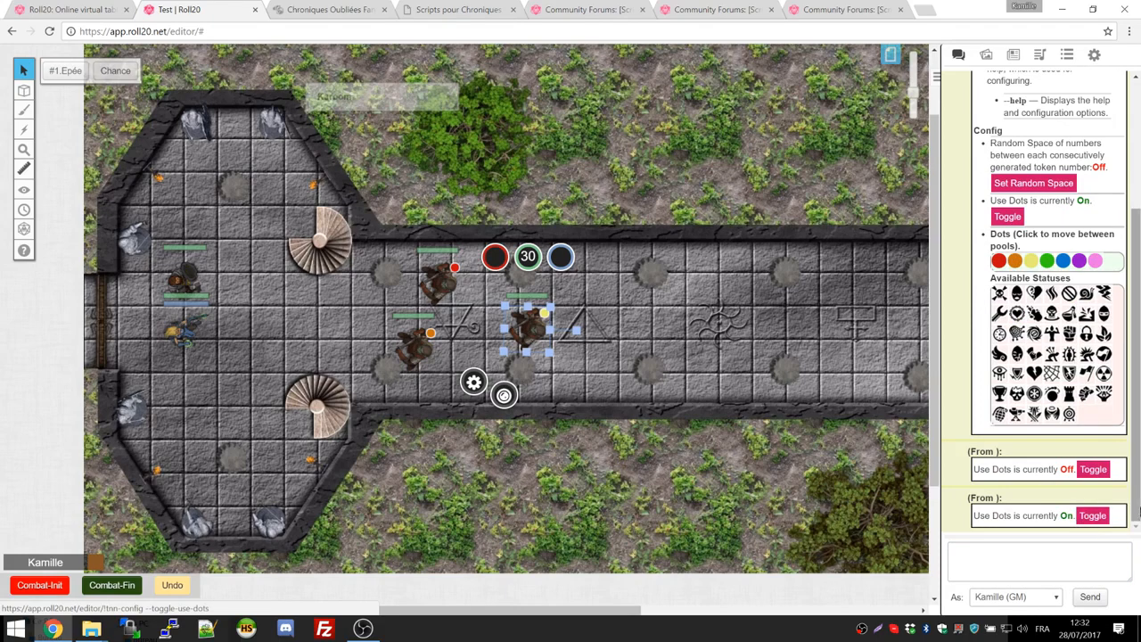
left_click(477, 304)
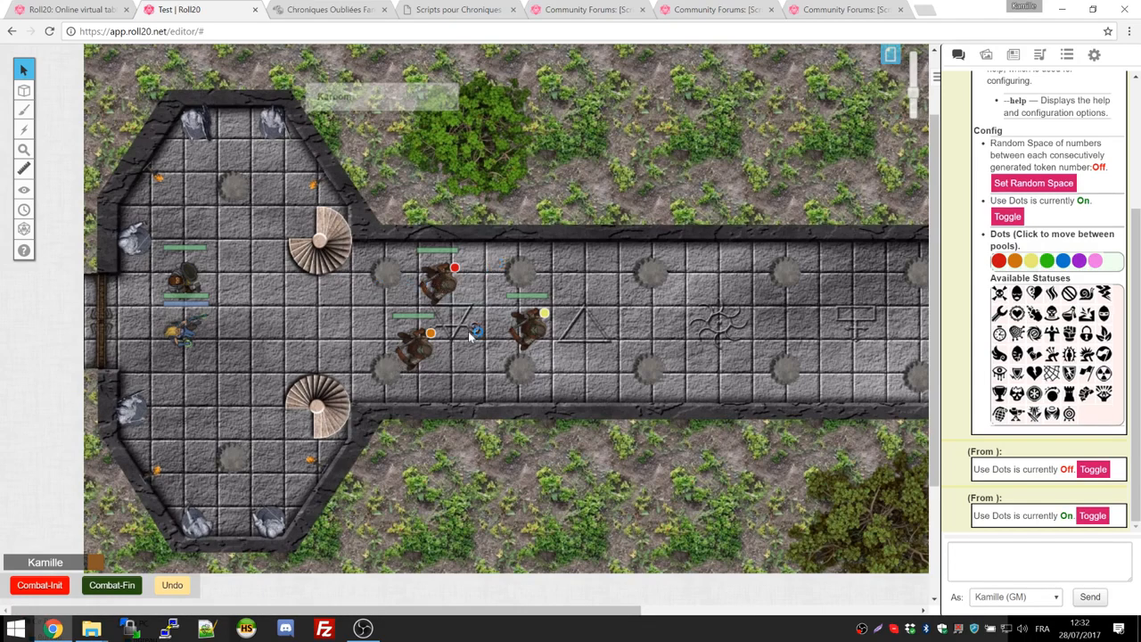
Step: Bring back the journal, and move the two Orque tokens with red and orange dots into the entrance room
left_click(986, 55)
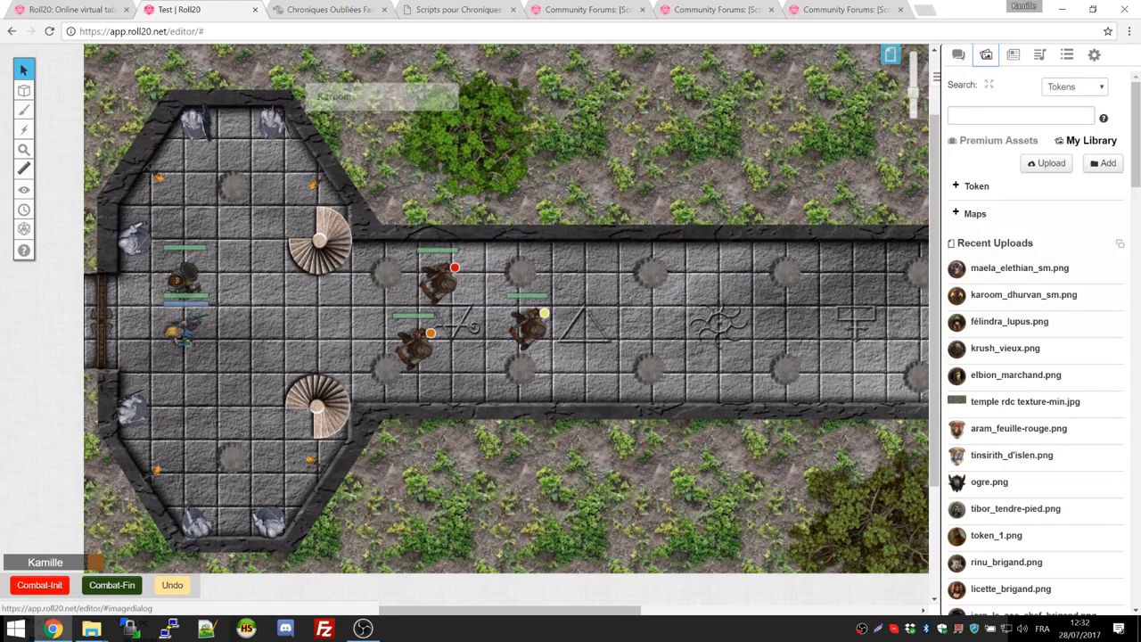
left_click(1012, 56)
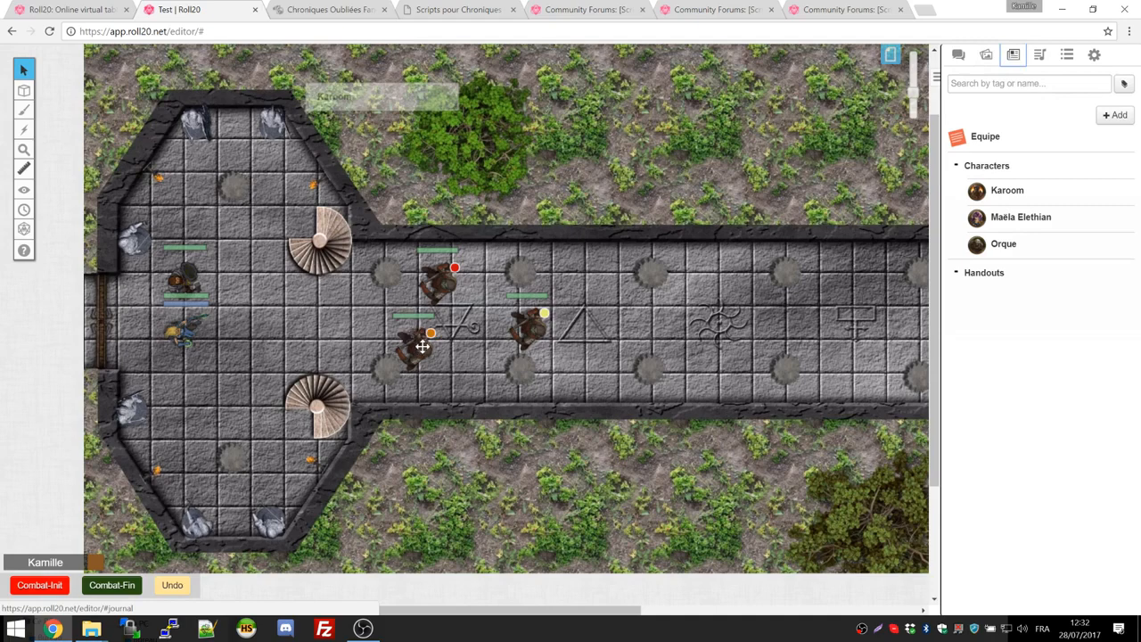
left_click_drag(422, 343, 294, 356)
left_click_drag(437, 278, 321, 293)
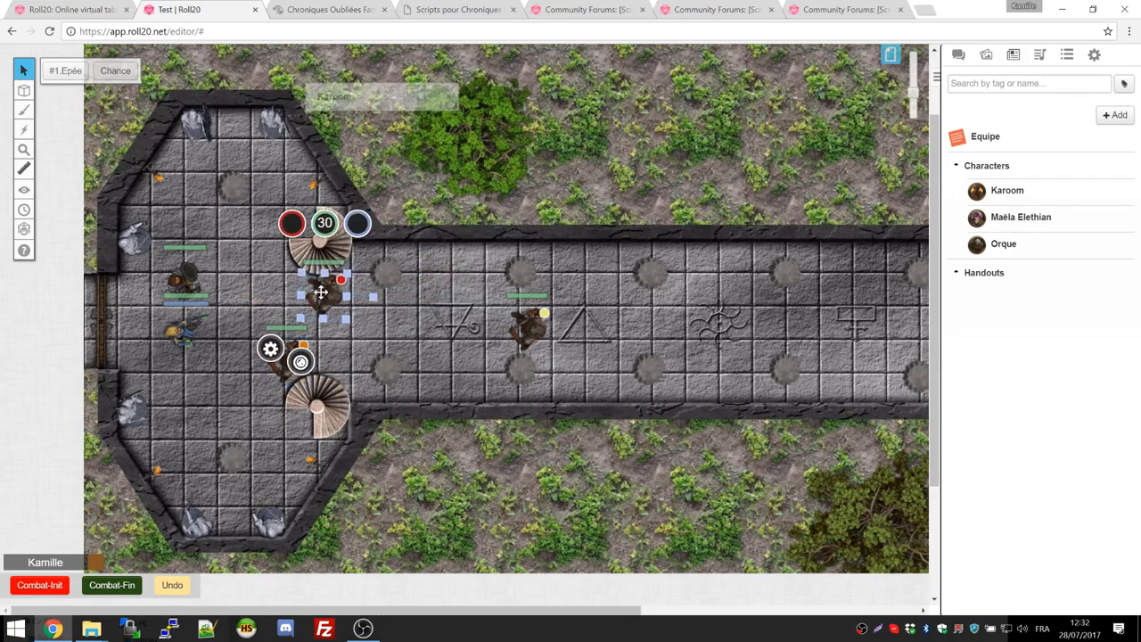
Step: Examine the Orque's character sheet and the contents of its #1.Epée ability without changing anything
double_click(321, 292)
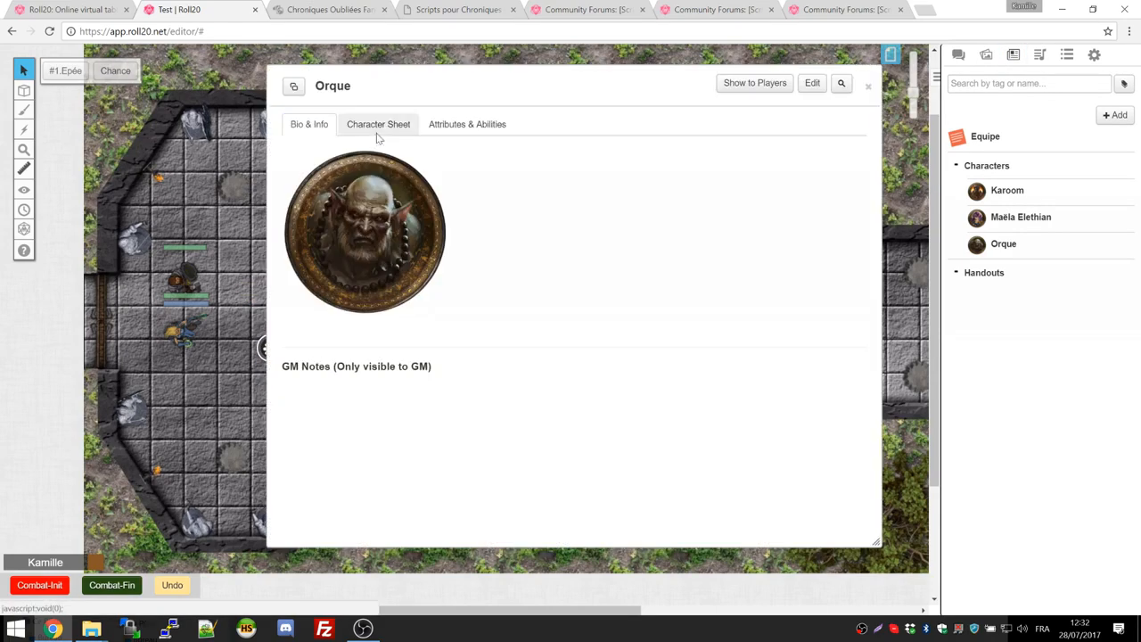
left_click(378, 125)
scroll(571, 321, "down", 2)
scroll(486, 159, "up", 2)
left_click(467, 124)
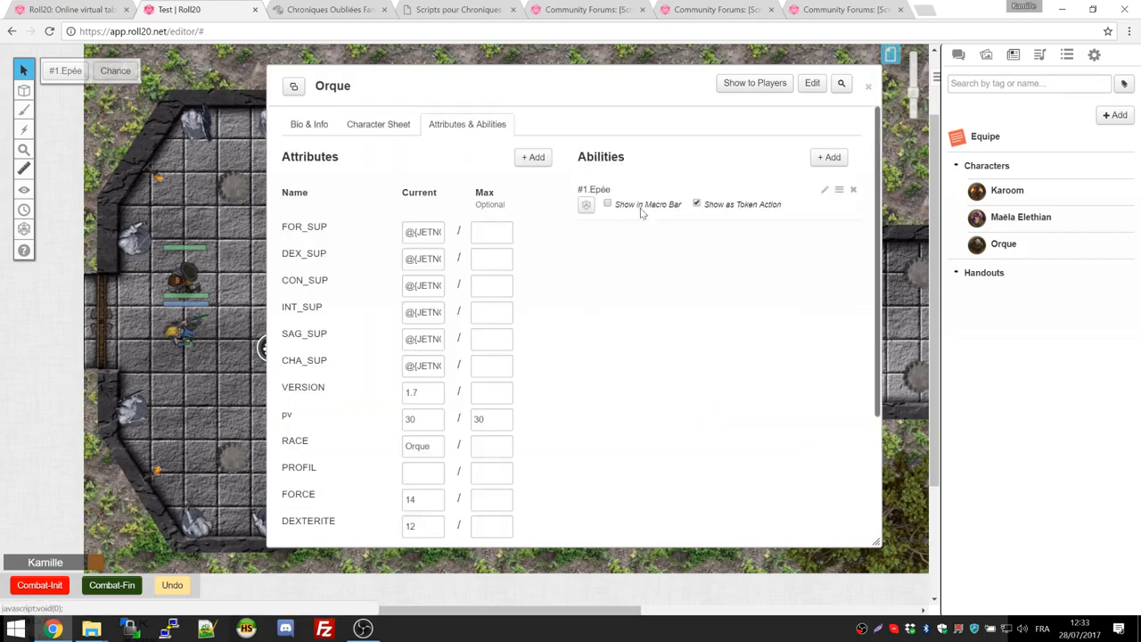
left_click(823, 192)
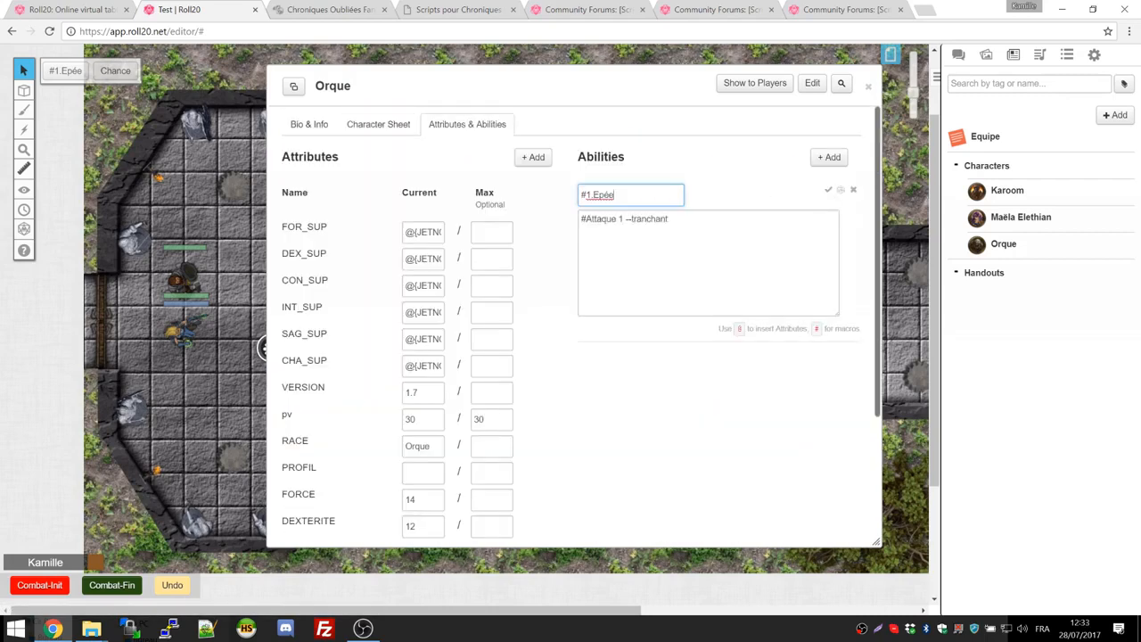
left_click(828, 189)
left_click(869, 86)
Step: Move the yellow-dotted Orque to the room's entrance, the red-dotted Orque closer to the heroes, and the upper hero token toward the Orques
left_click(779, 270)
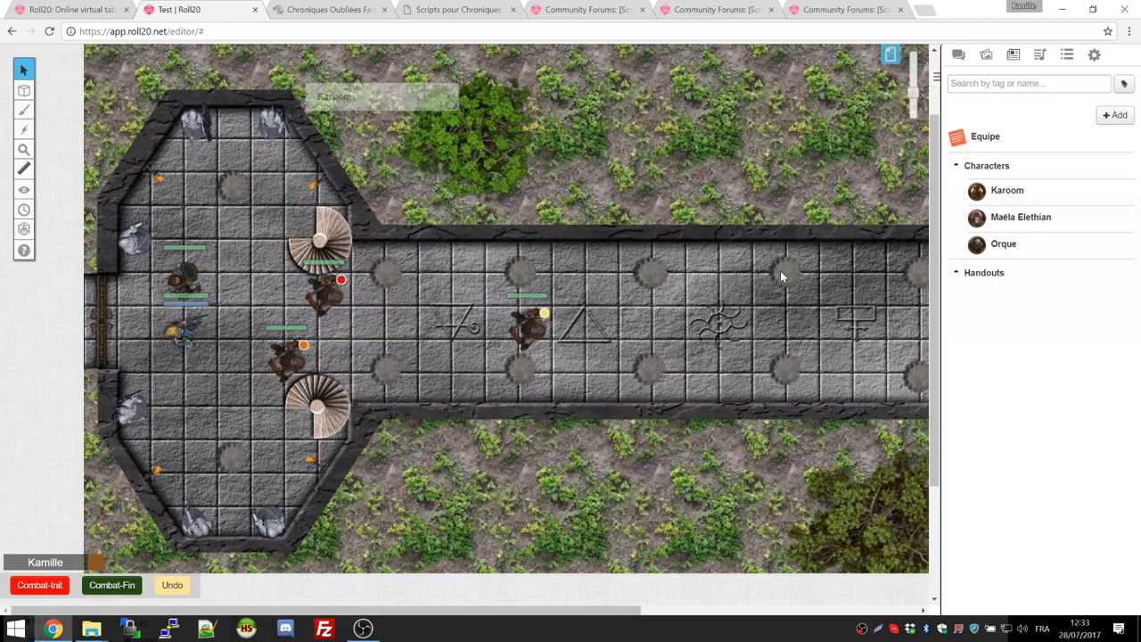
left_click_drag(530, 326, 374, 344)
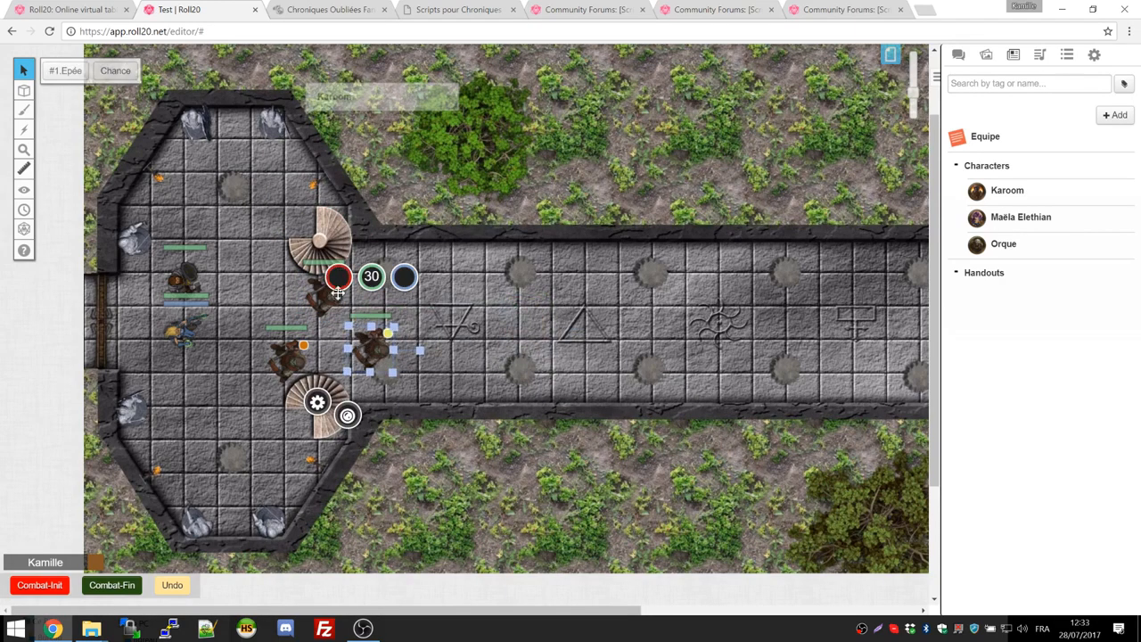
left_click(375, 318)
left_click_drag(323, 292, 275, 297)
left_click_drag(189, 282, 237, 321)
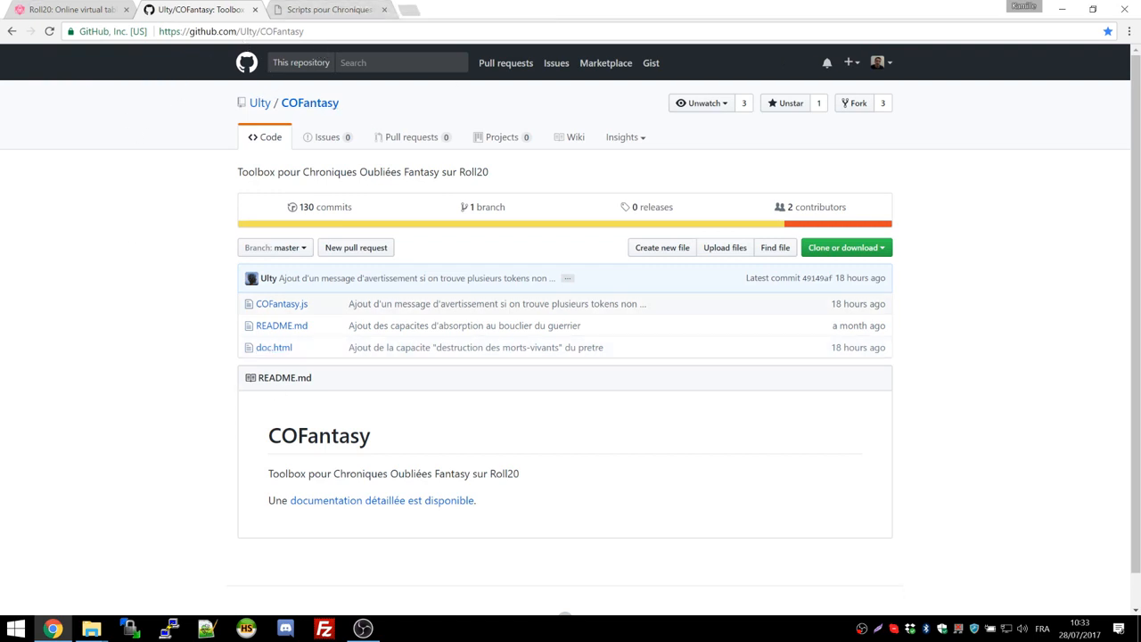
Step: Highlight the COFantasy repository's GitHub address, and skim the script documentation from its introduction through the main actions
left_click(192, 31)
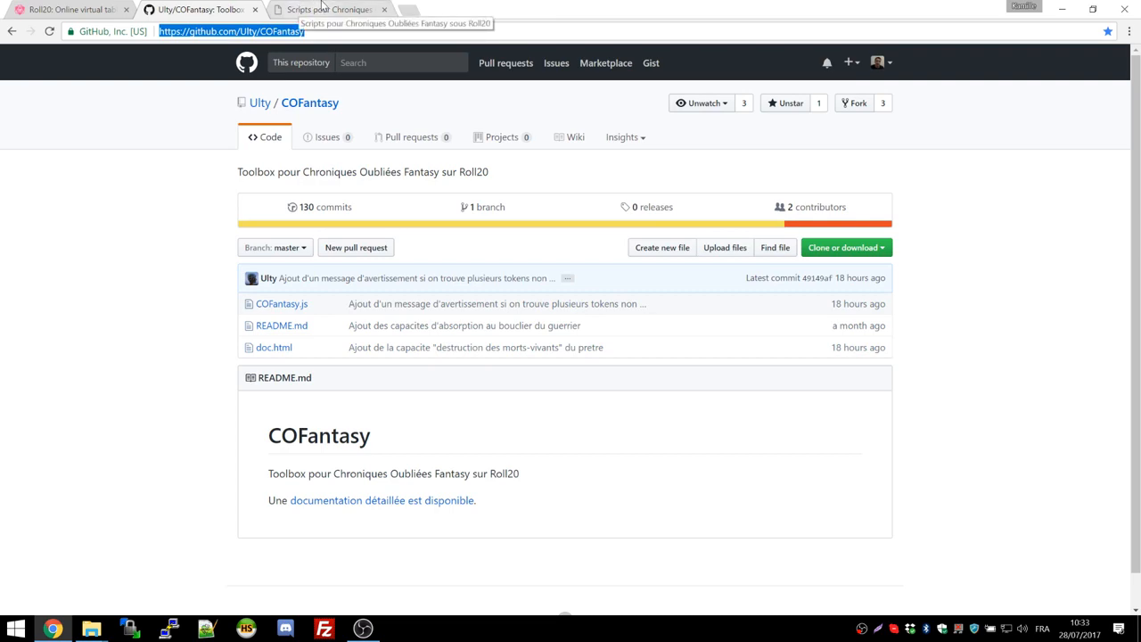
left_click(322, 9)
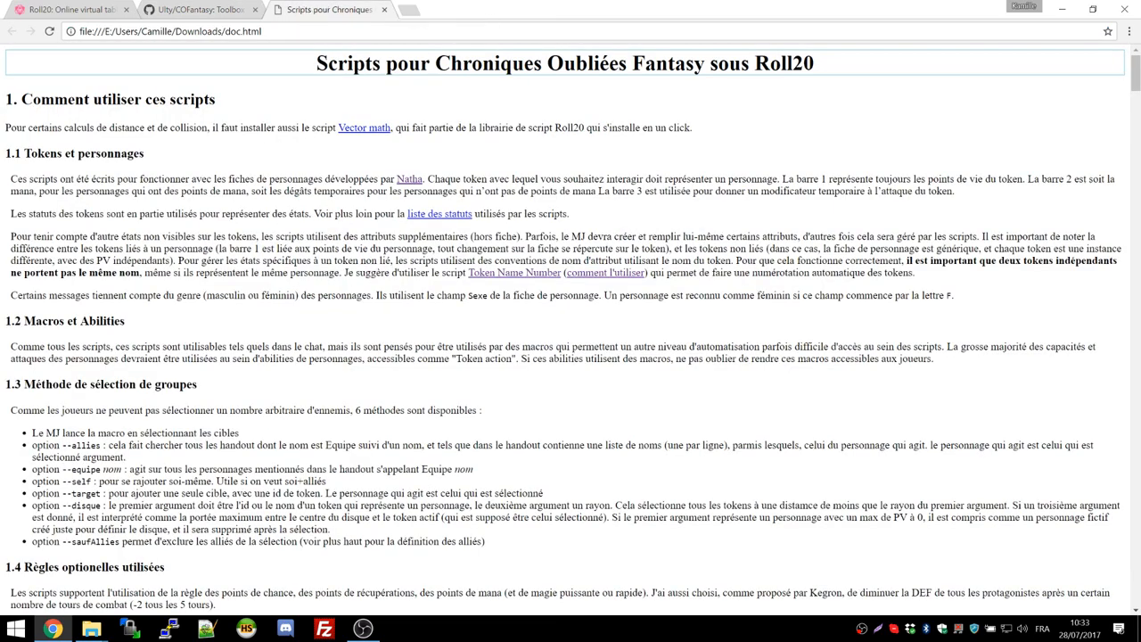
scroll(303, 214, "down", 4)
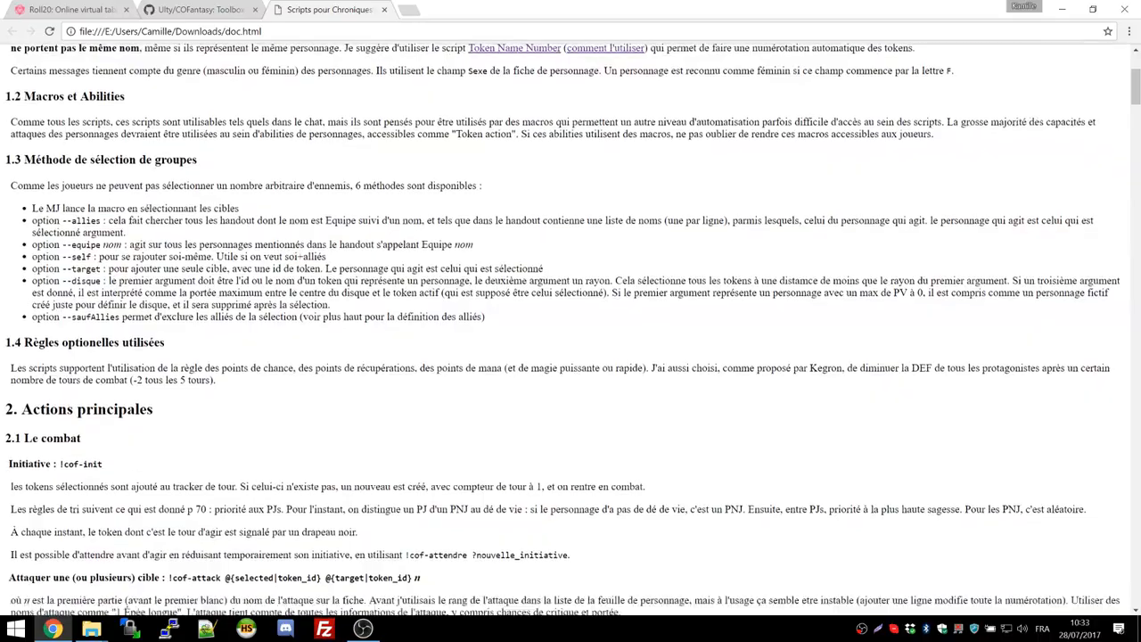
scroll(318, 254, "down", 20)
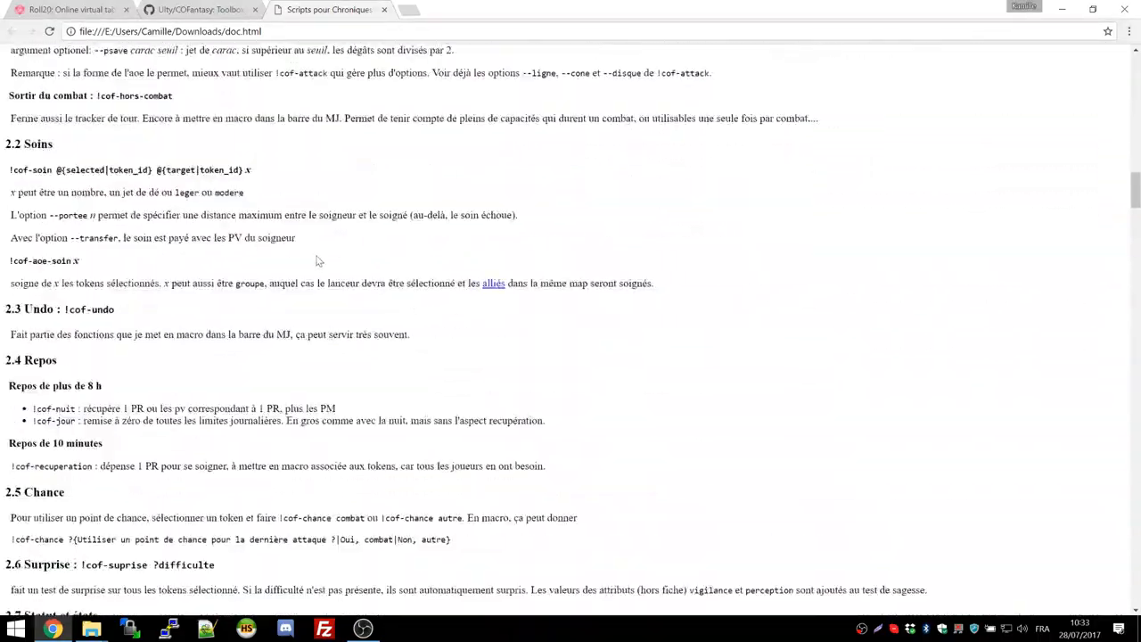
scroll(313, 261, "down", 5)
scroll(264, 367, "up", 20)
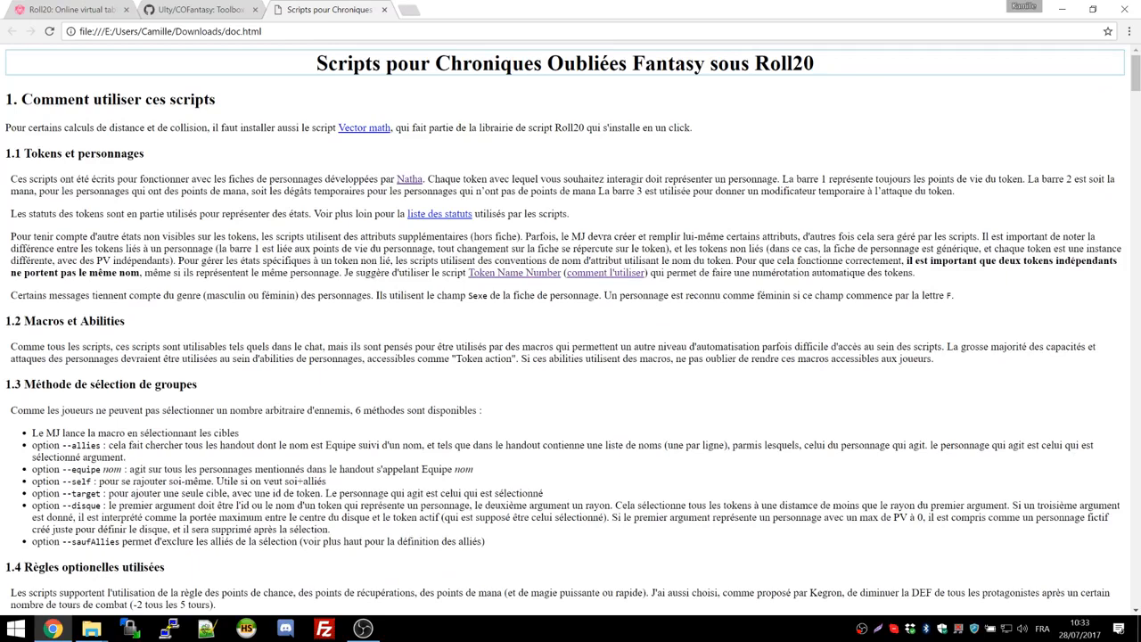
Step: Highlight the paragraph on linked and unlinked tokens in section 1.1, and browse on to the documented healing and rest commands
triple_click(291, 236)
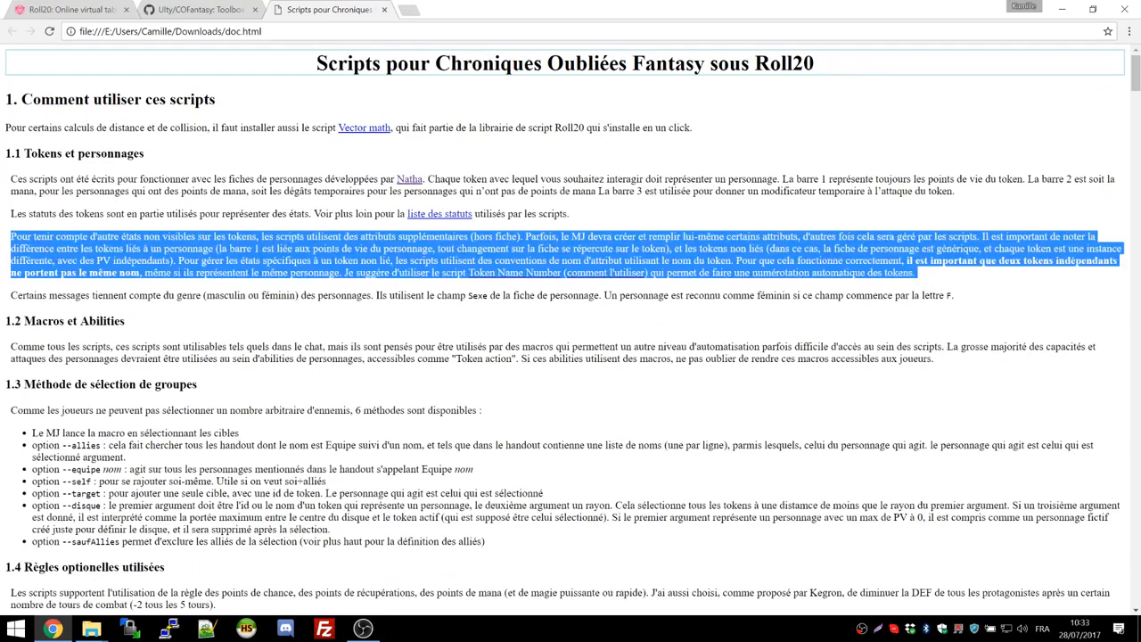
left_click(290, 235)
triple_click(291, 235)
scroll(280, 423, "down", 20)
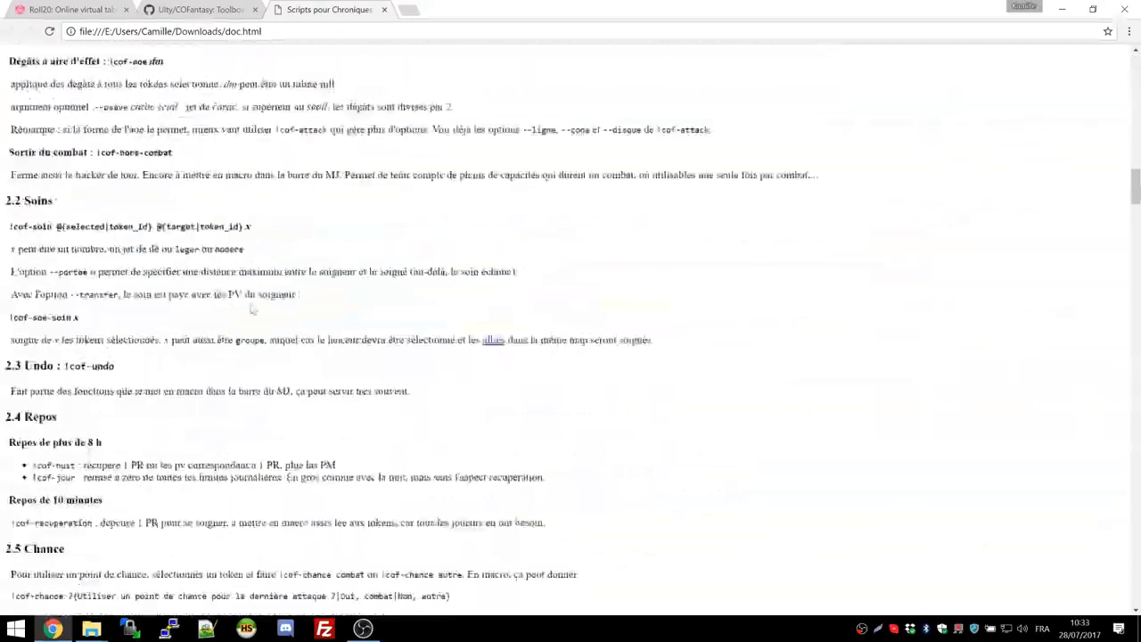
Step: Return to the start of the script documentation, clear the paragraph highlight, and switch back to the Roll20 home page
scroll(281, 423, "up", 20)
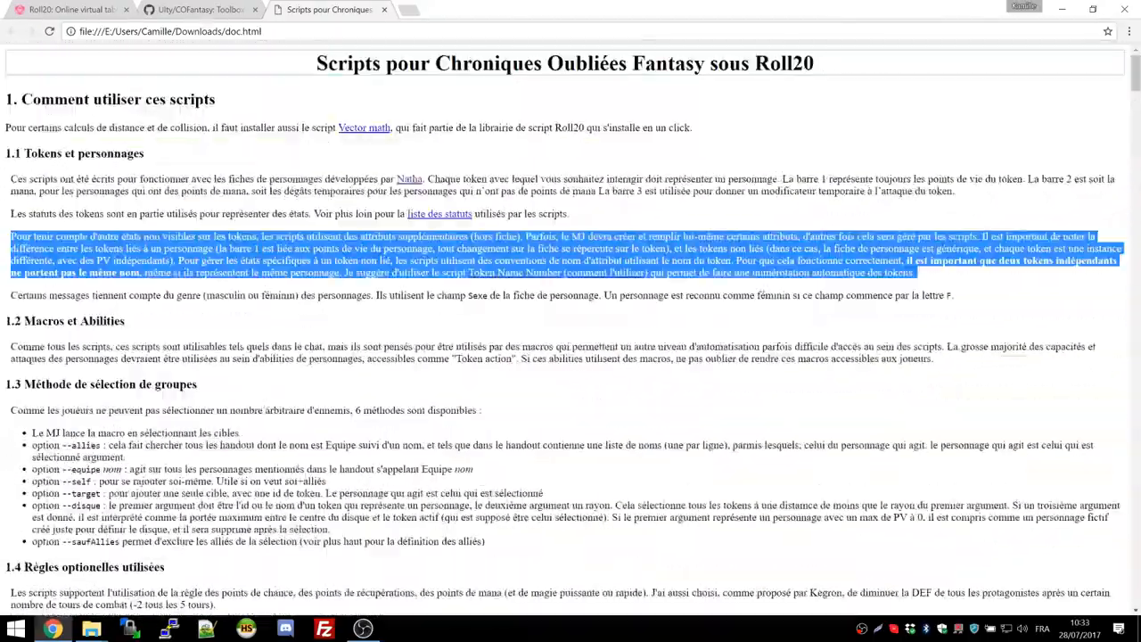
left_click(281, 424)
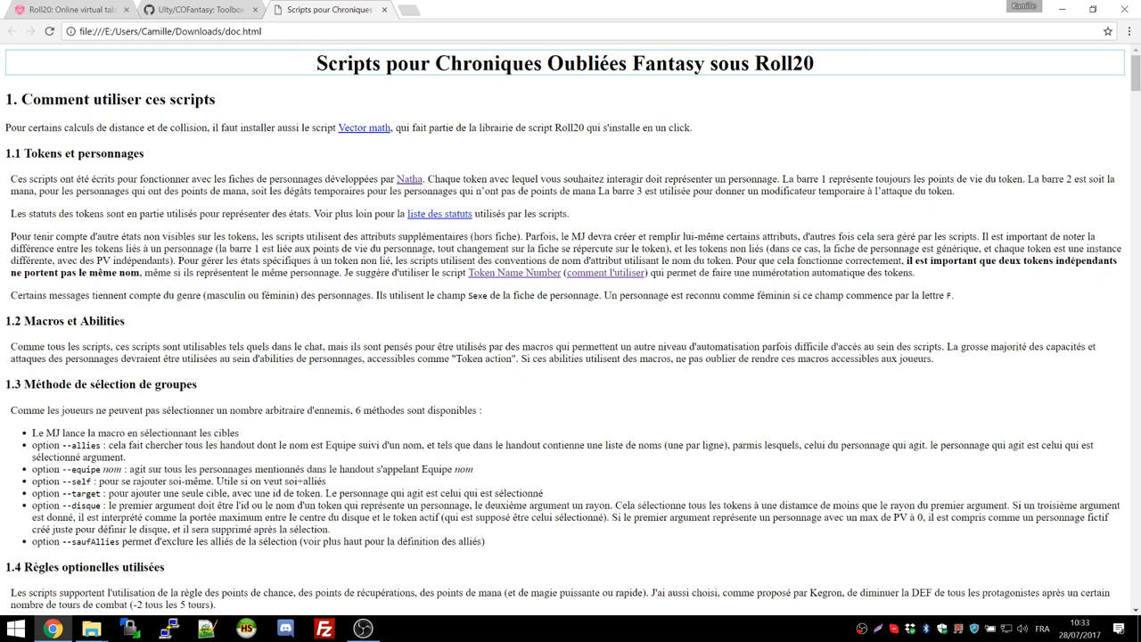
left_click(86, 7)
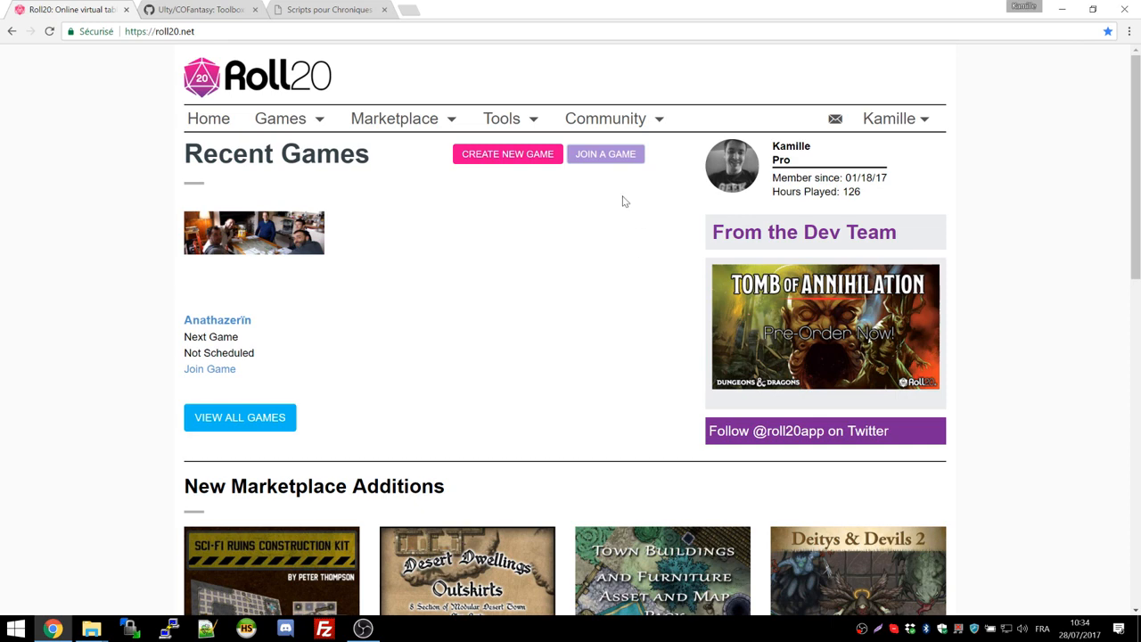
Step: Start a new Roll20 game and name it Test
left_click(527, 161)
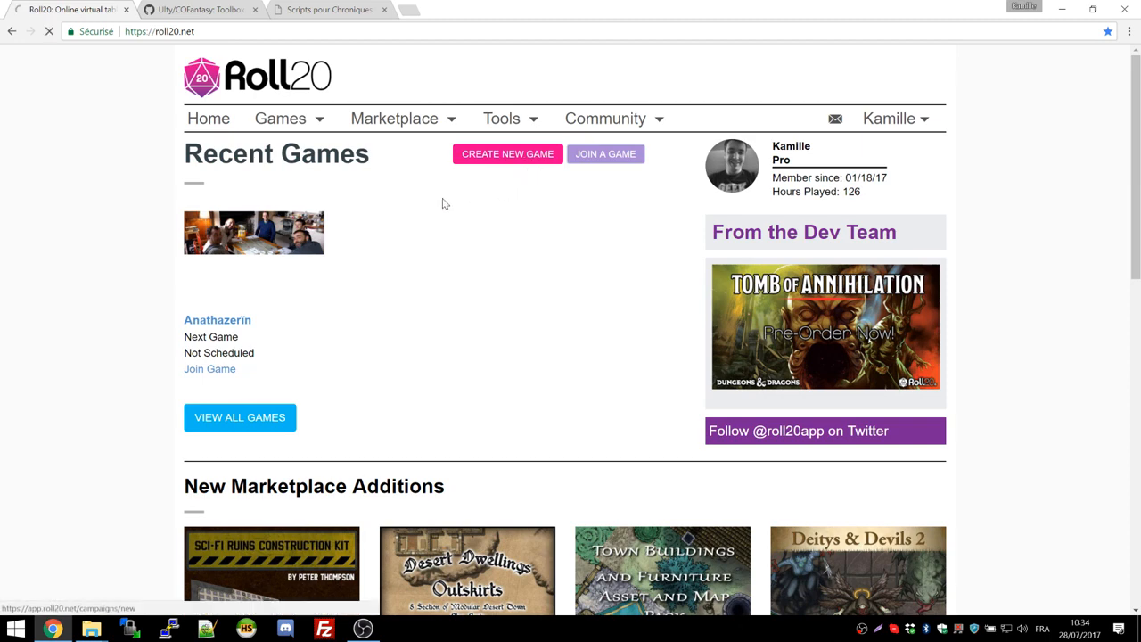
left_click(291, 288)
type("Test")
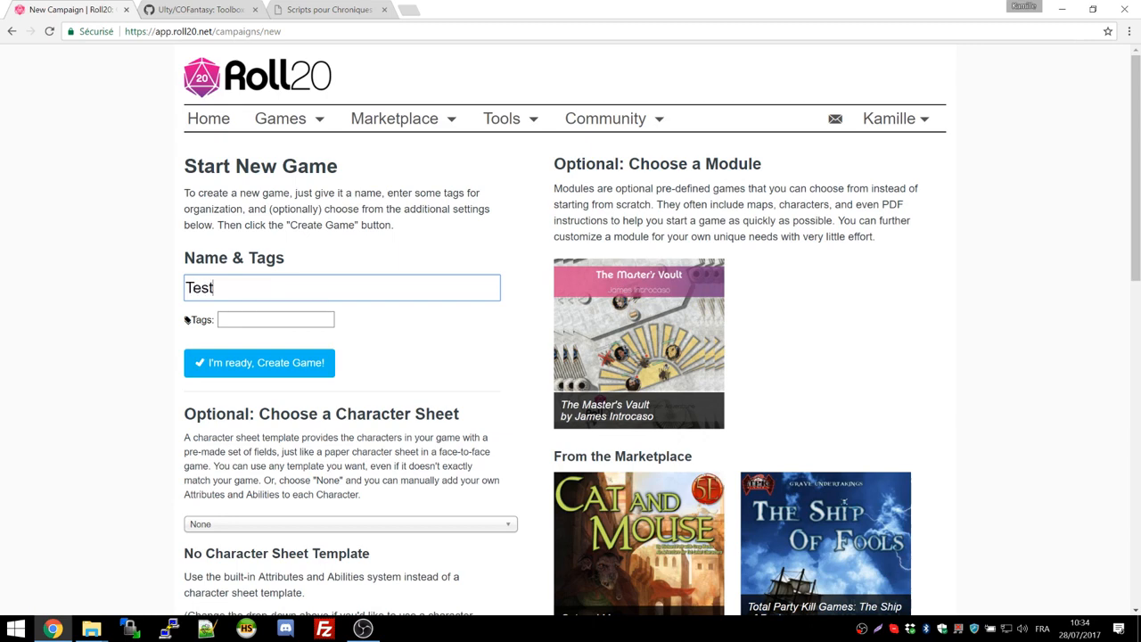
Step: Choose the Chroniques Oubliées Fantasy (French) character sheet template for the new game
scroll(267, 308, "down", 3)
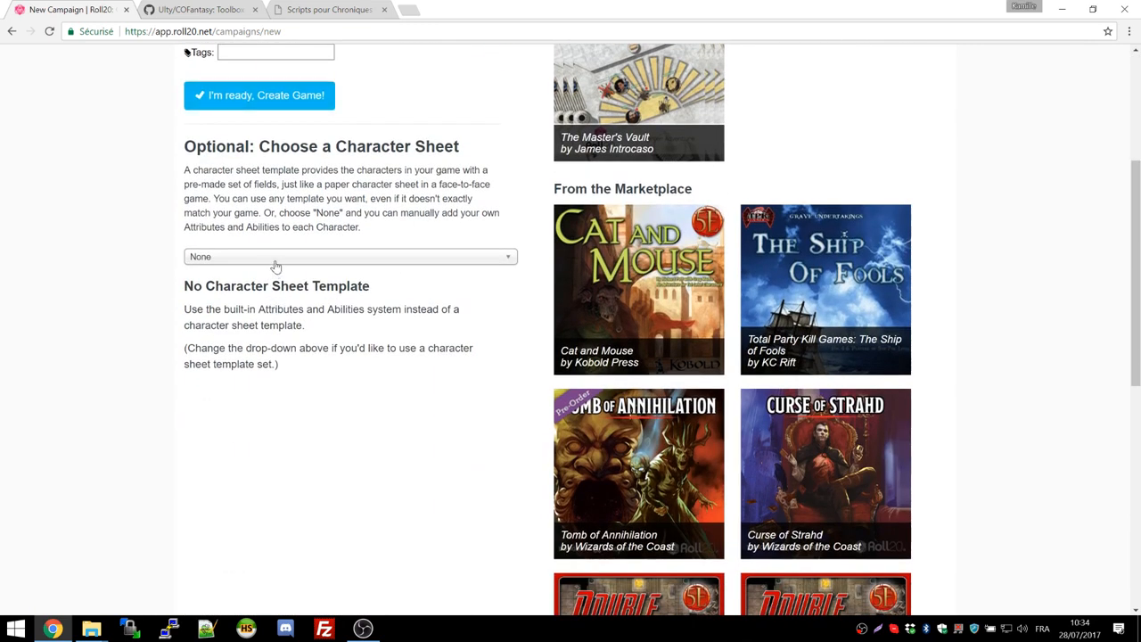
left_click(275, 265)
type("chroniques")
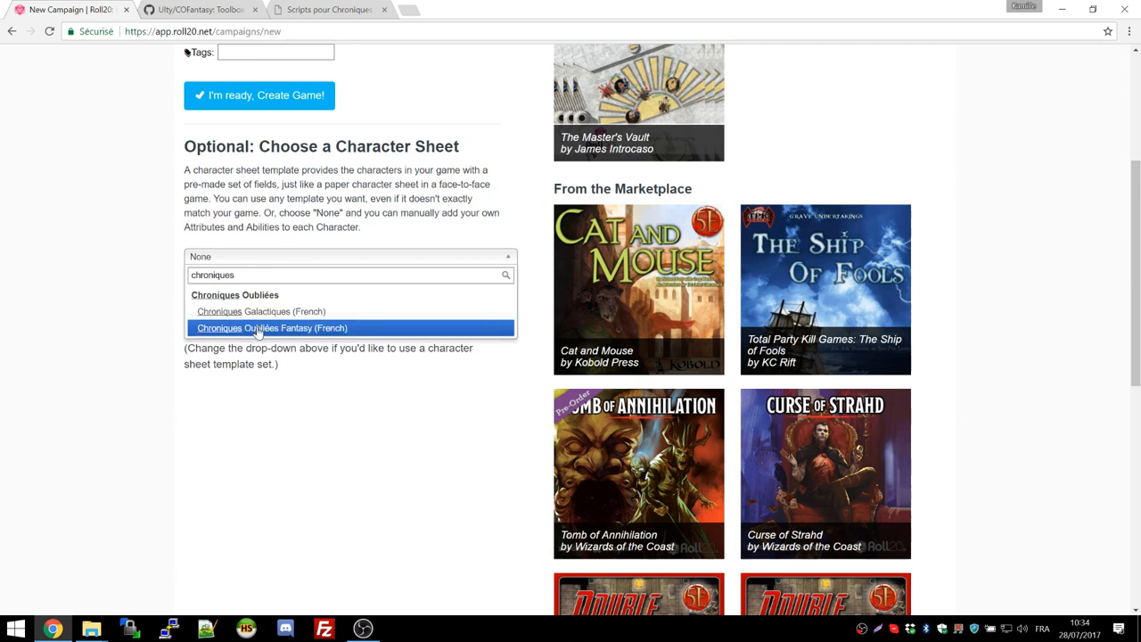
left_click(258, 329)
double_click(262, 330)
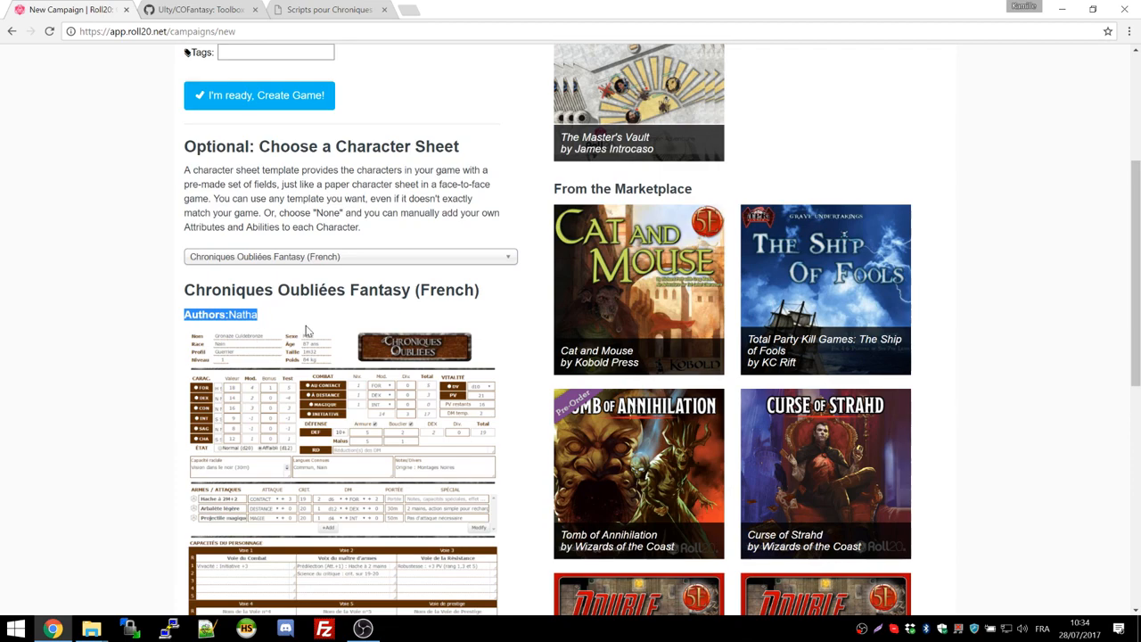
Step: Review the chosen character sheet's preview and description, and create the Test game
scroll(305, 332, "down", 3)
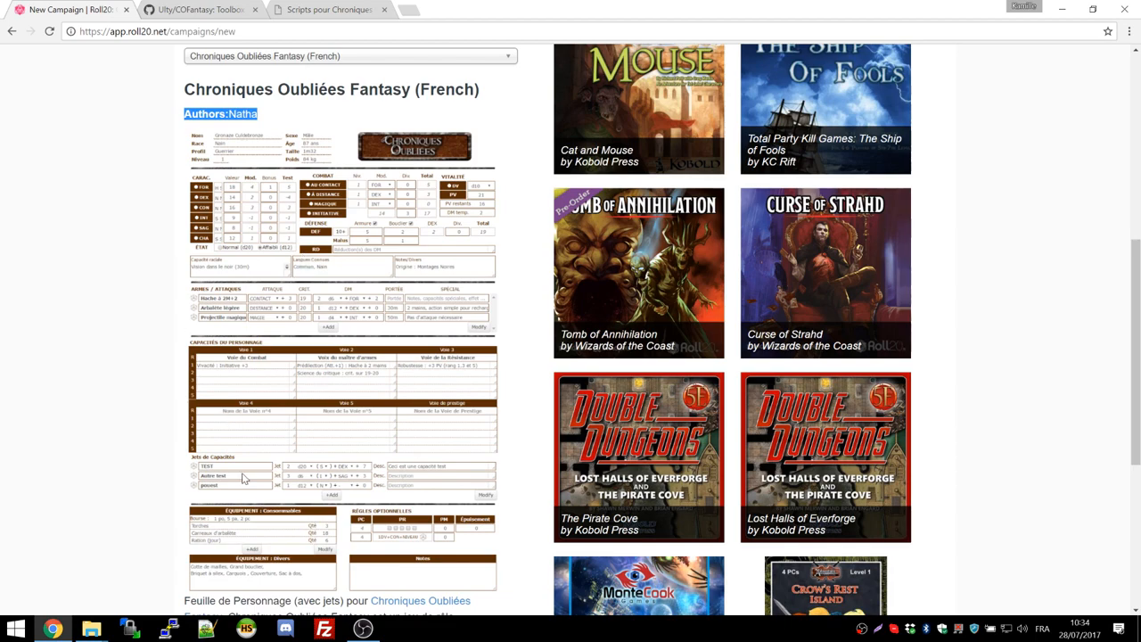
scroll(243, 477, "down", 4)
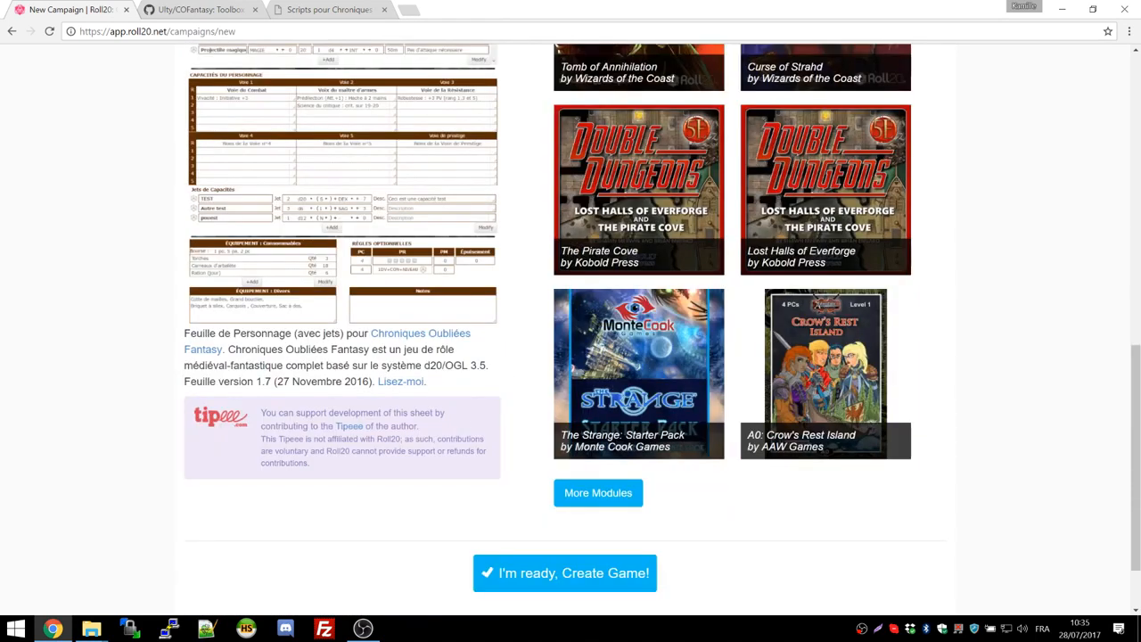
scroll(301, 346, "up", 3)
scroll(292, 237, "down", 5)
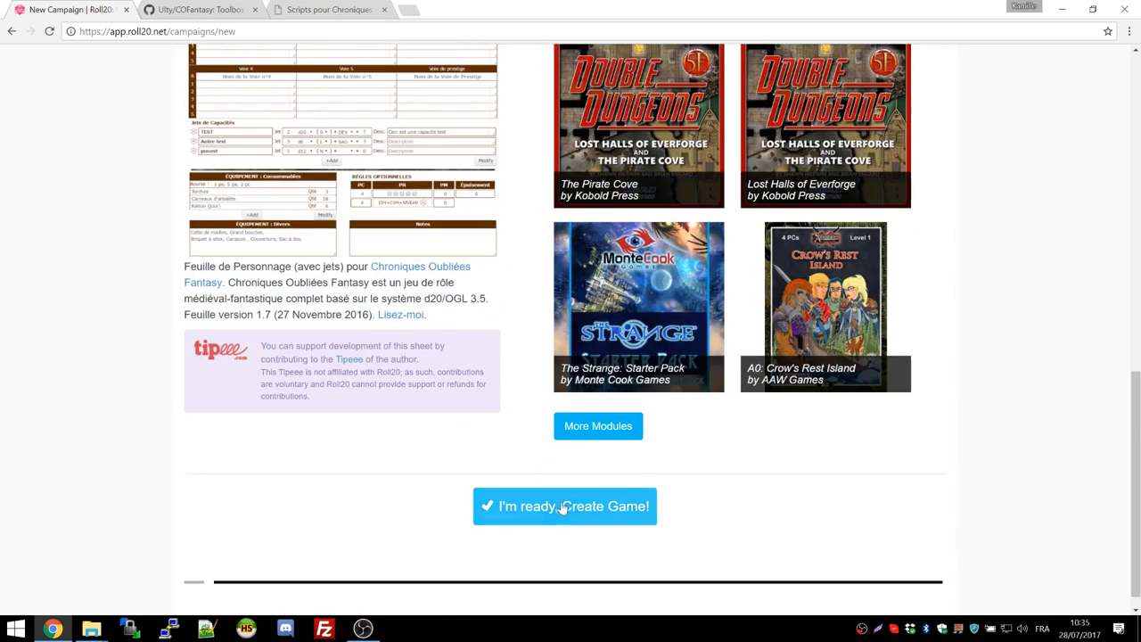
left_click(529, 515)
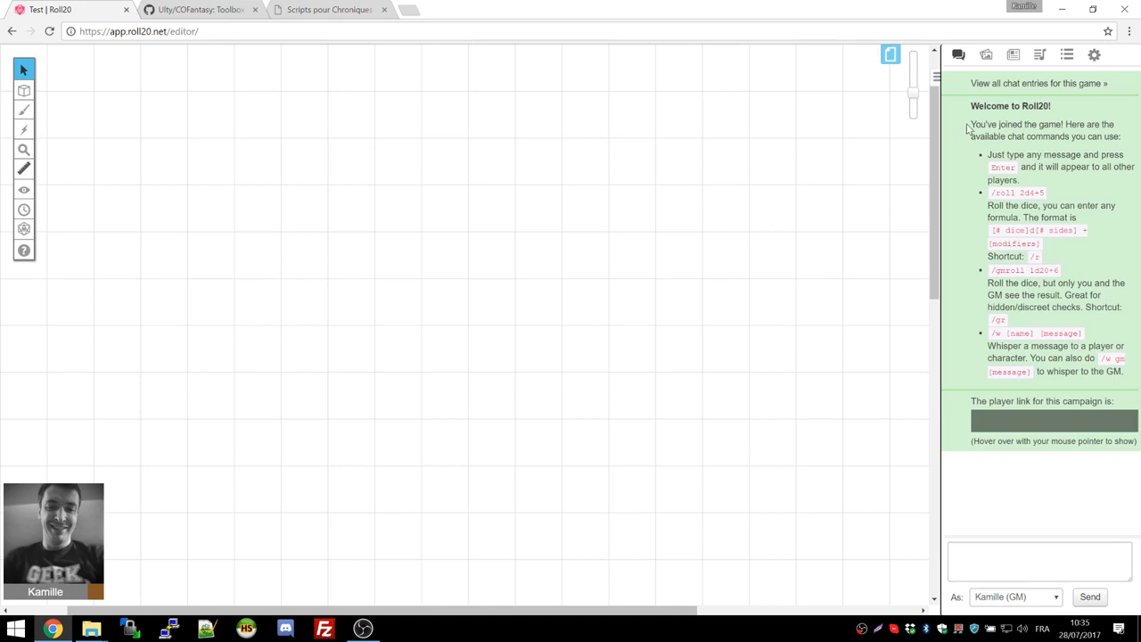
Step: Exit the Test game's editor and open the game's API Scripts page
left_click(1093, 55)
left_click(979, 87)
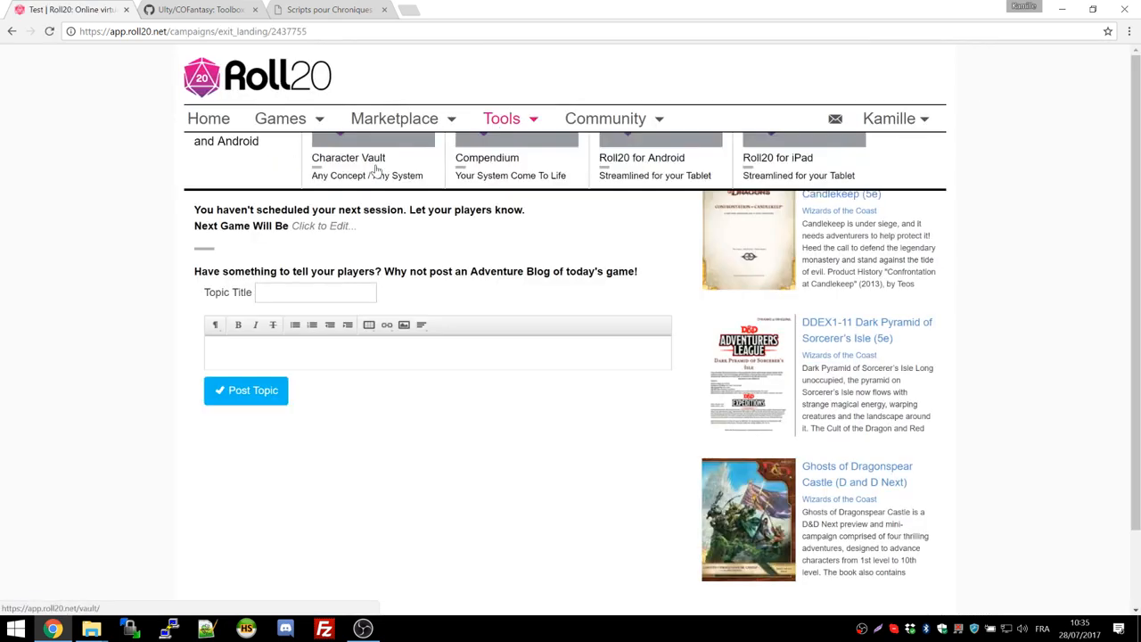
left_click(383, 166)
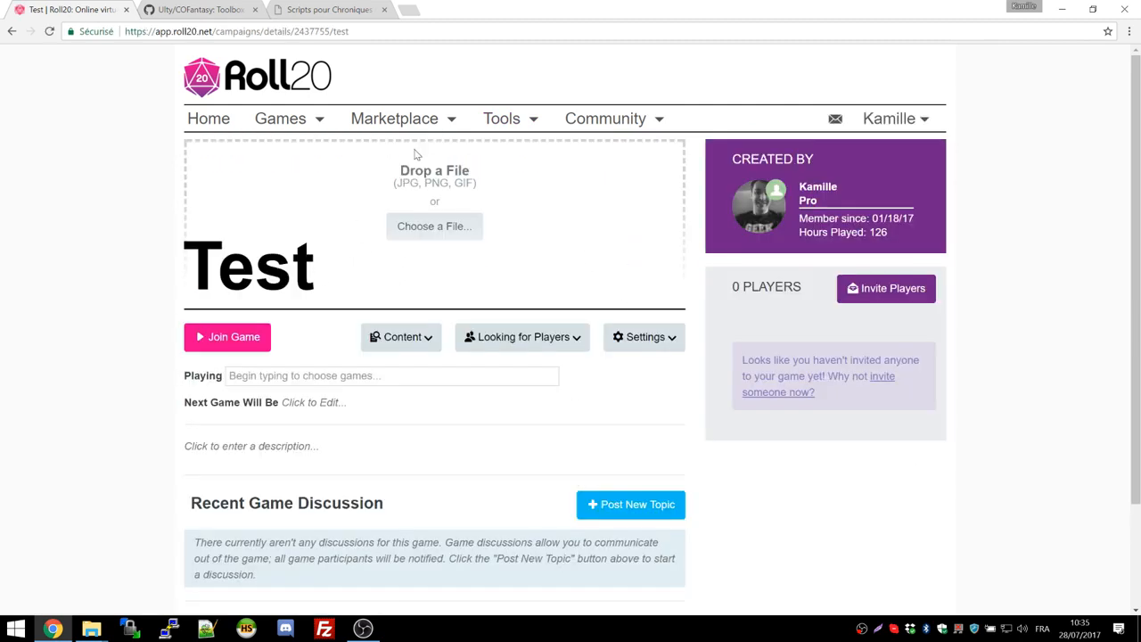
left_click(197, 123)
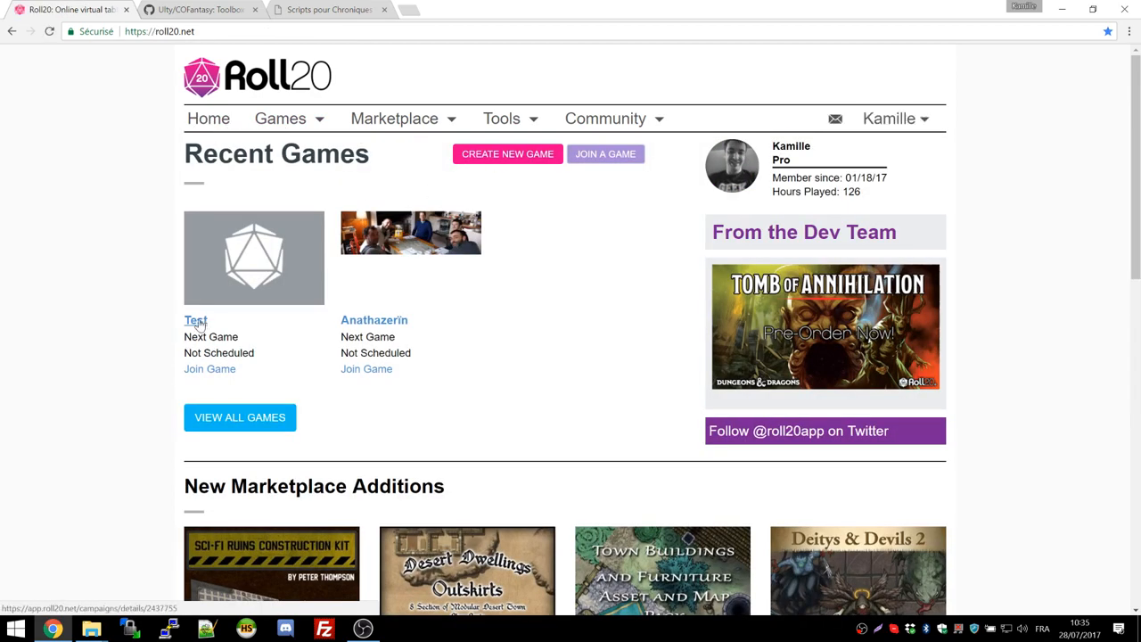
left_click(196, 321)
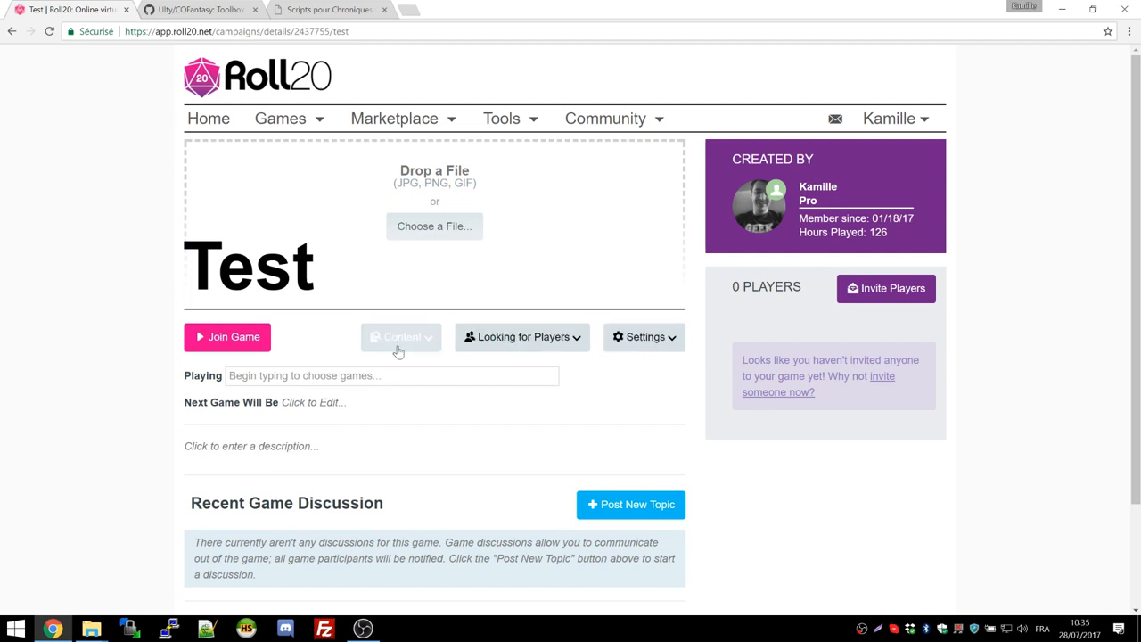
left_click(664, 339)
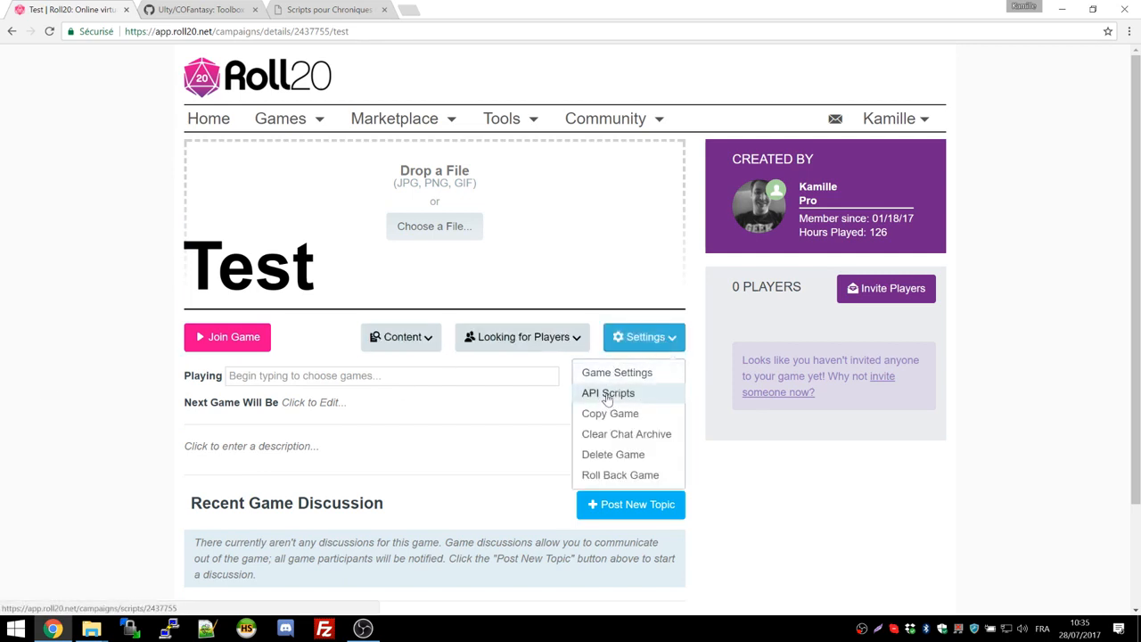
left_click(609, 396)
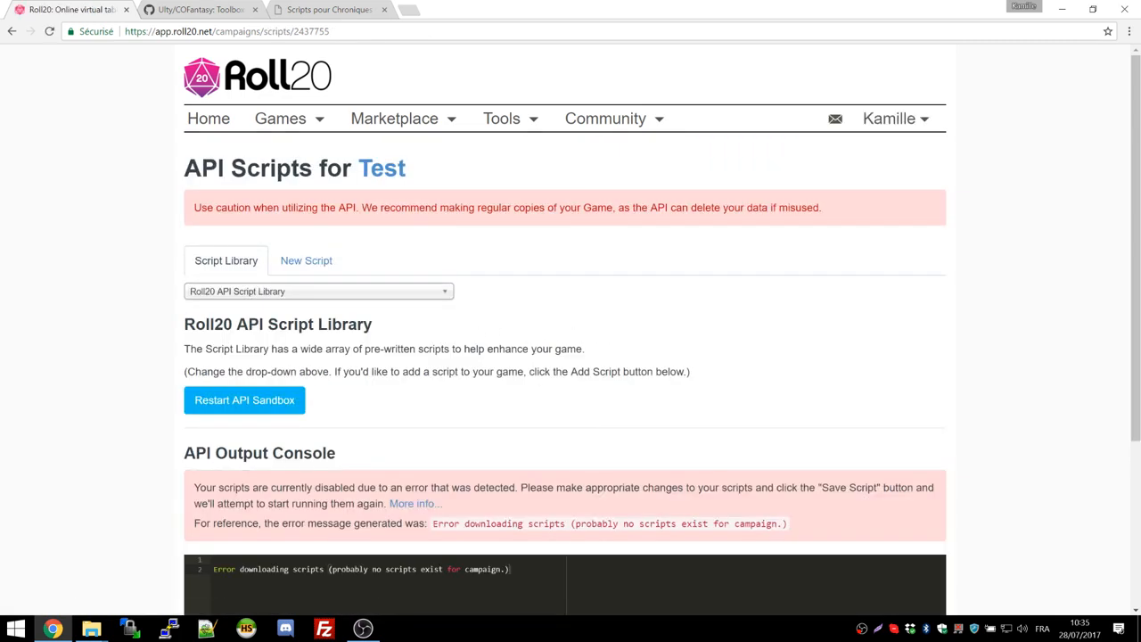
Step: Check the documentation for the required helper script, and add Vector Math from the script library to the Test game
left_click(244, 9)
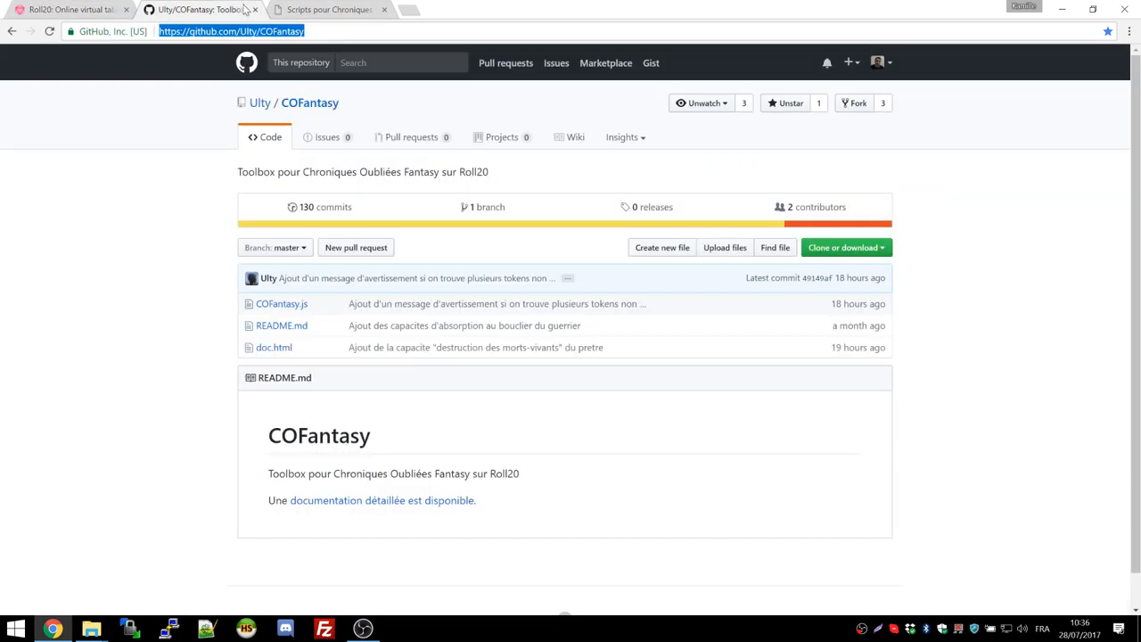
left_click(298, 7)
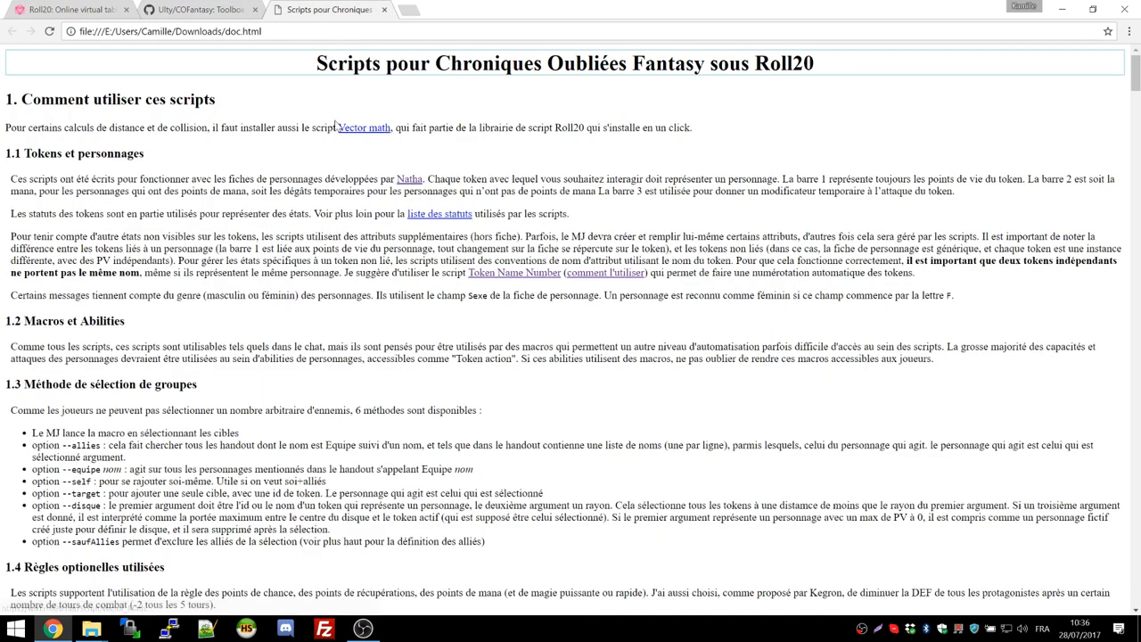
left_click(36, 8)
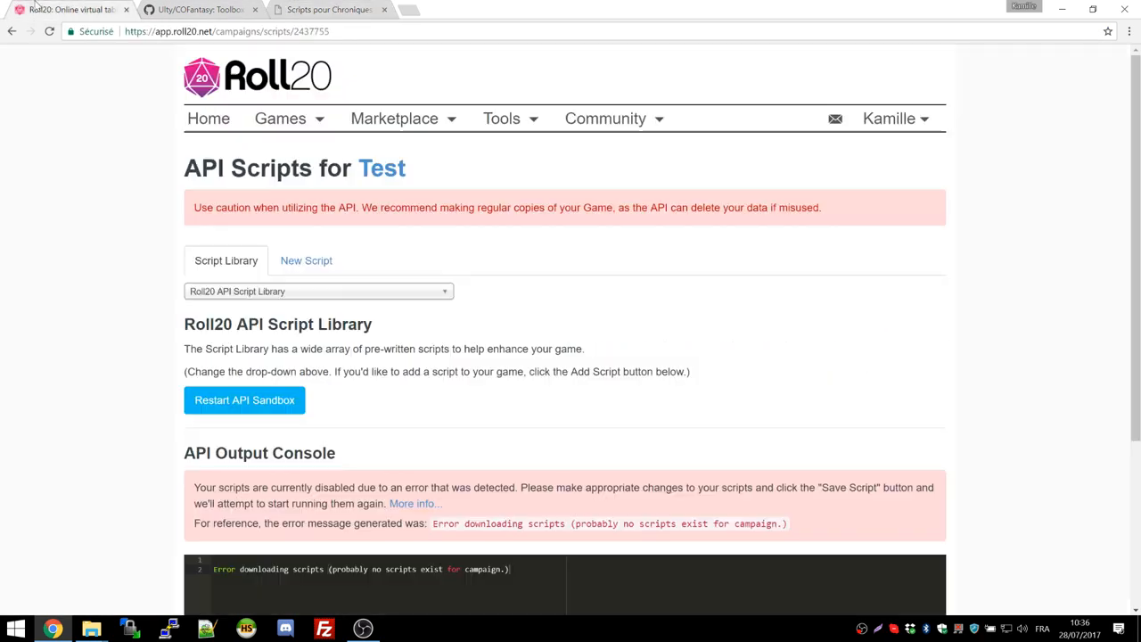
left_click(293, 293)
type("vector")
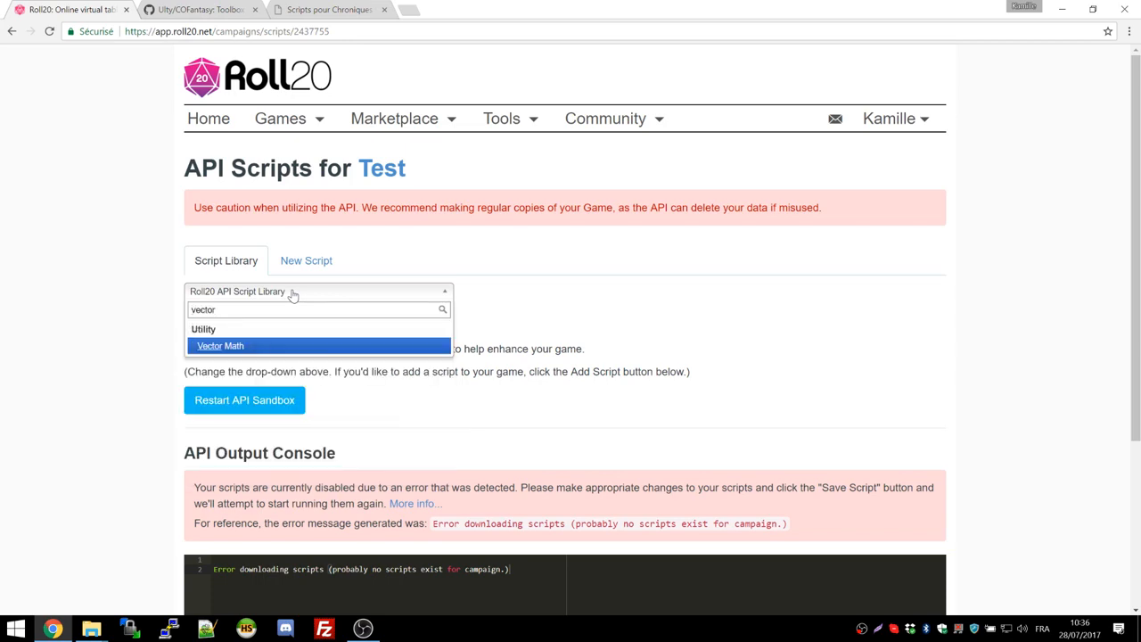
left_click(247, 348)
scroll(111, 343, "down", 20)
left_click(215, 160)
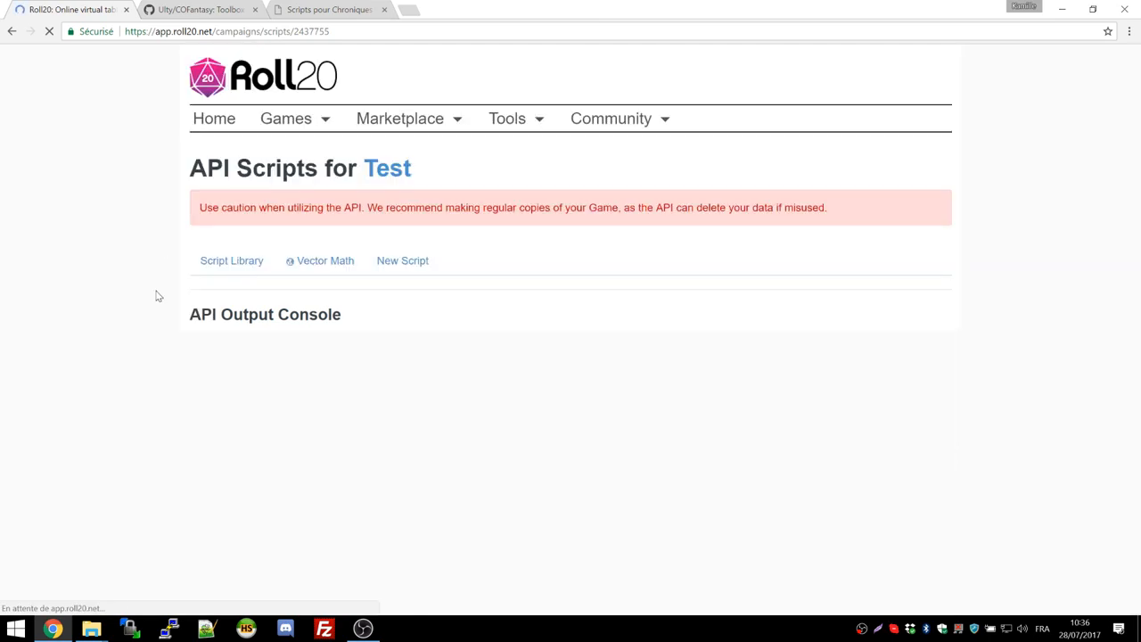
Step: Check the token-numbering script's name in the documentation, and add TokenNameNumber from the script library to the Test game
left_click(339, 9)
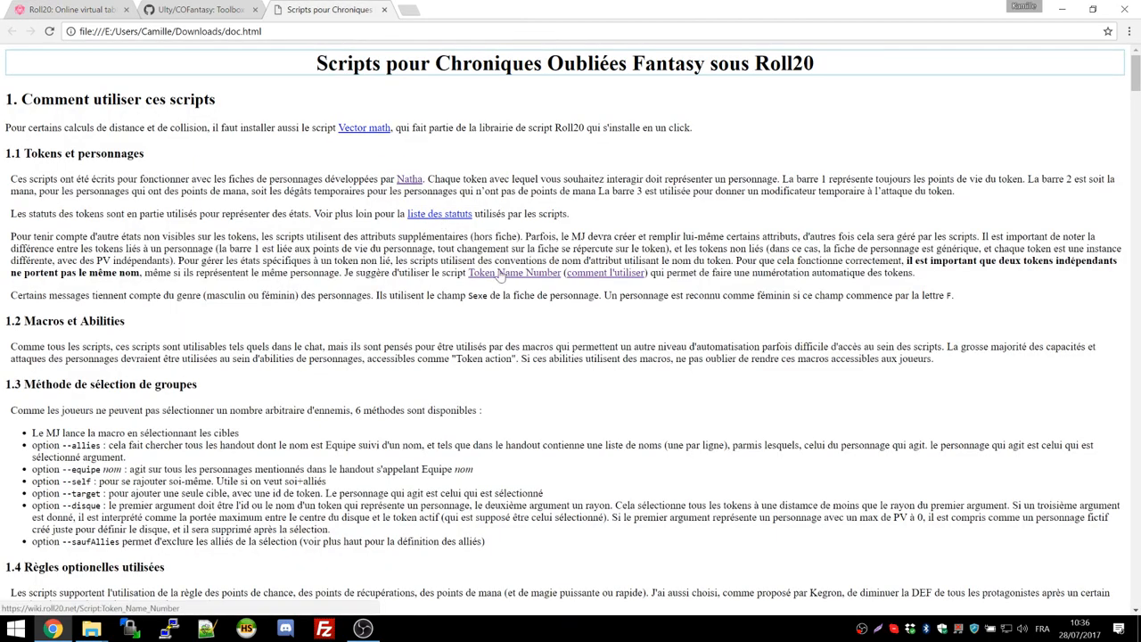
left_click(65, 8)
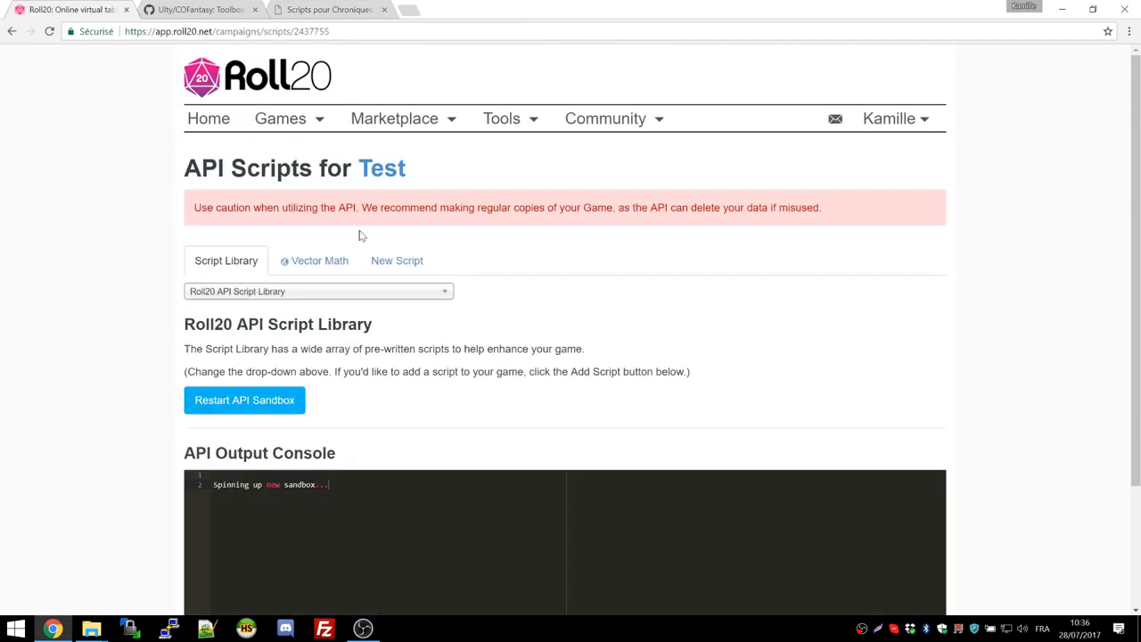
left_click(272, 294)
type("token")
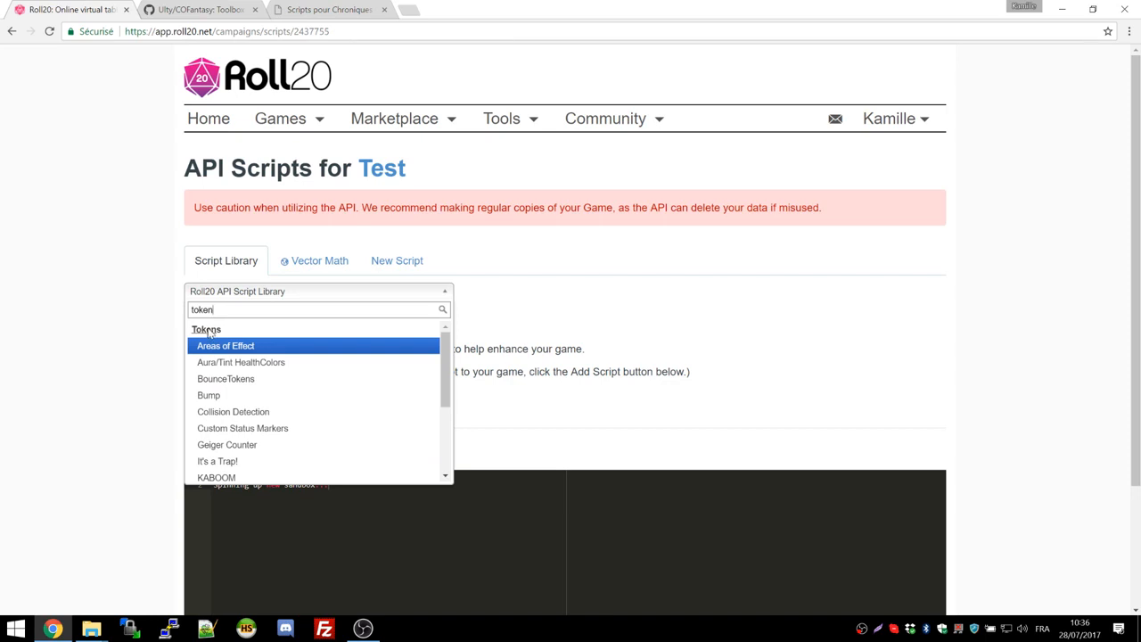
scroll(231, 419, "down", 2)
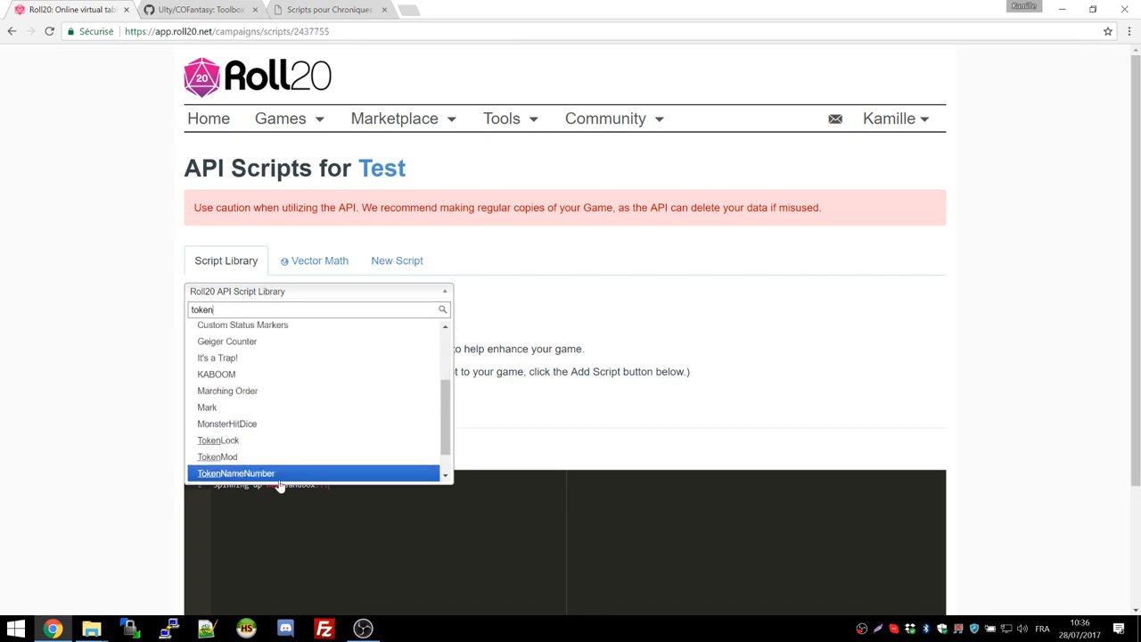
left_click(238, 474)
left_click(219, 536)
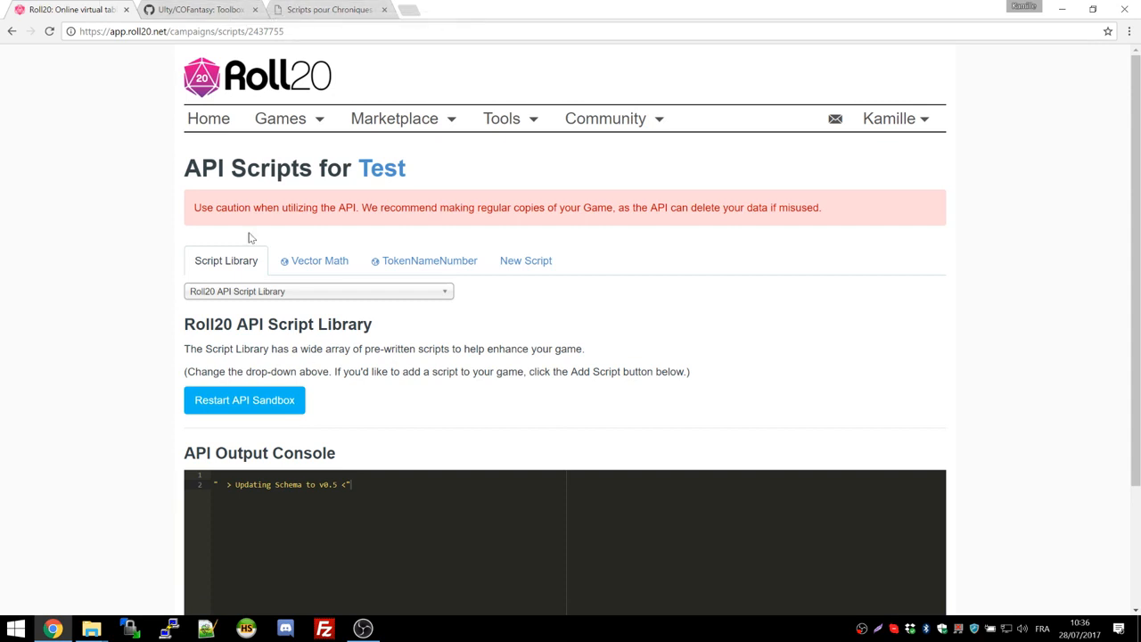
Step: Search the API script library for cof
left_click(284, 294)
type("cof")
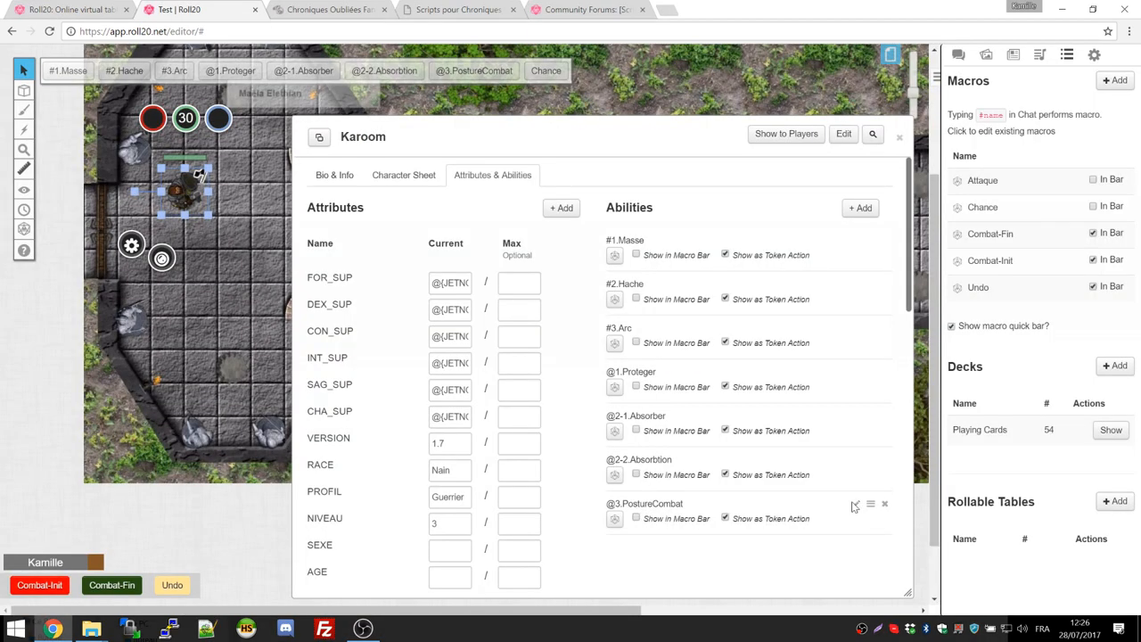
Step: Examine Karoom's attributes, highlighting the voieDuSoldat name, and view the weapons and capacities on the character sheet
scroll(825, 502, "down", 1)
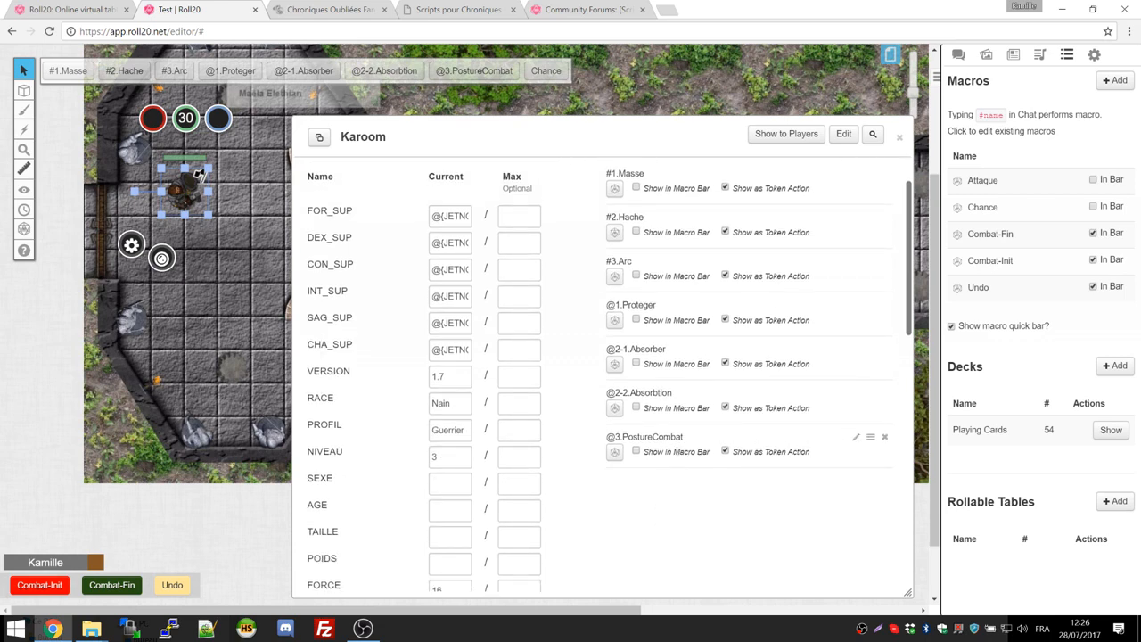
scroll(558, 479, "down", 10)
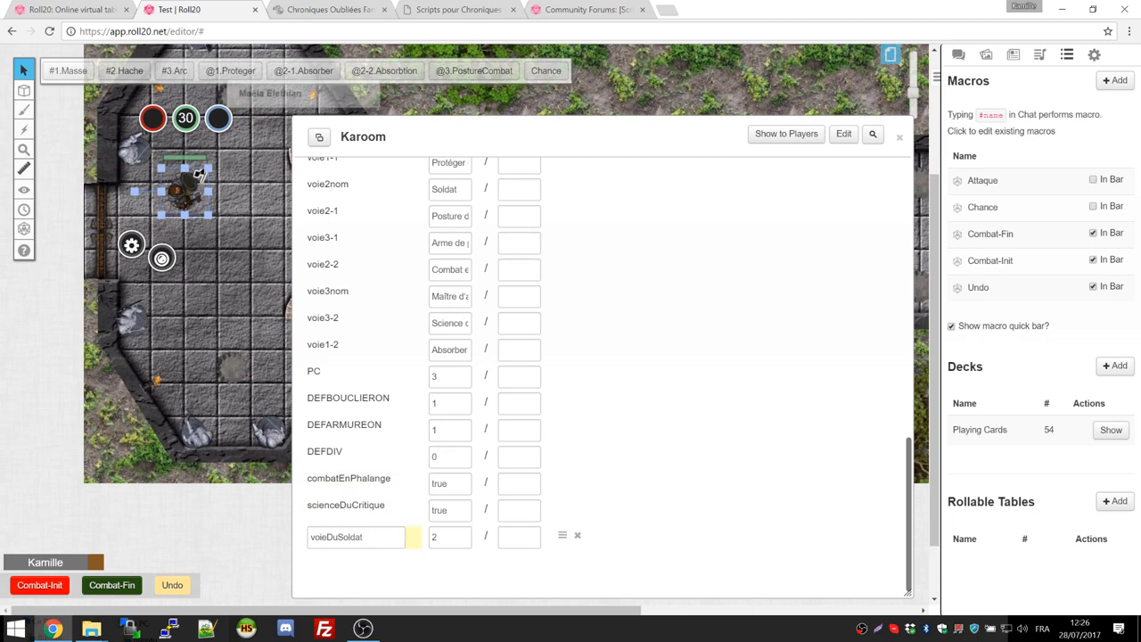
double_click(343, 538)
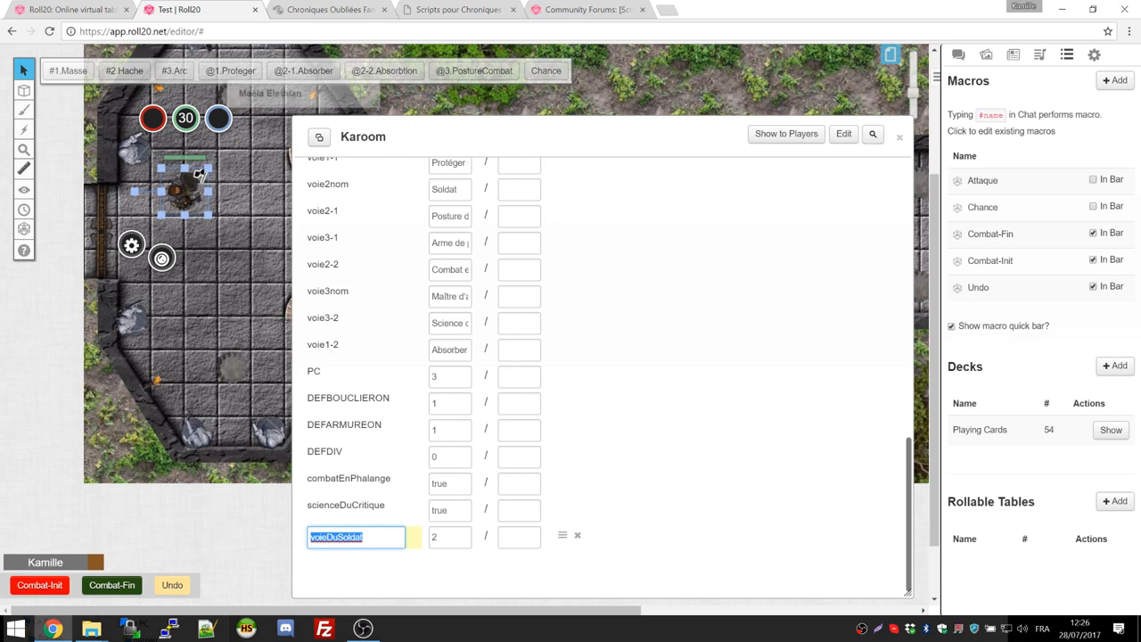
left_click(596, 445)
scroll(579, 423, "up", 9)
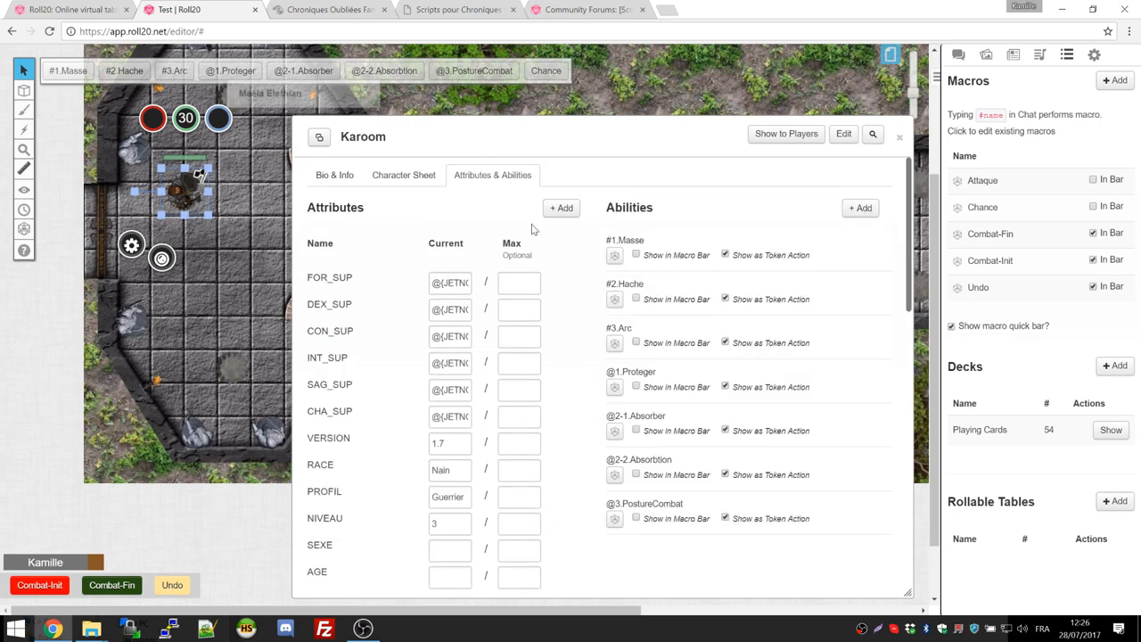
scroll(386, 286, "down", 10)
double_click(348, 537)
left_click(449, 537)
scroll(383, 366, "up", 10)
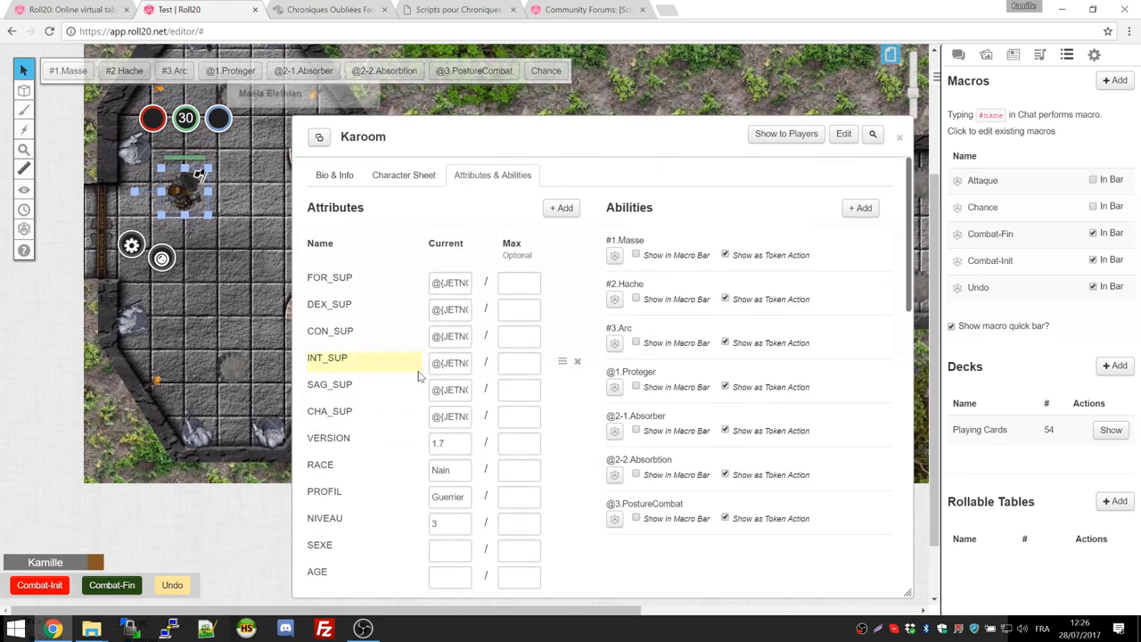
left_click(404, 174)
scroll(556, 389, "down", 2)
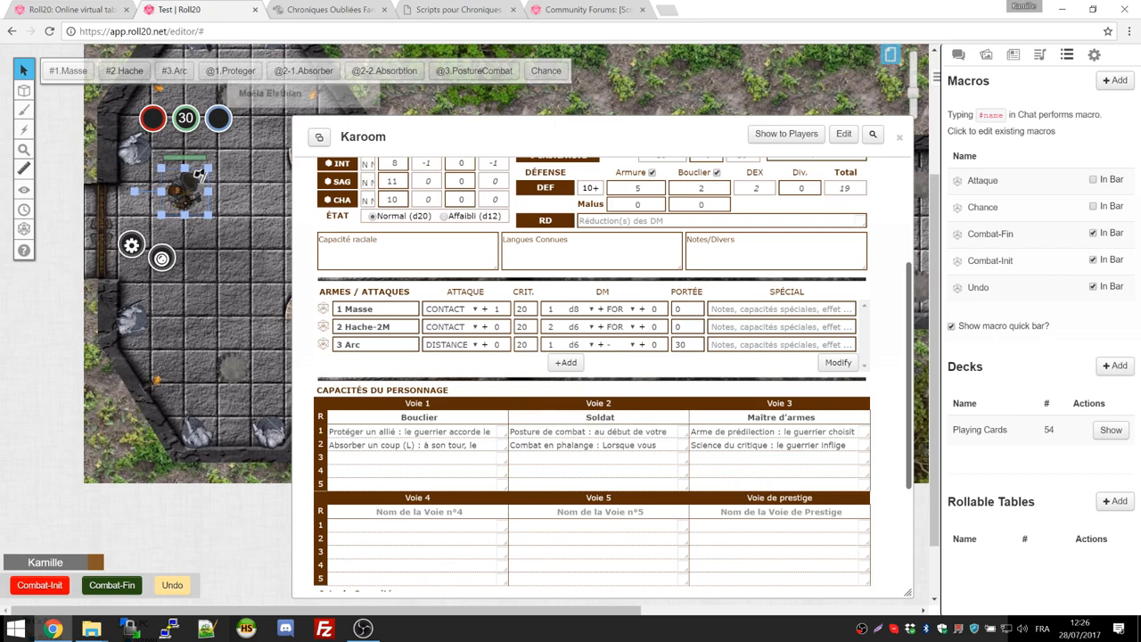
Step: Examine the Soldat path on Karoom's sheet and the matching voieDuSoldat rank value in the attributes
left_click(684, 436)
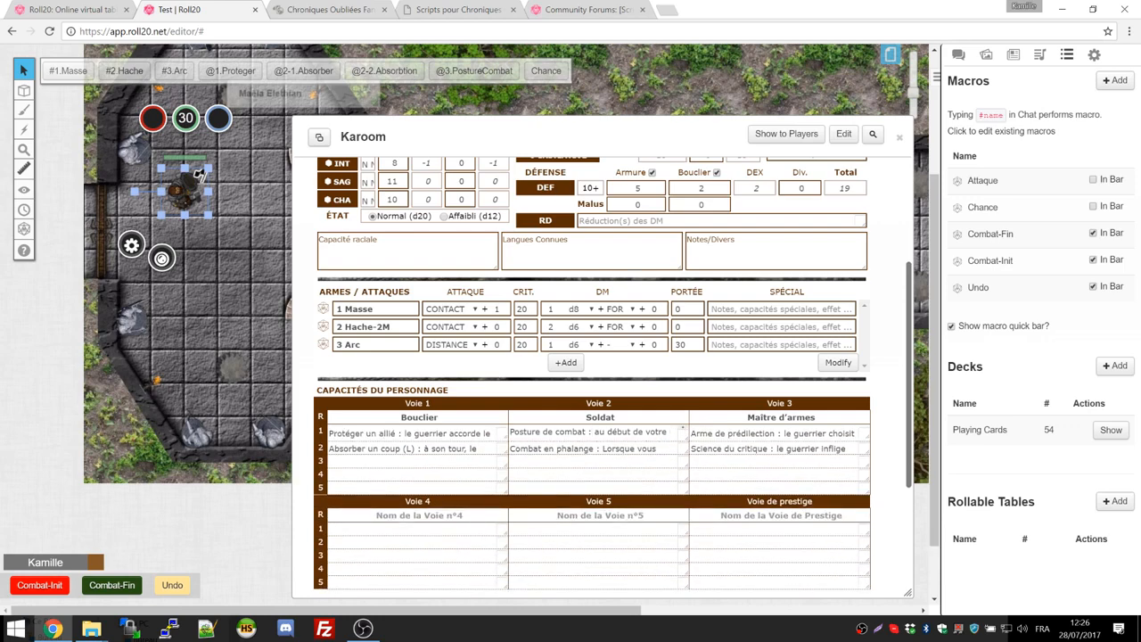
scroll(515, 267, "up", 10)
left_click(492, 174)
scroll(462, 330, "down", 15)
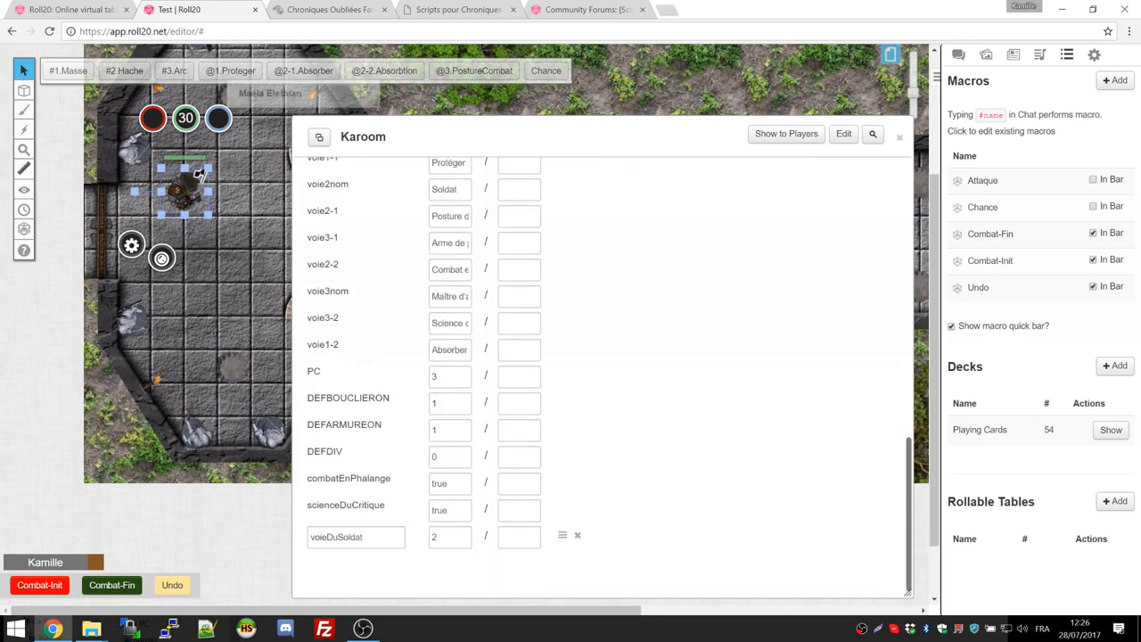
left_click(448, 537)
scroll(642, 435, "up", 15)
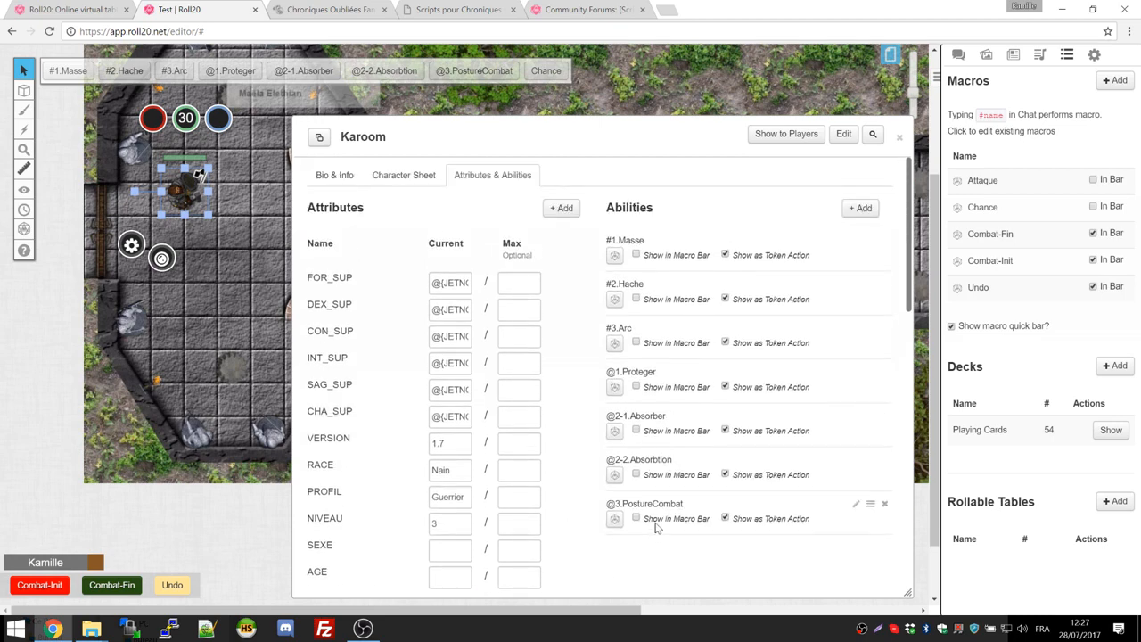
Step: View the @3.PostureCombat ability's command, highlighting its cof-posture-de-combat macro text, and close the ability unchanged
left_click(855, 504)
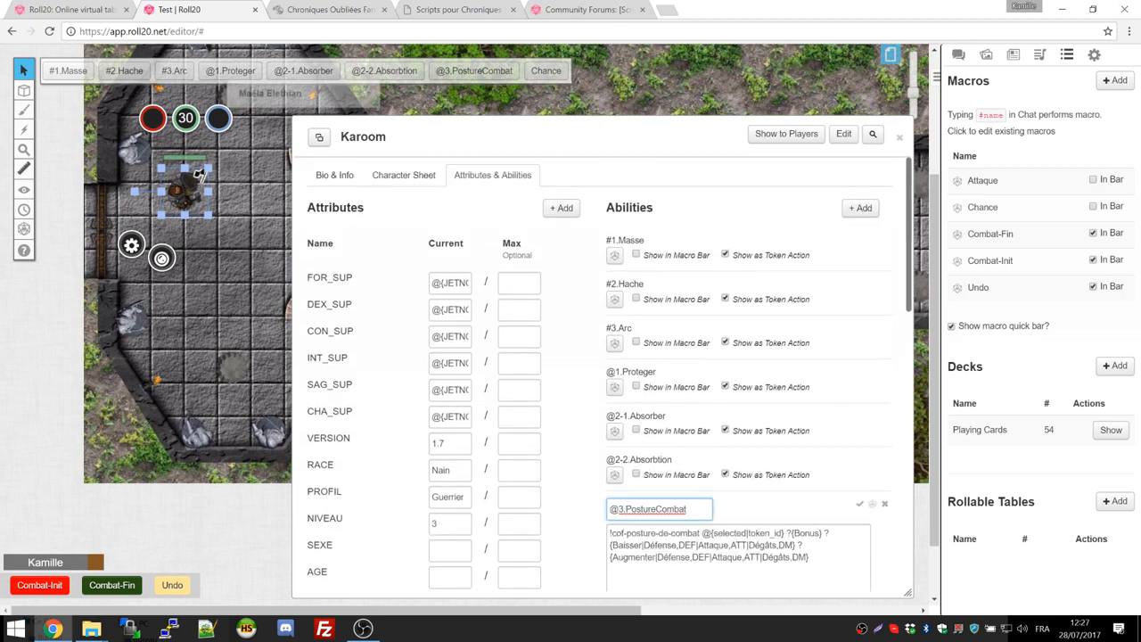
left_click_drag(809, 557, 602, 535)
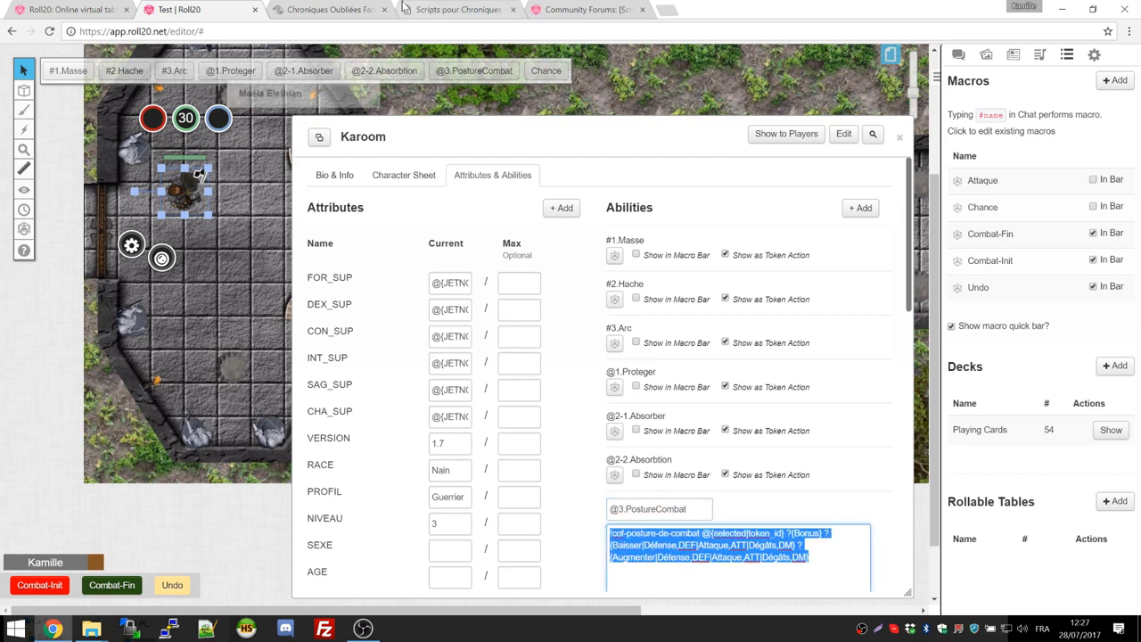
left_click(695, 551)
left_click_drag(809, 557, 550, 518)
left_click(681, 557)
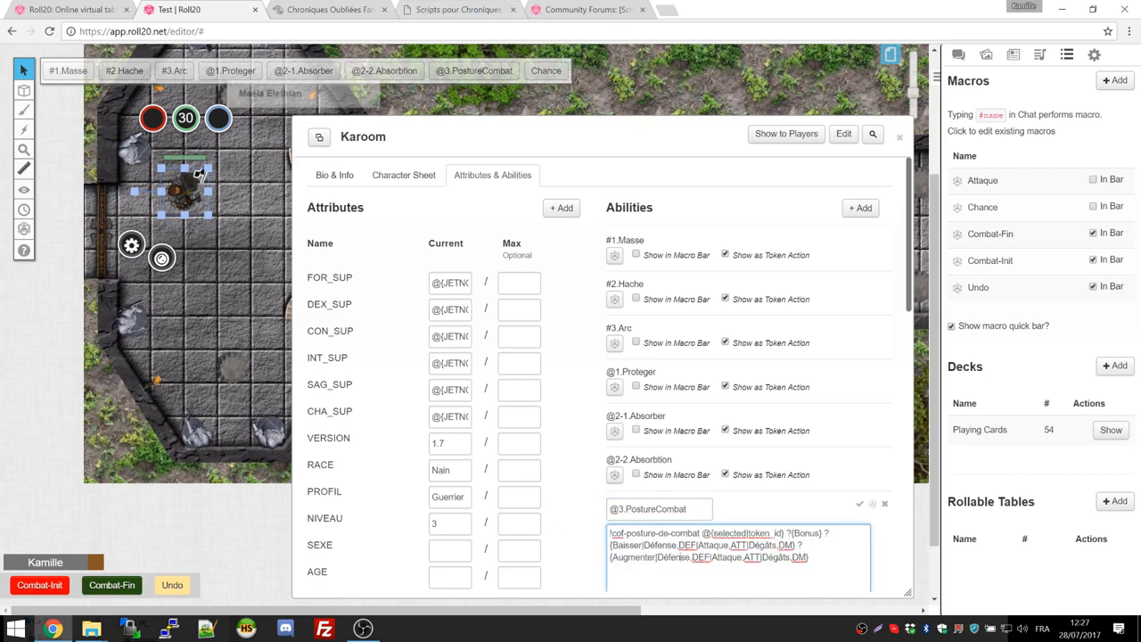
left_click(861, 506)
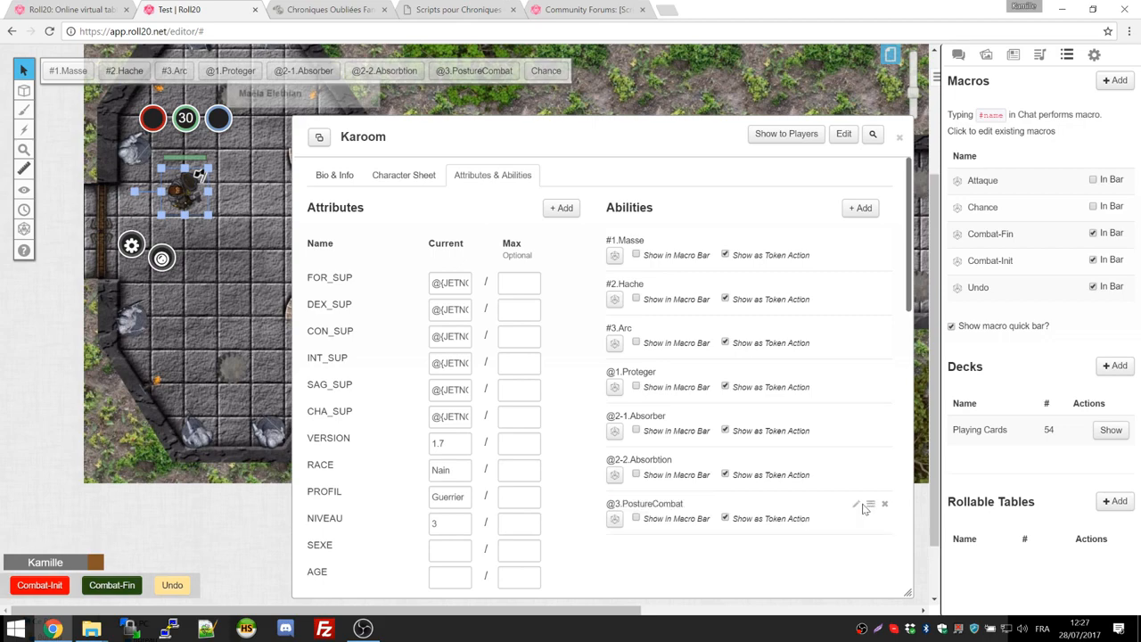
Step: Examine the Combat en phalange capacity in the Soldat path on Karoom's character sheet
left_click(404, 175)
scroll(588, 374, "down", 3)
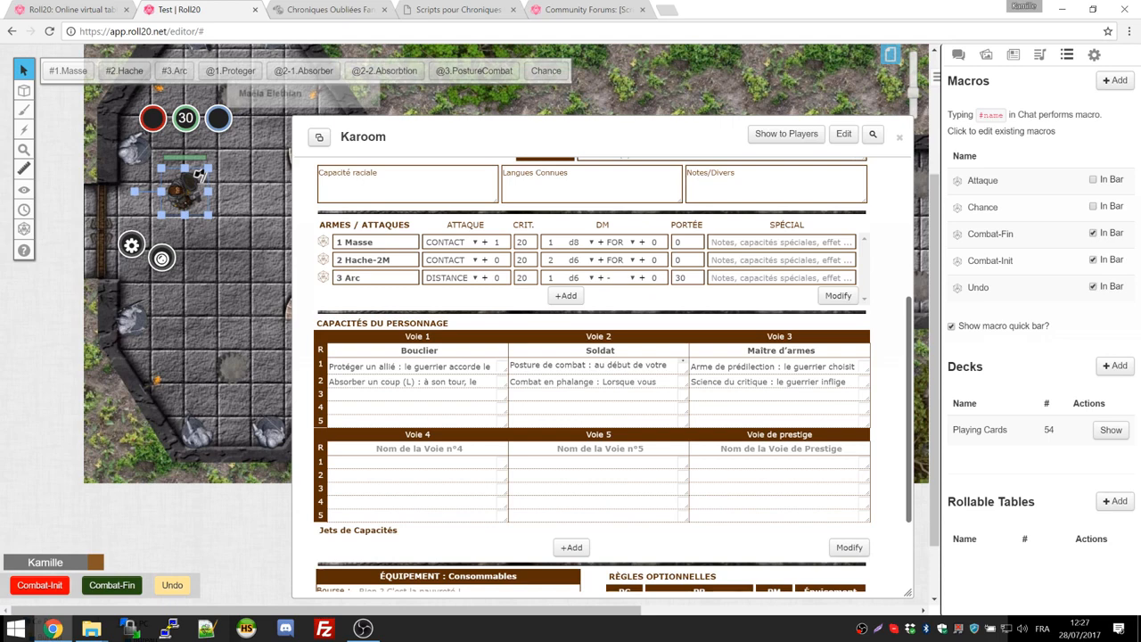
left_click_drag(527, 382, 590, 402)
scroll(589, 382, "up", 1)
left_click(577, 382)
Step: Copy the combatEnPhalange name from Karoom's attributes, search the script documentation for it, and return to the Test game
scroll(713, 233, "up", 10)
left_click(491, 173)
scroll(534, 401, "down", 15)
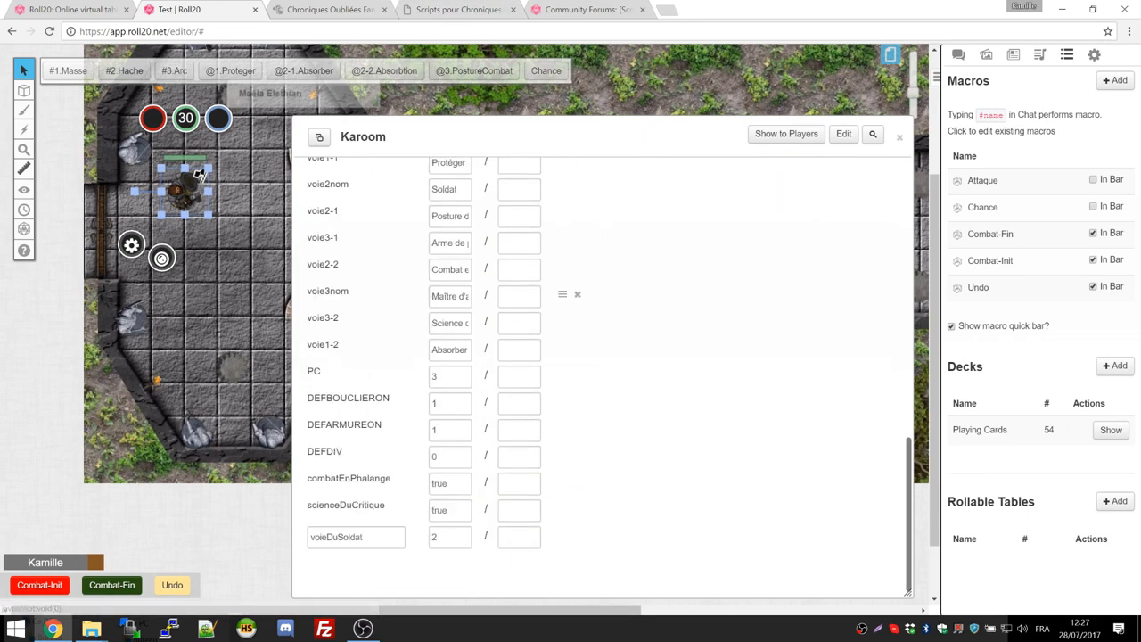
left_click(357, 481)
left_click(453, 483)
key("shift+Tab")
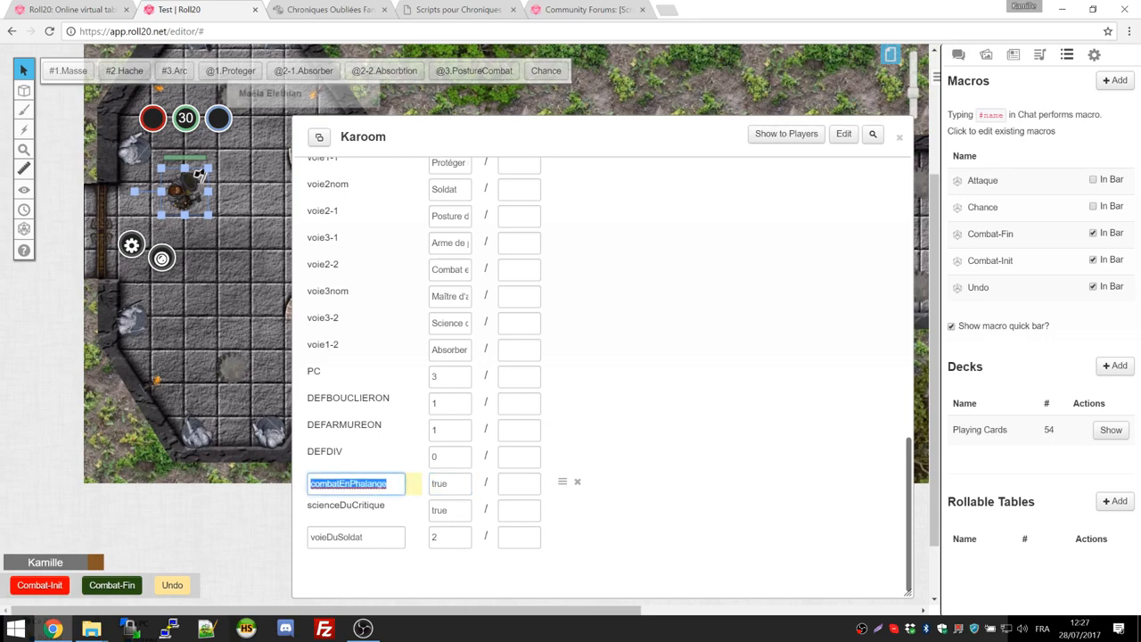
key("ctrl+c")
left_click(438, 9)
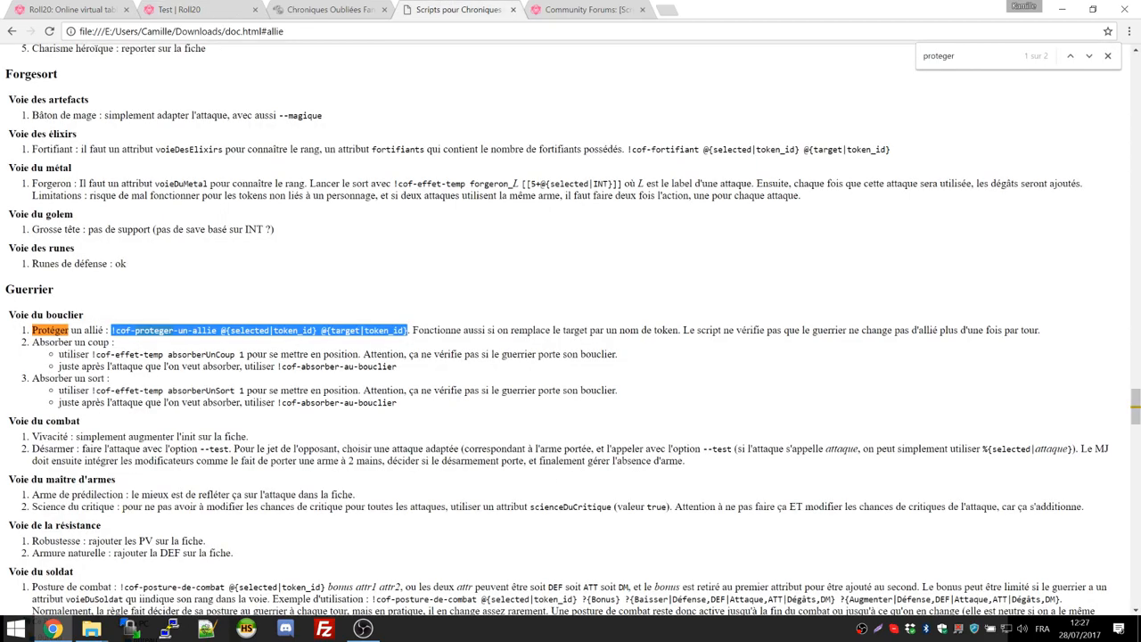
key("ctrl+f")
key("ctrl+v")
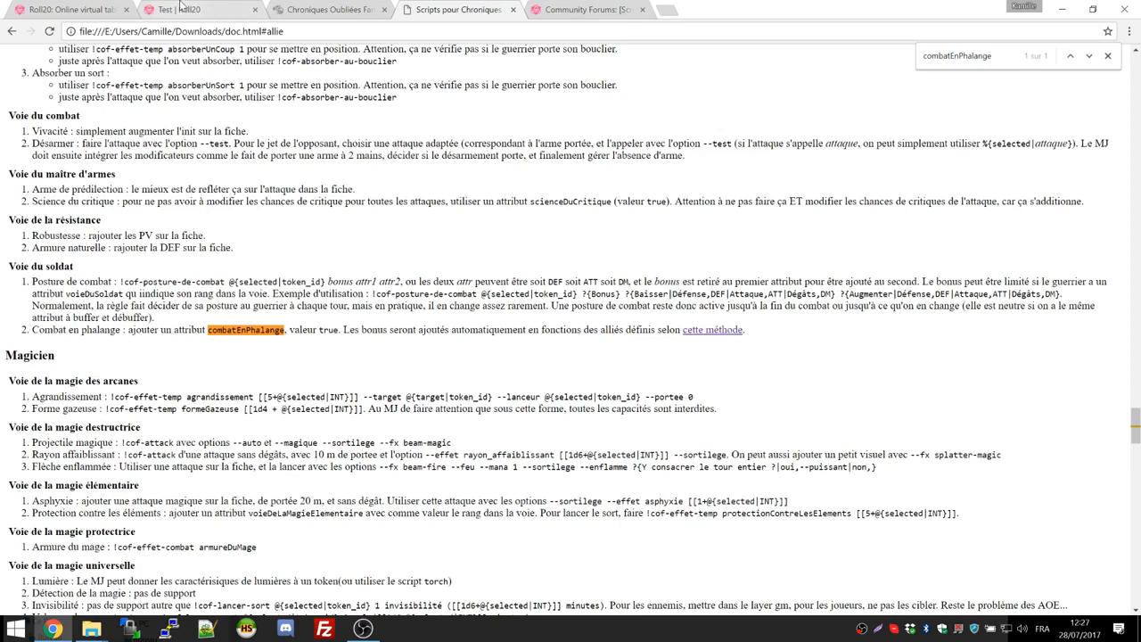
left_click(179, 9)
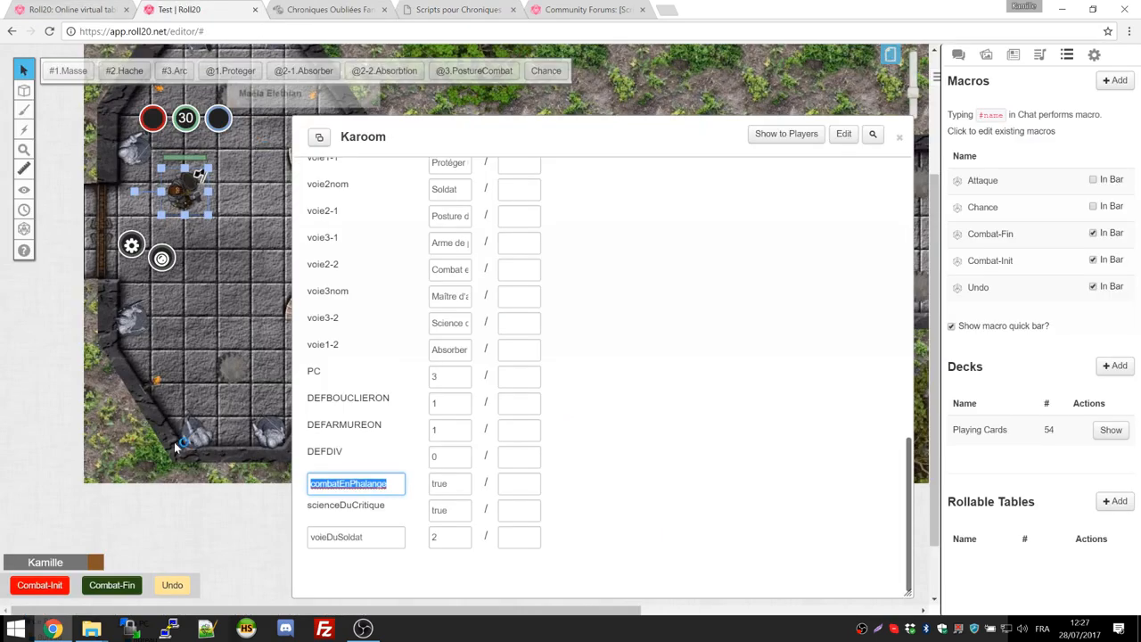
Step: Highlight the scienceDuCritique attribute name, and close the open name fields of combatEnPhalange and voieDuSoldat
left_click(346, 506)
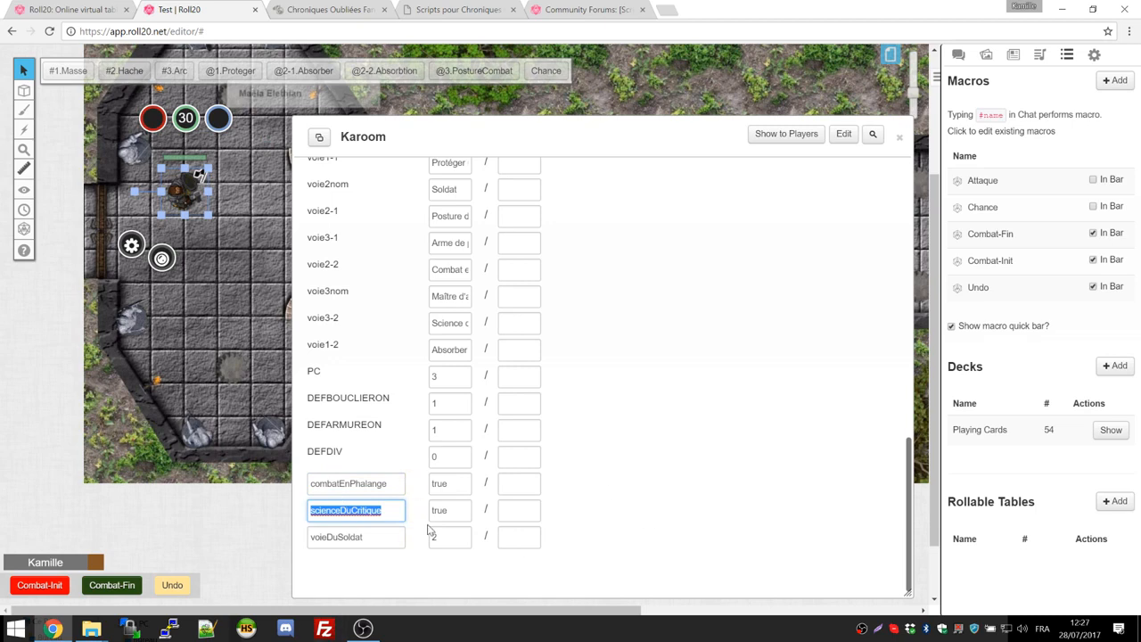
key("Return")
left_click(398, 485)
key("Return")
left_click(396, 537)
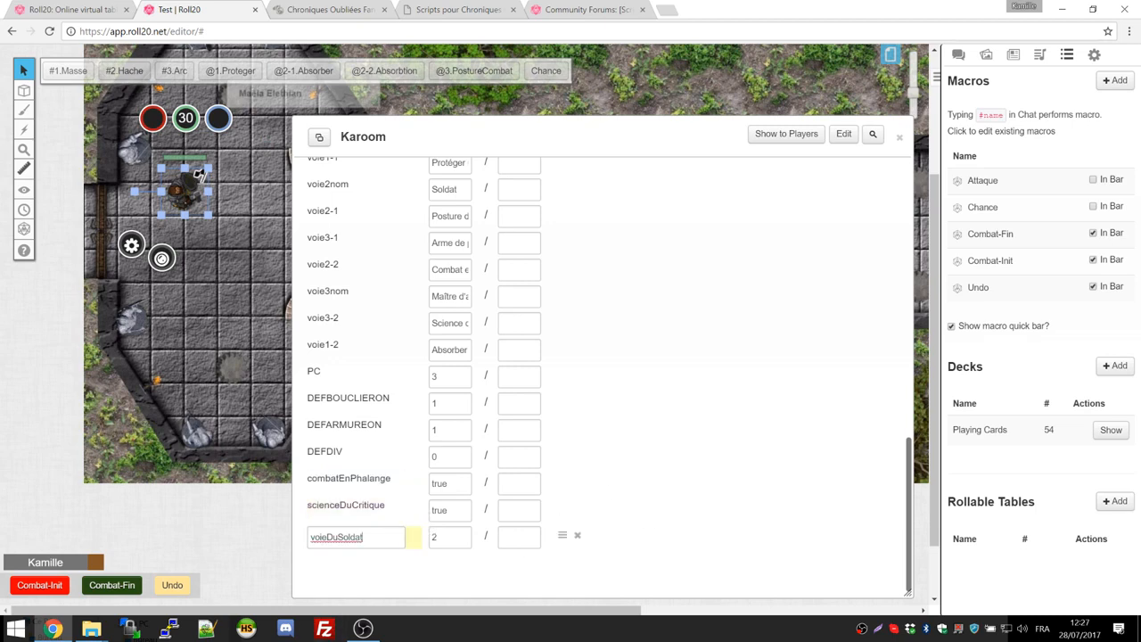
key("Return")
Step: Review the weapons' critical values and the Science du critique capacity on Karoom's sheet, and minimize the sheet
scroll(403, 316, "up", 10)
scroll(400, 315, "up", 5)
left_click(404, 175)
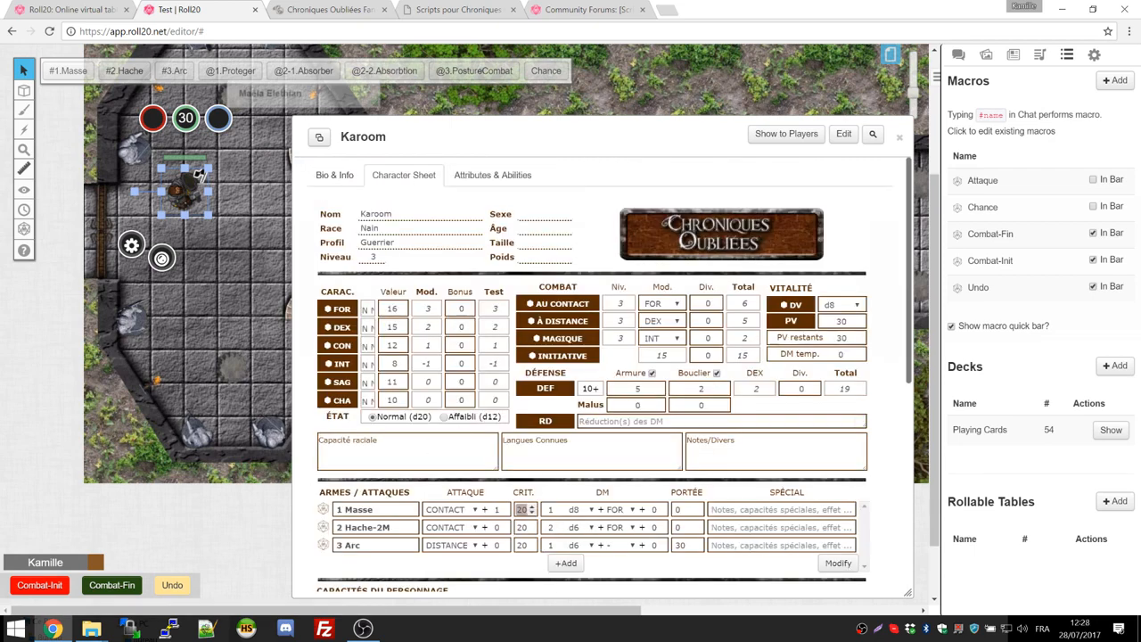
scroll(648, 465, "down", 2)
mouse_move(862, 521)
left_mouse_down()
mouse_move(856, 531)
mouse_move(861, 514)
left_mouse_up()
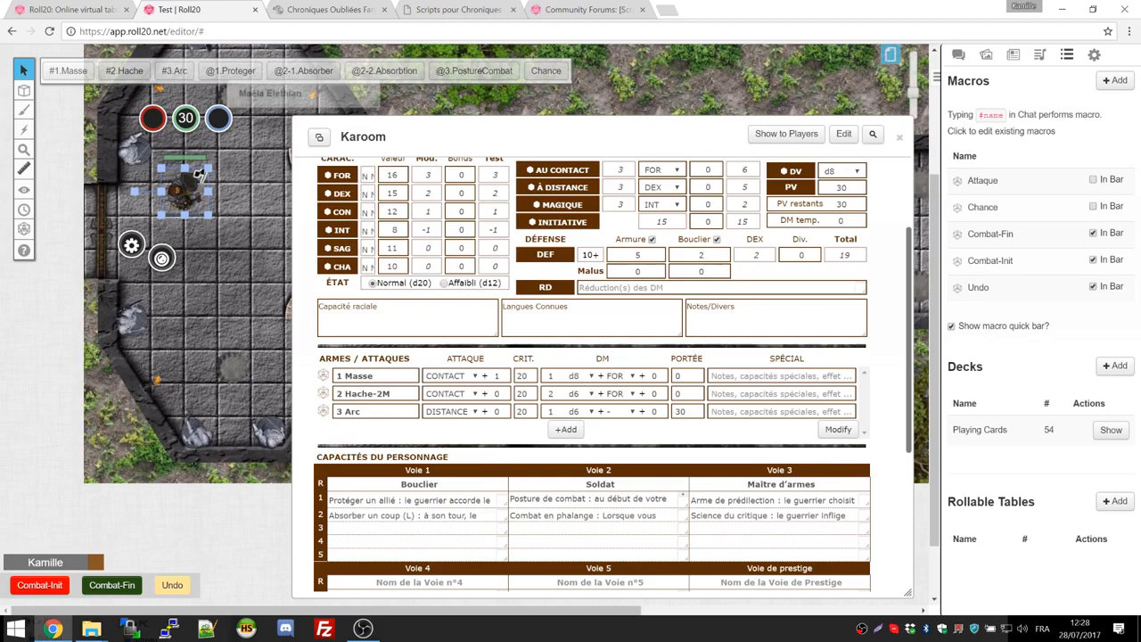
double_click(598, 140)
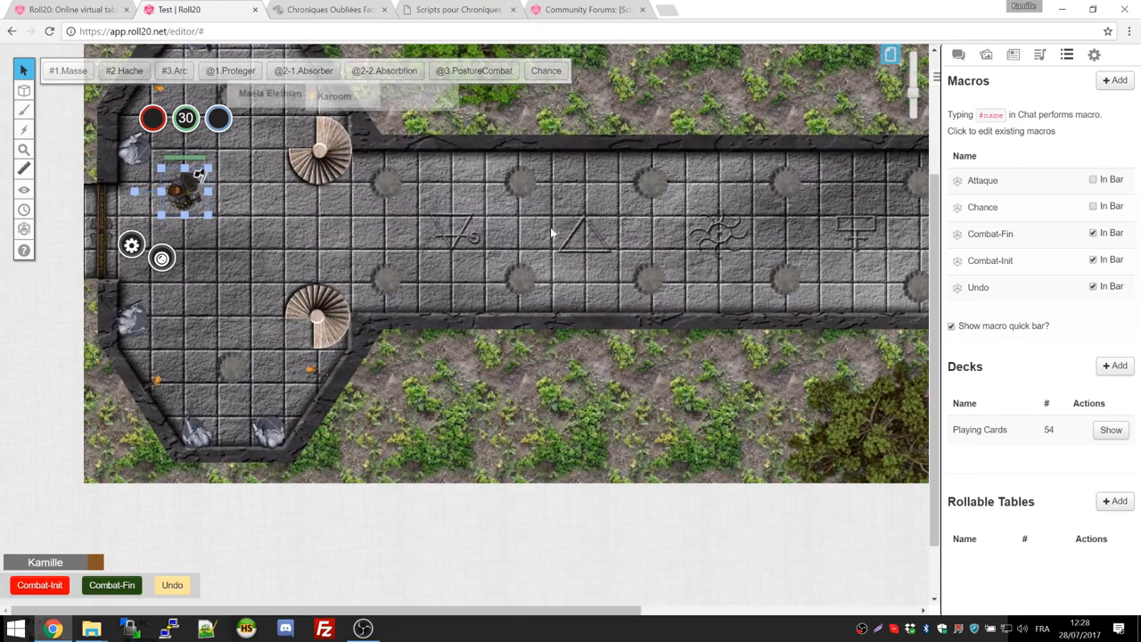
Step: Place Maëla Elethian's token on the map beside Karoom, and view its token settings
left_click(1013, 54)
left_click_drag(1016, 217, 252, 243)
double_click(249, 239)
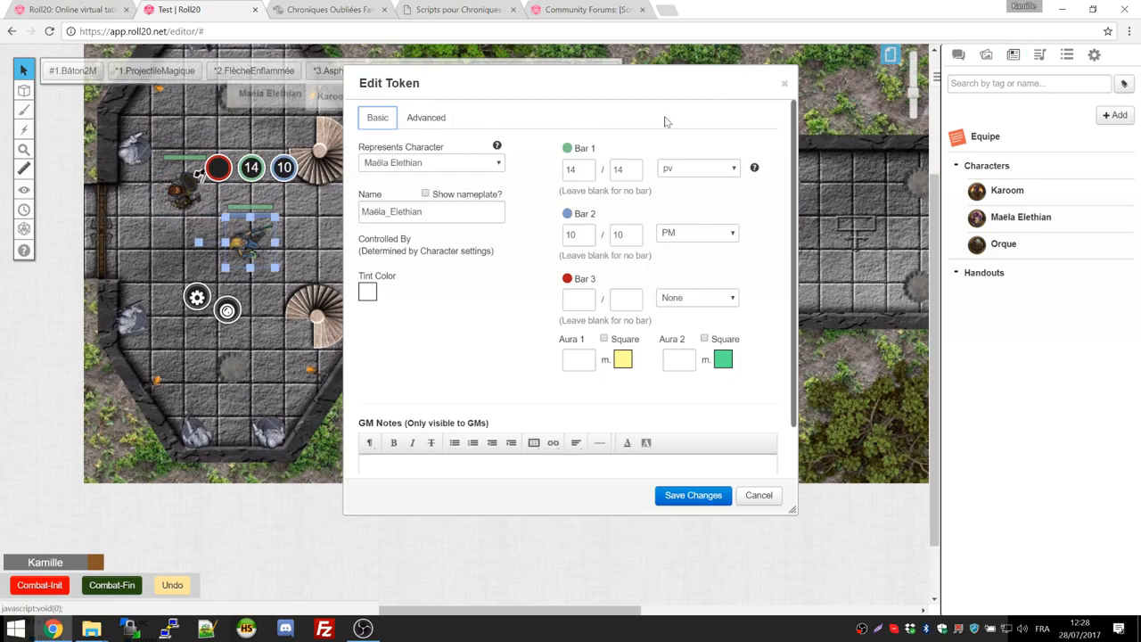
left_click(784, 83)
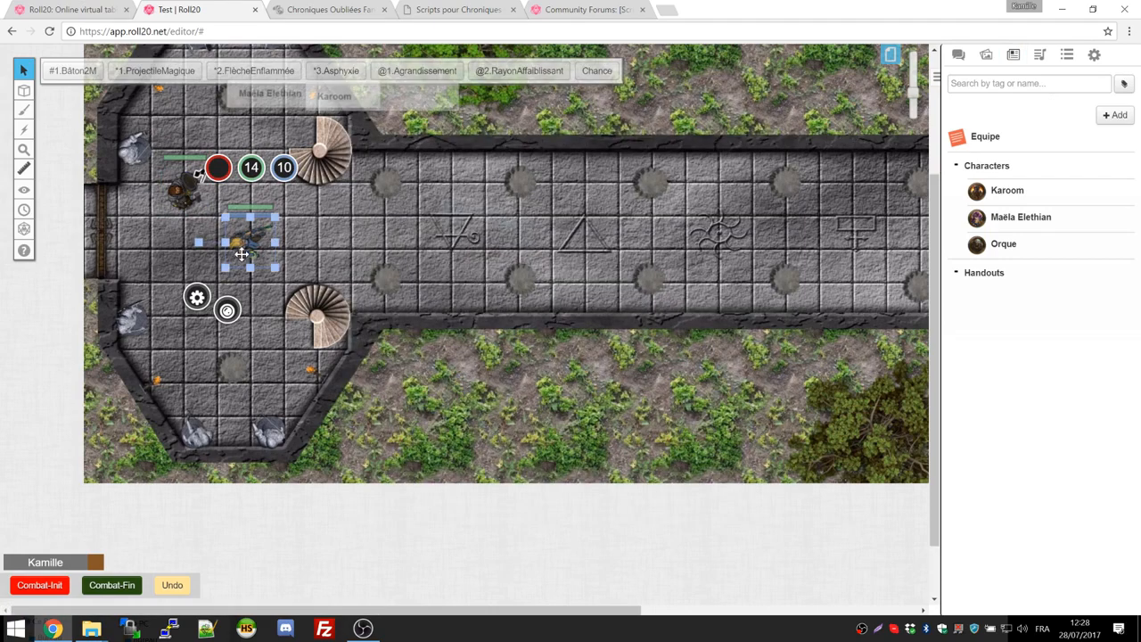
Step: Examine Maëla Elethian's weapons, magic paths, attributes and abilities, and close the open *3.Asphyxie ability editor
left_click(256, 93)
scroll(291, 137, "down", 2)
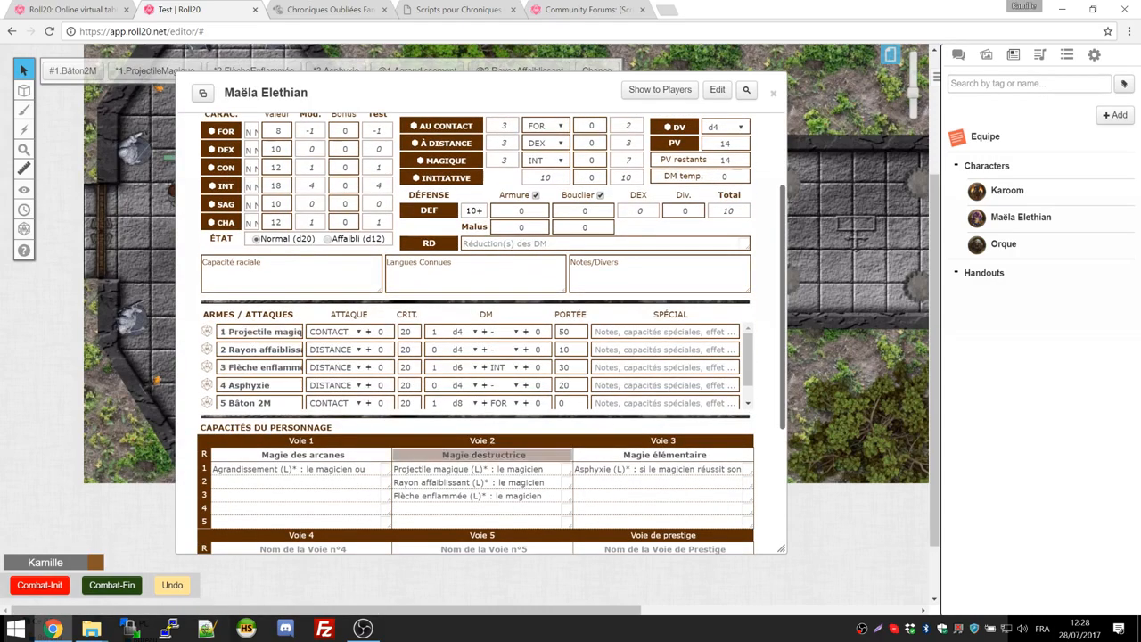
scroll(458, 305, "up", 3)
left_click(383, 125)
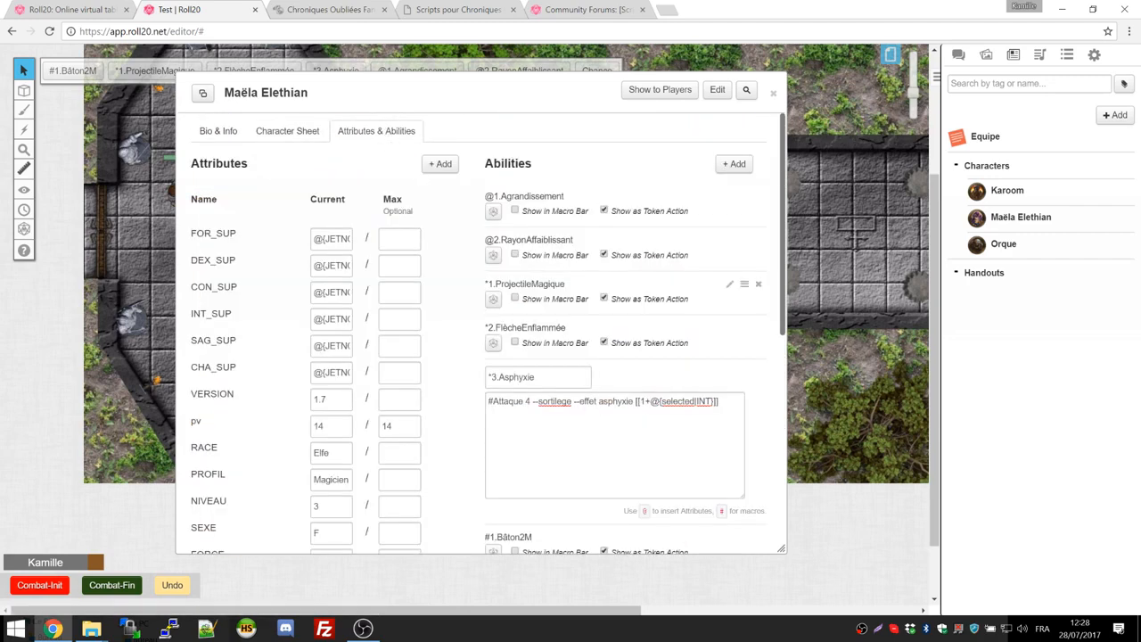
scroll(482, 330, "down", 2)
left_click(733, 238)
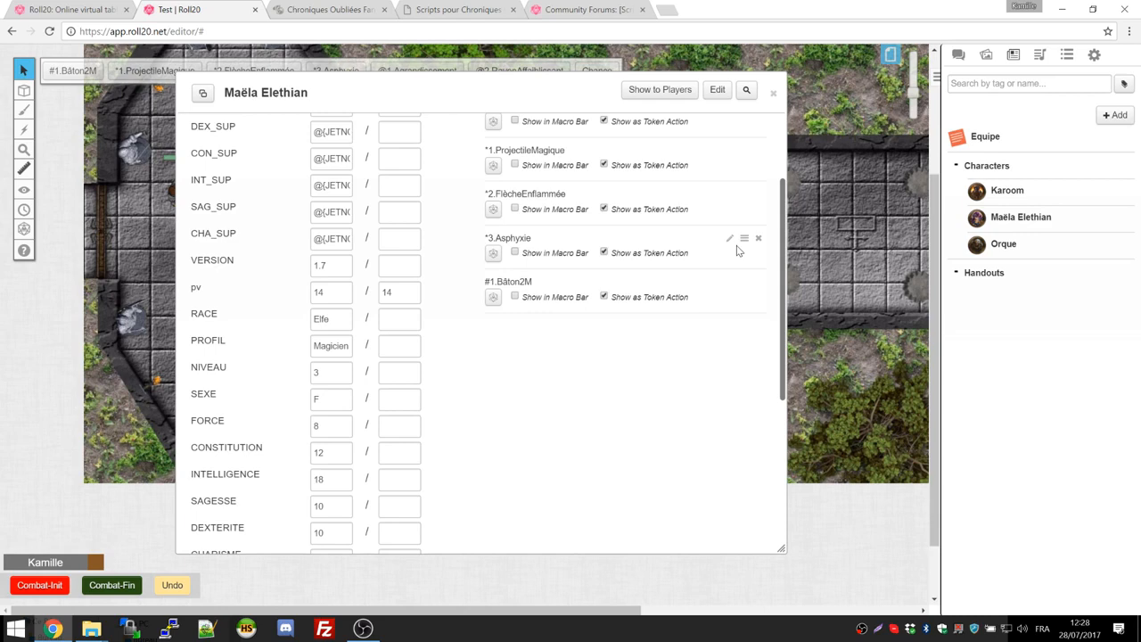
scroll(440, 358, "down", 4)
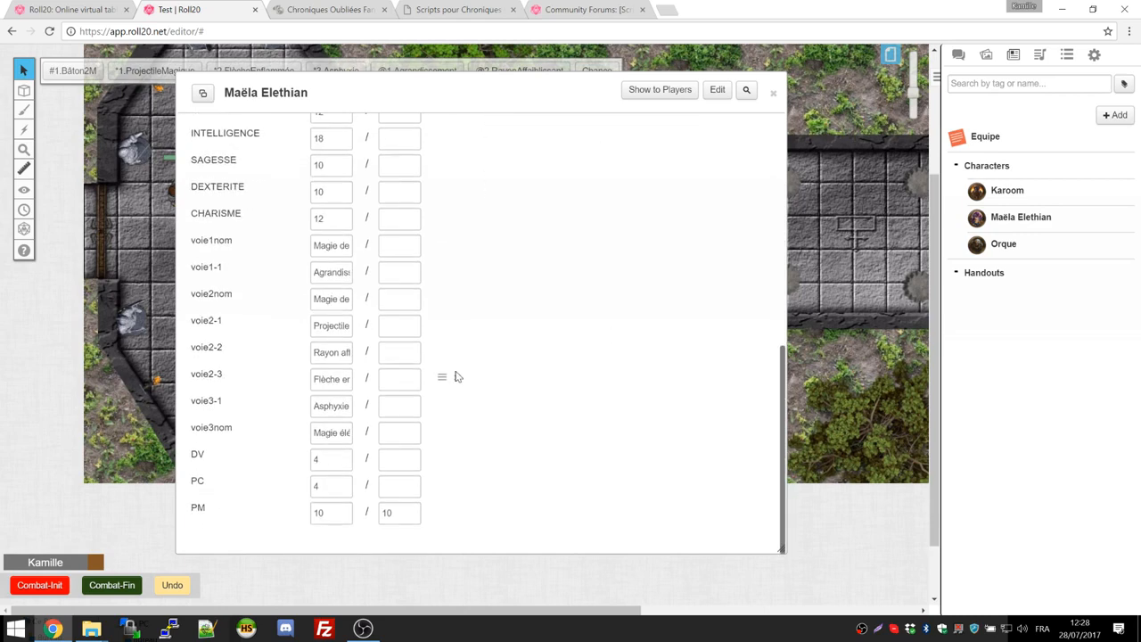
scroll(455, 376, "up", 5)
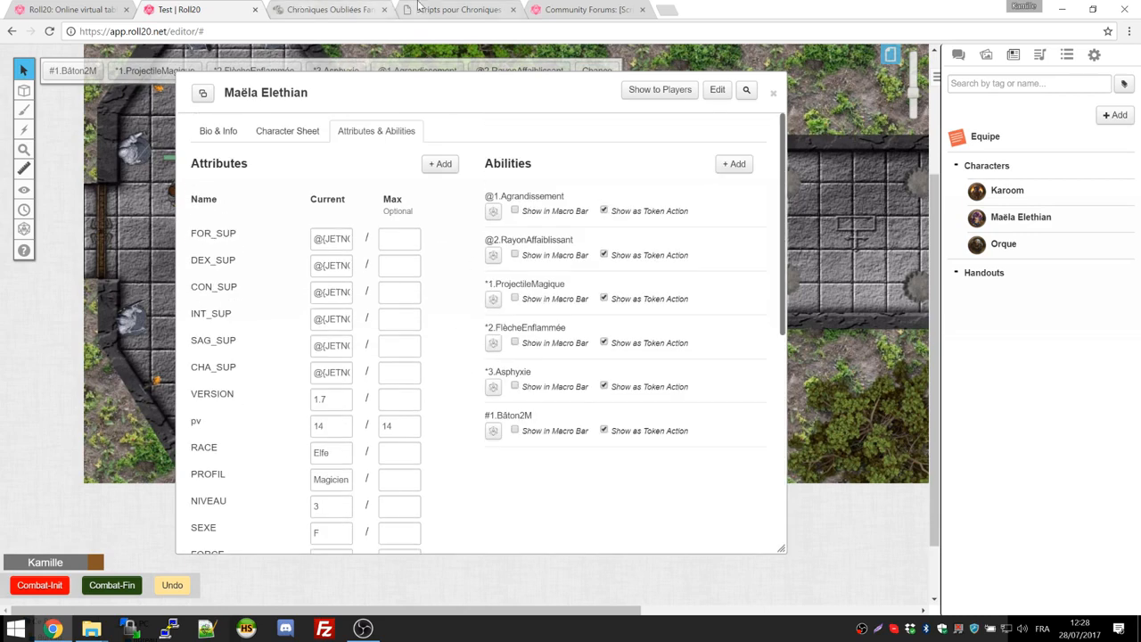
Step: Search the script documentation for agrand, and highlight the effect name and duration in the Agrandissement command
left_click(438, 9)
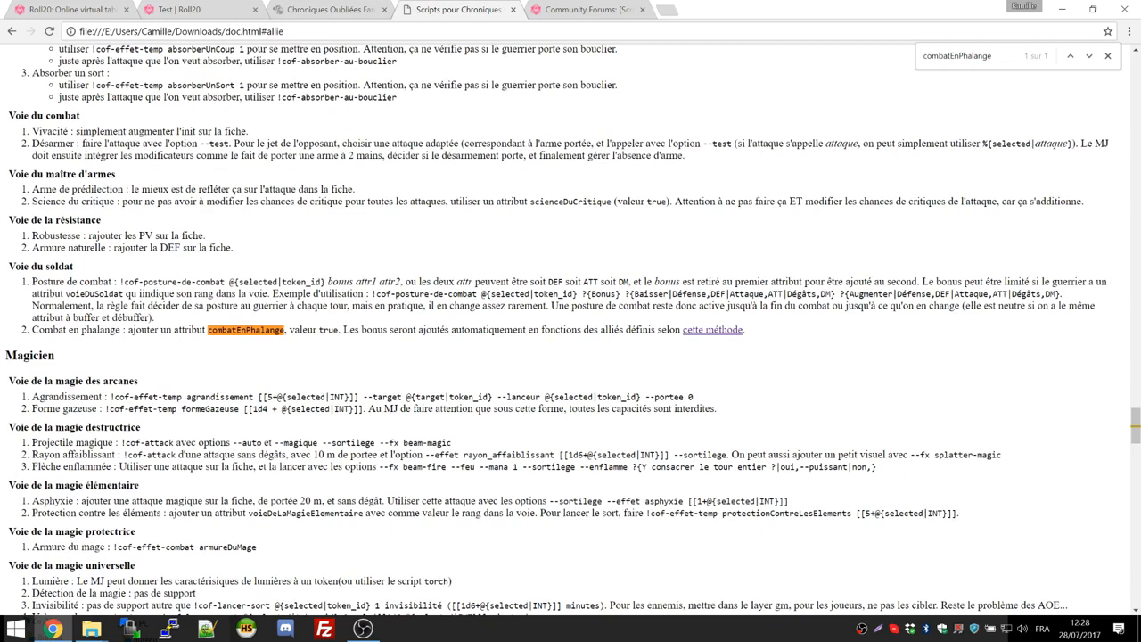
key("ctrl+f")
type("agrand")
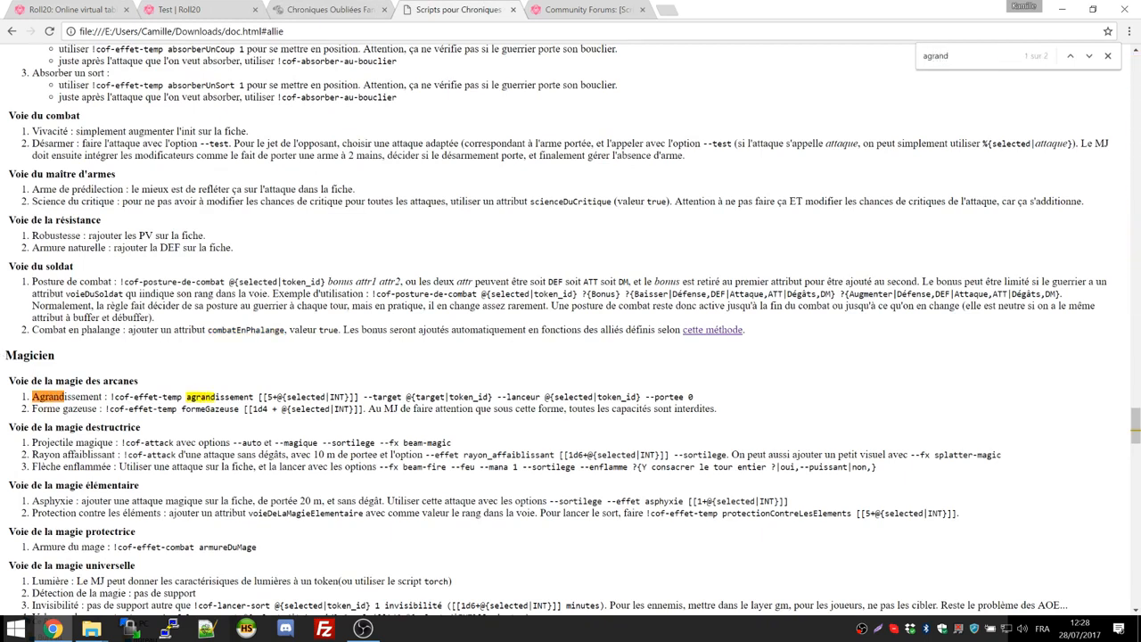
left_click_drag(109, 397, 645, 397)
double_click(219, 397)
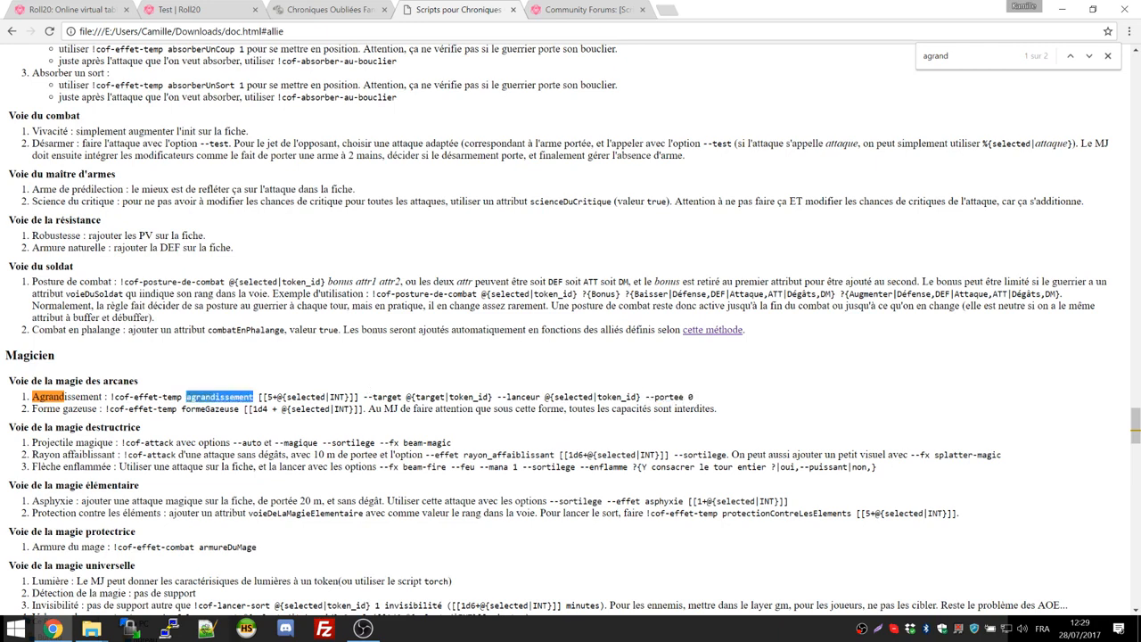
left_click_drag(255, 397, 340, 395)
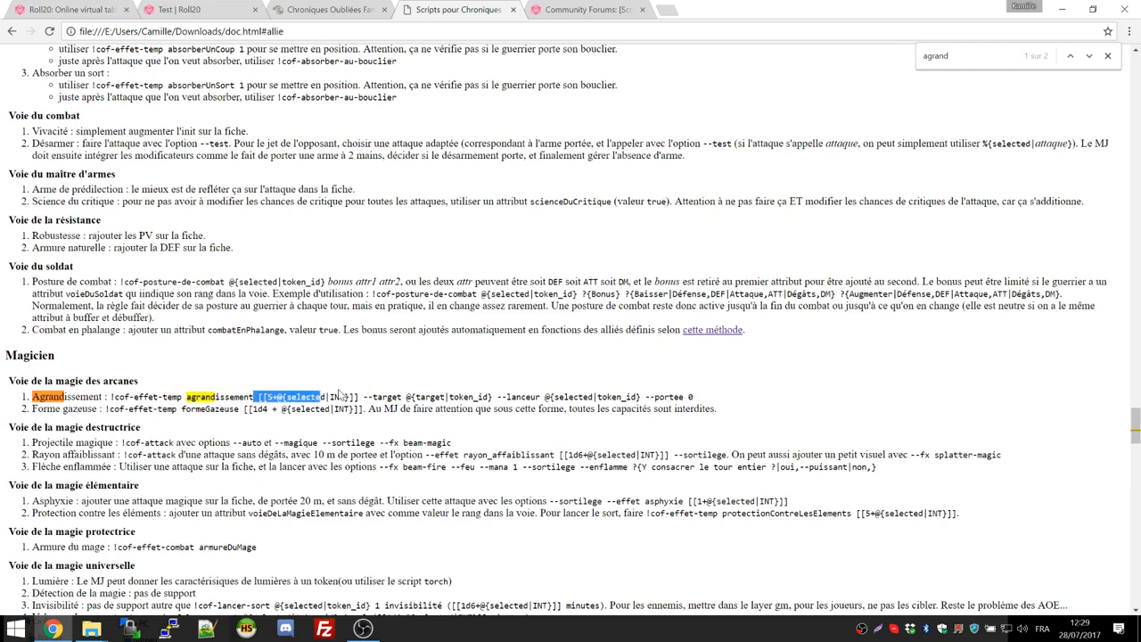
Step: Return to the Test game and highlight the command in Maëla Elethian's @1.Agrandissement ability
left_click(225, 7)
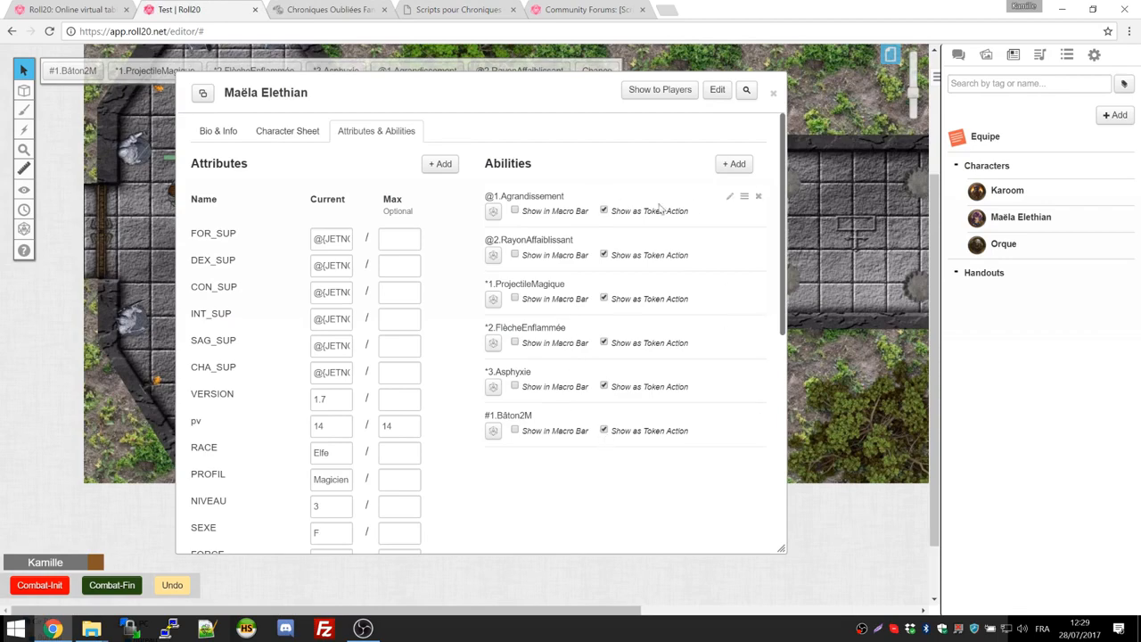
left_click(729, 196)
left_click_drag(723, 239, 298, 253)
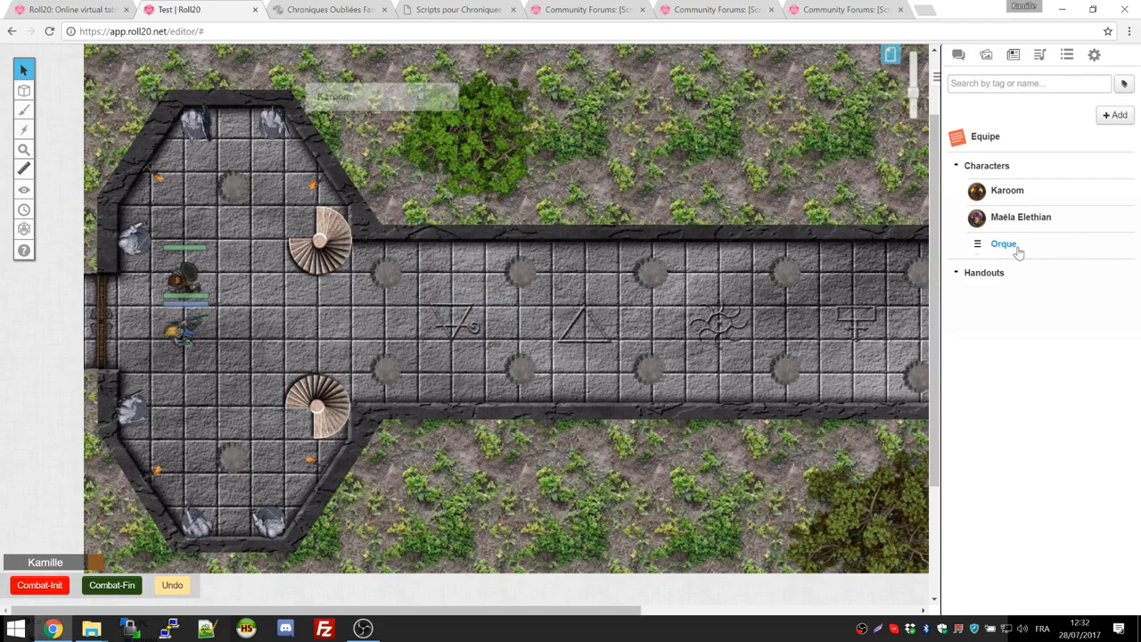
Step: Place three Orque tokens in the corridor on the map
left_click_drag(1007, 245, 437, 290)
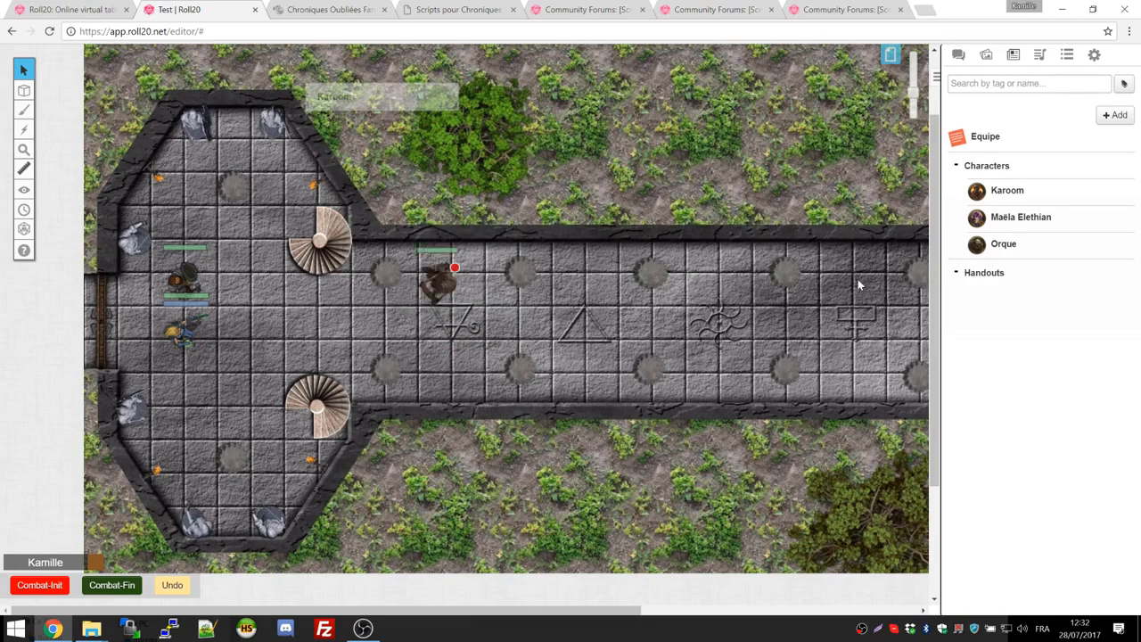
left_click_drag(1004, 248, 415, 352)
left_click_drag(1007, 248, 524, 327)
Step: Check the name in each of the three Orque tokens' settings, closing them without changes
double_click(419, 352)
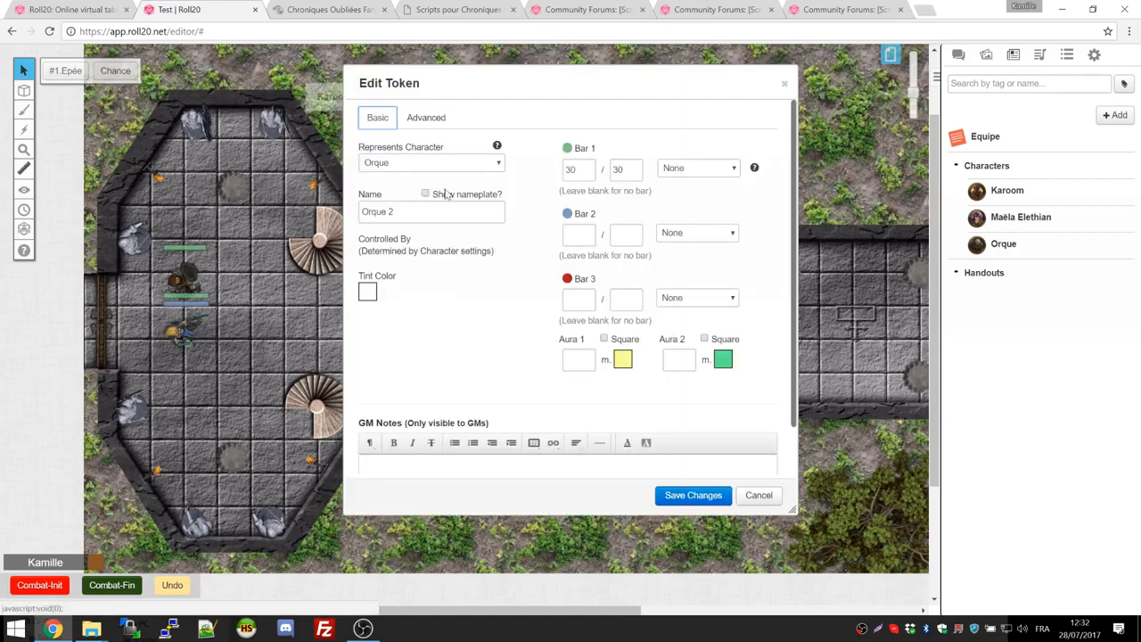
left_click(784, 83)
double_click(435, 301)
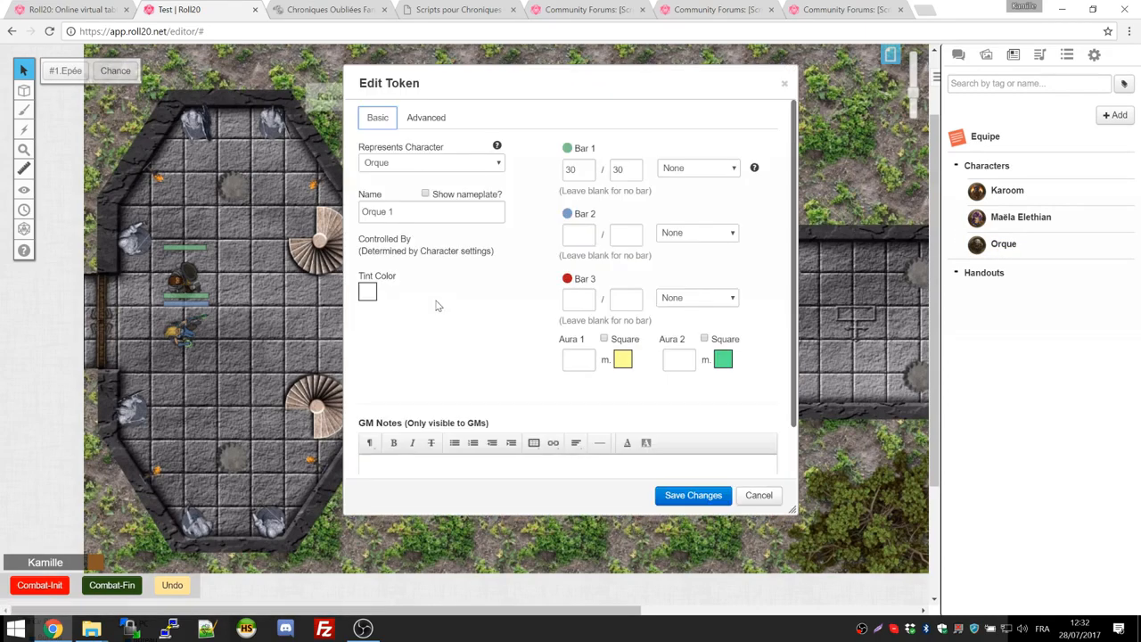
left_click(785, 84)
double_click(530, 325)
left_click(785, 82)
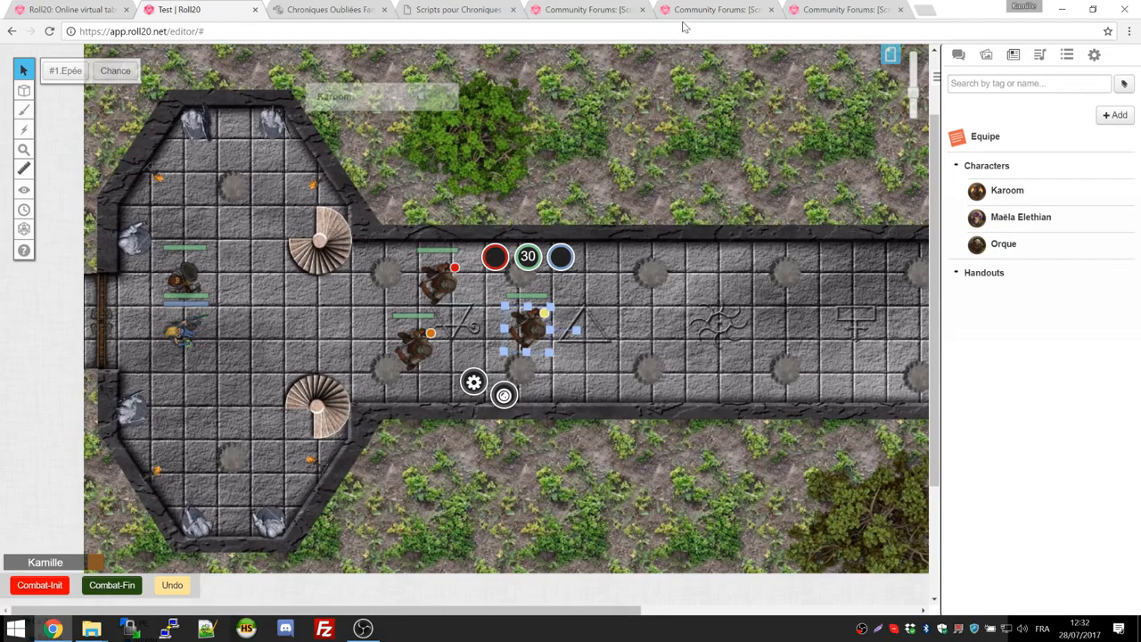
Step: Copy the !tnn --help command from the TokenNameNumber script's description on the API scripts page
left_click(584, 10)
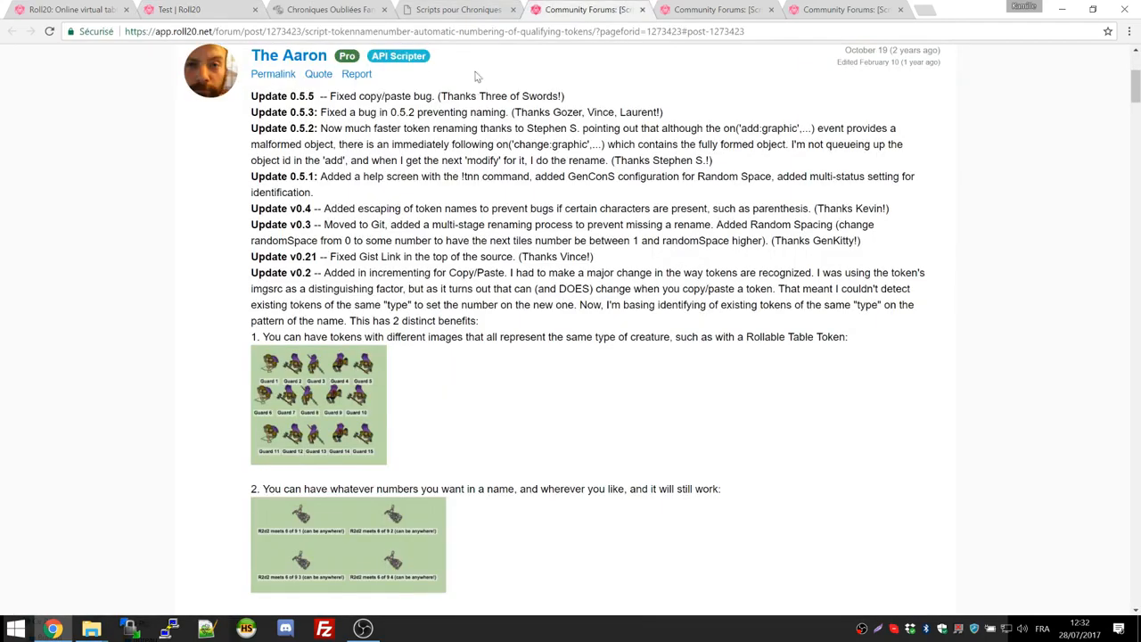
left_click(690, 4)
left_click(501, 4)
left_click(195, 7)
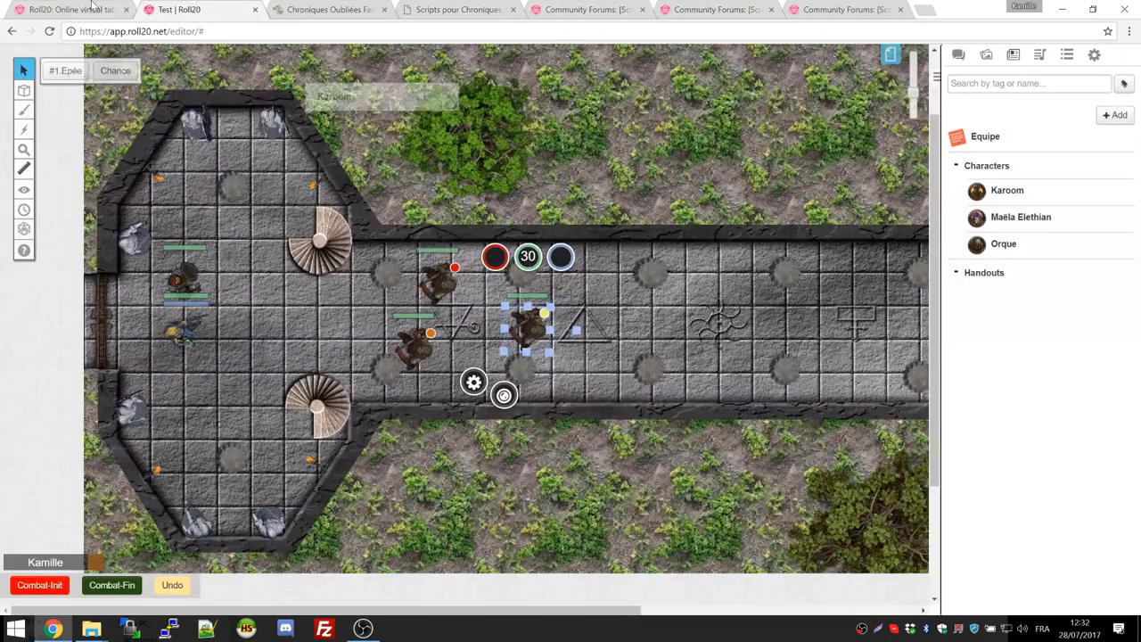
left_click(71, 9)
left_click_drag(247, 226, 185, 226)
key("ctrl+c")
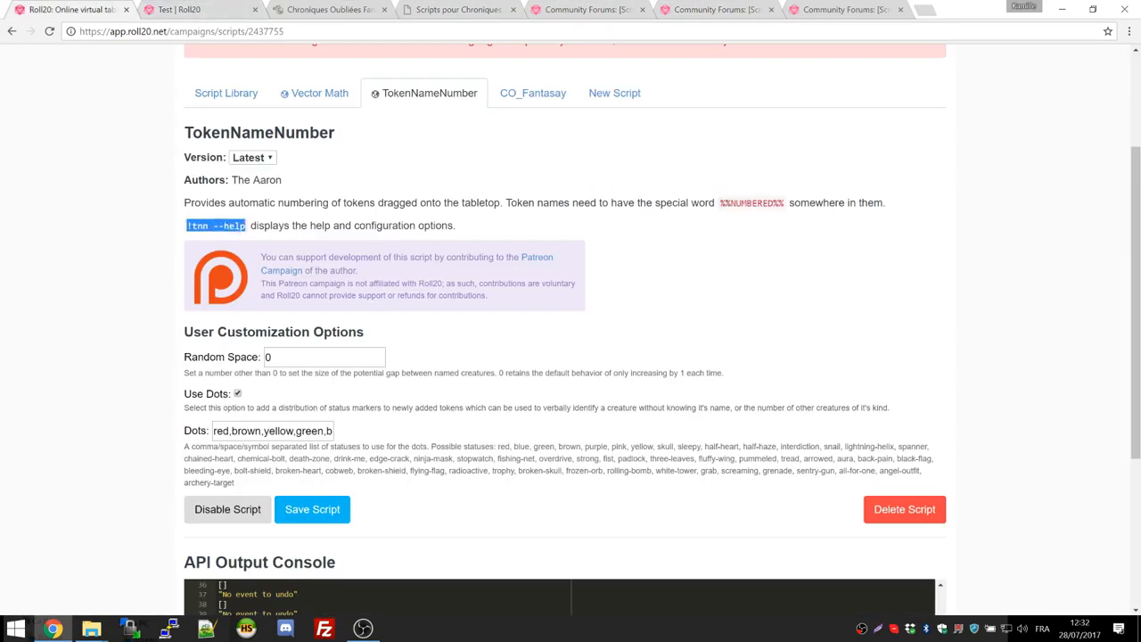
Step: Return to the Test game and run the !tnn --help command in the chat
left_click(229, 8)
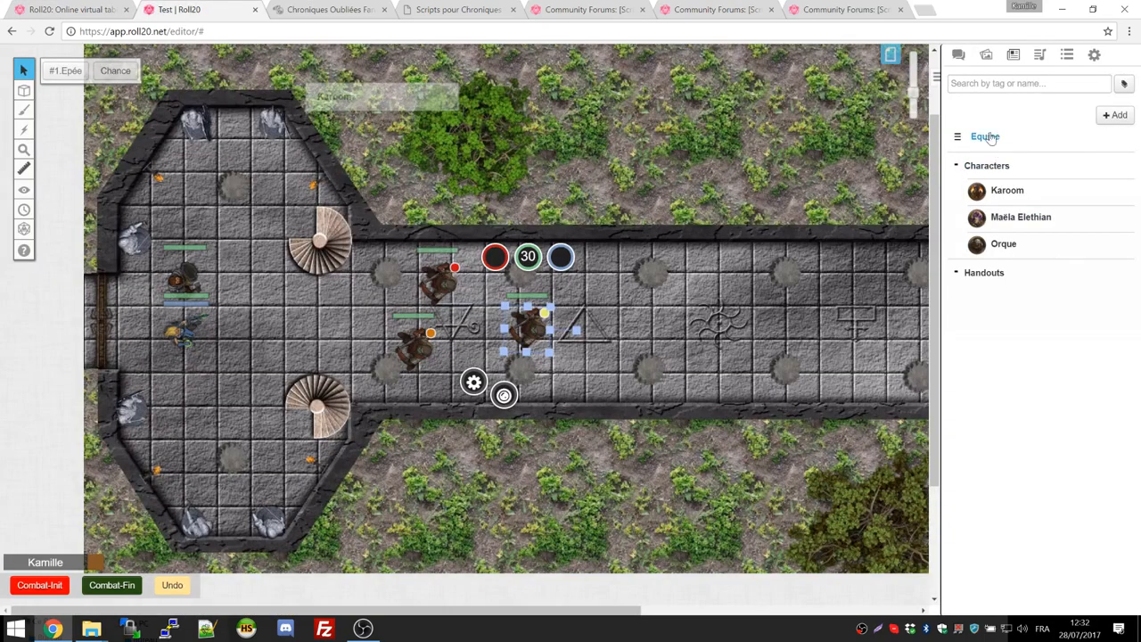
left_click(958, 55)
left_click(1019, 561)
key("ctrl+v")
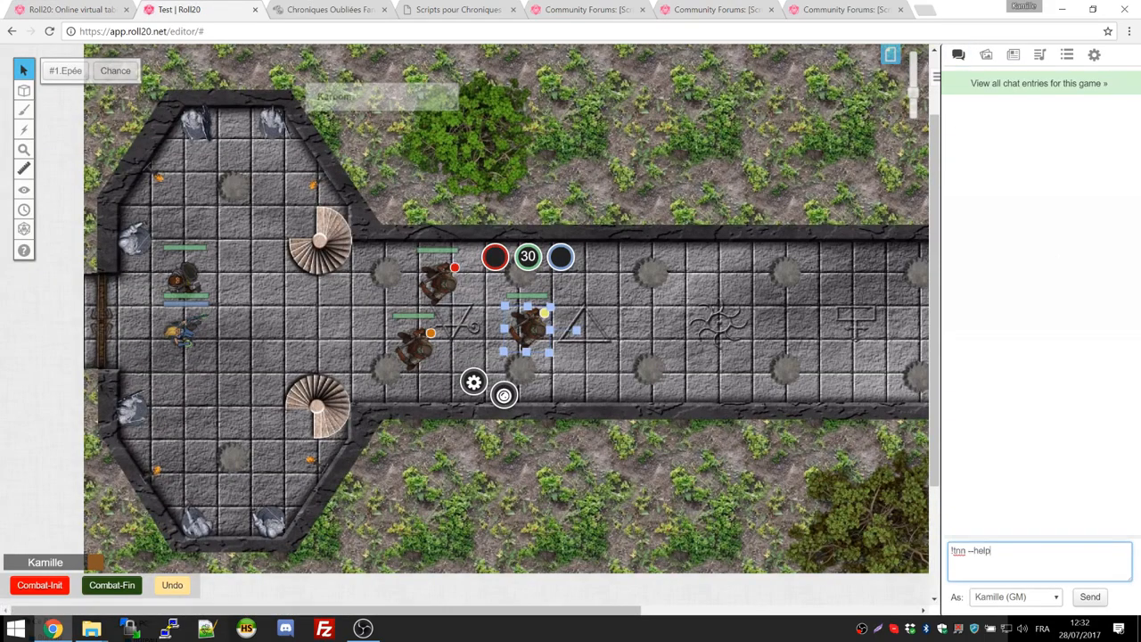
key("Return")
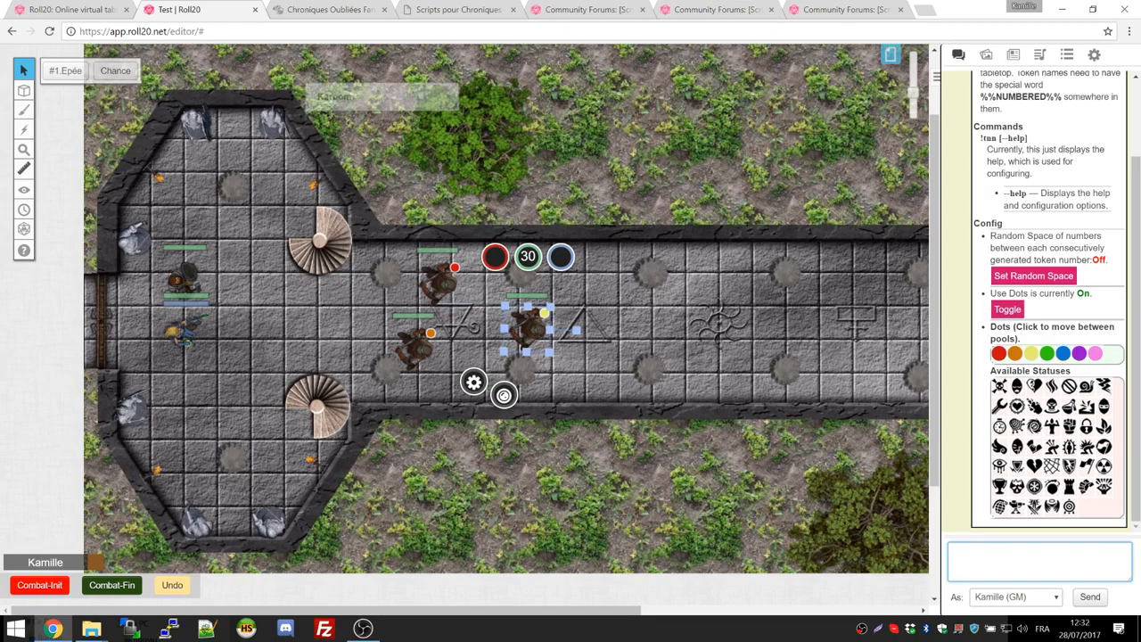
Step: Turn the TokenNameNumber Use Dots option off and back on from the chat help
left_click(1010, 308)
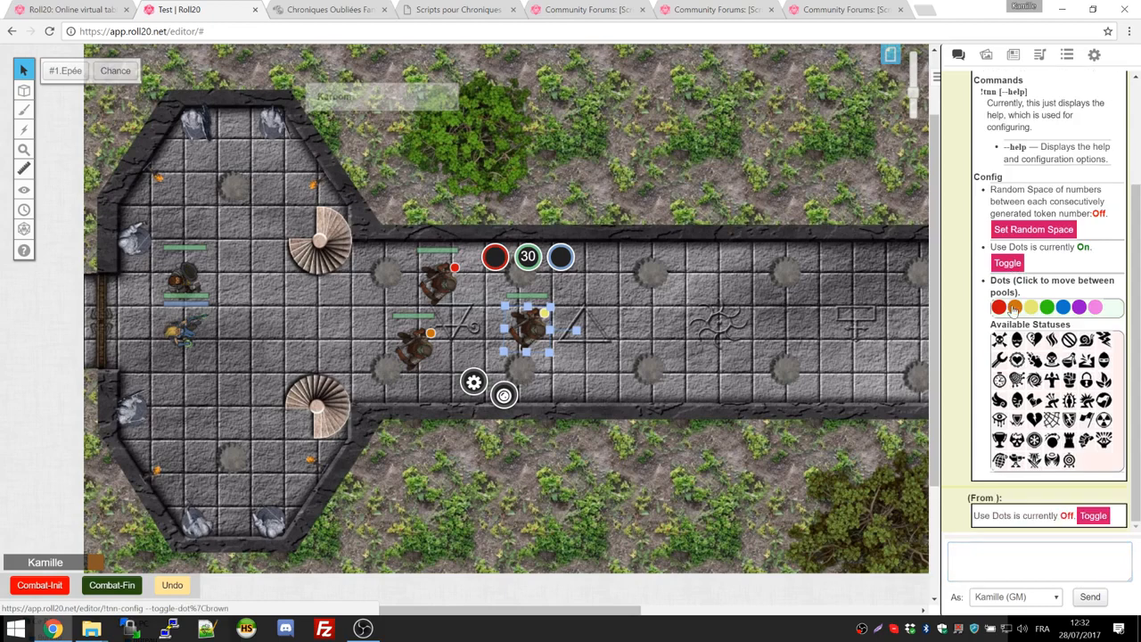
left_click(1089, 516)
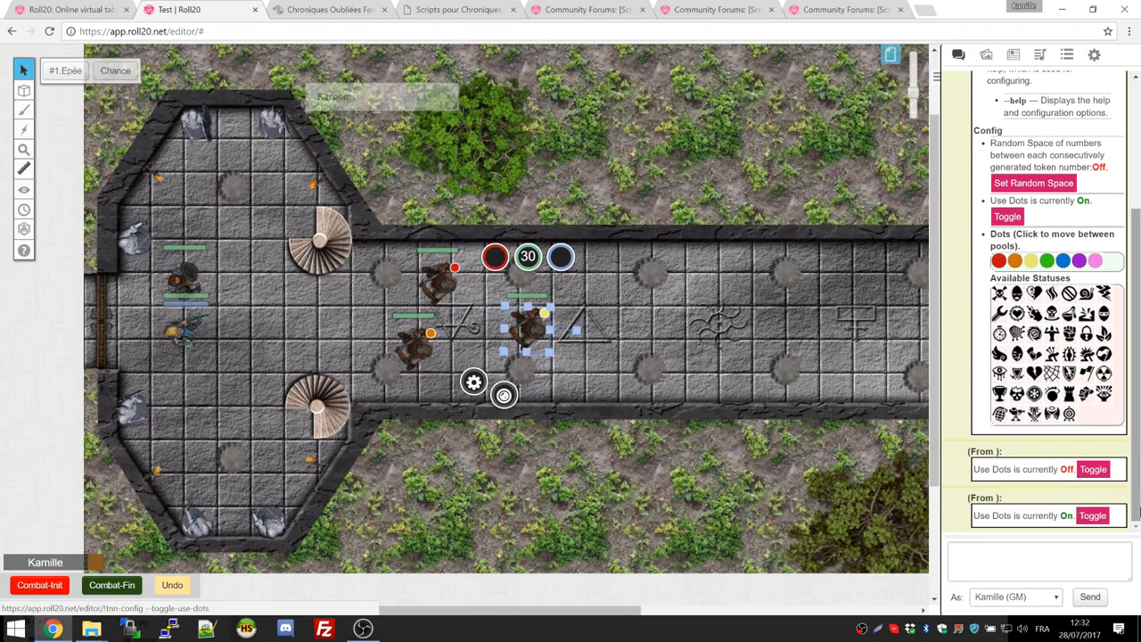
left_click(773, 331)
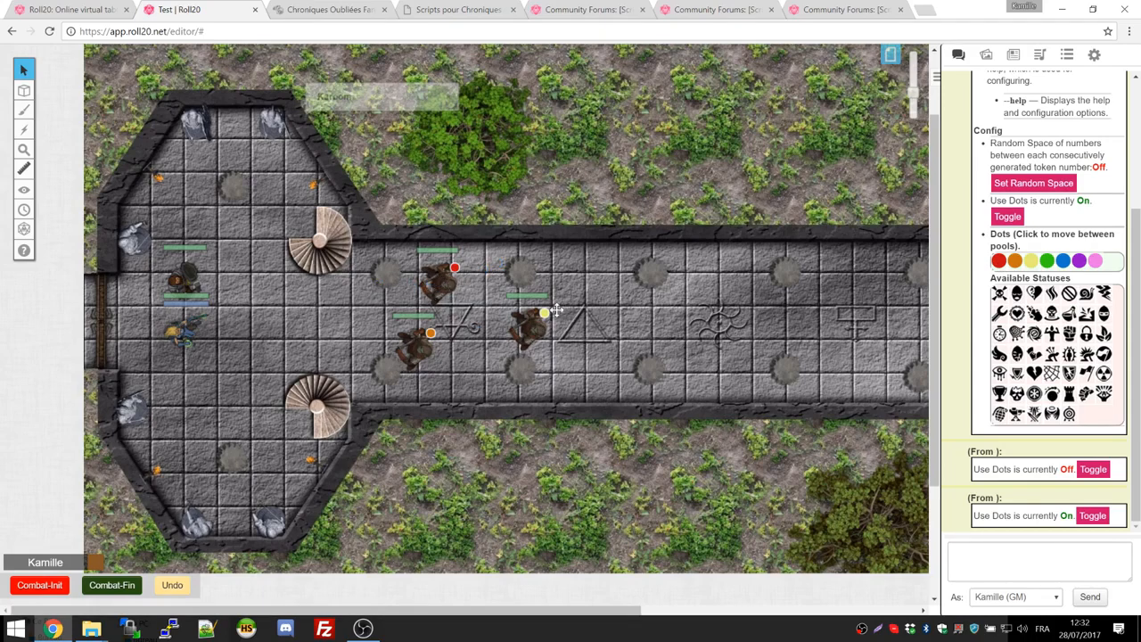
Step: Reopen the journal and move the orange-marked and red-marked Orque tokens from the corridor toward the room with the heroes
left_click(986, 54)
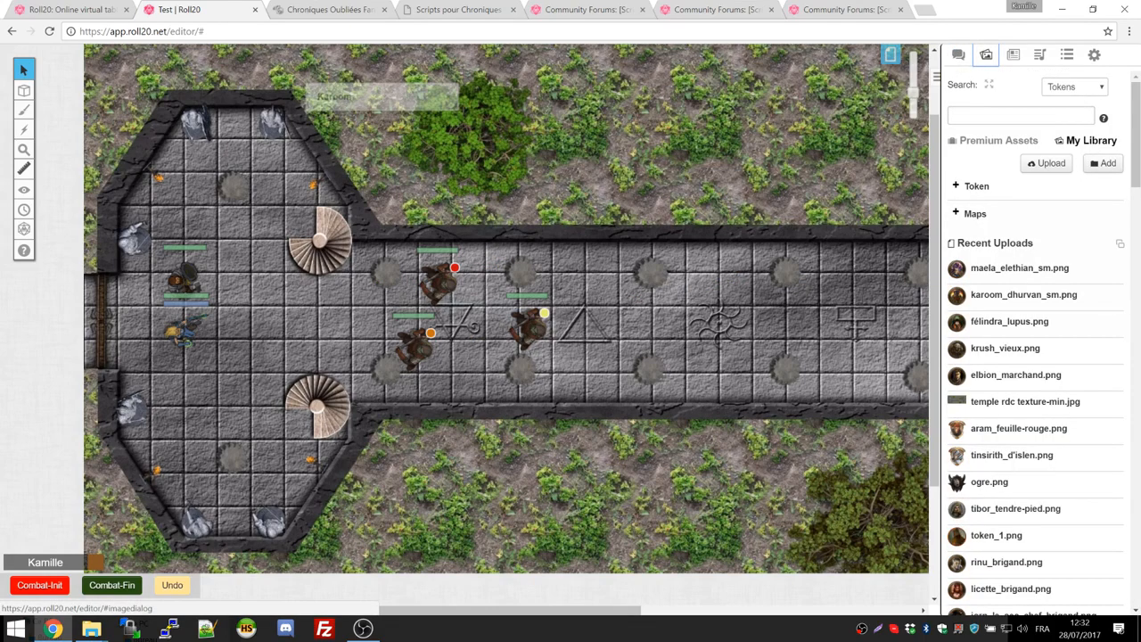
left_click(1013, 55)
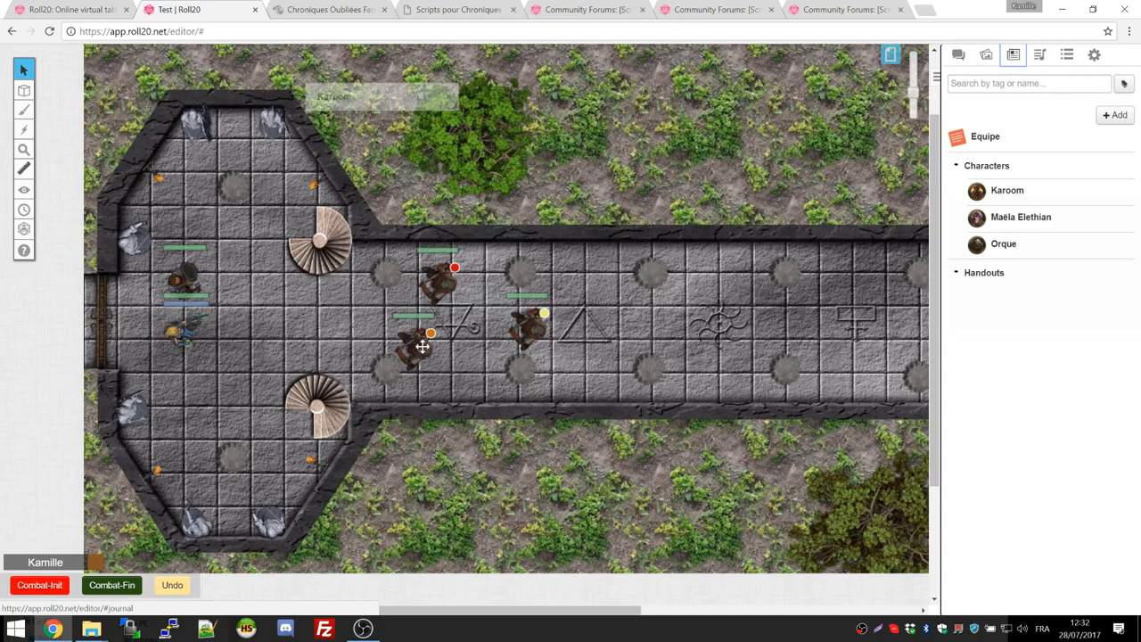
left_click_drag(423, 345, 294, 357)
left_click_drag(436, 282, 321, 291)
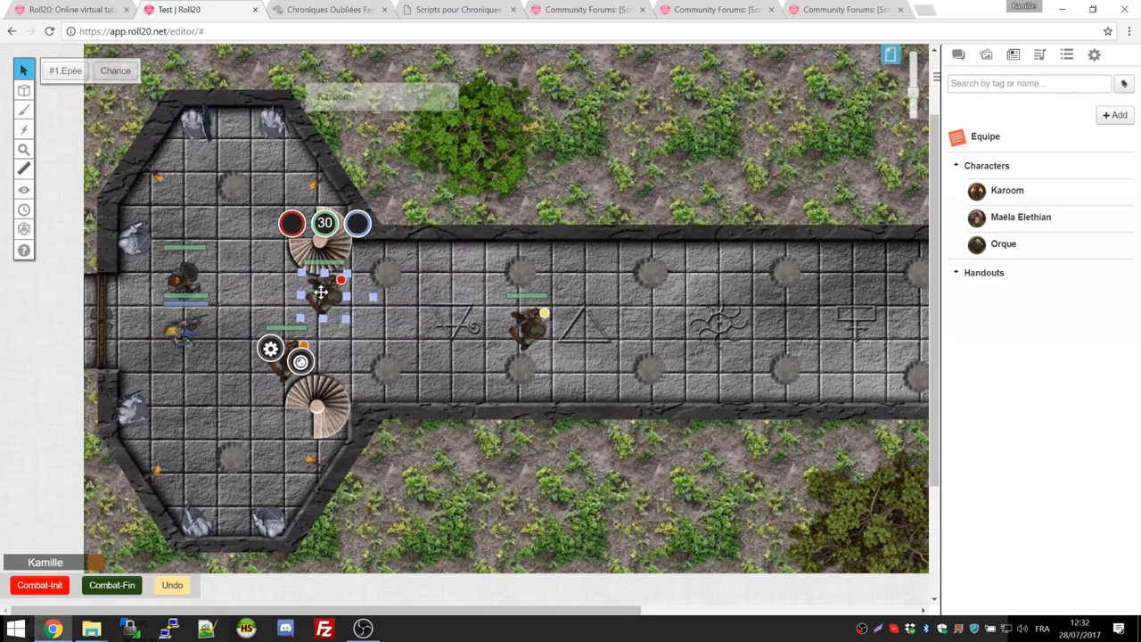
Step: Review the Orque's character sheet and the command in its #1.Epée ability, closing the sheet without changes
double_click(321, 292)
left_click(378, 129)
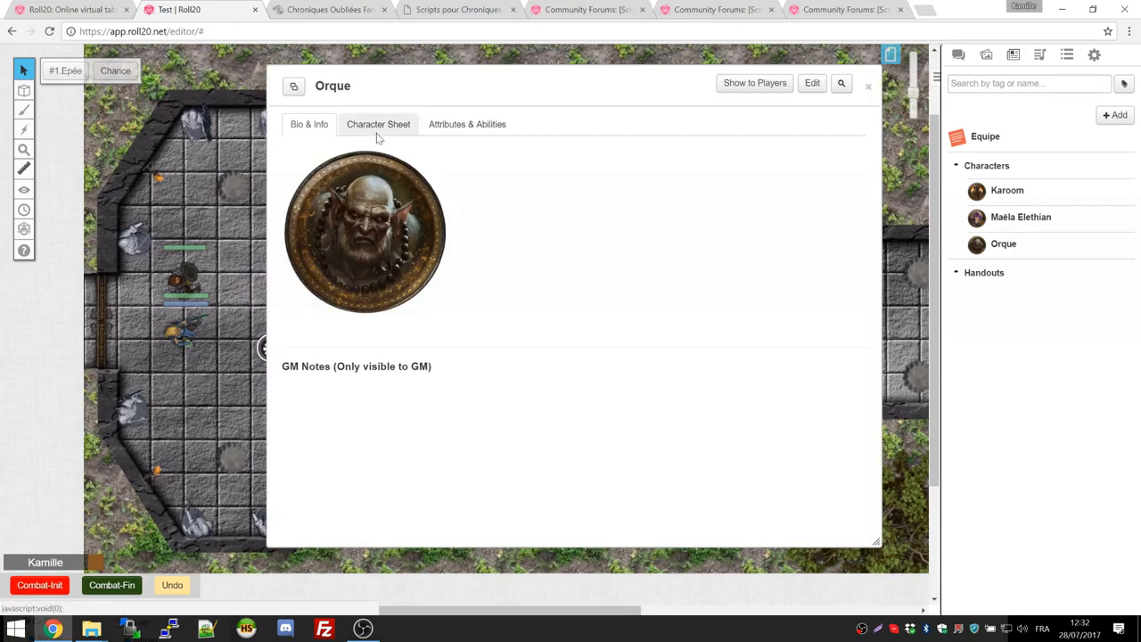
scroll(571, 321, "down", 2)
scroll(570, 320, "up", 3)
left_click(467, 123)
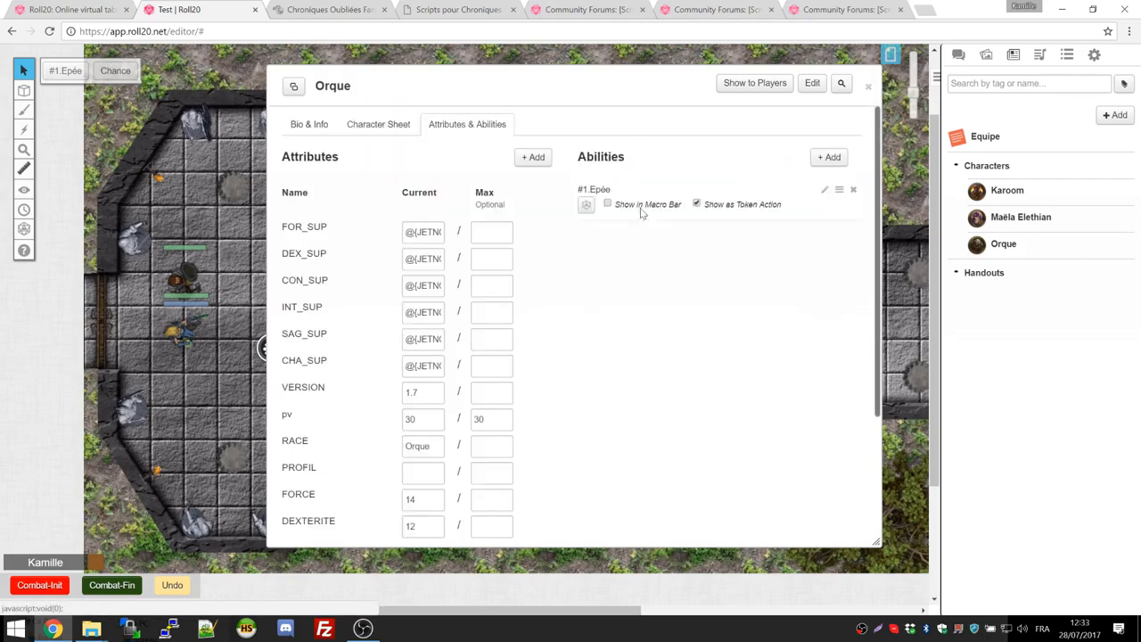
left_click(822, 193)
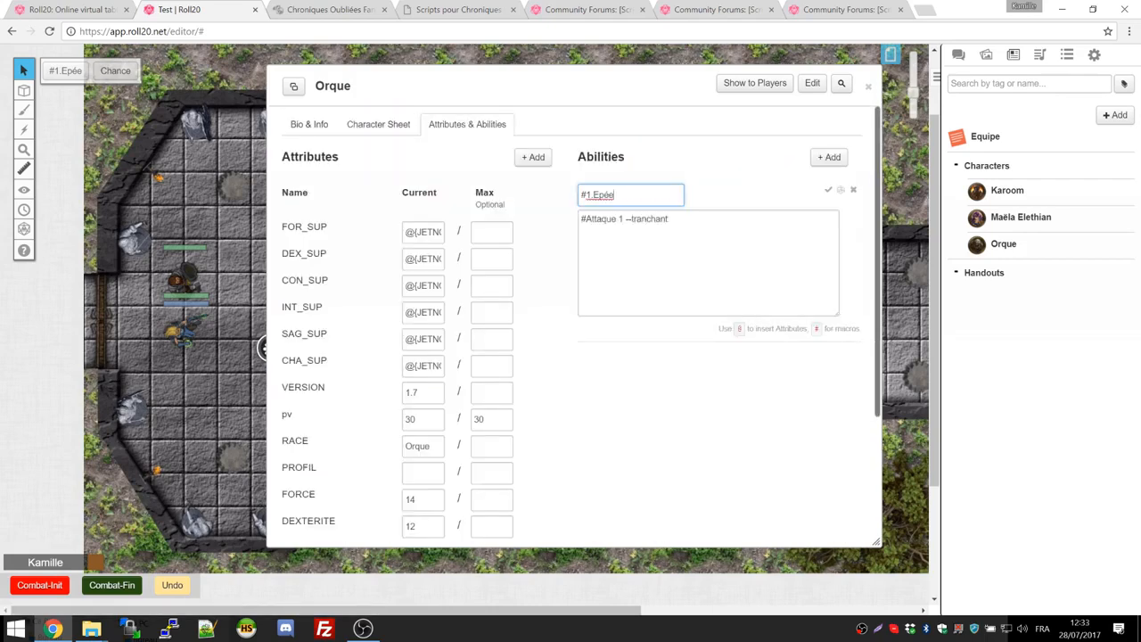
left_click(827, 191)
left_click(867, 87)
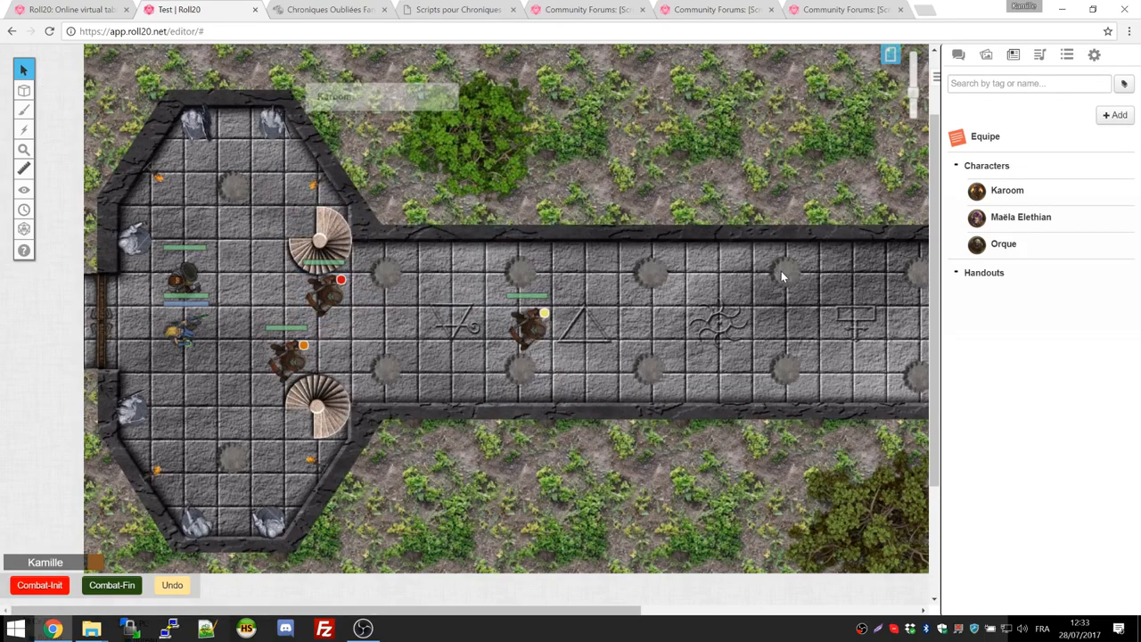
Step: Bring the yellow-marked and red-marked Orques closer, and place Karoom in front of them with Maëla Elethian behind him
left_click_drag(530, 327, 369, 348)
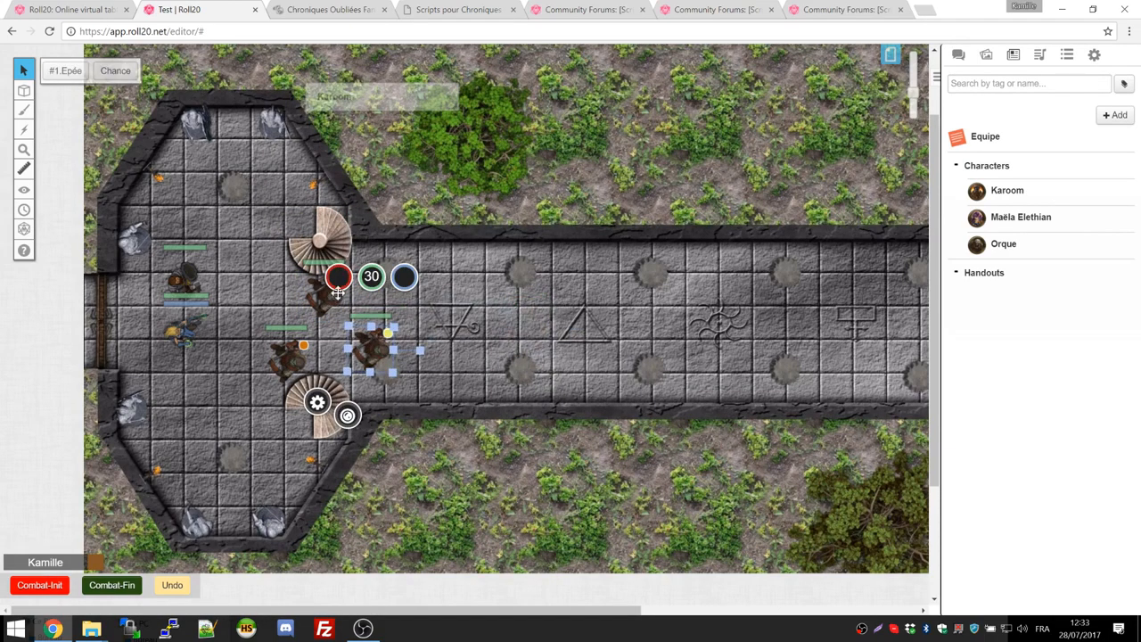
left_click_drag(338, 292, 278, 299)
left_click_drag(189, 283, 164, 335)
left_click(180, 336)
left_click_drag(377, 346, 364, 305)
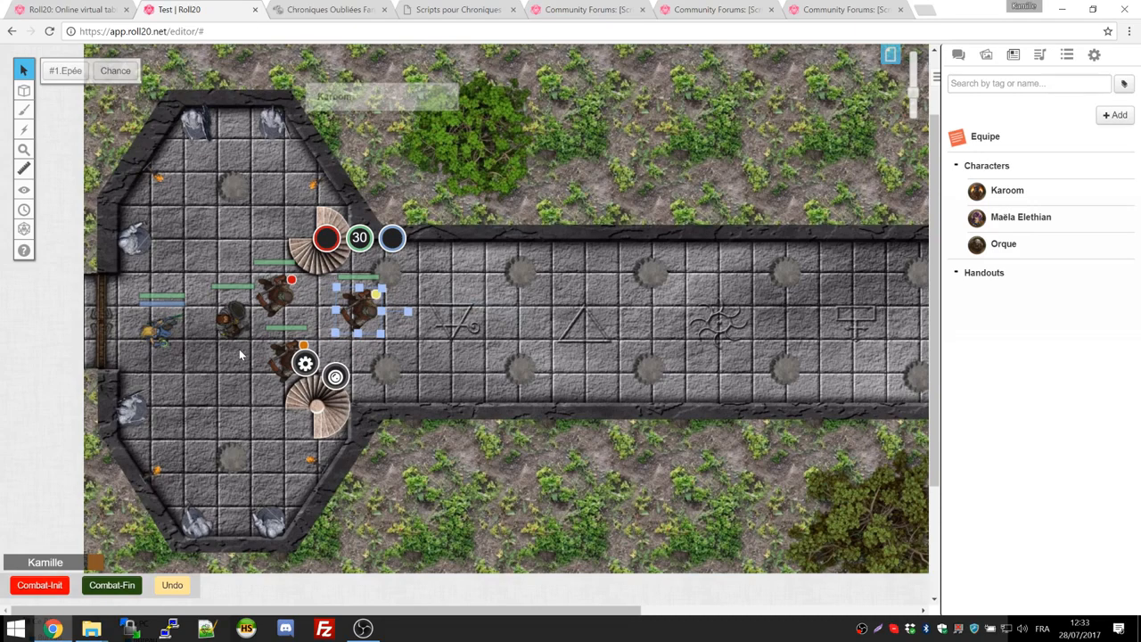
Step: Select all five tokens in the room and start combat with the Combat-Init macro
left_click(239, 234)
left_click_drag(130, 217, 464, 547)
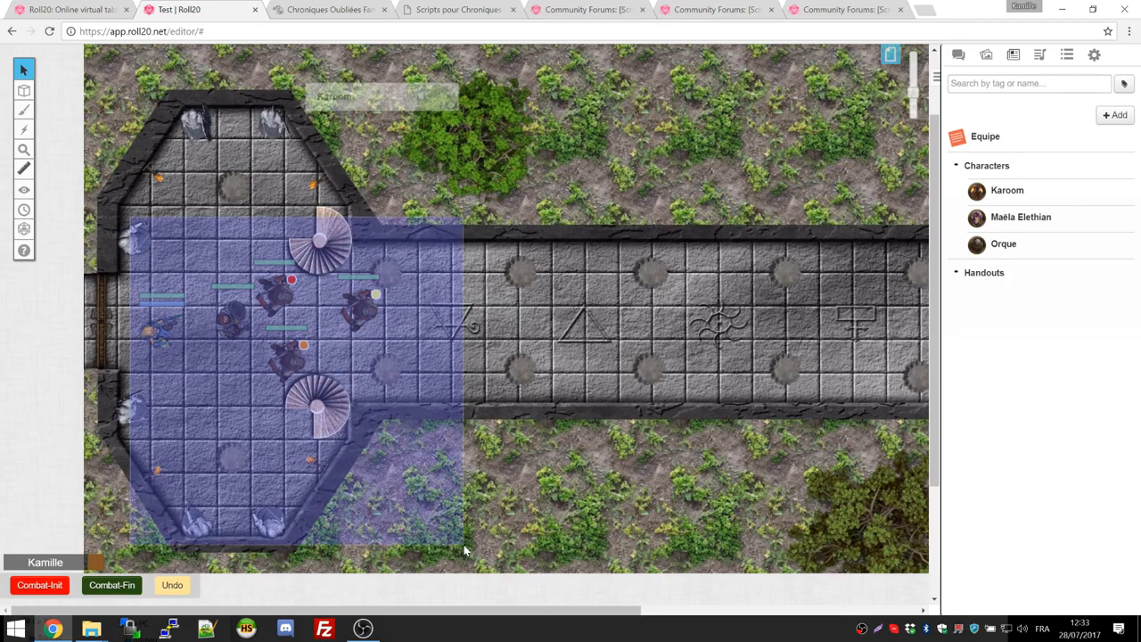
left_click_drag(464, 547, 463, 547)
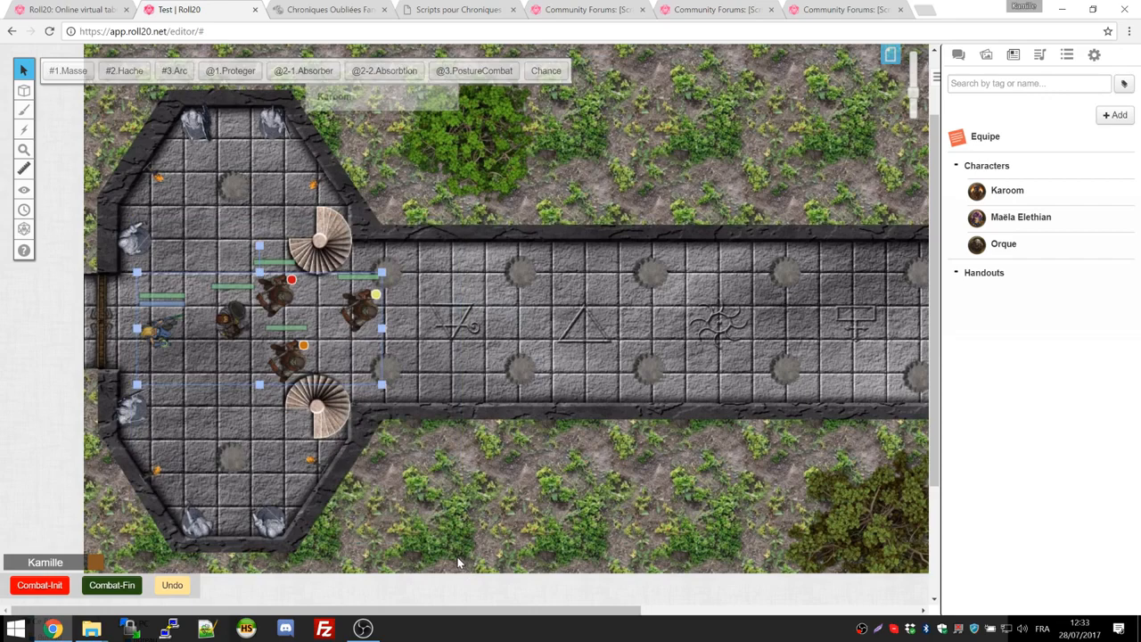
left_click(35, 586)
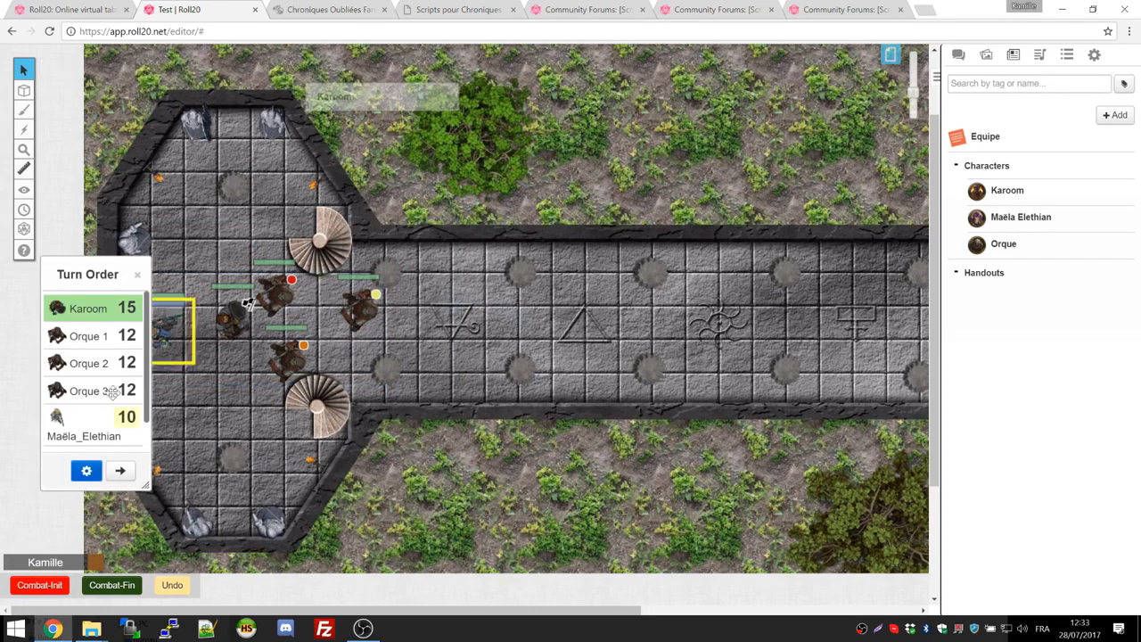
Step: Move the Turn Order window clear of the tokens and resize it to show every entry
left_click_drag(111, 504, 138, 506)
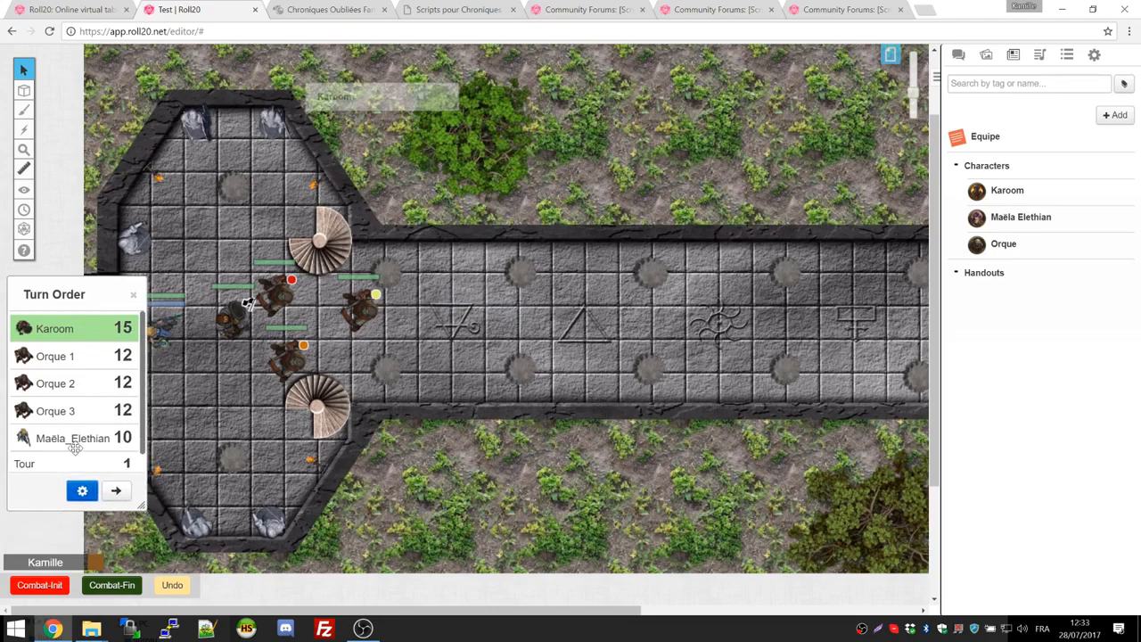
left_click_drag(79, 294, 698, 226)
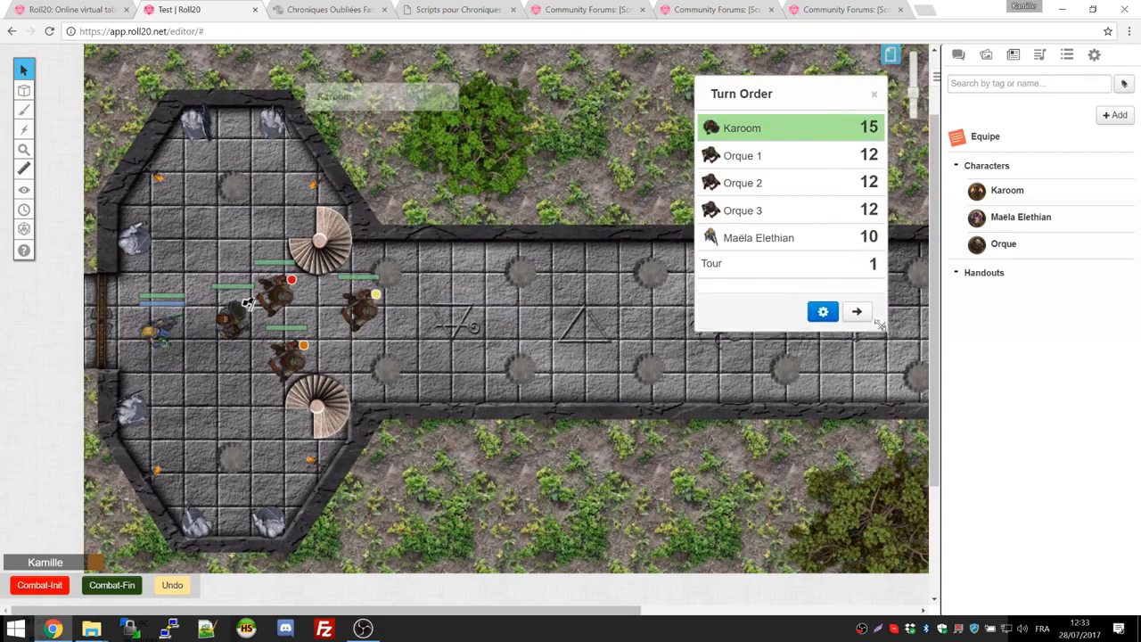
left_click_drag(881, 327, 884, 322)
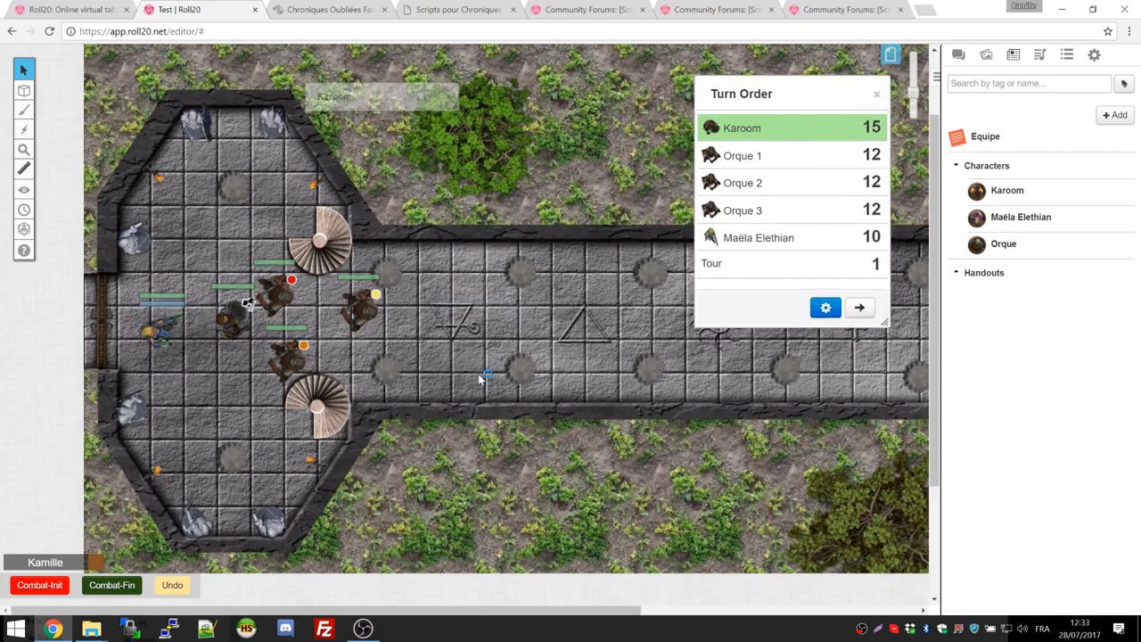
Step: Turn Karoom's token, attack the red-marked Orque with his #1.Masse ability, and show the result in the chat
left_click(230, 316)
mouse_move(230, 317)
left_mouse_down()
mouse_move(225, 349)
mouse_move(240, 309)
left_mouse_up()
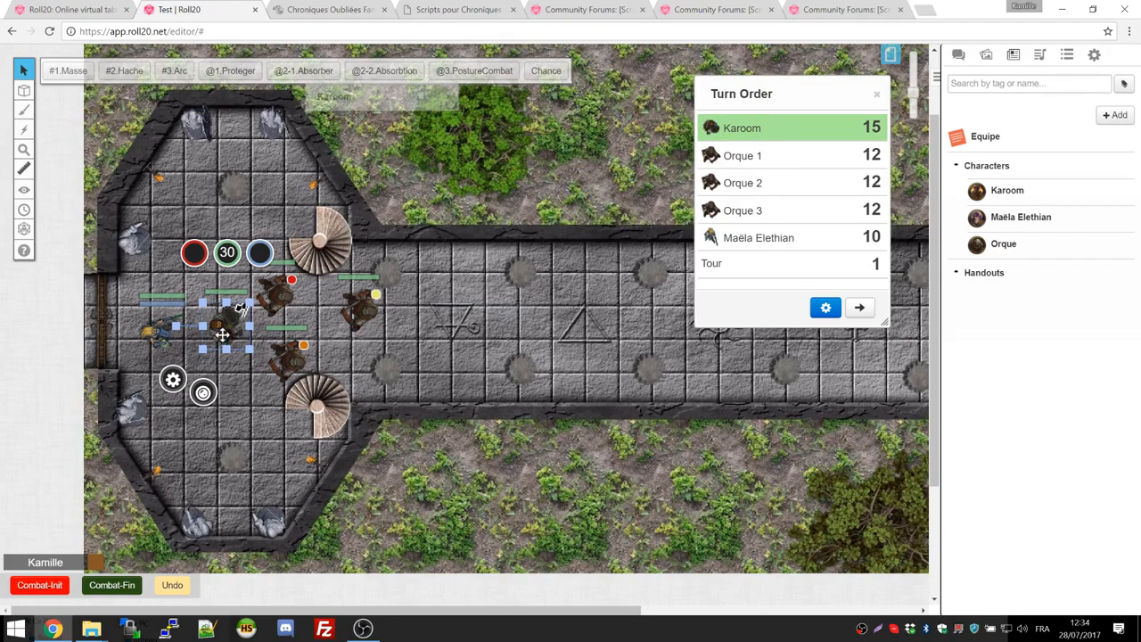
left_click(63, 72)
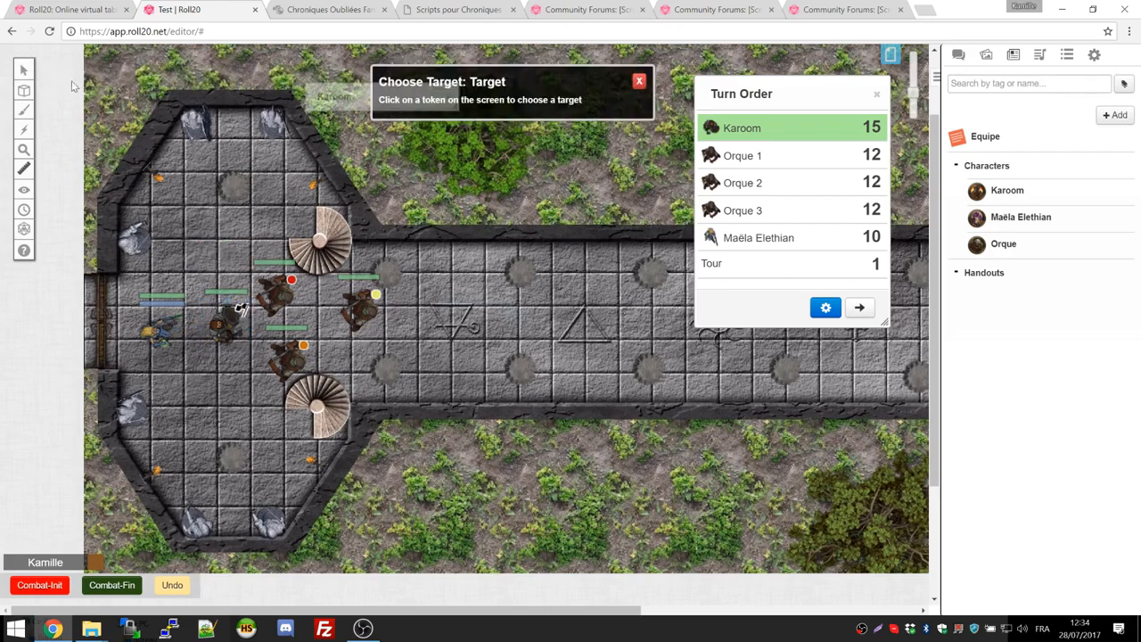
left_click(278, 295)
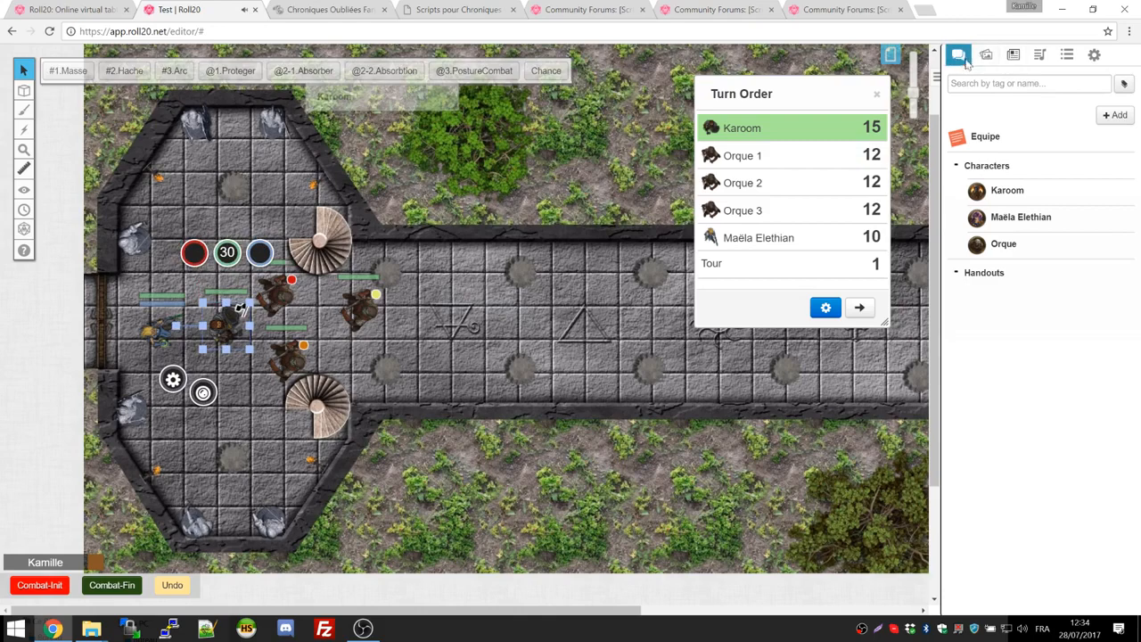
left_click(959, 57)
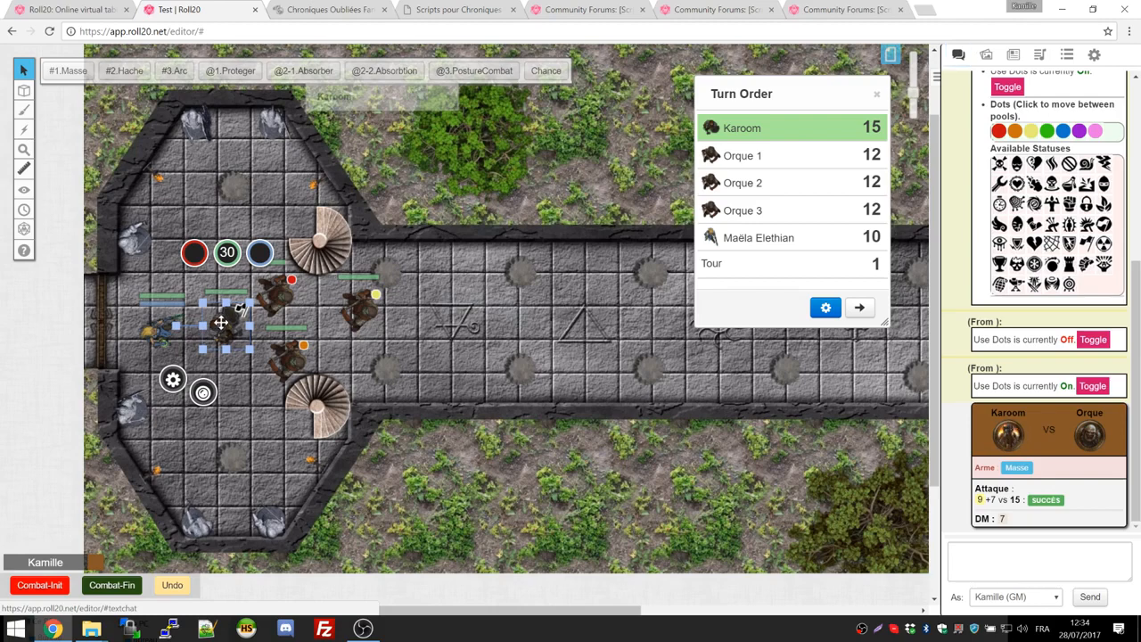
Step: Compare the Masse attack and damage rolls in the chat with Karoom's weapon entry on his character sheet
double_click(321, 95)
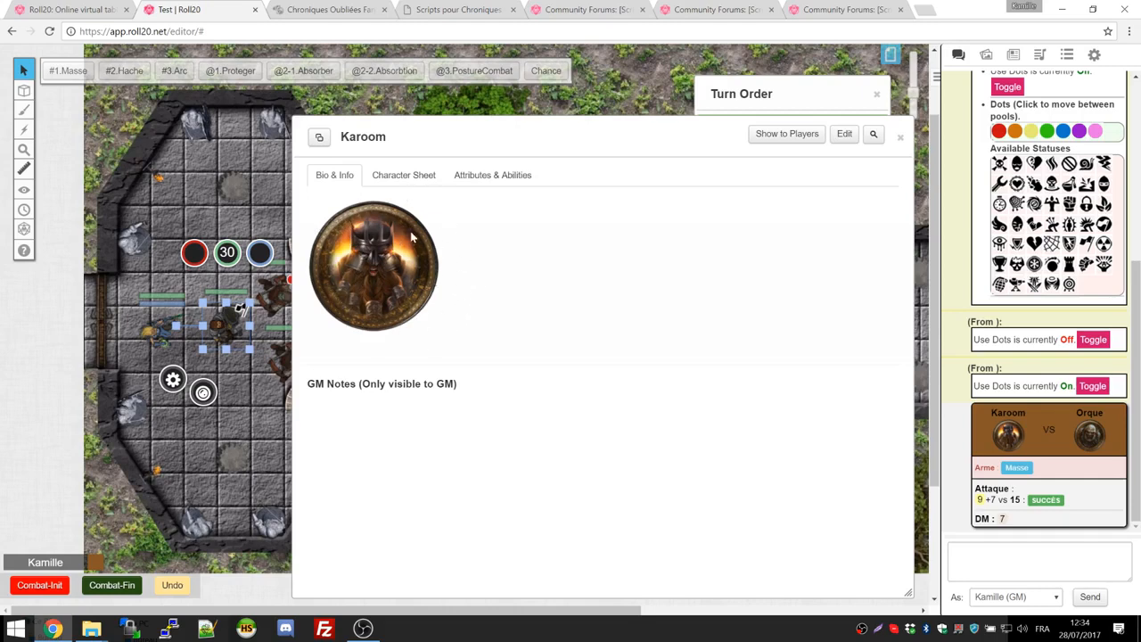
left_click(901, 138)
left_click(429, 371)
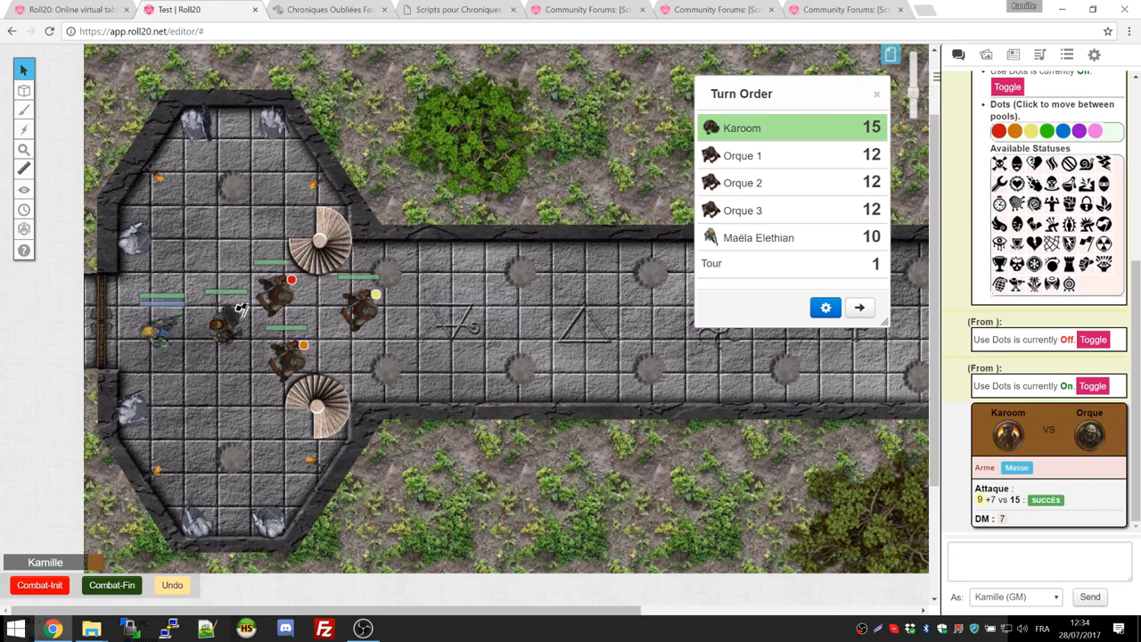
mouse_move(984, 501)
double_click(230, 323)
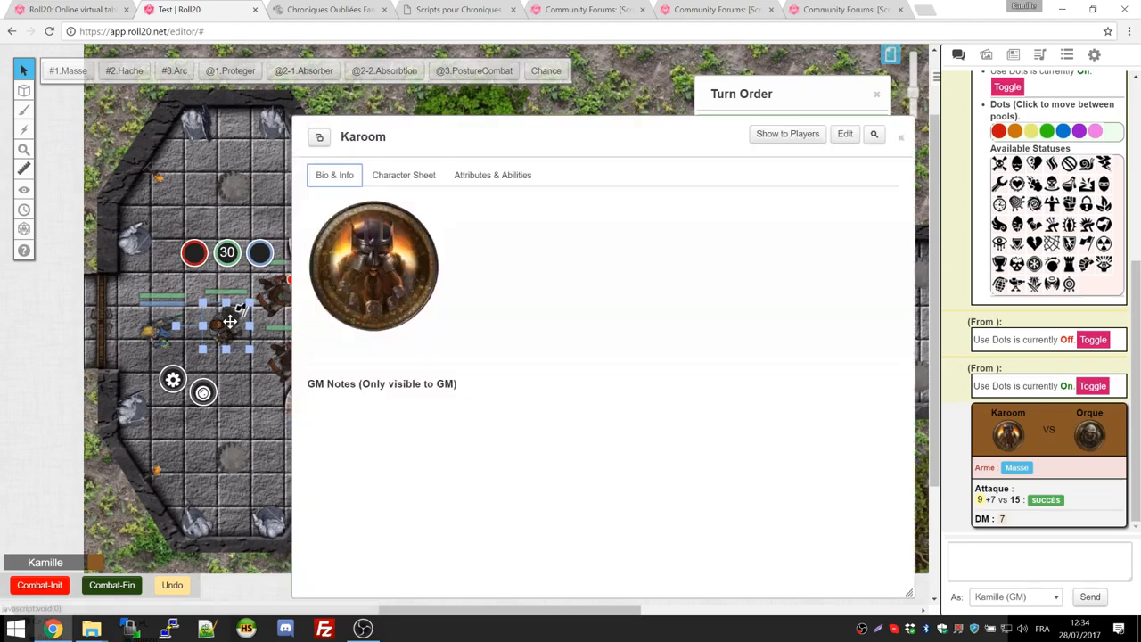
left_click(403, 175)
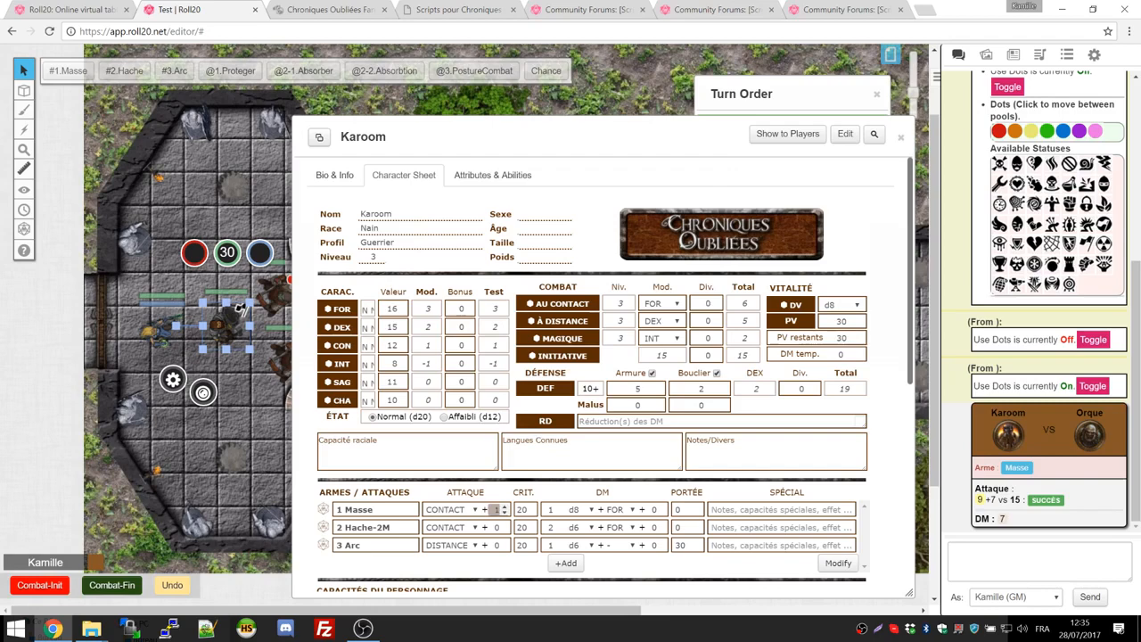
left_click(901, 138)
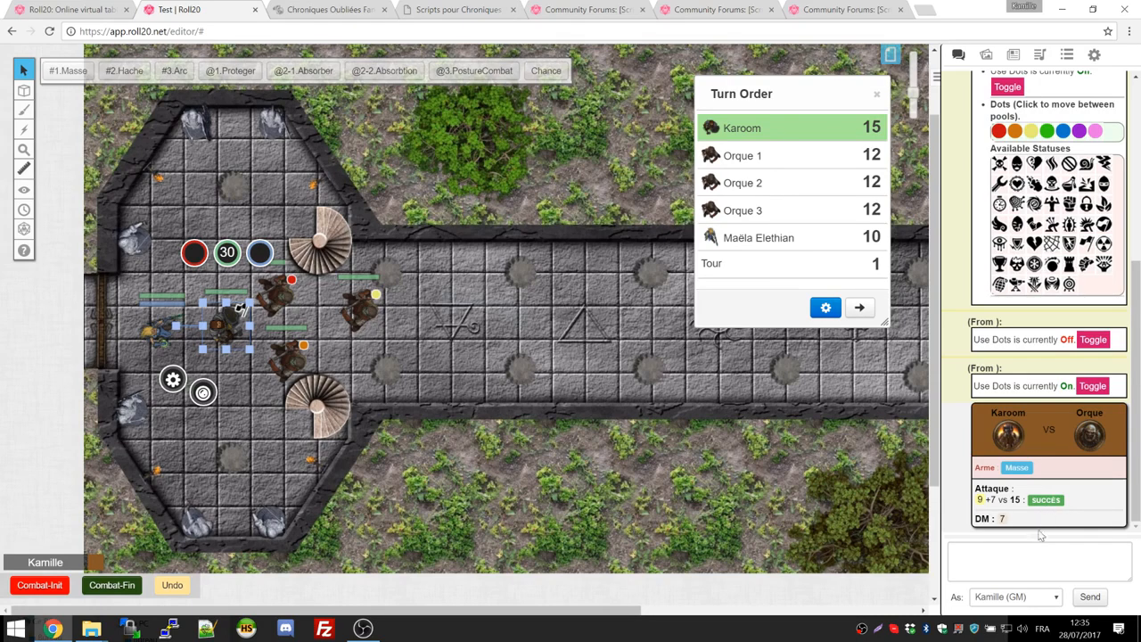
mouse_move(1002, 519)
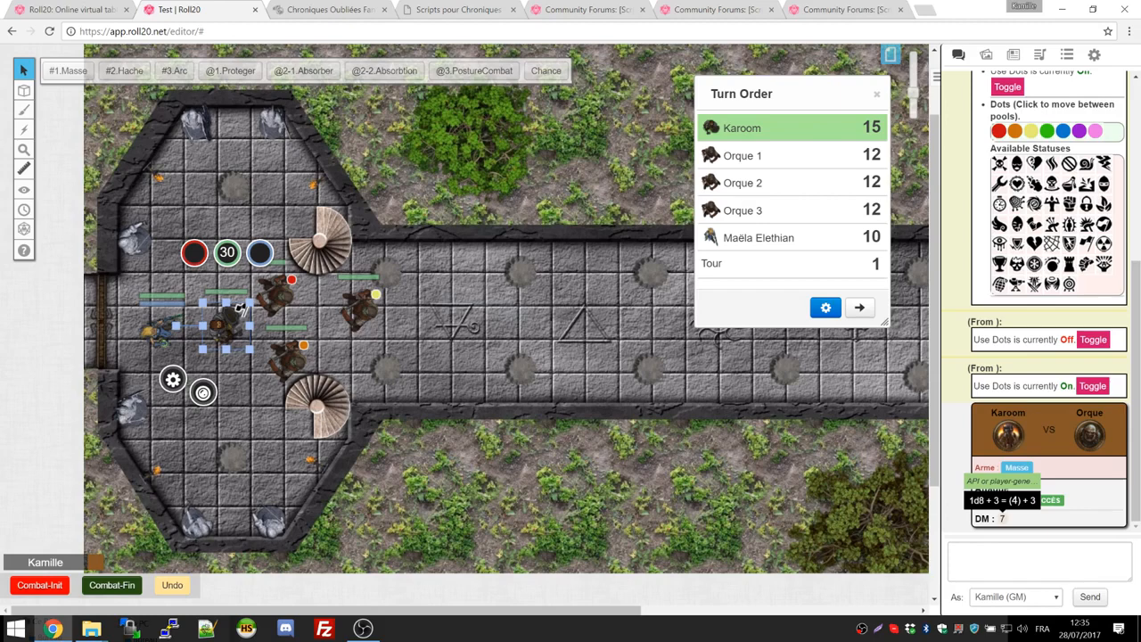
left_click(284, 275)
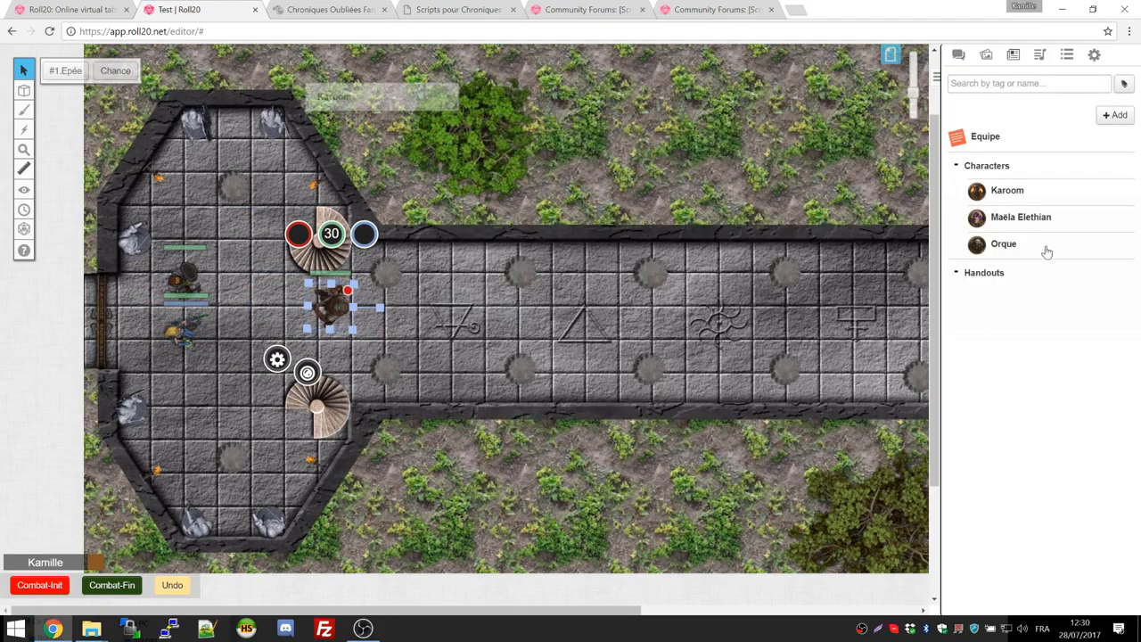
Step: Replace the Orque character's default token with the Orque token selected on the map, and save the character
left_click(1002, 246)
left_click(810, 83)
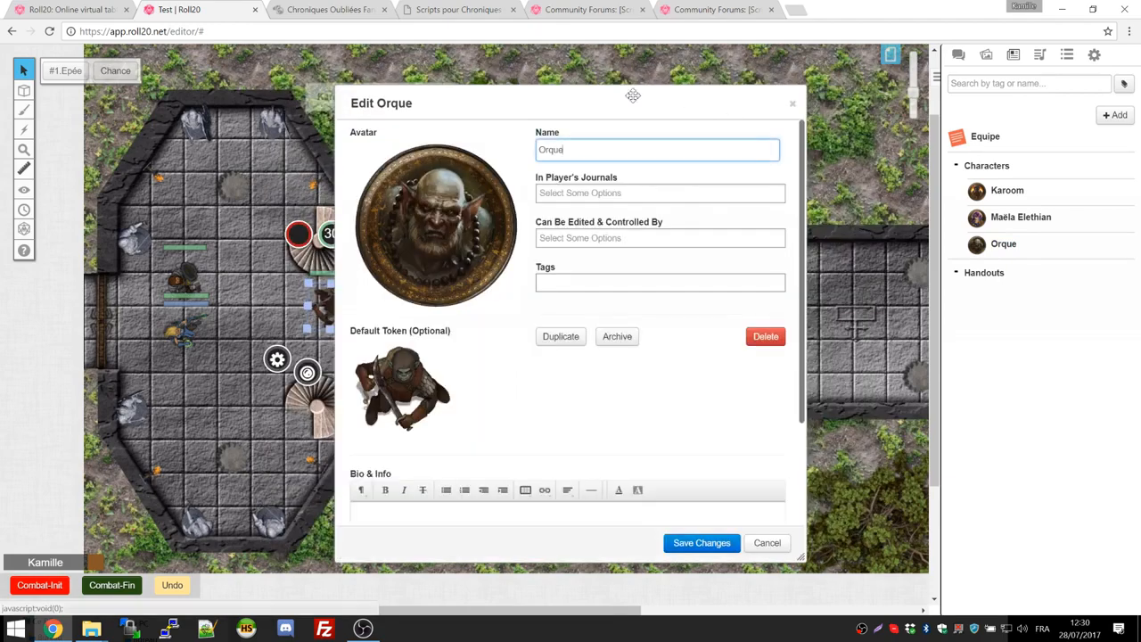
left_click(505, 325)
left_click(565, 370)
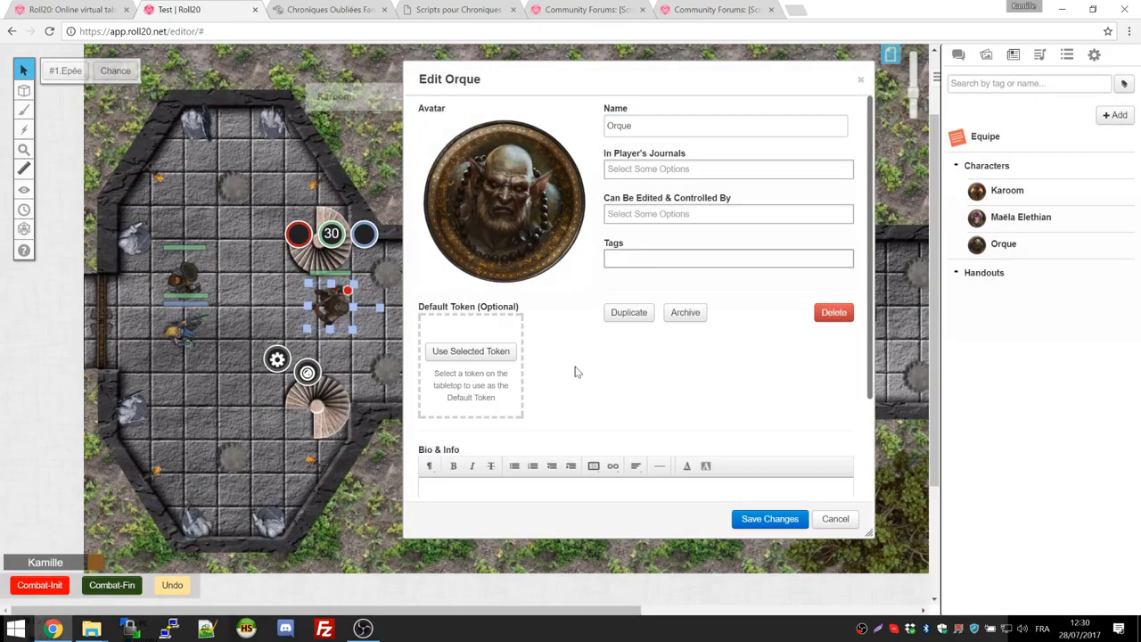
left_click(471, 351)
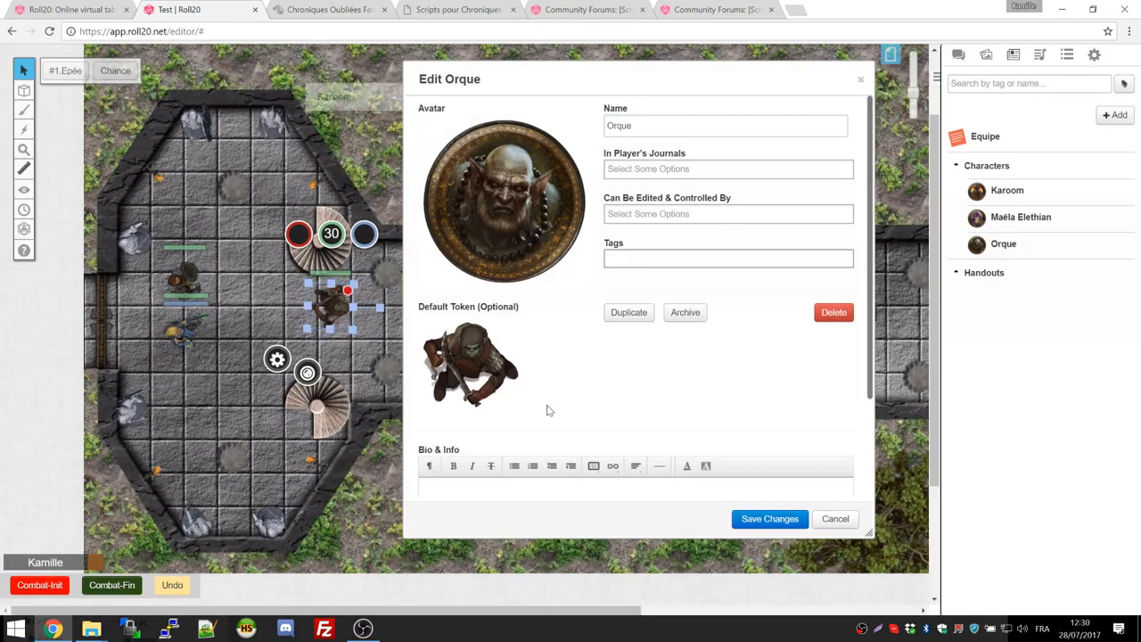
left_click(770, 519)
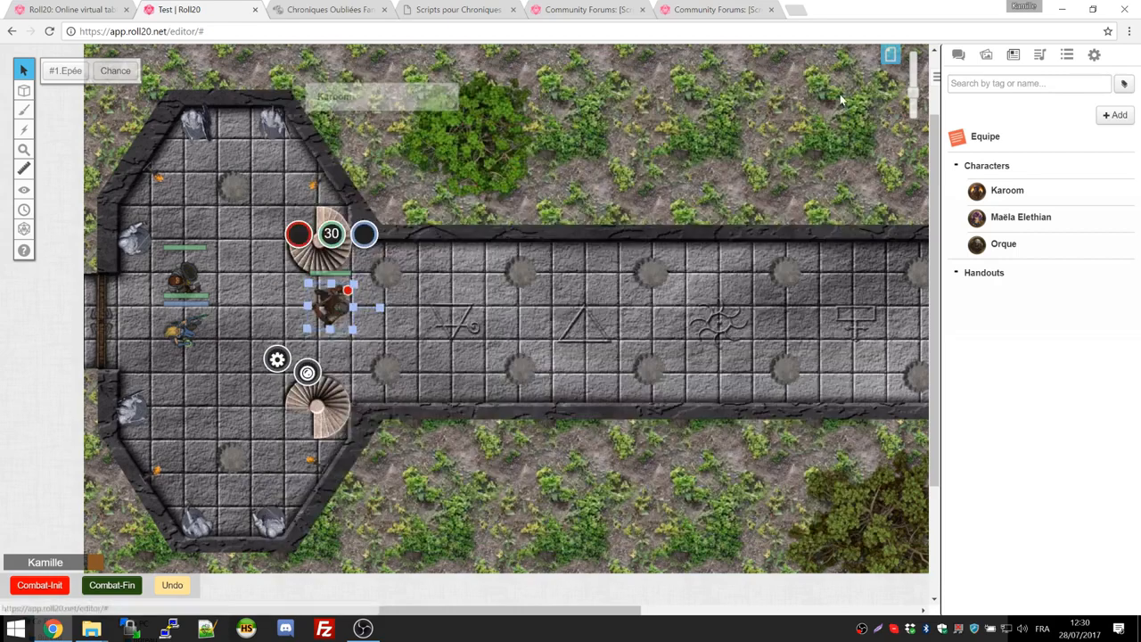
left_click(865, 86)
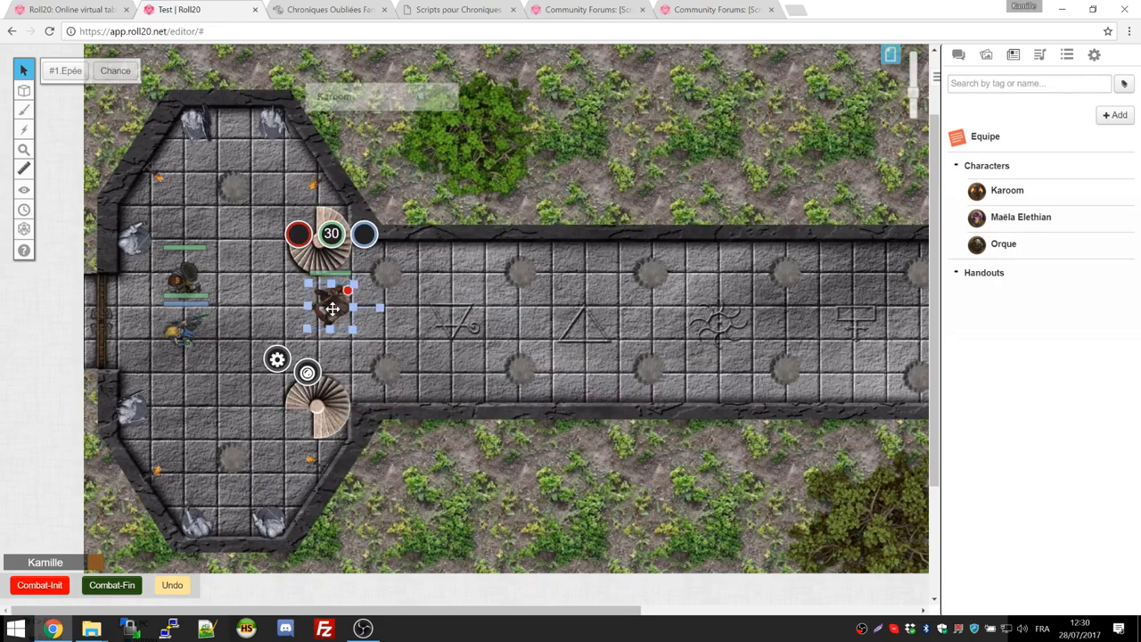
Step: Delete the Orque token from the room, place three new Orque tokens in the corridor, and check the lower one's token settings
key("Delete")
left_click_drag(1001, 245, 427, 292)
left_click_drag(995, 249, 542, 305)
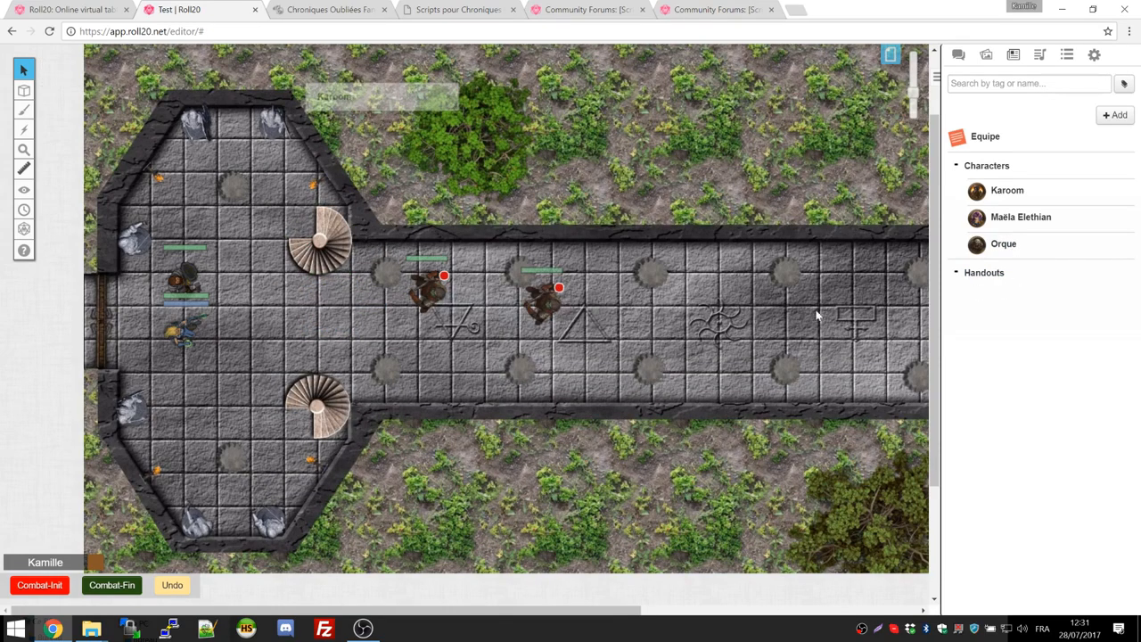
left_click_drag(990, 257, 445, 337)
left_click(445, 337)
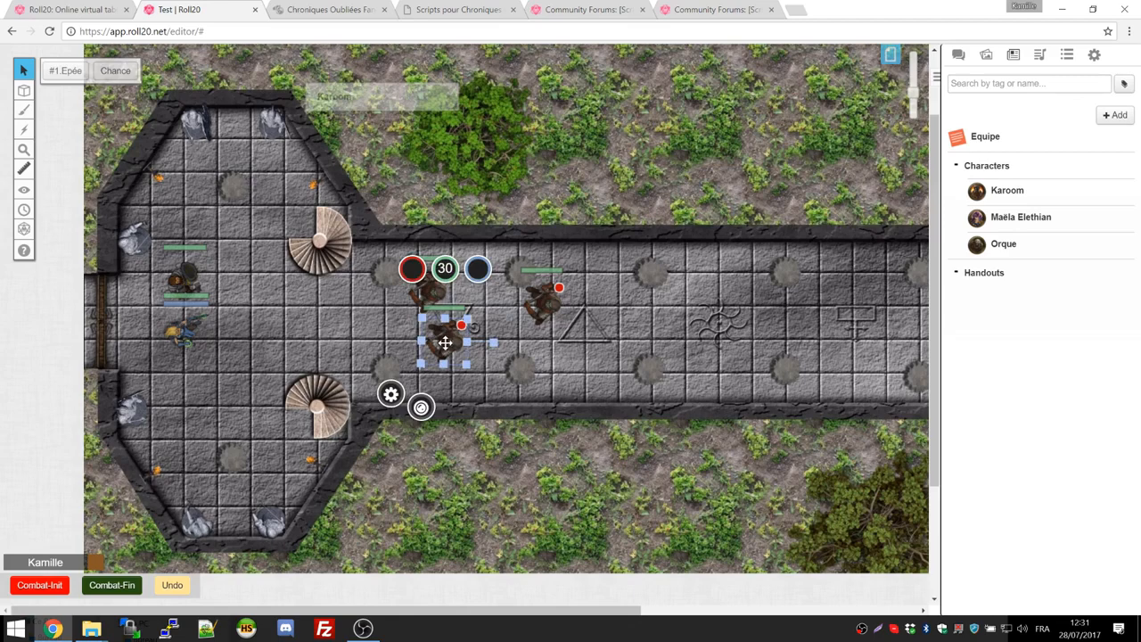
double_click(444, 338)
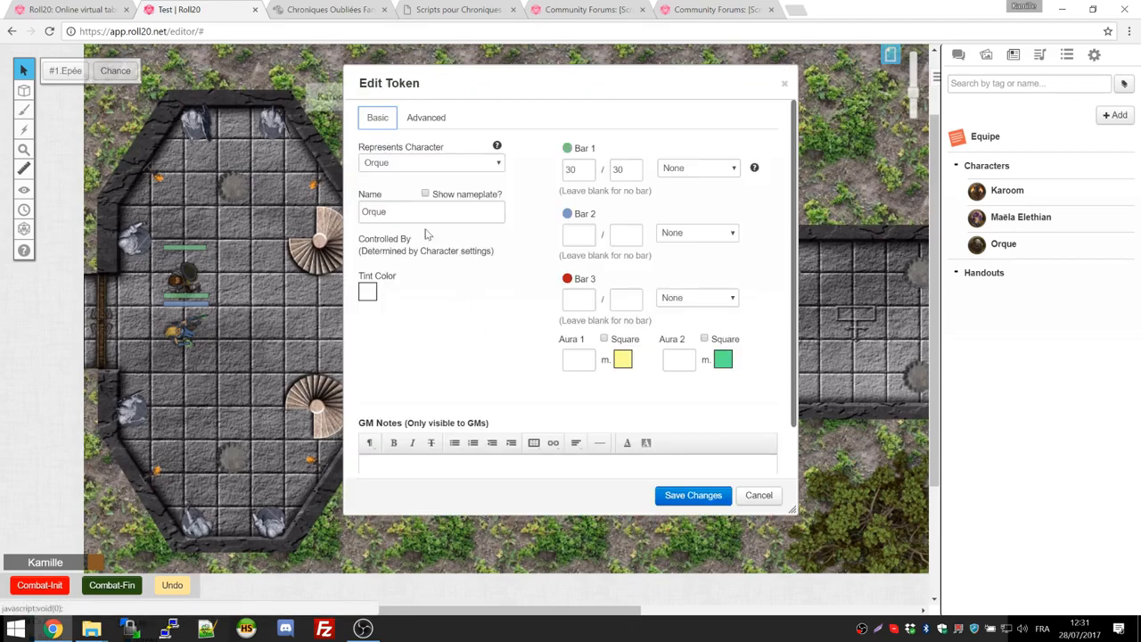
left_click(783, 82)
Step: Delete two of the three Orque tokens and move the remaining one to the middle of the corridor without its red marker
left_click(543, 293)
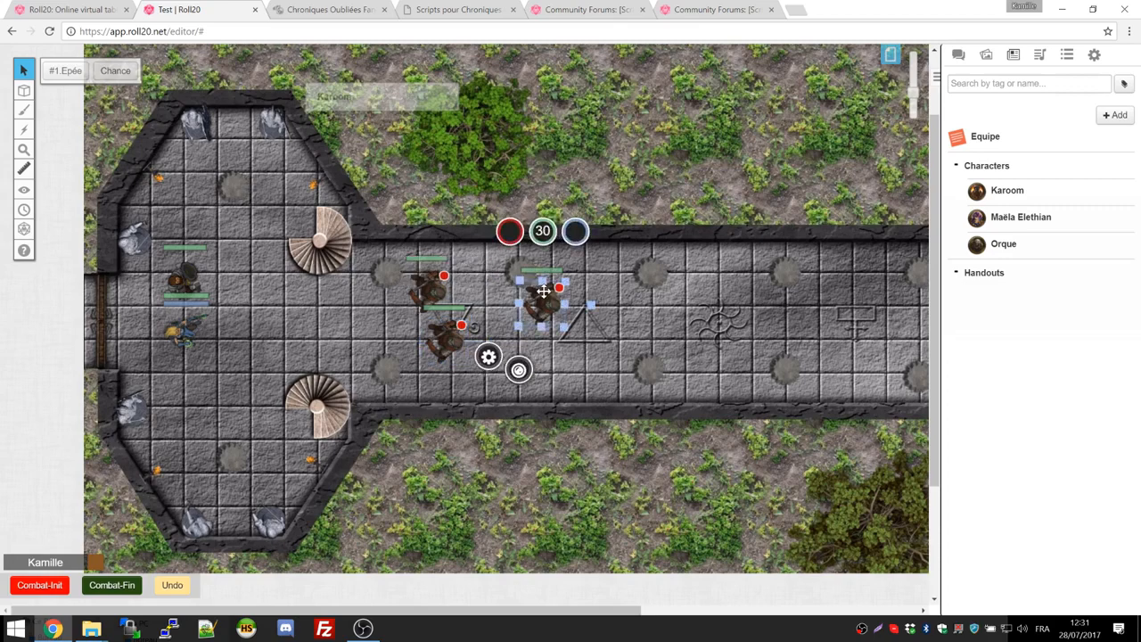
key("Delete")
left_click(448, 335)
key("Delete")
left_click(436, 299)
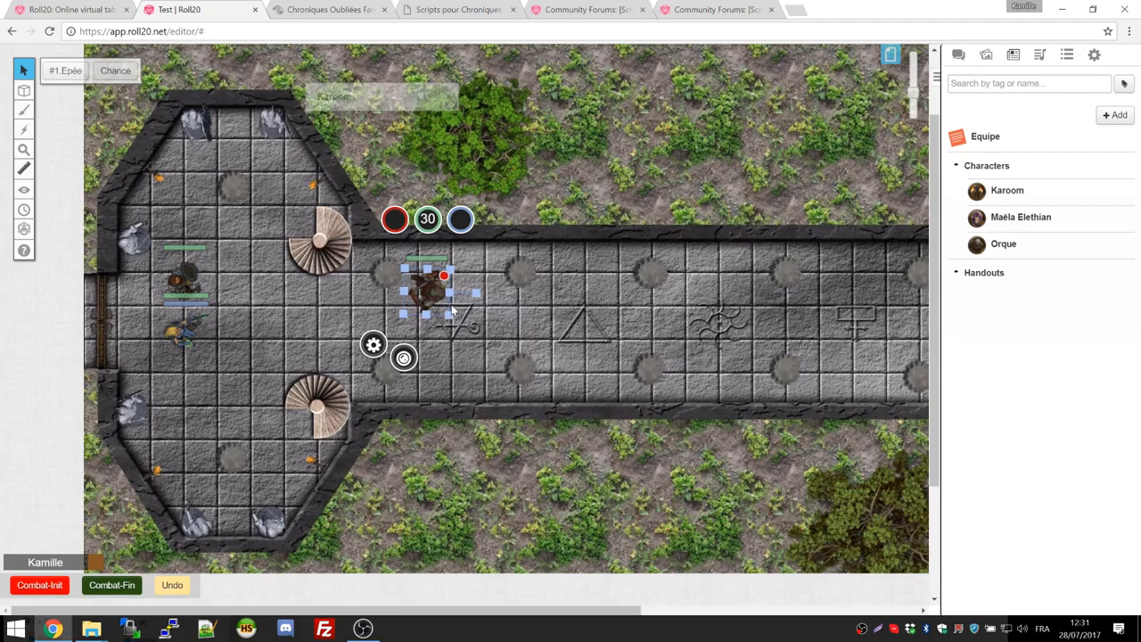
left_click_drag(435, 297, 461, 317)
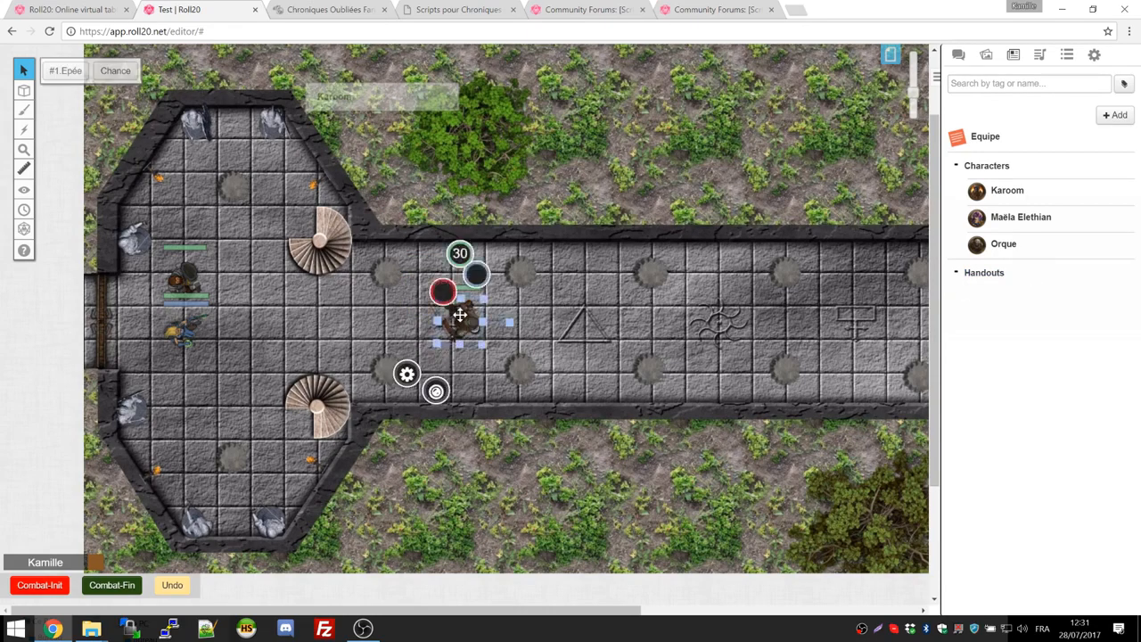
Step: Open the remaining Orque token's name for editing and copy the %%NUMBERED%% keyword from the TokenNameNumber script description
double_click(461, 318)
left_click(415, 212)
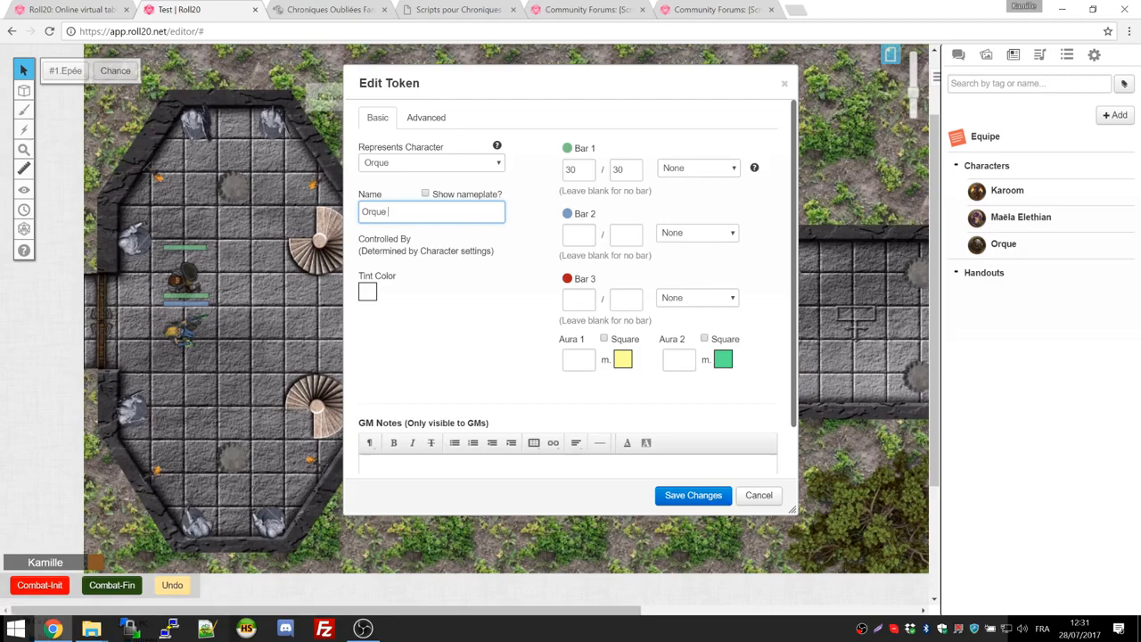
key("ctrl+v")
left_click(446, 9)
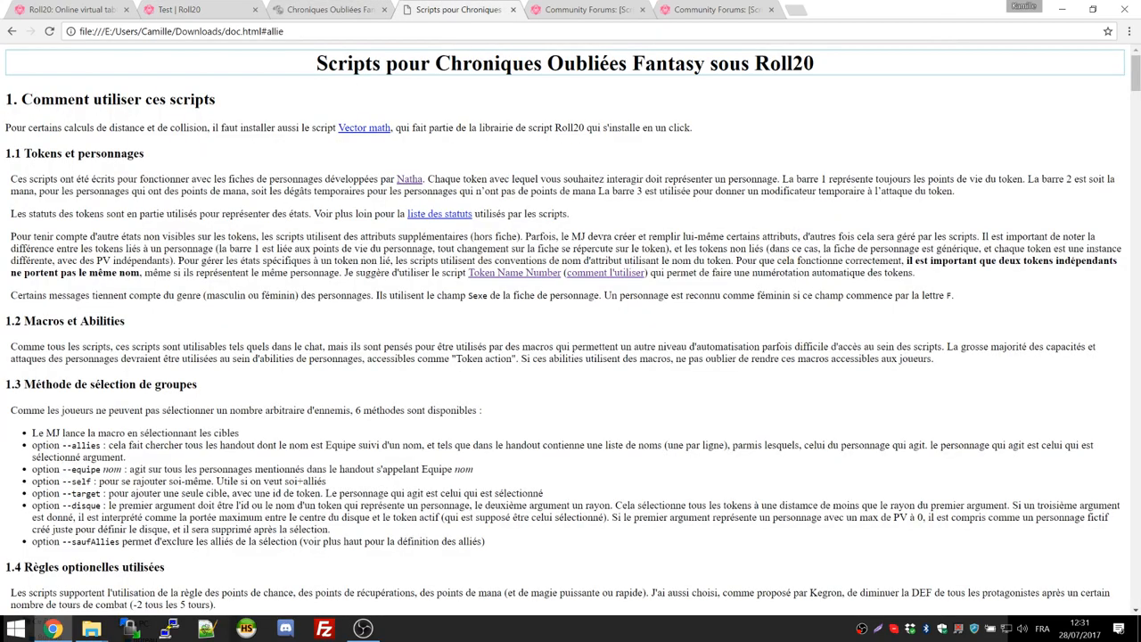
left_click(597, 276)
scroll(392, 230, "down", 4)
scroll(392, 230, "down", 2)
double_click(382, 323)
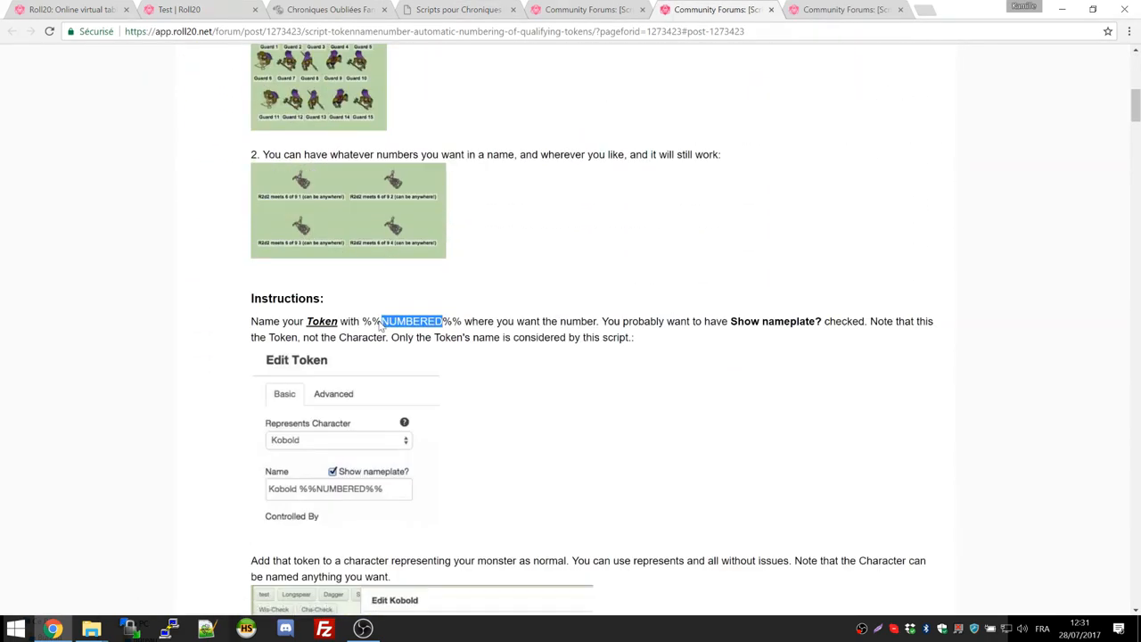
left_click(76, 9)
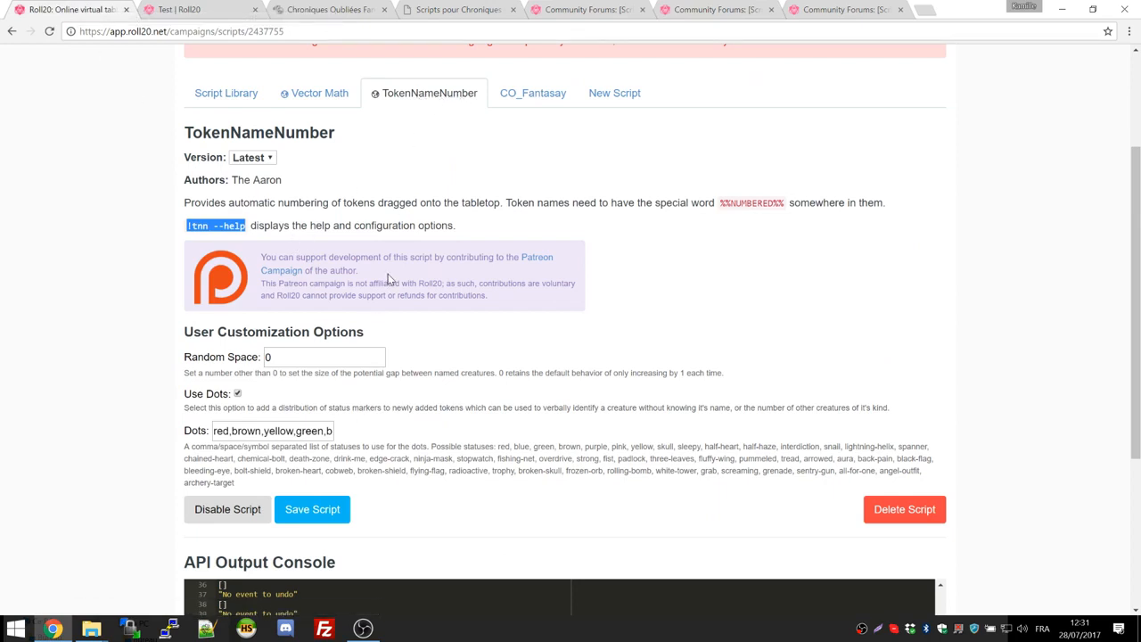
left_click_drag(720, 203, 785, 203)
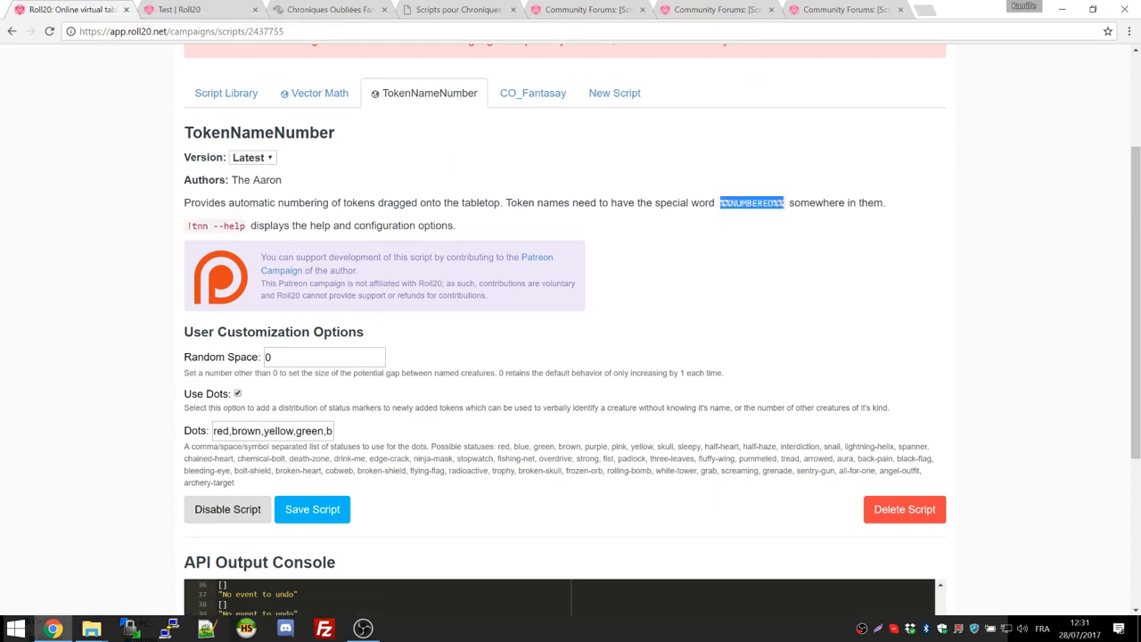
Step: Set the token's name to "Orque %%NUMBERED%%" and save its settings
left_click(337, 8)
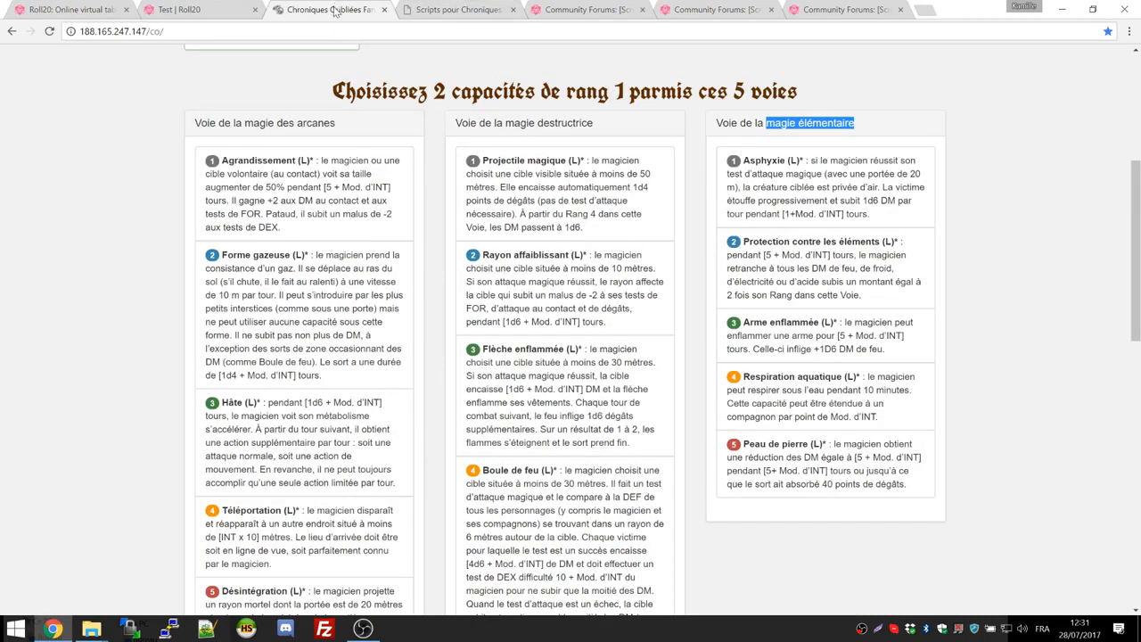
left_click(230, 9)
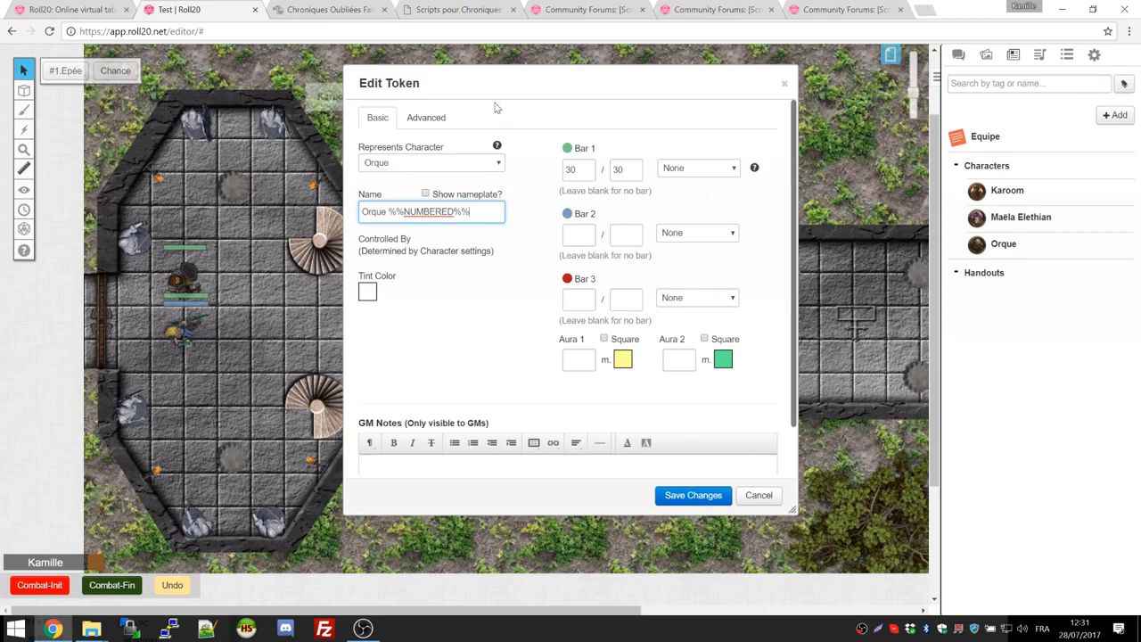
left_click(688, 493)
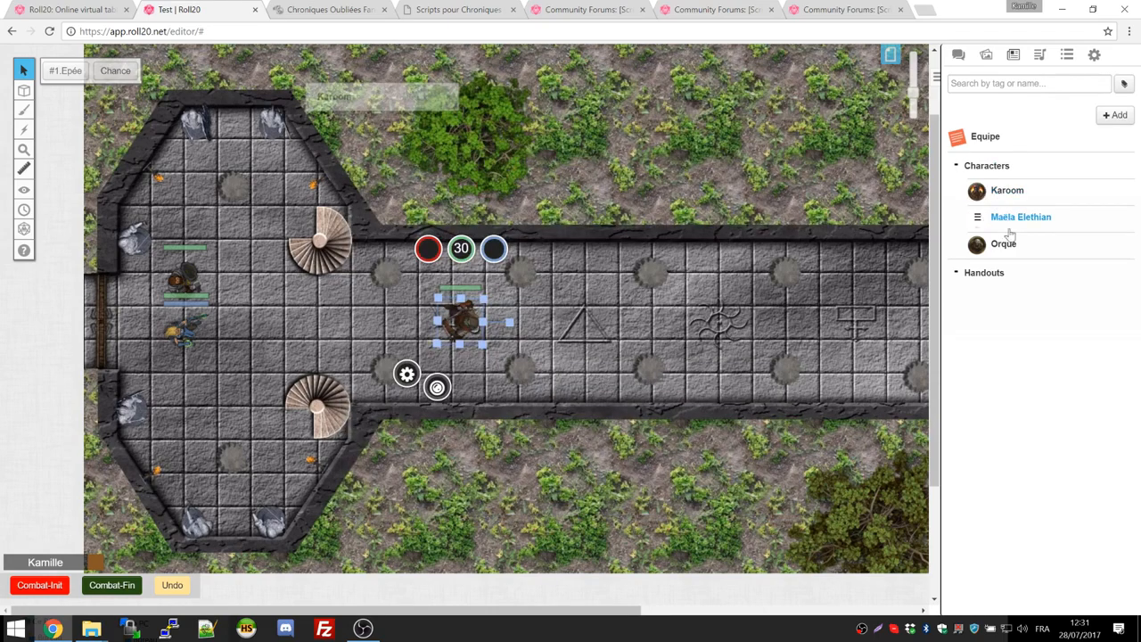
Step: Remove the Orque character's current default token, use the renamed corridor token instead, then save and close the character
left_click(1006, 244)
left_click(809, 82)
left_click_drag(604, 89, 774, 86)
left_click(624, 338)
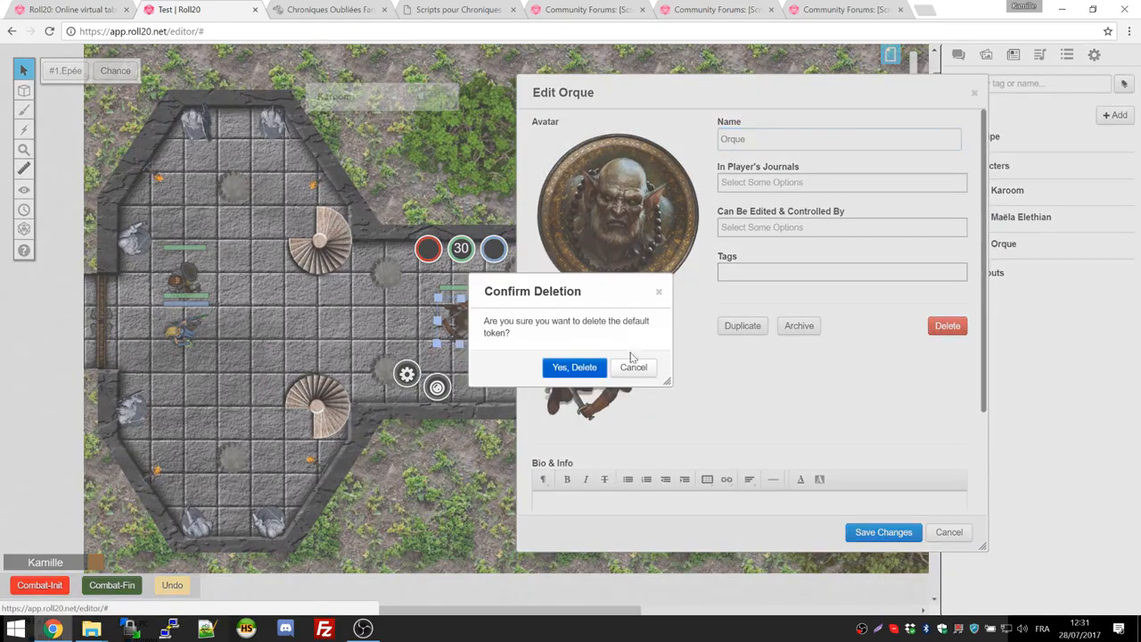
left_click(570, 367)
left_click(454, 321)
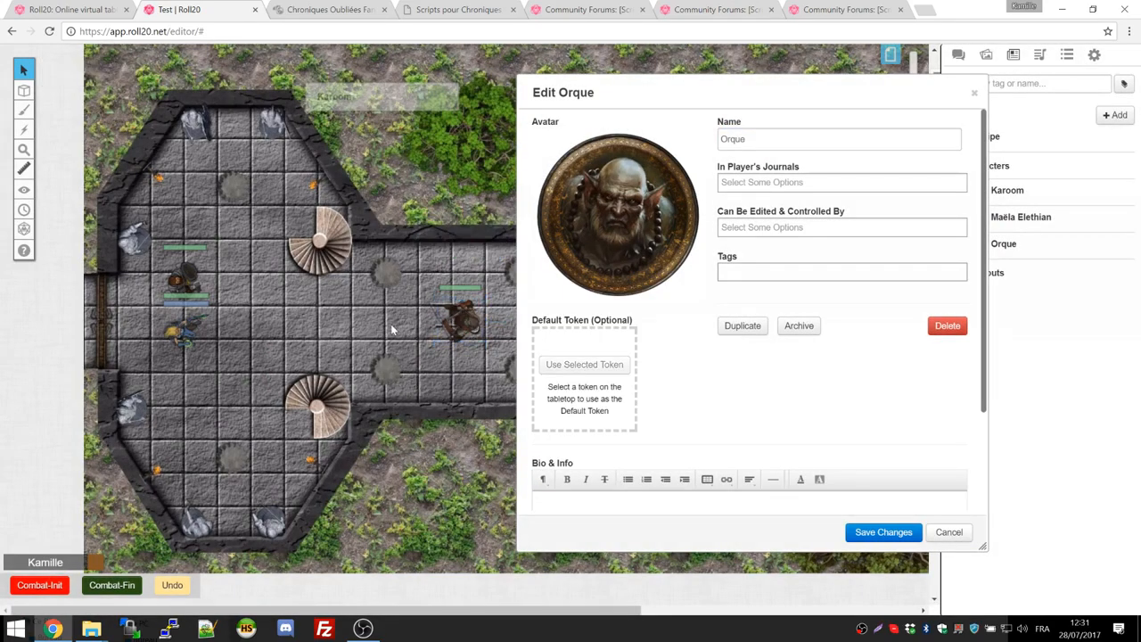
left_click(564, 367)
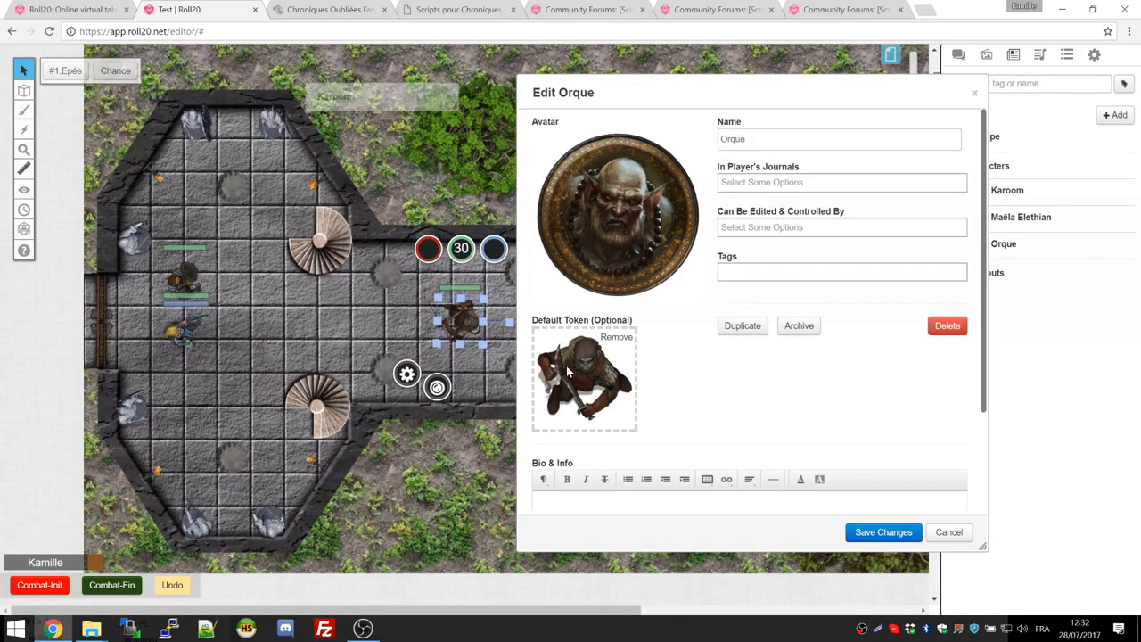
left_click(895, 533)
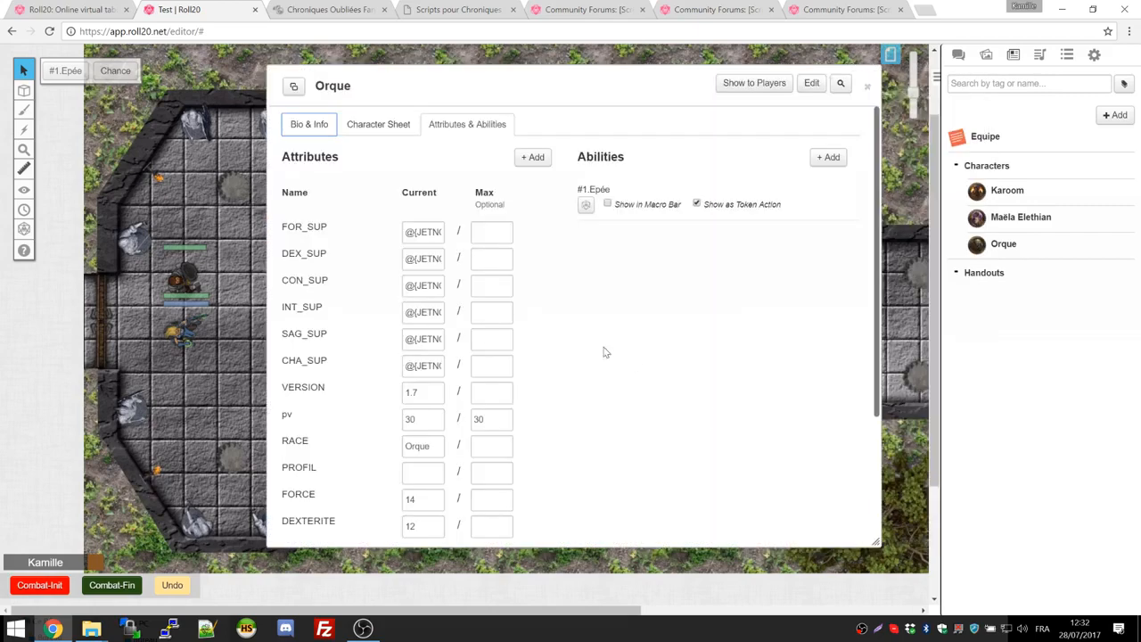
left_click(869, 75)
Step: Delete the template Orque token from the map and place three Orque tokens in the corridor from the updated character
left_click(505, 336)
left_click(460, 322)
key("Delete")
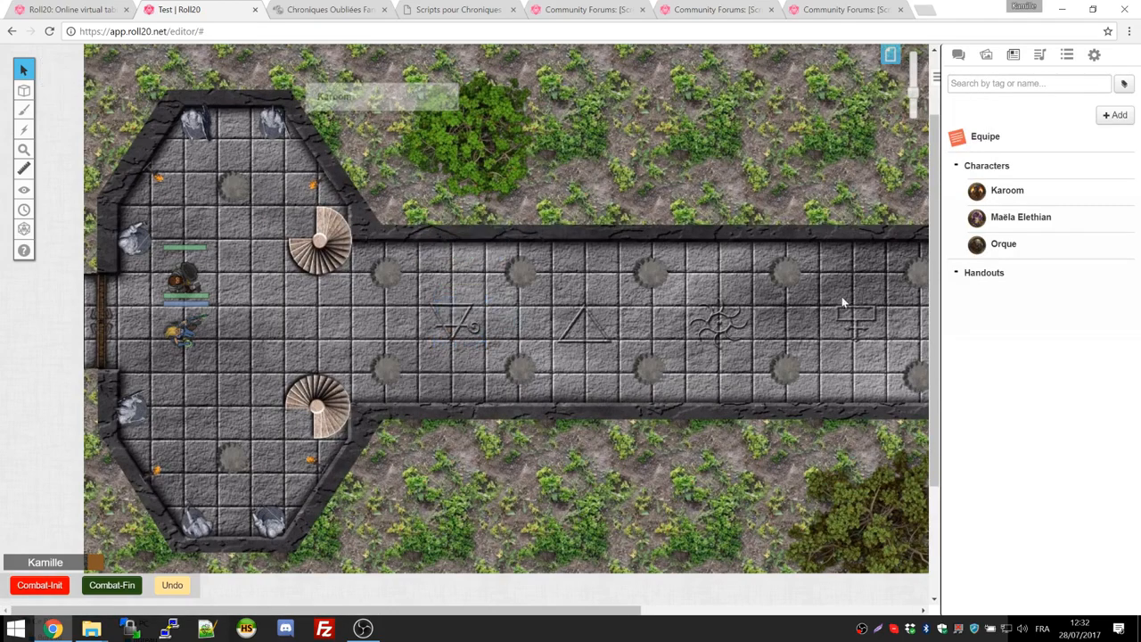
left_click_drag(1016, 249, 438, 284)
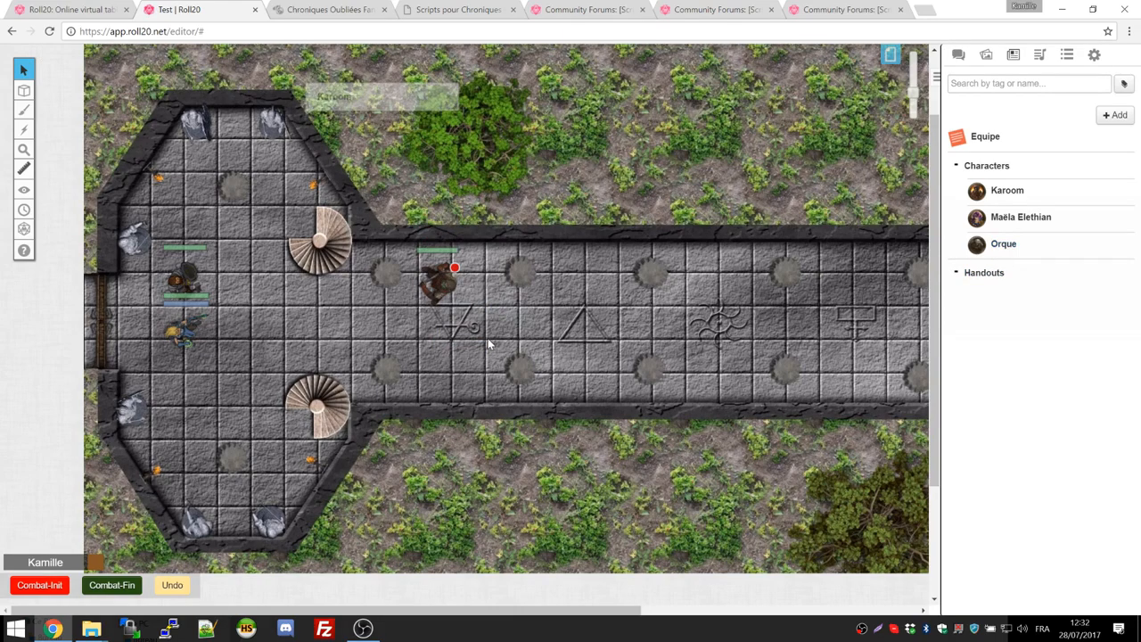
left_click_drag(1003, 248, 416, 348)
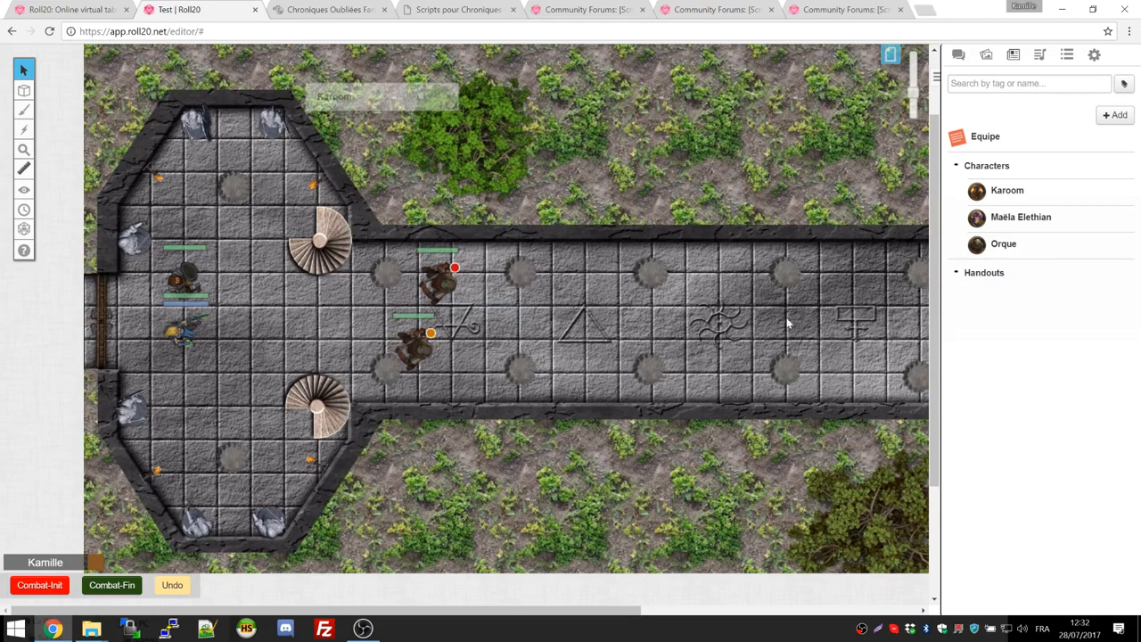
left_click_drag(1013, 249, 526, 328)
Step: Check the name in the token settings of each of the three newly placed Orque tokens
double_click(412, 346)
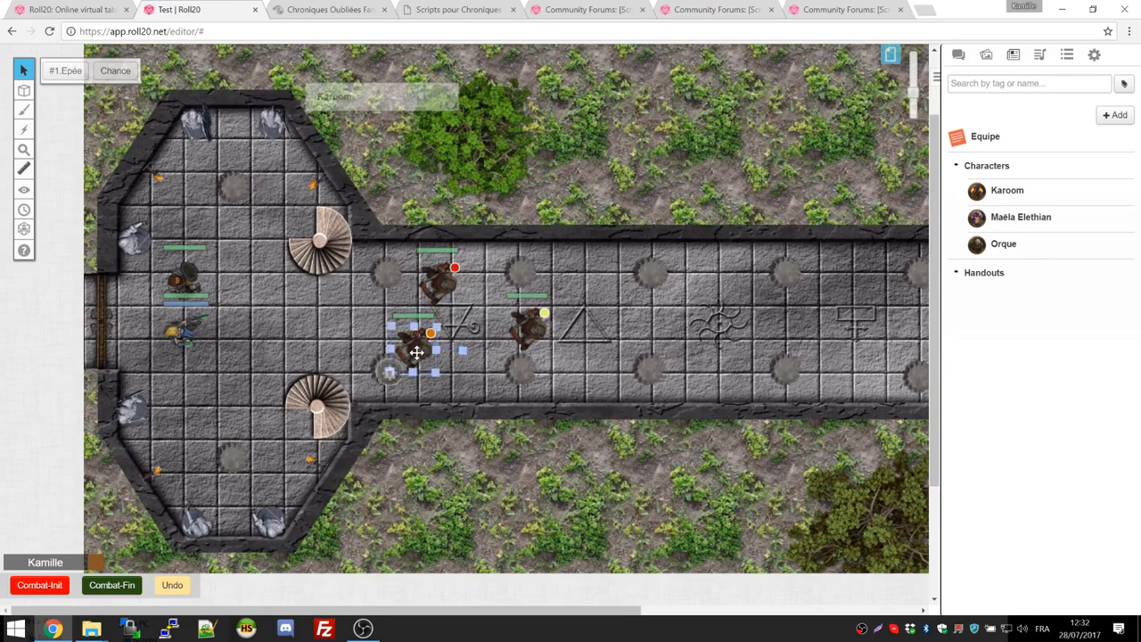
left_click(784, 84)
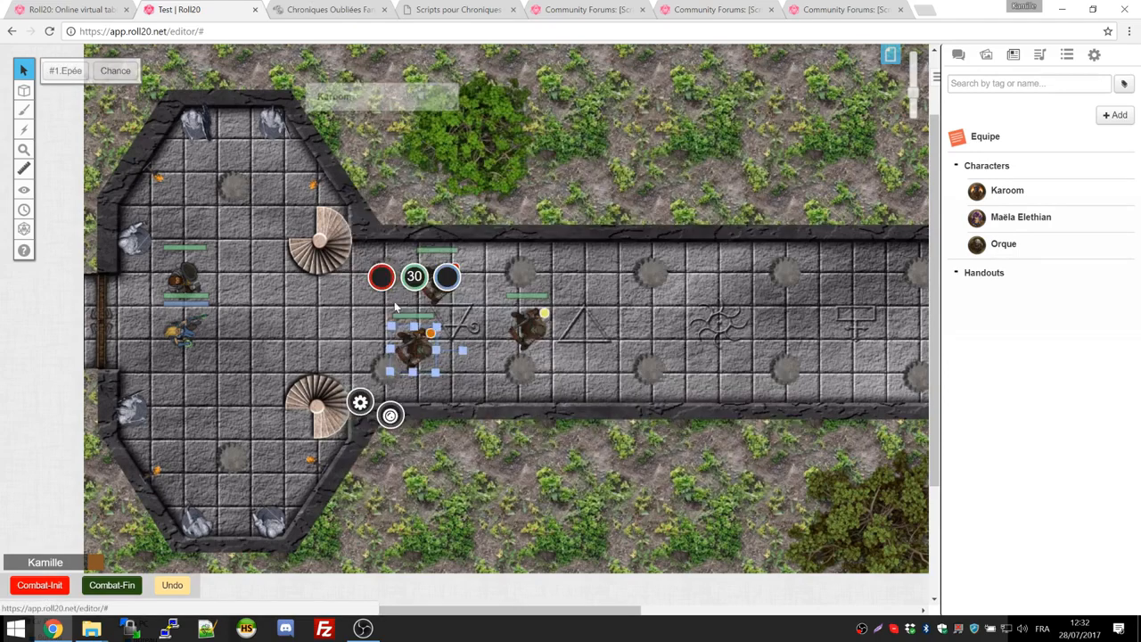
double_click(435, 300)
left_click(784, 84)
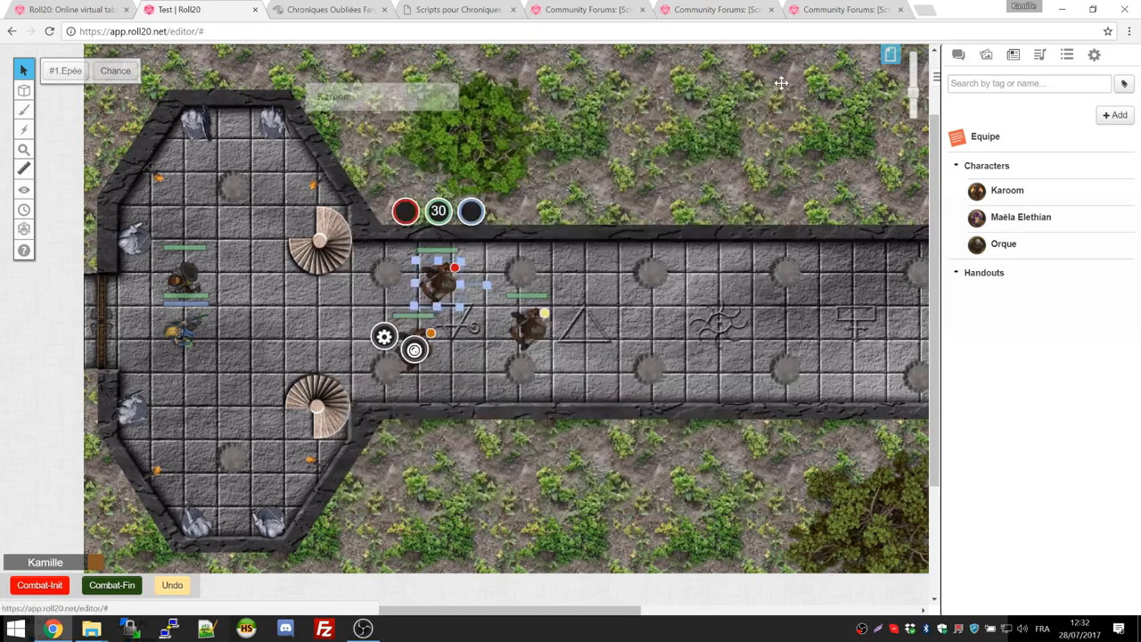
double_click(535, 328)
left_click(784, 84)
Step: Find the TokenNameNumber help command on the API scripts page and copy !tnn --help
left_click(584, 11)
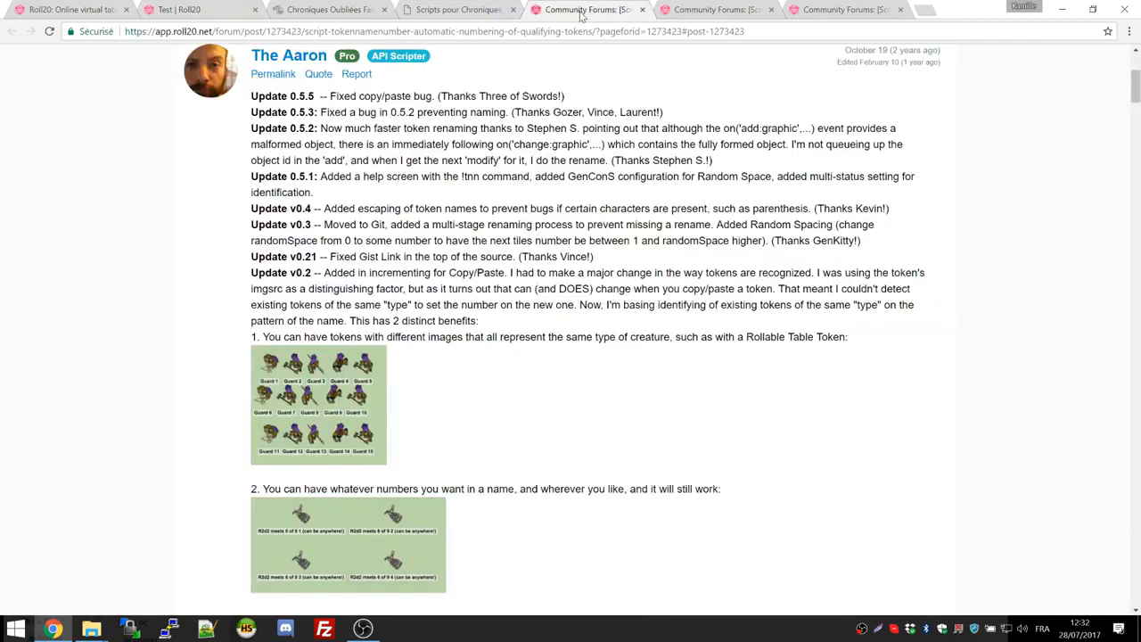
left_click(504, 9)
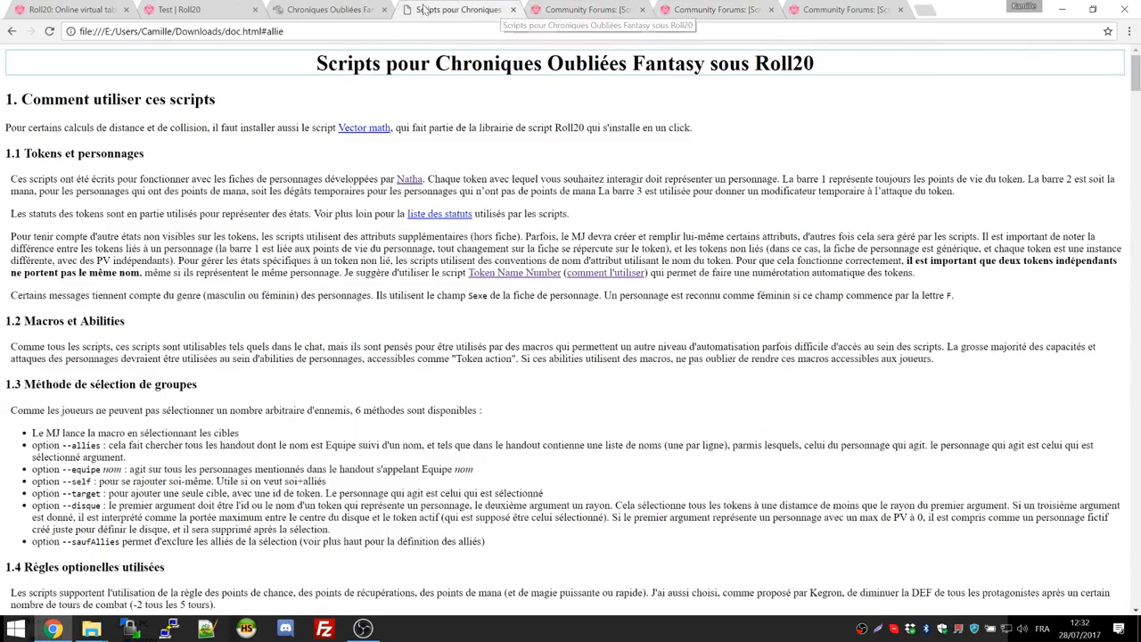
left_click(195, 9)
left_click(71, 9)
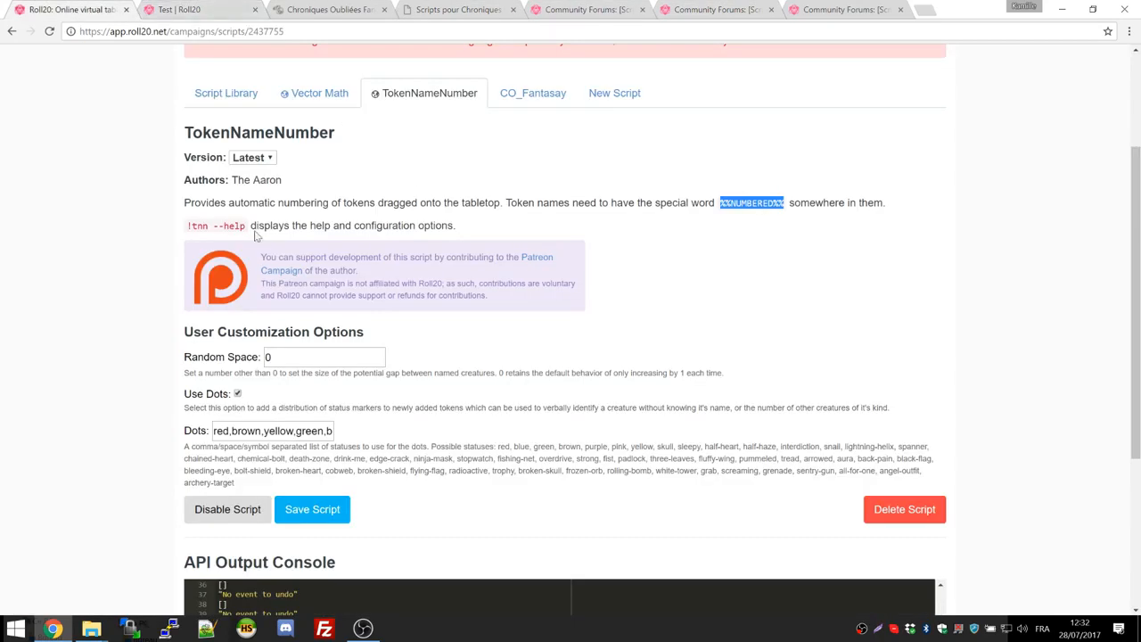
left_click_drag(246, 225, 196, 226)
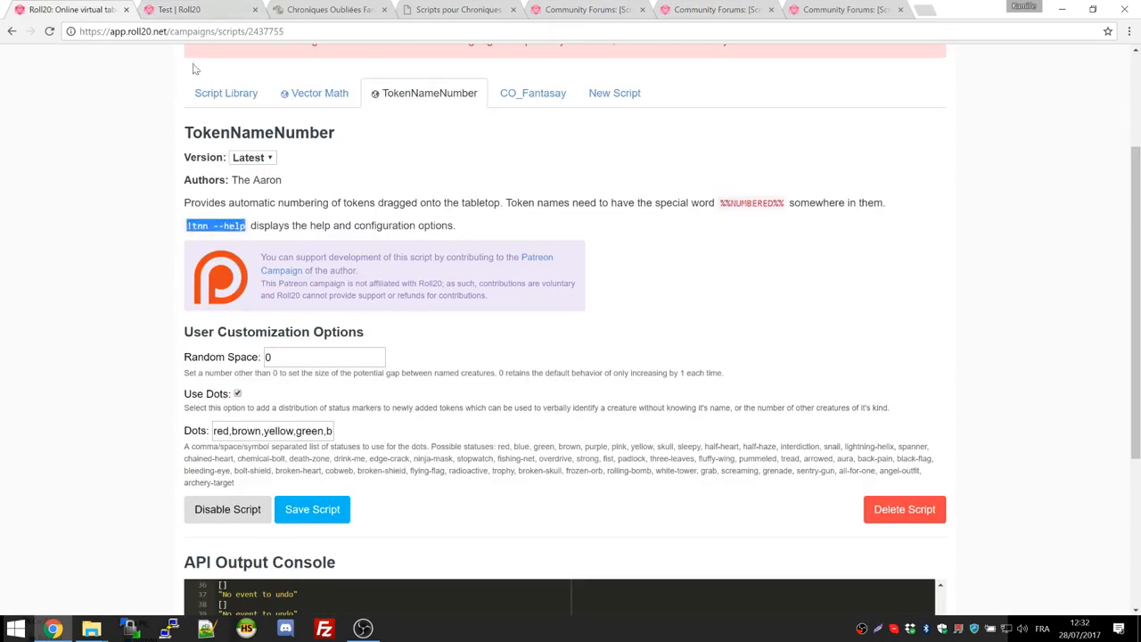
Step: Send !tnn --help in the Test game's chat to show the TokenNameNumber help and configuration options
left_click(230, 8)
left_click(958, 54)
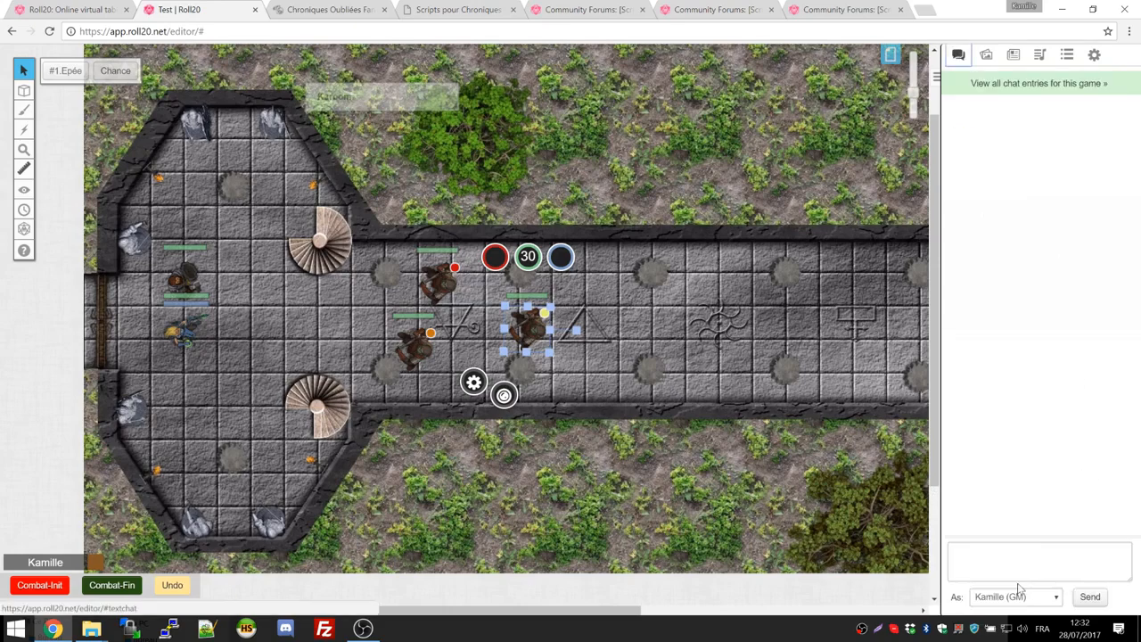
left_click(1025, 559)
type("!tnn --help")
key("Return")
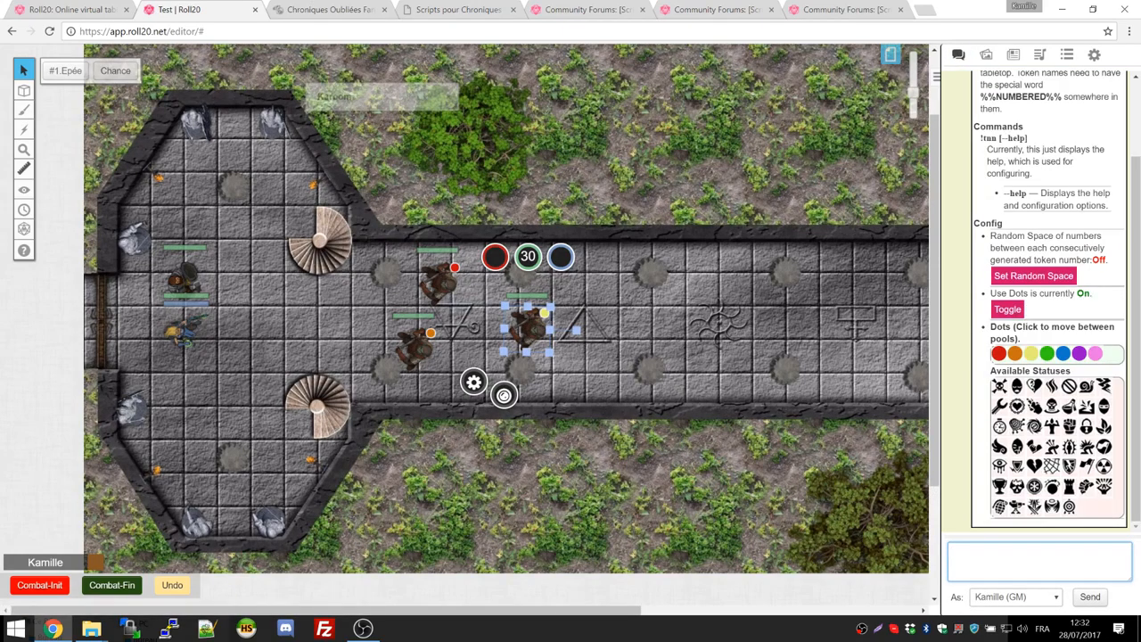
Step: Switch TokenNameNumber's Use Dots setting off and back on, and deselect the Orque token
left_click(1009, 310)
left_click(1095, 515)
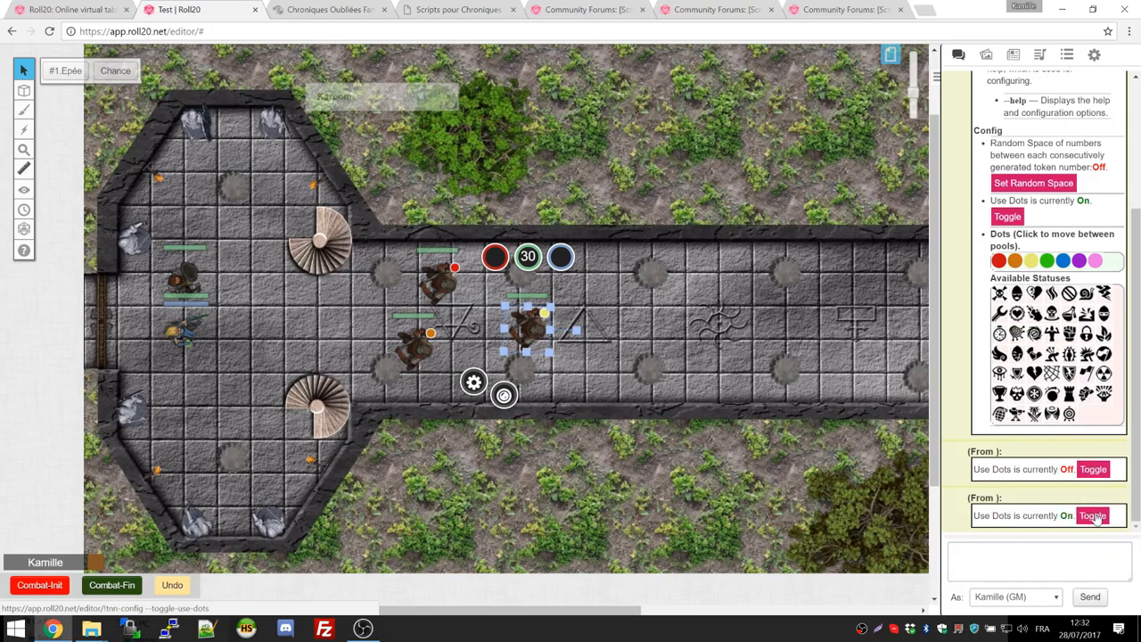
left_click(775, 336)
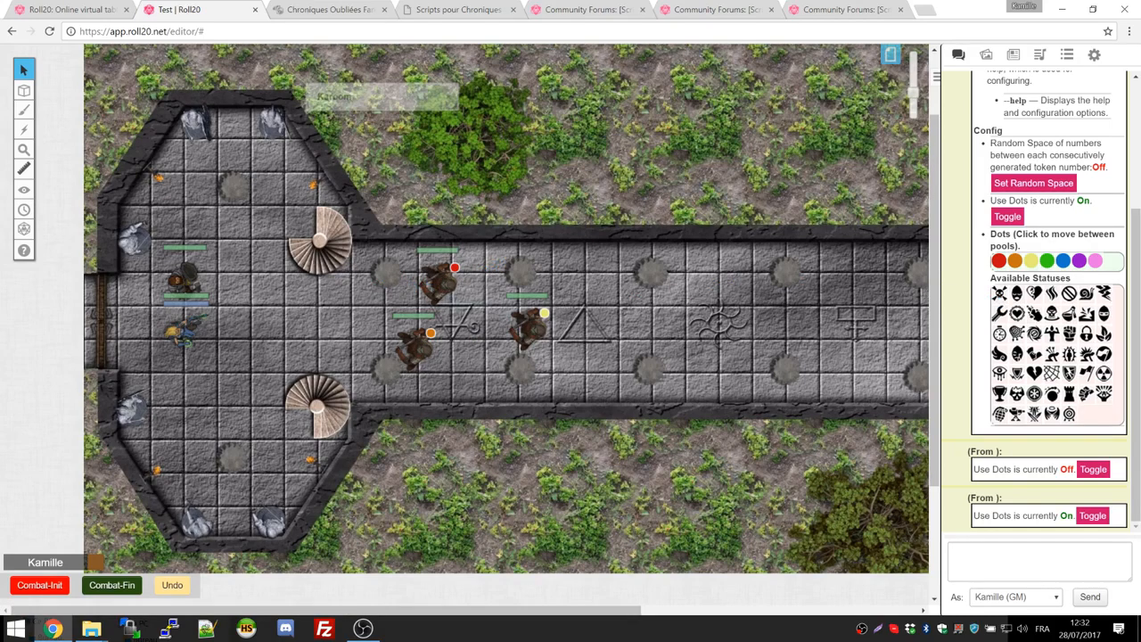
Step: Show the game's journal and move the red-dotted and orange-dotted Orque tokens from the corridor into the room
left_click(986, 55)
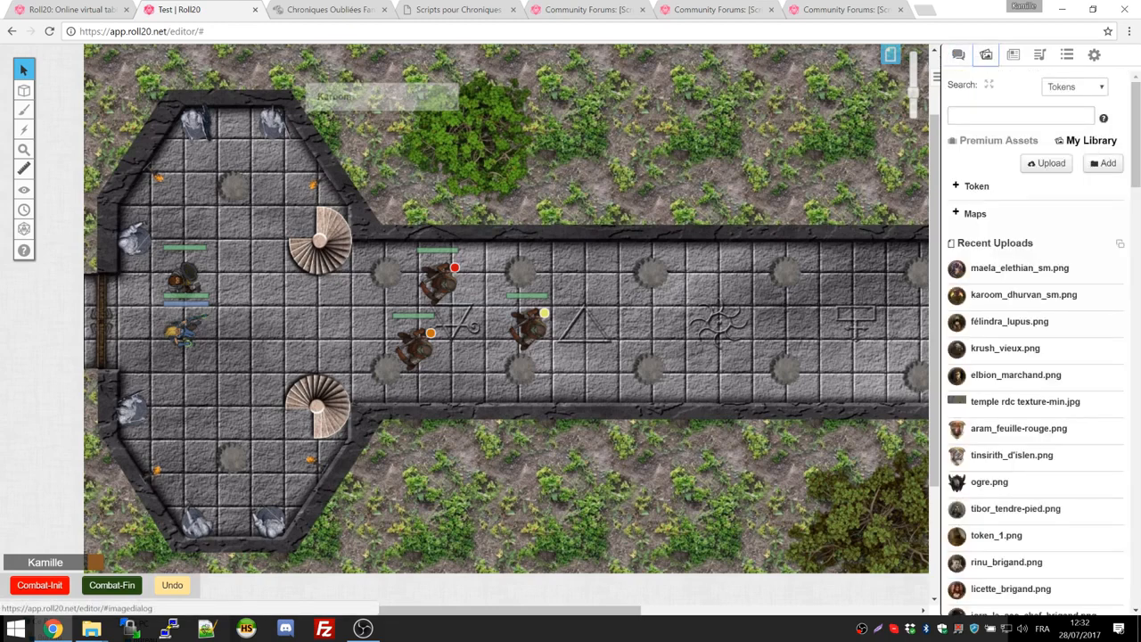
left_click(1012, 61)
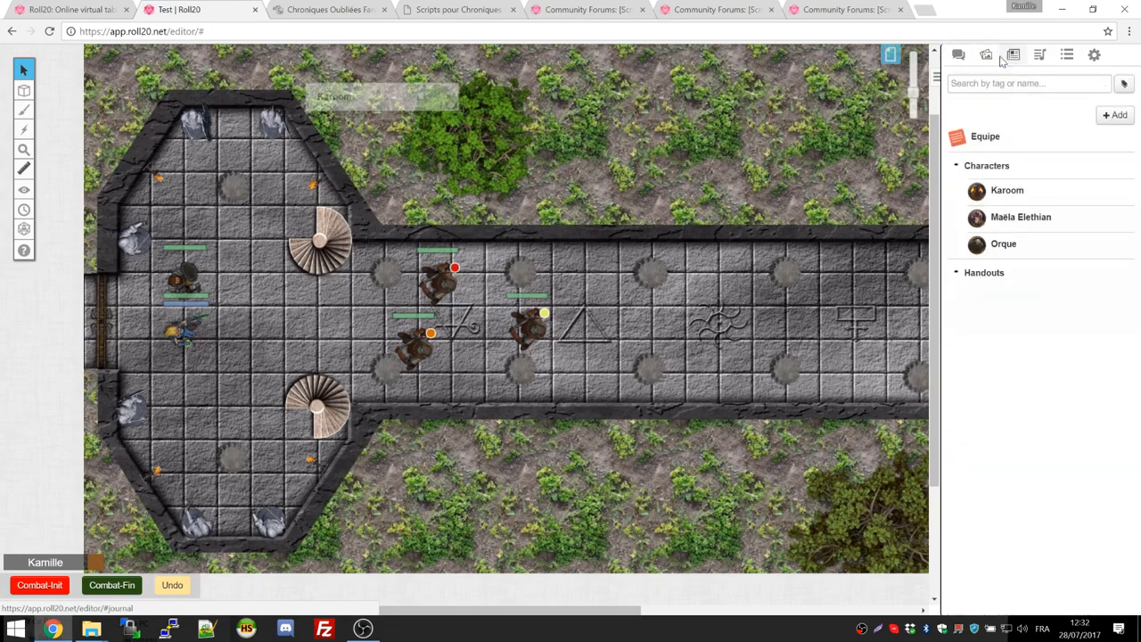
left_click_drag(422, 346, 295, 359)
left_click_drag(435, 280, 321, 292)
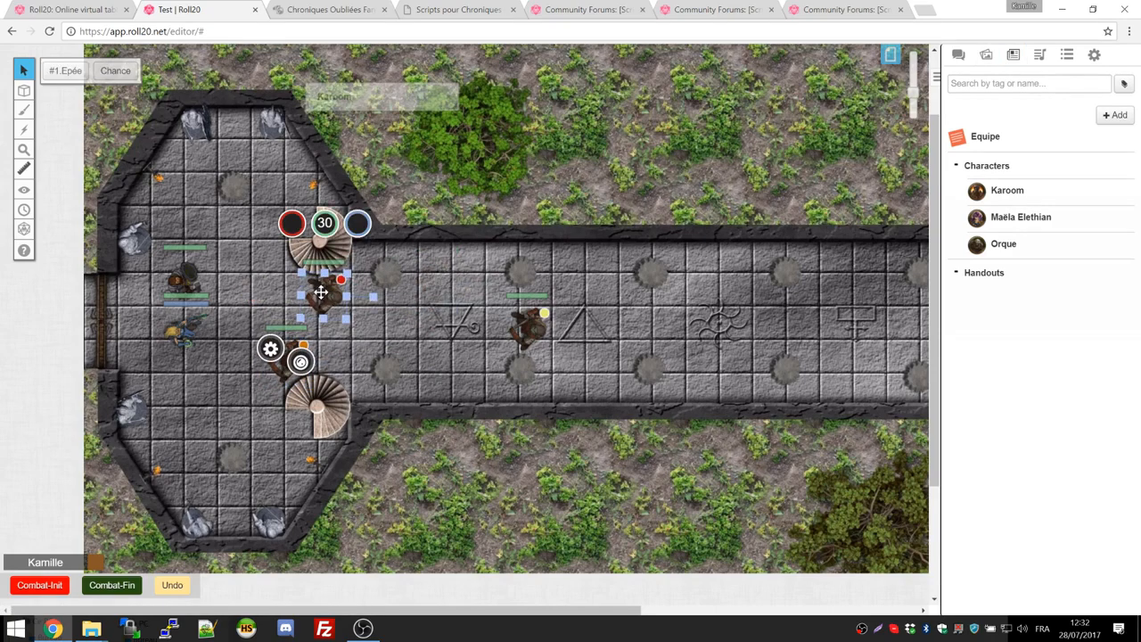
Step: Open the Orque's character and inspect its sheet, attributes and the contents of the #1.Epée ability
double_click(321, 291)
left_click(376, 129)
scroll(571, 321, "down", 3)
scroll(571, 321, "up", 5)
left_click(467, 124)
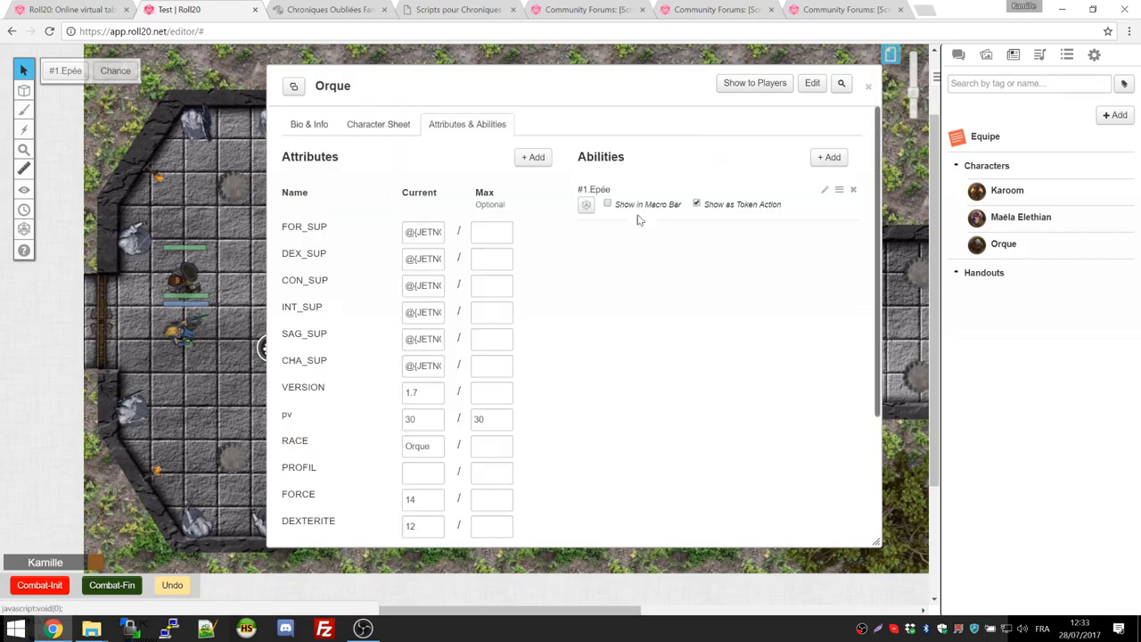
left_click(822, 192)
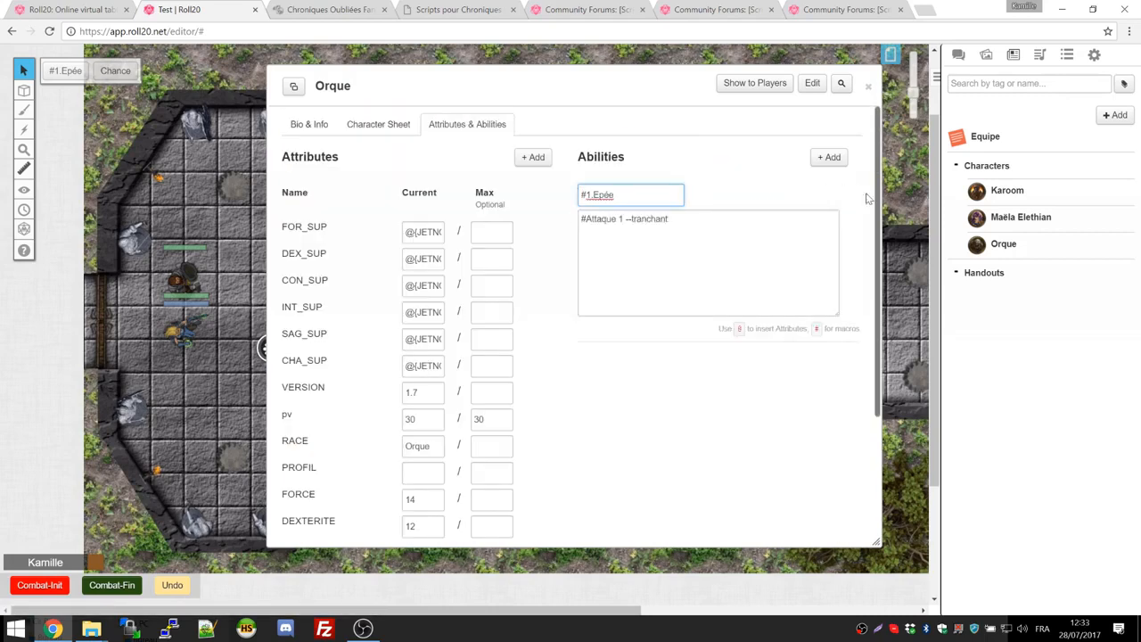
left_click(827, 192)
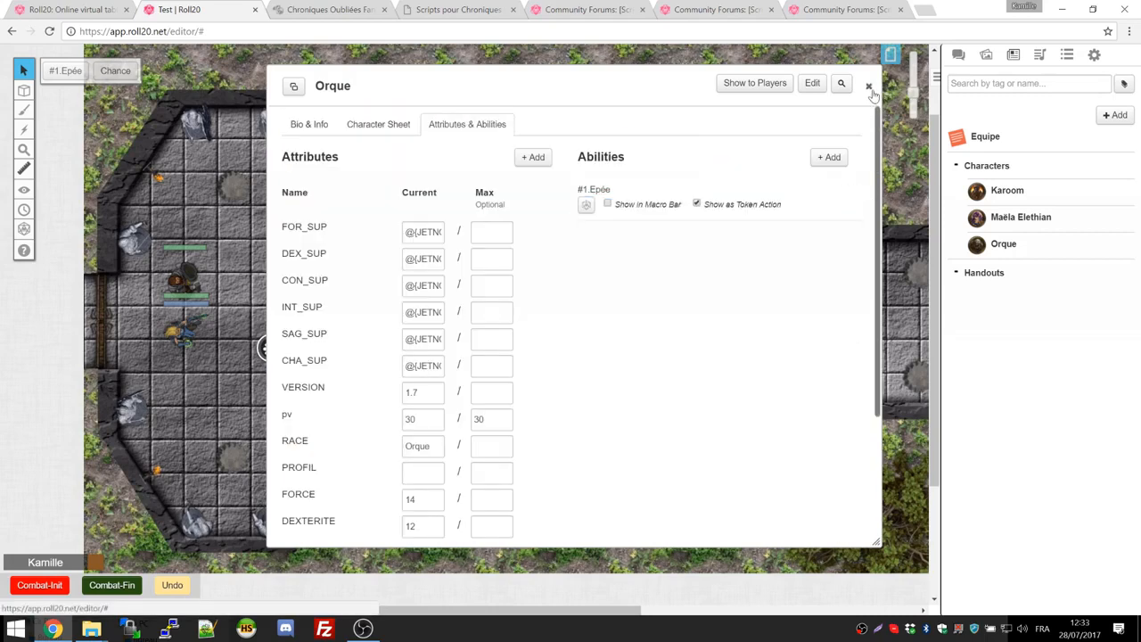
left_click(868, 87)
Step: Arrange the tokens for combat, with the three Orques near the corridor entrance facing Karoom and Maëla Elethian behind him
left_click_drag(527, 326, 370, 347)
left_click_drag(337, 293, 279, 299)
left_click_drag(188, 283, 163, 331)
left_click(371, 336)
left_click_drag(370, 336, 365, 307)
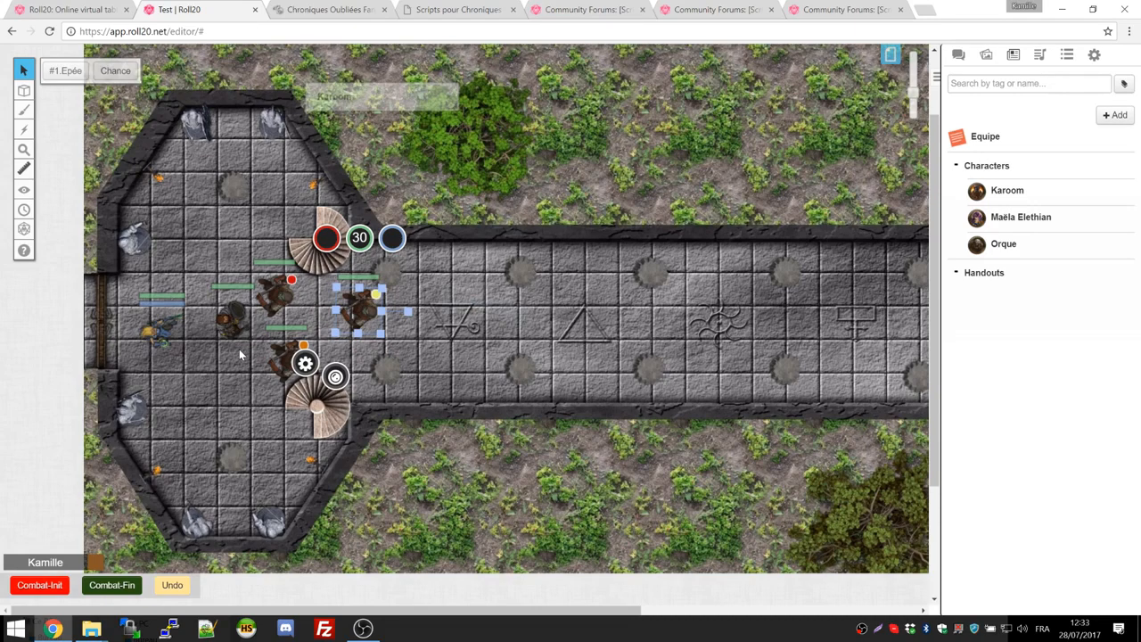
Step: Select all five hero and Orque tokens together and start the combat with Combat-Init
left_click(215, 210)
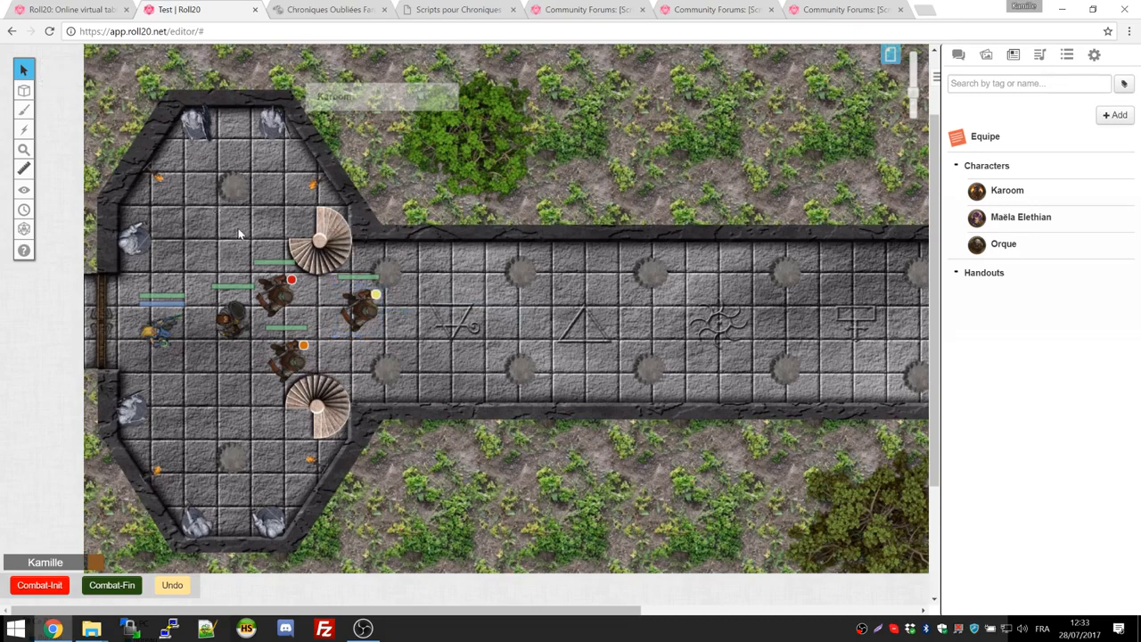
left_click_drag(130, 218, 464, 548)
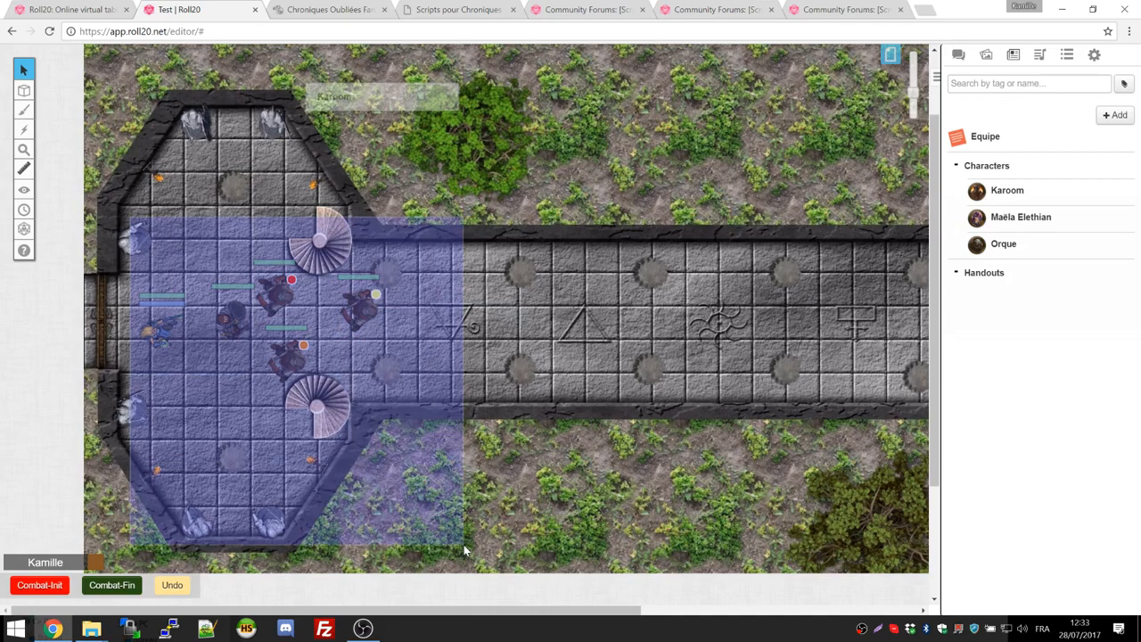
left_click_drag(464, 550, 464, 550)
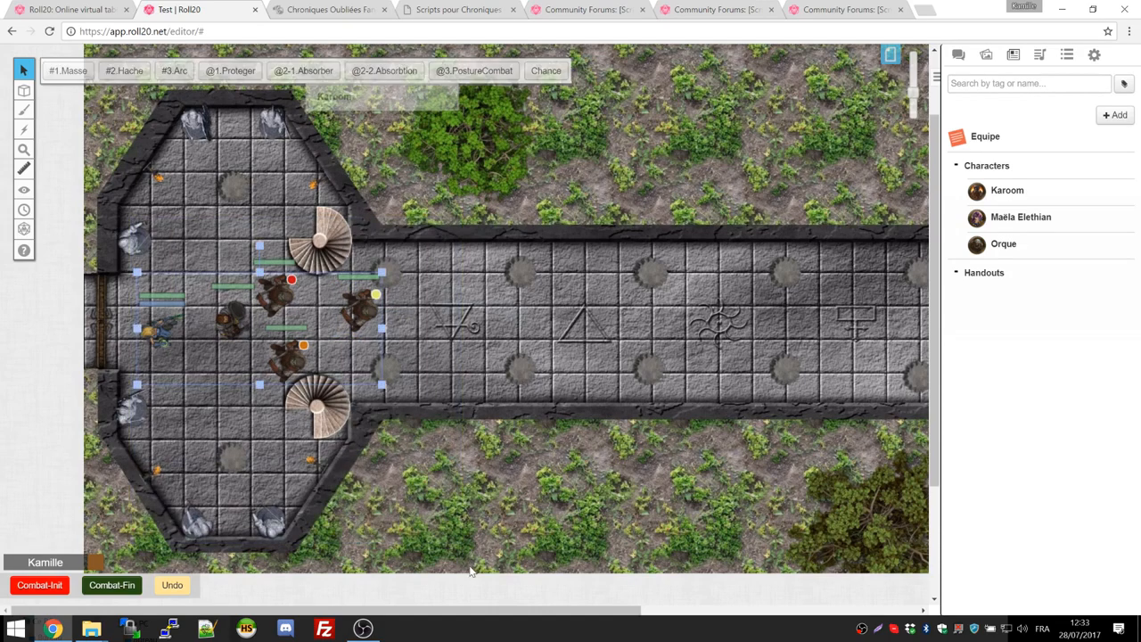
left_click(36, 590)
Step: Widen the Turn Order window to fit every combatant and move it over the far part of the corridor
left_click_drag(74, 268, 43, 287)
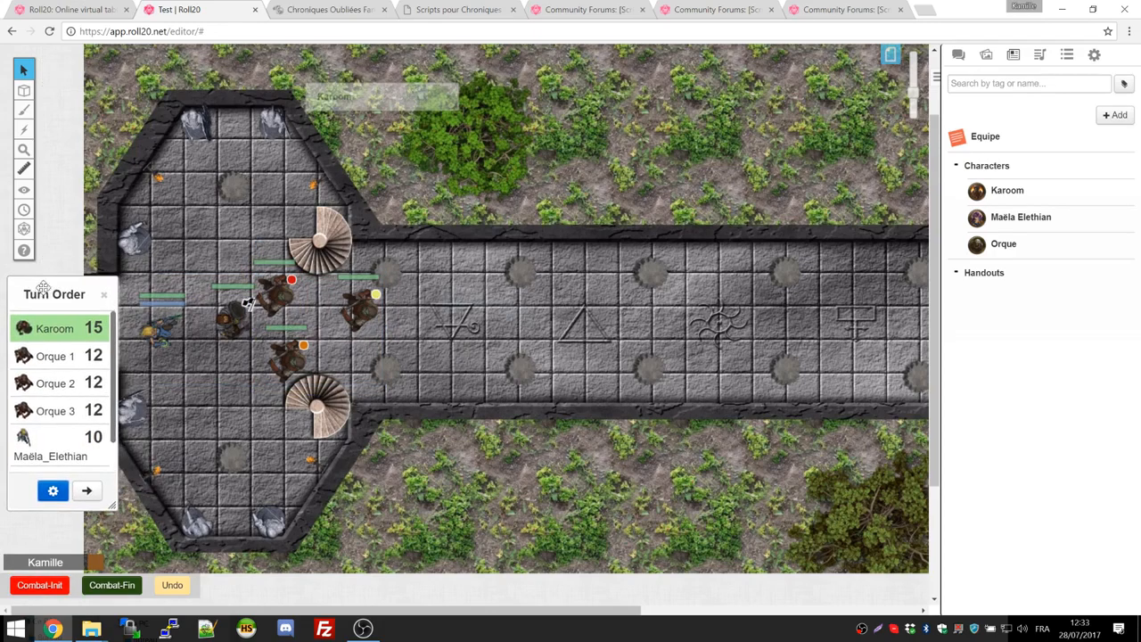
left_click_drag(107, 505, 139, 504)
left_click_drag(76, 288, 695, 220)
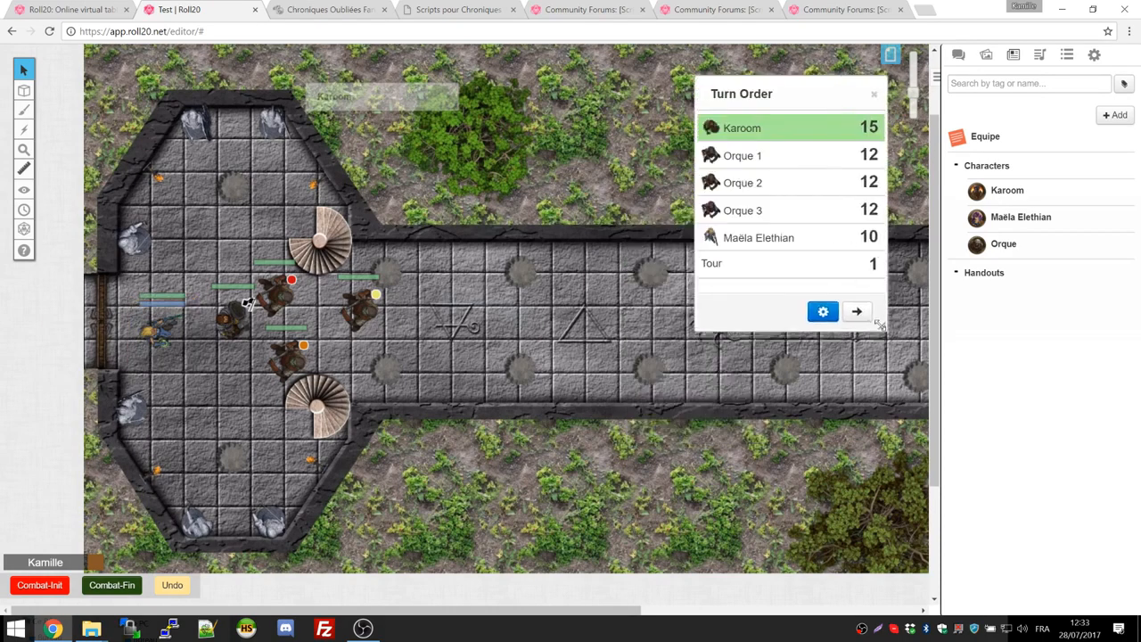
left_click_drag(882, 327, 884, 321)
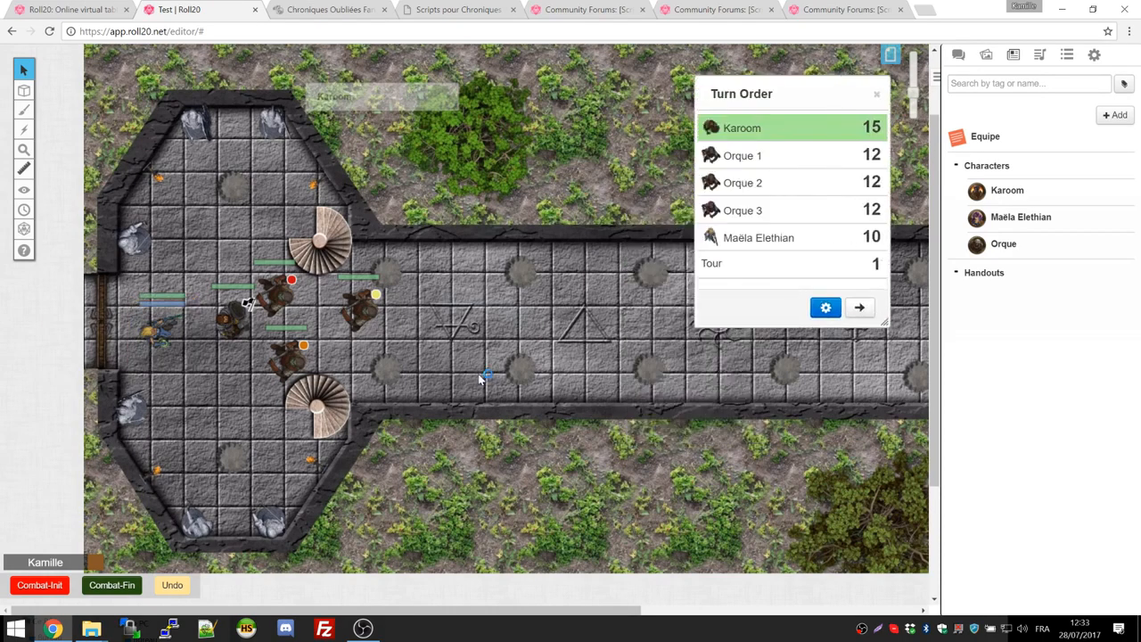
Step: Shift Karoom's token slightly away from the Orques and attack the red-dotted Orque with his #1.Masse ability
left_click(230, 316)
mouse_move(234, 319)
left_mouse_down()
mouse_move(240, 339)
mouse_move(233, 313)
left_mouse_up()
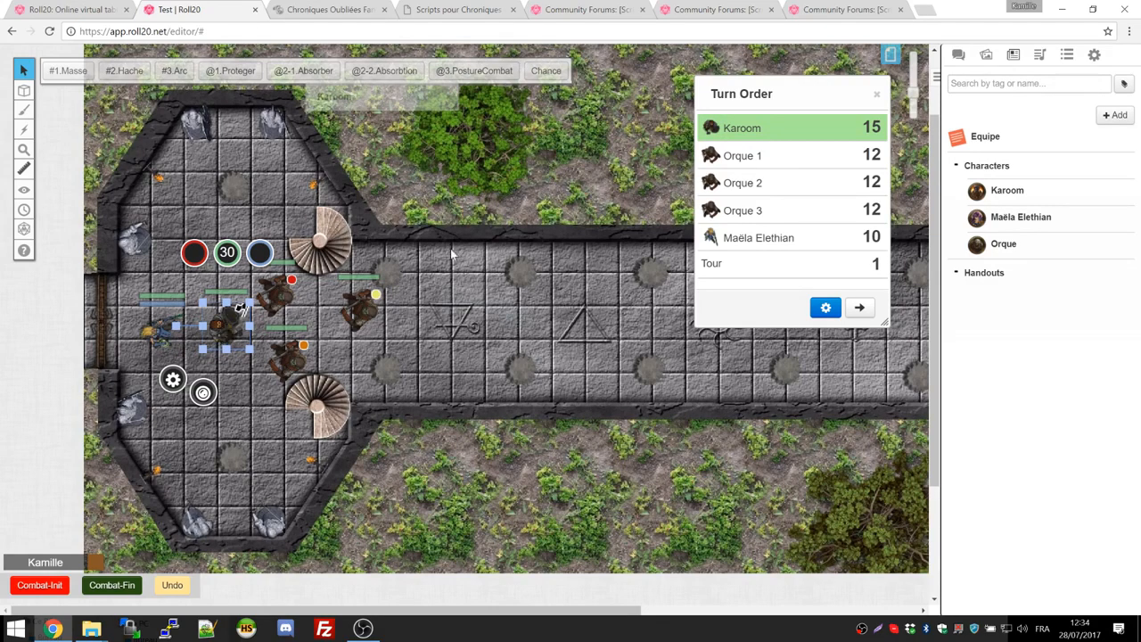
left_click(69, 72)
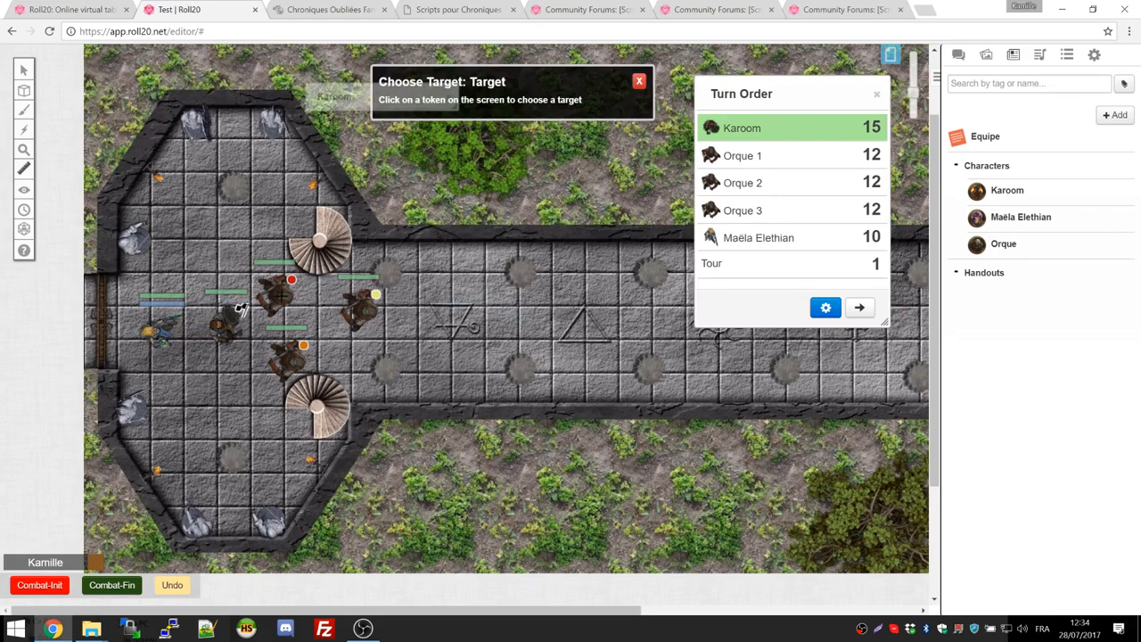
left_click(282, 295)
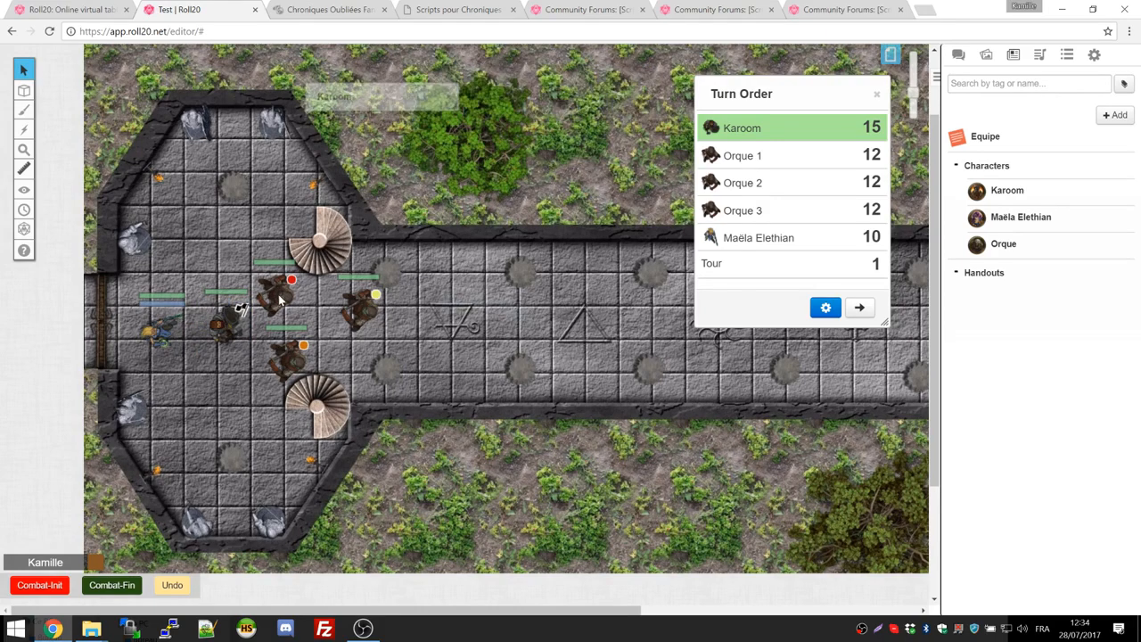
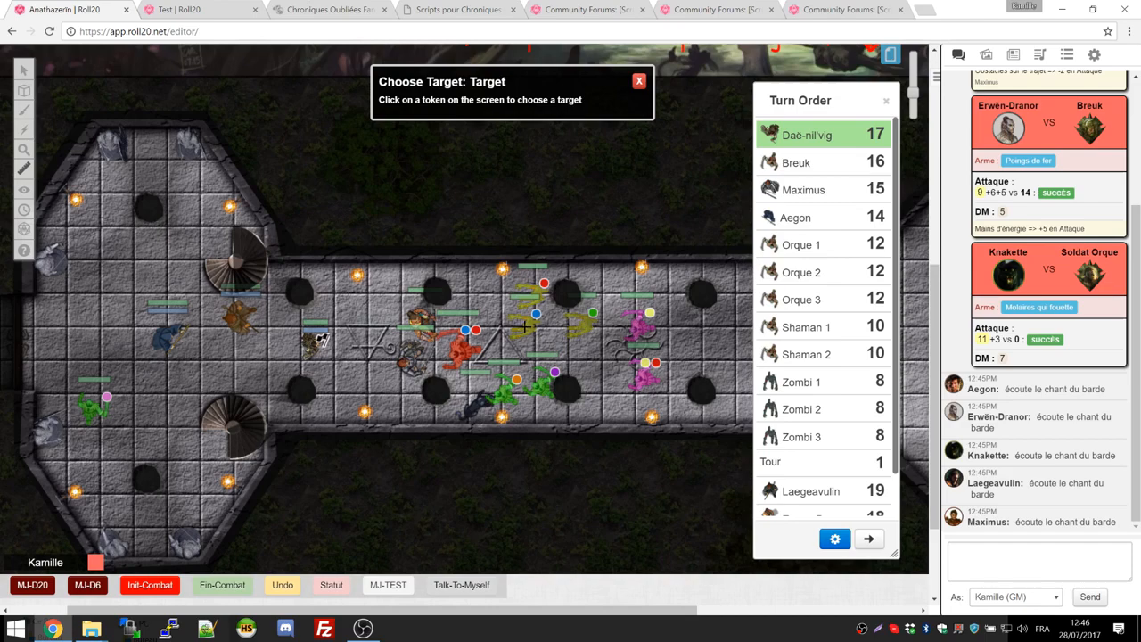
Step: Target the blue-dotted yellow zombie with Daë-nil'vig's Attaque sonore and review the attack results in the chat
left_click(525, 327)
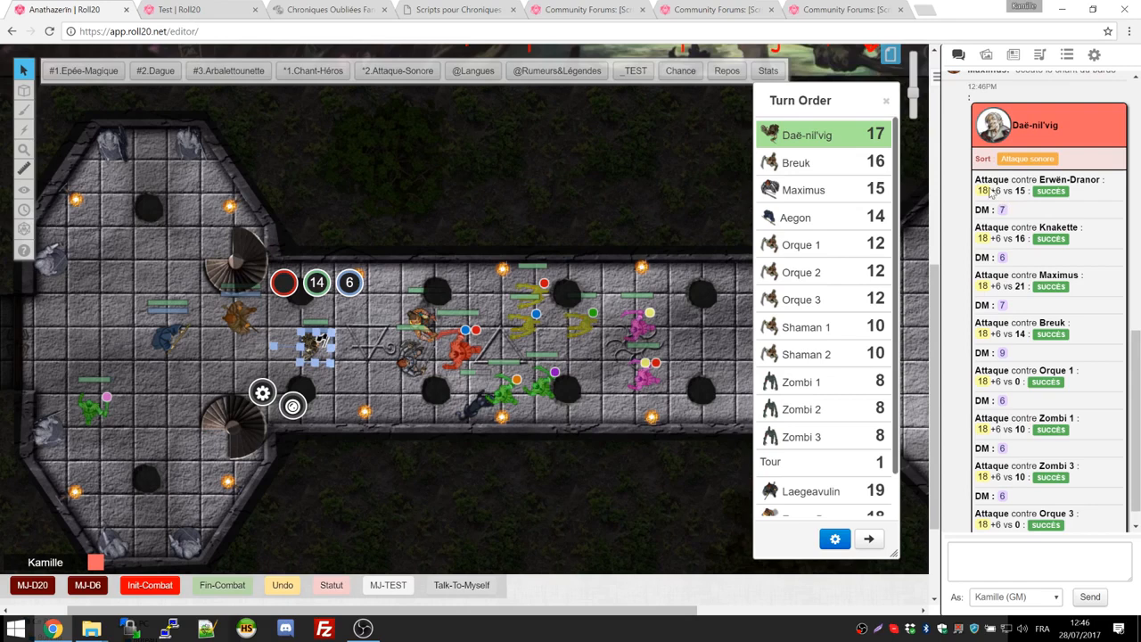
mouse_move(988, 198)
scroll(1041, 357, "up", 2)
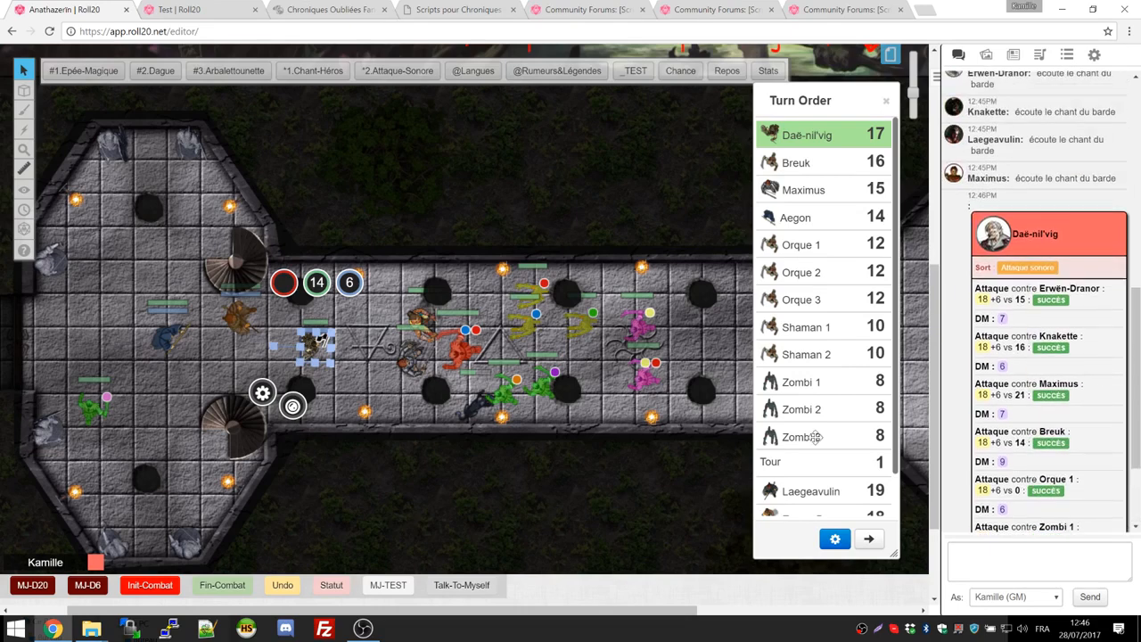
Step: Measure the distance along the corridor from Daë-nil'vig to the green-dotted yellow zombie
left_click(47, 177)
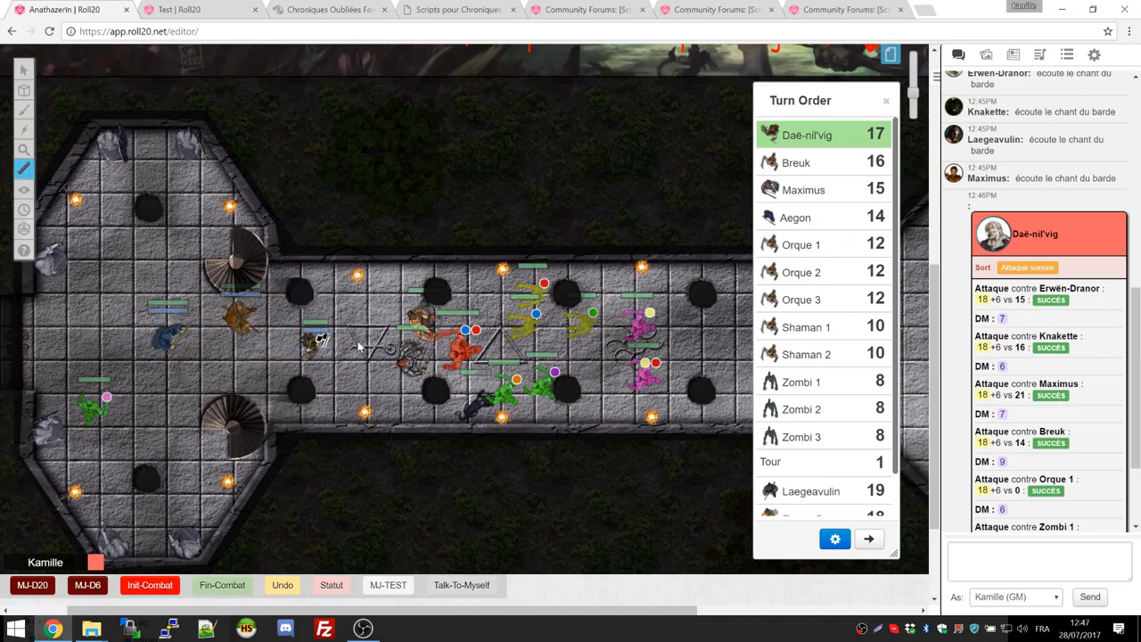
left_click_drag(329, 349, 569, 339)
left_click(24, 70)
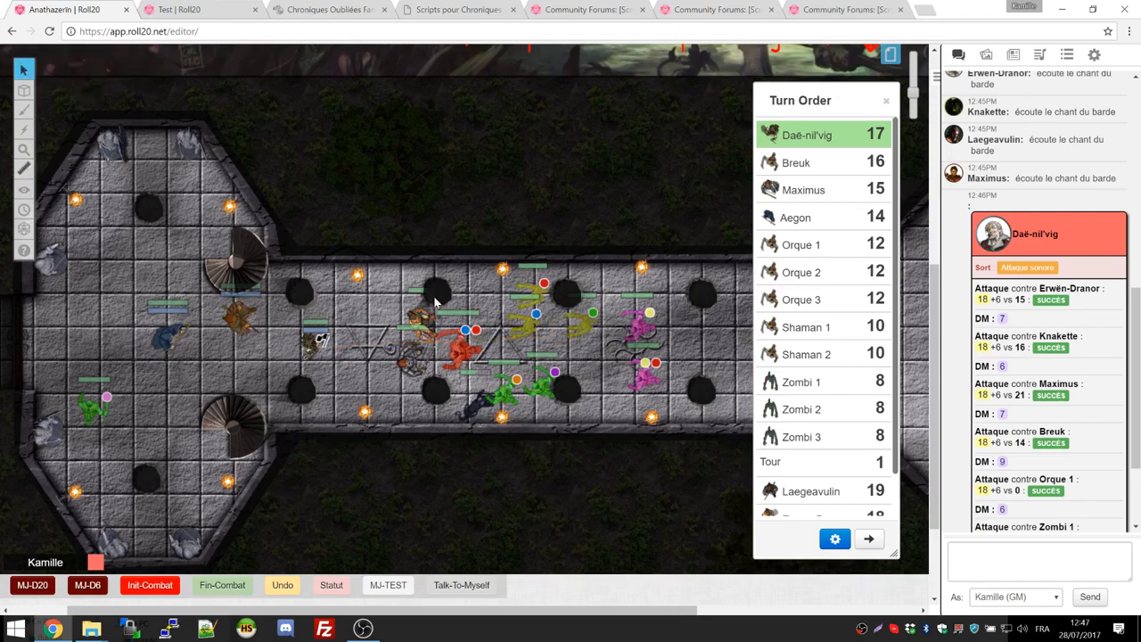
Step: Check the green-dotted yellow zombie's name in its token settings and compare it with the Attaque sonore target list
double_click(587, 332)
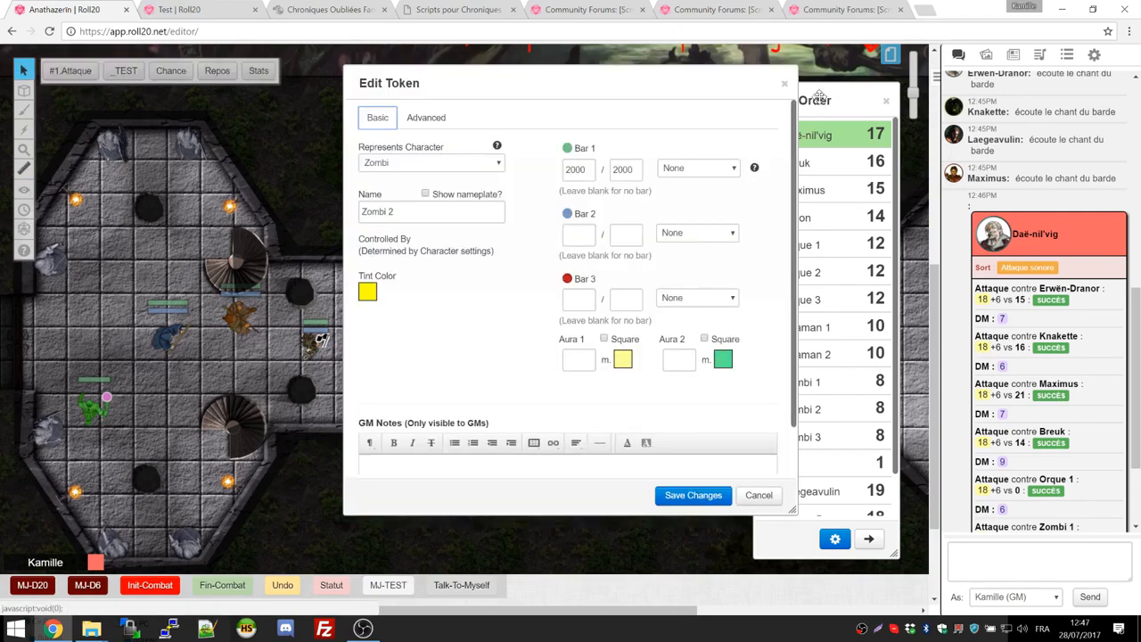
left_click(784, 83)
scroll(1059, 357, "down", 2)
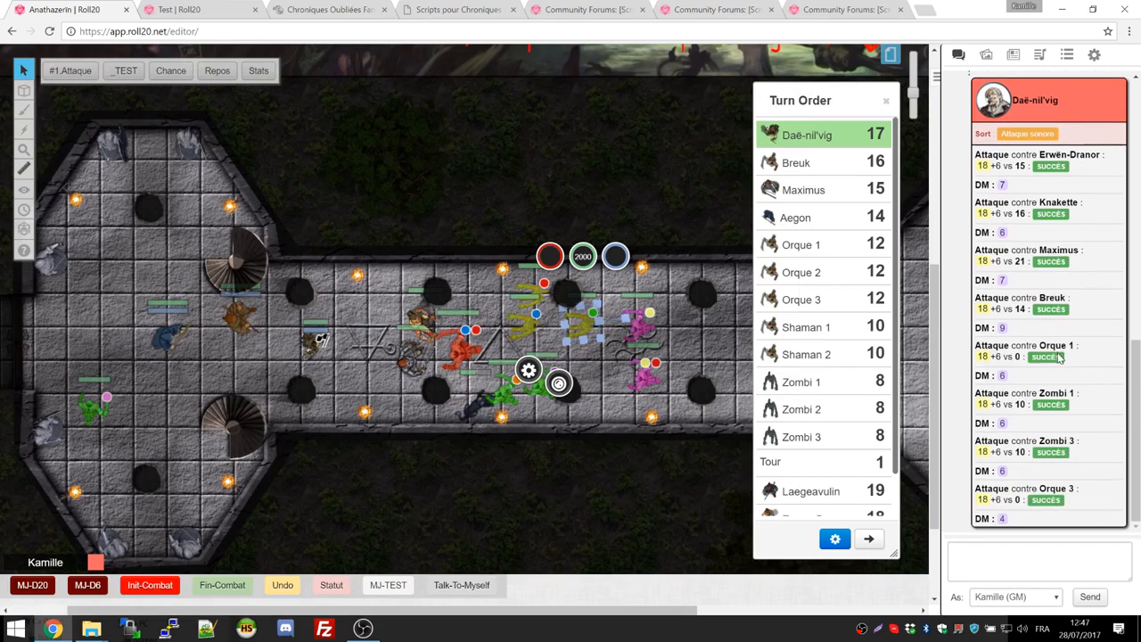
scroll(1025, 307, "up", 1)
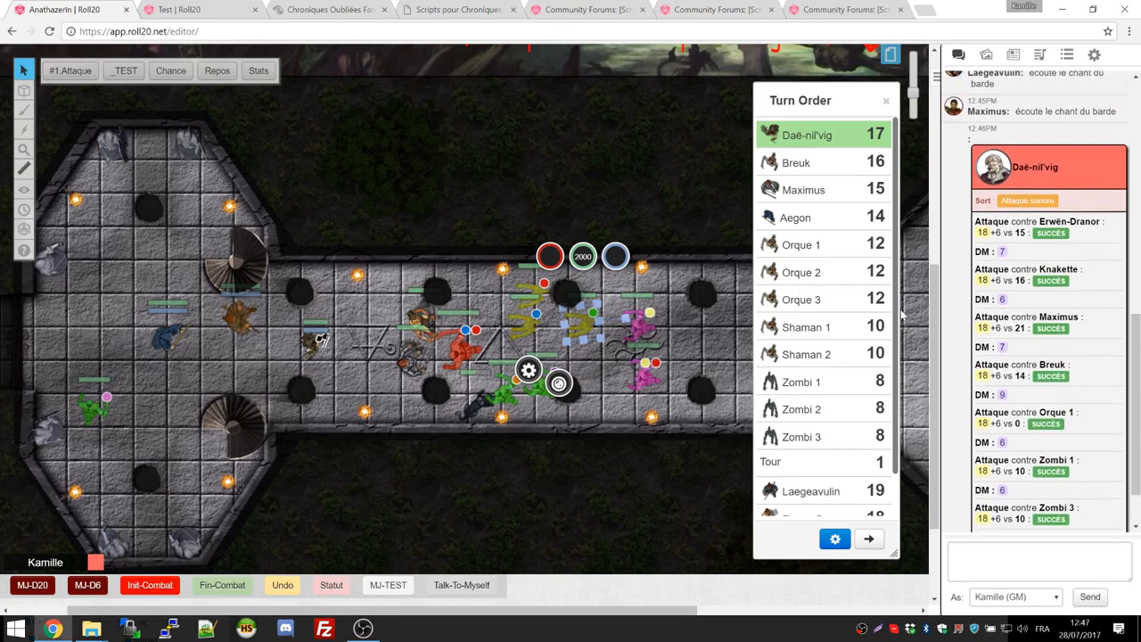
left_click(607, 418)
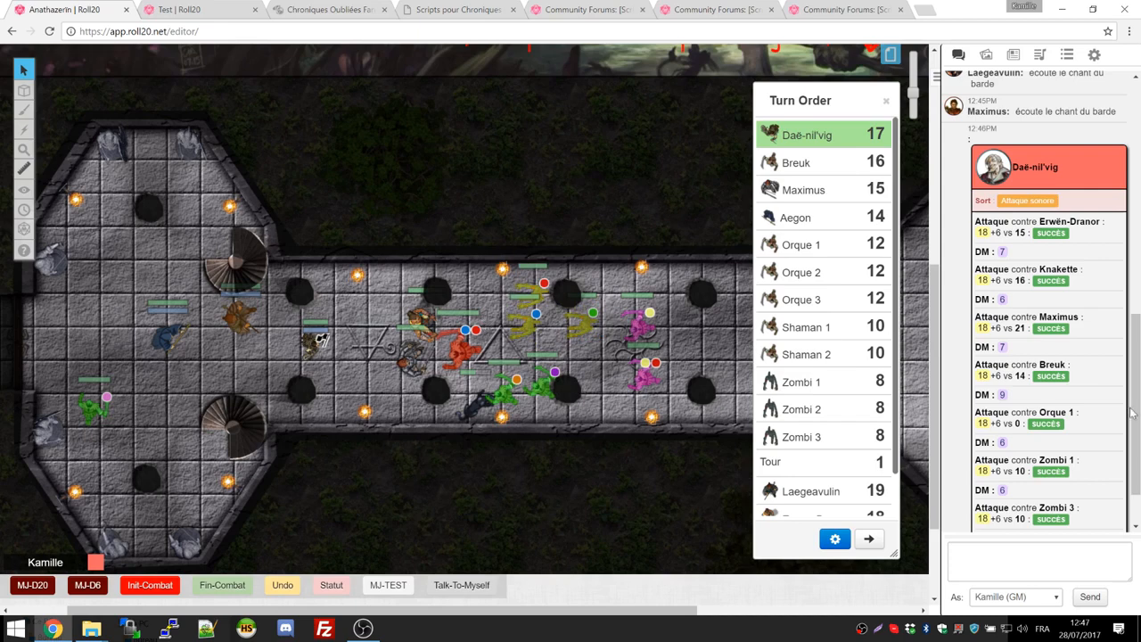
Step: Inspect the damage roll details of several Attaque sonore targets in the chat
mouse_move(1003, 254)
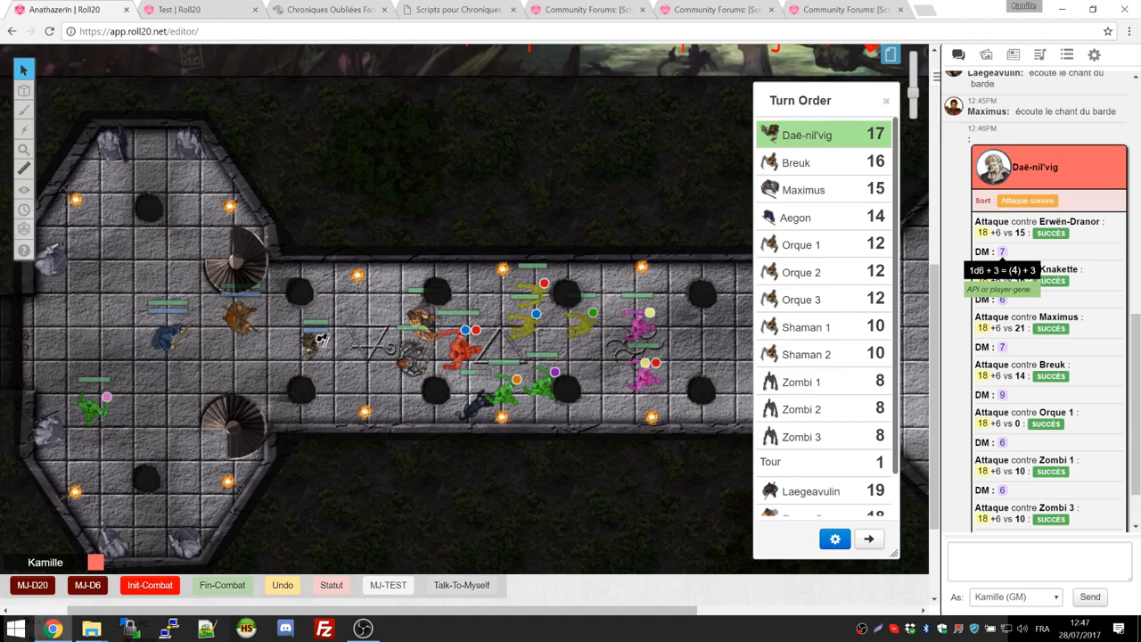
mouse_move(1003, 301)
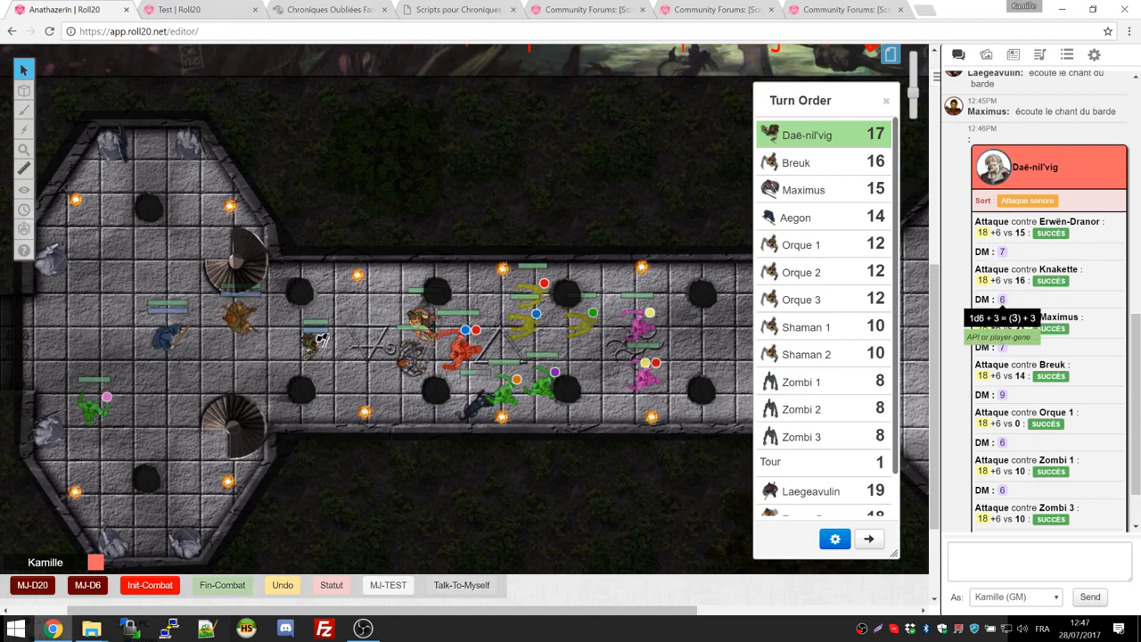
scroll(1003, 301, "down", 1)
mouse_move(1001, 424)
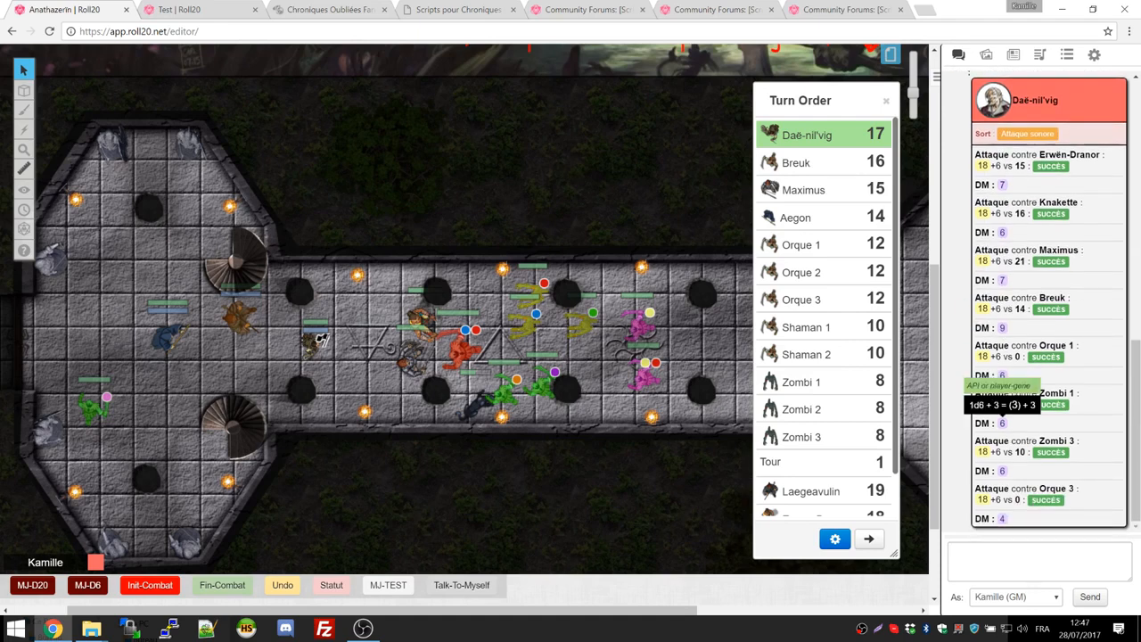
mouse_move(999, 521)
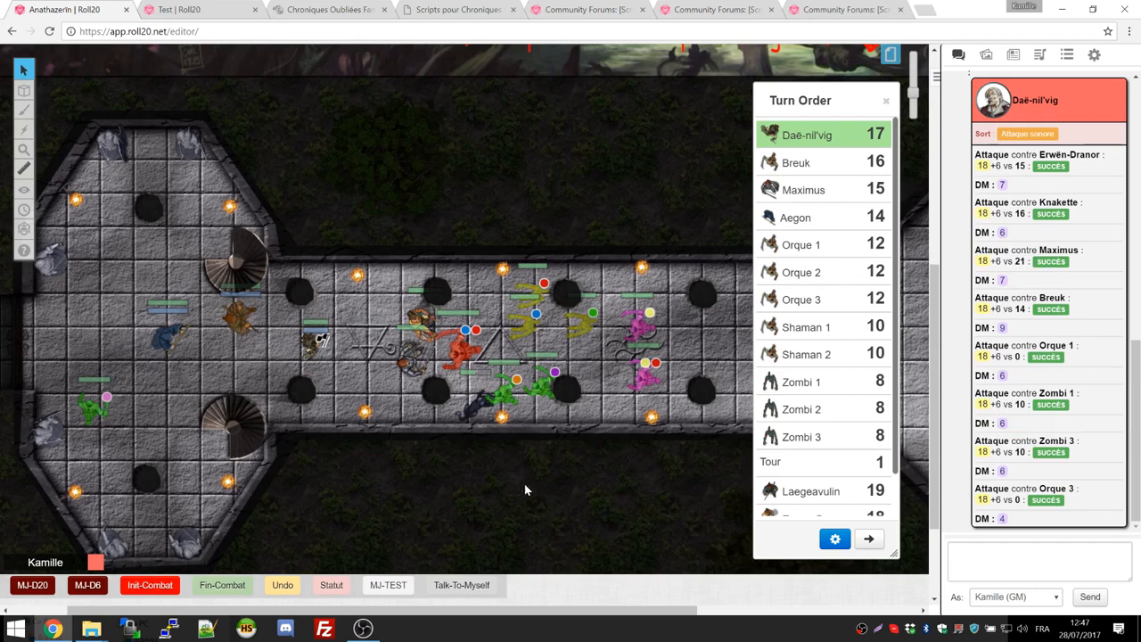
Step: Attack Breuk with Daë-nil'vig's #3.Arbalettounette ability
left_click(319, 344)
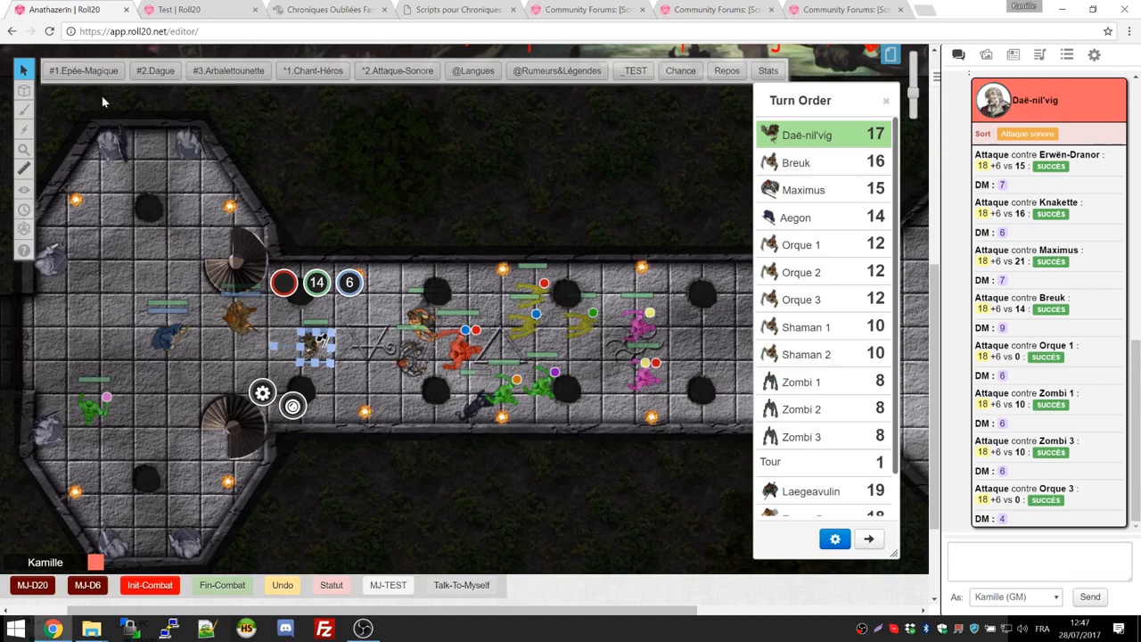
left_click(239, 73)
left_click(321, 340)
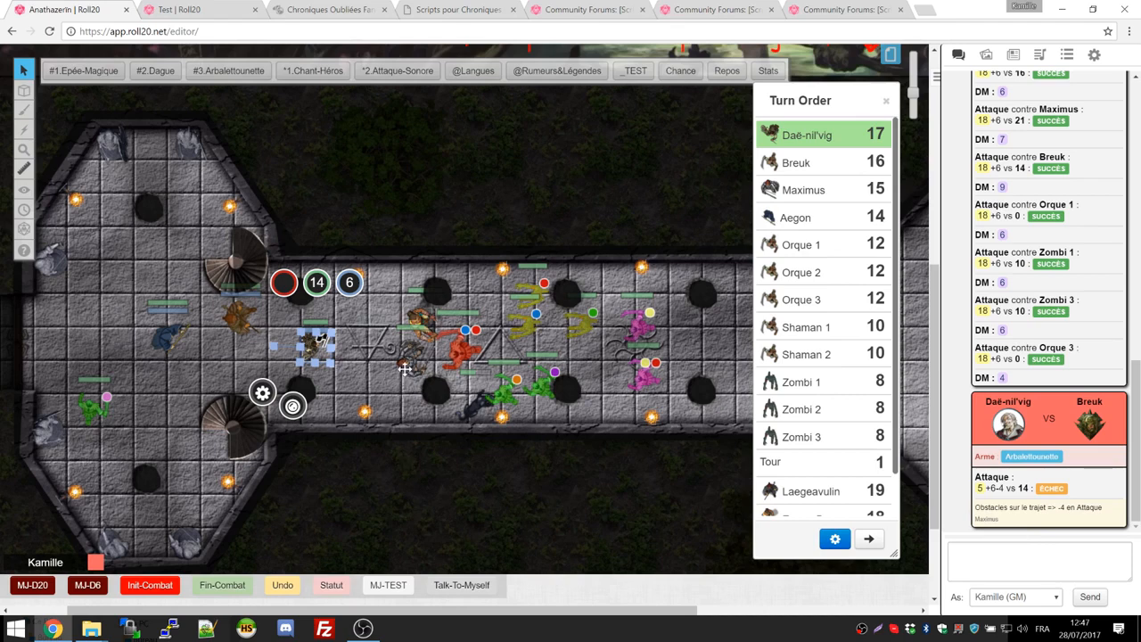
Step: Select the tokens standing between Daë-nil'vig and Breuk to identify the Maximus obstacle in the line of fire
left_click(435, 372)
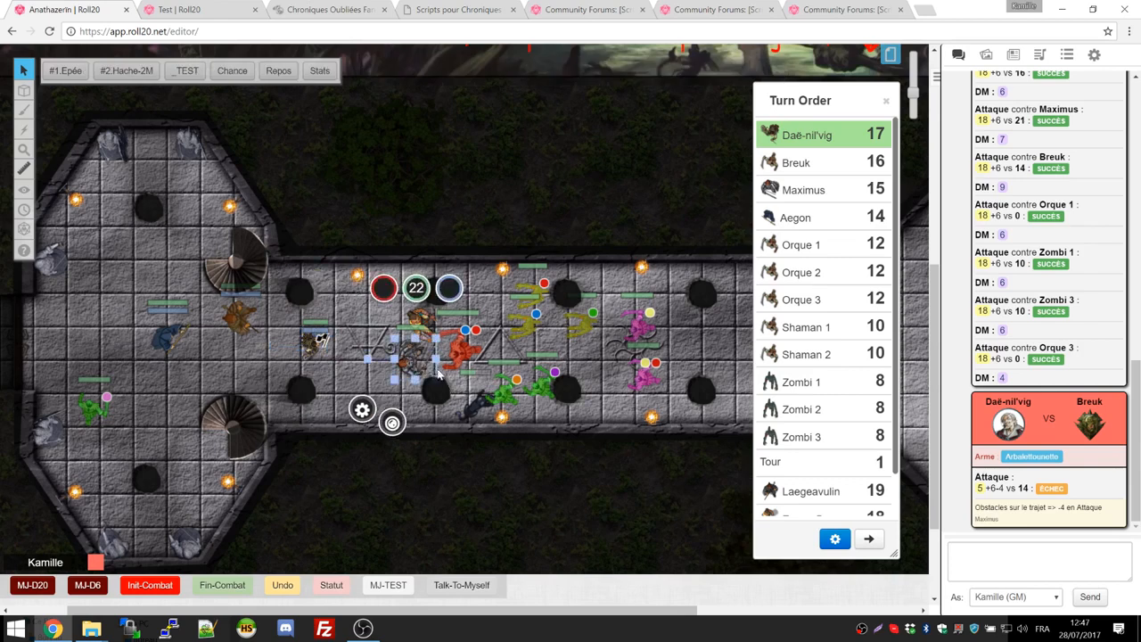
left_click(426, 324)
left_click(412, 361)
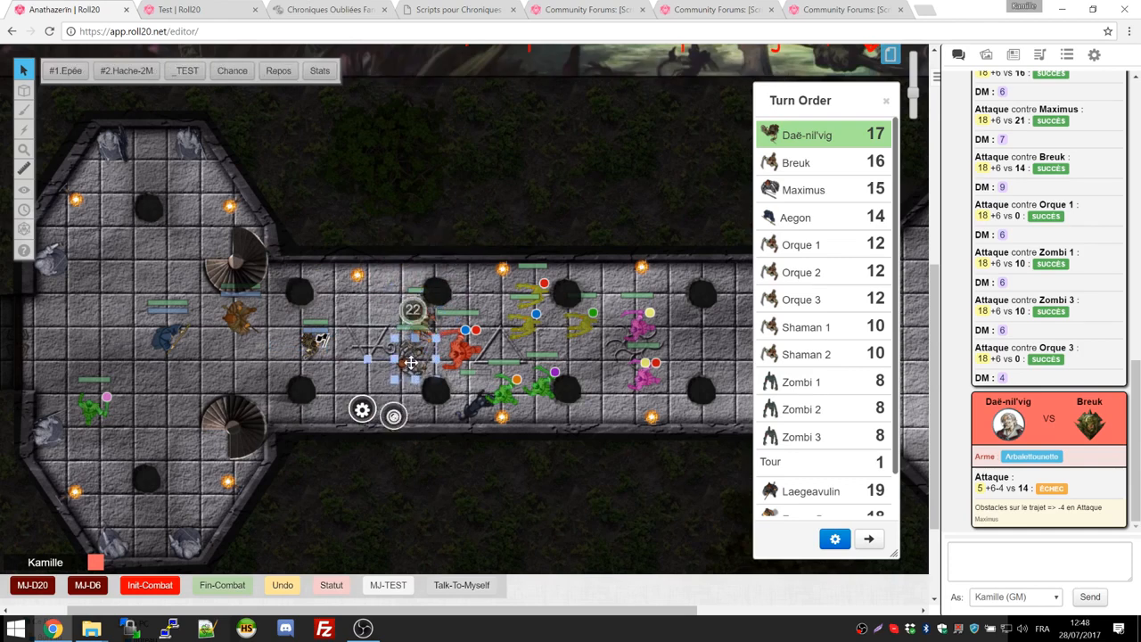
Step: Move Daë-nil'vig diagonally to the corridor's lower wall and attack Breuk with #3.Arbalettounette
left_click(237, 321)
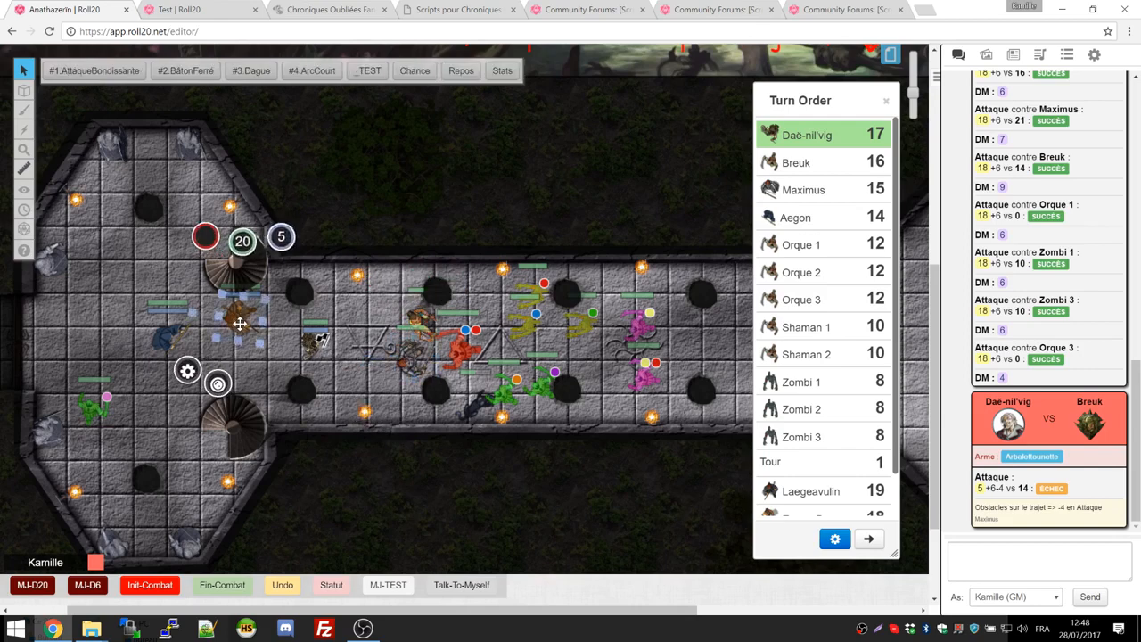
left_click(317, 345)
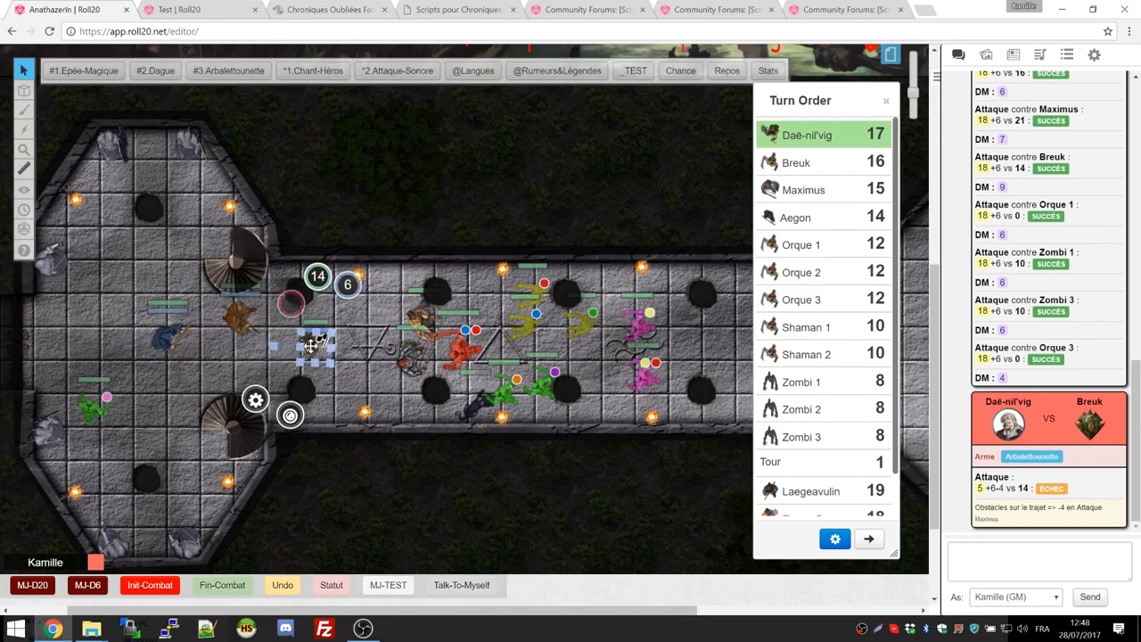
left_click_drag(316, 344, 379, 403)
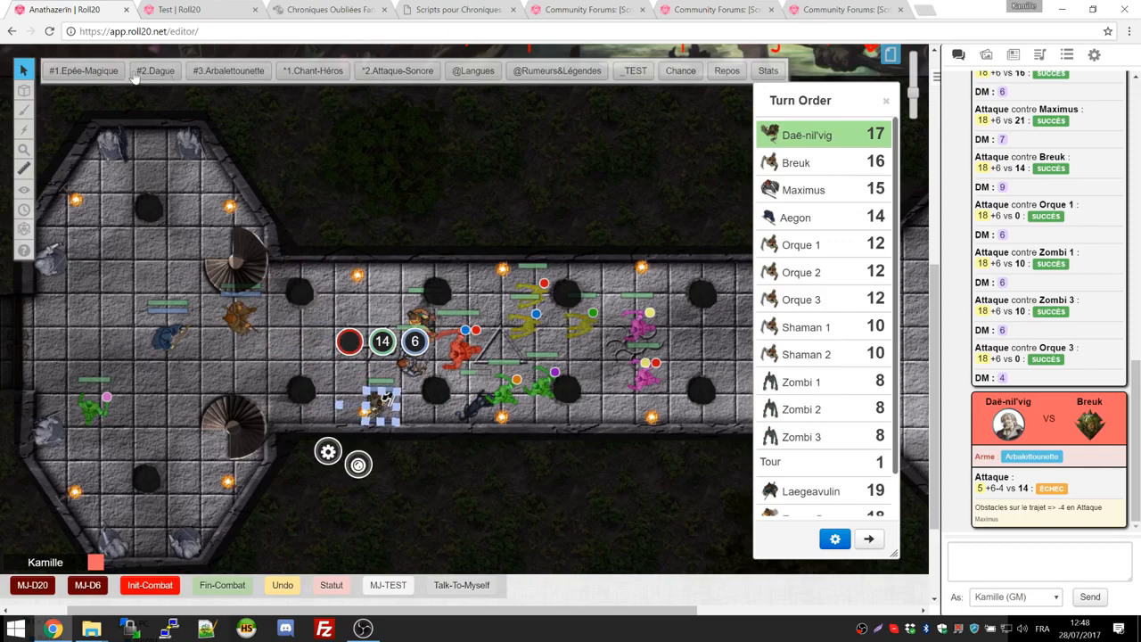
left_click(253, 77)
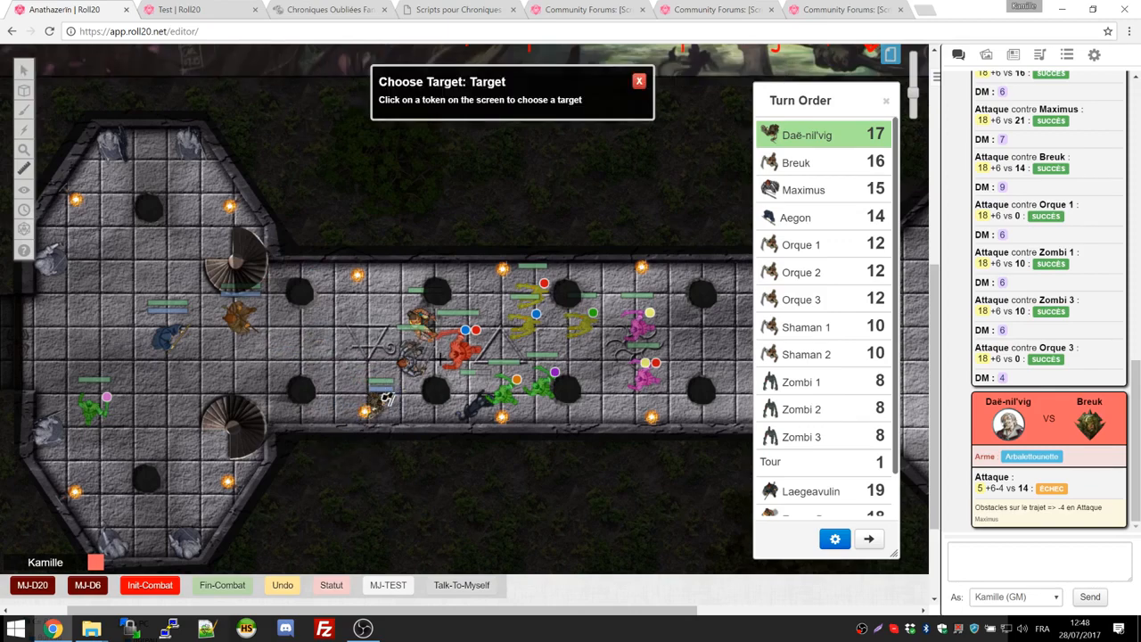
left_click(385, 398)
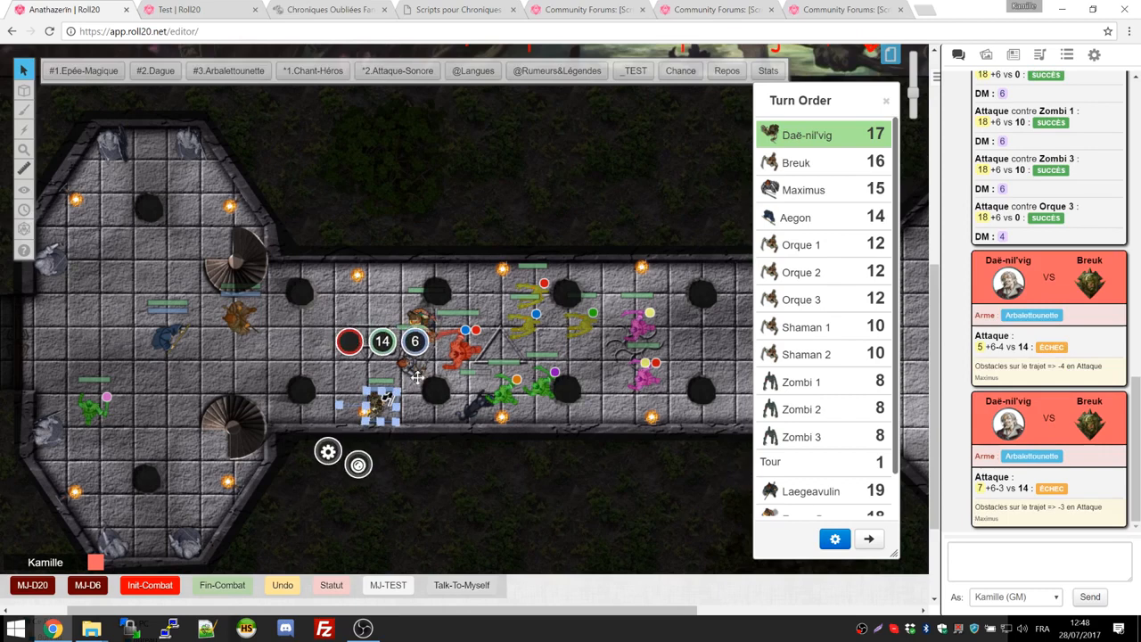
Step: Move Daë-nil'vig along the lower wall to directly below Breuk and attack Breuk with #3.Arbalettounette
left_click_drag(378, 408, 453, 412)
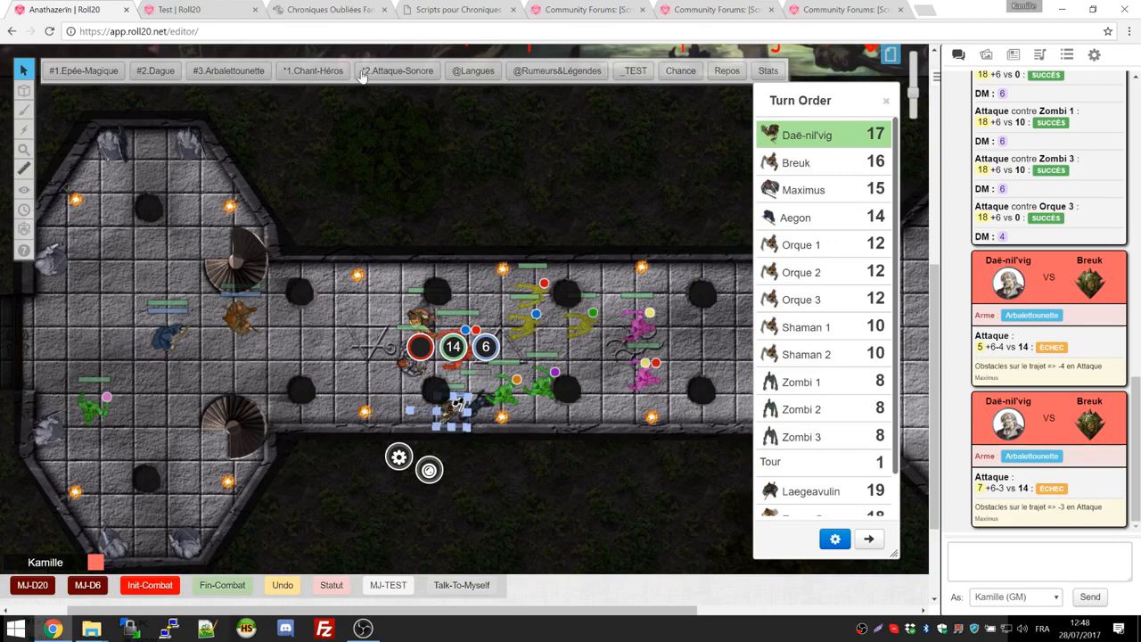
left_click(228, 70)
left_click(465, 353)
left_click(455, 406)
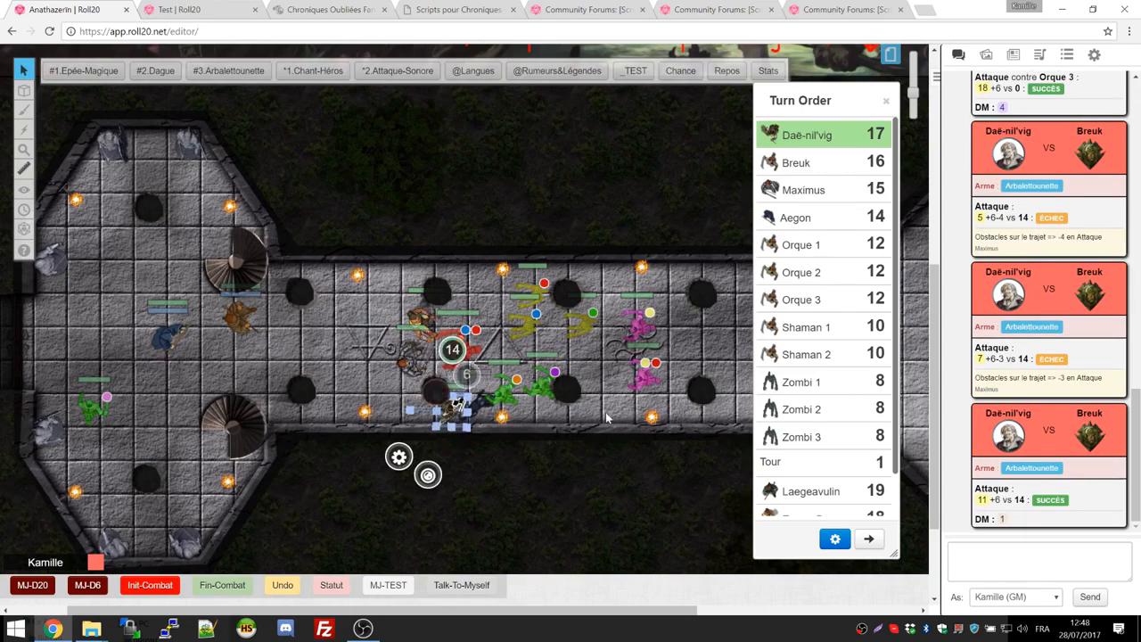
Step: Move Daë-nil'vig back to the corridor entrance near the staircases and advance the turn order to Maximus
left_click_drag(457, 403, 280, 362)
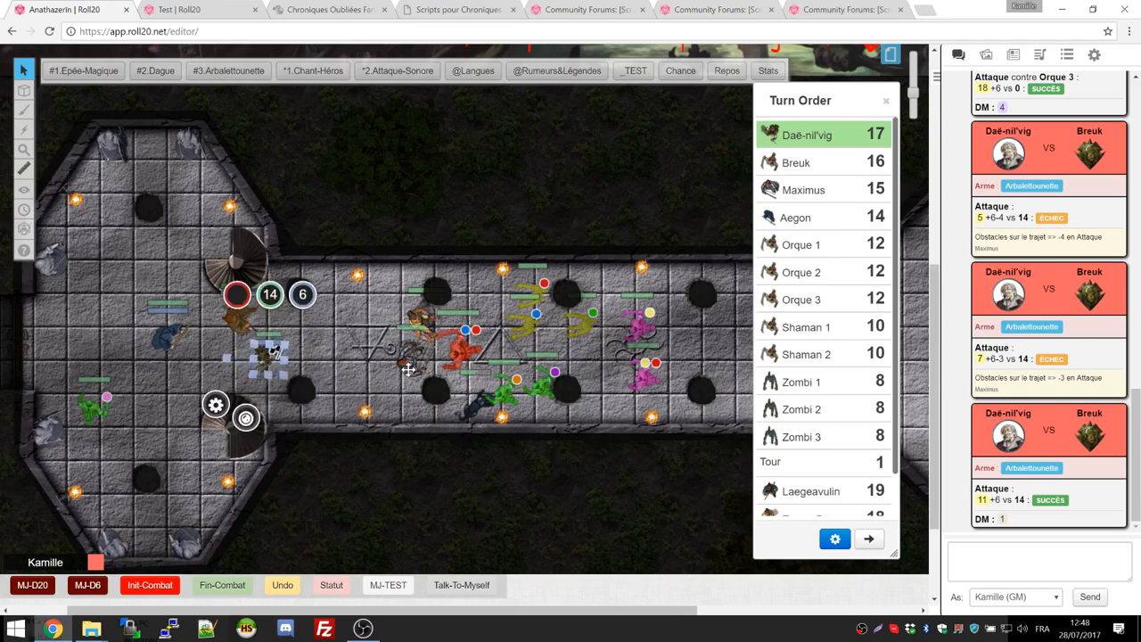
left_click(869, 539)
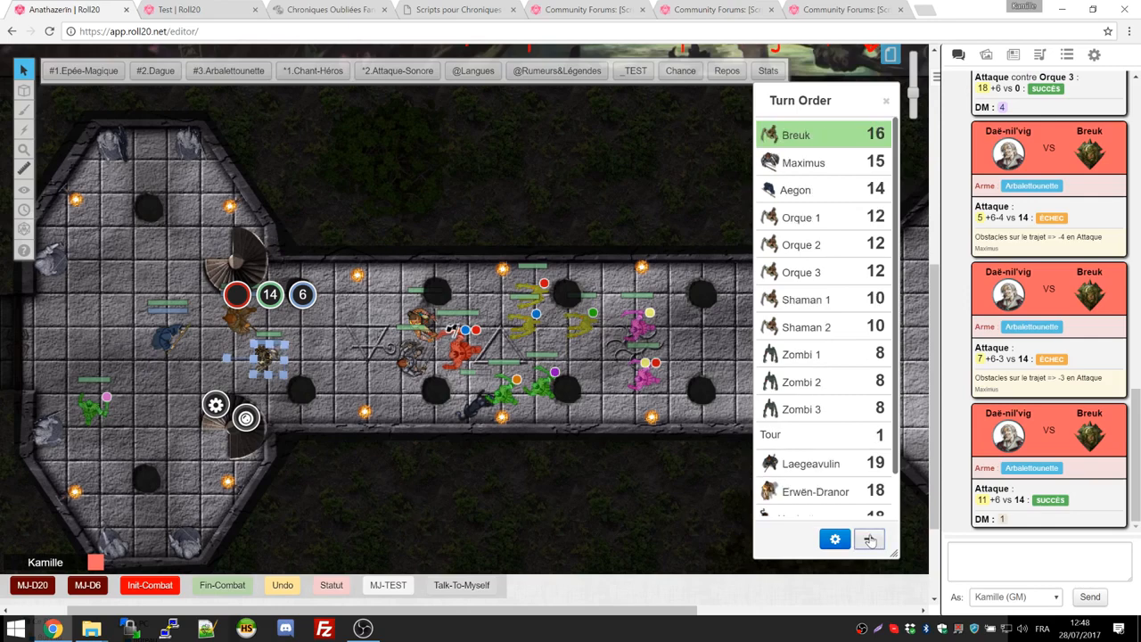
left_click(869, 539)
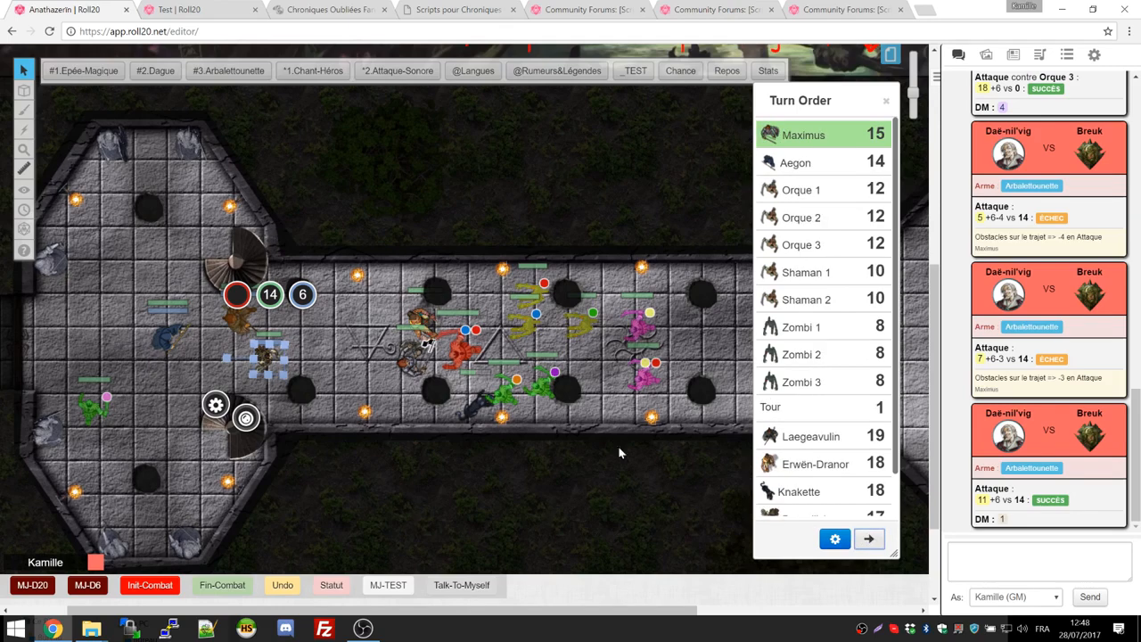
Step: Attack Breuk with Maximus's #1.Epée ability
left_click(415, 359)
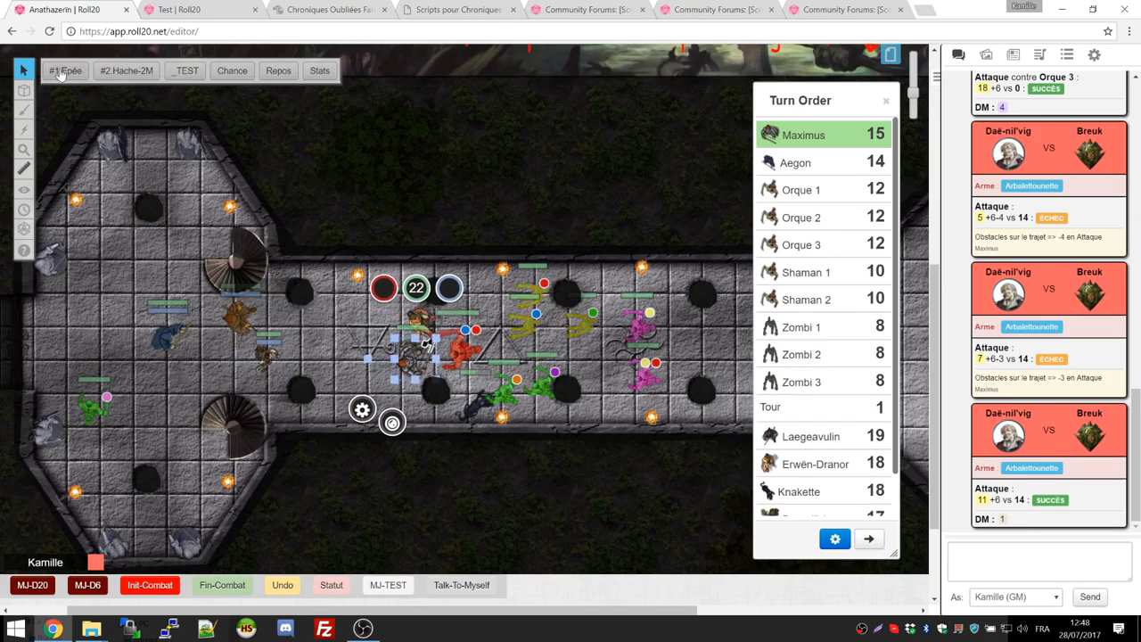
left_click(63, 71)
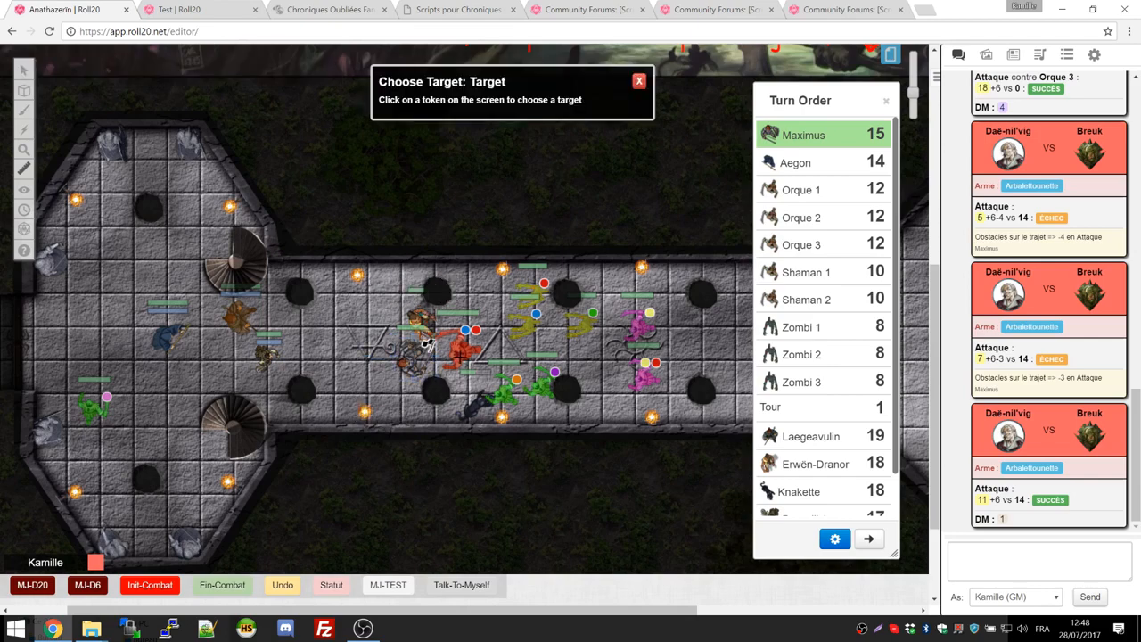
left_click(459, 354)
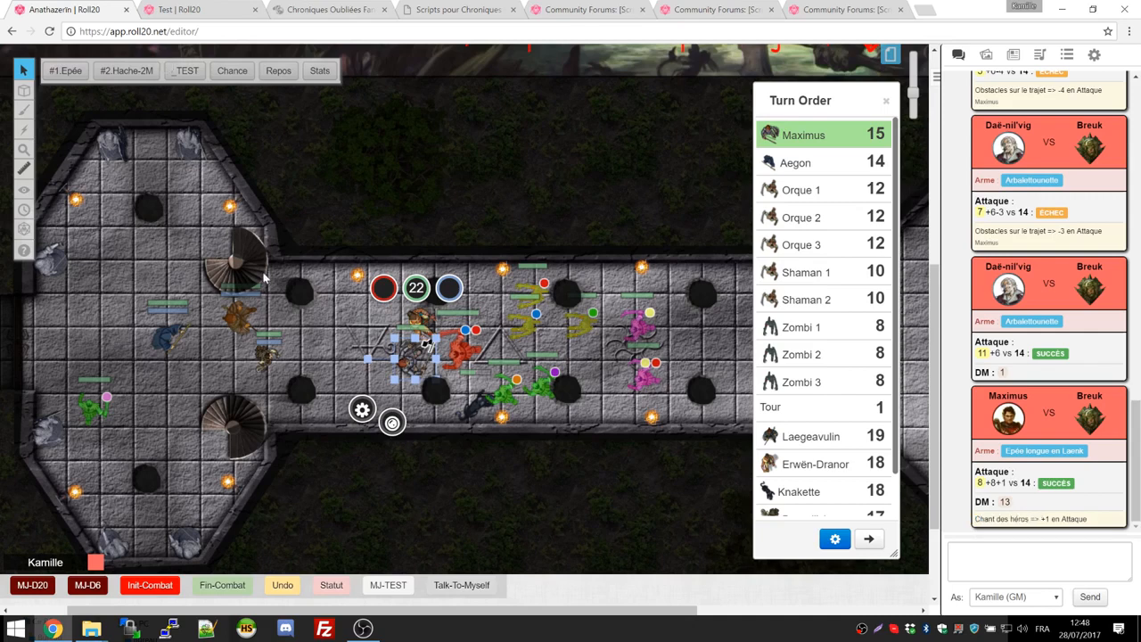
Step: Undo Maximus's sword attack on Breuk and check Breuk's hit points on the token
left_click(163, 339)
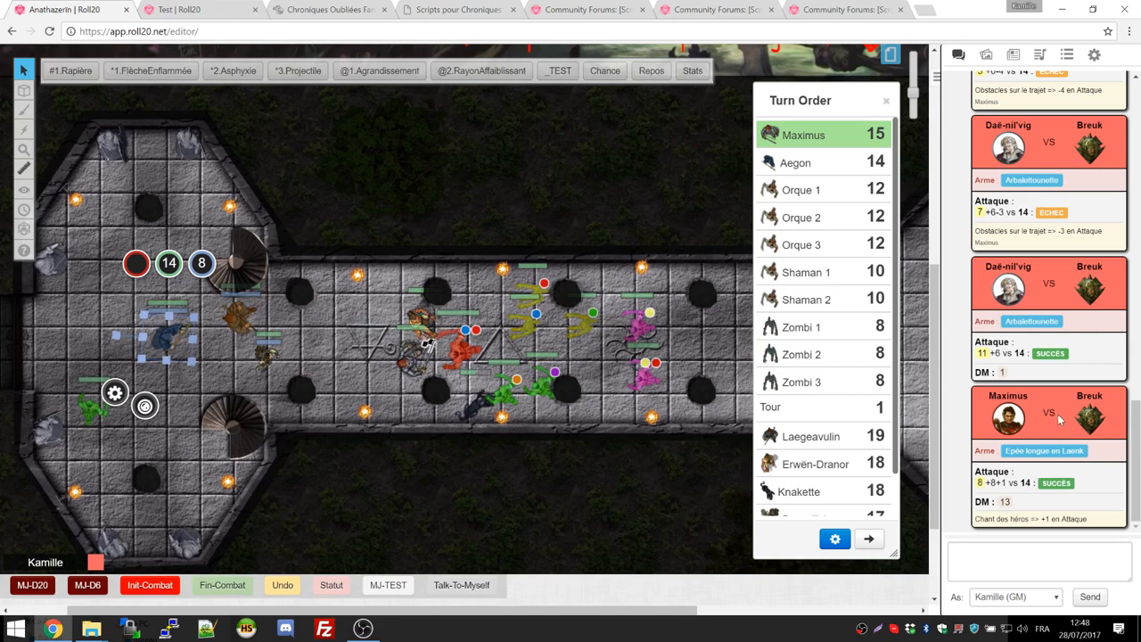
left_click(417, 365)
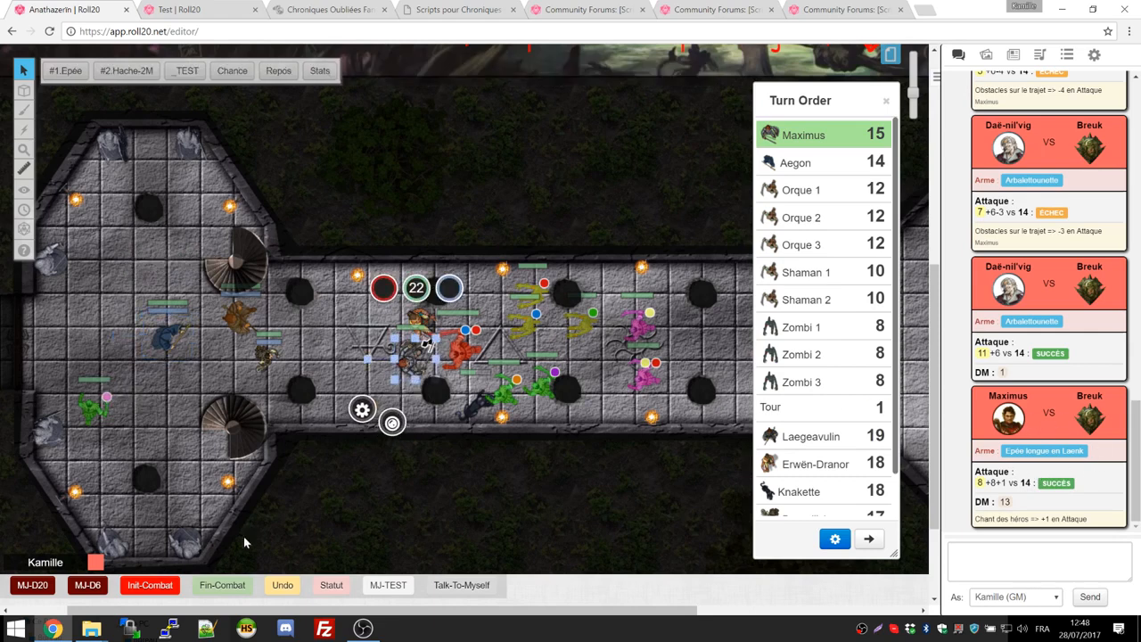
mouse_move(416, 364)
left_mouse_down()
mouse_move(459, 317)
mouse_move(399, 366)
left_mouse_up()
left_click(283, 585)
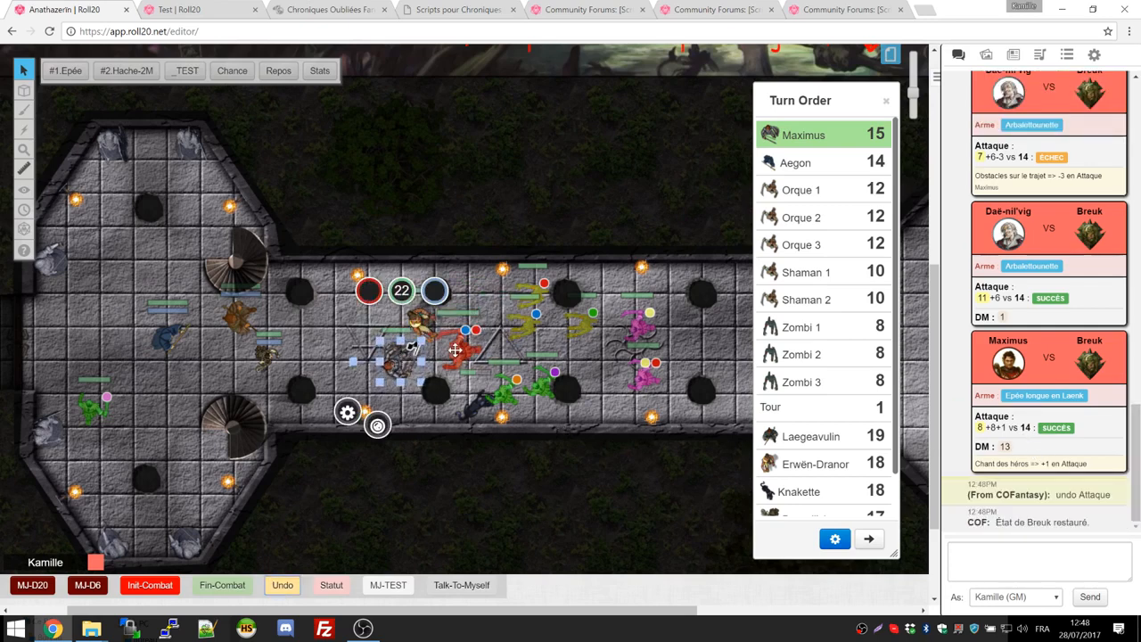
mouse_move(980, 445)
left_click(465, 361)
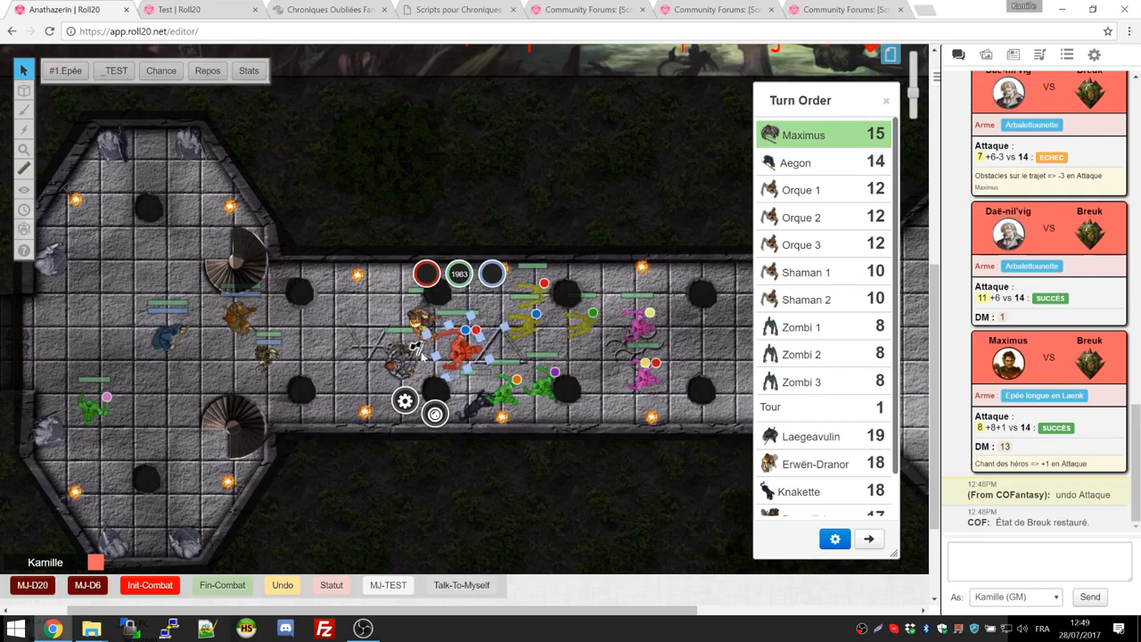
Step: Move Maximus next to the yellow zombies and attack the blue-dotted one with #1.Epée
left_click(363, 374)
left_click_drag(395, 363, 496, 308)
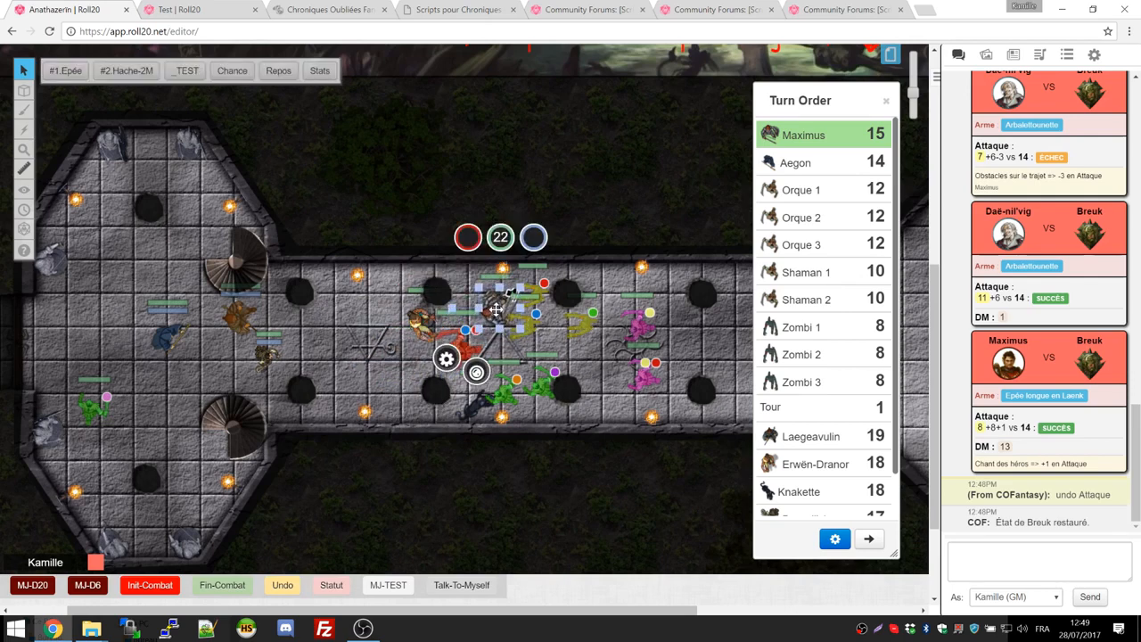
left_click(76, 72)
left_click(528, 326)
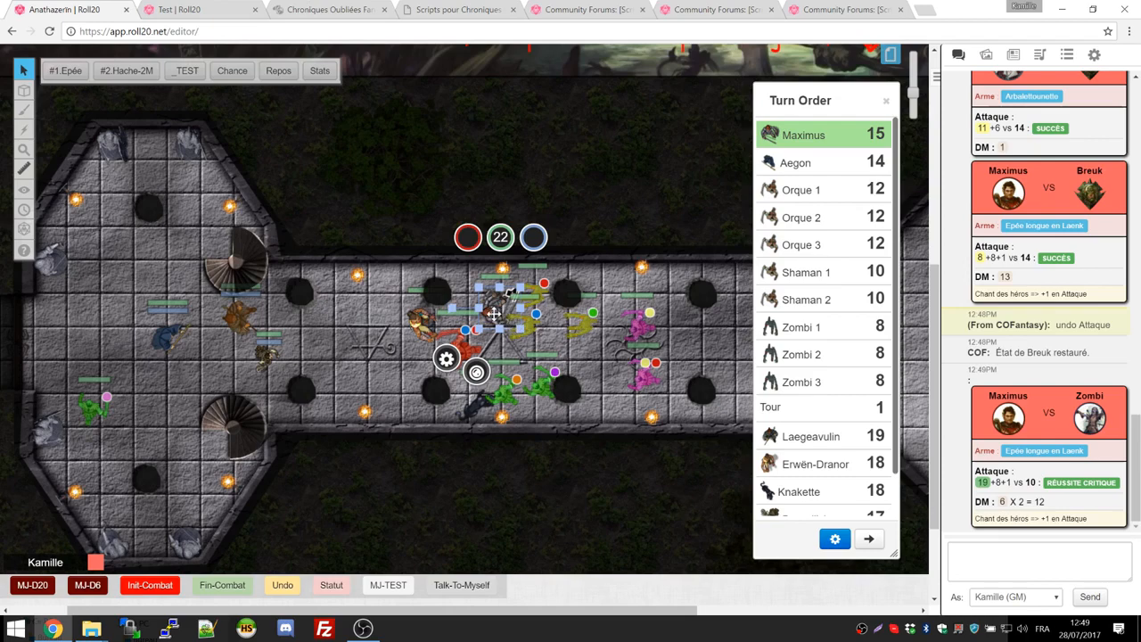
Step: Open the blue-dotted zombie's character and examine its attributes list
double_click(533, 324)
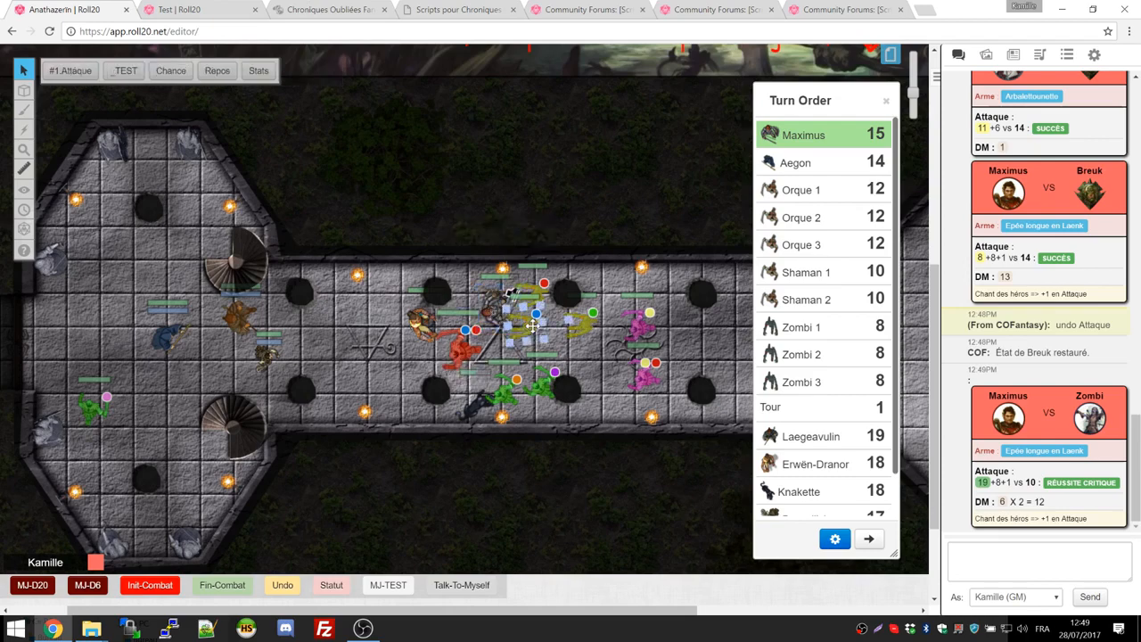
left_click(775, 82)
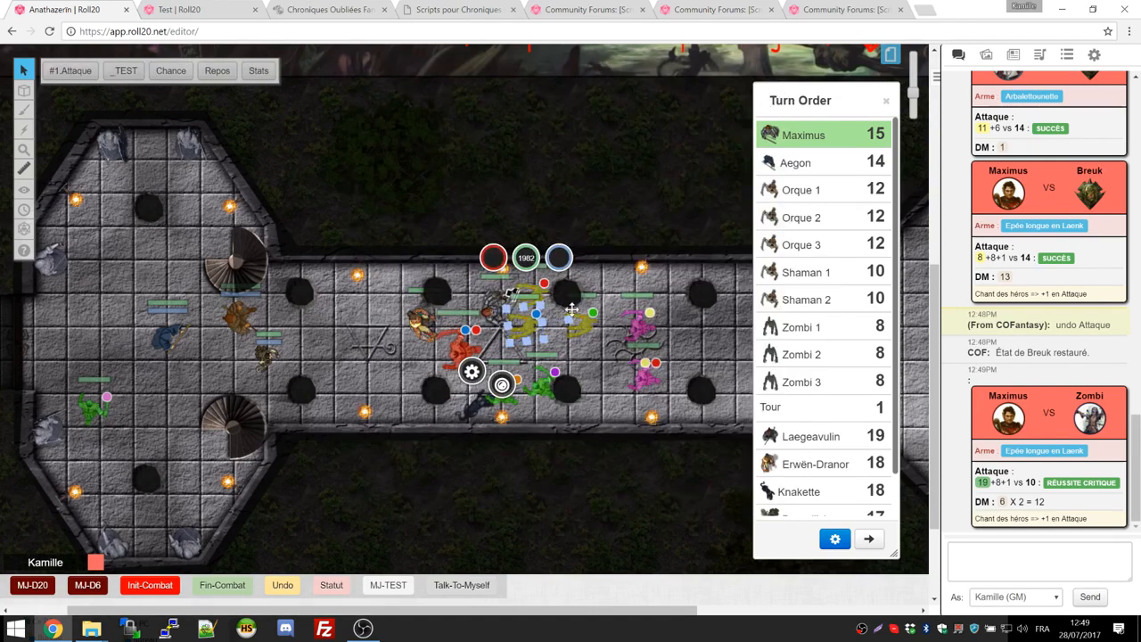
double_click(530, 325)
left_click(470, 125)
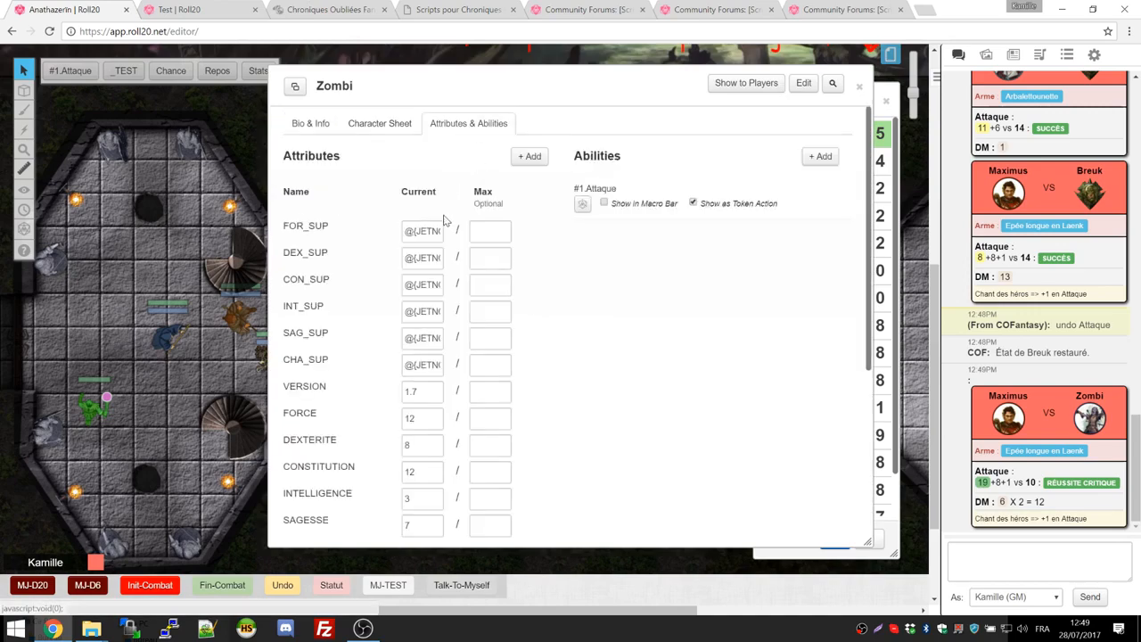
scroll(463, 263, "down", 5)
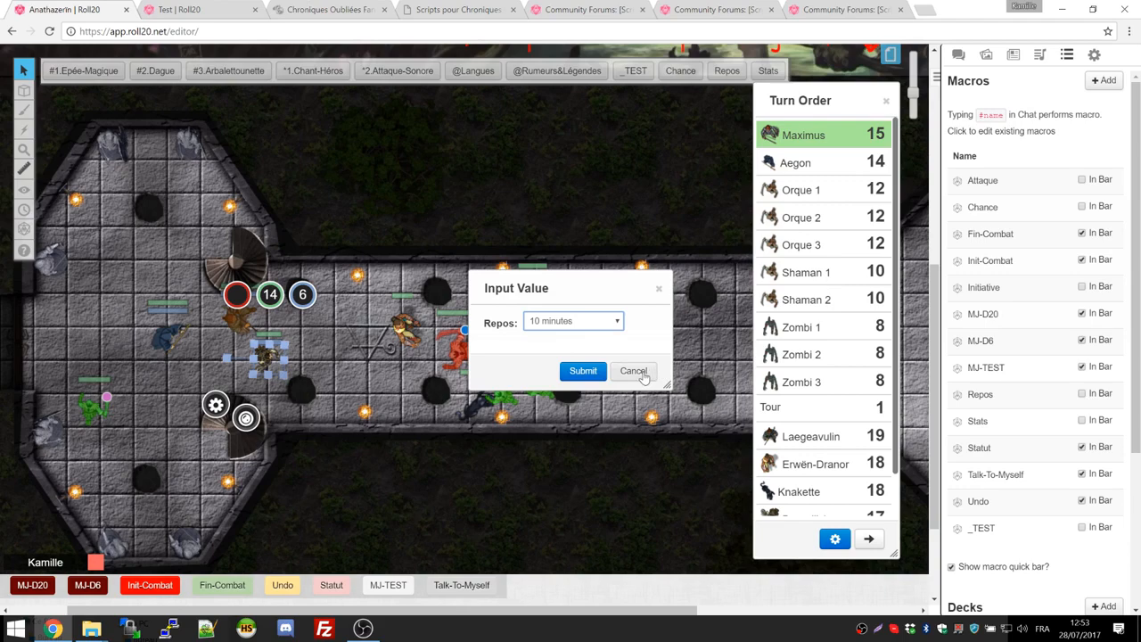
Step: Cancel the Repos request and inspect the recovery points (PR) in Daë-nil'vig's character sheet
left_click(634, 369)
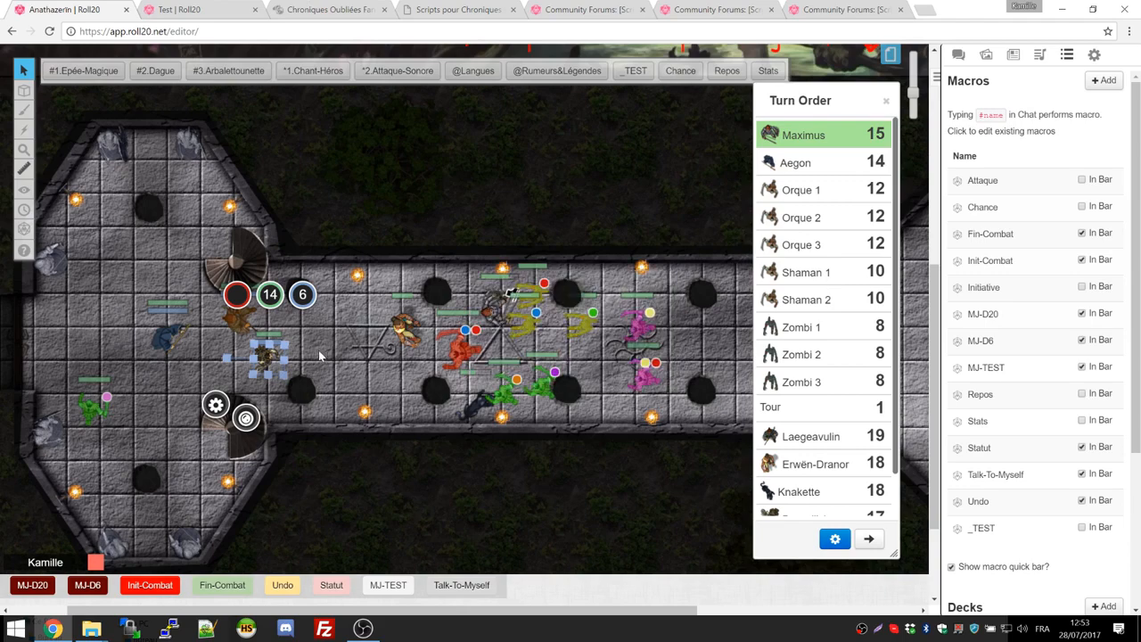
double_click(269, 351)
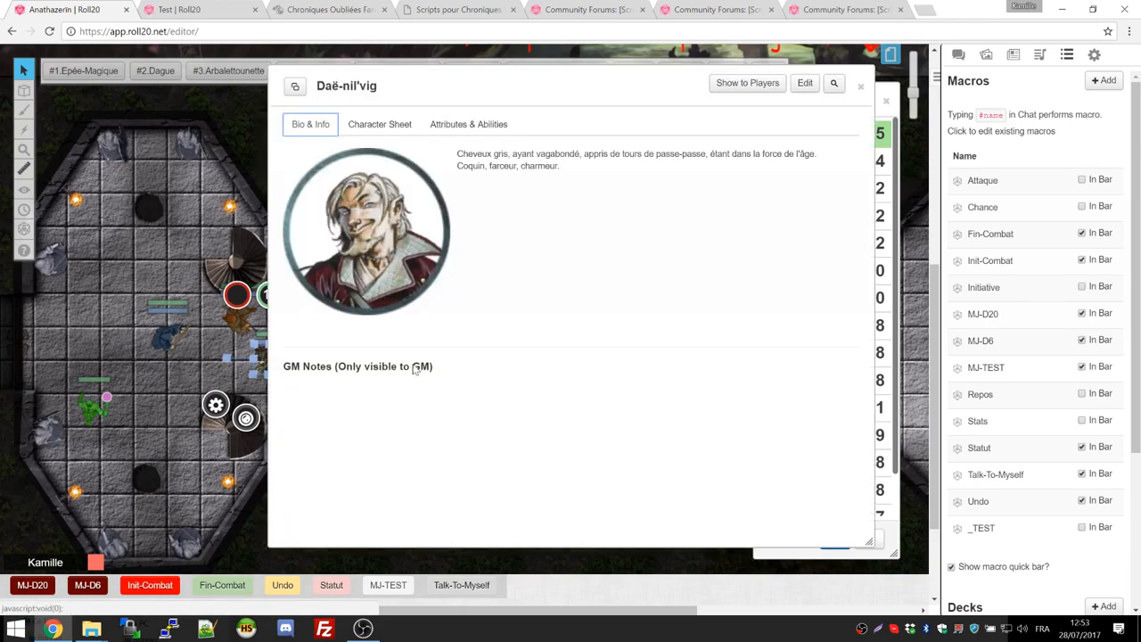
left_click(393, 122)
scroll(586, 438, "down", 10)
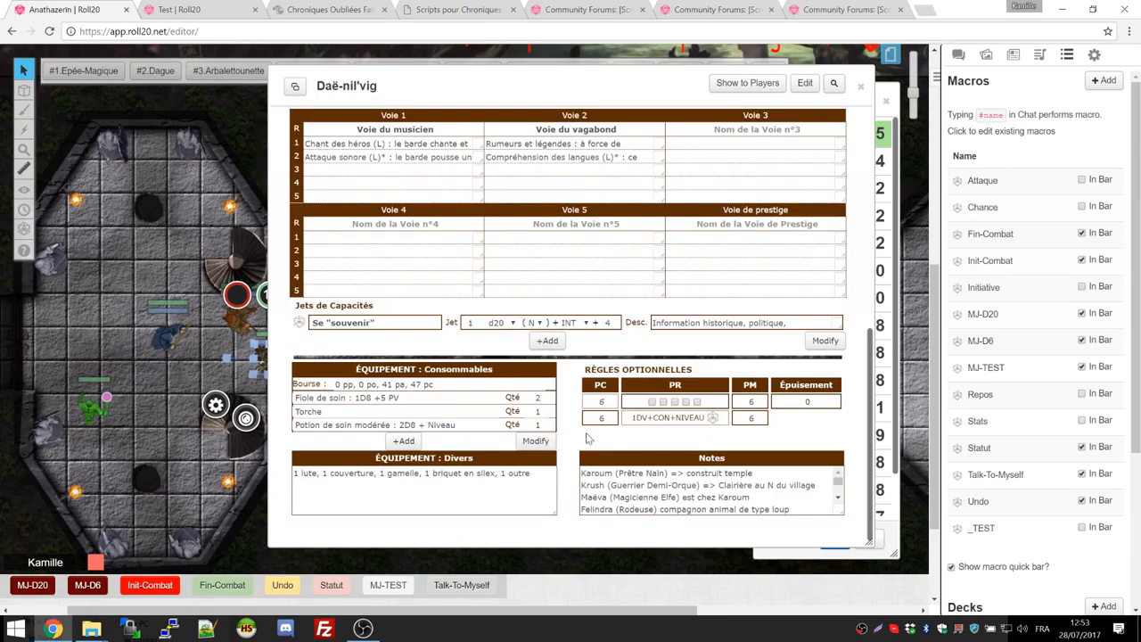
left_click(860, 87)
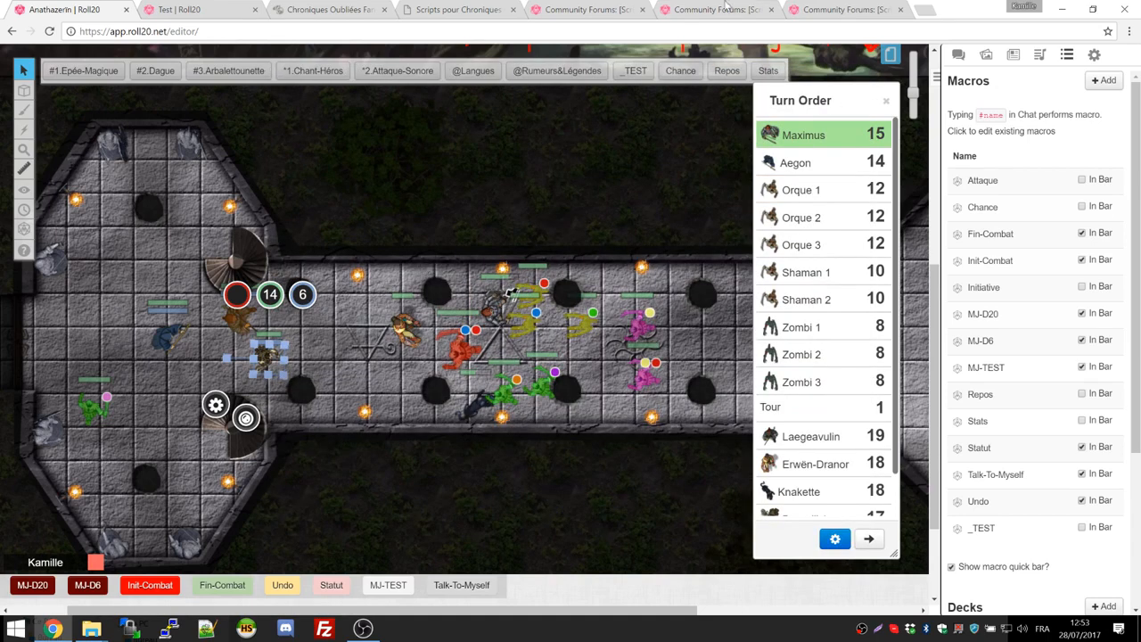
Step: Give Daë-nil'vig a 10-minute rest, and check the recovery points on the character sheet and in the status summary
left_click(727, 73)
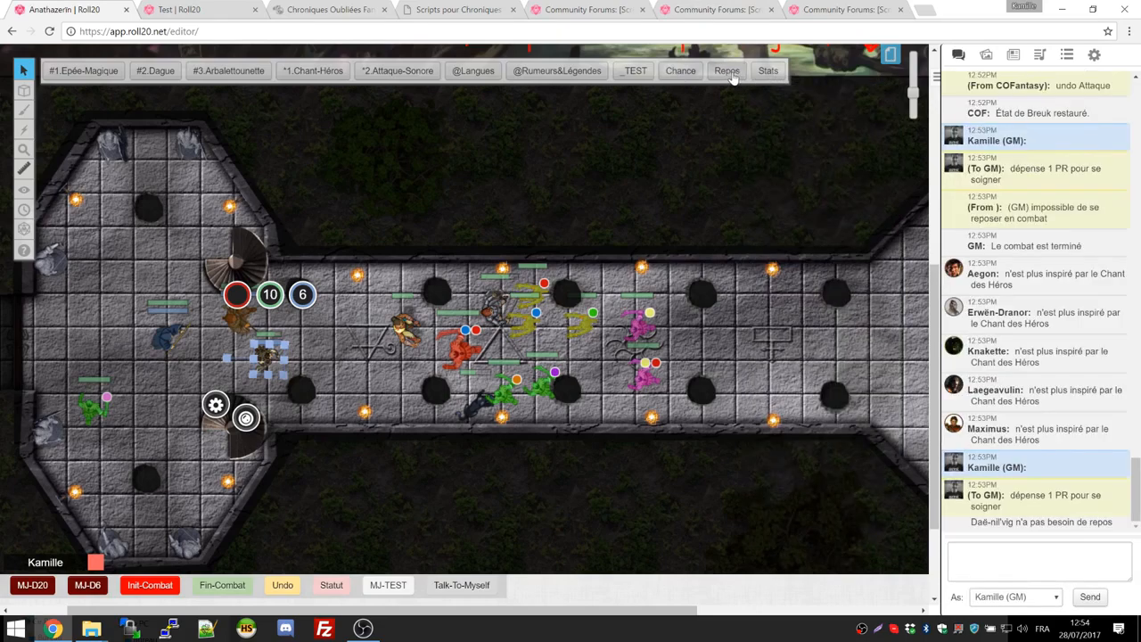
key("Return")
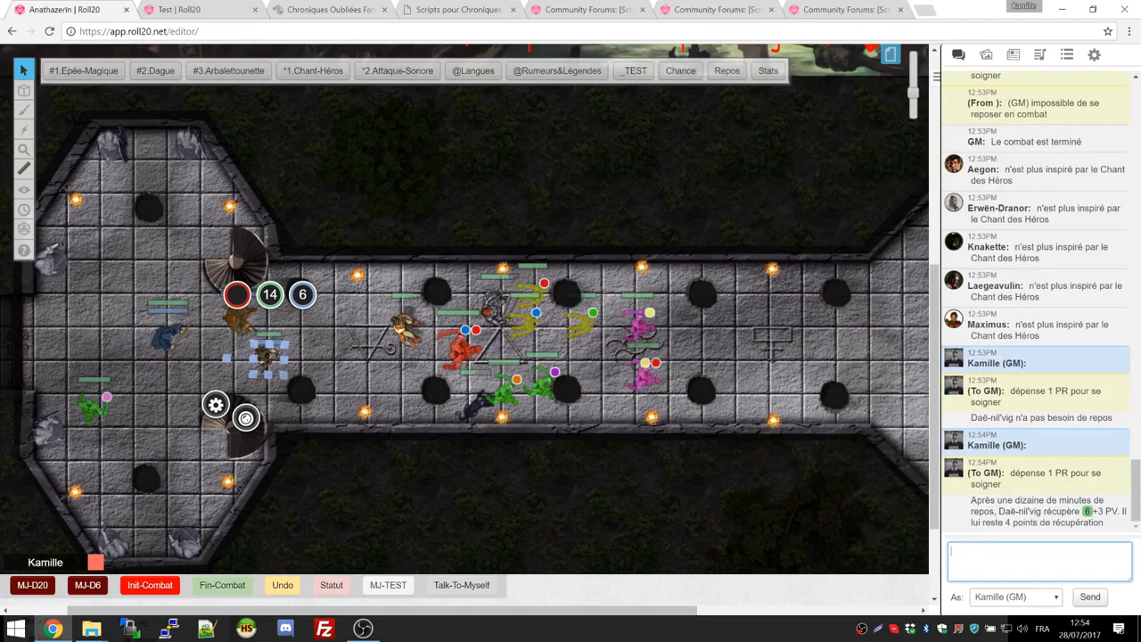
double_click(270, 357)
left_click(377, 122)
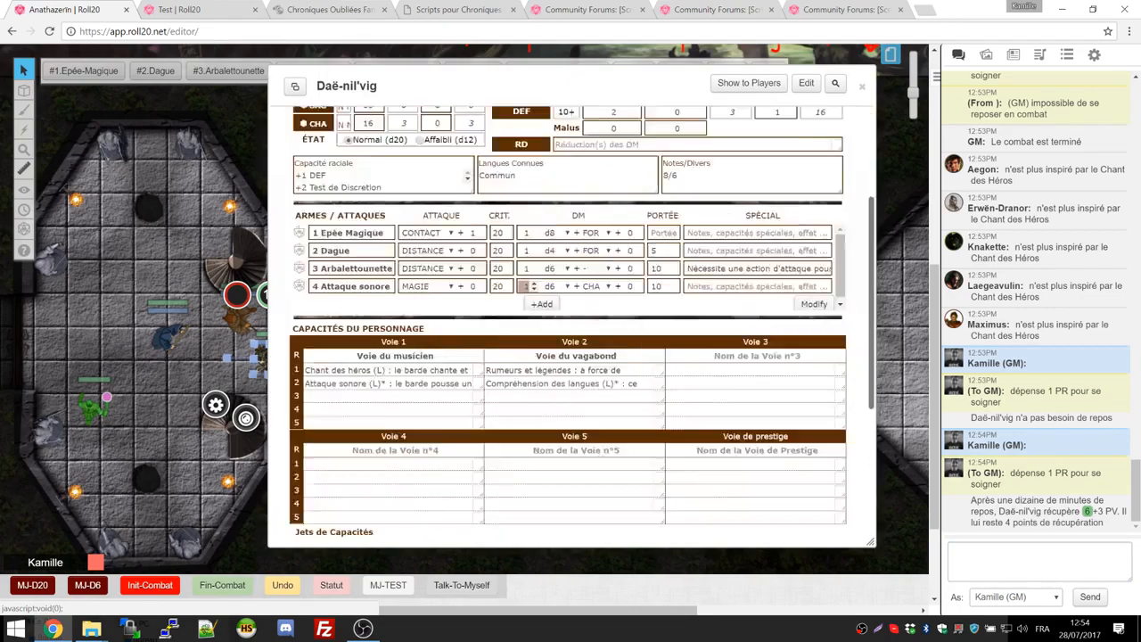
scroll(582, 478, "down", 5)
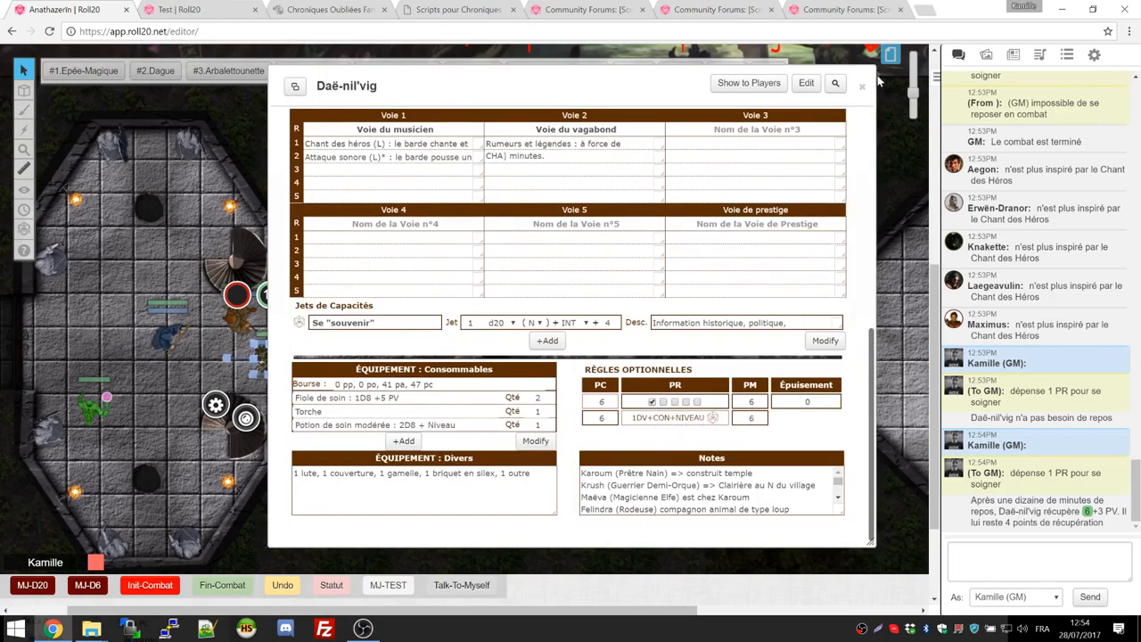
left_click(861, 85)
left_click(333, 590)
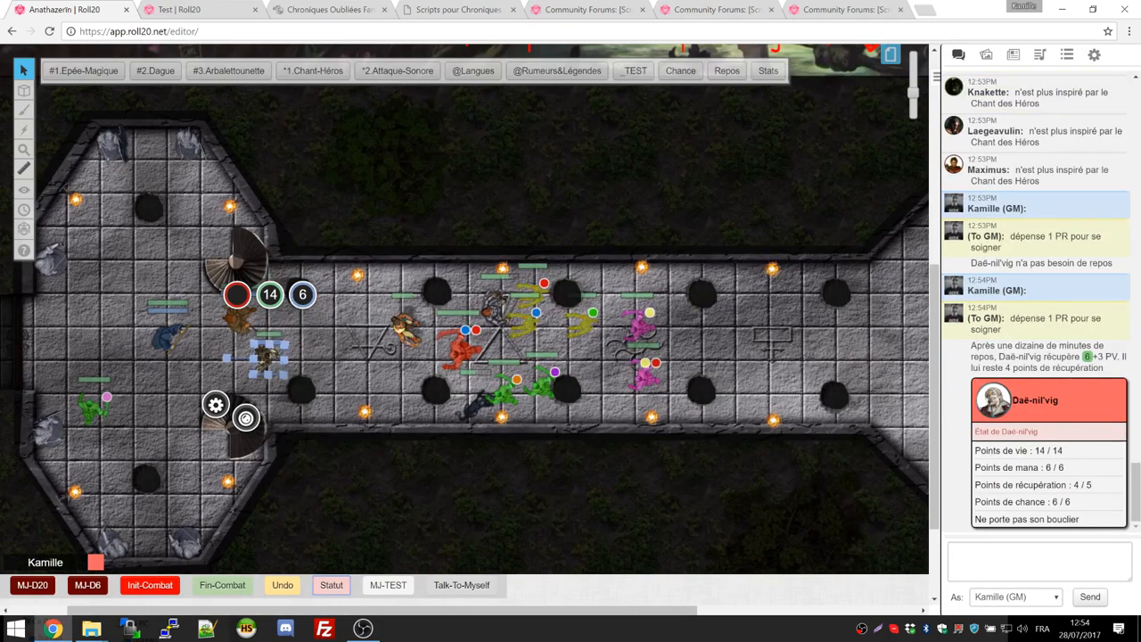
Step: Undo Daë-nil'vig's recovery and check the recovery and remaining hit points on the character sheet
left_click(283, 585)
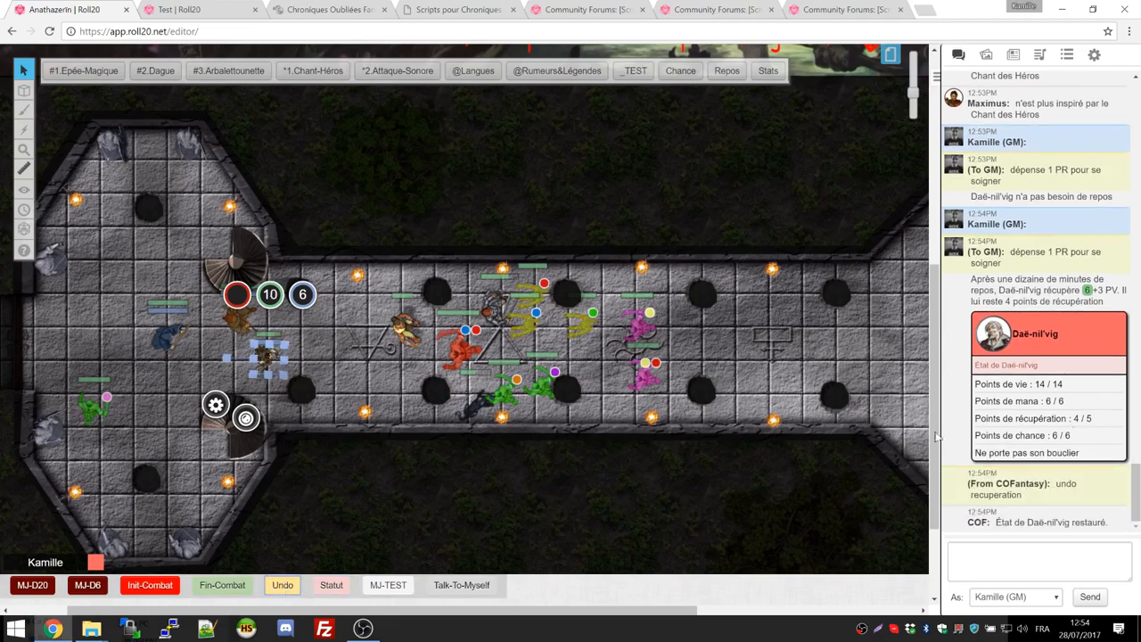
double_click(275, 362)
left_click(379, 123)
scroll(642, 445, "down", 5)
scroll(637, 408, "up", 10)
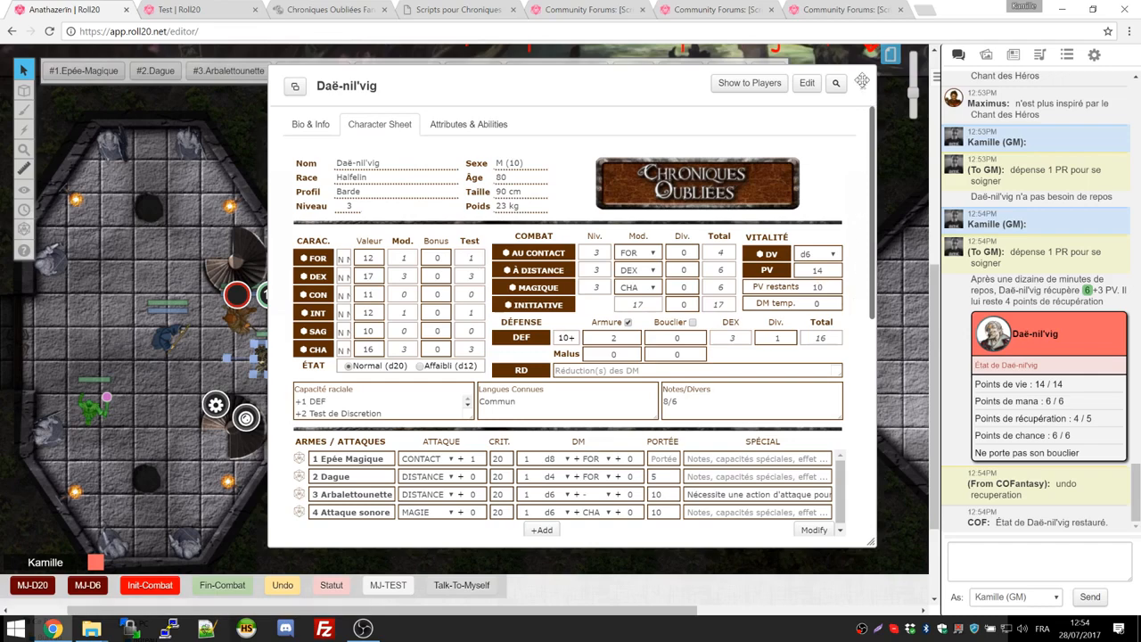
left_click(863, 85)
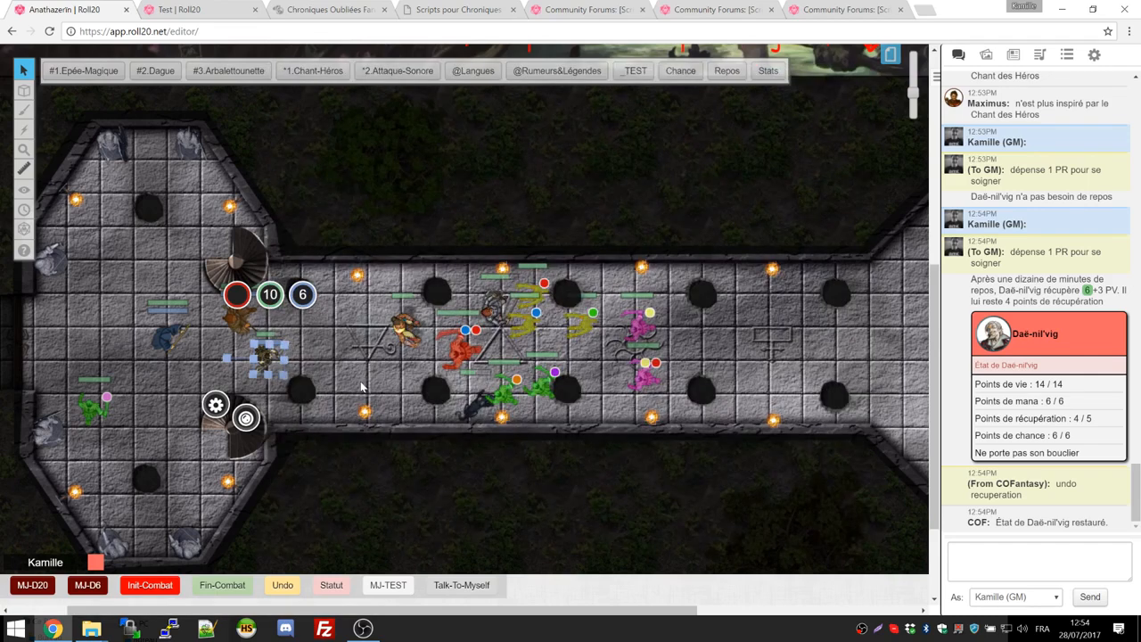
Step: Open the Statut macro to inspect its command, close it without changes, and return to the chat
left_click(1066, 54)
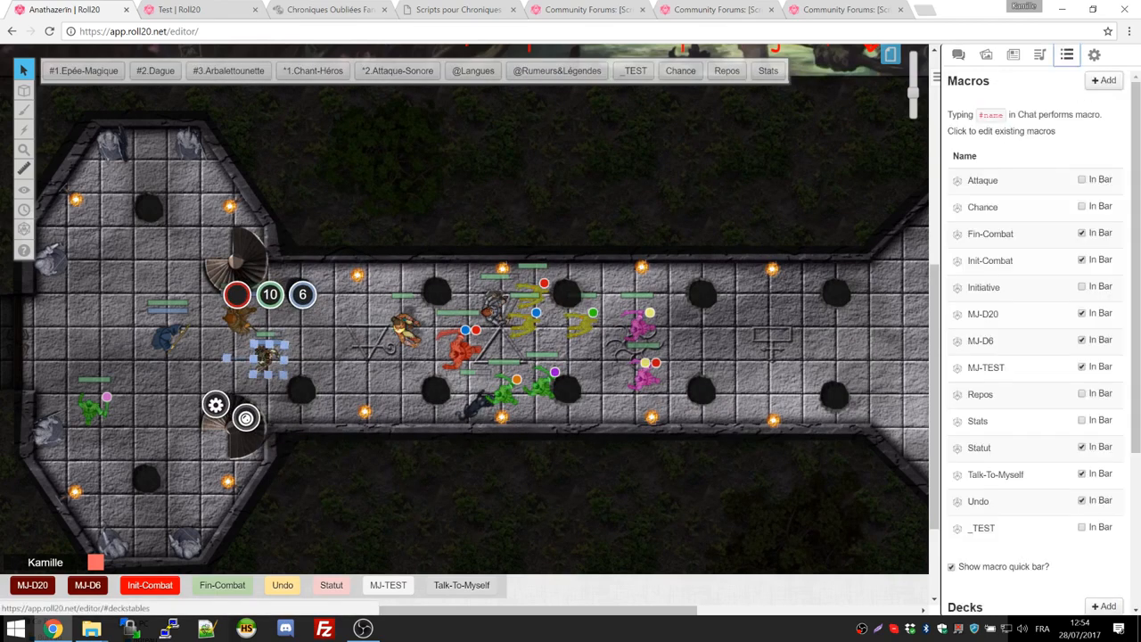
left_click(1009, 448)
key("Tab")
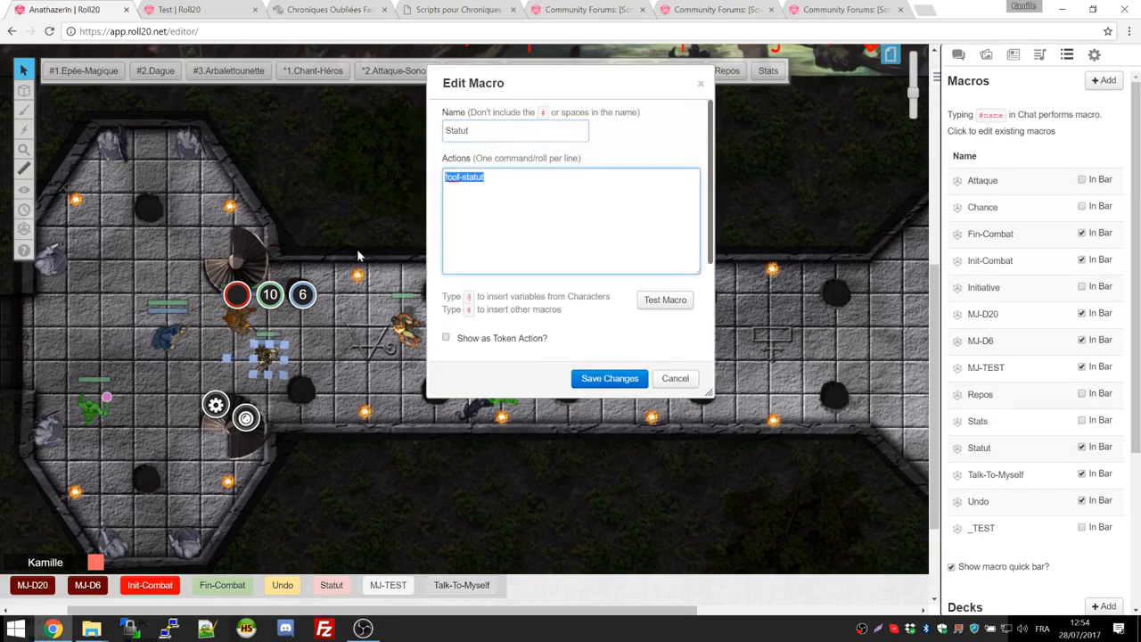
left_click(674, 378)
left_click(958, 55)
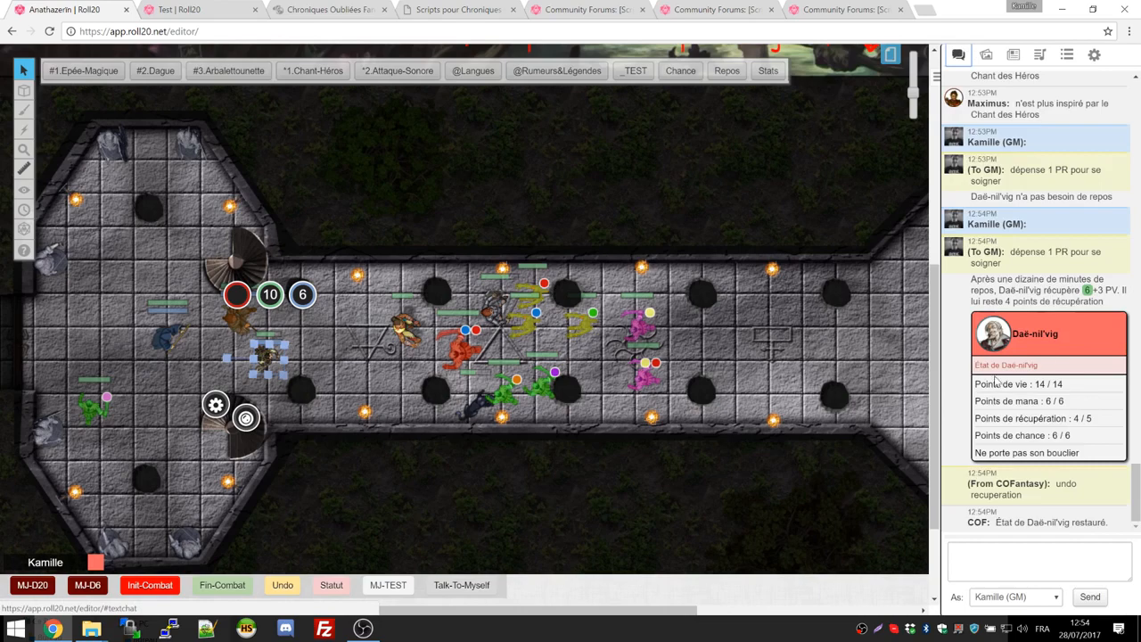
Step: Show the status summaries of Aegon, Laegeavulin, Daë-nil'vig and Maximus in the chat
left_click(311, 392)
left_click_drag(141, 253, 331, 421)
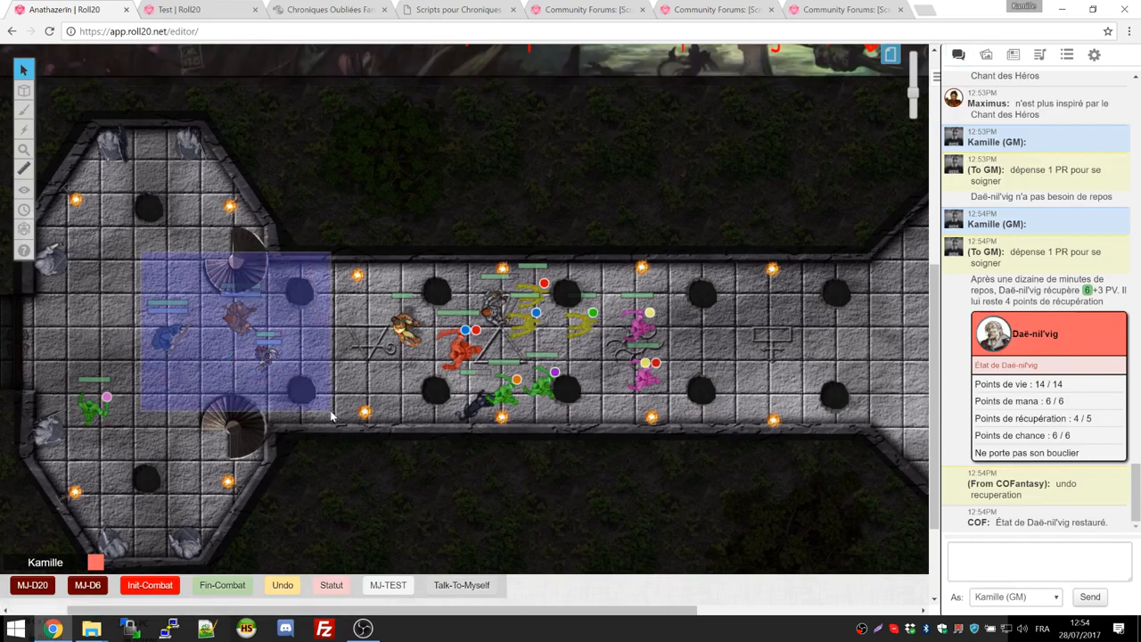
left_click(330, 585)
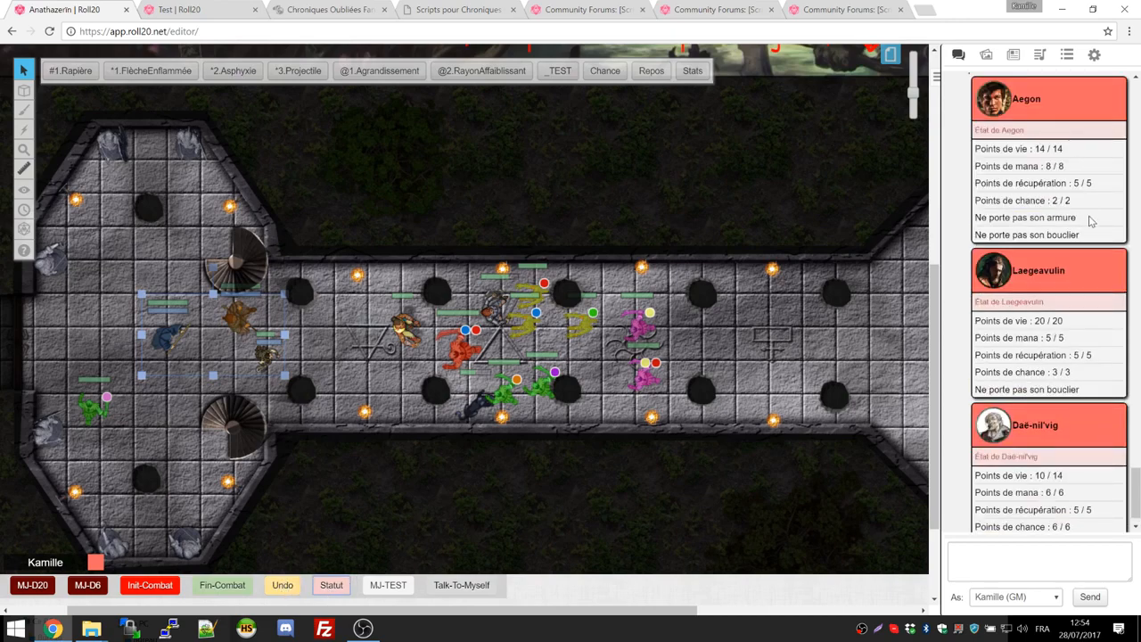
left_click(495, 307)
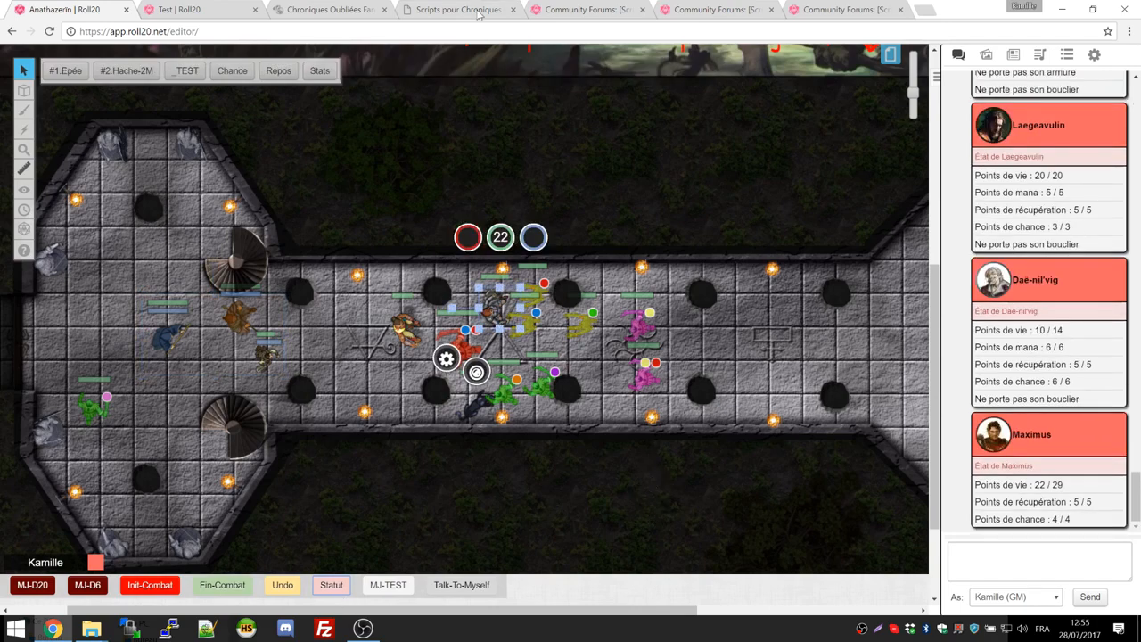
Step: Open the _TEST macro, examine its !cof-jet command and characteristic query, and close it without changes
left_click(1067, 55)
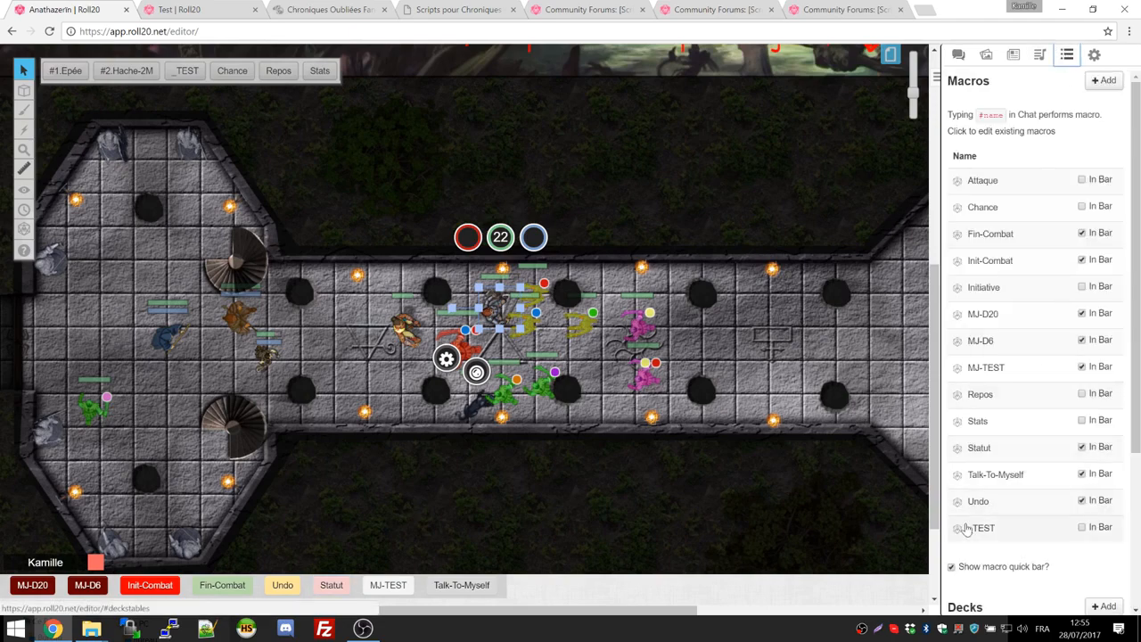
left_click(984, 529)
key("Tab")
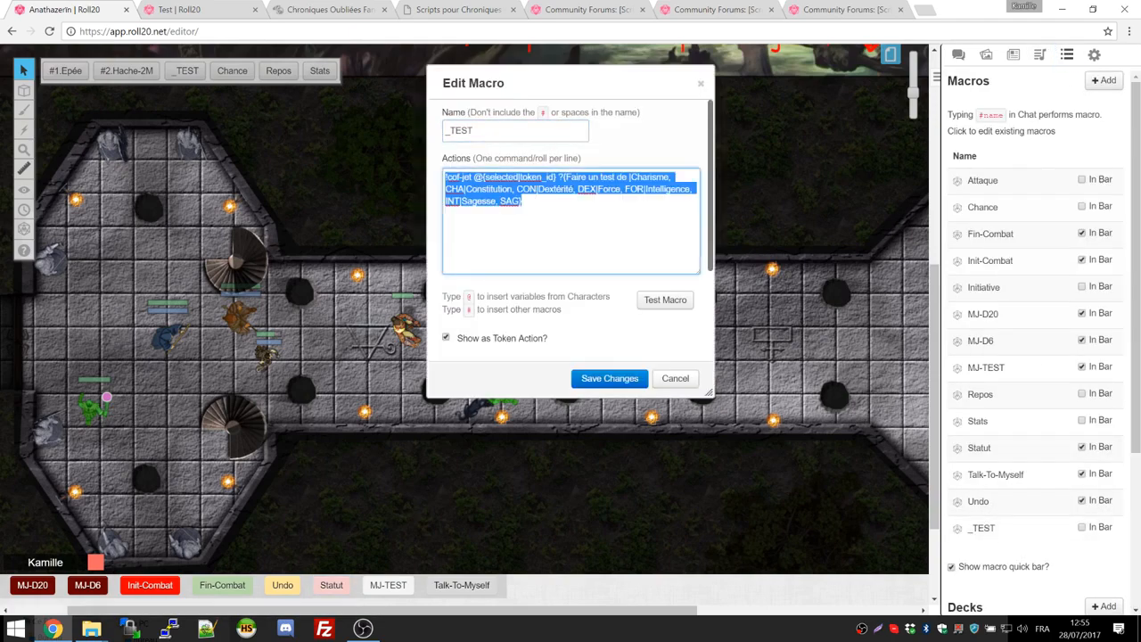
left_click(474, 178)
left_click_drag(475, 177, 401, 174)
left_click(503, 201)
left_click_drag(482, 177, 559, 177)
left_click(523, 201)
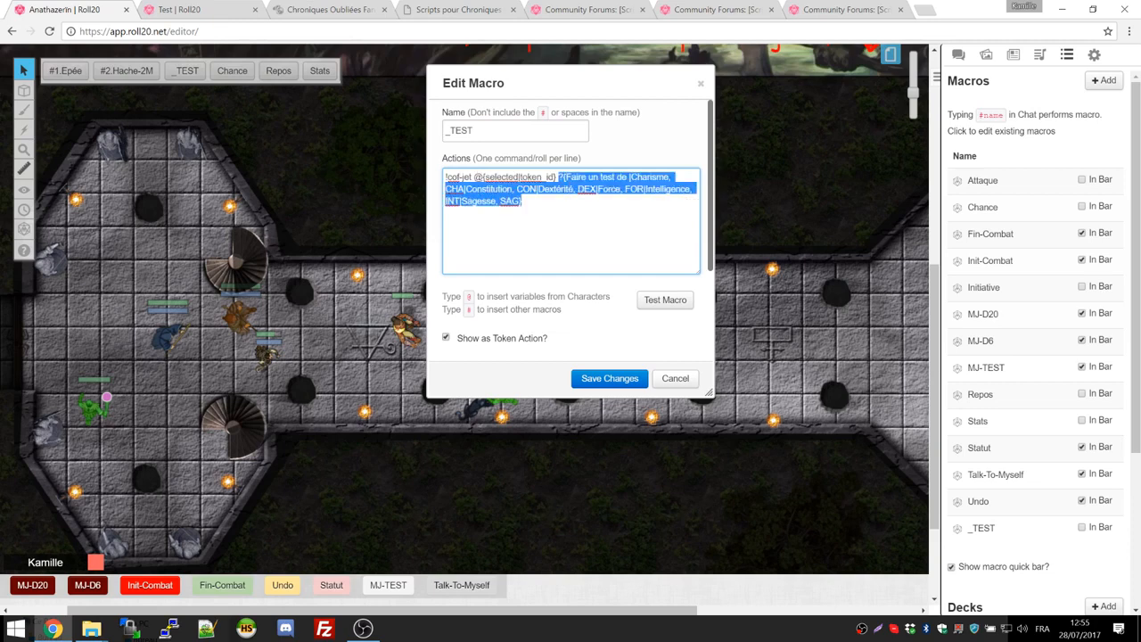
left_click(521, 202)
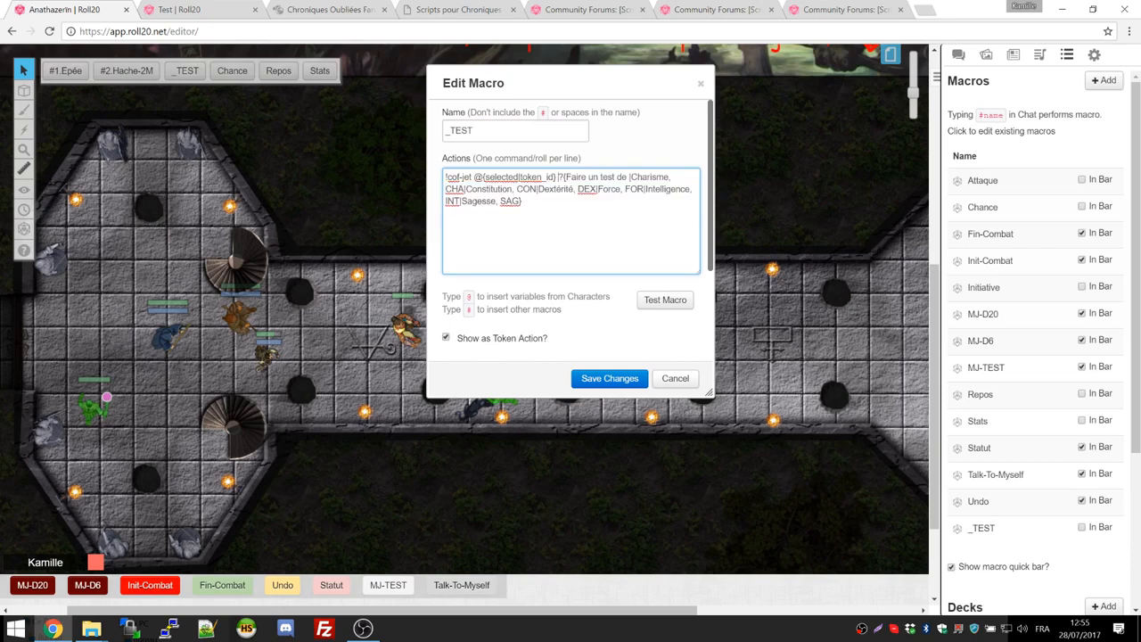
left_click(691, 385)
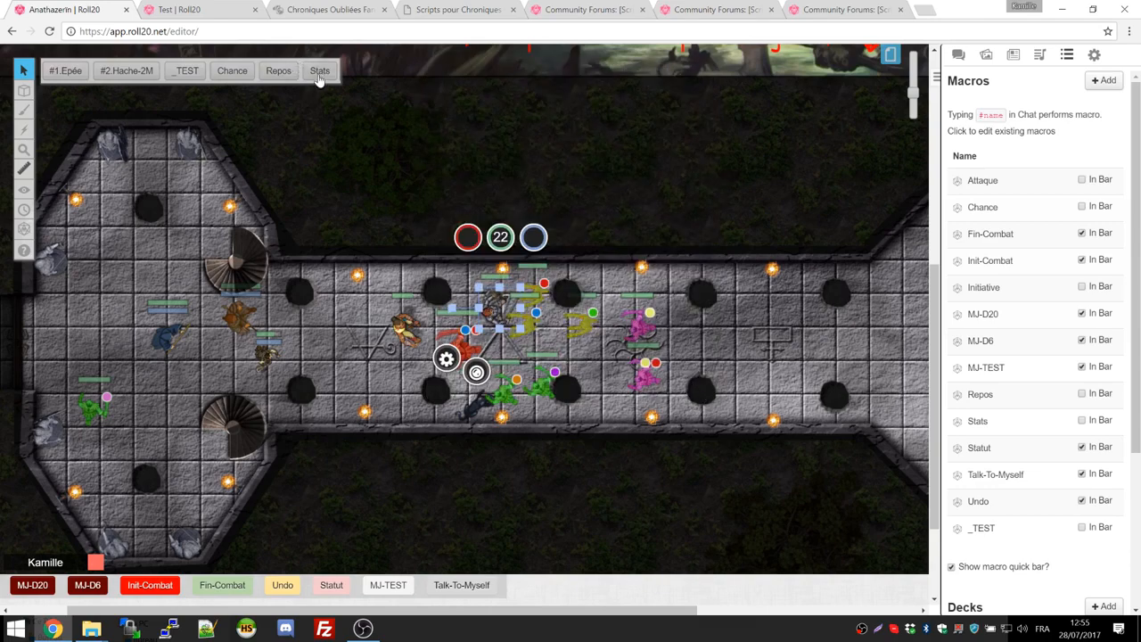
Step: Roll a Sagesse test for Maximus and bring the chat into view for the result
left_click(187, 73)
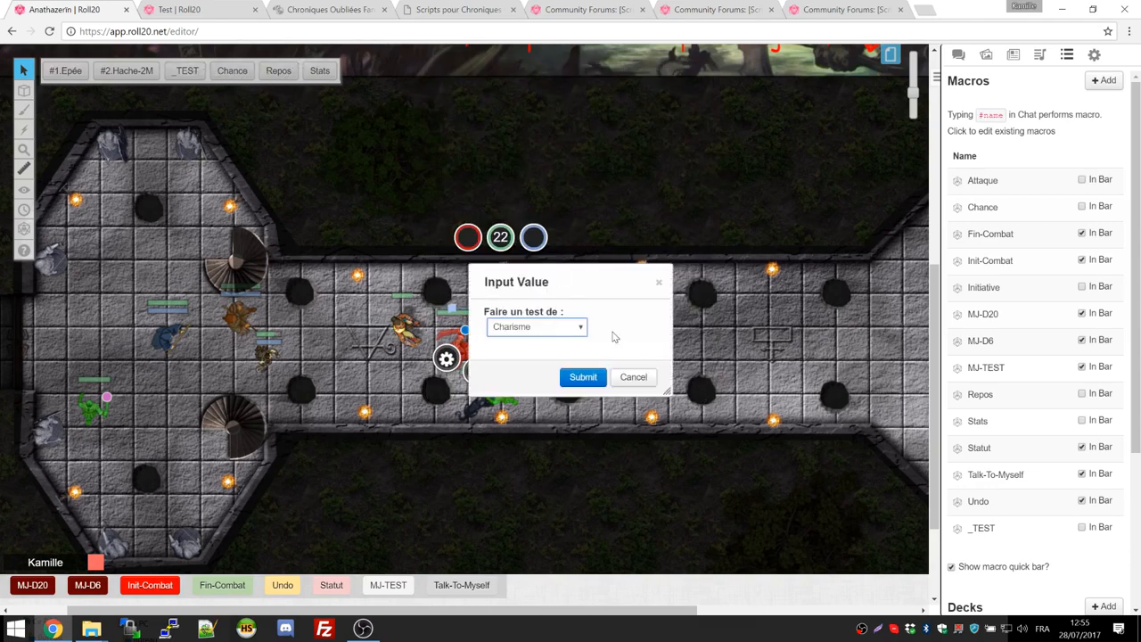
left_click(529, 333)
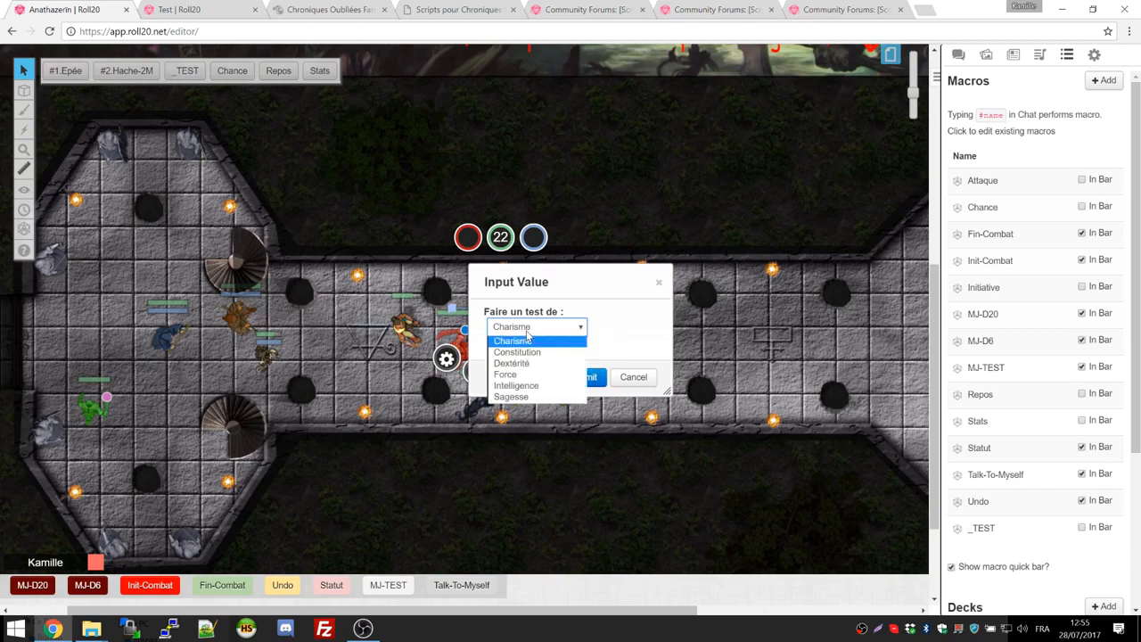
left_click(517, 396)
left_click(959, 58)
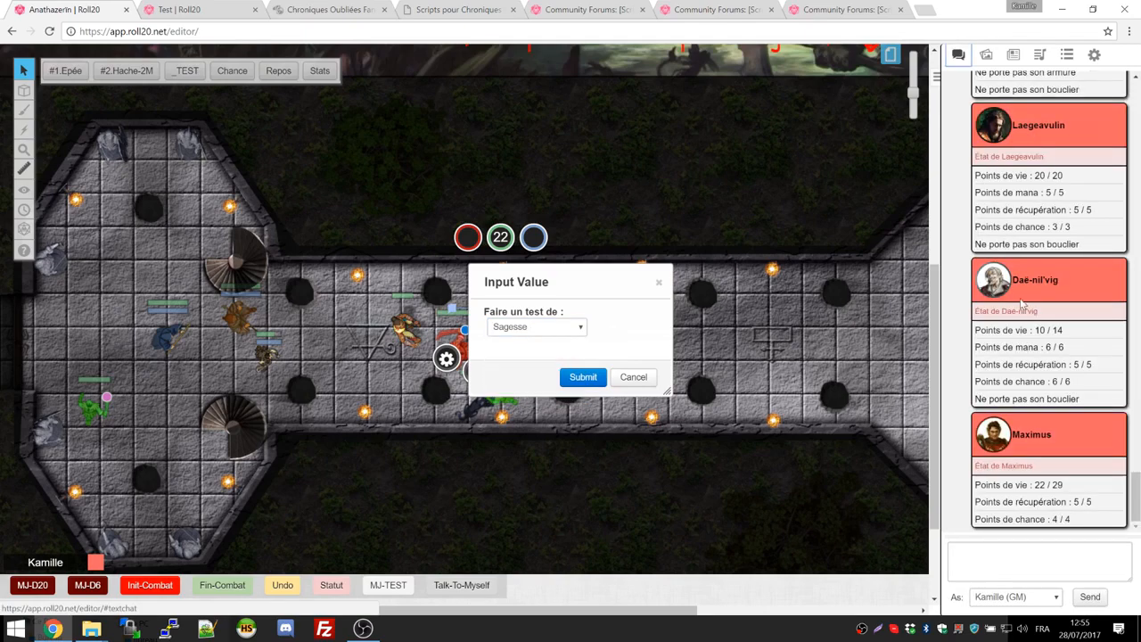
left_click(577, 379)
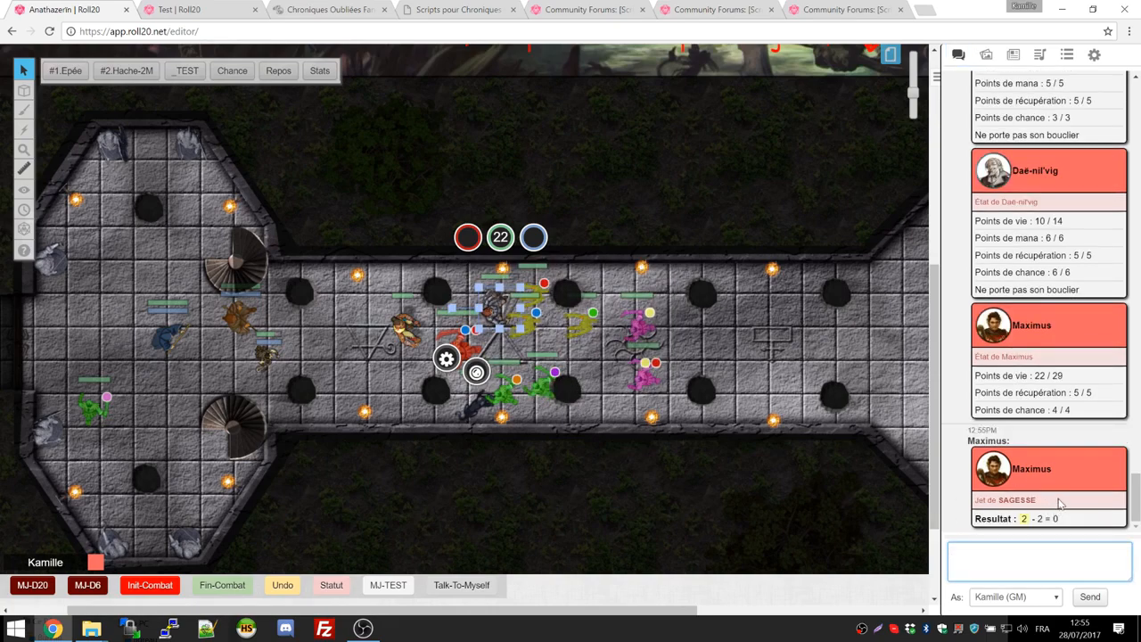
Step: Check the Sagesse modifier on Maximus's character sheet and close the sheet
mouse_move(1022, 523)
double_click(492, 311)
left_click(379, 124)
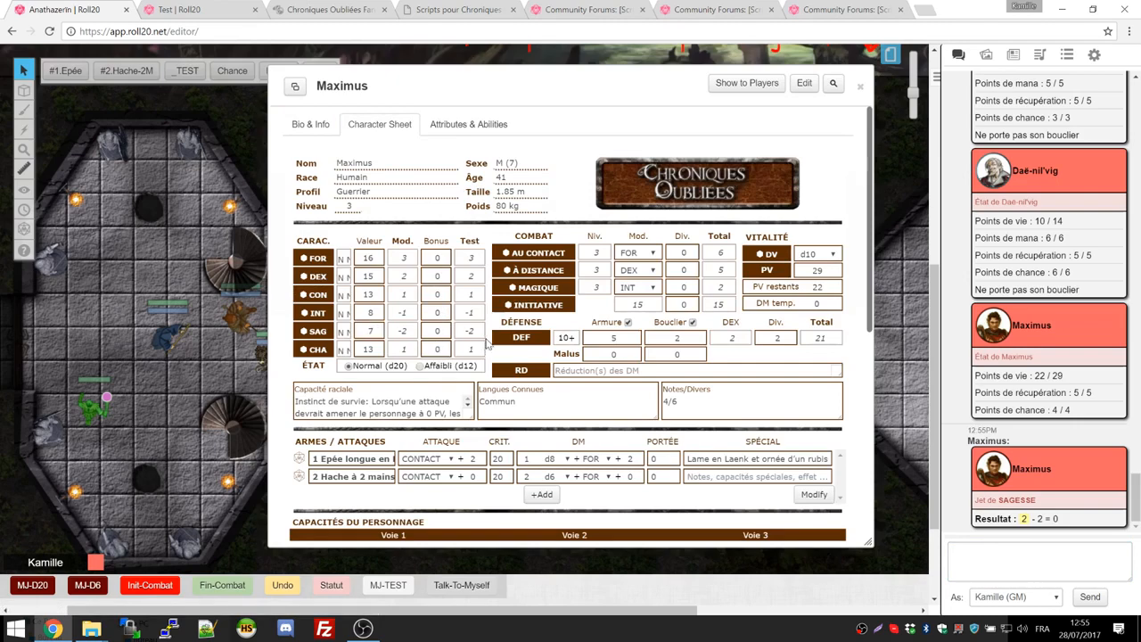
left_click(861, 87)
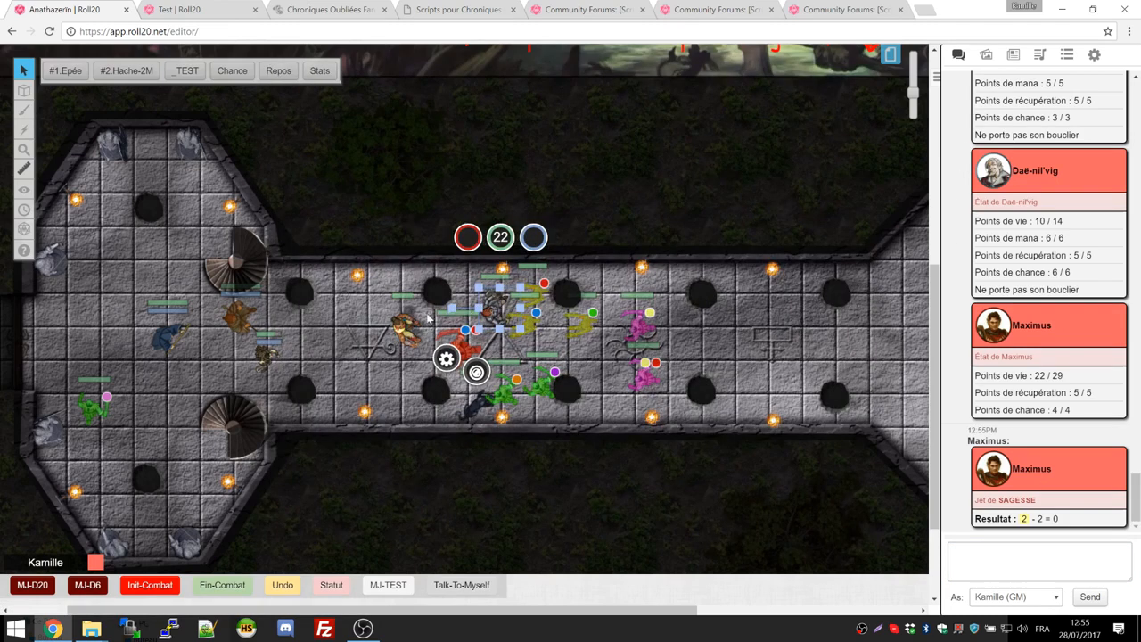
Step: Roll a Force test for Maximus
left_click(184, 71)
left_click(501, 332)
left_click(525, 375)
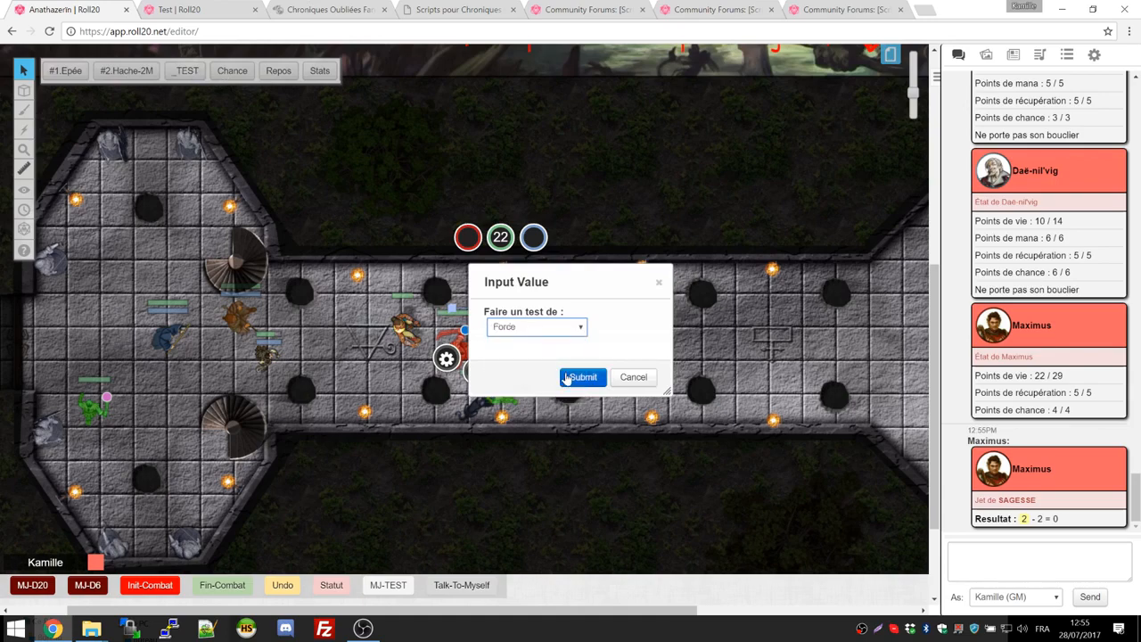
left_click(567, 377)
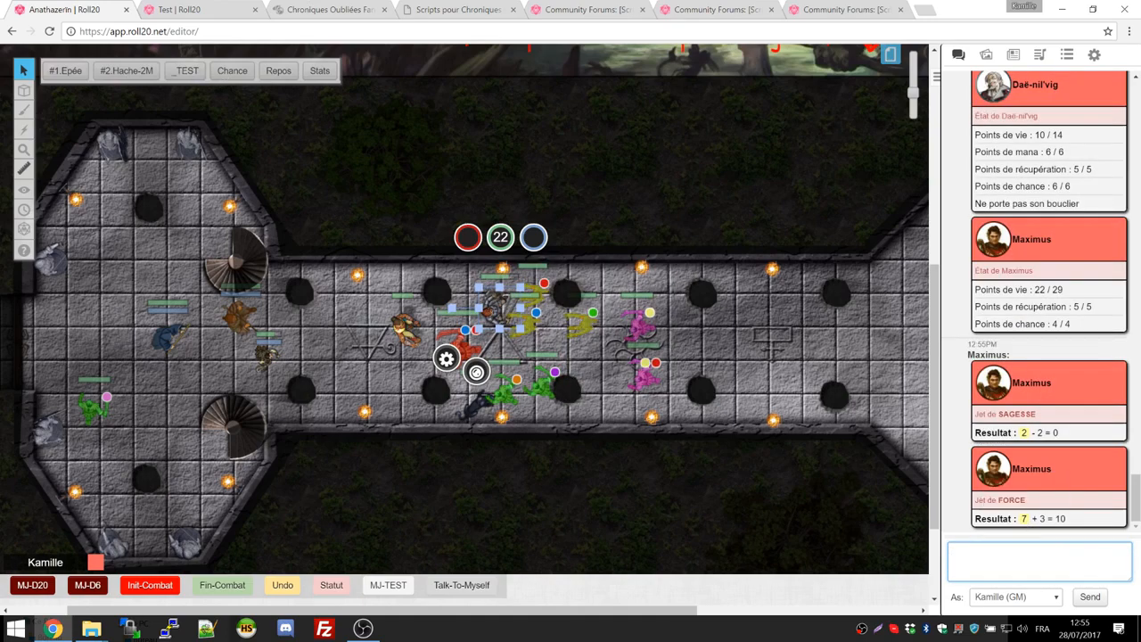
left_click(1071, 527)
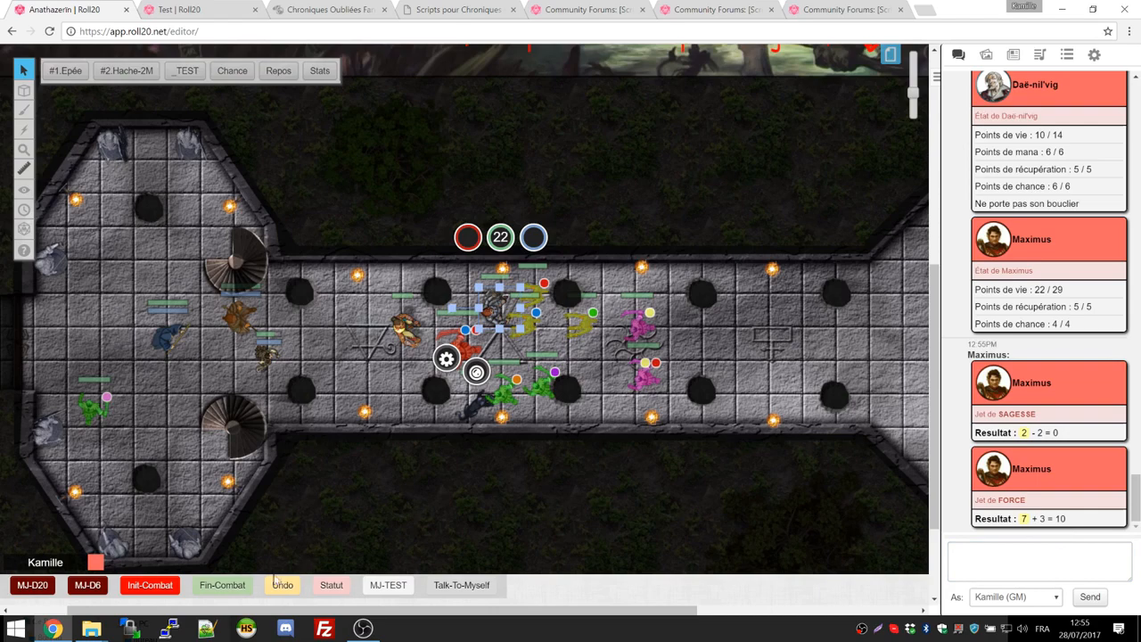
Step: Request a Sagesse test in the chat with the game master's MJ-TEST macro
left_click(376, 588)
left_click(557, 328)
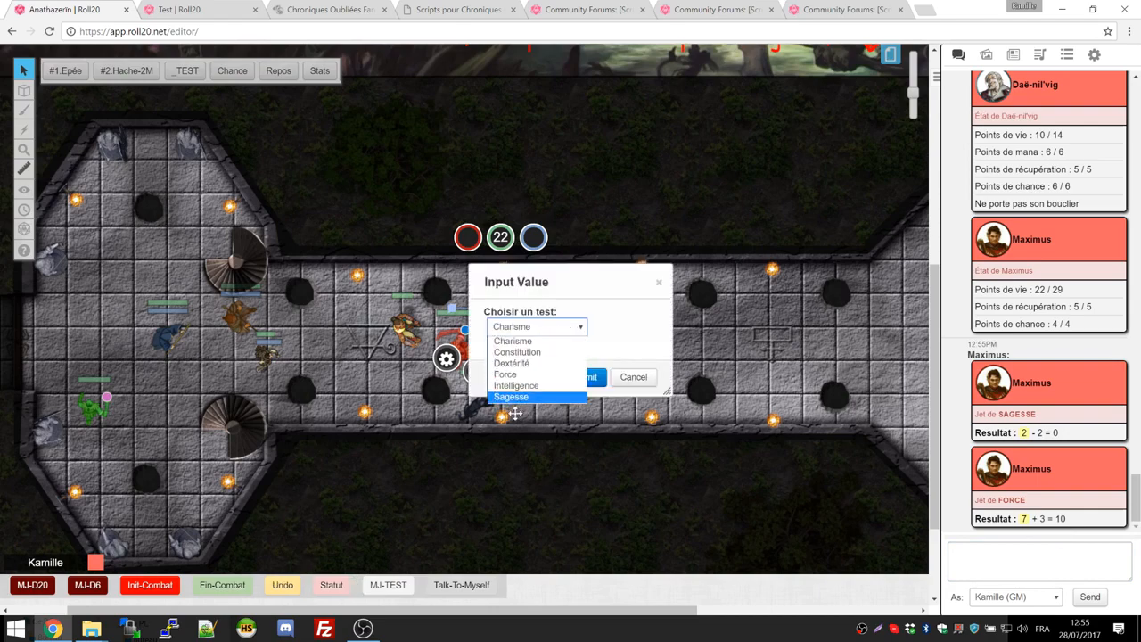
left_click(521, 396)
left_click(586, 377)
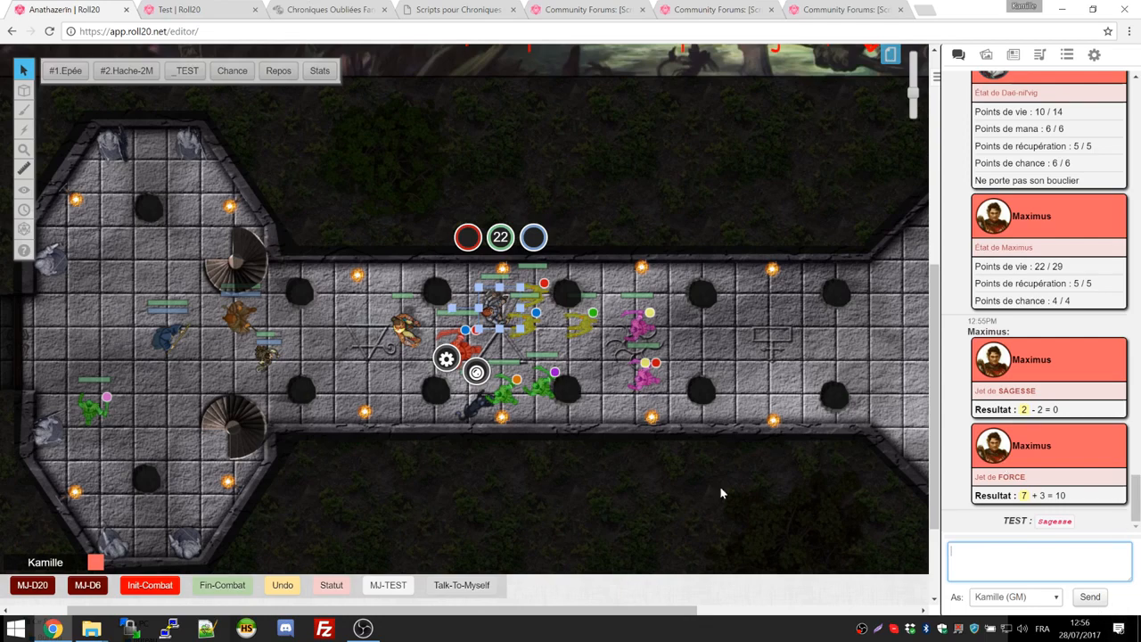
Step: Answer the game master's request by rolling a Sagesse test for Maximus, and deselect the token
left_click(188, 70)
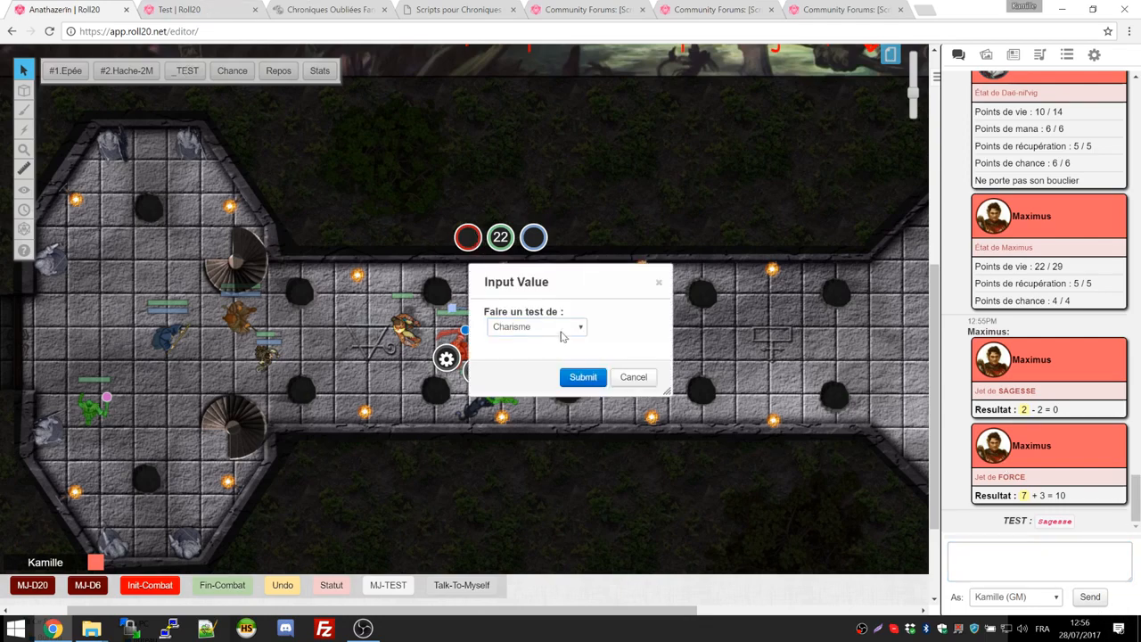
left_click(567, 328)
left_click(542, 396)
left_click(583, 377)
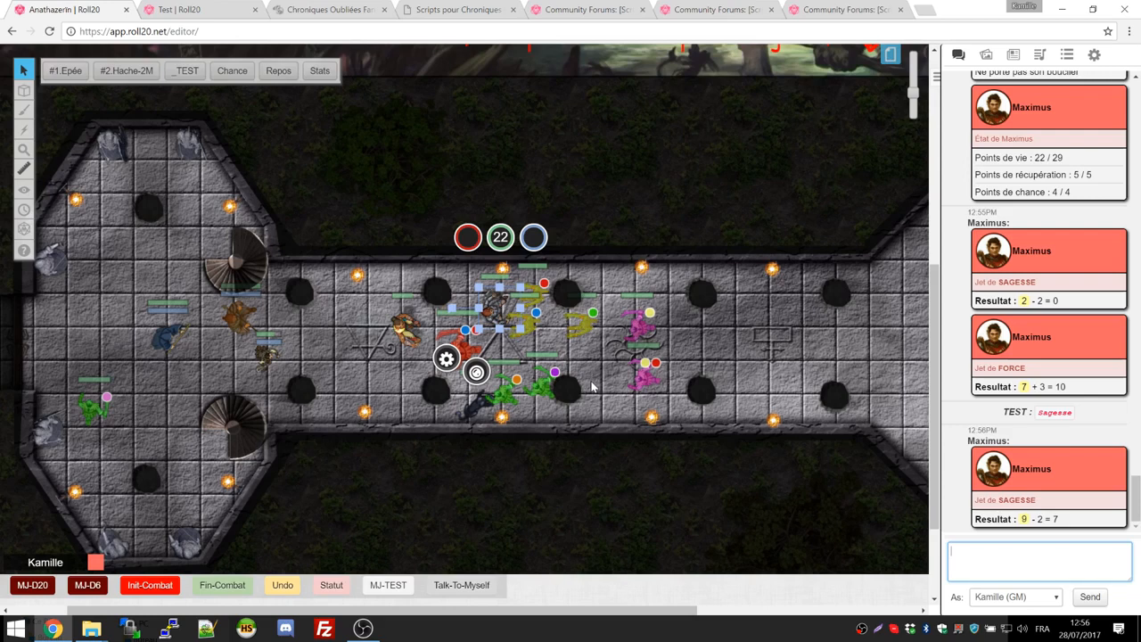
left_click(391, 458)
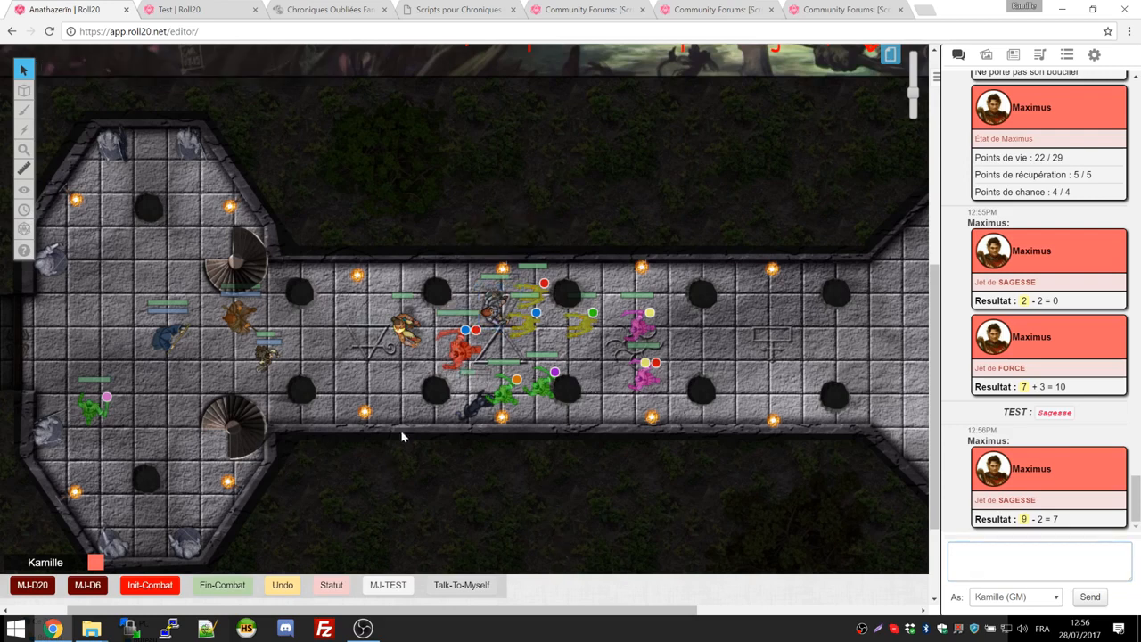
Step: Select the five player-side character tokens on the map together, and clear the selection
left_click(397, 332)
left_click(501, 300, "shift")
left_click(272, 354, "shift")
left_click(242, 321, "shift")
left_click(173, 330, "shift")
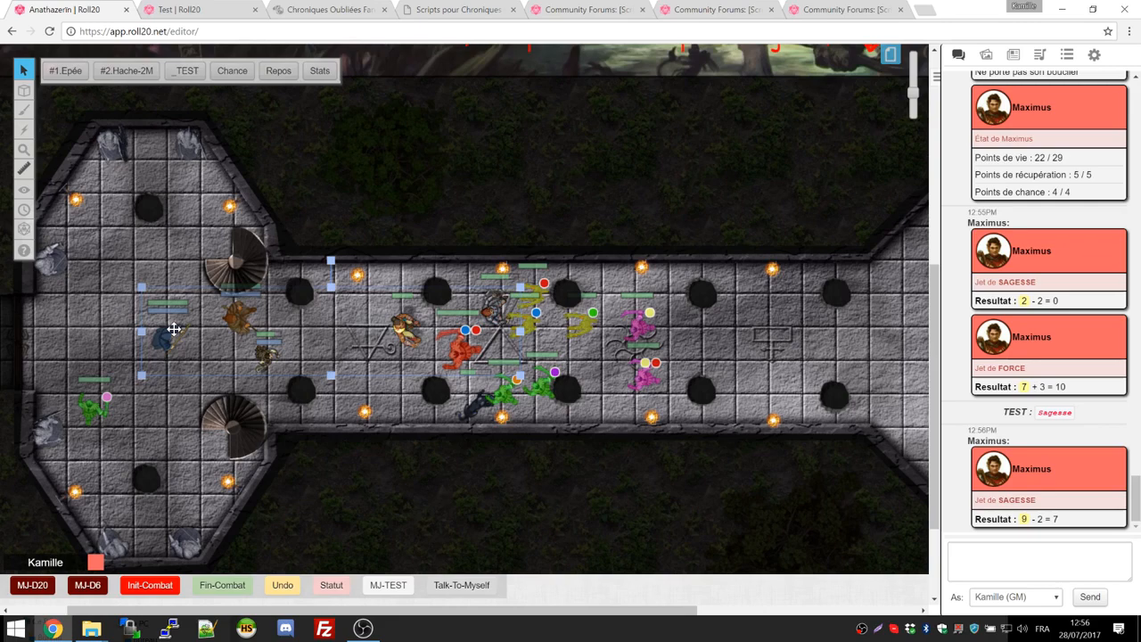
left_click(328, 200)
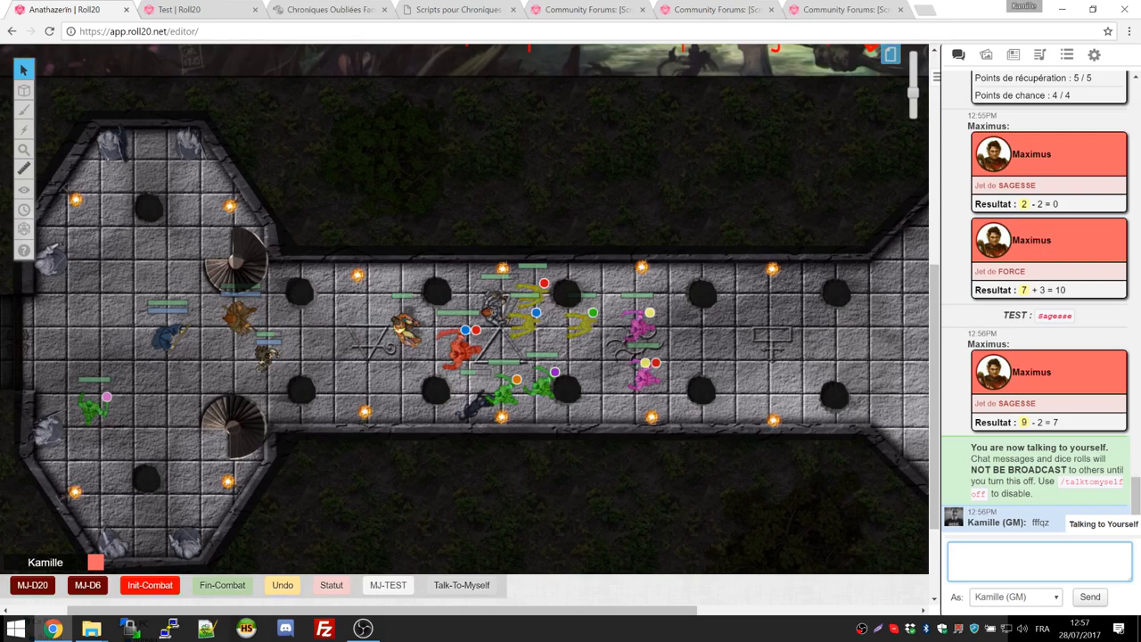
Step: Search the Scripts pour Chroniques Oubliées Fantasy documentation for "angra" and "agradd", and close the search
left_click(398, 16)
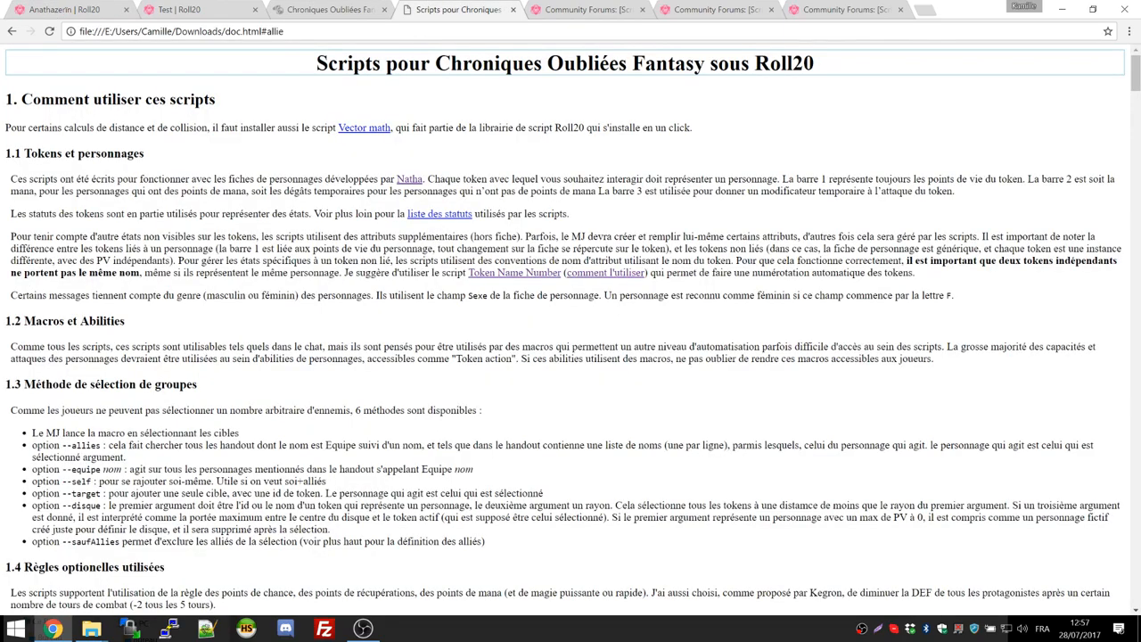
key("ctrl+f")
type("angra")
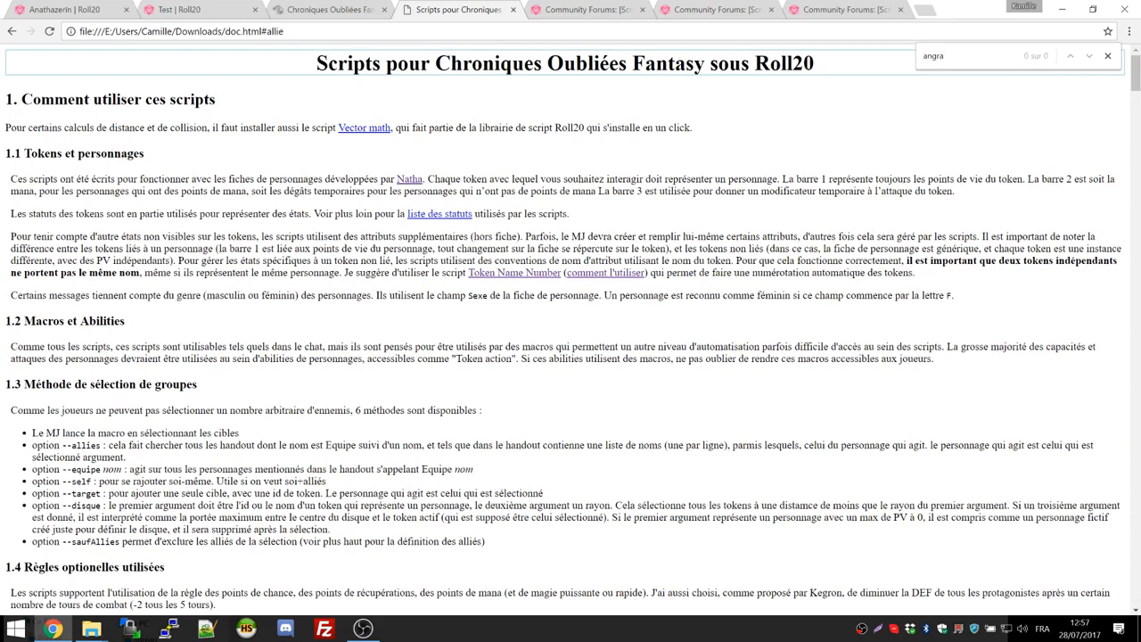
key("BackSpace")
key("BackSpace")
key("BackSpace")
type("gradd")
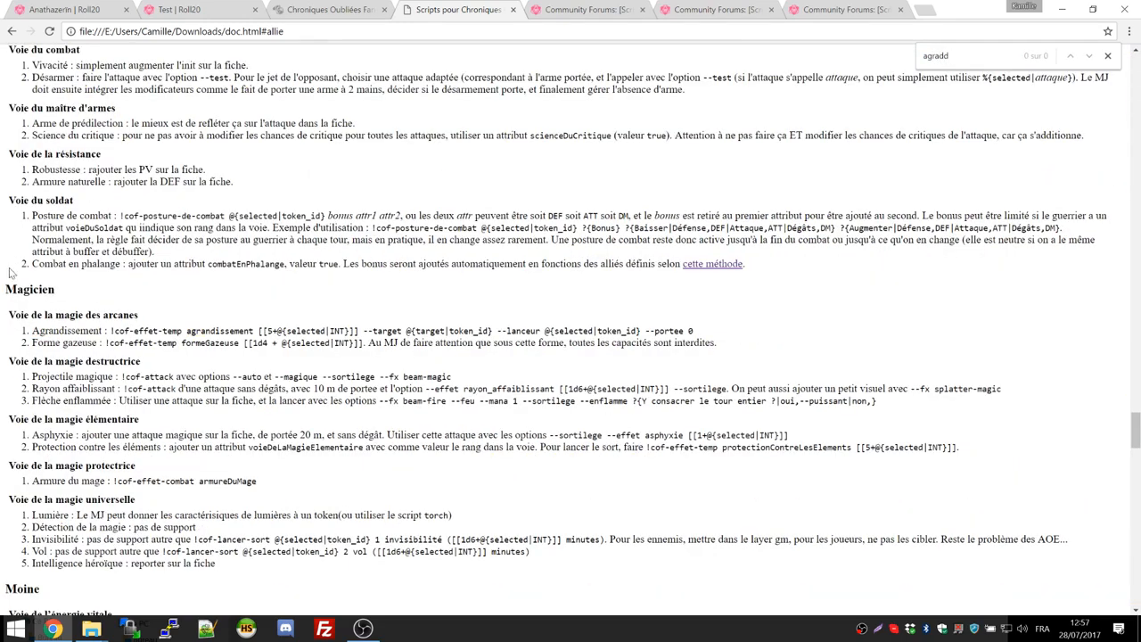
key("Escape")
Step: Browse the documentation's Forgesort, Guerrier and Magicien class sections, ending at Voie de la magie des arcanes
double_click(30, 288)
scroll(29, 293, "up", 8)
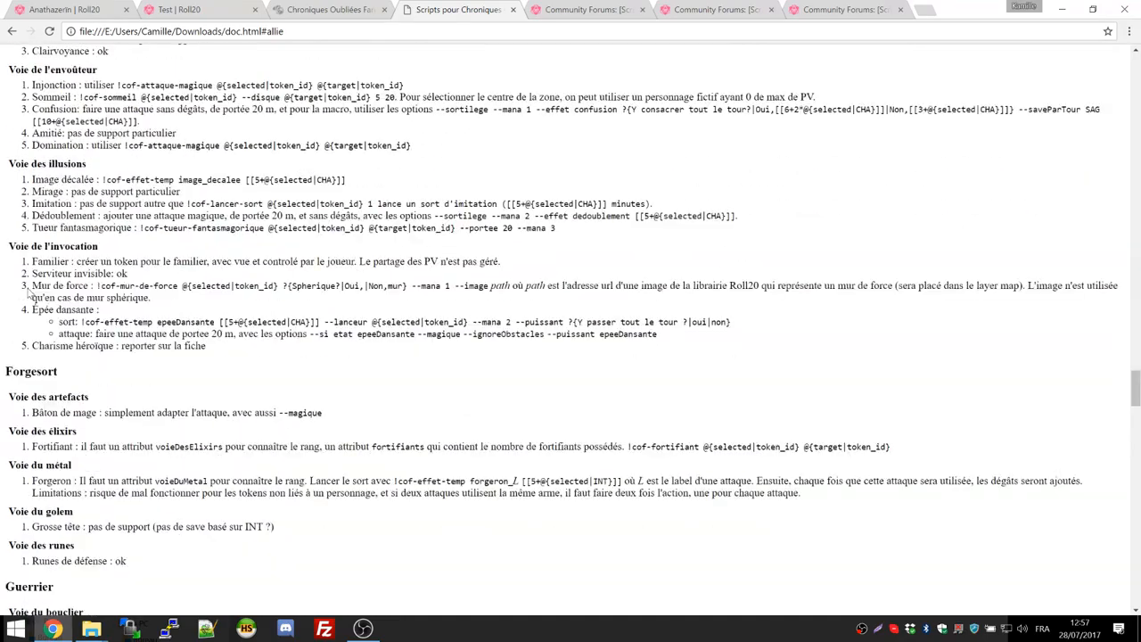
double_click(28, 371)
scroll(31, 355, "down", 3)
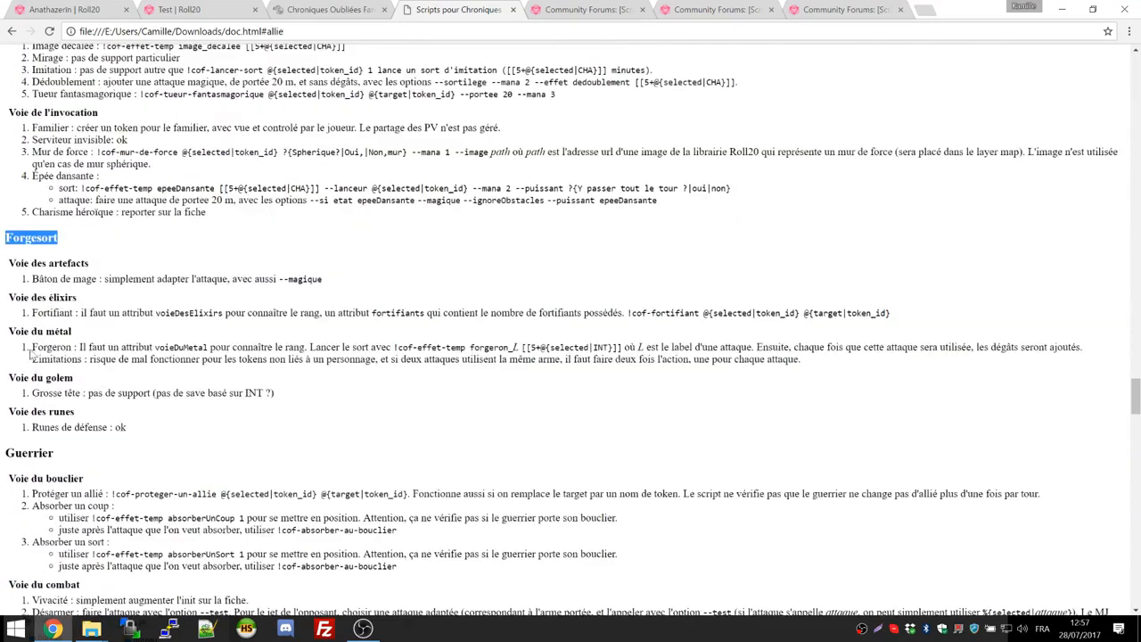
scroll(31, 355, "down", 12)
double_click(21, 314)
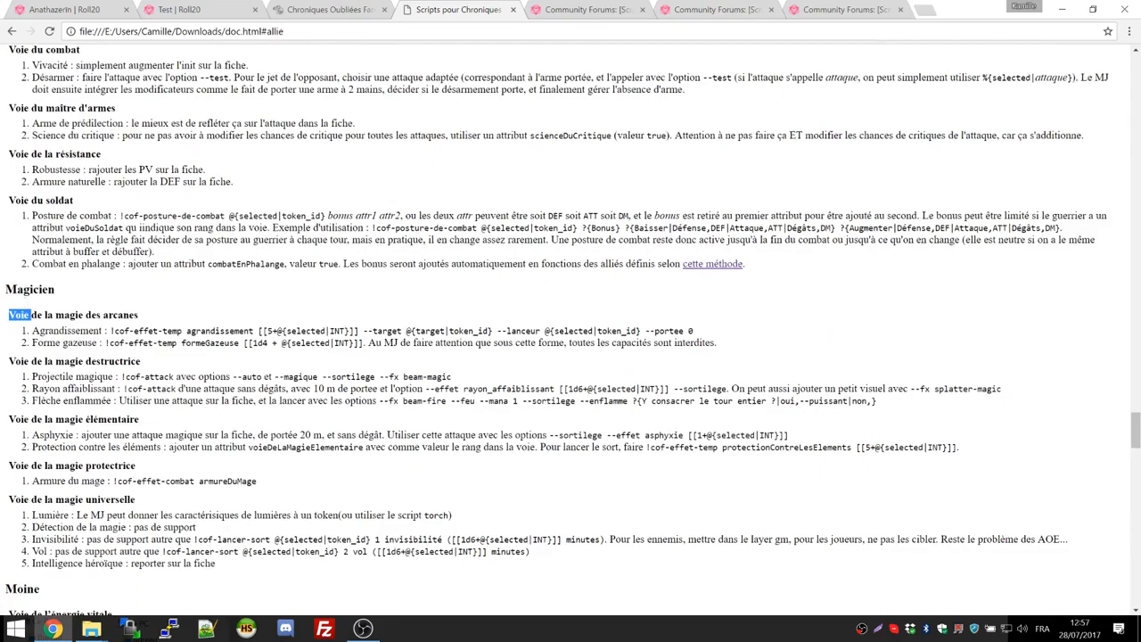